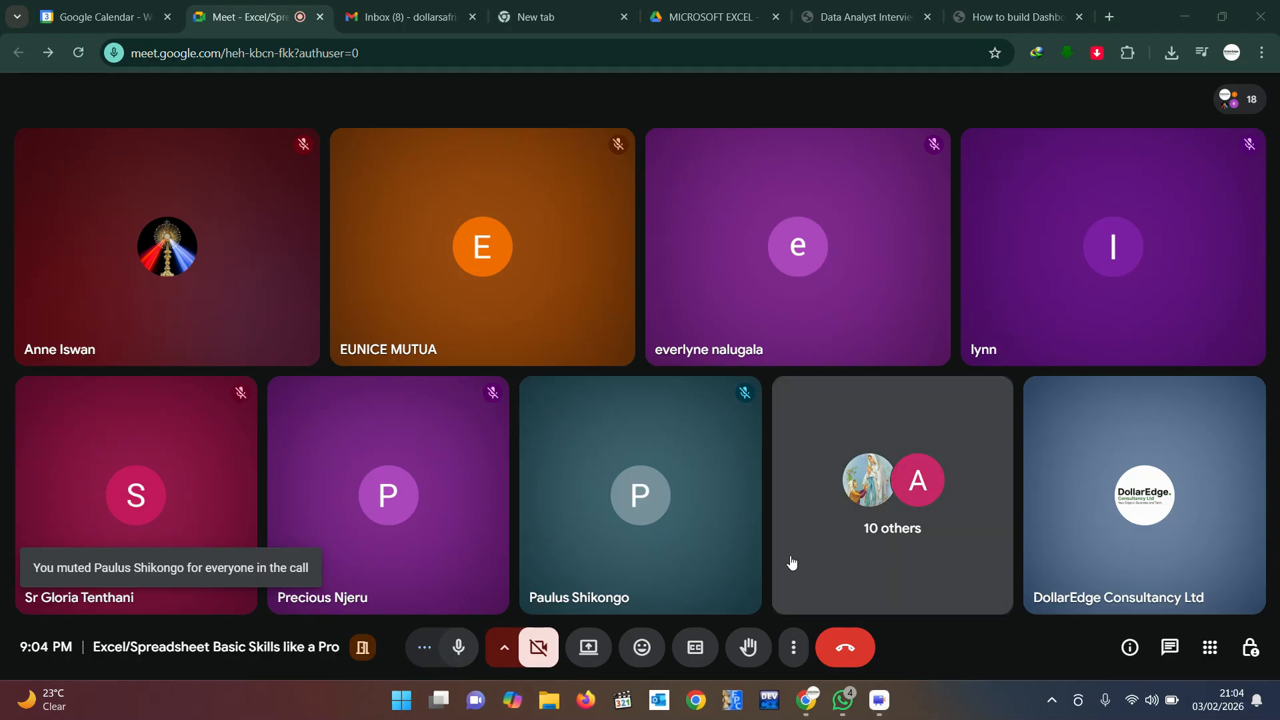
- Switch to the MICROSOFT EXCEL folder in Google Drive, close the open guide preview and preview Excel-Fundamentals-Manual.pdf
mouse_move(691, 469)
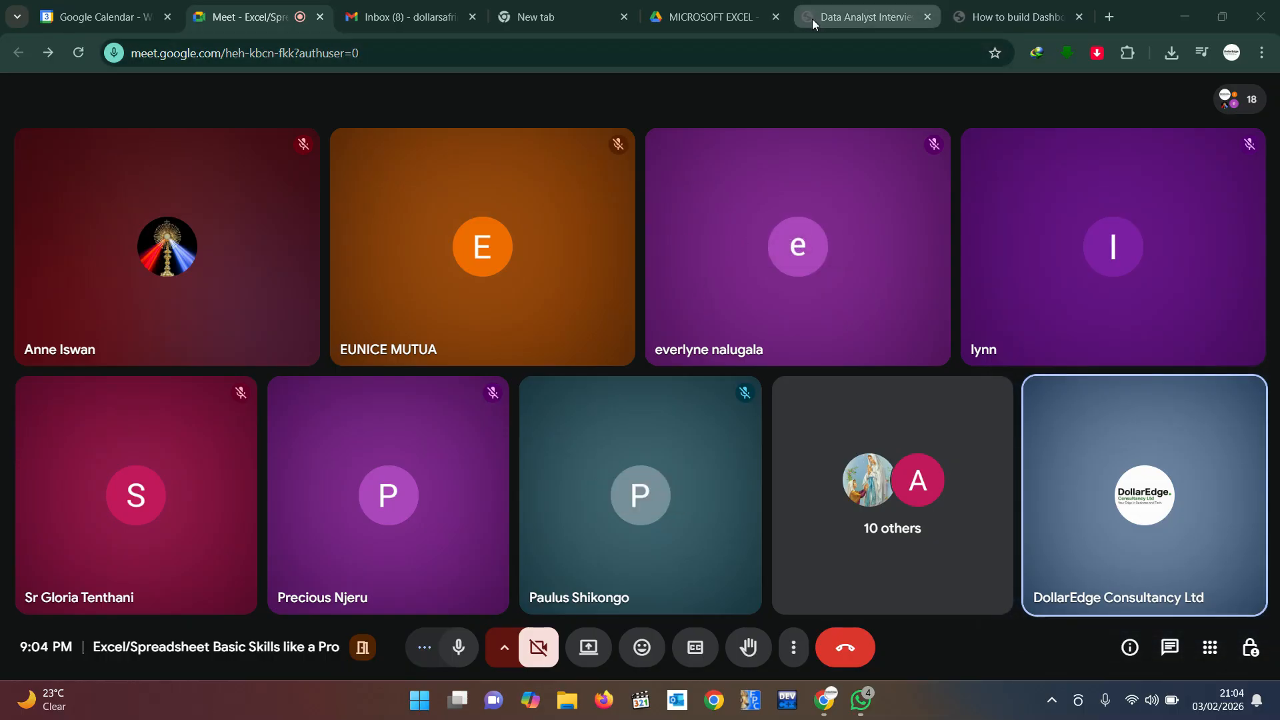
left_click(711, 25)
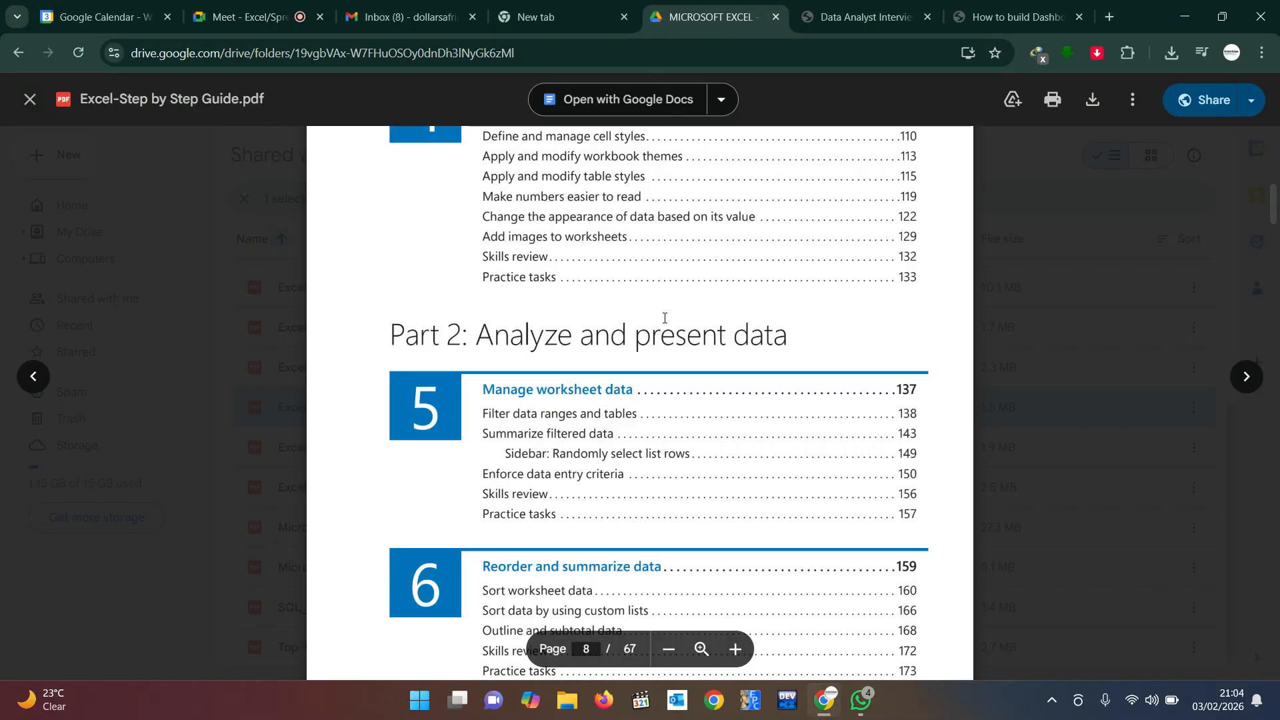
left_click(29, 101)
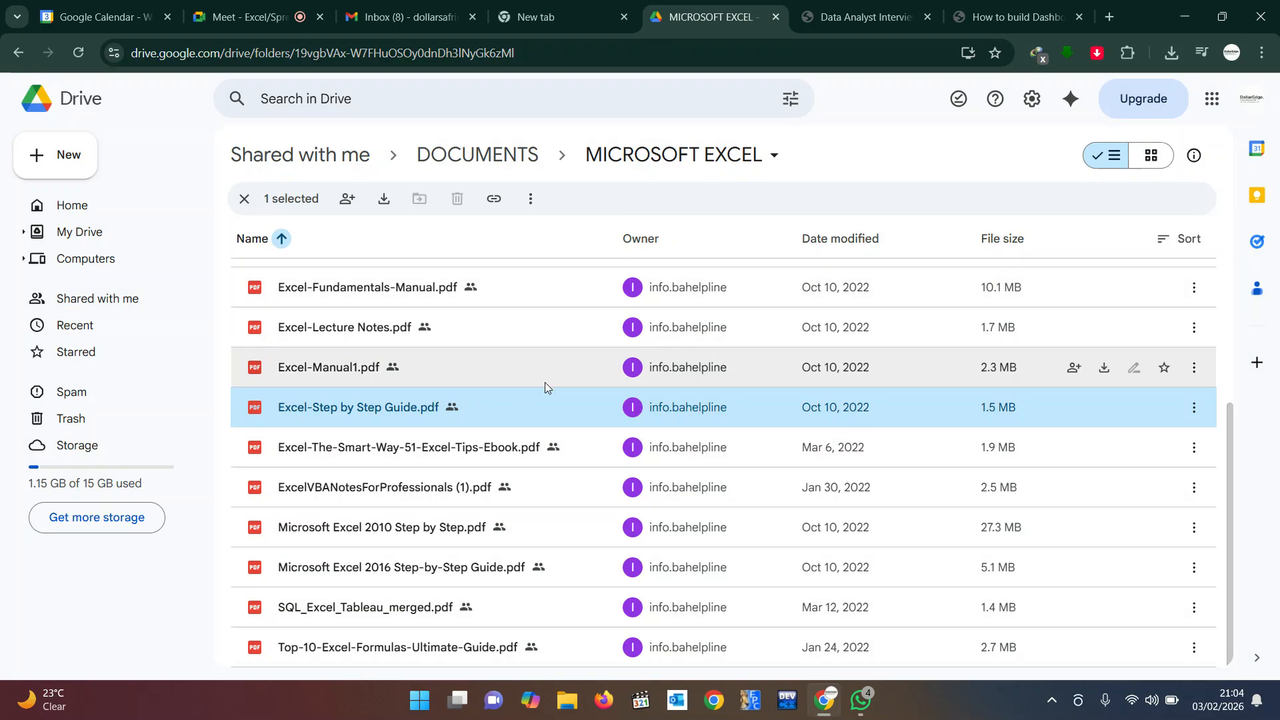
double_click(375, 289)
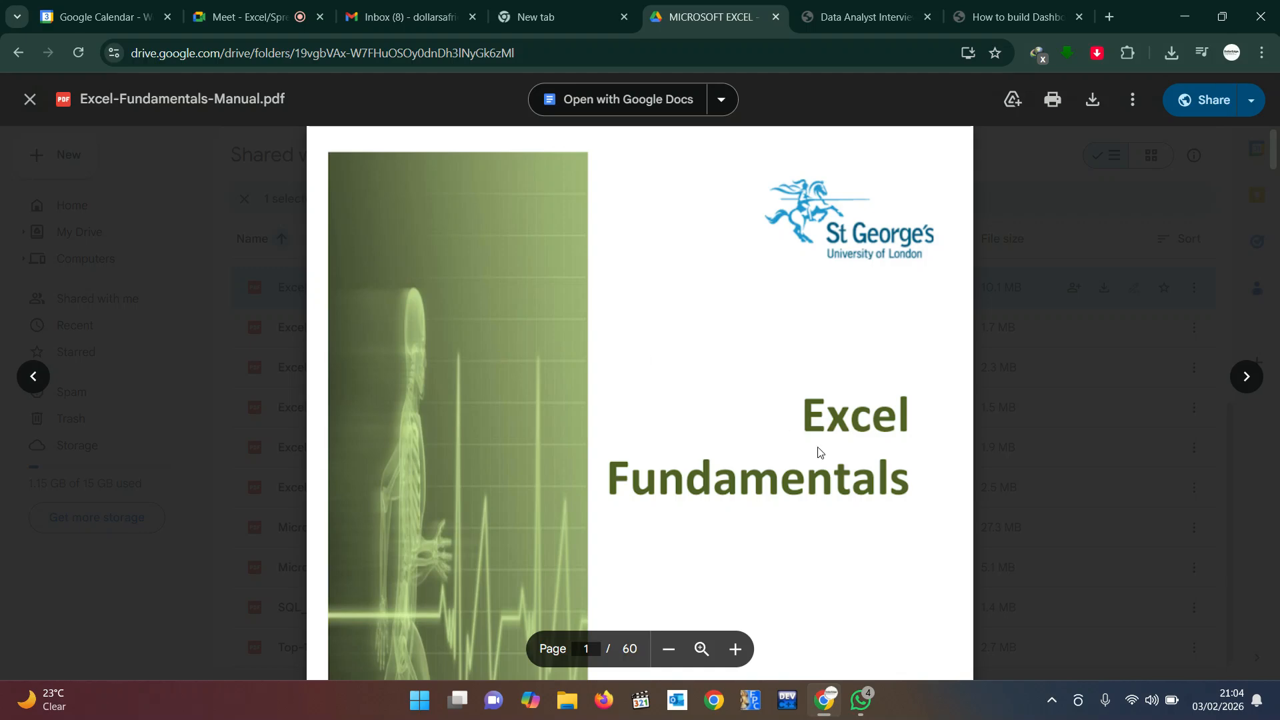
- Download Excel-Fundamentals-Manual.pdf after skimming its contents list and worksheet overview, and open the downloaded copy
scroll(820, 450, "down", 8)
scroll(821, 450, "down", 15)
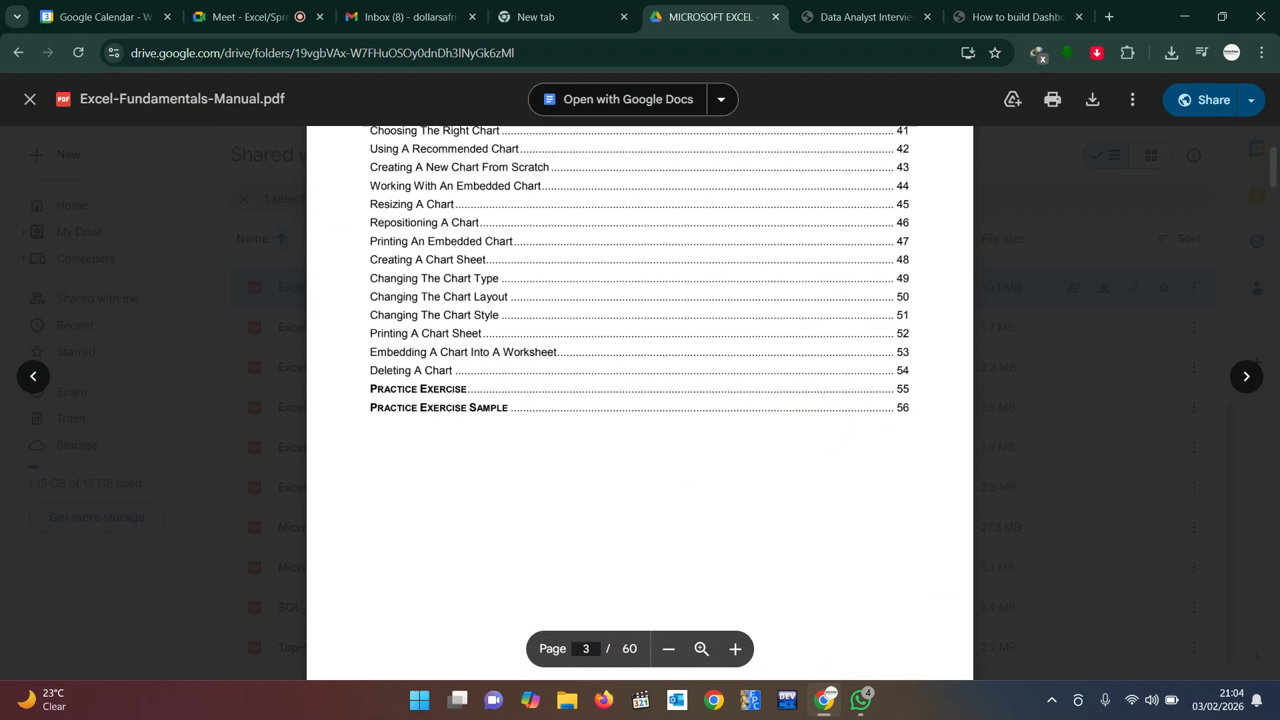
scroll(820, 450, "up", 2)
scroll(820, 450, "down", 1)
scroll(640, 400, "down", 15)
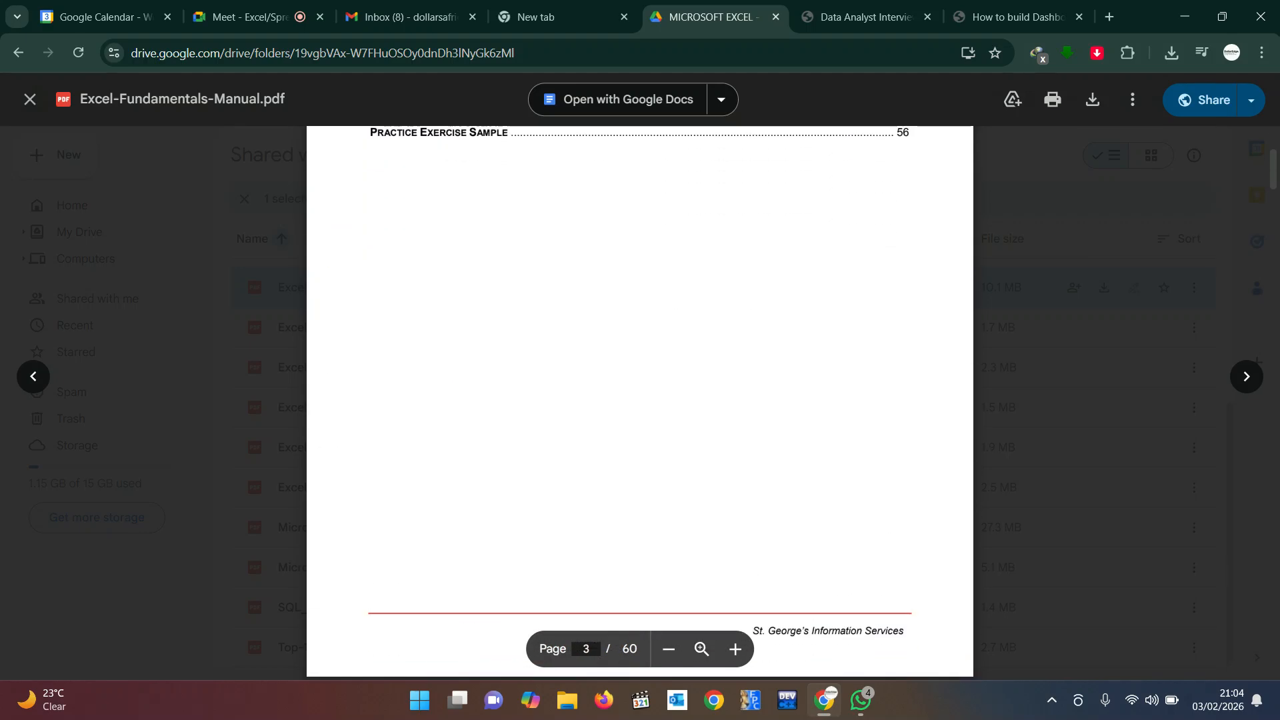
scroll(641, 400, "down", 15)
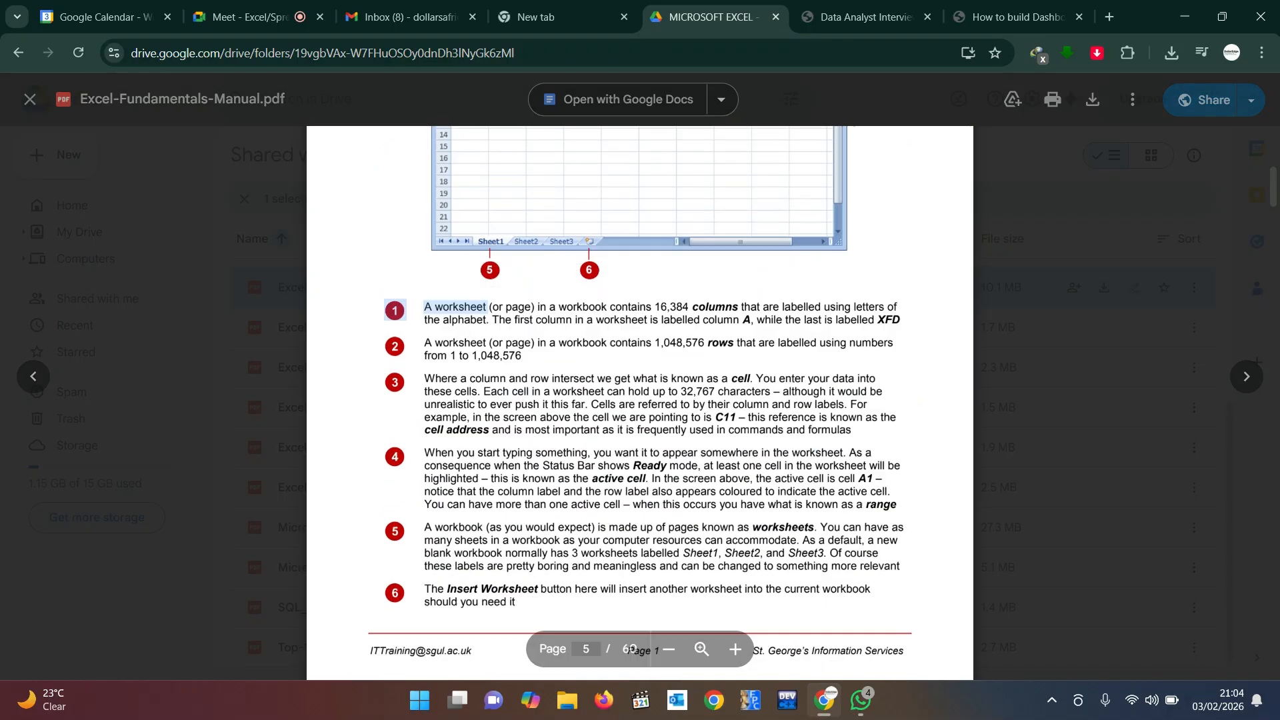
scroll(640, 400, "up", 10)
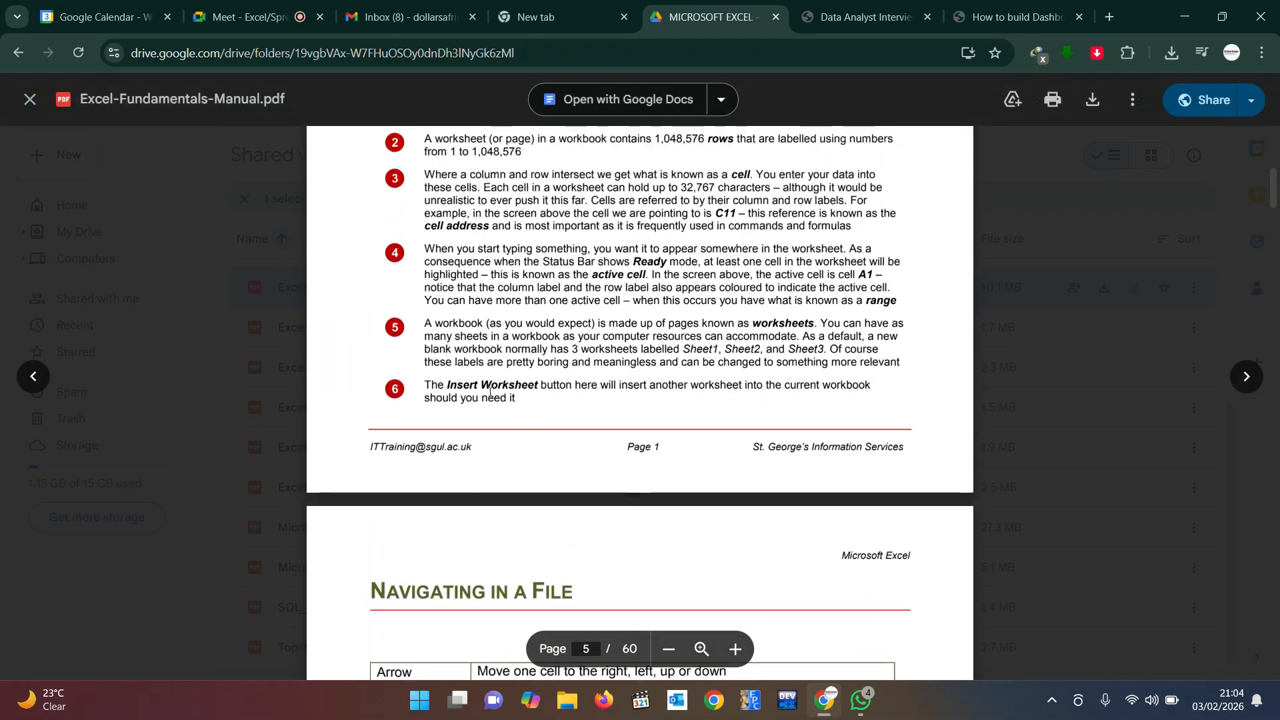
left_click(1082, 105)
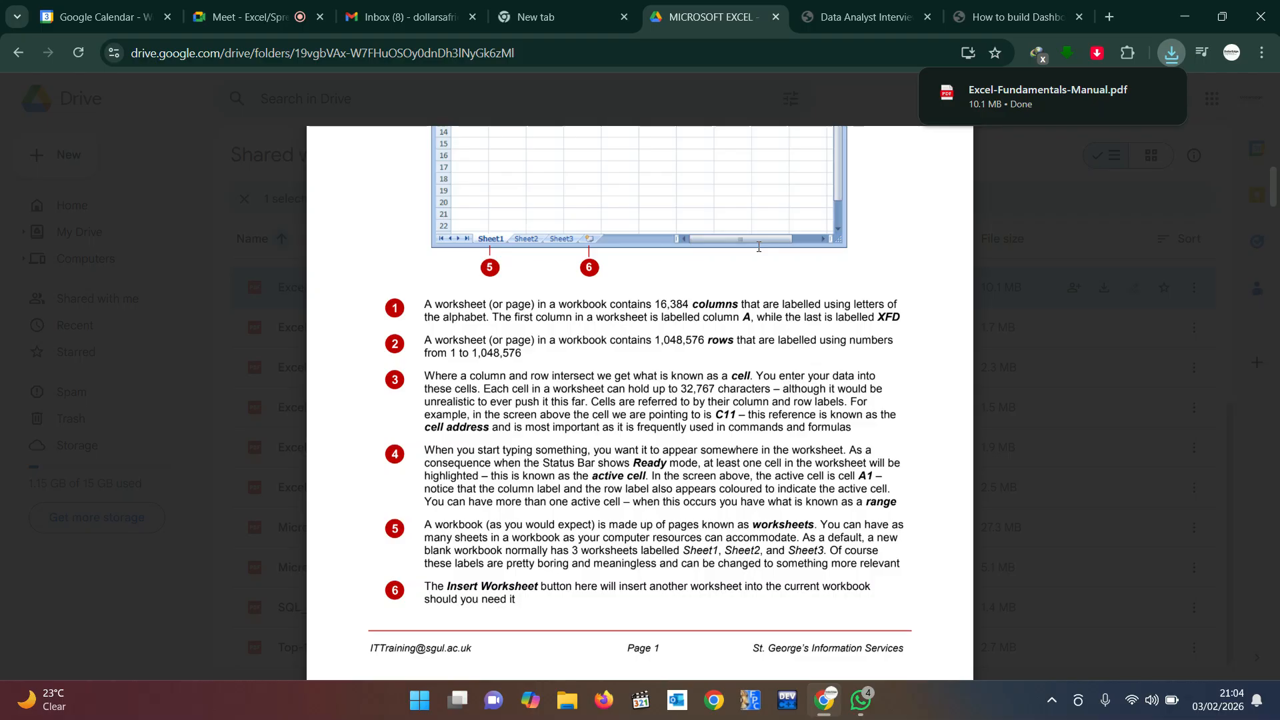
left_click(1045, 95)
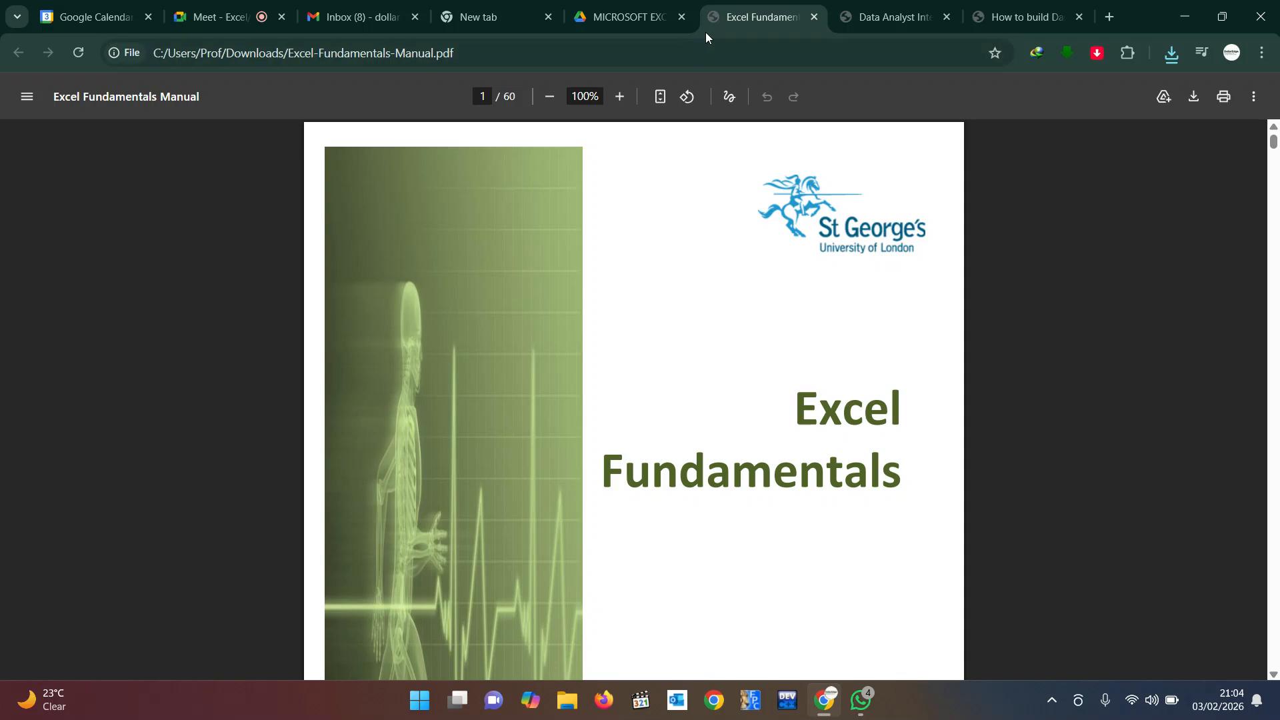
- Return to the MICROSOFT EXCEL folder in Google Drive and preview Data Analysis Using SQL and Excel.pdf
left_click(635, 17)
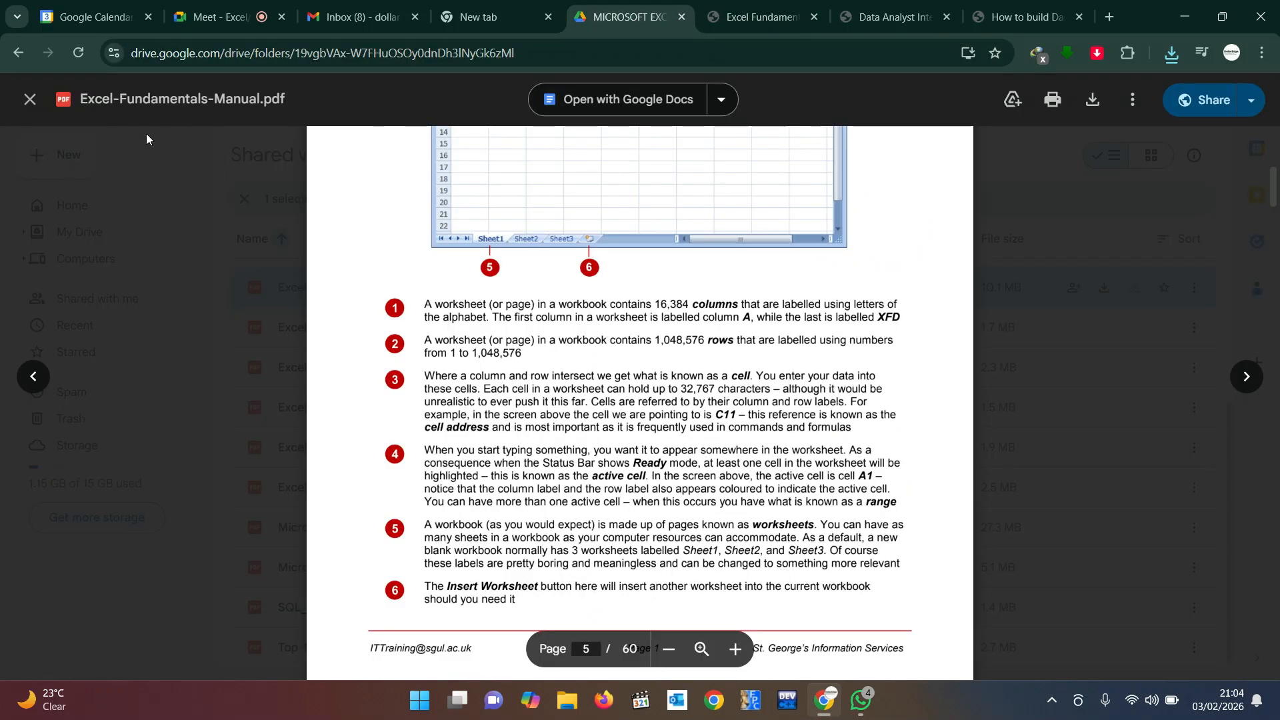
left_click(33, 101)
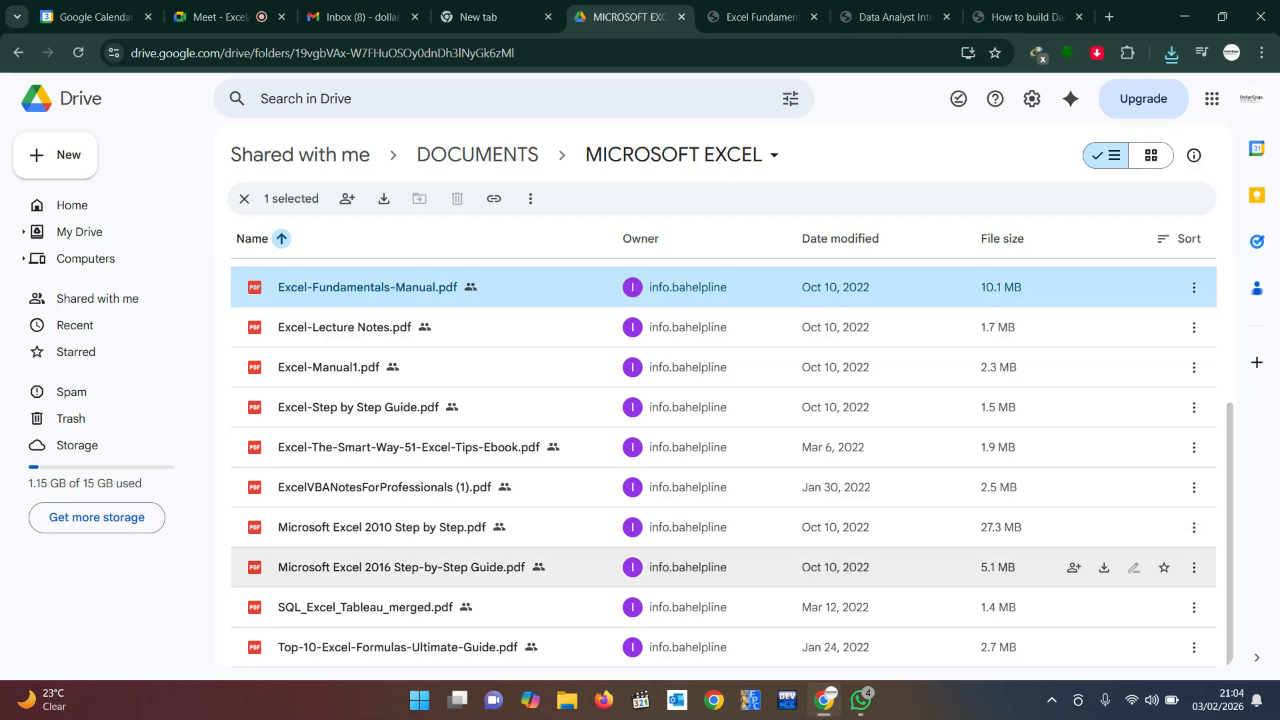
scroll(734, 567, "up", 5)
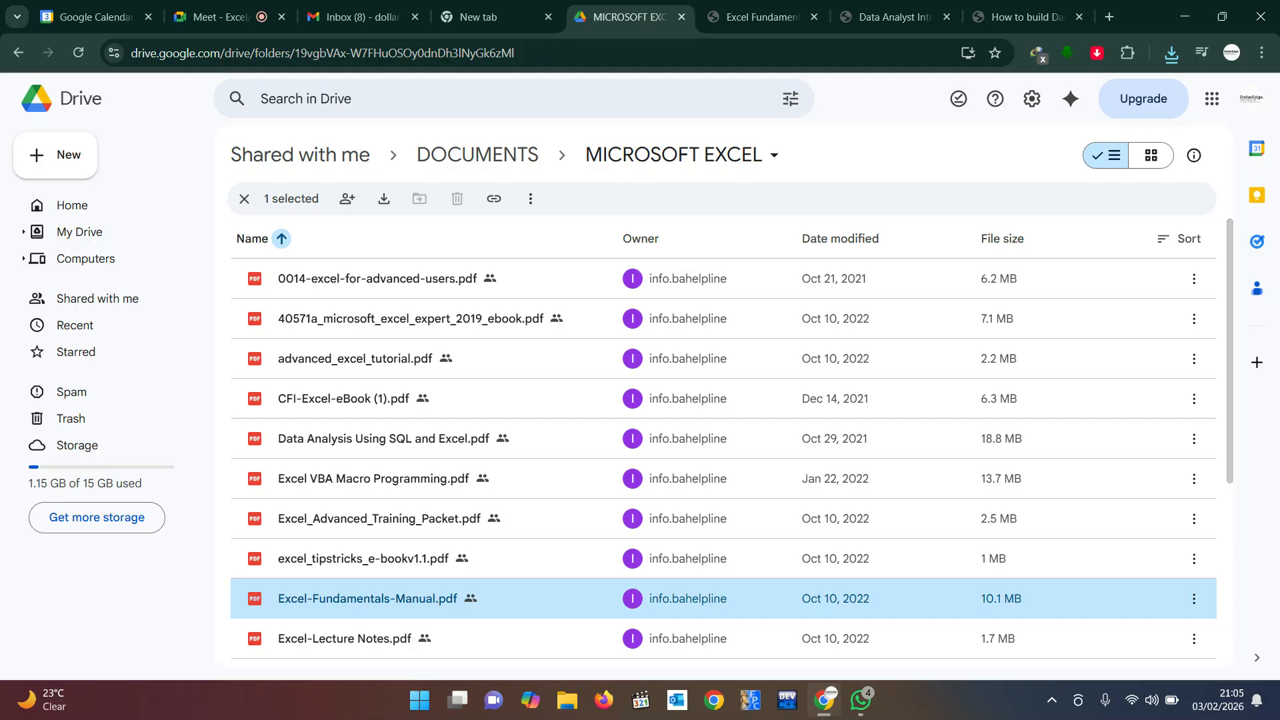
double_click(353, 440)
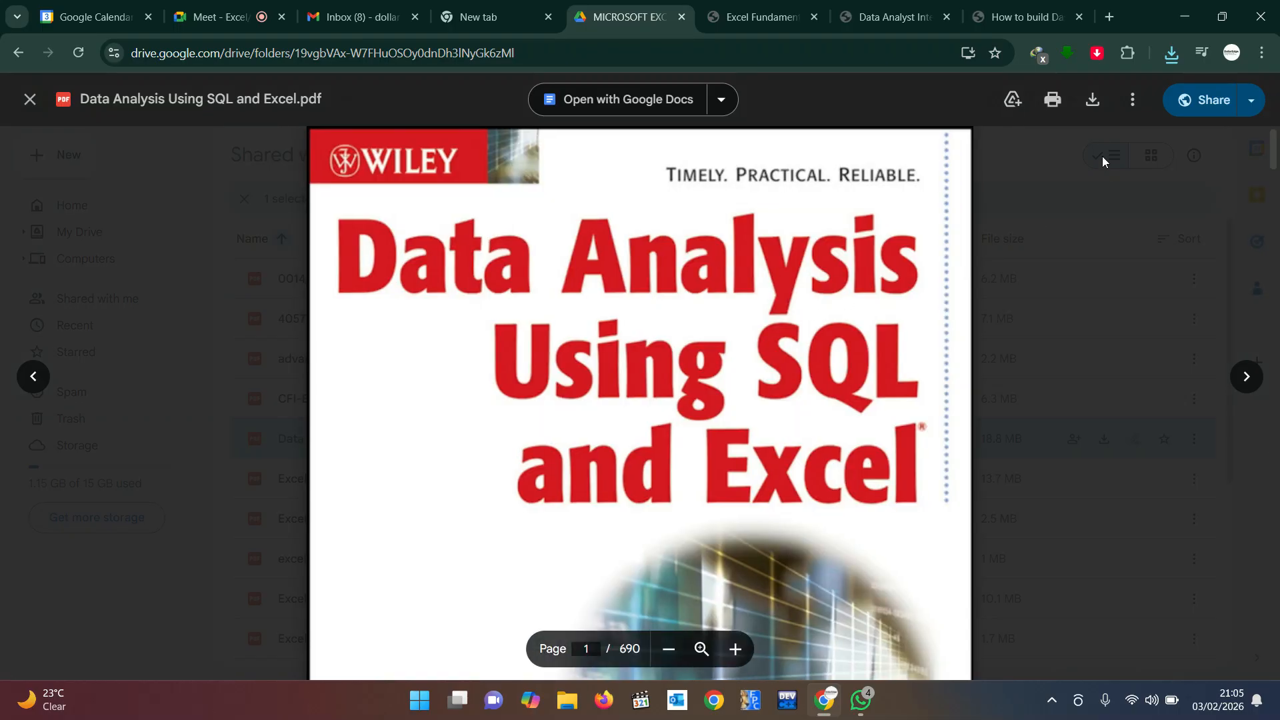
- Download Data Analysis Using SQL and Excel.pdf and open the downloaded copy, dismissing the notice about PDF conversion
left_click(1094, 106)
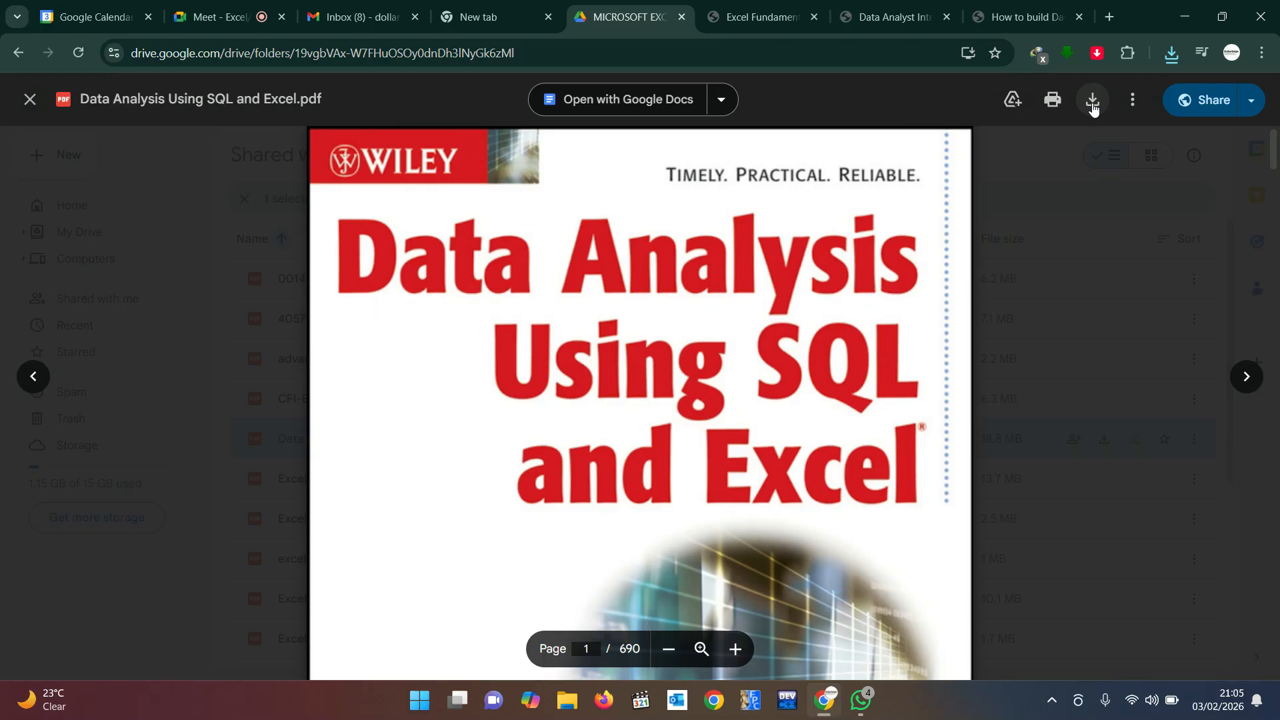
left_click(1172, 57)
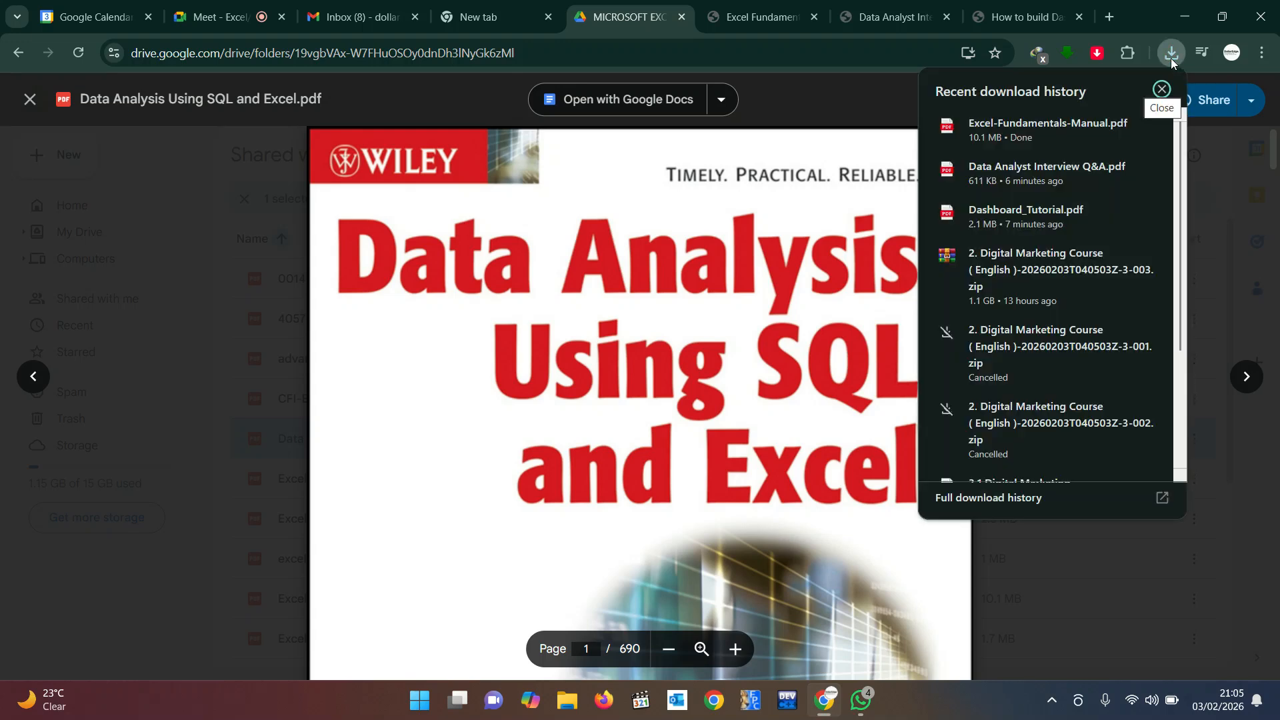
left_click(833, 160)
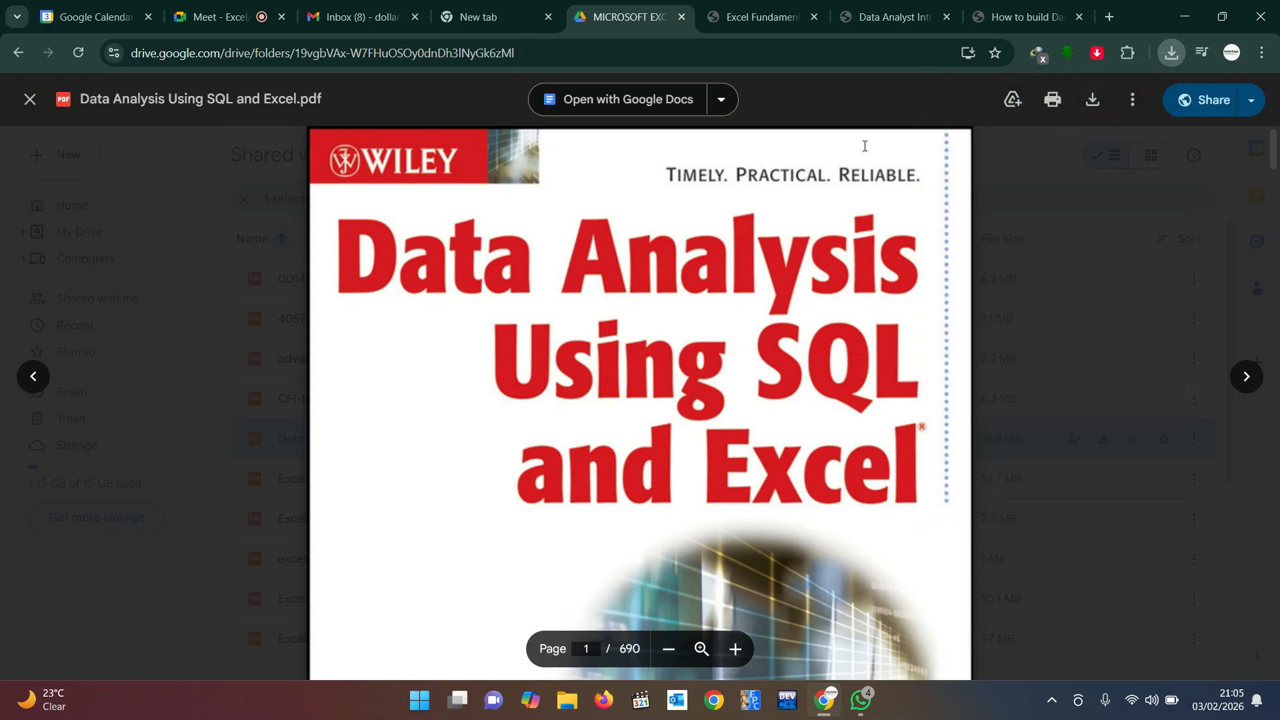
left_click(1093, 101)
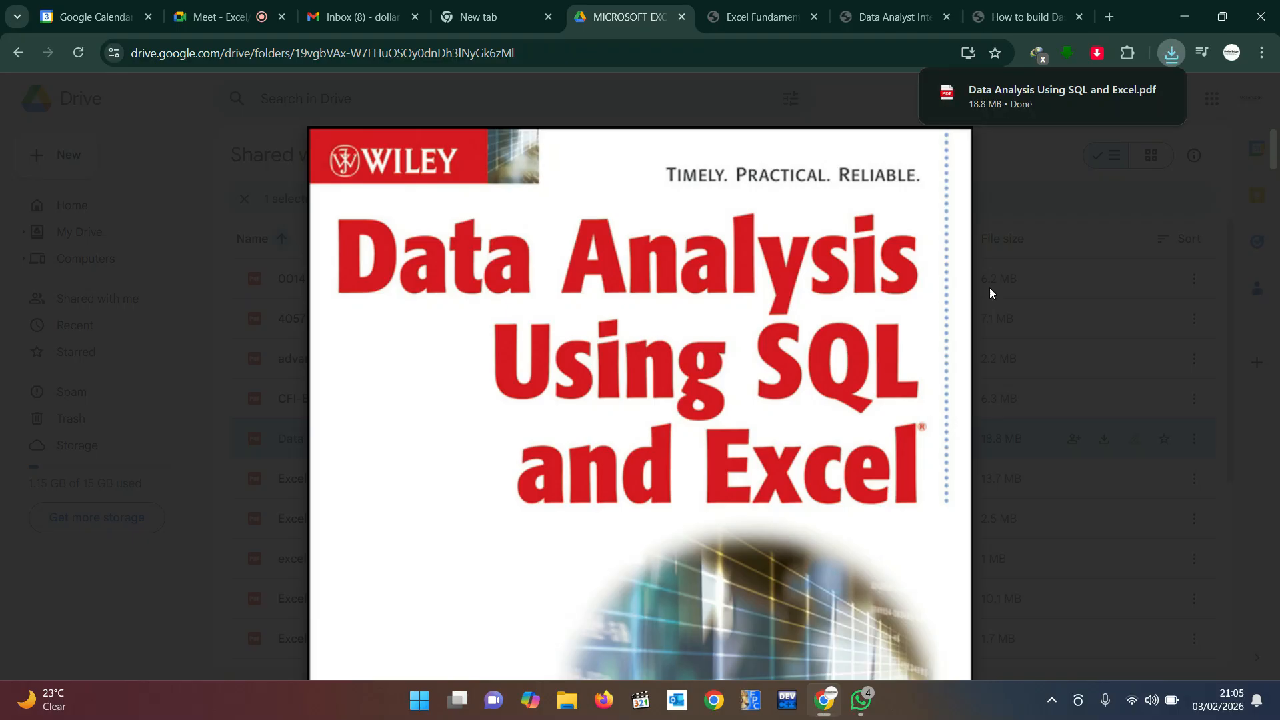
left_click(1054, 94)
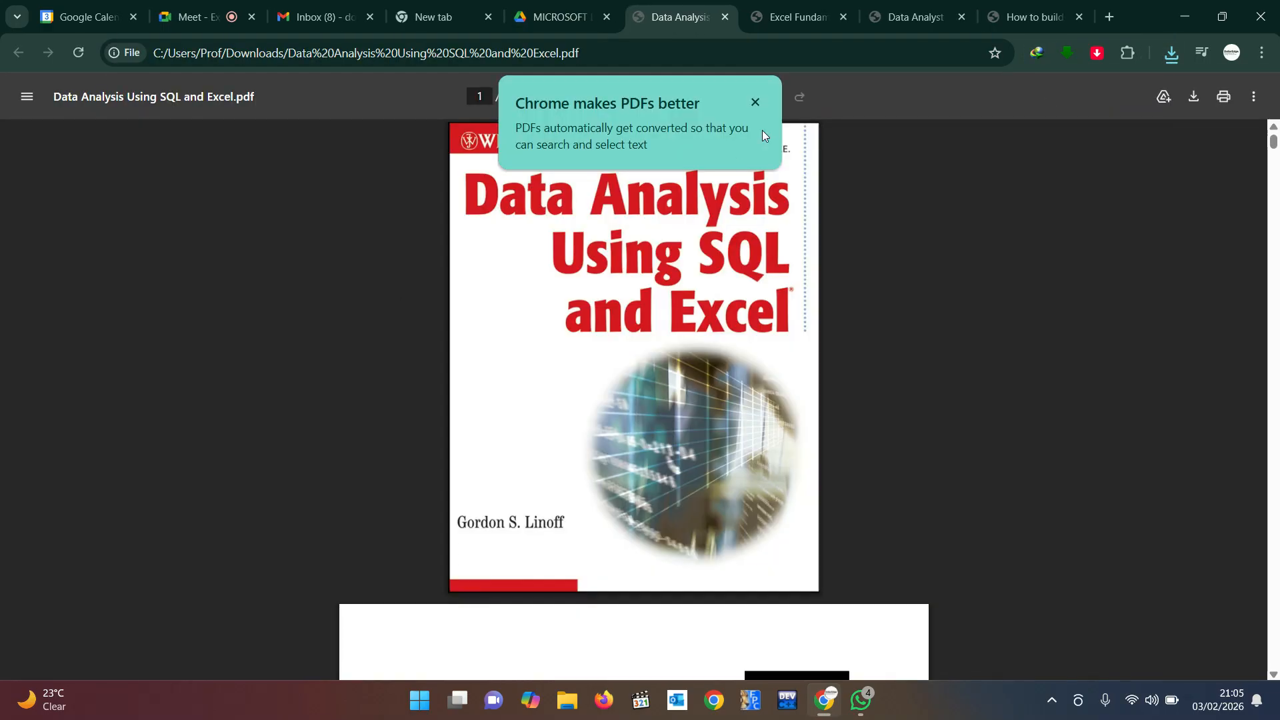
left_click(757, 102)
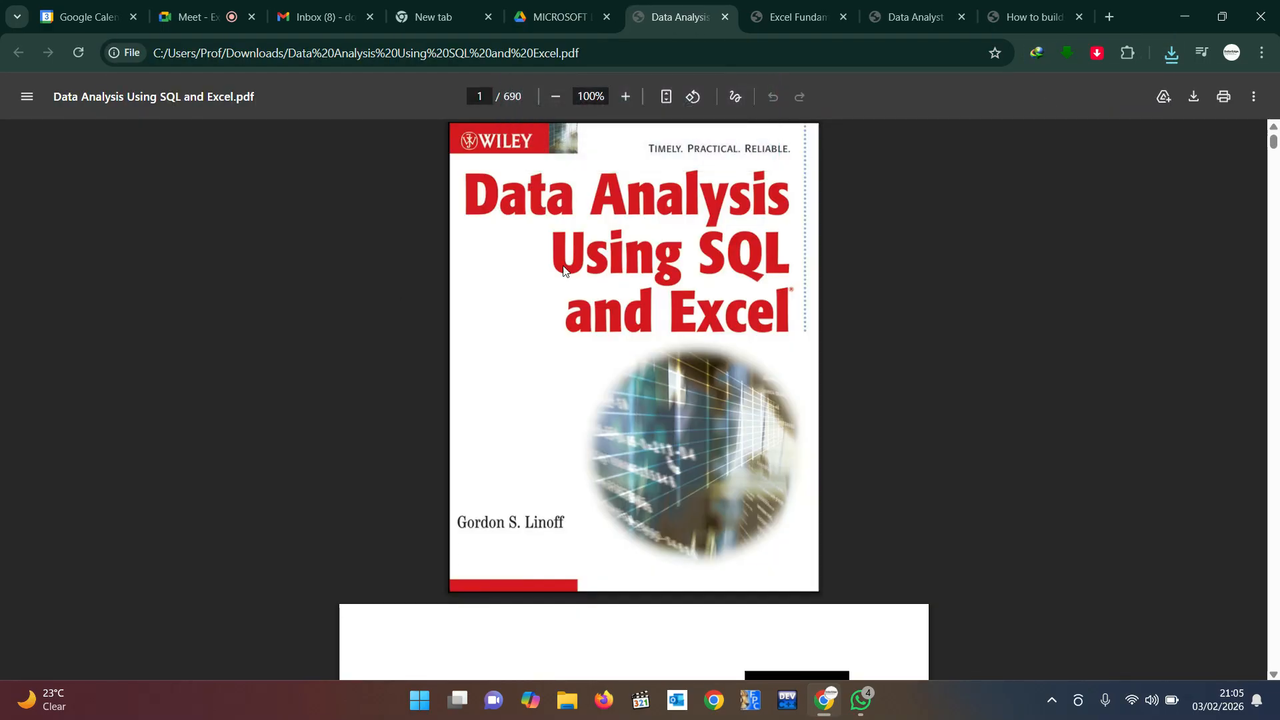
- Look over the cover and title page of the downloaded Data Analysis Using SQL and Excel book at 138% zoom
scroll(549, 279, "down", 10)
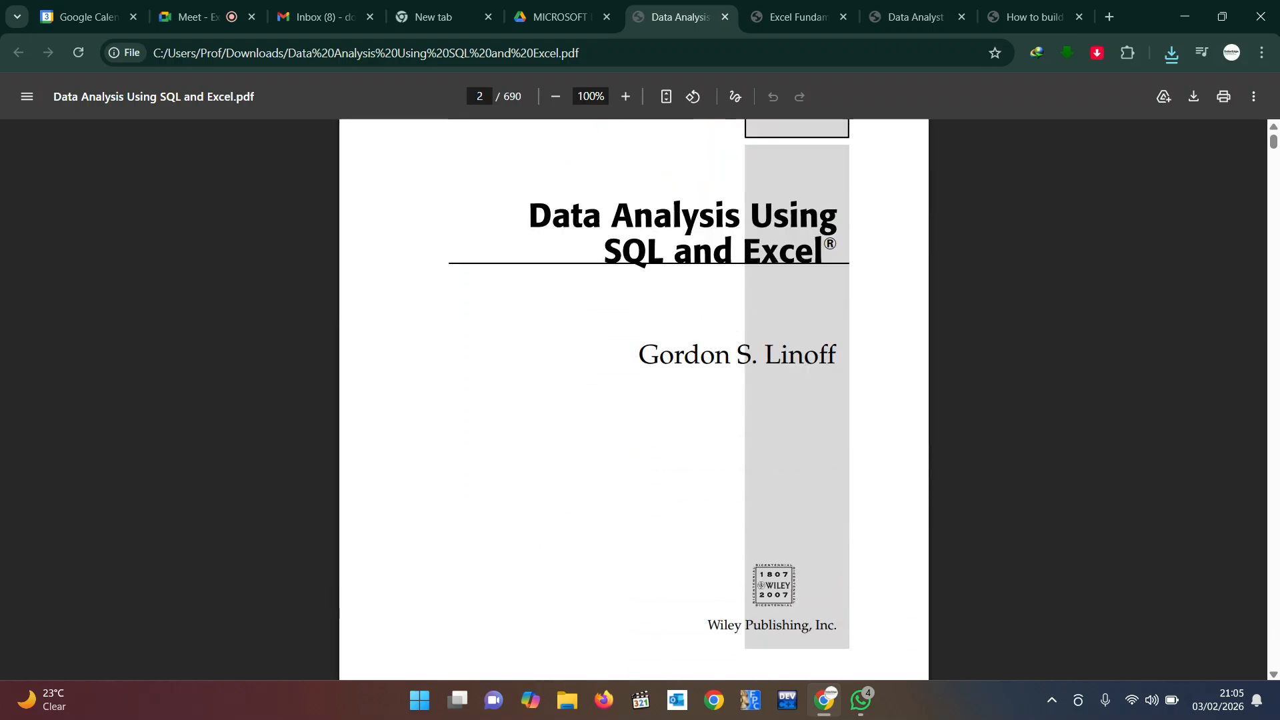
scroll(549, 278, "up", 3)
scroll(633, 400, "up", 2)
scroll(632, 400, "down", 4)
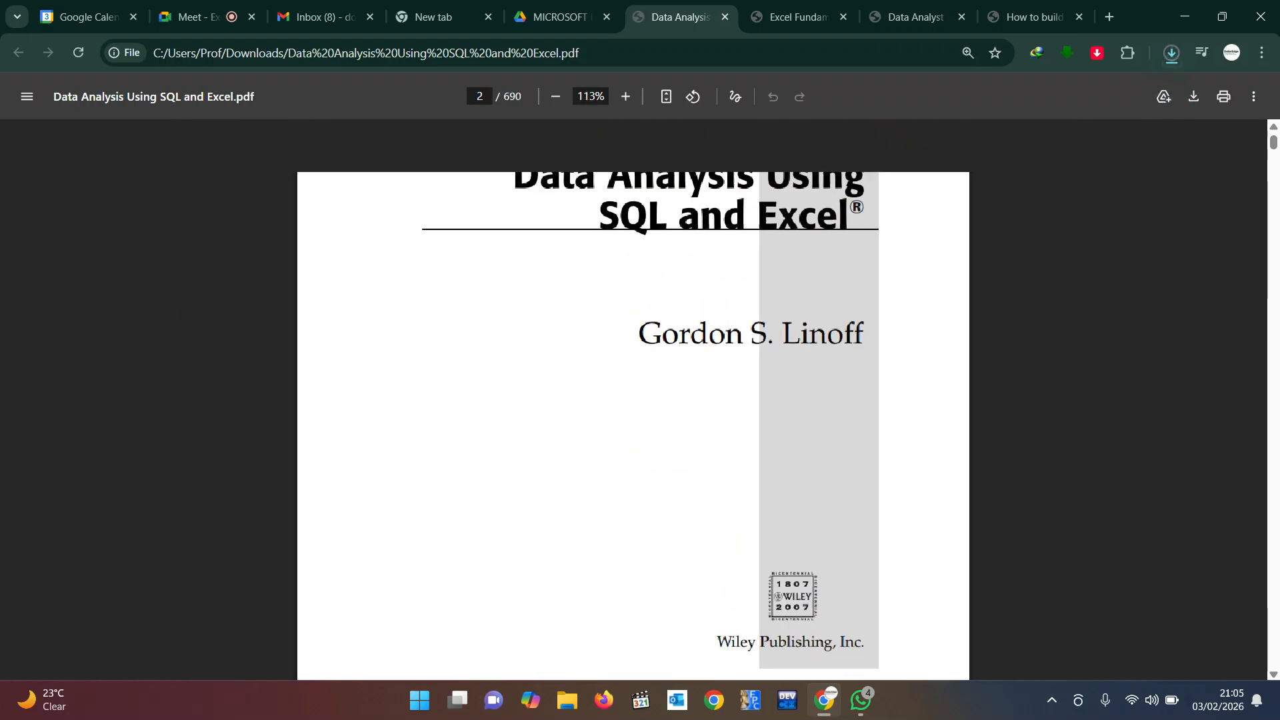
scroll(632, 400, "up", 1)
scroll(632, 400, "up", 2)
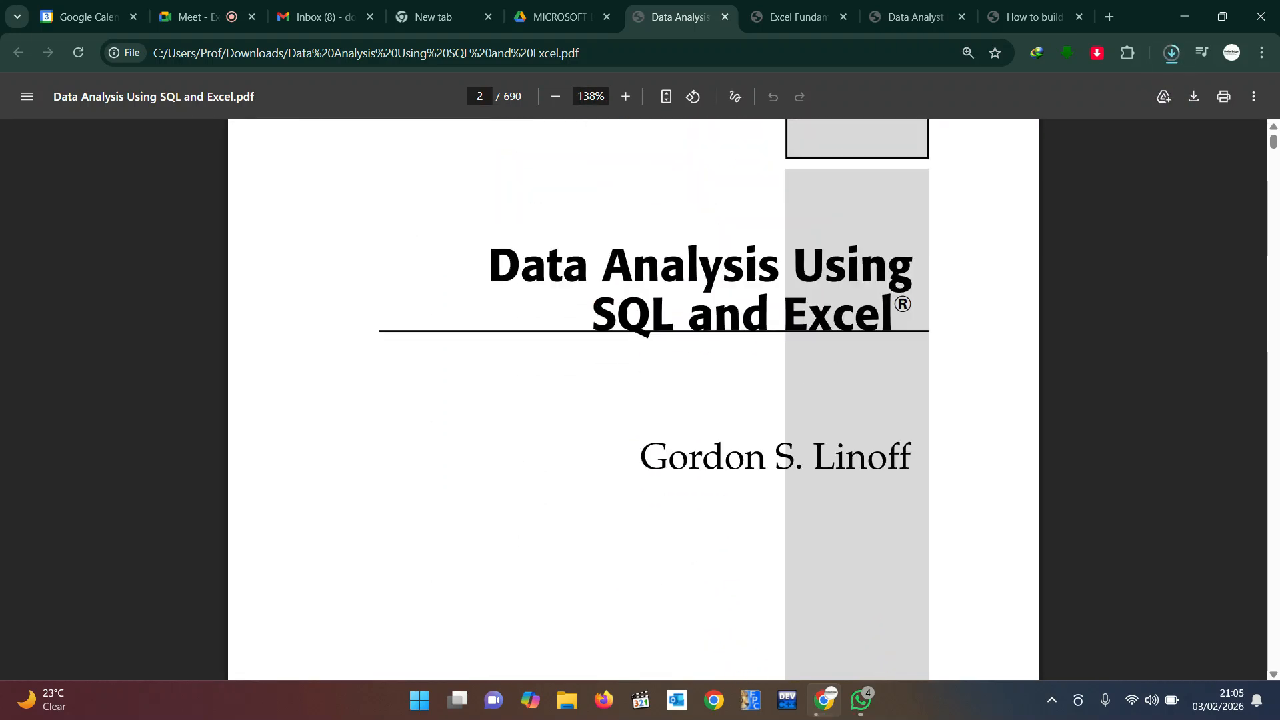
scroll(633, 400, "up", 10)
- Cancel the duplicate download Data Analysis Using SQL and Excel (1).pdf and close the download history
left_click(1171, 53)
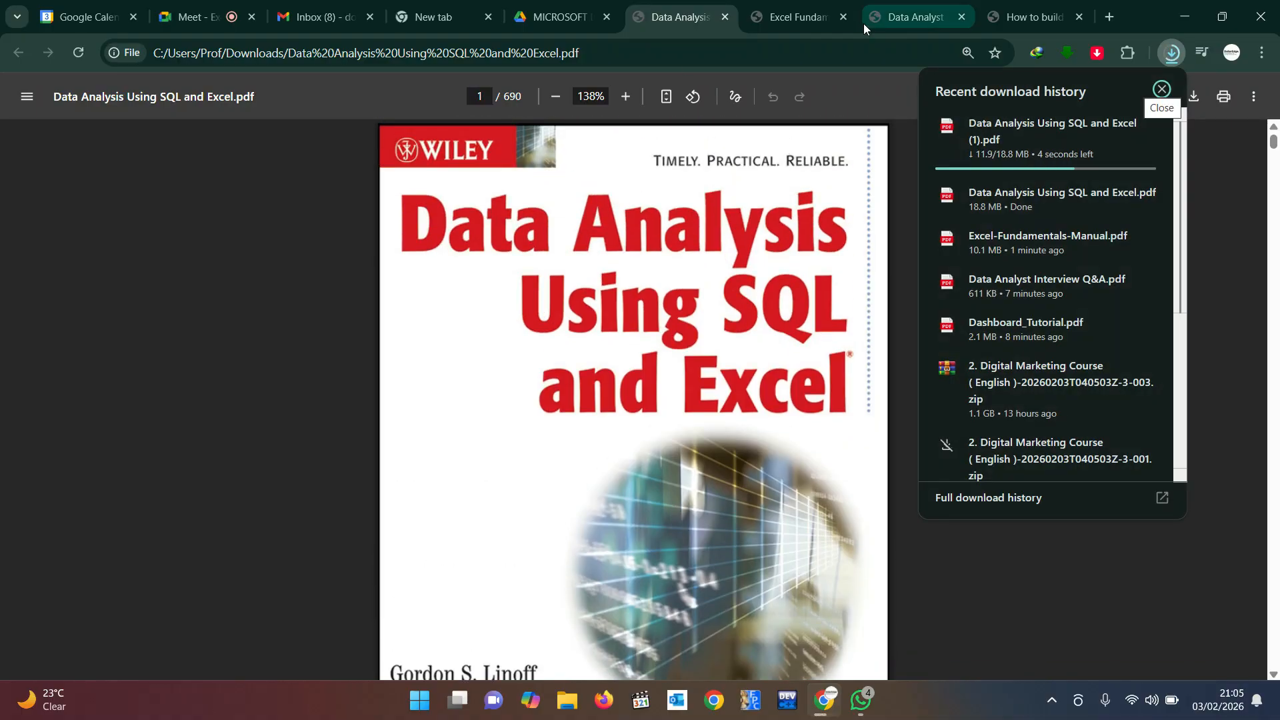
left_click(1145, 124)
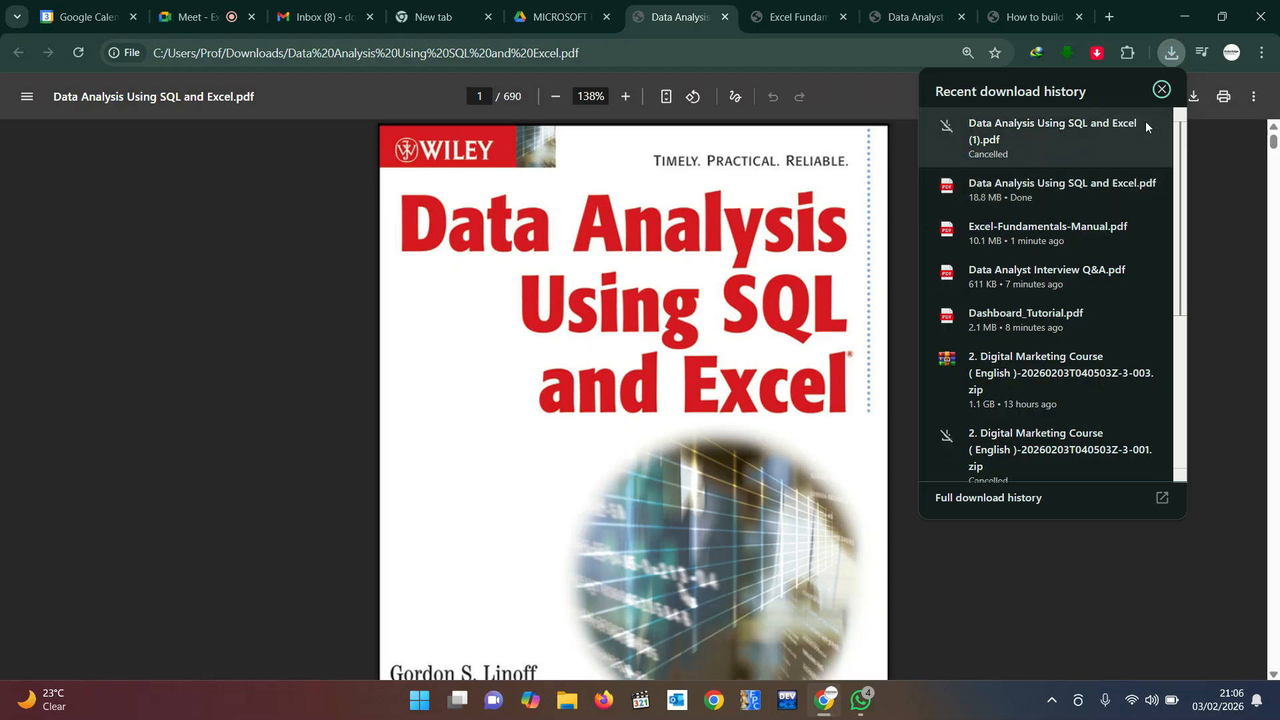
left_click(445, 317)
- Return to the MICROSOFT EXCEL folder in Google Drive and preview Excel VBA Macro Programming.pdf
left_click(531, 26)
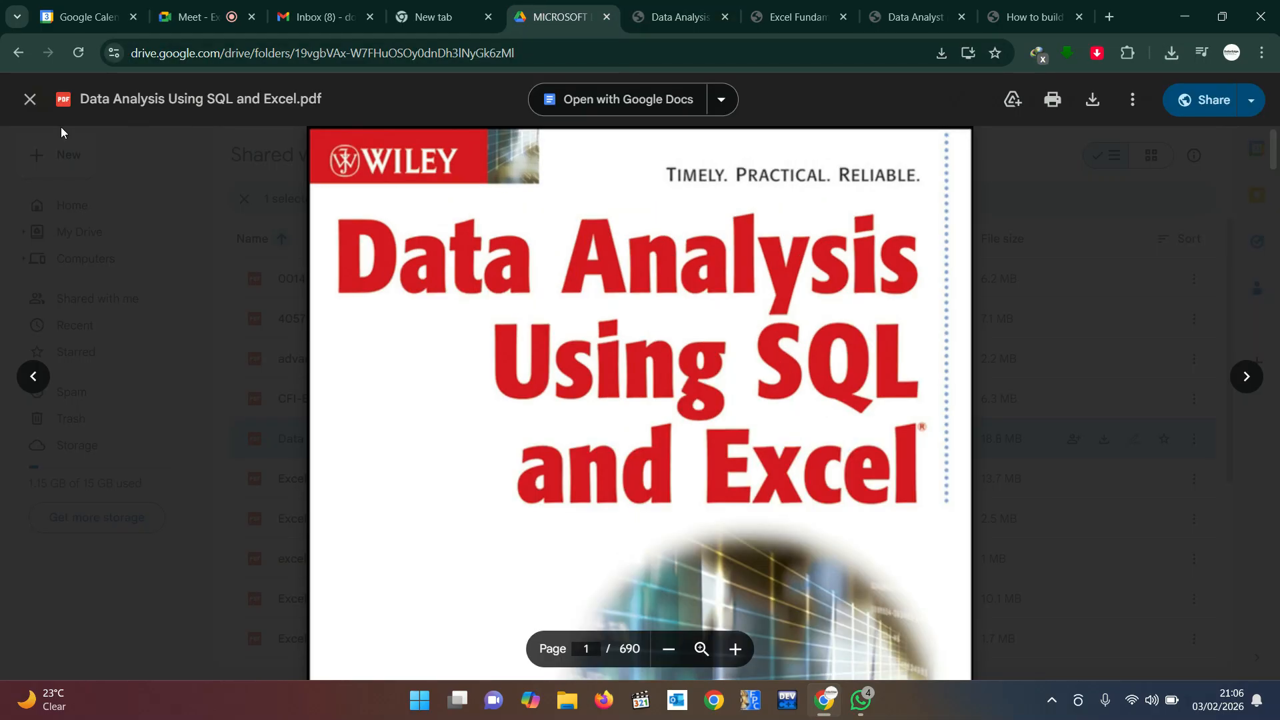
left_click(28, 102)
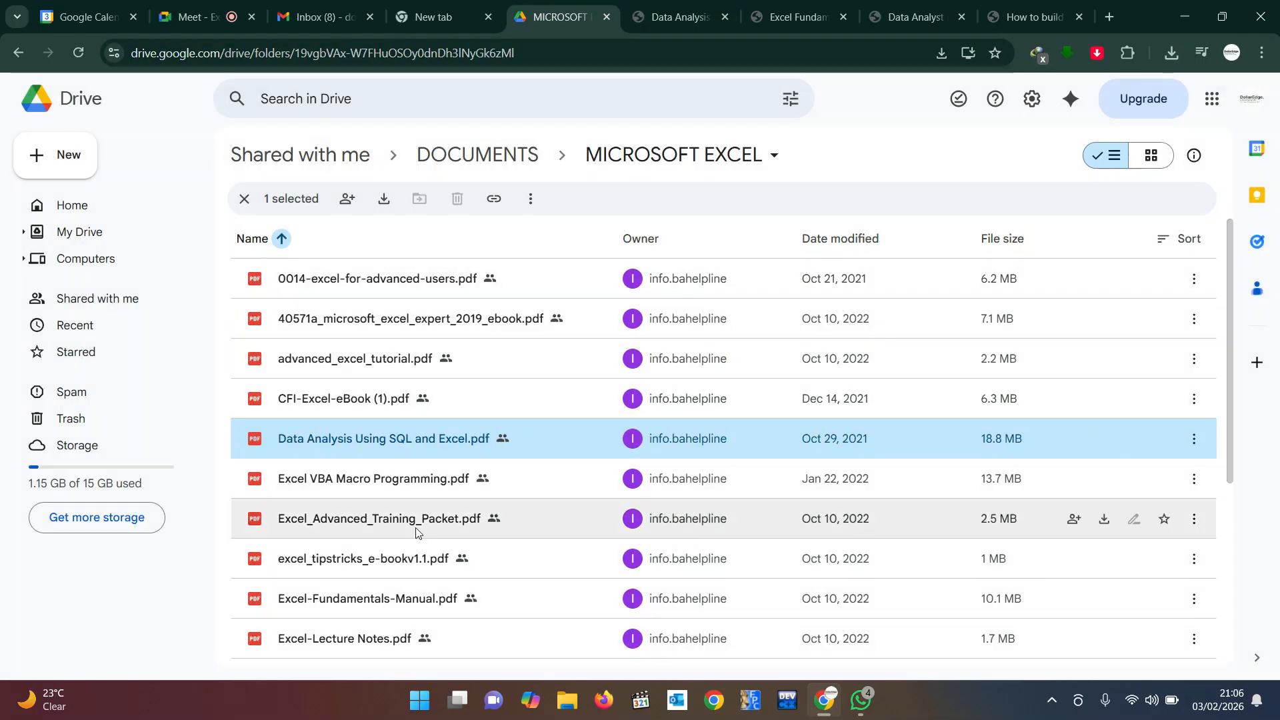
scroll(415, 554, "down", 3)
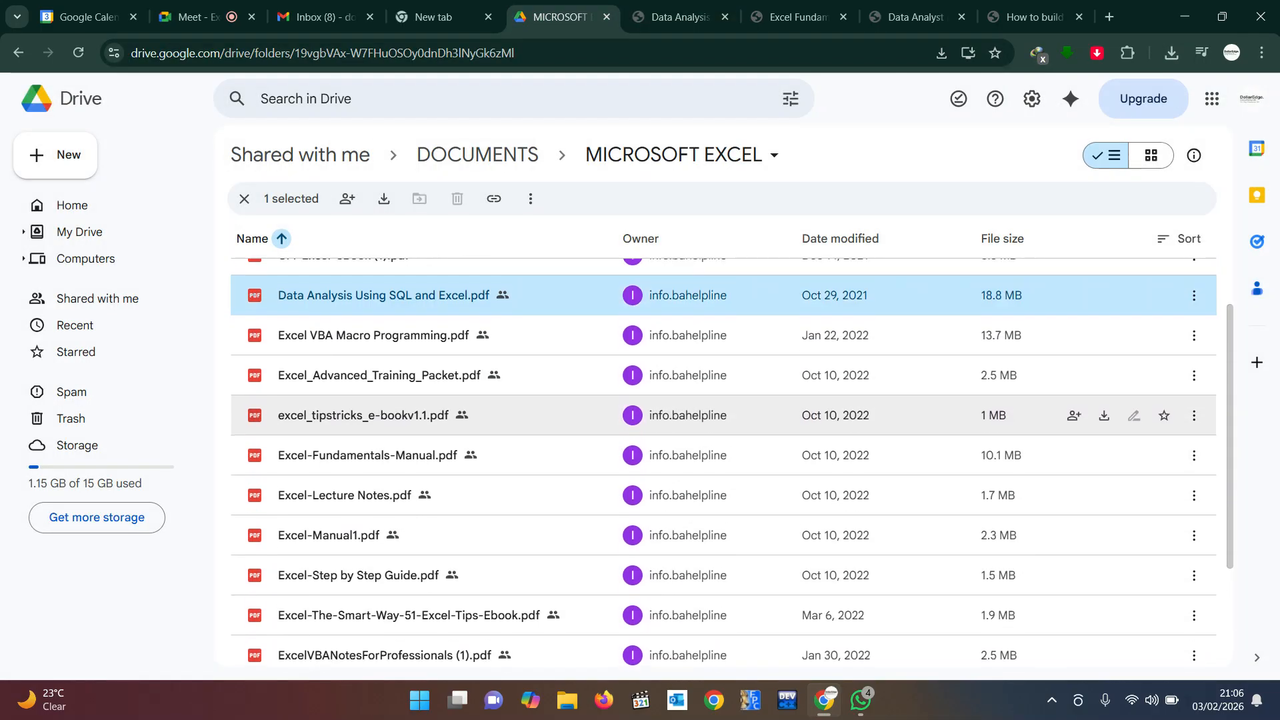
double_click(363, 360)
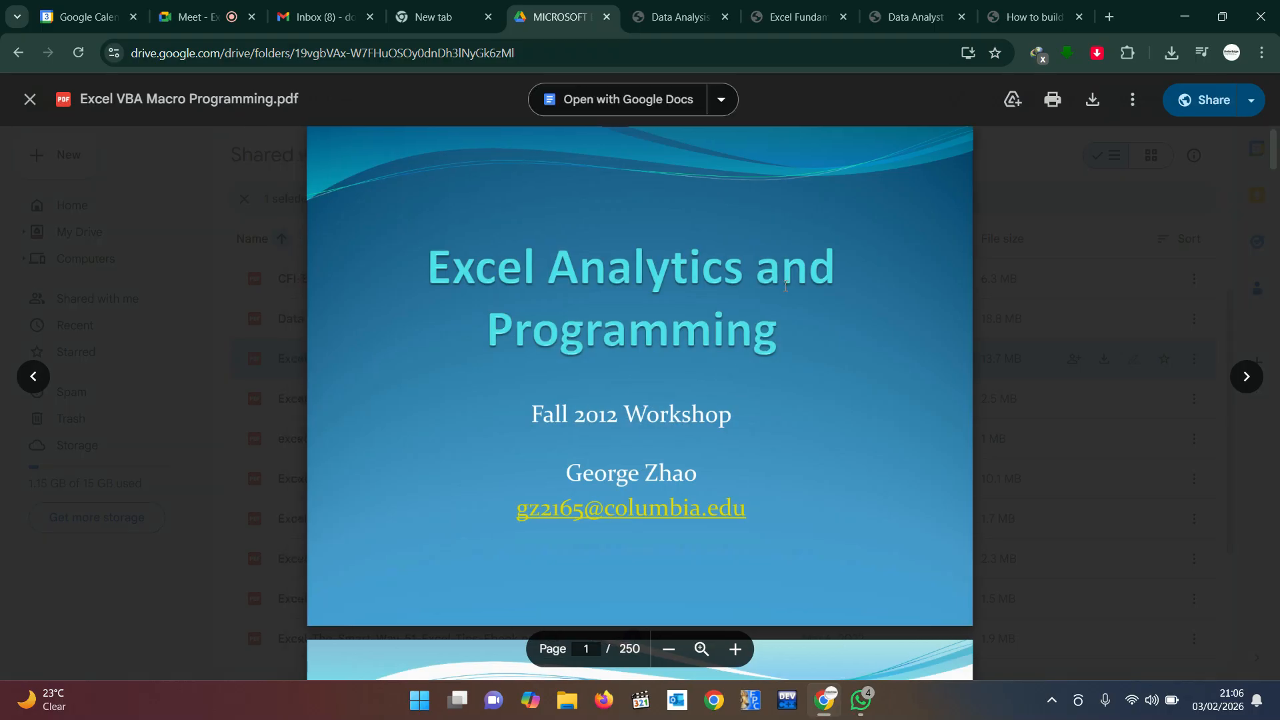
- Download Excel VBA Macro Programming.pdf, skim its first slides in the preview, and open the downloaded copy
left_click(1093, 99)
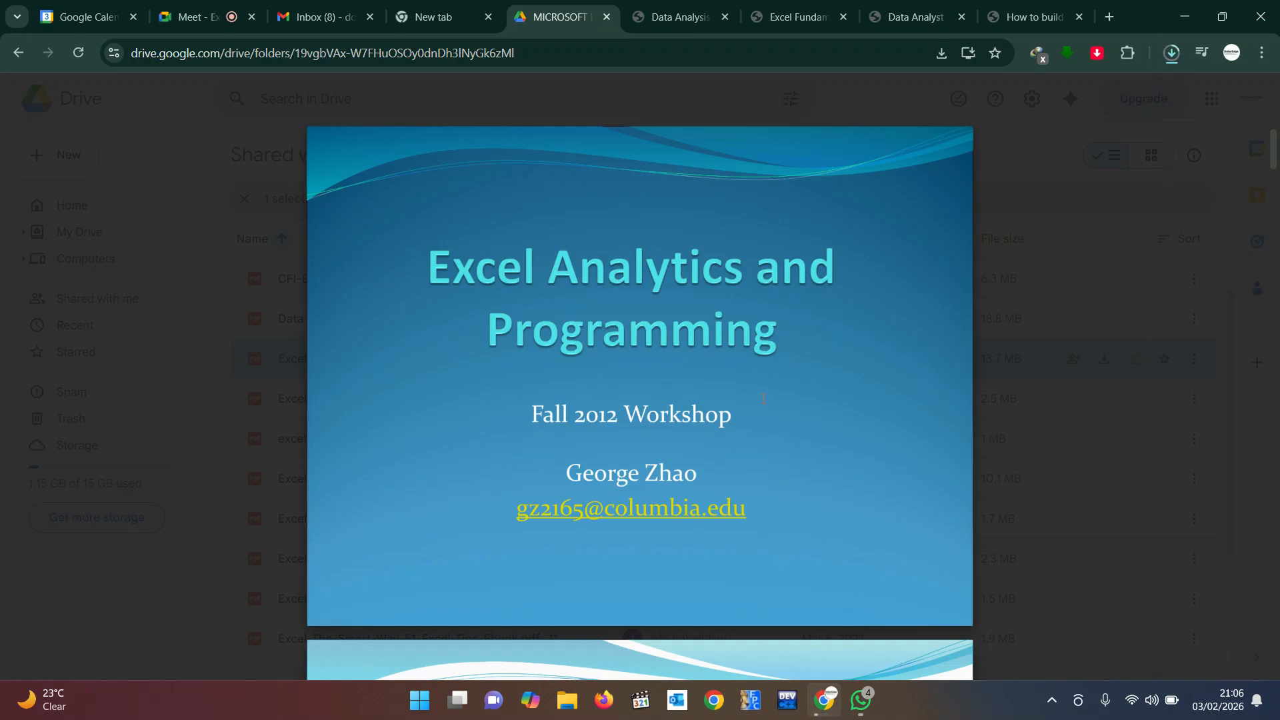
scroll(764, 398, "down", 15)
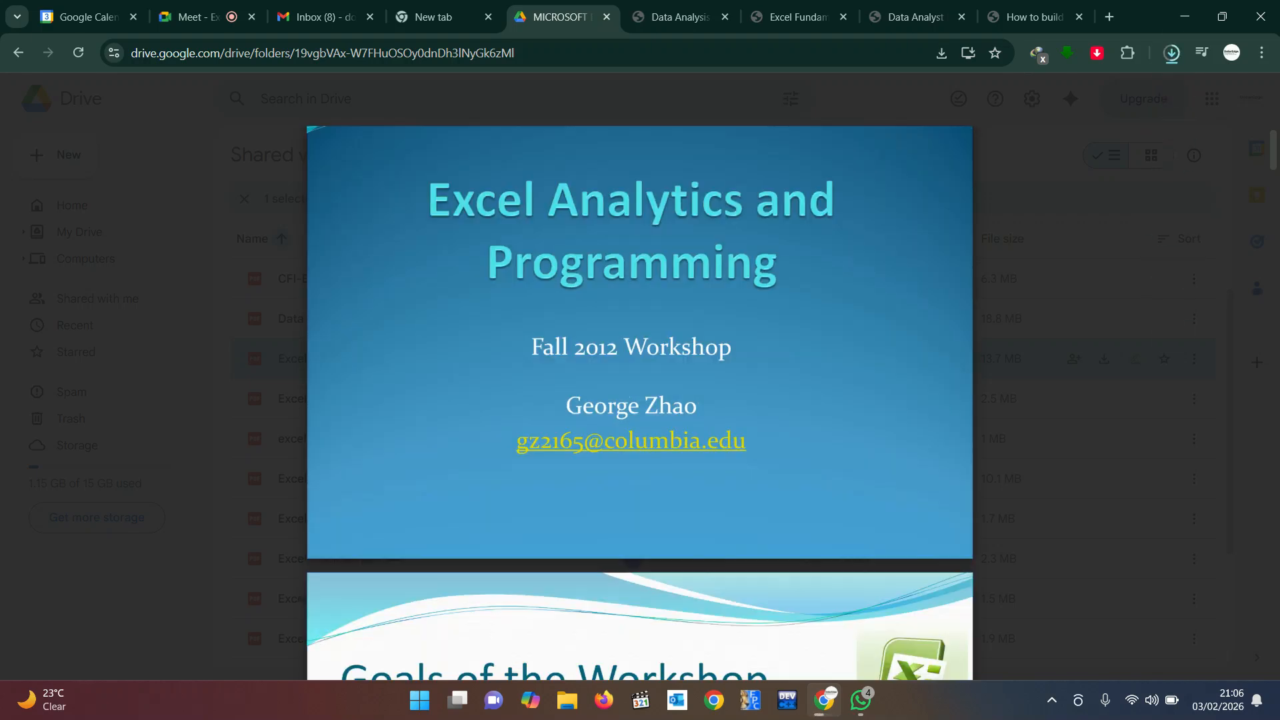
scroll(640, 401, "down", 8)
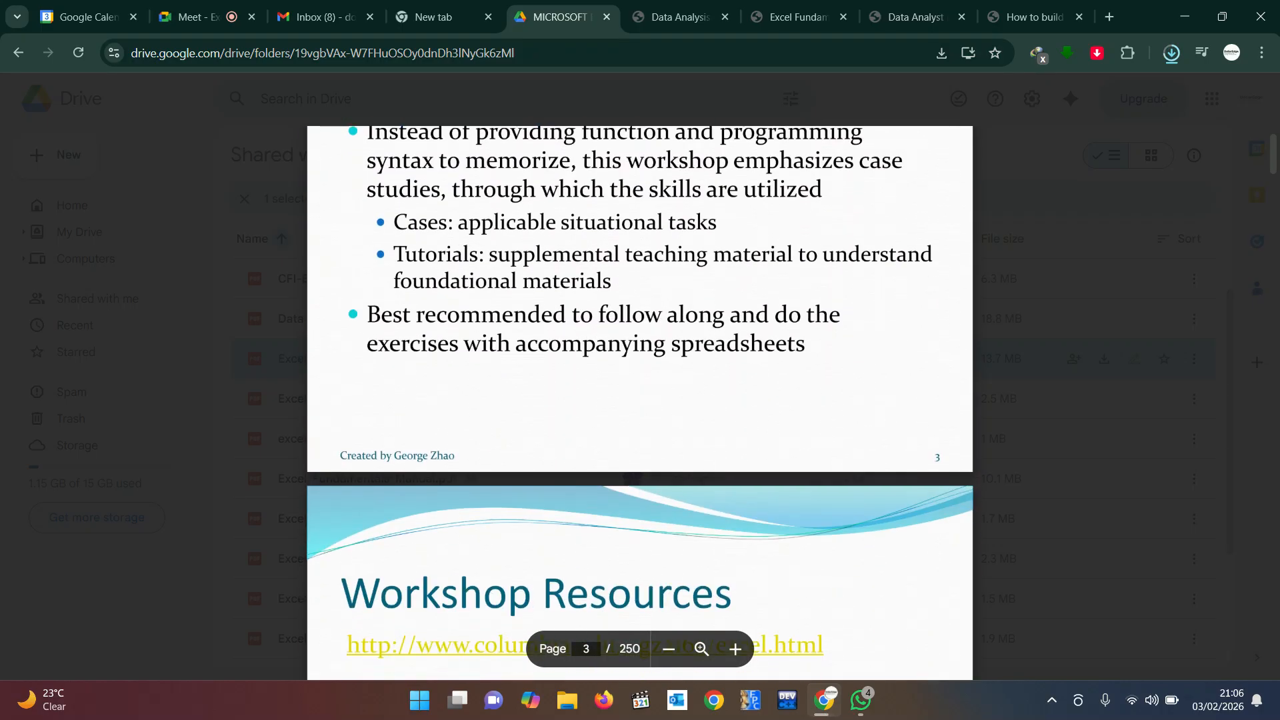
scroll(640, 403, "down", 10)
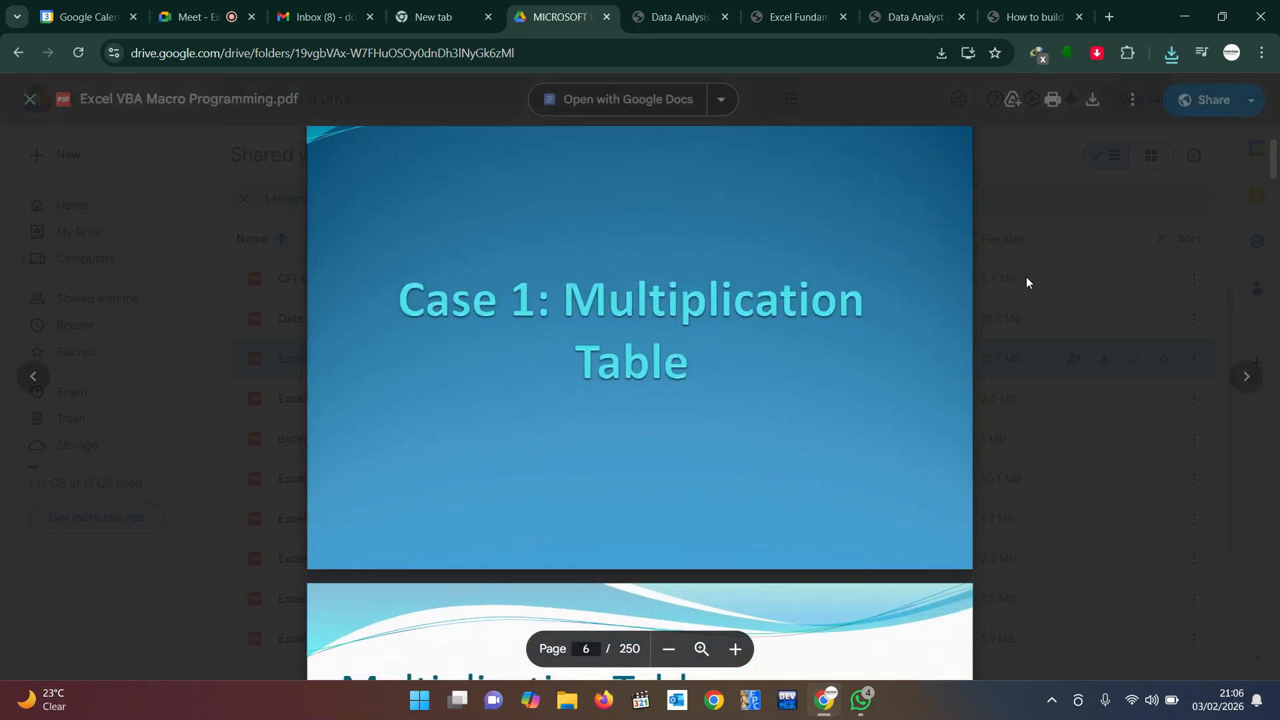
left_click(1170, 55)
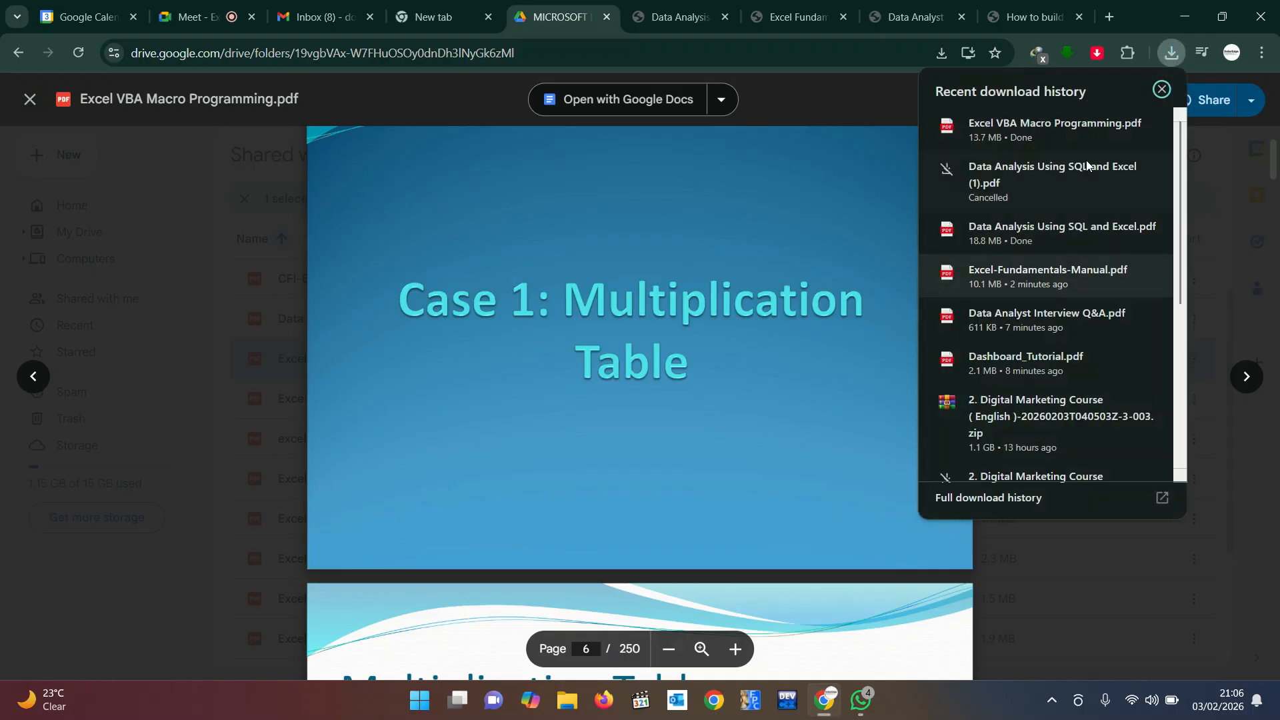
left_click(1068, 127)
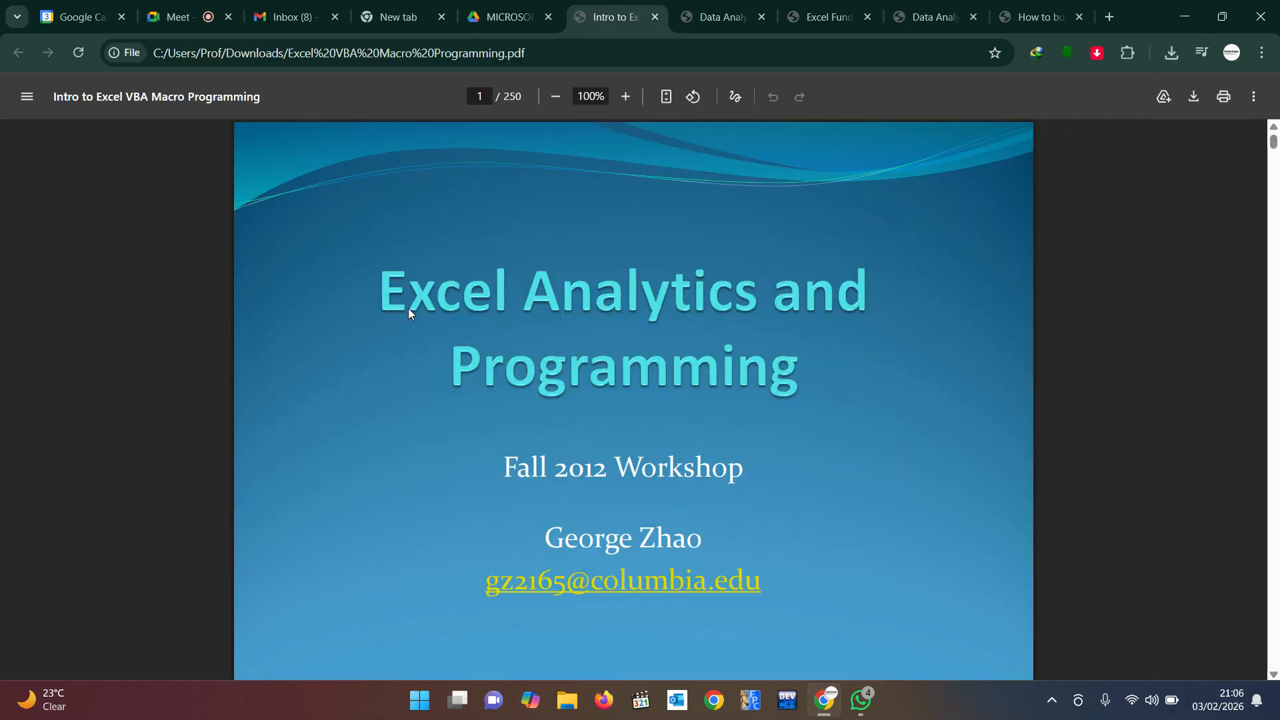
- Return to Google Drive, close the Excel VBA Macro Programming.pdf preview, and reopen the MICROSOFT EXCEL folder inside DOCUMENTS
left_click(520, 17)
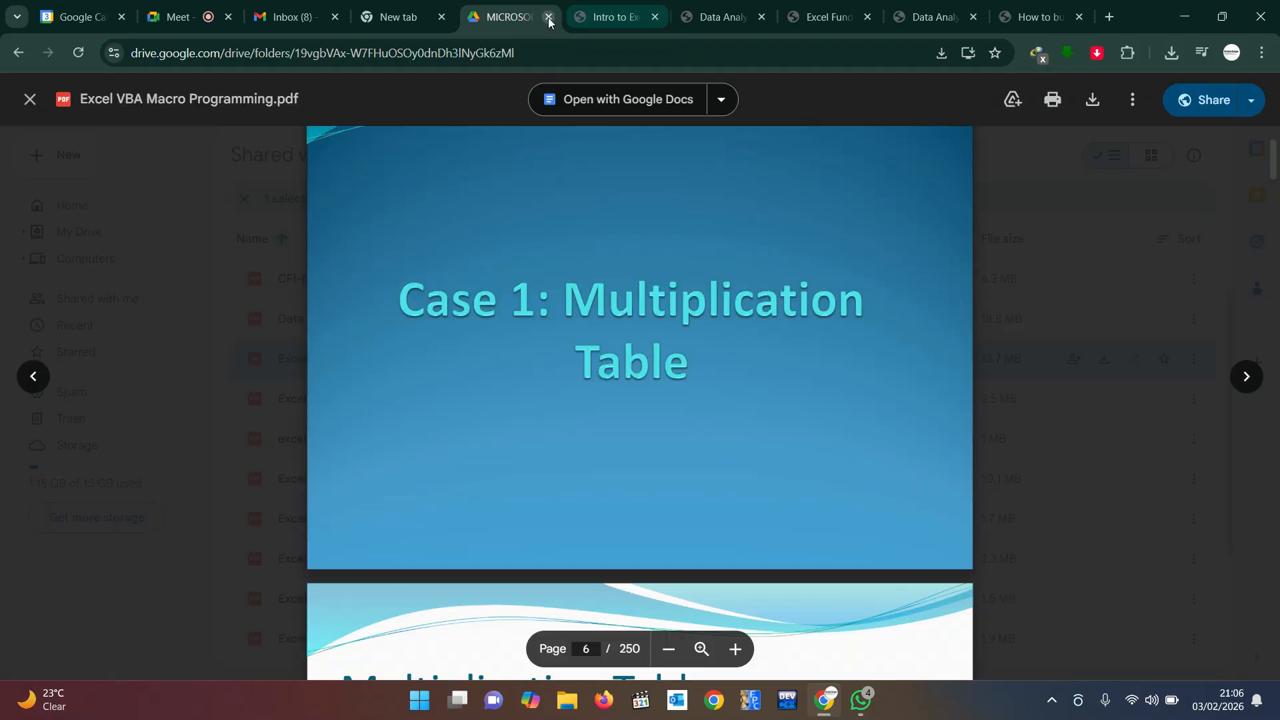
left_click(18, 53)
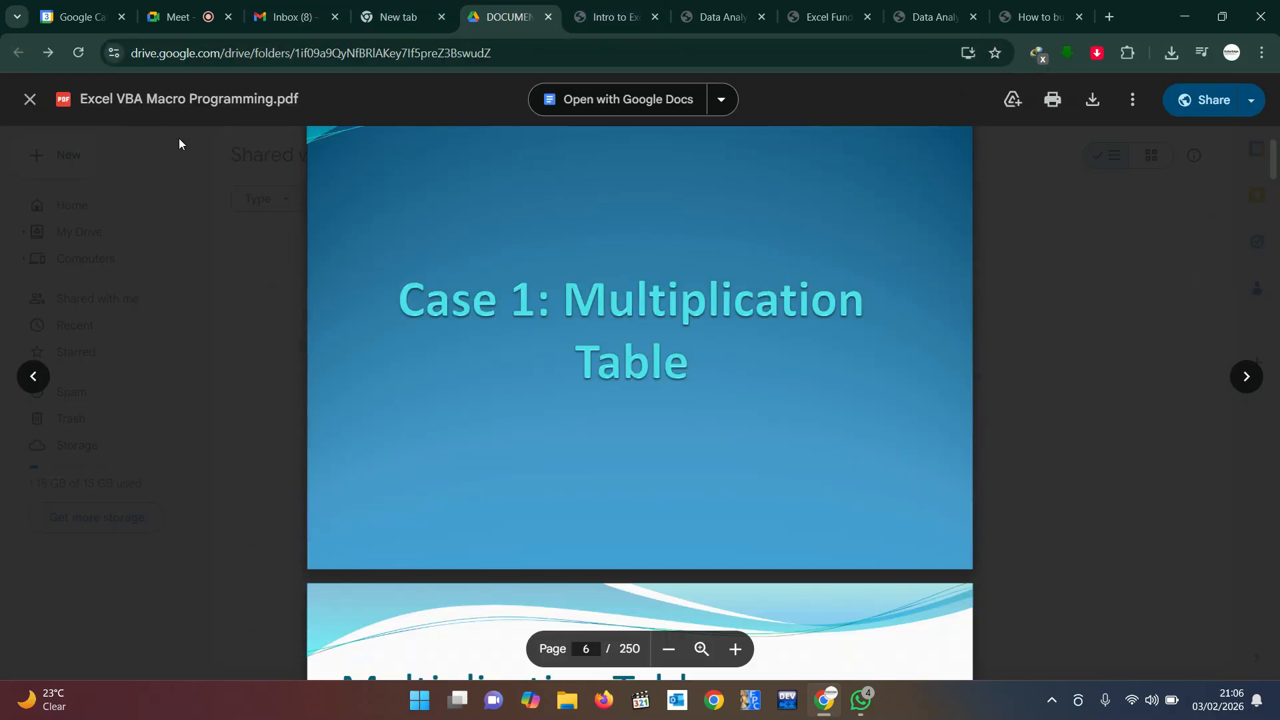
left_click(30, 99)
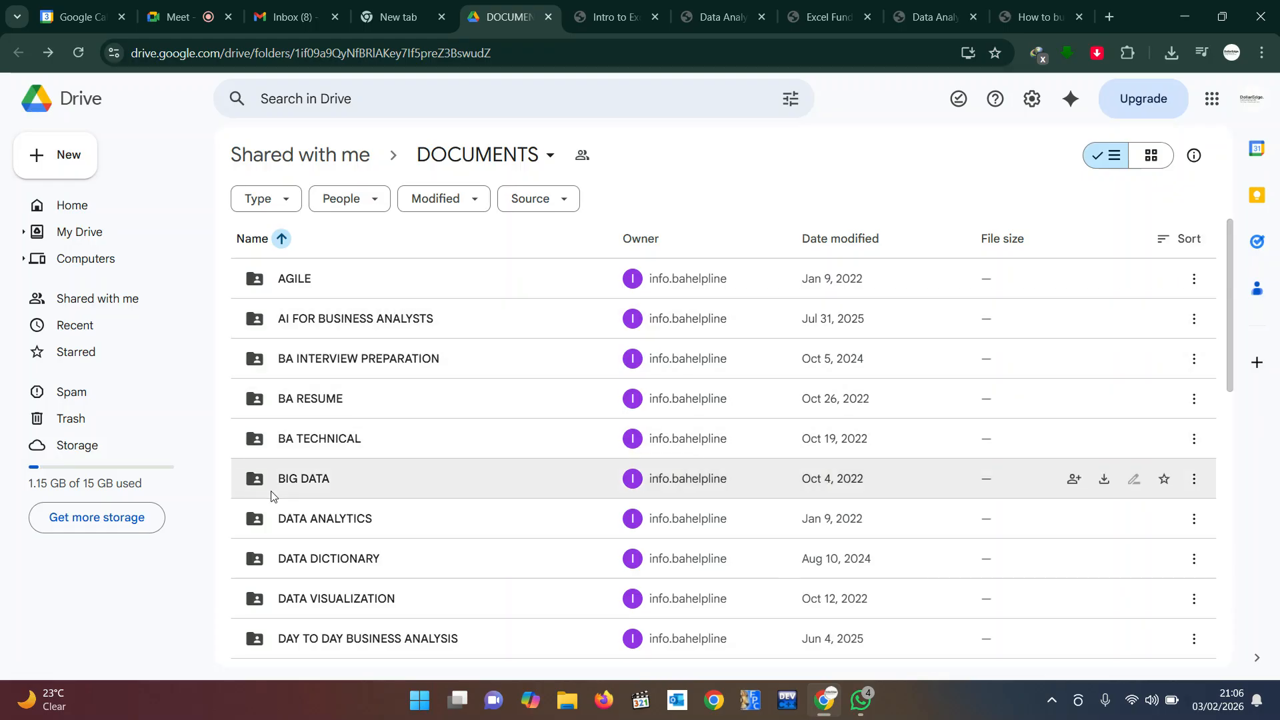
scroll(723, 460, "down", 3)
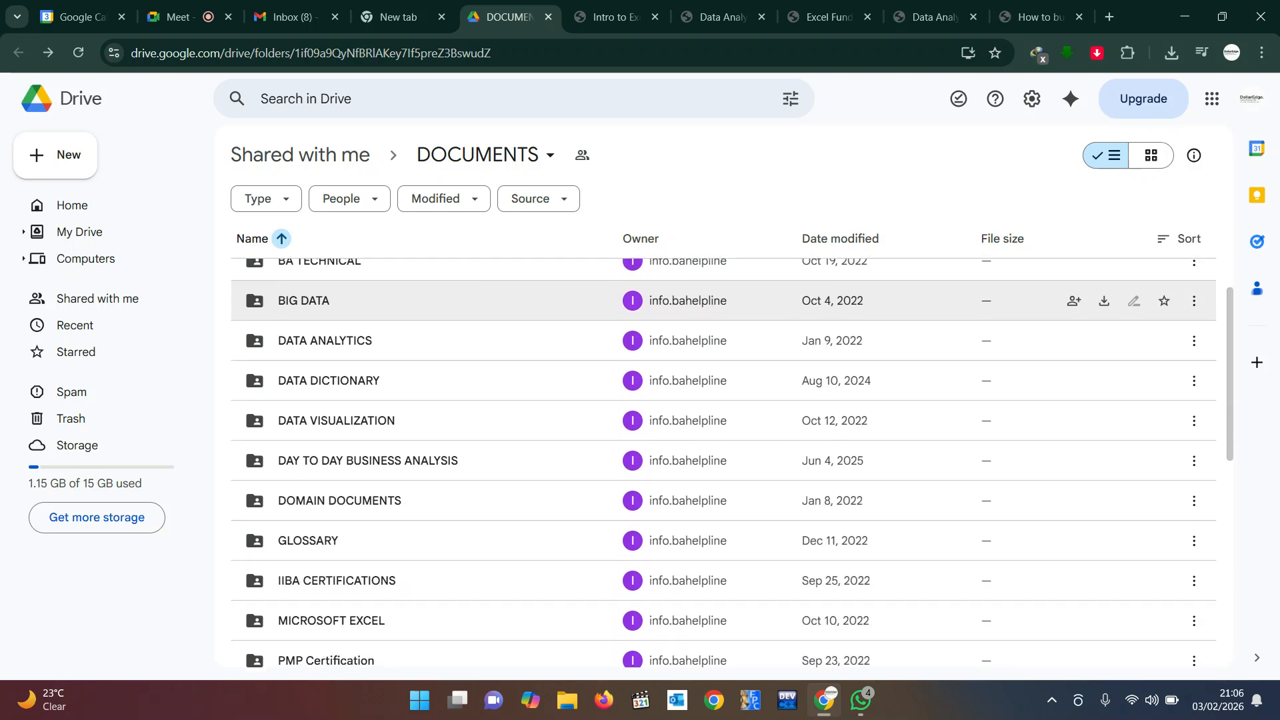
scroll(724, 478, "down", 2)
left_click(332, 497)
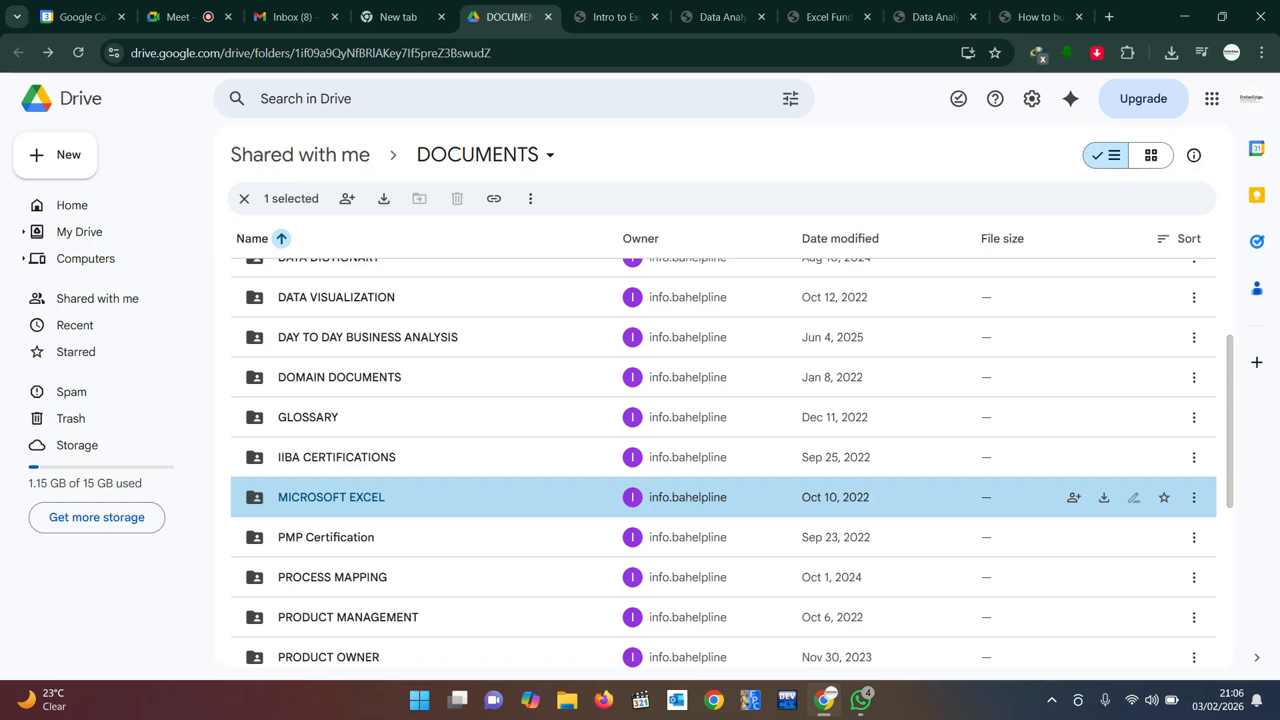
double_click(331, 497)
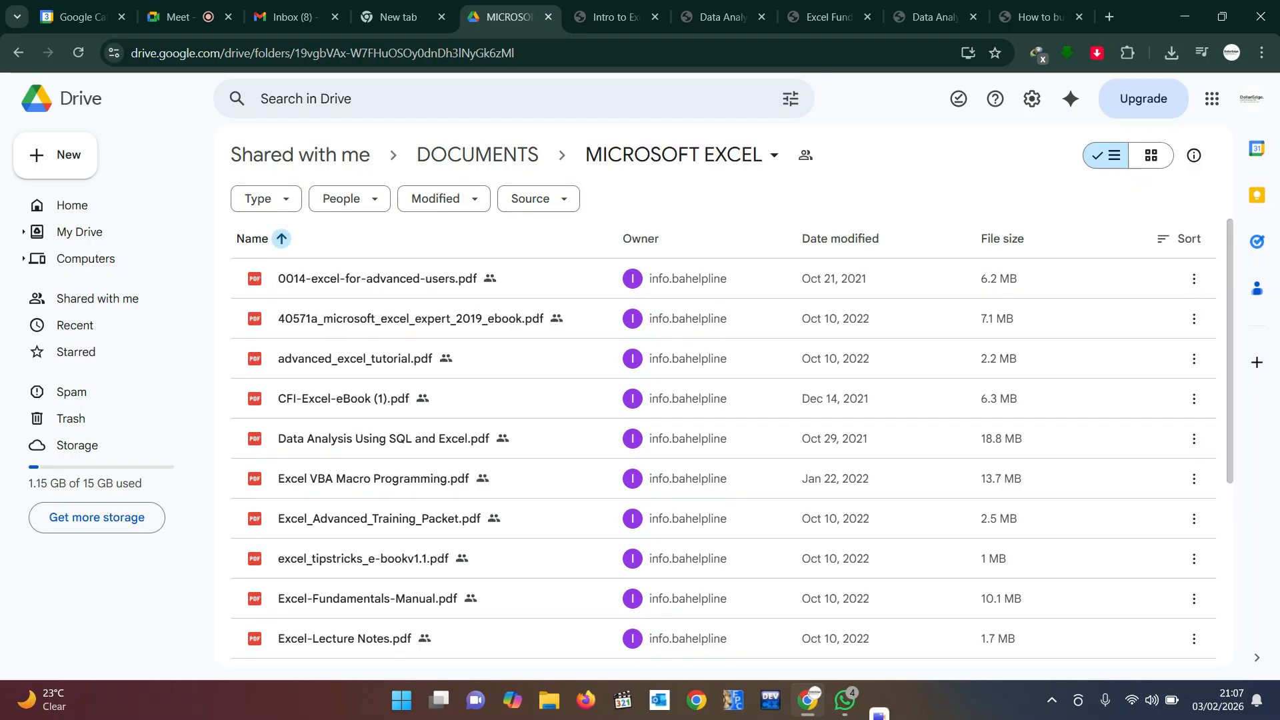
- Switch to the Google Meet call, present the entire screen, and hide the screen-sharing notice
left_click(171, 17)
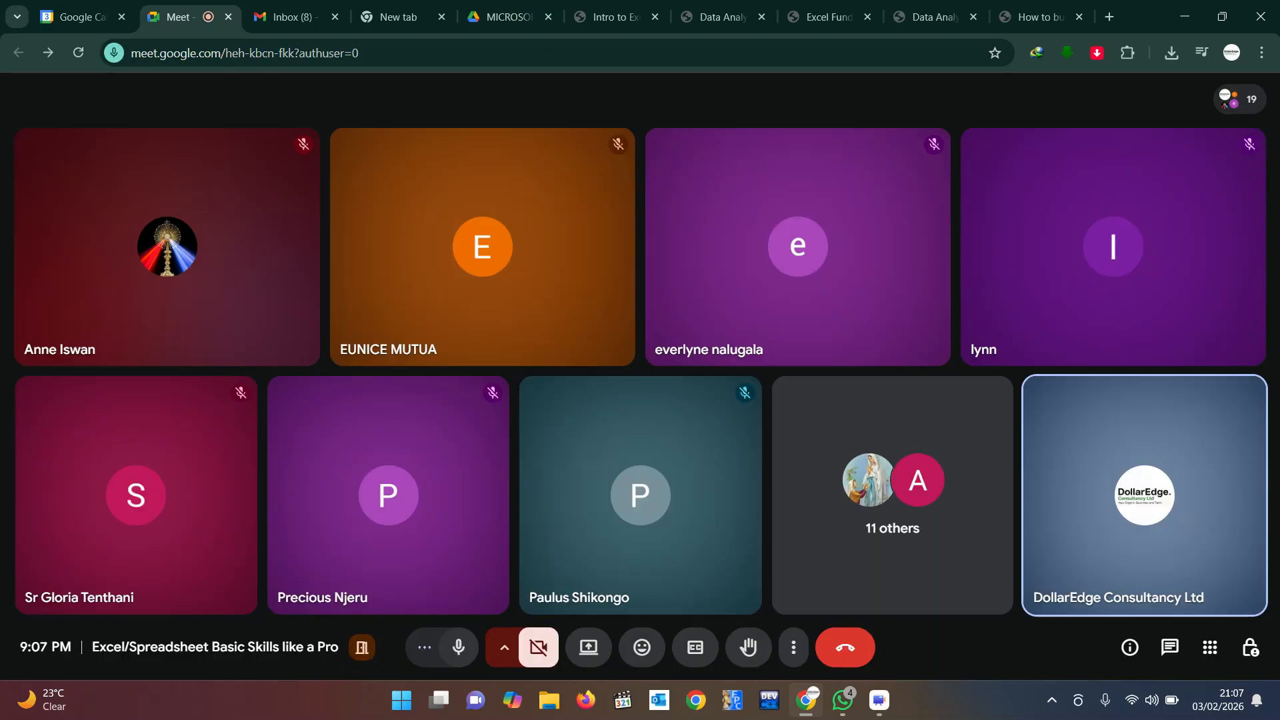
left_click(588, 648)
left_click(793, 150)
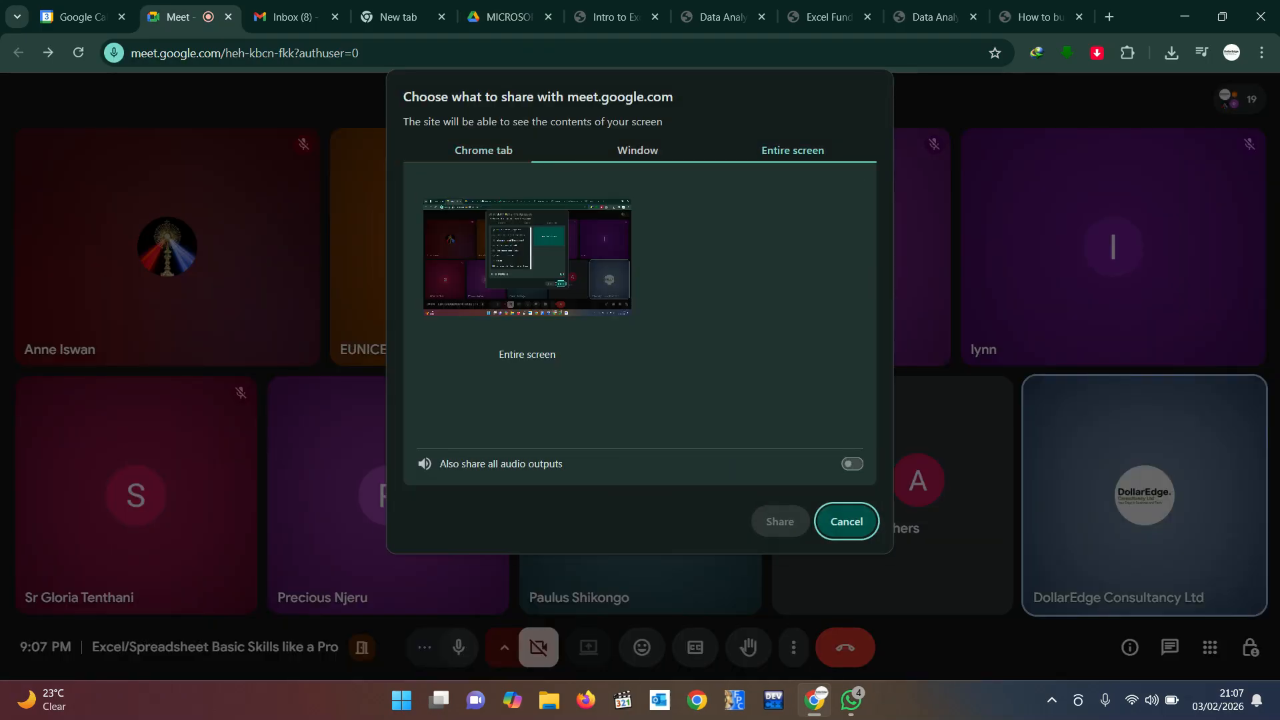
left_click(528, 270)
left_click(780, 522)
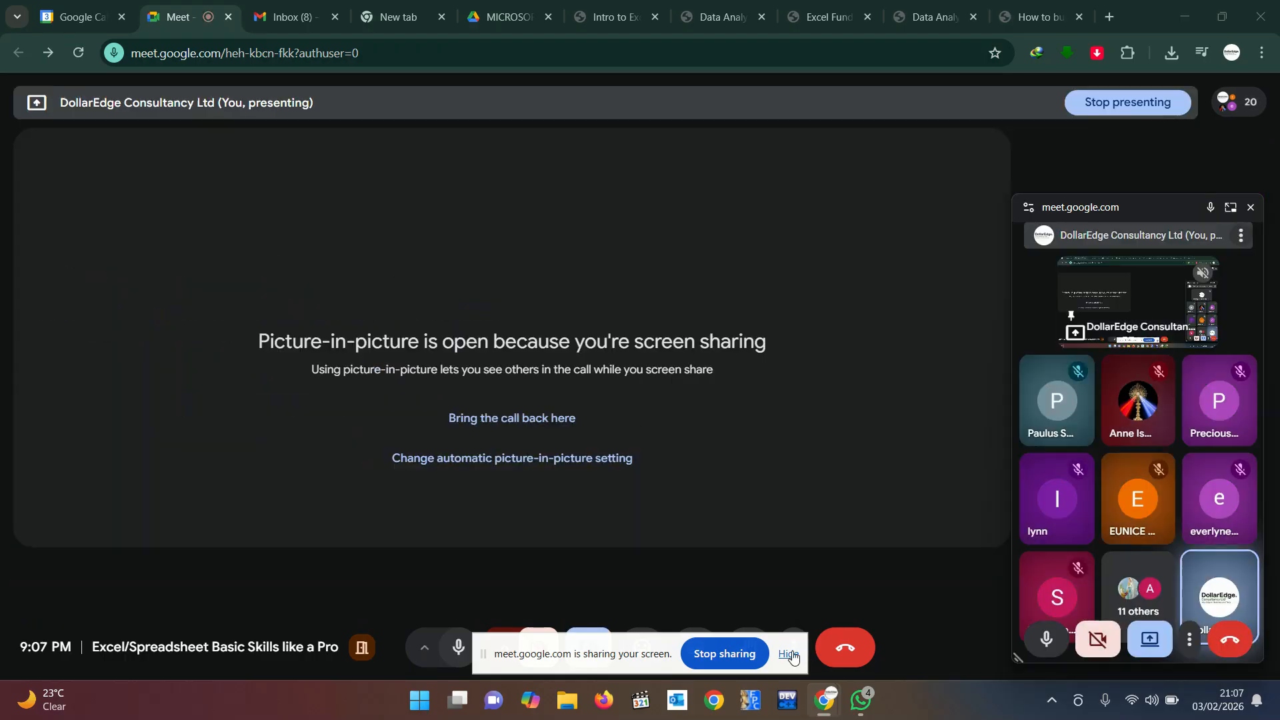
left_click(789, 655)
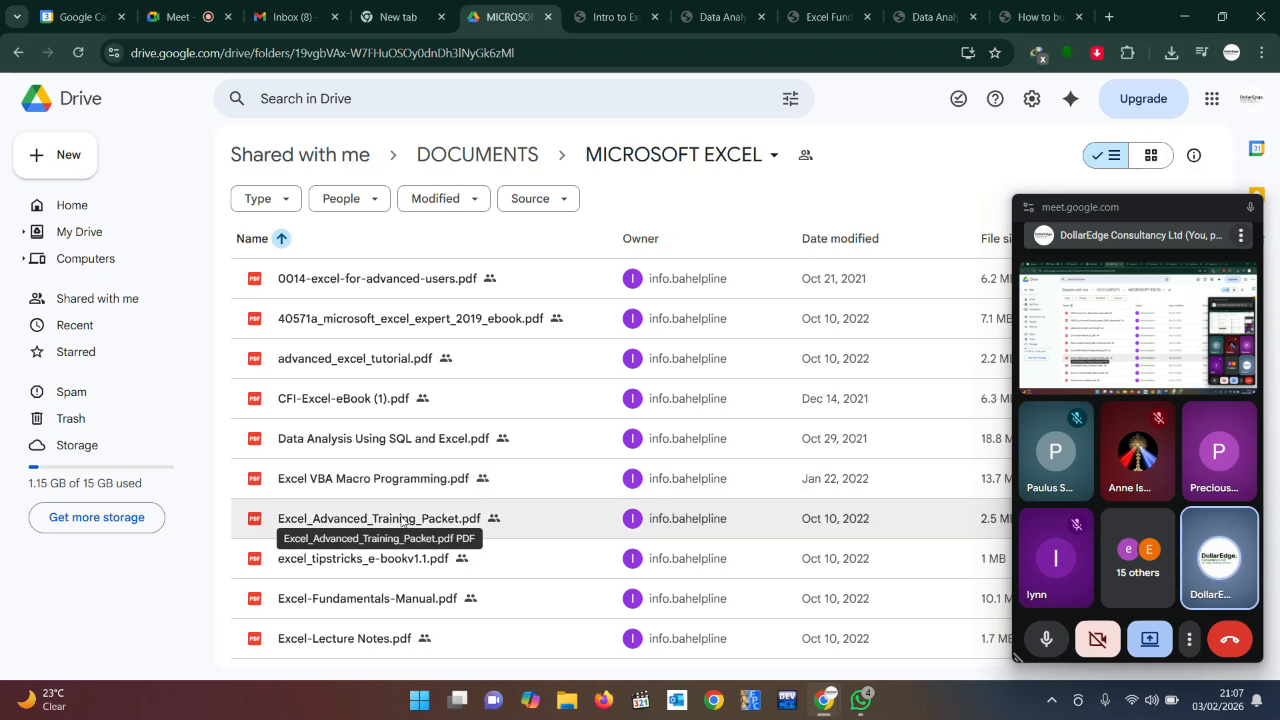
- Find Top-10-Excel-Formulas-Ultimate-Guide.pdf in the MICROSOFT EXCEL folder on Google Drive and open its preview
scroll(402, 520, "down", 3)
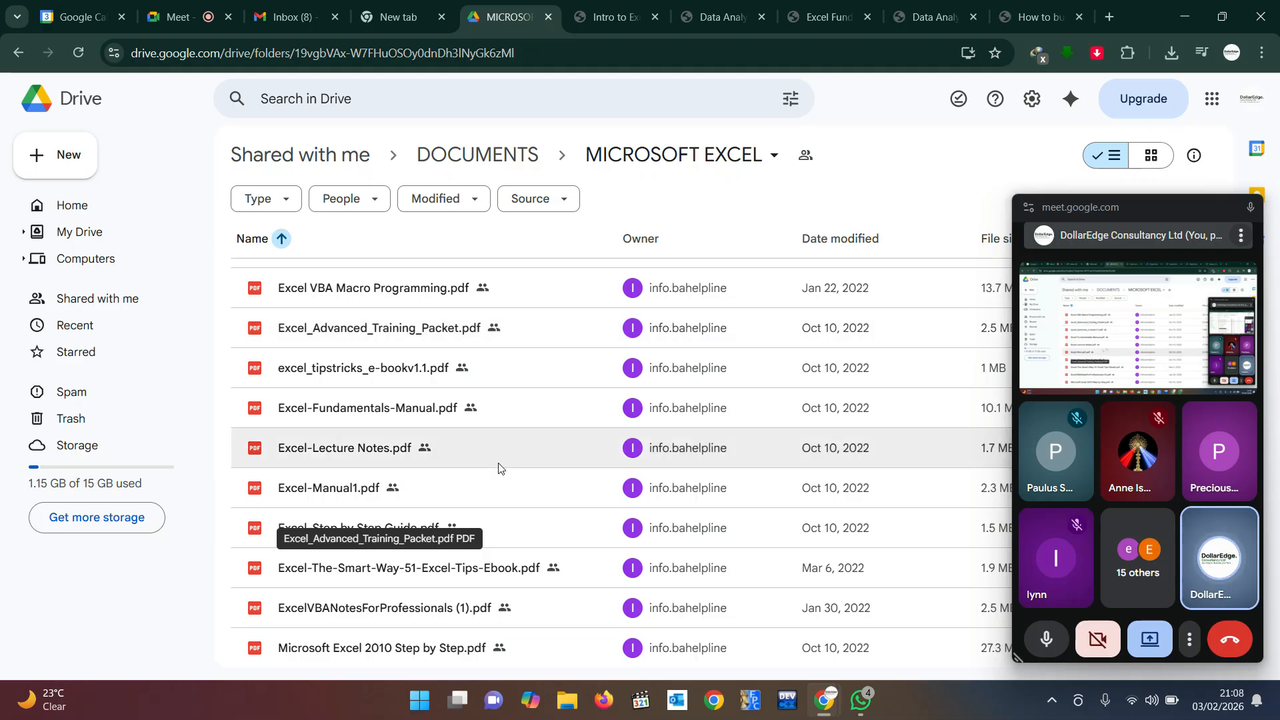
scroll(460, 571, "down", 2)
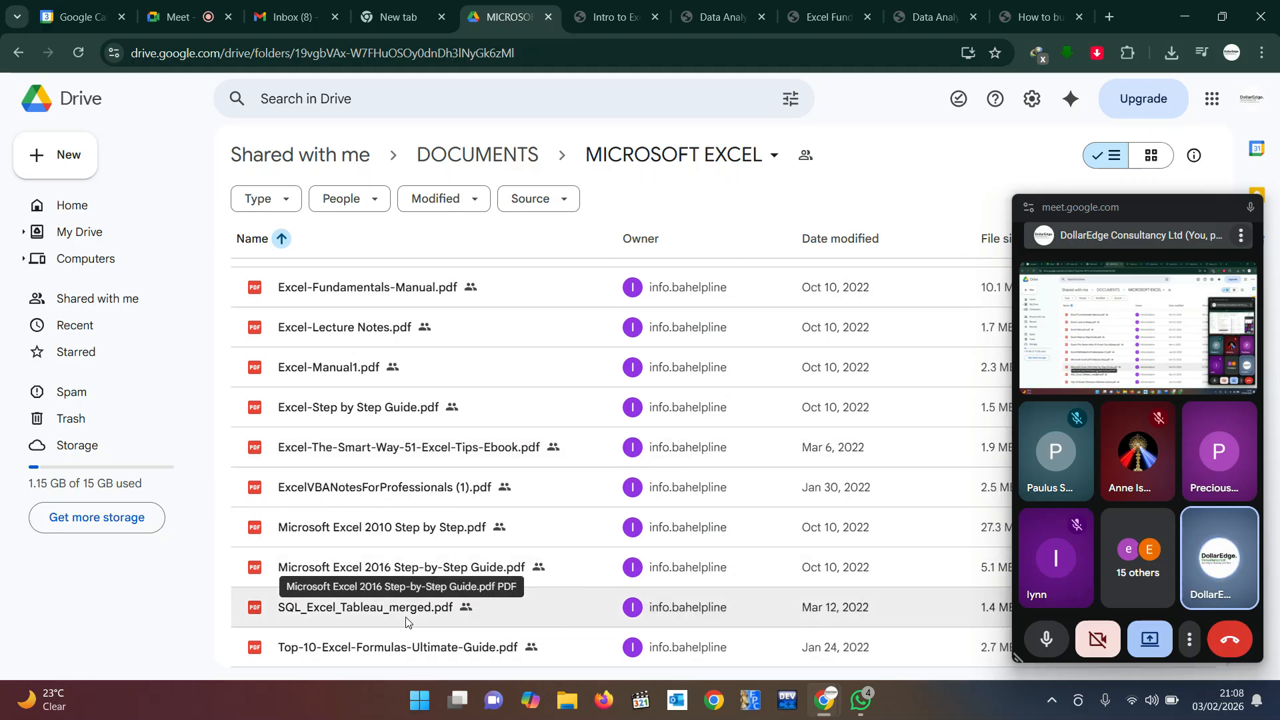
left_click(366, 646)
double_click(366, 645)
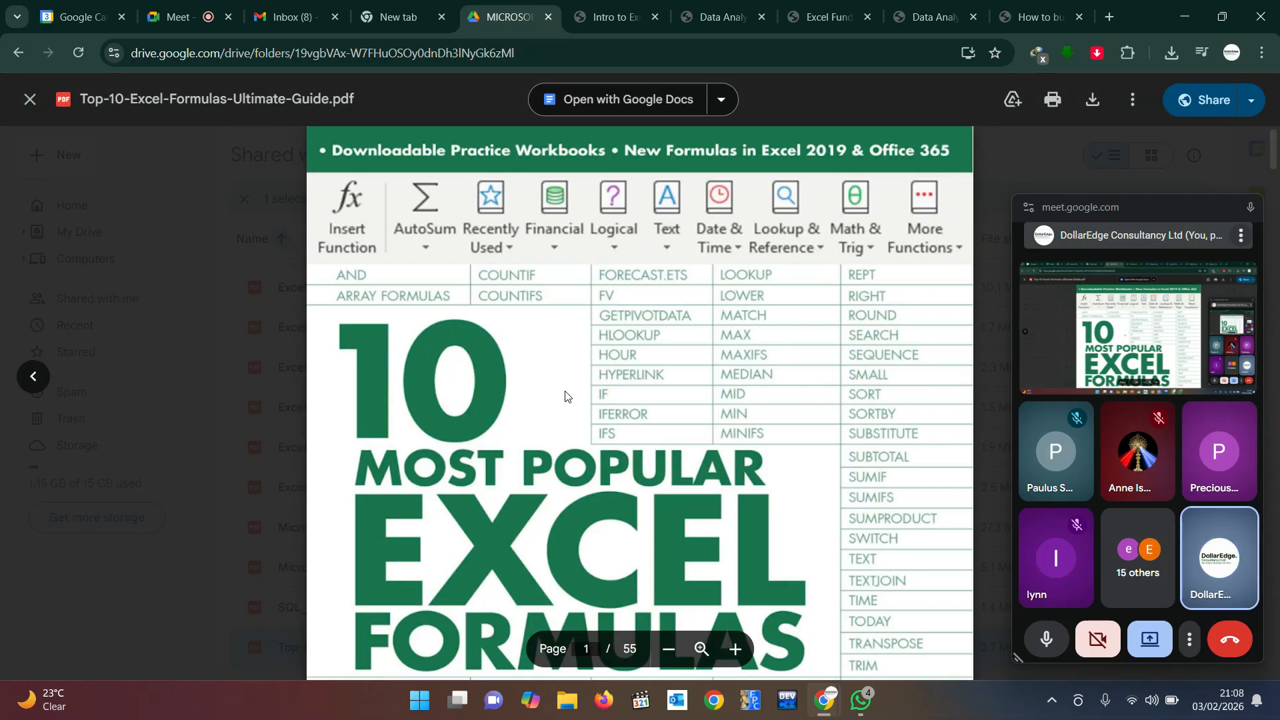
- Skim the formula guide from its cover through the VLOOKUP explanation and worked example
scroll(639, 404, "down", 10)
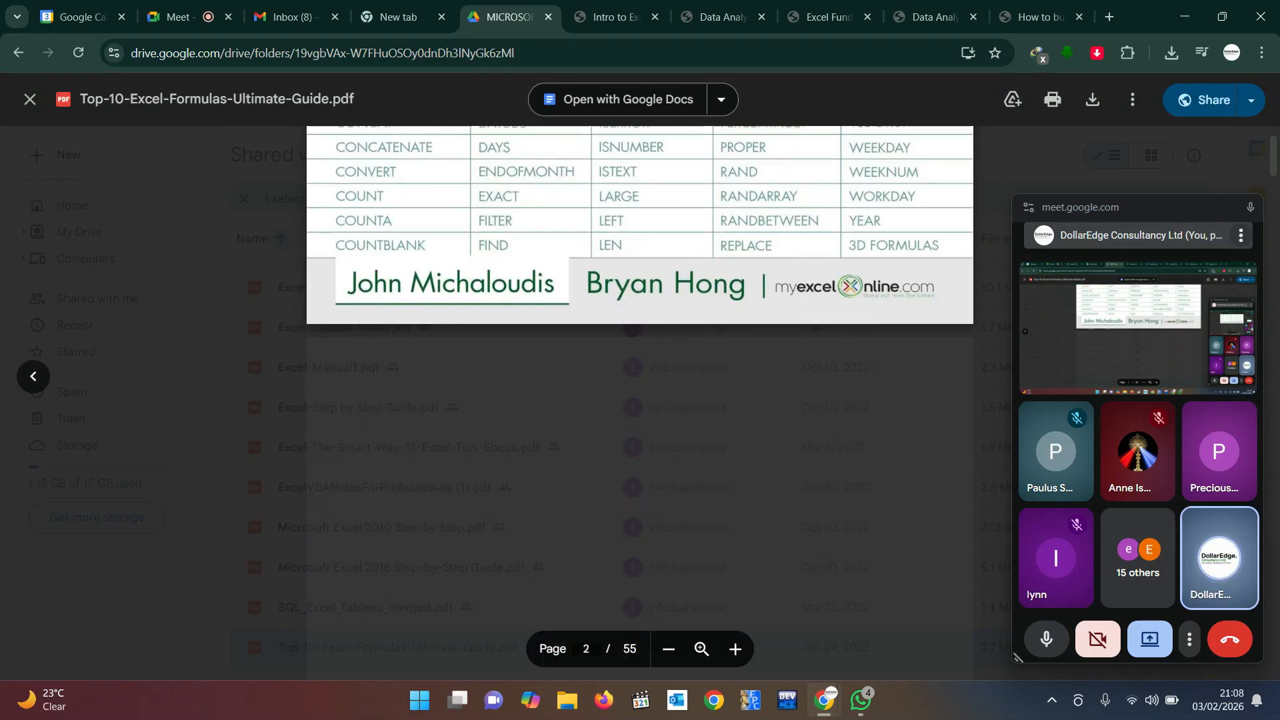
scroll(639, 405, "down", 12)
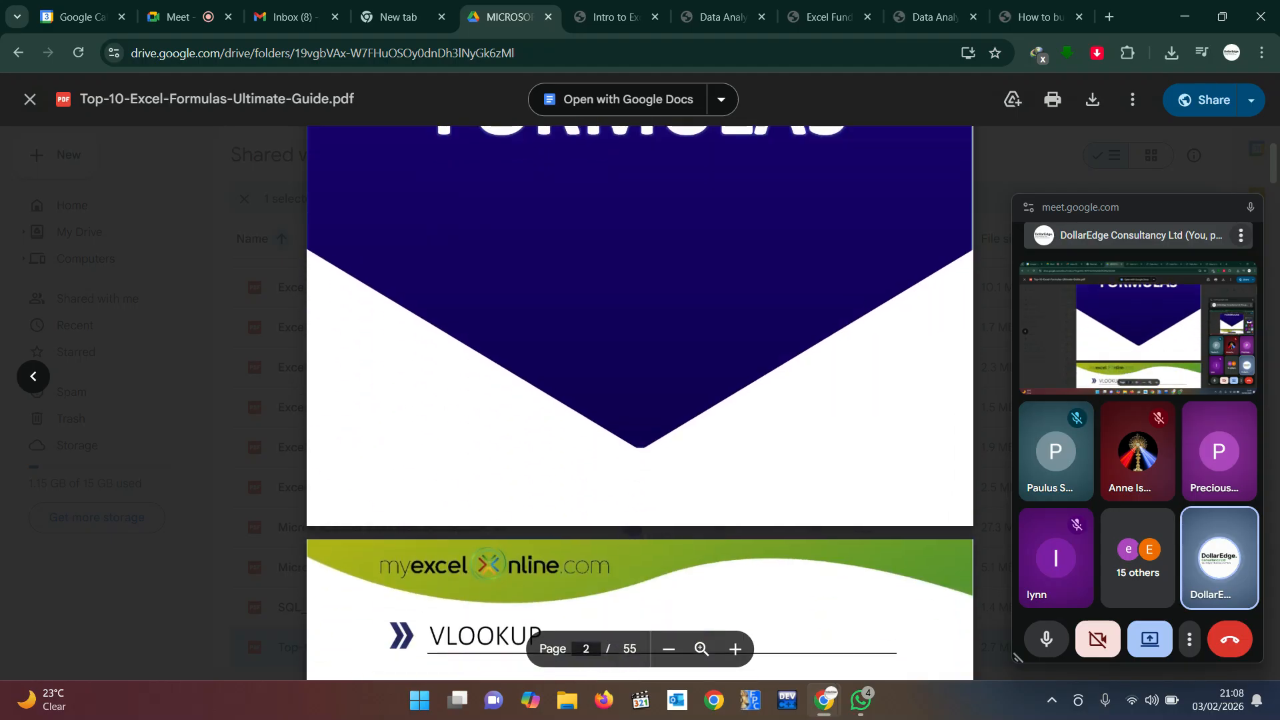
scroll(639, 404, "down", 12)
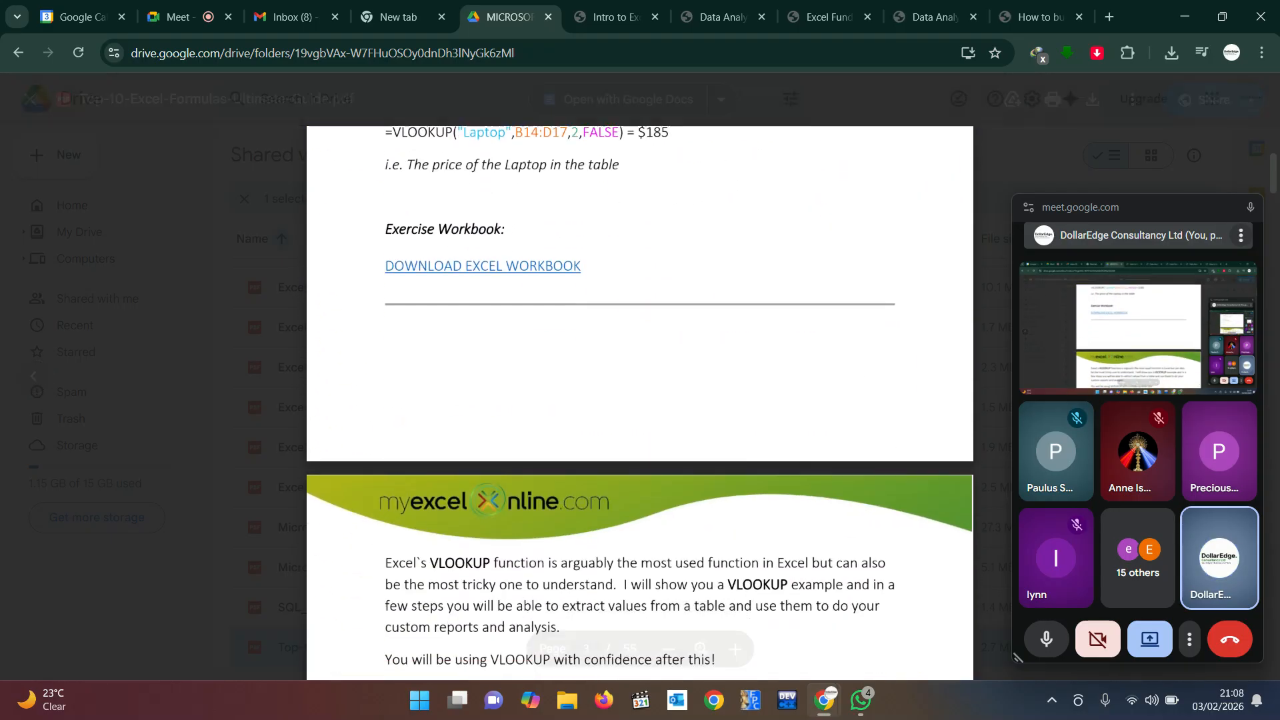
scroll(639, 404, "down", 12)
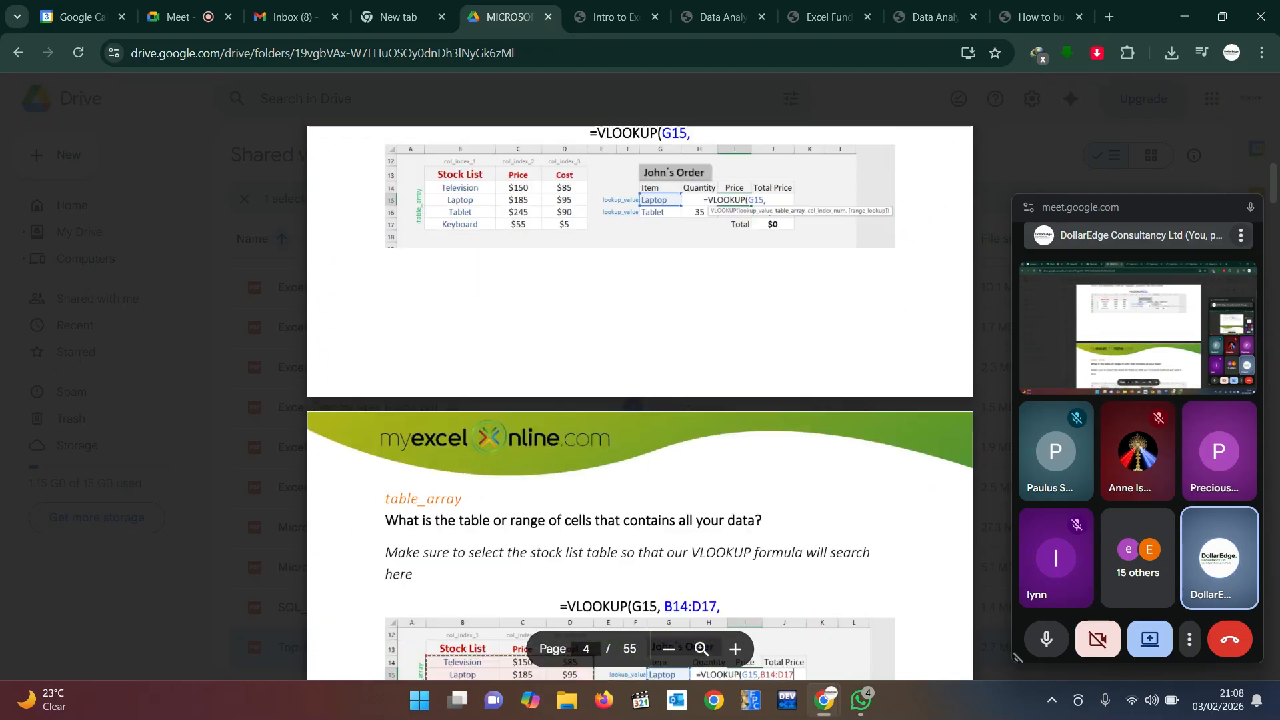
scroll(639, 404, "down", 18)
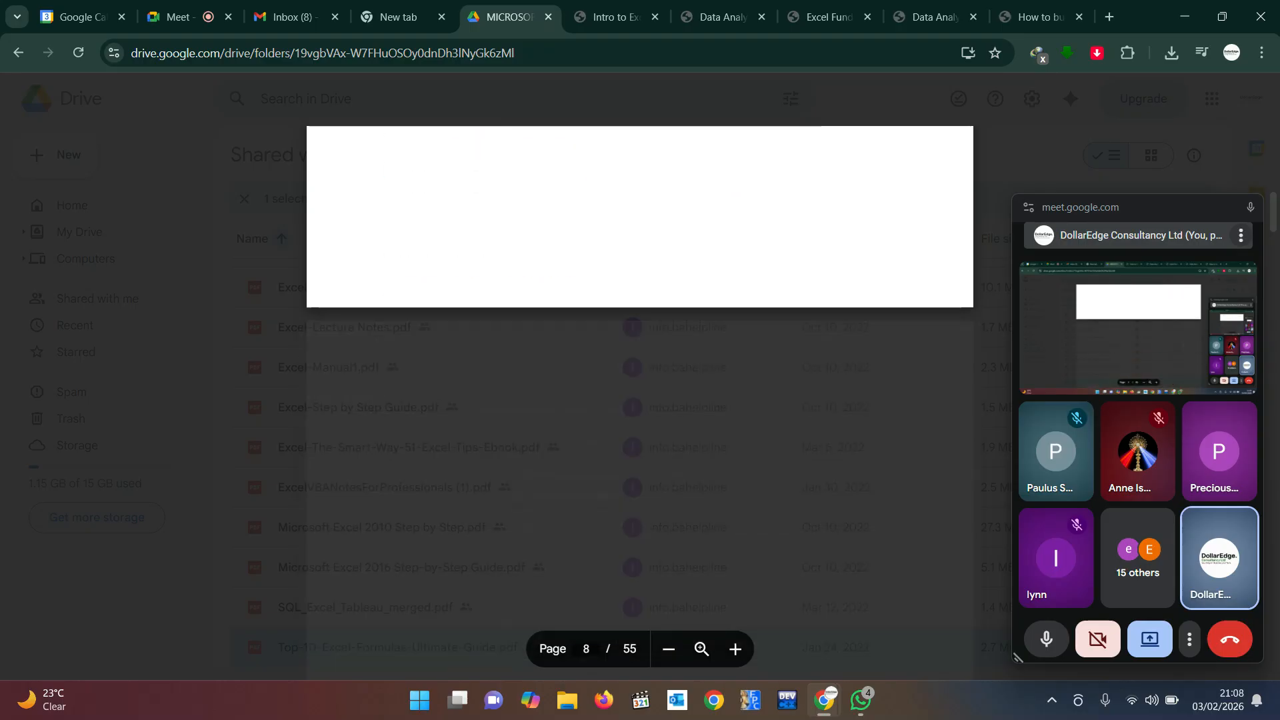
- Go through the HLOOKUP section of the guide, covering its arguments and the television price and tablet cost examples
scroll(639, 404, "down", 5)
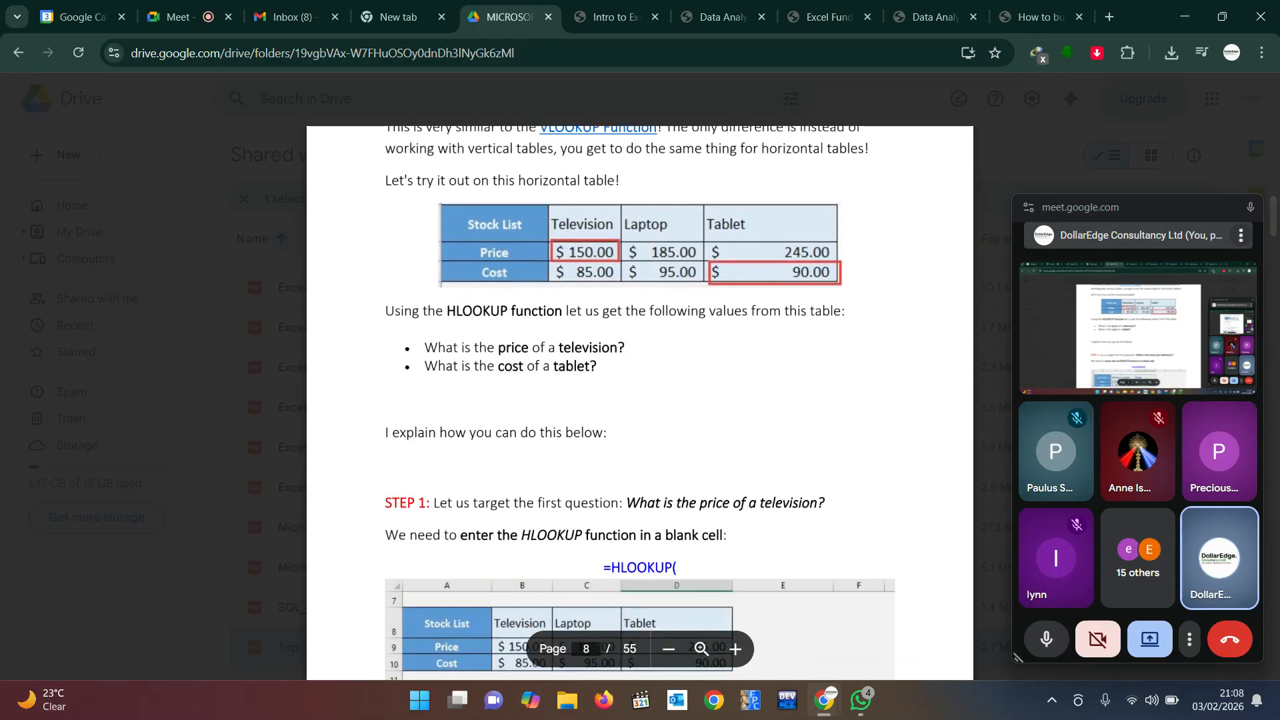
scroll(638, 404, "down", 1)
scroll(639, 404, "up", 2)
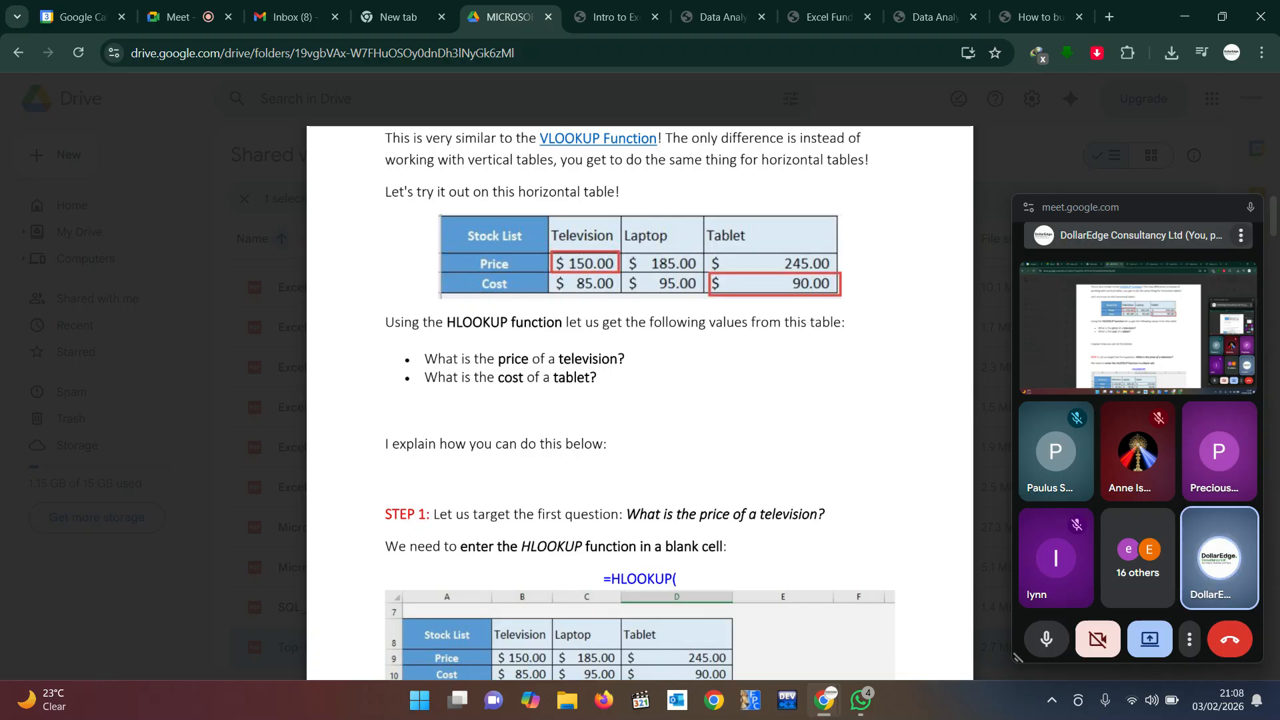
scroll(640, 400, "down", 9)
scroll(640, 400, "down", 3)
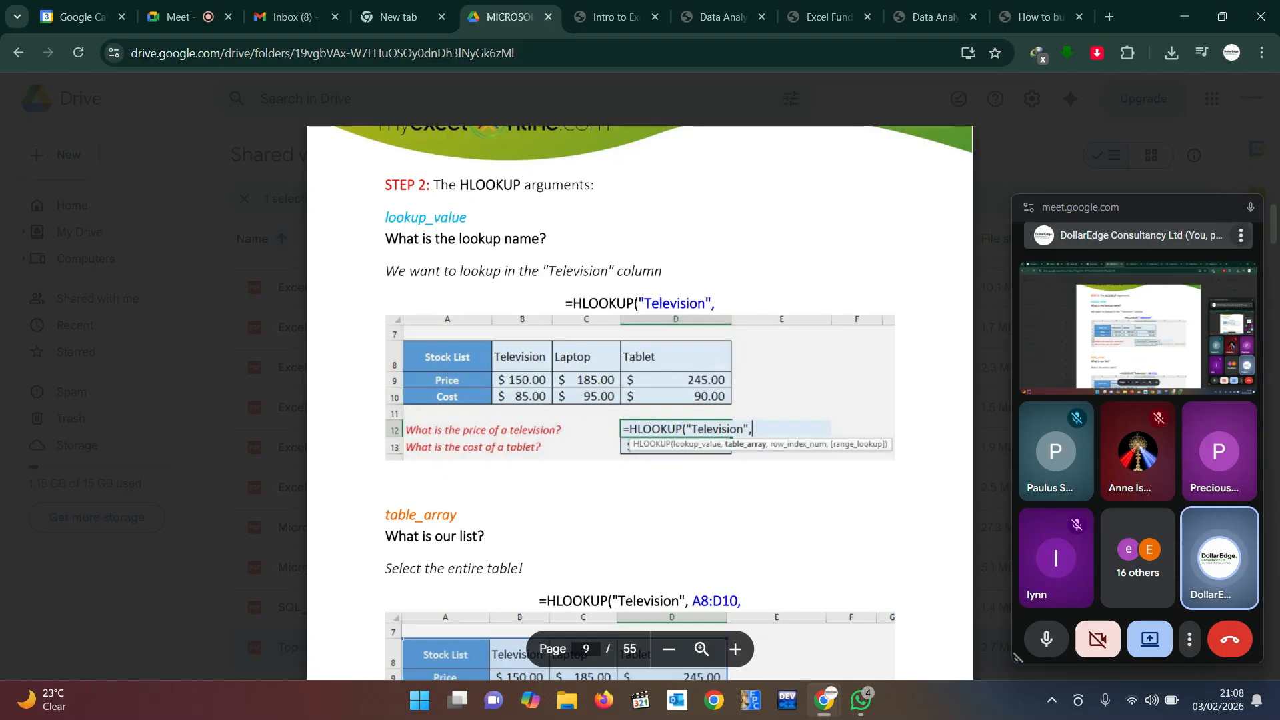
scroll(641, 400, "down", 20)
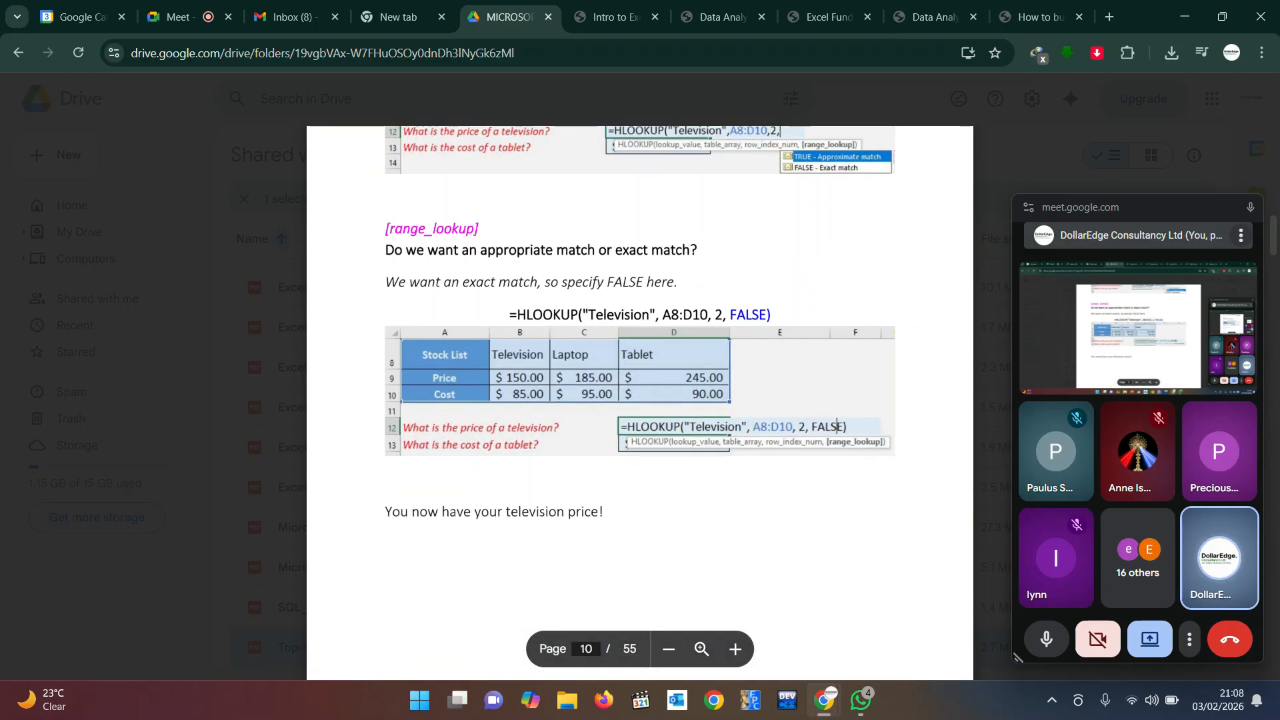
scroll(640, 401, "down", 8)
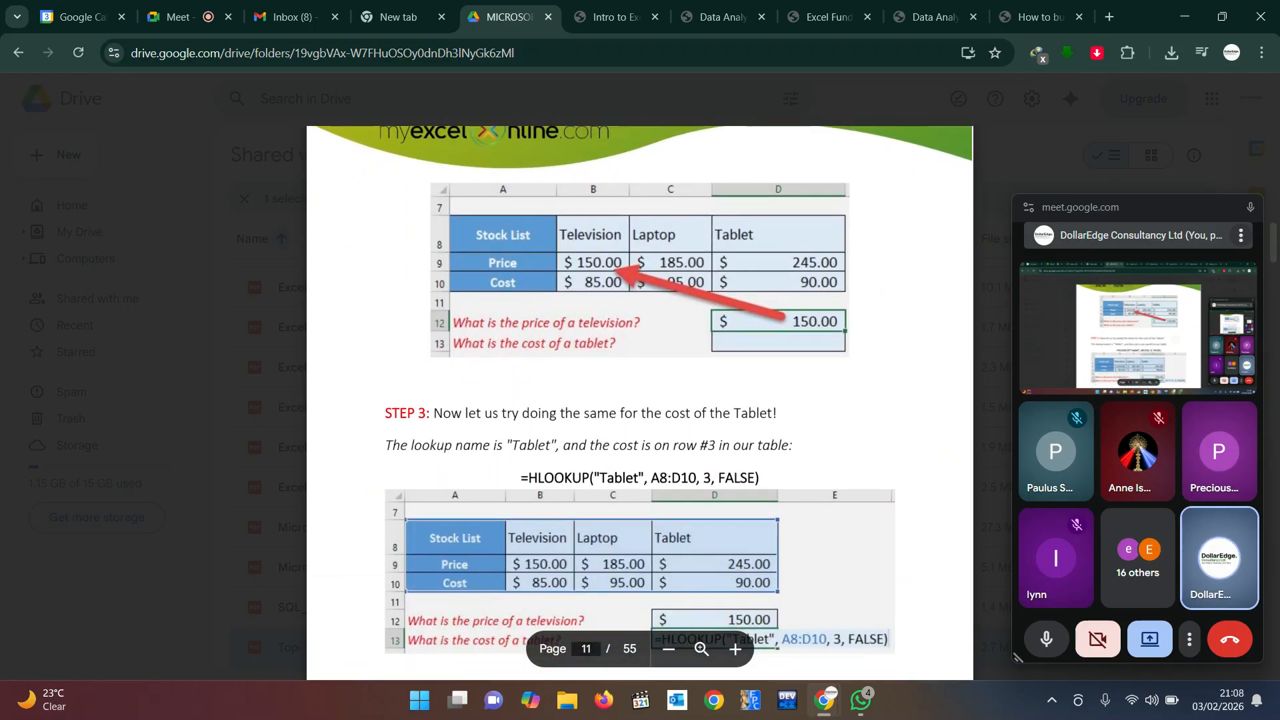
scroll(640, 400, "down", 10)
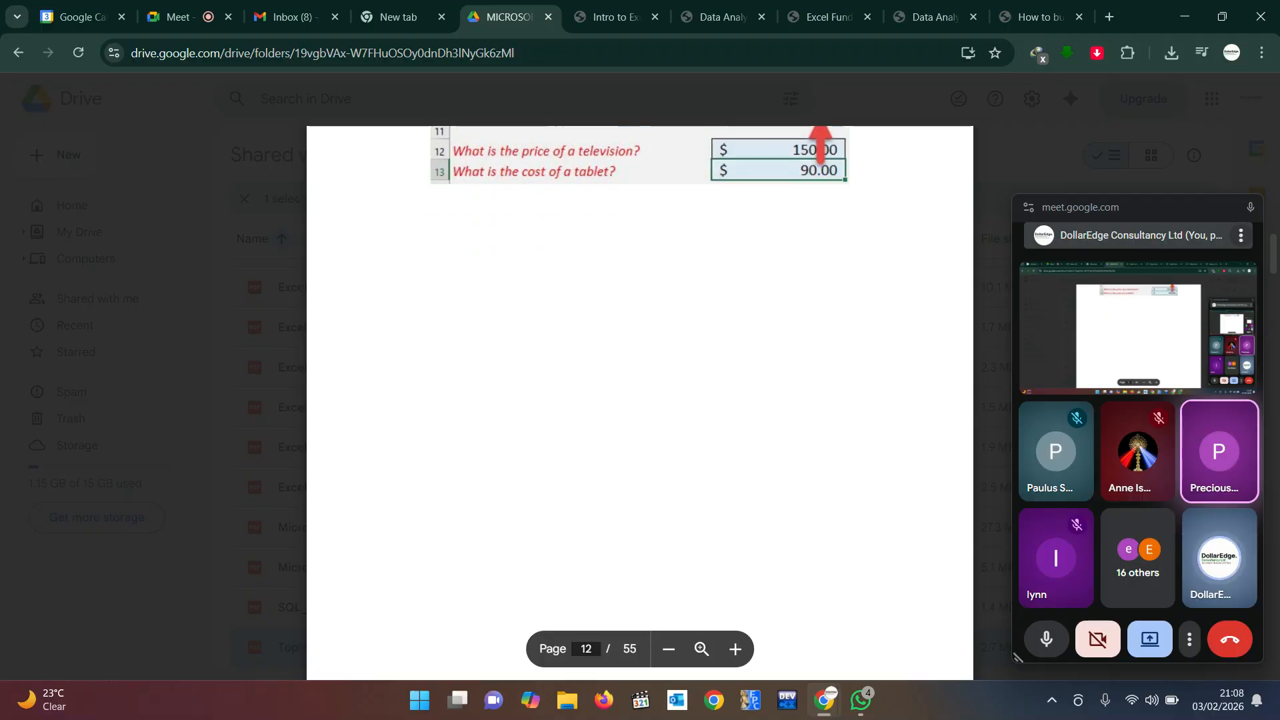
- Check the Google Meet call, then return to the formula guide in Google Drive and advance to its INDEX / MATCH section
left_click(177, 18)
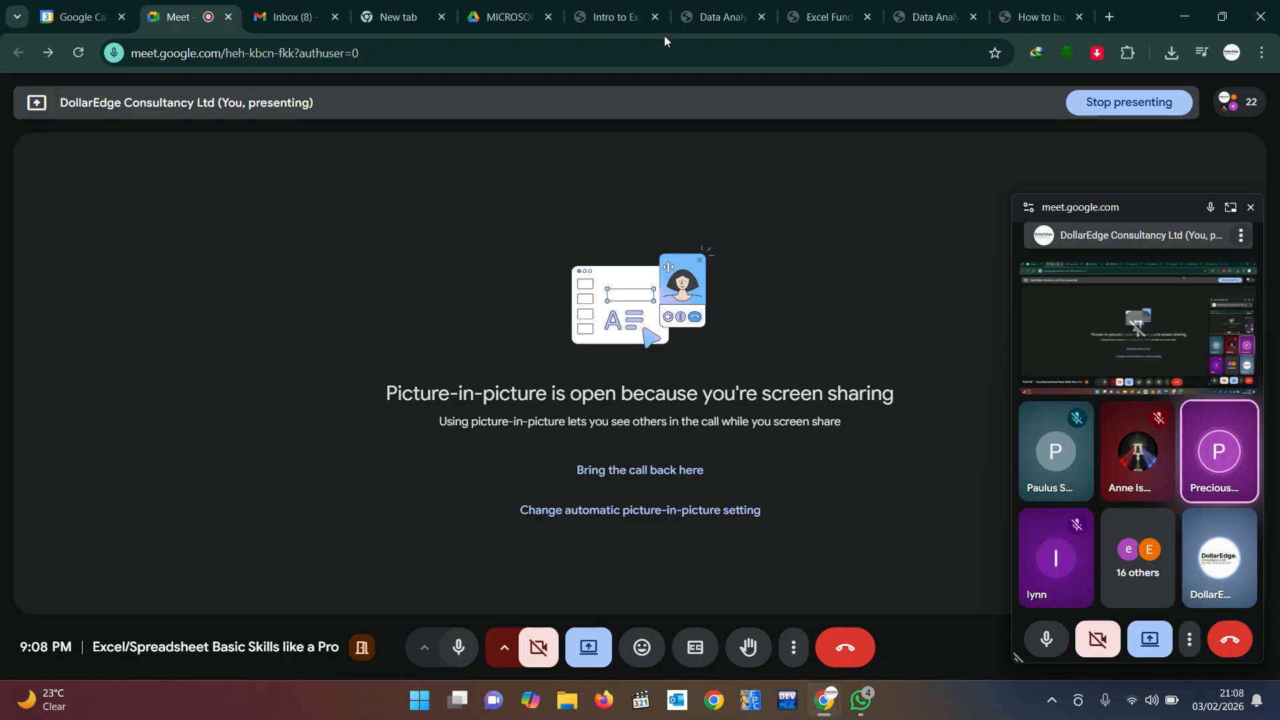
left_click(502, 17)
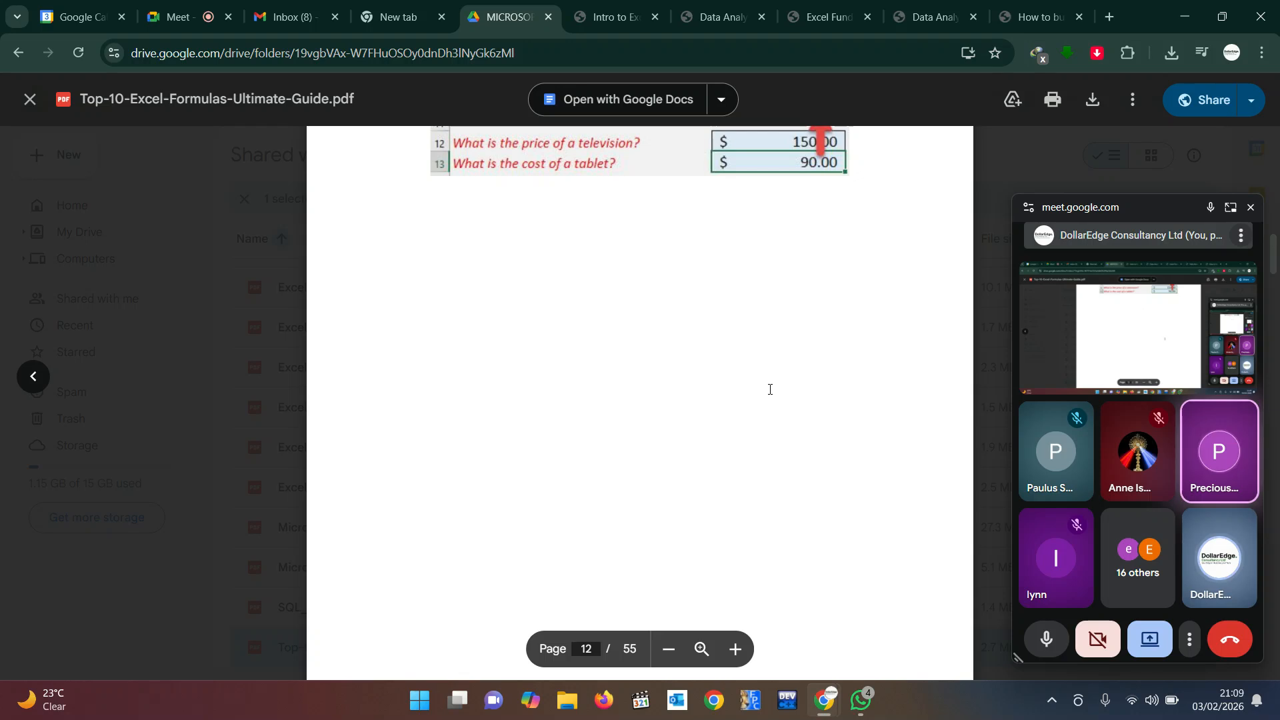
scroll(698, 370, "down", 10)
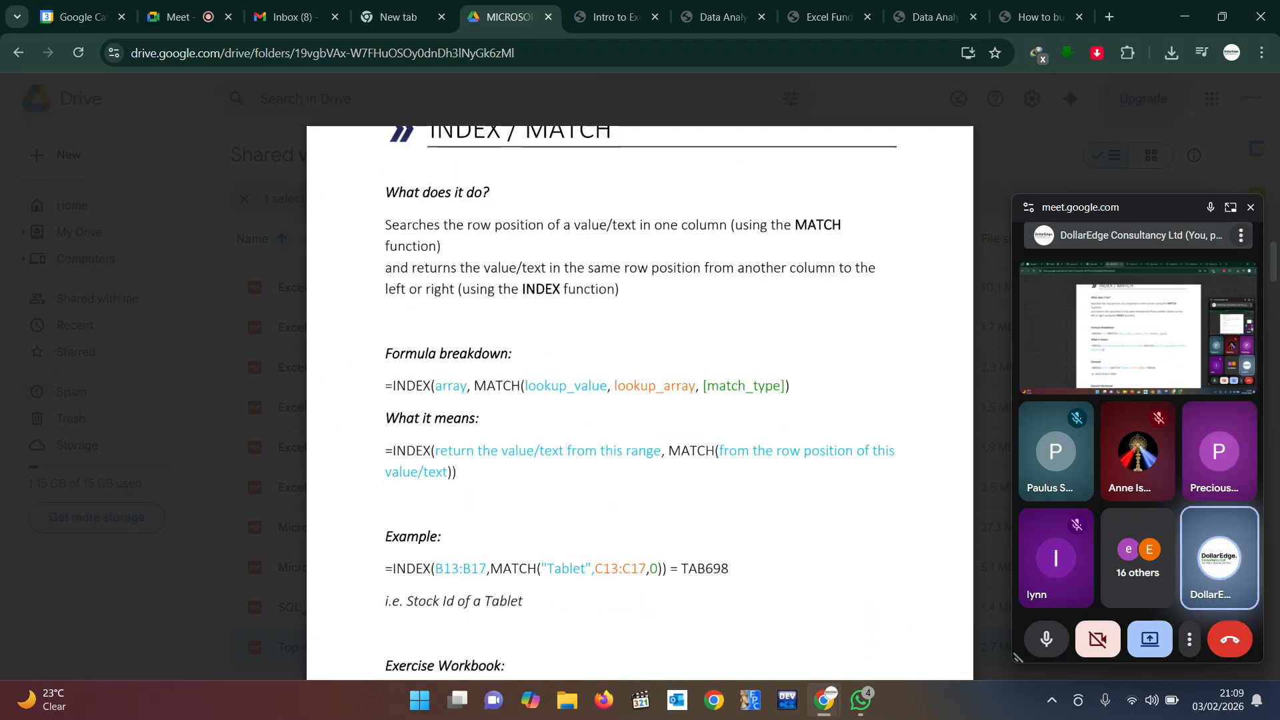
scroll(863, 405, "down", 1)
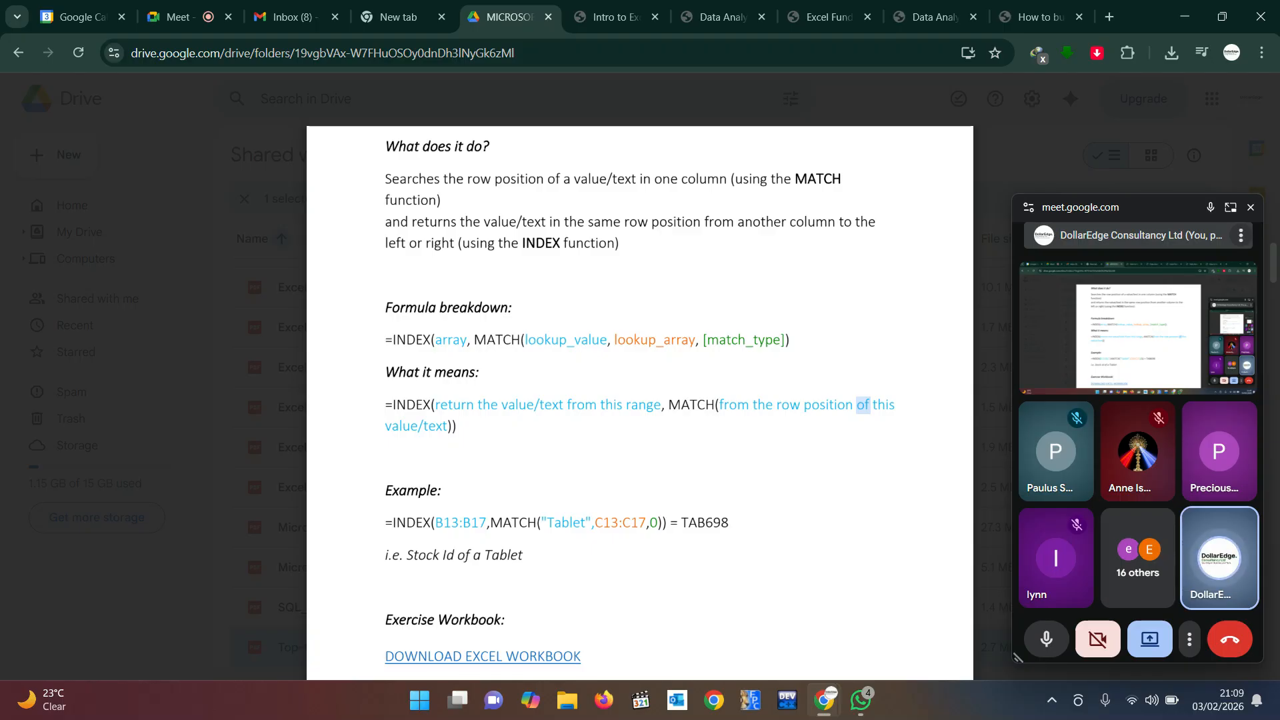
- Enlarge the INDEX / MATCH page and examine its formula breakdown, Tablet stock ID example and the first steps of the walkthrough
left_click(501, 373)
scroll(501, 374, "up", 4)
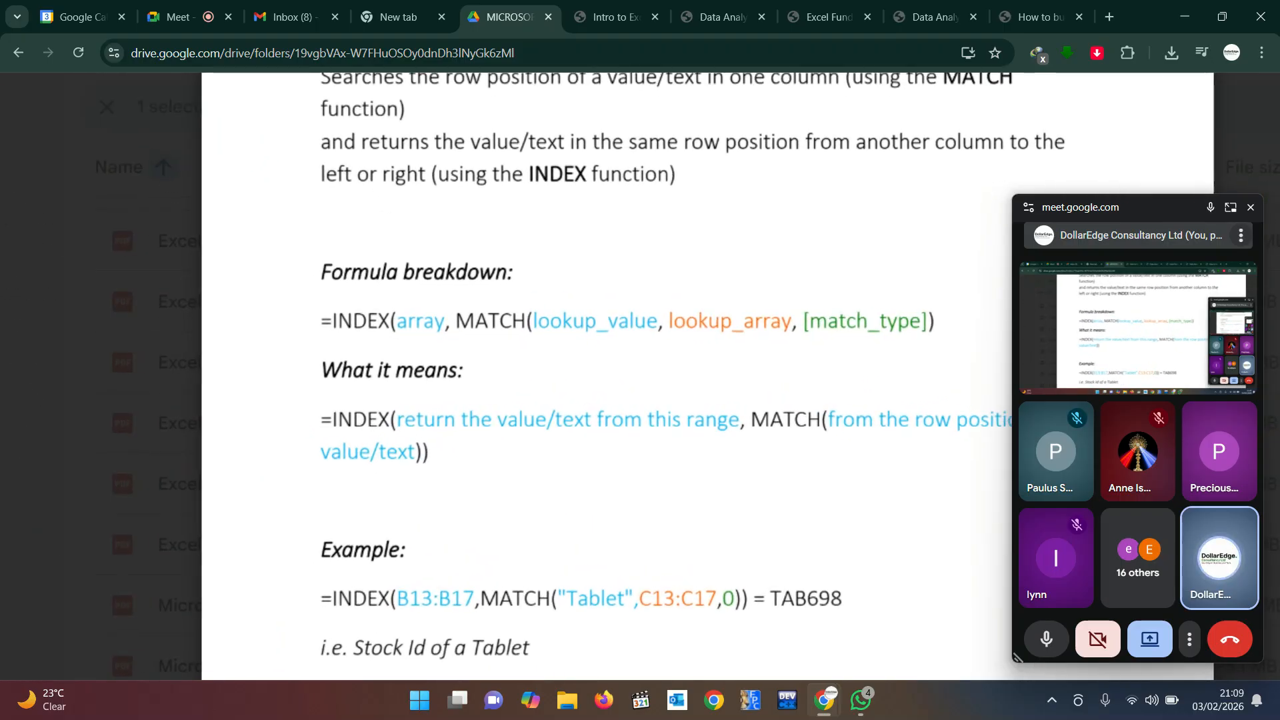
scroll(500, 374, "right", 1)
scroll(500, 373, "down", 3)
scroll(639, 373, "down", 5)
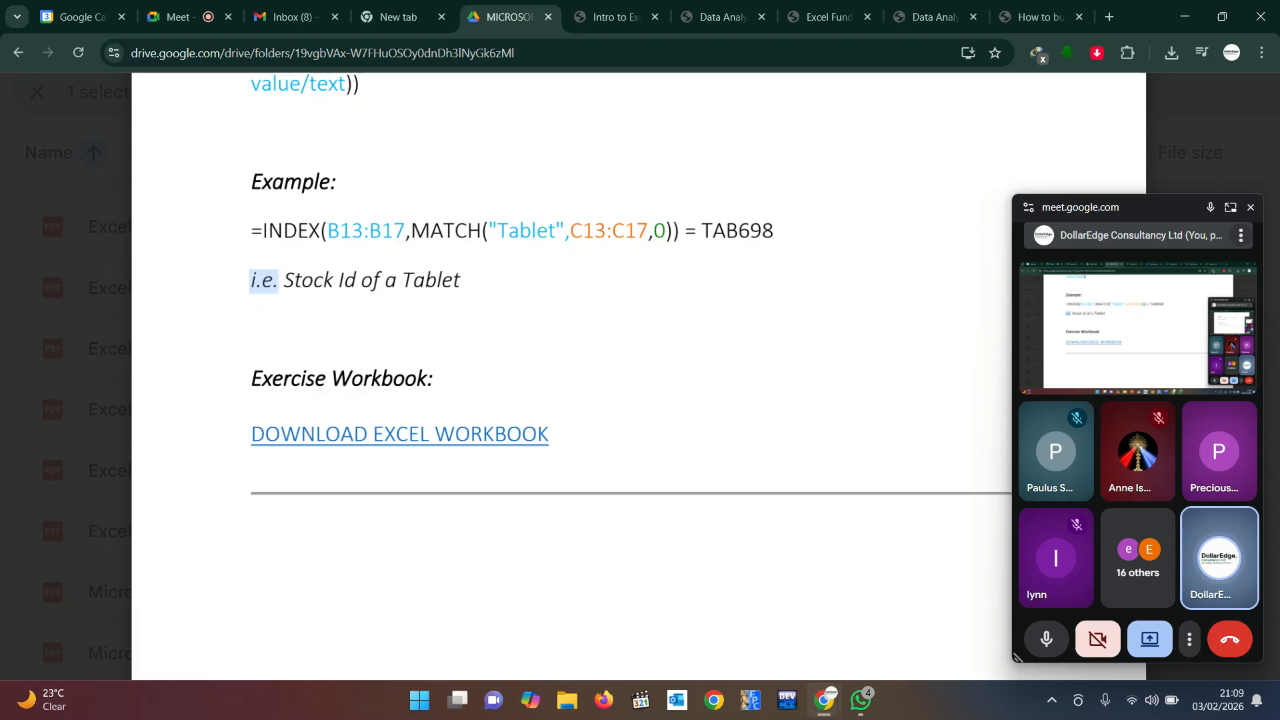
scroll(639, 373, "up", 6)
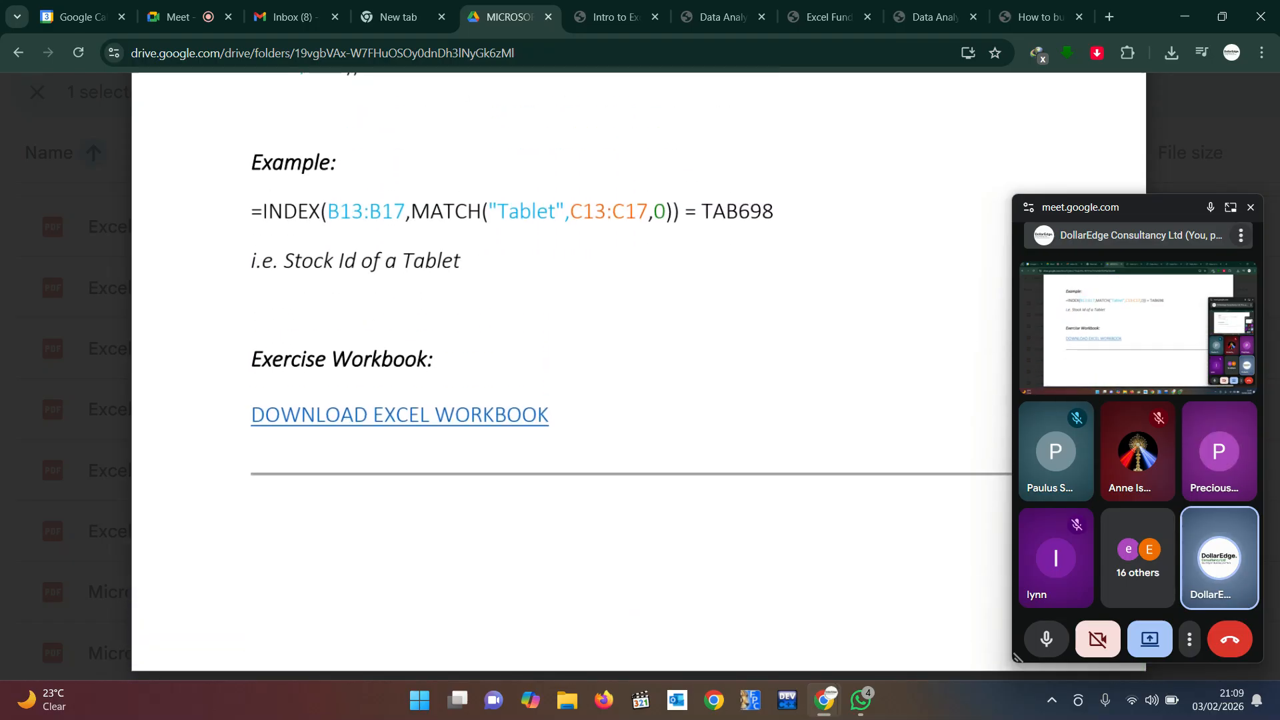
scroll(639, 373, "up", 2)
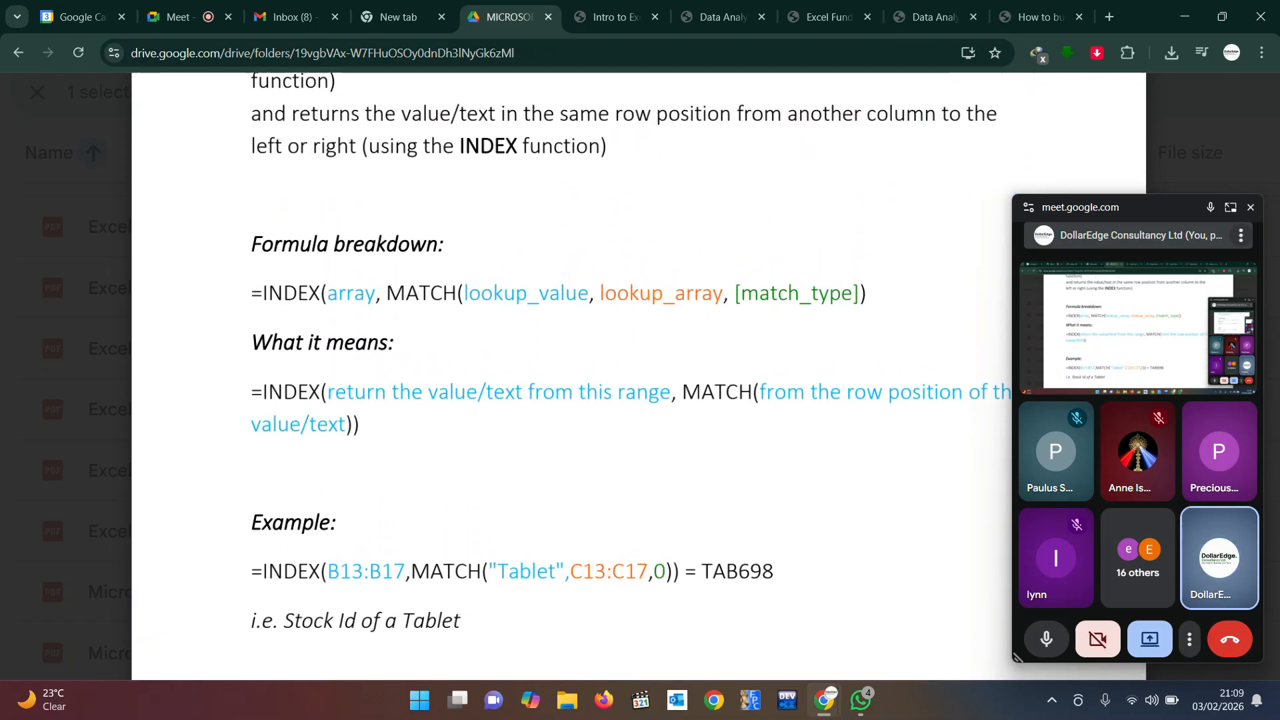
scroll(639, 373, "up", 2)
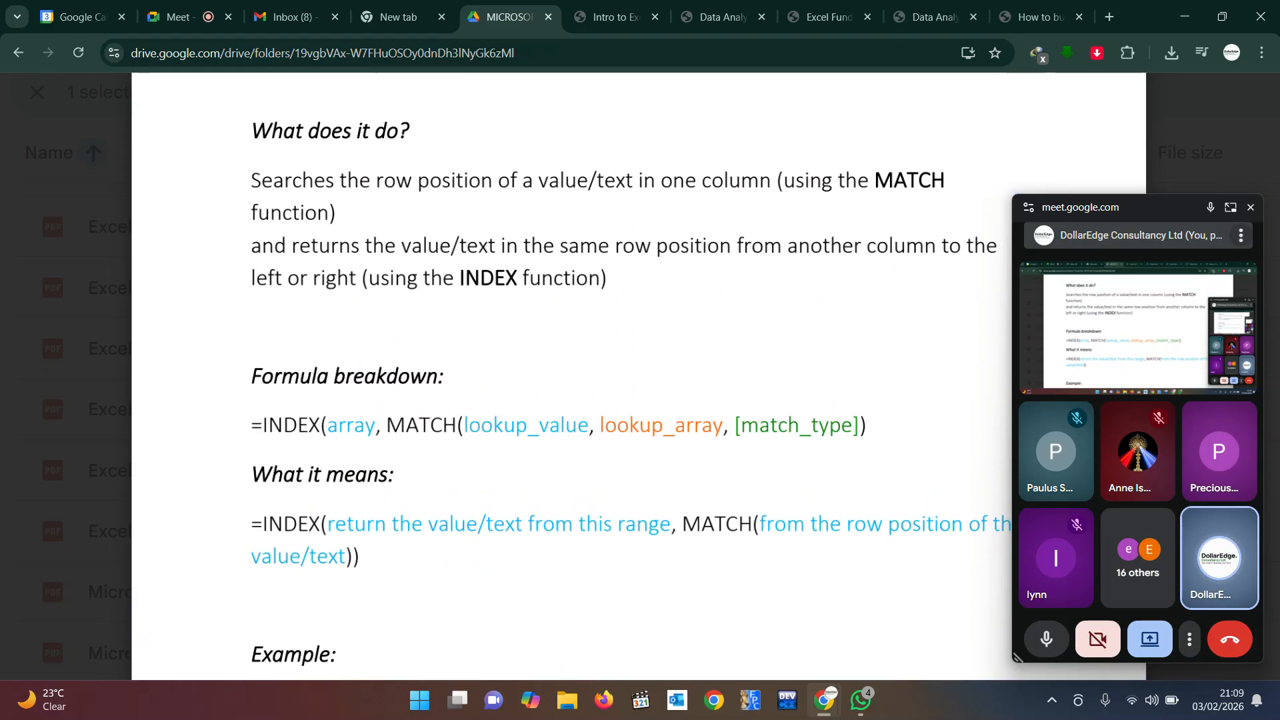
scroll(639, 373, "down", 19)
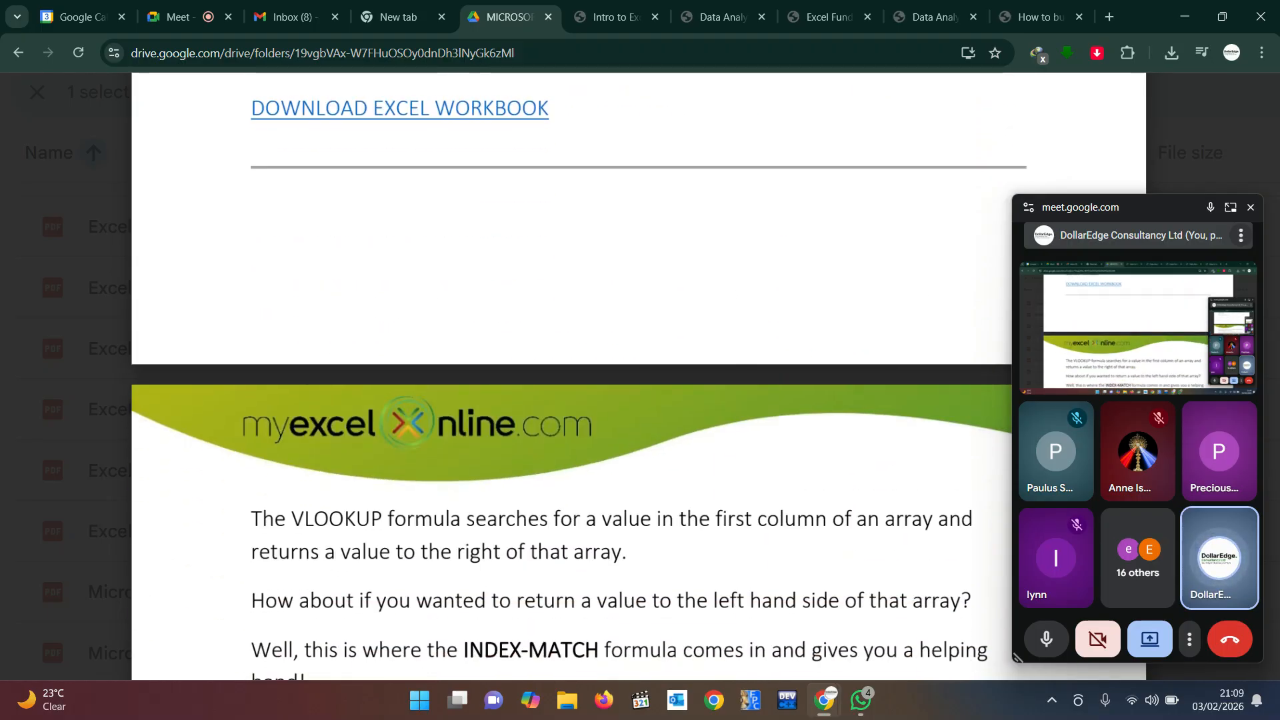
scroll(638, 373, "down", 7)
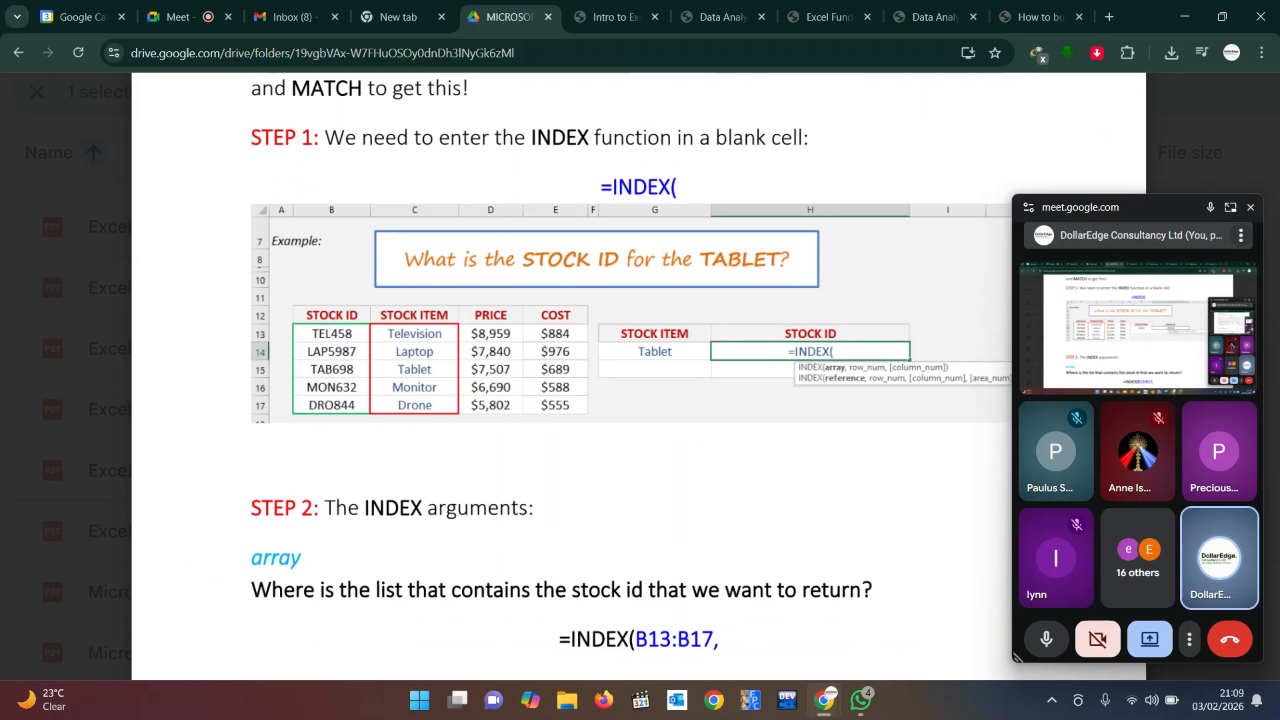
- Follow the INDEX / MATCH walkthrough through the INDEX array and row_num arguments to the start of the MATCH arguments
scroll(639, 373, "down", 4)
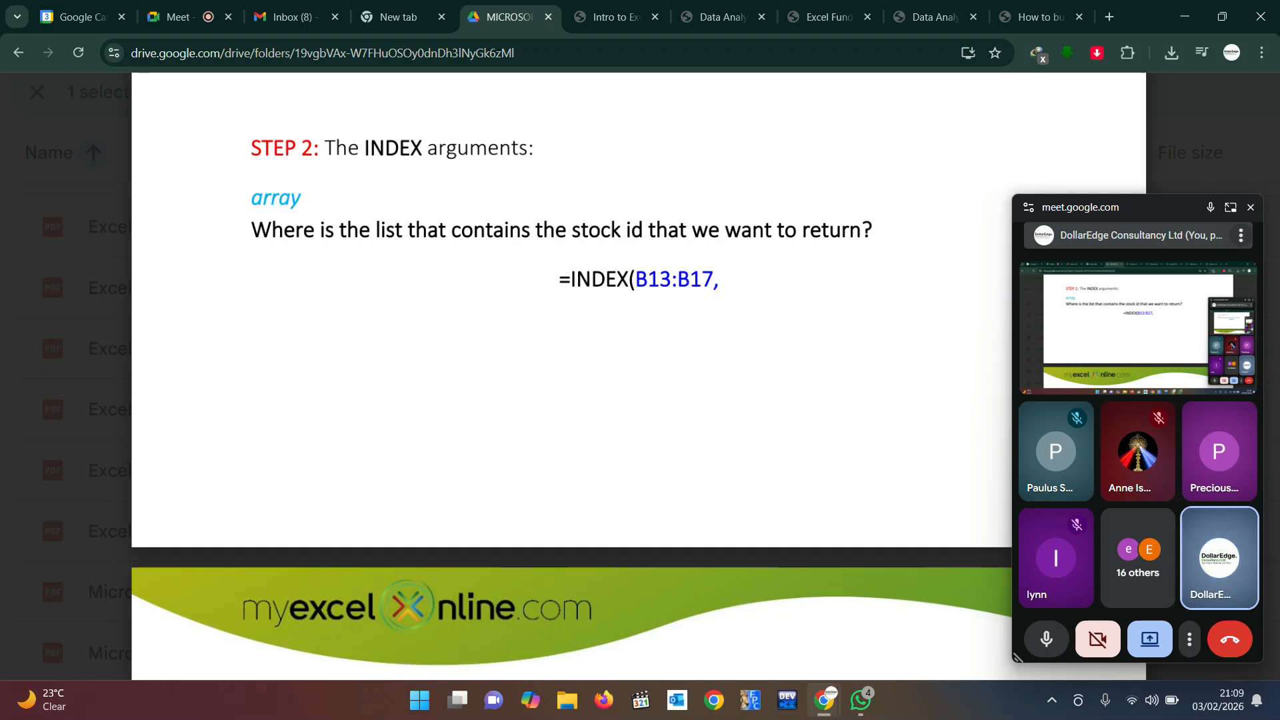
scroll(638, 373, "down", 10)
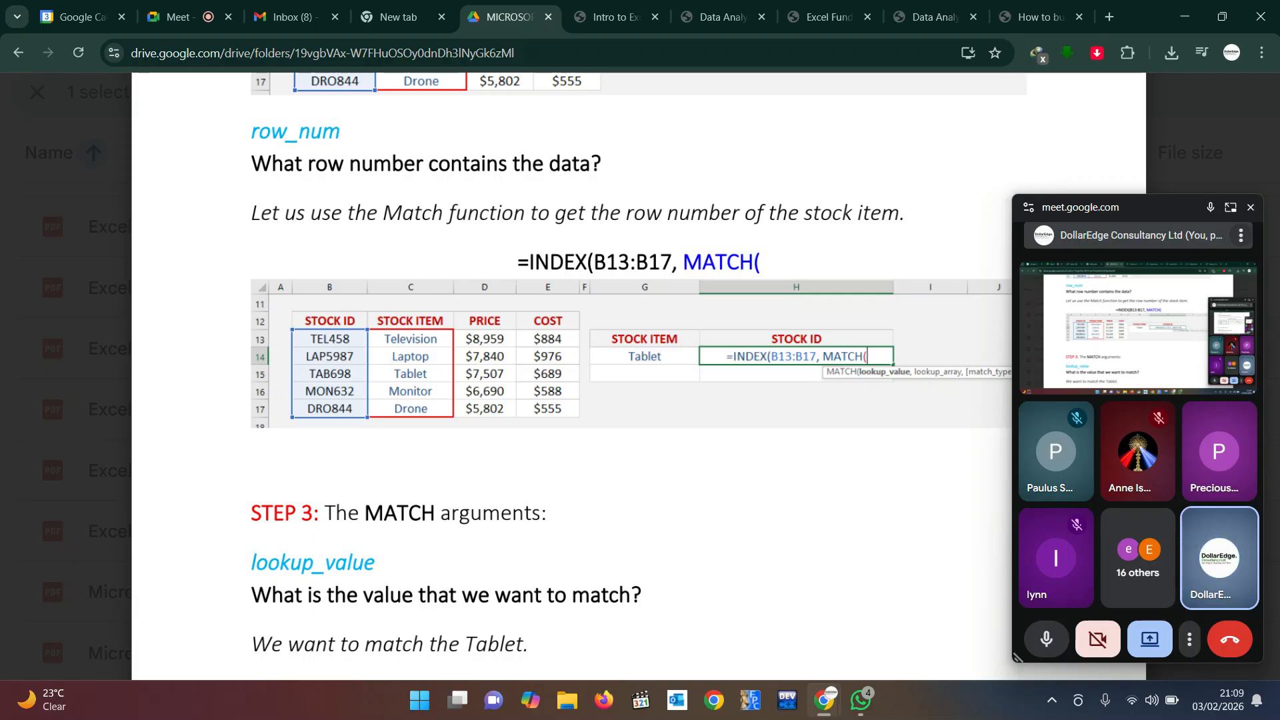
- Open dollarsedge.com in a new browser tab and copy its address
key("ctrl+9")
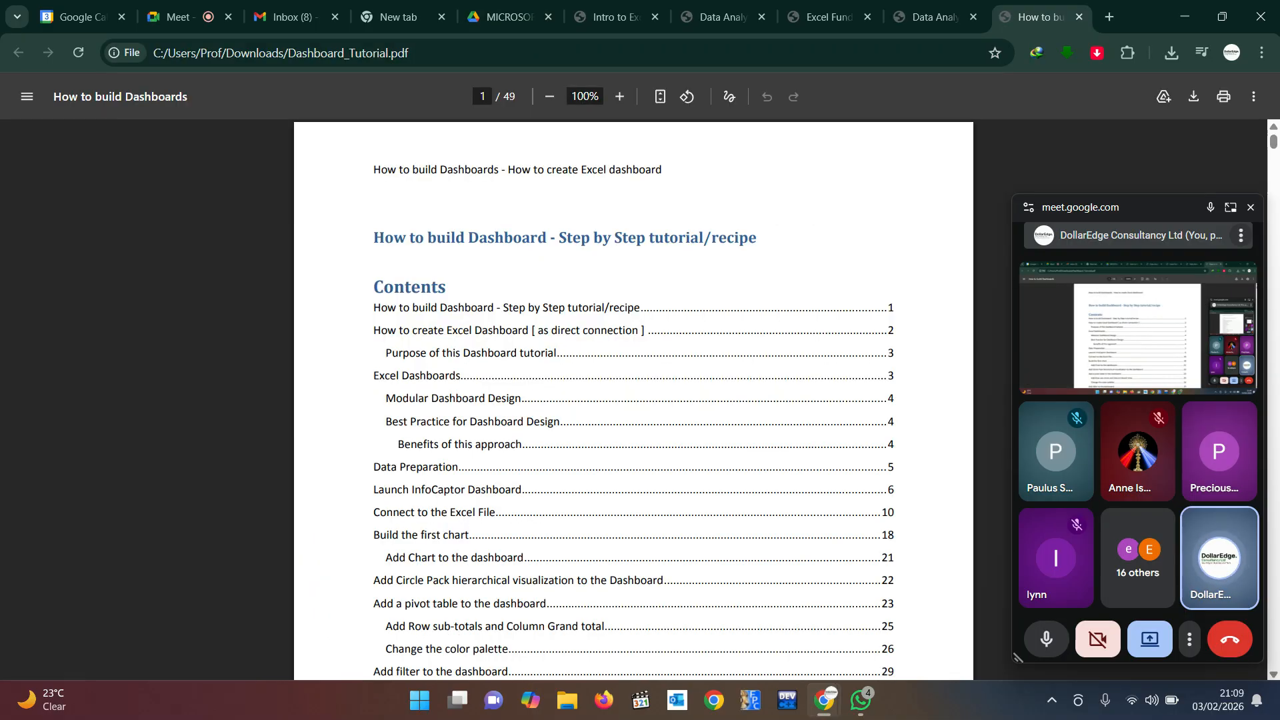
key("ctrl+t")
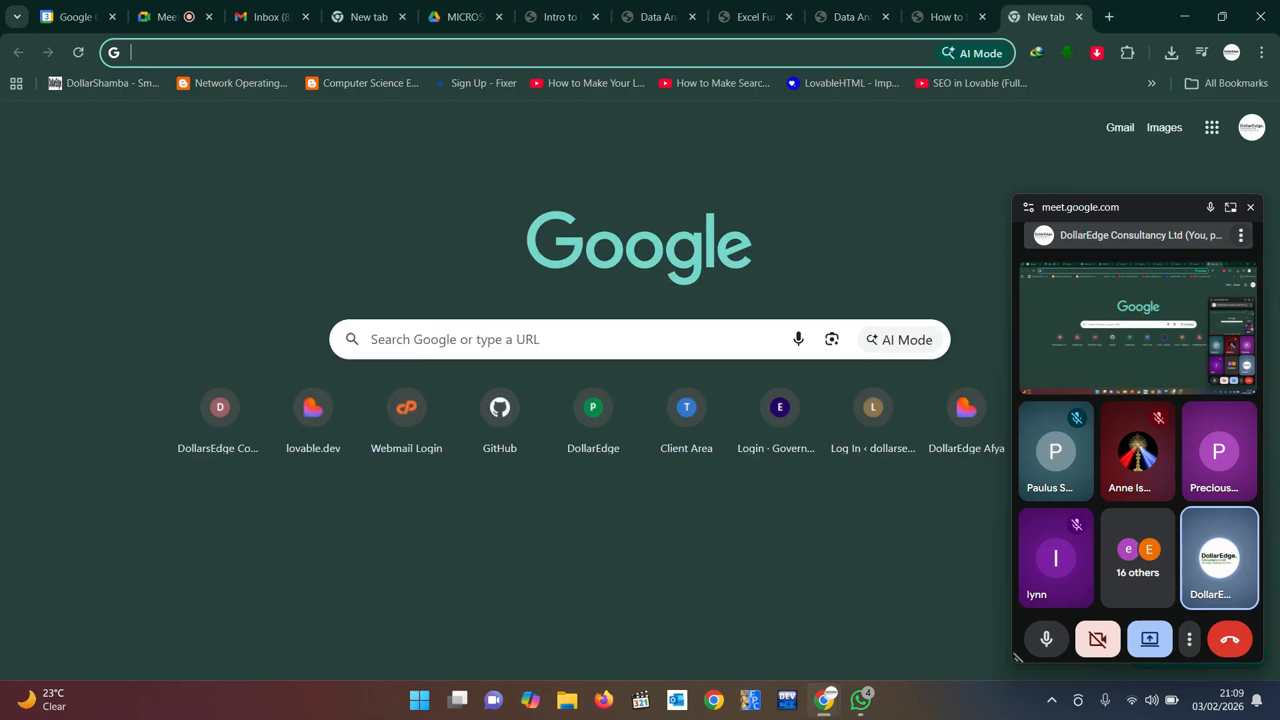
type("dola")
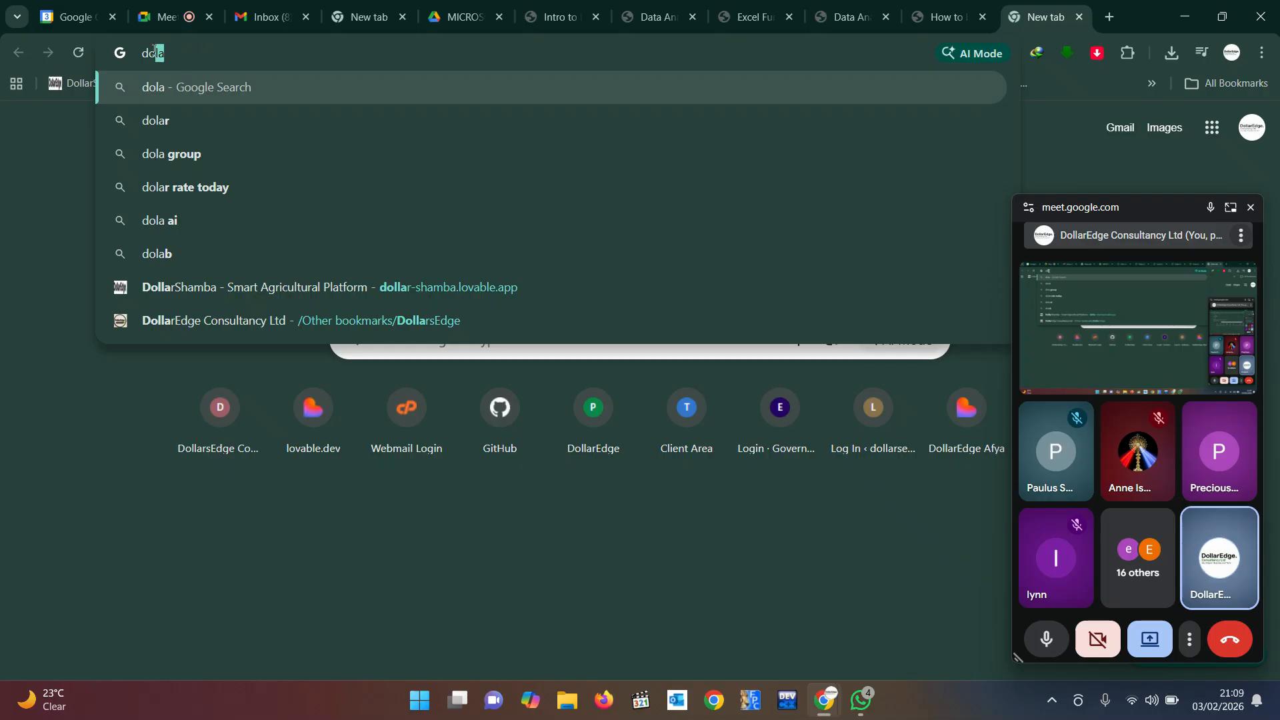
key("BackSpace")
key("BackSpace")
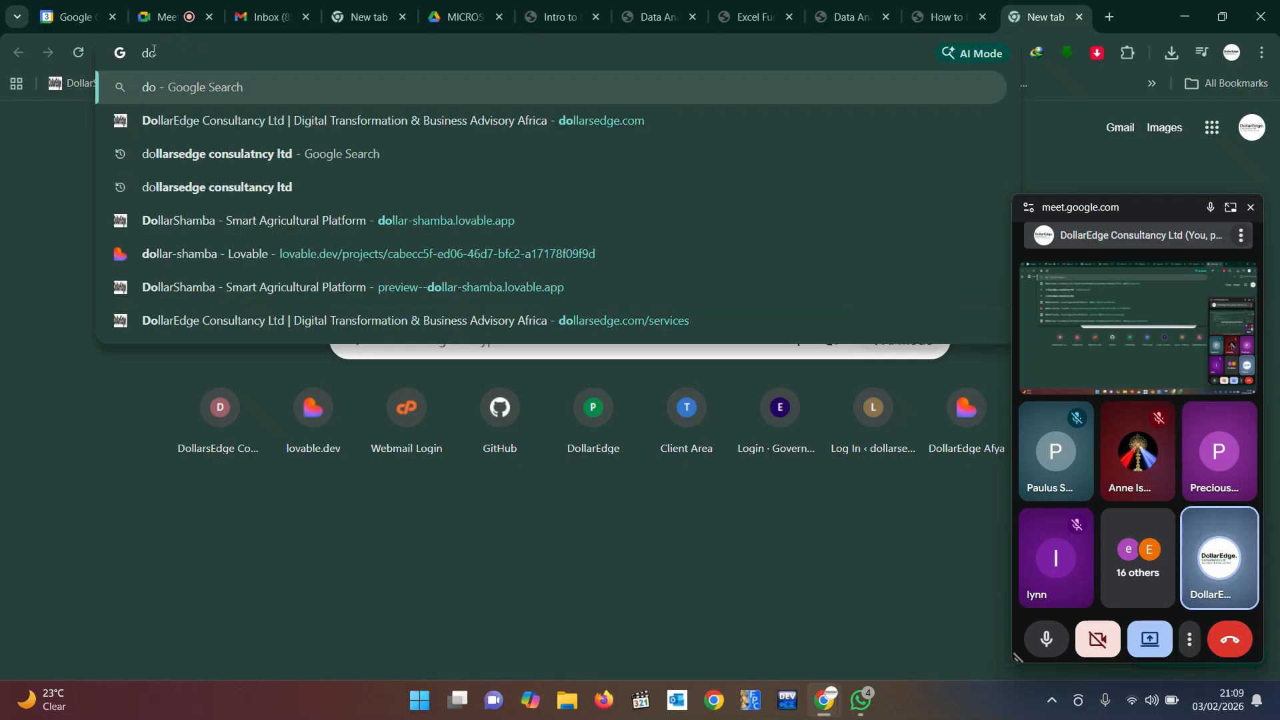
type("llarsedge.com")
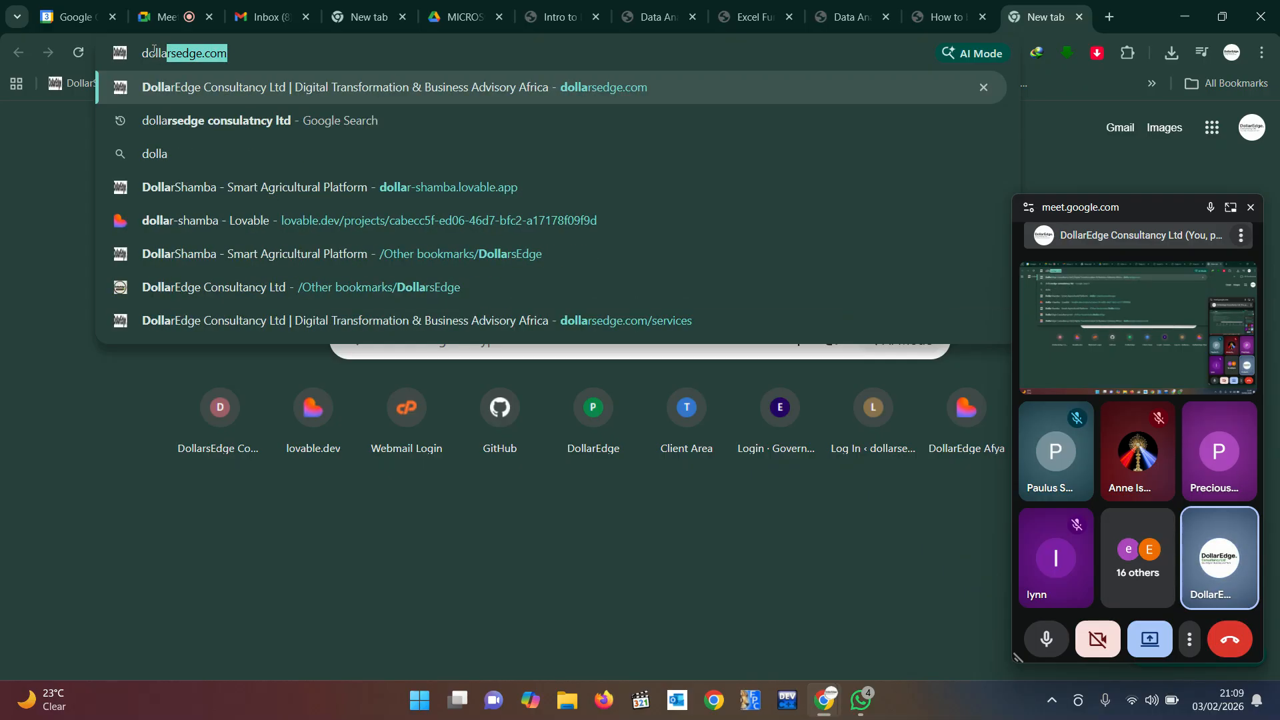
key("Return")
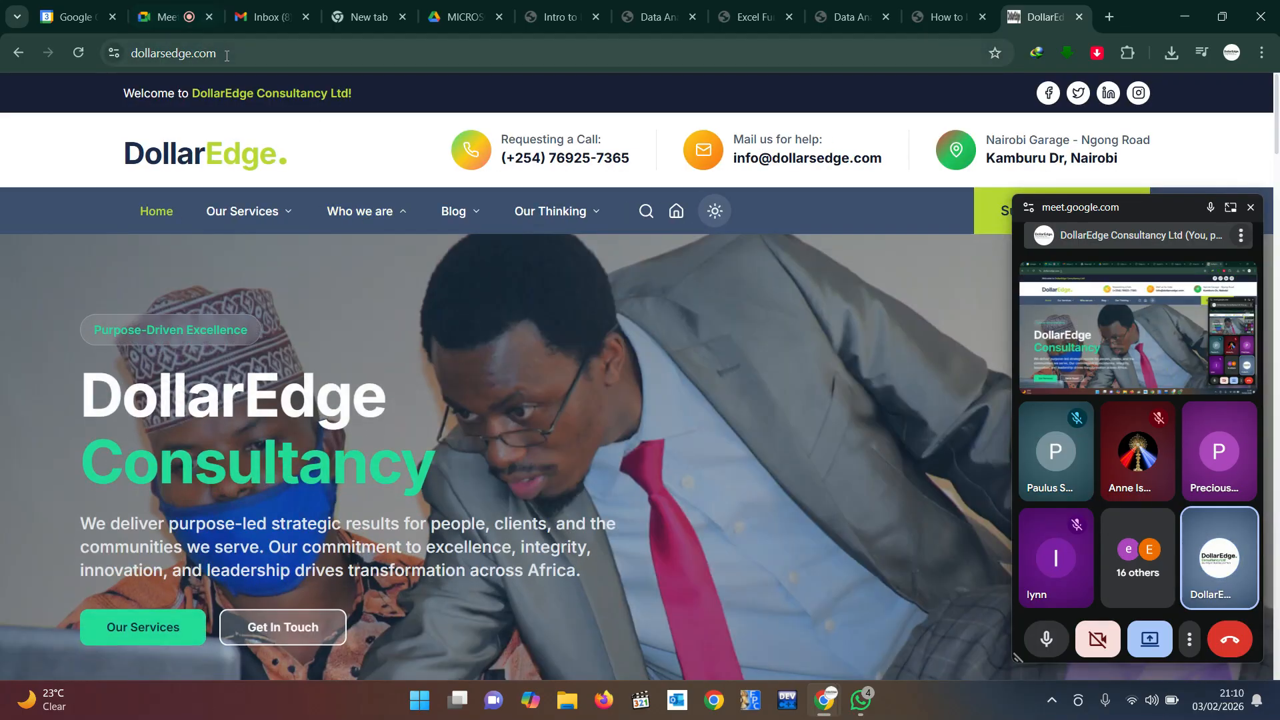
left_click(227, 56)
key("ctrl+c")
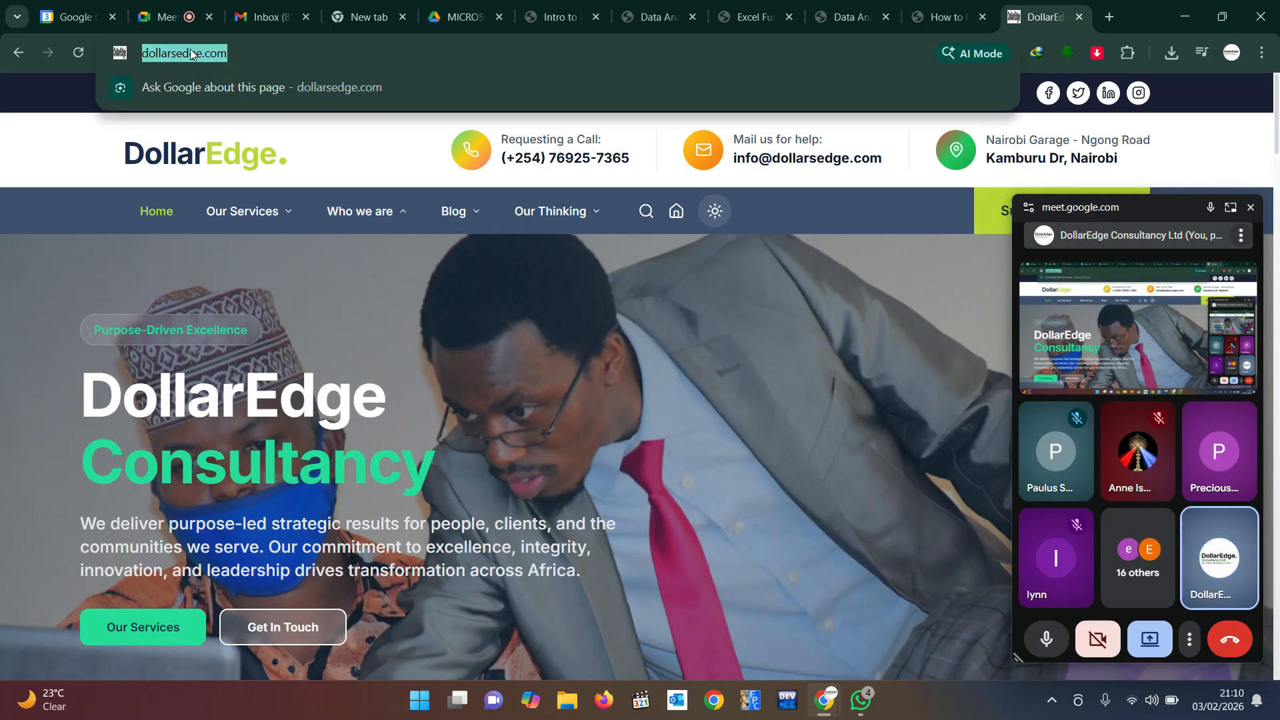
- Switch to WhatsApp Beta, send the copied website link to the AI Tech Training group, and minimize both WhatsApp windows
left_click(861, 700)
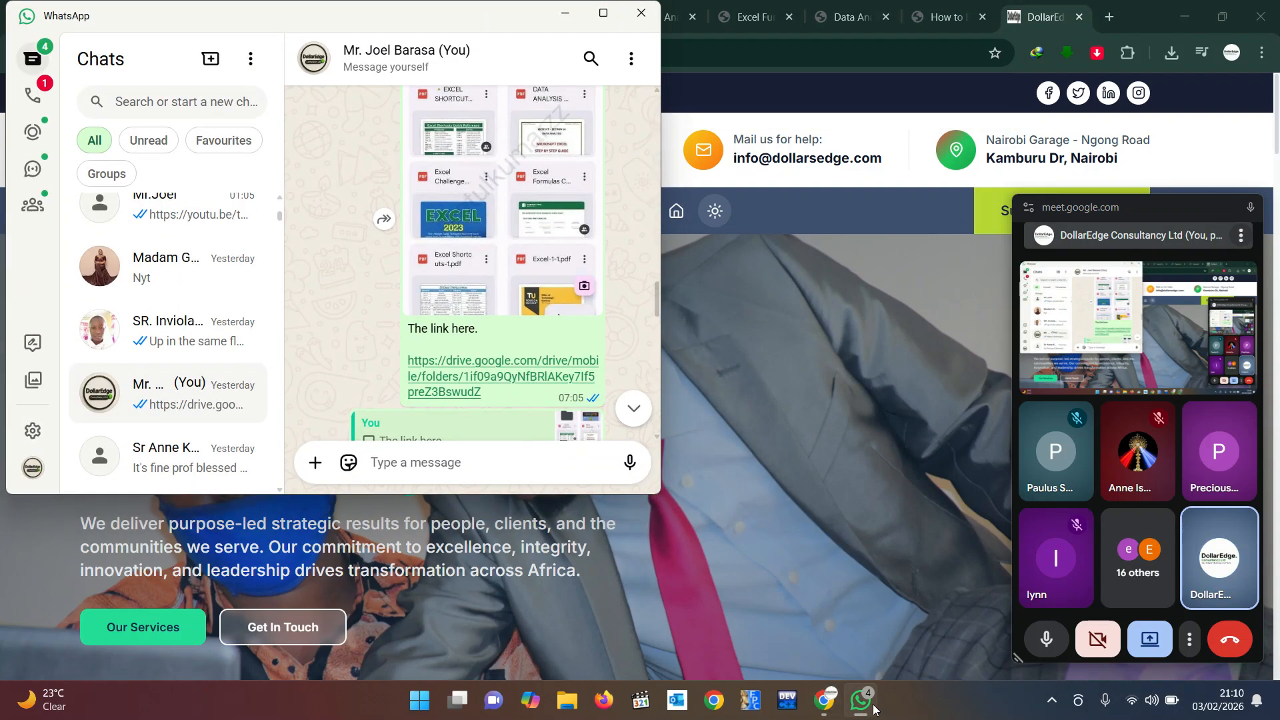
left_click(1052, 700)
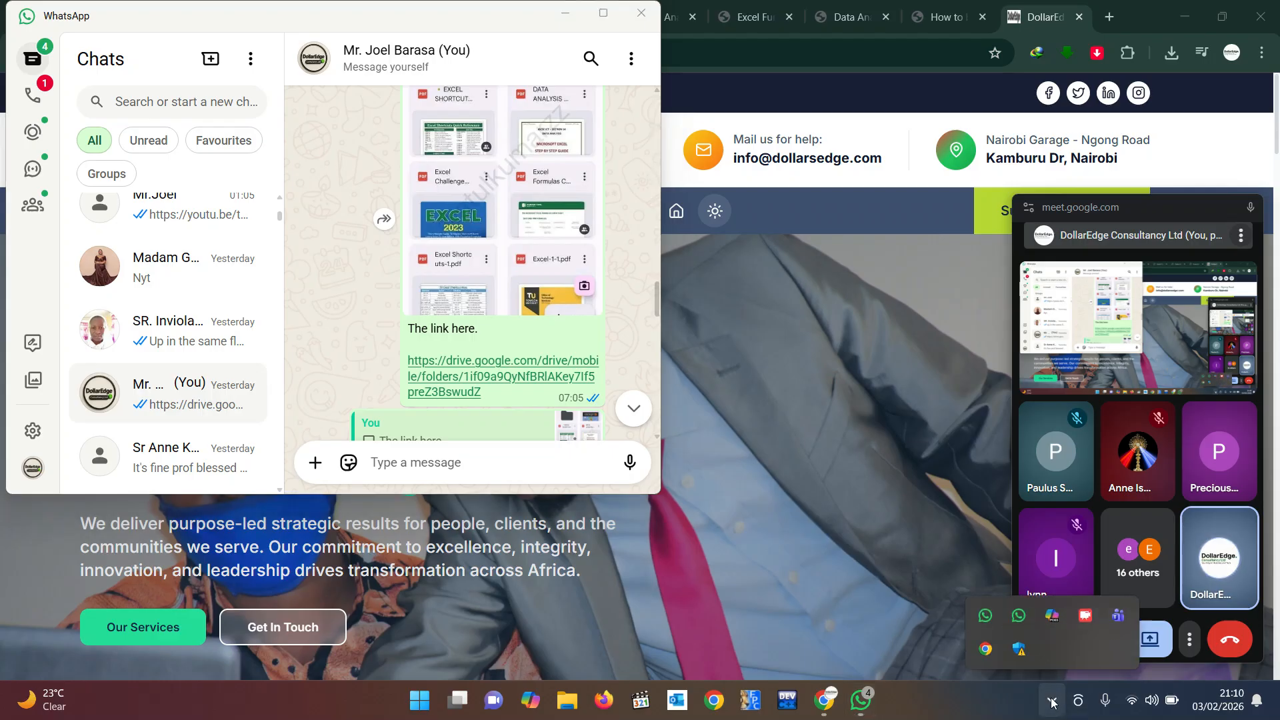
left_click(1018, 617)
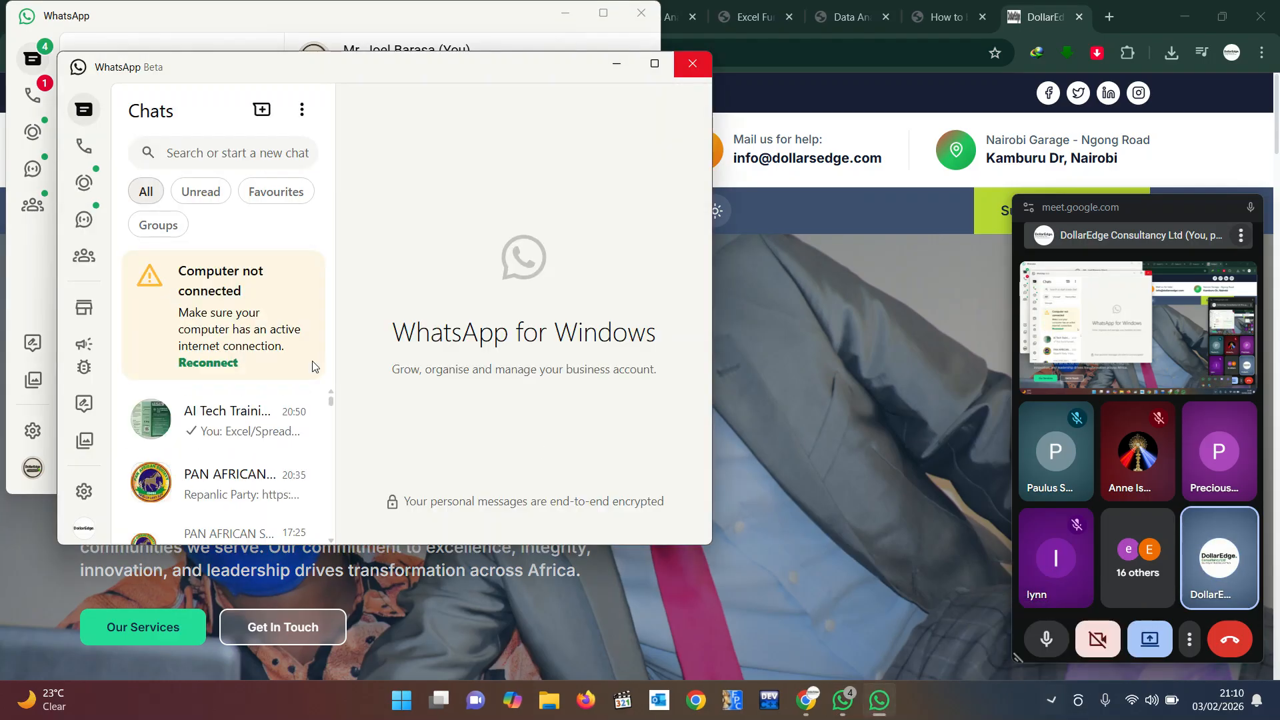
left_click(303, 288)
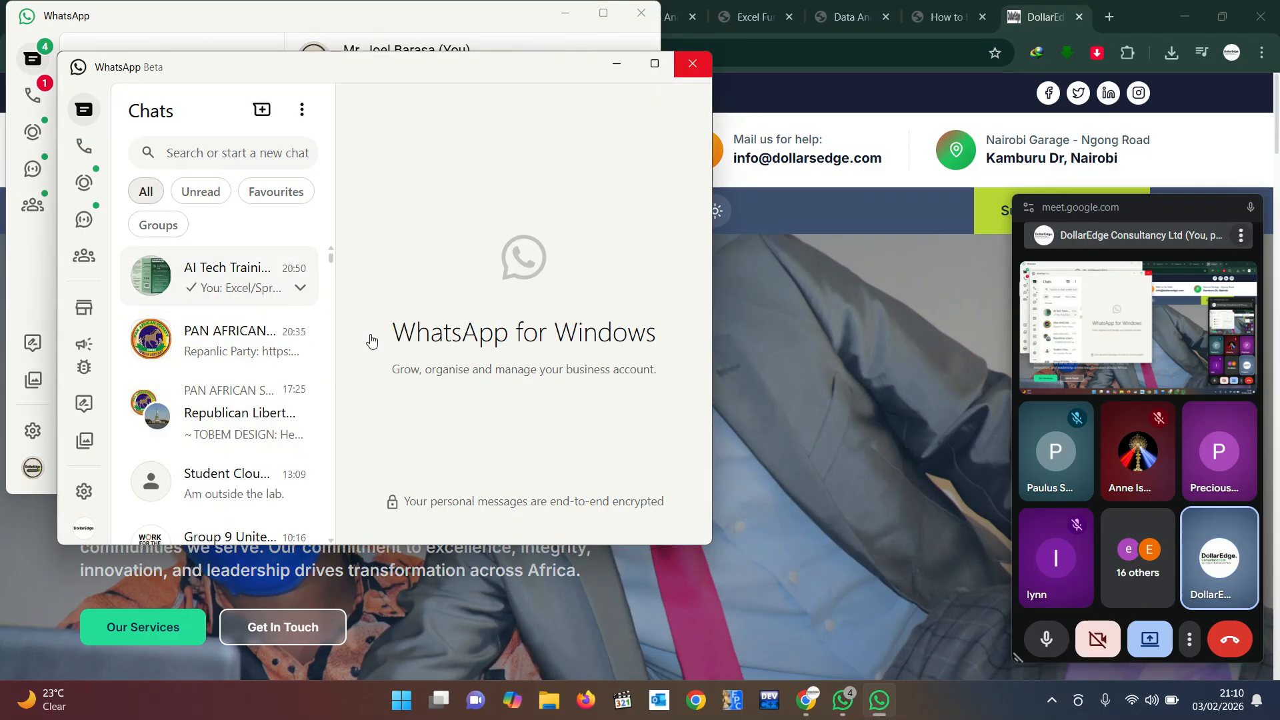
key("ctrl+v")
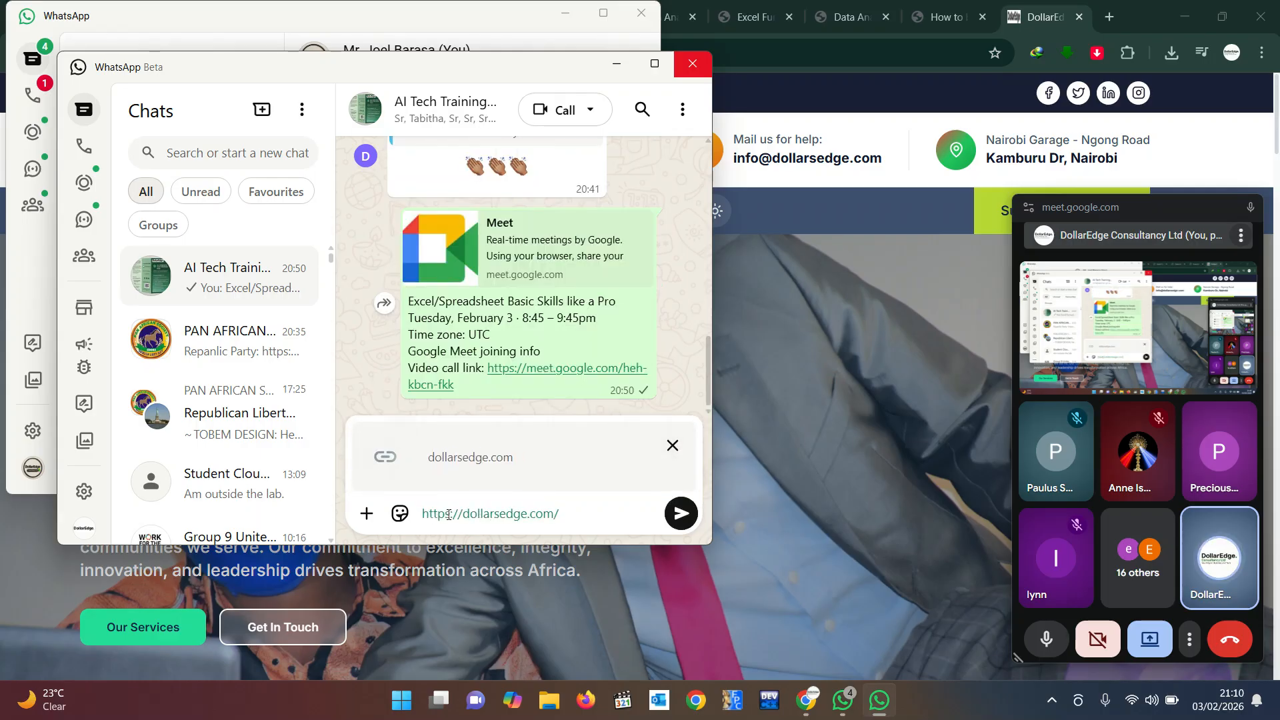
key("Return")
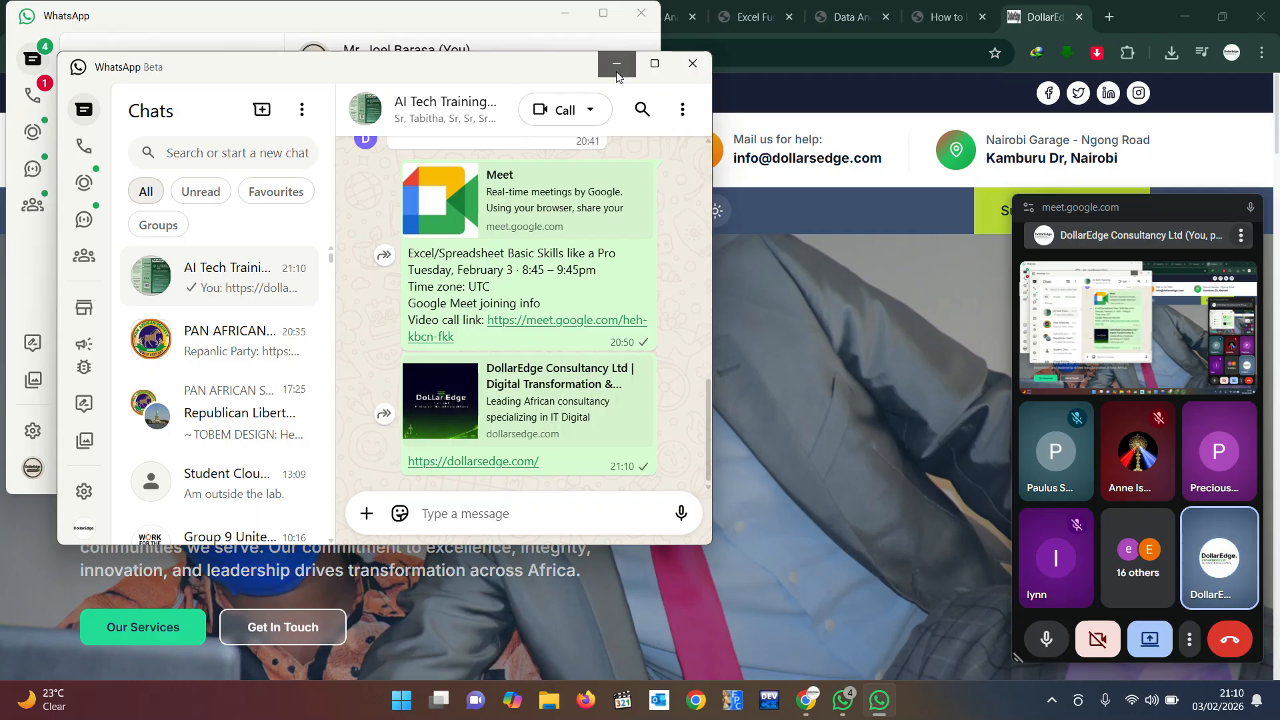
left_click(617, 74)
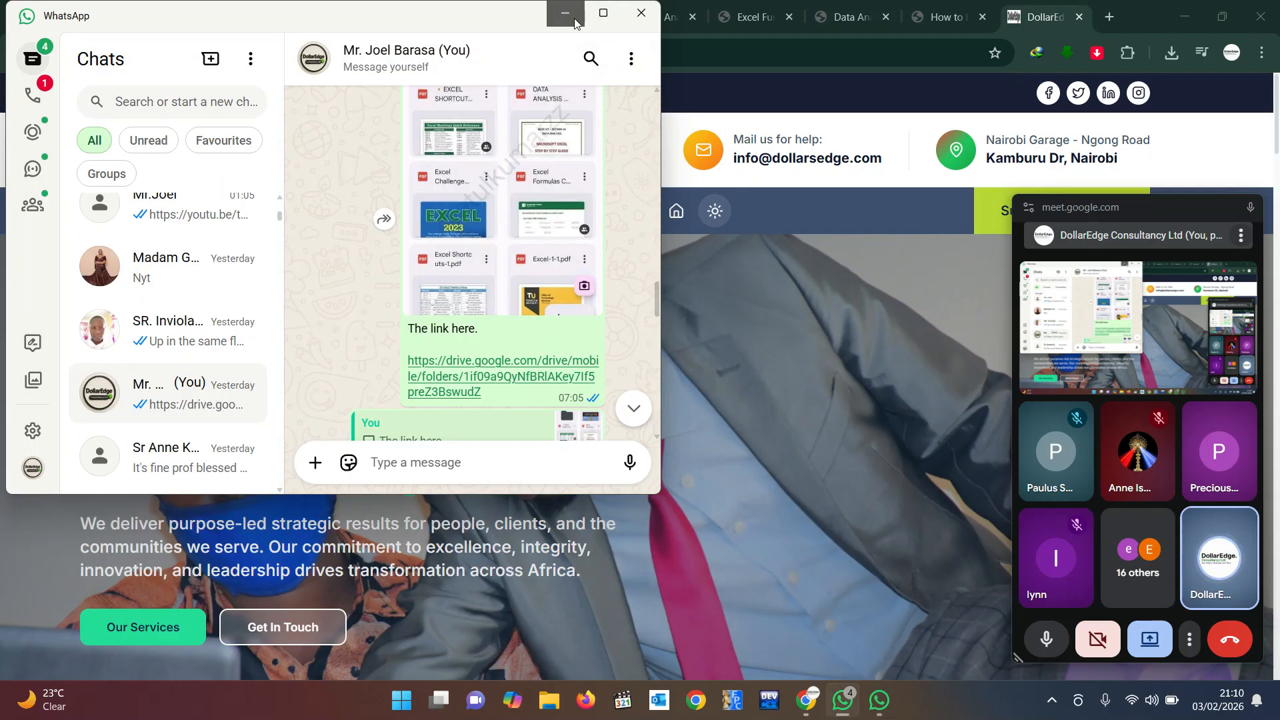
left_click(576, 23)
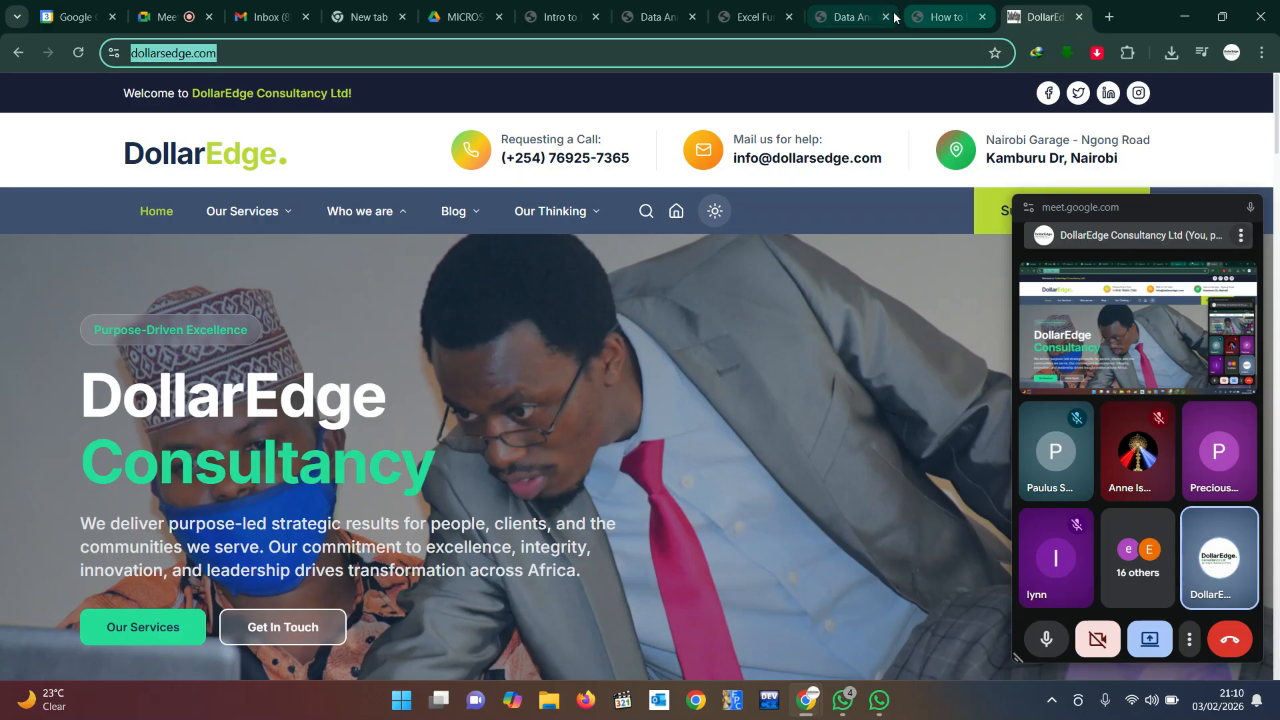
- Return to the formula guide in Google Drive and go through the remaining MATCH arguments up to the IF page of the logical formulas
left_click(434, 25)
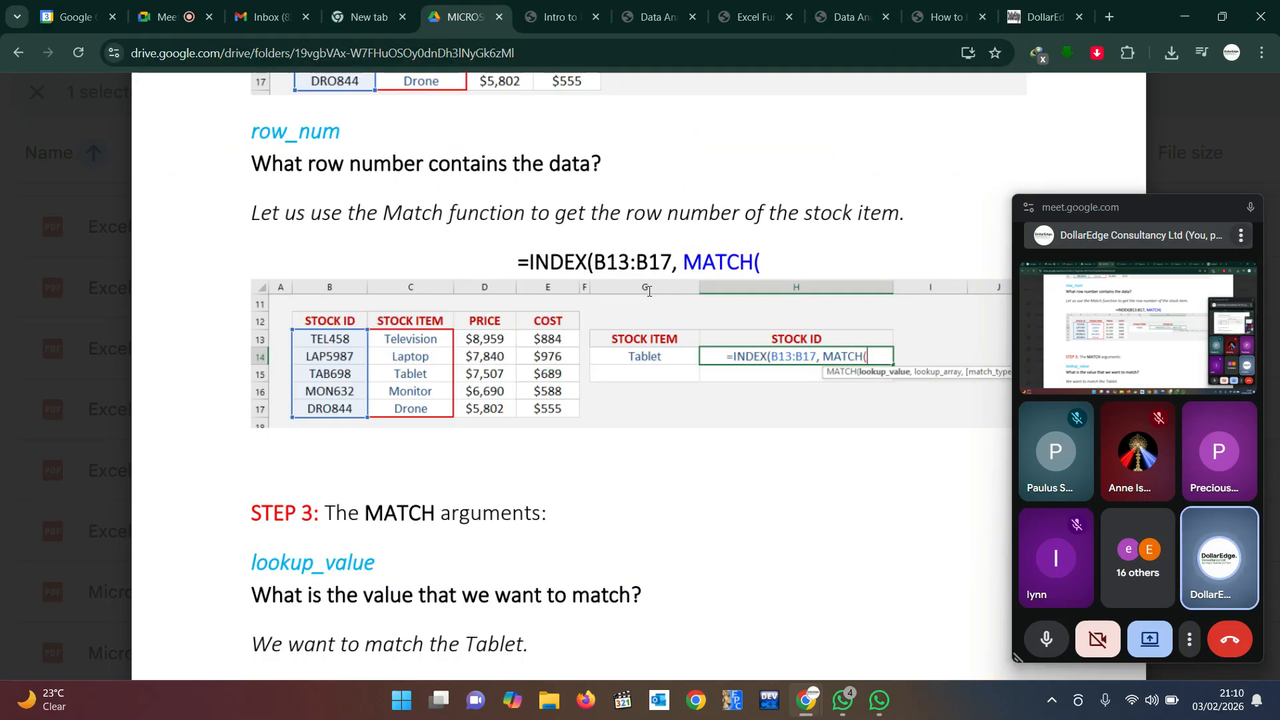
scroll(562, 444, "down", 8)
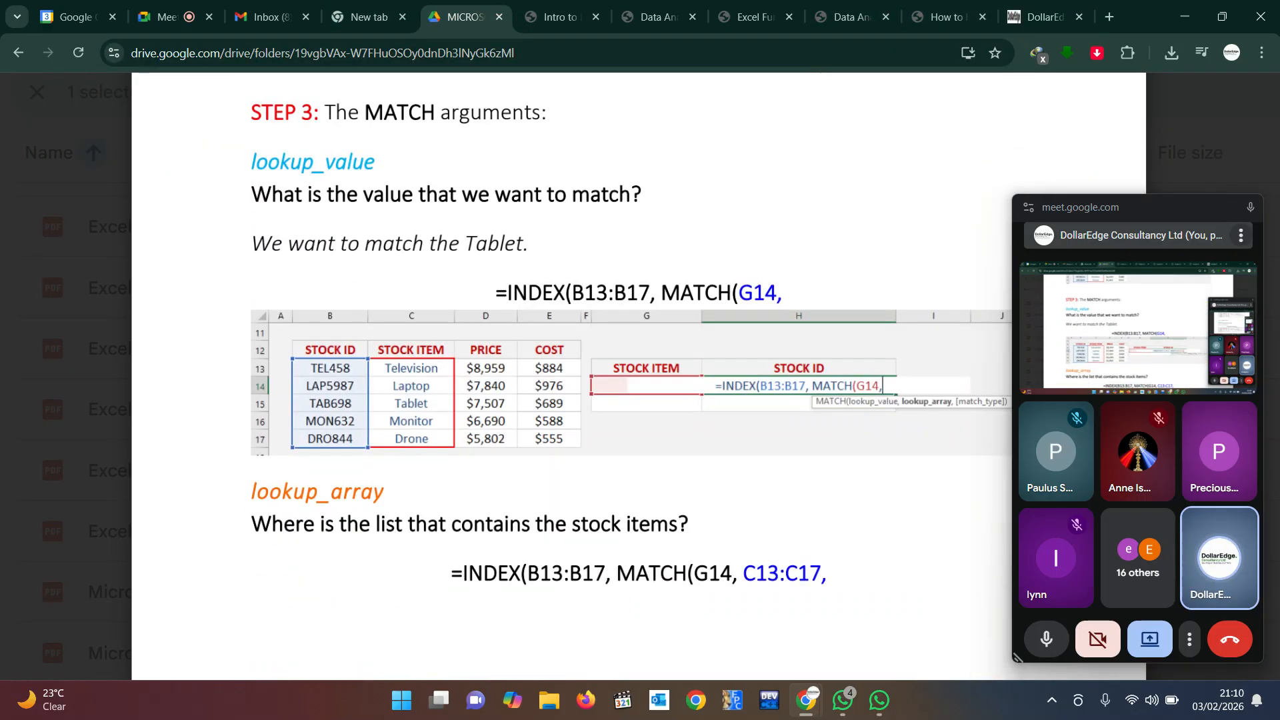
scroll(512, 416, "down", 14)
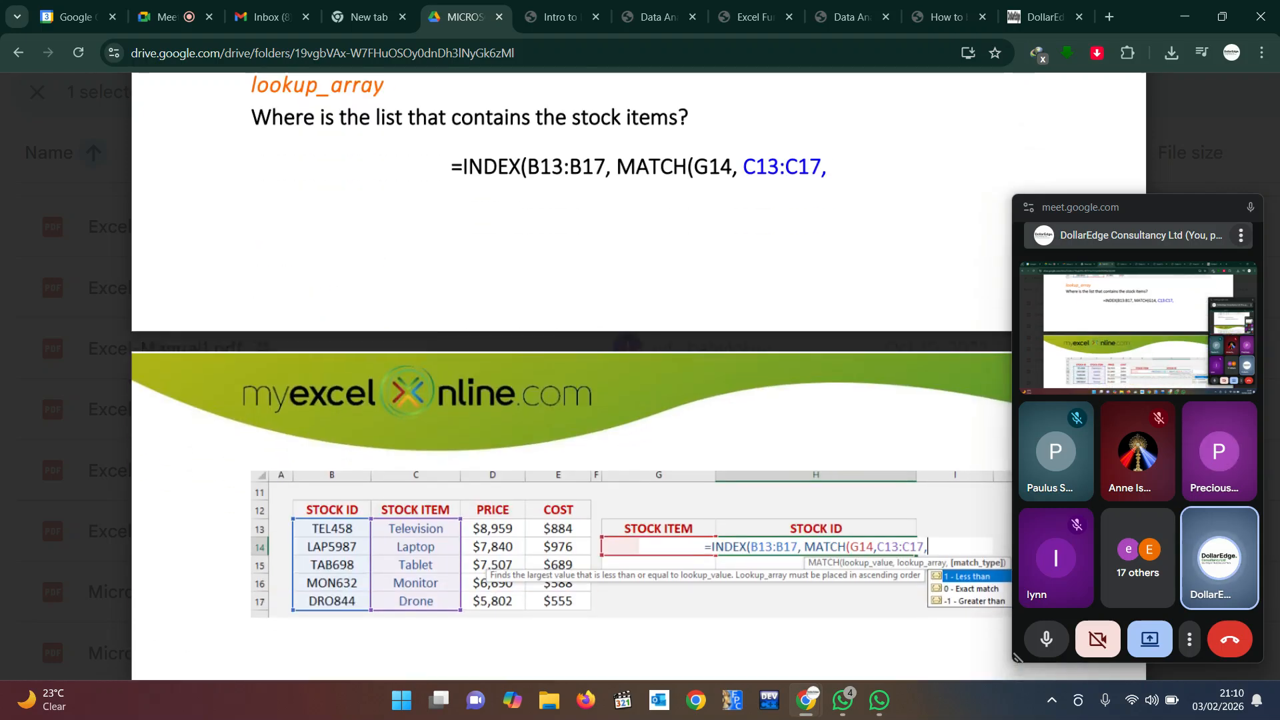
scroll(638, 376, "down", 15)
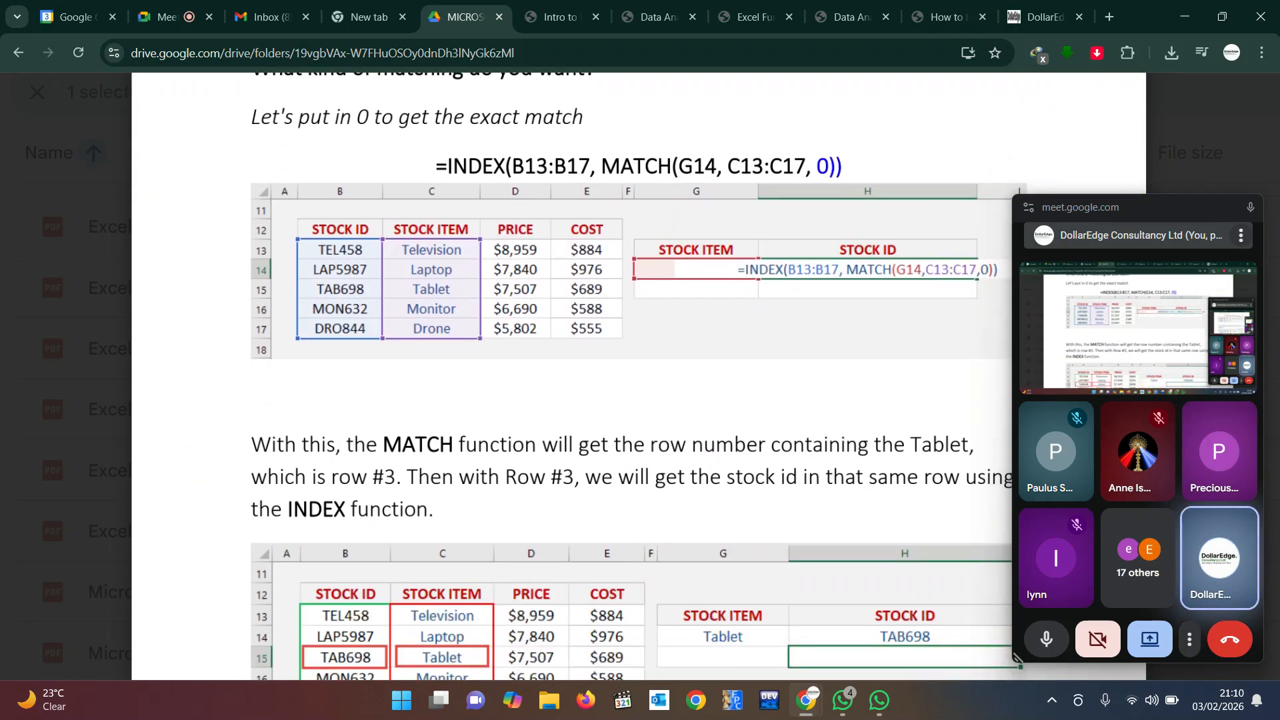
scroll(638, 376, "down", 13)
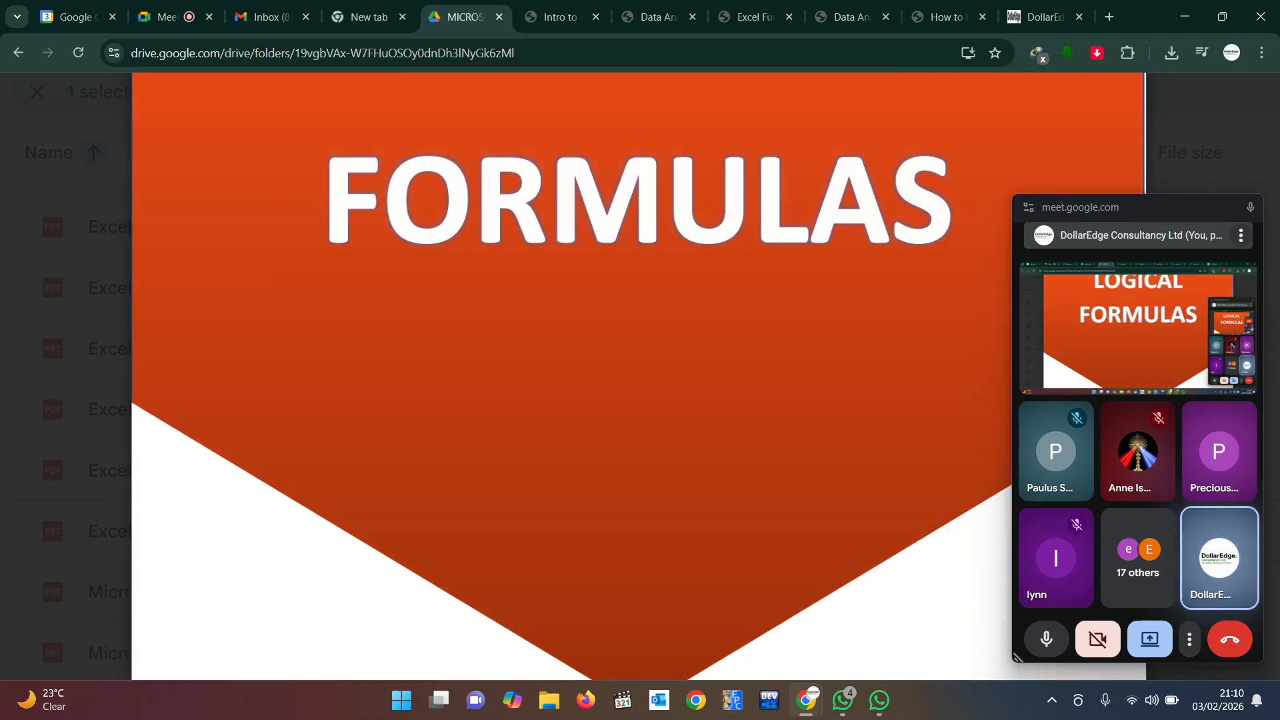
scroll(639, 374, "down", 6)
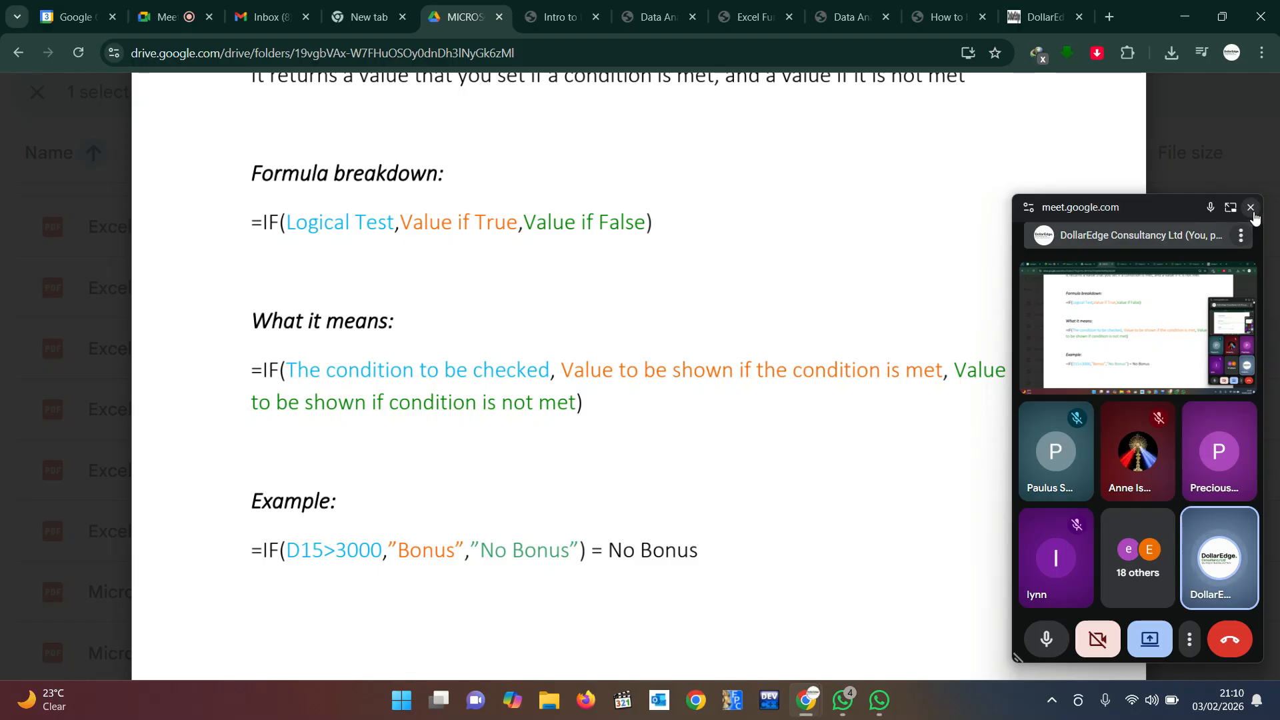
- Close the floating meeting window and highlight the IF function's meaning, formula breakdown and Bonus example for the class
left_click(1253, 208)
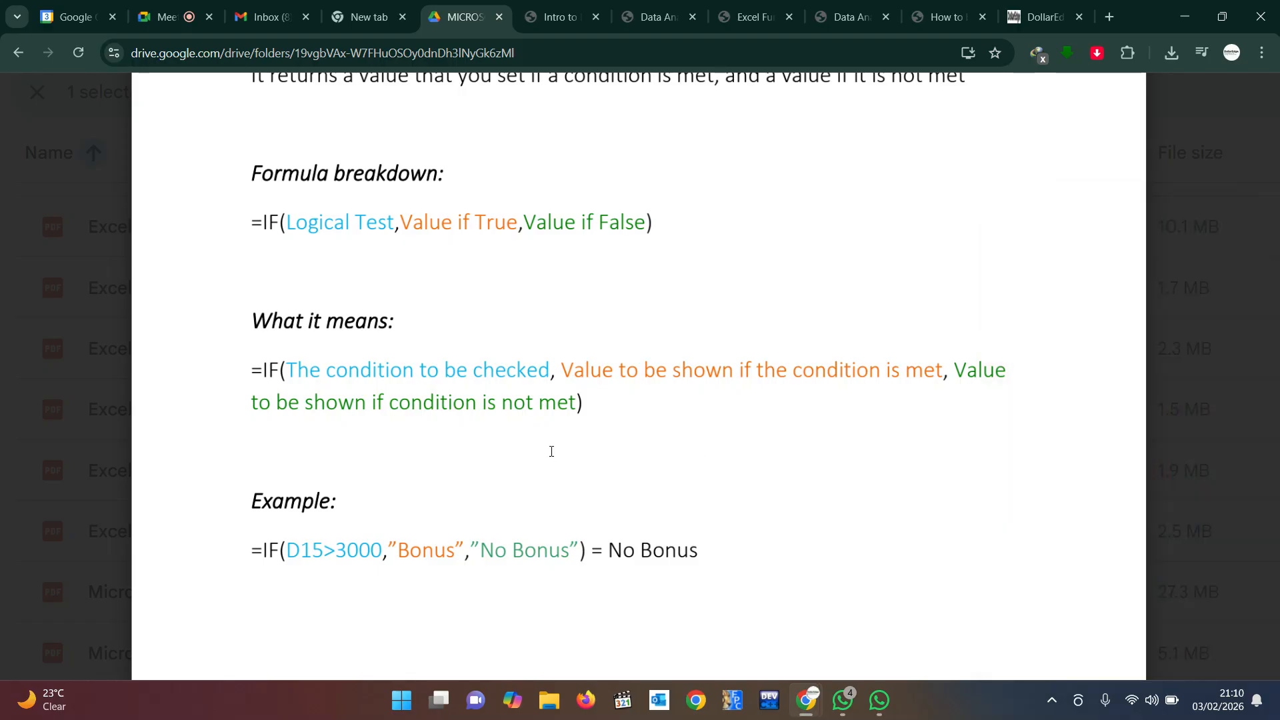
left_click_drag(593, 403, 248, 353)
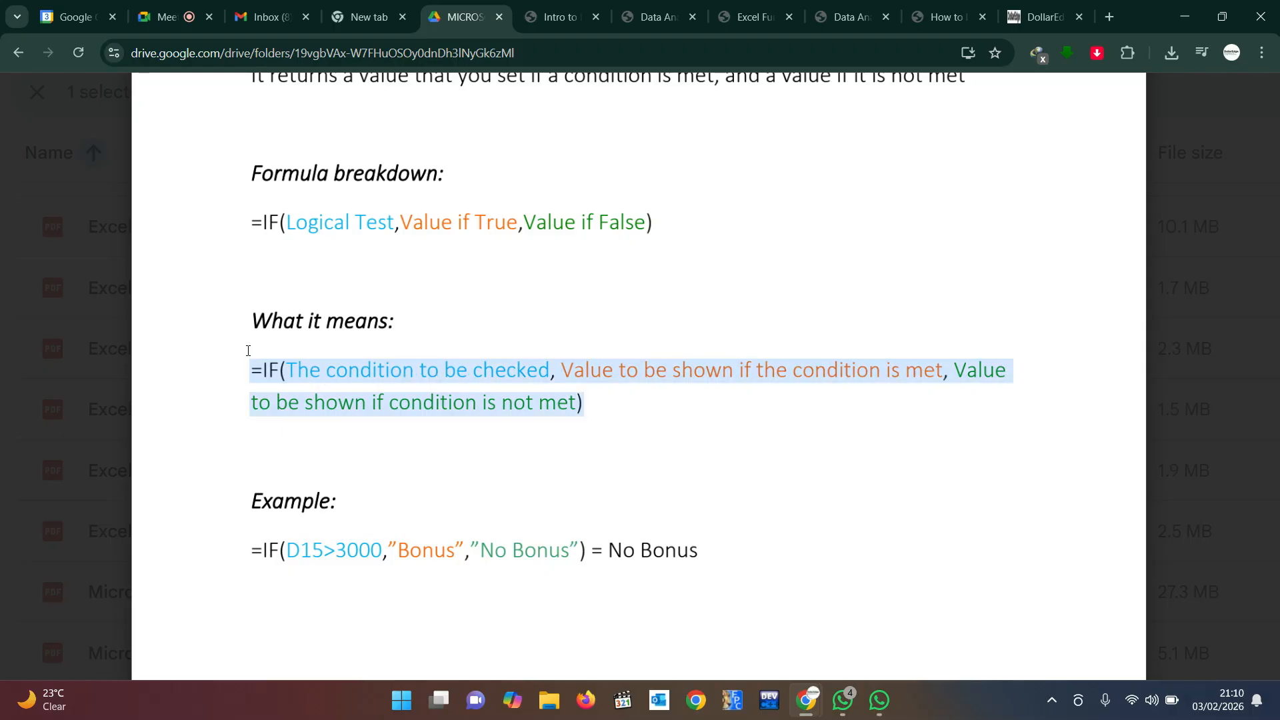
left_click(485, 257)
left_click_drag(660, 220, 262, 212)
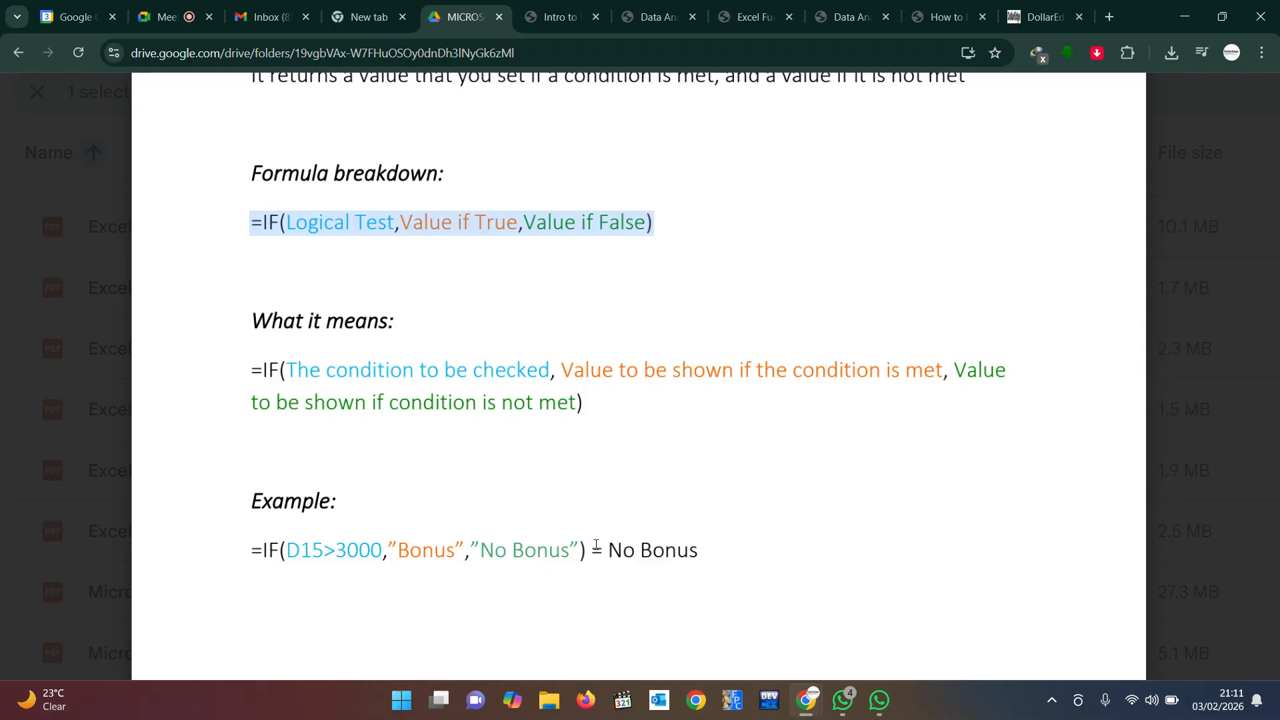
left_click_drag(707, 553, 416, 559)
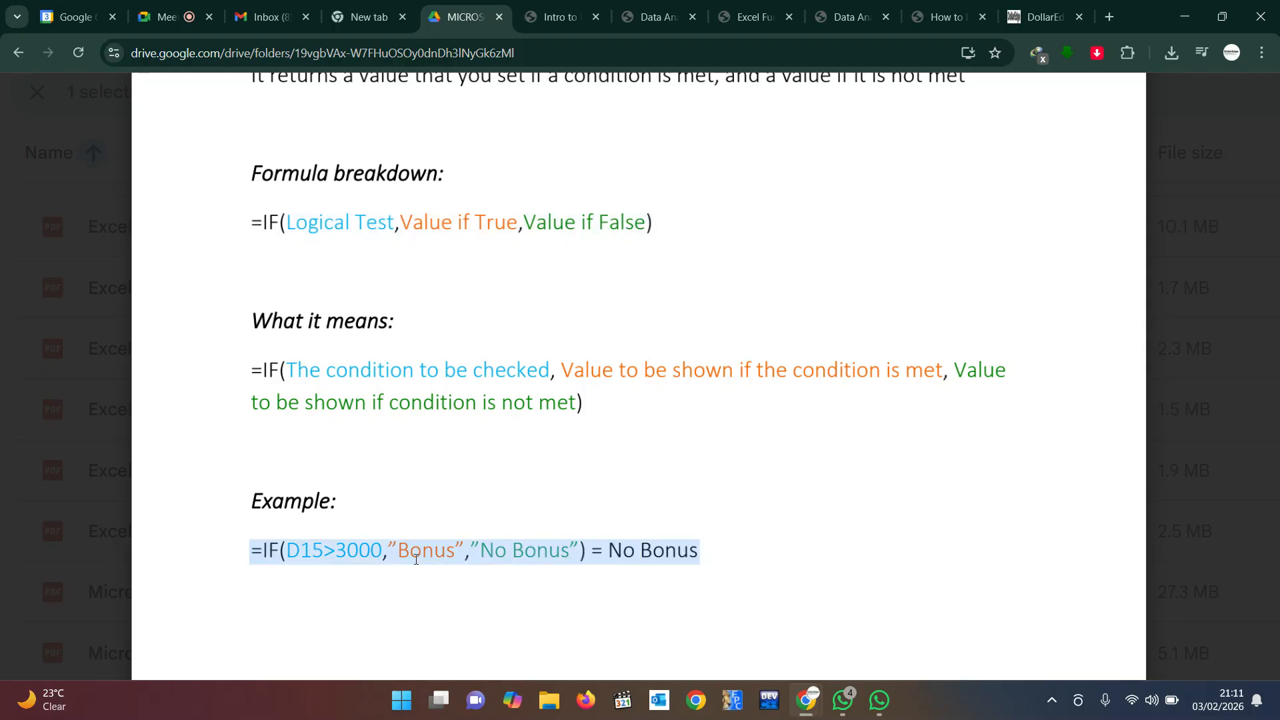
left_click(754, 527)
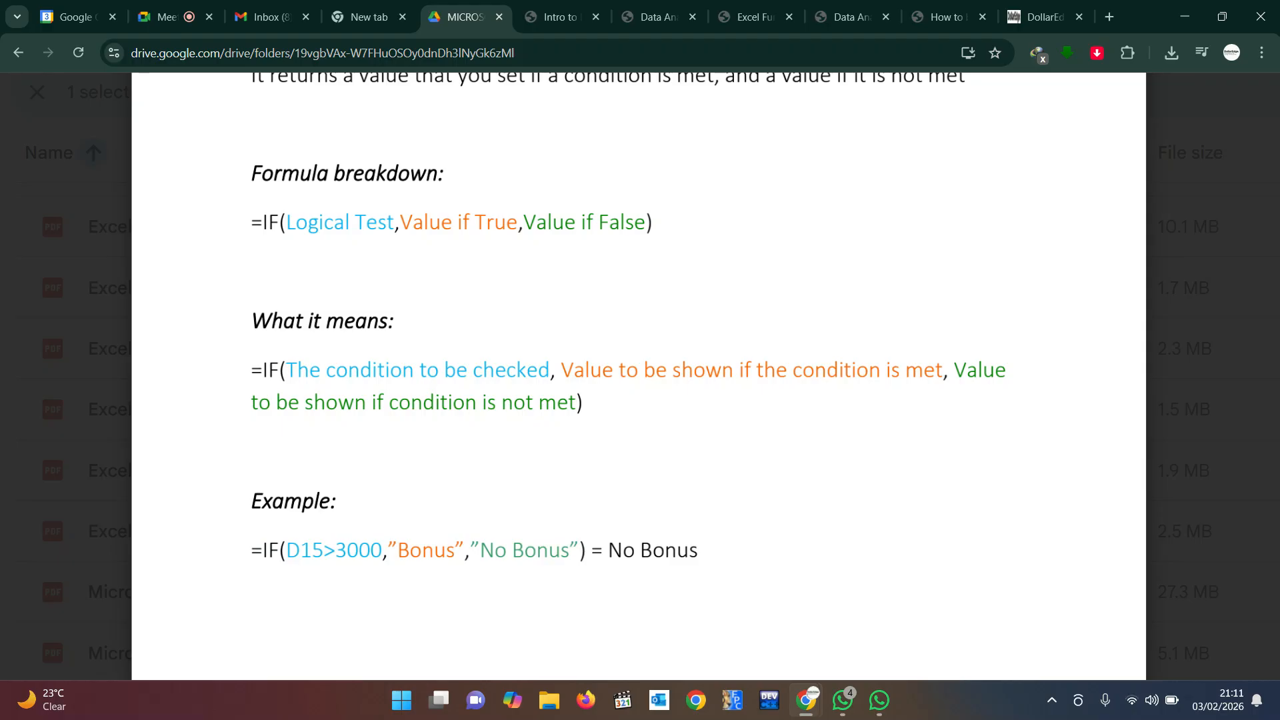
scroll(639, 373, "up", 2)
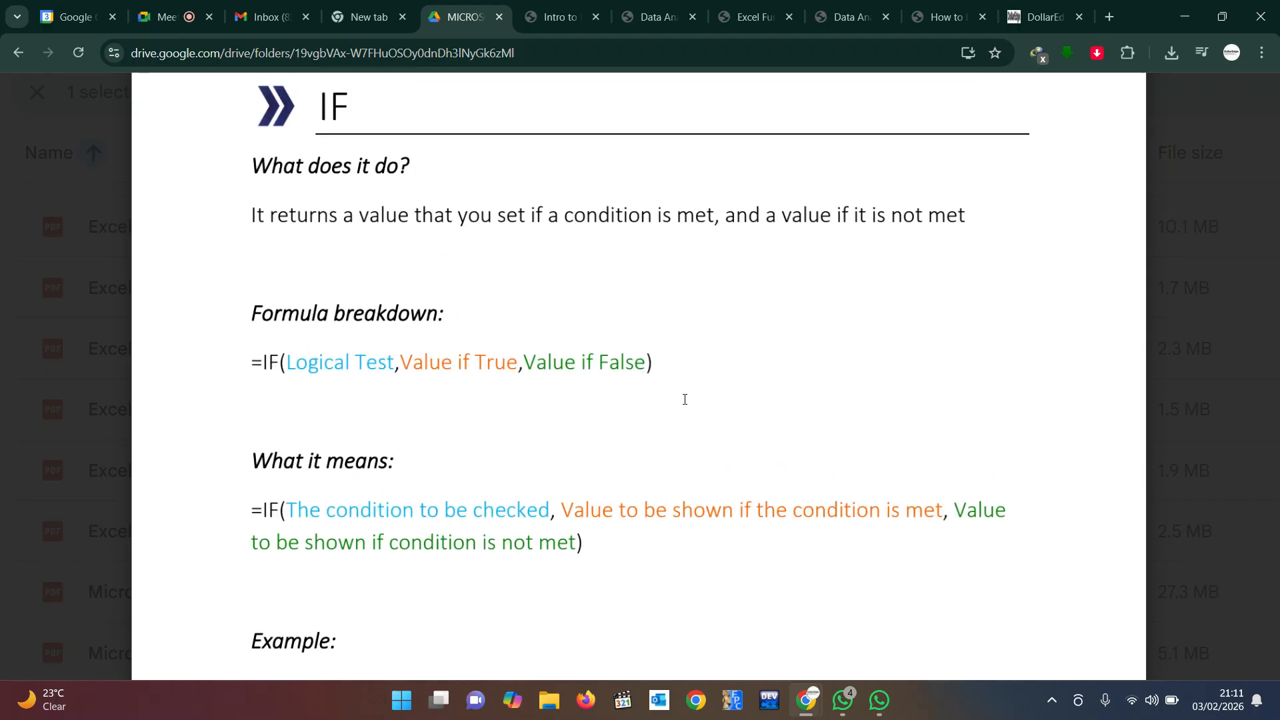
left_click_drag(682, 380, 262, 364)
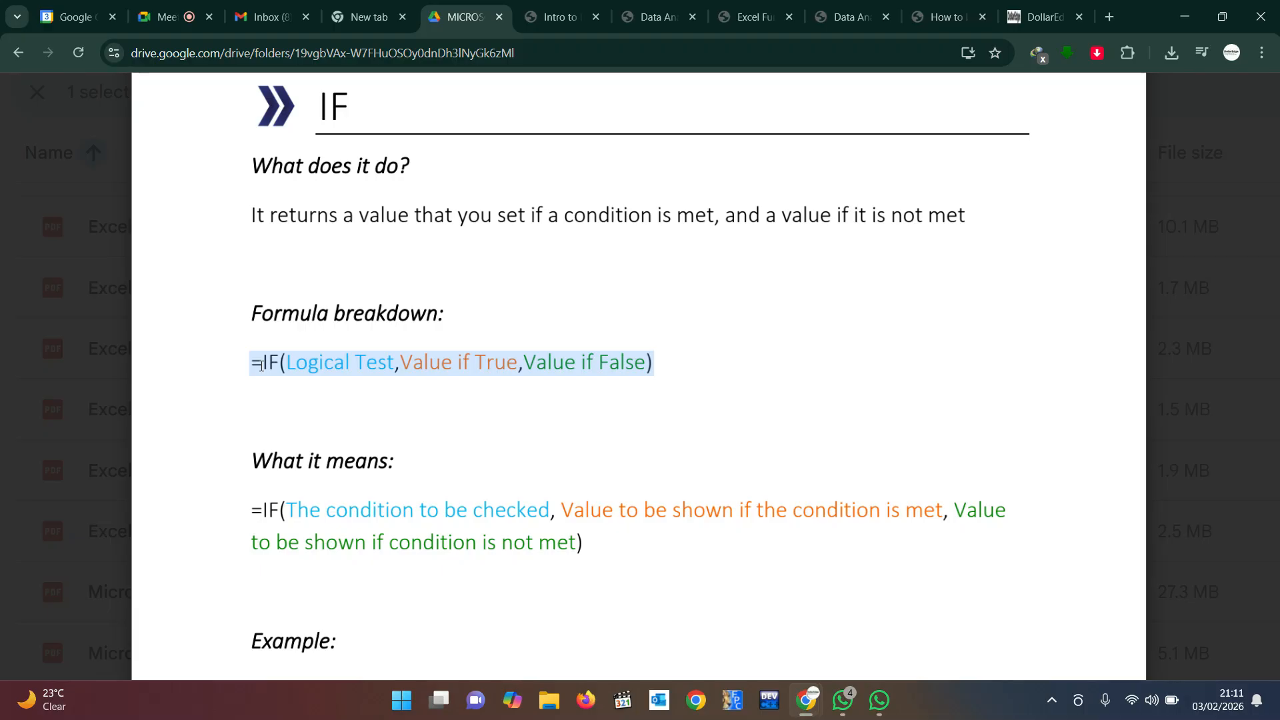
left_click(377, 298)
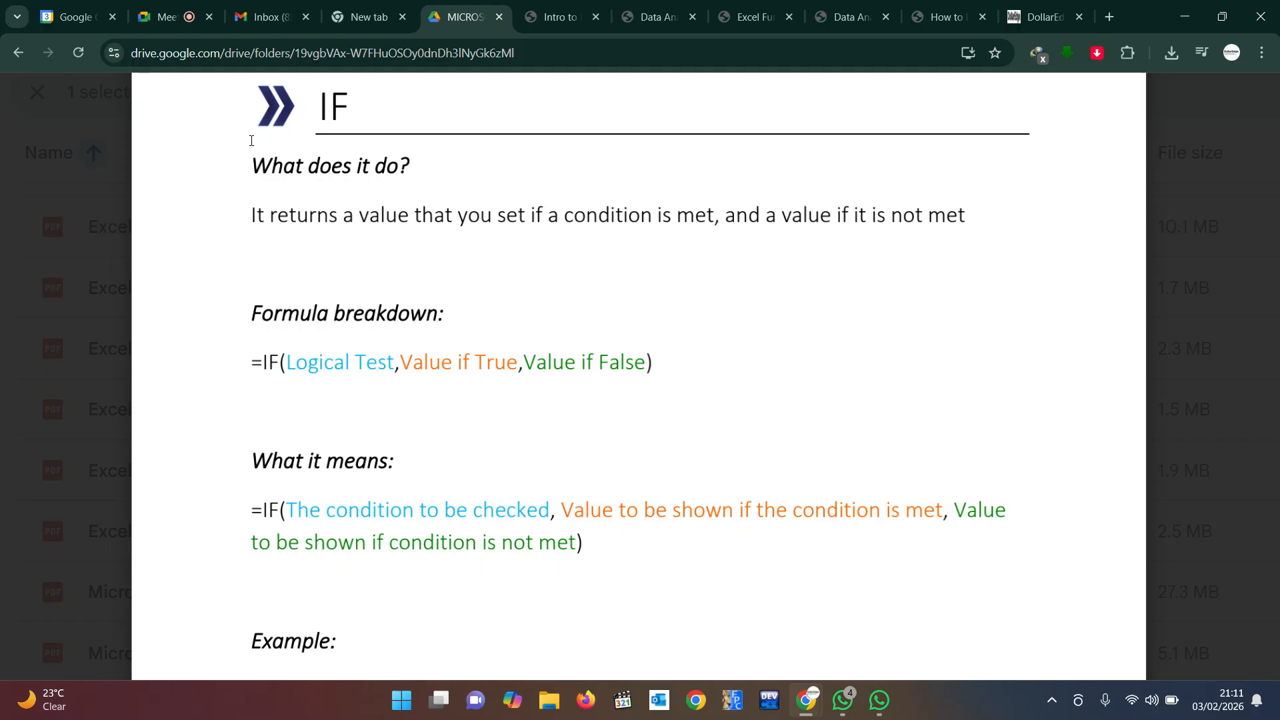
- Return to the Google Meet call, open the participant list and mute the unmuted participant near the end of the list for everyone
left_click(163, 17)
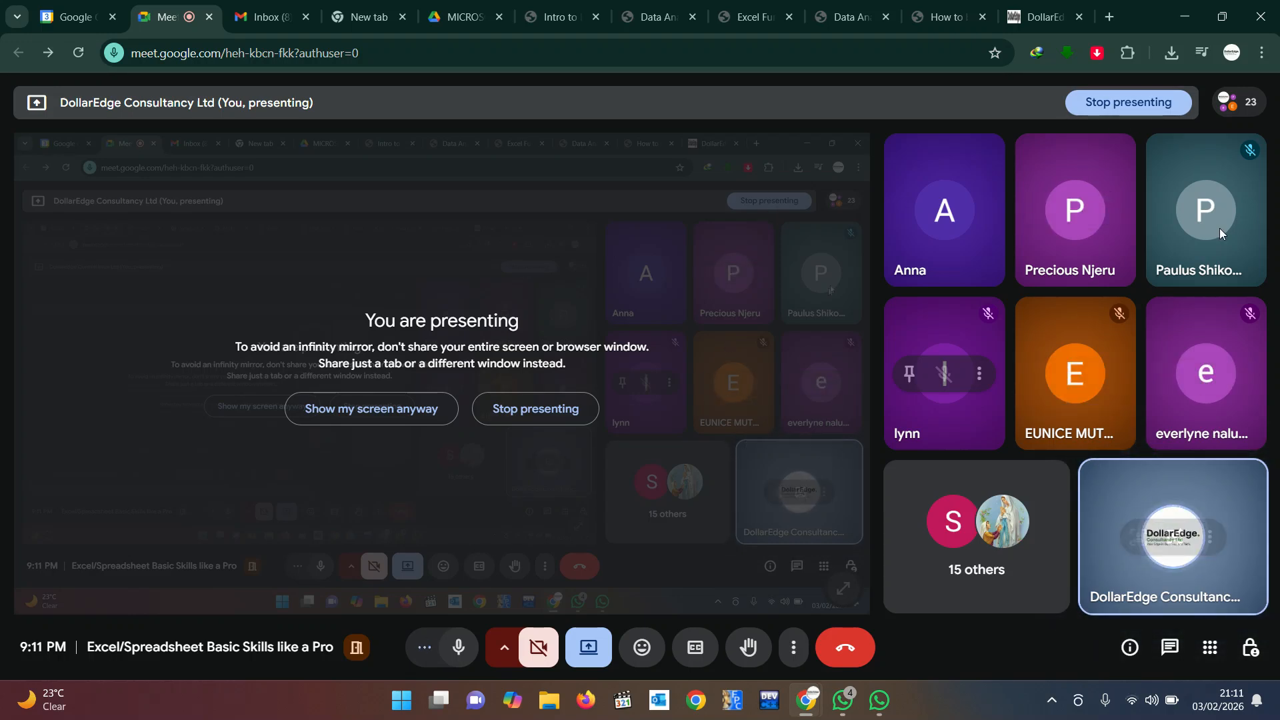
left_click(1237, 110)
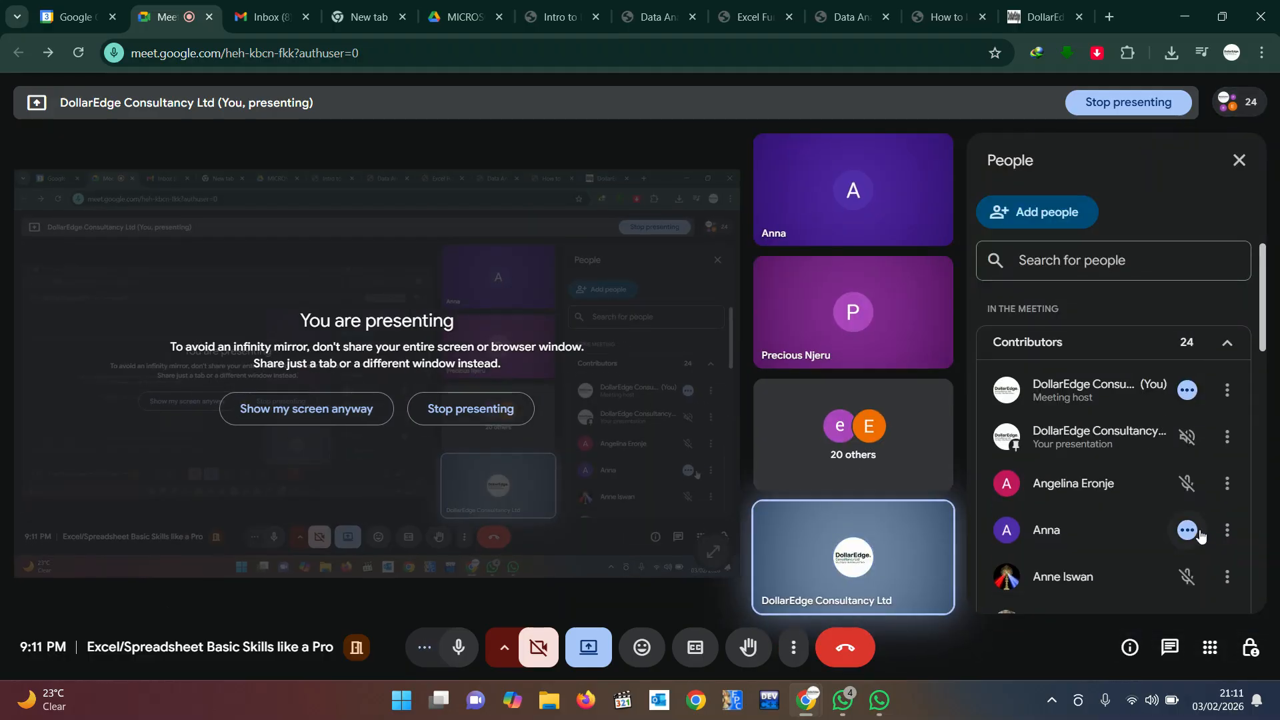
scroll(1204, 538, "down", 4)
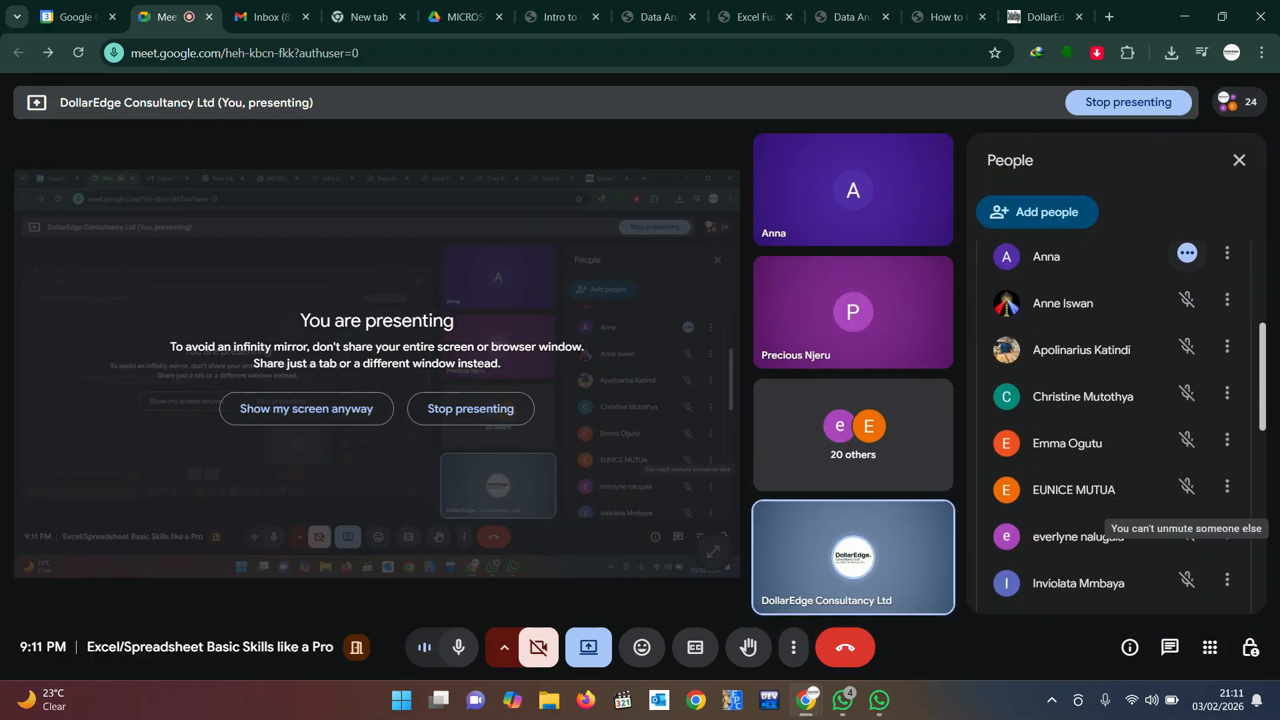
scroll(1187, 537, "down", 10)
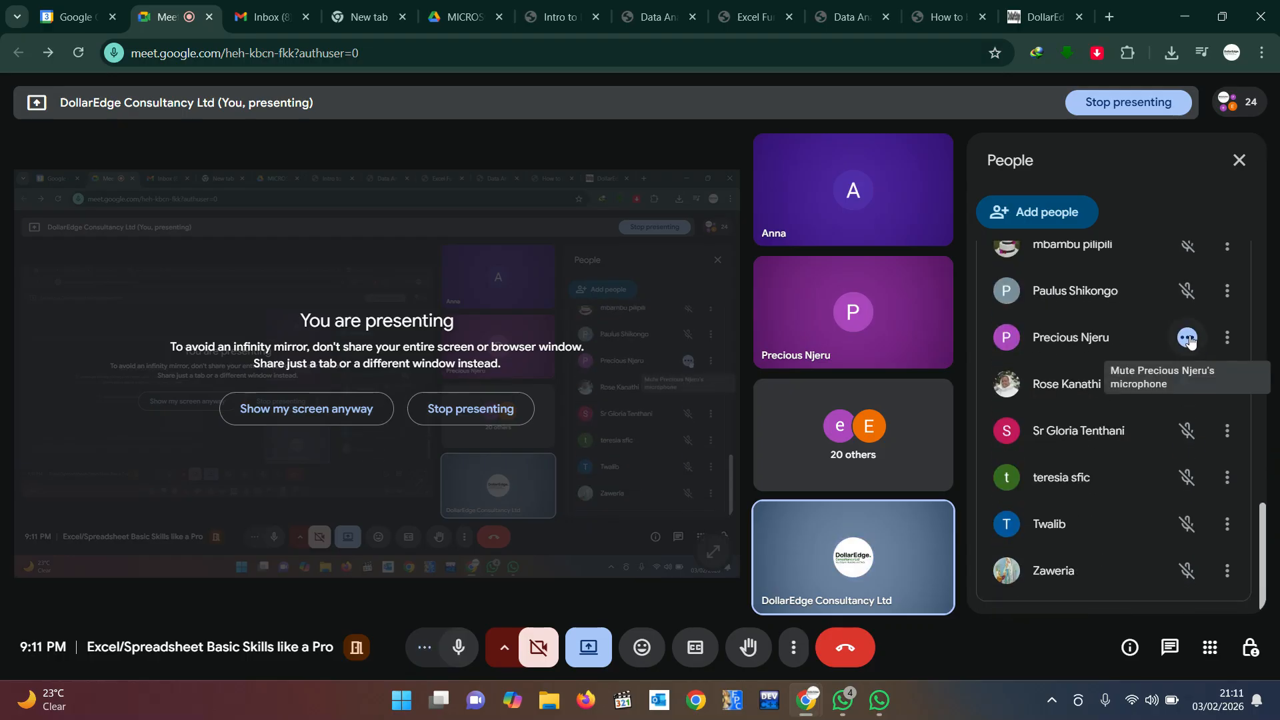
left_click(1229, 339)
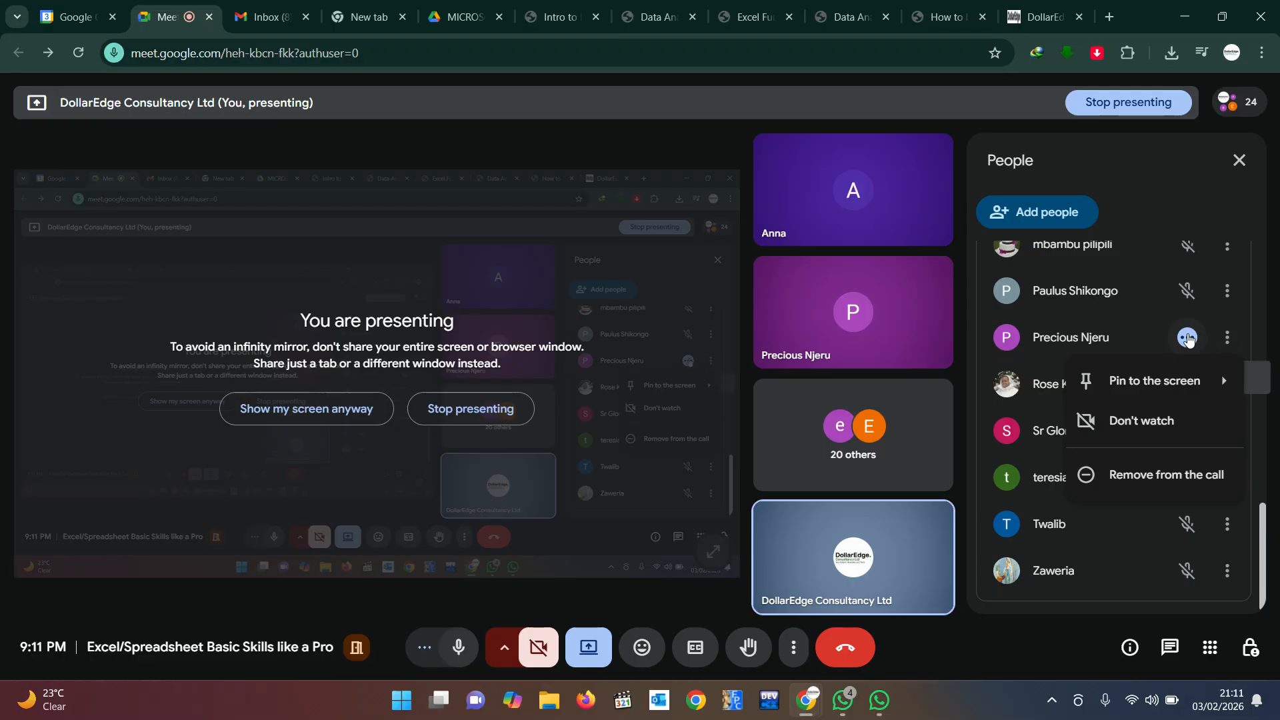
left_click(1187, 338)
left_click(1187, 338)
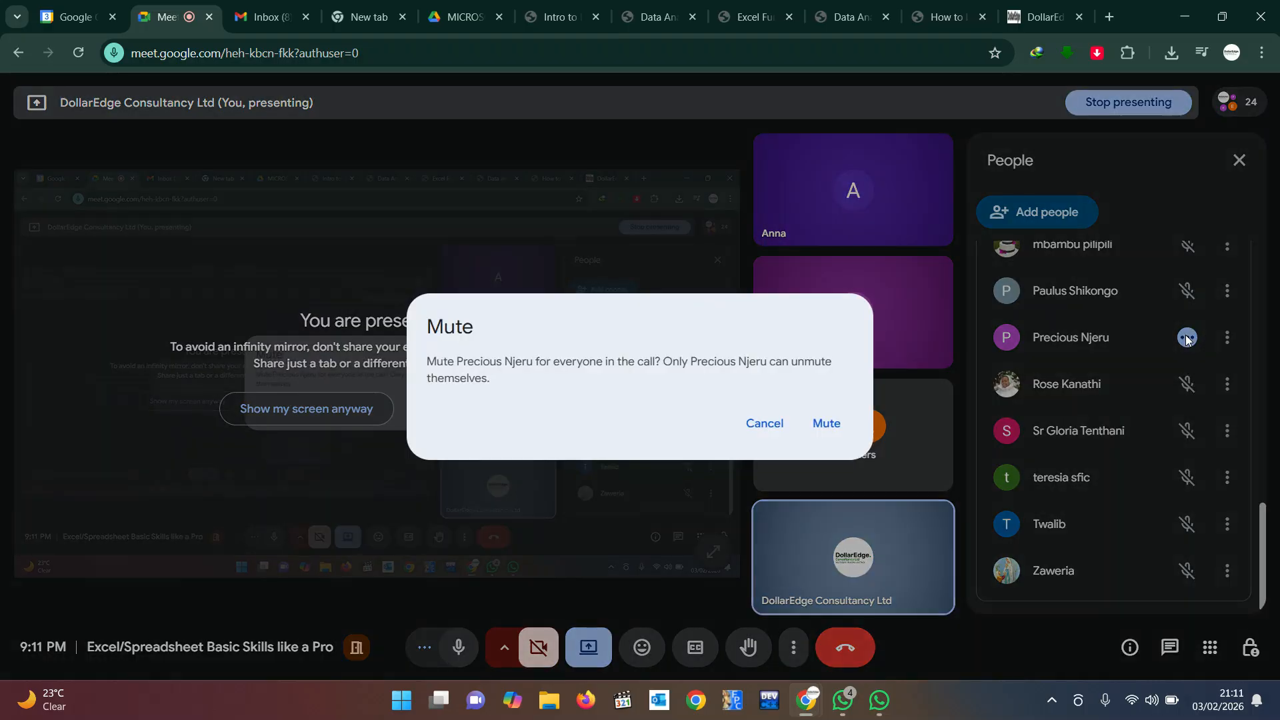
left_click(825, 423)
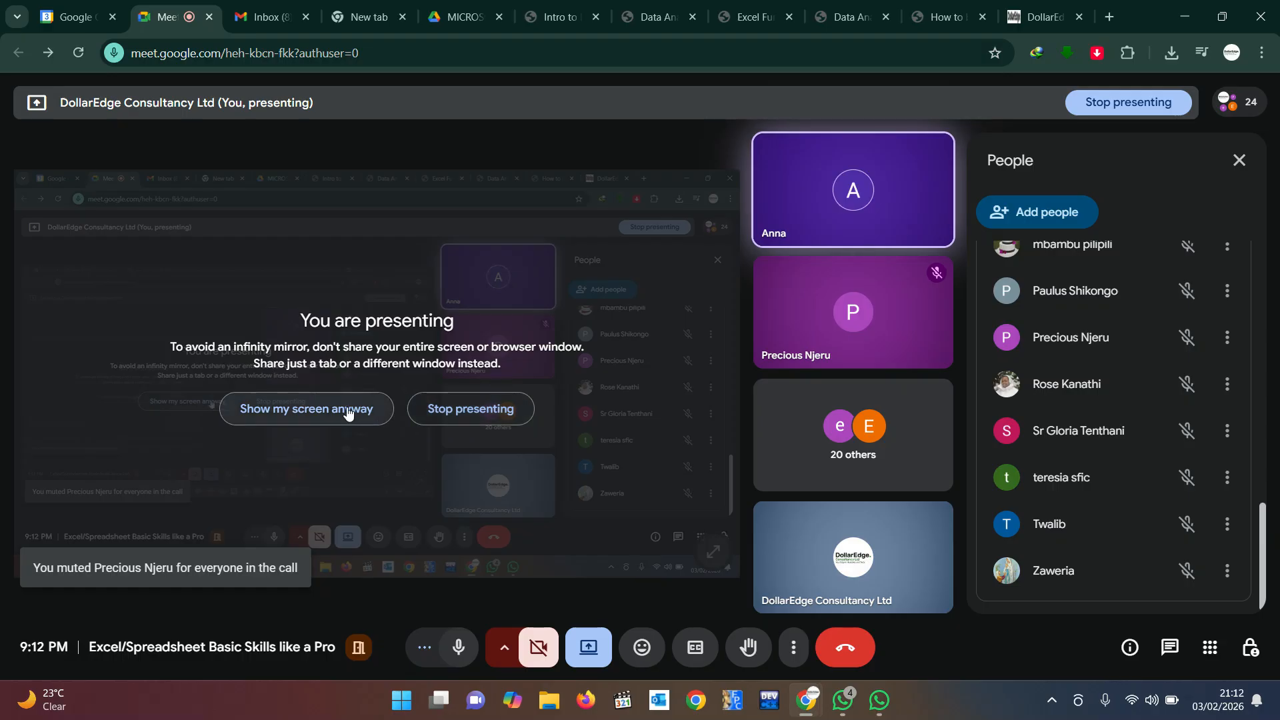
- Return to the beginning of the meeting's participant list and close the list
left_click_drag(1265, 531, 1252, 258)
right_click(1251, 259)
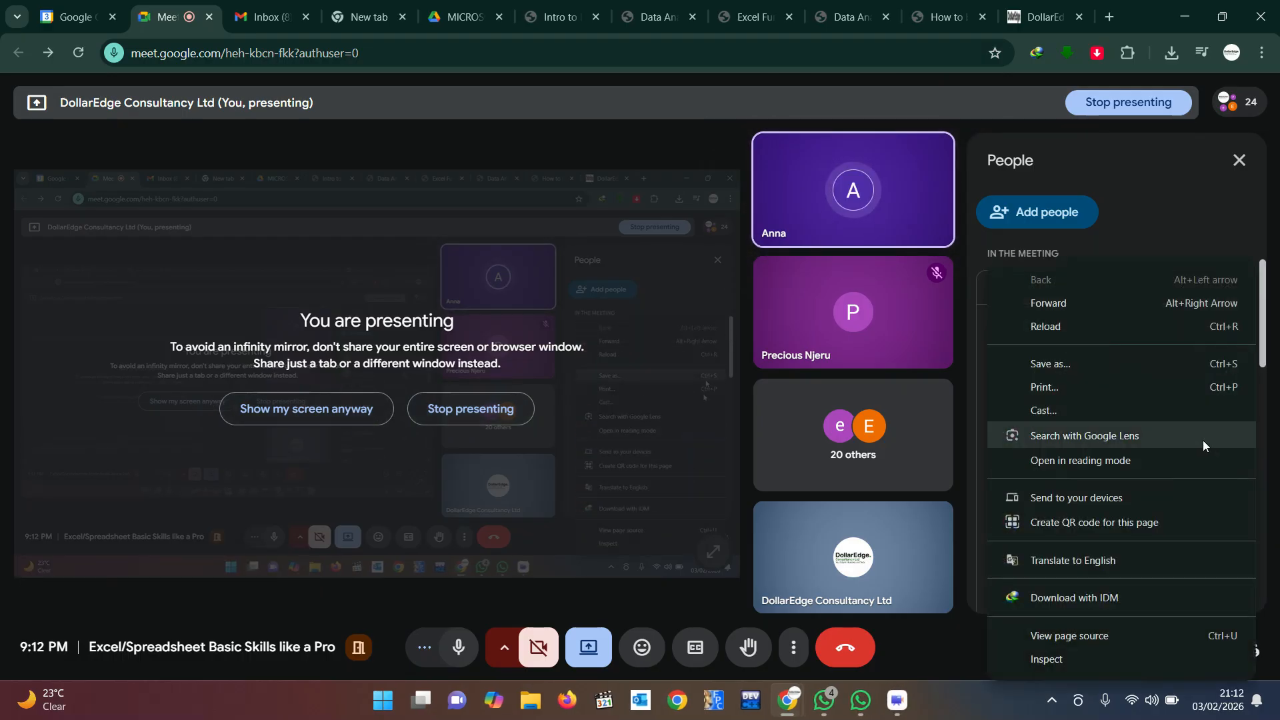
left_click(1240, 160)
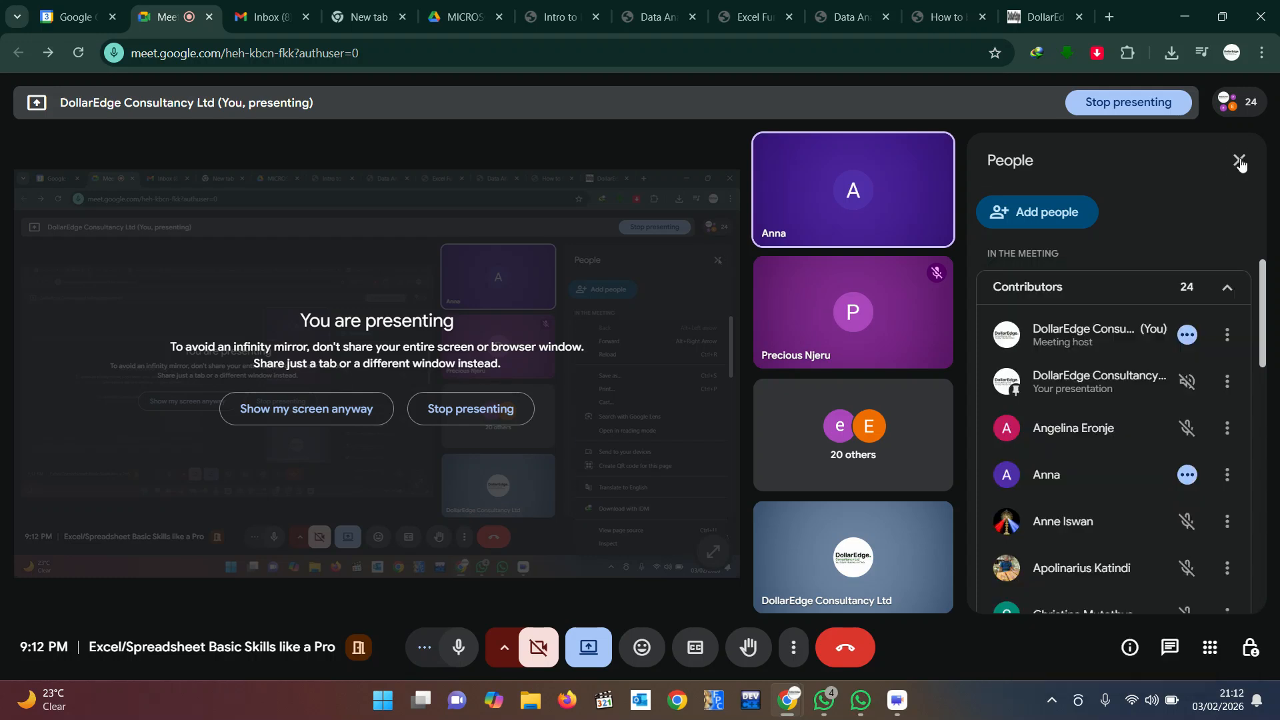
left_click(1240, 160)
- Reopen the full participant list and mute the remaining unmuted attendee near the start of the list
mouse_move(1236, 103)
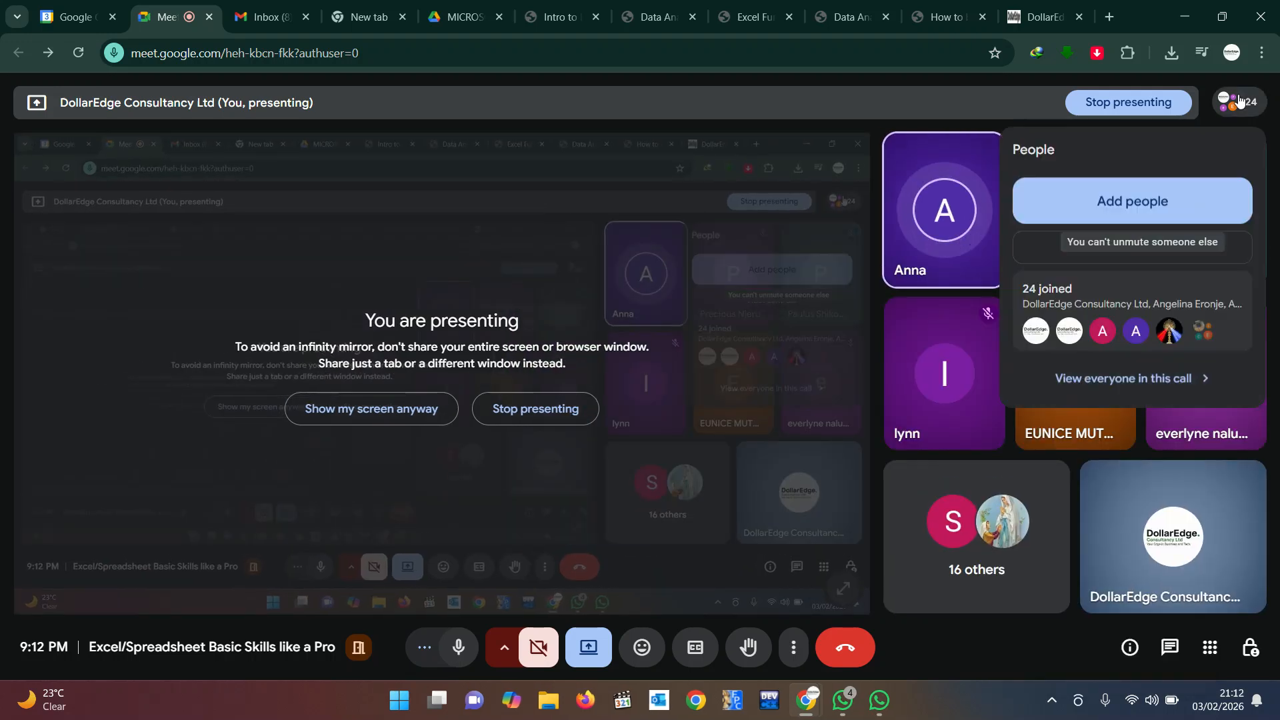
left_click(1134, 374)
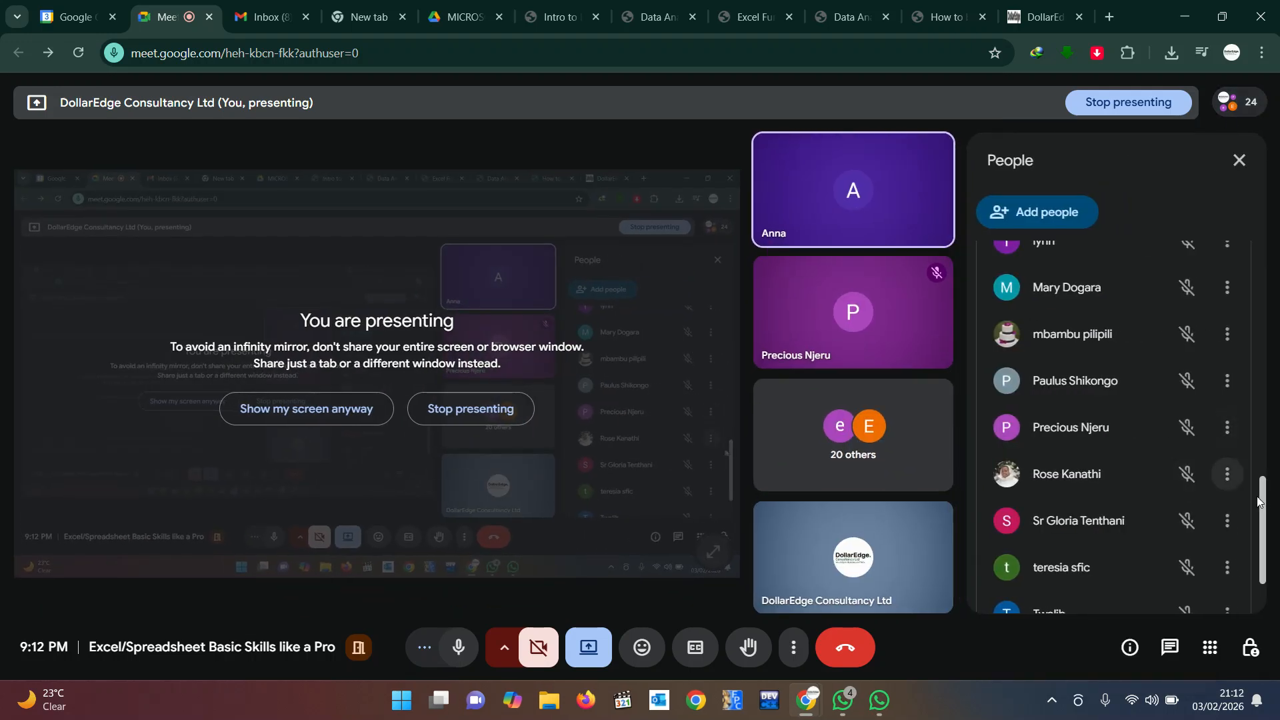
left_click_drag(1265, 508, 1265, 293)
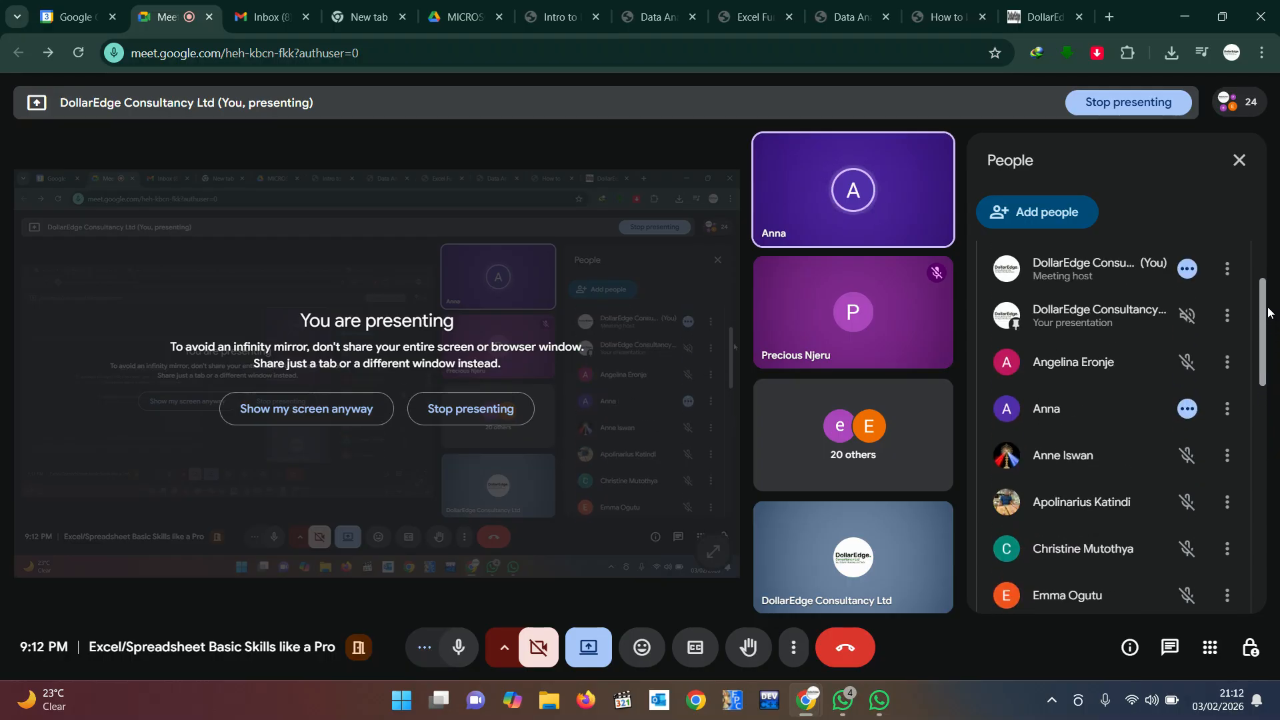
left_click(1190, 410)
left_click(800, 415)
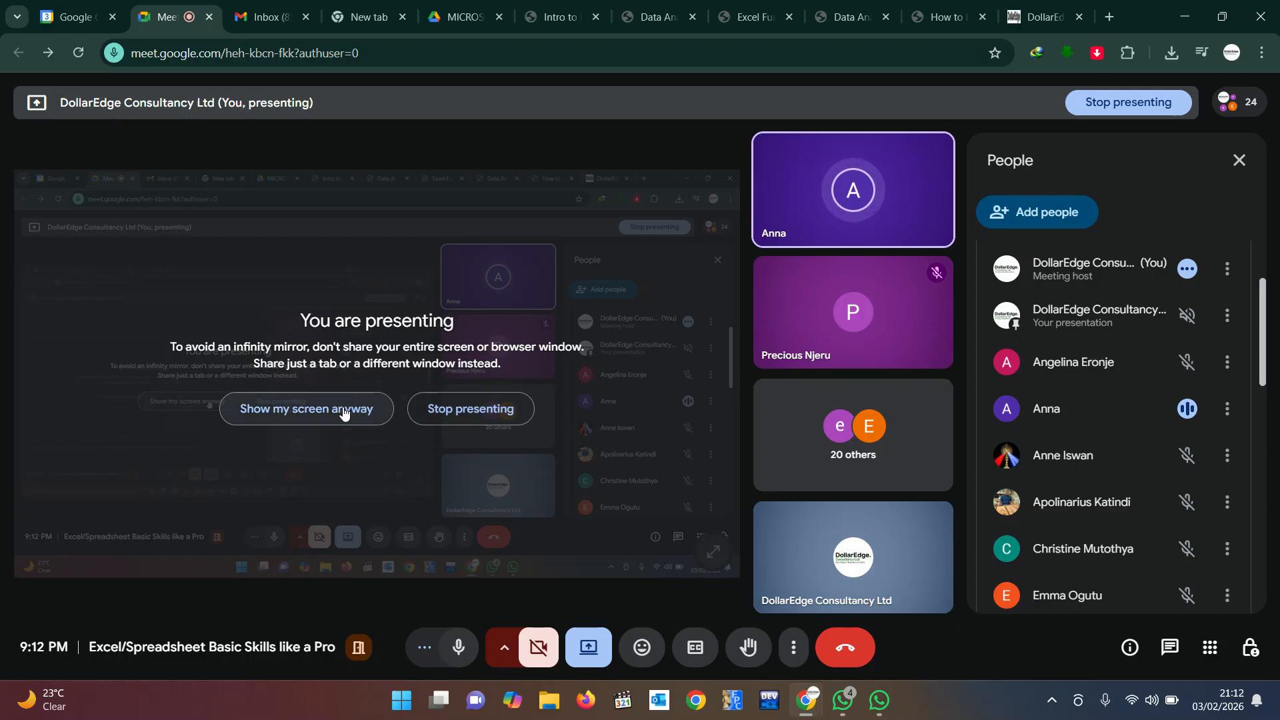
left_click(1187, 409)
- Show the presented screen within the meeting view and close the participant list
mouse_move(772, 314)
left_click(343, 411)
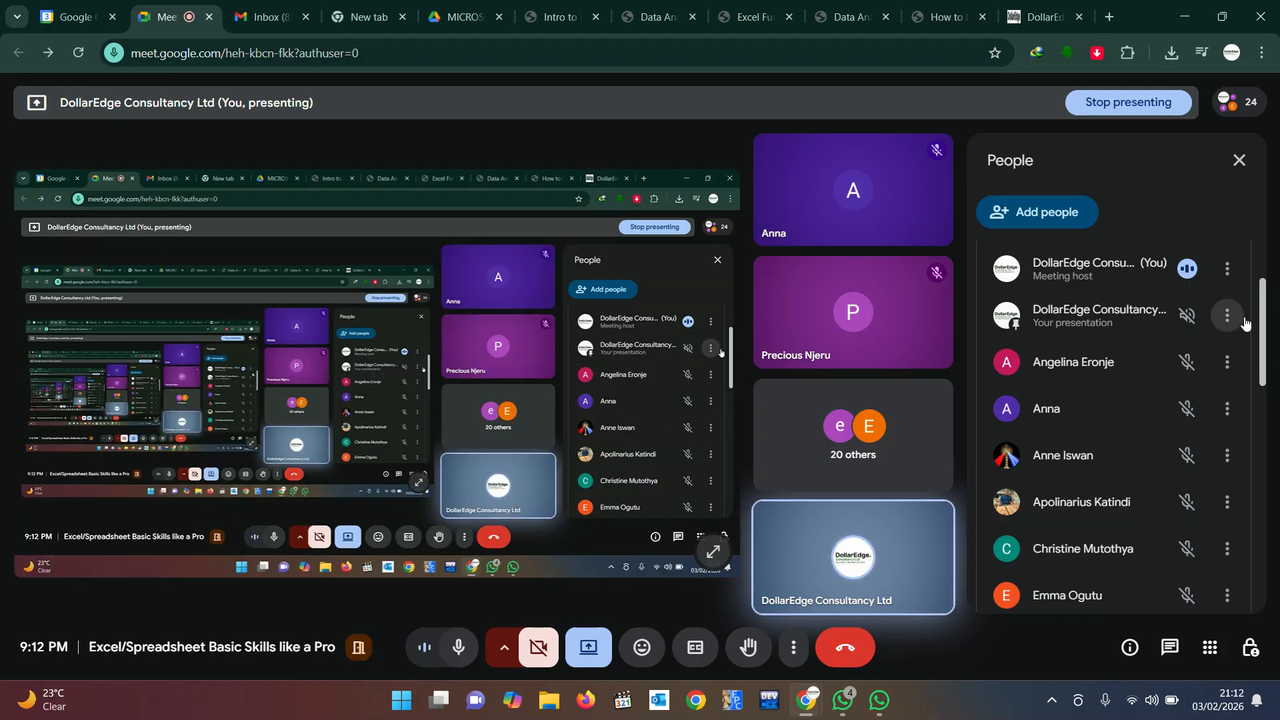
left_click(1239, 161)
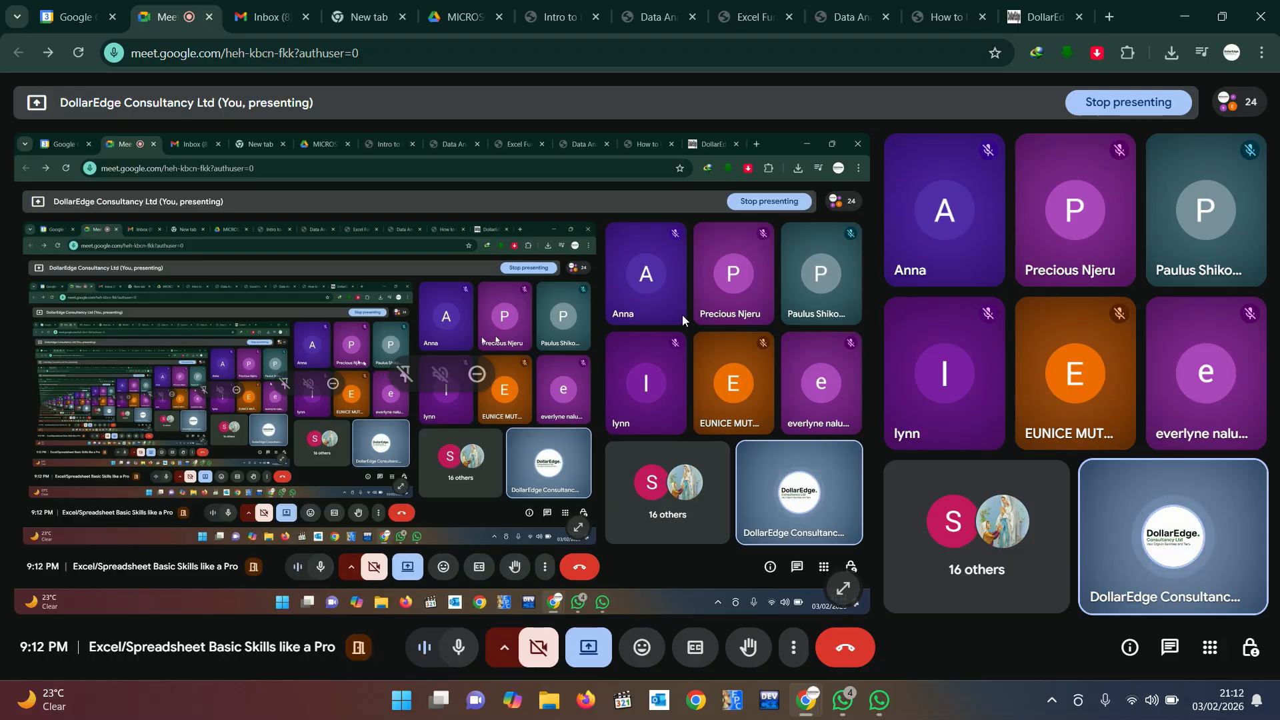
- Return to the IF page of the Google Drive formula guide and highlight the formula breakdown's arguments and the whole "What it means" formula
left_click(443, 26)
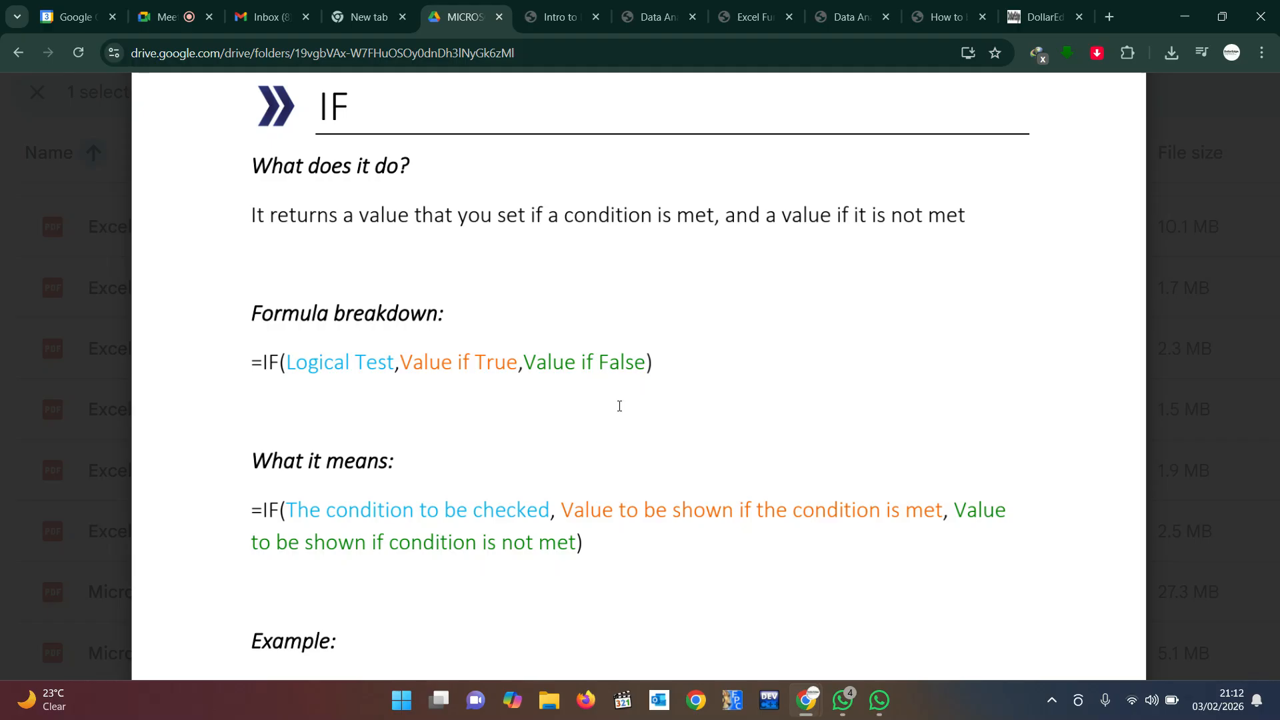
double_click(269, 353)
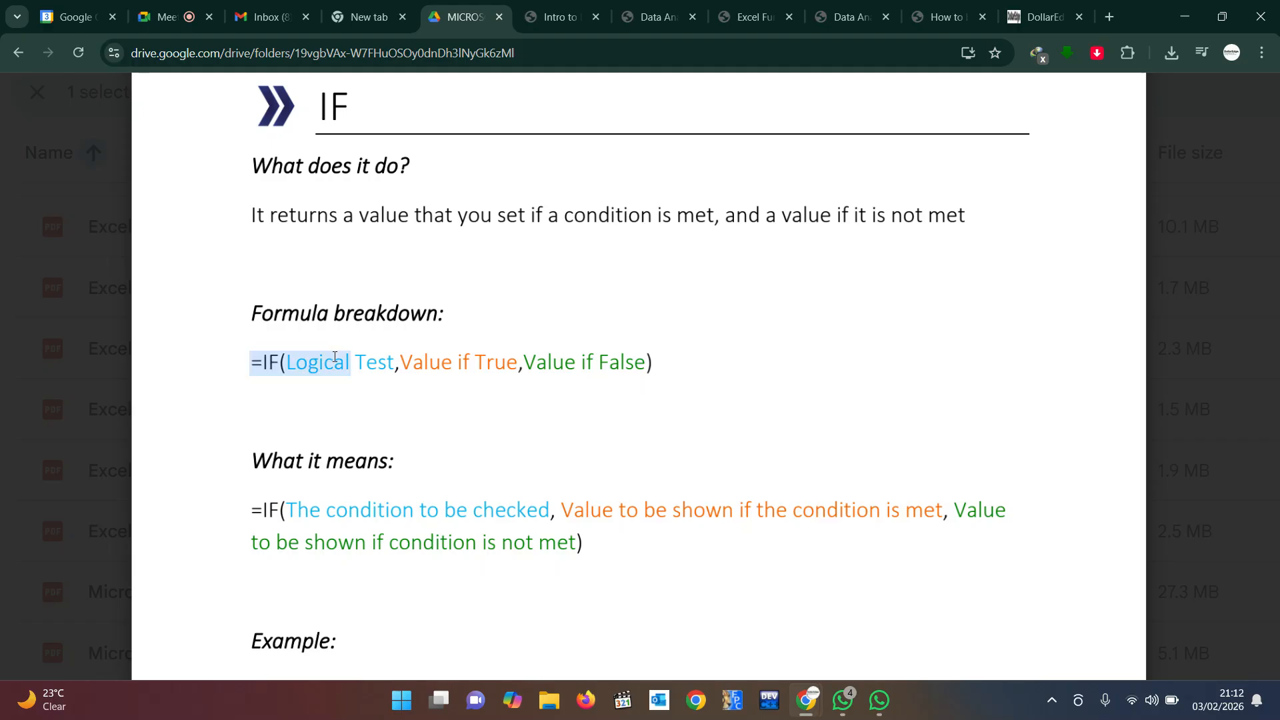
left_click(403, 380)
double_click(395, 366)
left_click_drag(395, 366, 299, 357)
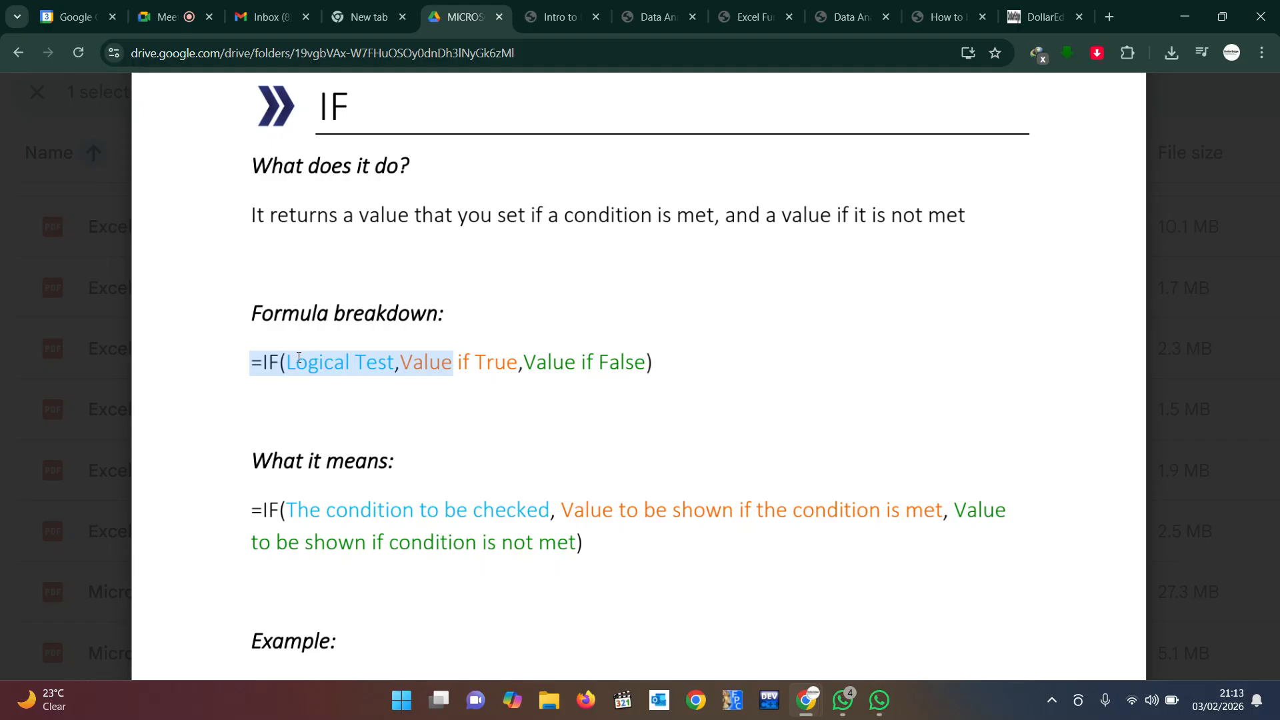
double_click(409, 364)
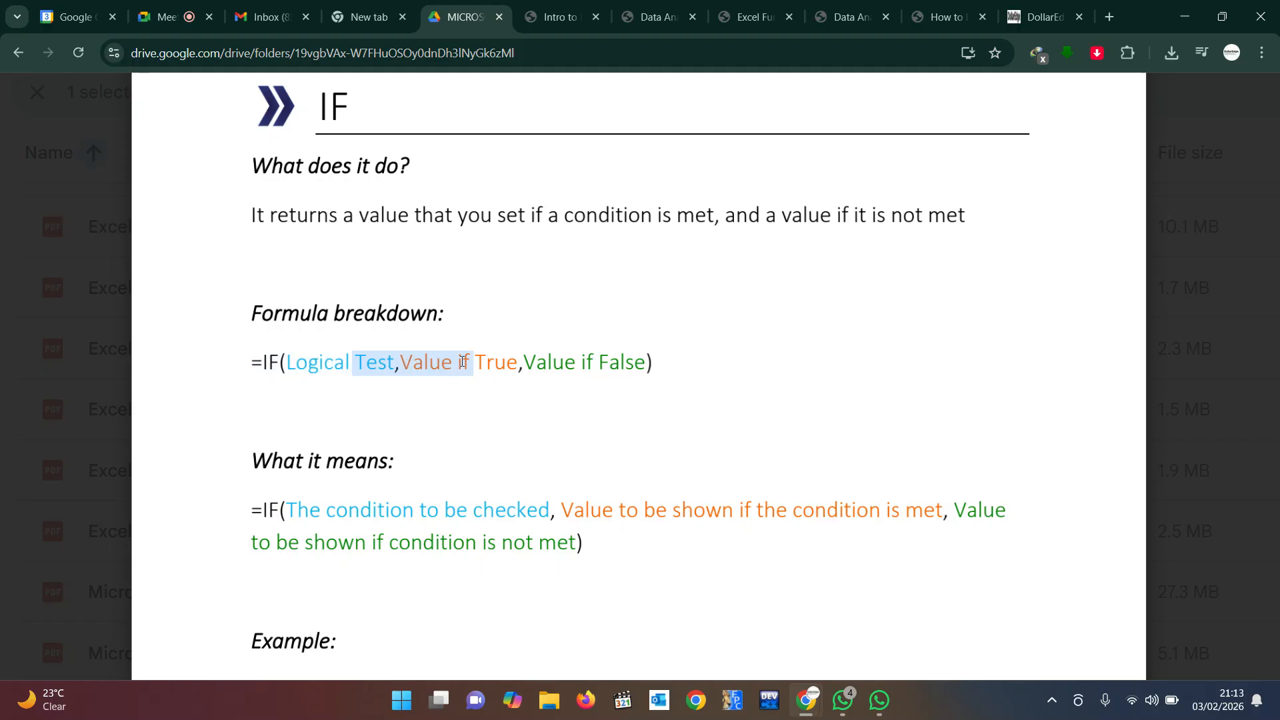
left_click_drag(409, 364, 501, 364)
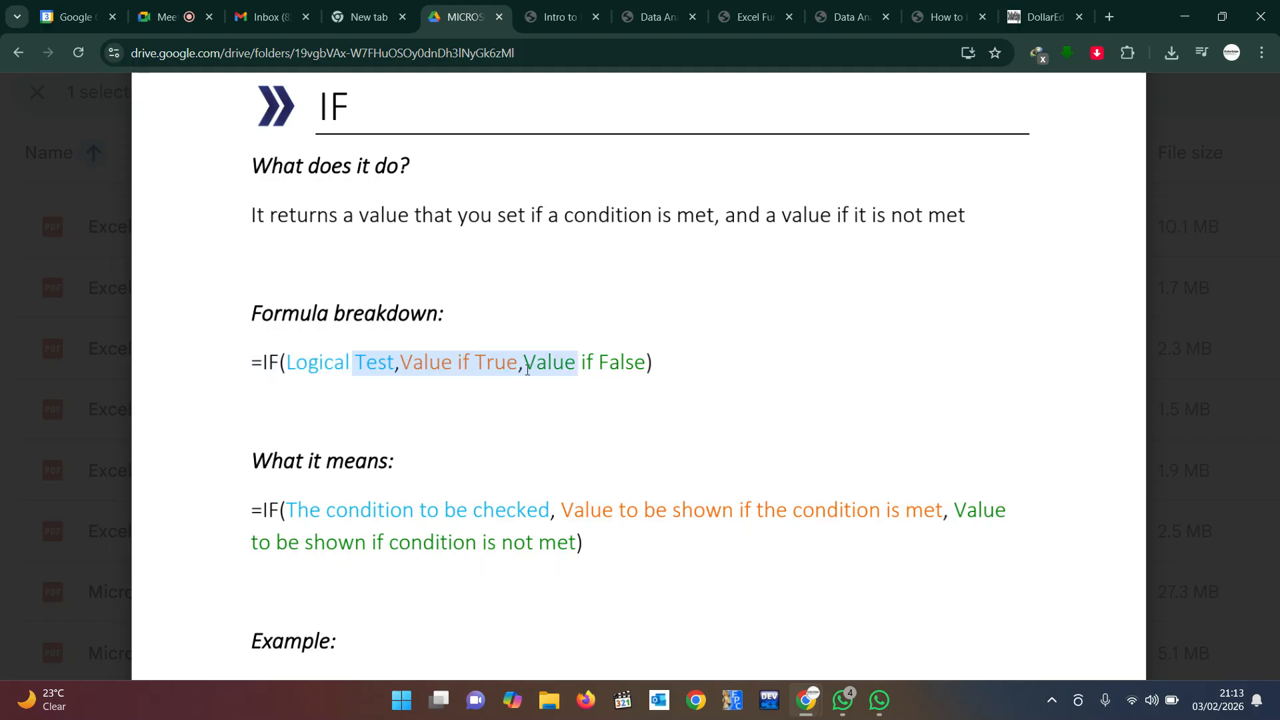
double_click(511, 365)
left_click_drag(511, 364, 623, 375)
left_click(651, 410)
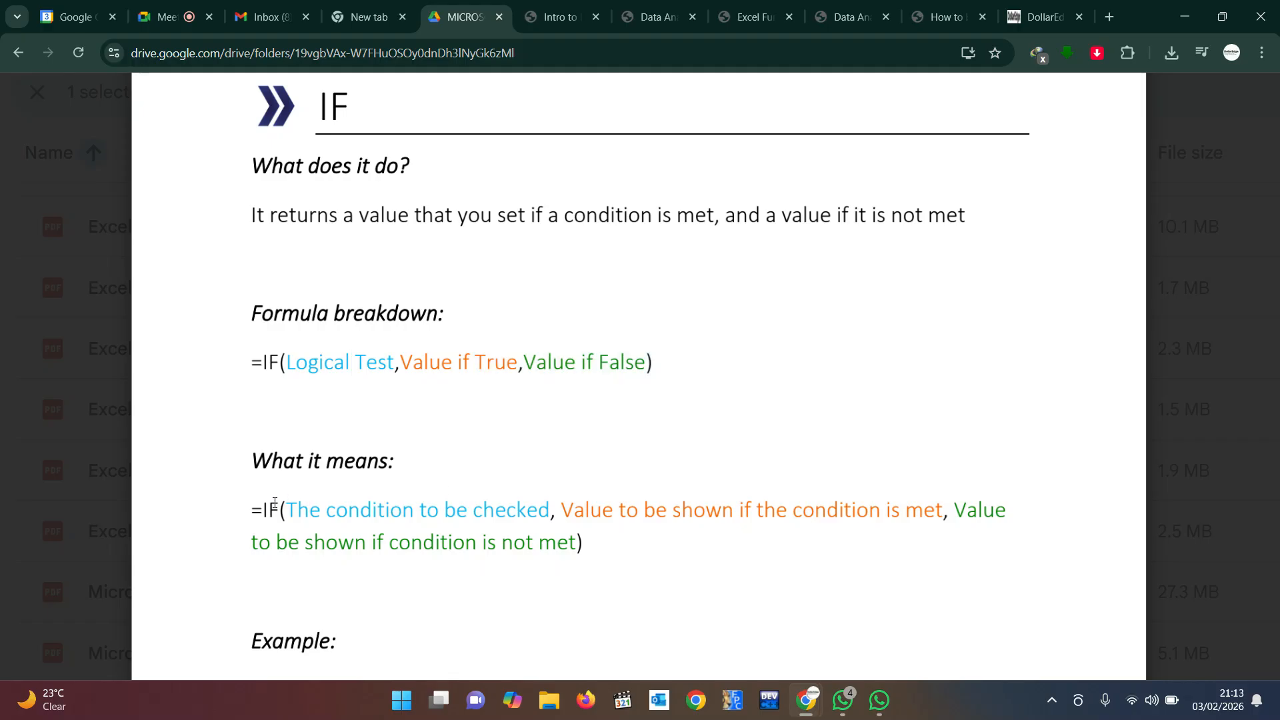
left_click_drag(253, 510, 616, 559)
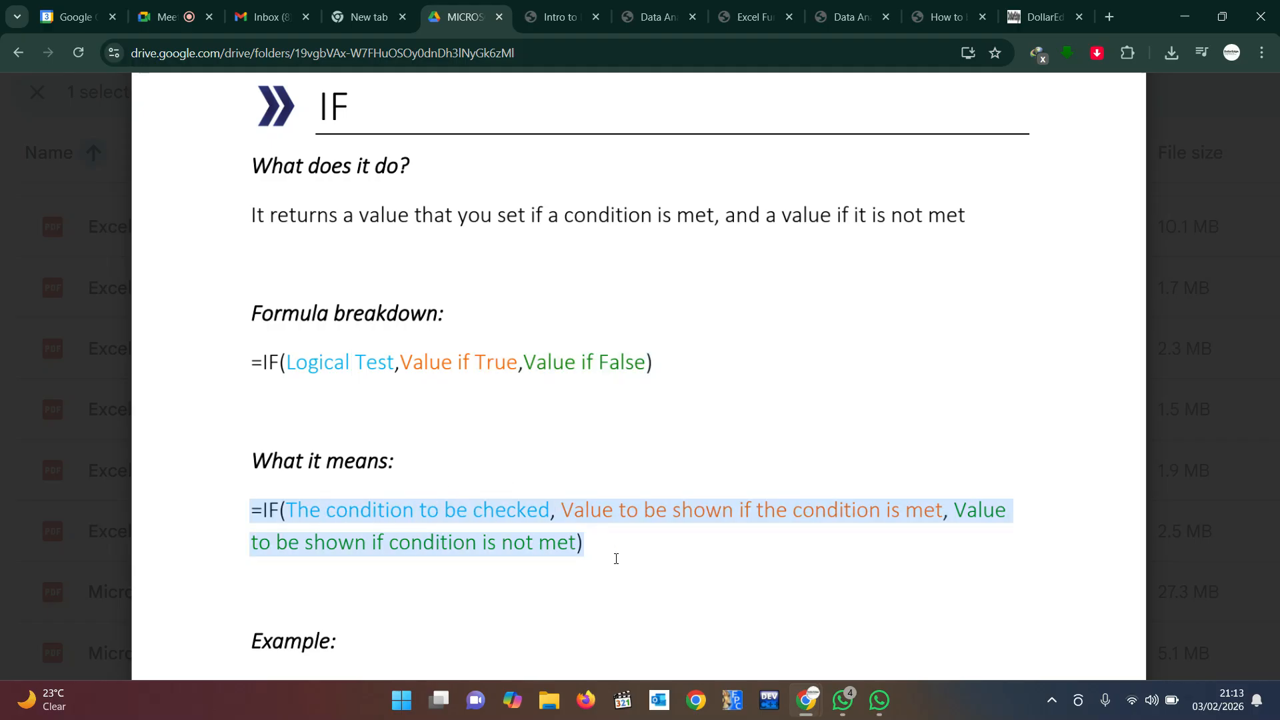
left_click(555, 561)
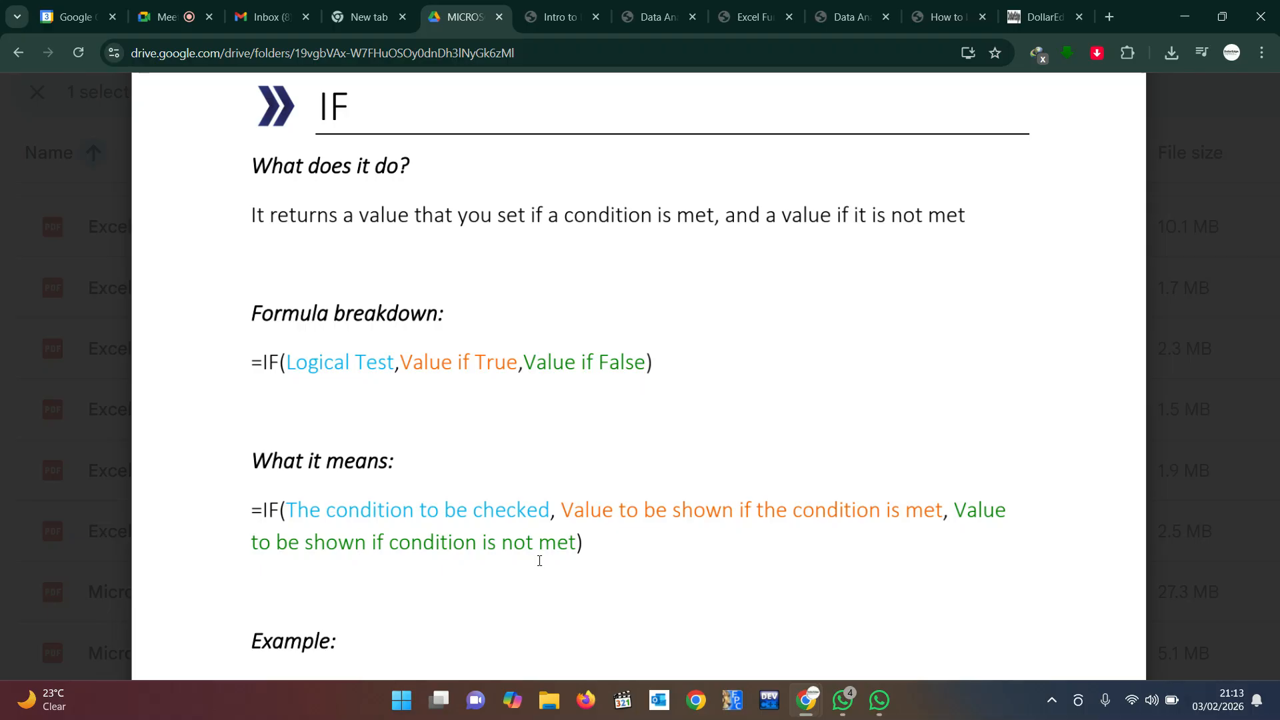
- Go through the IF function's sales bonus walkthrough, from entering the function in Step 1 through the Step 2 arguments and filling the formula down
scroll(540, 561, "down", 9)
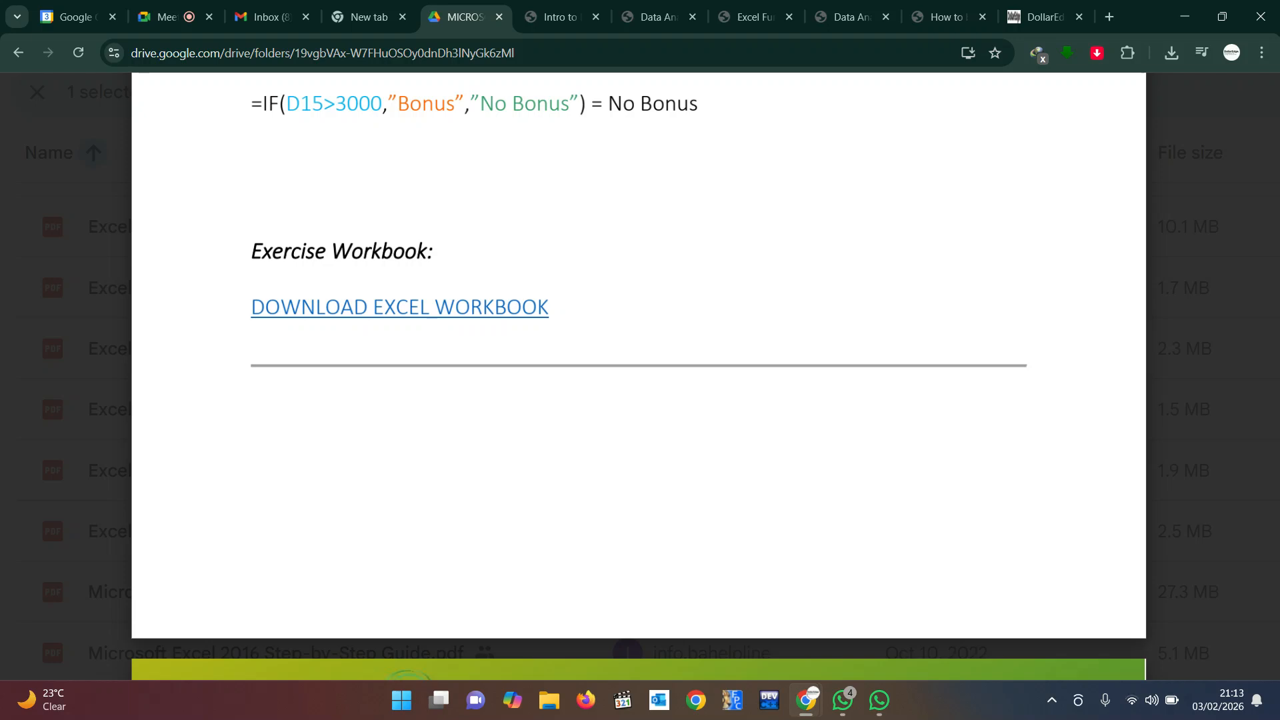
scroll(639, 377, "down", 11)
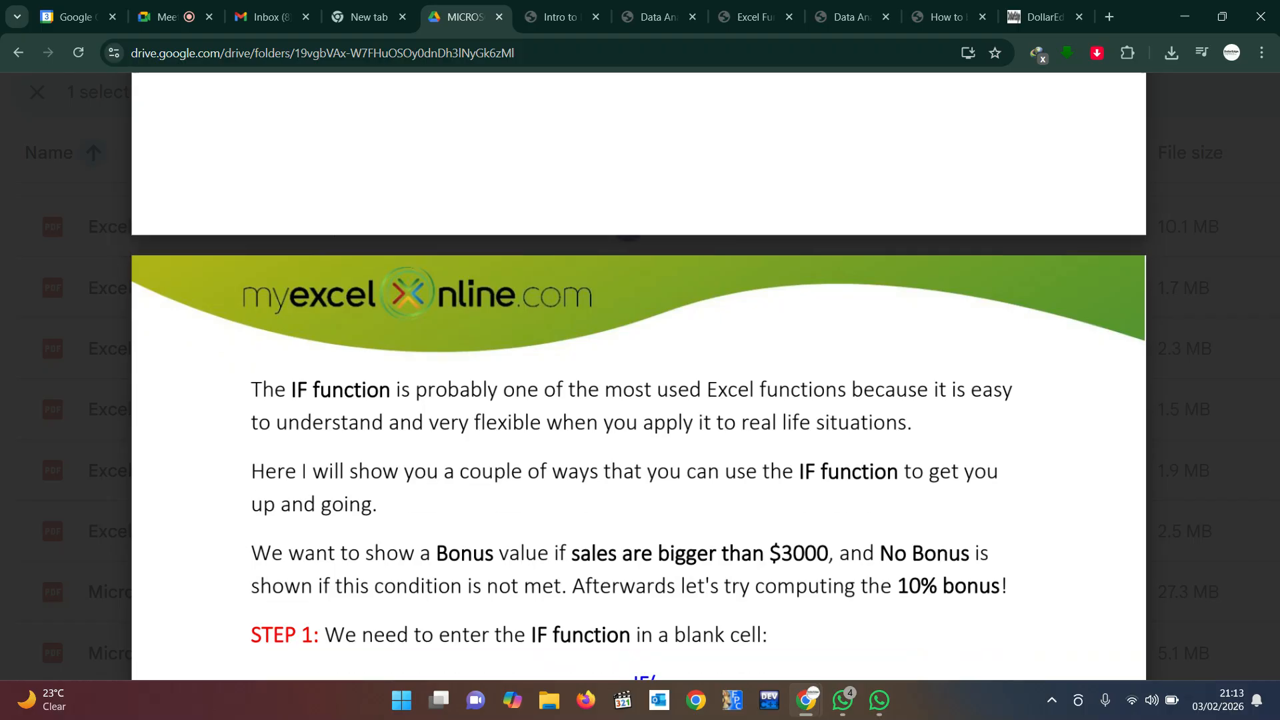
scroll(639, 376, "down", 6)
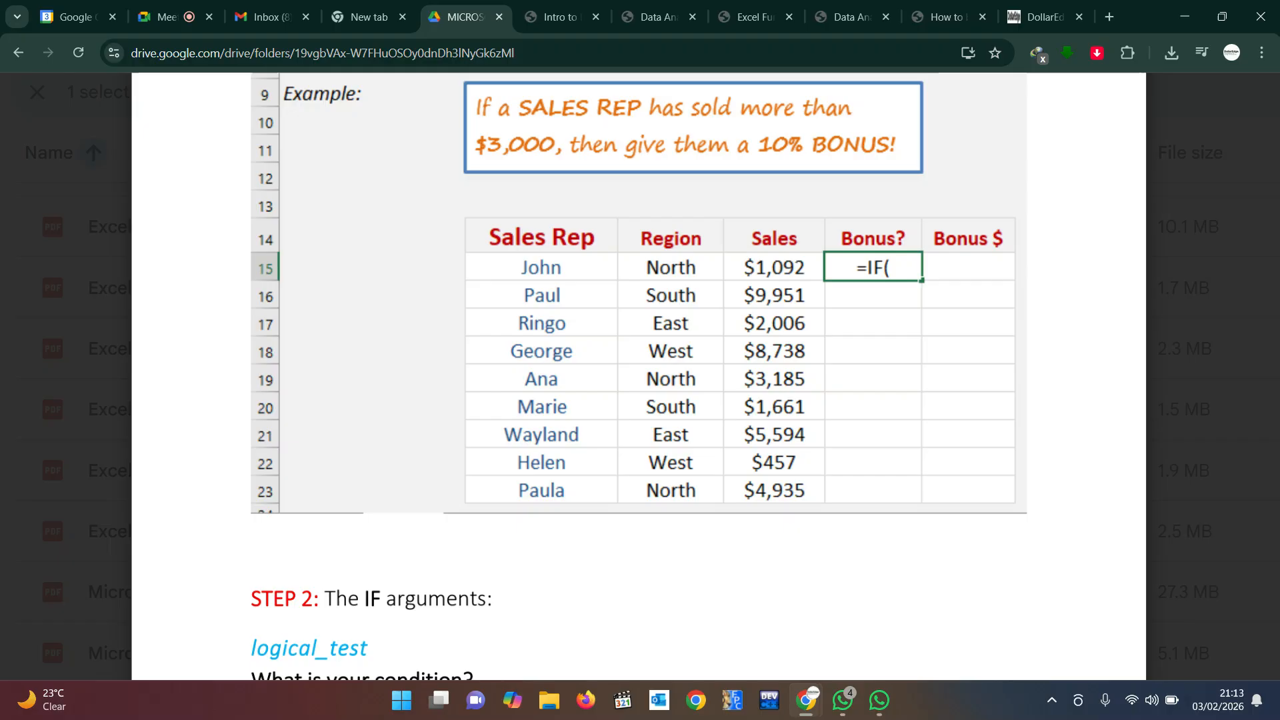
scroll(639, 376, "down", 7)
scroll(639, 376, "down", 5)
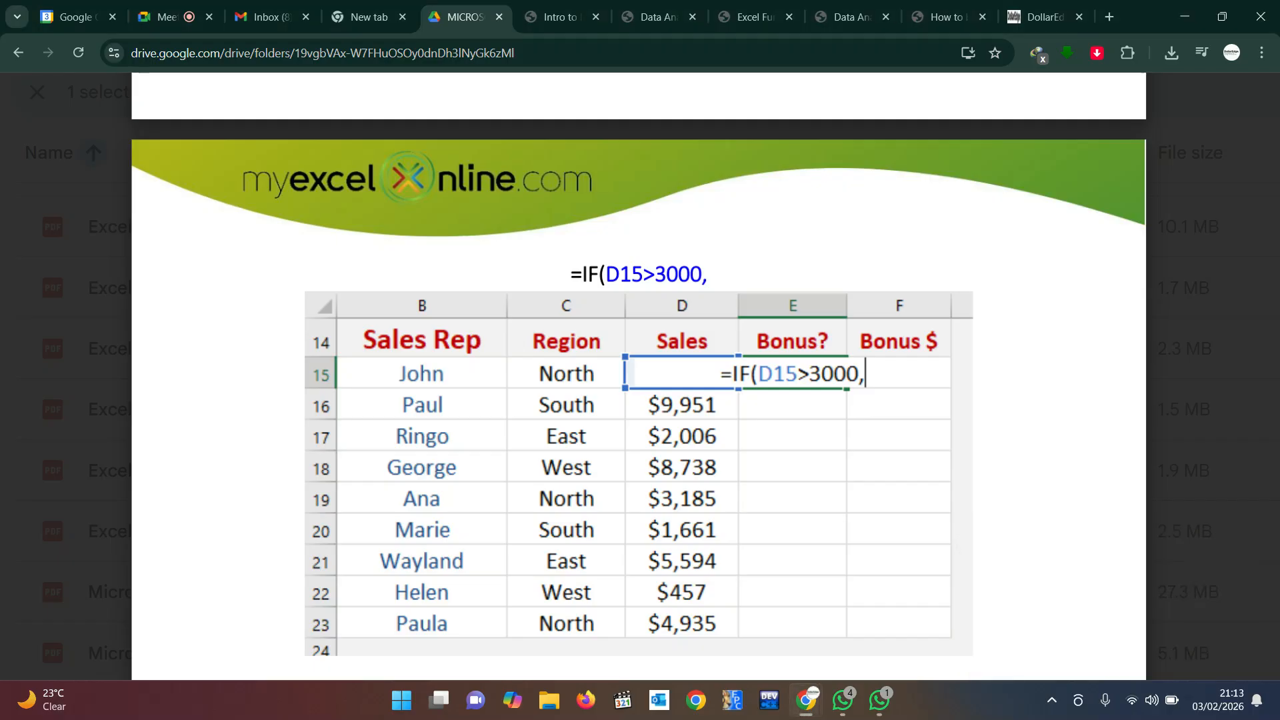
scroll(567, 505, "down", 10)
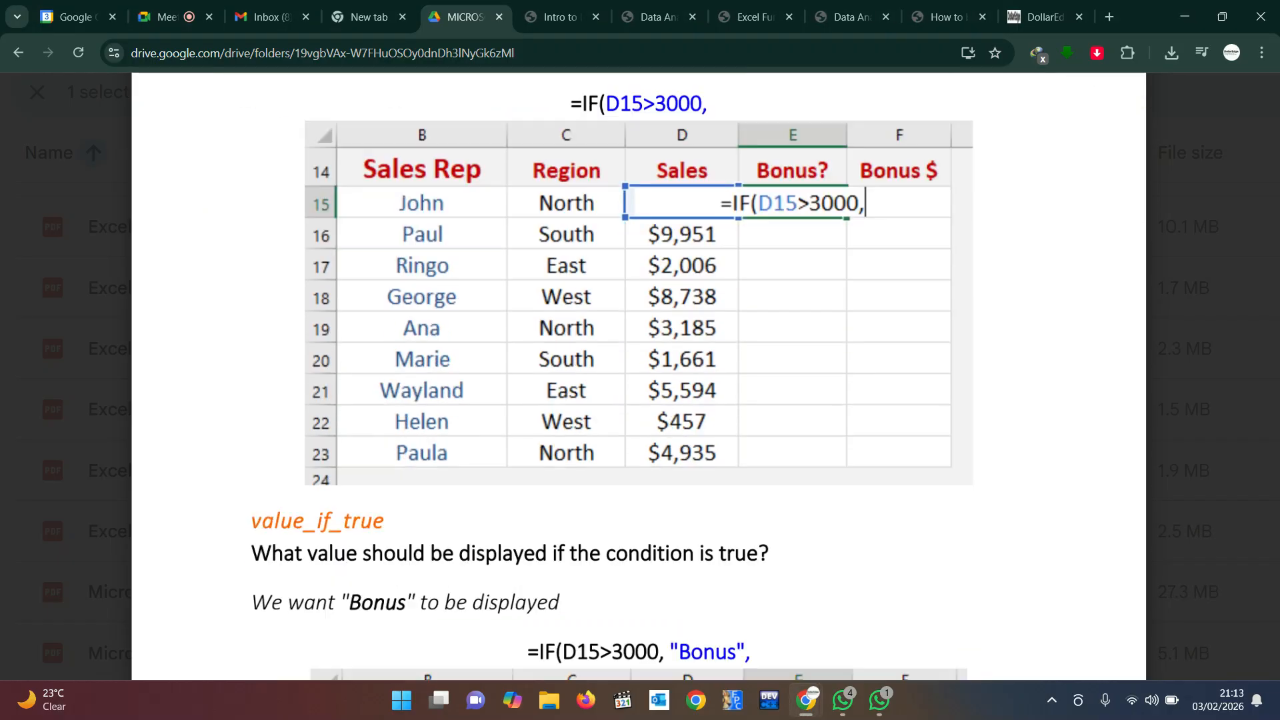
scroll(639, 373, "down", 1)
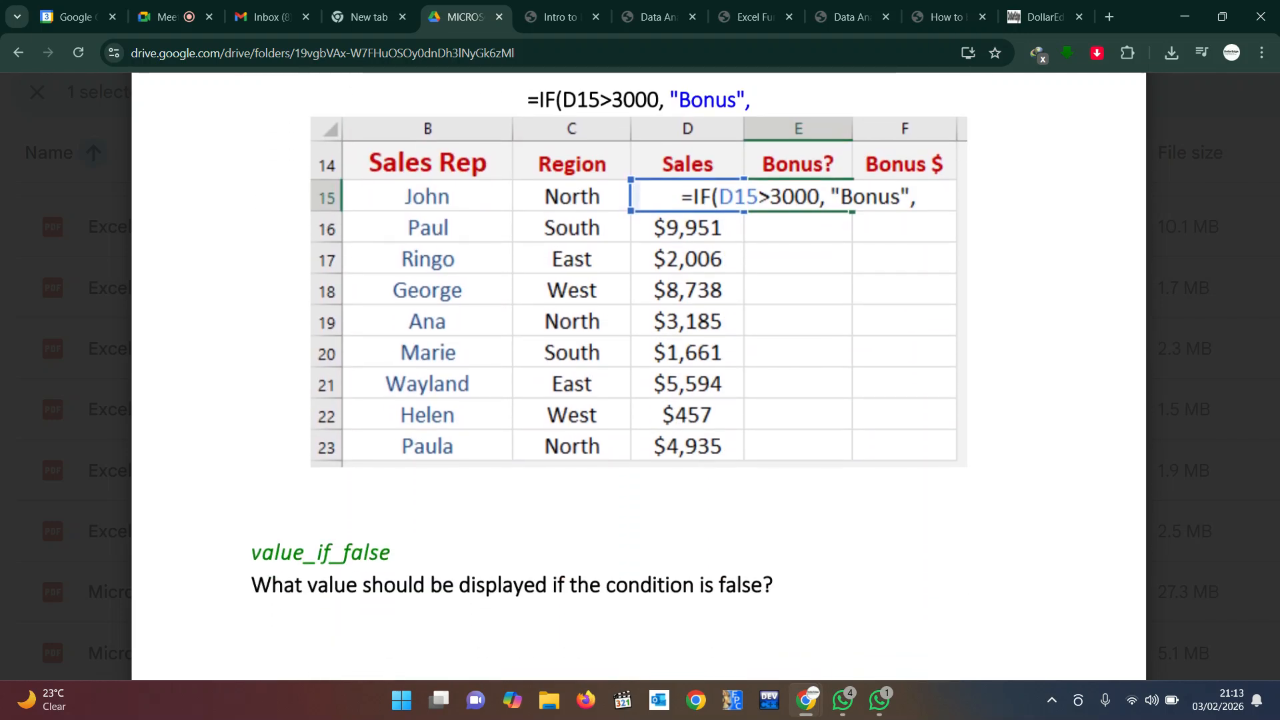
scroll(639, 376, "down", 9)
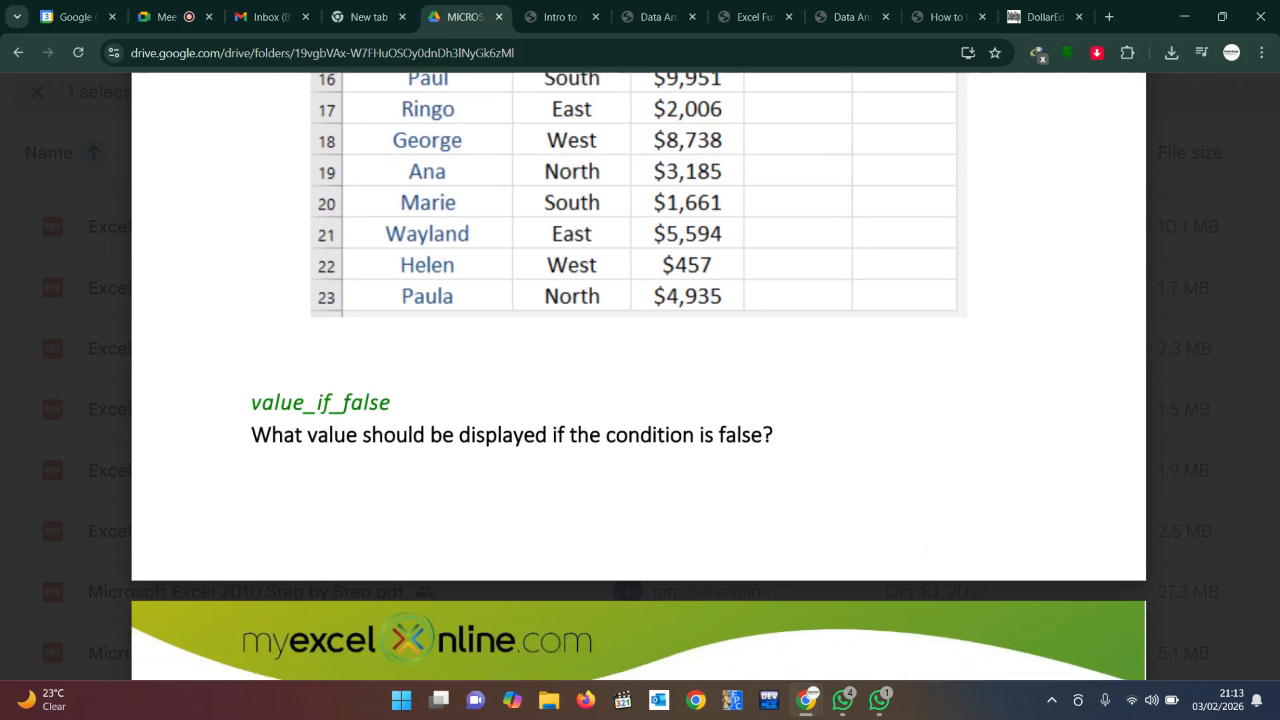
scroll(639, 376, "down", 2)
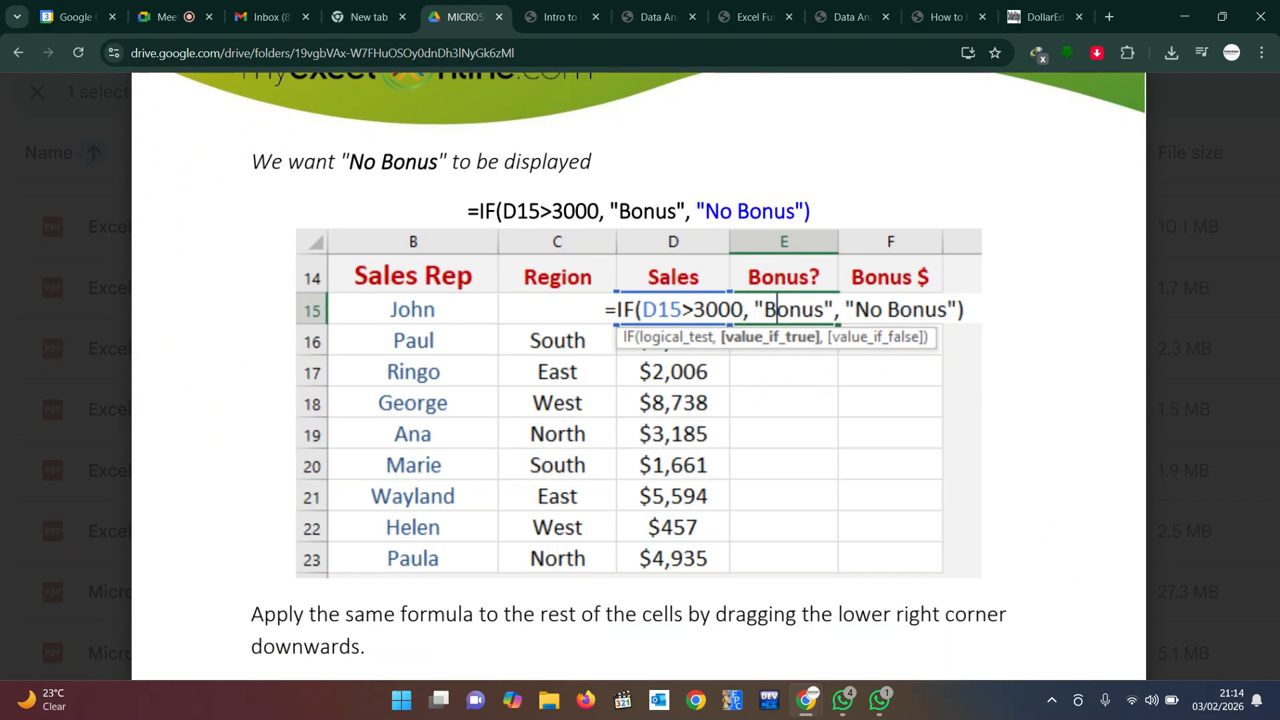
scroll(638, 374, "down", 12)
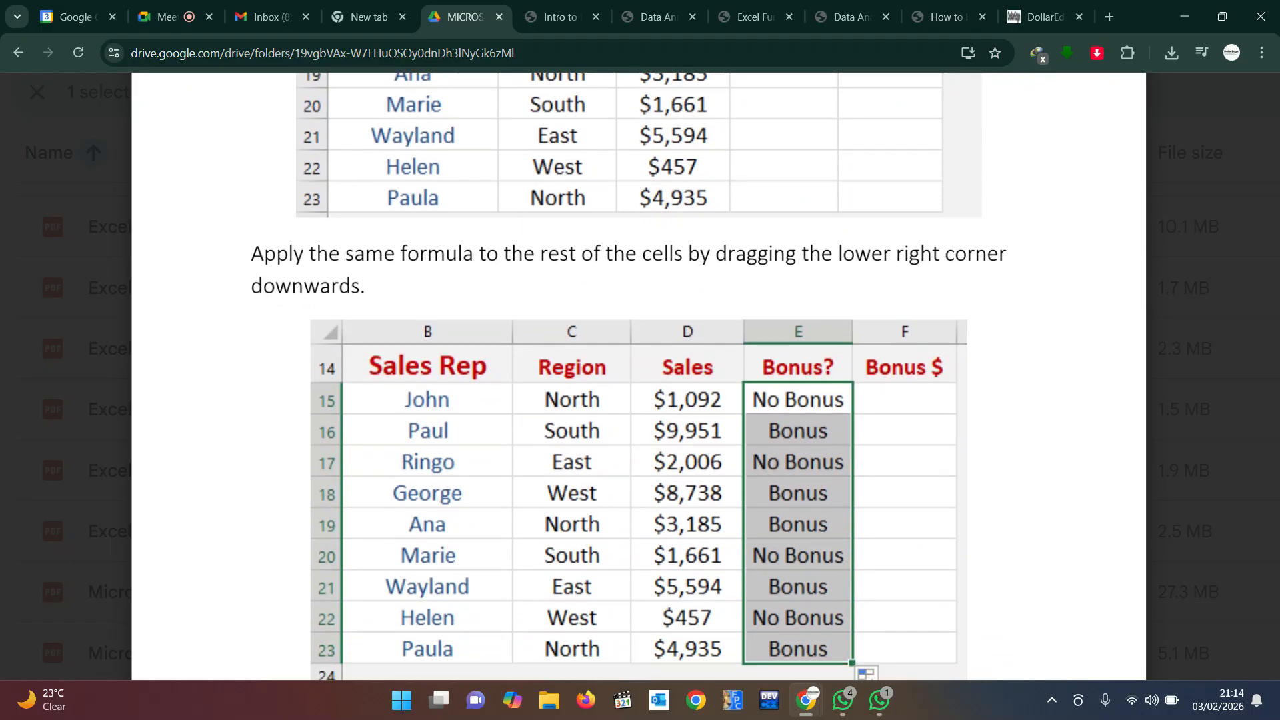
- Go through Step 3 of the IF walkthrough, covering the 10% bonus arguments and the filled-down Bonus $ column
scroll(639, 373, "down", 12)
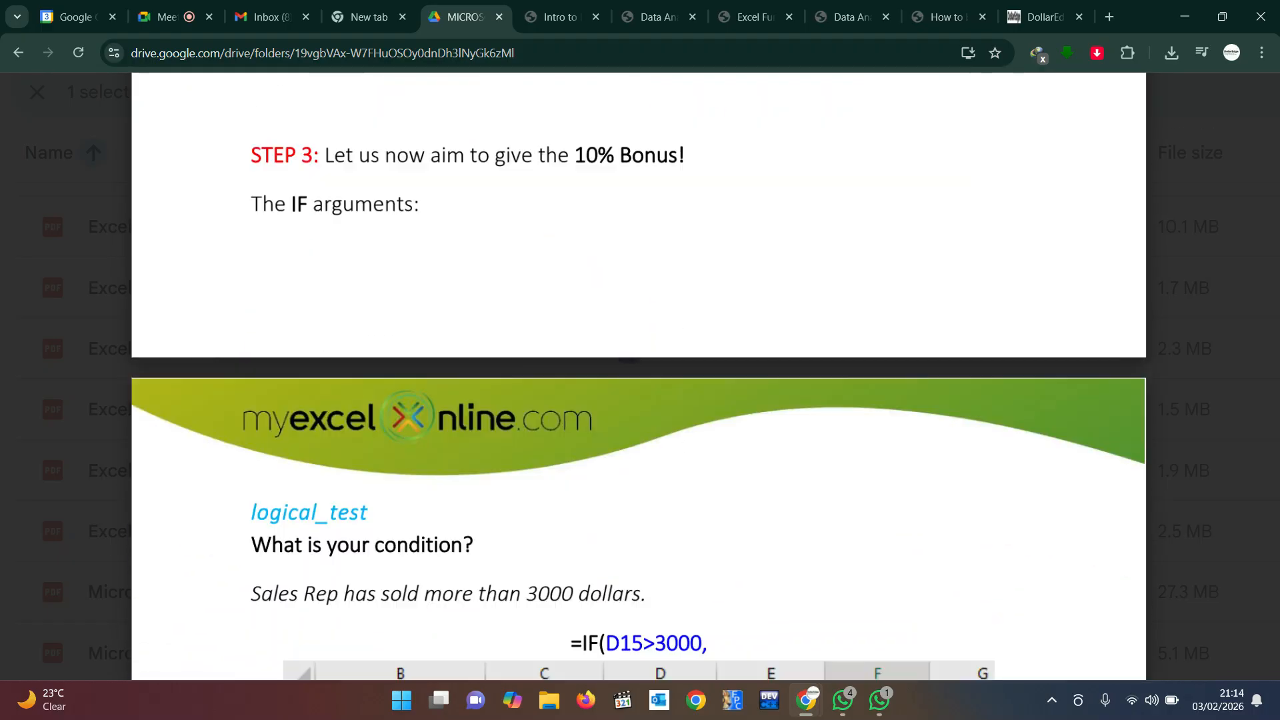
scroll(639, 373, "down", 10)
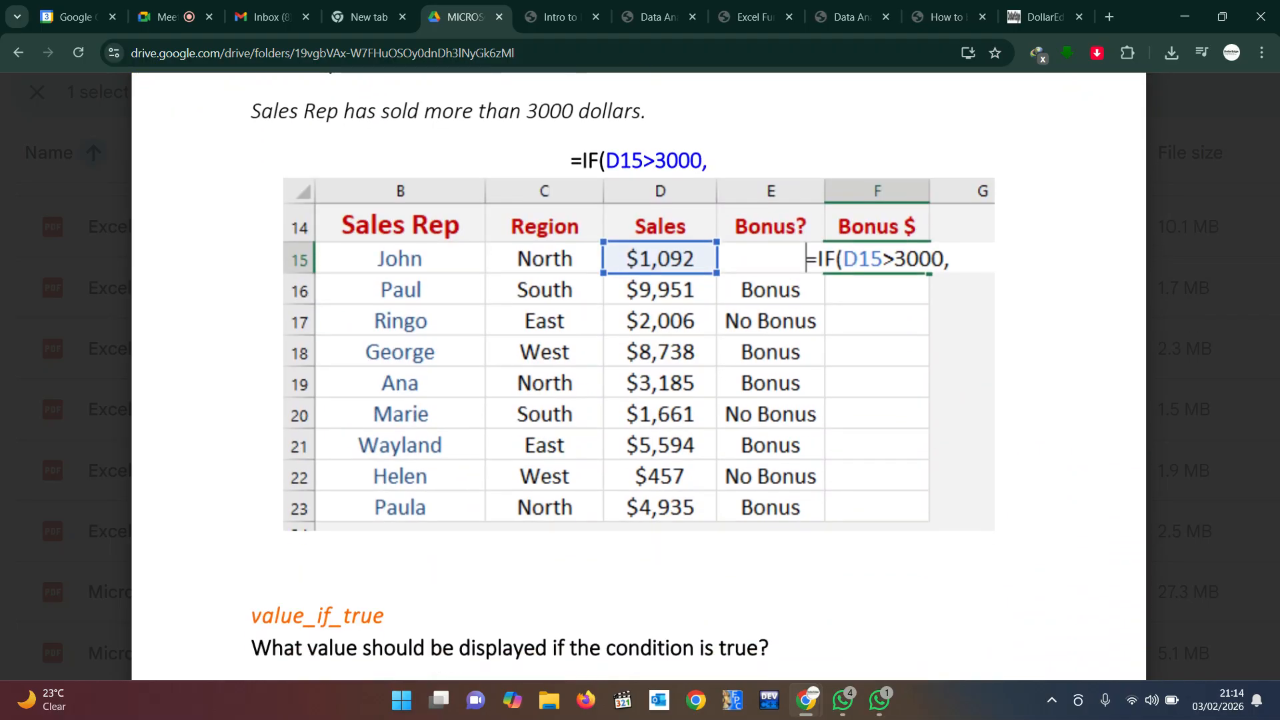
scroll(639, 373, "down", 10)
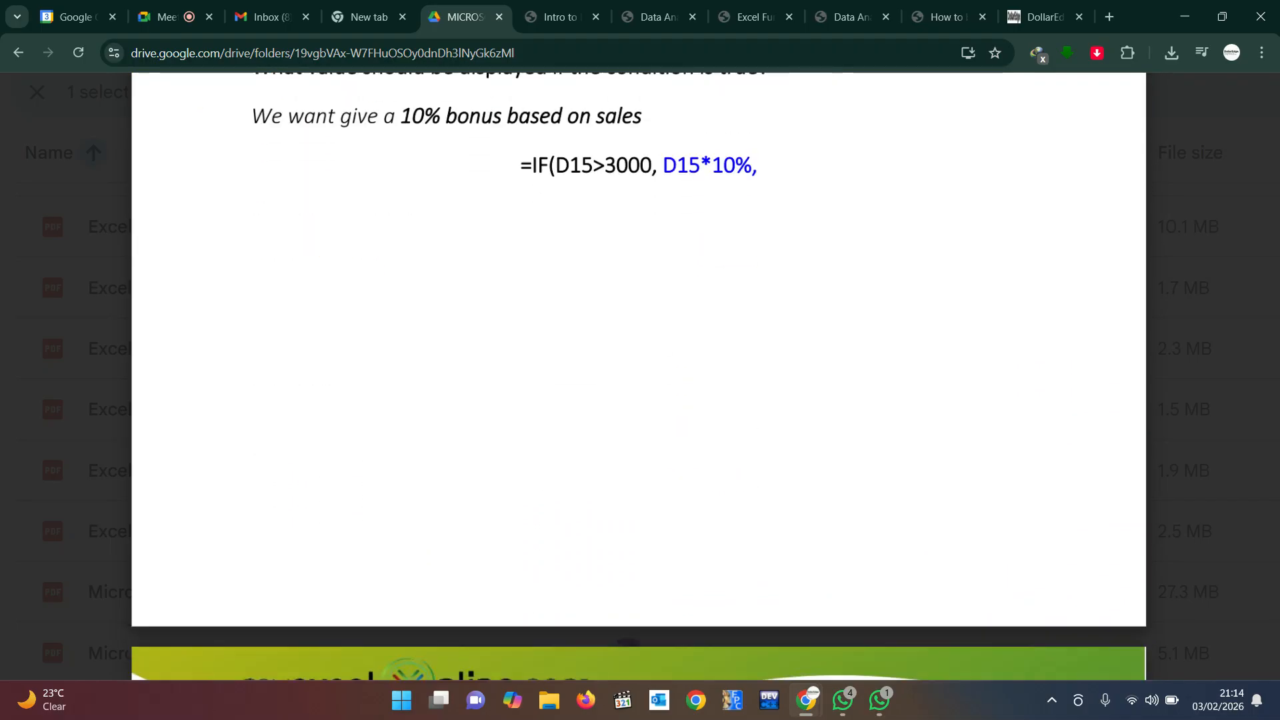
scroll(639, 374, "down", 12)
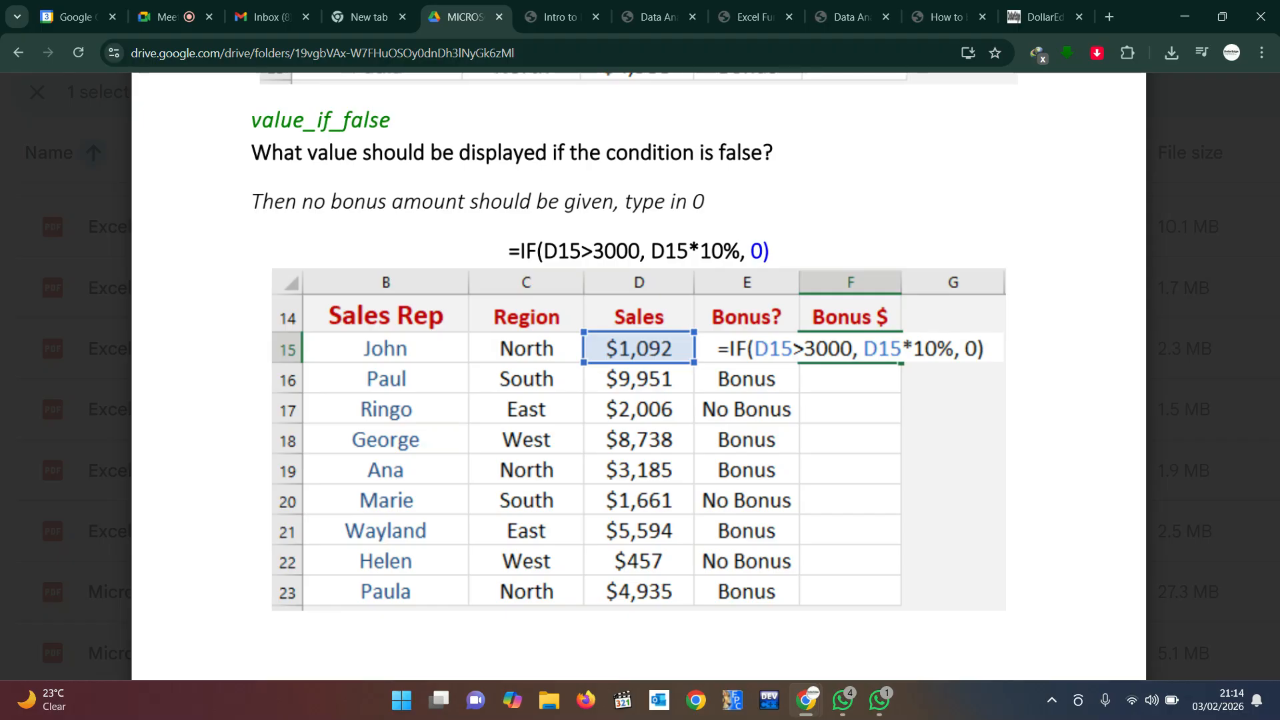
scroll(639, 374, "down", 2)
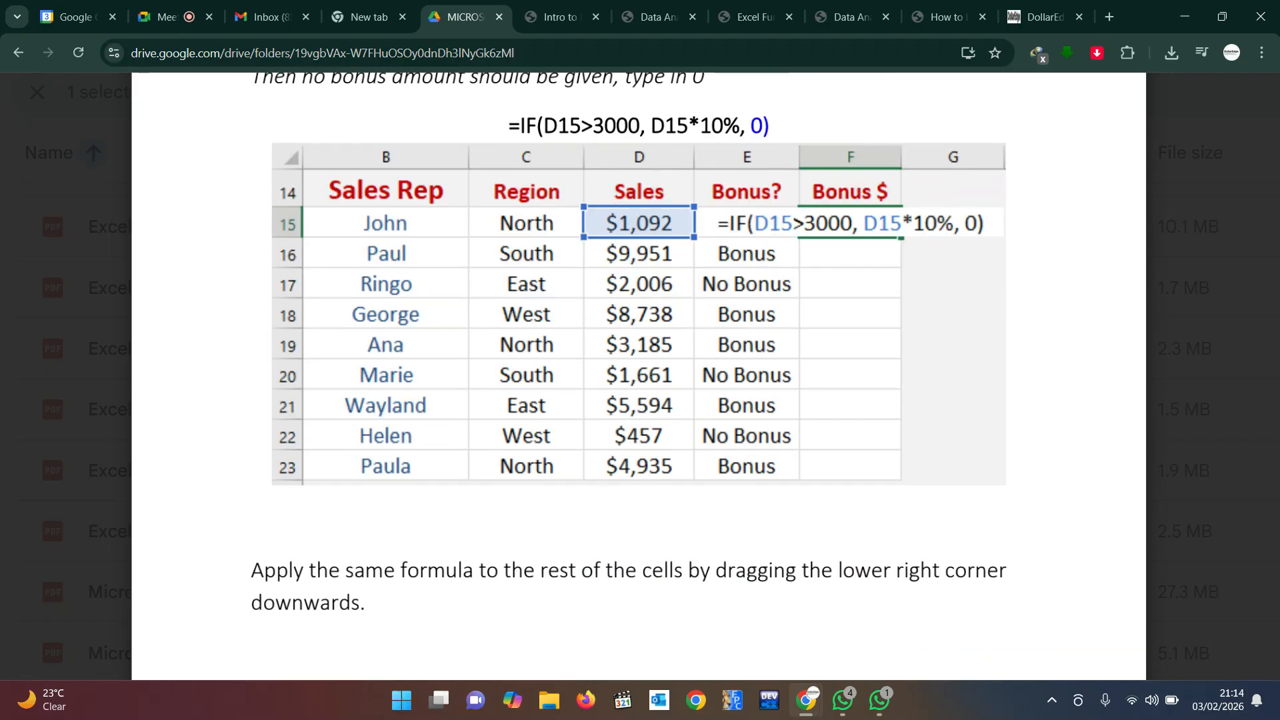
scroll(639, 373, "down", 12)
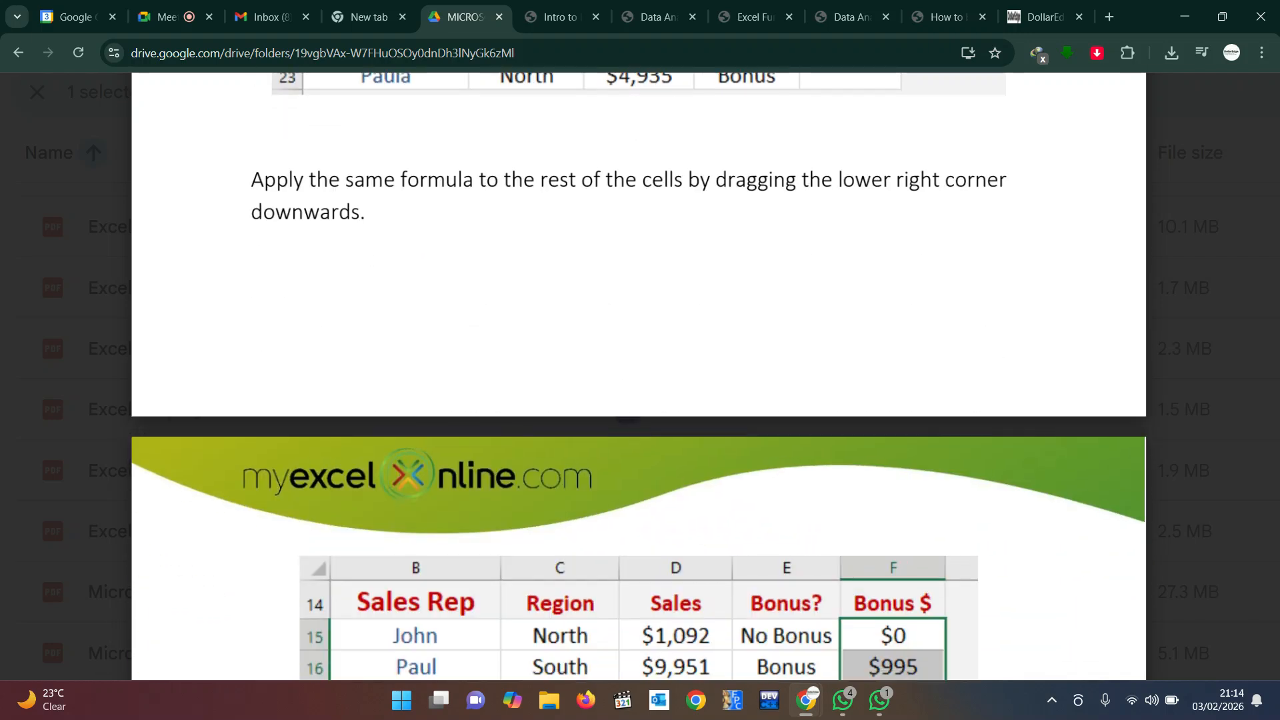
scroll(639, 373, "down", 9)
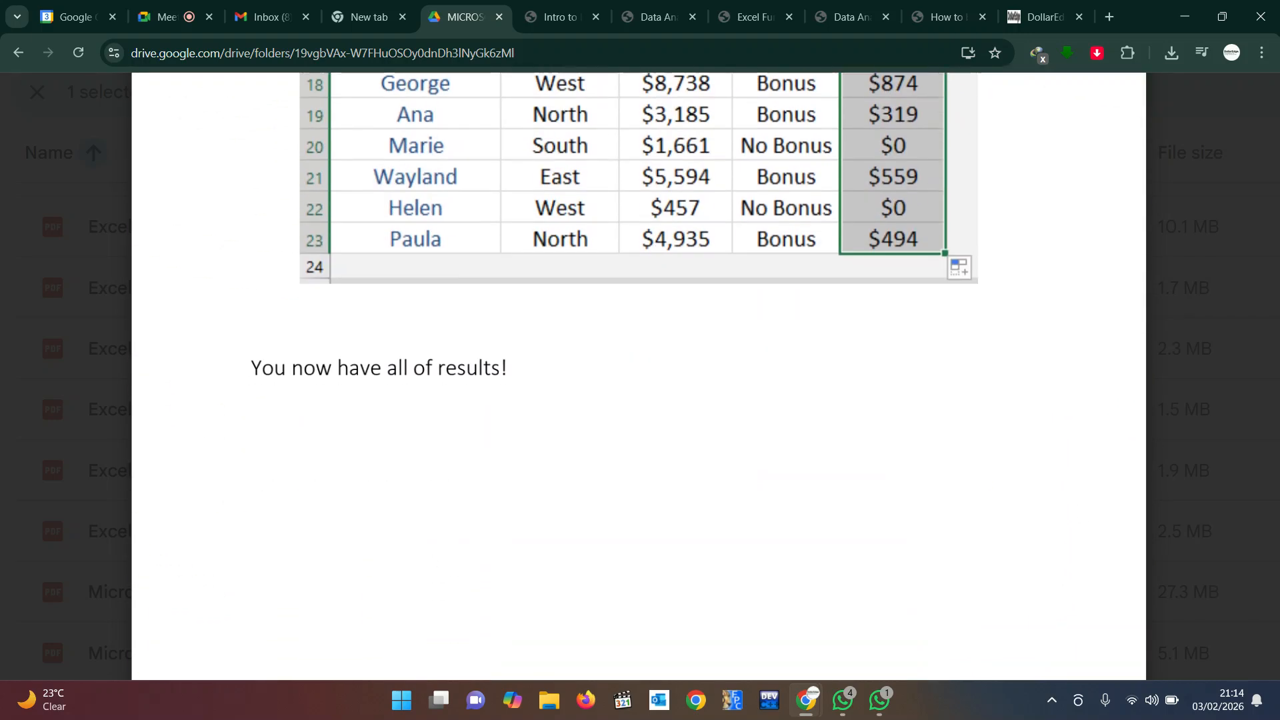
- Move on to the IFS page and enlarge it to examine the formula breakdown, its meaning and the worked percentage example
scroll(639, 373, "down", 6)
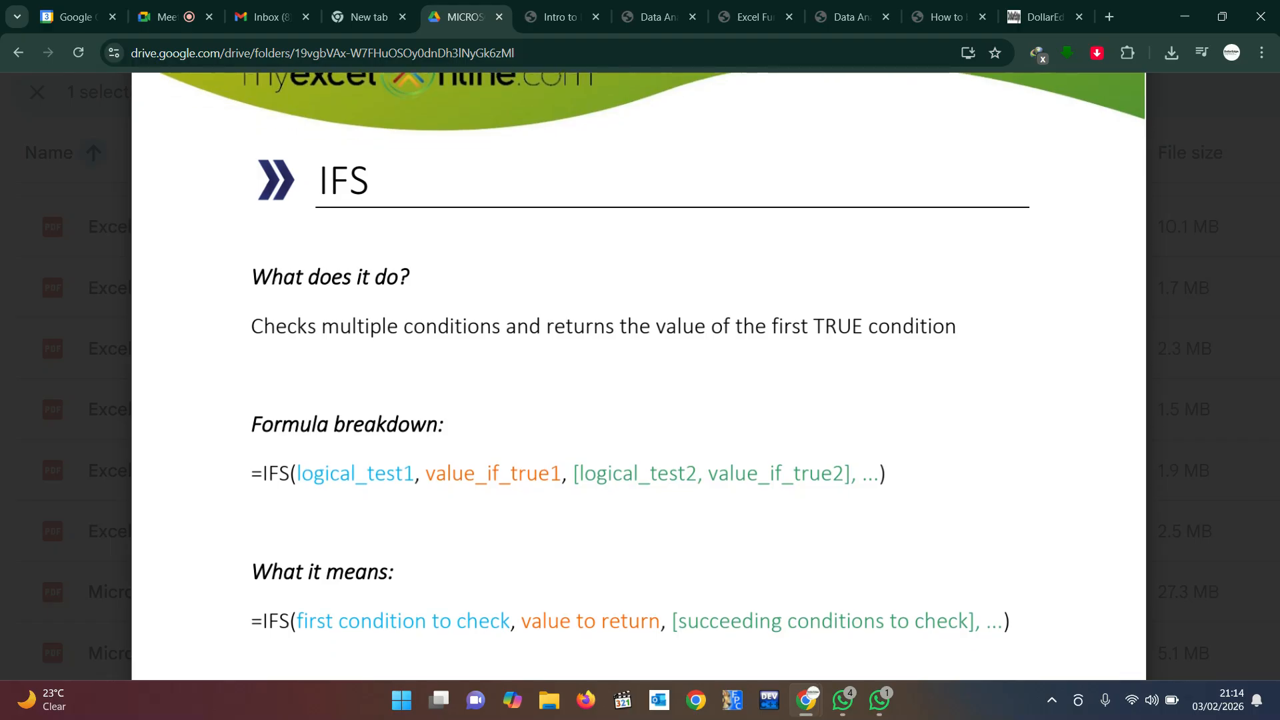
scroll(639, 374, "down", 6)
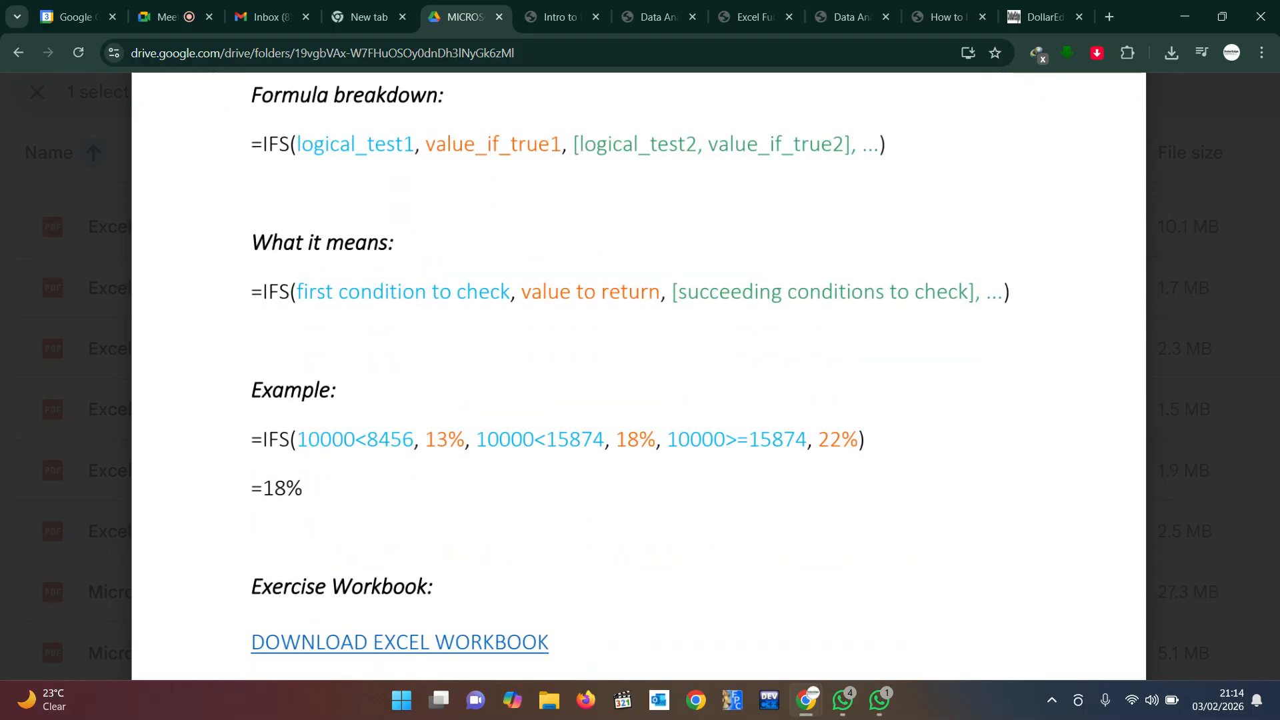
scroll(639, 376, "up", 2)
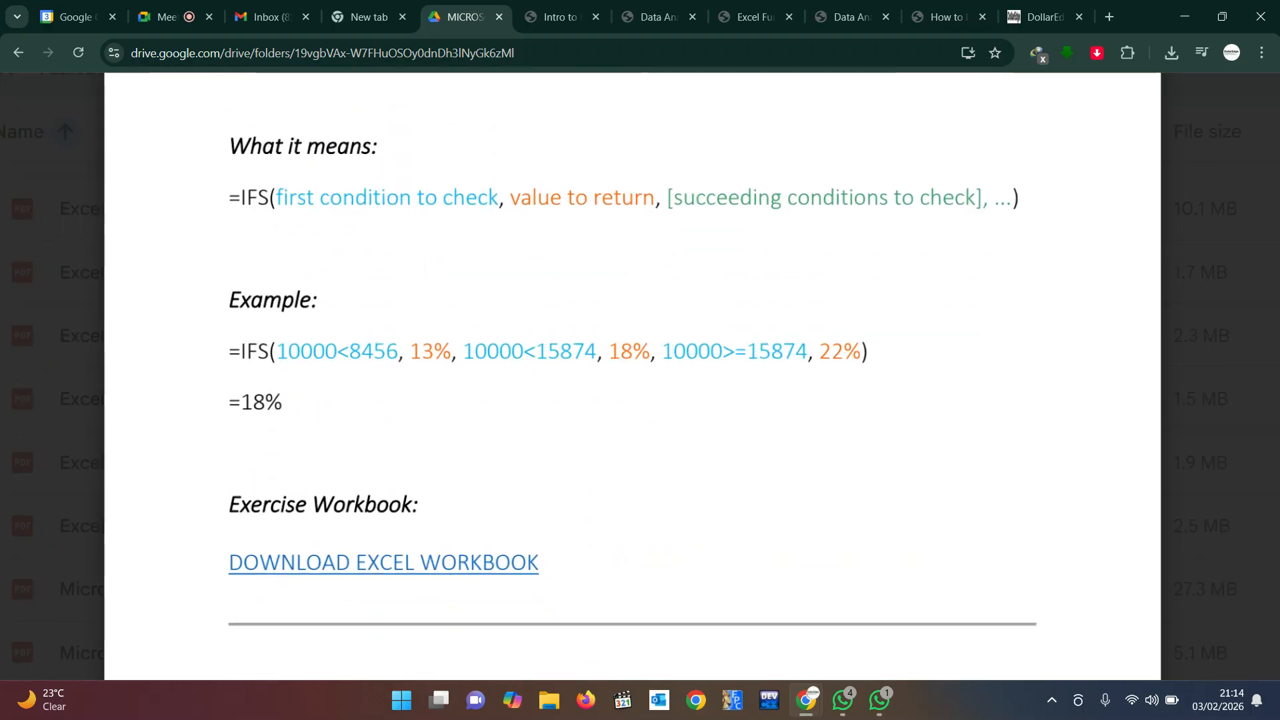
scroll(639, 376, "left", 1)
scroll(639, 376, "right", 1)
scroll(639, 376, "down", 1)
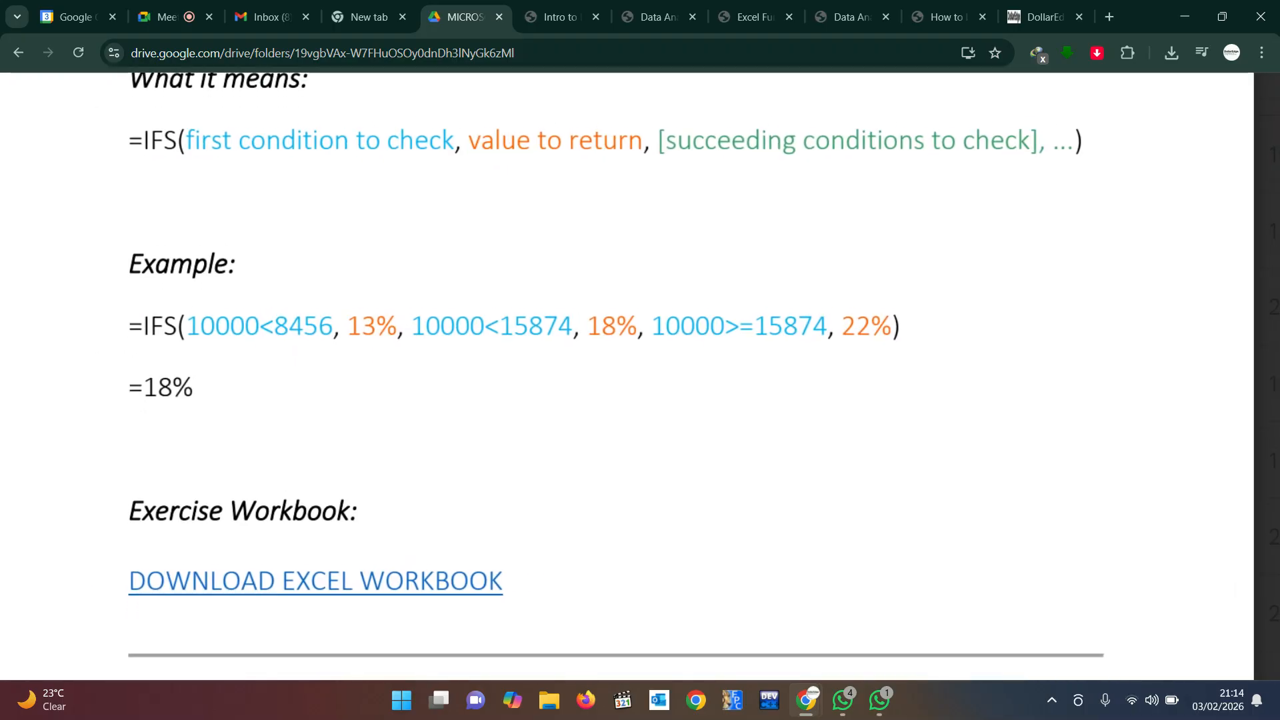
scroll(639, 374, "down", 4)
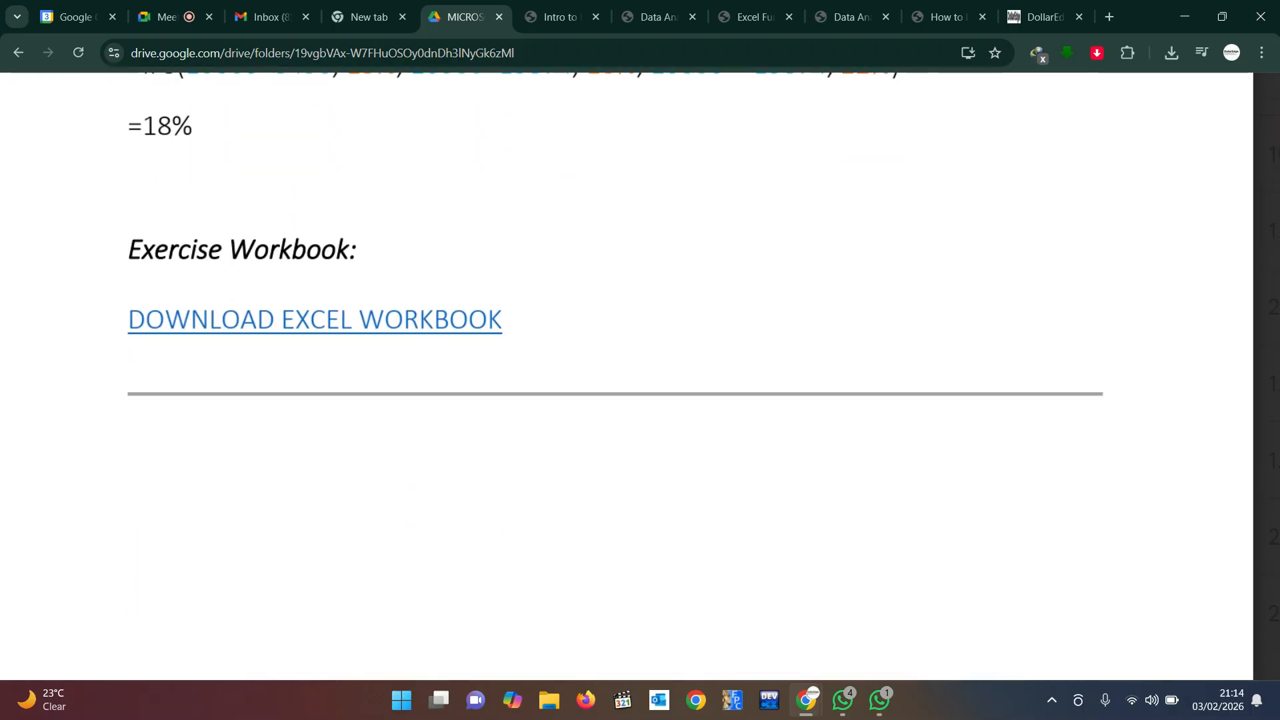
scroll(639, 376, "up", 4)
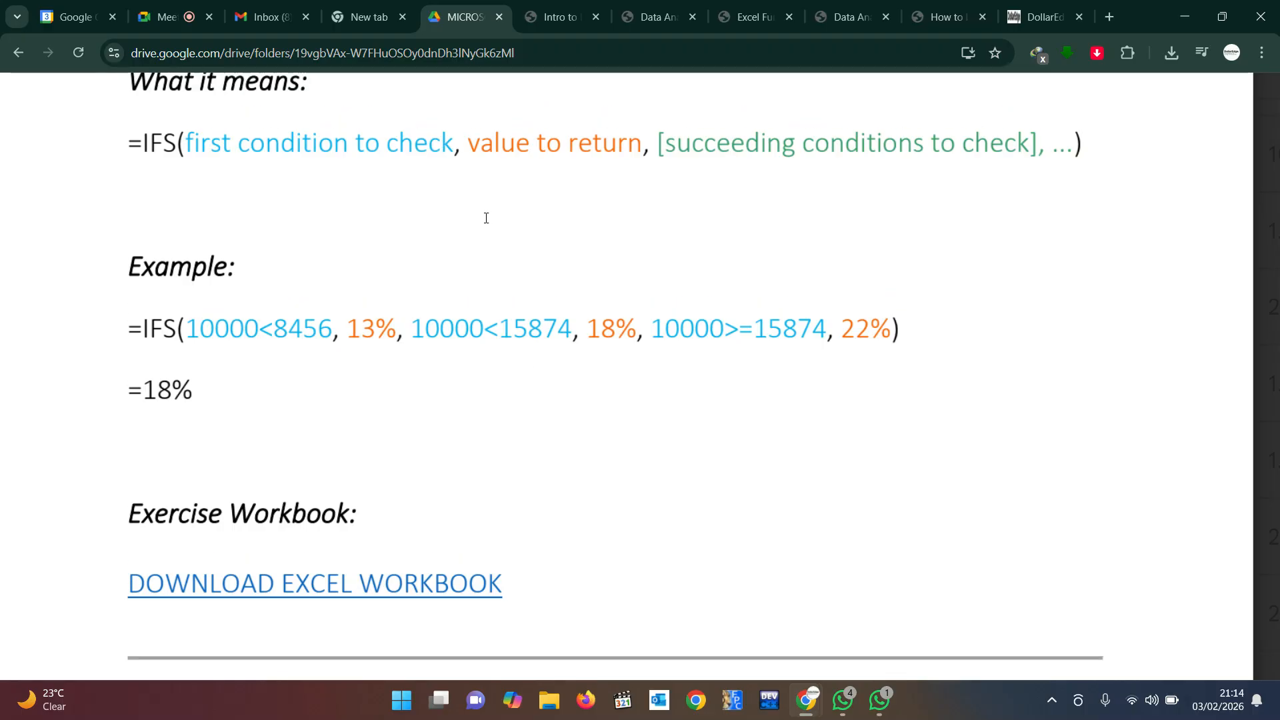
- Search the computer for "excel" and launch Excel 2016
key("super")
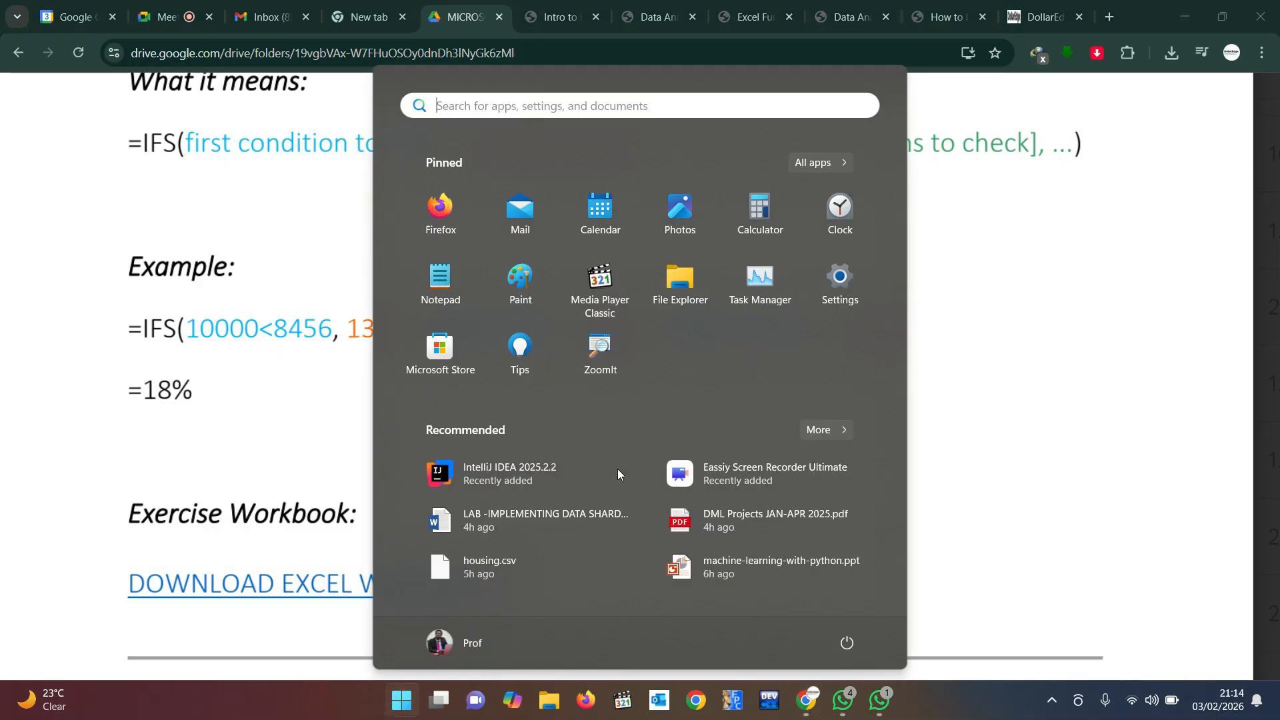
type("excel")
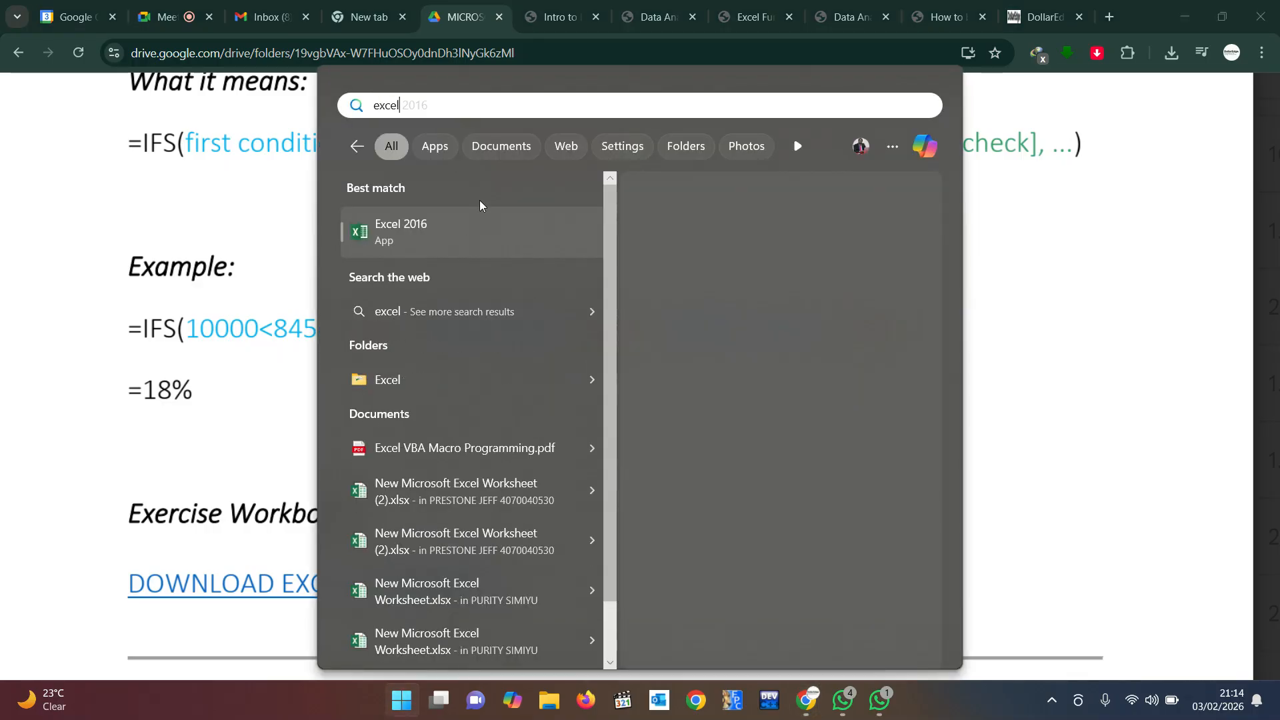
left_click(474, 235)
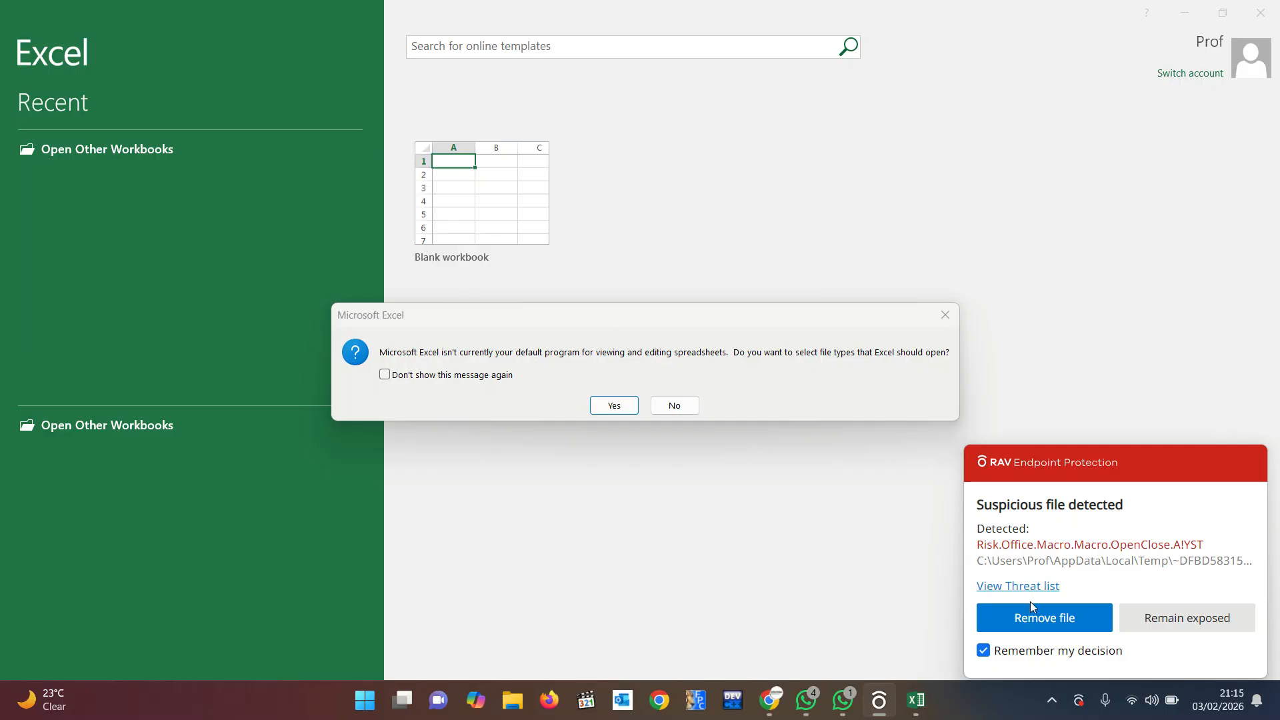
- Open the RAV Endpoint Protection threat list from the alert, clear the flagged Office macro entry and close the antivirus window
left_click(1020, 587)
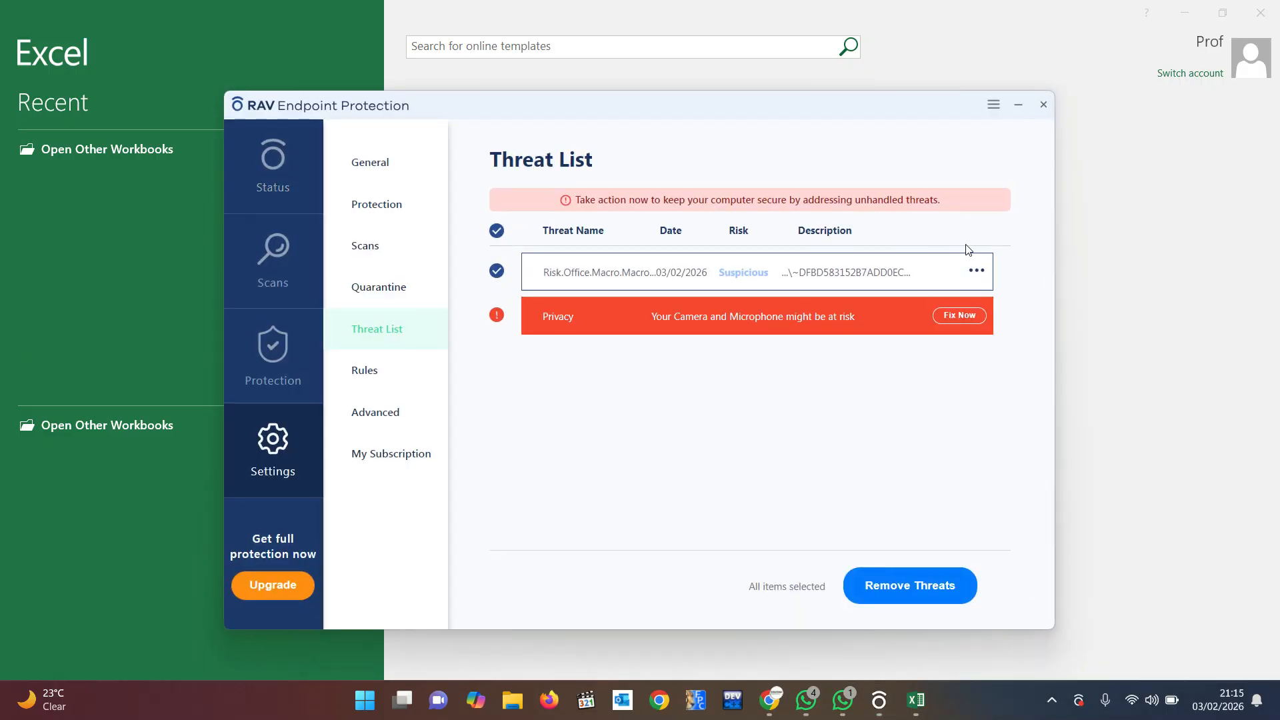
left_click(977, 271)
left_click(887, 302)
left_click(1043, 105)
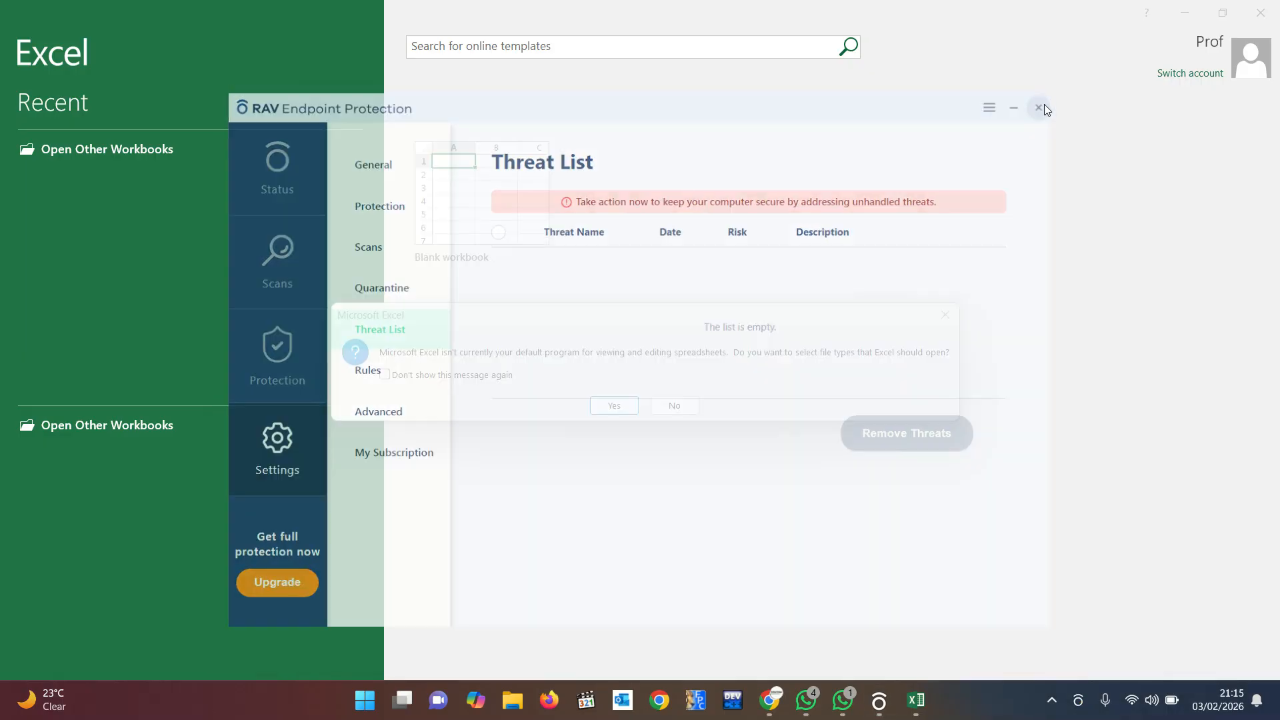
- Answer Yes to Excel's default-program question, acknowledge the default apps message and create a blank workbook
left_click(610, 404)
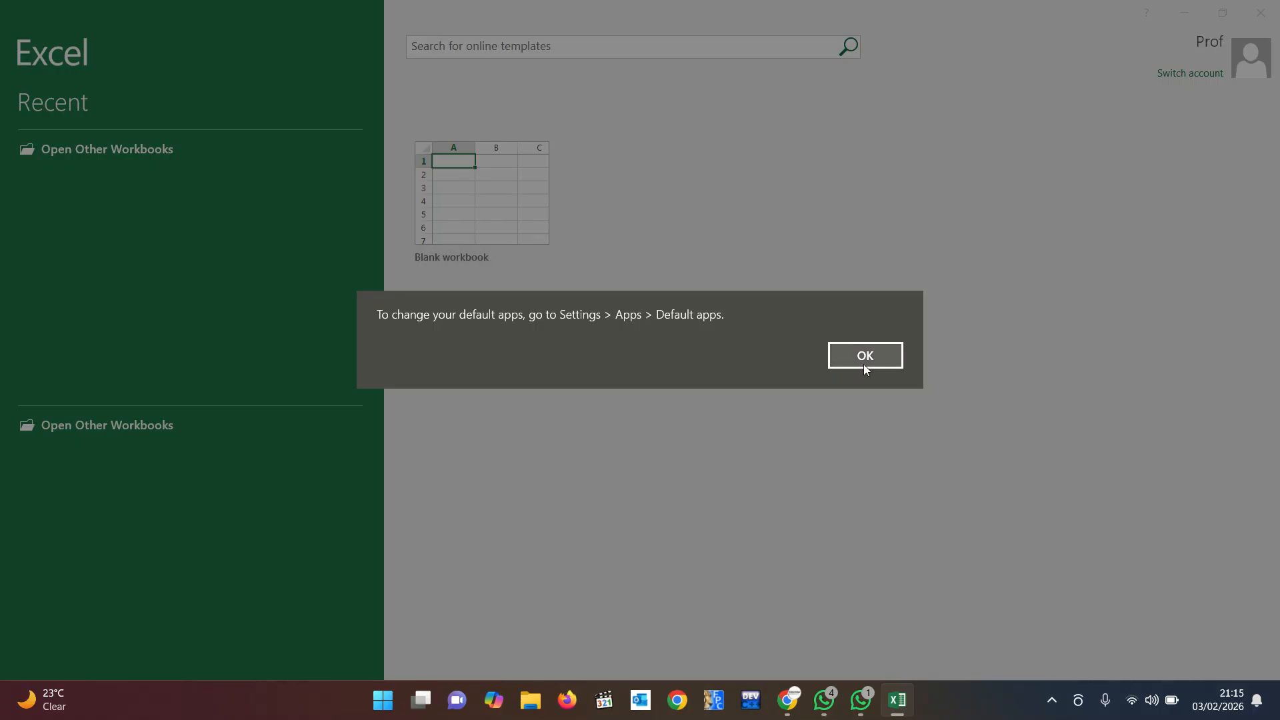
left_click(865, 360)
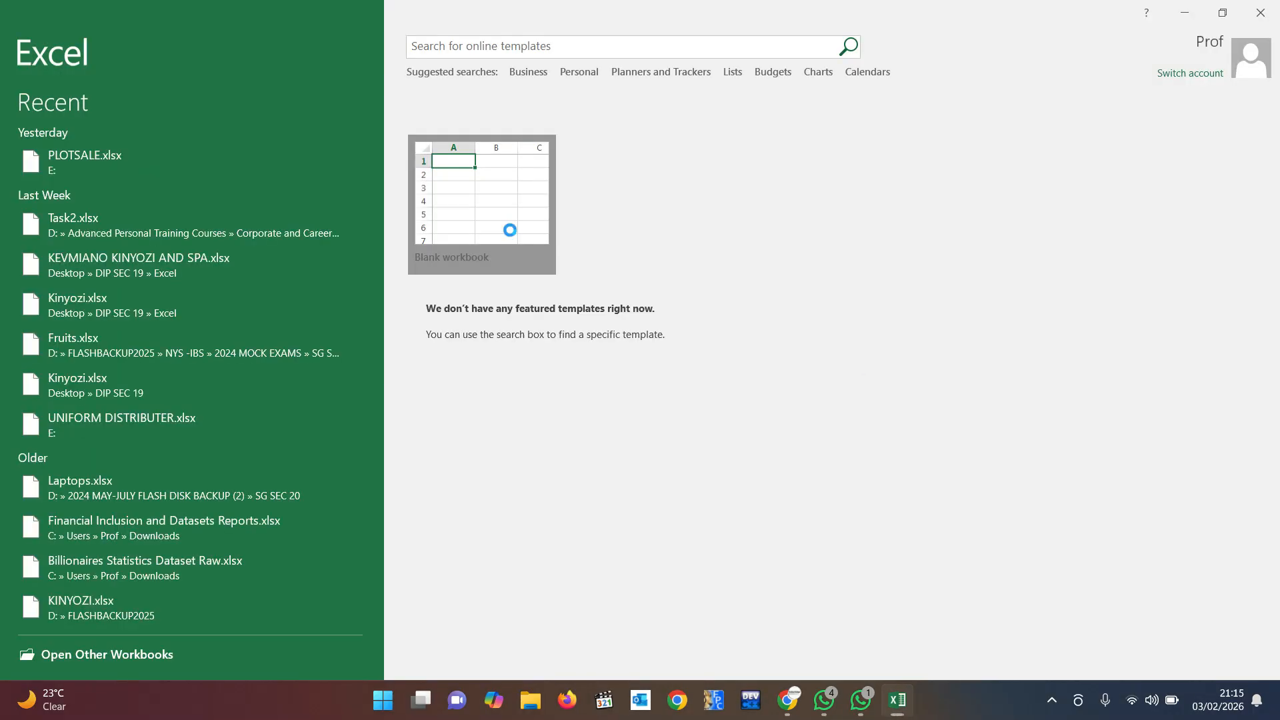
left_click(510, 230)
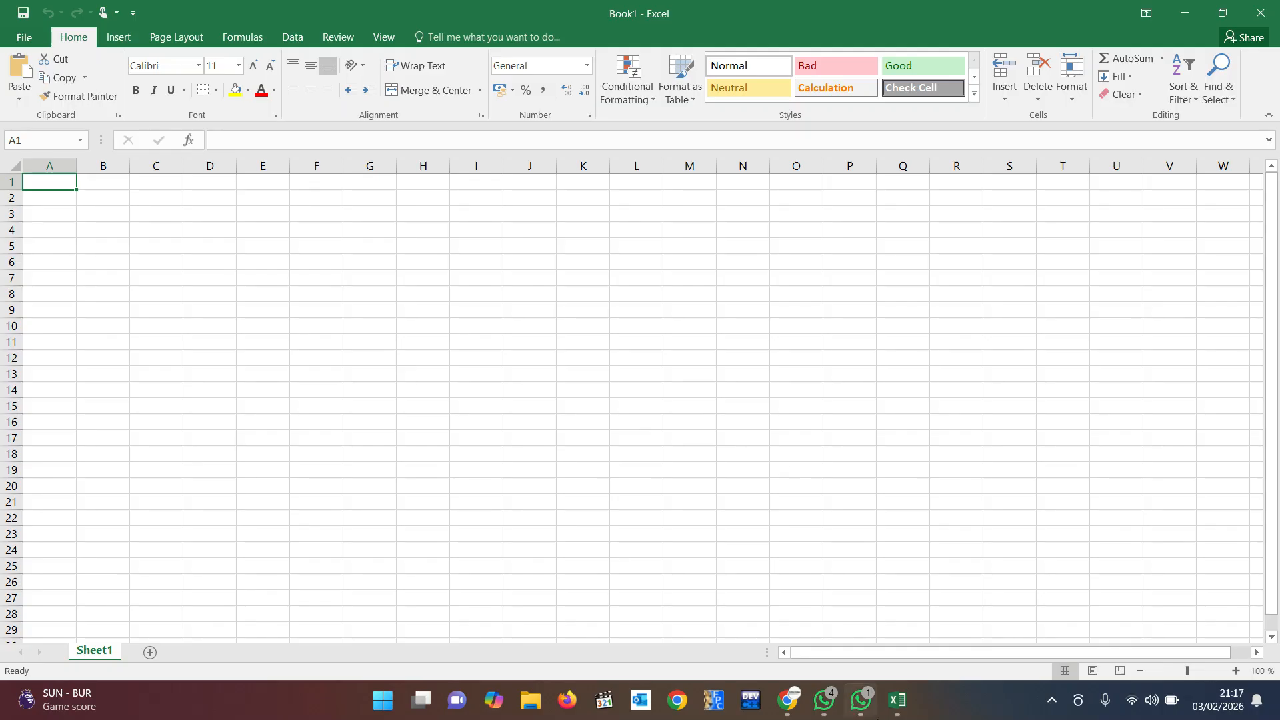
left_click(867, 711)
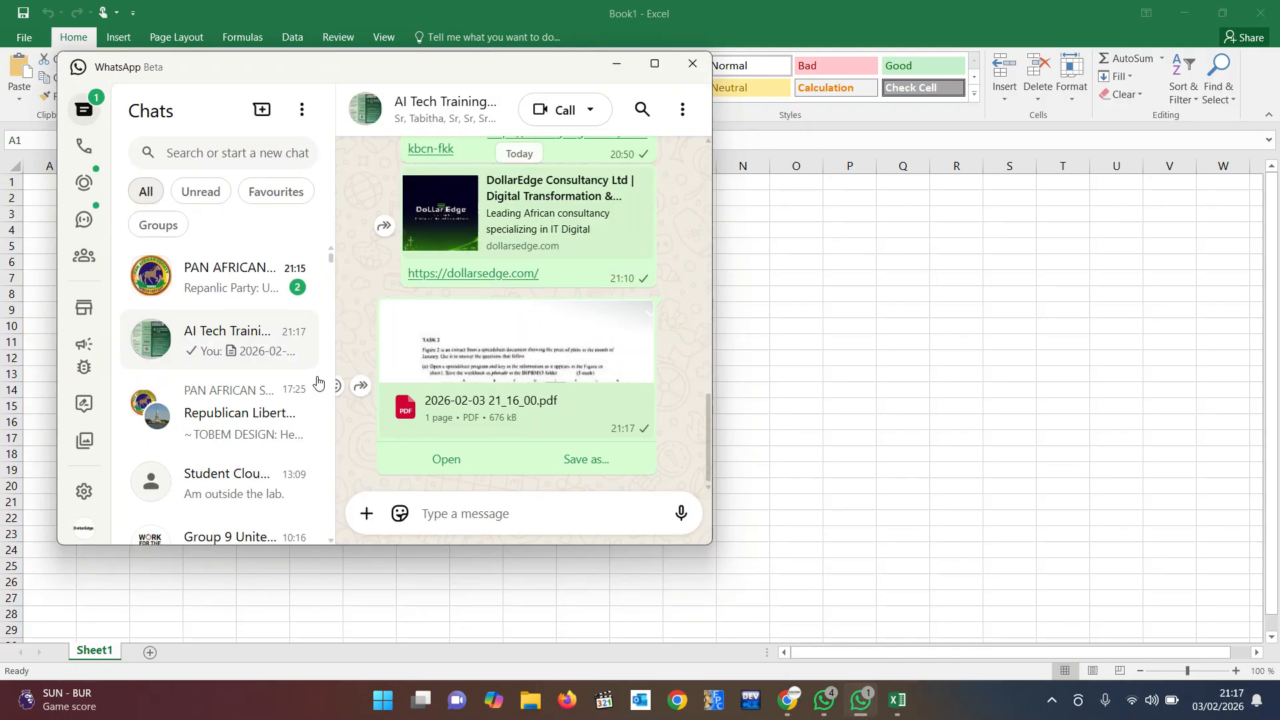
left_click(444, 465)
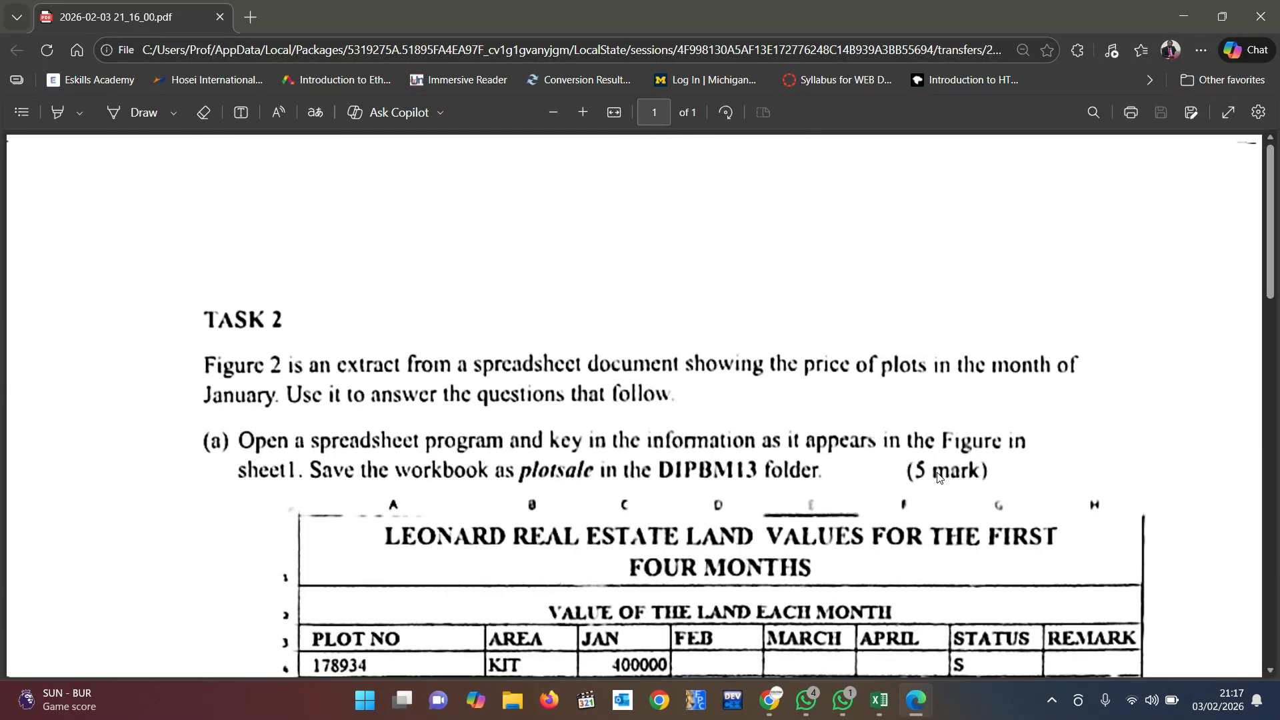
scroll(937, 475, "down", 5)
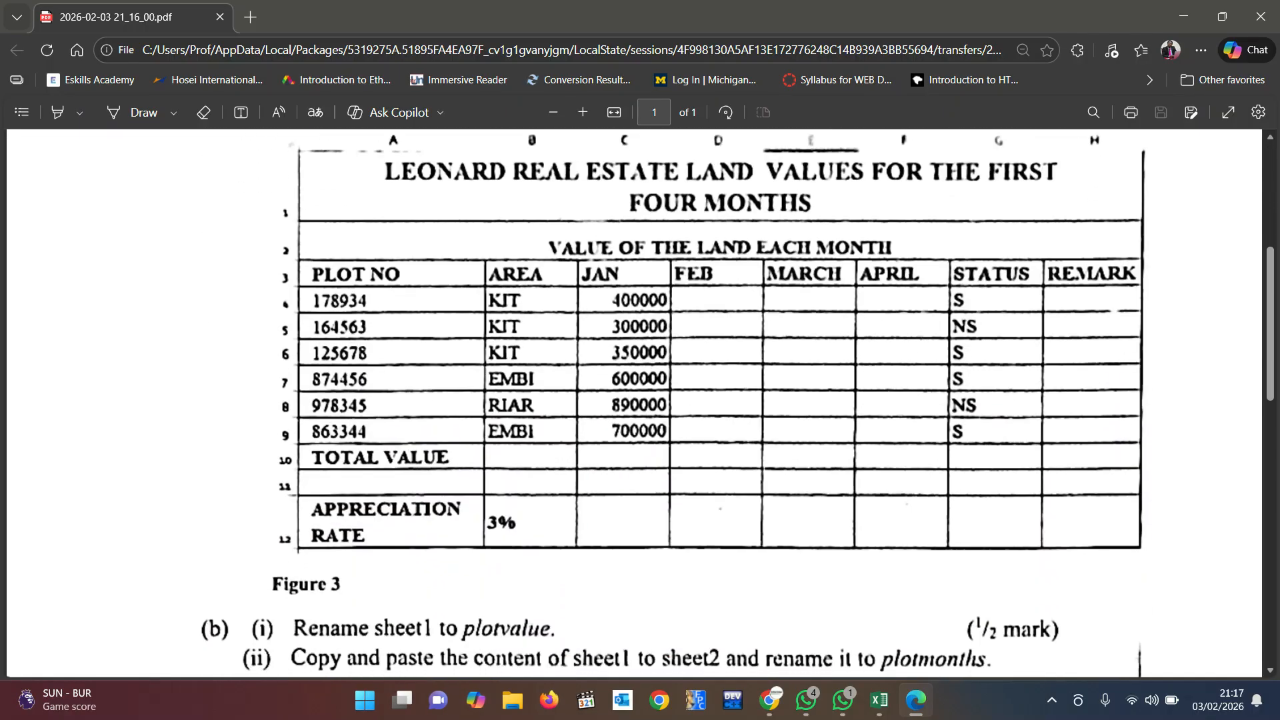
scroll(707, 406, "up", 1)
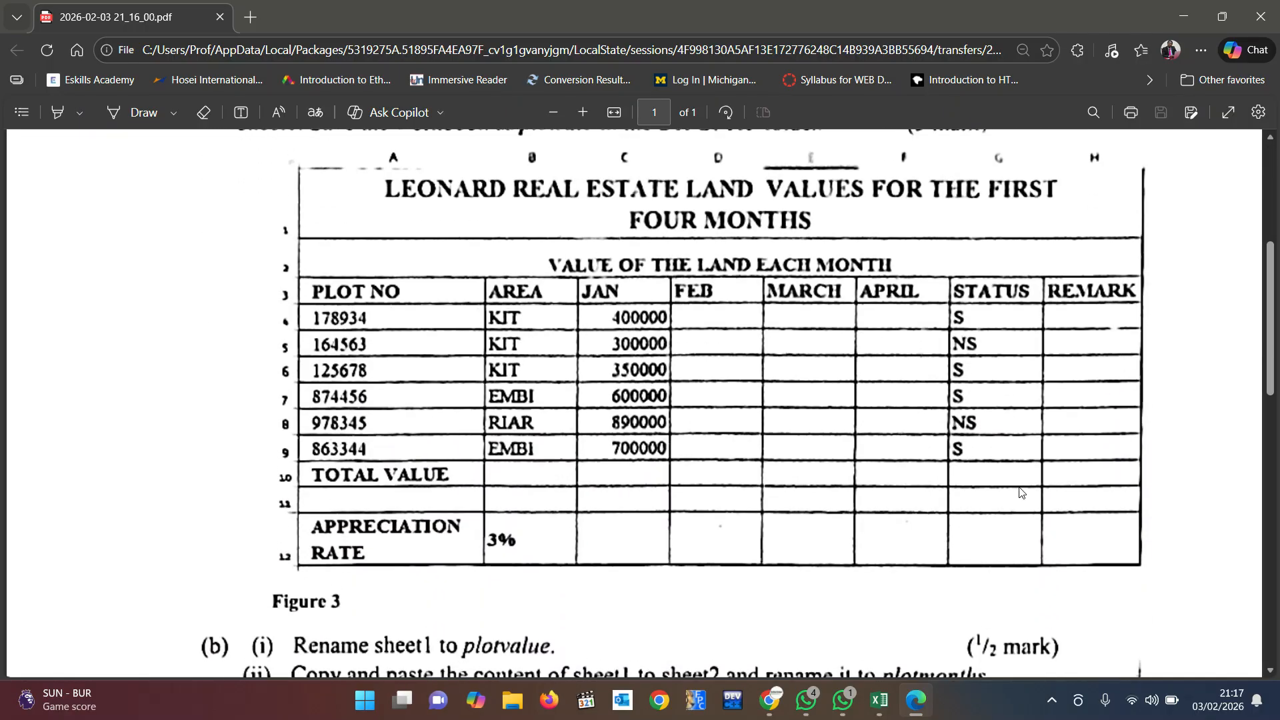
- Minimize the Excel, PDF and WhatsApp windows to return to the Google Meet call in Chrome, and hide the screen-sharing bar
left_click(880, 700)
left_click(471, 383)
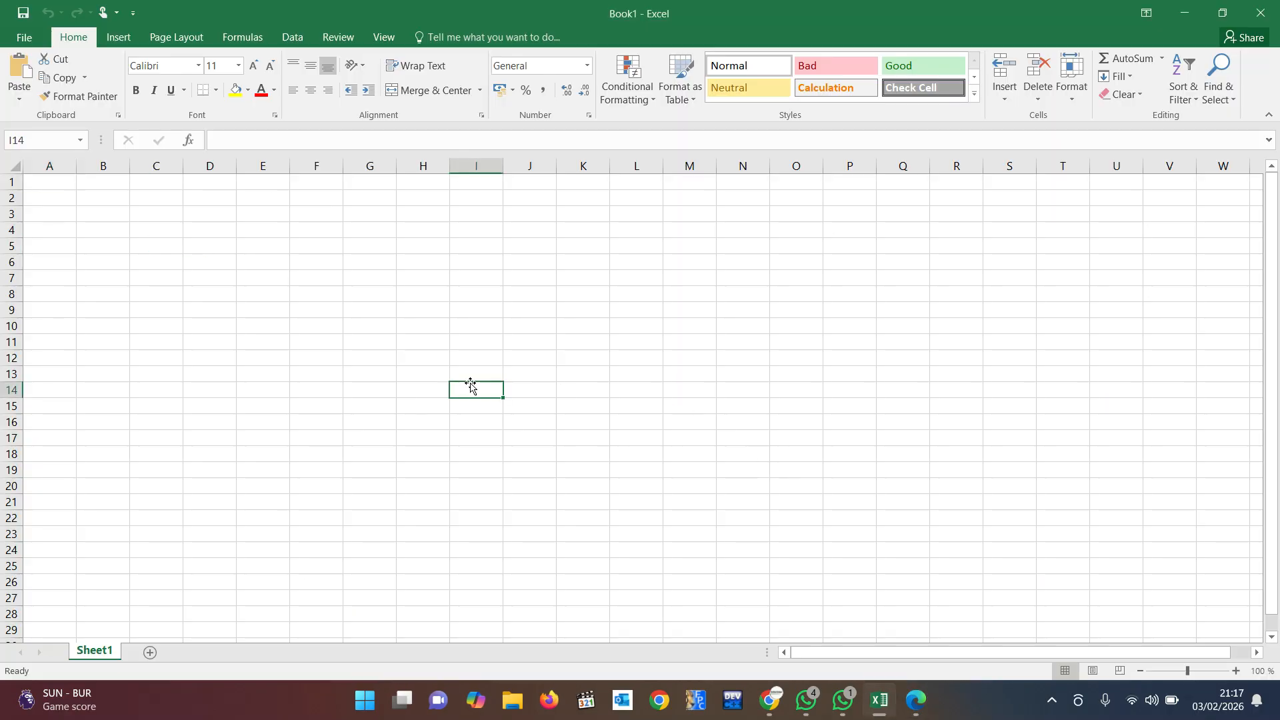
left_click(770, 700)
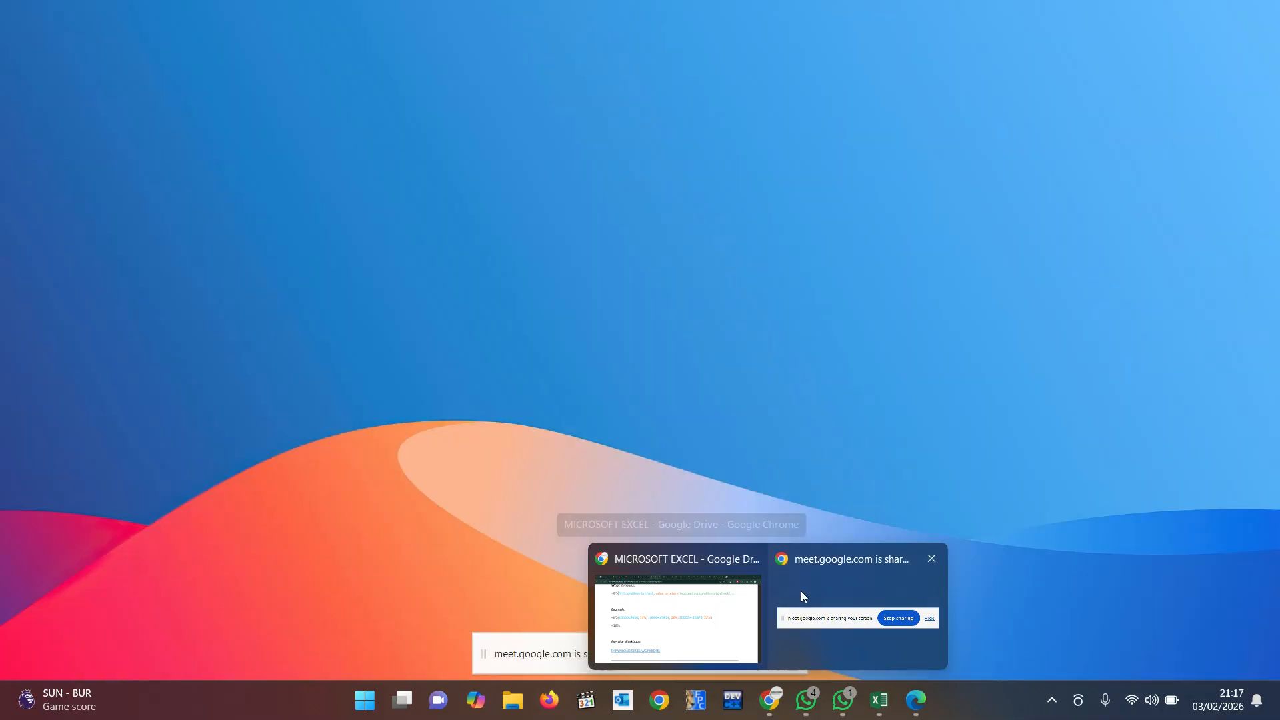
left_click(801, 591)
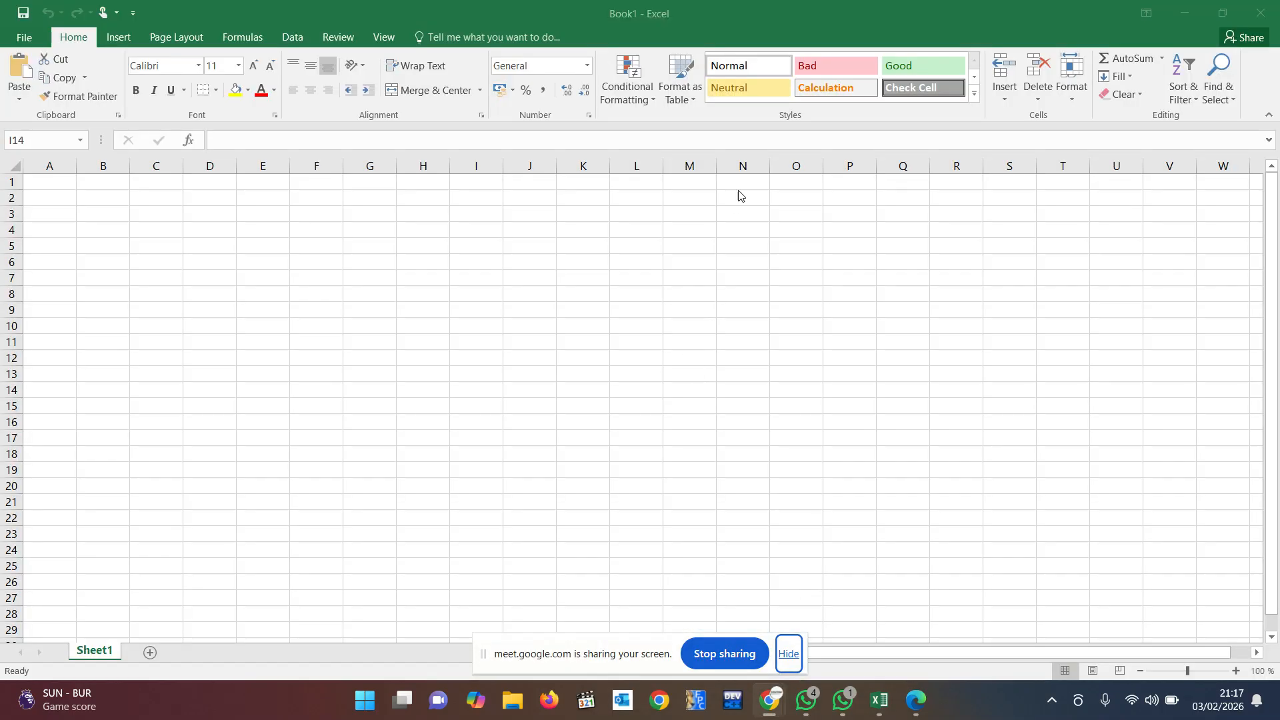
left_click(1184, 14)
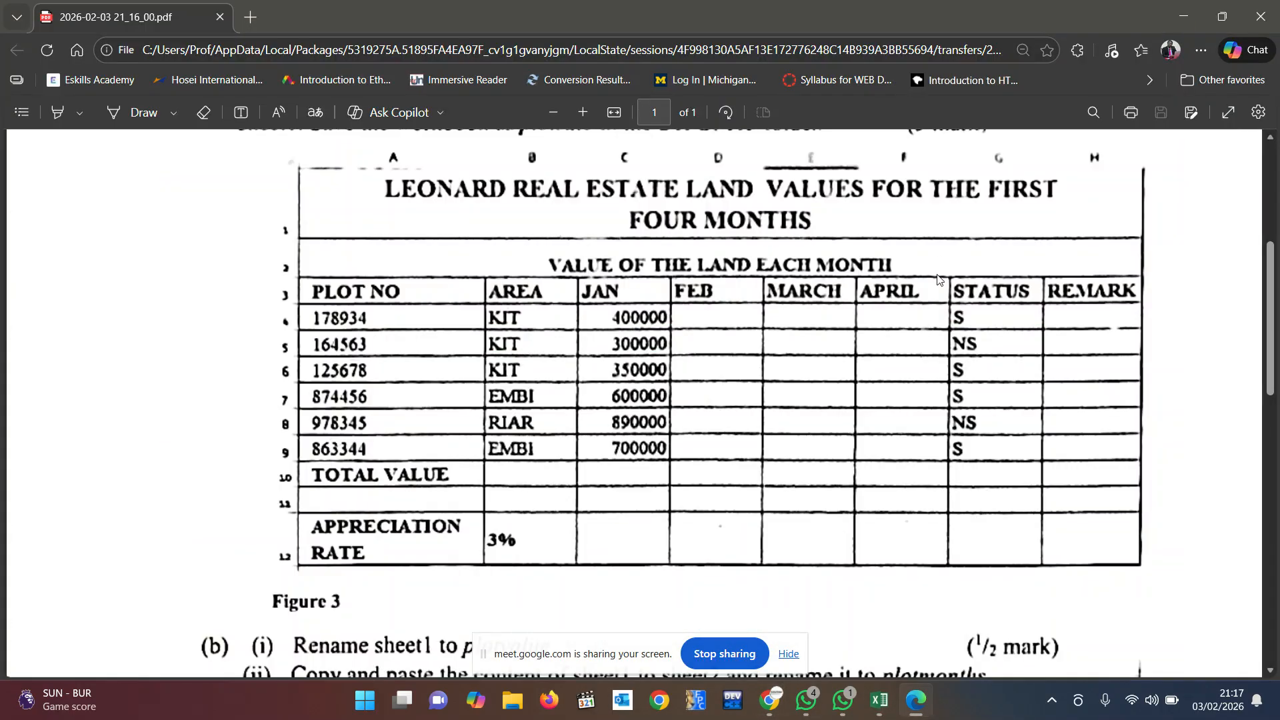
left_click(1185, 20)
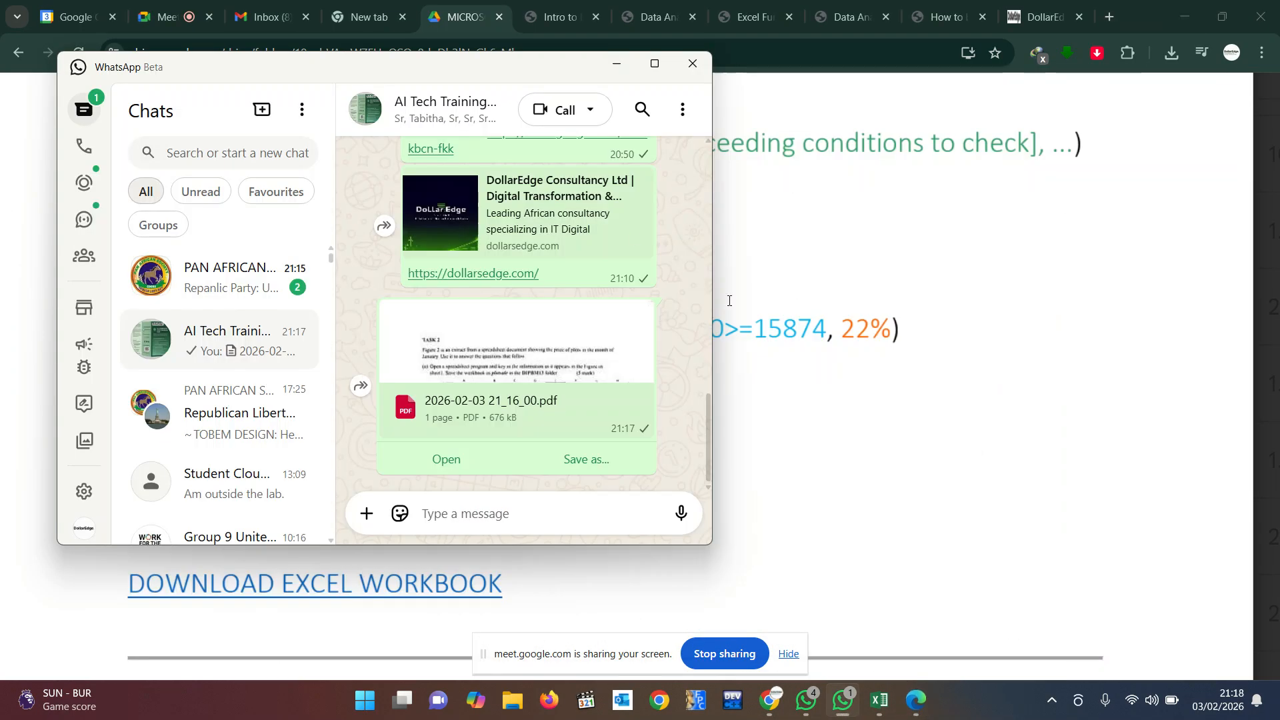
left_click(627, 65)
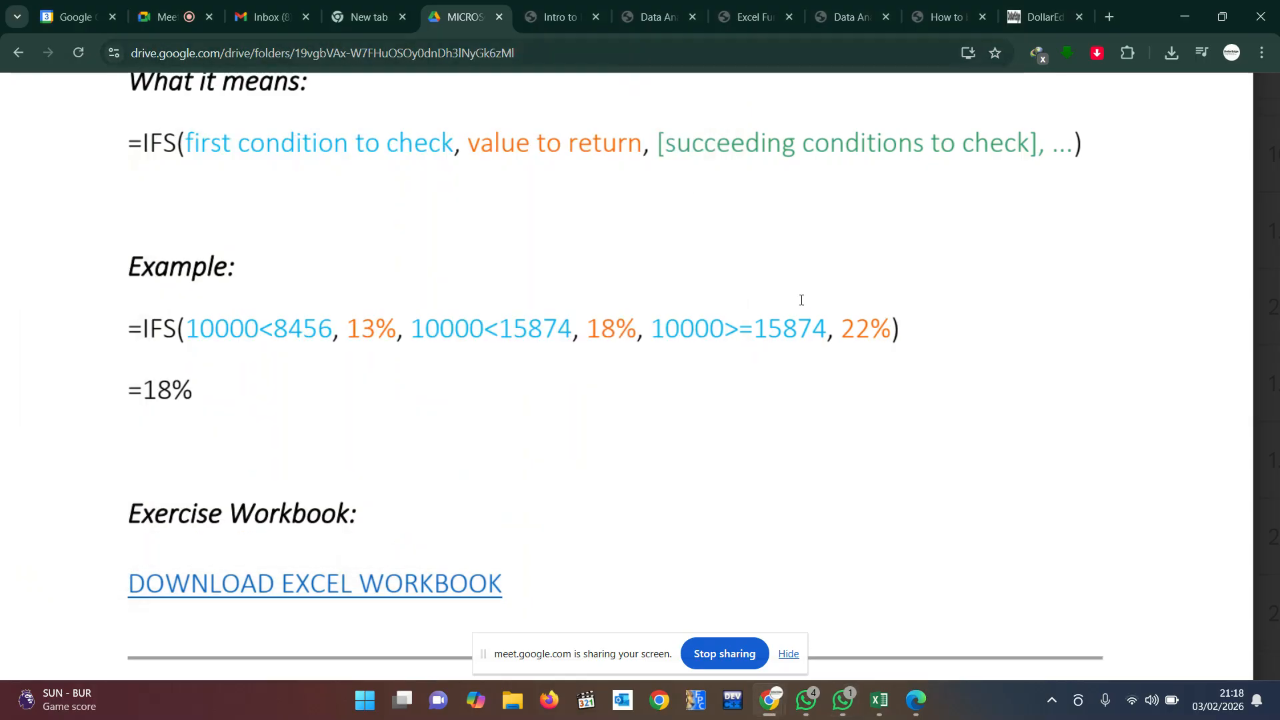
left_click(160, 17)
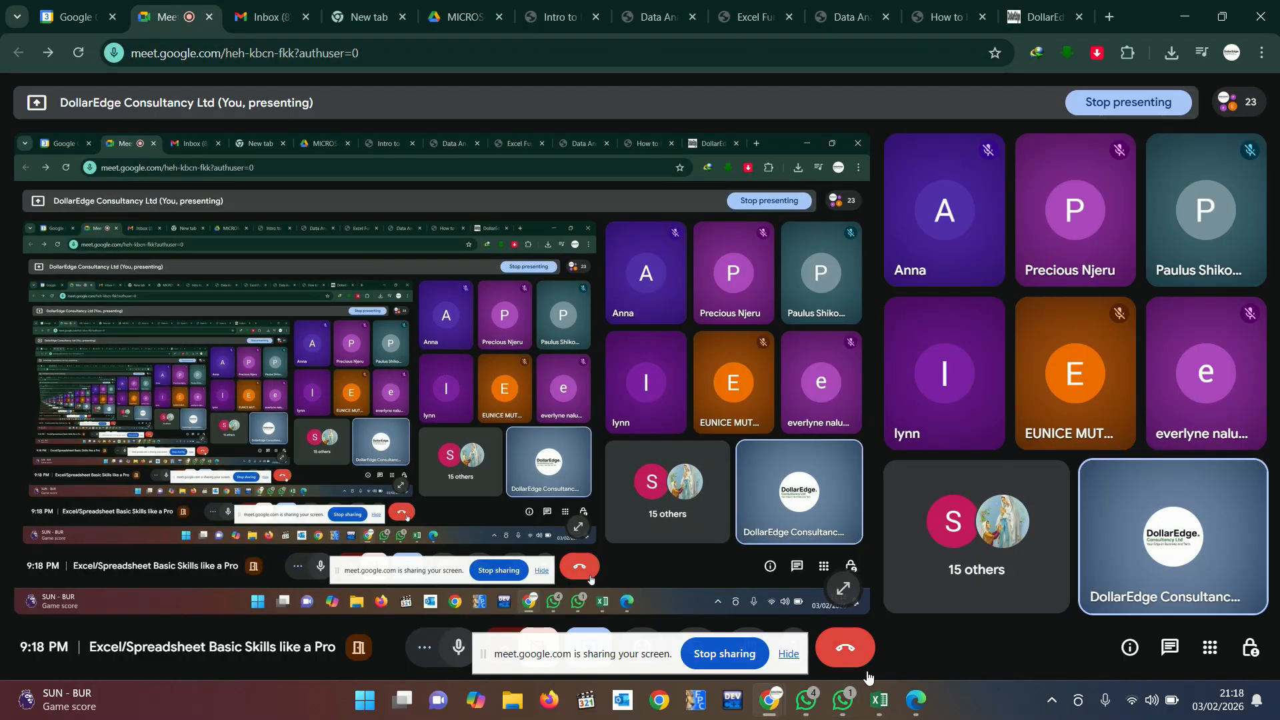
left_click(788, 655)
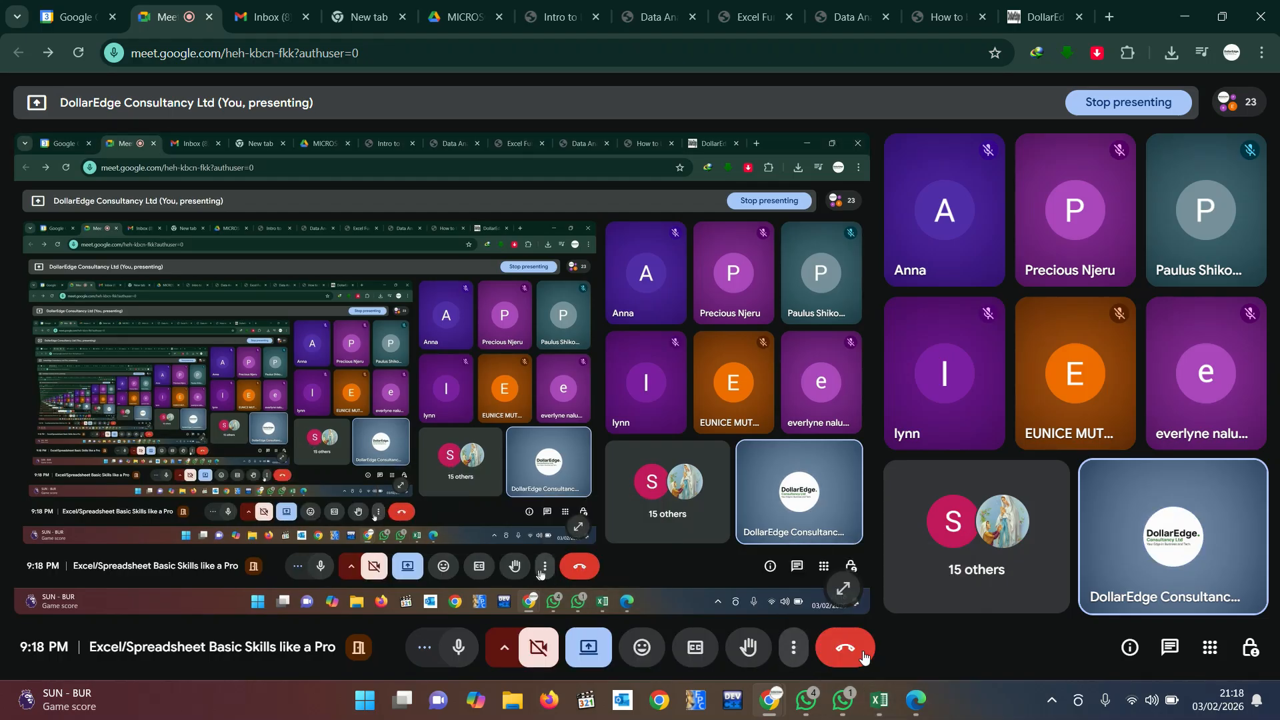
- Select cell A1 in the blank workbook, review the land values table and part (a) in the task PDF, and return to Excel
left_click(879, 701)
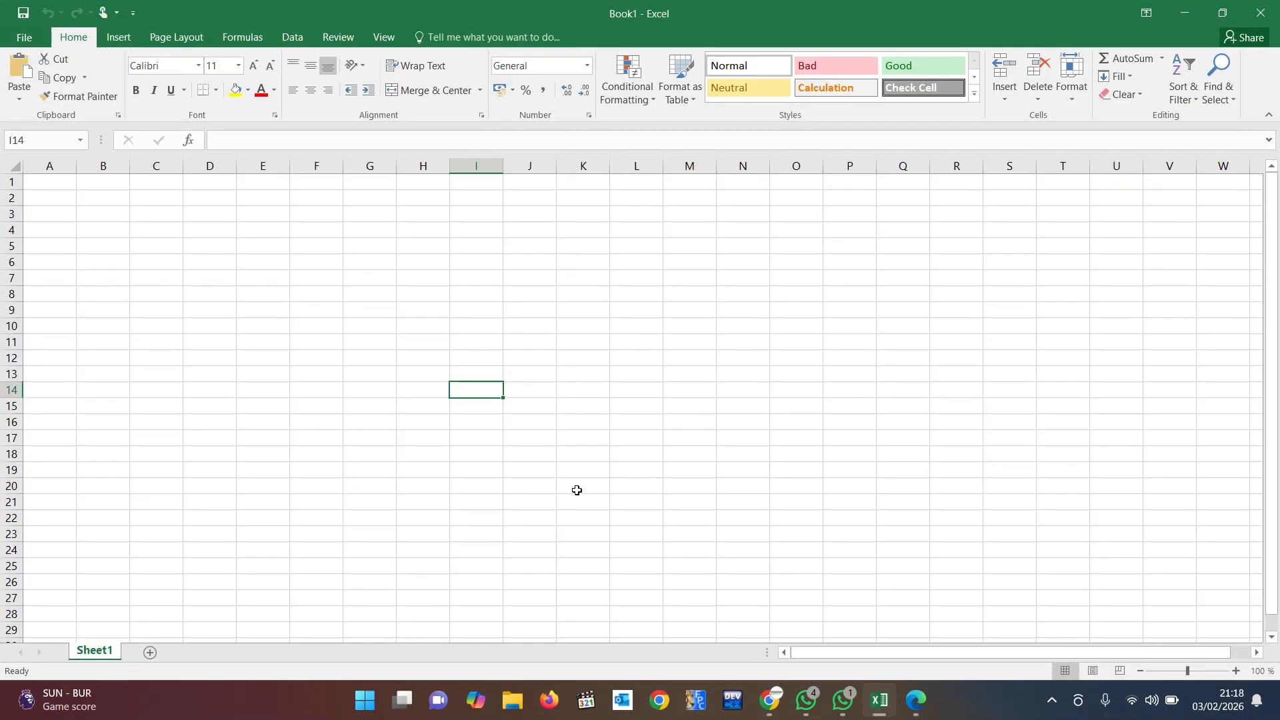
left_click(50, 184)
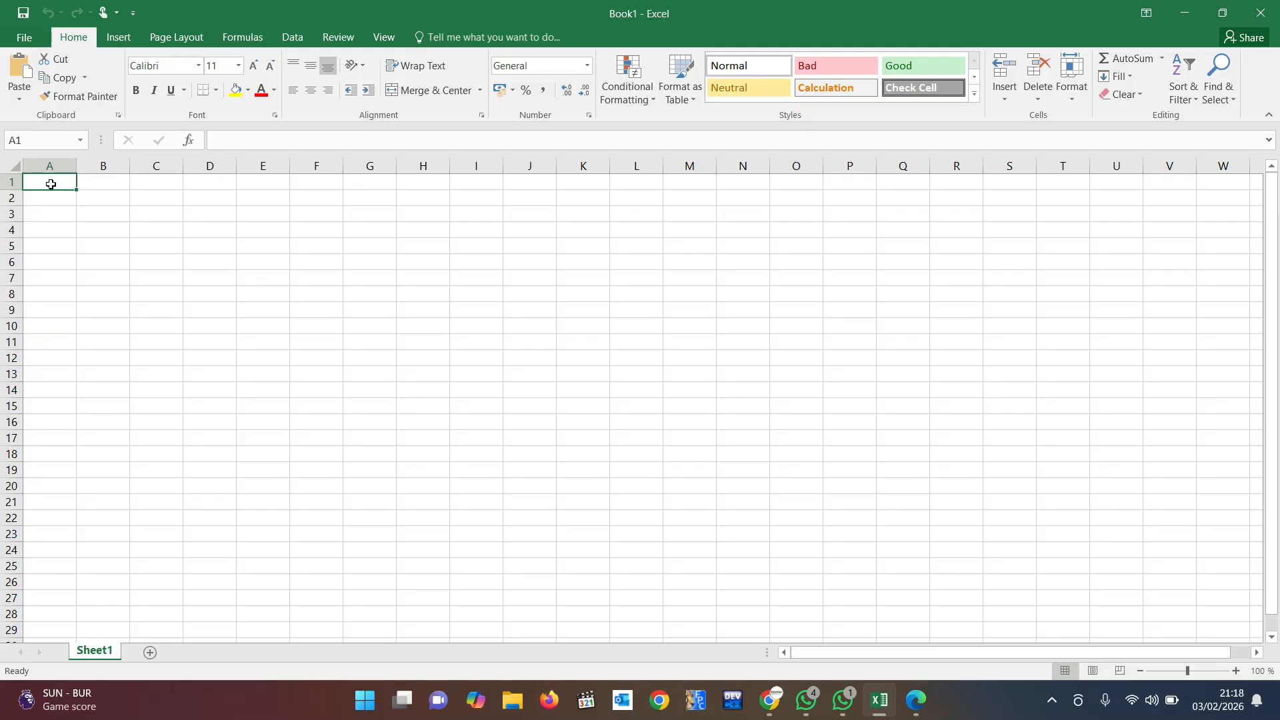
left_click(916, 700)
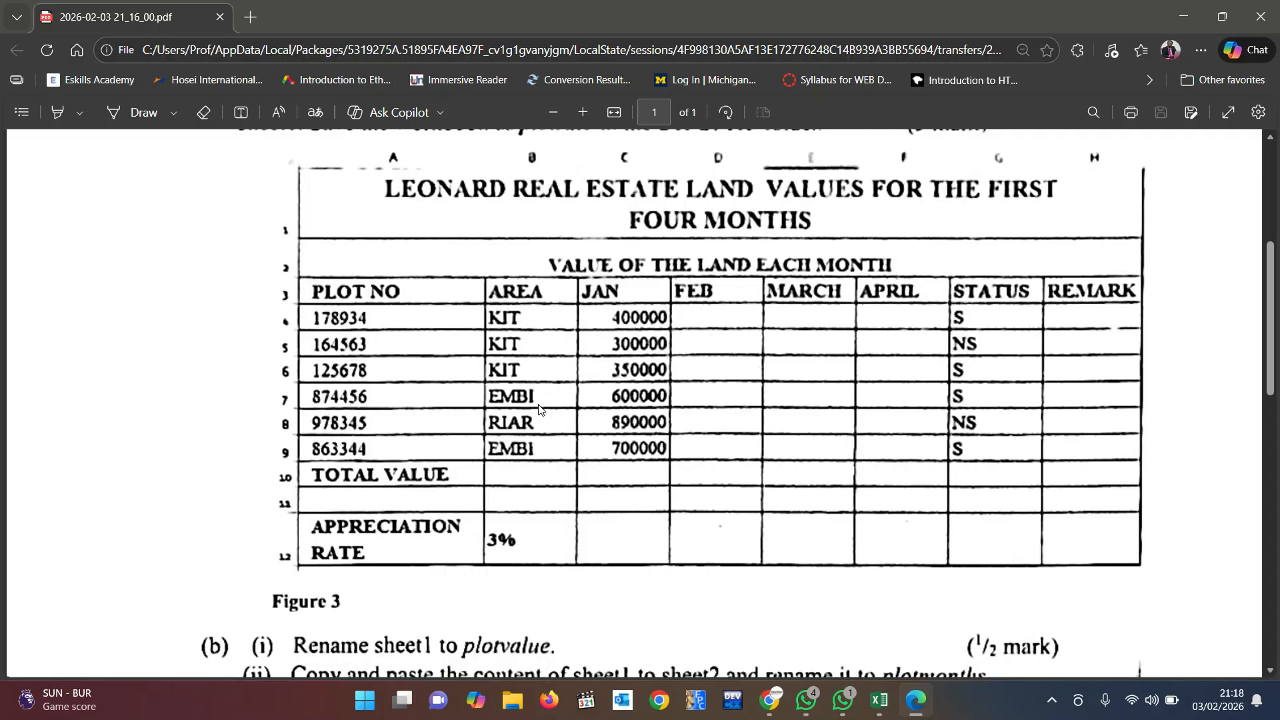
scroll(539, 408, "up", 4)
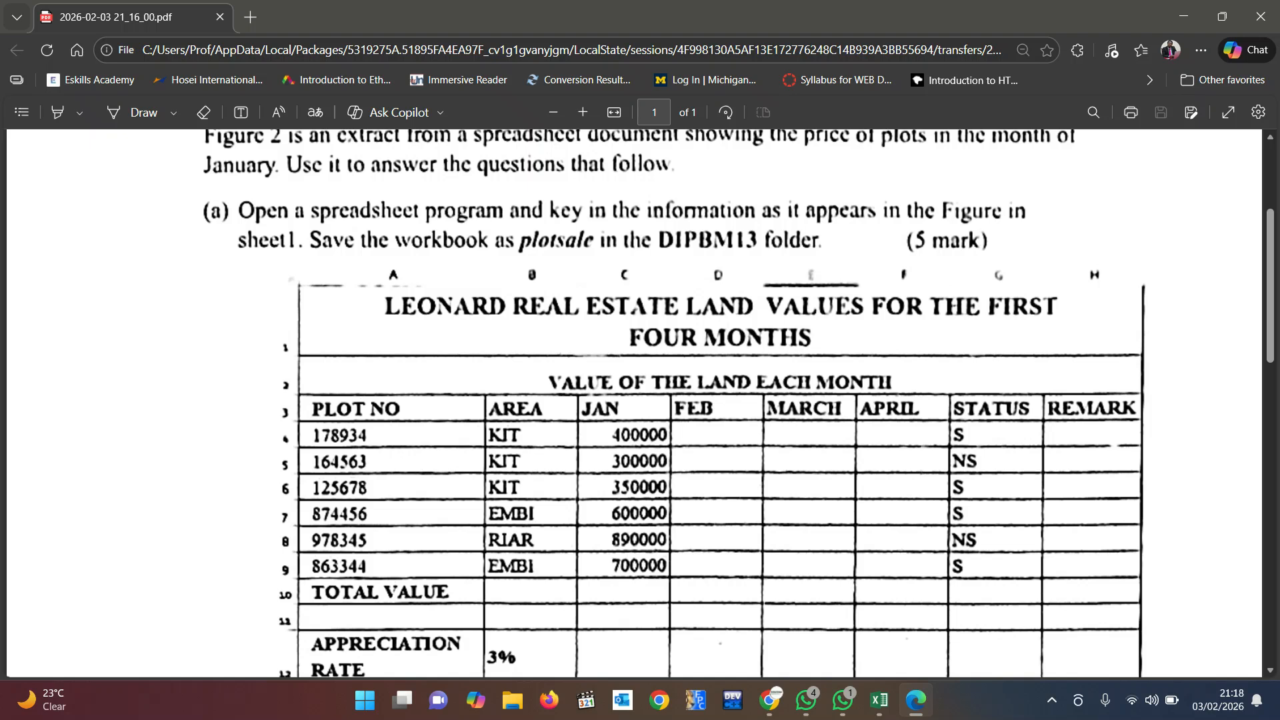
scroll(640, 400, "down", 1)
scroll(640, 400, "up", 1)
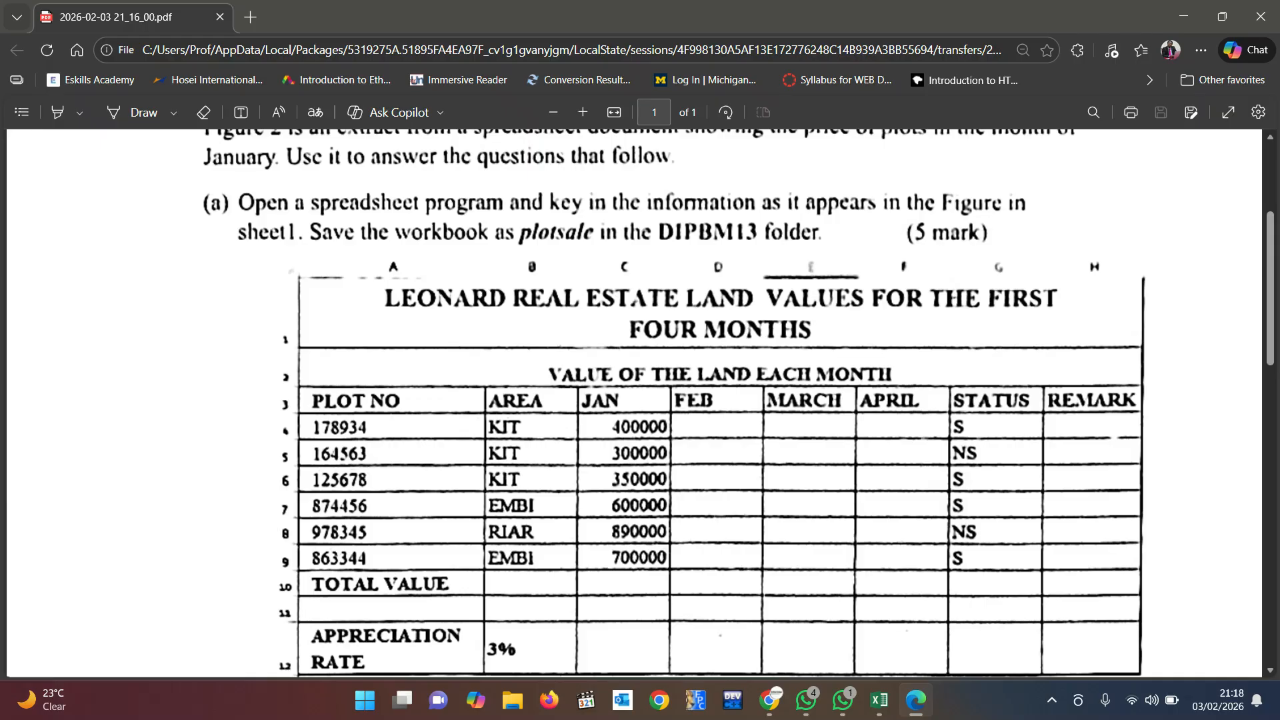
scroll(640, 400, "down", 2)
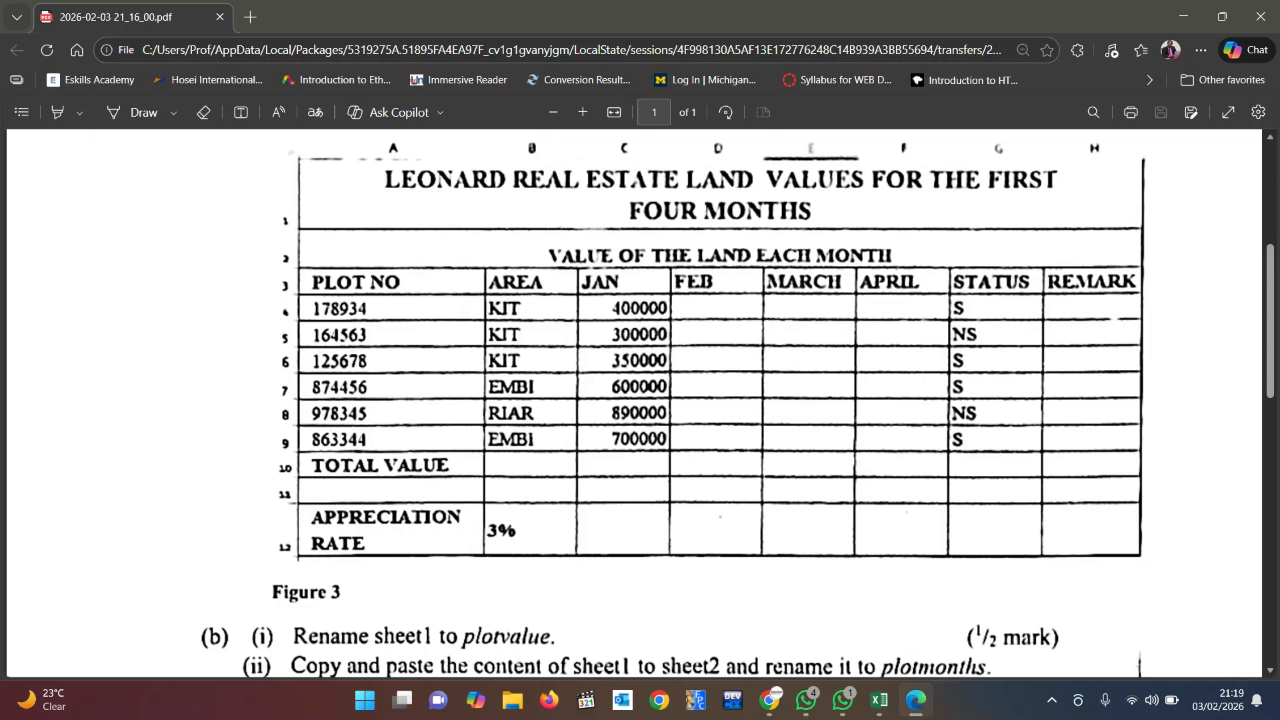
scroll(640, 401, "down", 1)
scroll(640, 400, "up", 1)
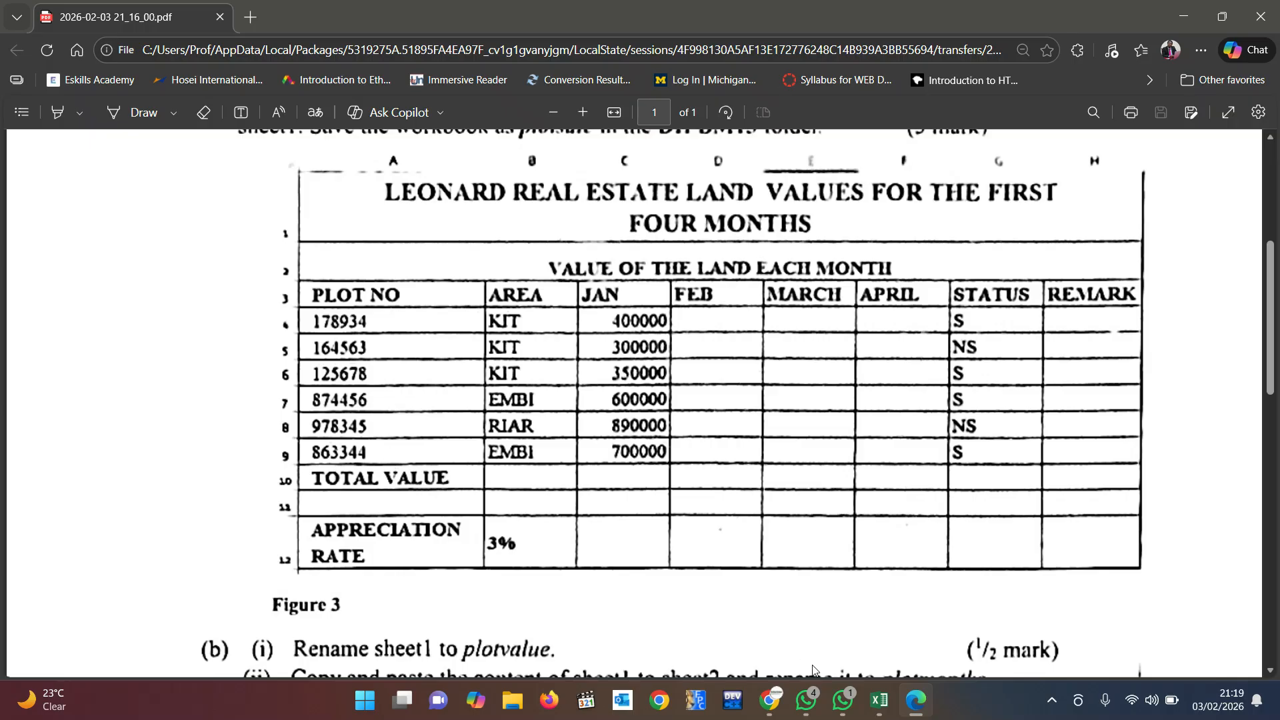
left_click(879, 700)
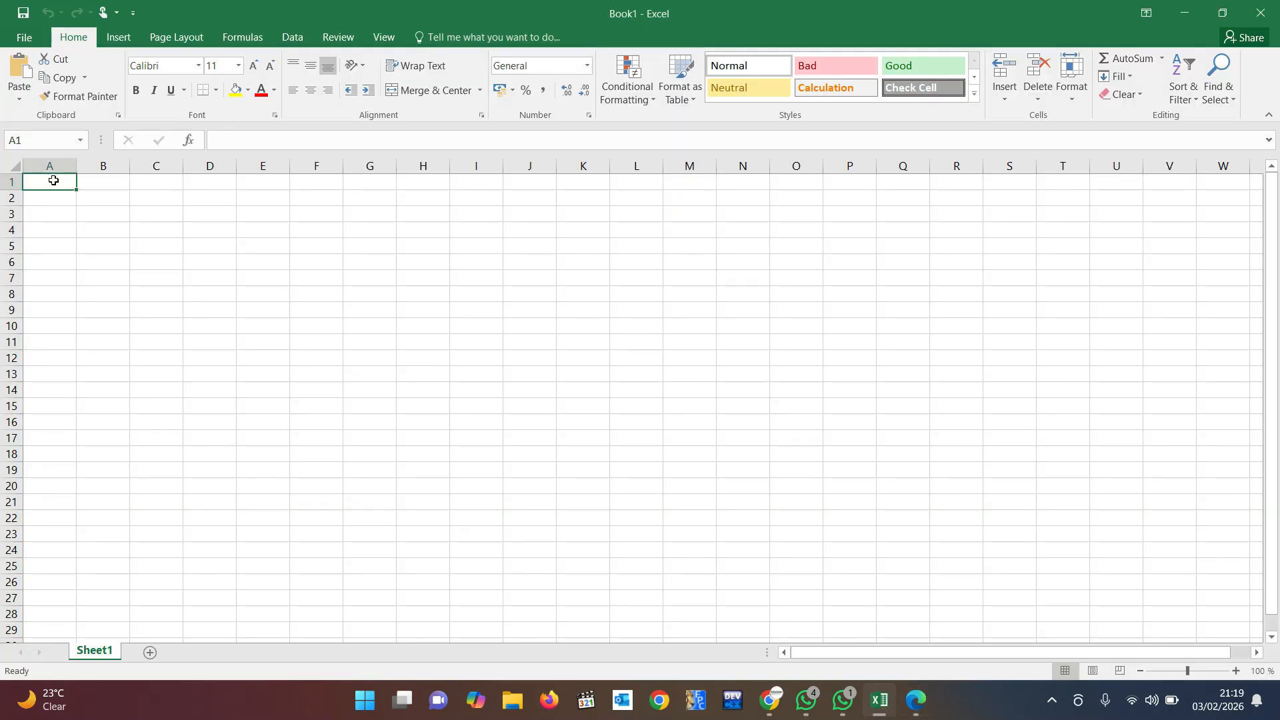
key("Right")
type("le")
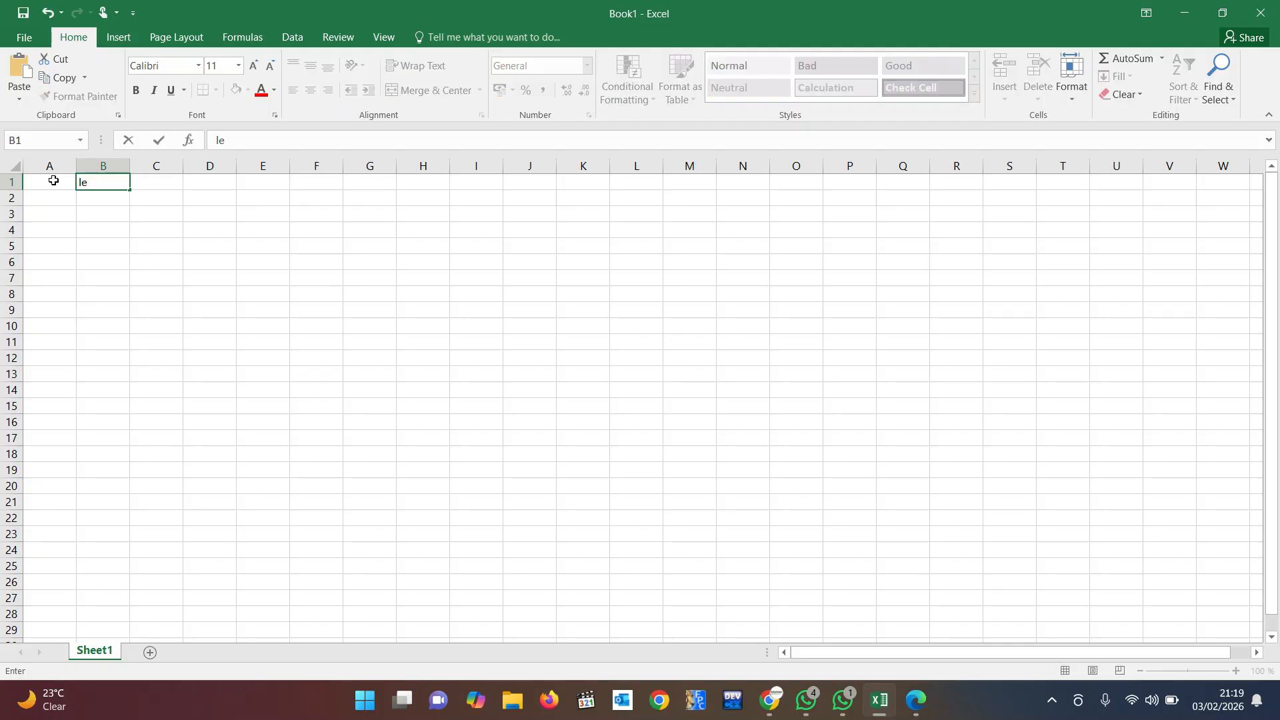
double_click(79, 181)
key("BackSpace")
left_click(46, 178)
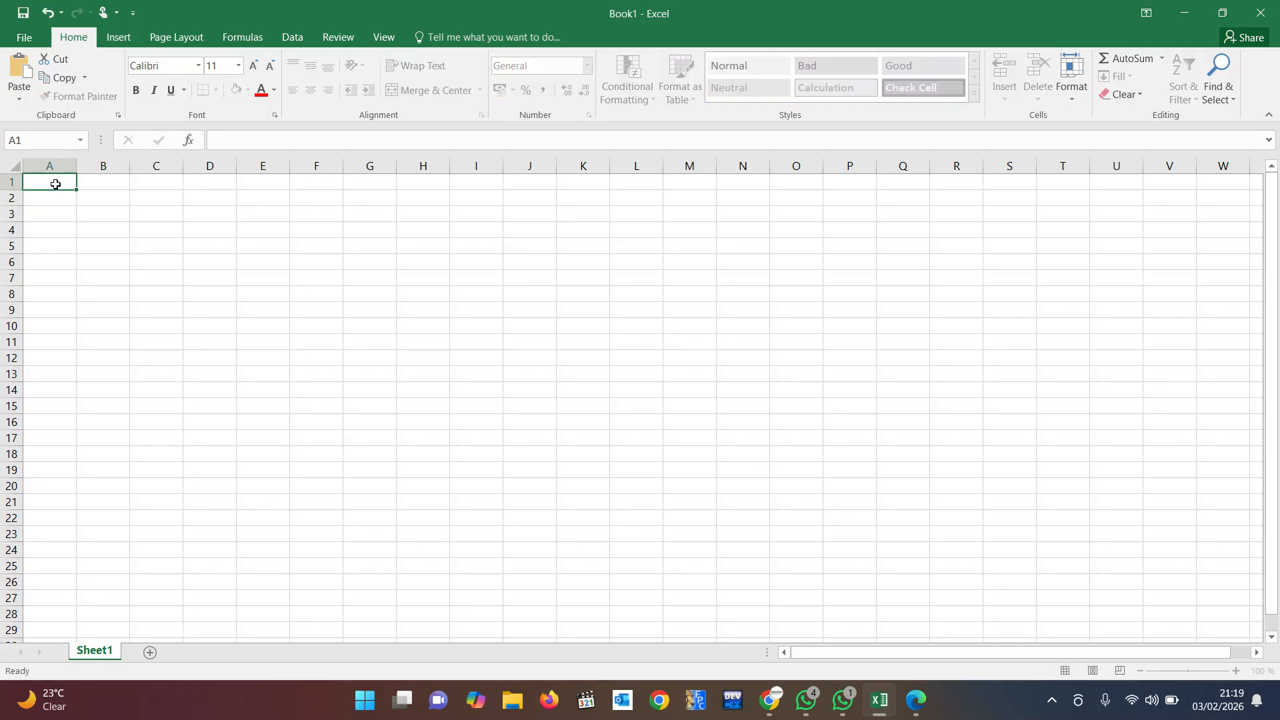
- View the Insert commands briefly and show the Merge & Center options for cell A1
left_click(124, 39)
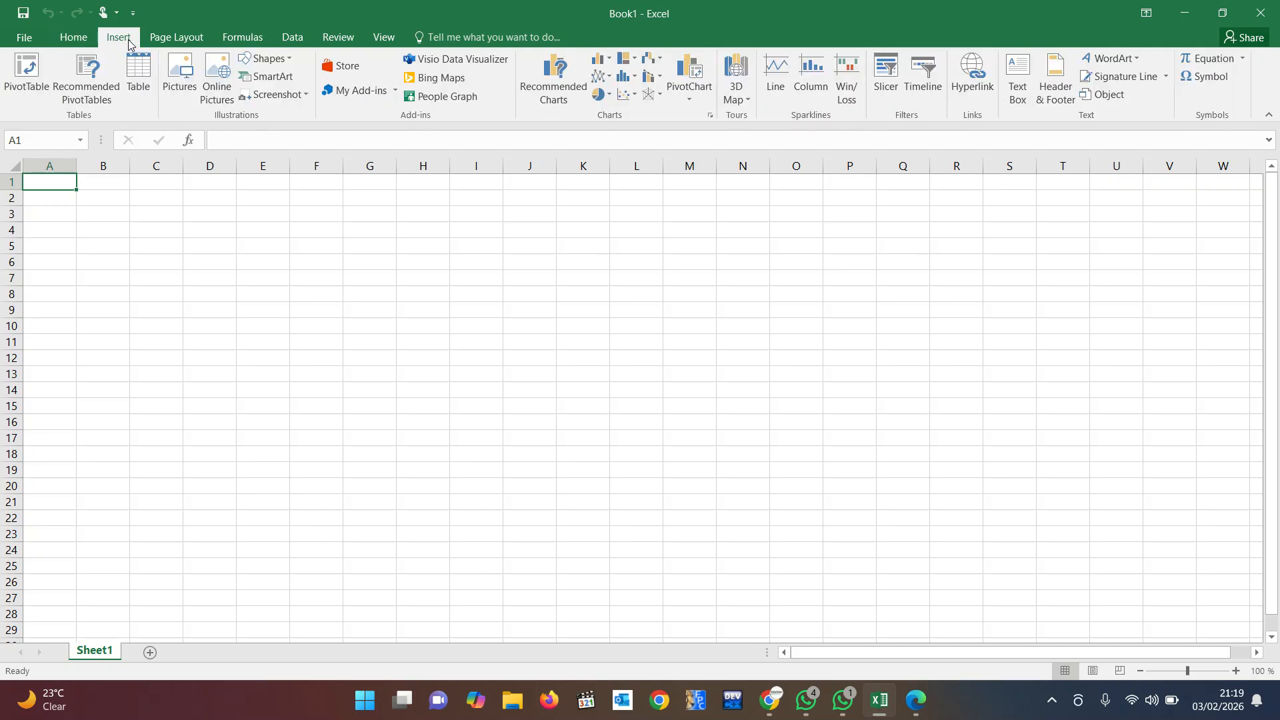
left_click(78, 35)
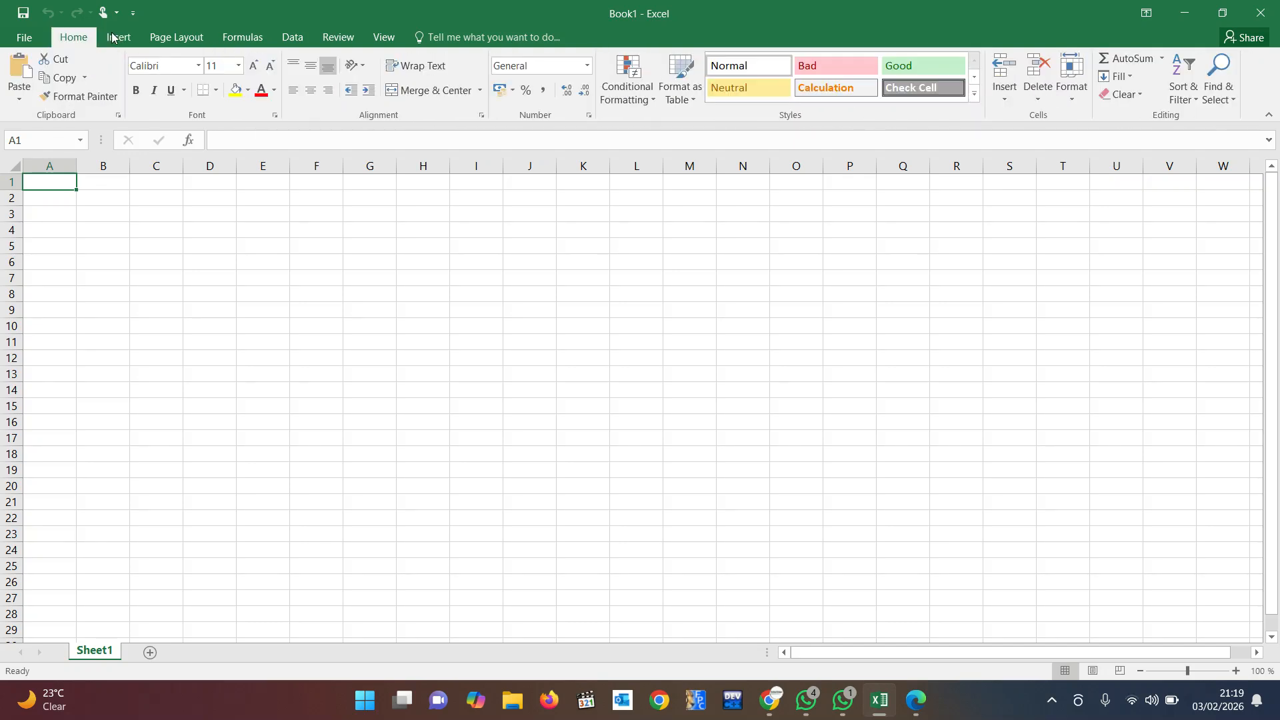
left_click(480, 91)
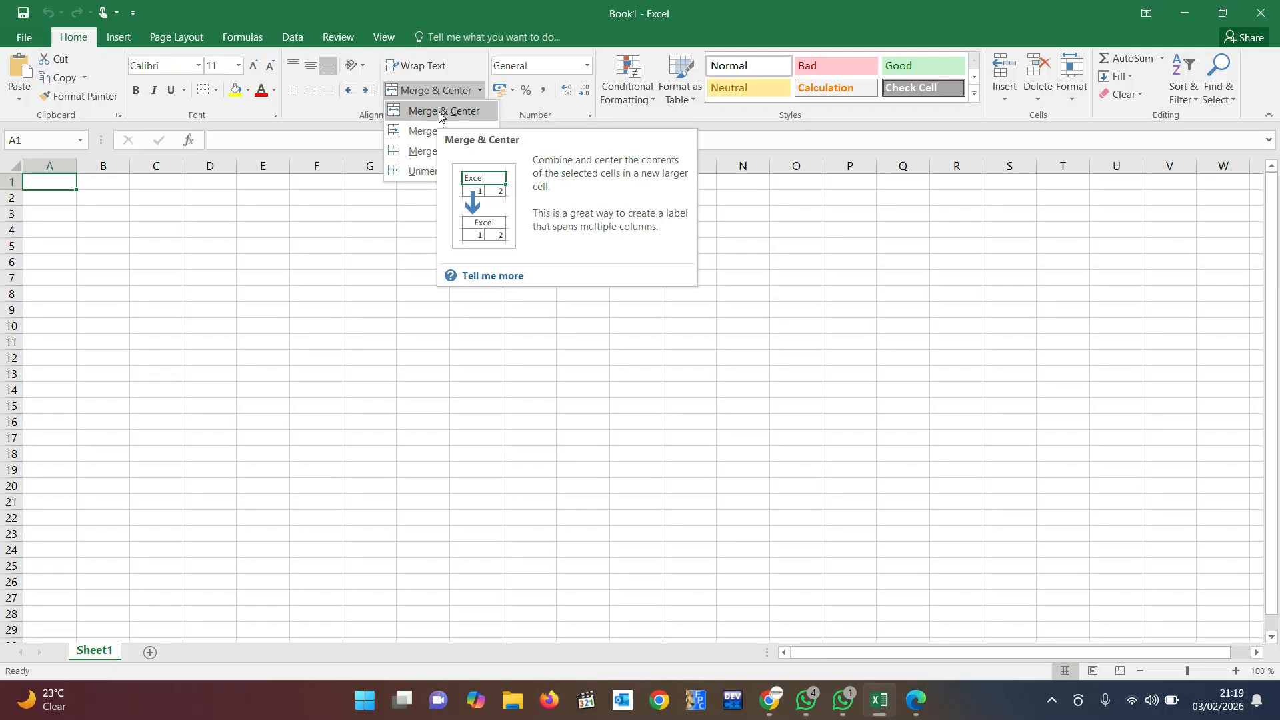
- Launch ZoomIt and magnify the Excel window for the class
key("super")
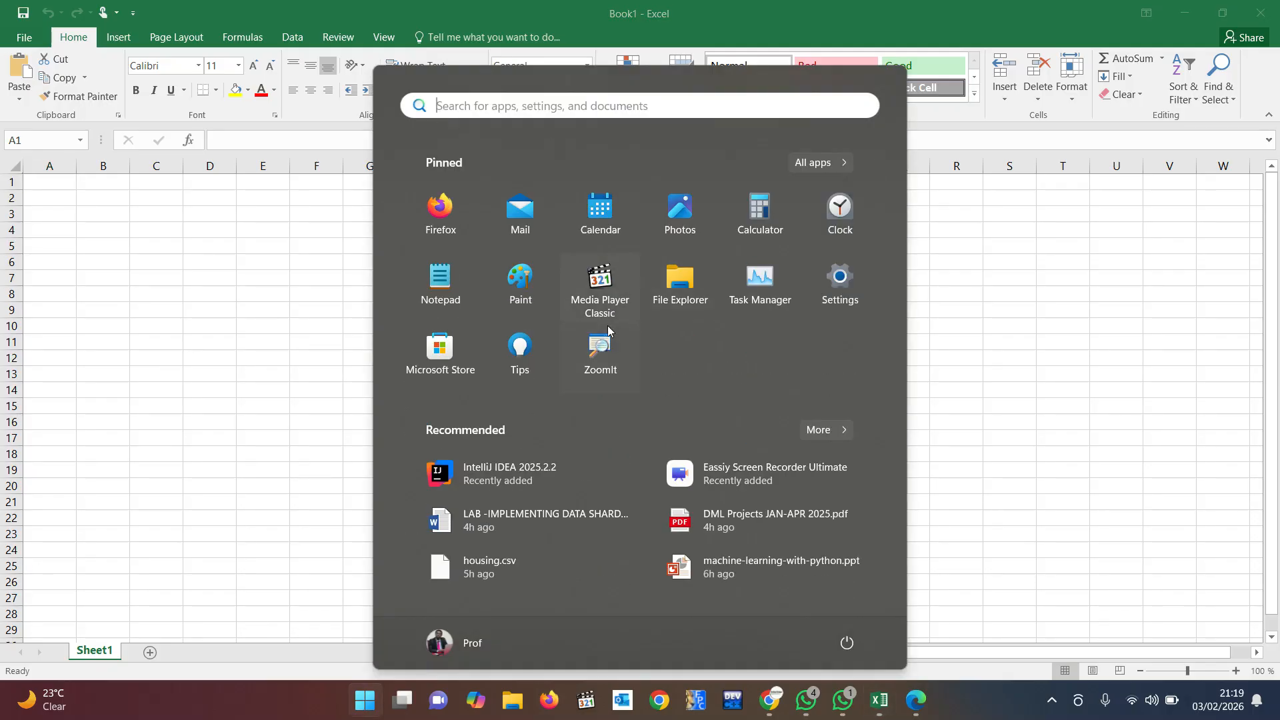
left_click(599, 353)
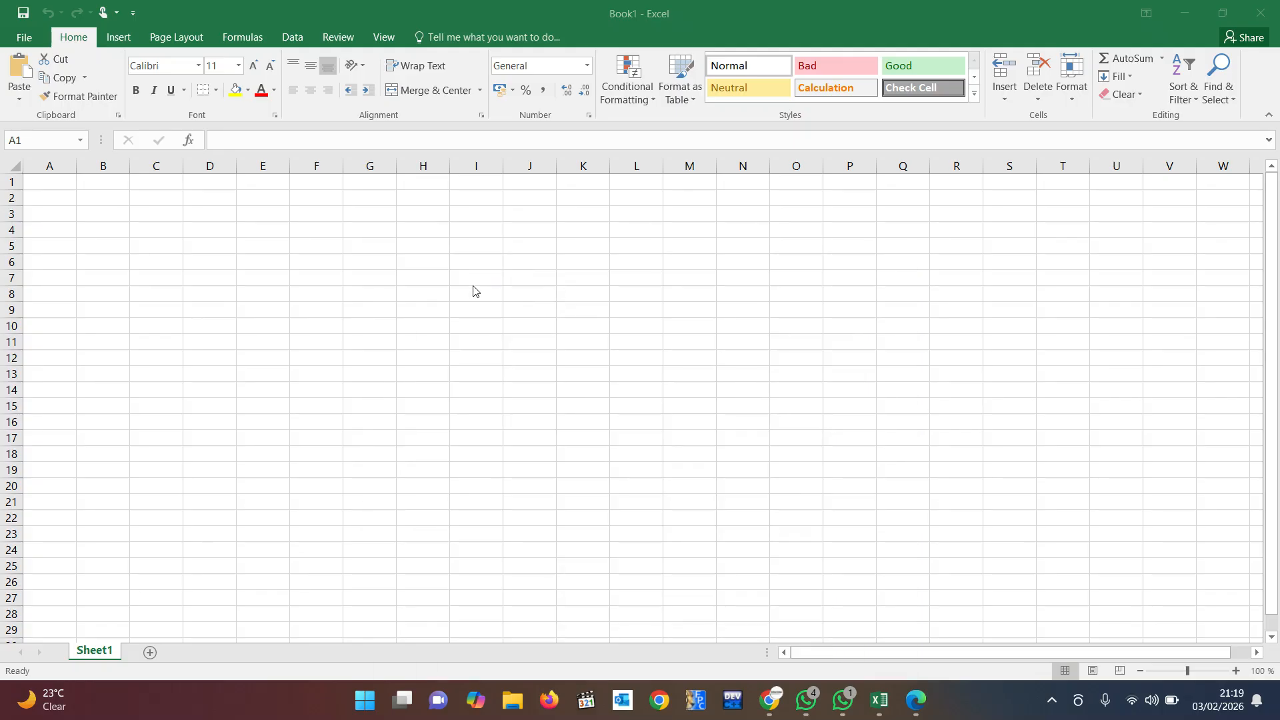
key("ctrl+1")
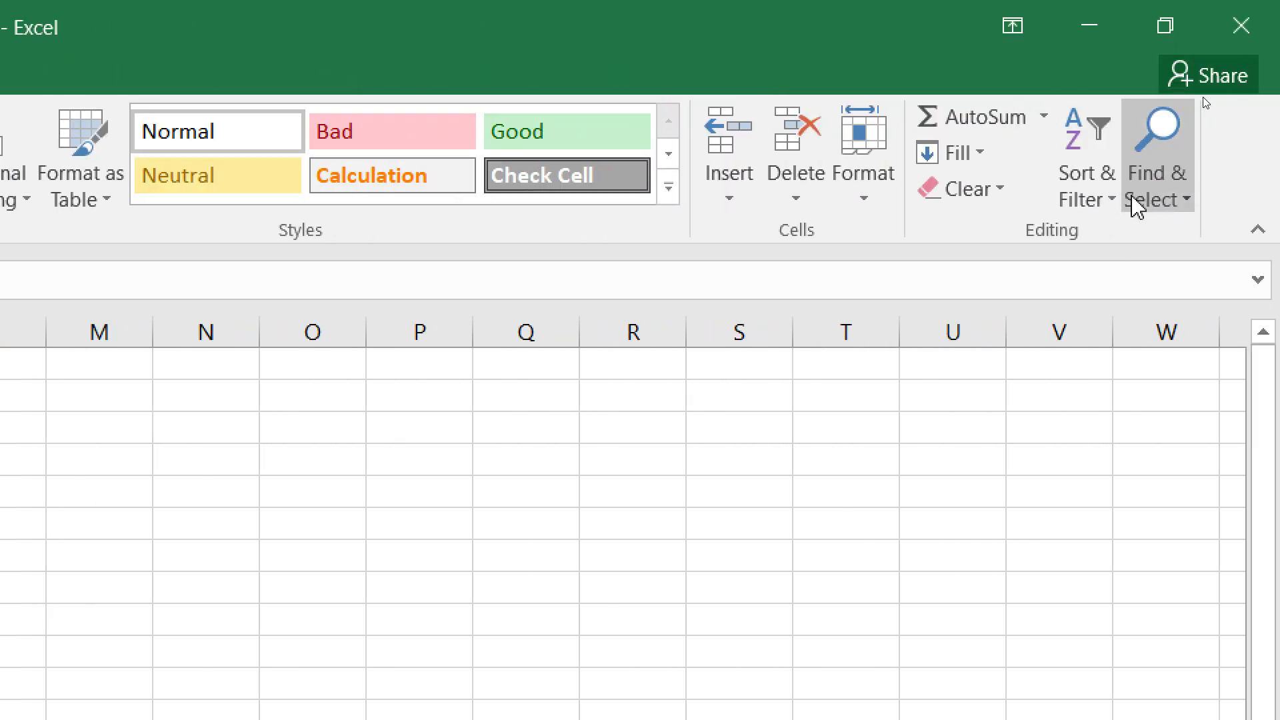
- Show the Sort & Filter options and the New Query sources for files, databases, Azure and other sources
left_click(1113, 204)
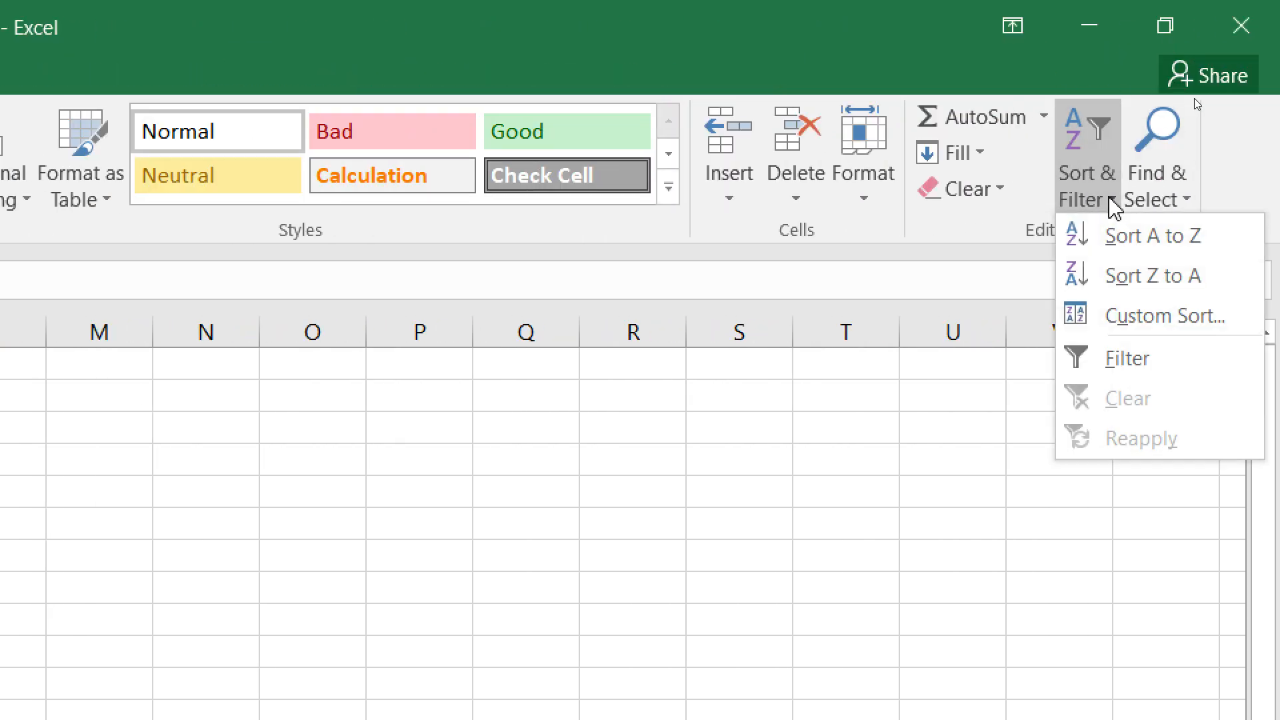
left_click(1110, 199)
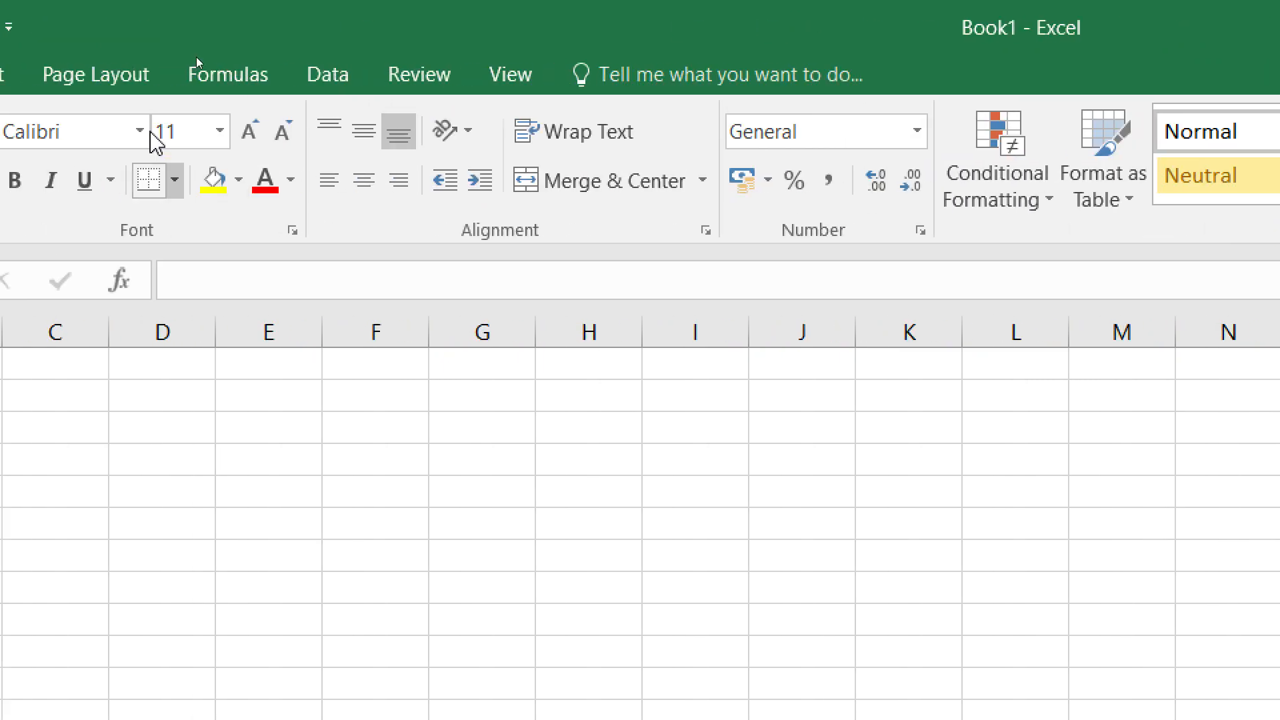
left_click(338, 73)
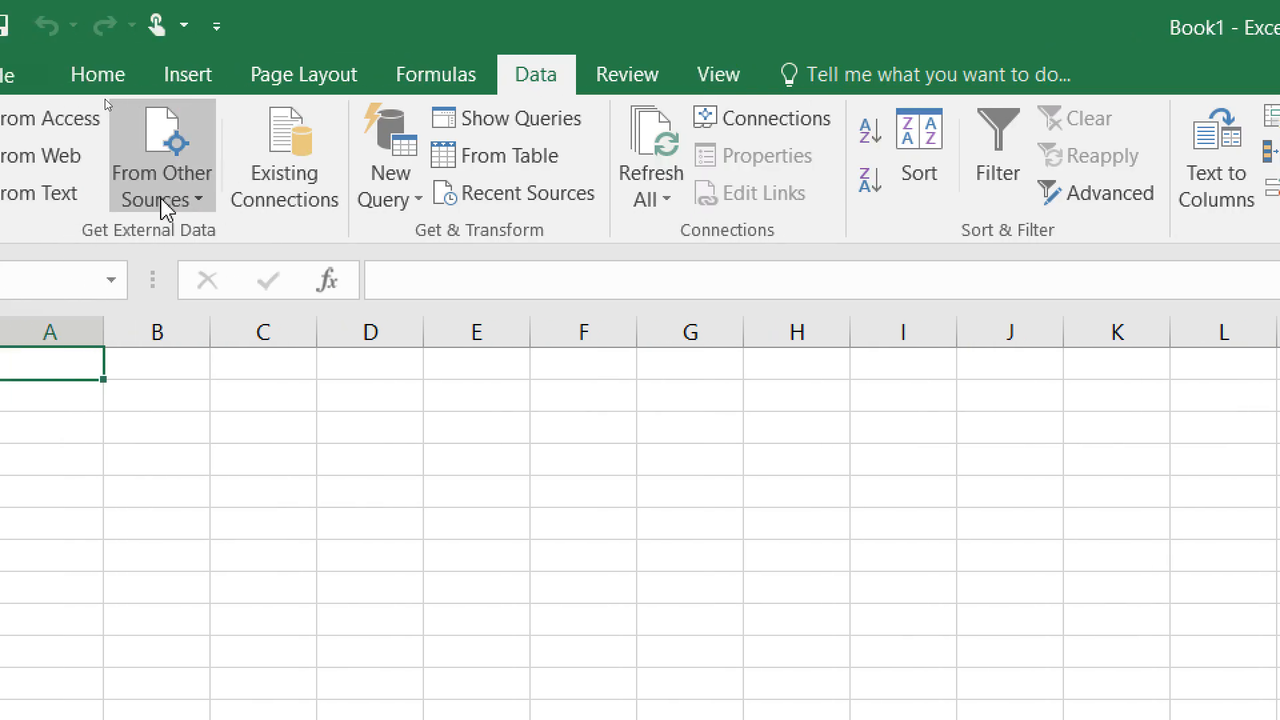
left_click(414, 200)
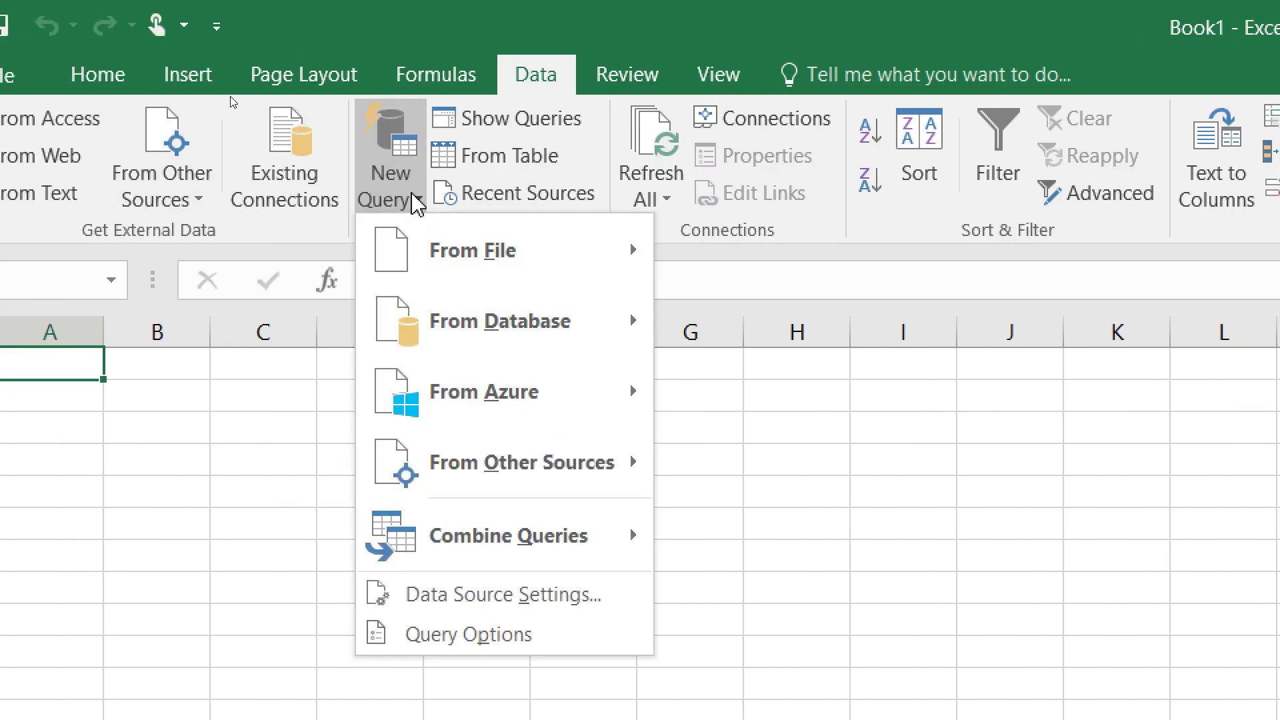
mouse_move(487, 257)
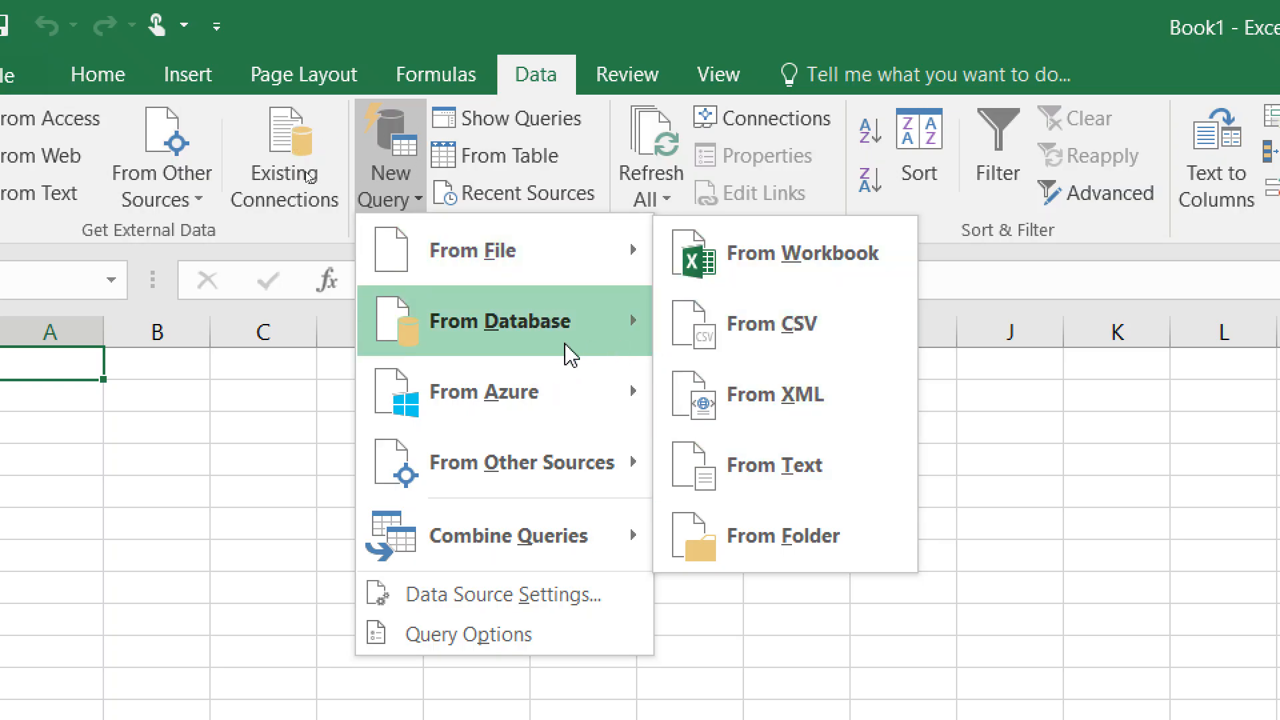
mouse_move(553, 345)
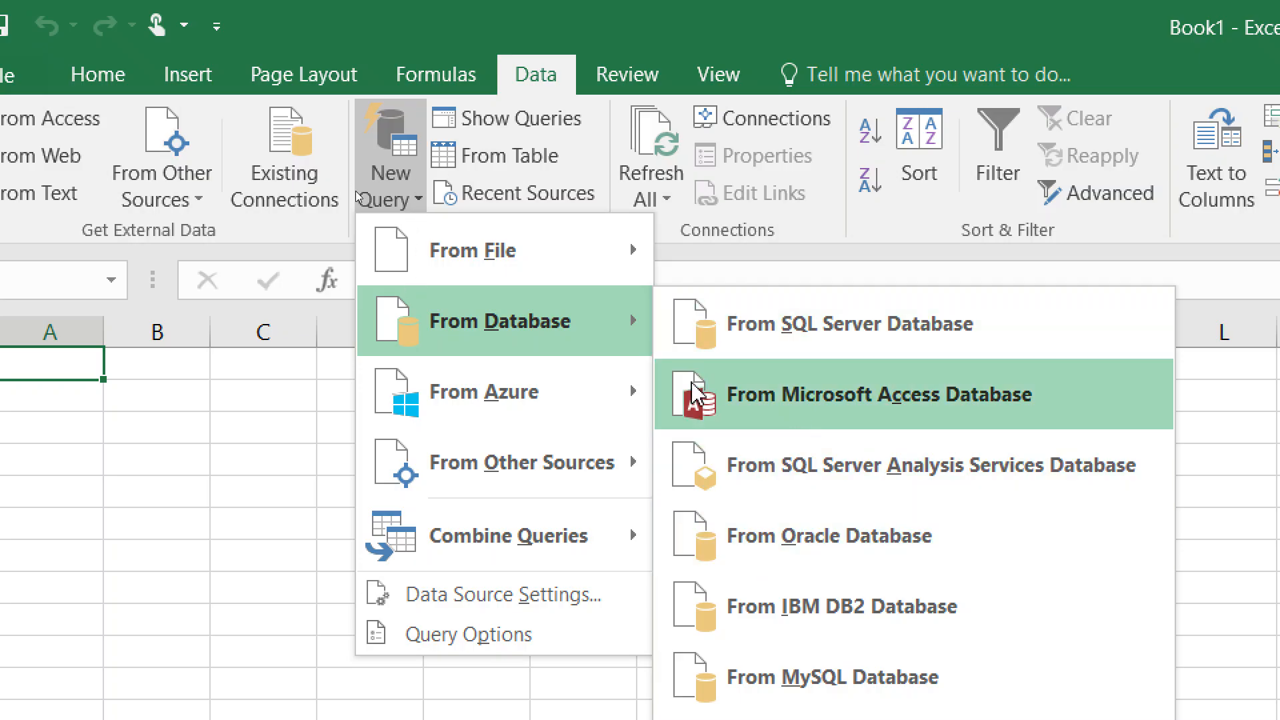
mouse_move(564, 420)
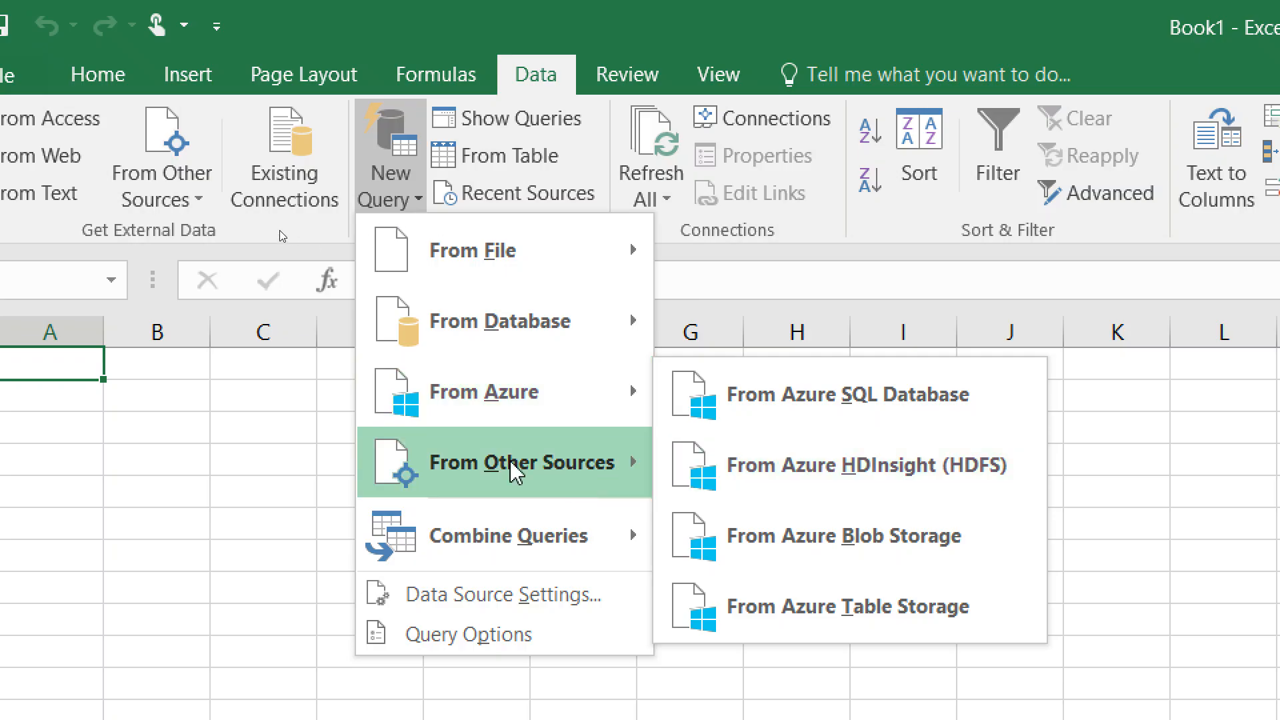
mouse_move(516, 467)
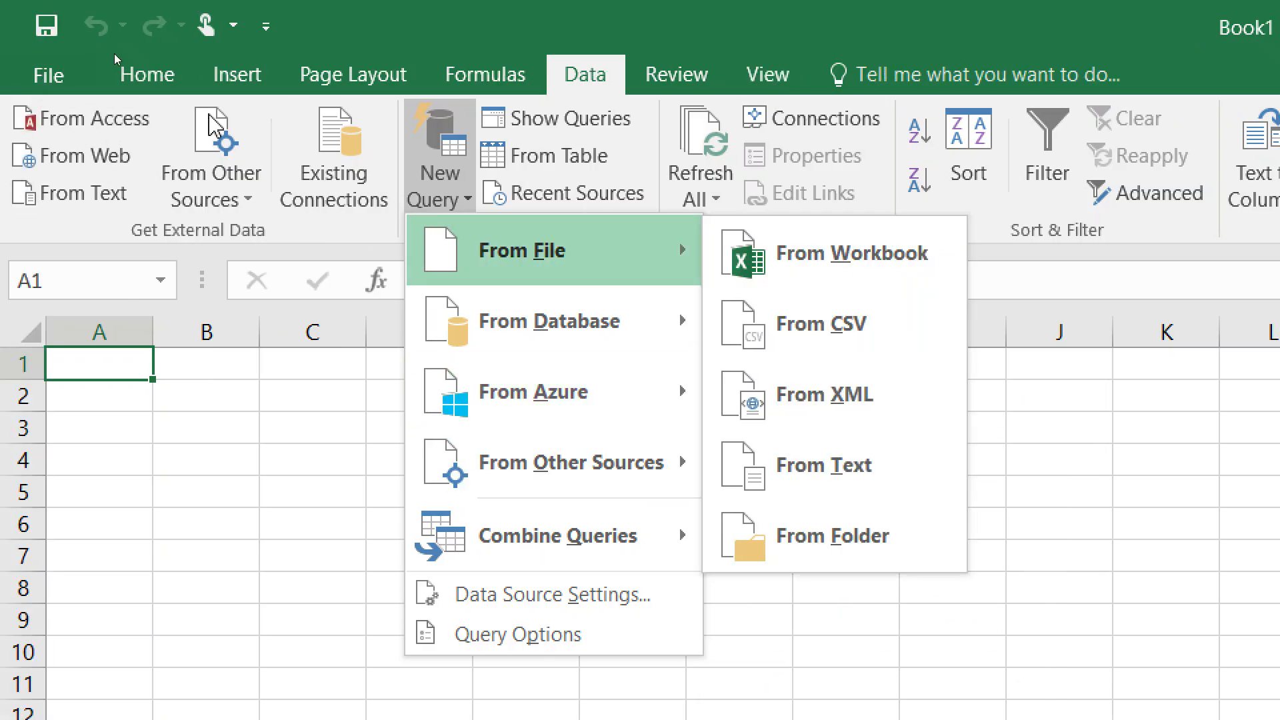
- Show the Logical and Financial function lists in Excel's Function Library
left_click(511, 78)
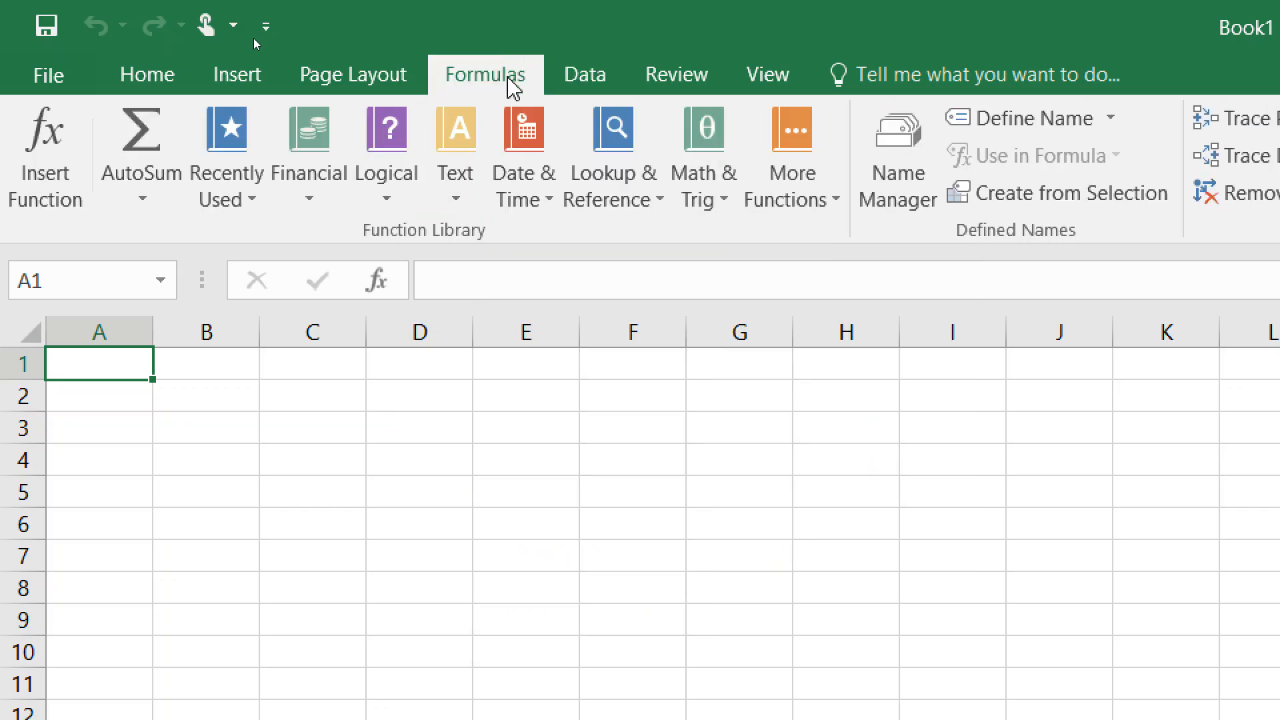
left_click(386, 203)
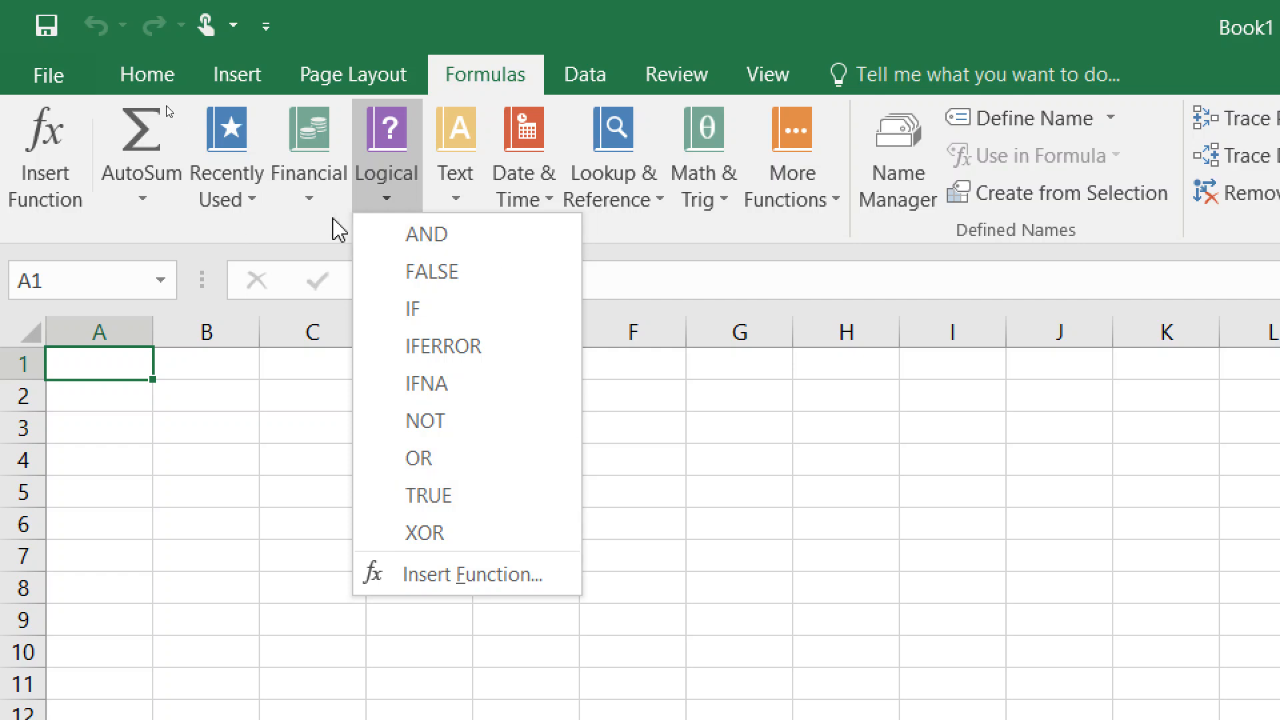
left_click(306, 204)
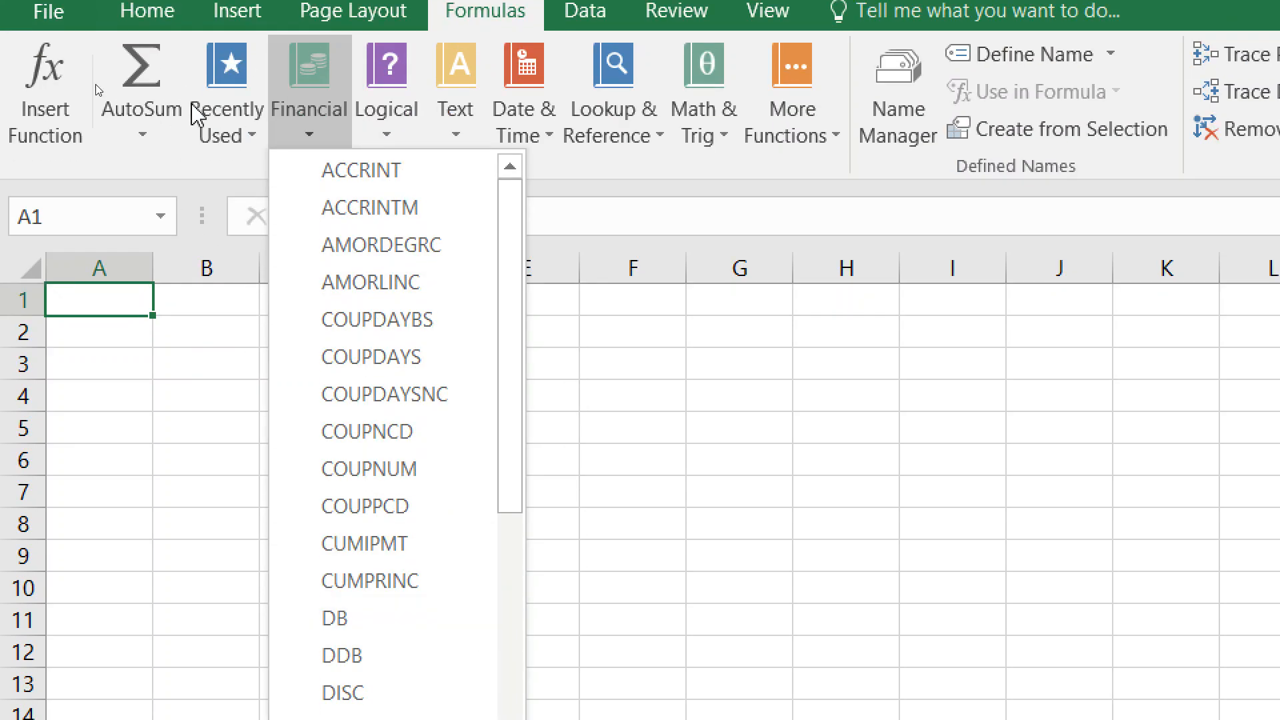
left_click(225, 200)
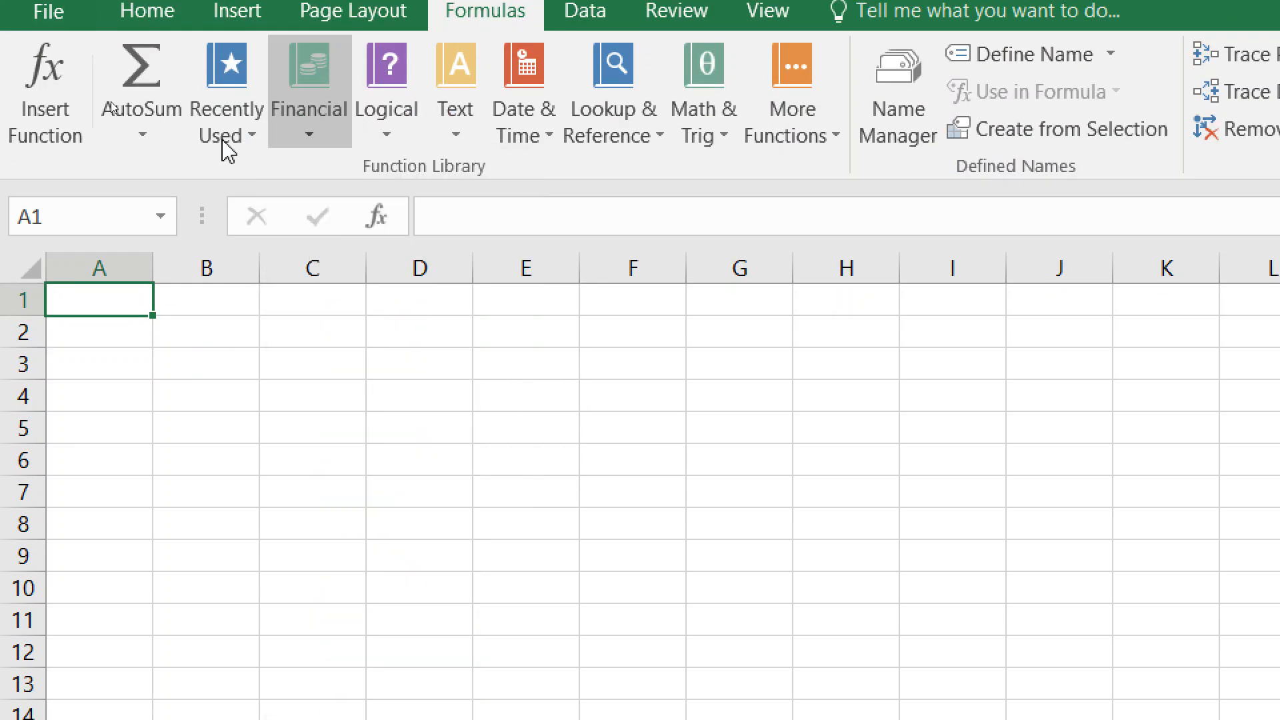
- Review the AutoSum functions, open Insert Function for cell A1 and examine the IF, COUNT, HYPERLINK, SIN and MAX descriptions
left_click(153, 141)
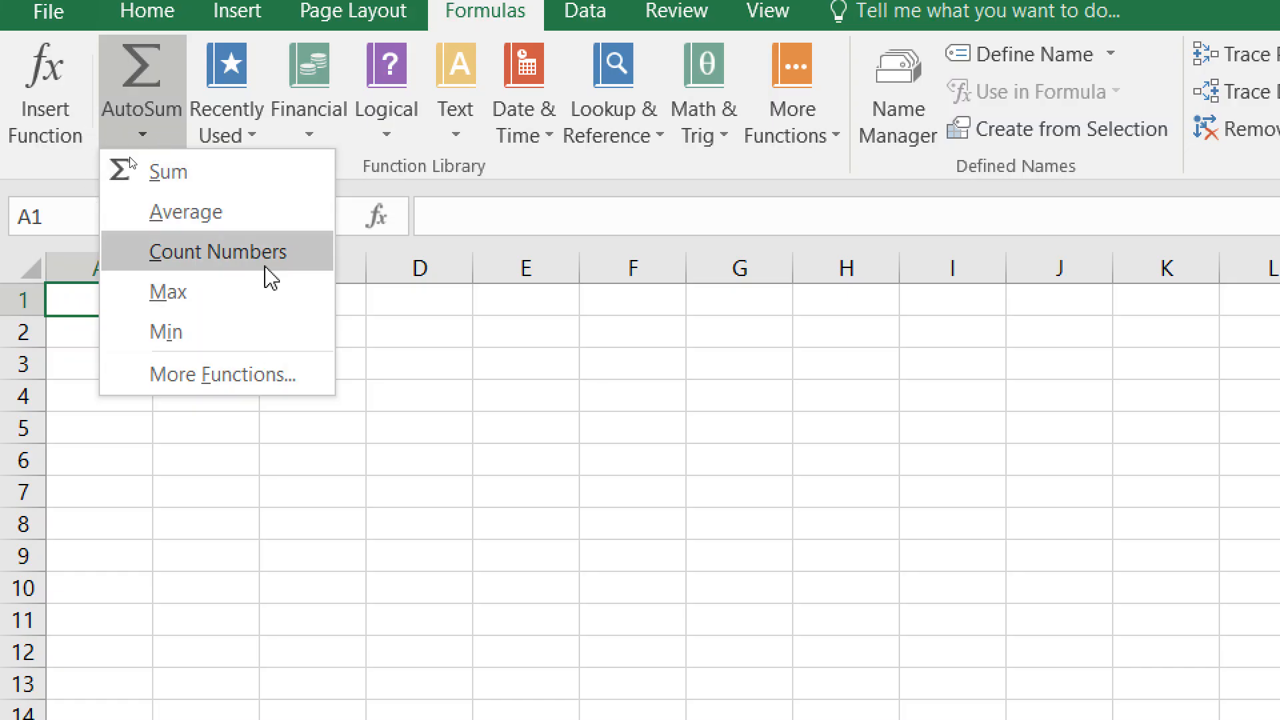
left_click(220, 374)
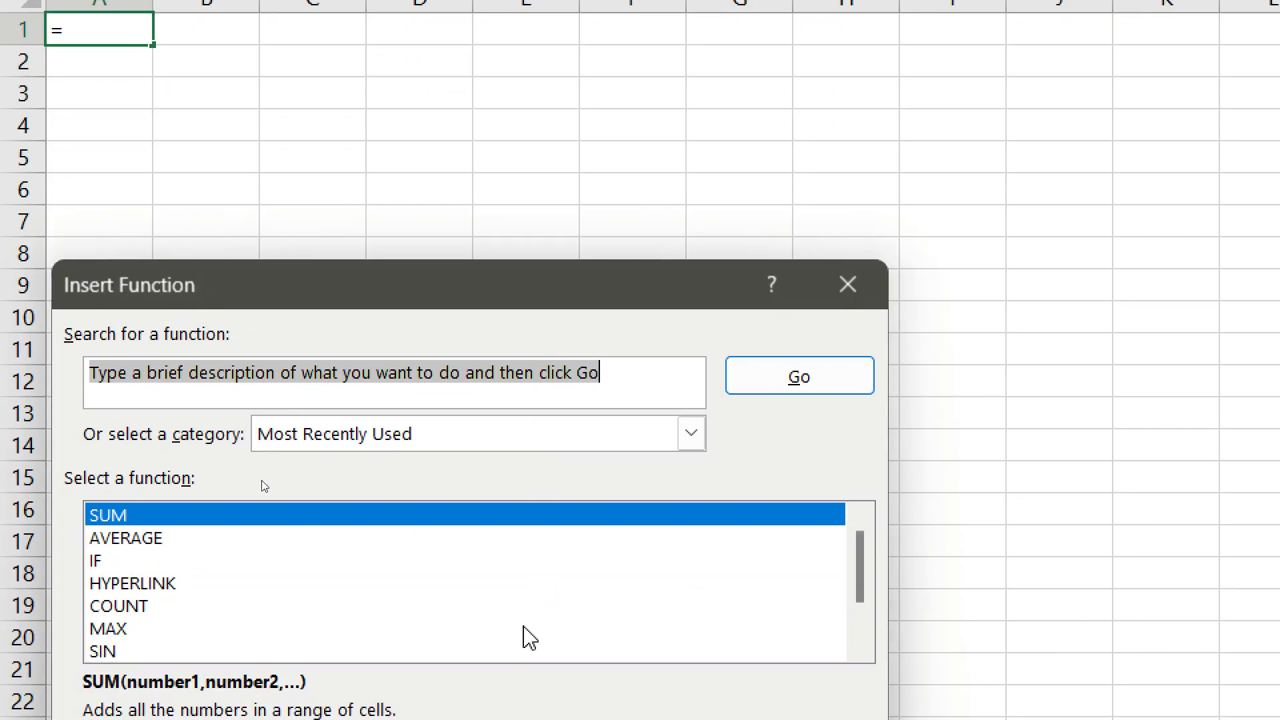
left_click(105, 567)
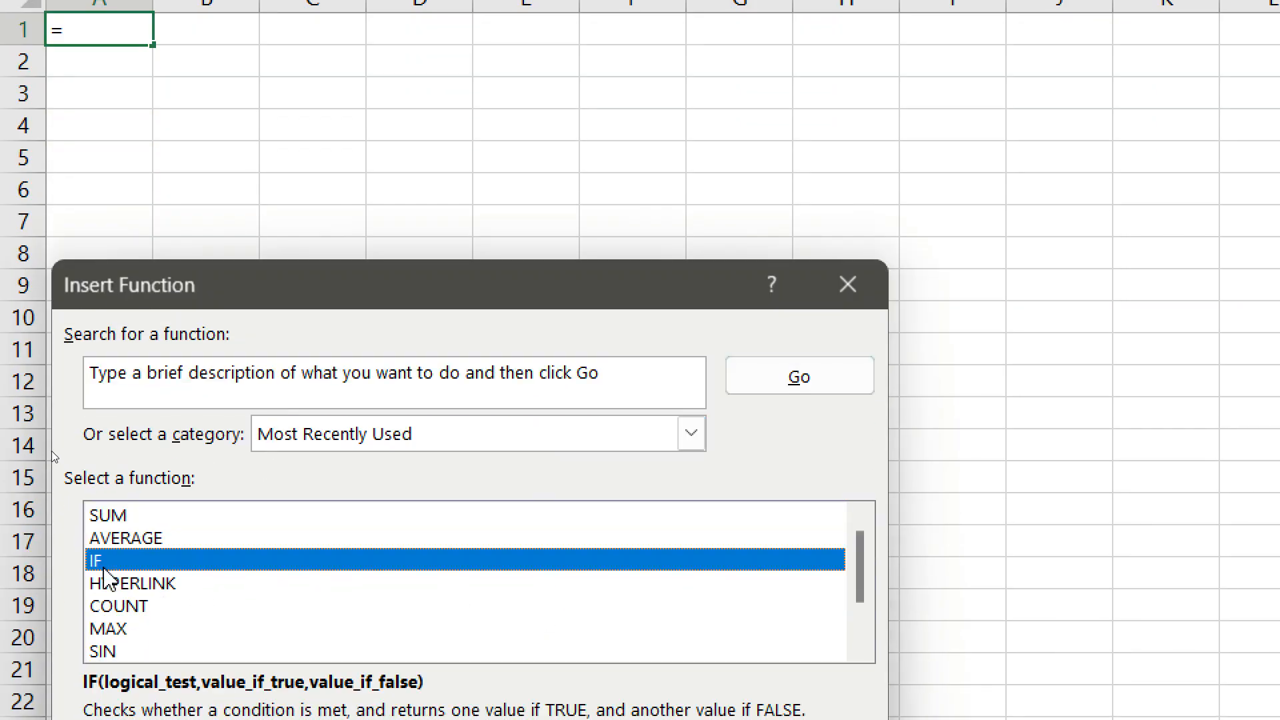
left_click(154, 612)
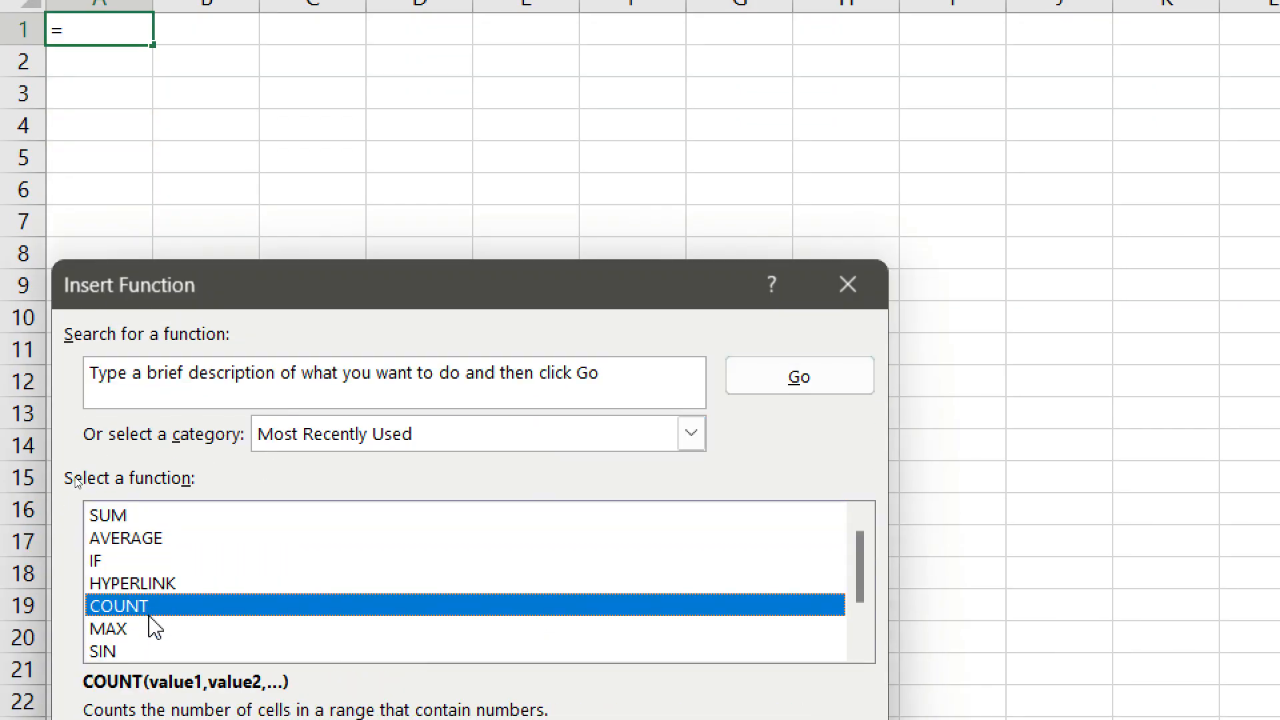
left_click(163, 587)
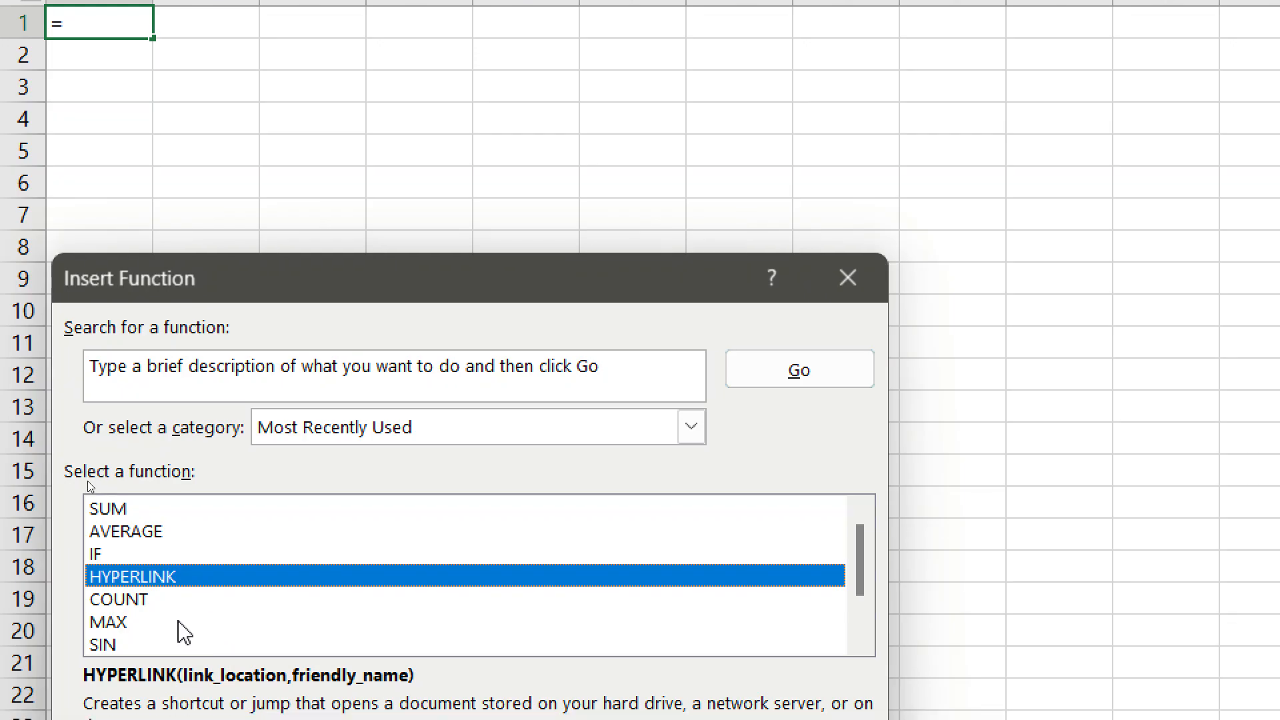
left_click(134, 652)
left_click(132, 610)
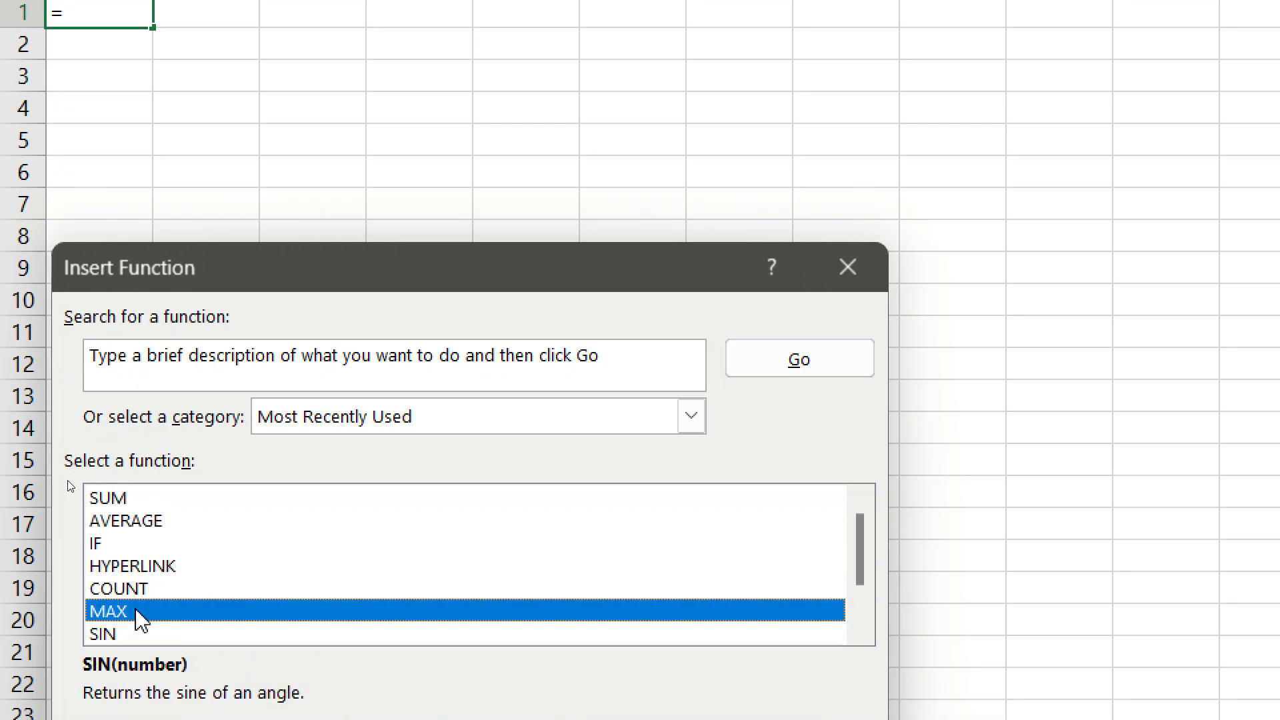
left_click(133, 591)
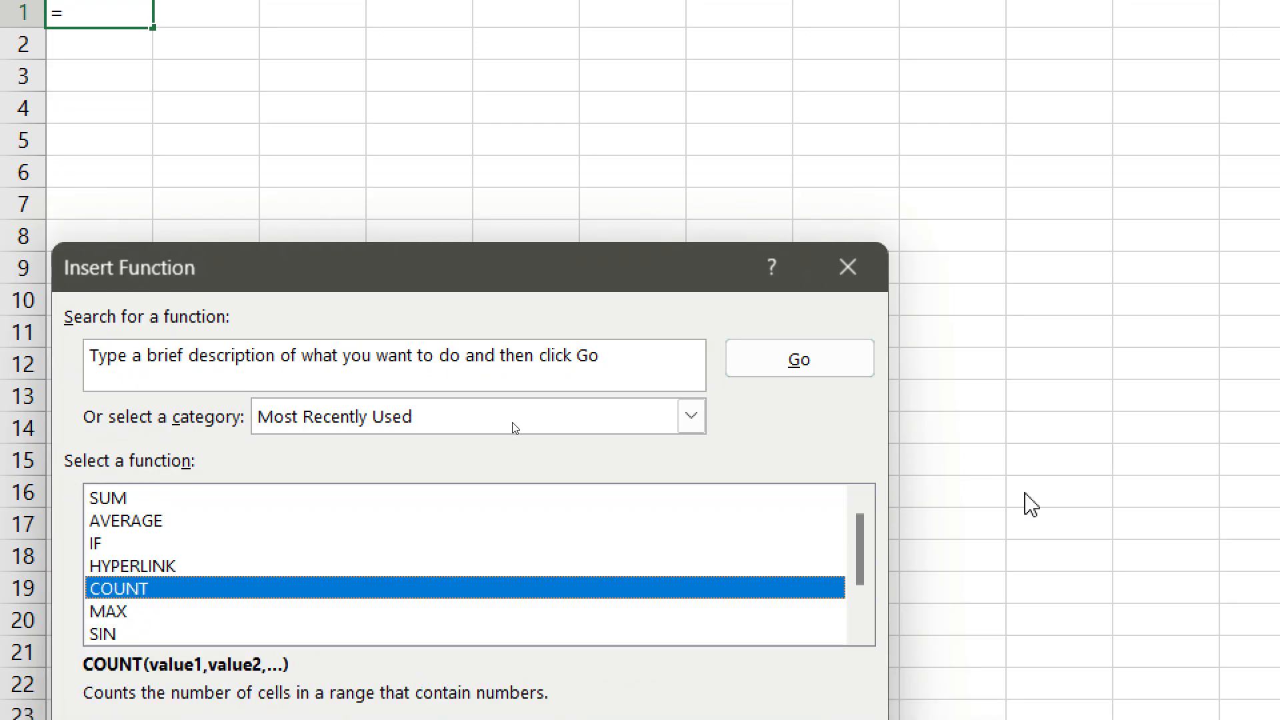
- Examine the SUMIF, STDEV and PMT descriptions in the Insert Function list
left_click_drag(865, 563, 863, 594)
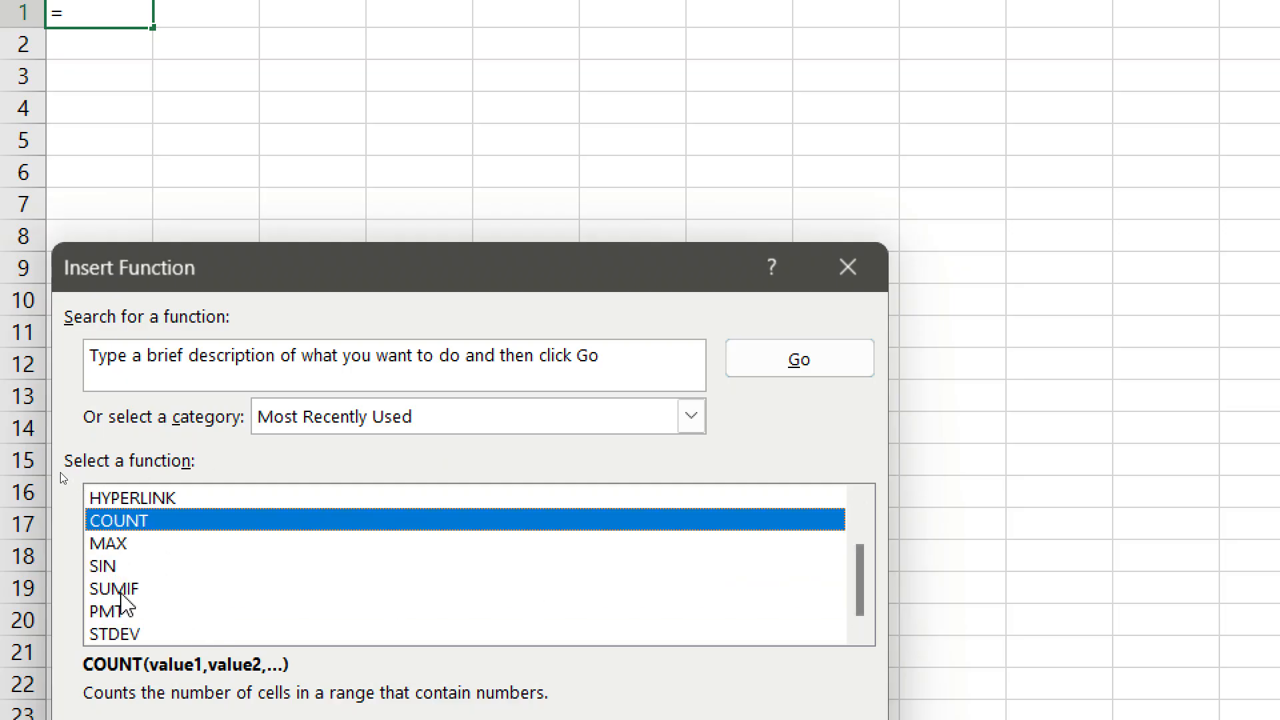
left_click(122, 593)
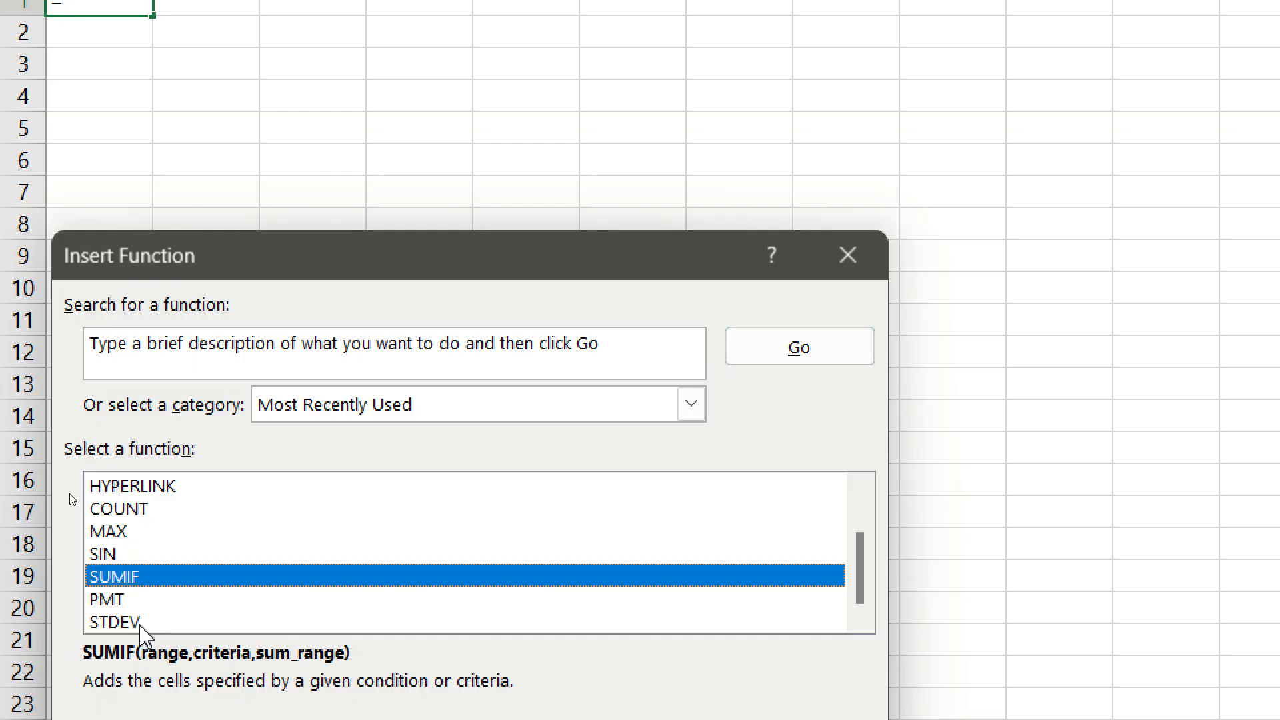
left_click(143, 623)
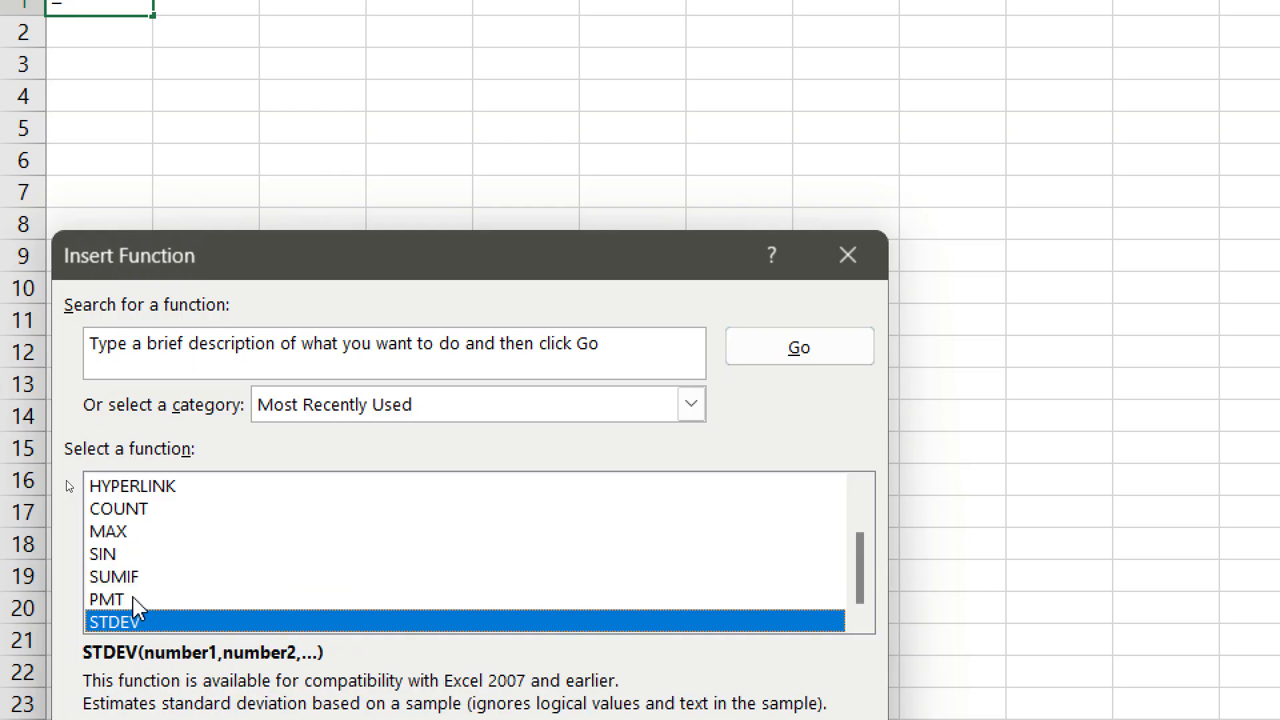
left_click(130, 578)
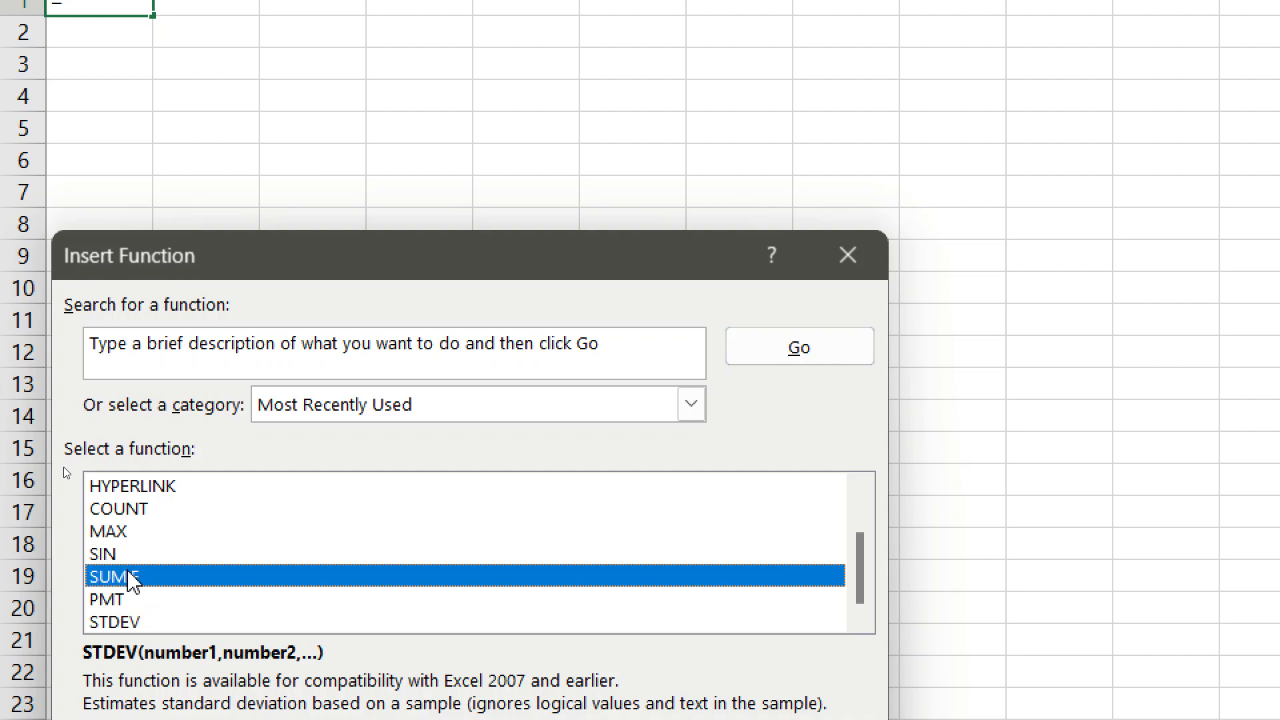
left_click(130, 597)
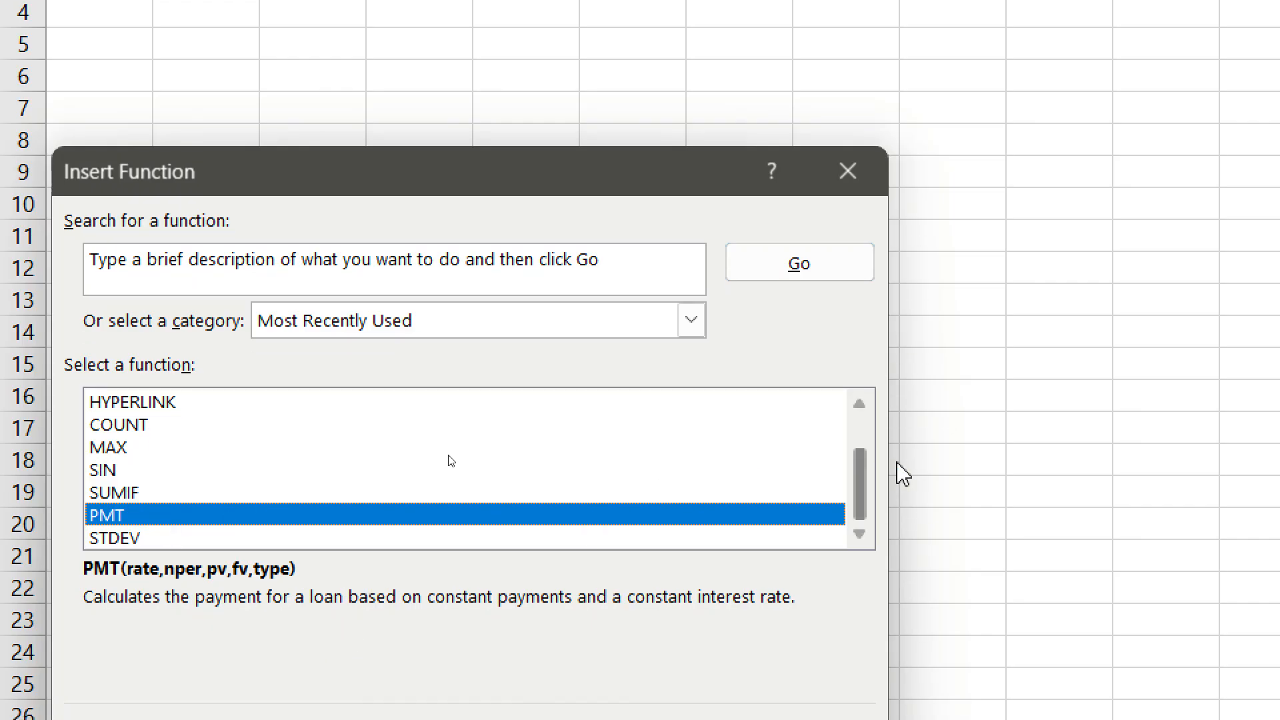
- Examine the COUNT, AVERAGE and SUM descriptions, and close Insert Function without inserting anything
left_click_drag(860, 488, 861, 434)
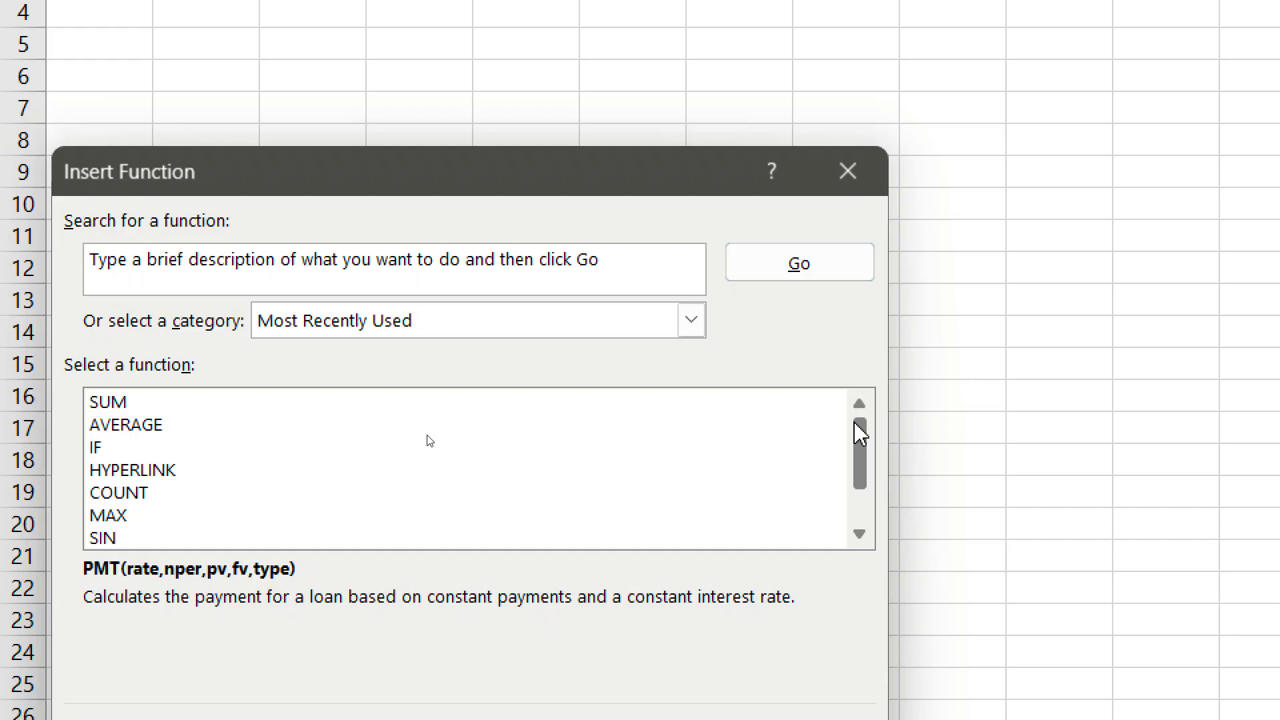
left_click(107, 493)
left_click(130, 430)
left_click(134, 403)
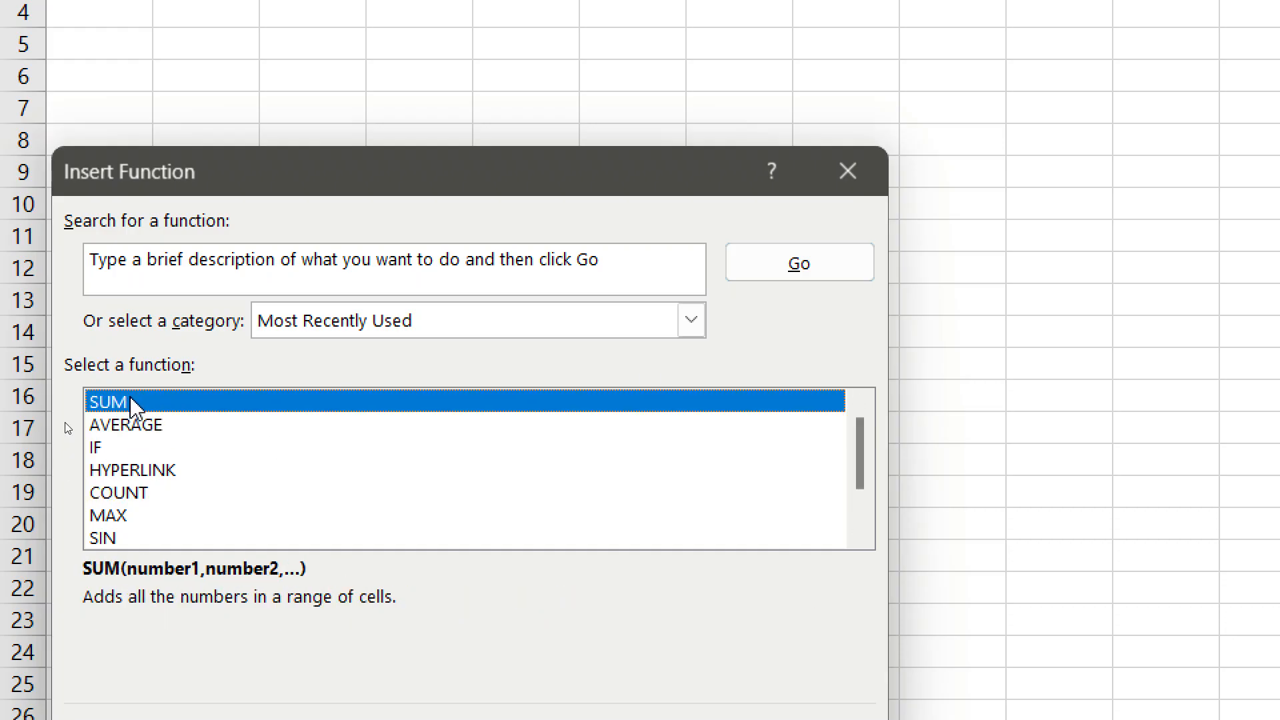
left_click(869, 182)
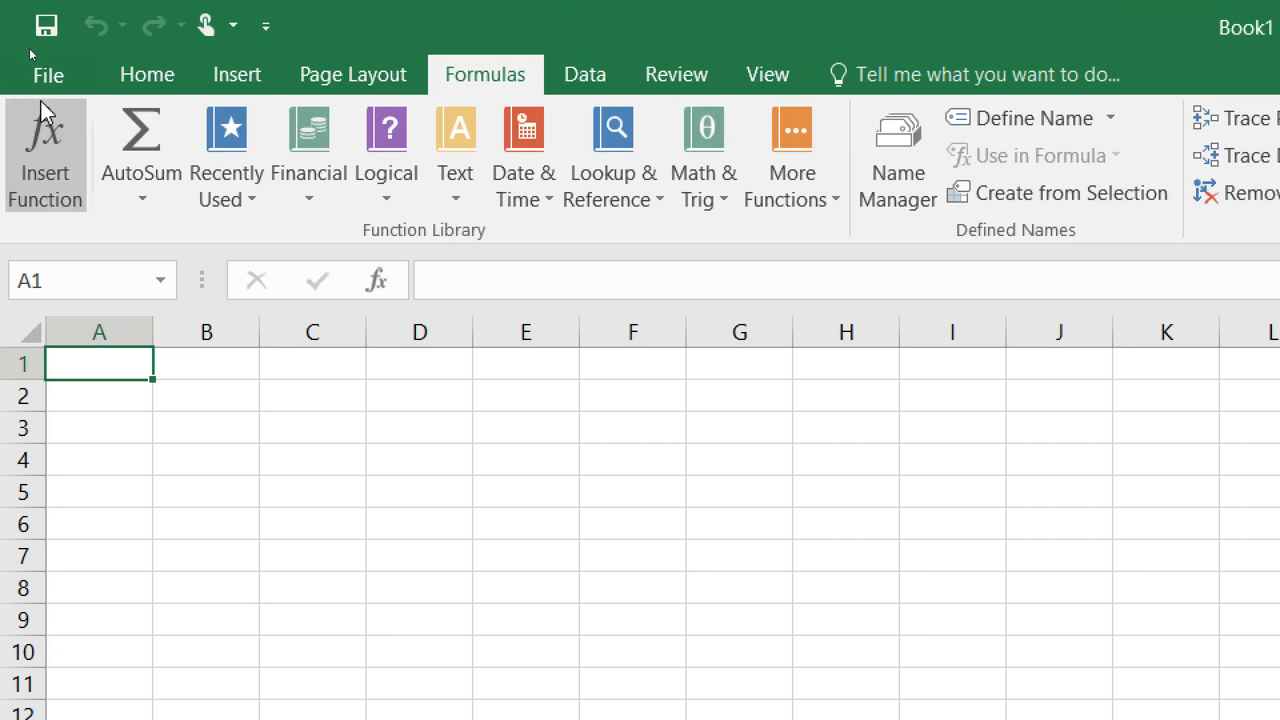
- Show the workbook's Info page with its protect, inspect and manage options, and return to the worksheet
left_click(115, 84)
left_click(80, 92)
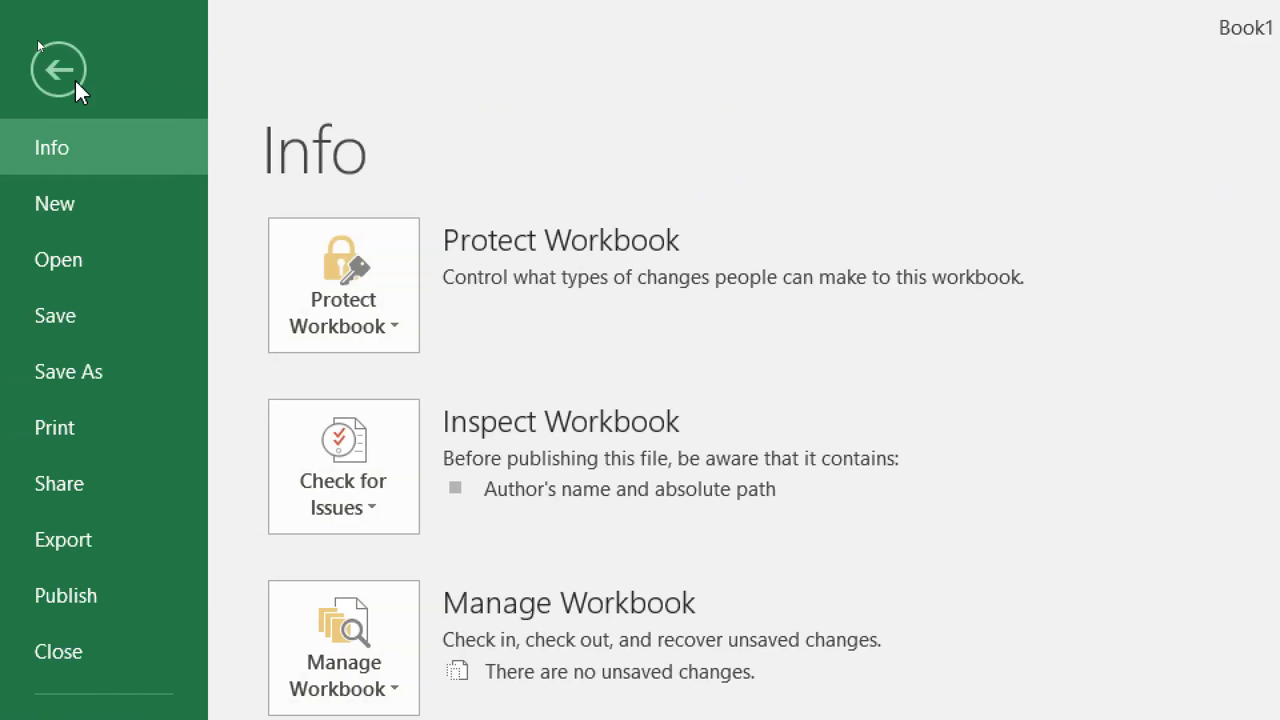
left_click(71, 80)
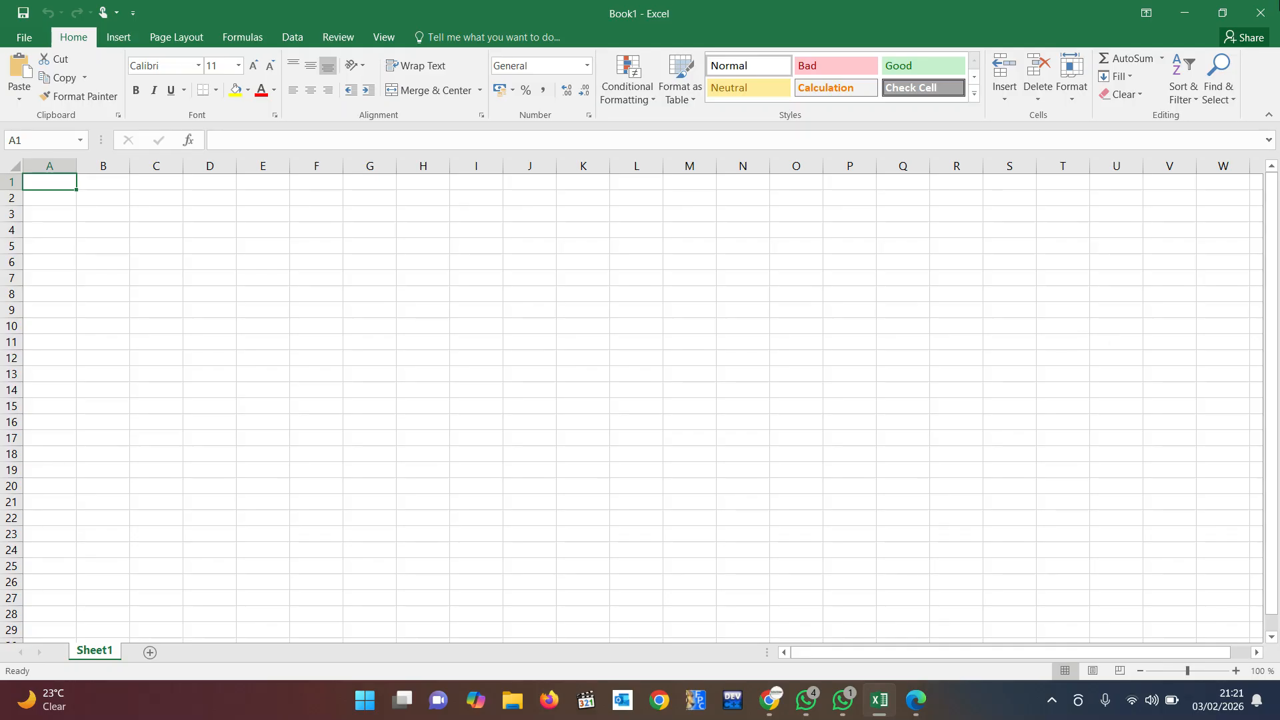
- Enter the letter "a" in cell R29 of Sheet1
left_click(961, 627)
type("a")
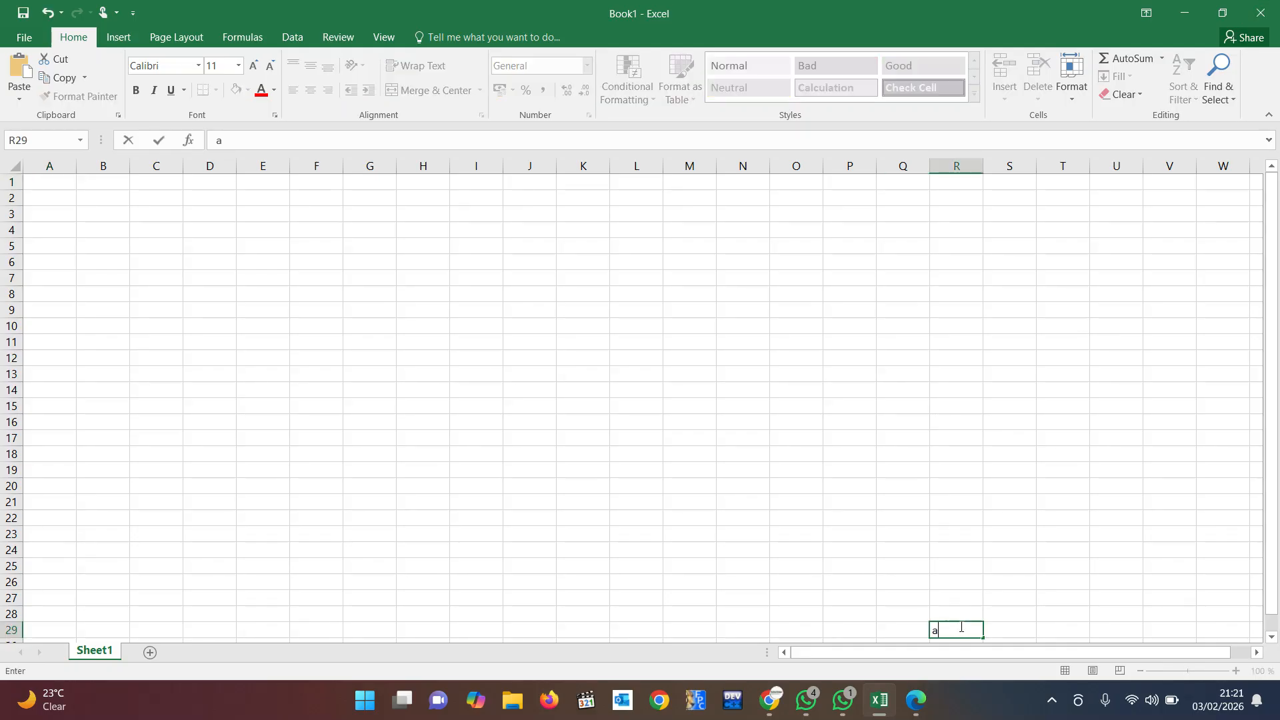
left_click(855, 593)
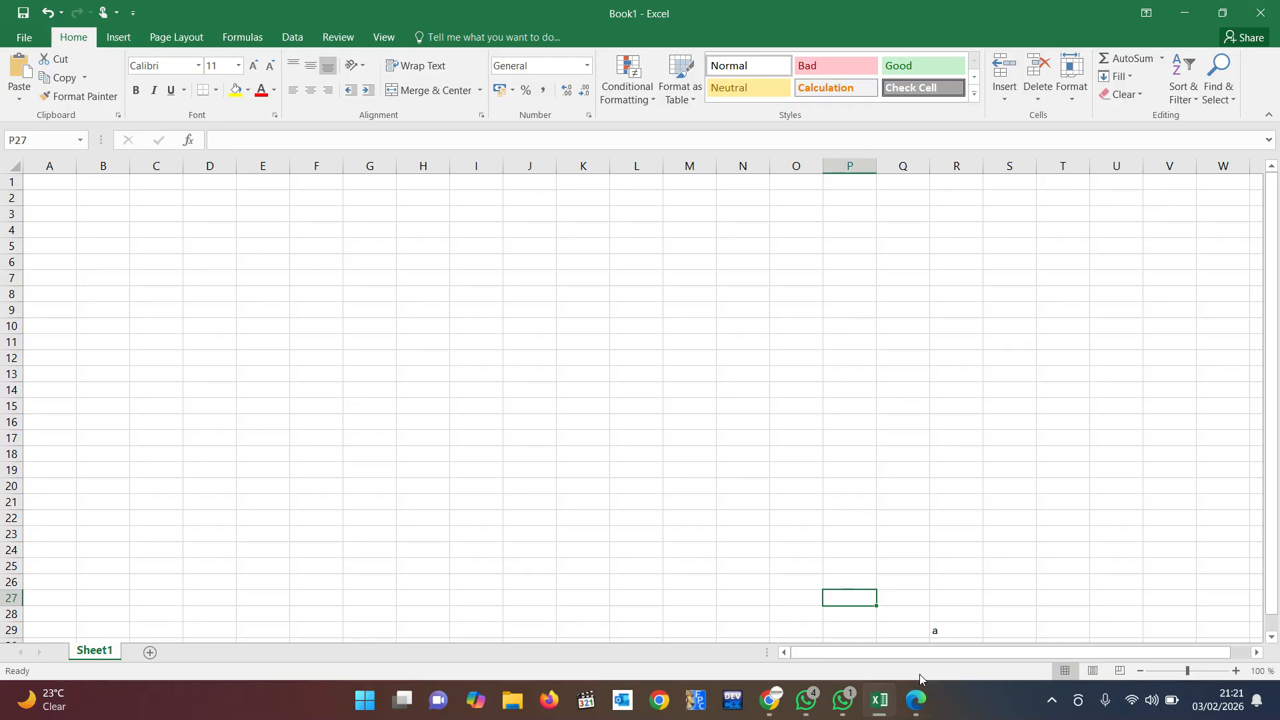
- Jump to the worksheet's last row in column P, and return to cell A1
key("ctrl+Down")
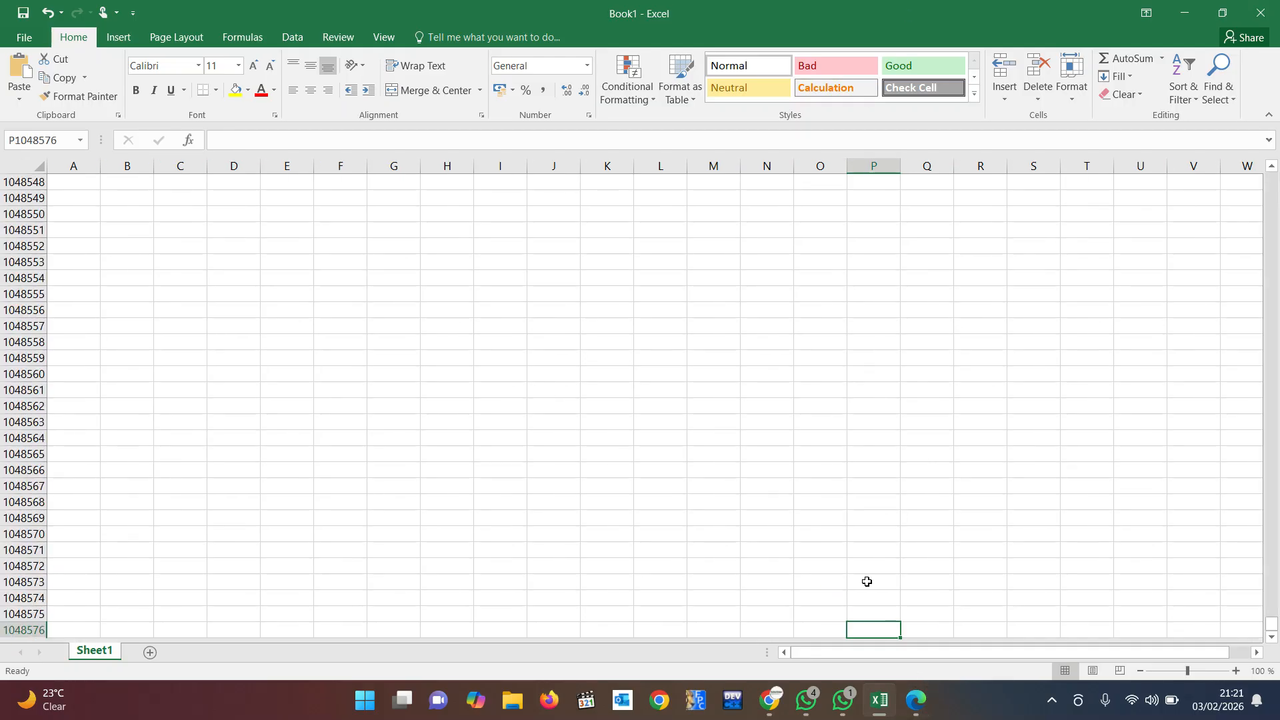
scroll(1075, 614, "up", 13)
left_click(1141, 390)
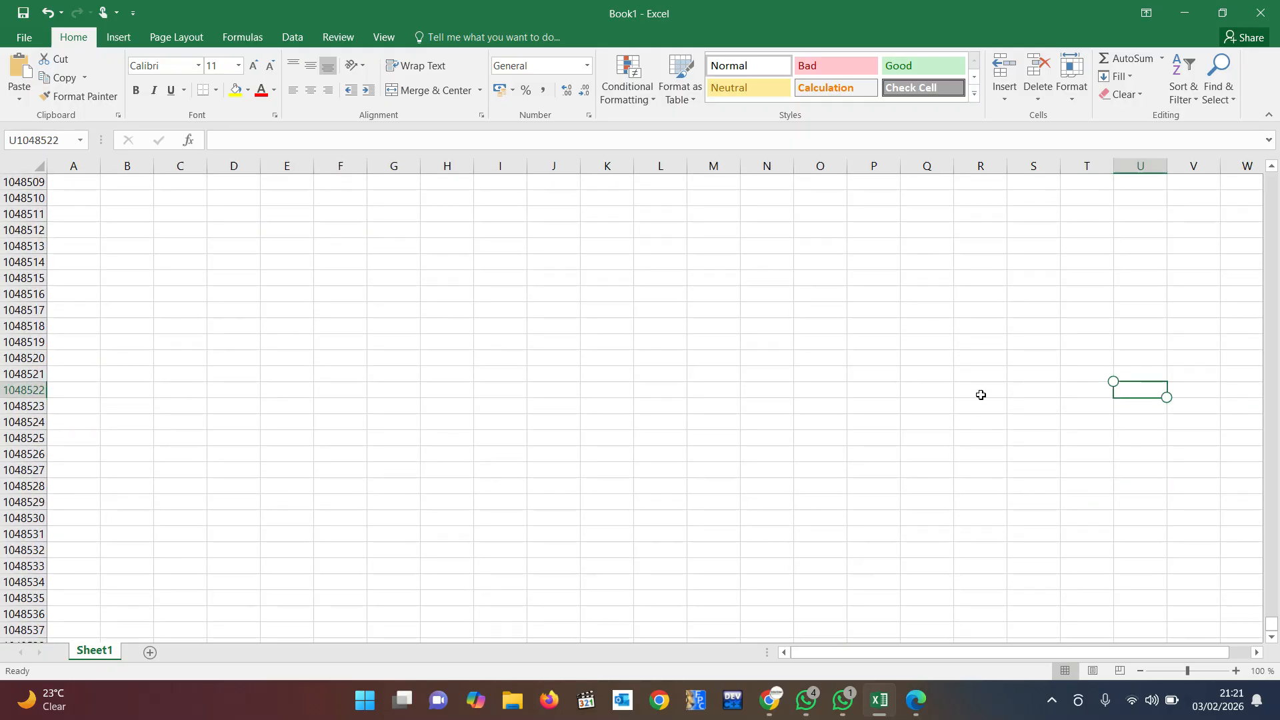
left_click_drag(1274, 627, 1276, 160)
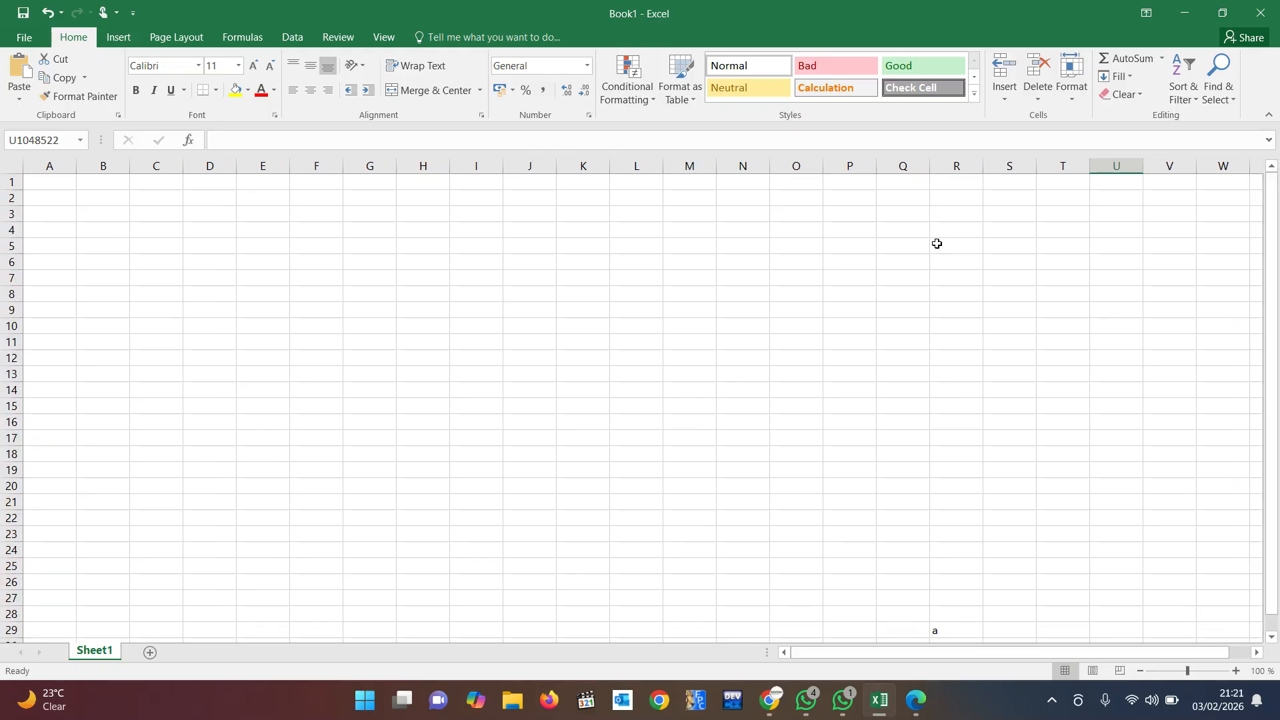
left_click(49, 185)
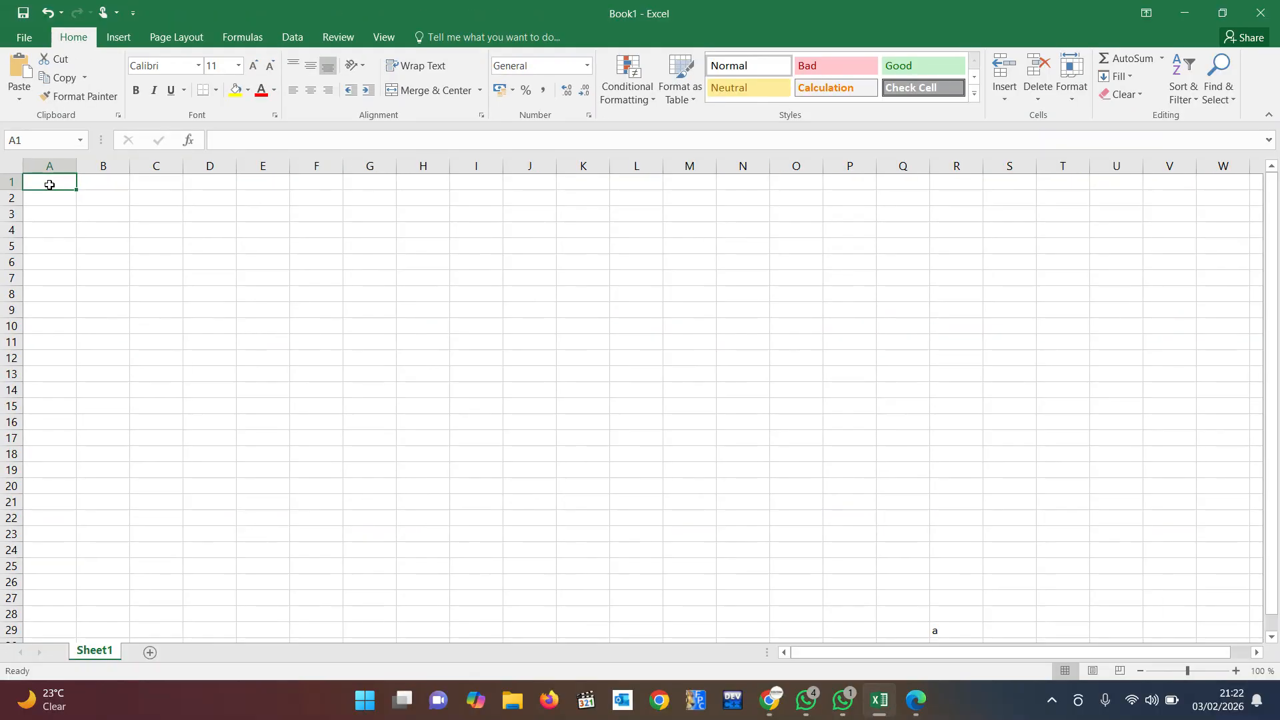
- Switch to the exercise PDF, review the land values table and questions (b) to (f), and return to A1's formula bar in Excel
key("alt+Tab")
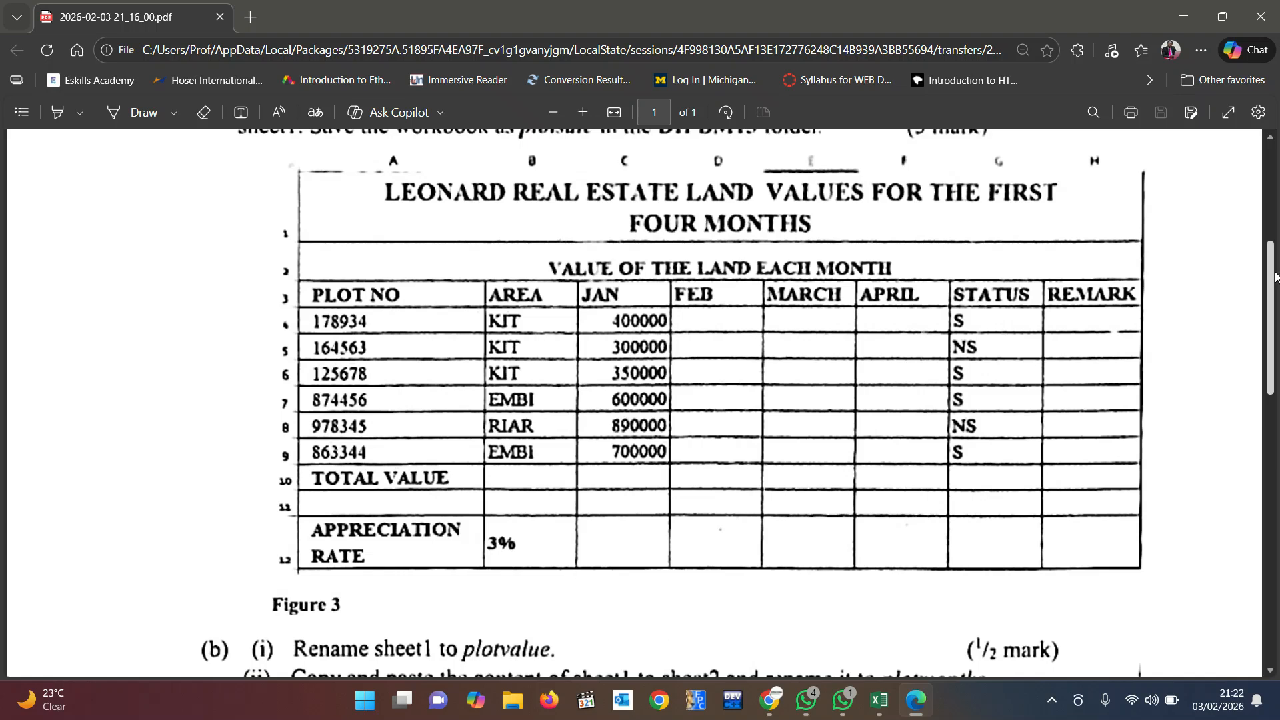
left_click_drag(1272, 287, 1271, 391)
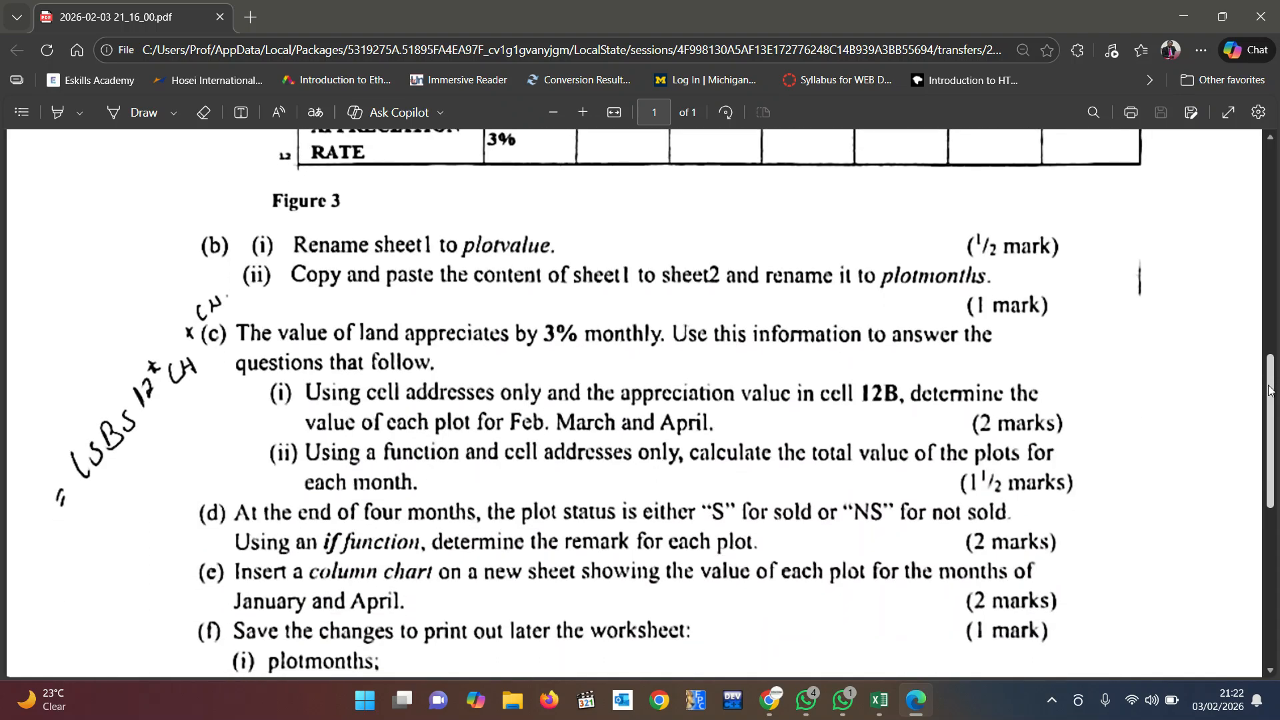
scroll(1271, 390, "down", 1)
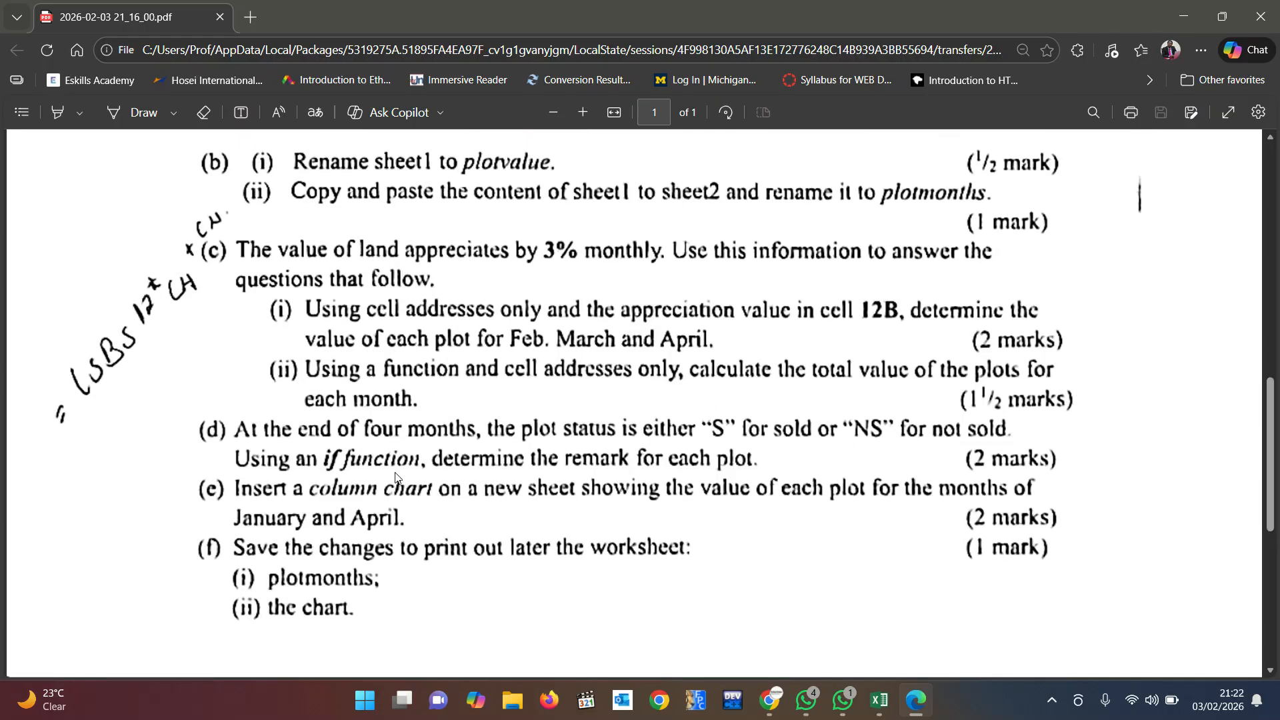
left_click_drag(1275, 470, 1269, 335)
scroll(1269, 335, "down", 1)
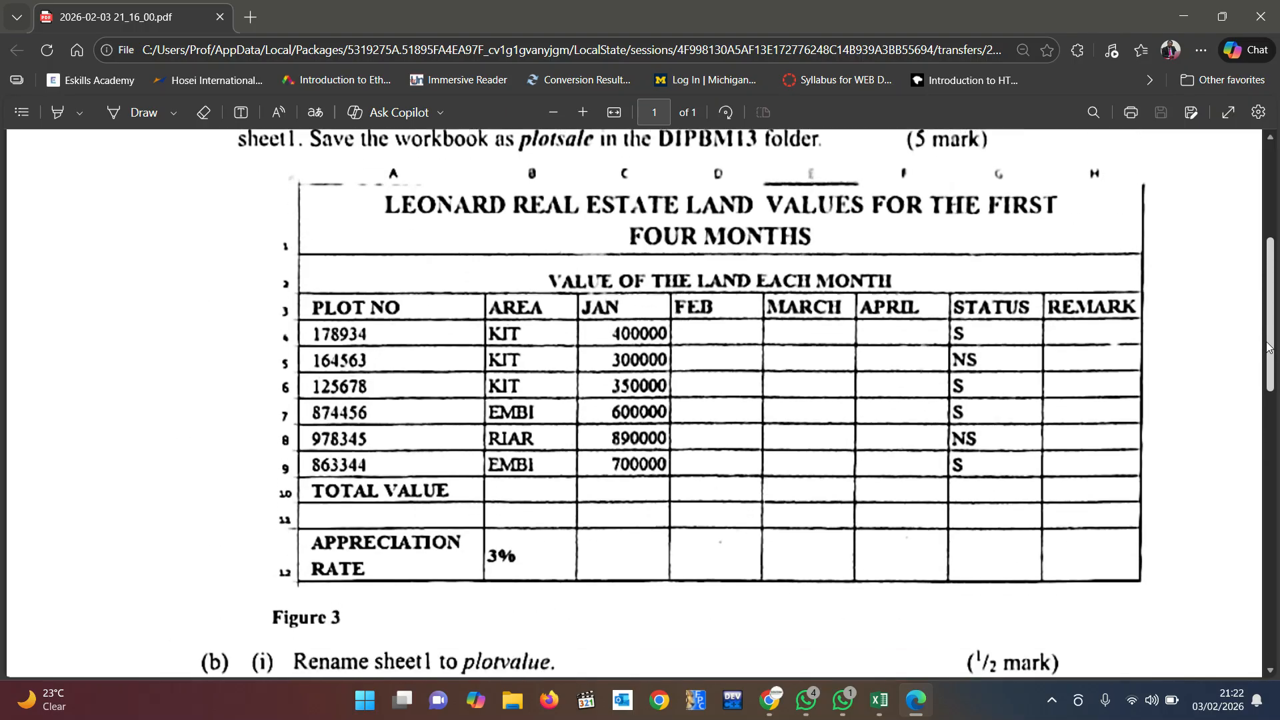
left_click(878, 699)
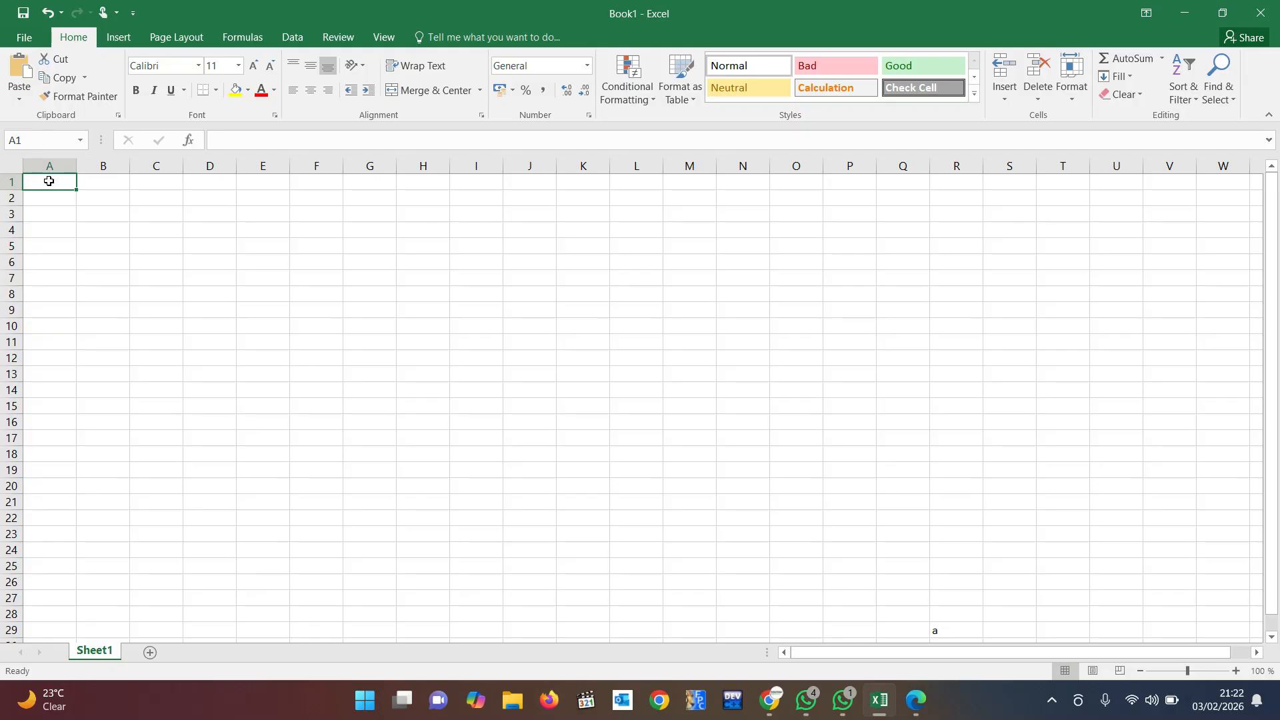
left_click(241, 143)
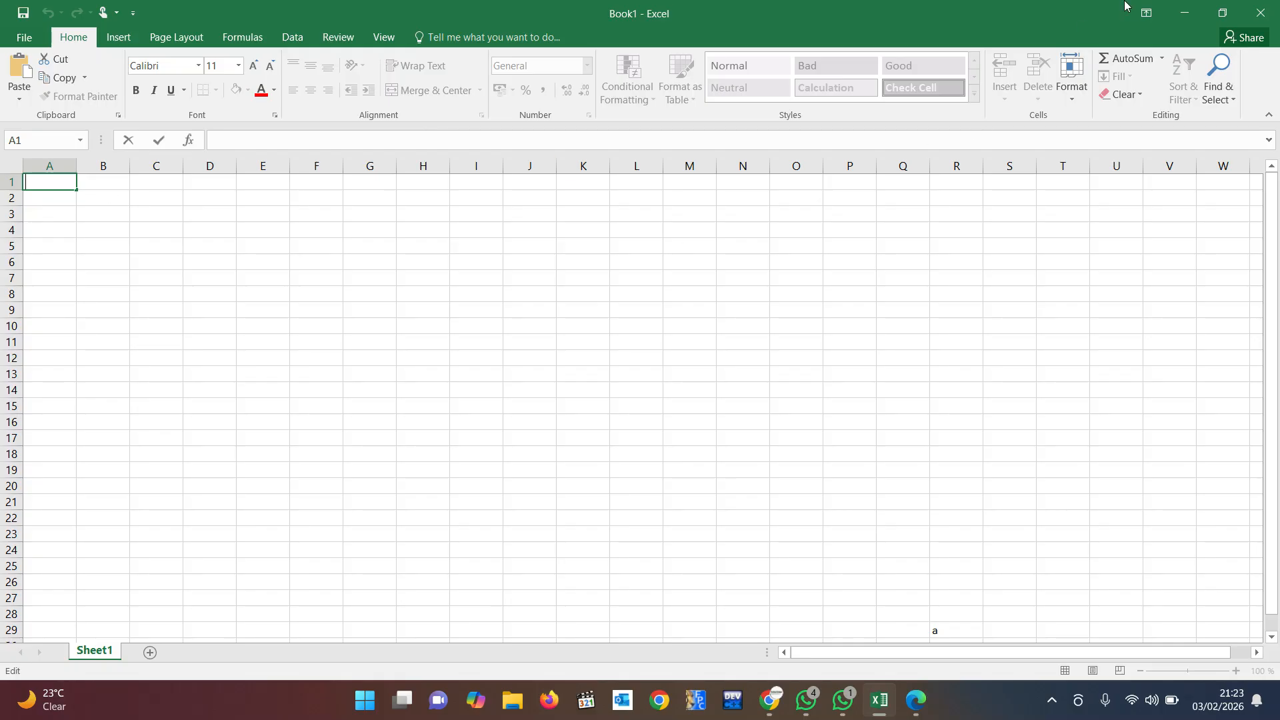
- Return to the exercise PDF in Edge, zoom out on the land values table to review its layout, and switch back to Excel
left_click(1187, 6)
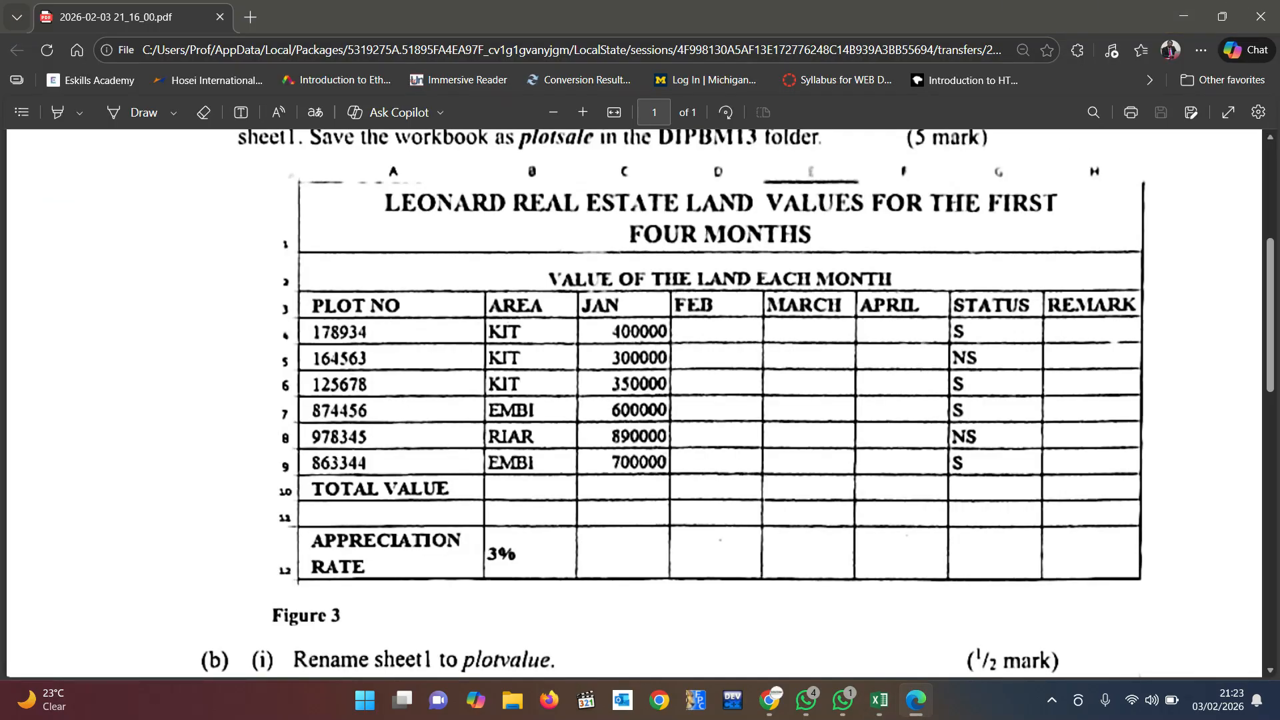
key("alt+Tab")
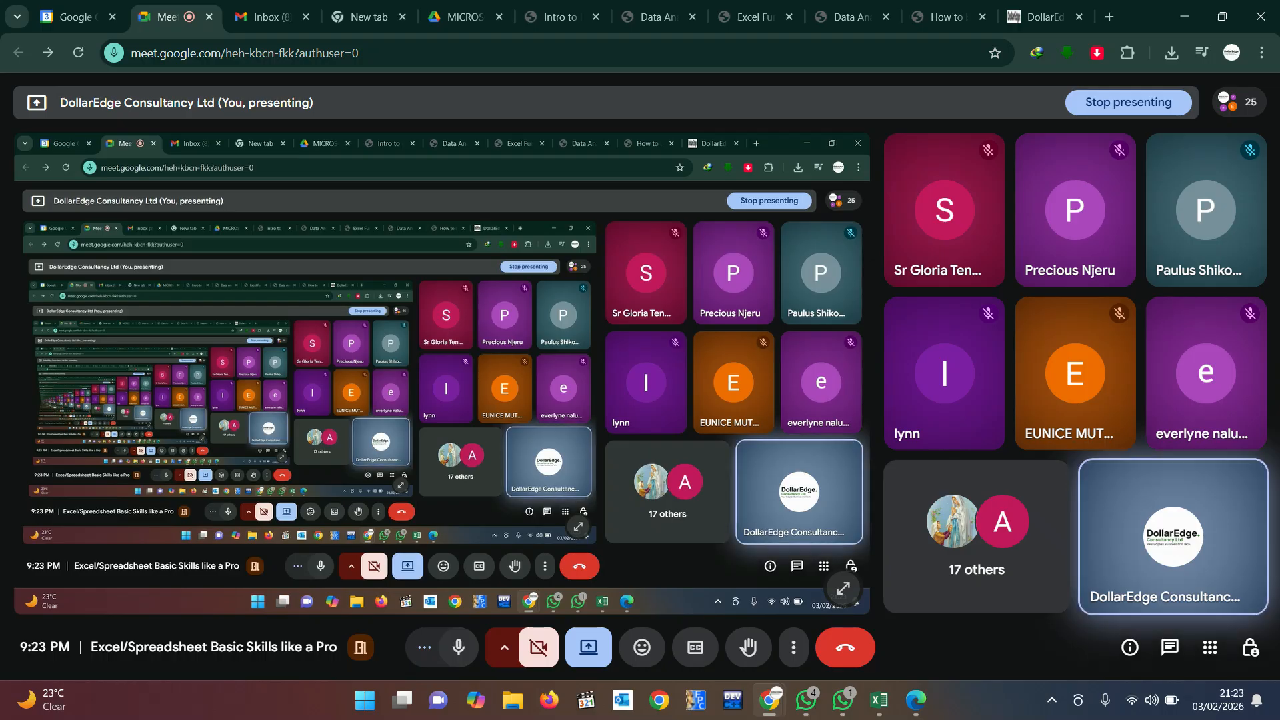
key("alt+Tab")
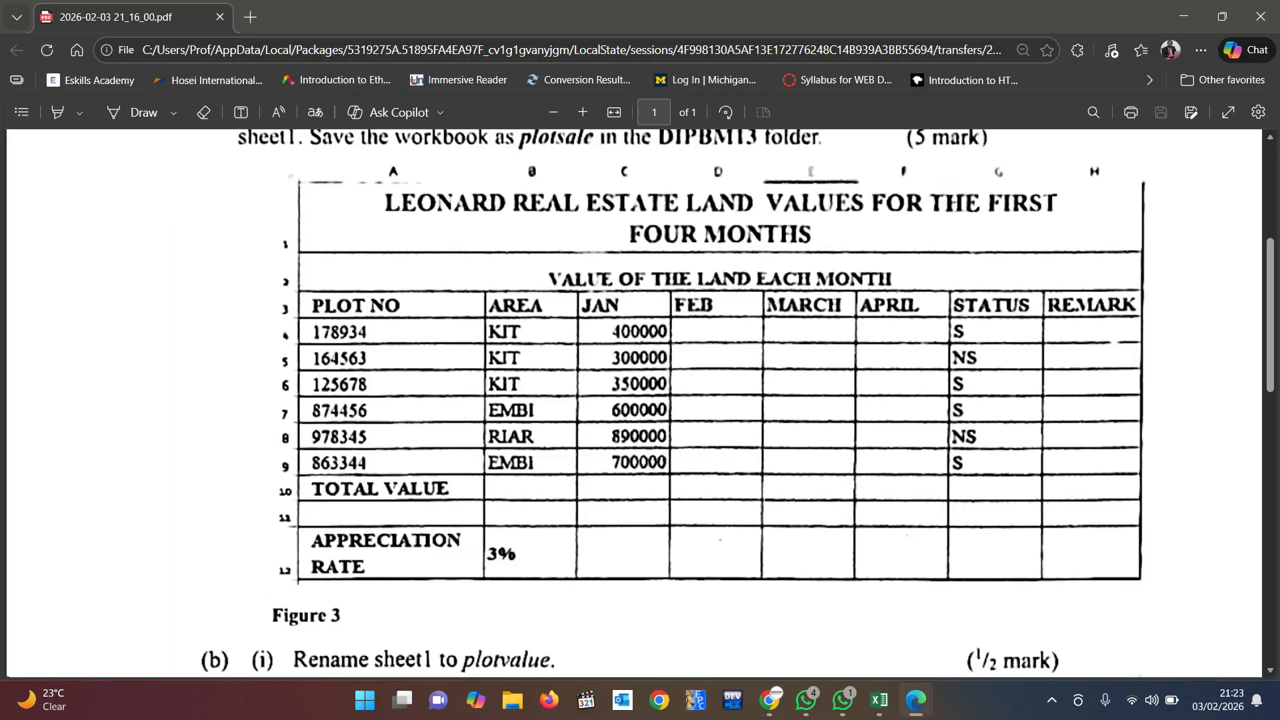
scroll(641, 401, "up", 1)
scroll(700, 404, "up", 1)
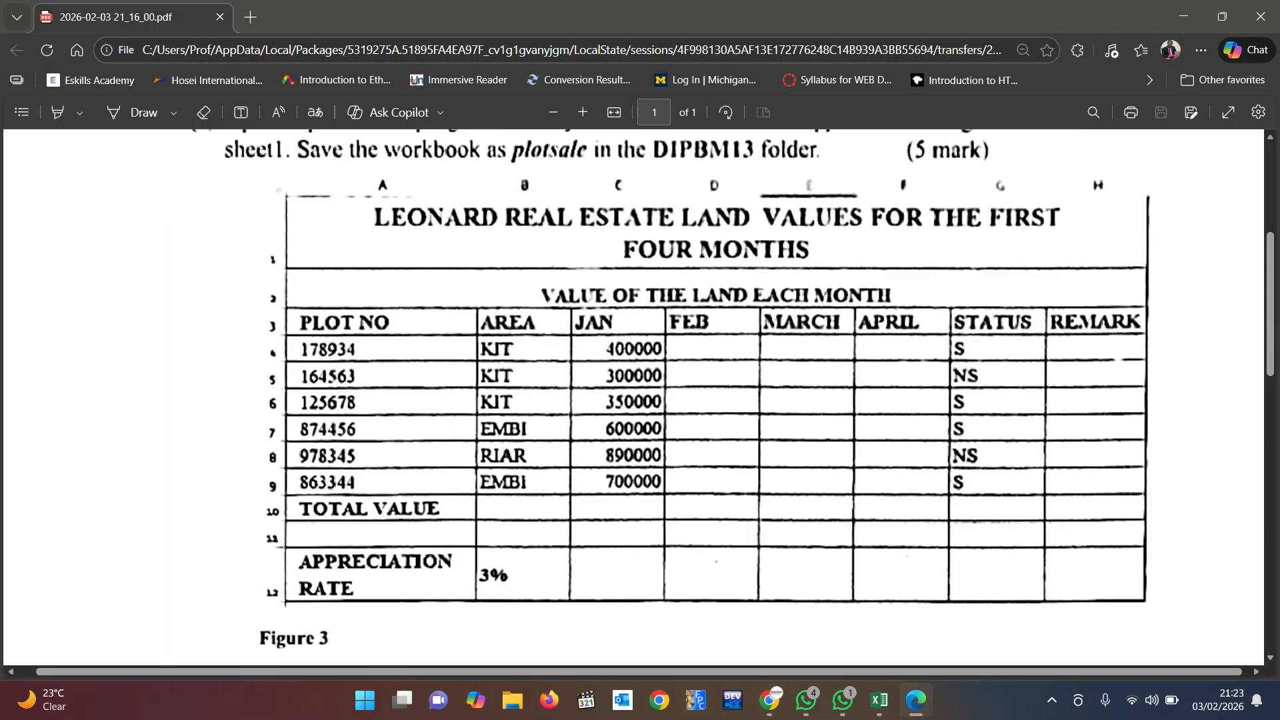
scroll(701, 403, "down", 2)
scroll(700, 403, "down", 1)
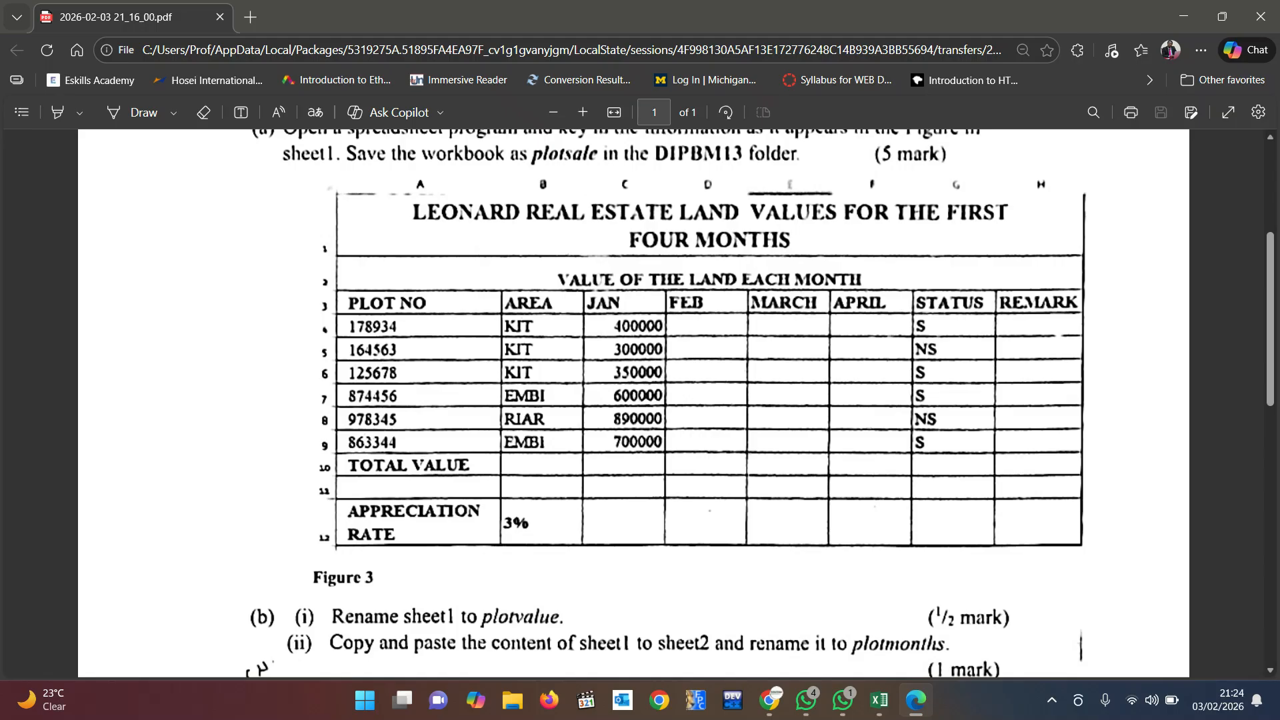
key("alt+Tab")
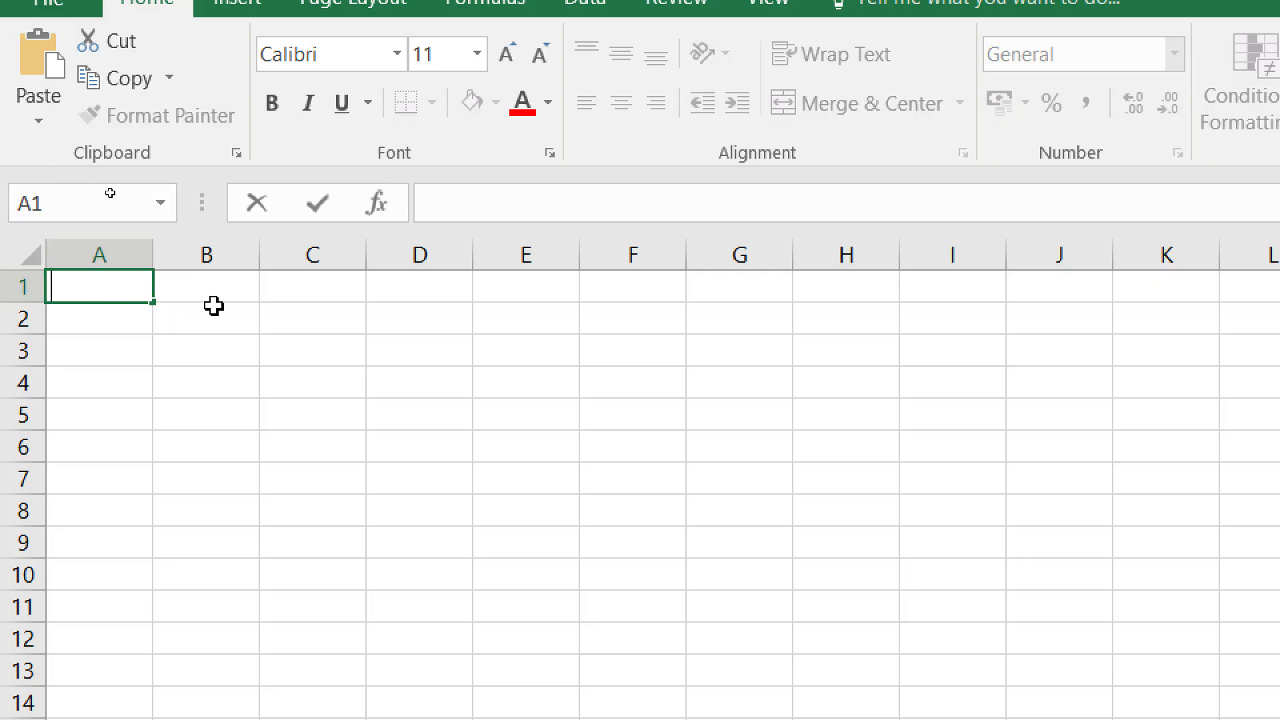
- Demonstrate how the Name Box identifies the active cell by selecting B2 and E7
left_click(228, 325)
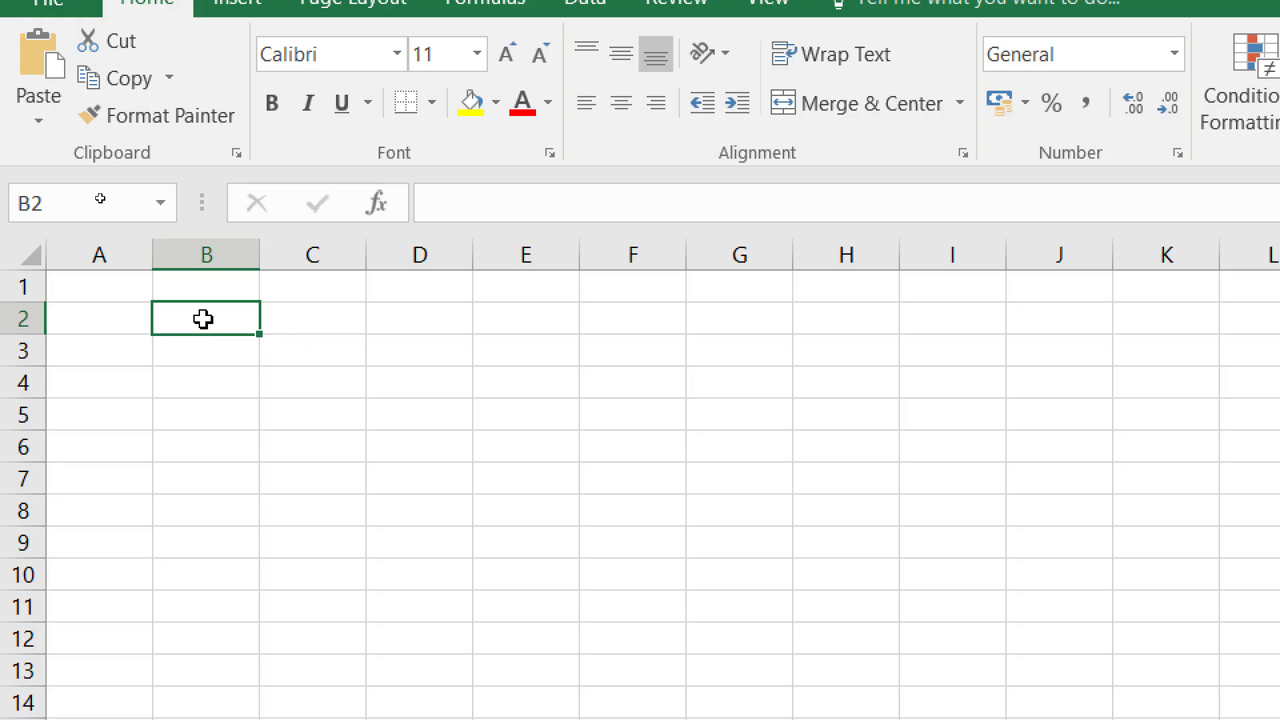
left_click(47, 211)
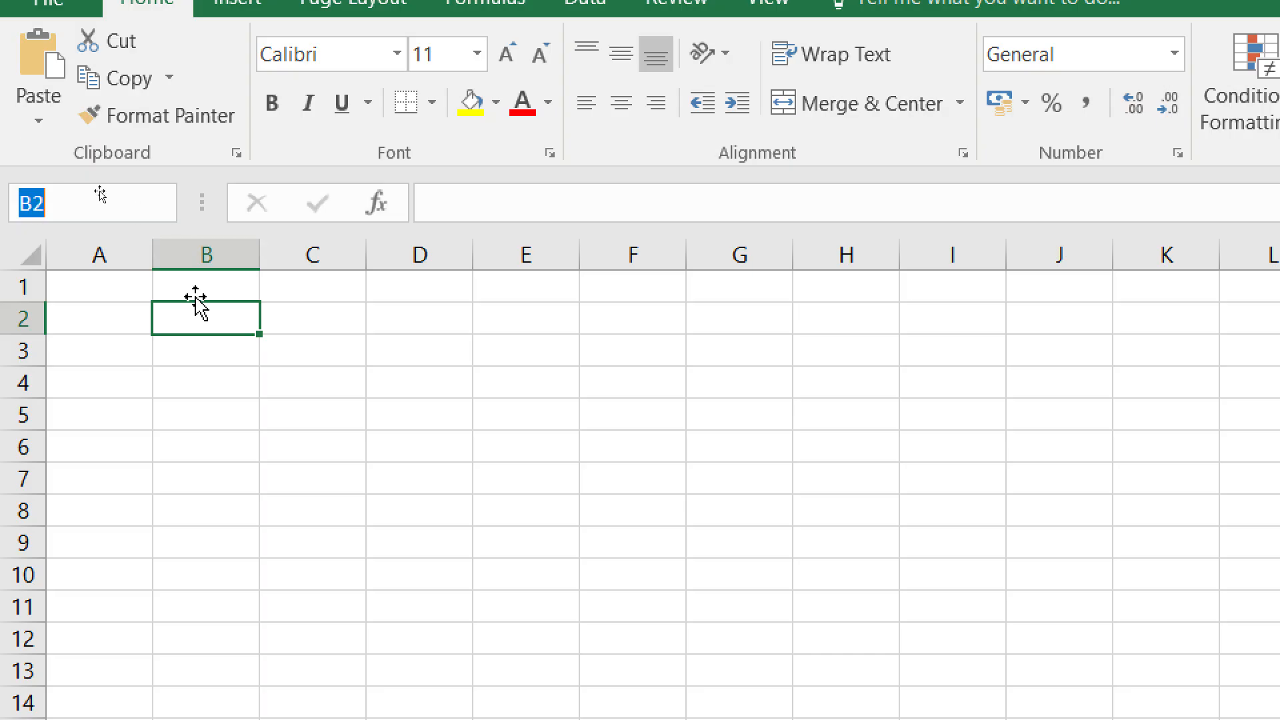
left_click(550, 475)
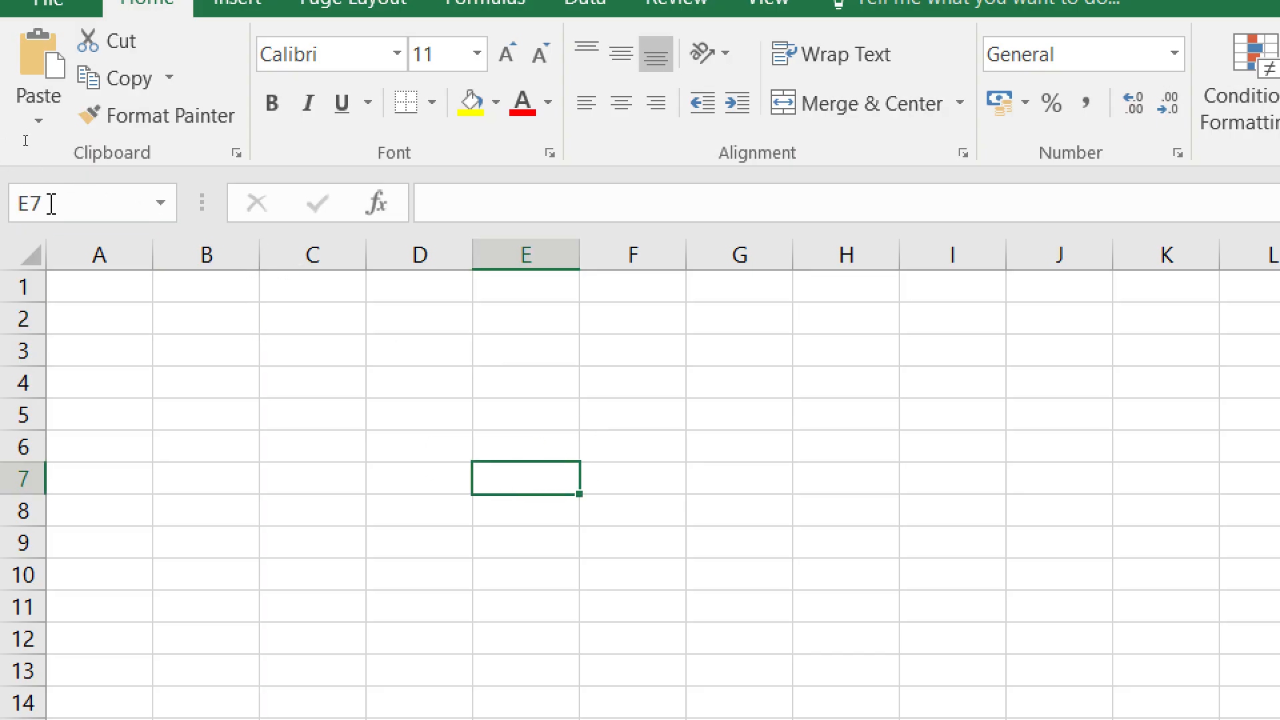
- Enter the title "LEONARD REAL ESTAE LAND VALUES FOR THE FIRST FOUR MONTHS" in cell A1
left_click(124, 292)
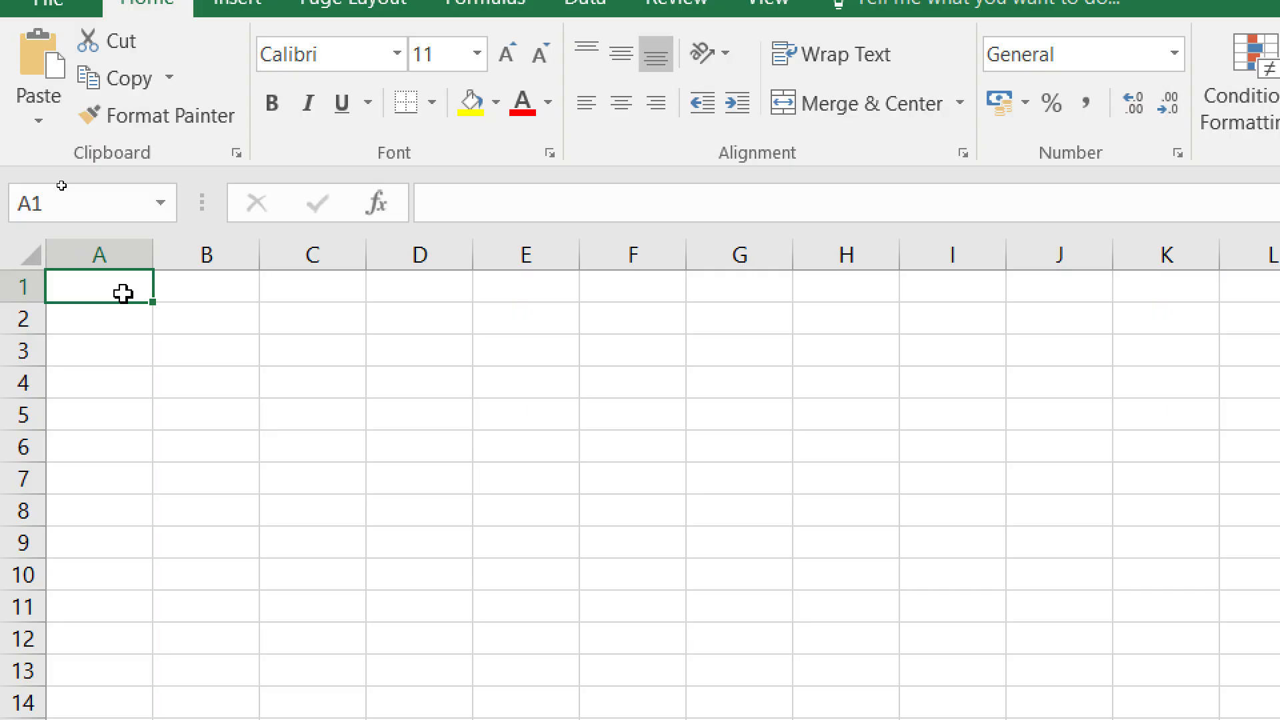
type("LEA")
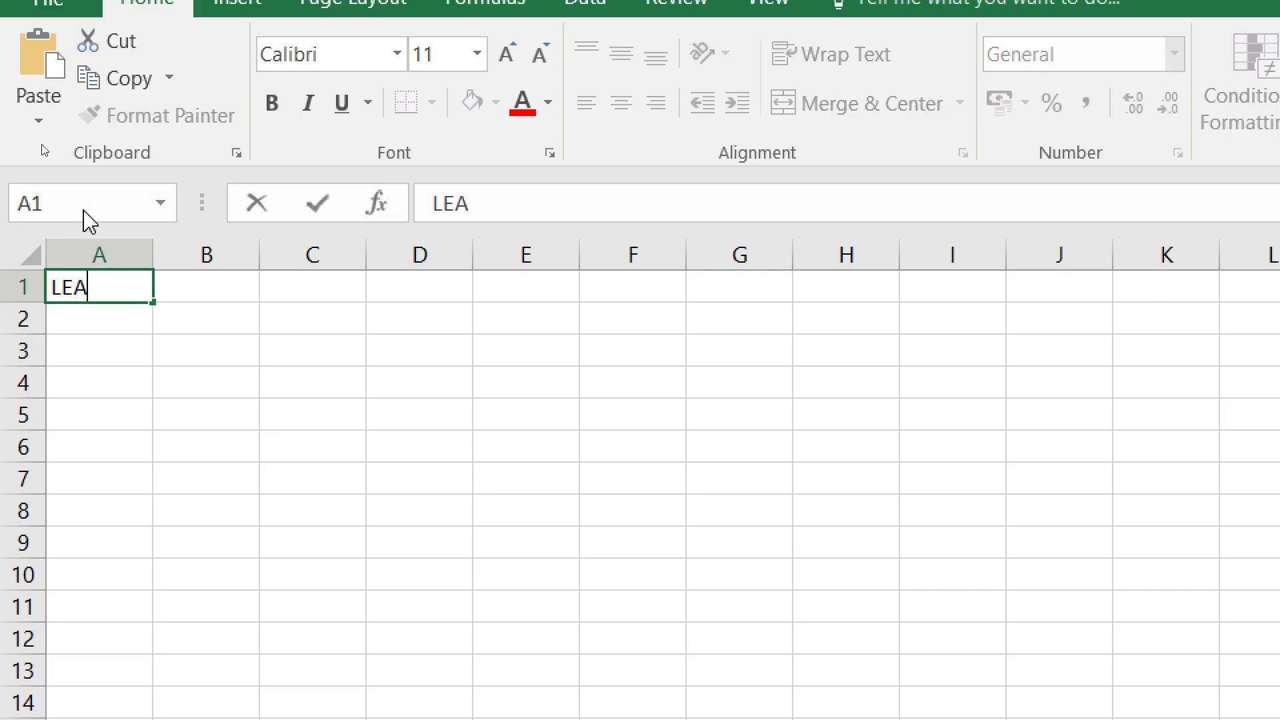
left_click(75, 293)
key("Delete")
type("ONA")
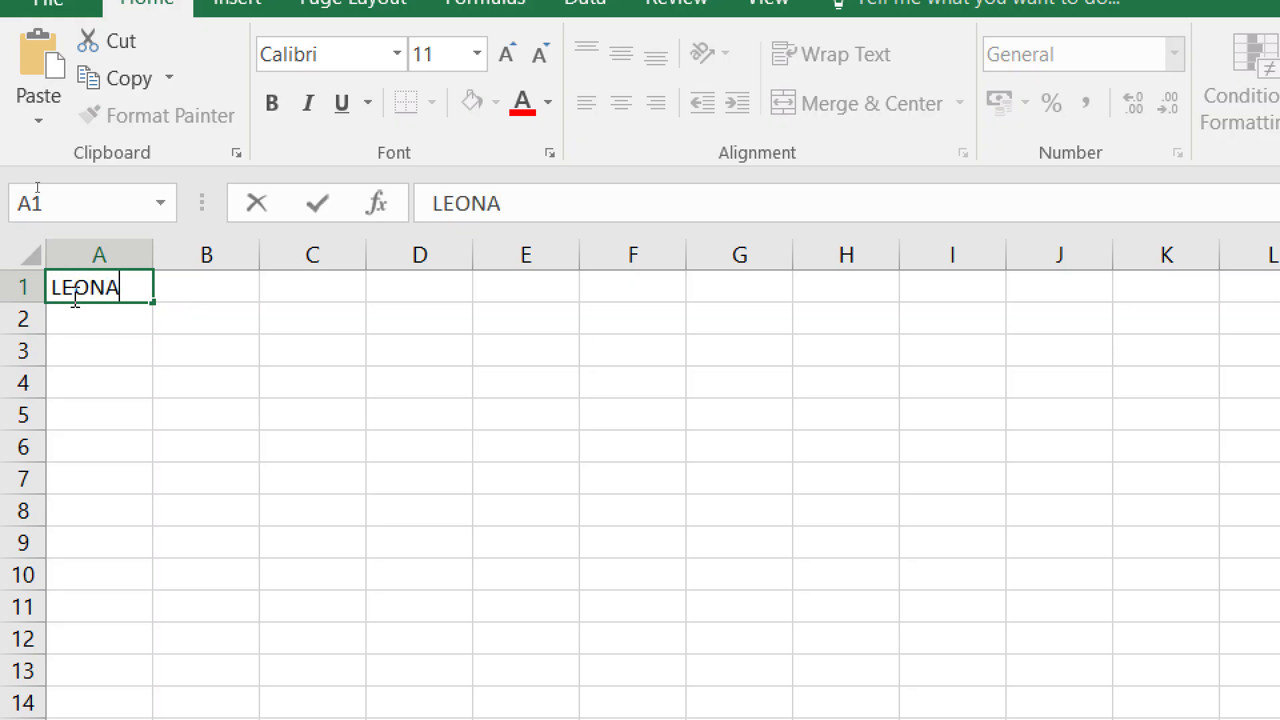
type("RD REAL")
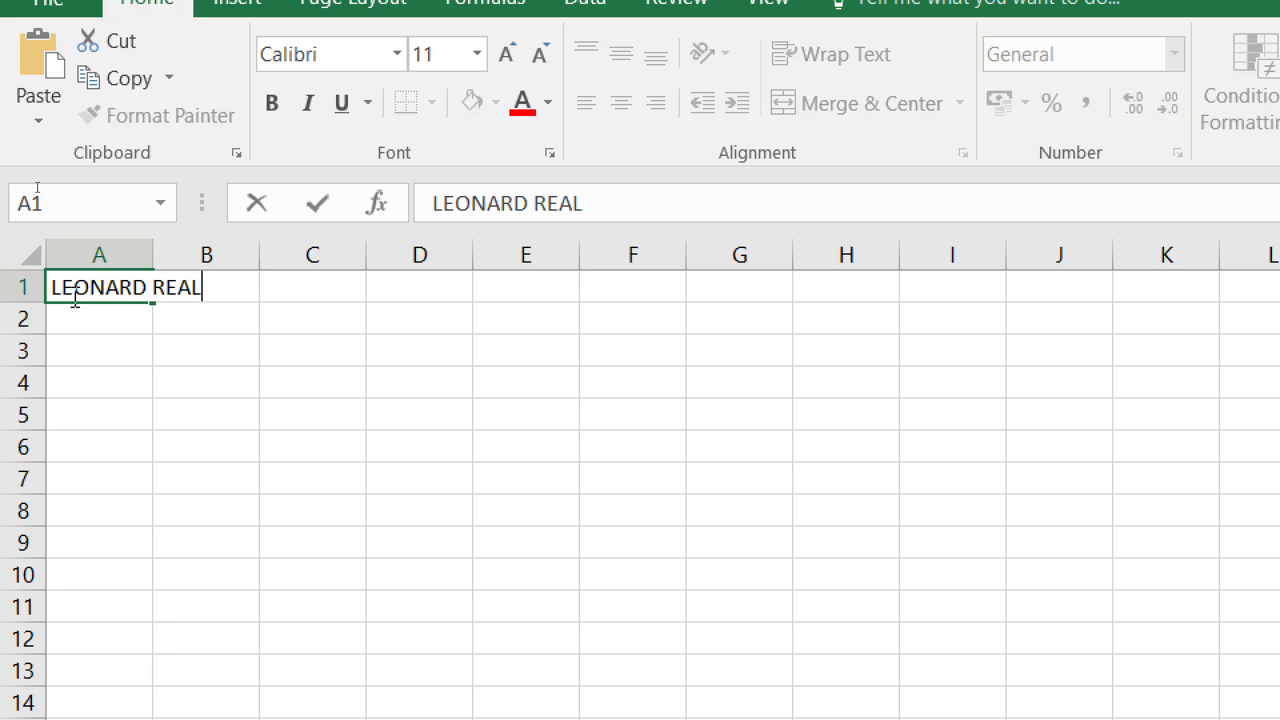
type(" ESTAE ")
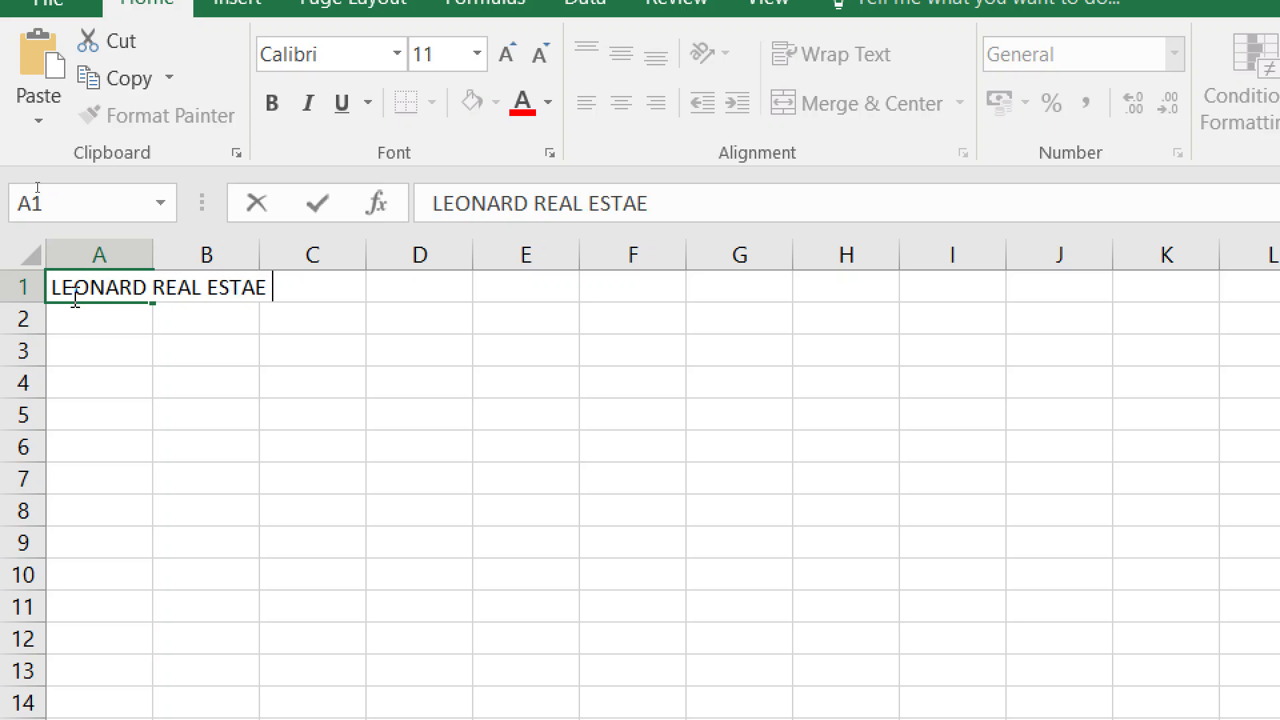
type("LAND ")
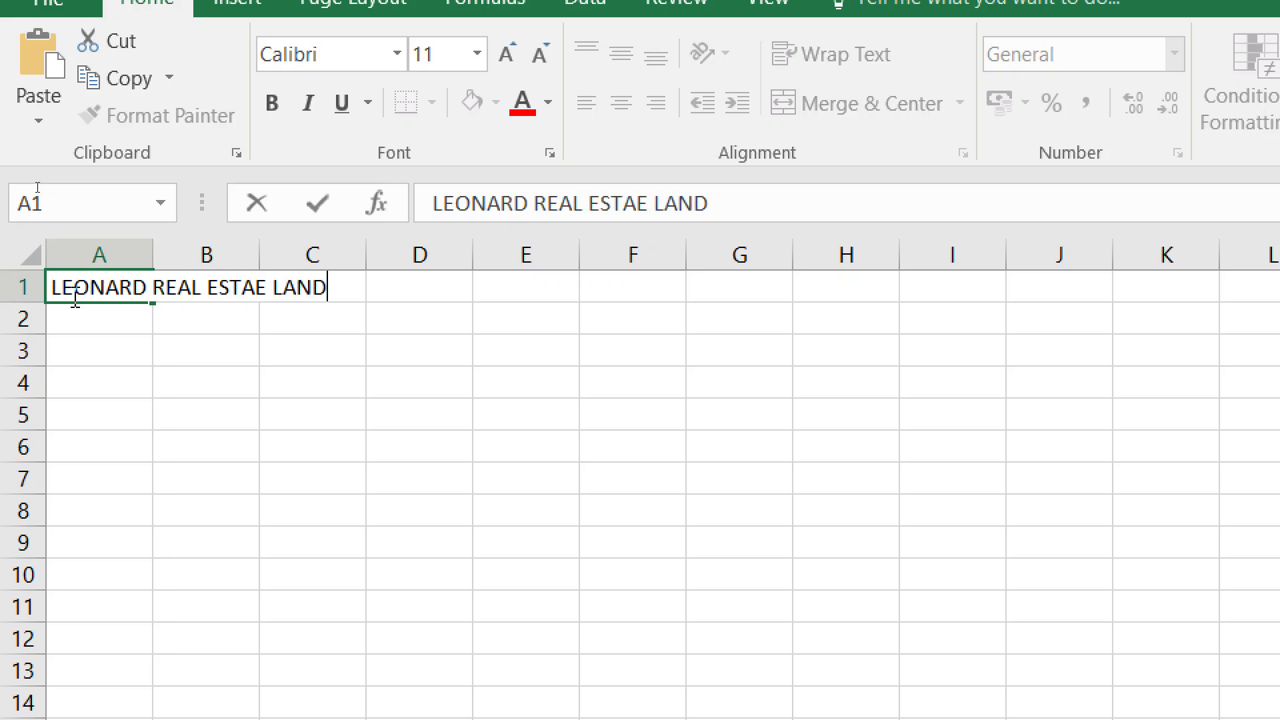
type("VALUES FOR ")
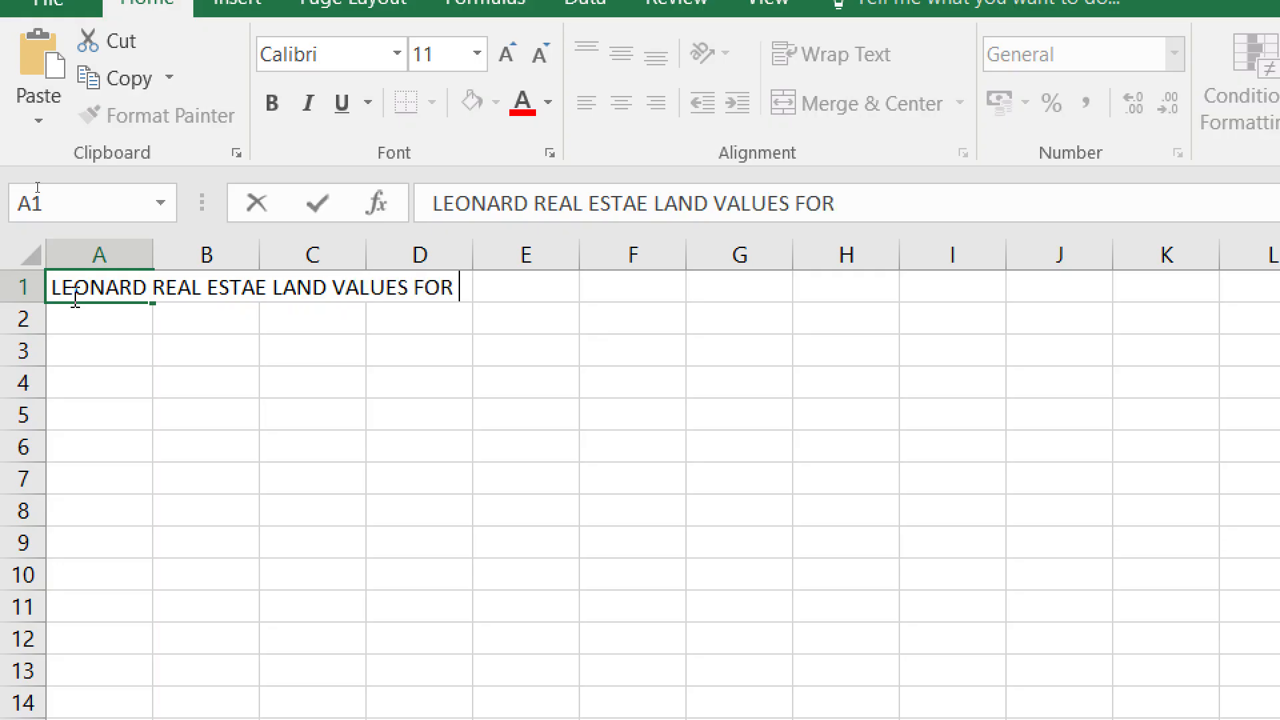
type("THE FIRST ")
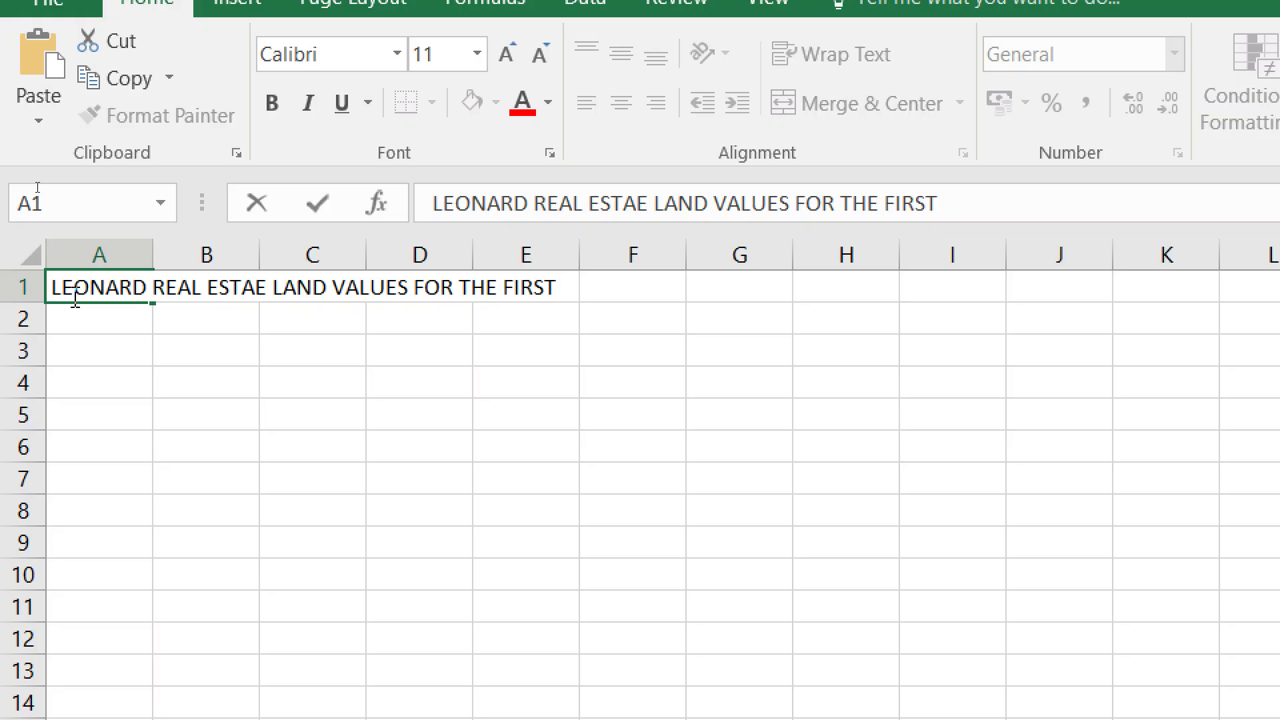
type("FOUR MONTH")
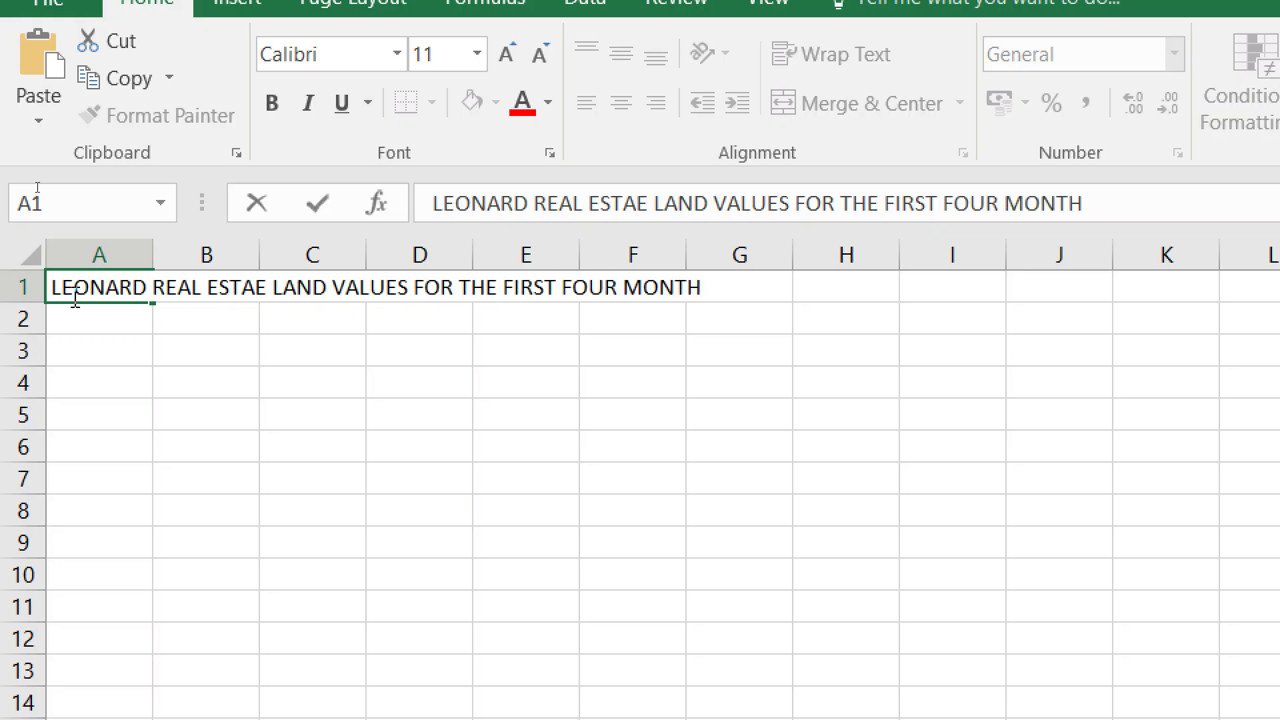
type("S")
key("Return")
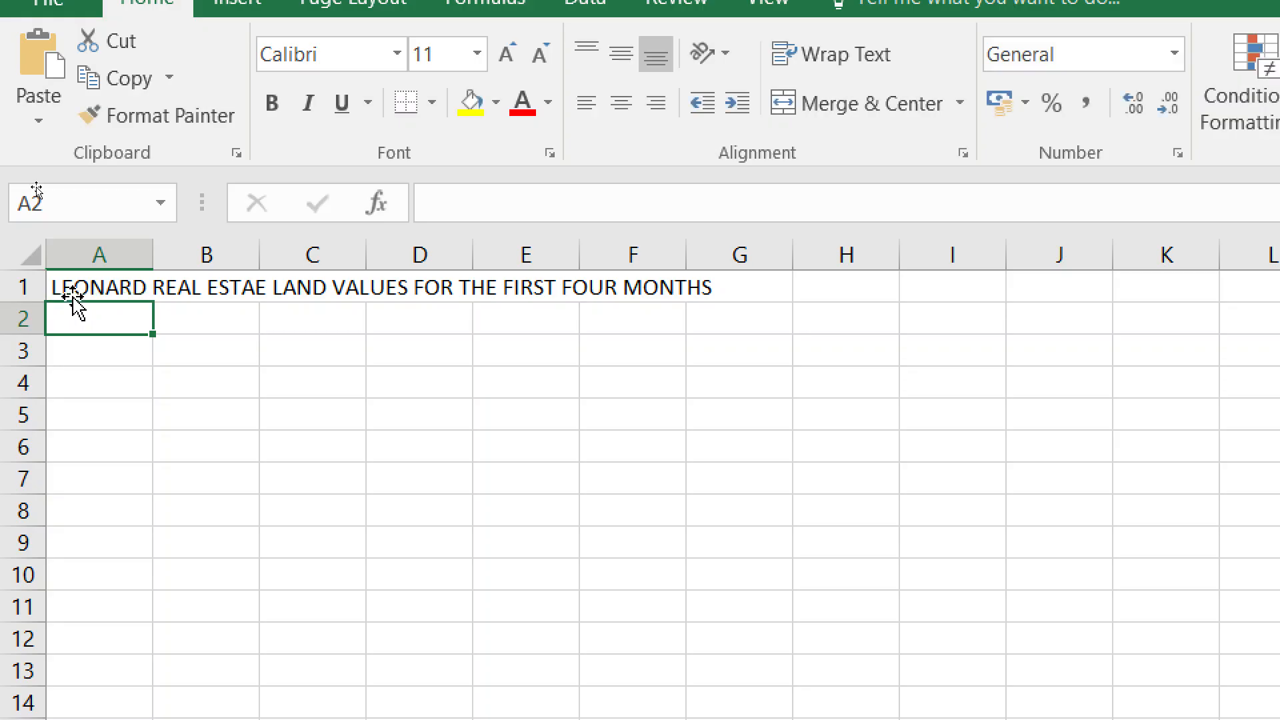
- Compare cells A1 and H1 to check which cell holds the title and how far it should span
left_click(119, 286)
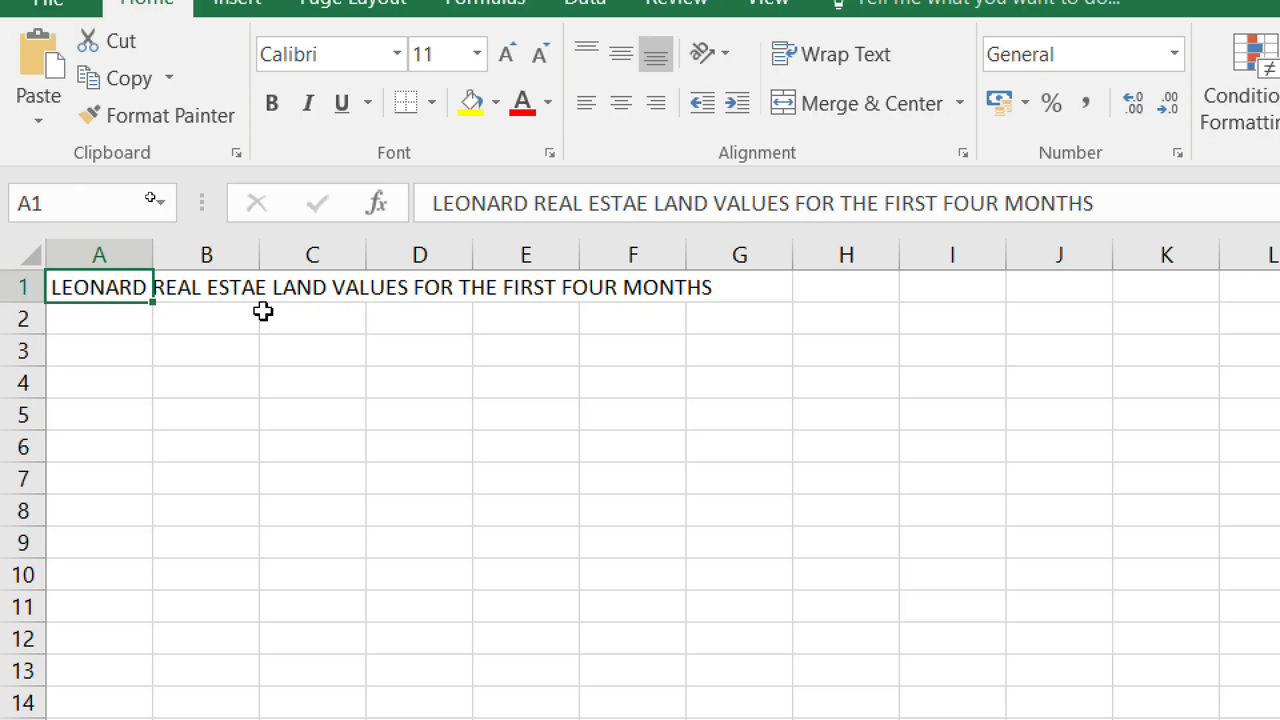
left_click(841, 295)
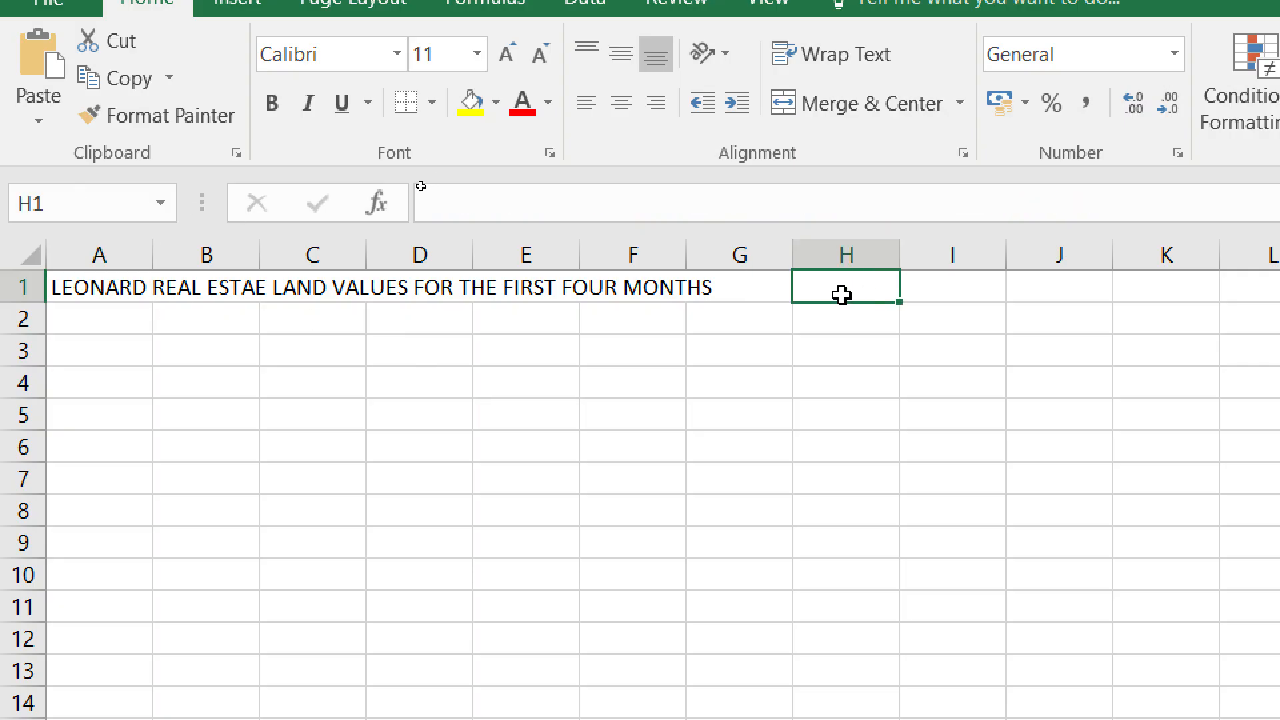
left_click(82, 292)
left_click(863, 294)
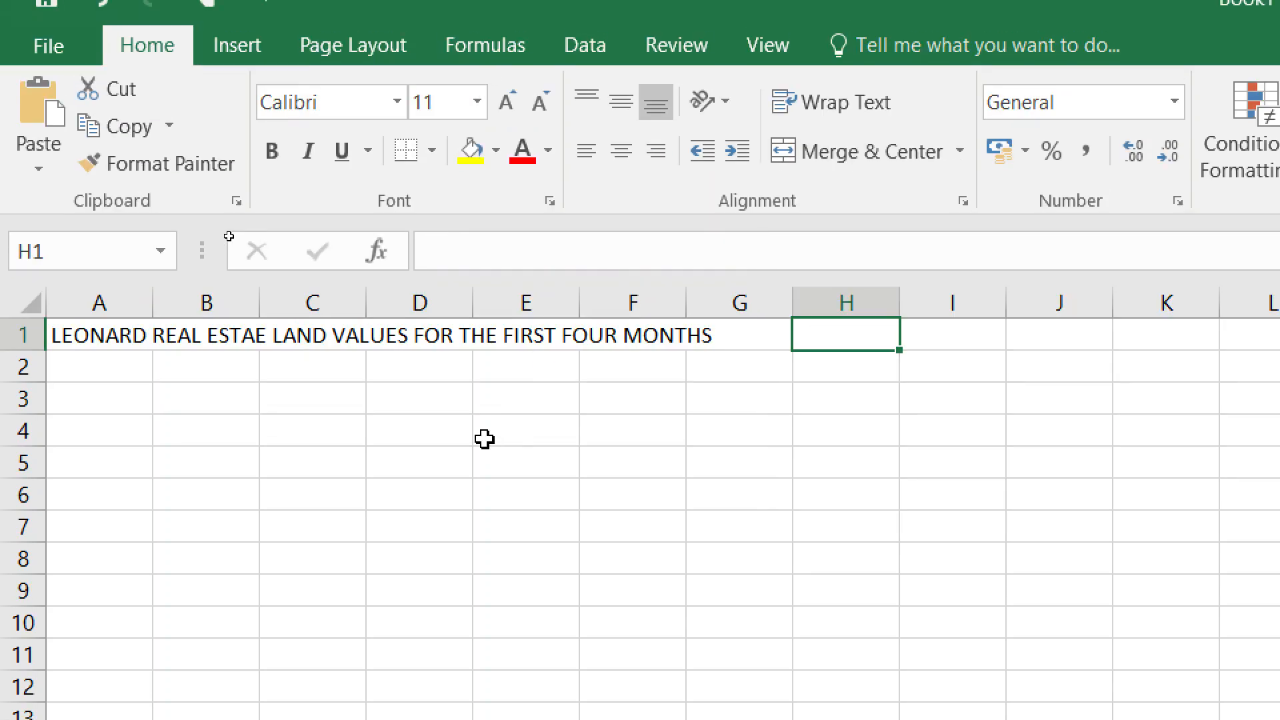
- Merge and center the title across cells A1 to H1, and check the merged cell
left_click(372, 467)
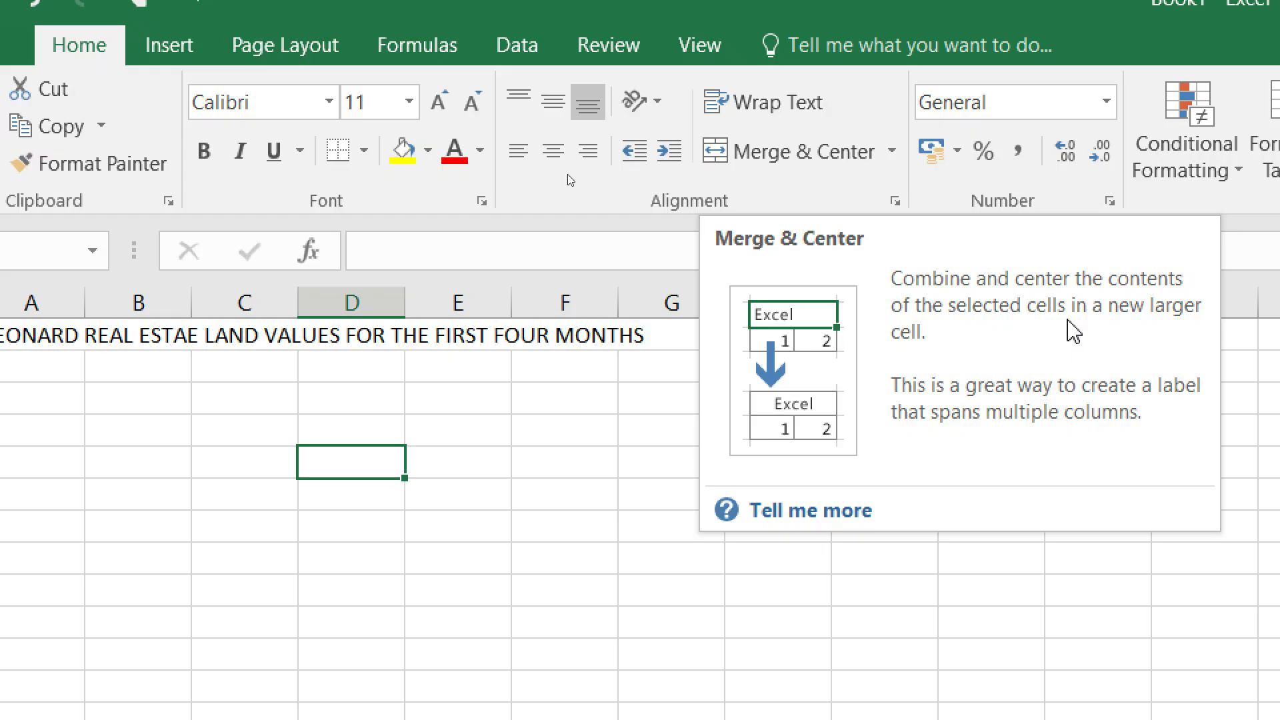
left_click(72, 398)
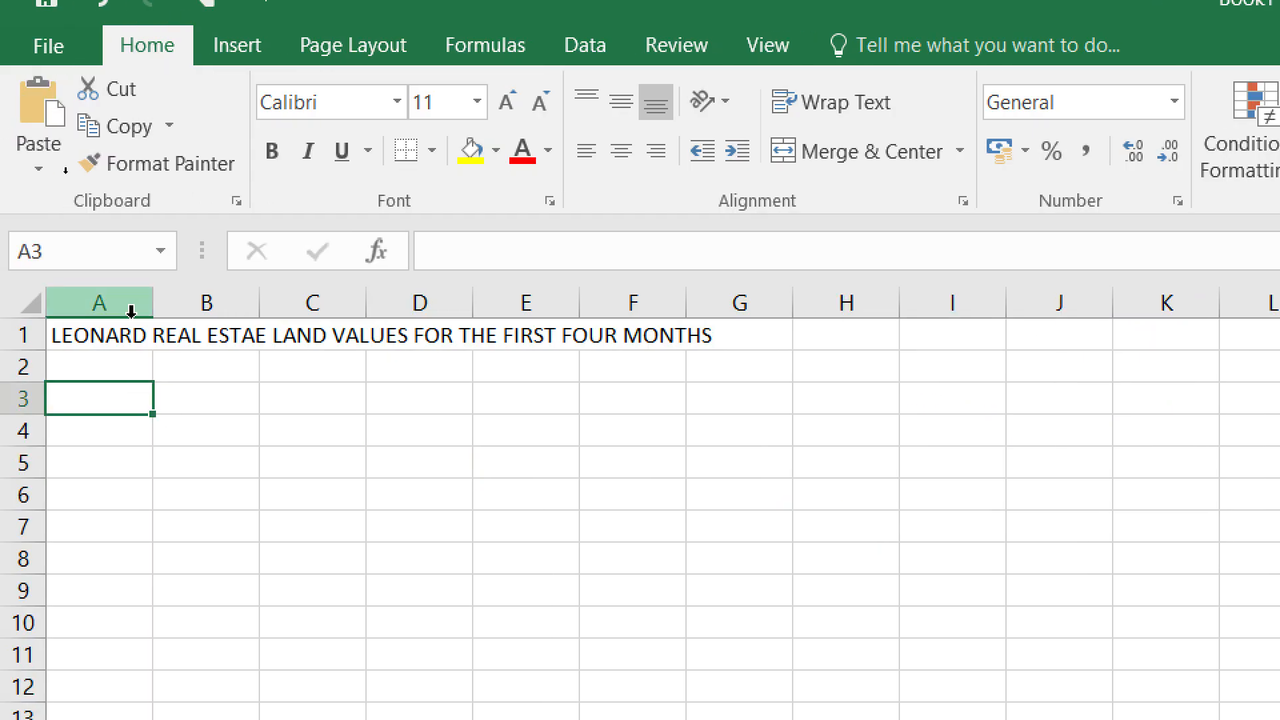
left_click_drag(97, 334, 849, 347)
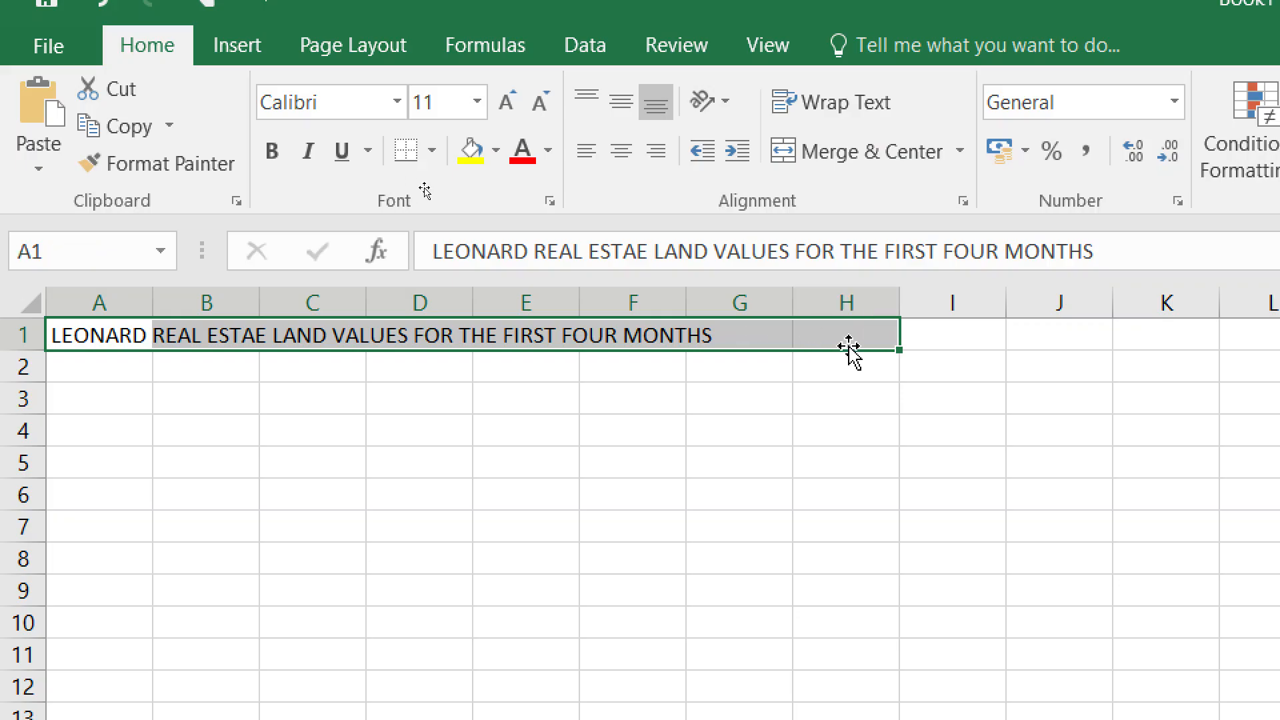
left_click(882, 165)
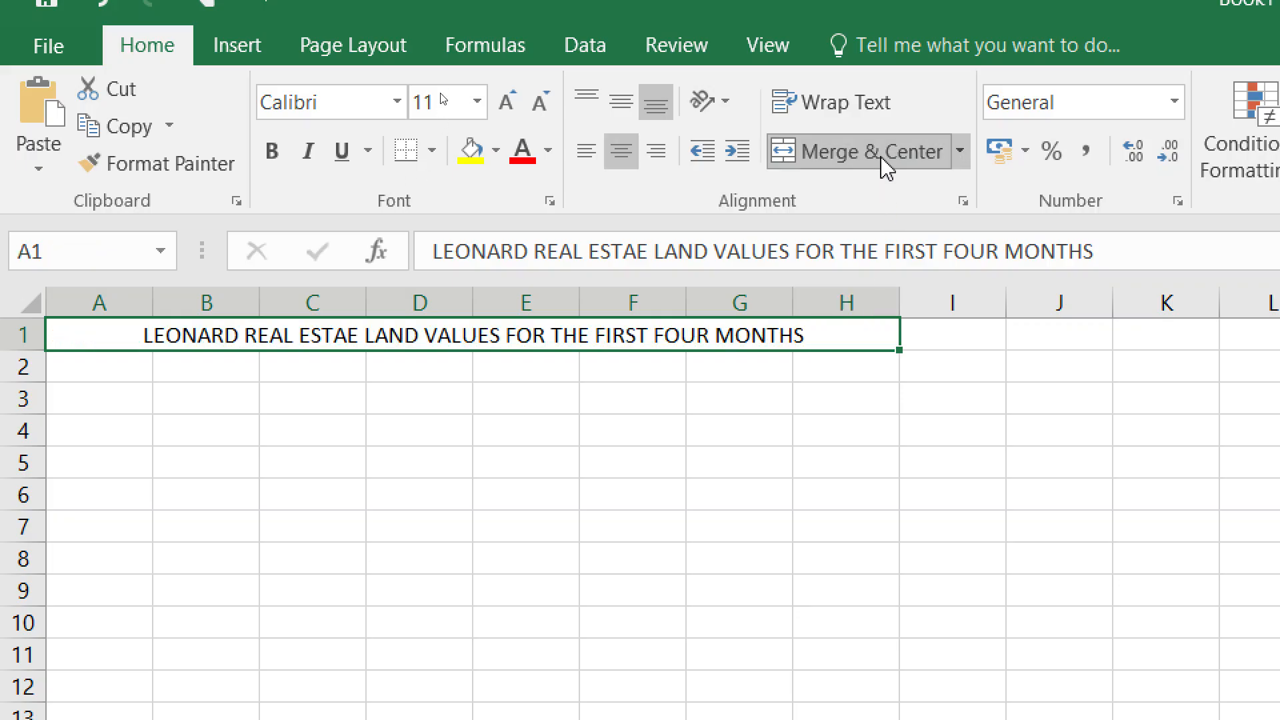
left_click(714, 408)
left_click(640, 346)
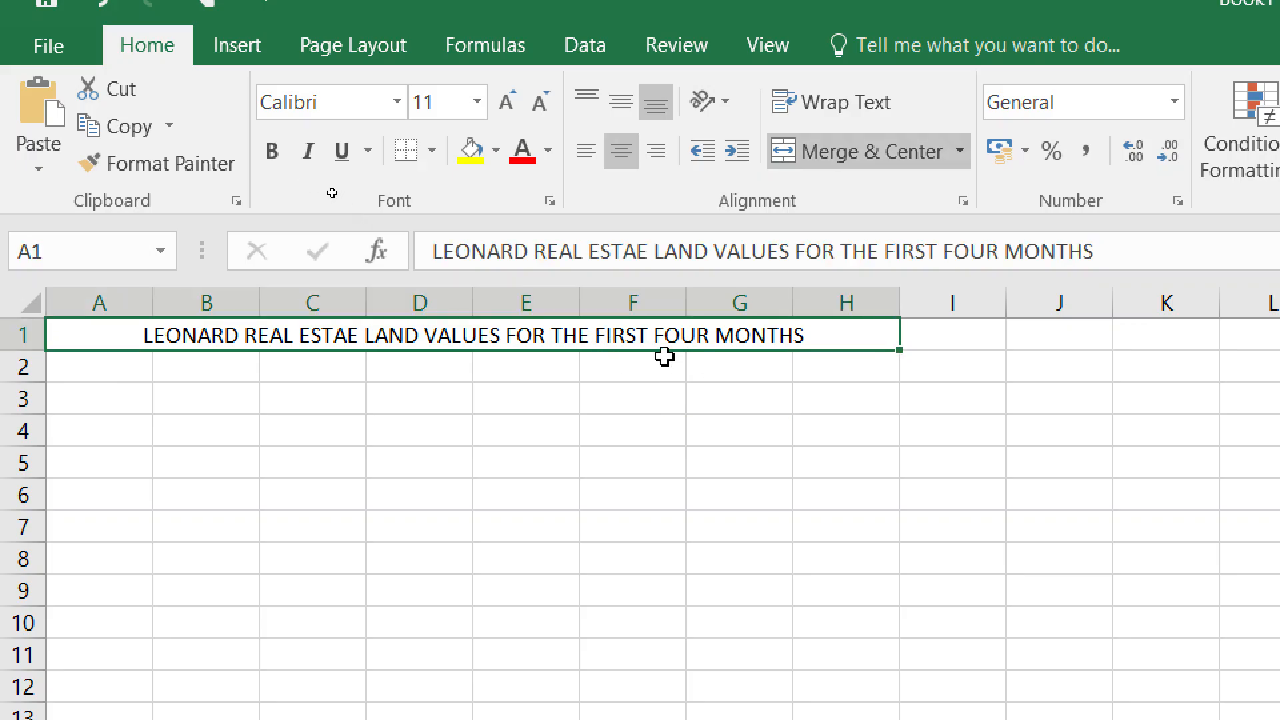
left_click(593, 435)
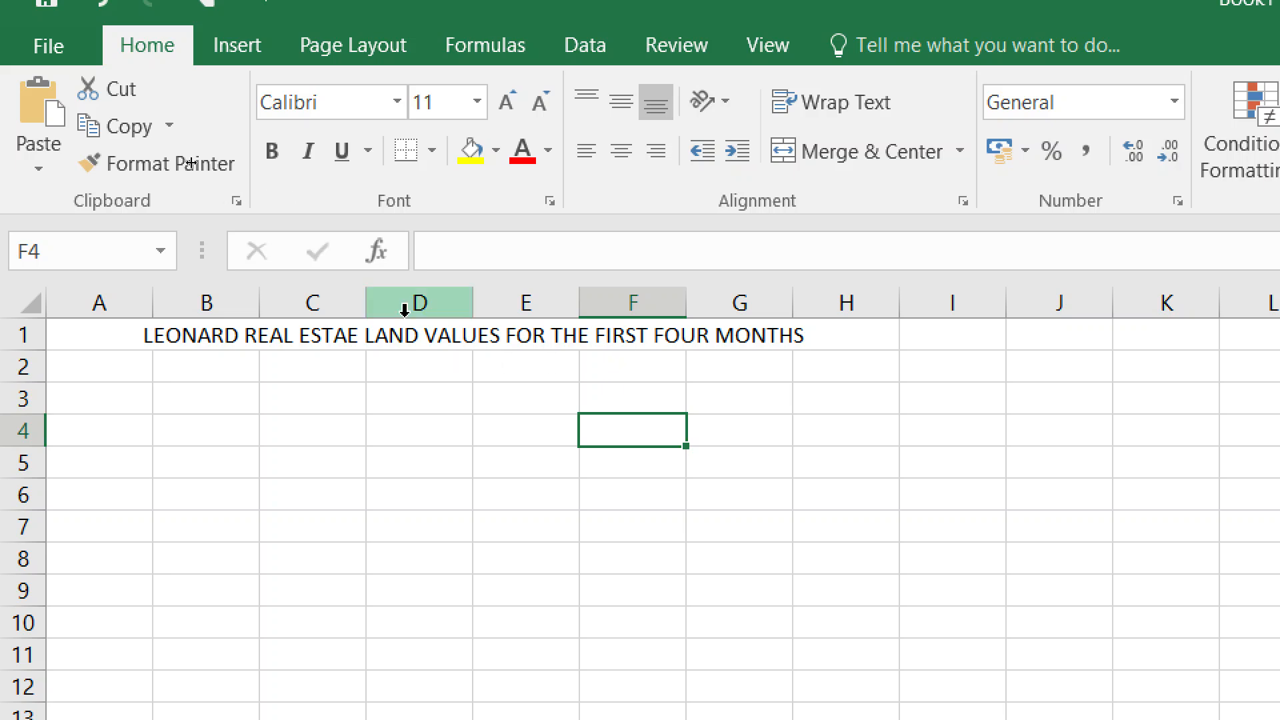
- Make the merged title in row 1 bold and increase its font size to 16
left_click(273, 151)
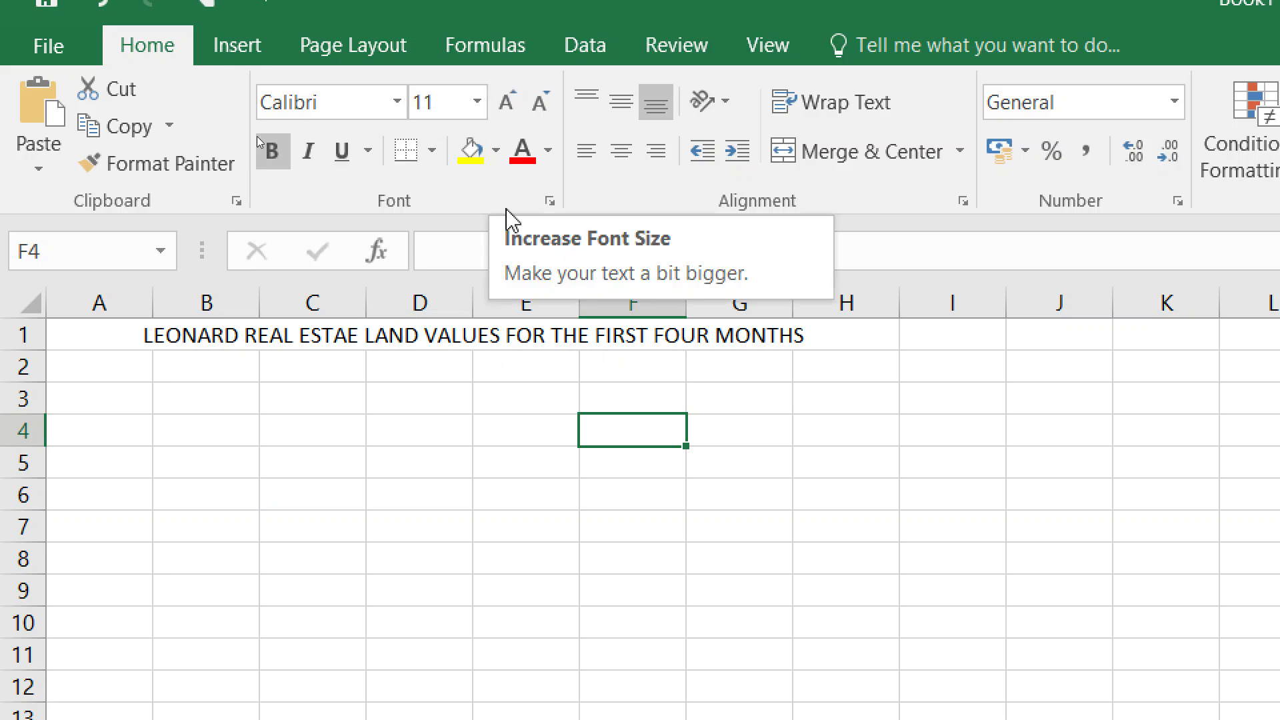
left_click(498, 336)
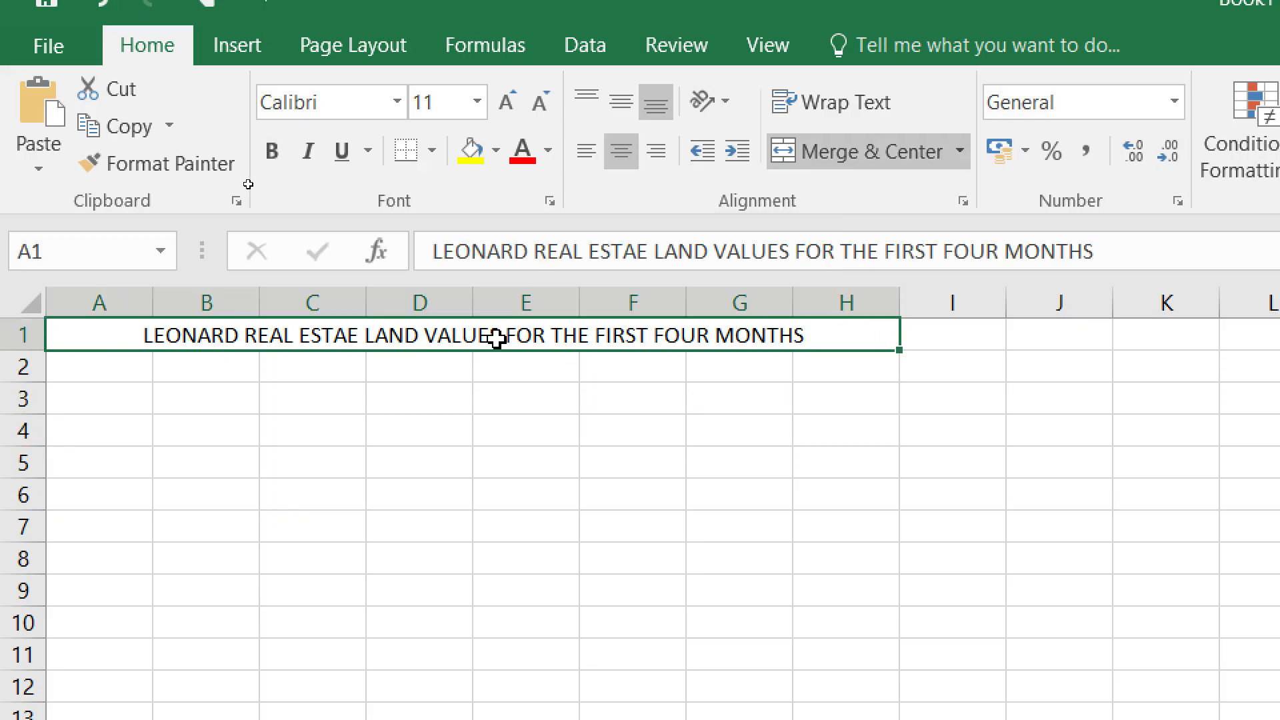
left_click(273, 151)
left_click(497, 110)
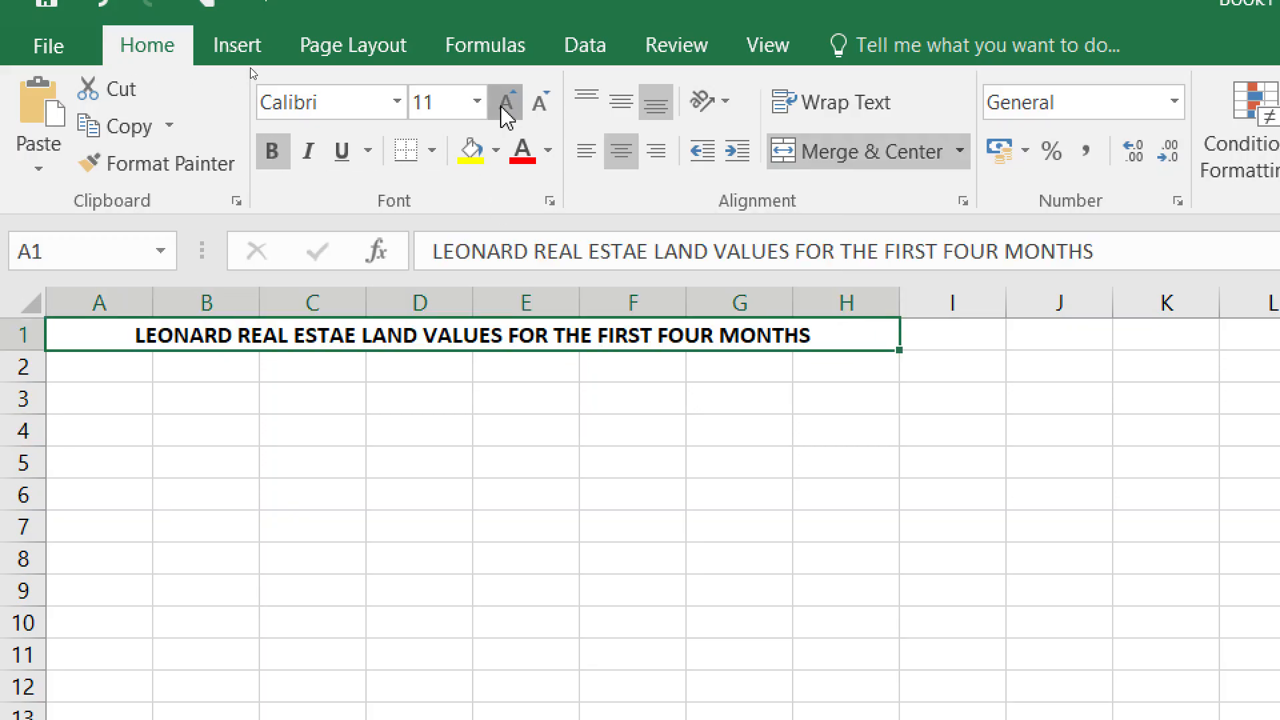
left_click(501, 111)
left_click(502, 111)
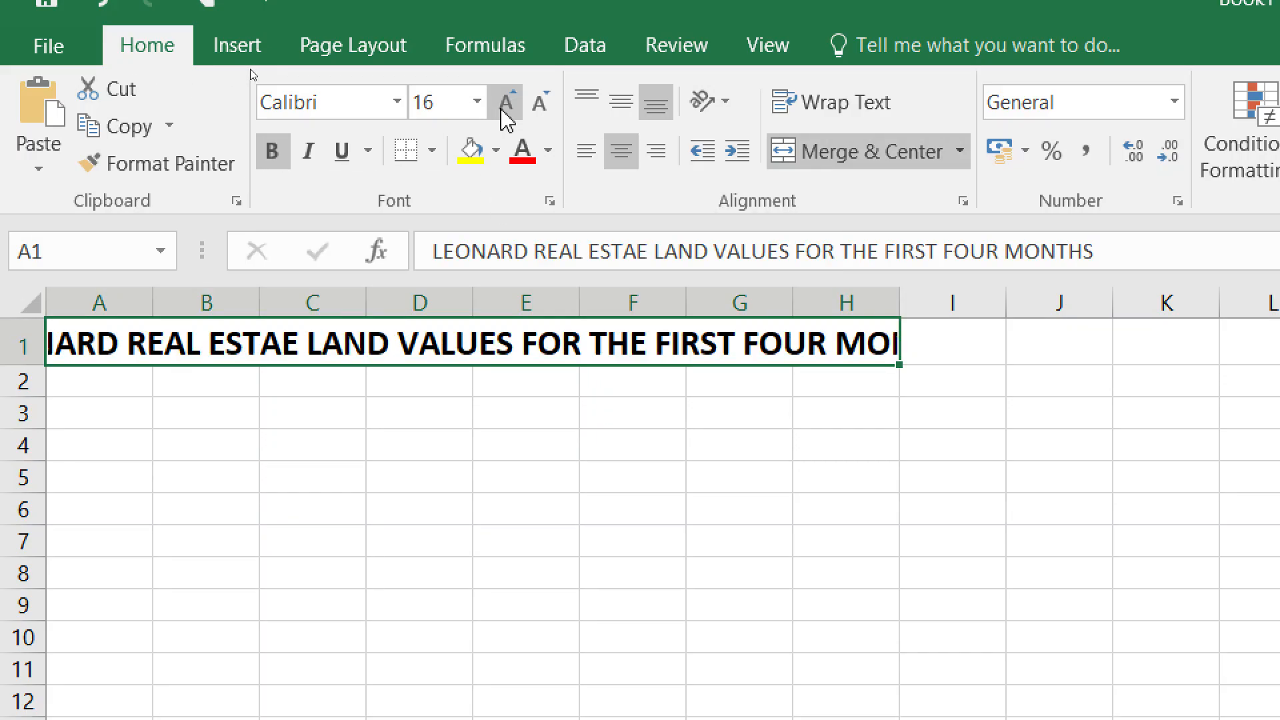
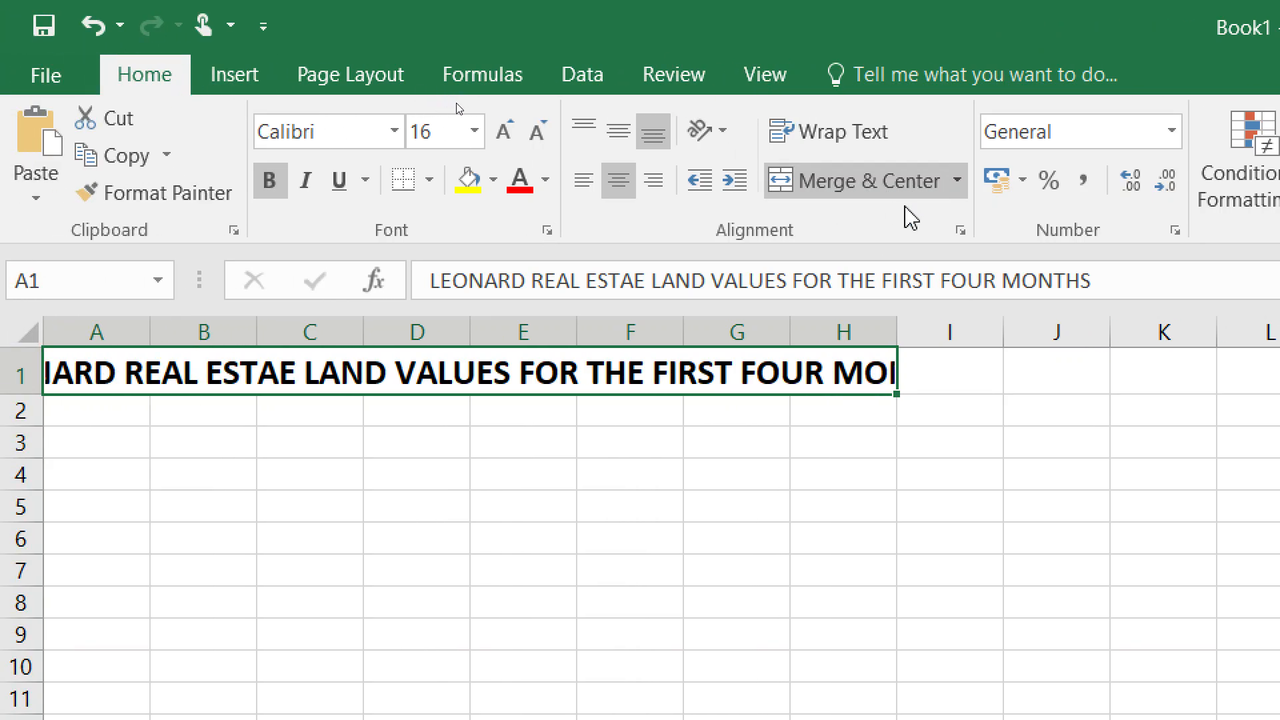
- Unmerge the title cells A1 to H1 and select cell A1 alone
left_click(954, 187)
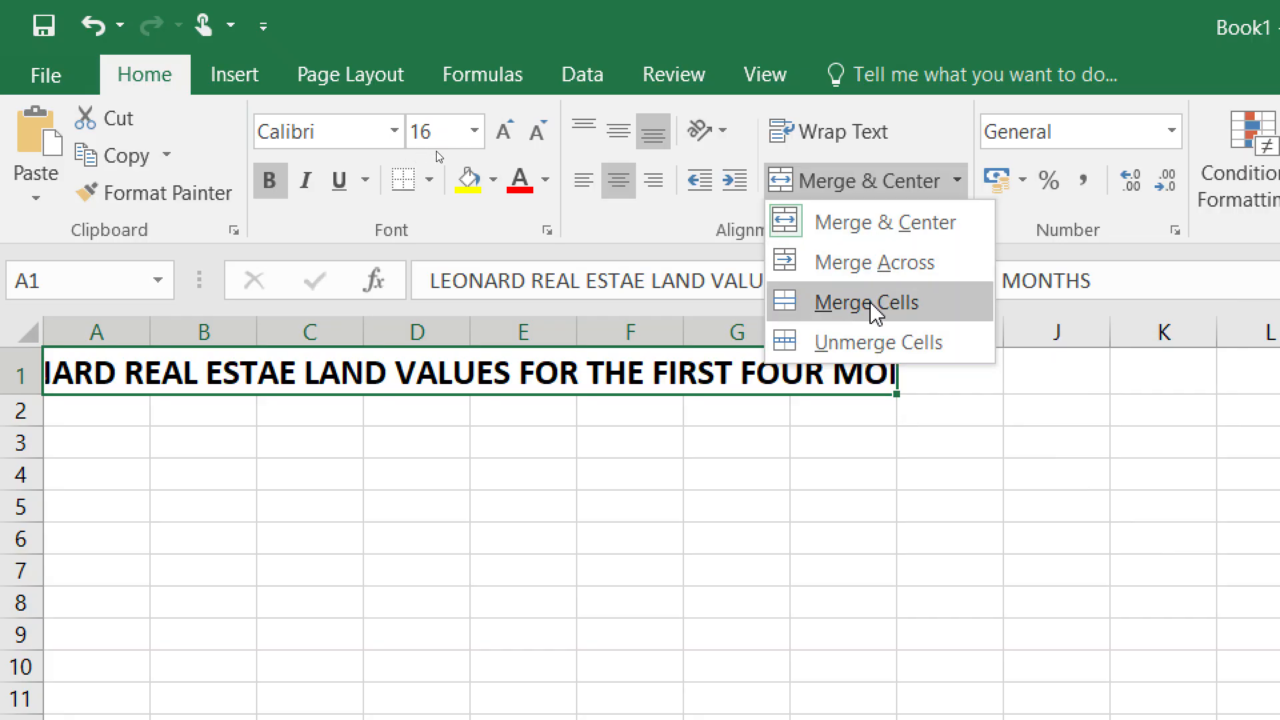
left_click(829, 346)
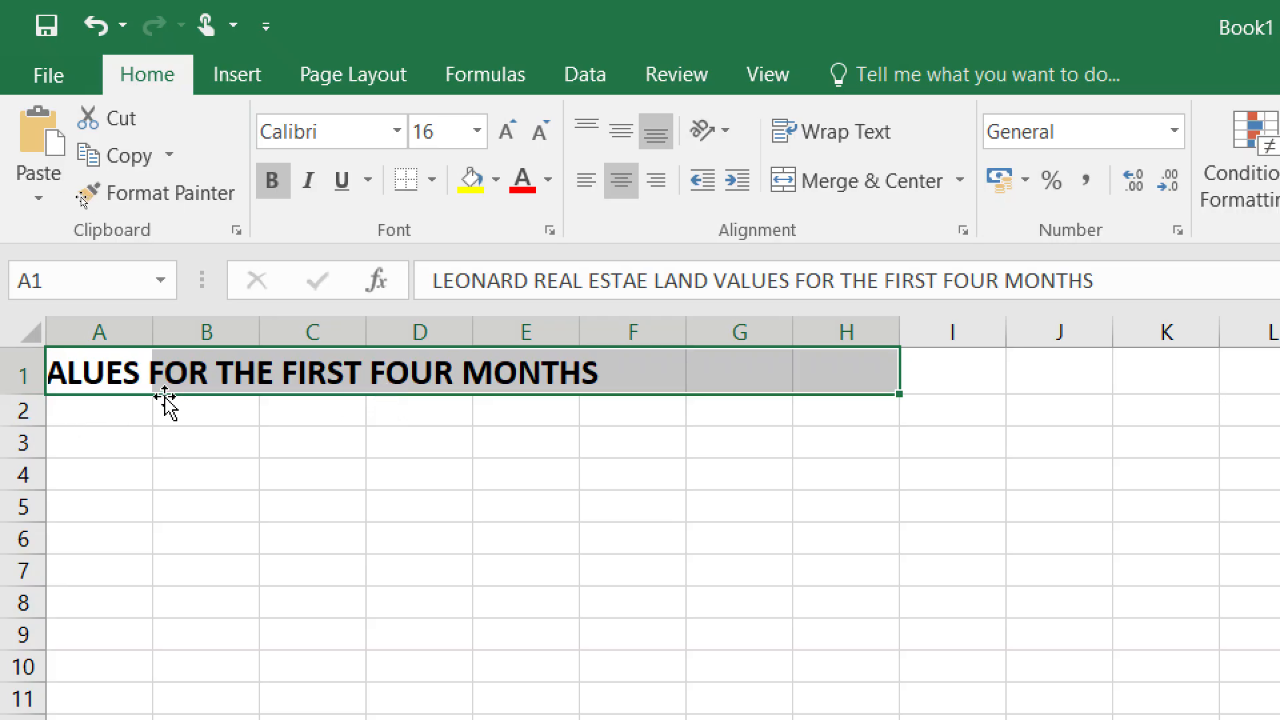
left_click(134, 382)
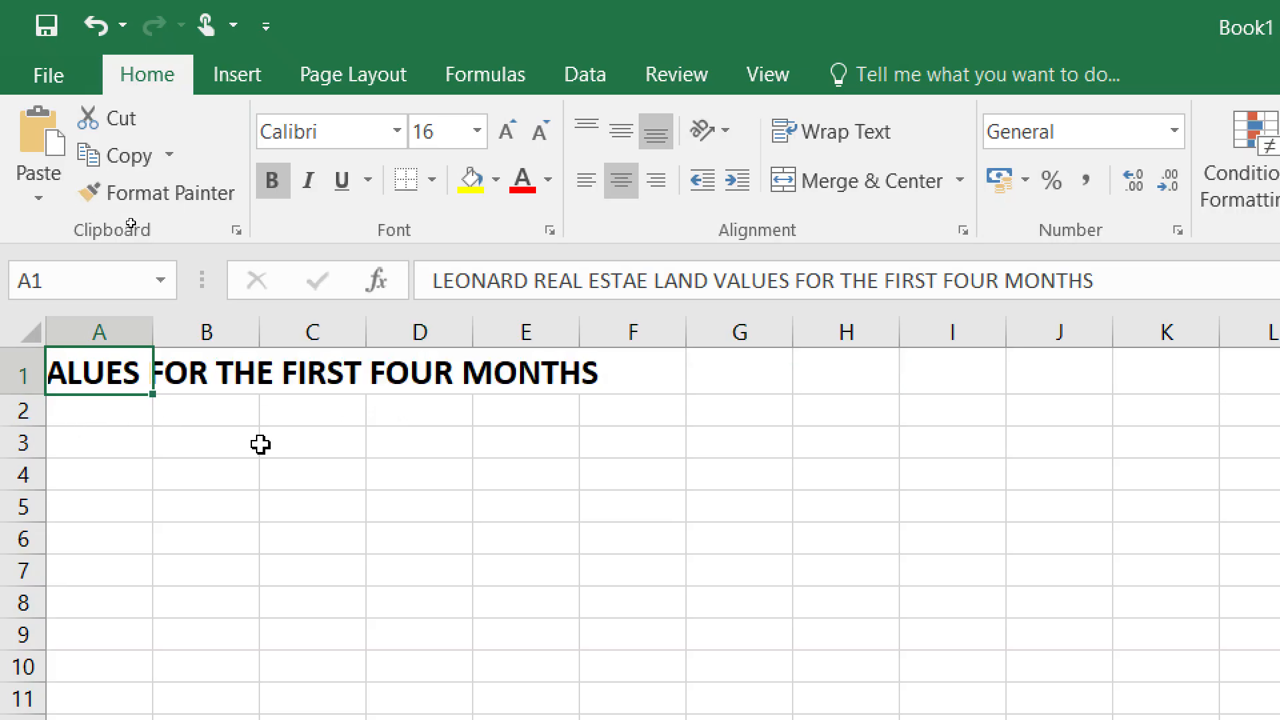
- Inspect the full title stored in A1 through the formula bar, comparing it with empty cells in column B
left_click(274, 465)
left_click(116, 375)
left_click(227, 440)
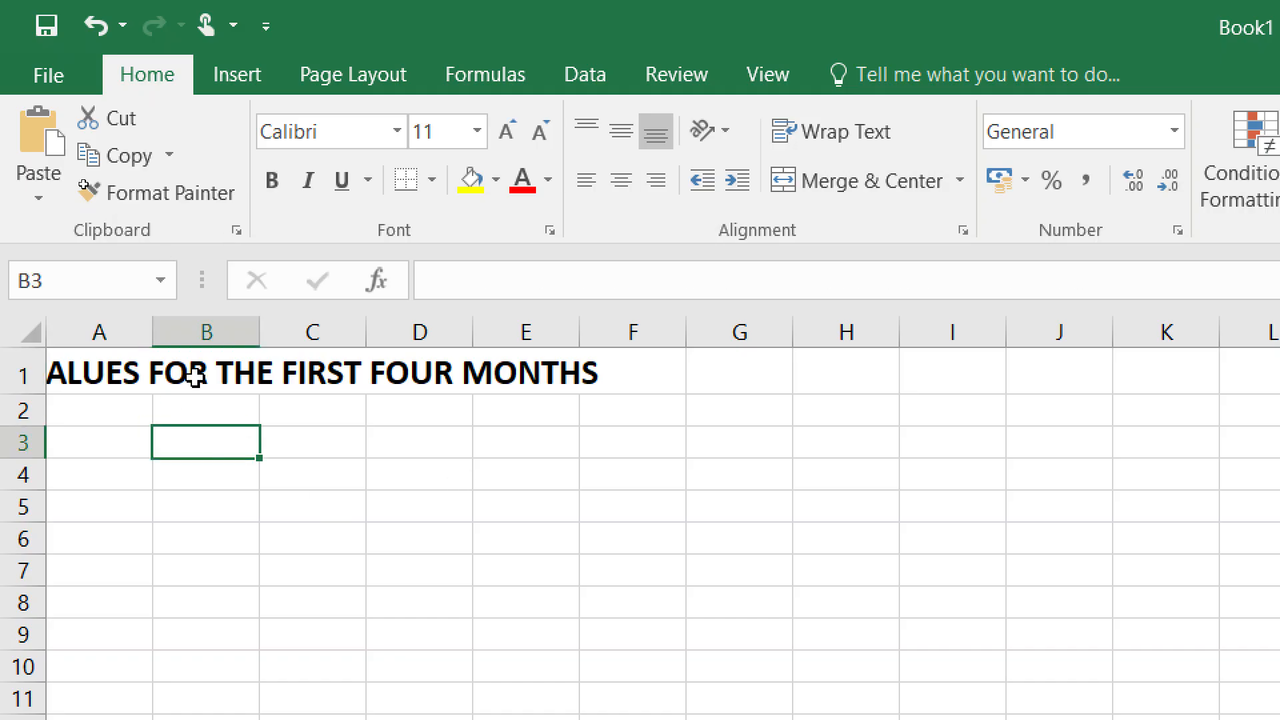
left_click(99, 366)
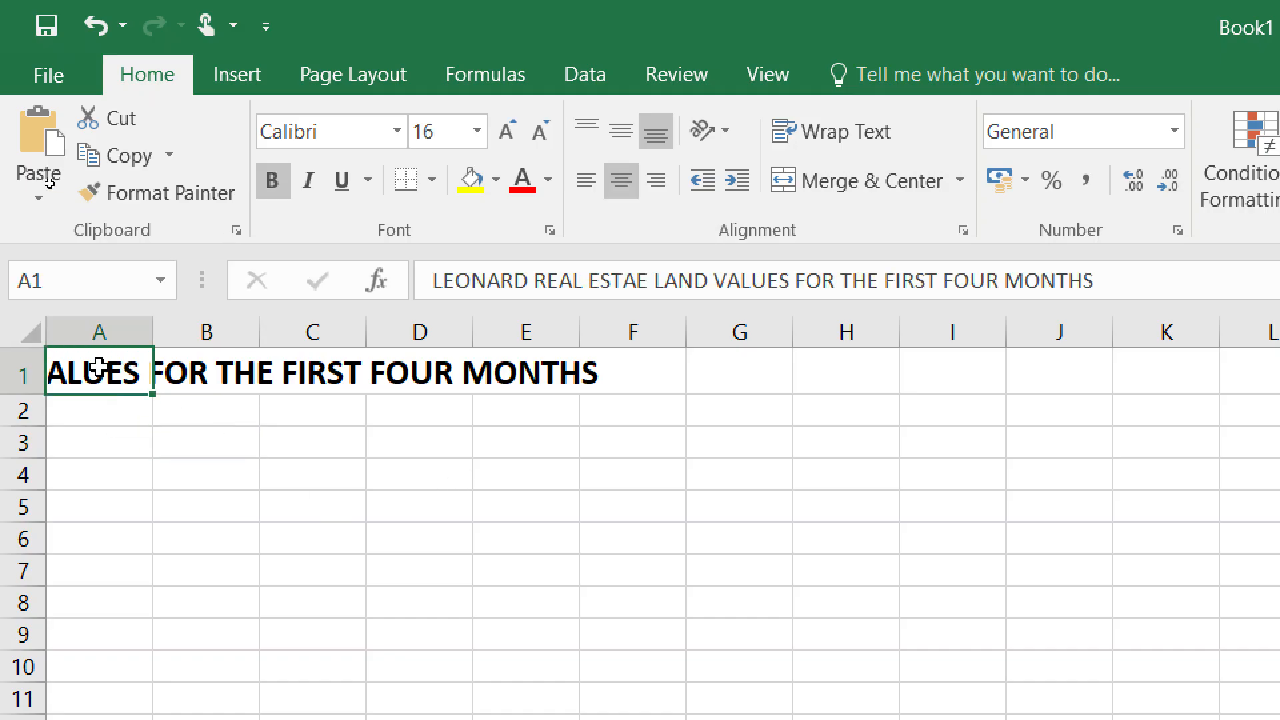
left_click(229, 562)
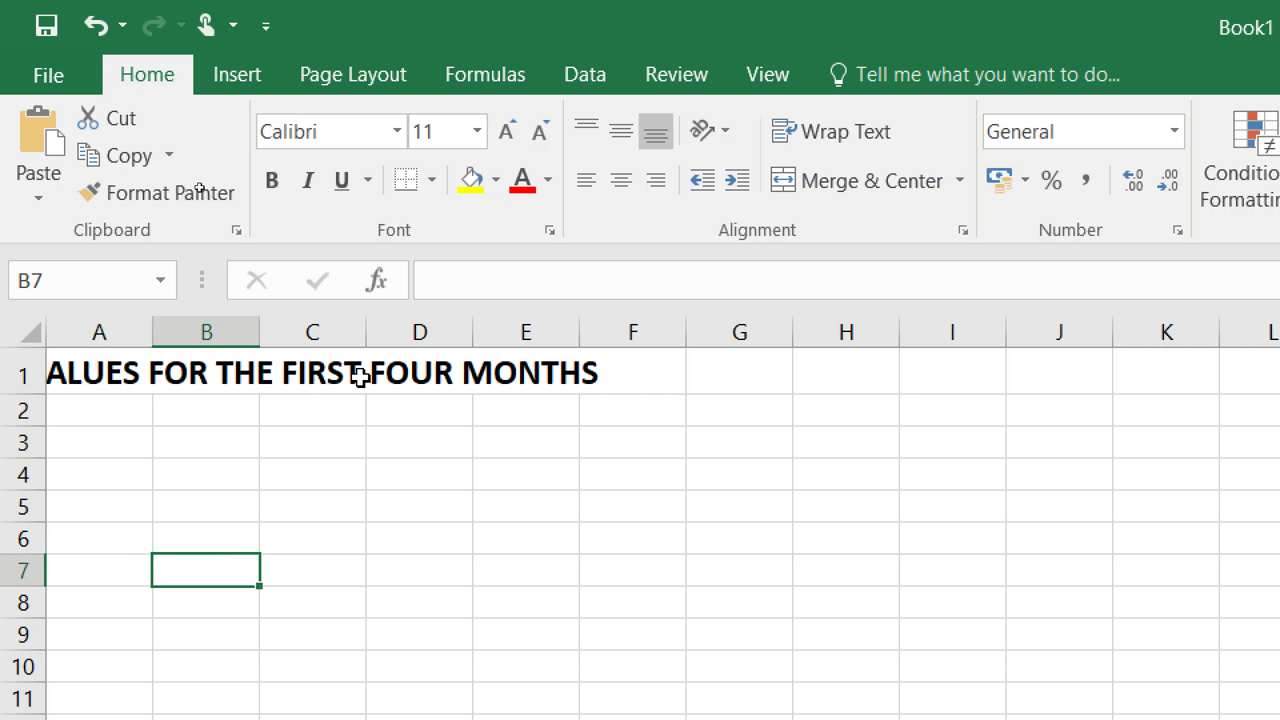
left_click(94, 371)
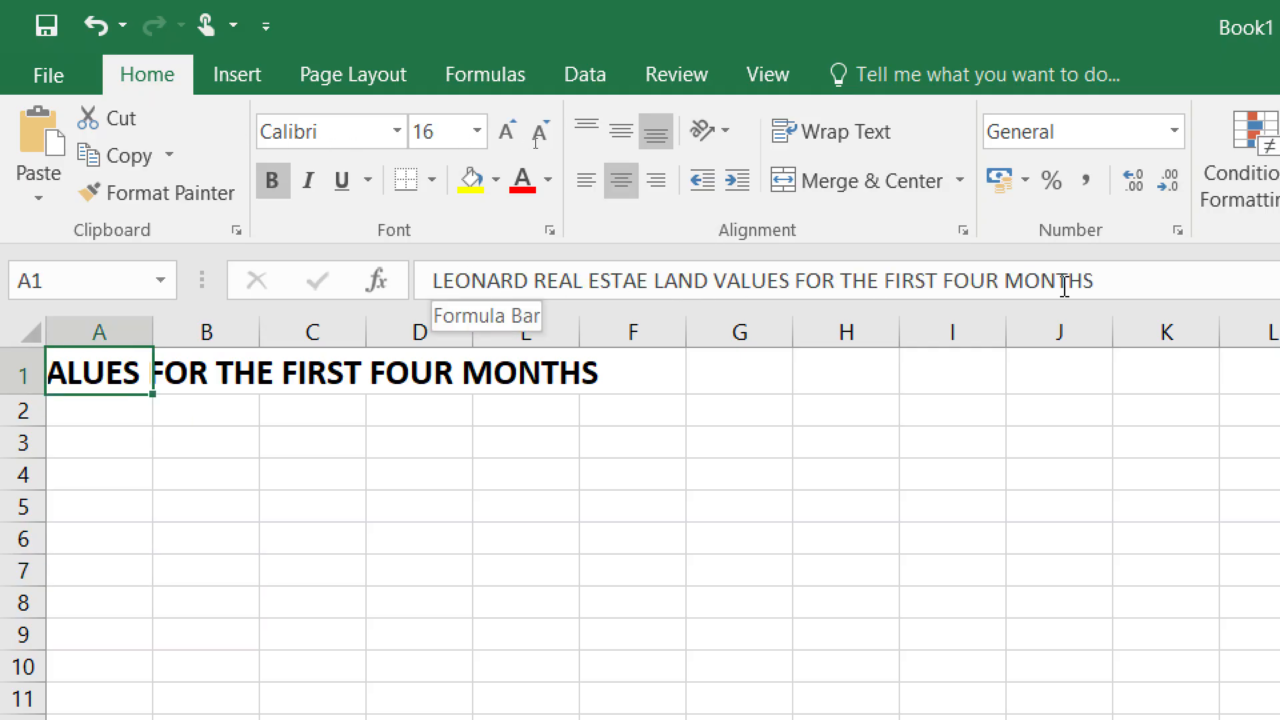
left_click(168, 441)
left_click(110, 373)
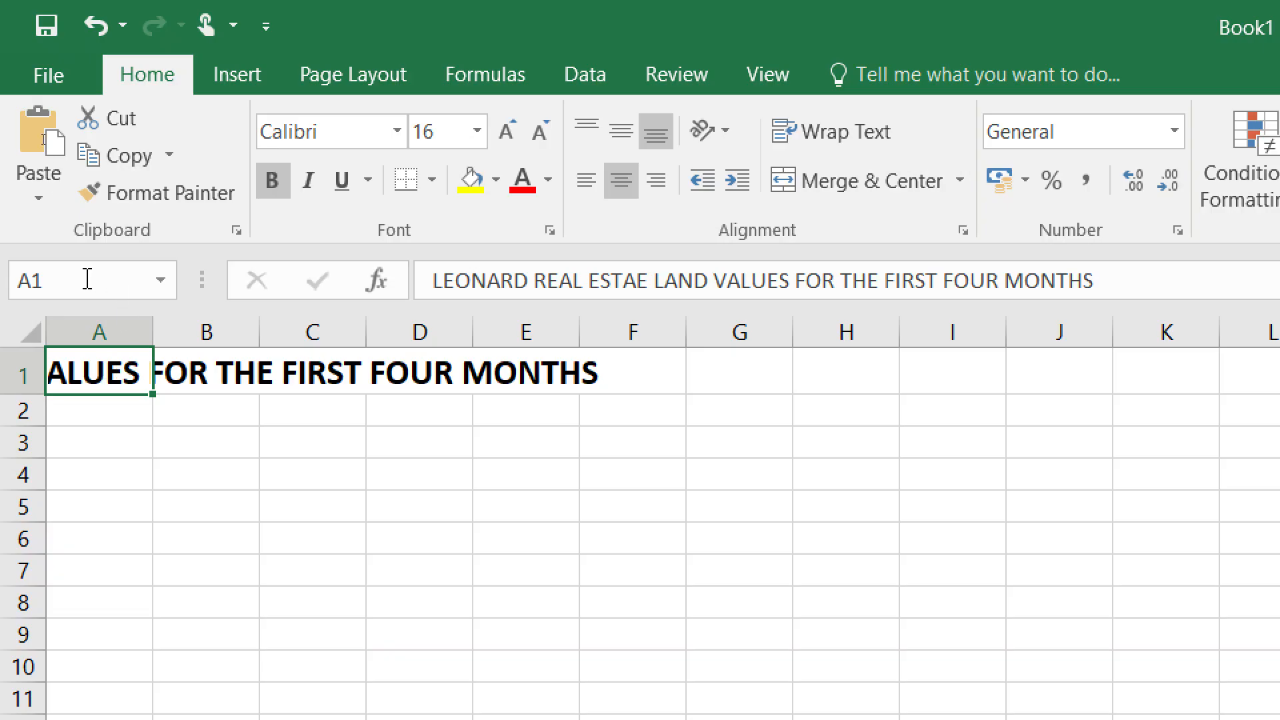
left_click(434, 281)
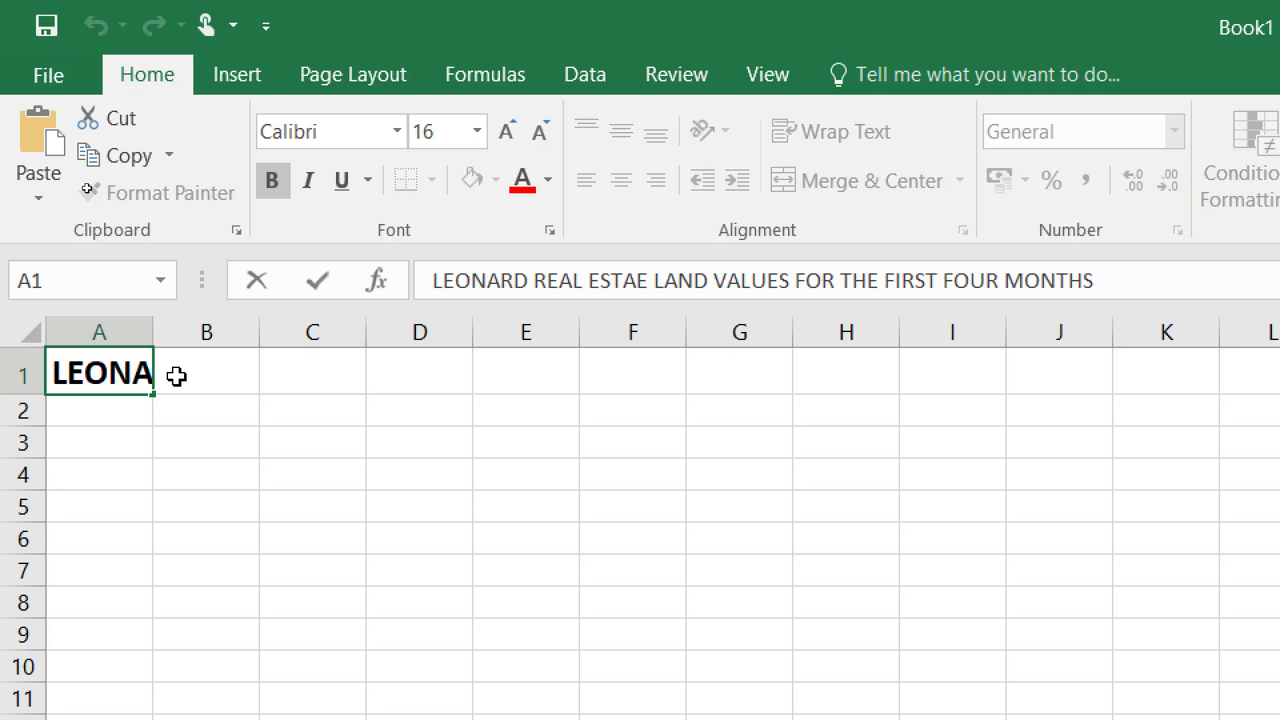
left_click(163, 414)
left_click(115, 378)
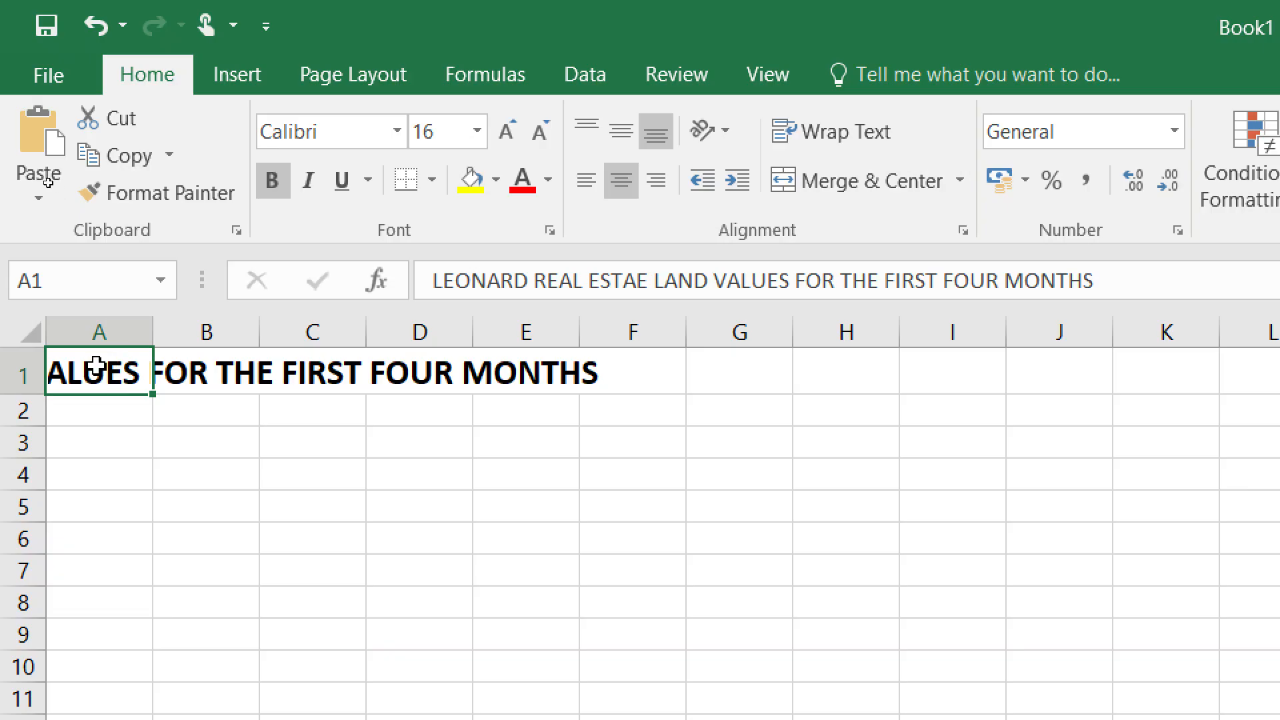
- Merge and center the title across cells A1 to H1, and check the result
left_click_drag(97, 367, 850, 377)
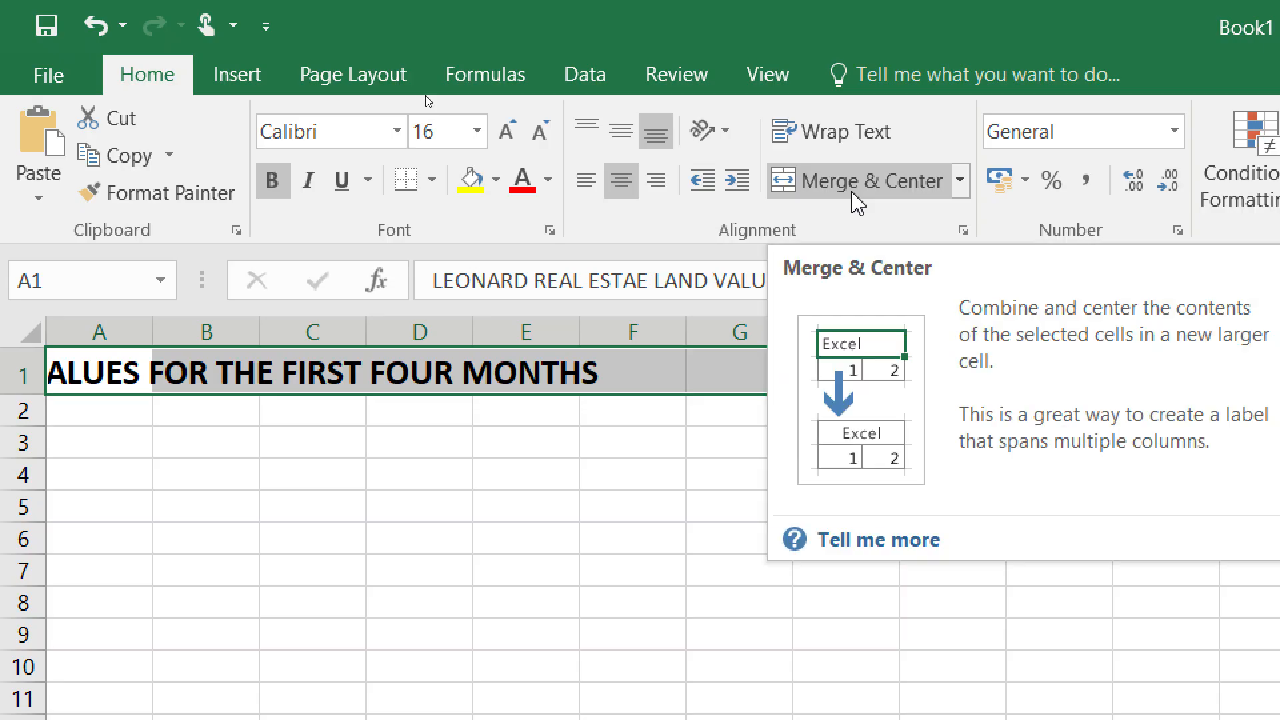
left_click(960, 192)
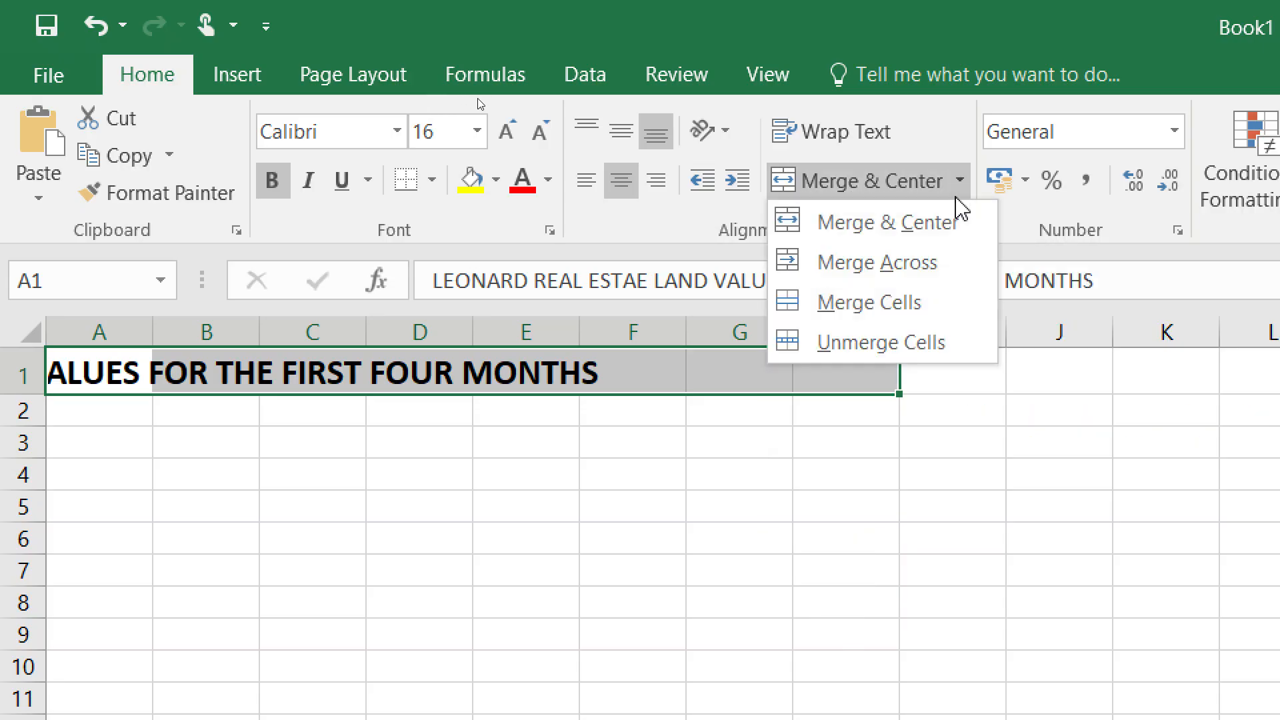
left_click(812, 219)
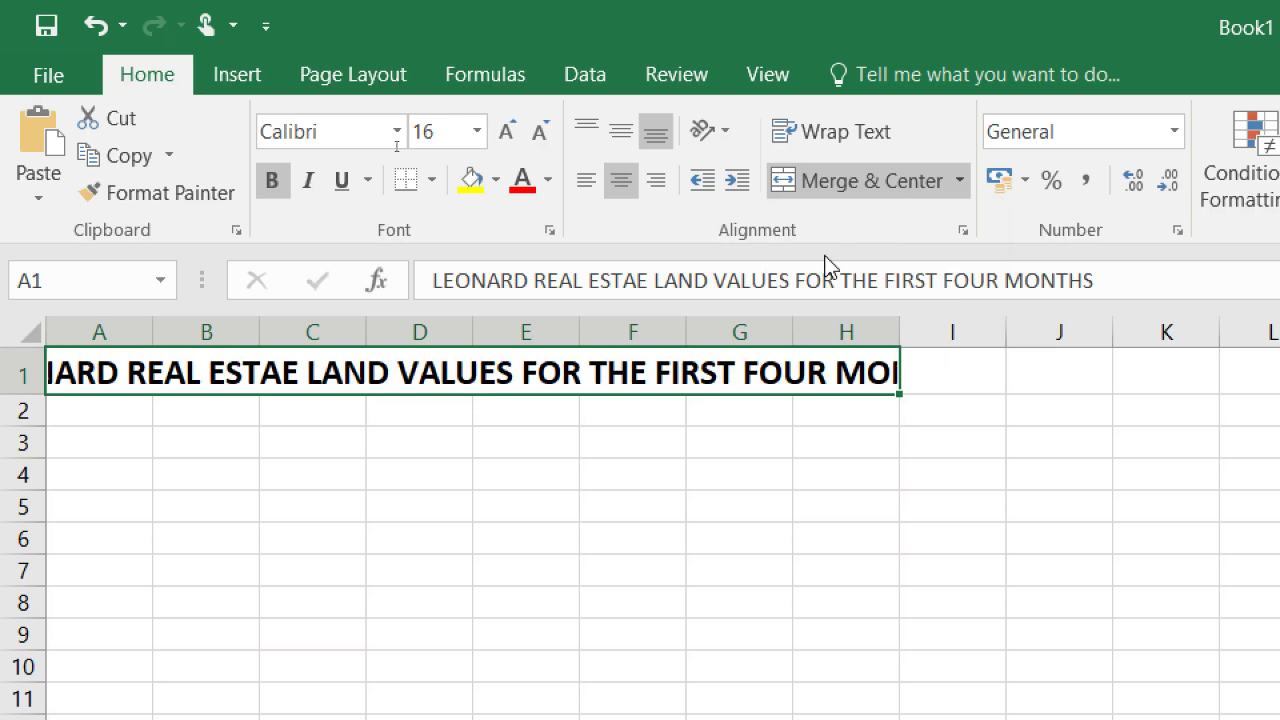
left_click(717, 433)
left_click(643, 375)
- Enter the subtitle VALUE OF THE LAND EACH MONTH in capital letters in cell A2
left_click(92, 416)
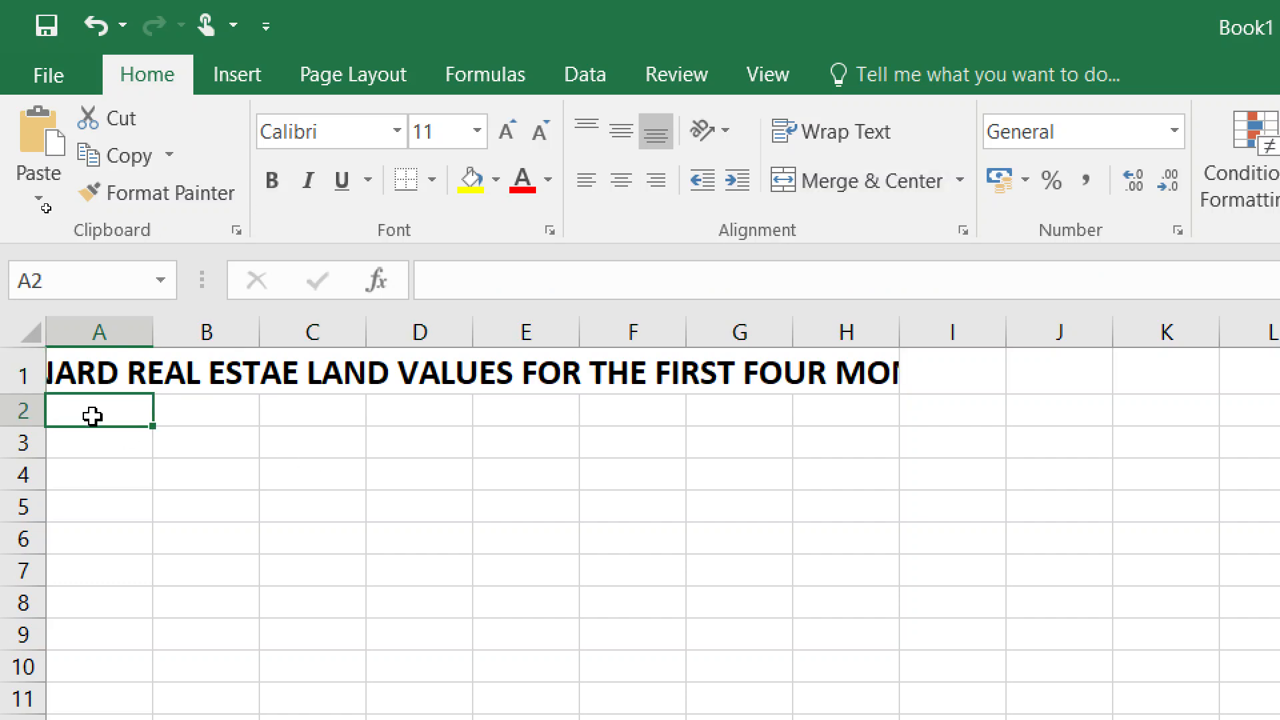
type("value ")
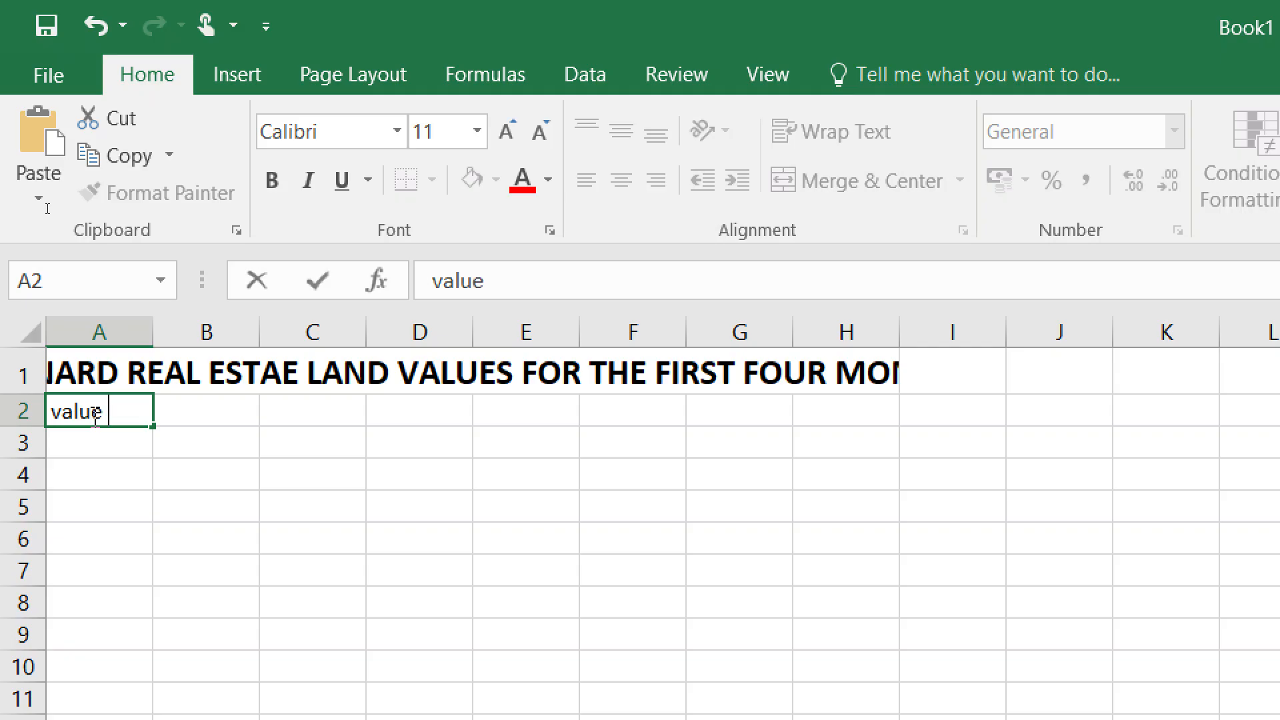
type("of the")
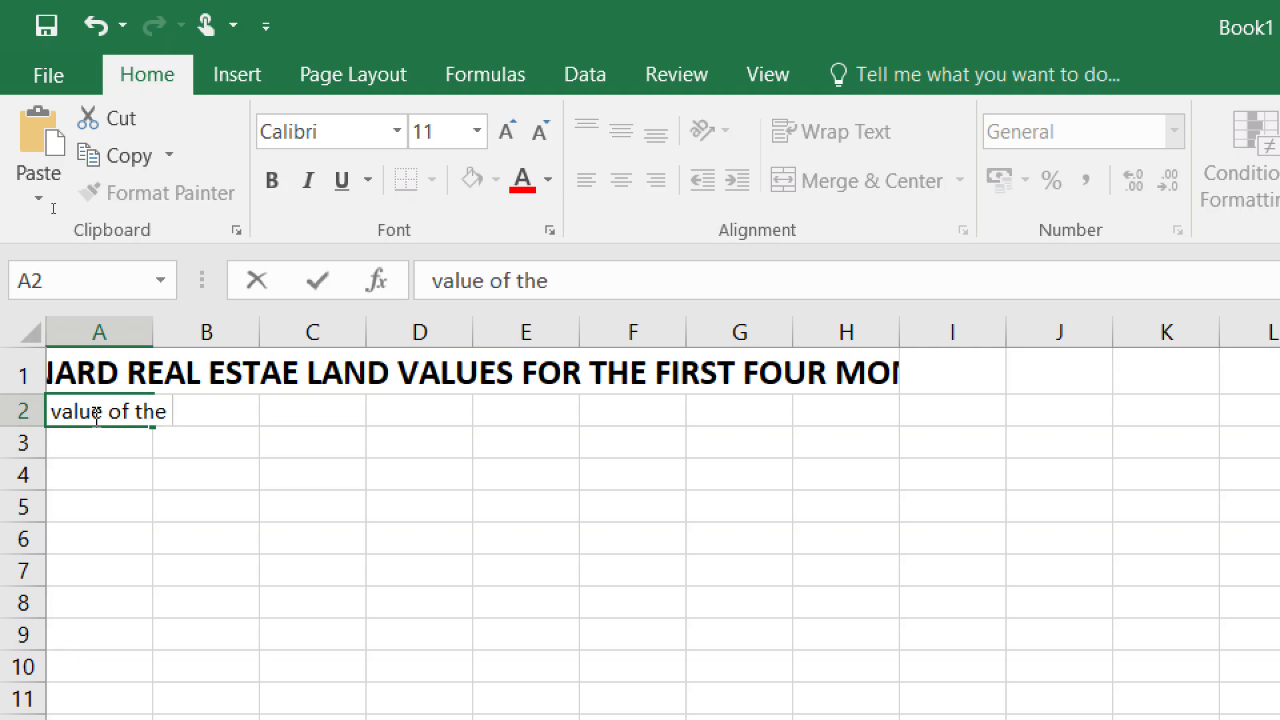
left_click_drag(172, 418, 51, 411)
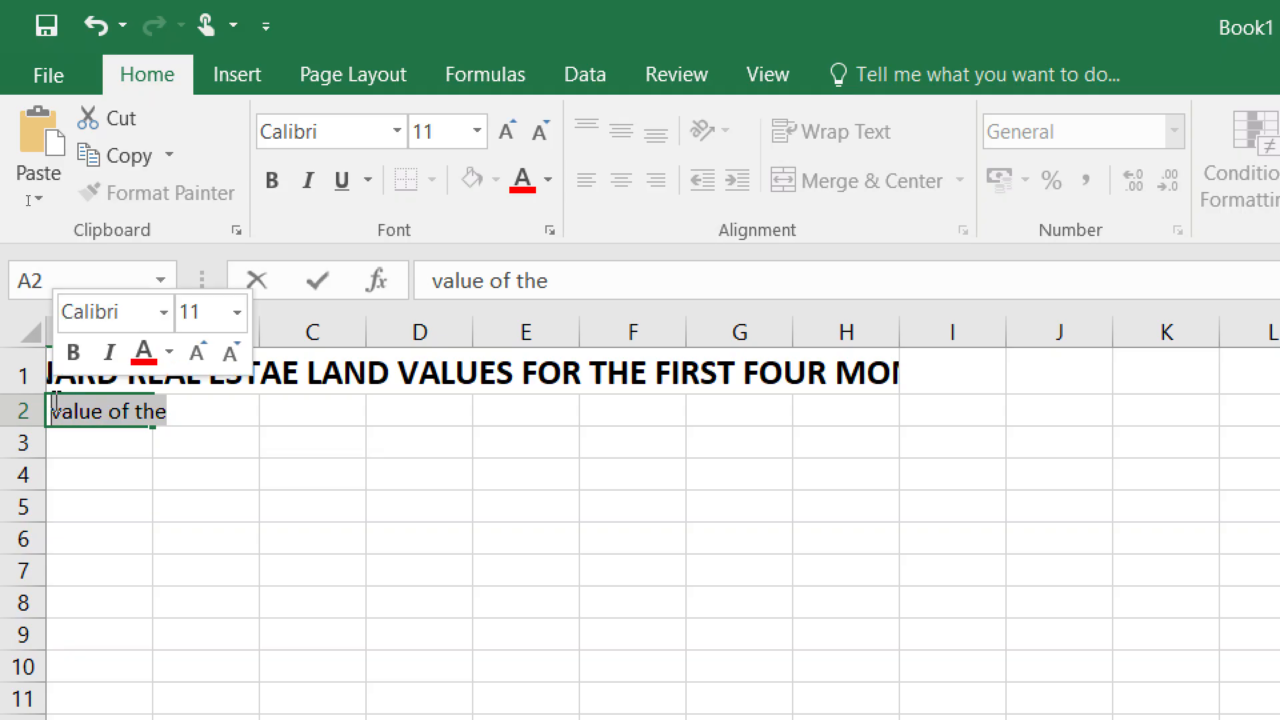
type("VALUE O")
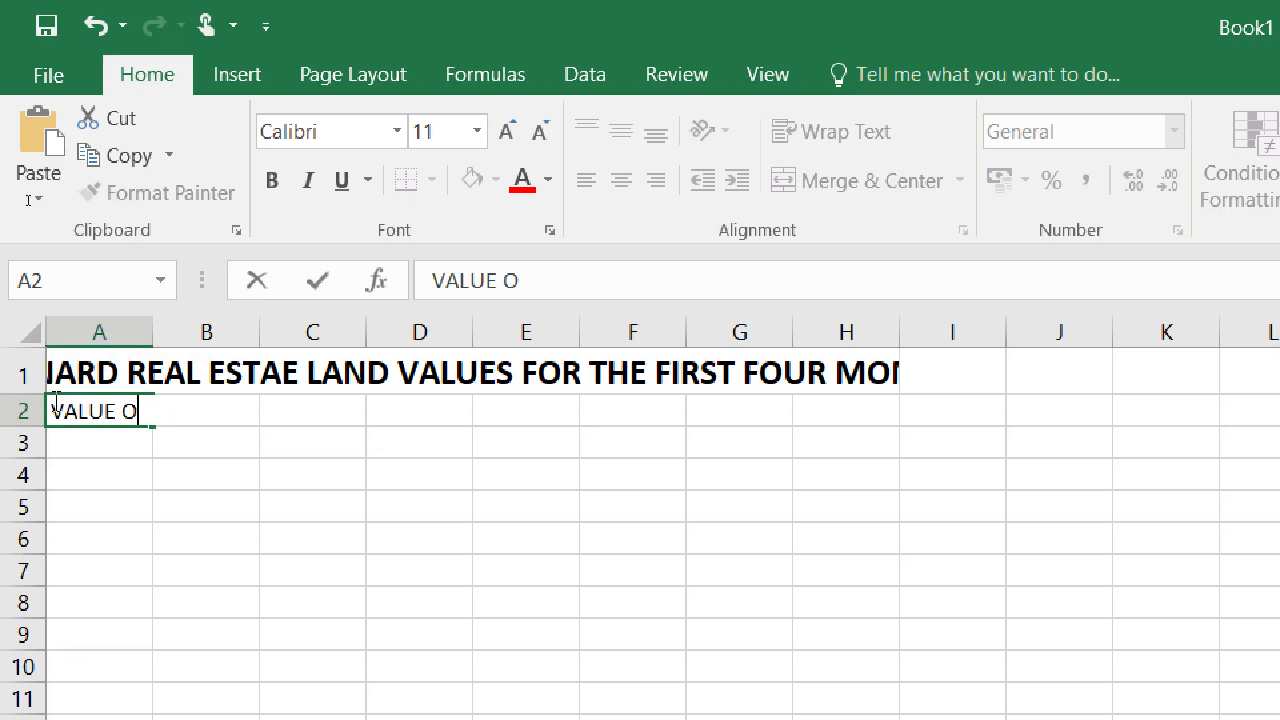
type("F THE LAND")
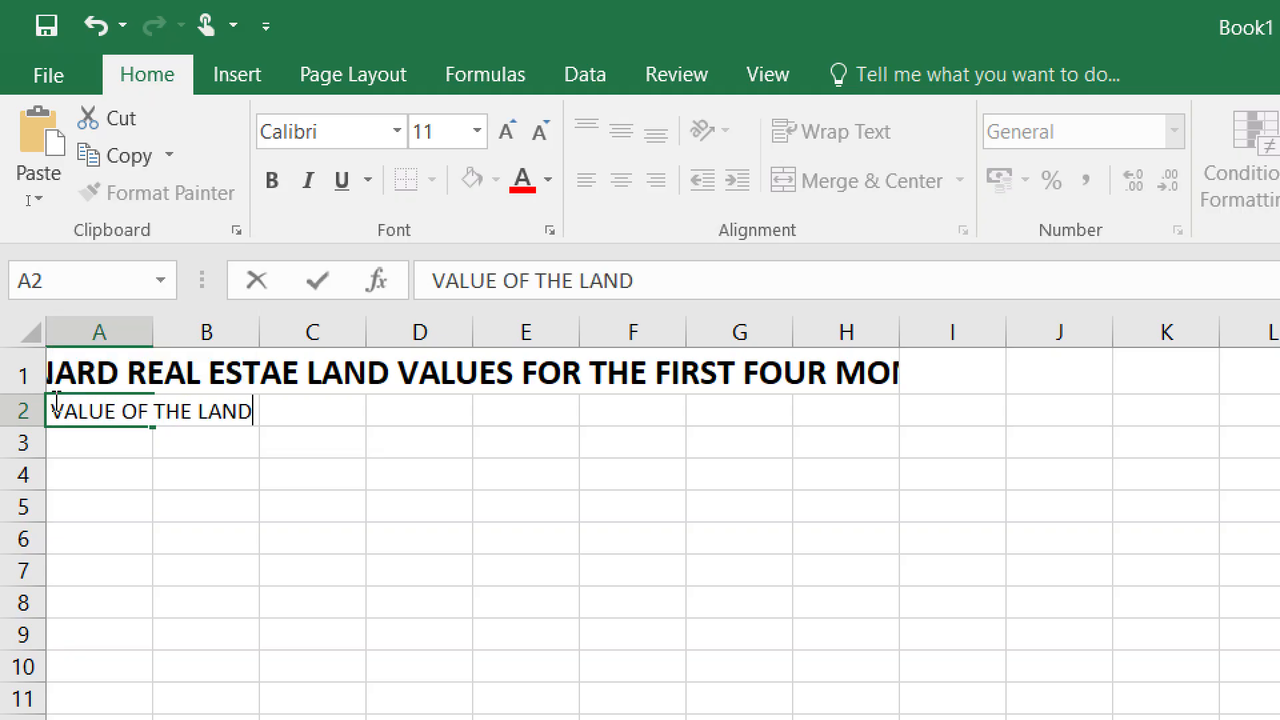
type(" EACH MONTH")
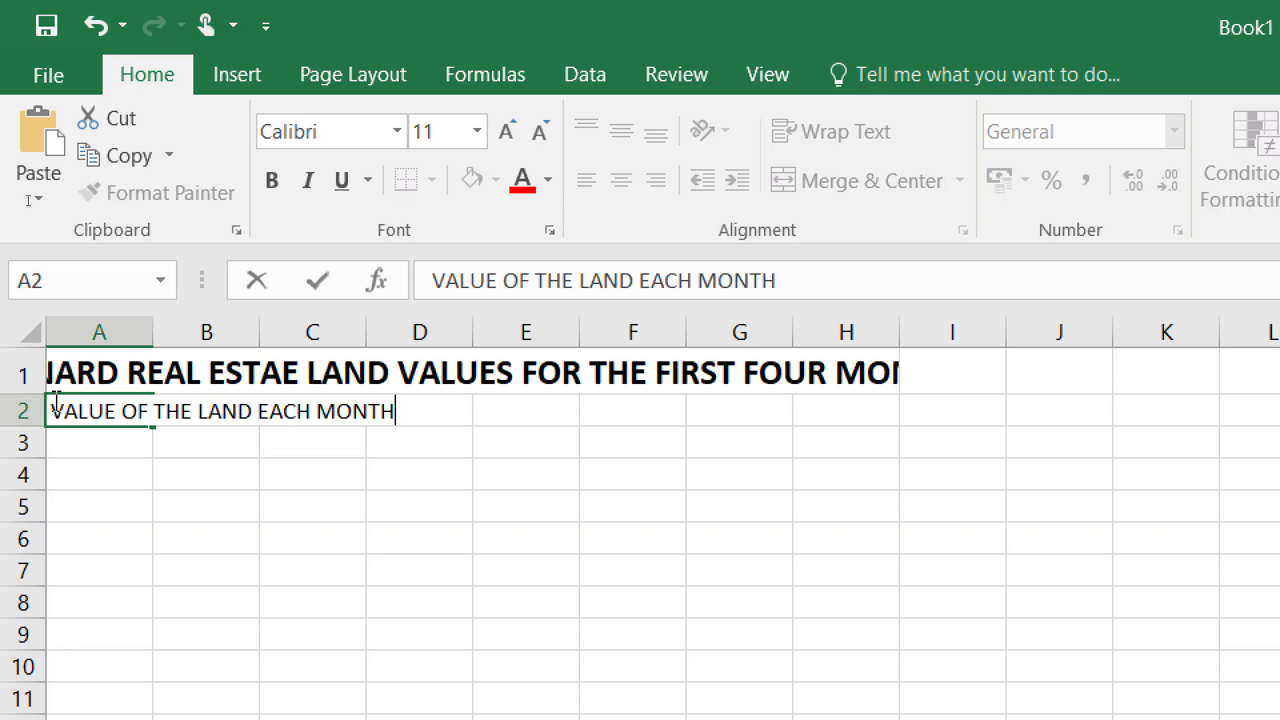
key("Tab")
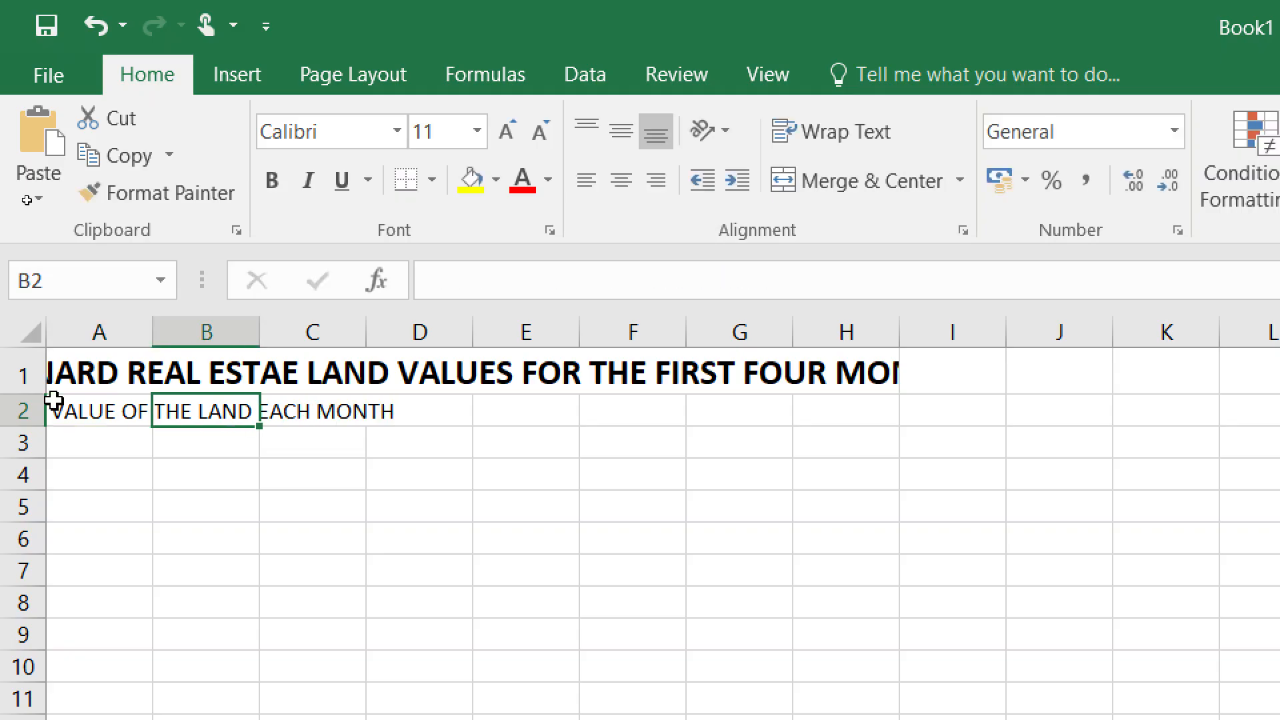
- Examine how the subtitle in A2 spans cells A2 to H2 compared with the merged title in row 1
left_click(400, 506)
left_click(109, 414)
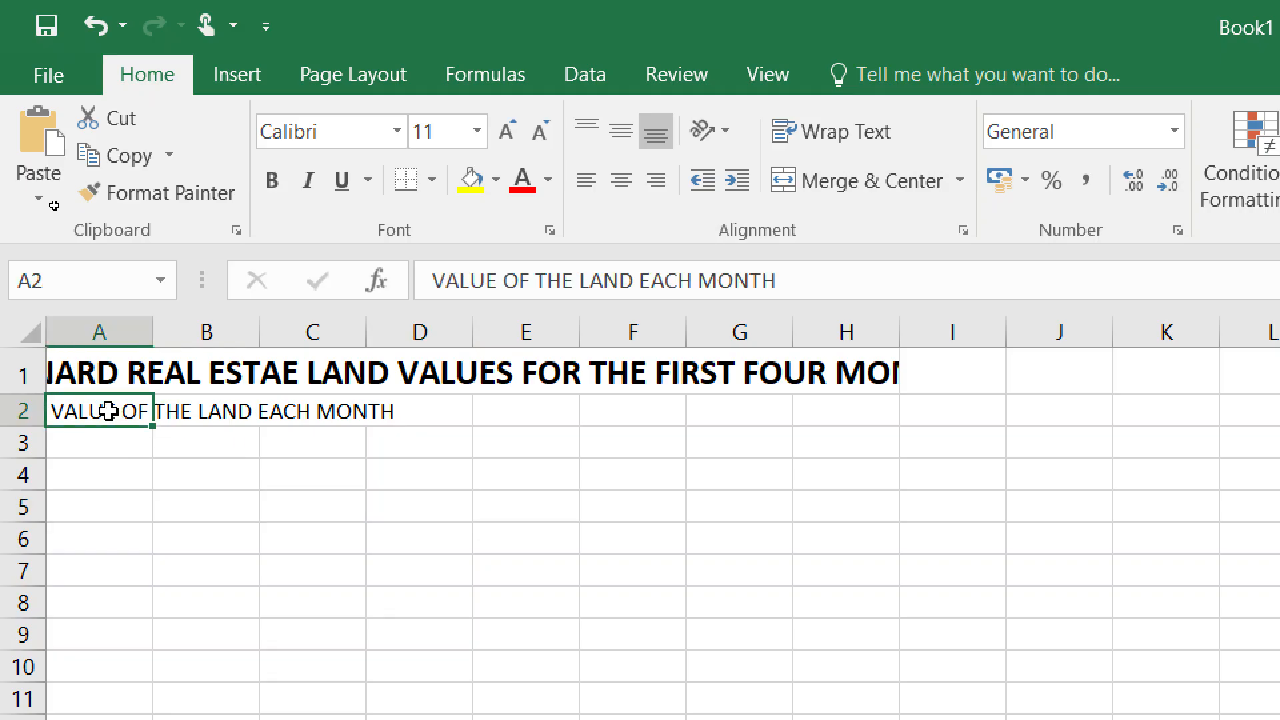
left_click_drag(108, 411, 861, 413)
left_click(611, 448)
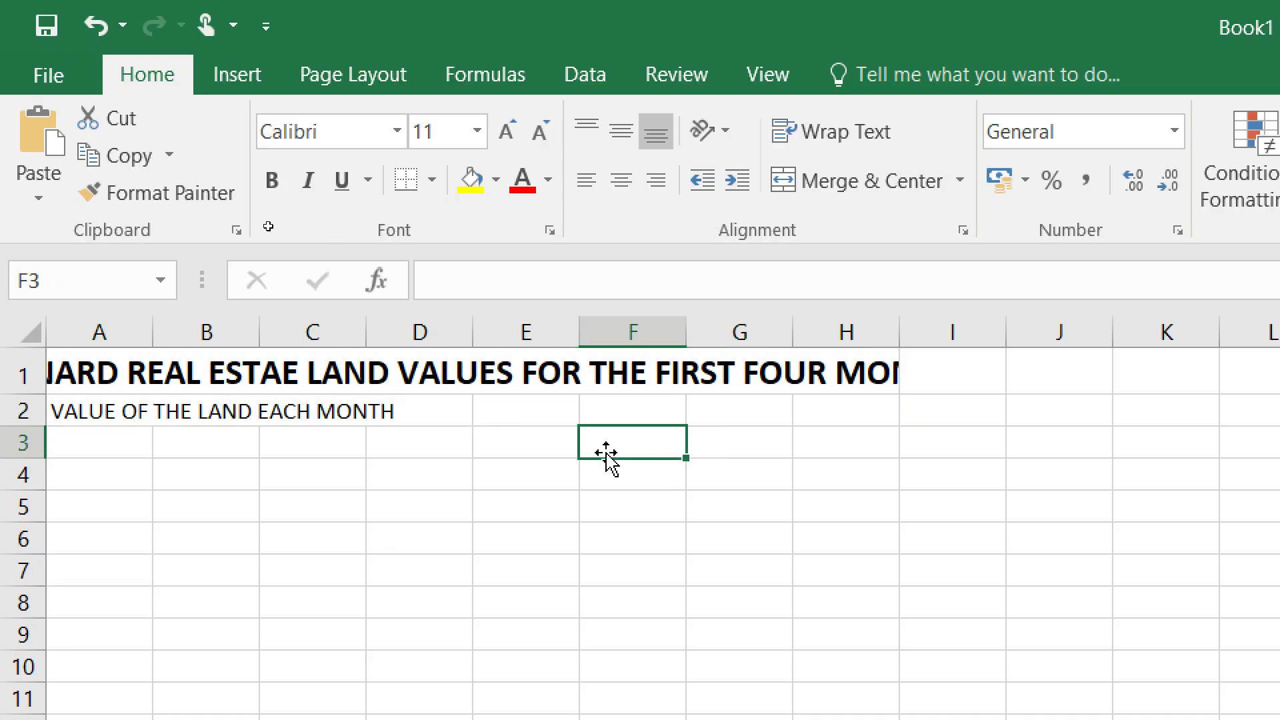
left_click(106, 409)
left_click(96, 374)
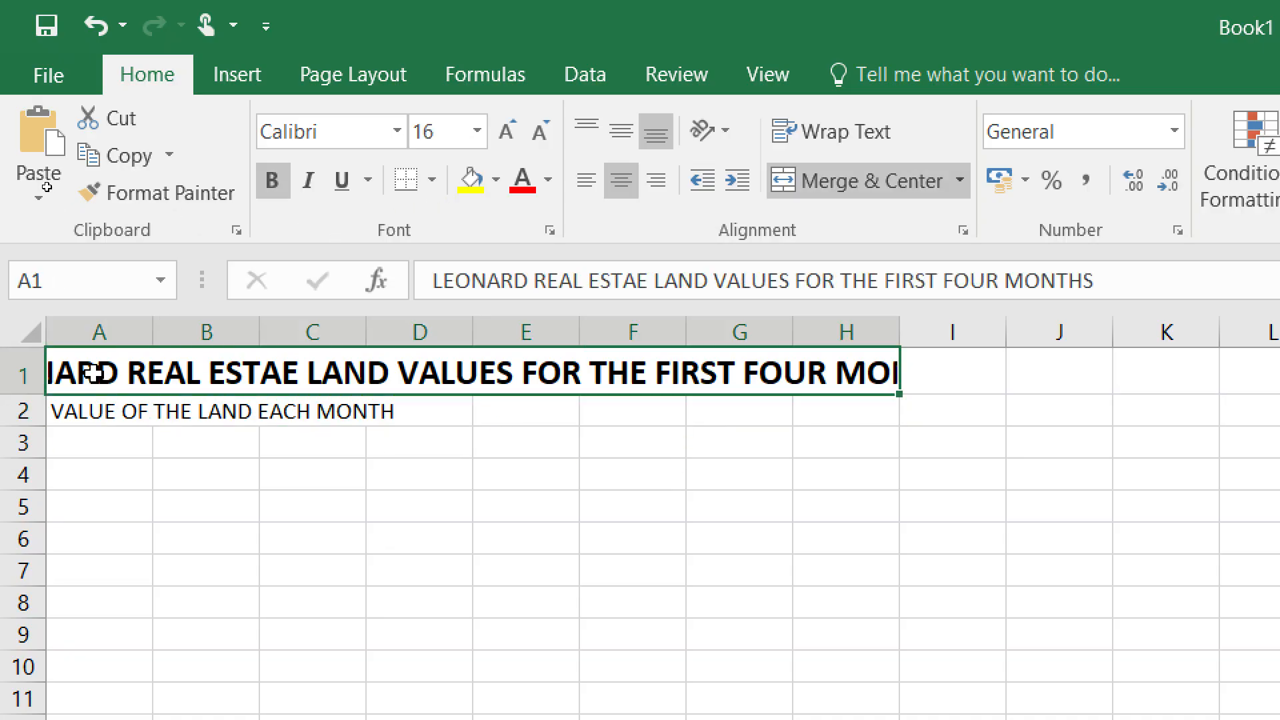
left_click(20, 375)
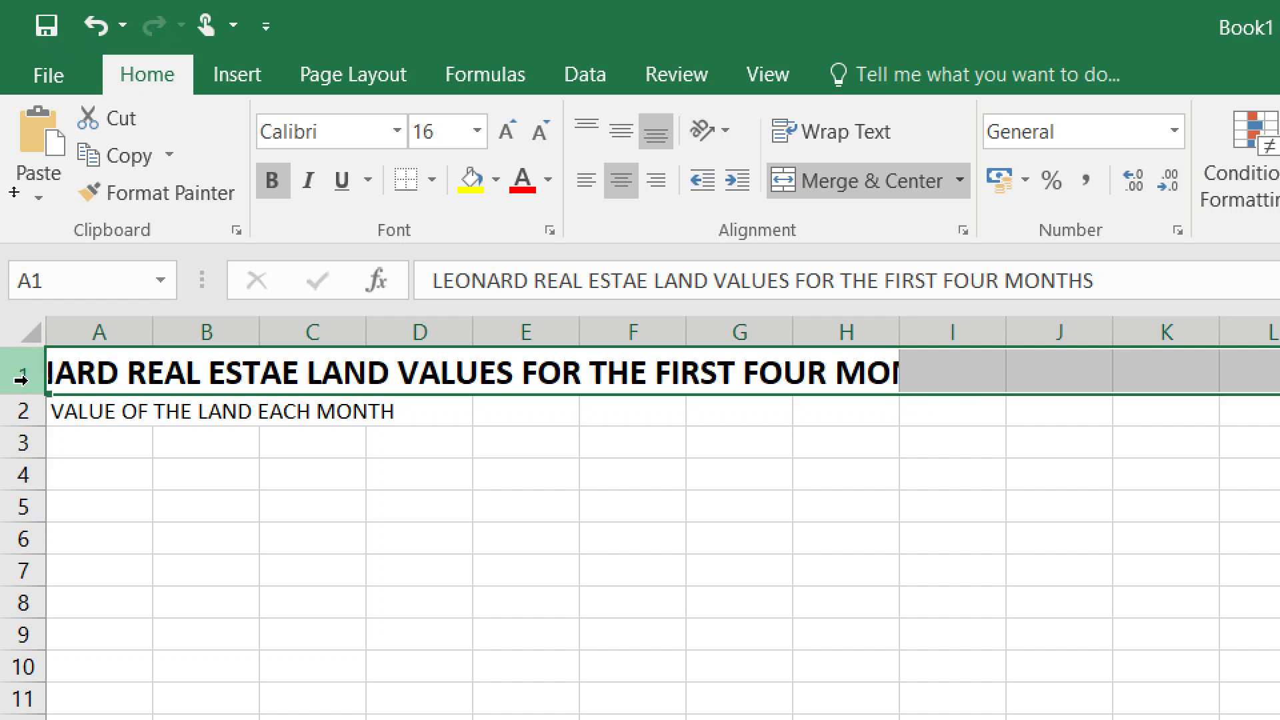
left_click(9, 412)
left_click(163, 486)
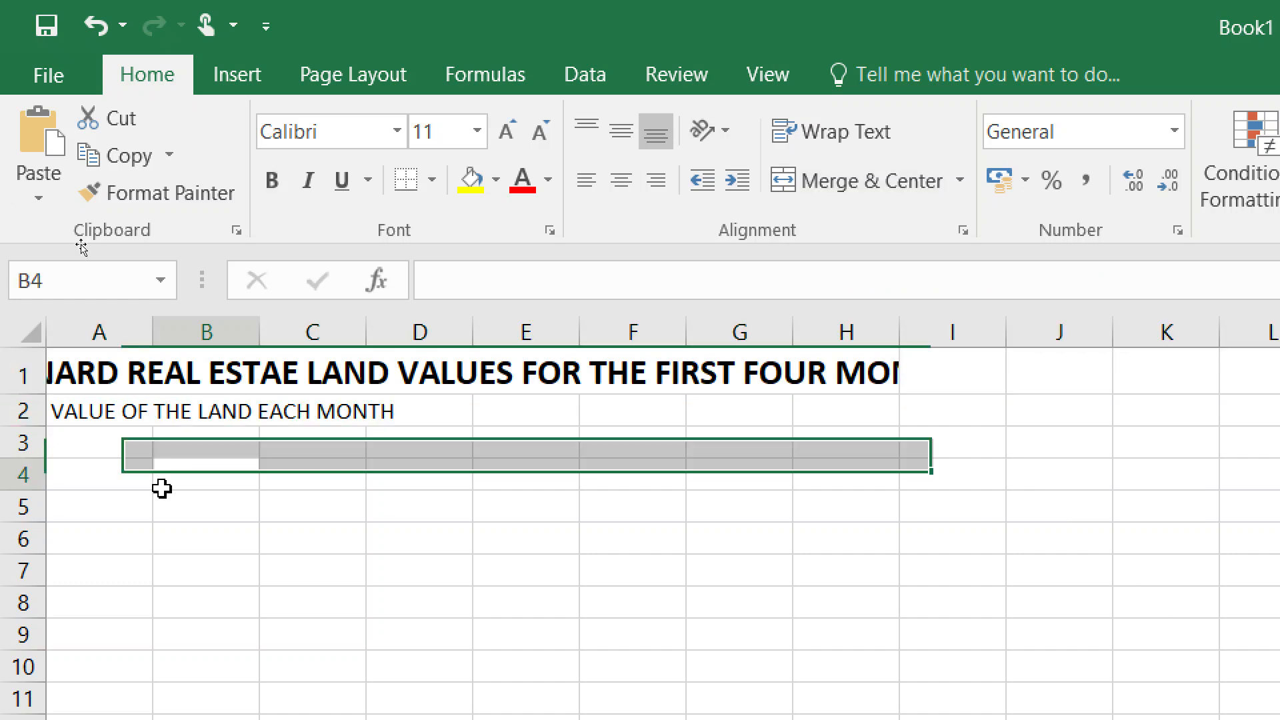
left_click(85, 413)
left_click_drag(85, 413, 845, 404)
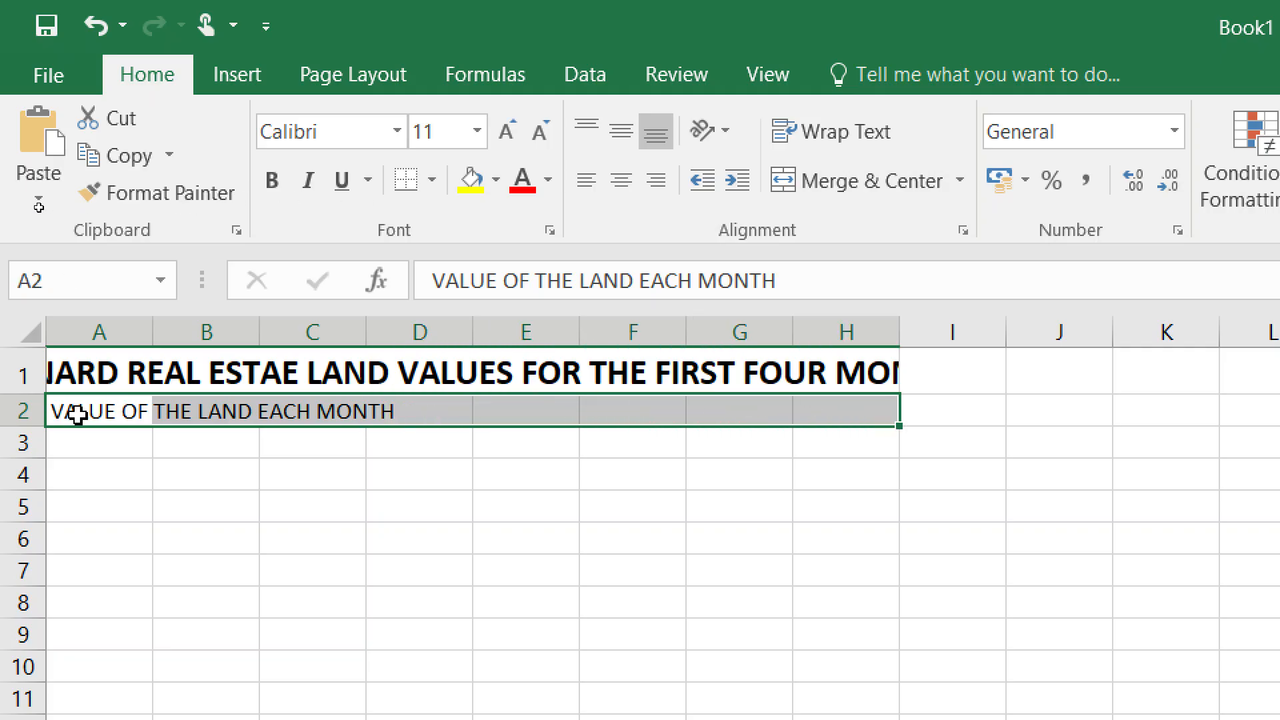
left_click(859, 411)
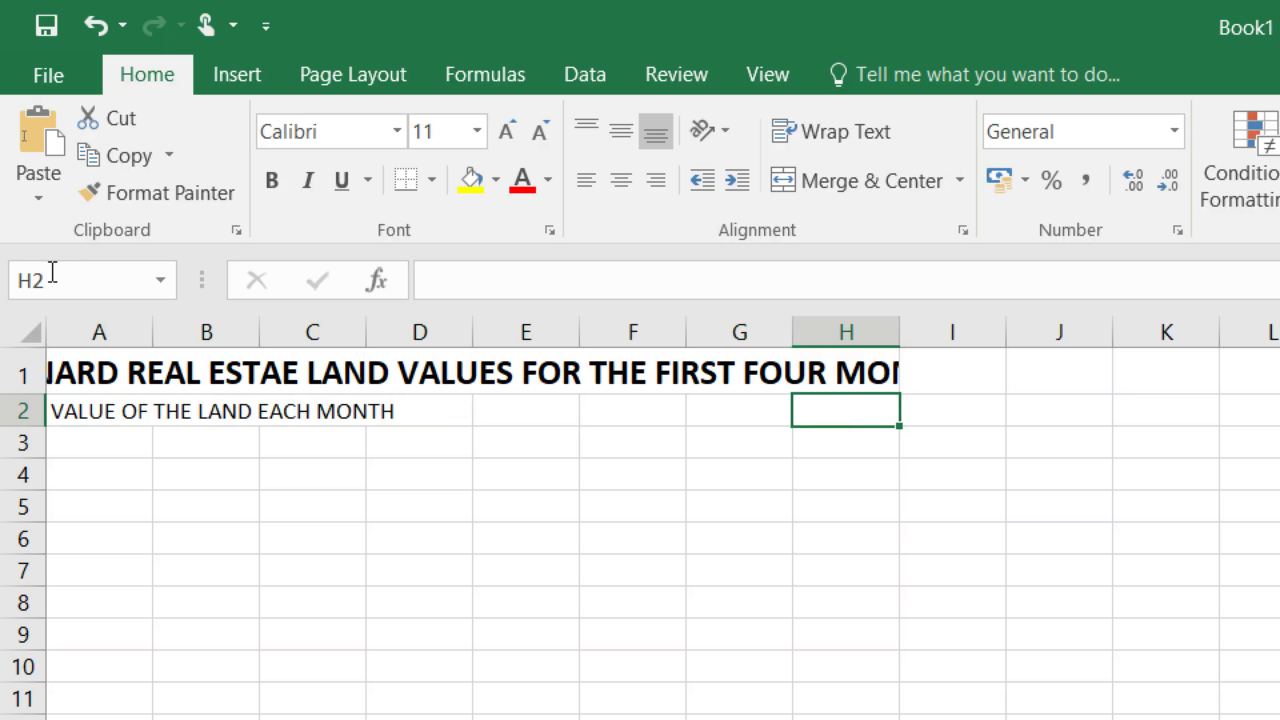
left_click(87, 410)
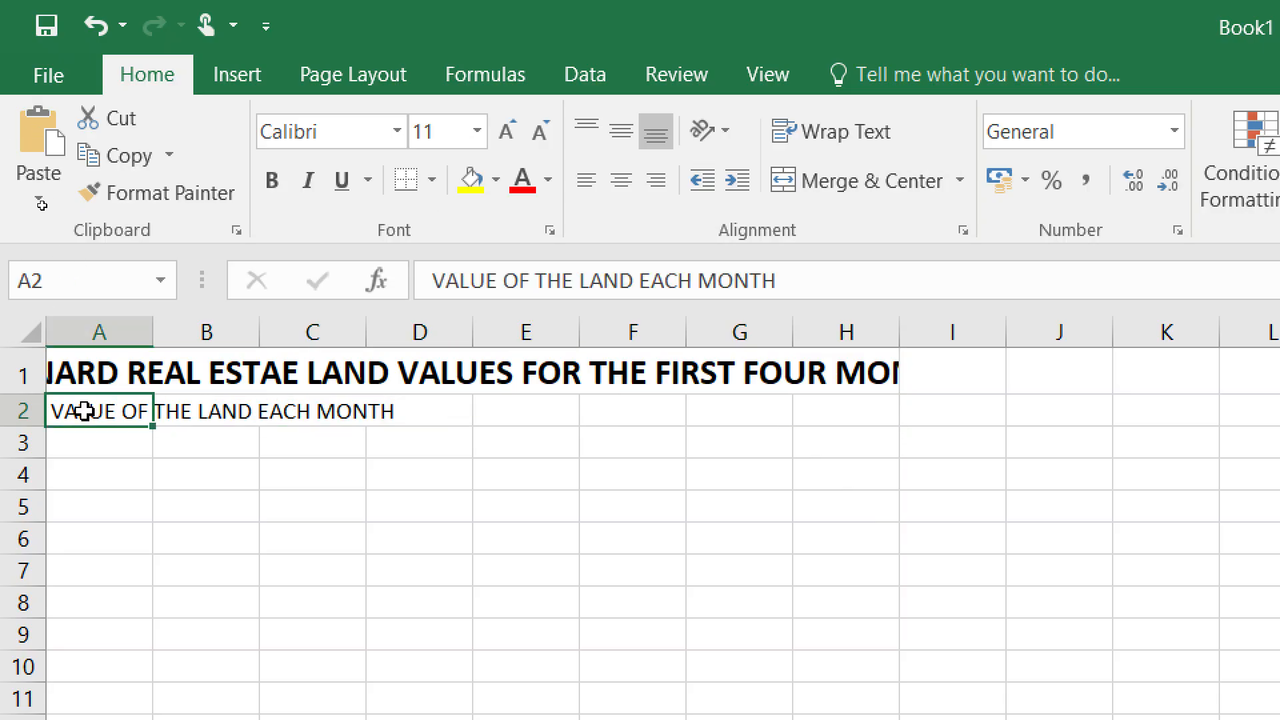
left_click(146, 475)
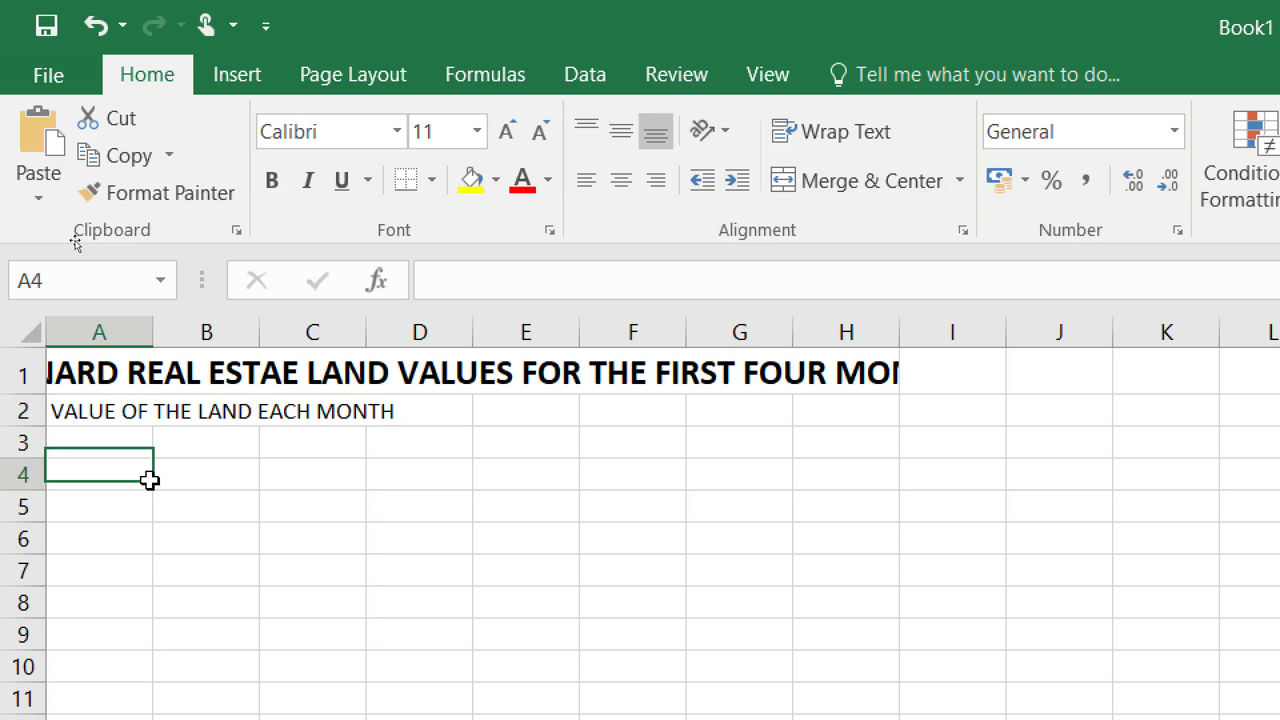
- Merge and center the subtitle across cells A2 to H2 and make it bold
left_click(97, 410)
left_click_drag(97, 410, 873, 415)
left_click(851, 190)
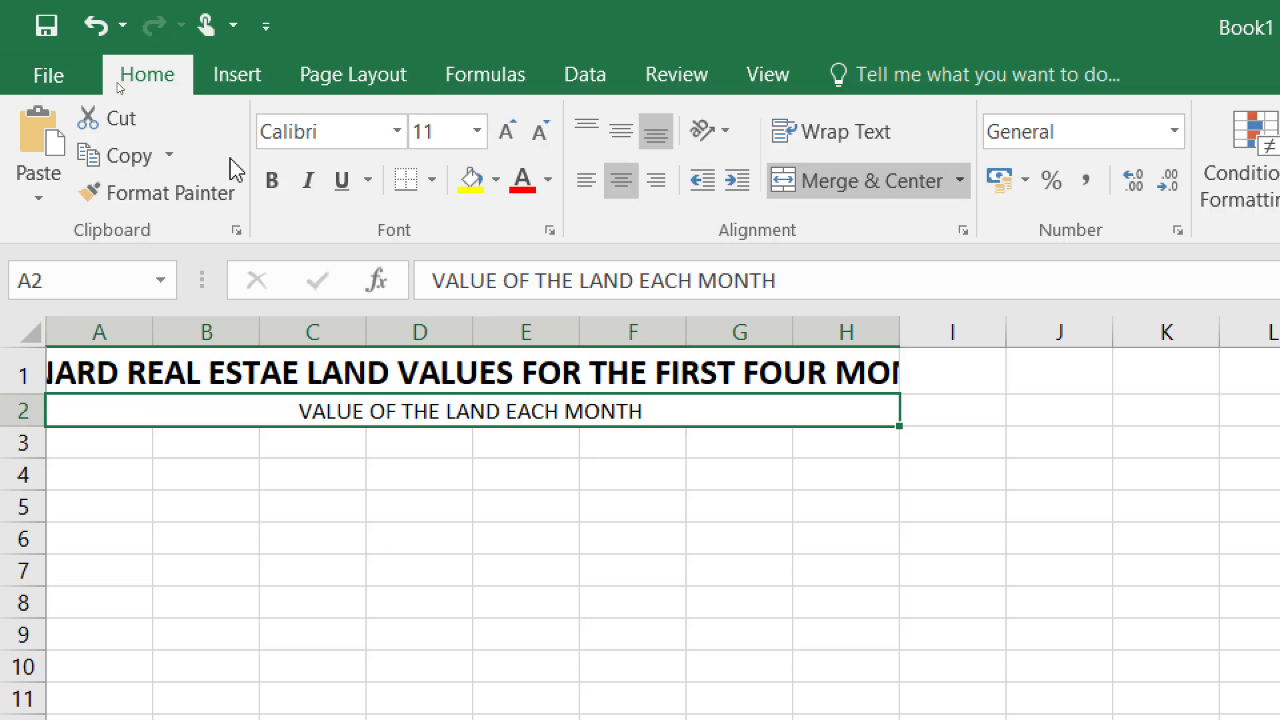
left_click(270, 192)
left_click(559, 434)
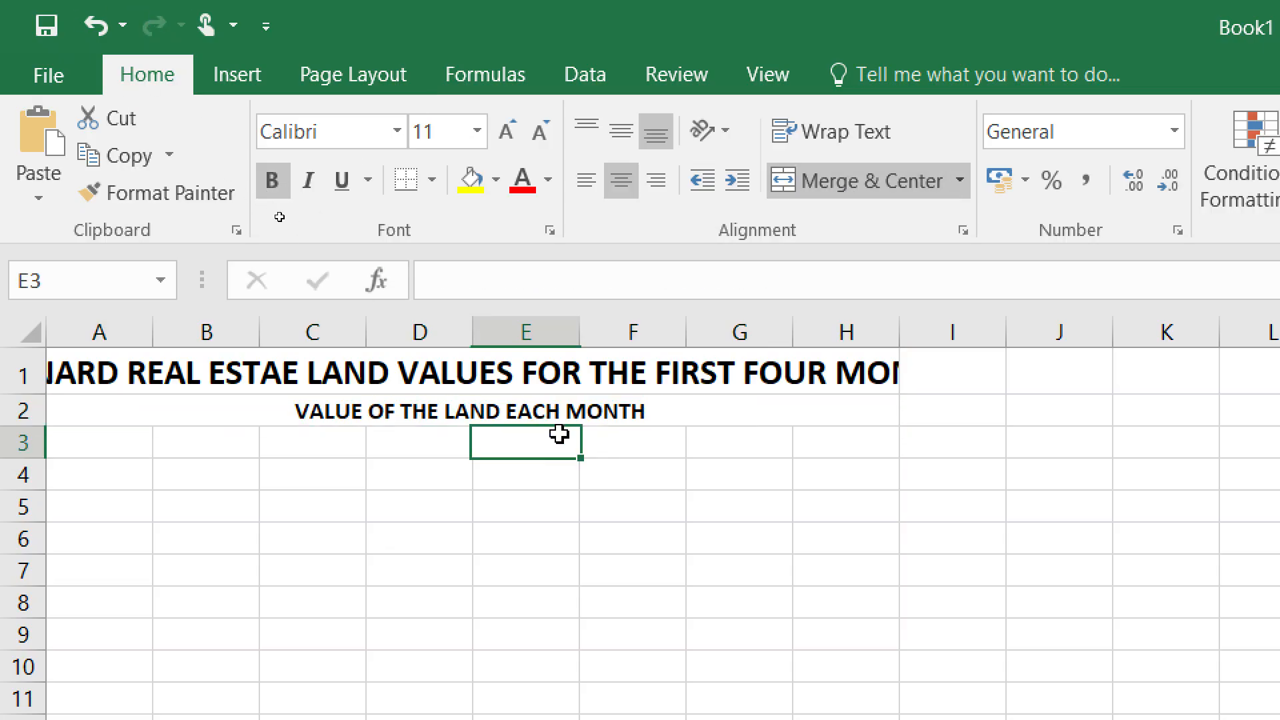
- Enter the shortcut note ALT+ENTER in cell I2 beside the subtitle
left_click(492, 374)
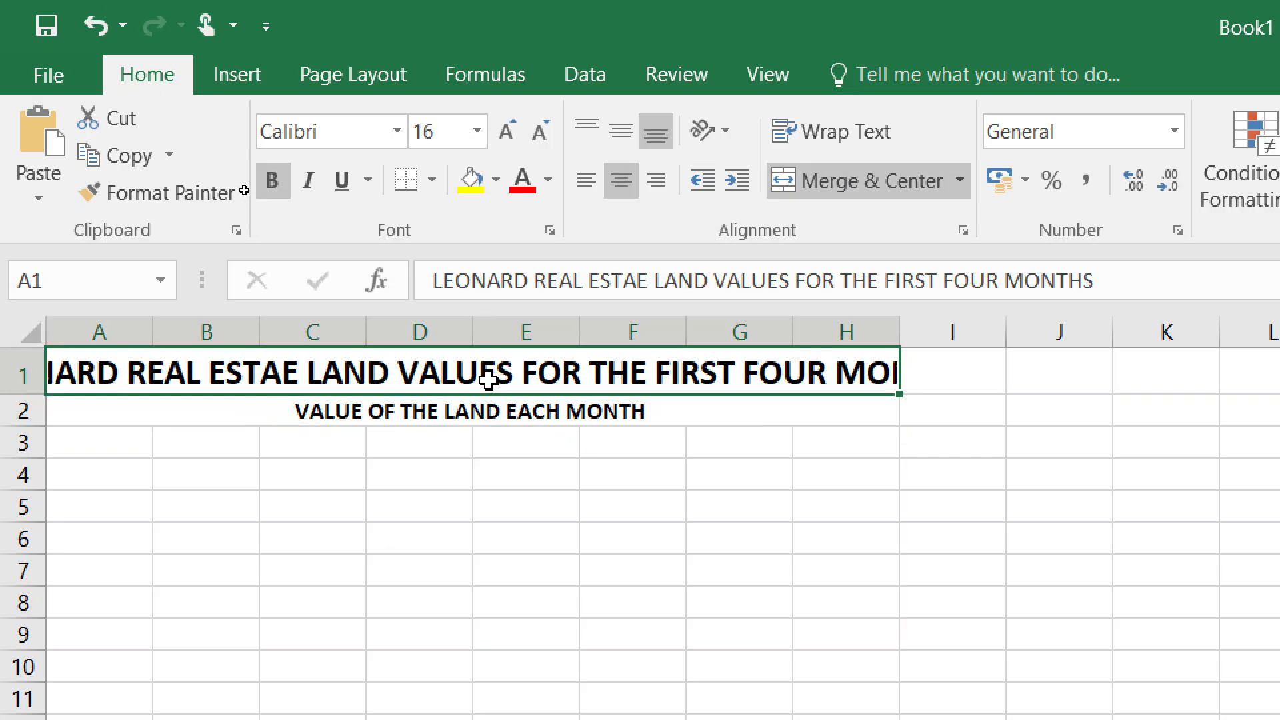
double_click(748, 369)
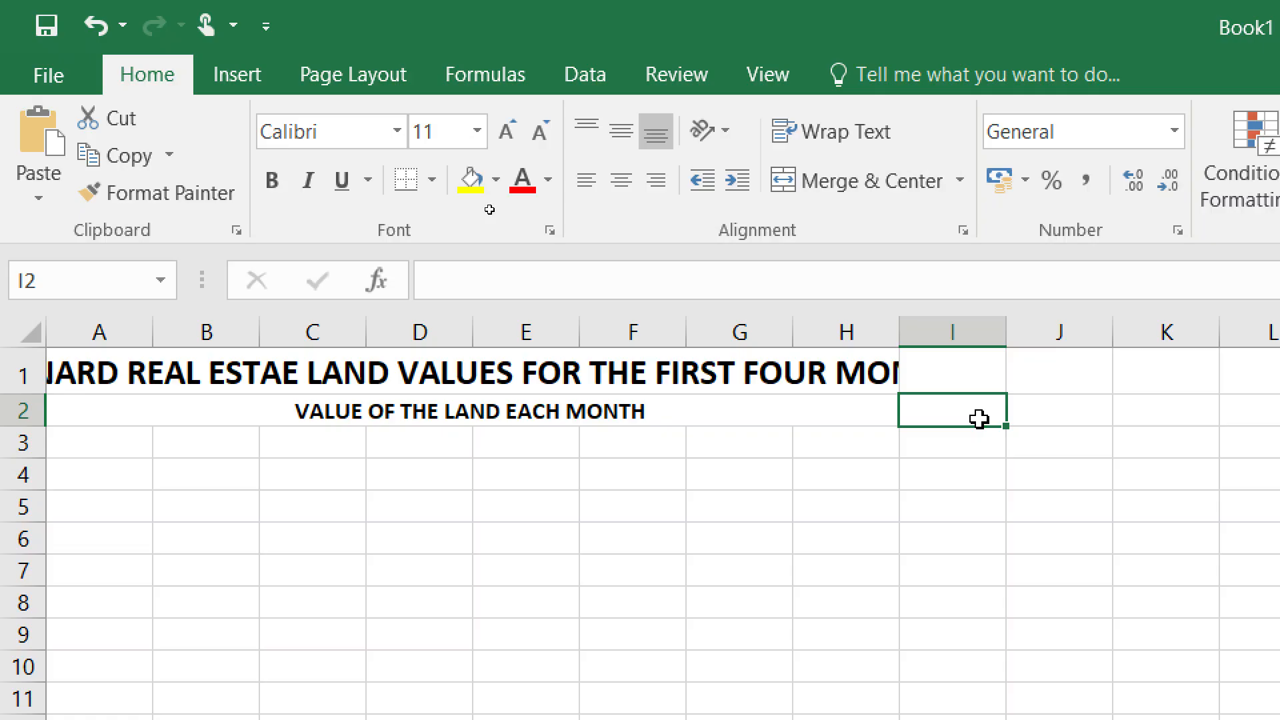
type("AL")
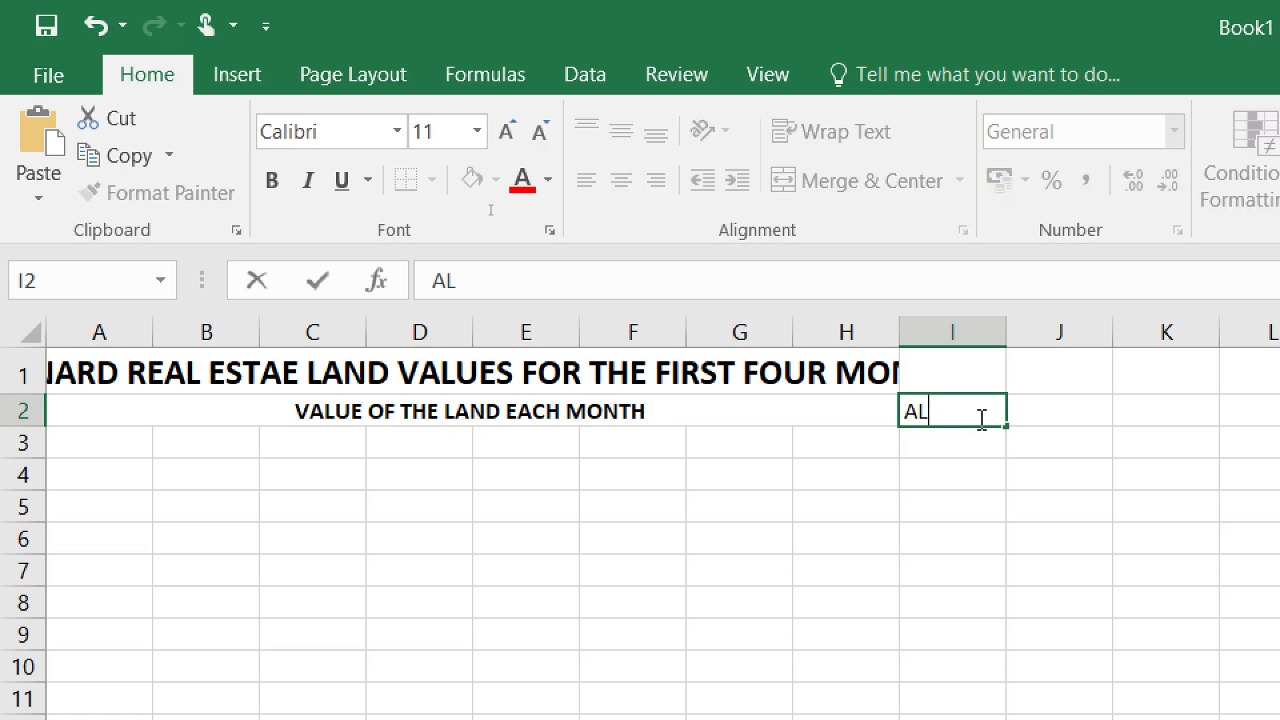
type("T+ENTER")
key("ctrl+Return")
key("Return")
- Fill the note cell I2 with yellow and widen column I to fit its text
left_click(966, 409)
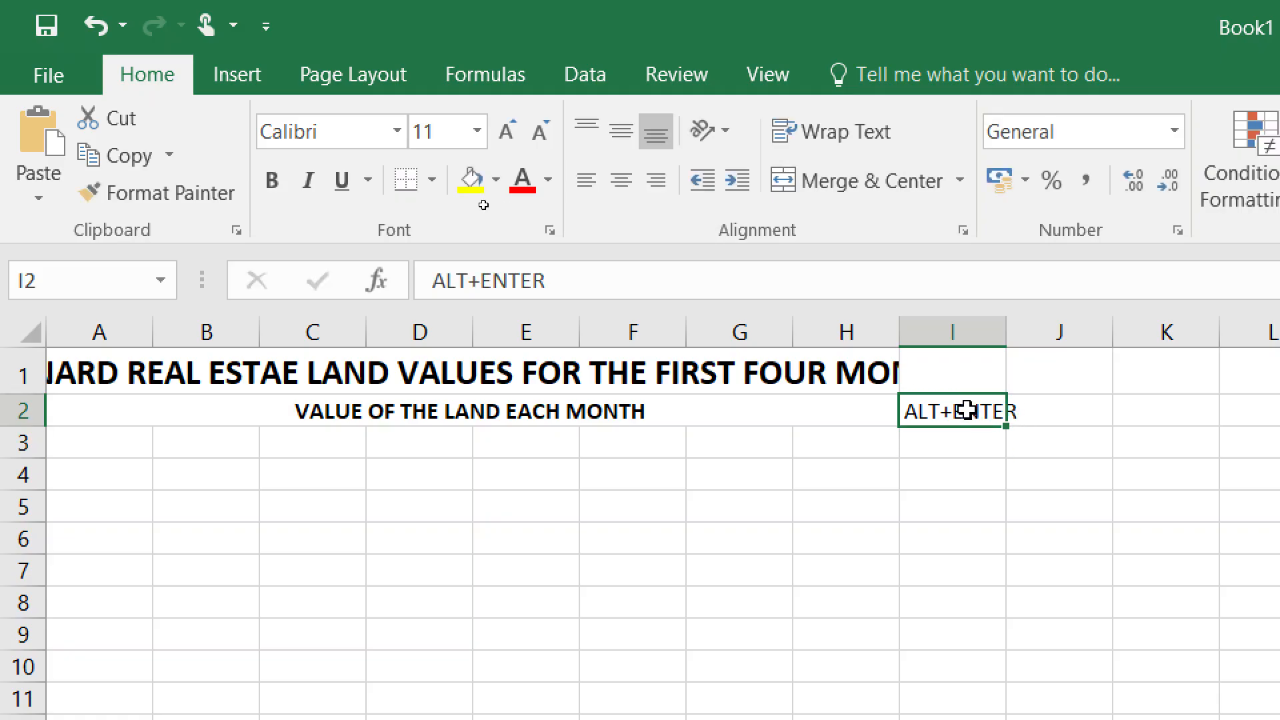
left_click(471, 179)
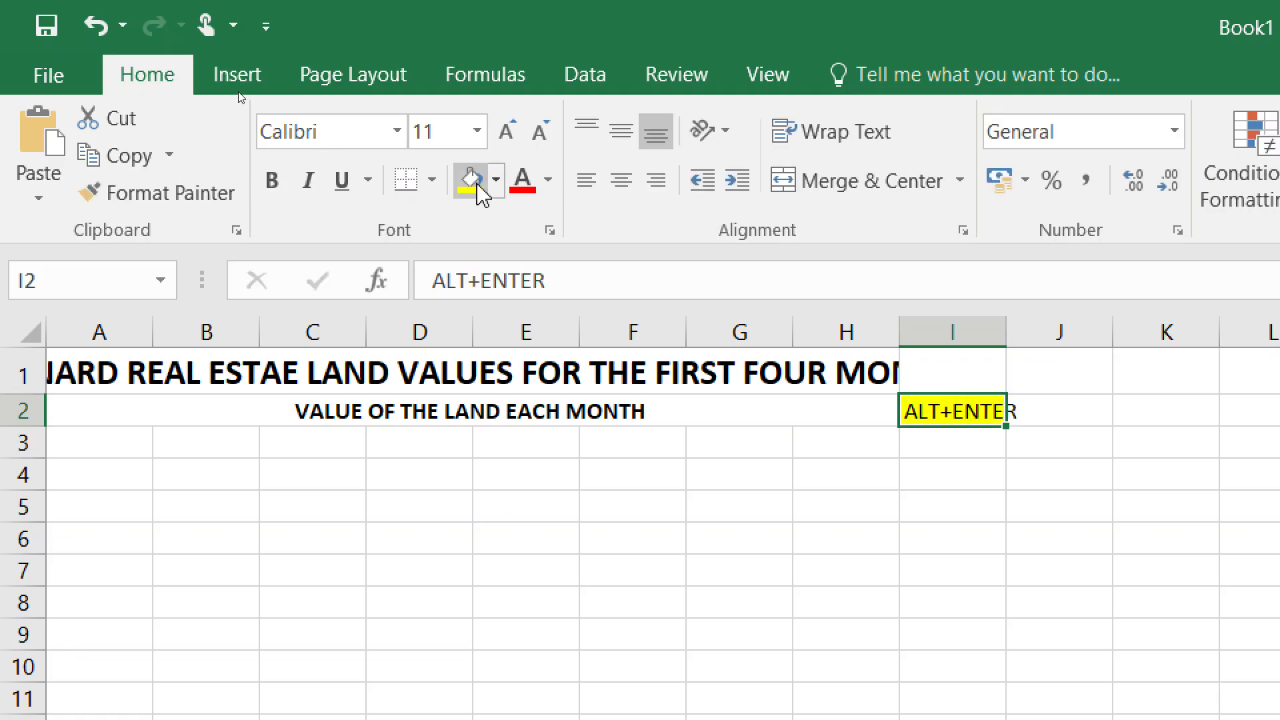
left_click(967, 466)
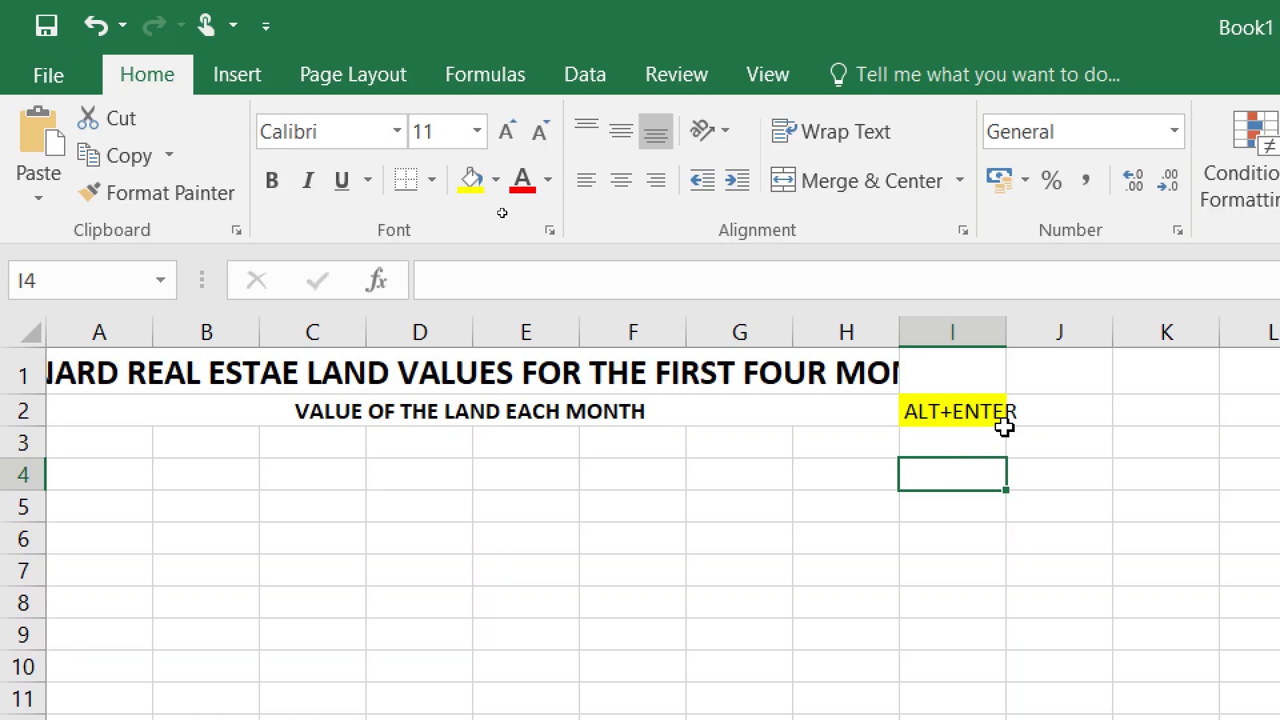
left_click(970, 412)
left_click_drag(1006, 319, 1057, 325)
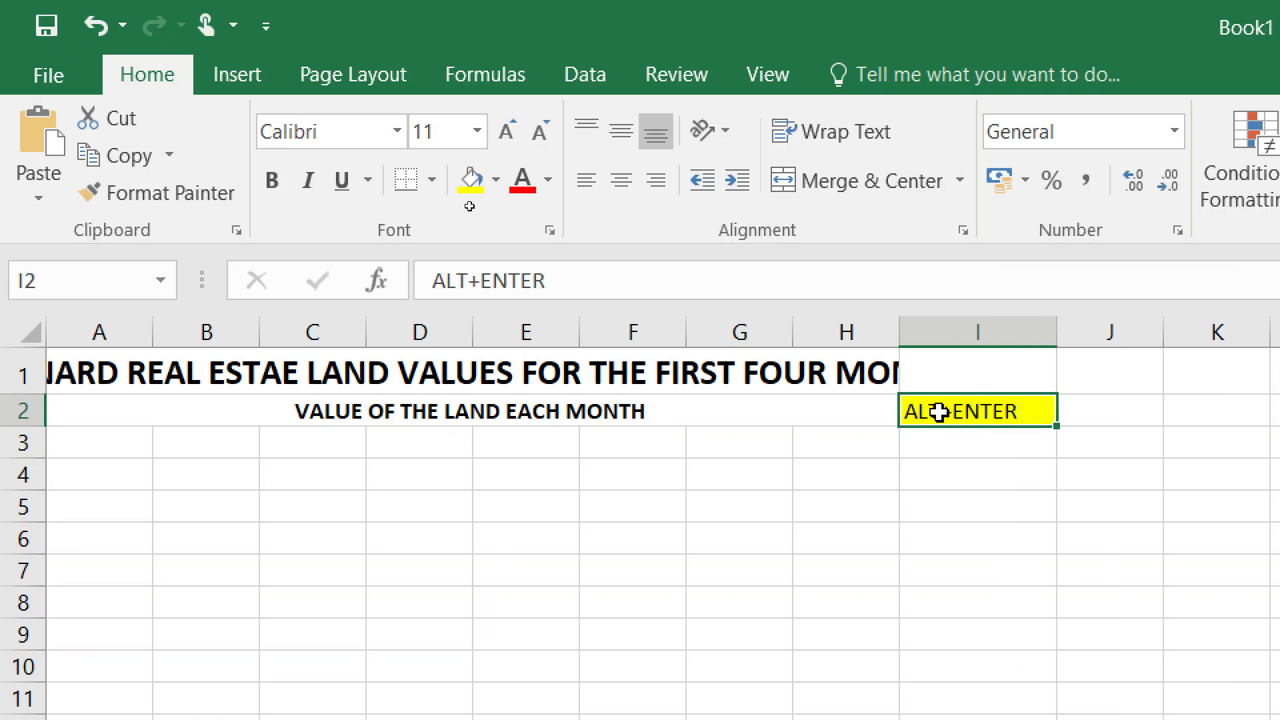
- Insert a line break before FOUR in the merged title so that FOUR MONTHS starts a second line
left_click(749, 376)
double_click(749, 377)
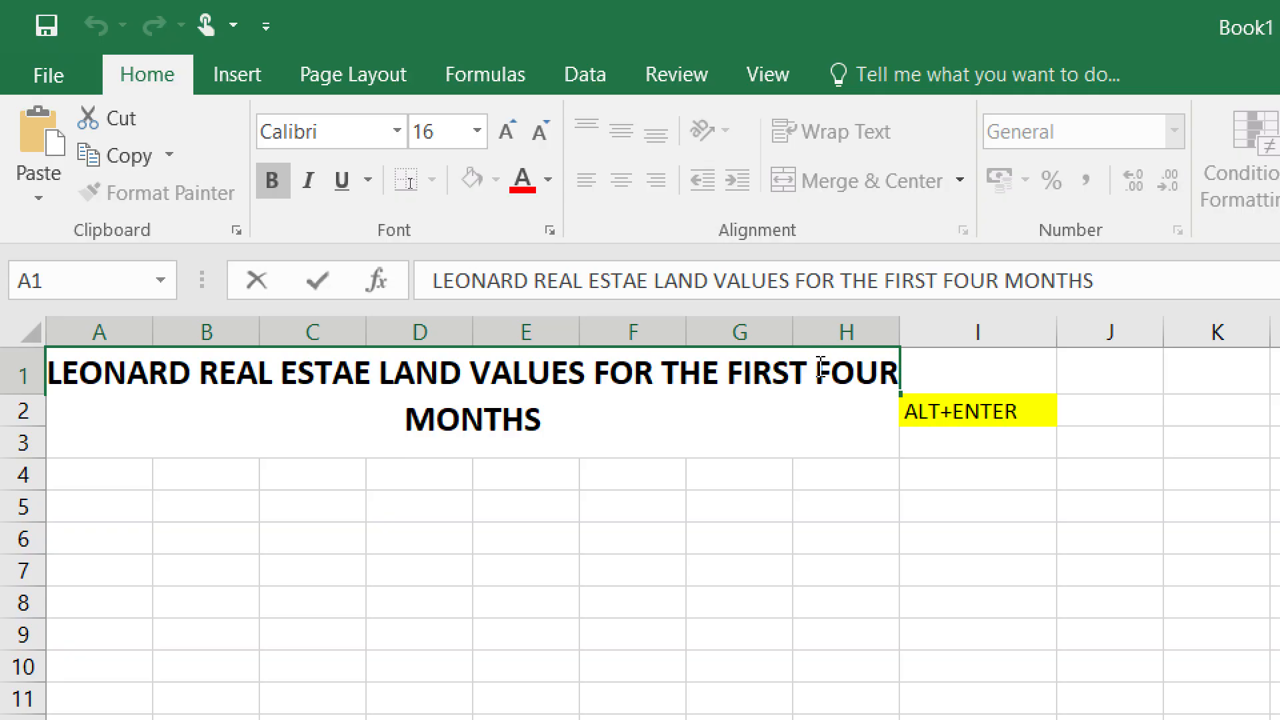
key("alt")
key("alt+Return")
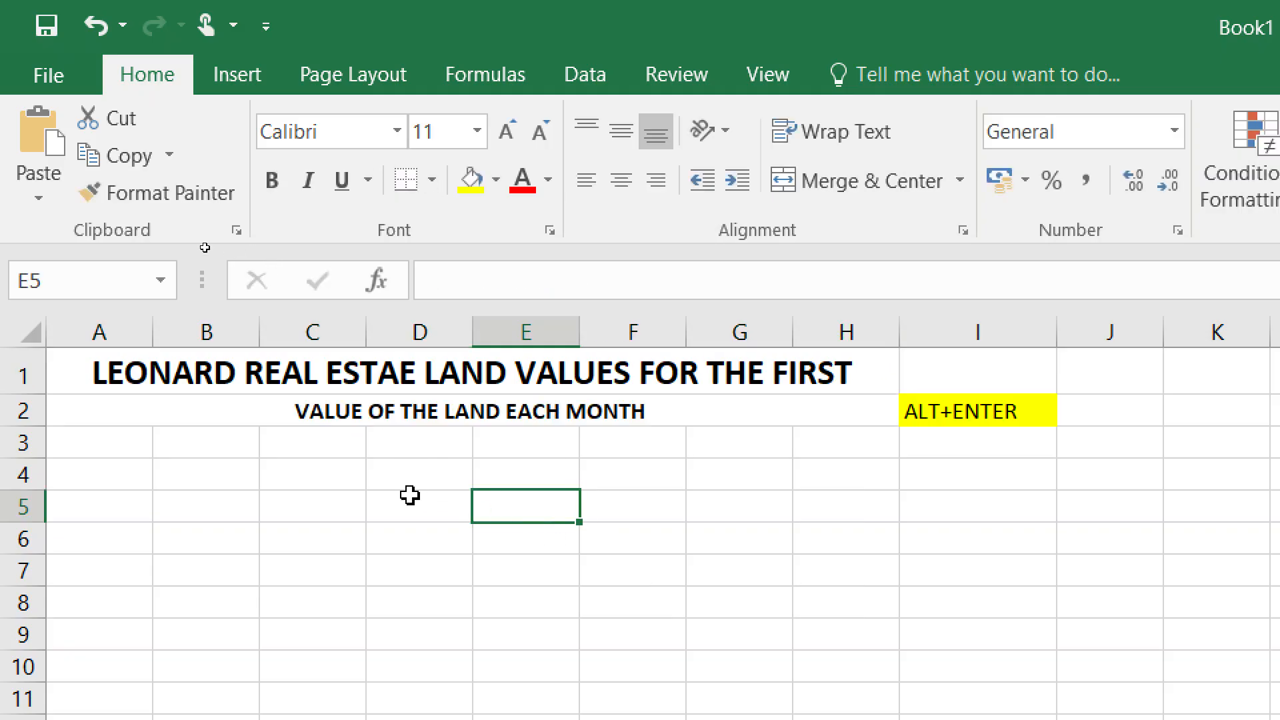
- Try to fit the height of row 1 to the two-line title with AutoFit Row Height
left_click(399, 390)
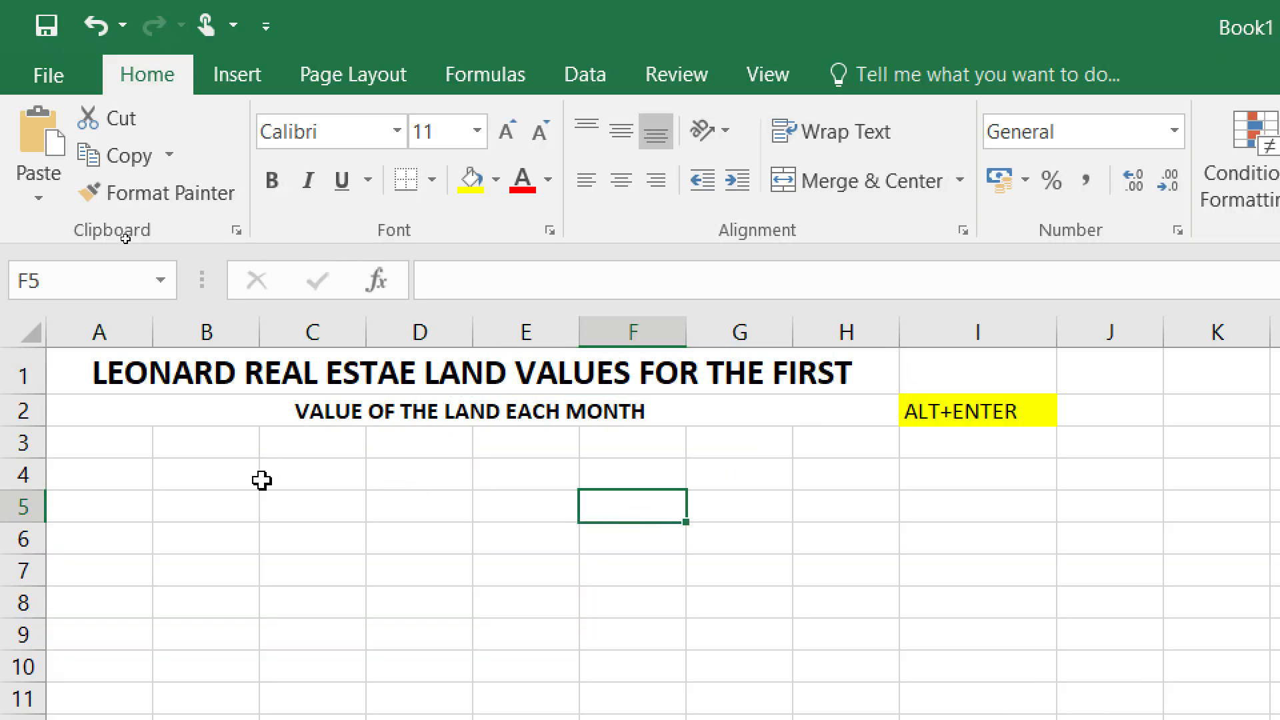
left_click(107, 374)
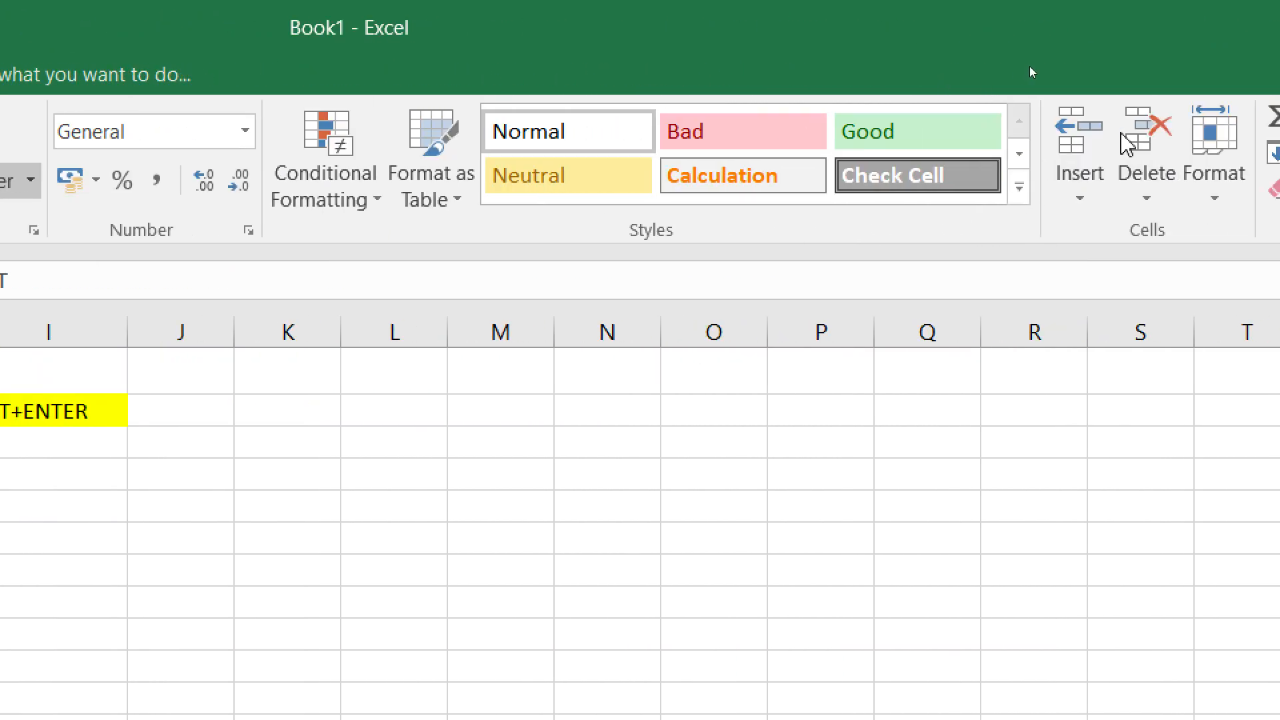
left_click(1122, 197)
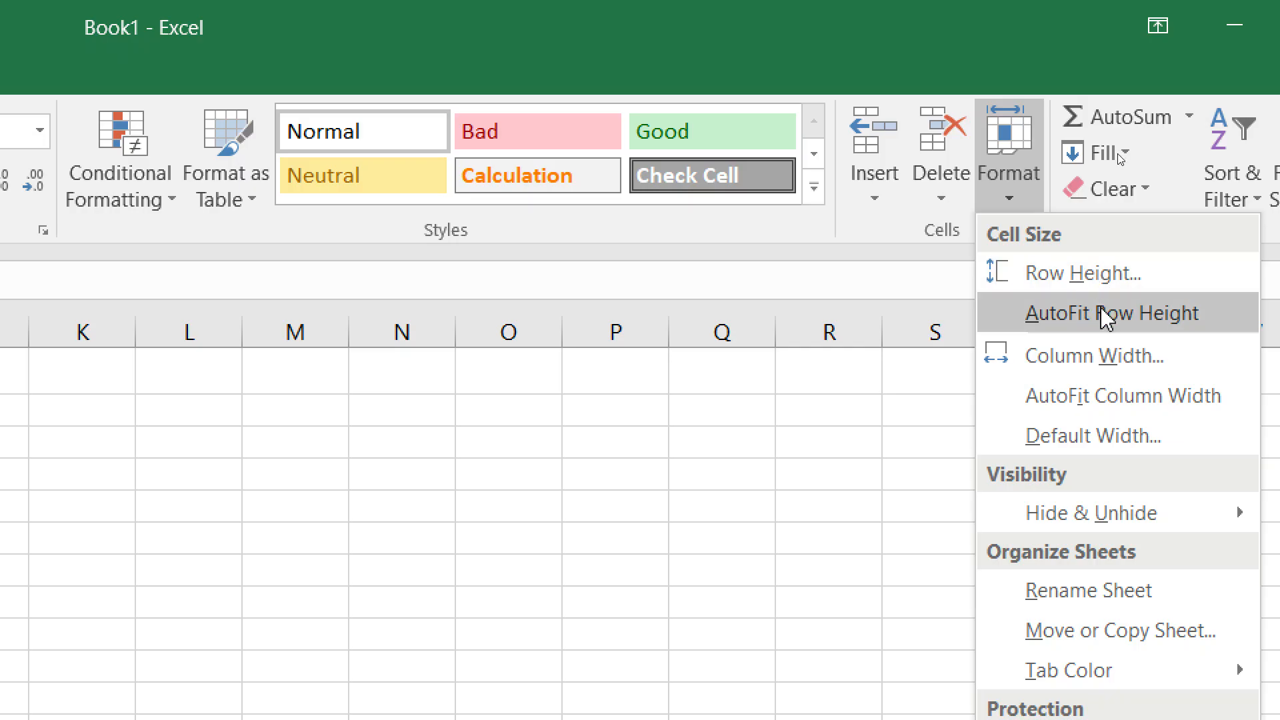
left_click(1107, 313)
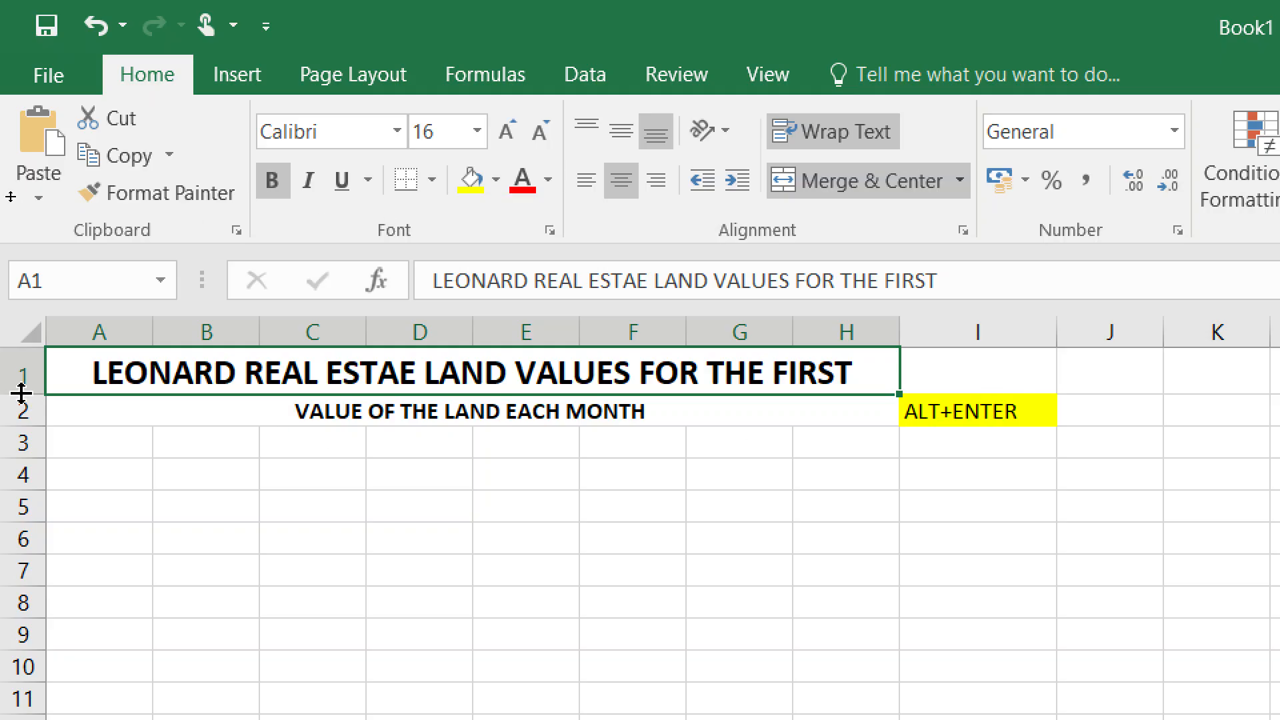
- Increase the height of row 1 until both lines of the merged title fit inside the cell
left_click_drag(22, 393, 25, 425)
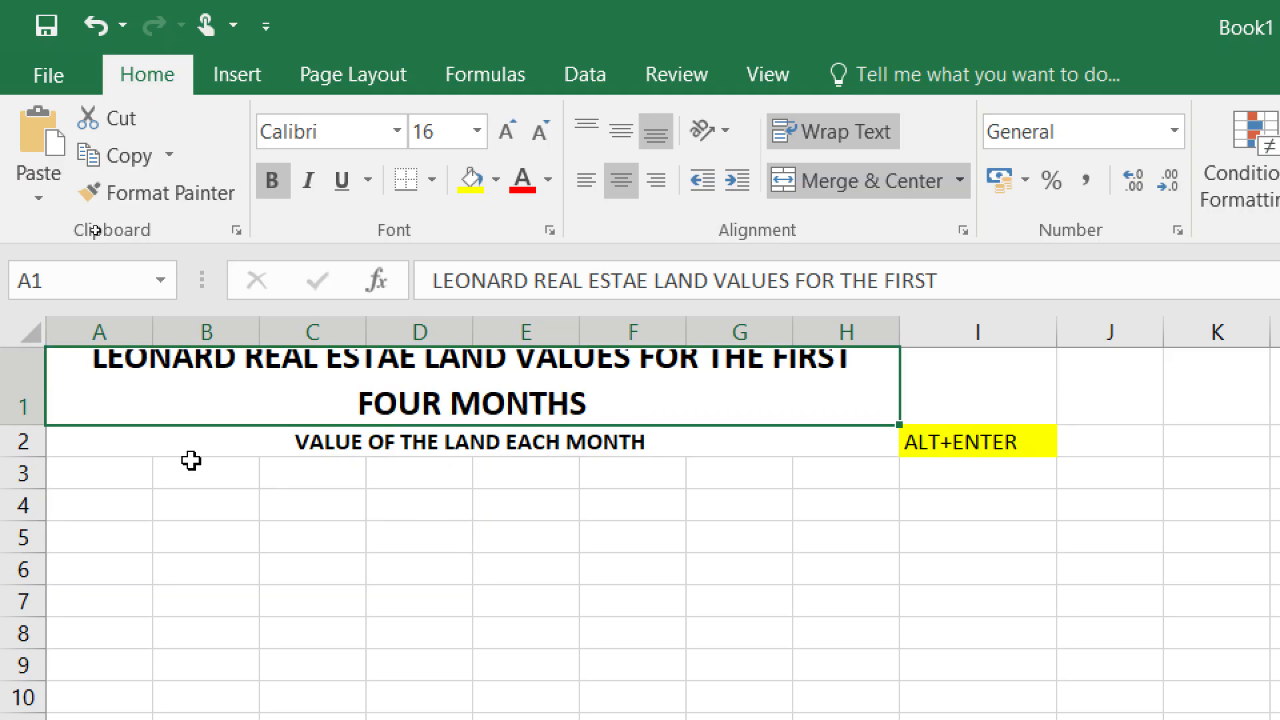
left_click_drag(30, 425, 28, 438)
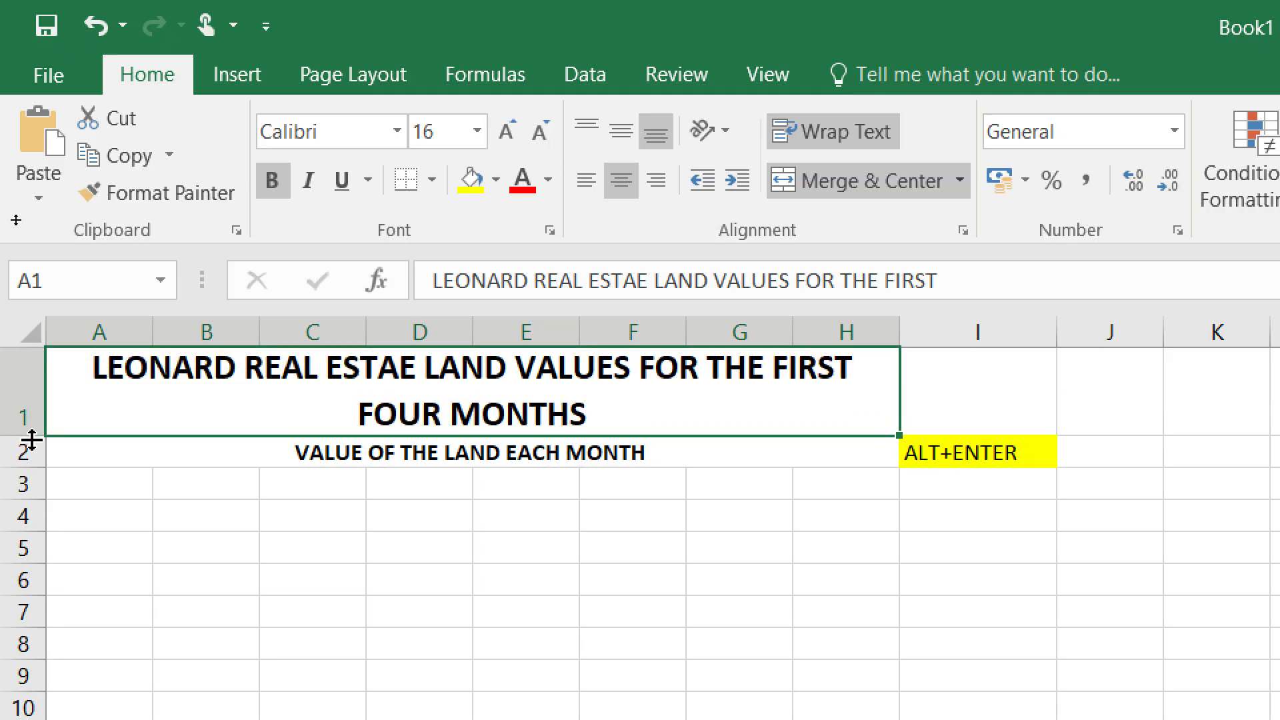
left_click(726, 548)
left_click(575, 419)
left_click(386, 458)
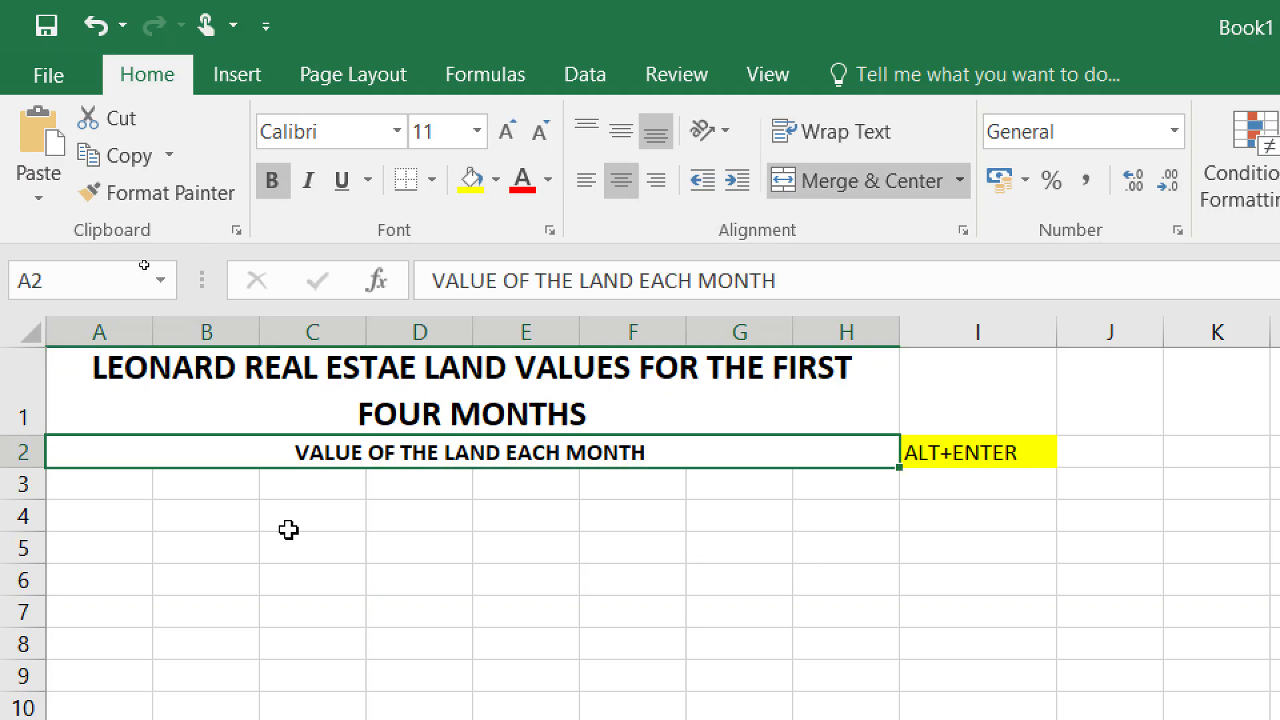
- Enter the column headings PLOT NO, AREA and JAN in cells A3 to C3
left_click(93, 475)
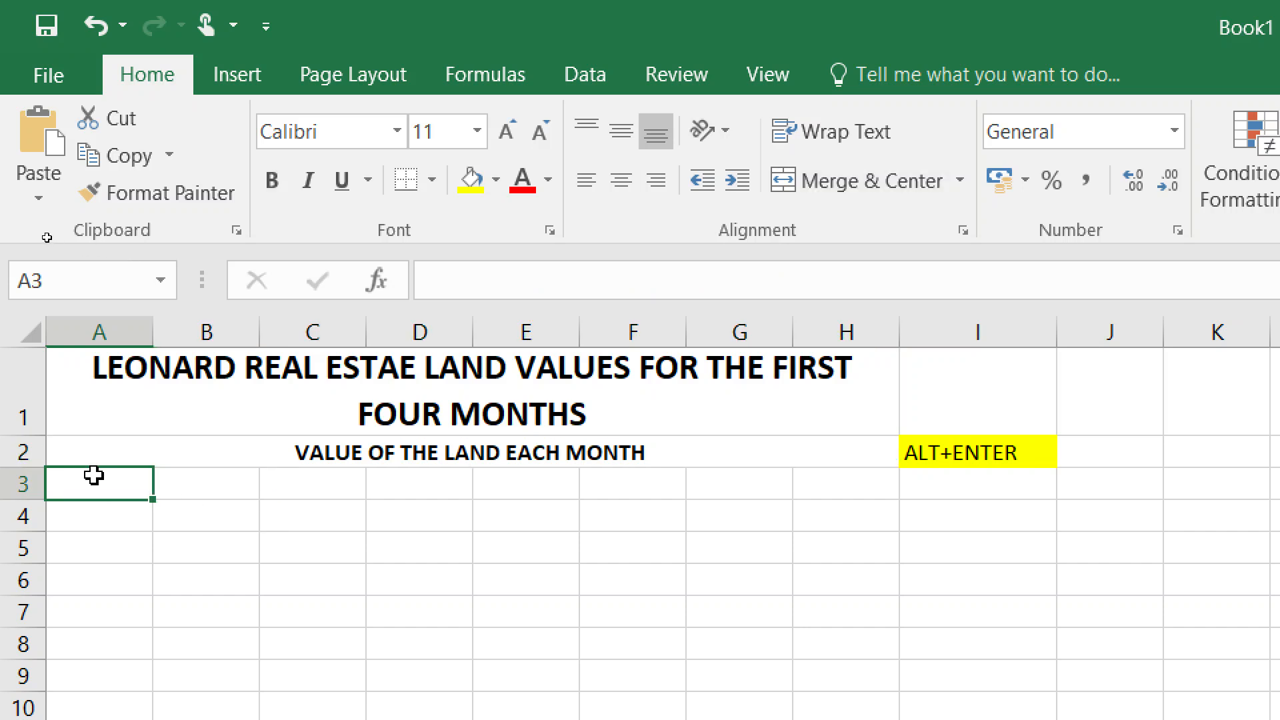
type("PLOT")
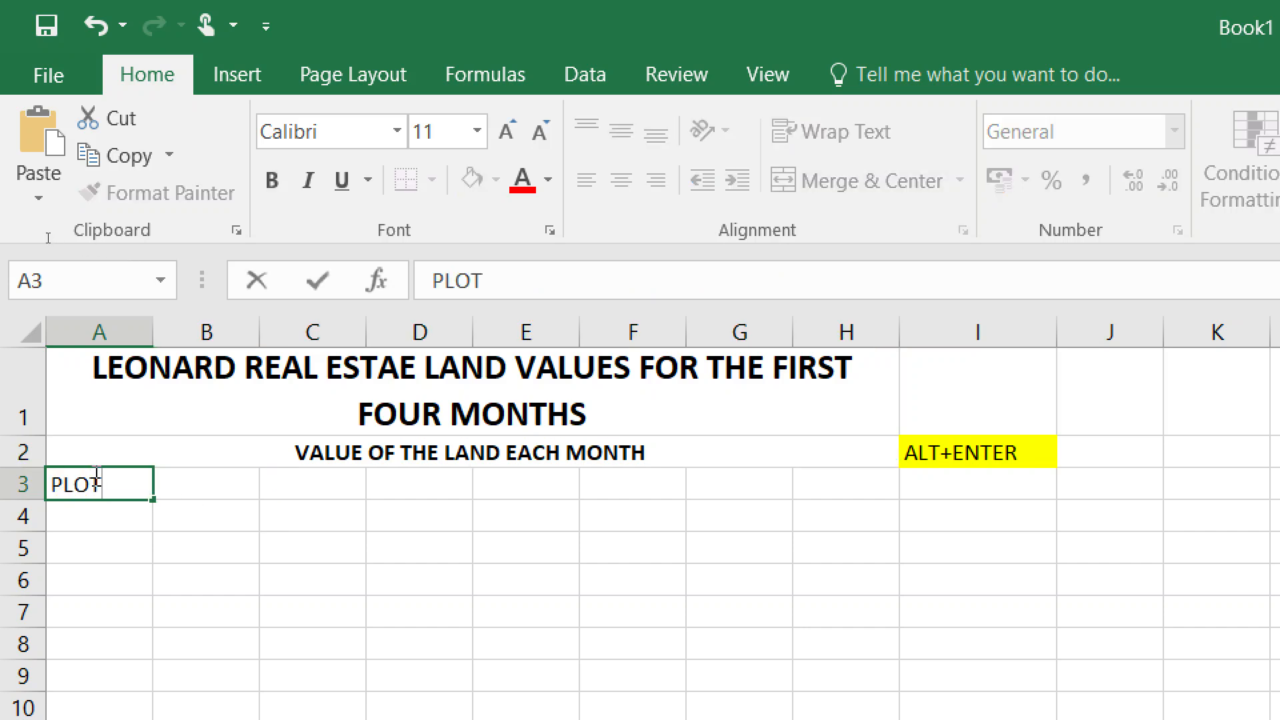
type(" NO")
key("Tab")
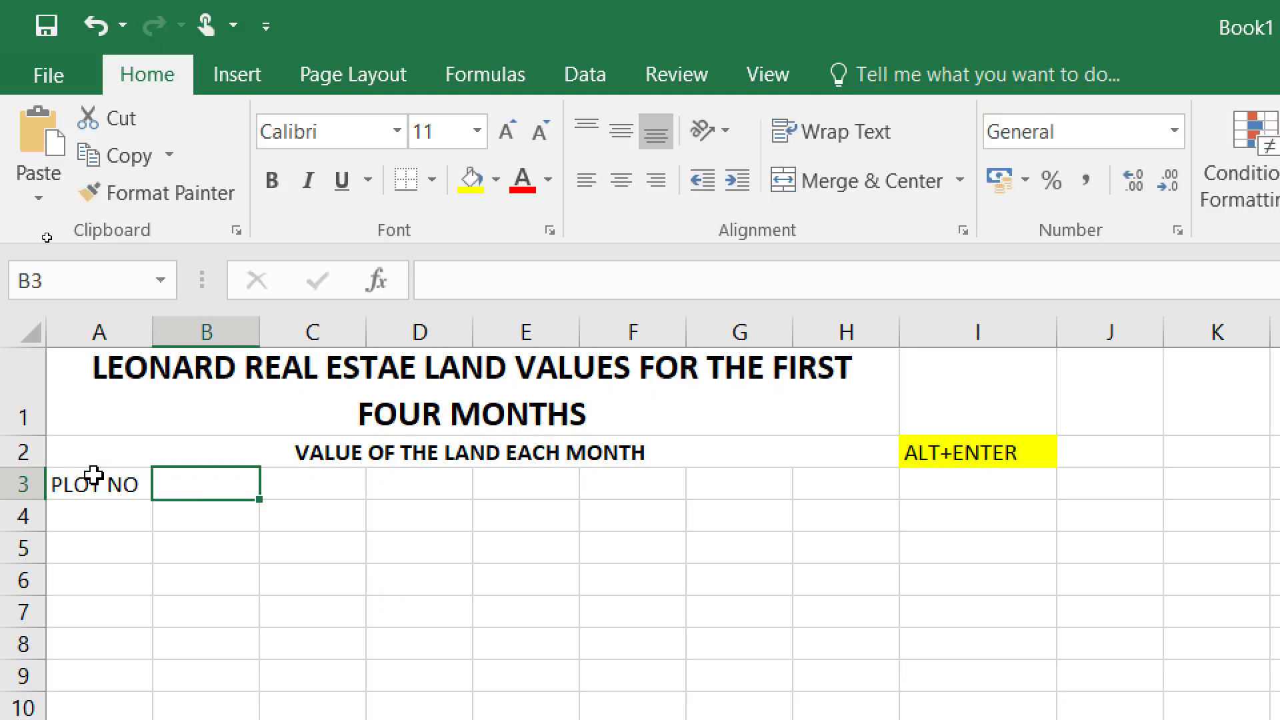
type("AREA")
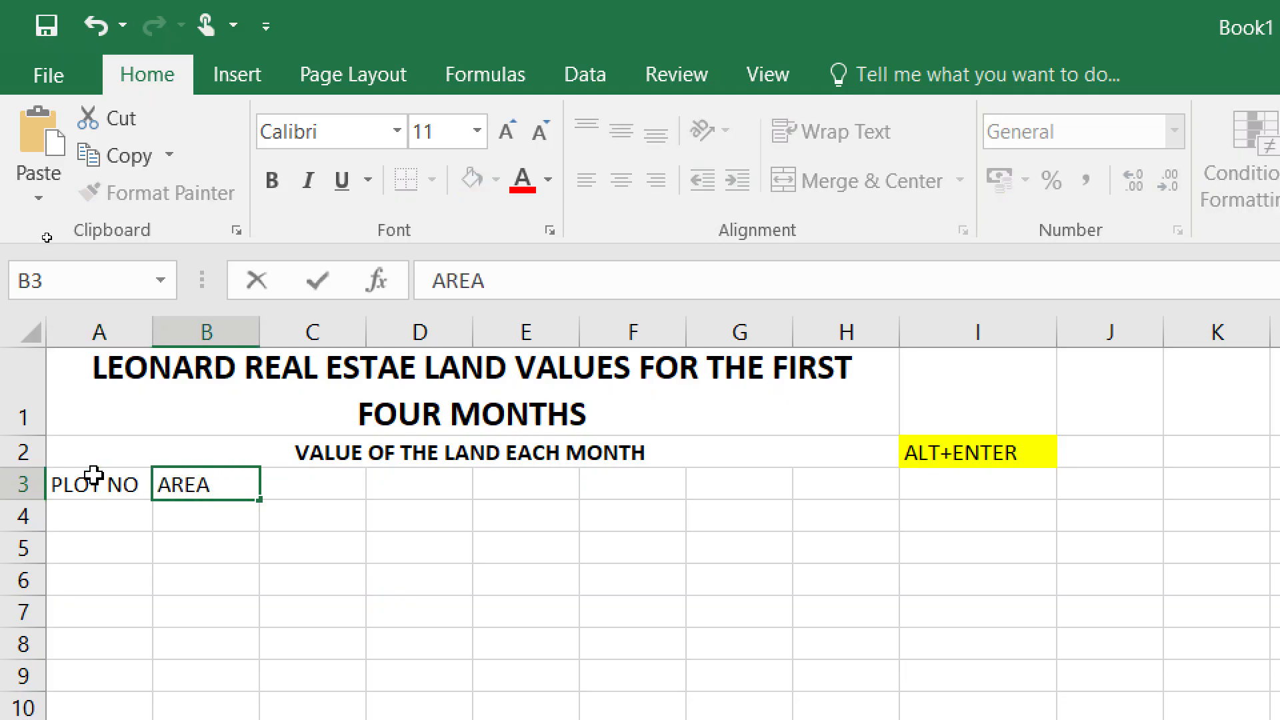
key("Tab")
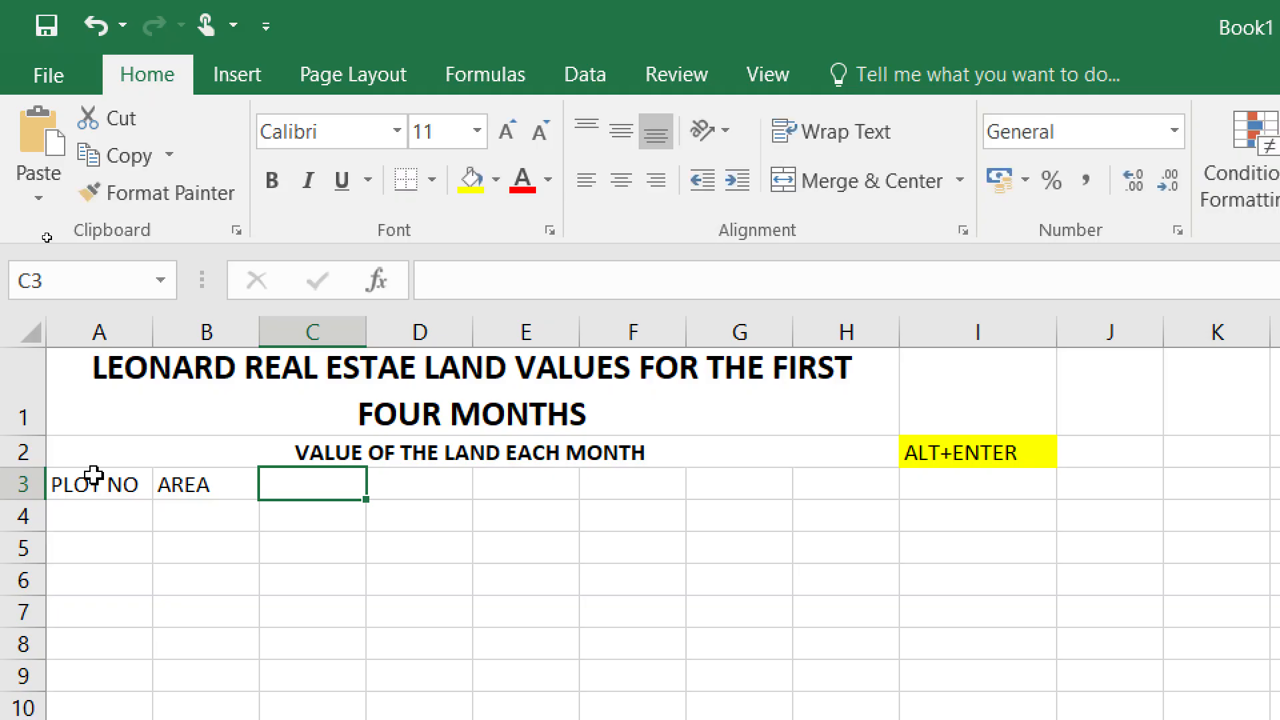
type("JAN")
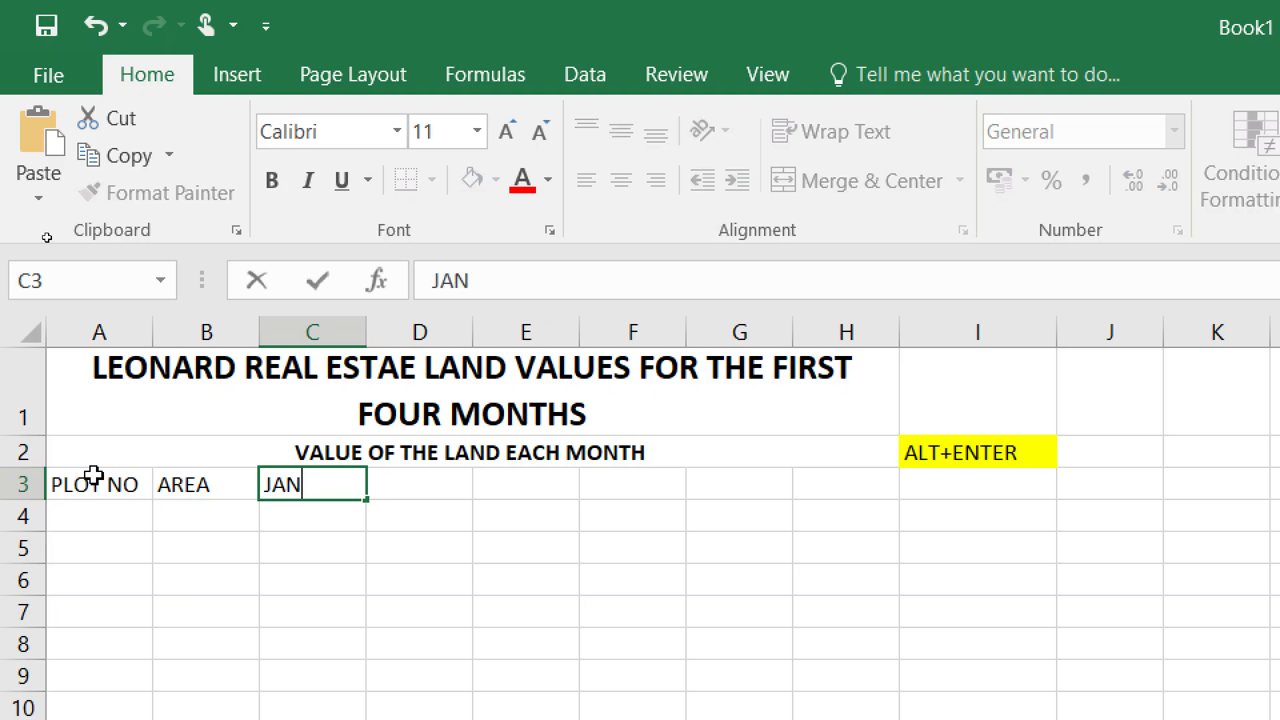
key("Tab")
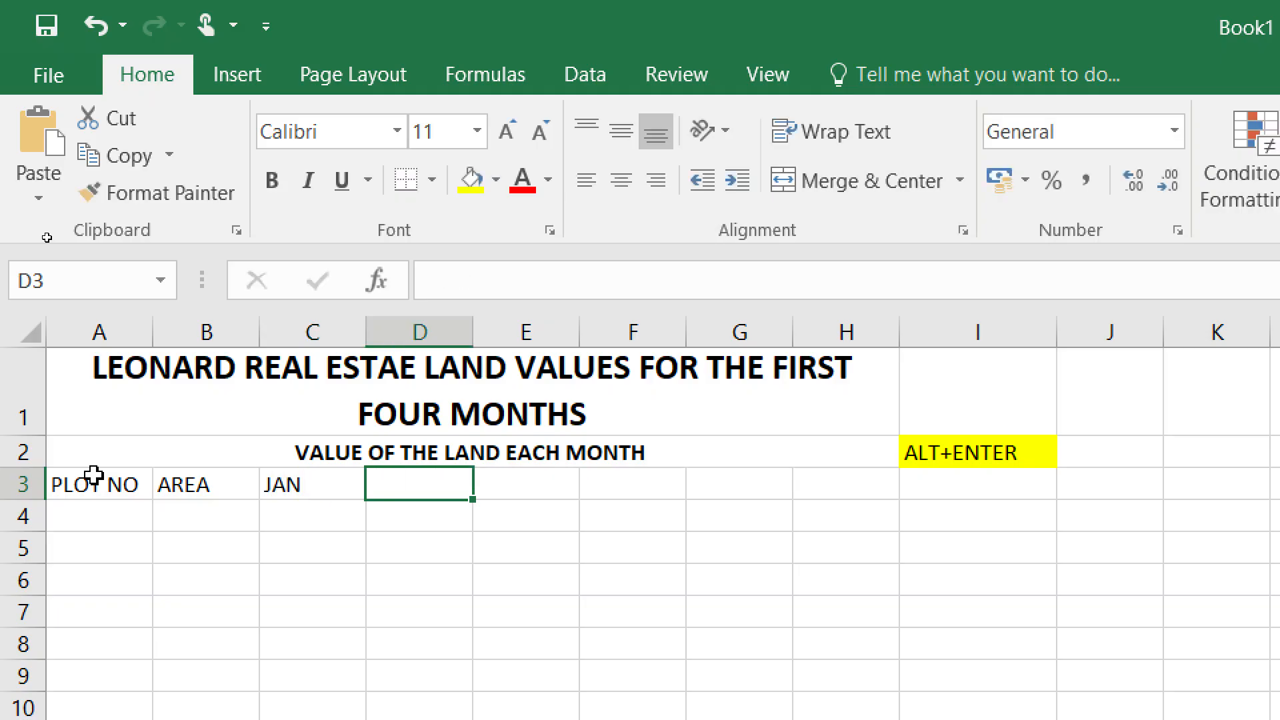
- Add the month headers FEB, MARCH and APRIL in cells D3 to F3
type("FEB")
key("Tab")
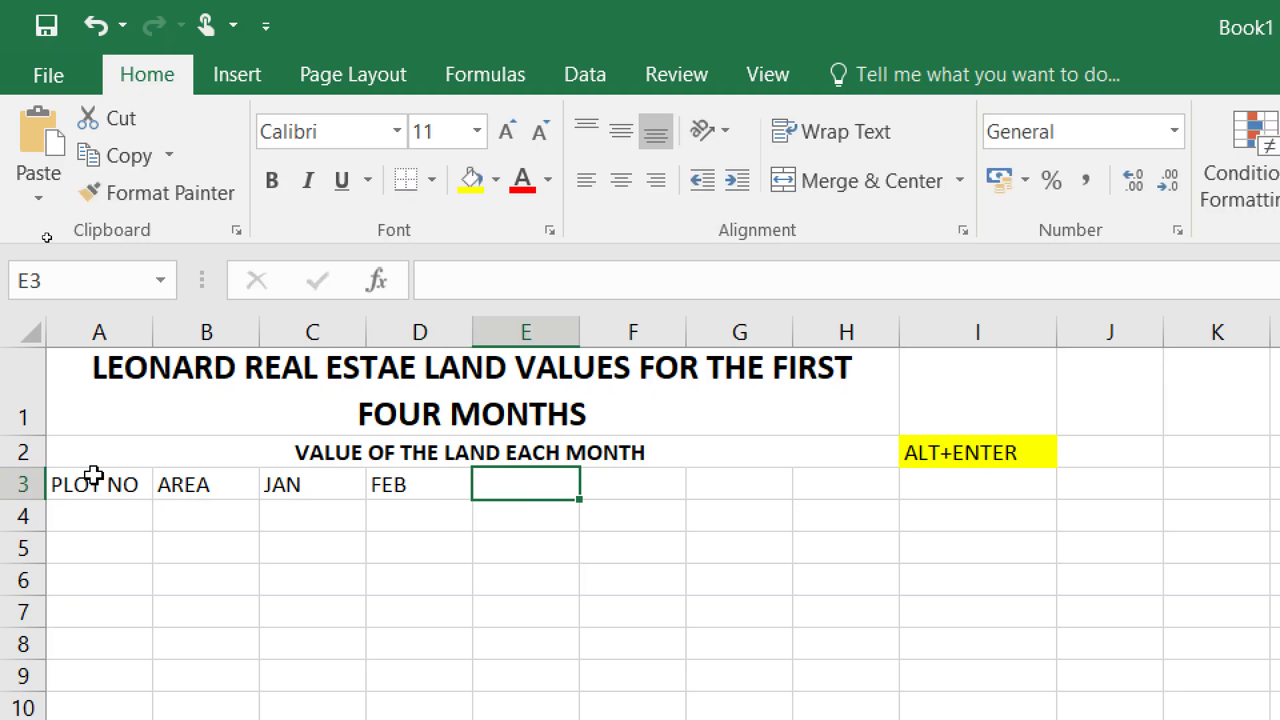
type("MARCH")
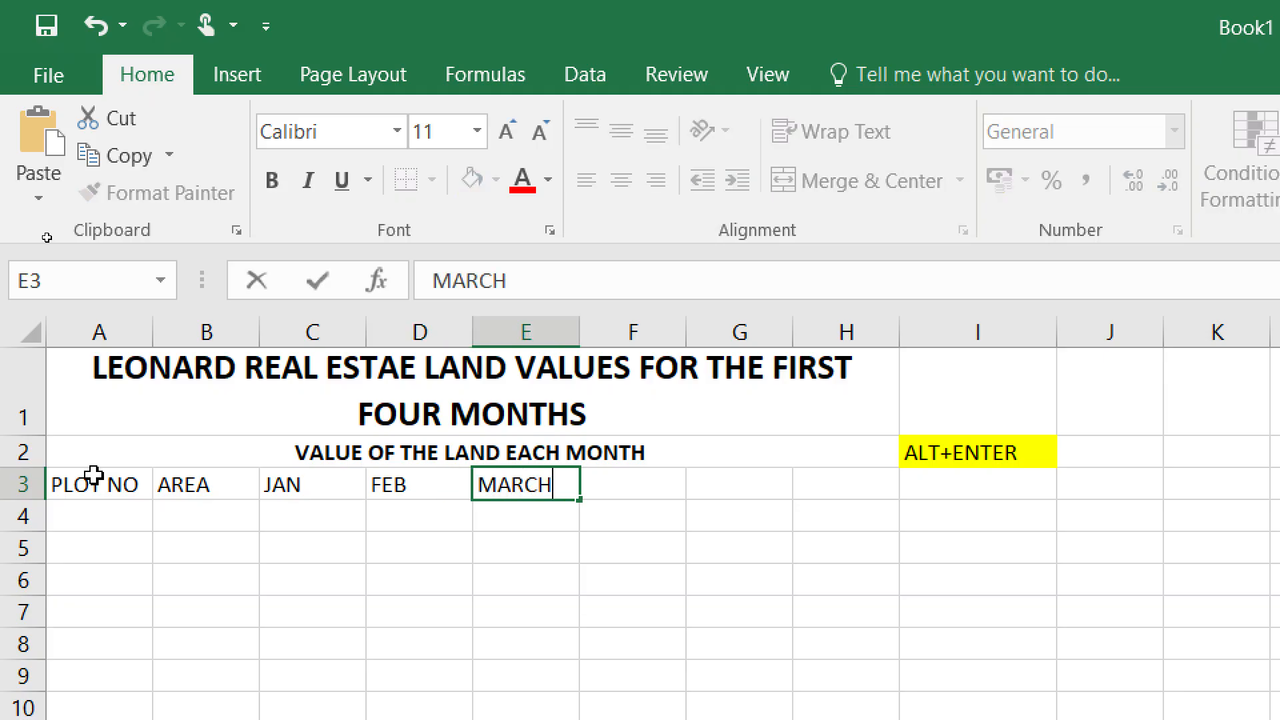
key("Tab")
type("APRIL")
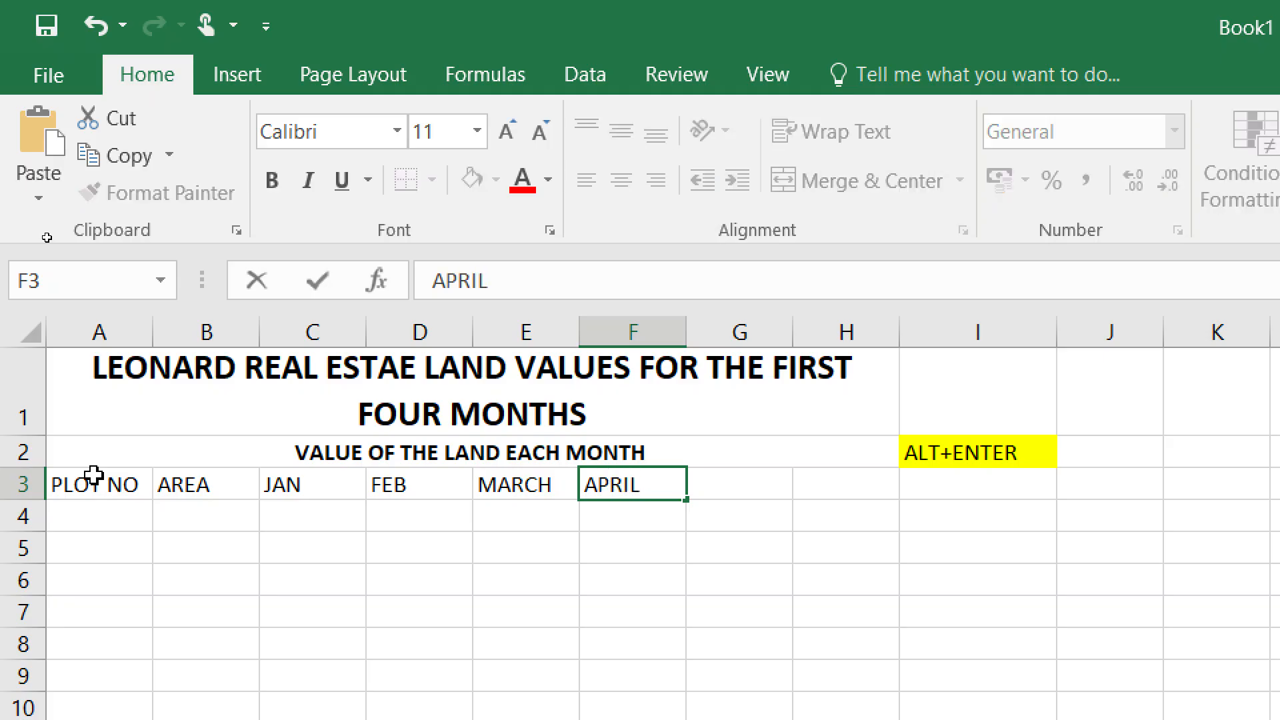
key("Tab")
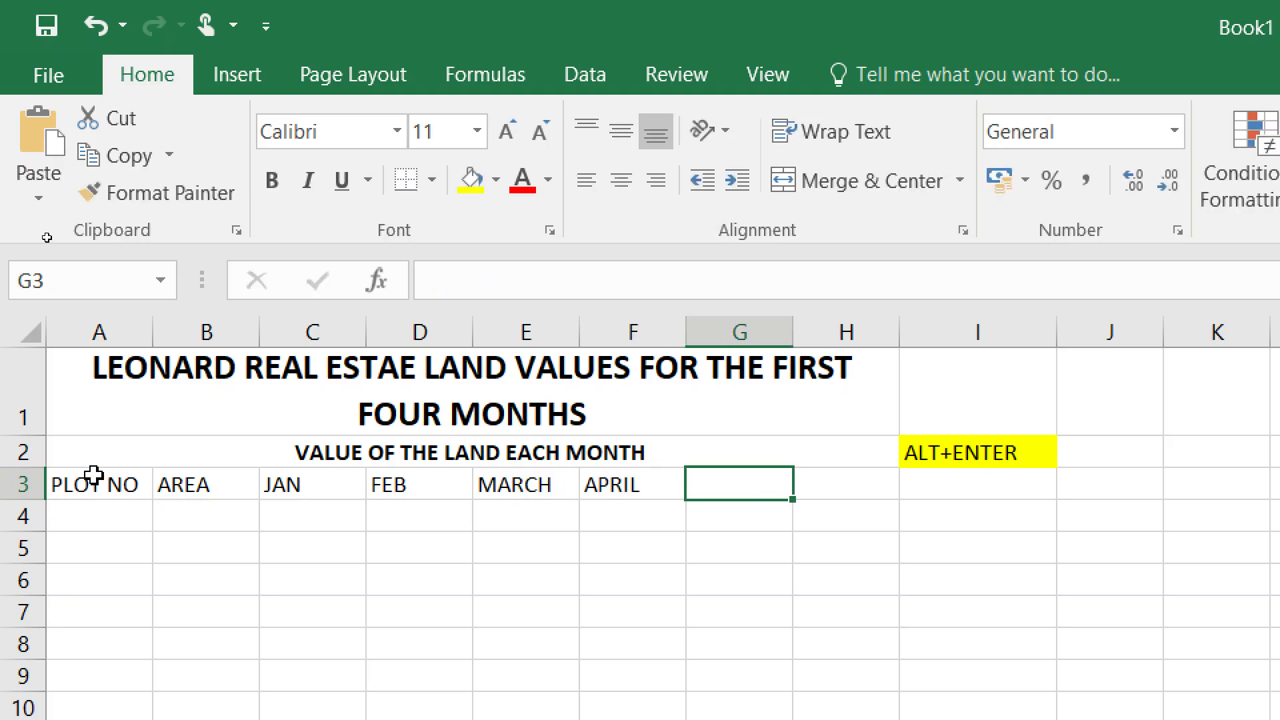
- Complete the header row with STATUS in G3 and REMARKS in H3
type("STATUS")
key("Tab")
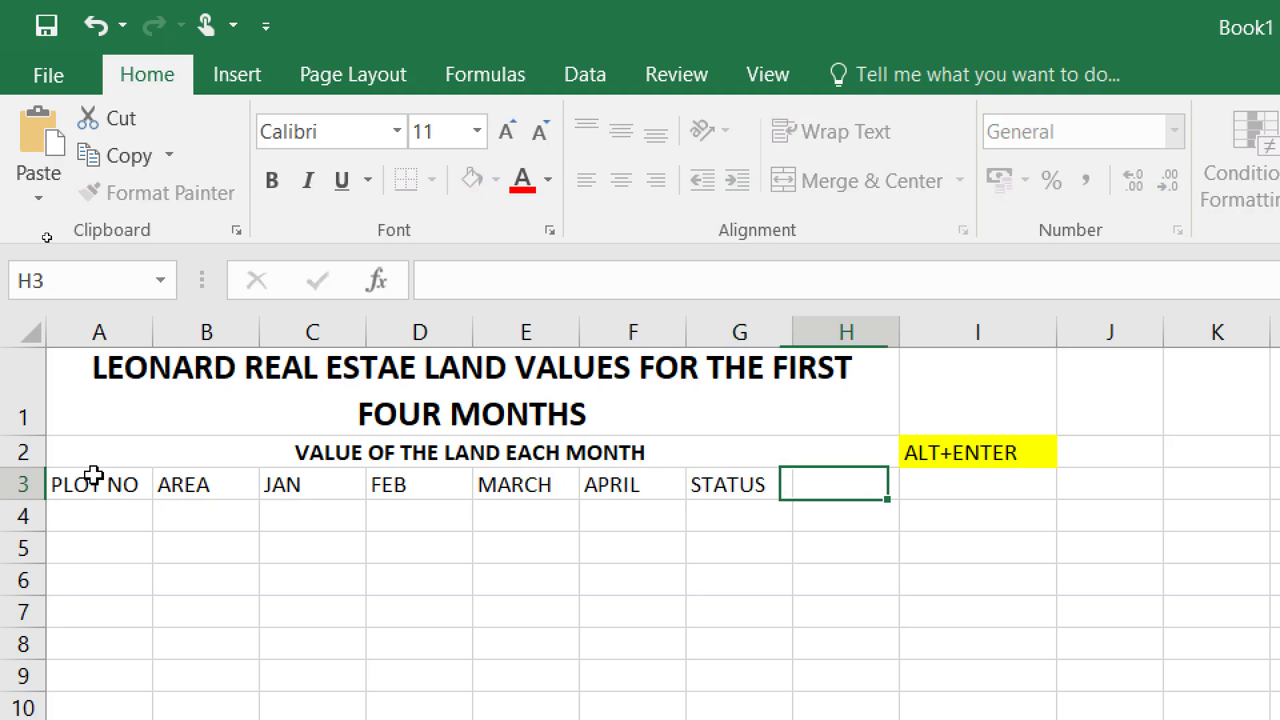
type("REMAU")
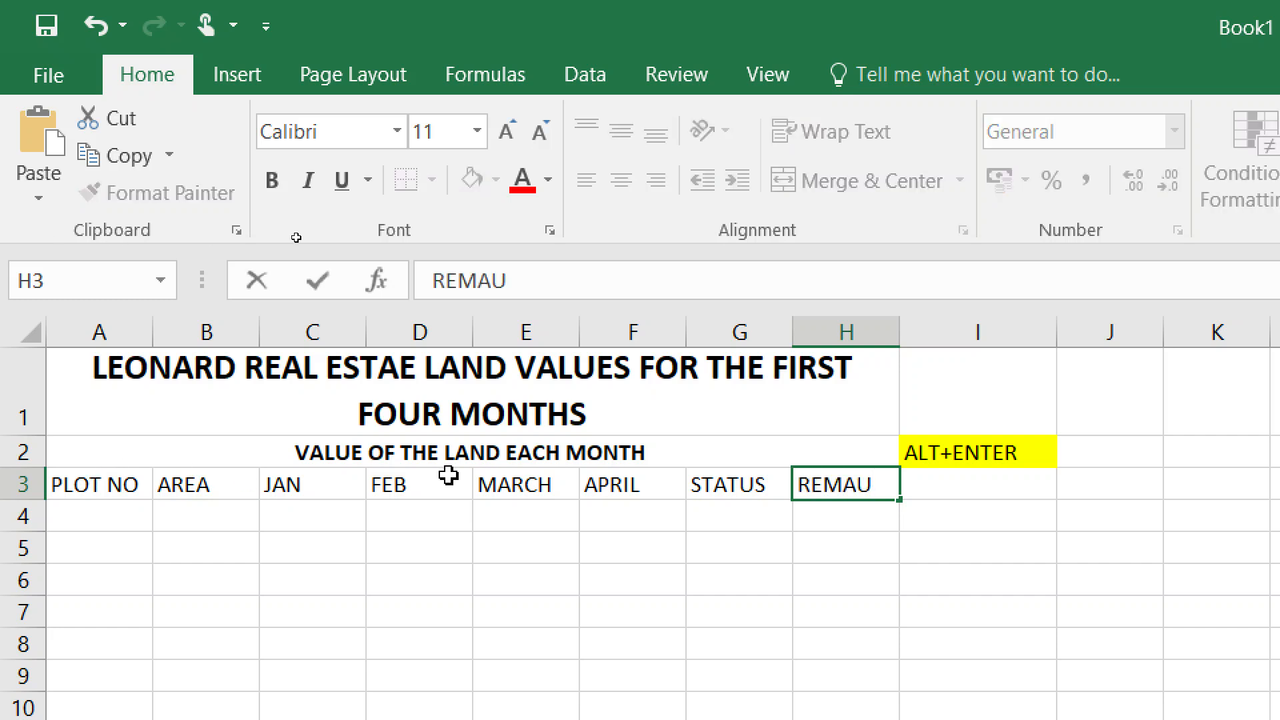
key("BackSpace")
type("RKS")
key("Return")
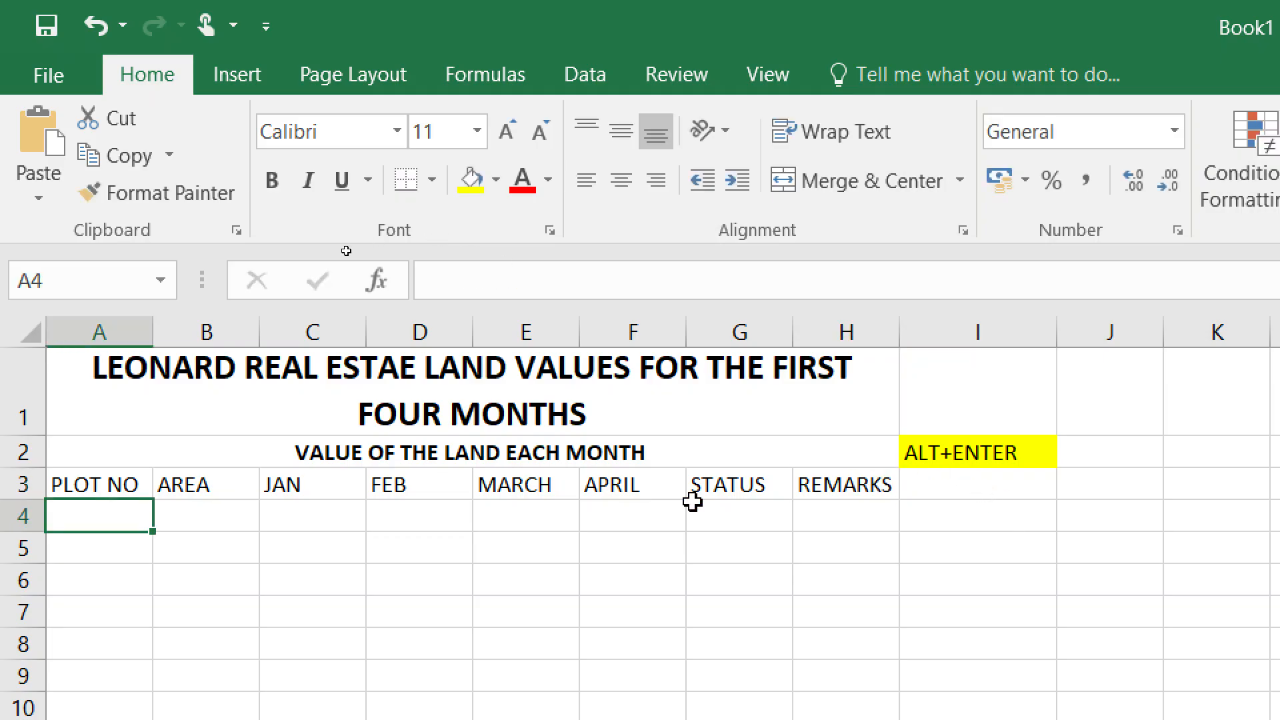
- Make the column headers from PLOT NO to REMARKS in A3:H3 bold
left_click(85, 489)
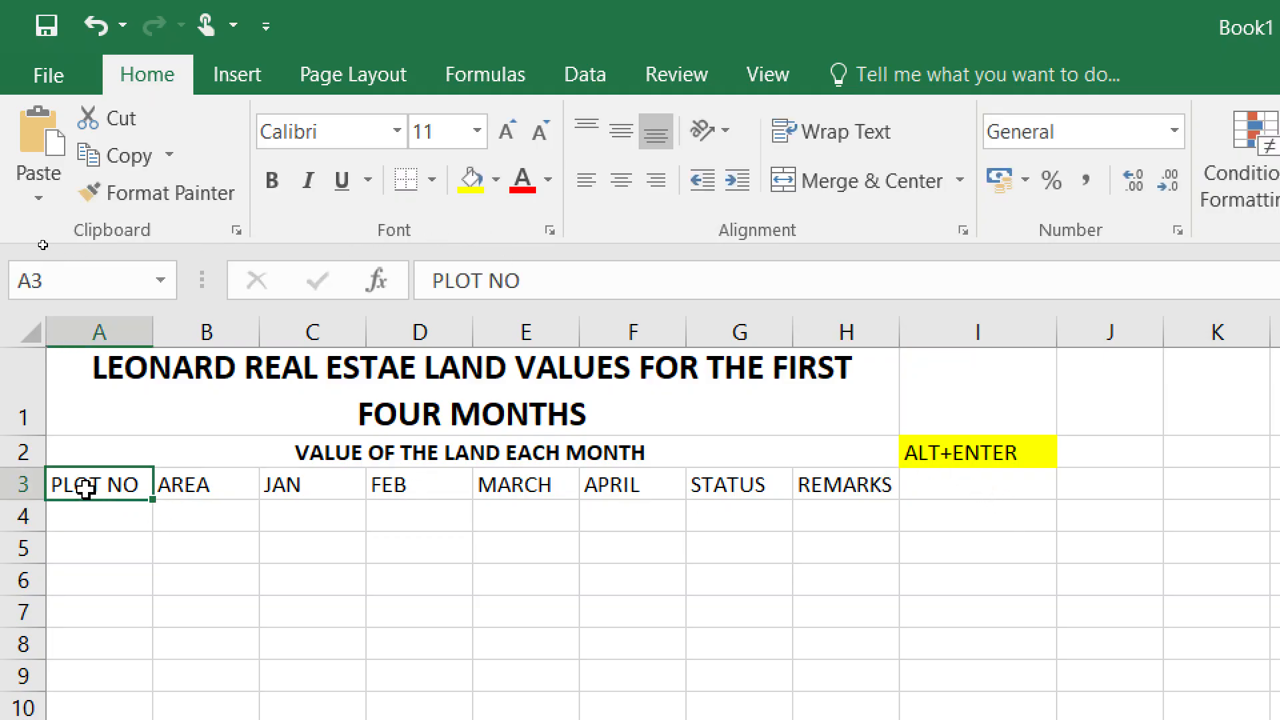
left_click_drag(85, 489, 826, 481)
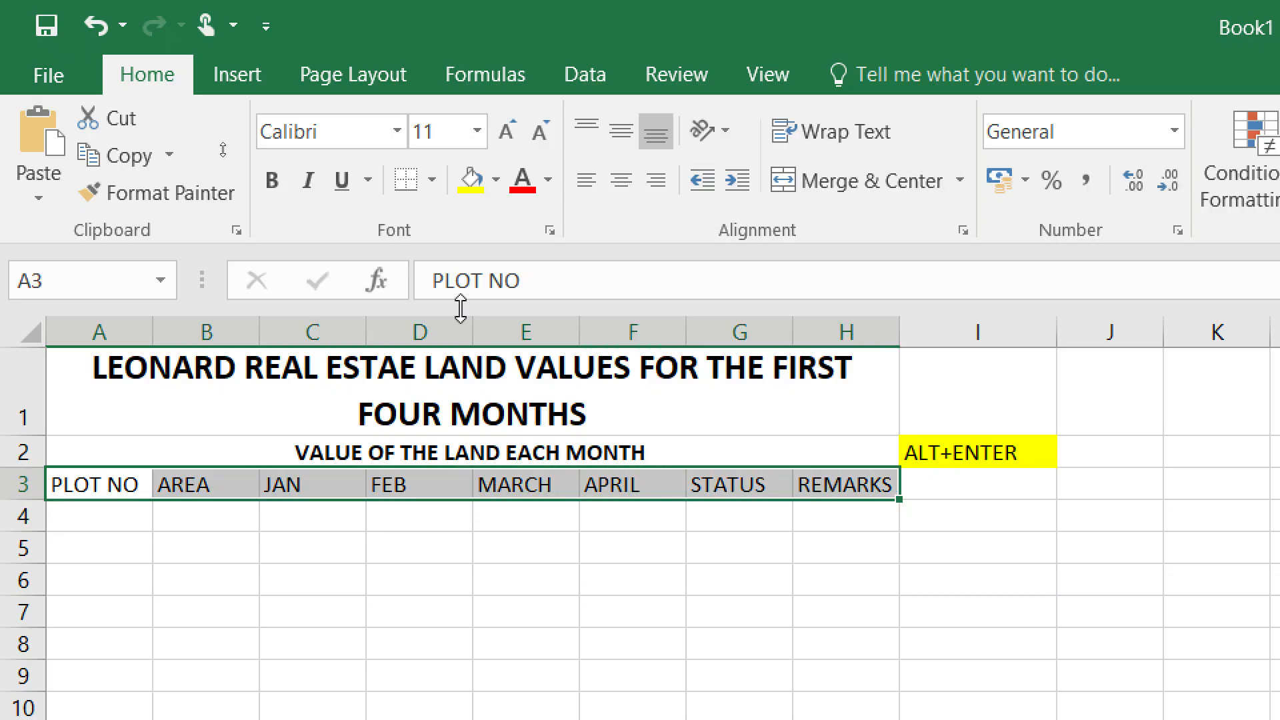
left_click(272, 180)
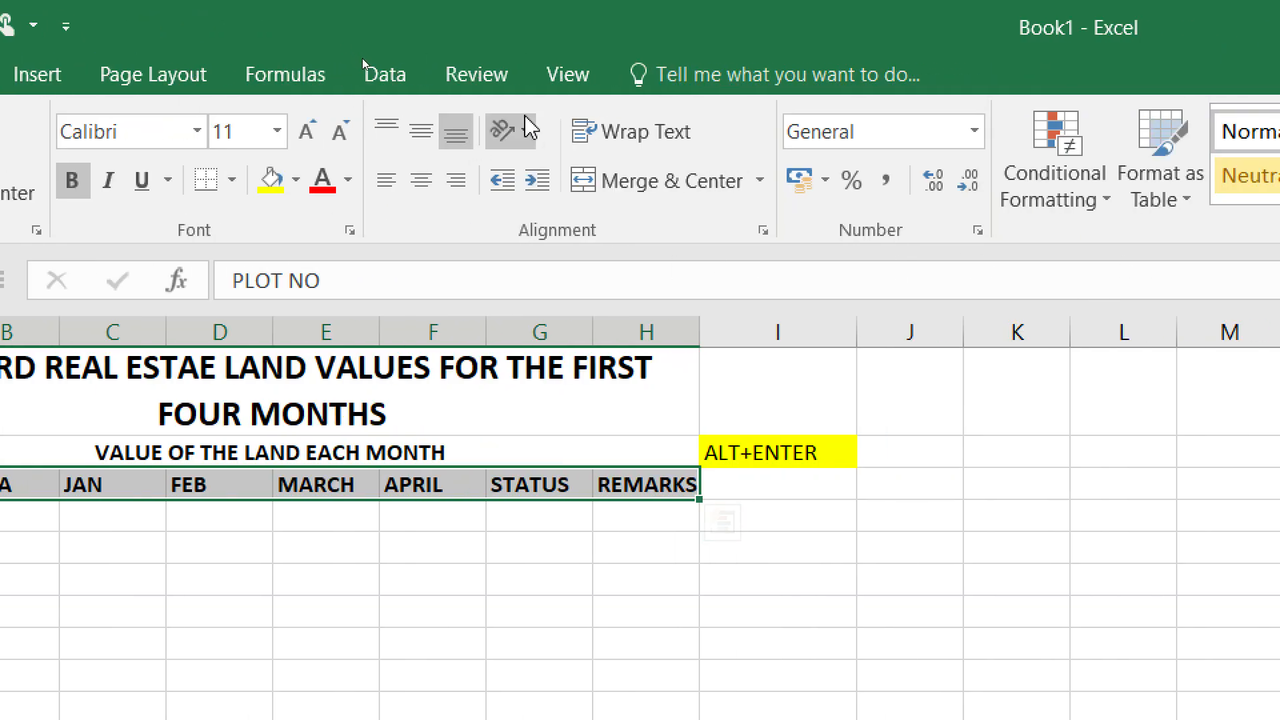
- Rotate the text of the header row A3:H3 to an orientation of 60 degrees
left_click(530, 134)
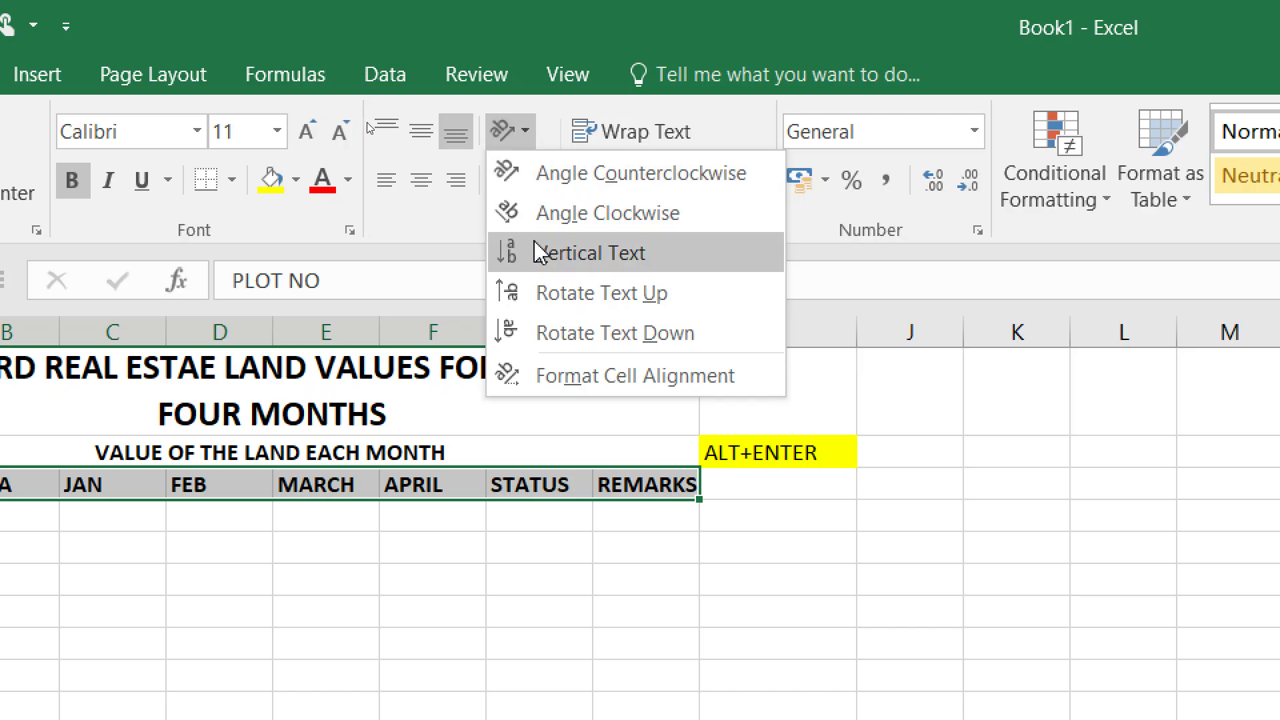
left_click(559, 378)
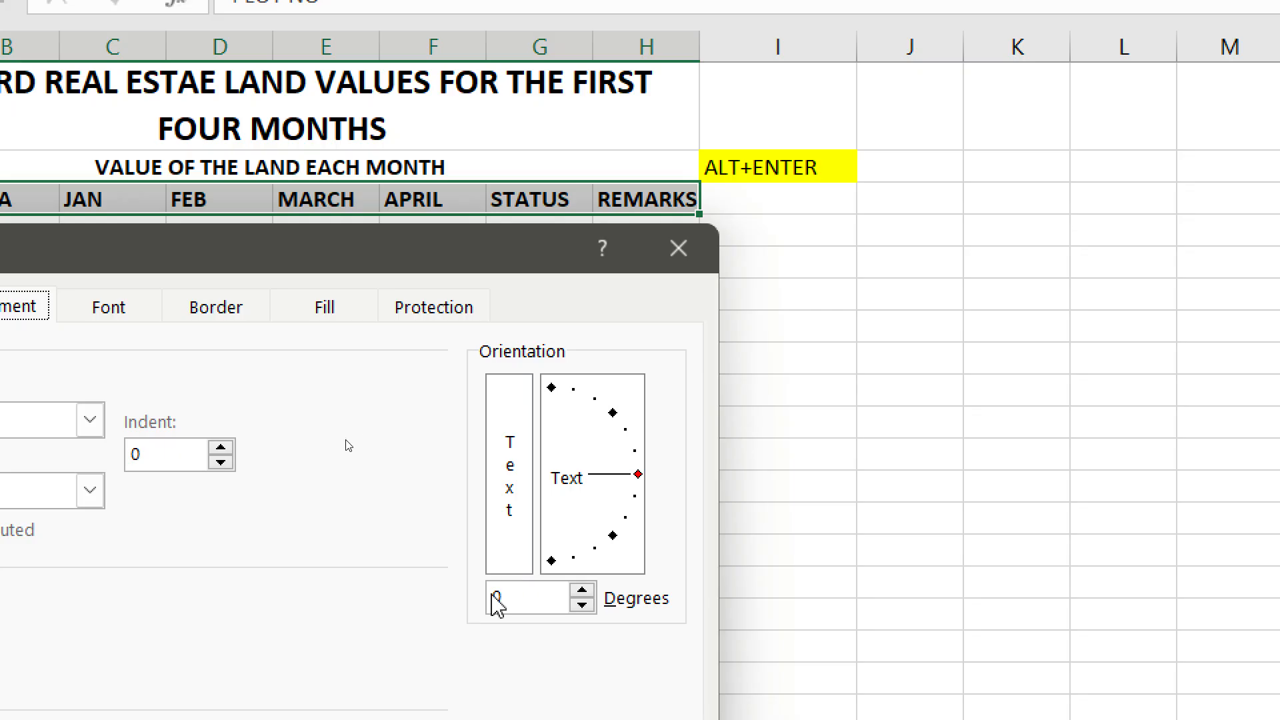
left_click(495, 597)
type("6")
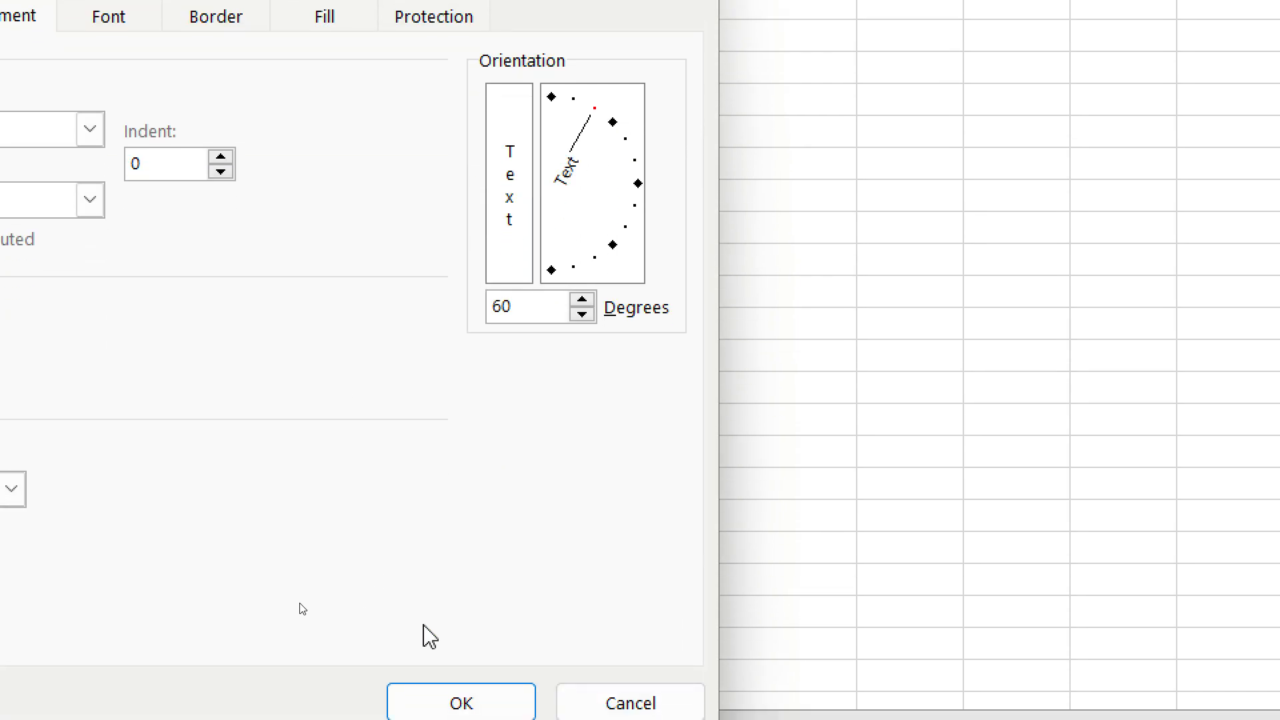
left_click(460, 629)
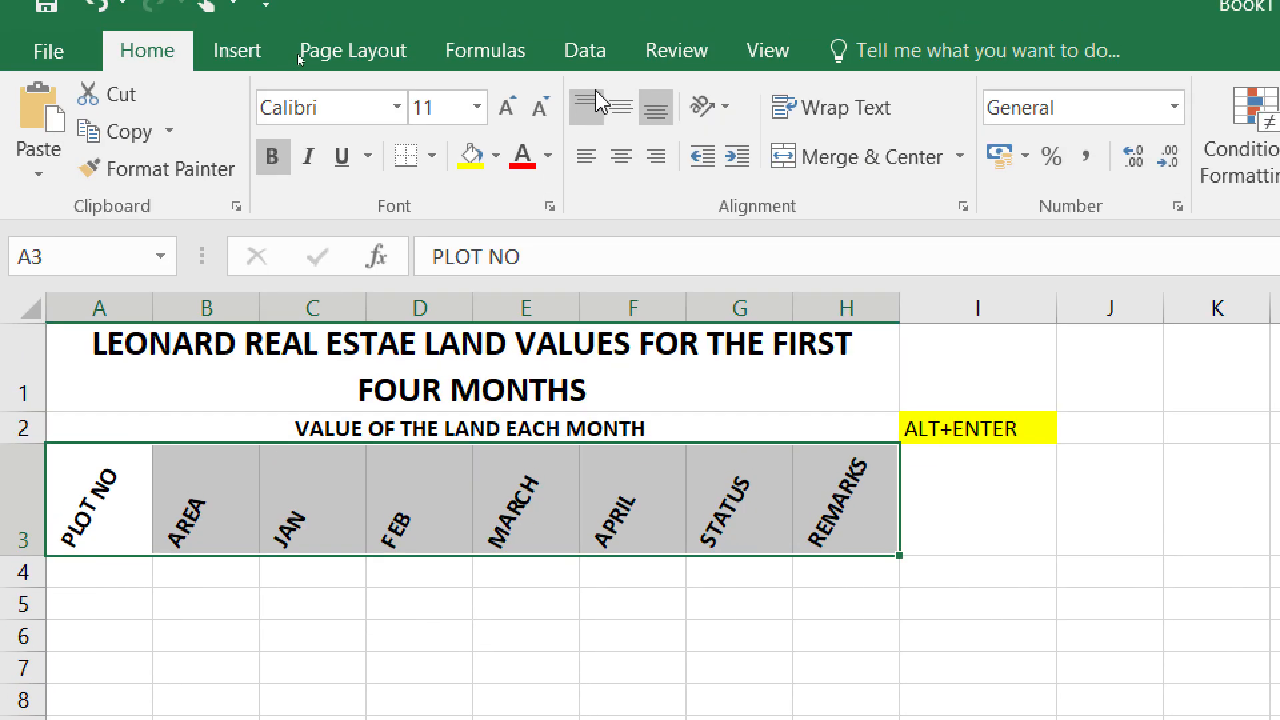
- Set the header row's text orientation back to 0 degrees so the headers are horizontal
left_click(707, 108)
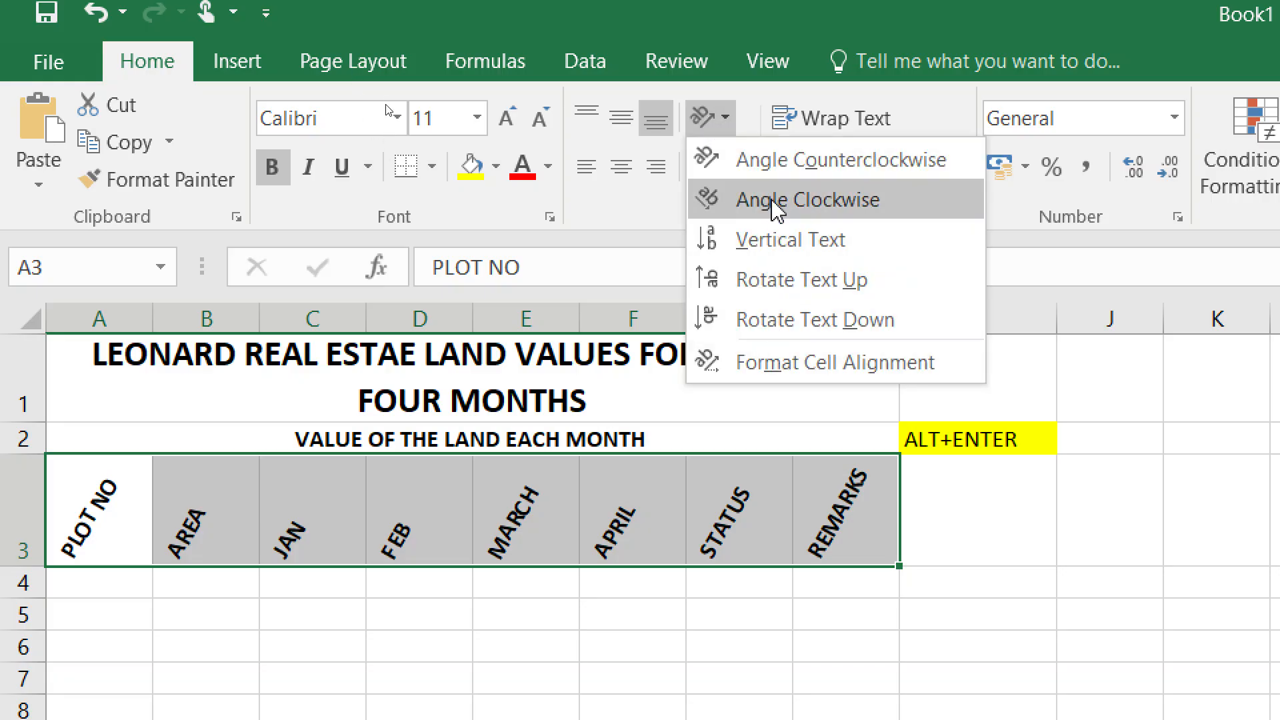
left_click(790, 365)
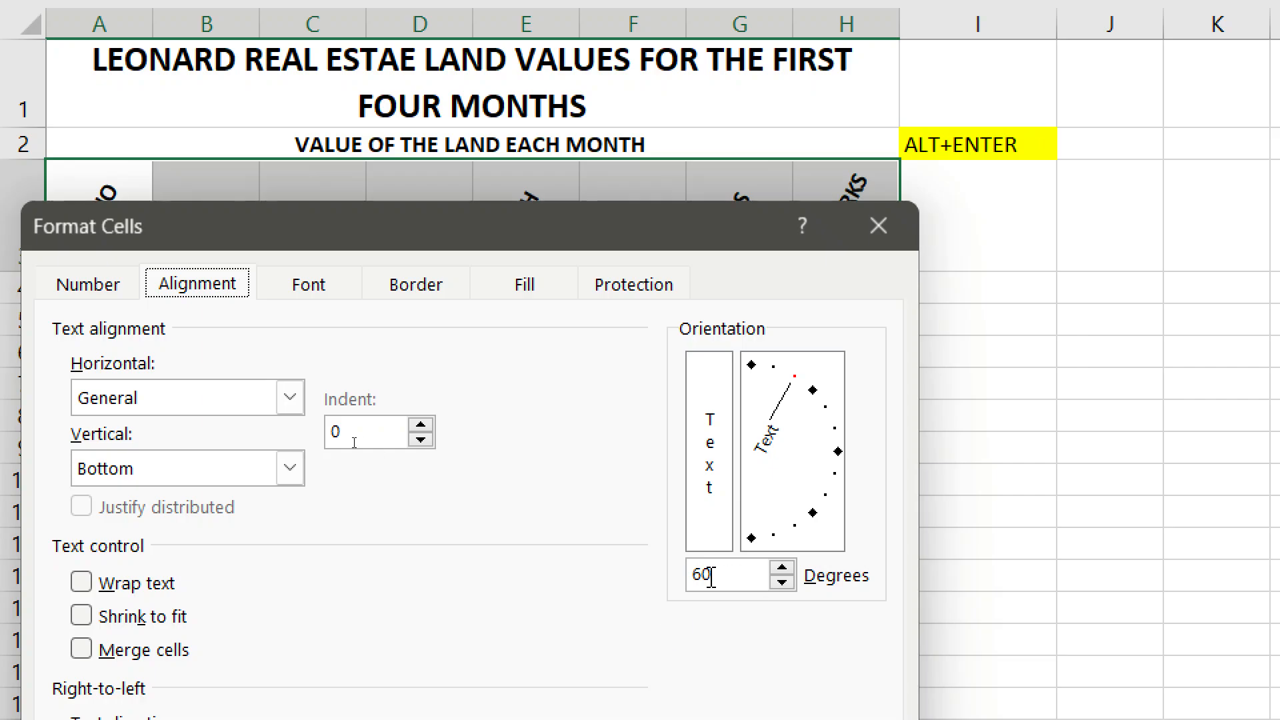
left_click(697, 575)
key("BackSpace")
left_click(673, 624)
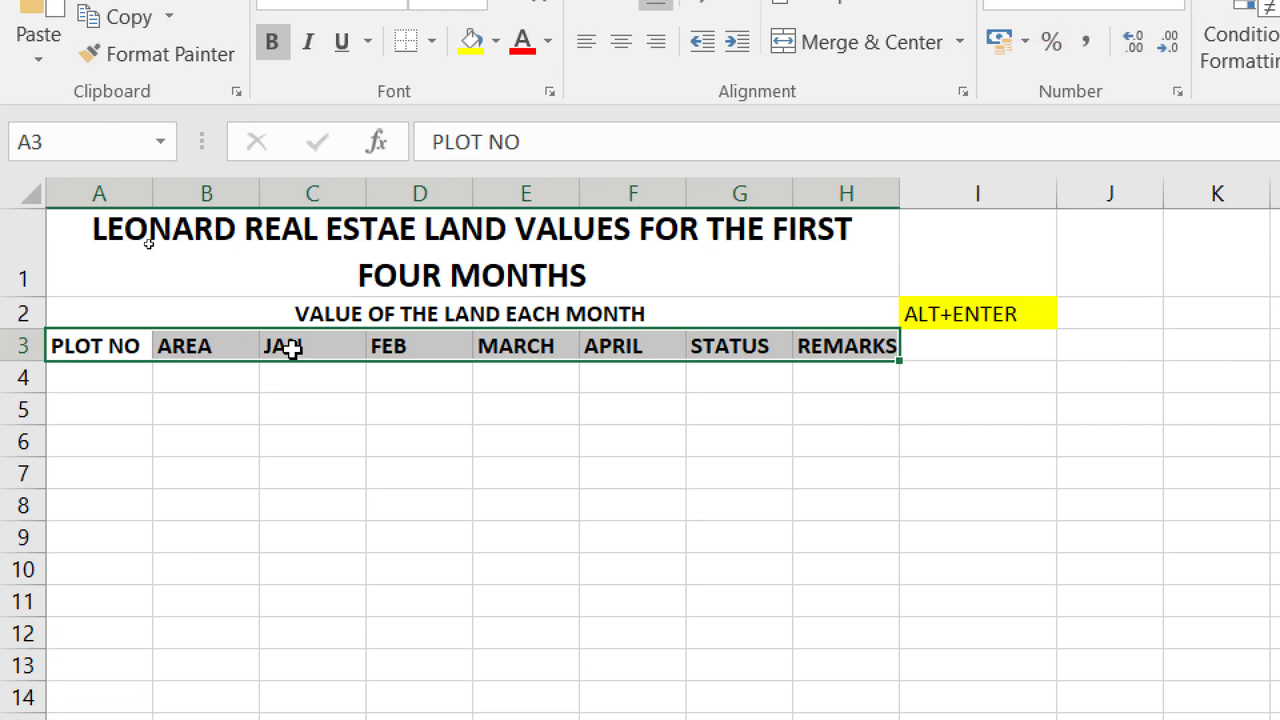
left_click(294, 430)
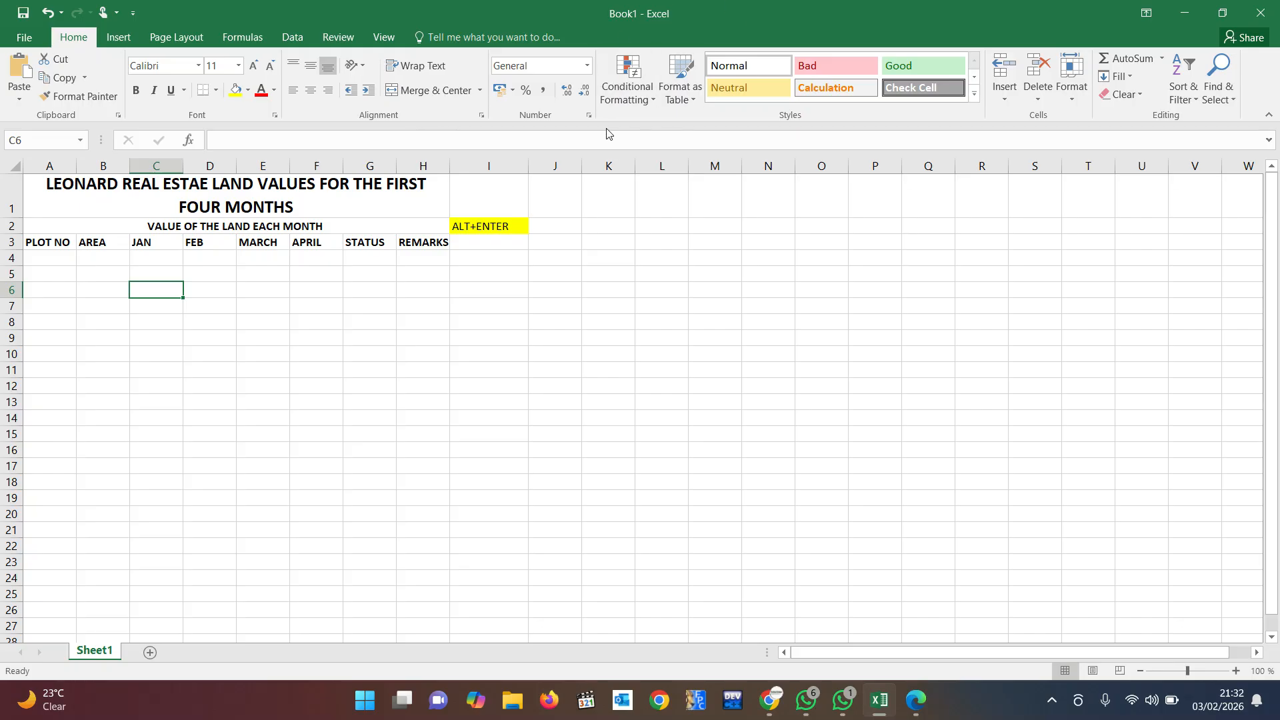
- Save the workbook as Task3 in the Excel Tasks folder on this PC
left_click(875, 386)
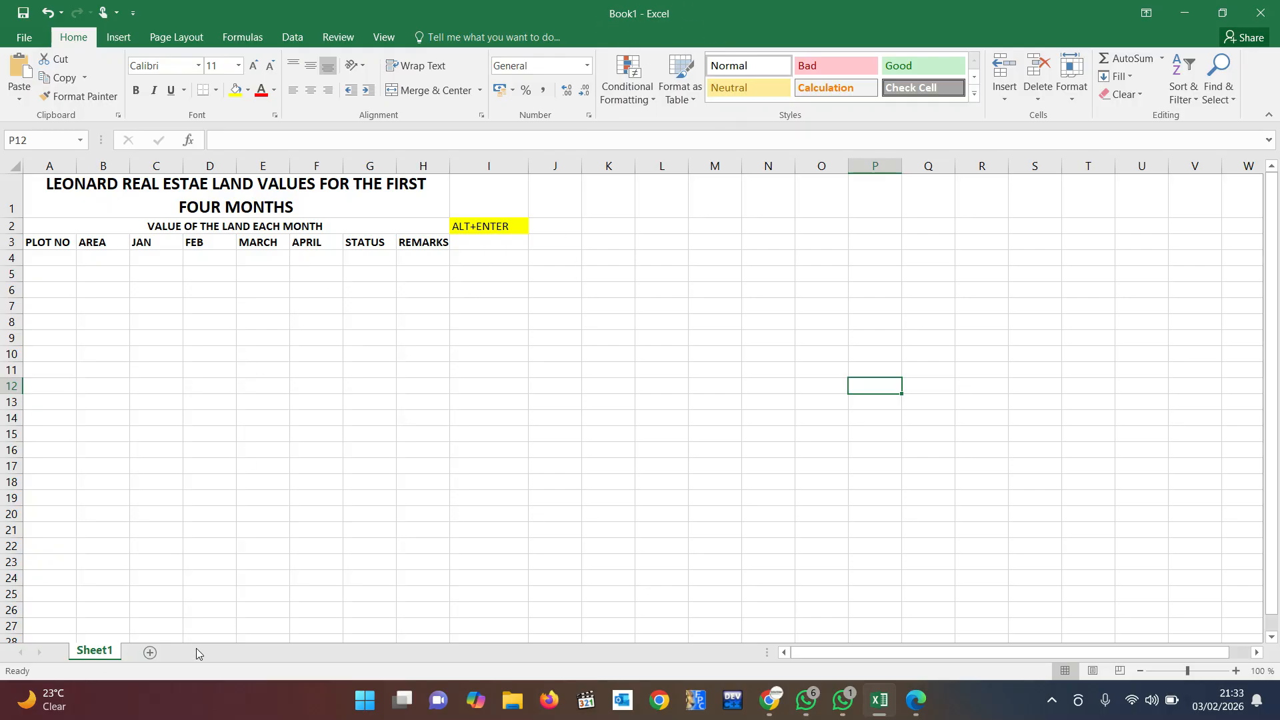
left_click(23, 13)
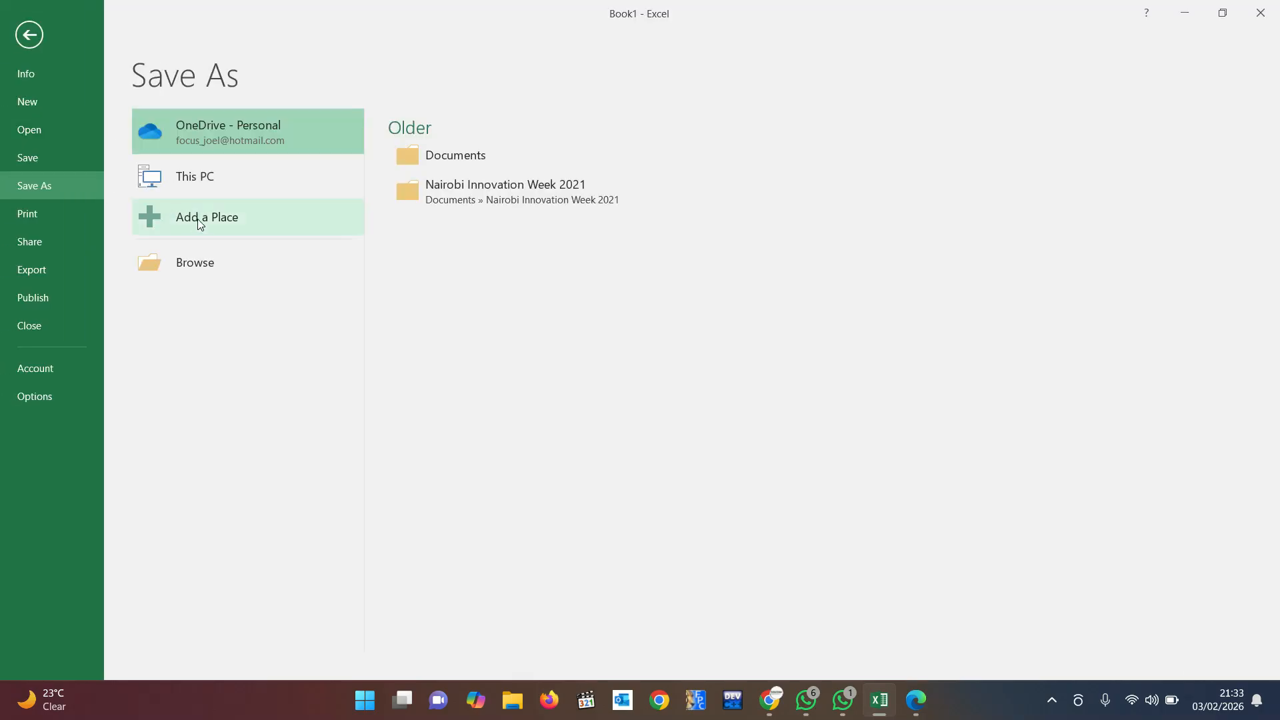
left_click(207, 185)
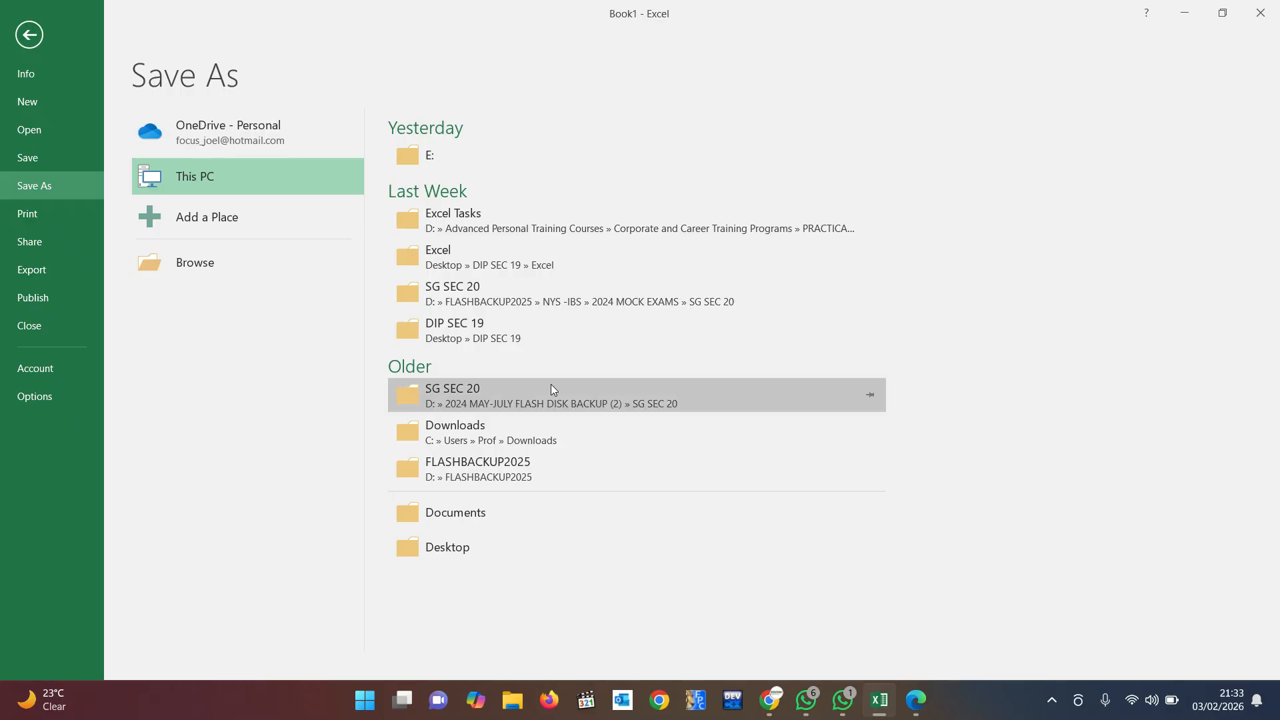
left_click(475, 215)
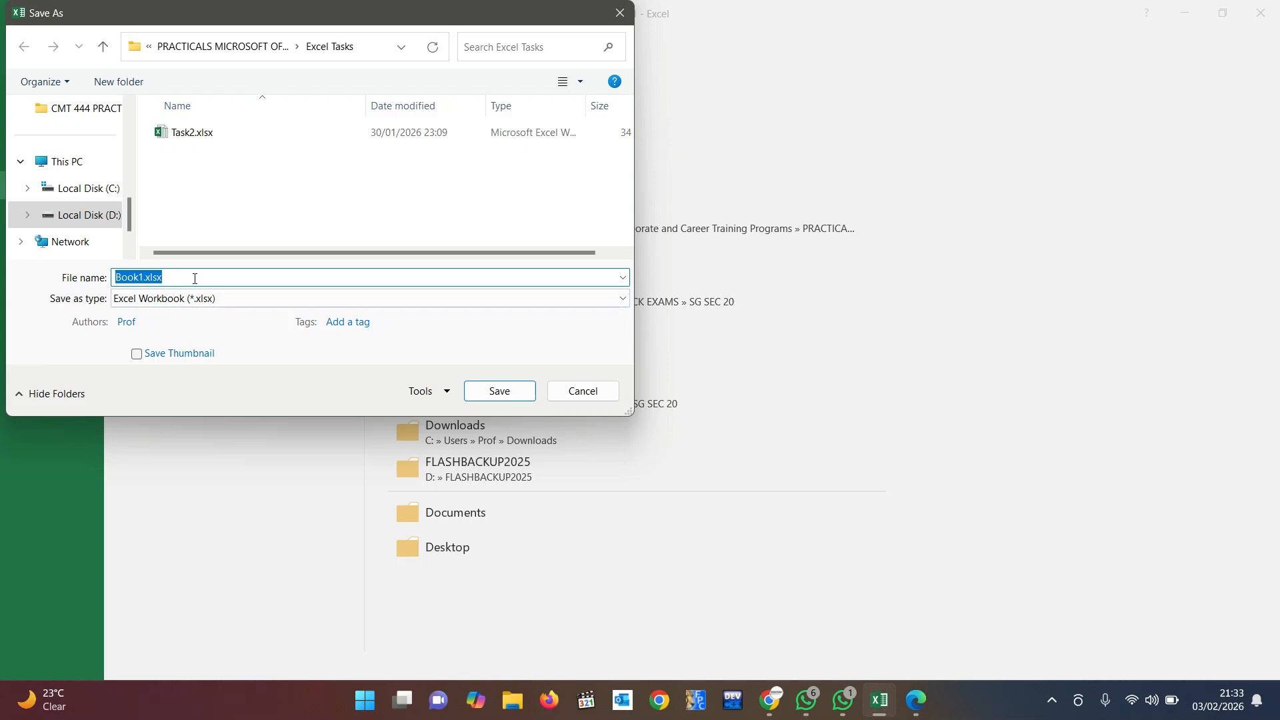
type("tASK2")
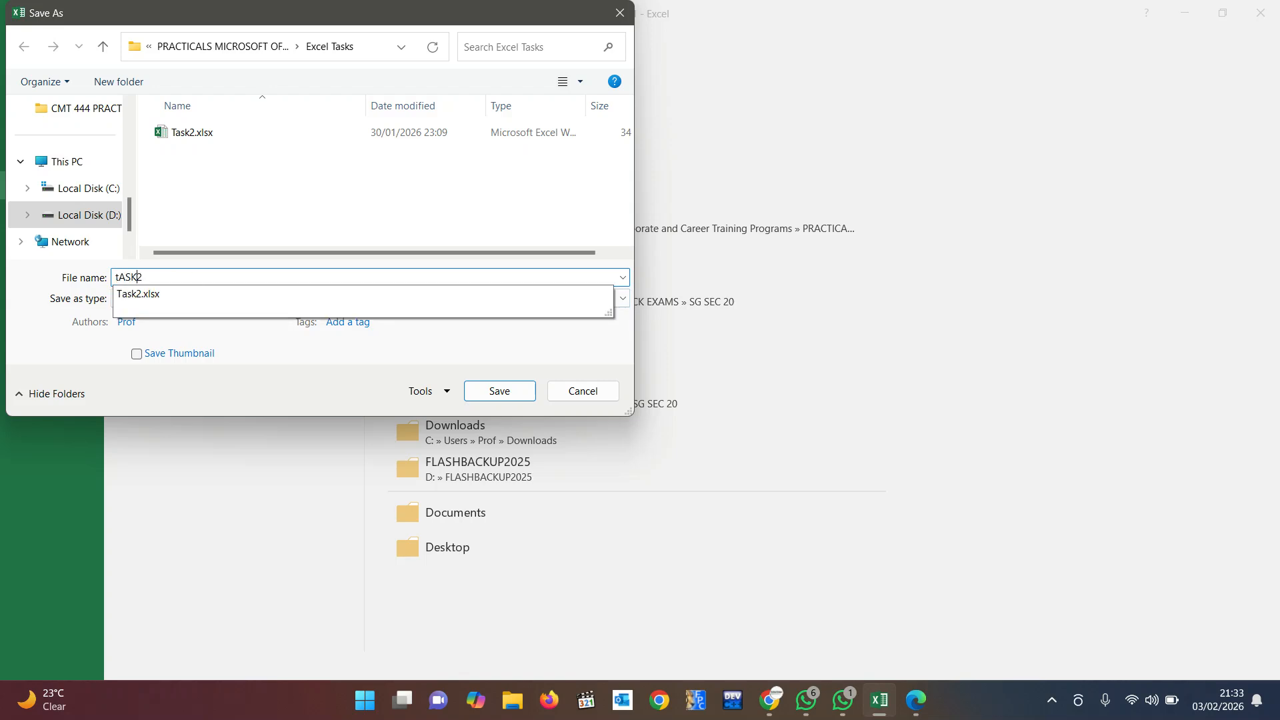
key("BackSpace")
key("Delete")
key("Delete")
key("Delete")
key("Delete")
type("Task3")
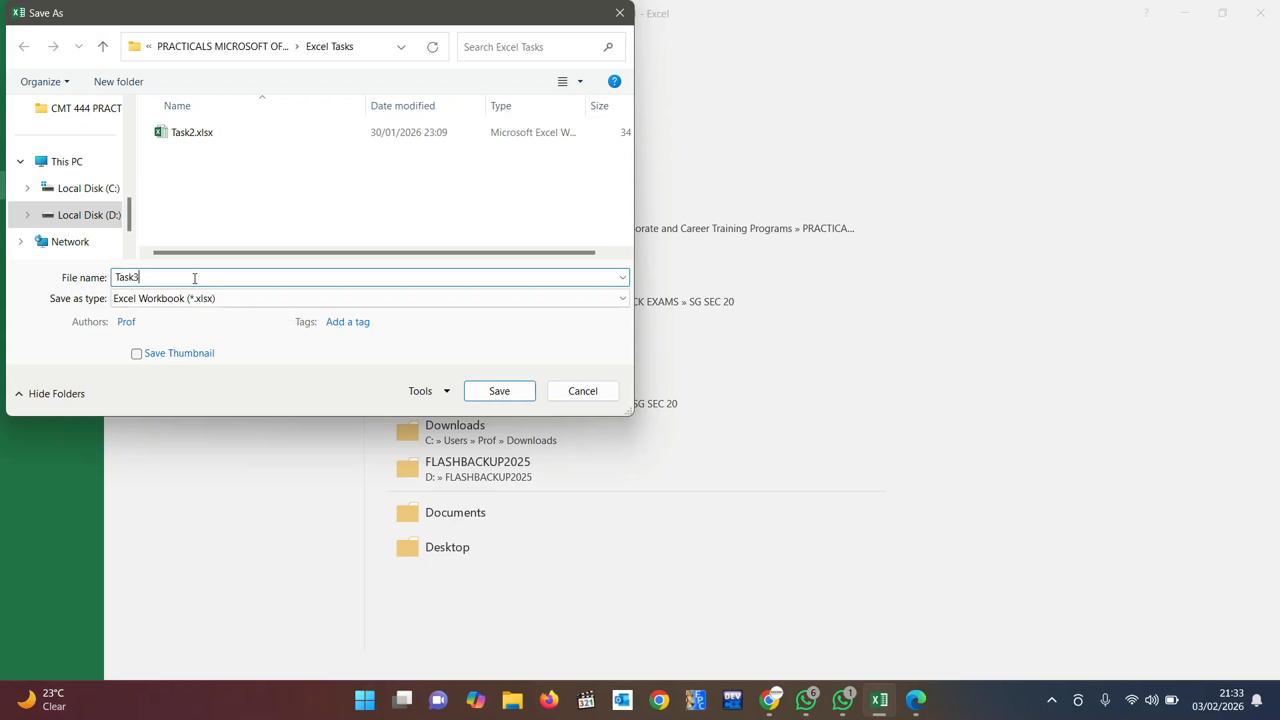
left_click(499, 391)
- Enter the plot numbers 178934 in A4 and 164563 in A5 under PLOT NO
left_click(313, 366)
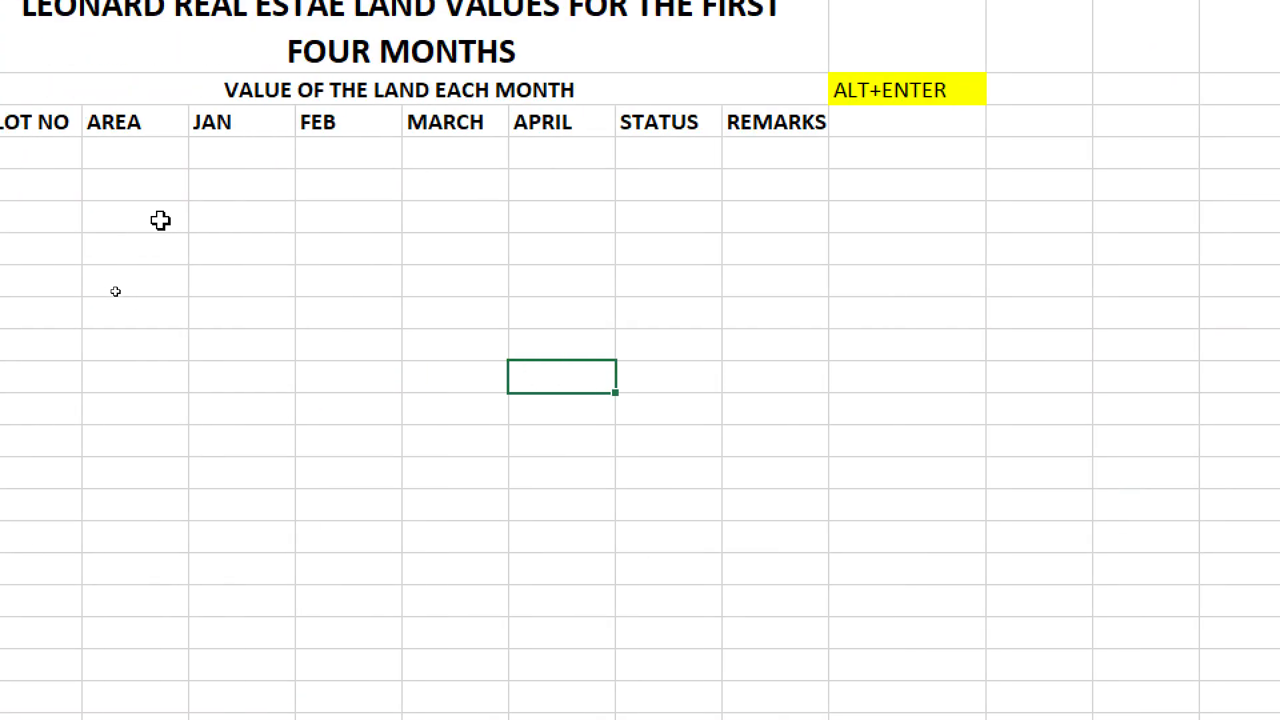
left_click(91, 162)
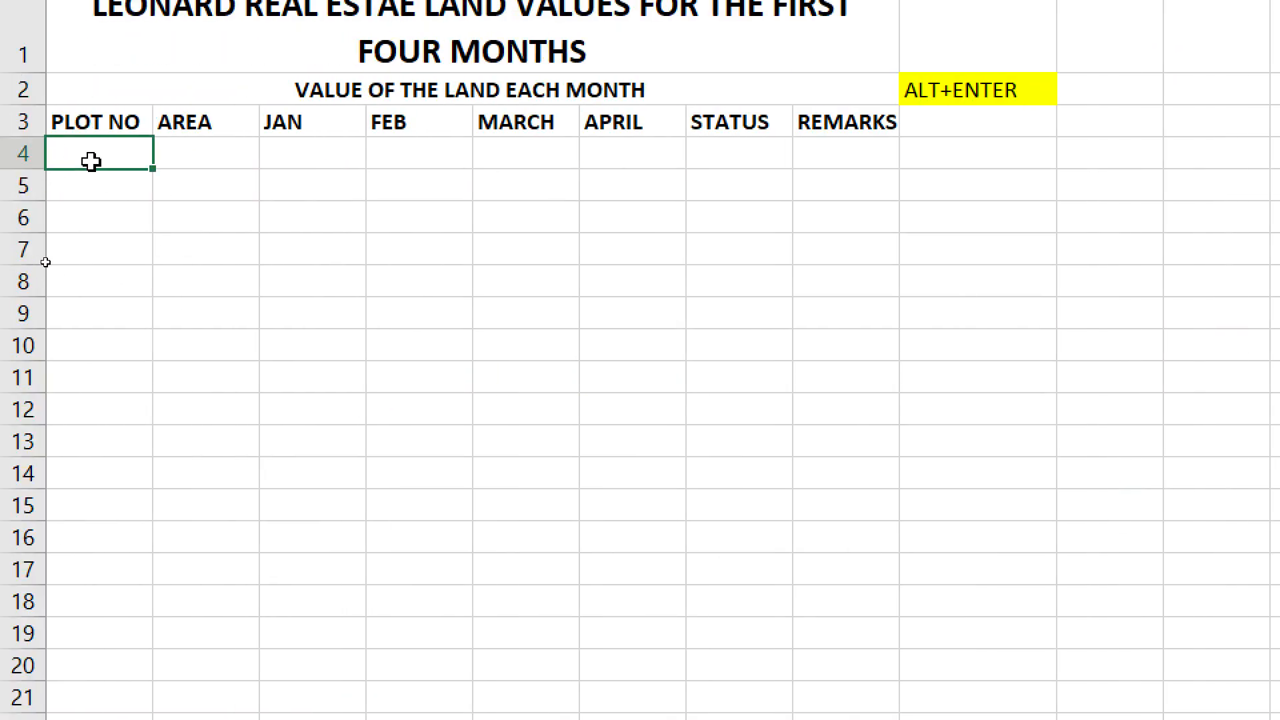
type("178934")
key("Return")
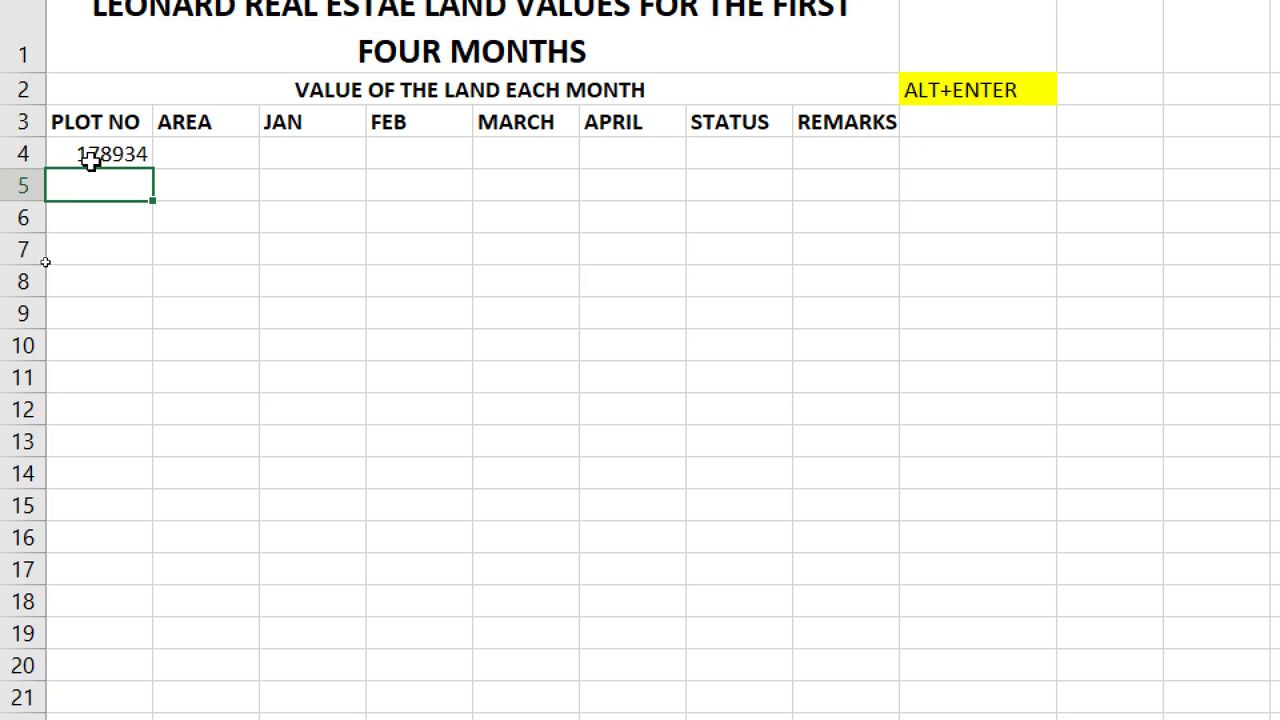
type("16456")
left_click(87, 185)
type("5")
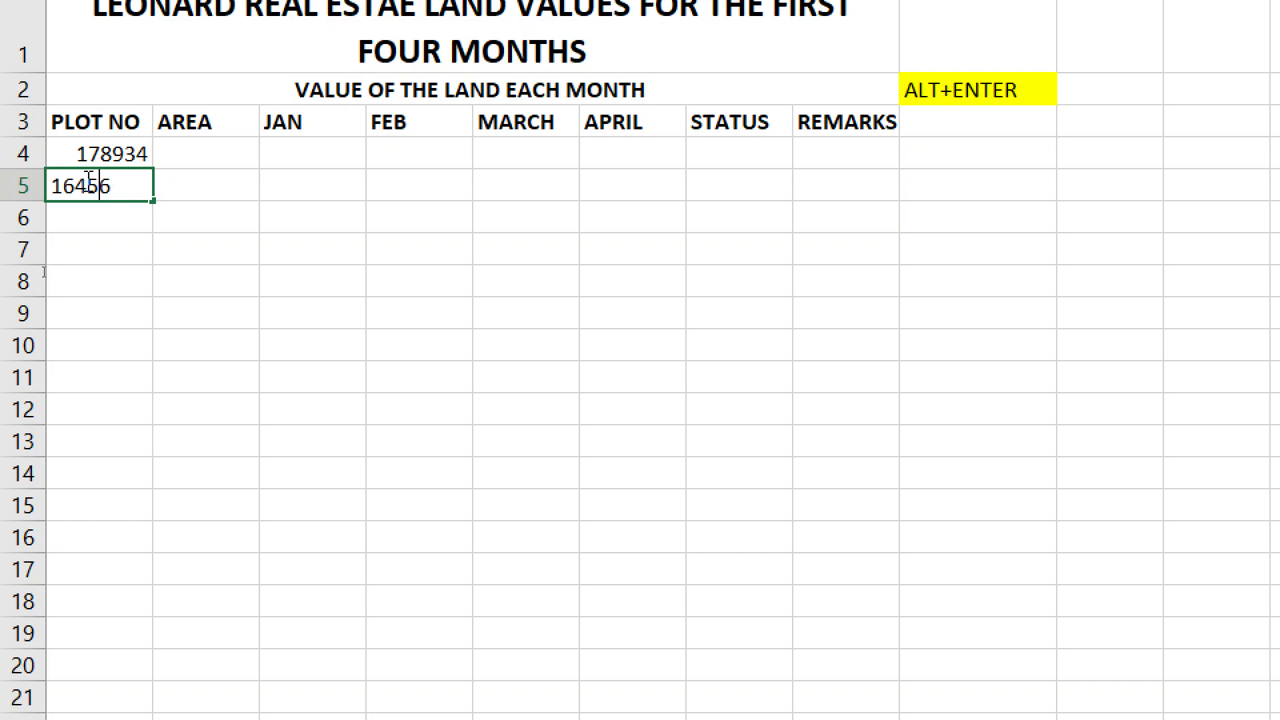
left_click(117, 182)
type("3")
key("Return")
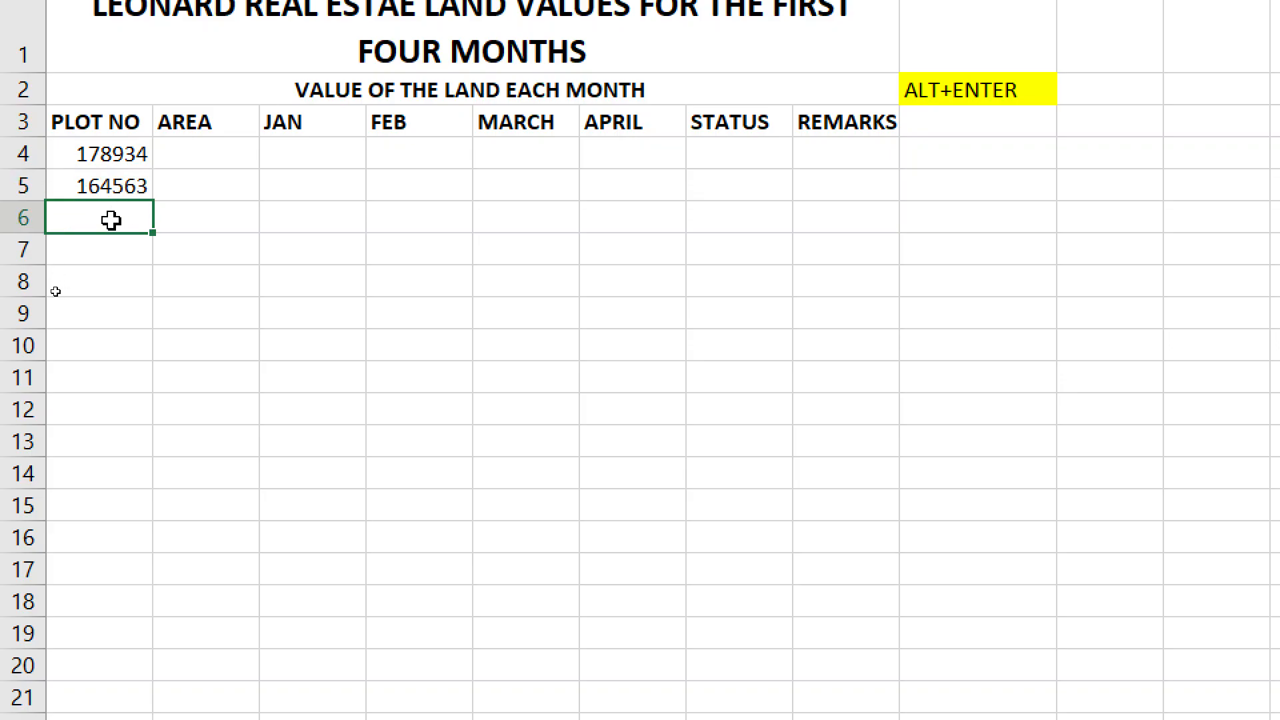
- Continue the PLOT NO column with 125678, 874456, 978345 and 863344 in cells A6 to A9
type("125678")
key("Return")
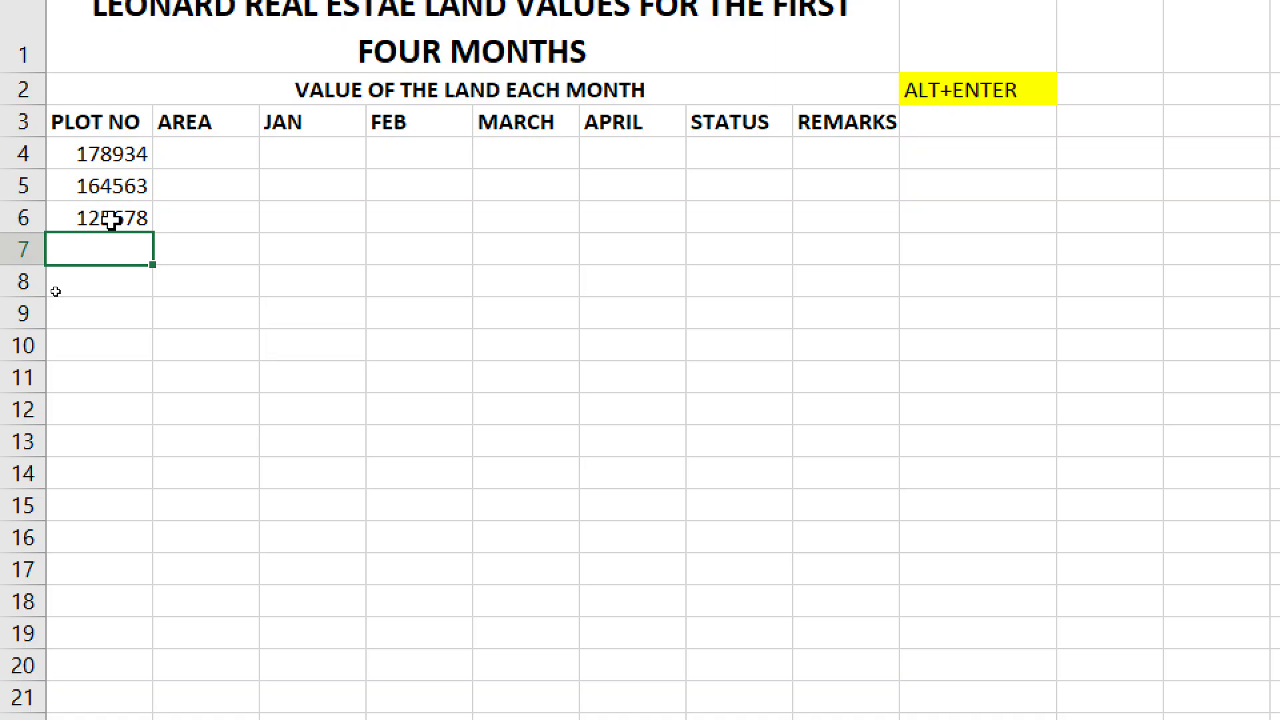
type("874456")
key("Return")
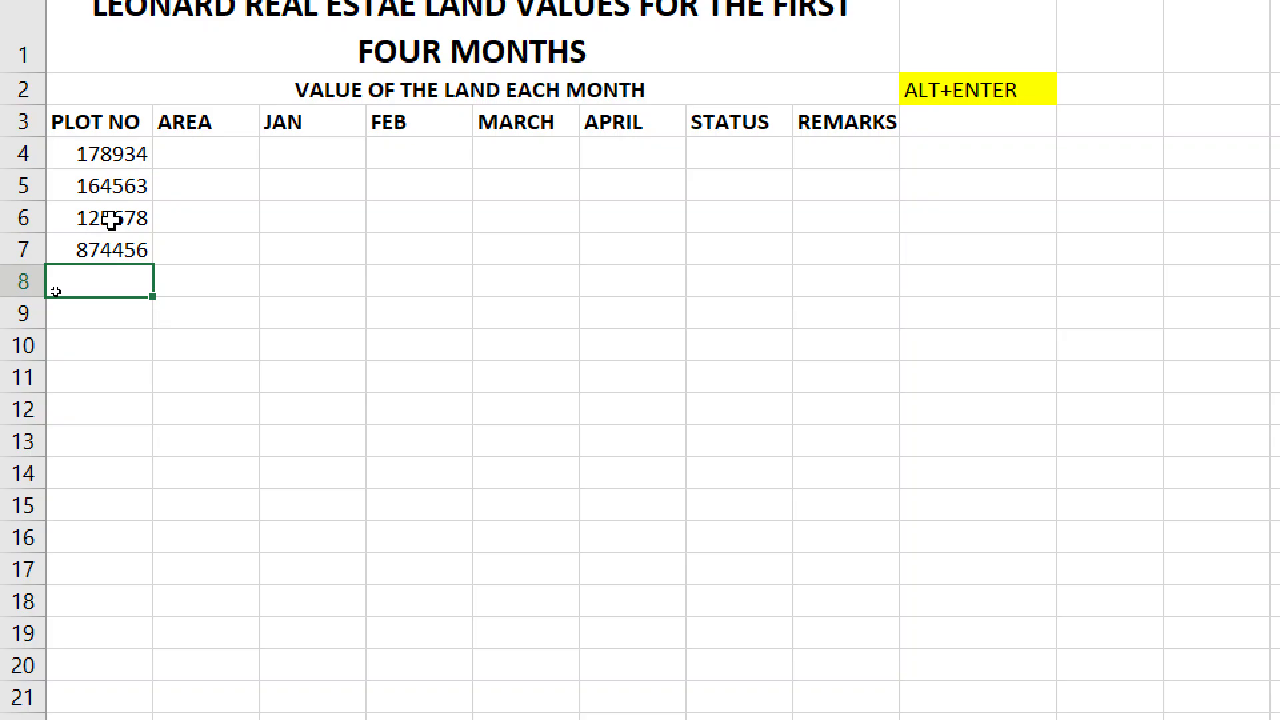
type("978345")
key("Return")
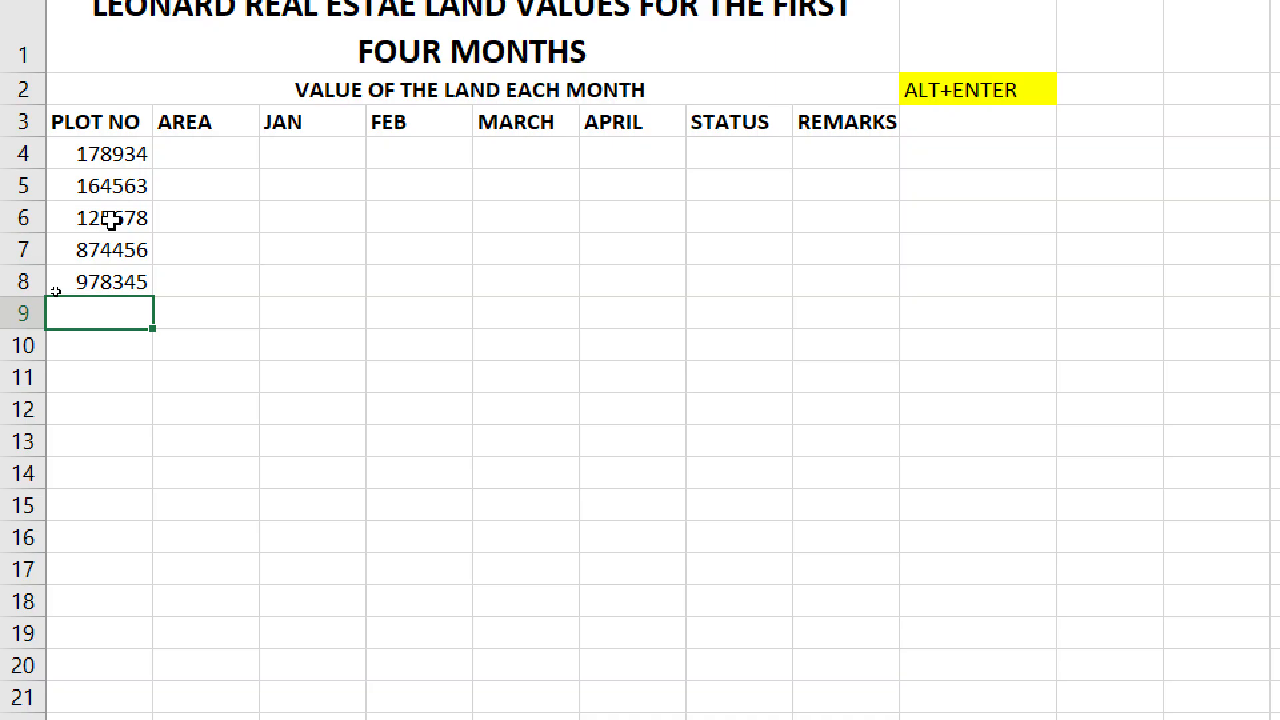
type("8634")
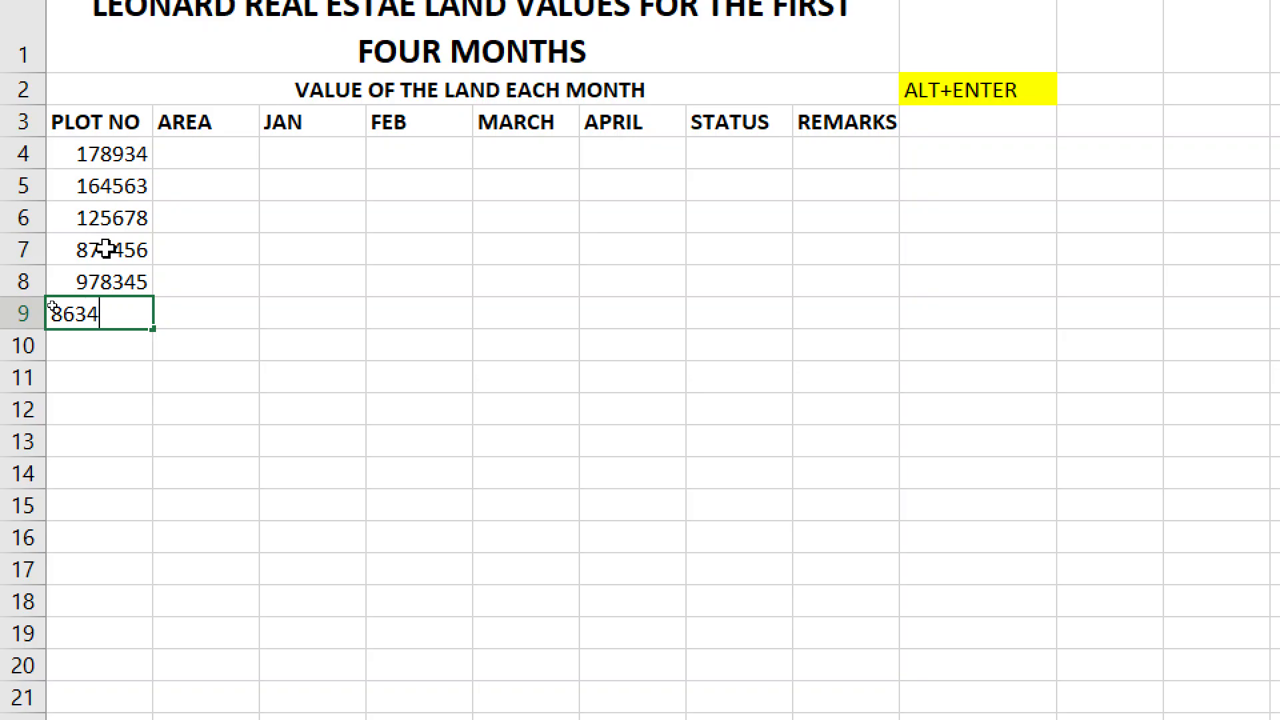
type("44")
key("Return")
- Enter KIT as the area for the first three plots, in cells B4 to B6
left_click(192, 312)
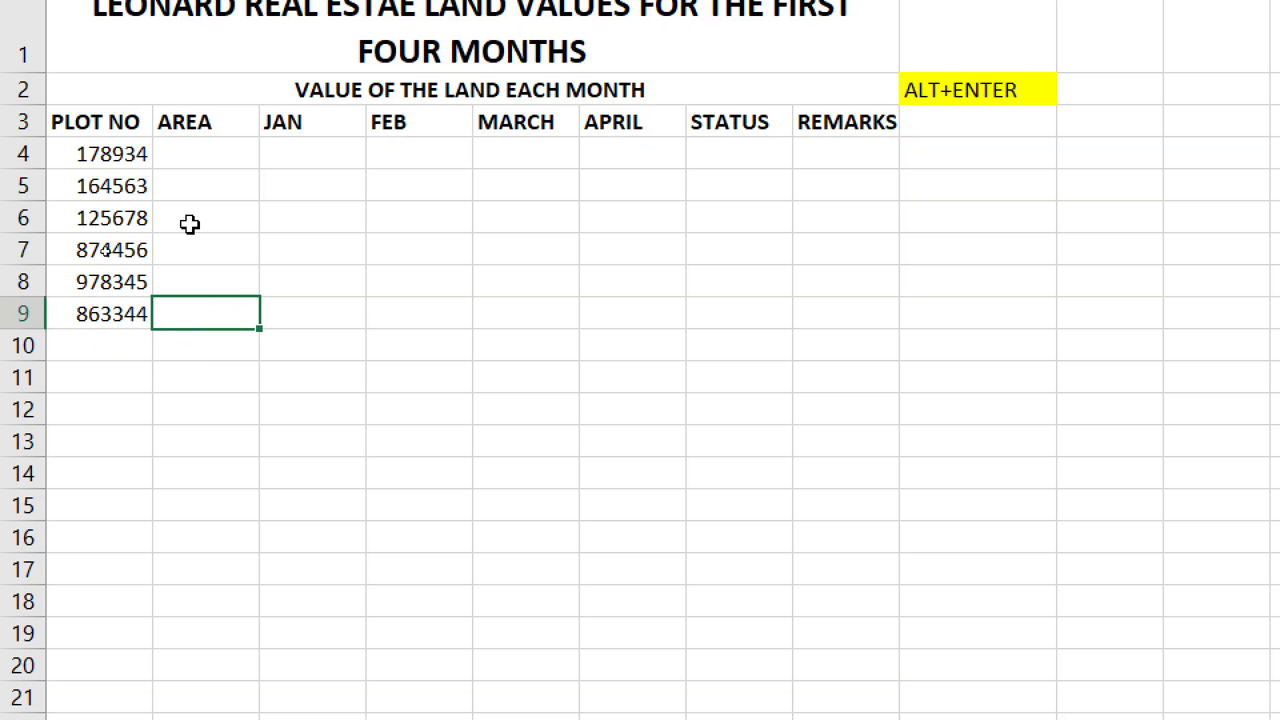
left_click(220, 175)
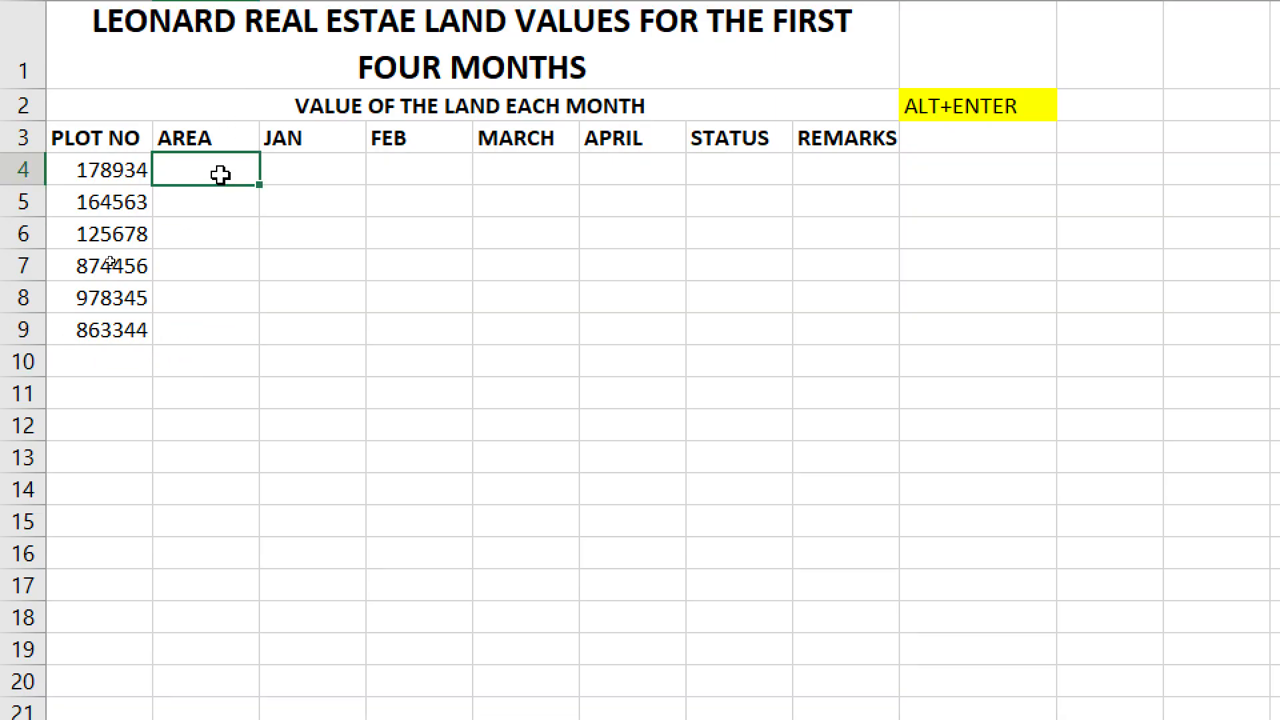
type("KIT")
key("Return")
type("KIT")
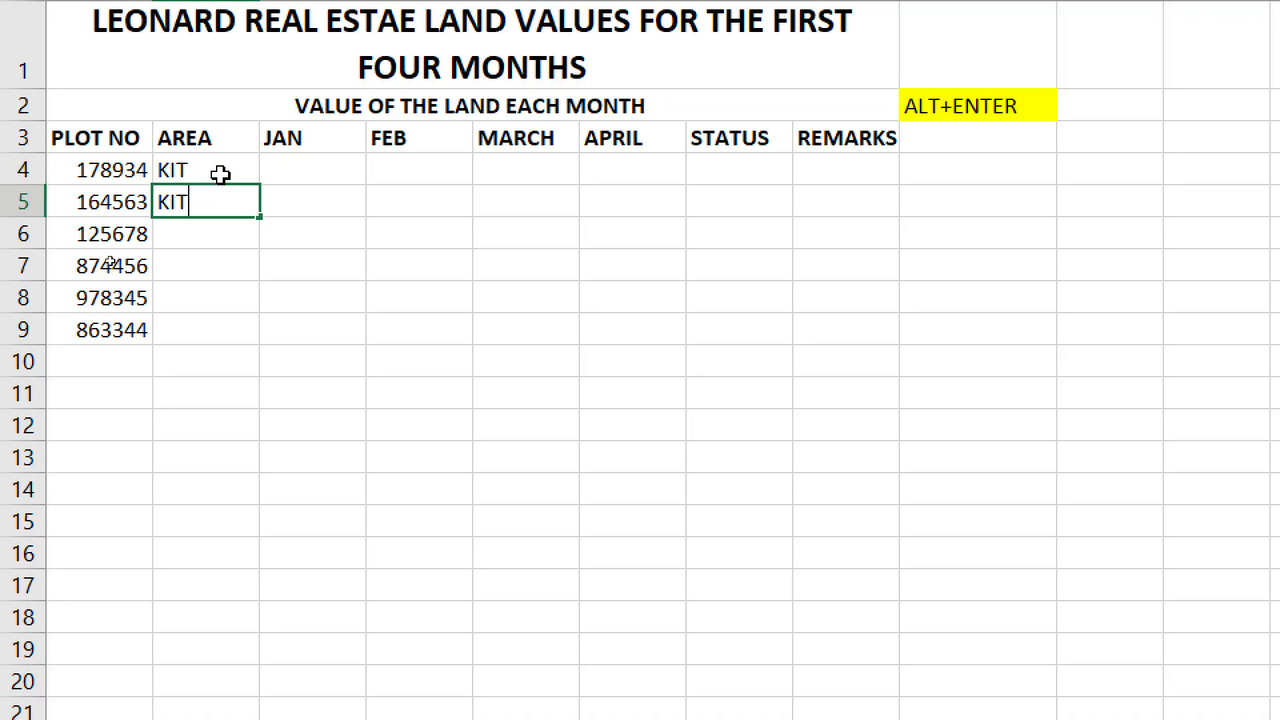
key("Return")
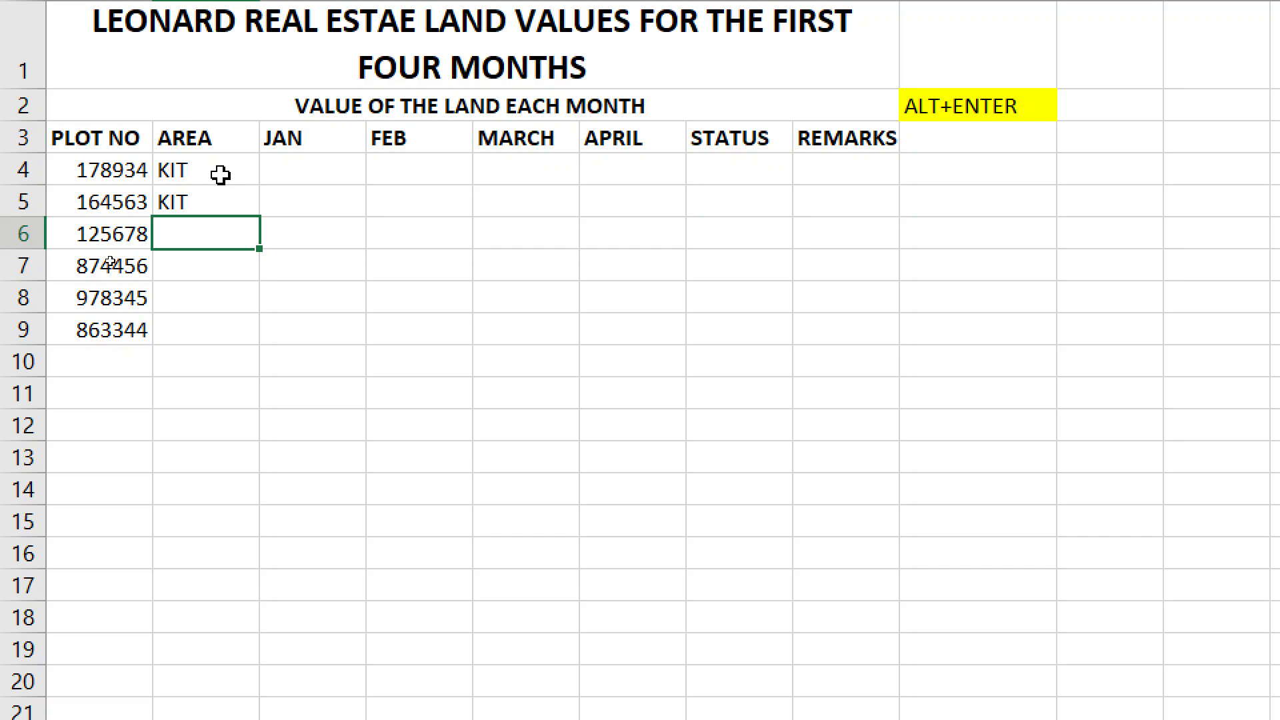
type("KI")
key("Return")
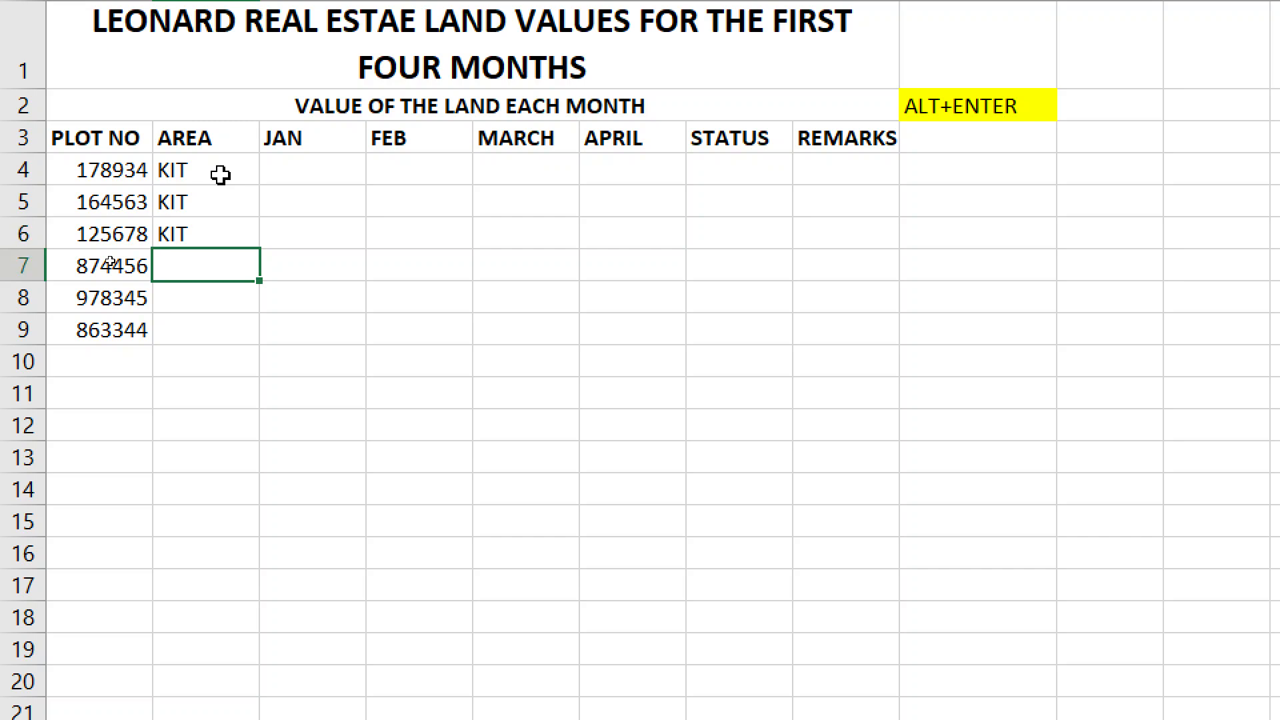
- Complete the AREA column with EMBI in B7, RIAR in B8 and EMBI in B9
type("EMBI")
key("Return")
type("RIAR")
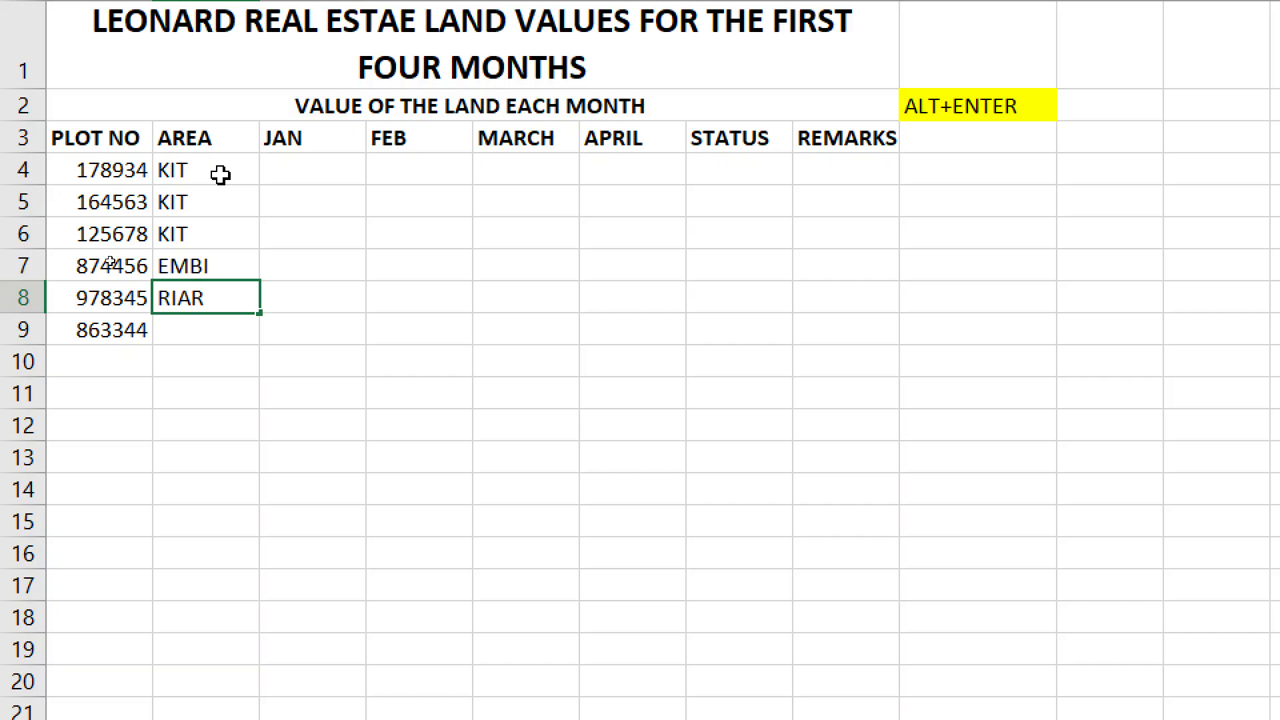
key("Return")
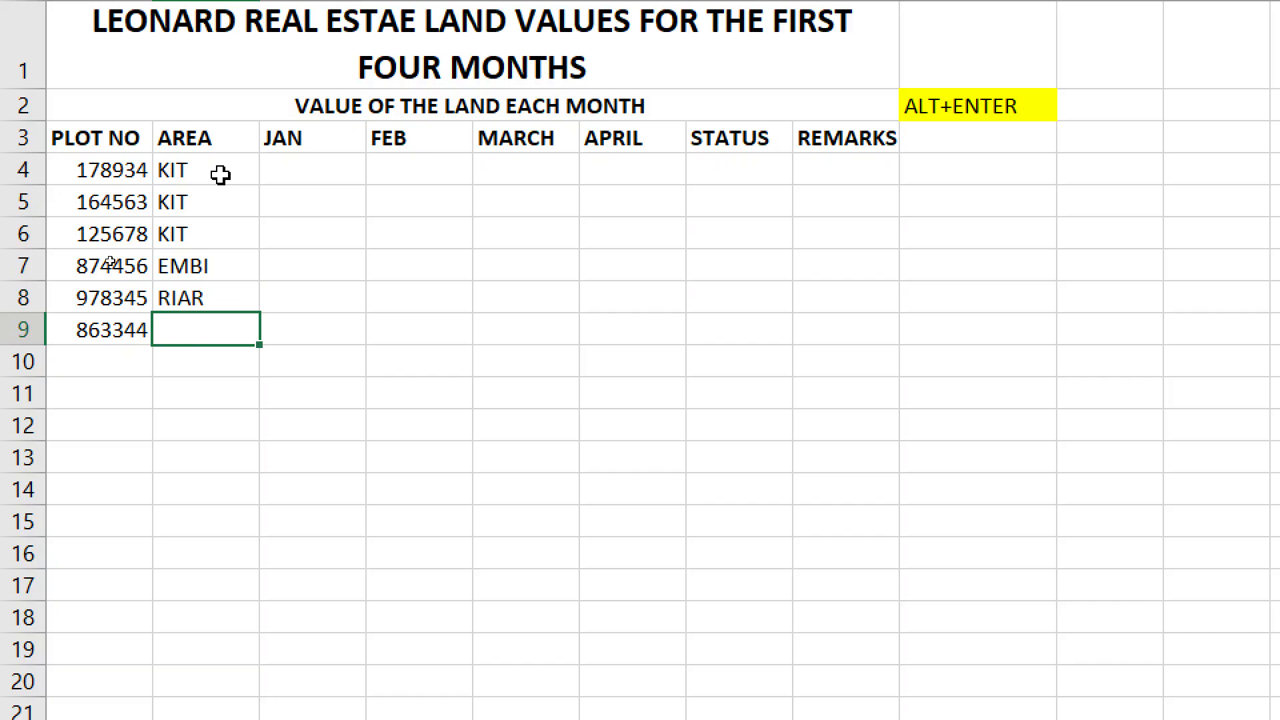
type("EMBI")
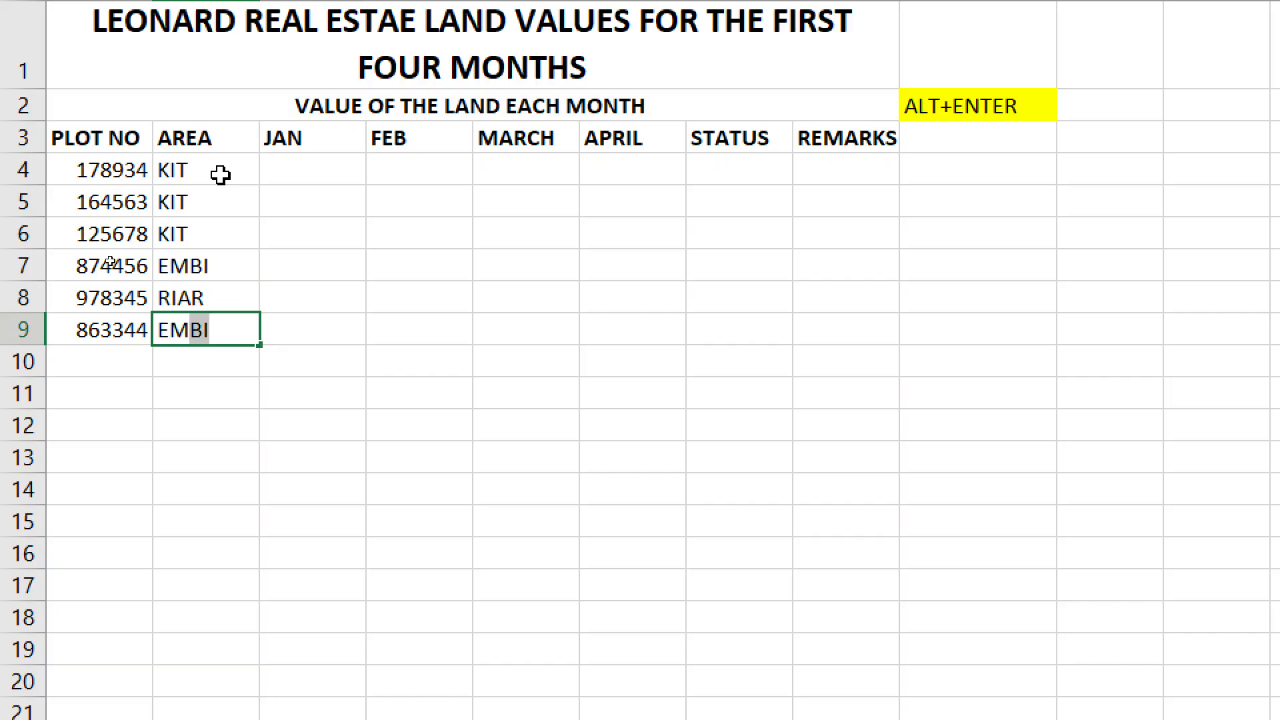
key("Return")
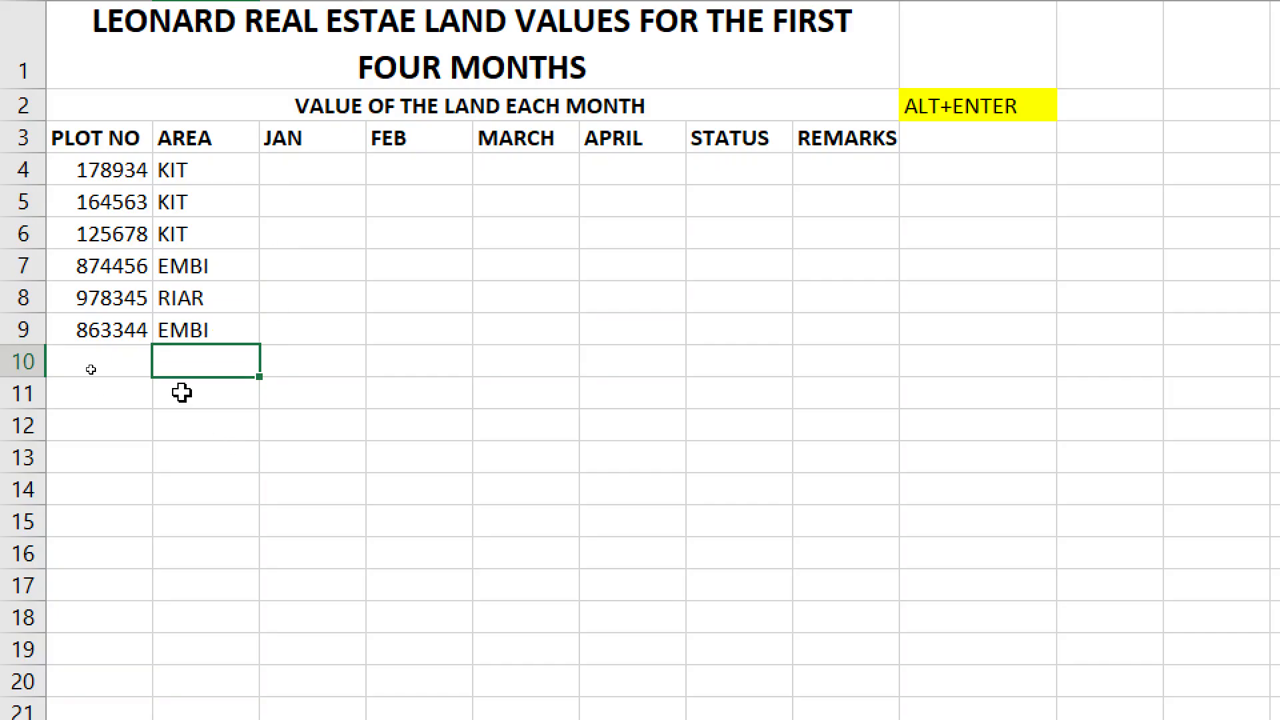
- Add the row label TOTAL VALUE in A10, directly below the plot numbers
left_click(110, 354)
type("TOT")
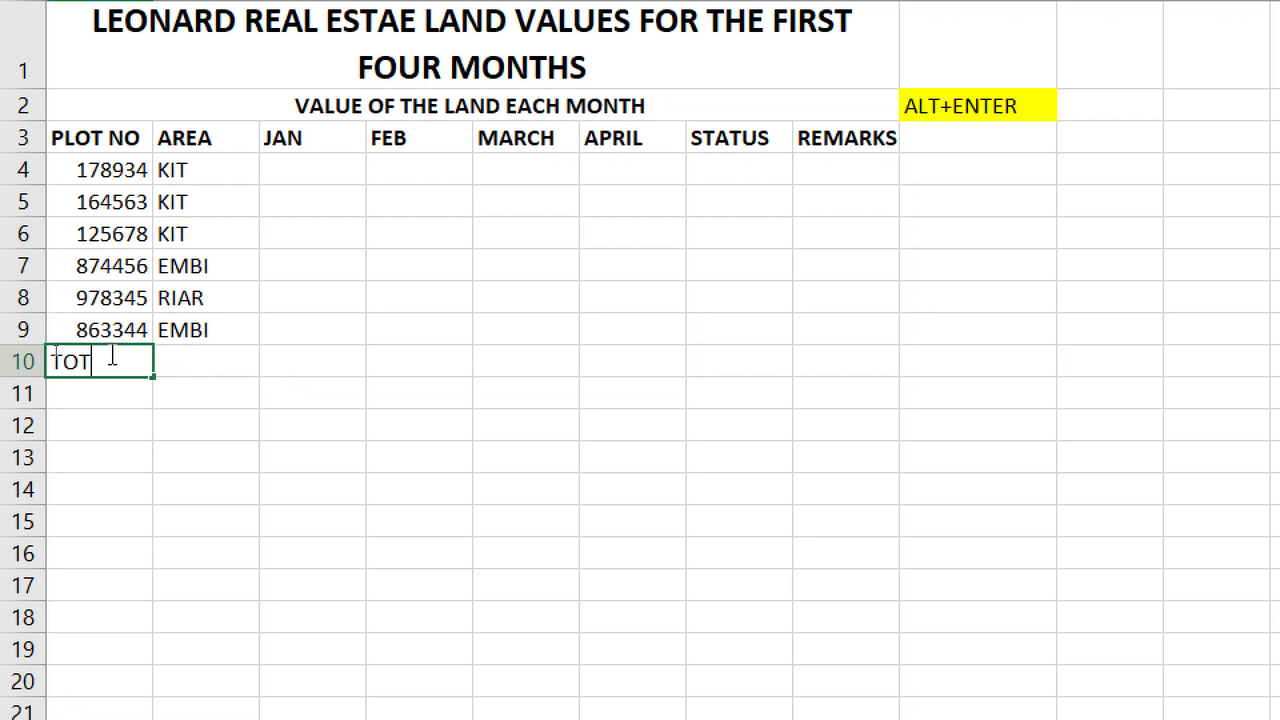
type("AL VALUE")
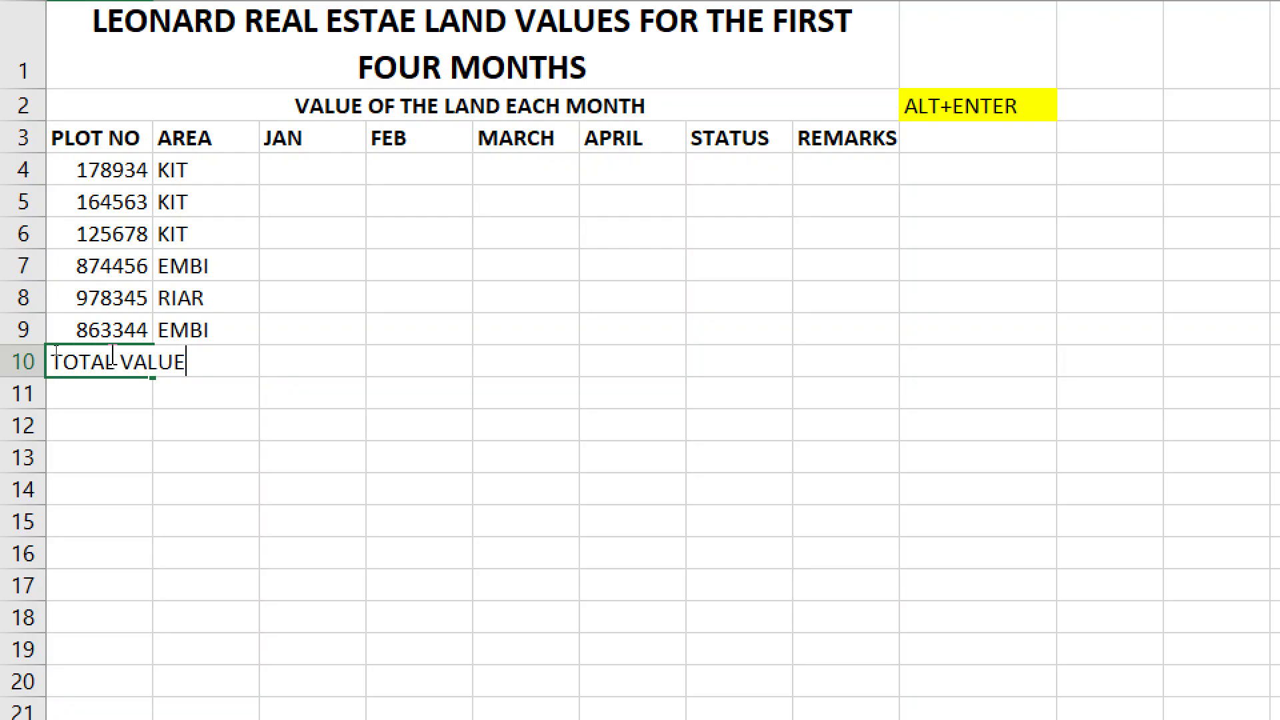
key("Return")
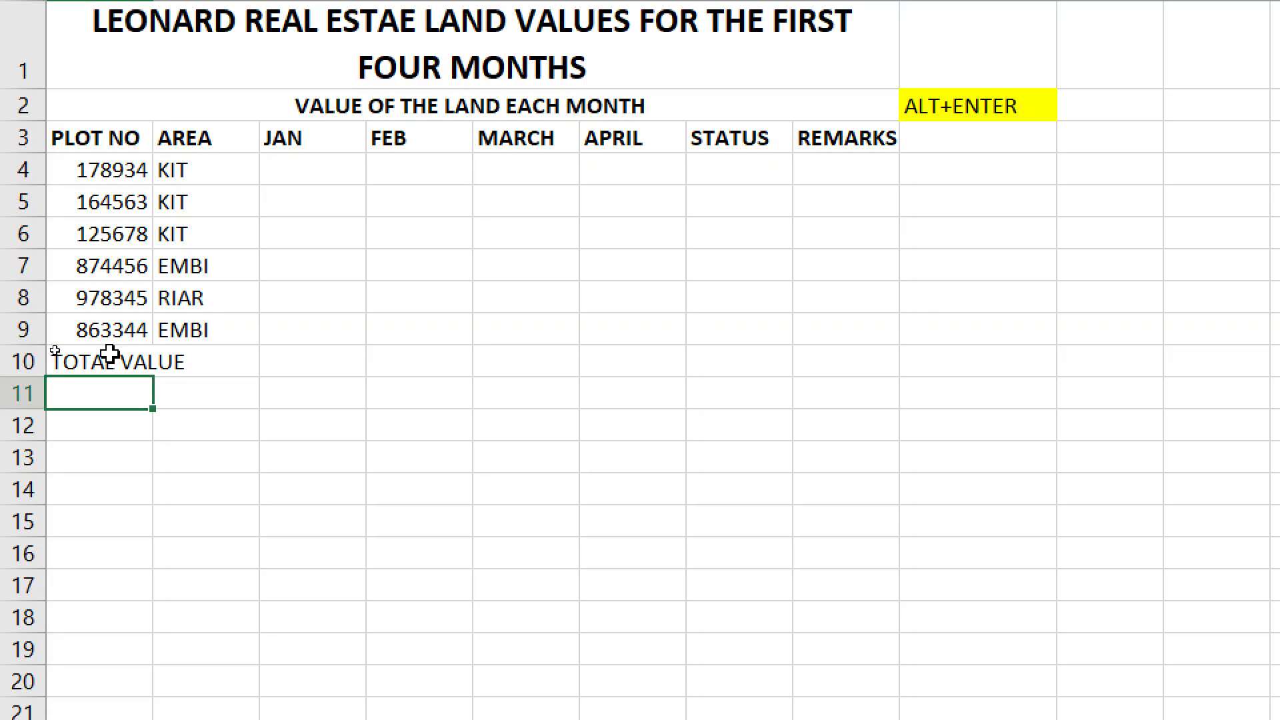
- Enter the label APRECIATION RATE in A12, with a line break before RATE
key("Return")
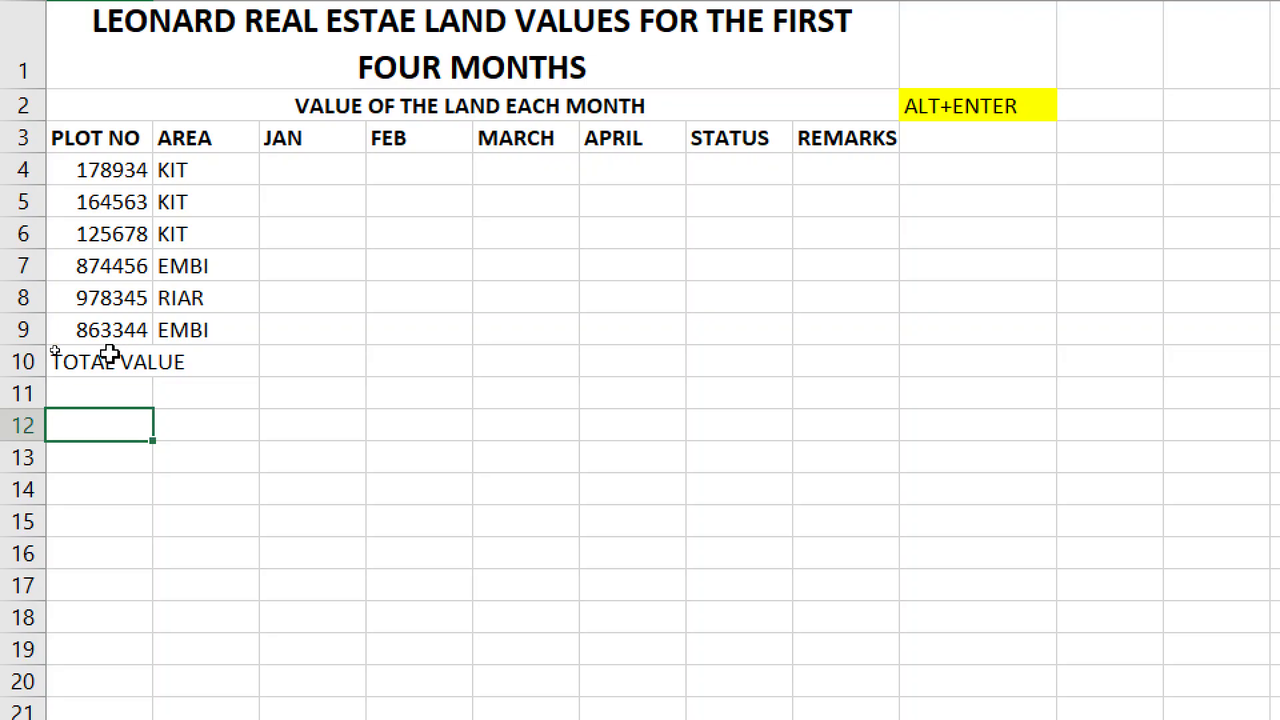
type("APRECIATION")
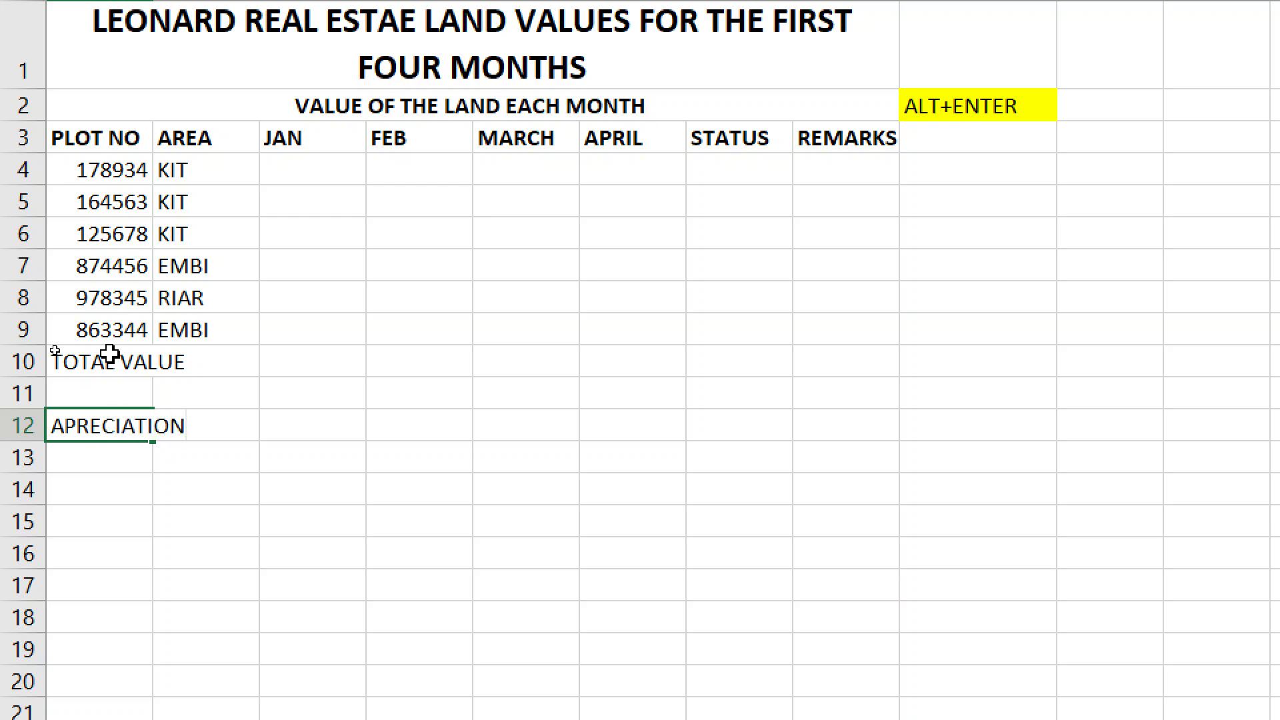
key("alt+Return")
type("RATE")
key("Return")
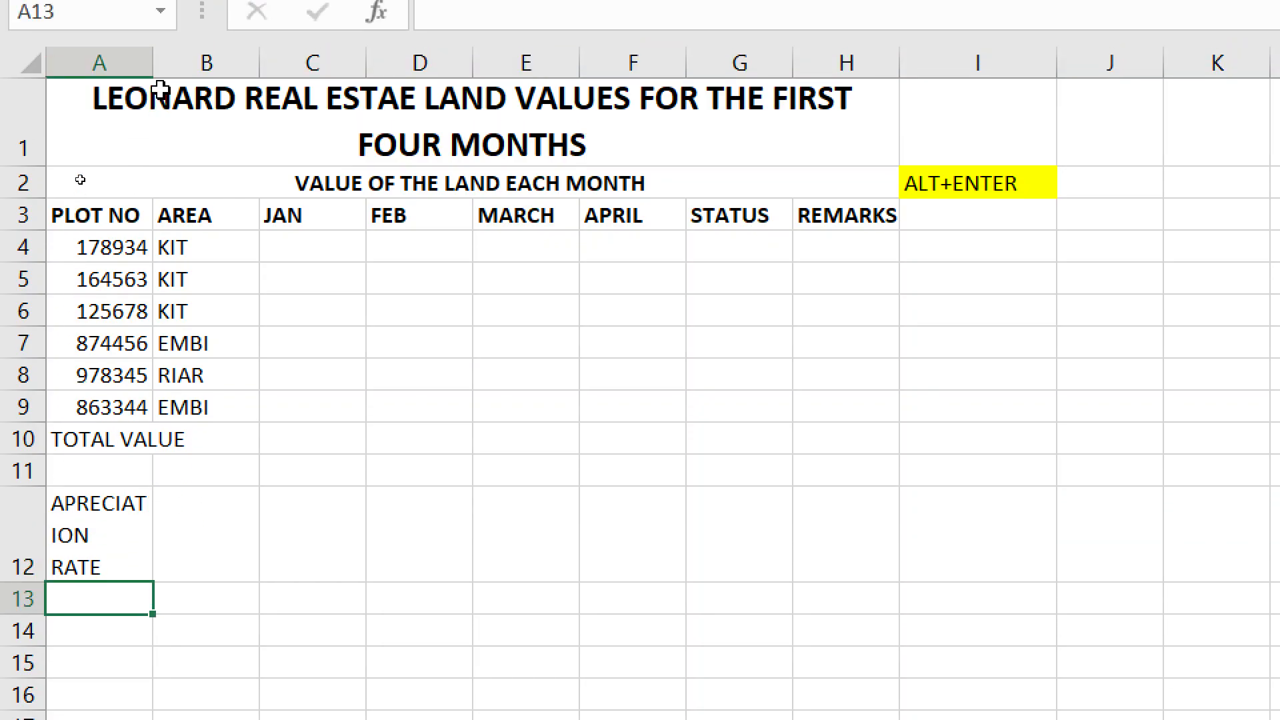
- Widen column A so APRECIATION fits on one line, and autofit the height of row 12
left_click_drag(153, 52, 219, 53)
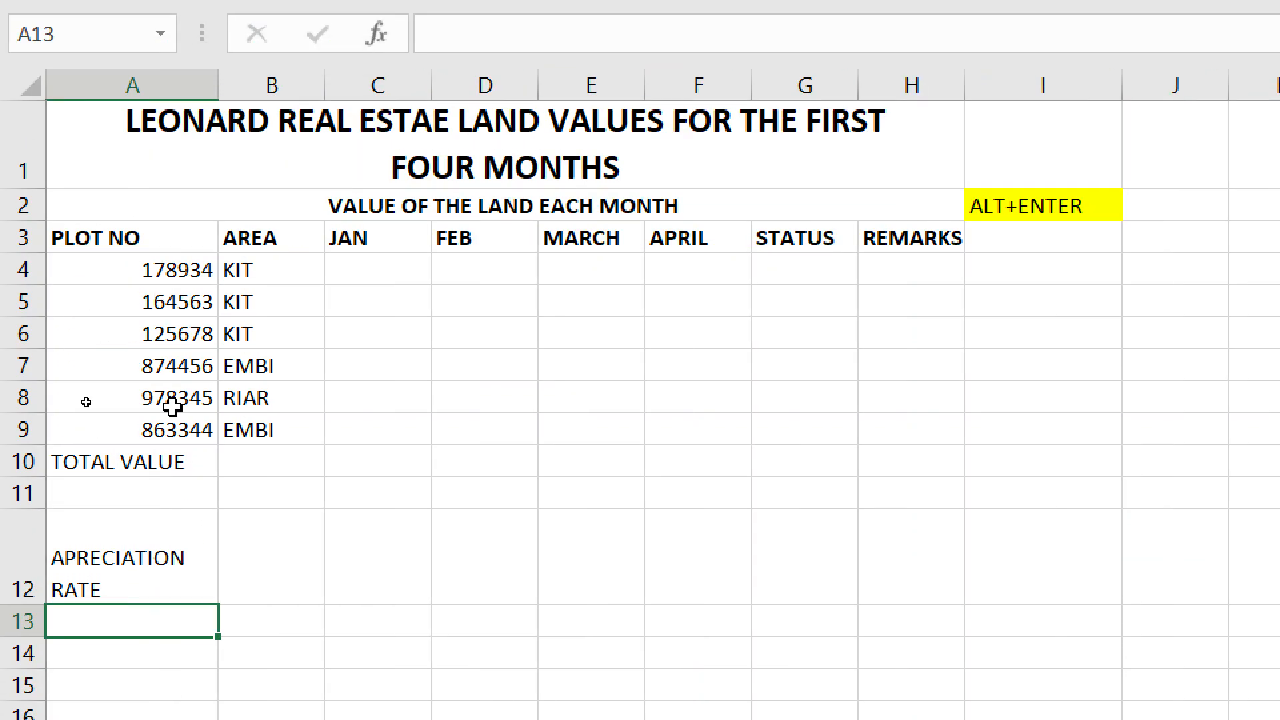
left_click(262, 572)
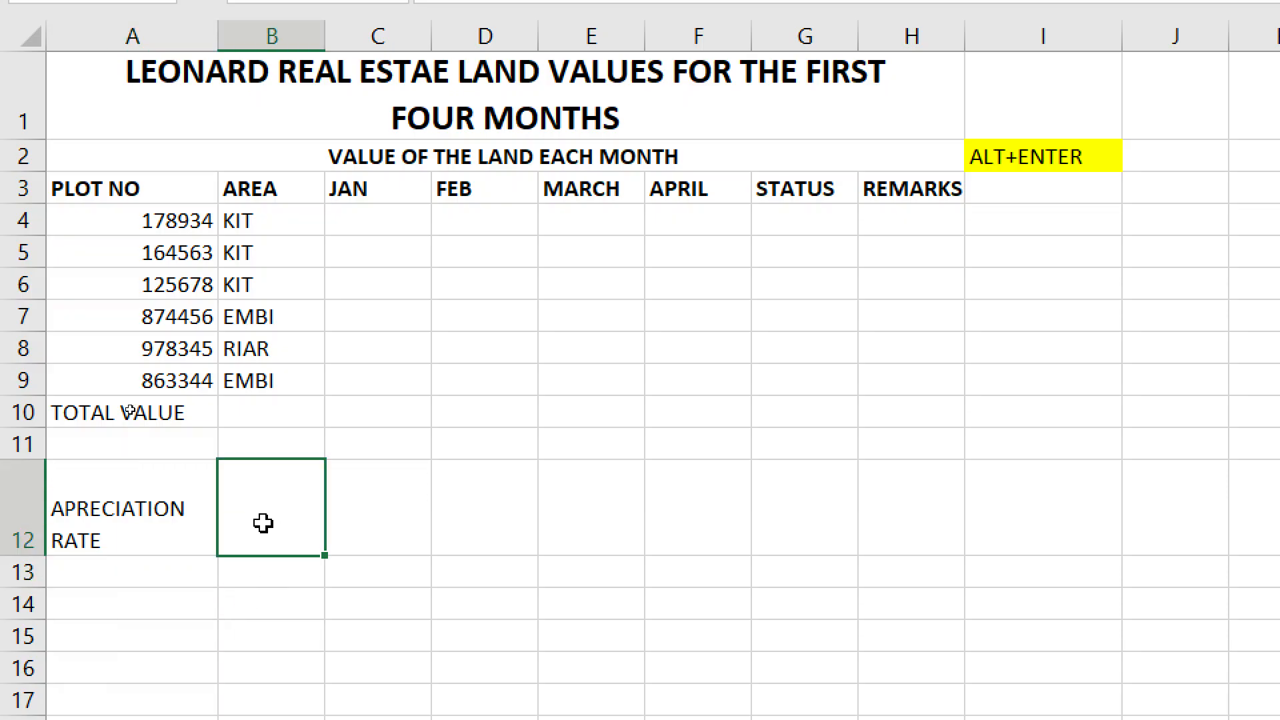
double_click(34, 557)
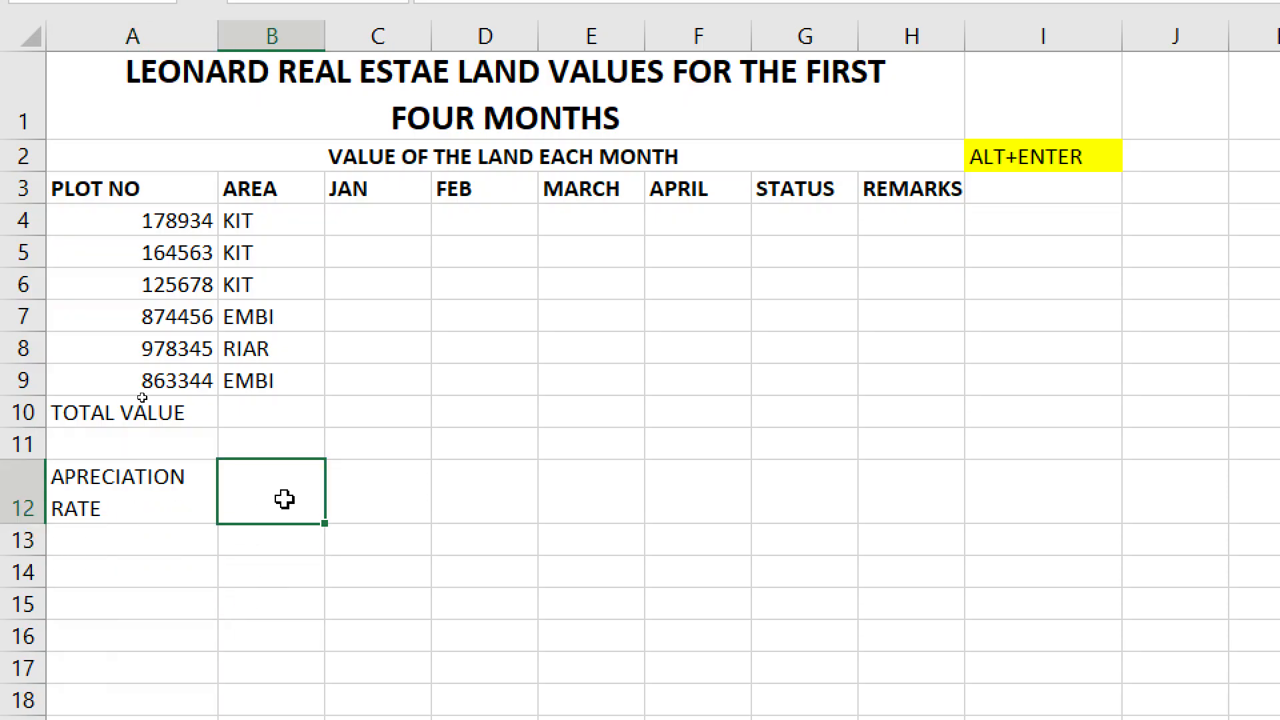
- Enter the appreciation rate of 3% in B12
type("3%")
left_click(440, 478)
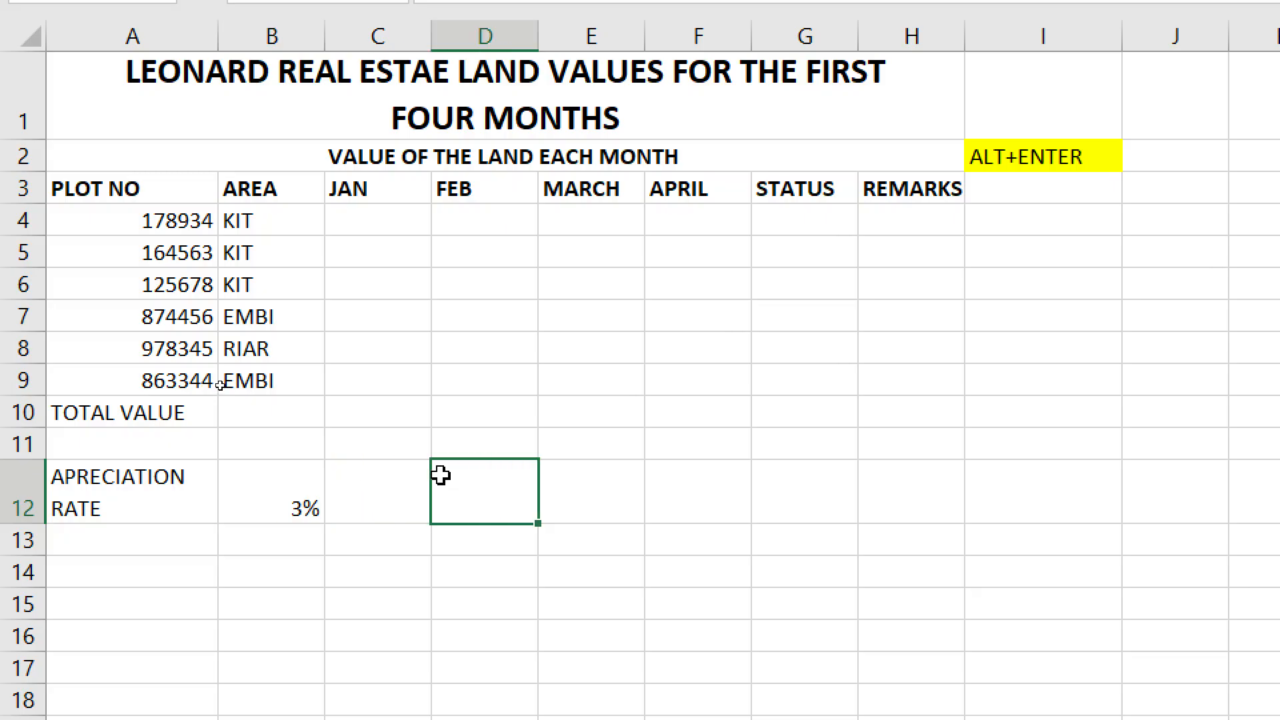
left_click(361, 476)
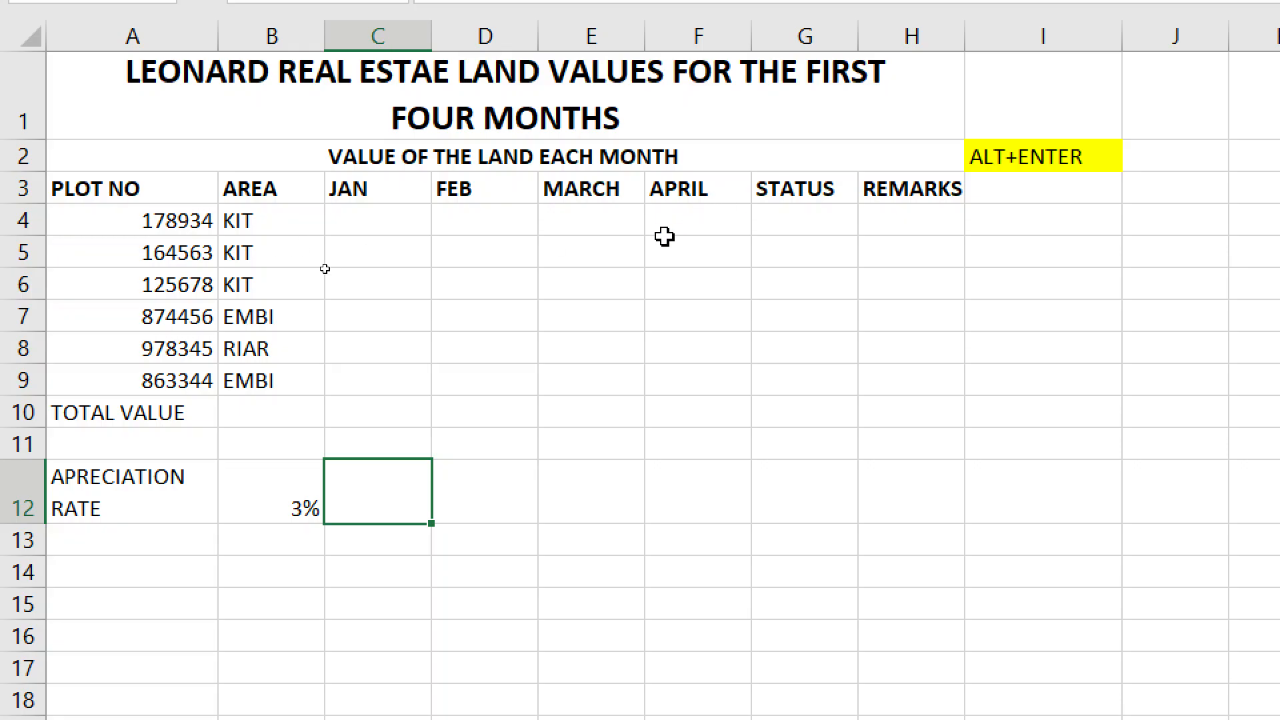
- Enter the January land values 400000, 300000 and 350000 in cells C4 to C6
left_click(364, 218)
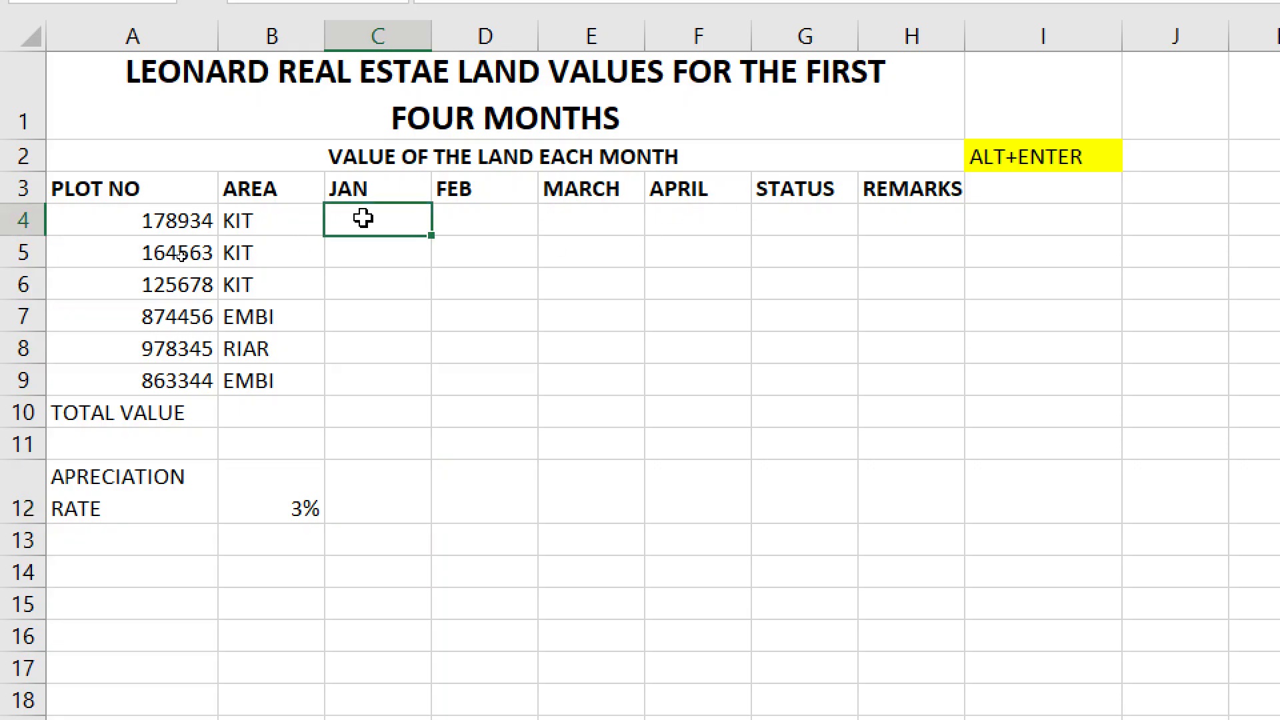
type("400000")
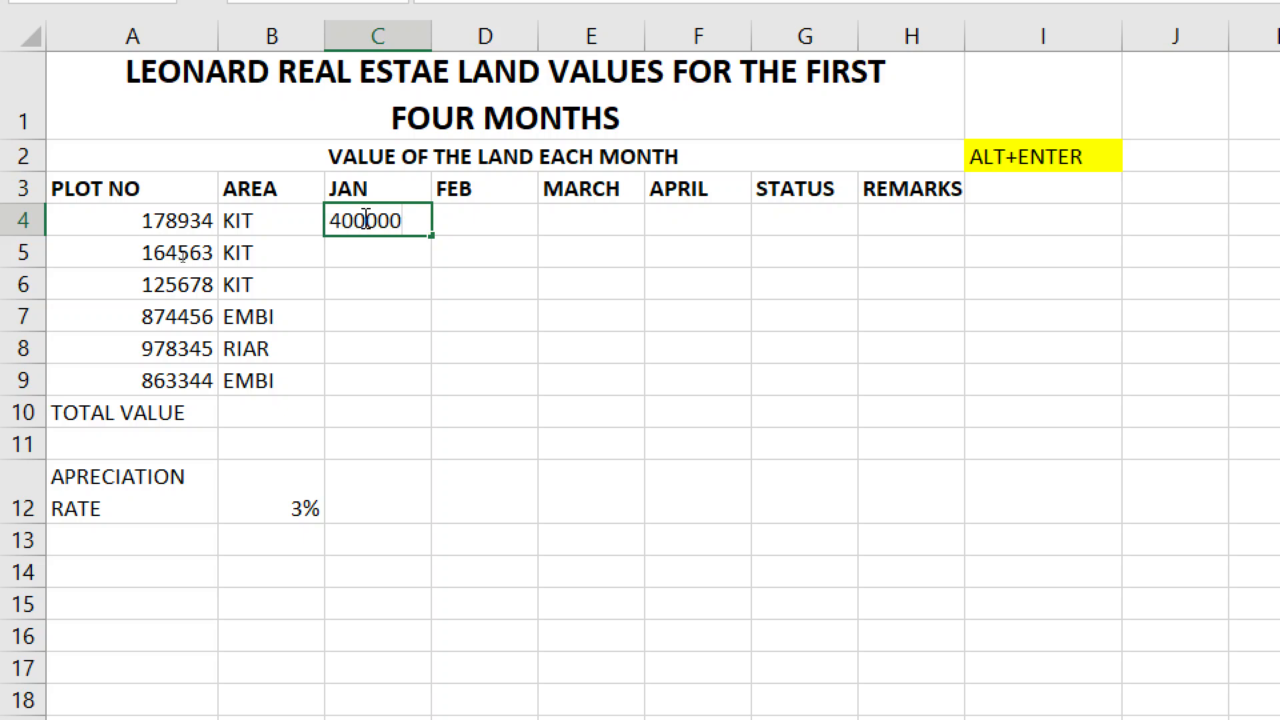
key("Return")
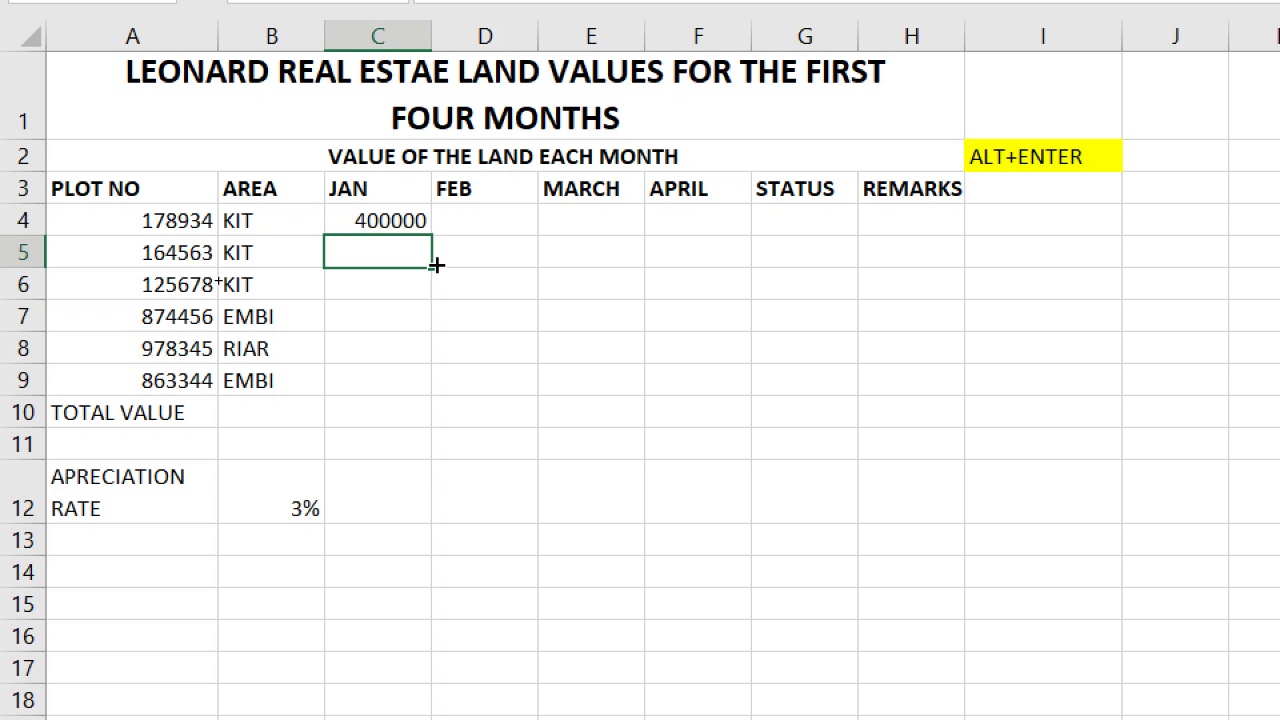
type("300000")
key("Return")
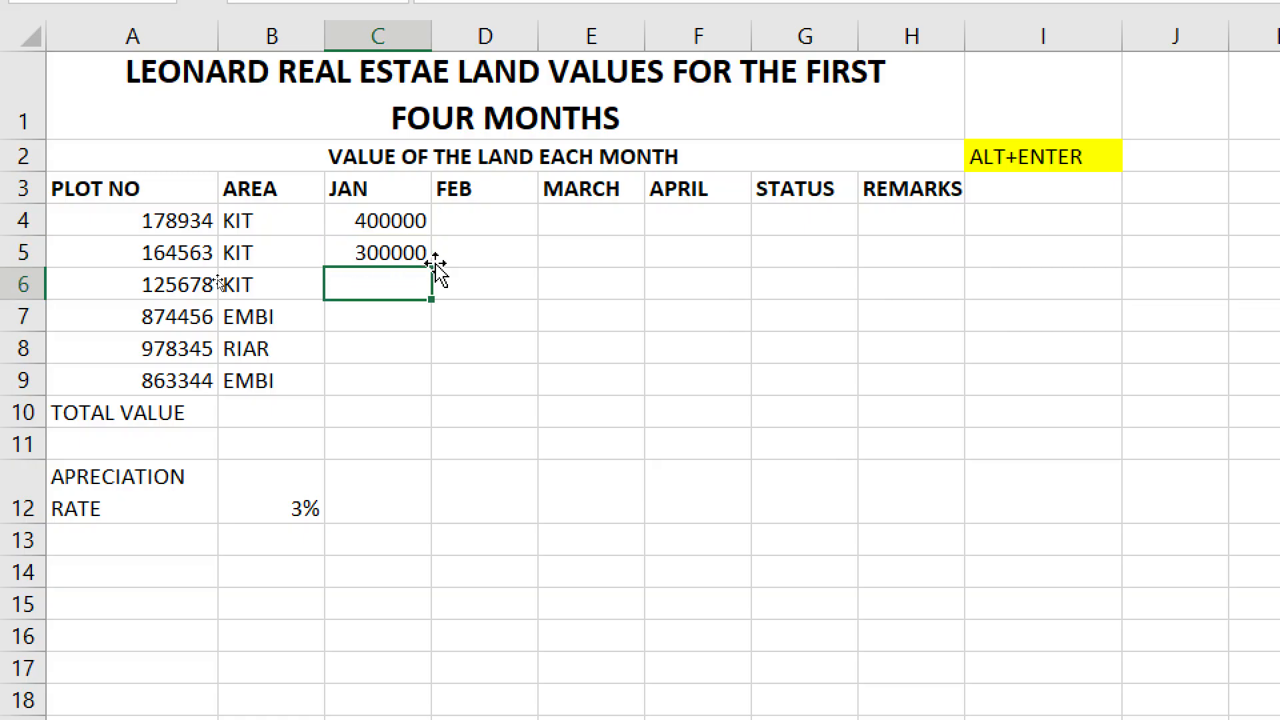
type("350000")
key("Return")
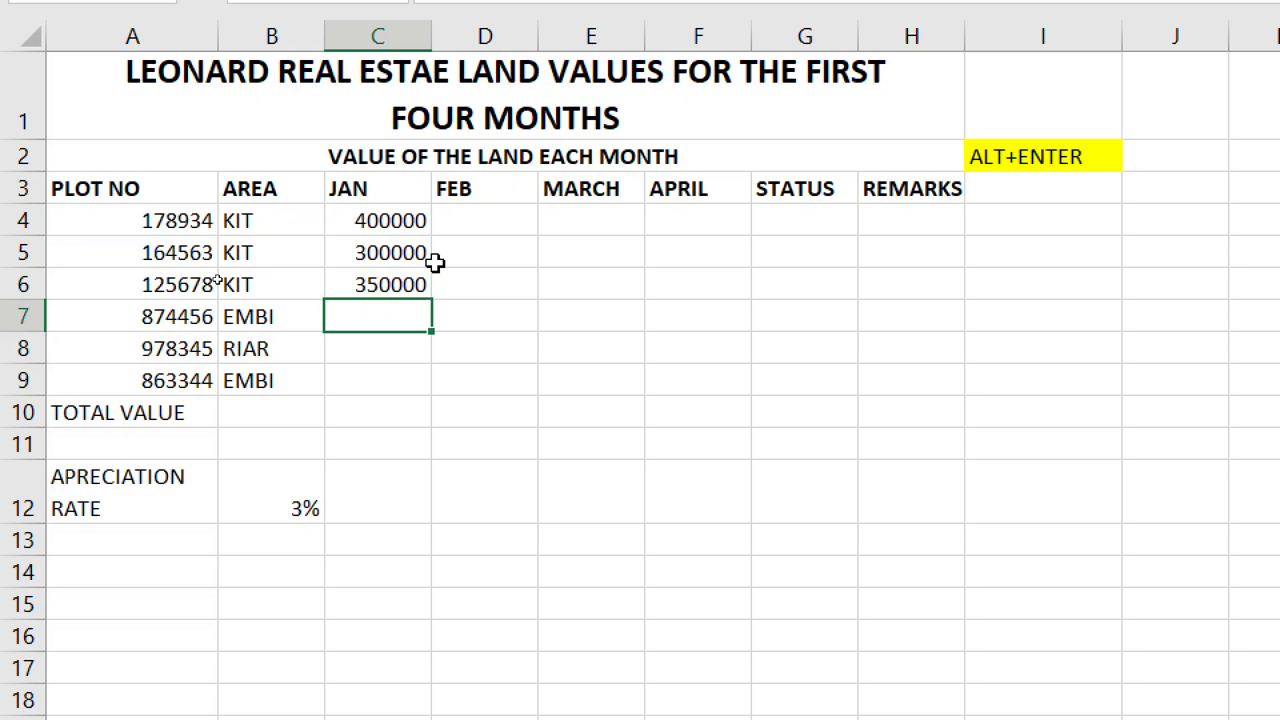
- Complete the JAN column with 600000, 890000 and 700000 in cells C7 to C9
type("600000")
key("Return")
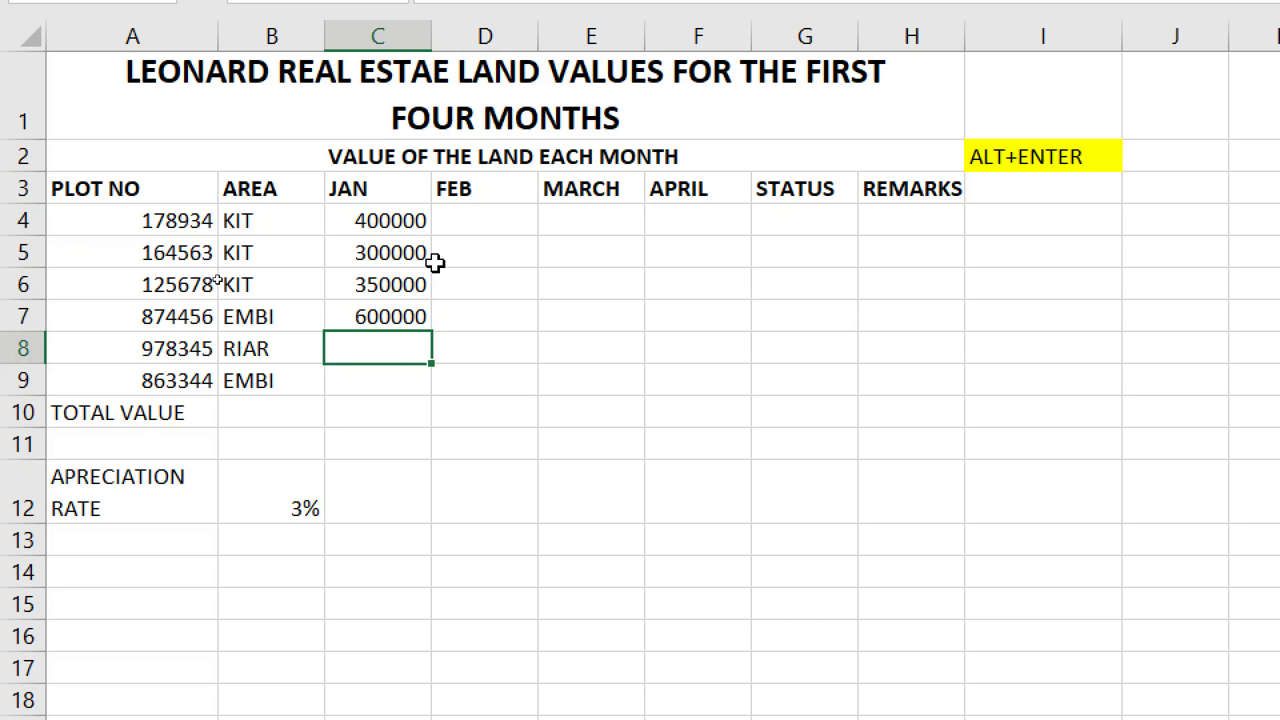
type("890000")
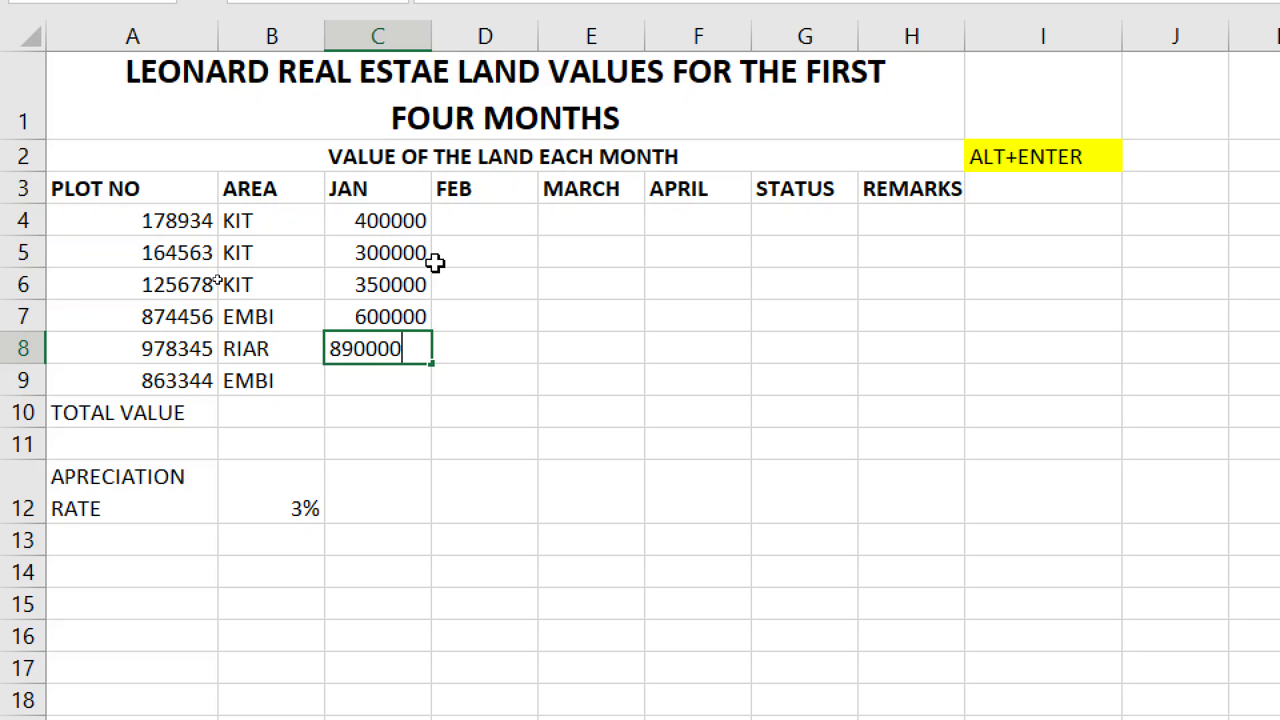
key("Return")
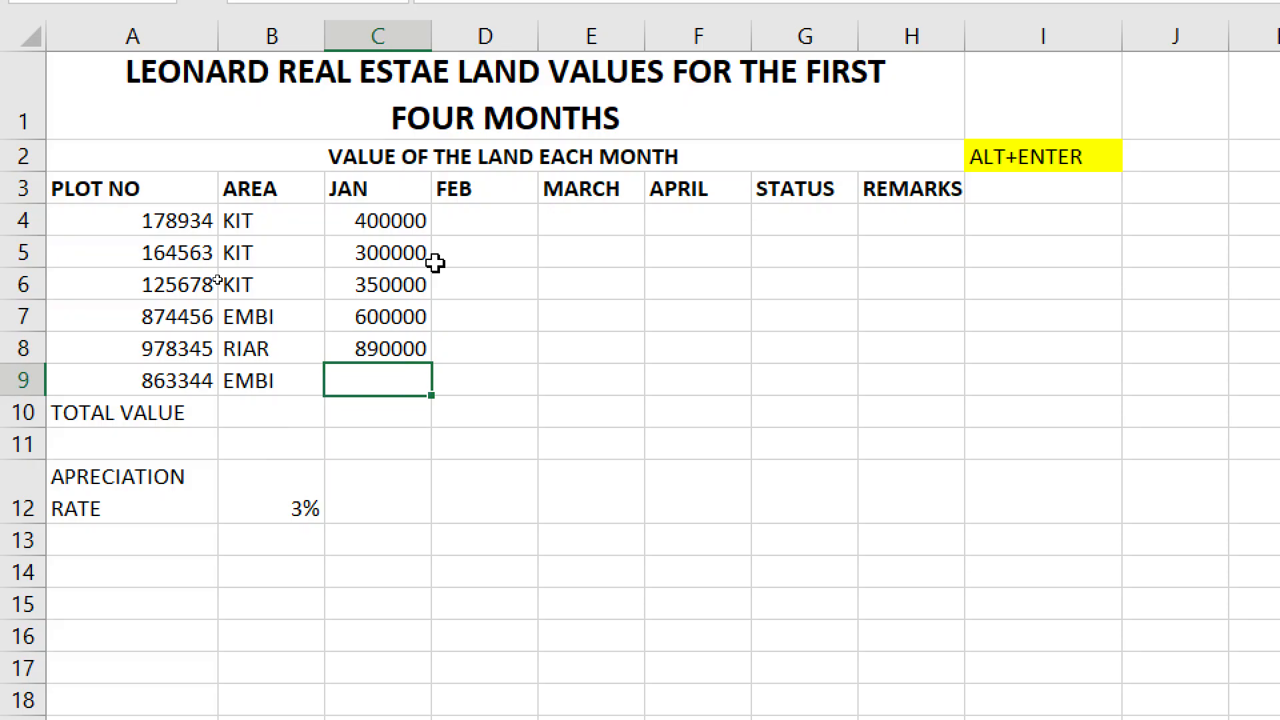
type("700000")
key("Return")
left_click(401, 378)
left_click(488, 376)
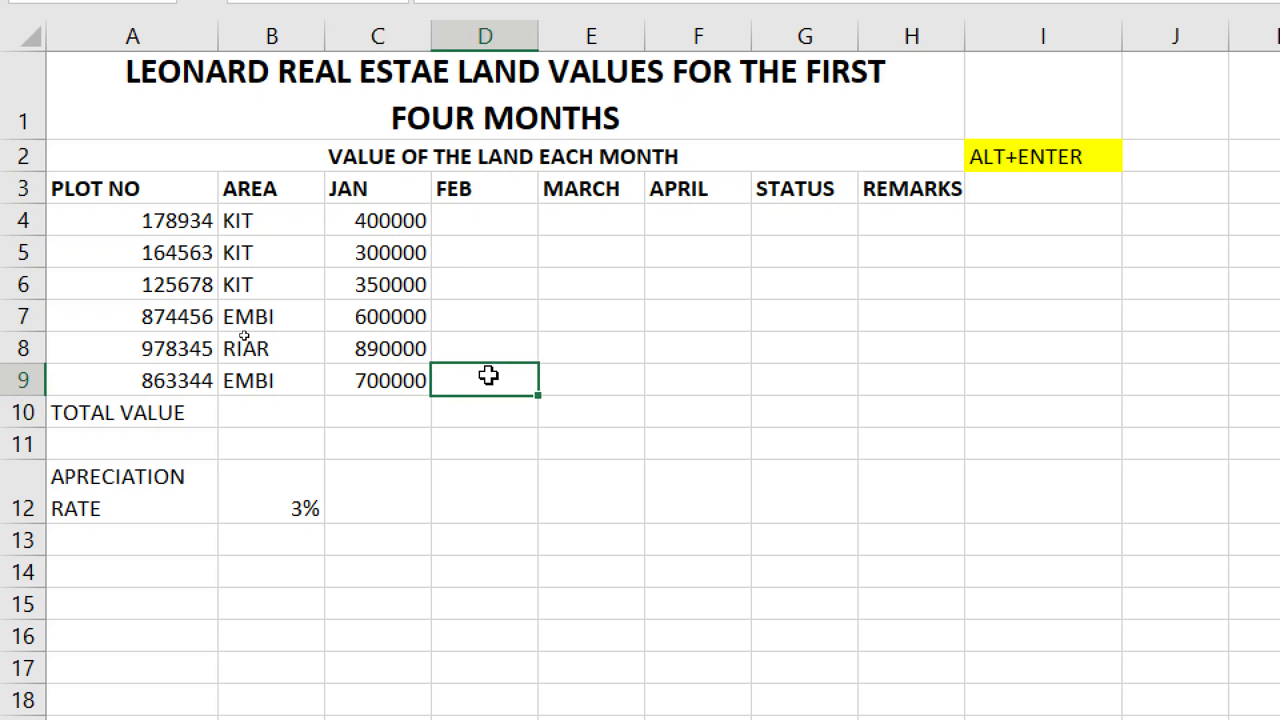
left_click(809, 224)
type("STATUS")
key("Return")
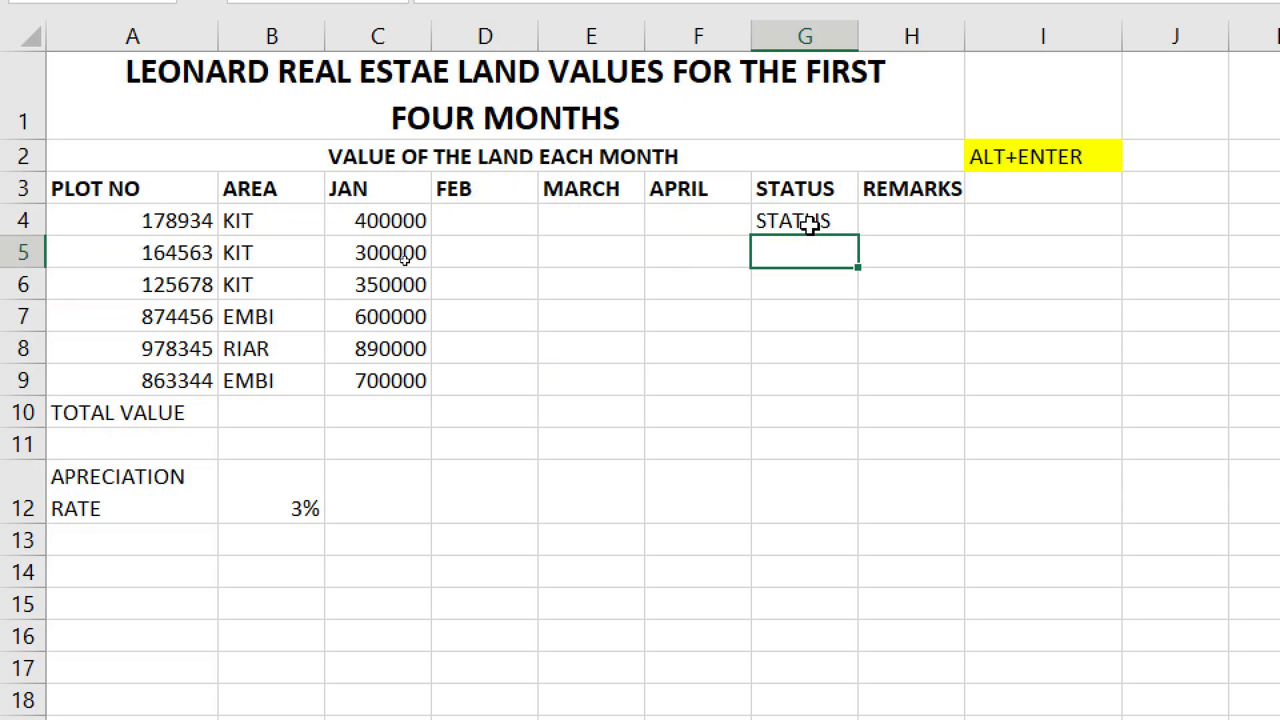
- Set the STATUS of the first plot to just S in G4 and the second to NS in G5
left_click(809, 226)
type("S")
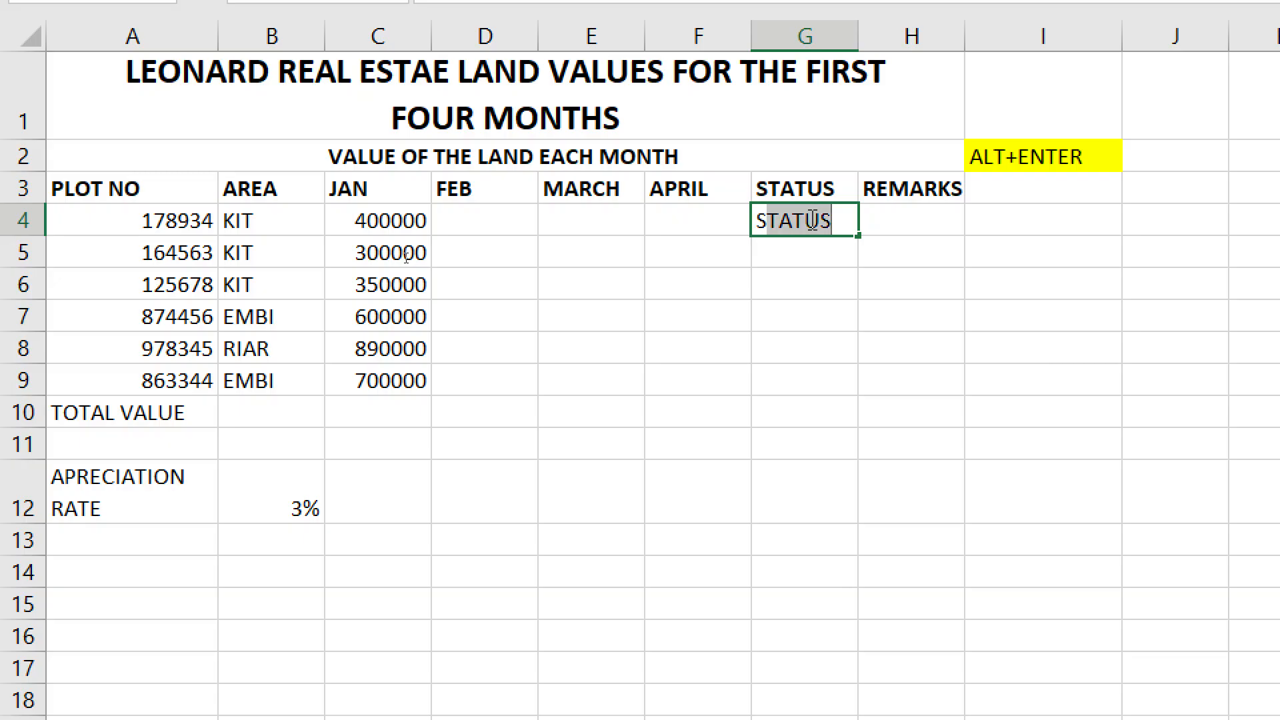
key("Delete")
key("Return")
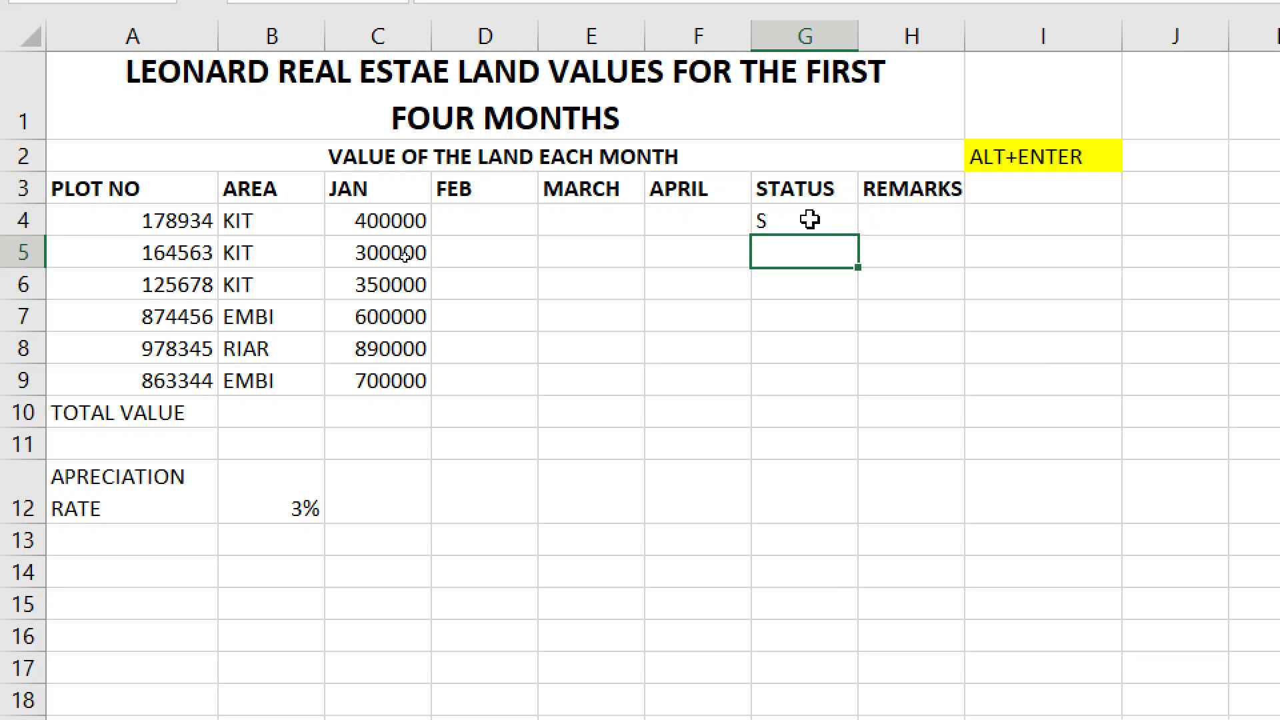
type("NS")
key("Return")
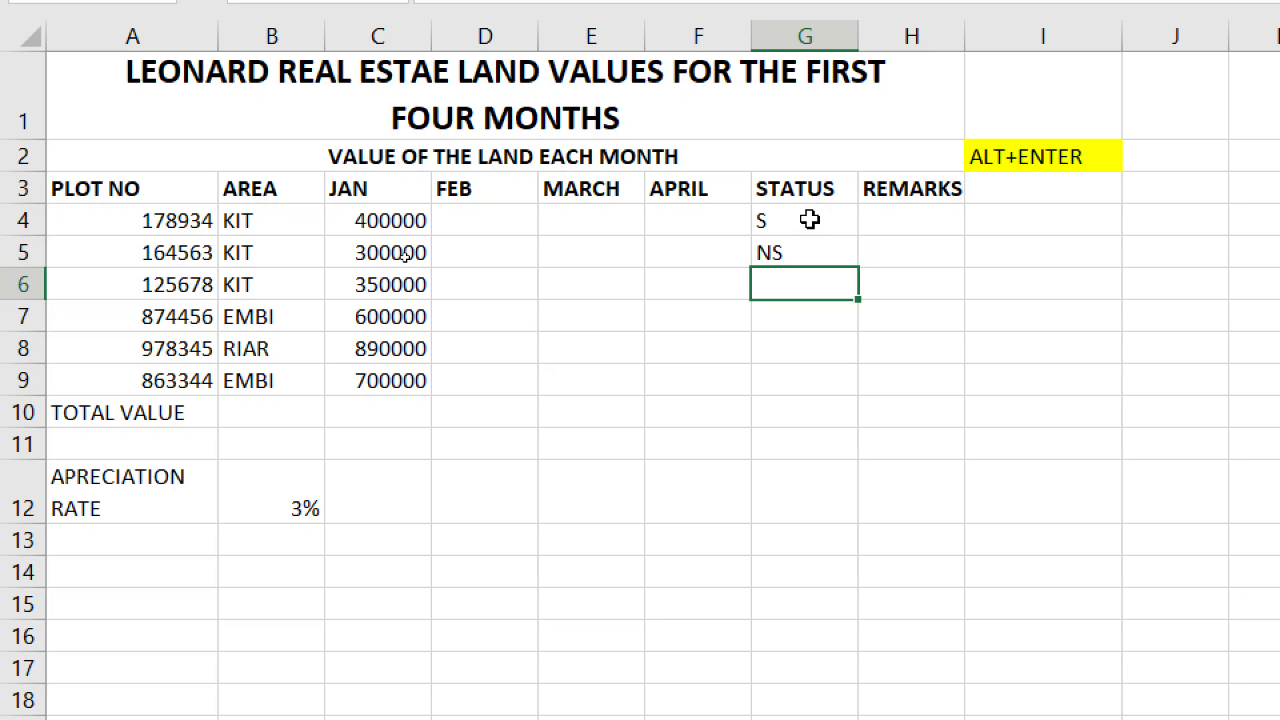
- Continue the STATUS column with S in G6, S in G7 and NS in G8
type("S")
key("Return")
type("S")
key("Return")
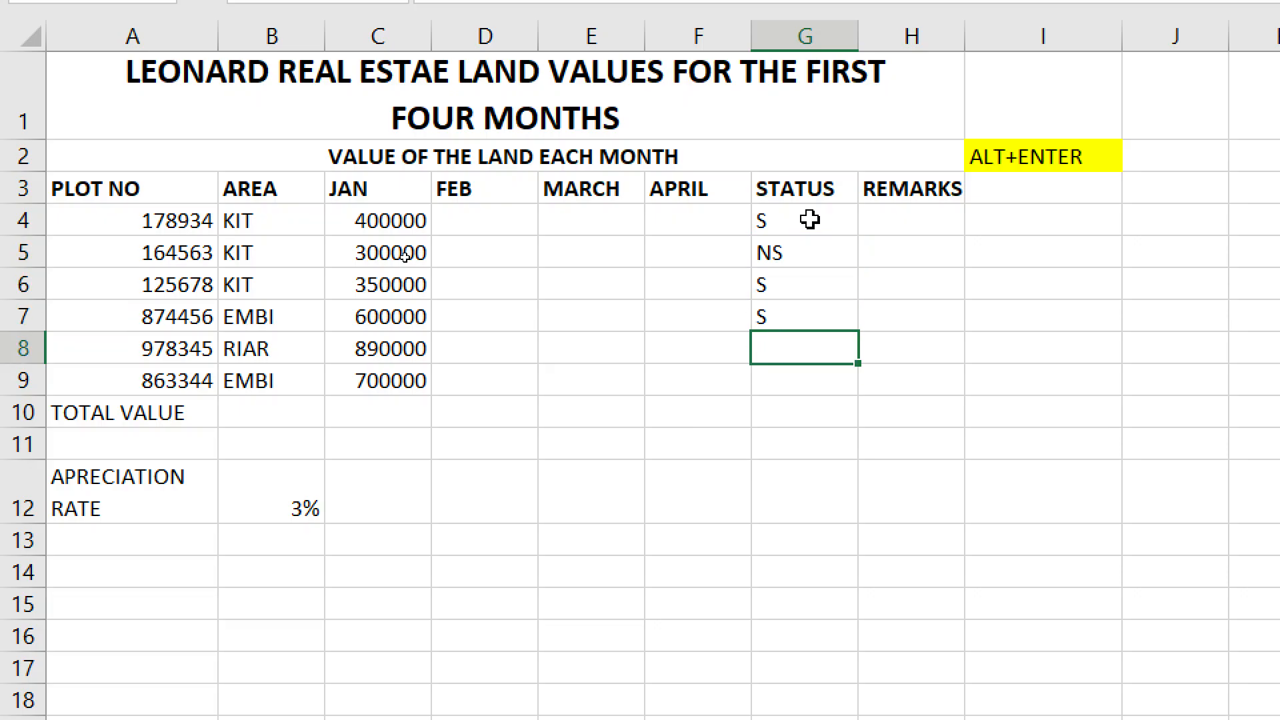
type("NS")
key("Return")
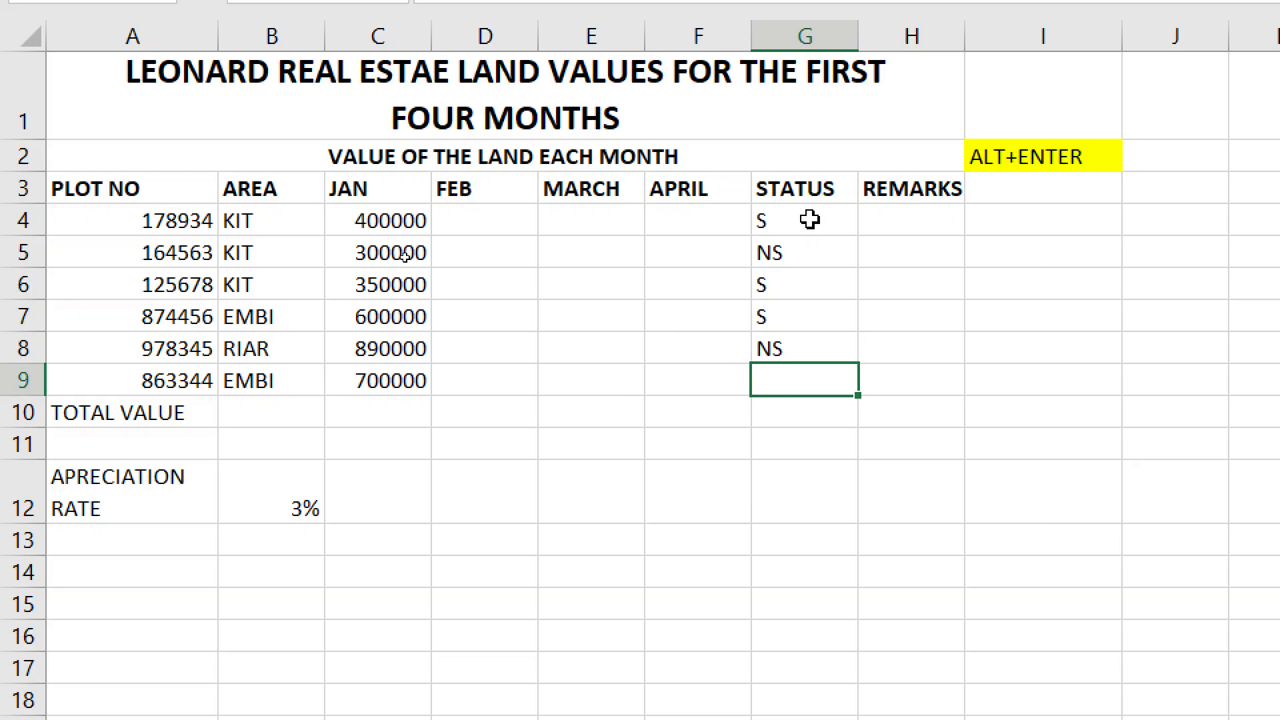
- Complete the STATUS column by entering S for the last plot in G9
type("S")
key("Return")
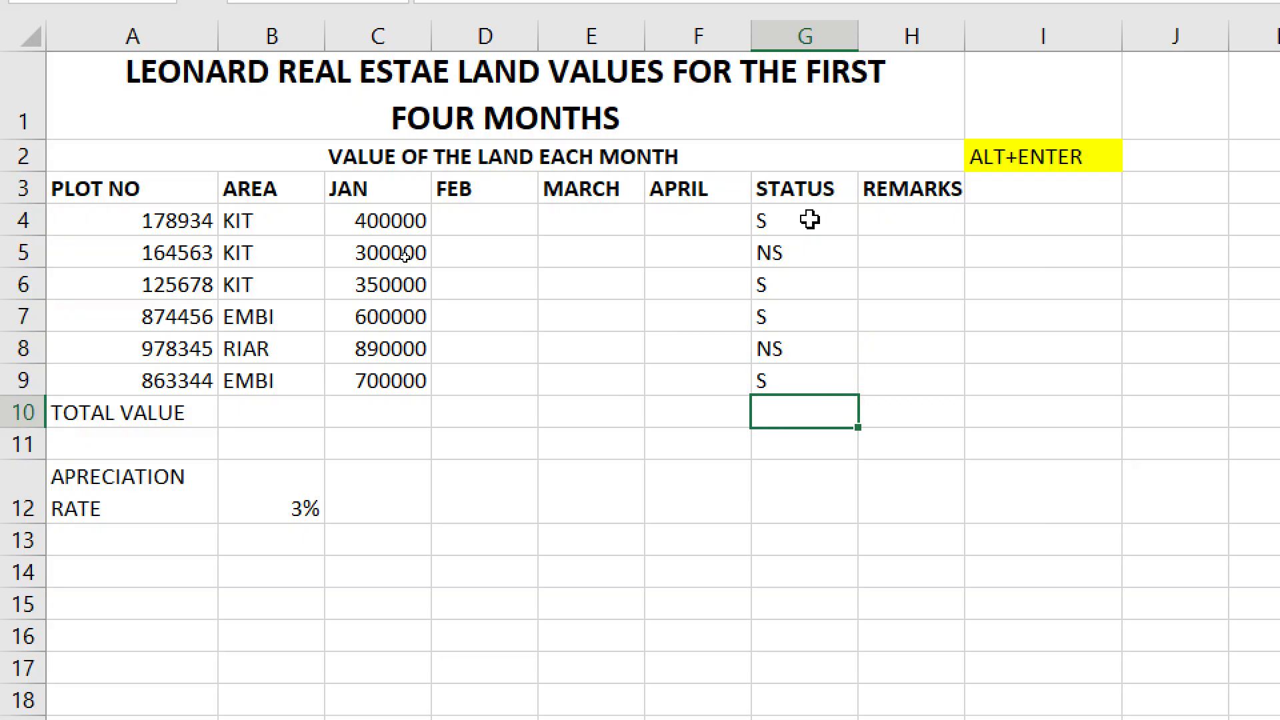
left_click(852, 472)
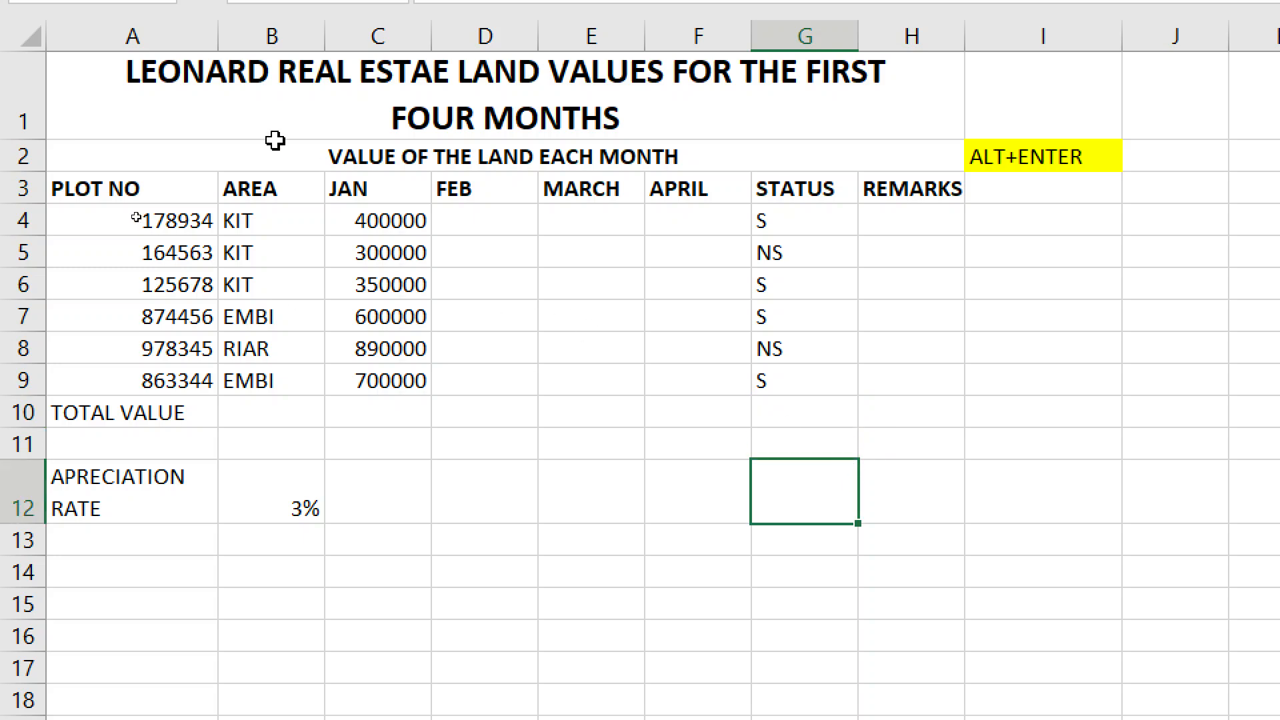
- Apply all borders and thick outside borders to the table in A1:H12
left_click(241, 113)
left_click_drag(241, 113, 368, 498)
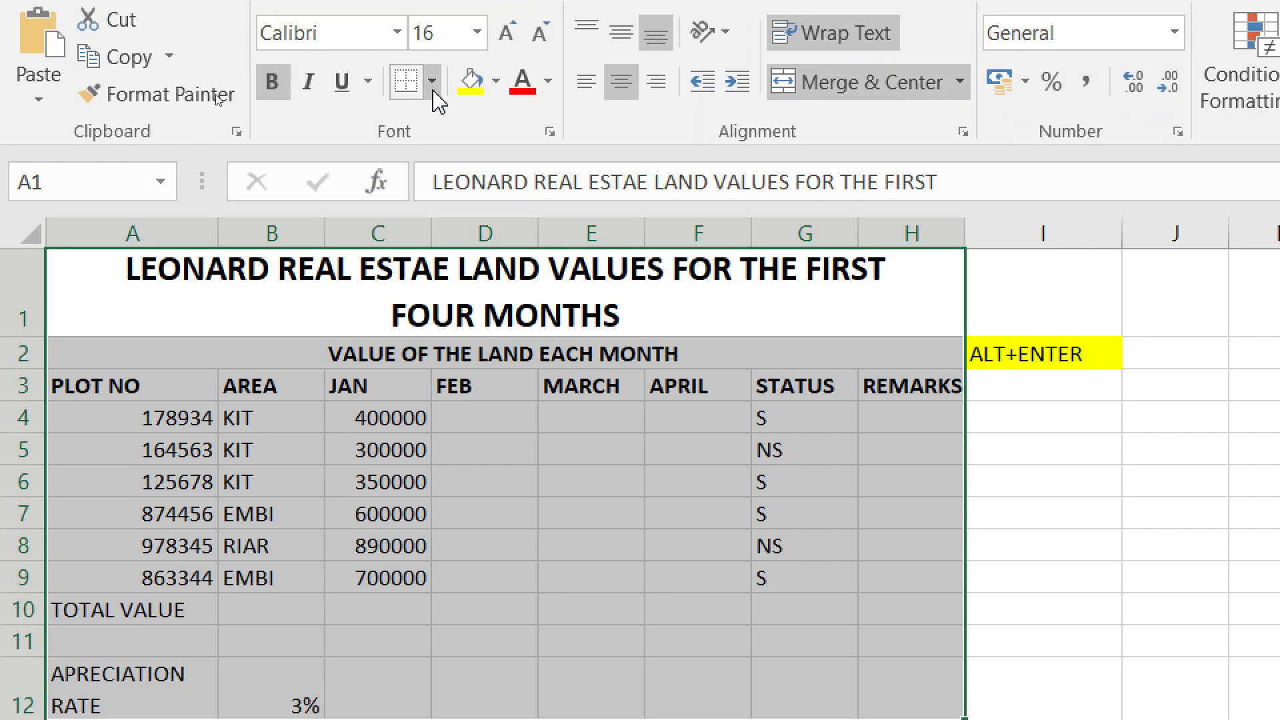
left_click(433, 85)
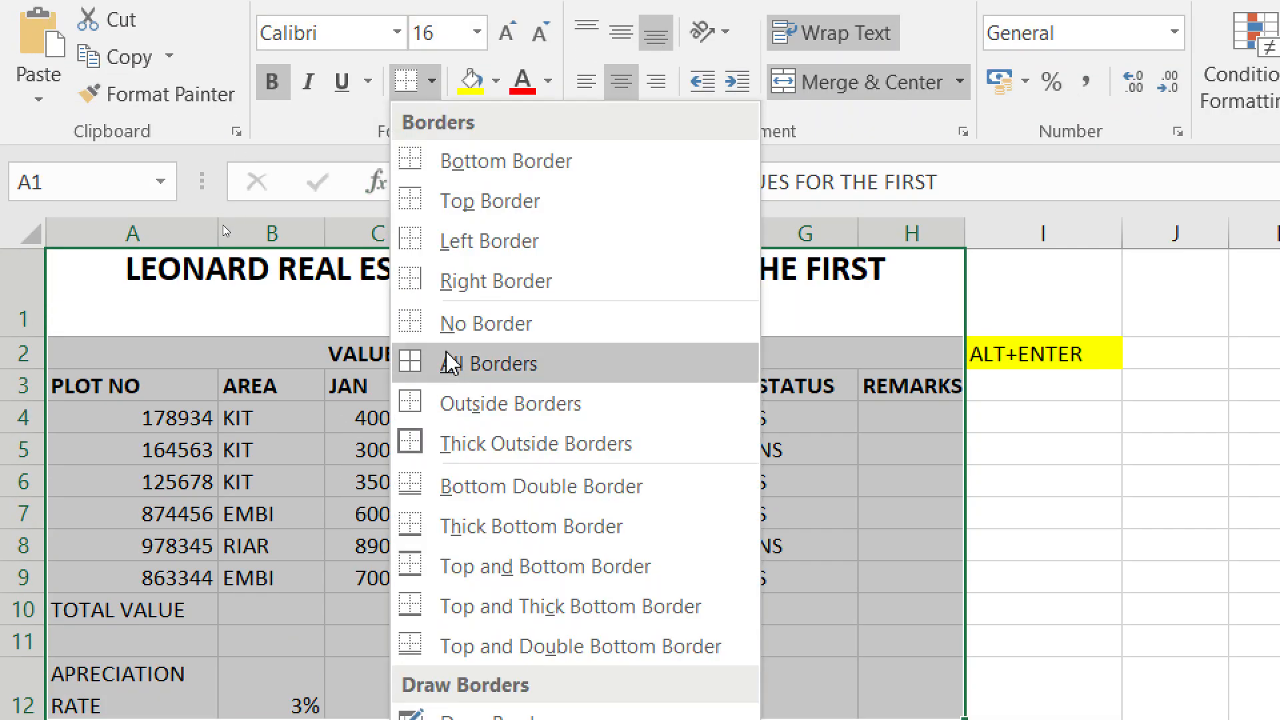
left_click(490, 365)
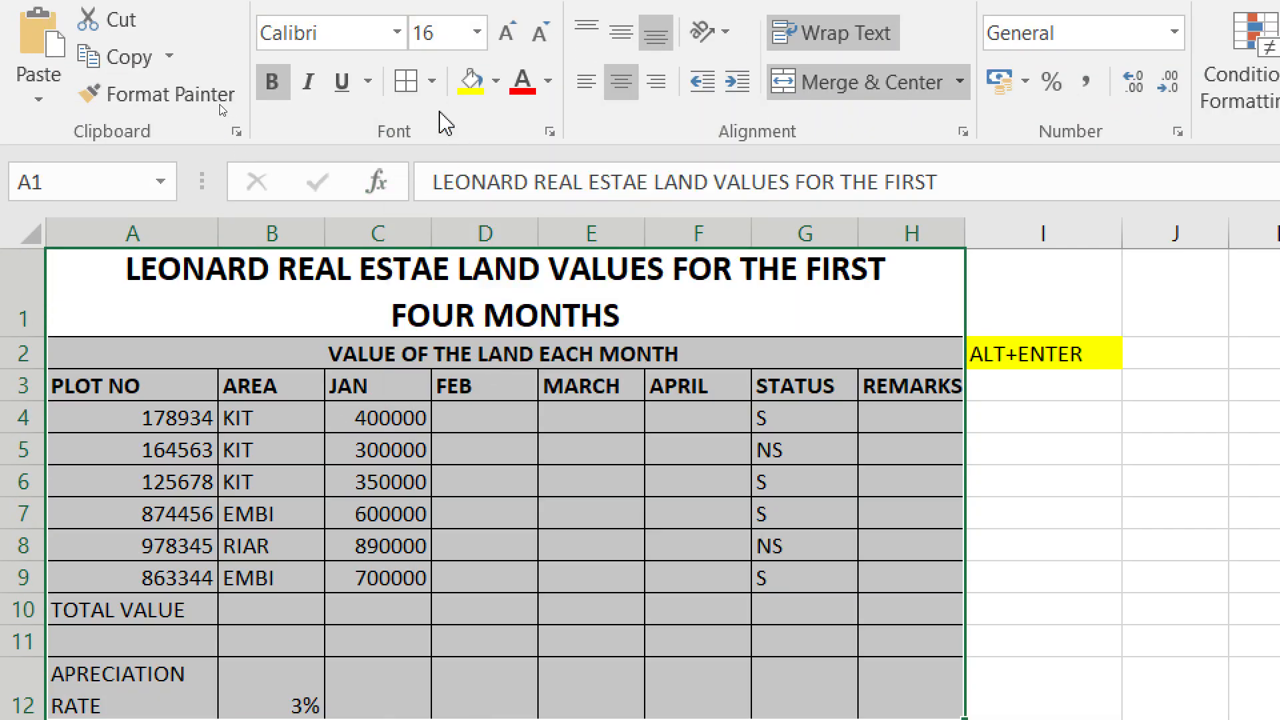
left_click(433, 84)
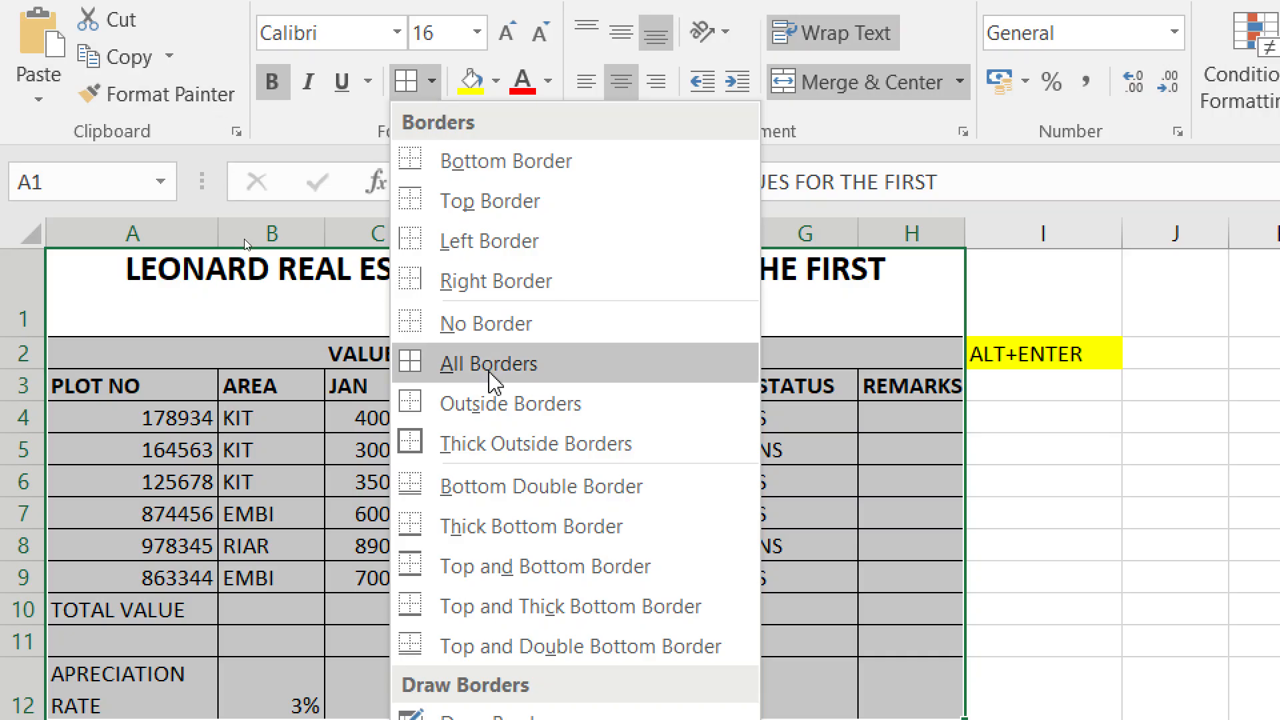
left_click(494, 445)
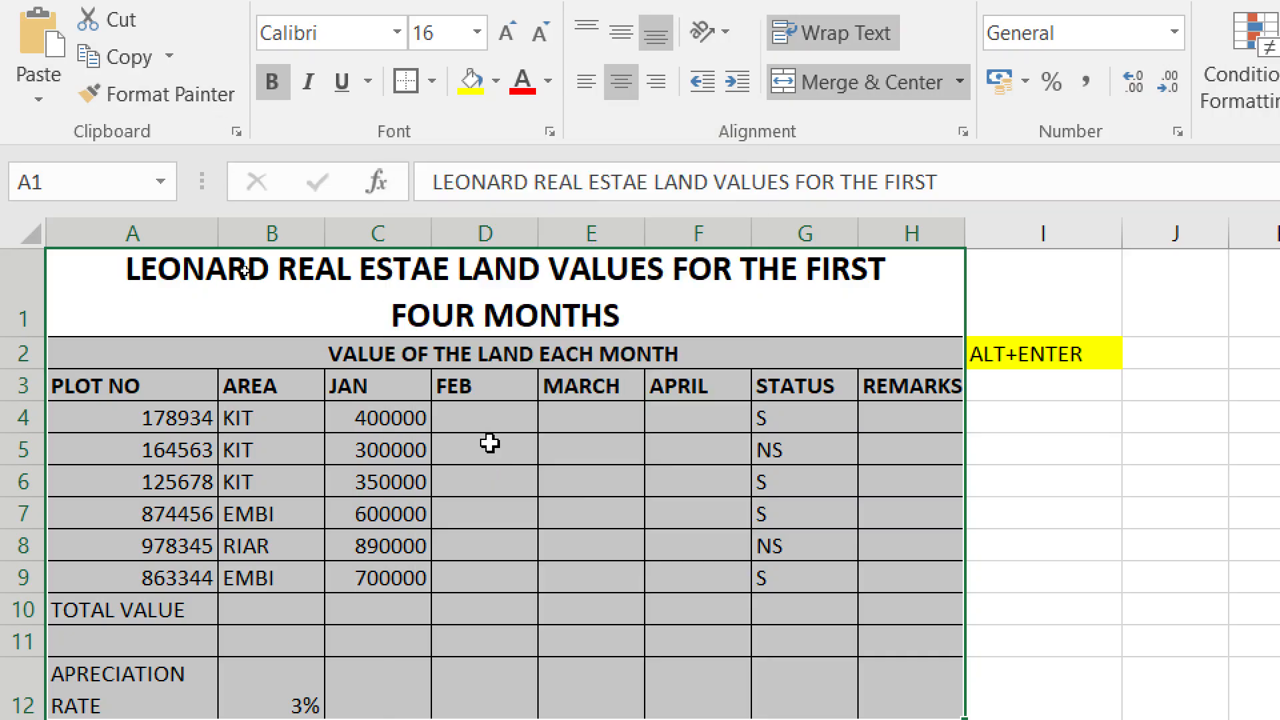
left_click(1037, 588)
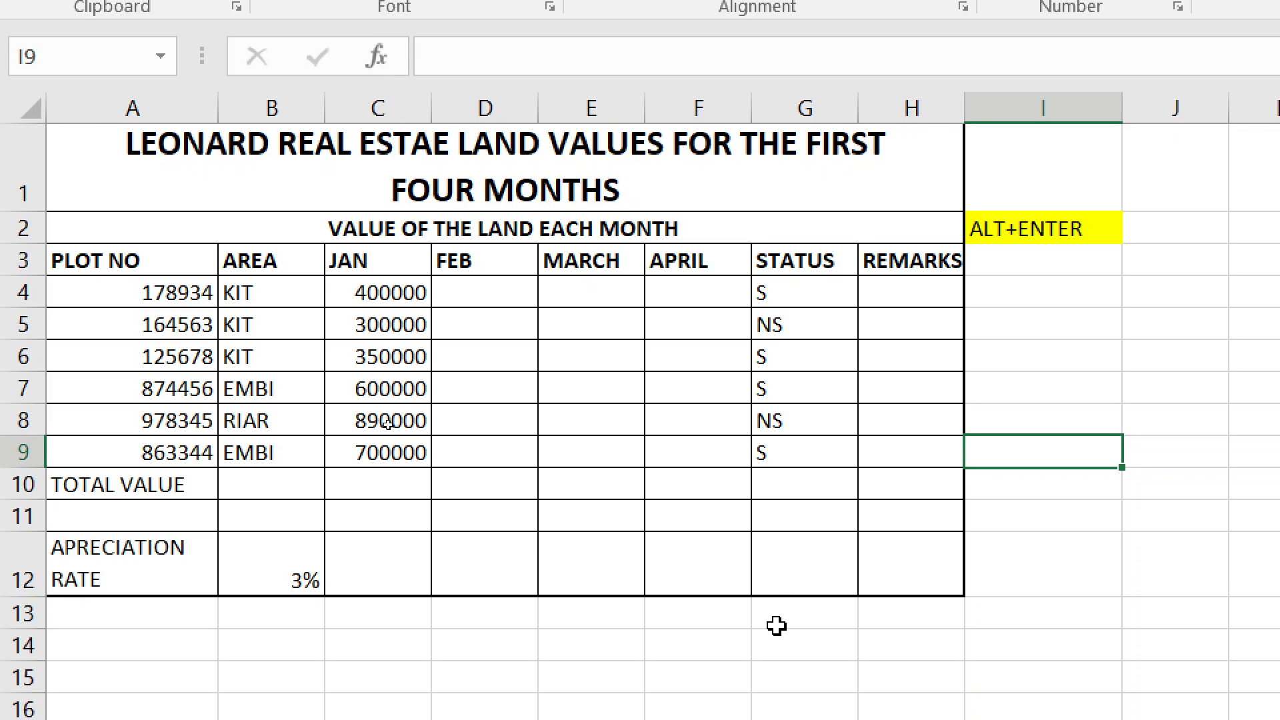
left_click(787, 650)
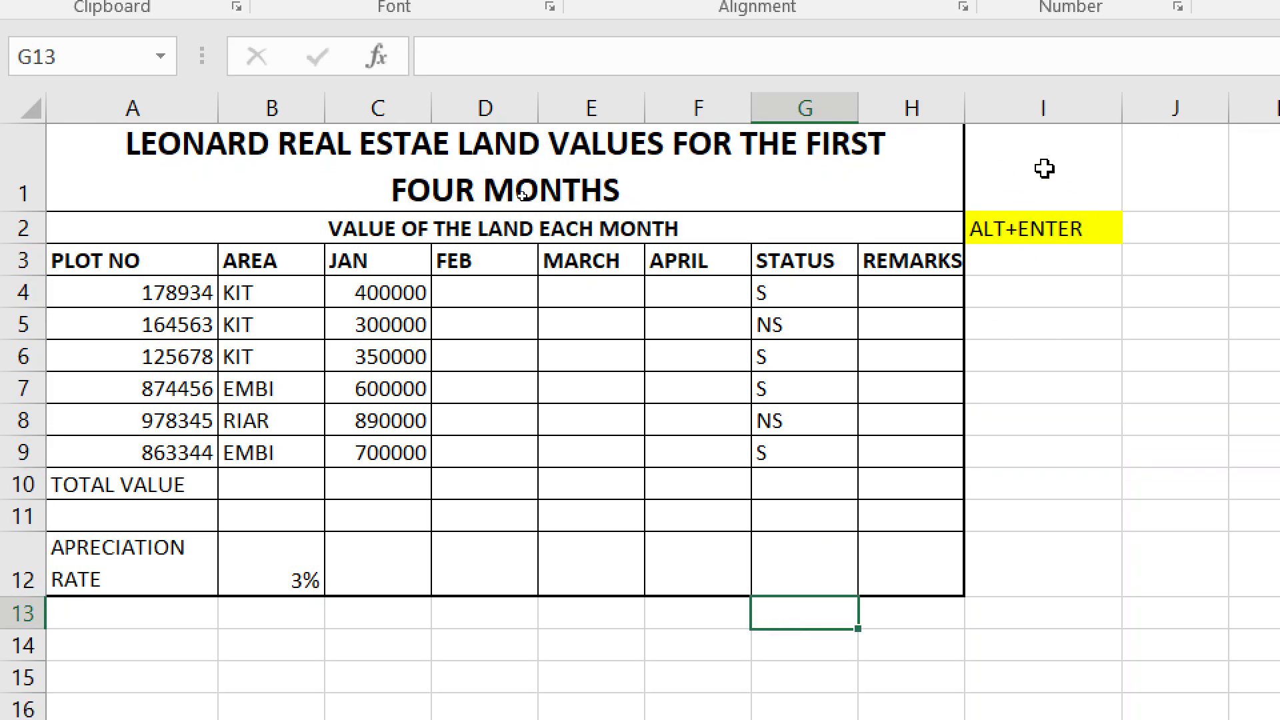
left_click(1023, 399)
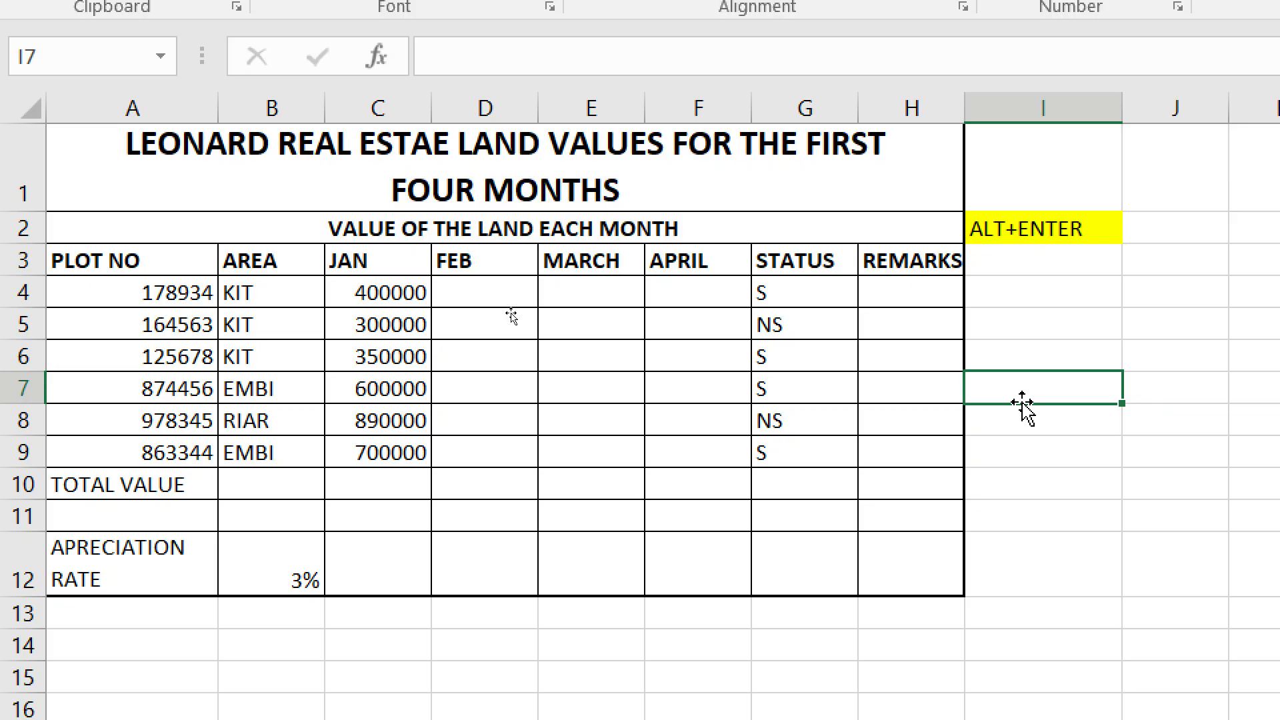
- Format the borders of A1:H12 with a medium solid line inside and the thickest solid line as the outline
left_click(650, 190)
mouse_move(647, 189)
left_mouse_down()
mouse_move(678, 362)
mouse_move(666, 574)
mouse_move(631, 537)
left_mouse_up()
right_click(631, 535)
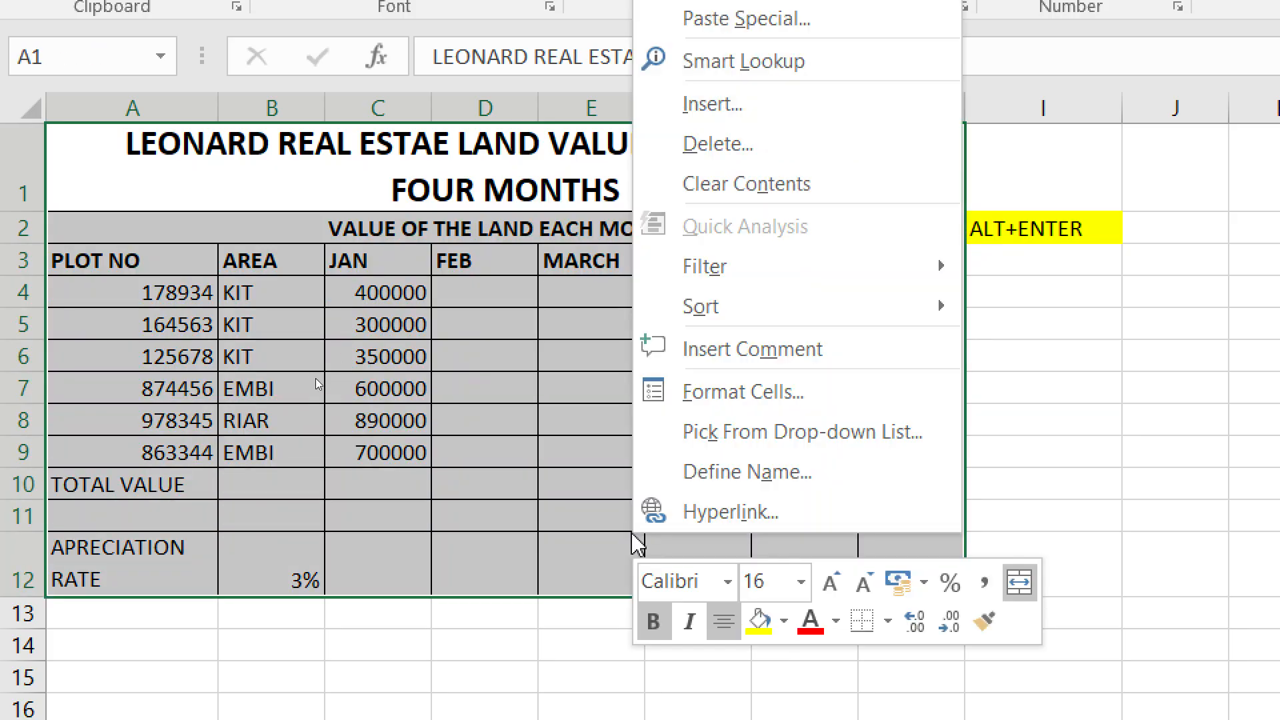
left_click(737, 397)
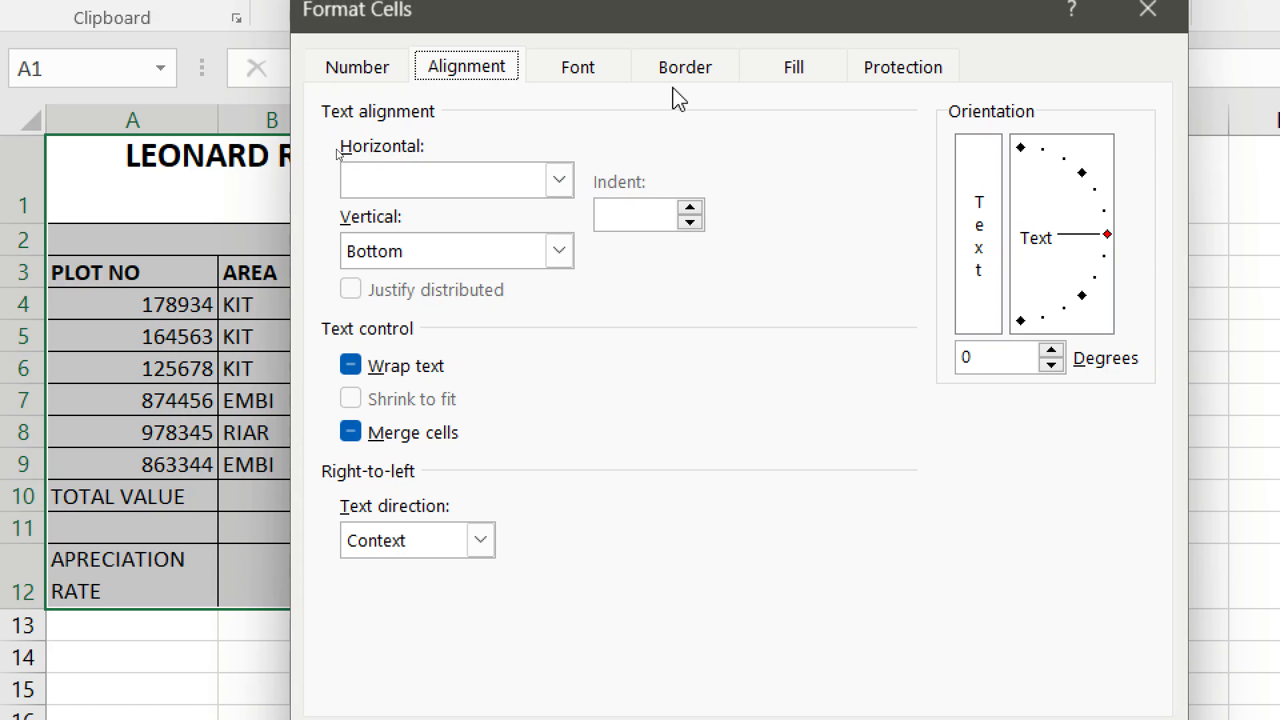
left_click(684, 58)
left_click(496, 314)
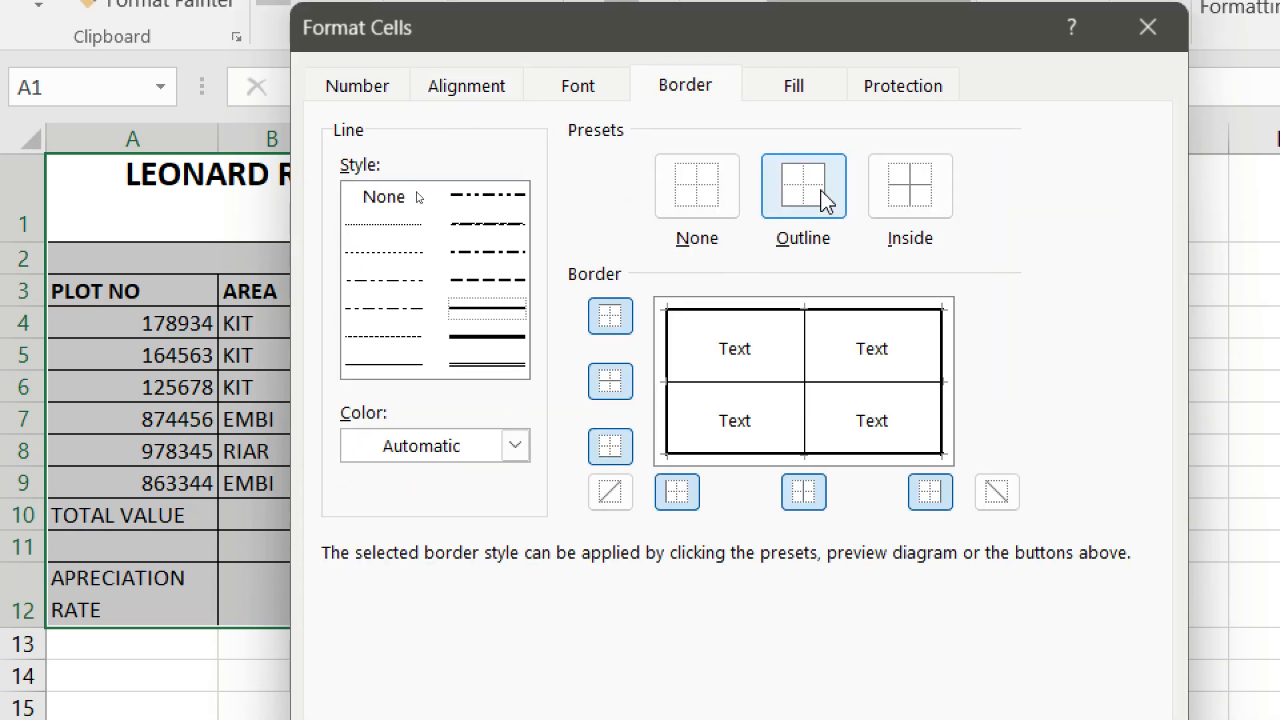
left_click(887, 192)
left_click(489, 338)
left_click(837, 180)
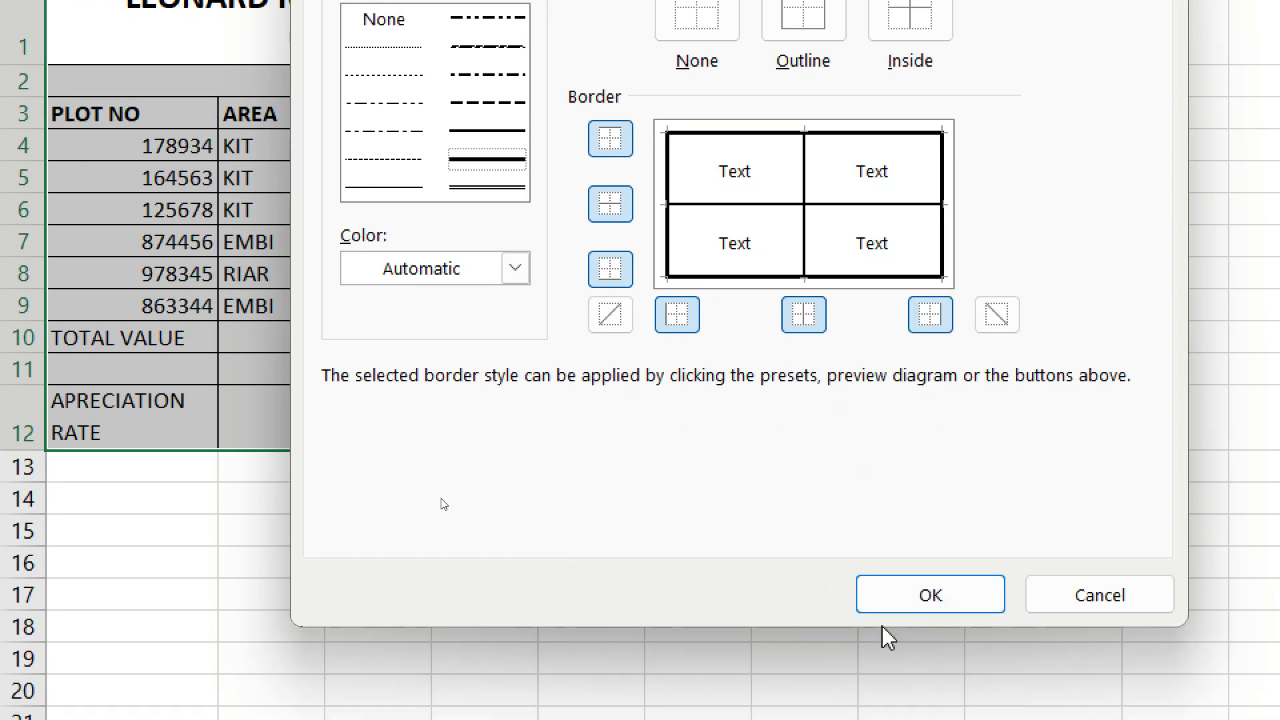
left_click(901, 594)
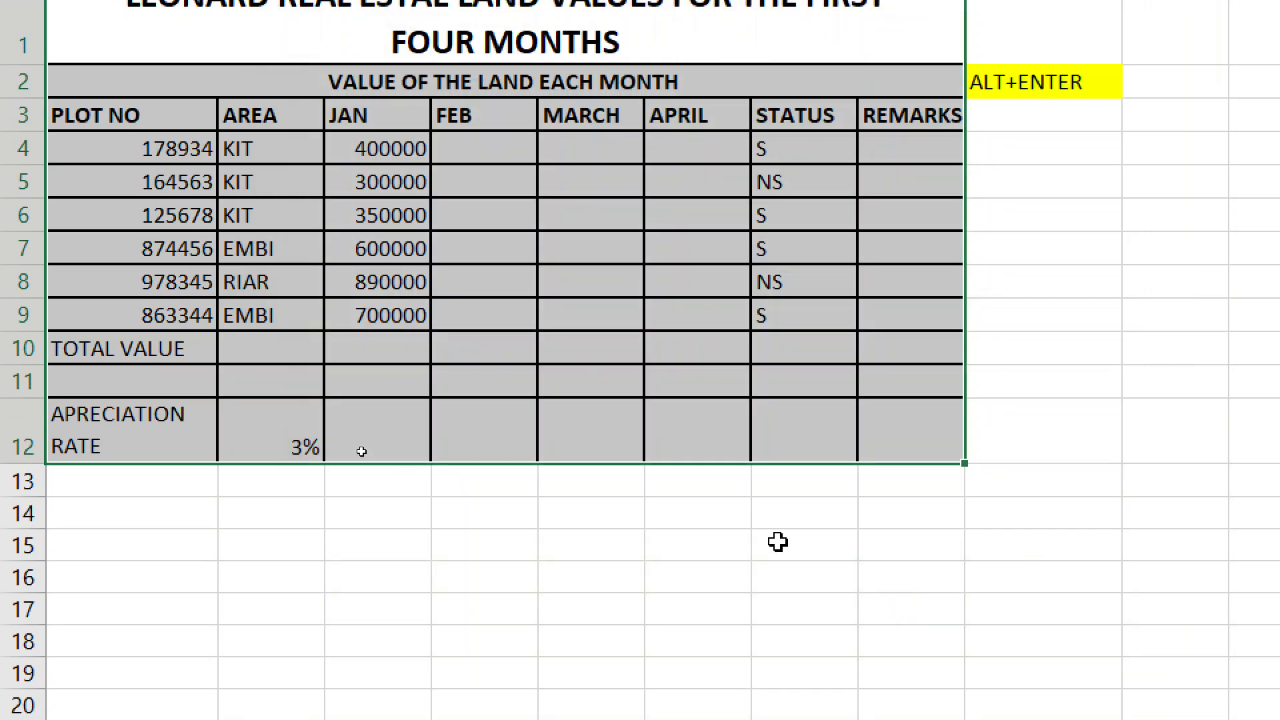
left_click(400, 540)
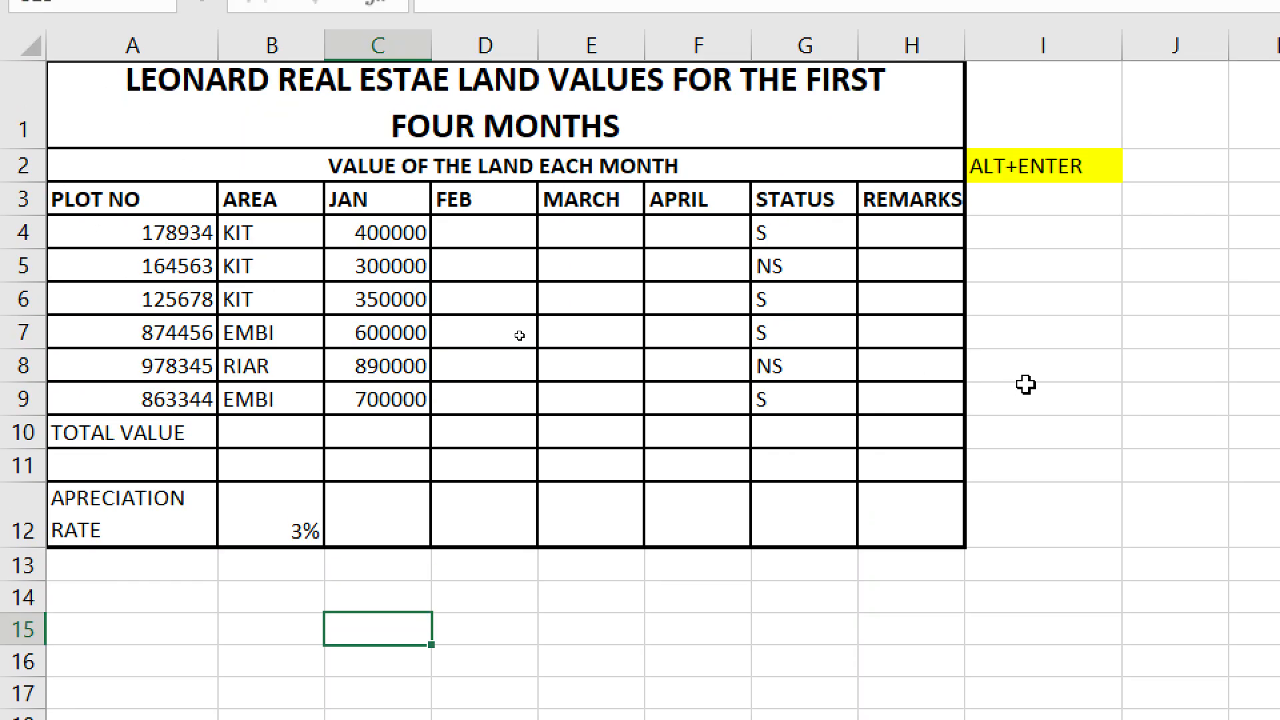
left_click(1055, 389)
left_click(1097, 494)
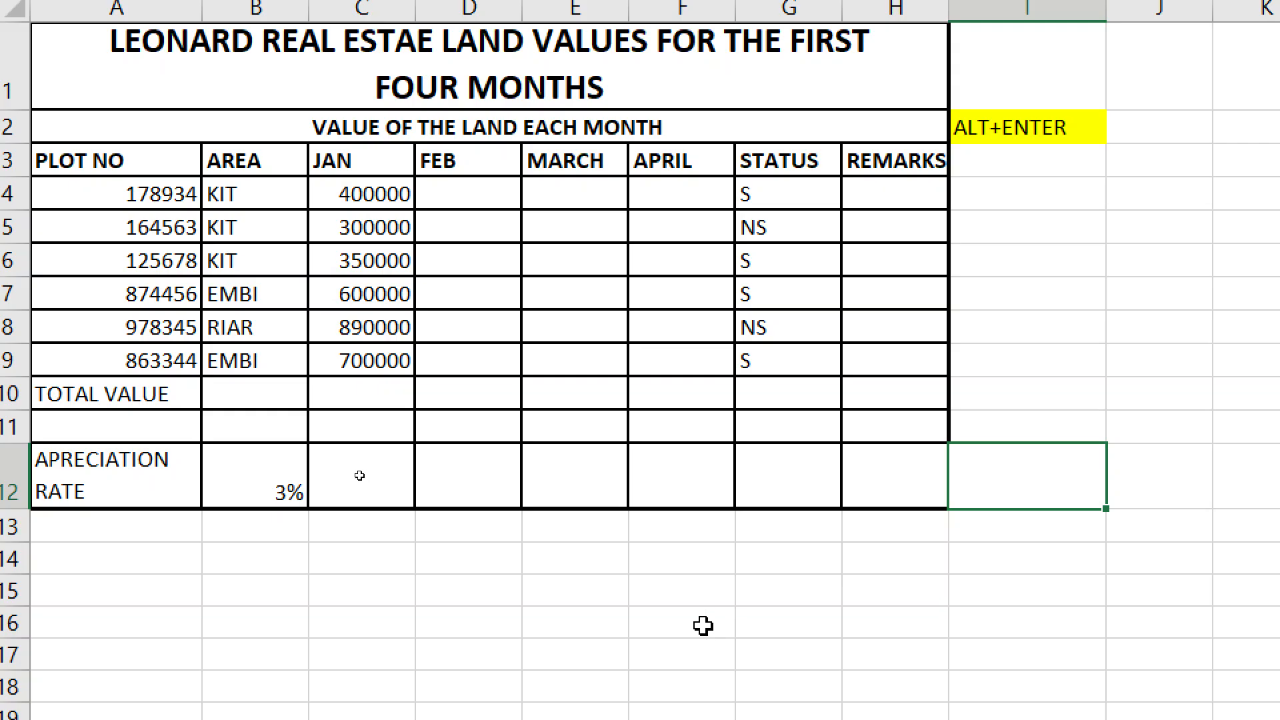
left_click(704, 664)
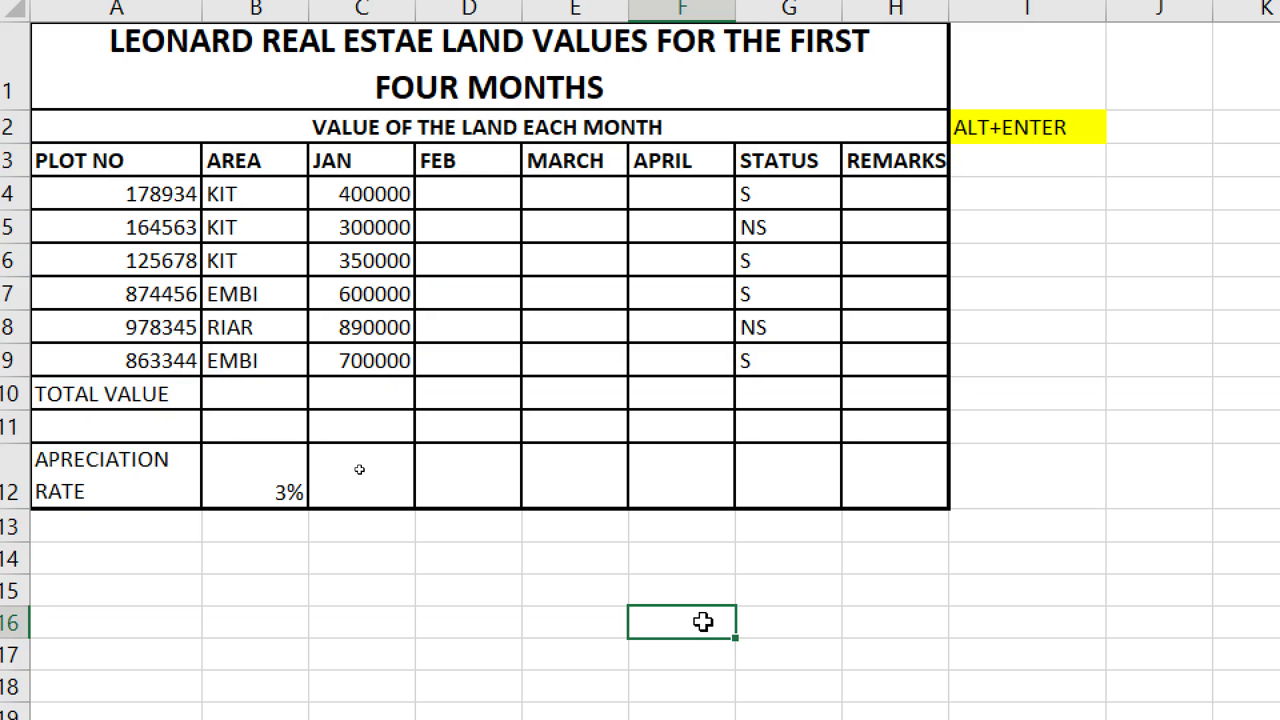
- Make the TOTAL VALUE label in A10 and the APRECIATION RATE label in A12 bold
left_click(160, 399)
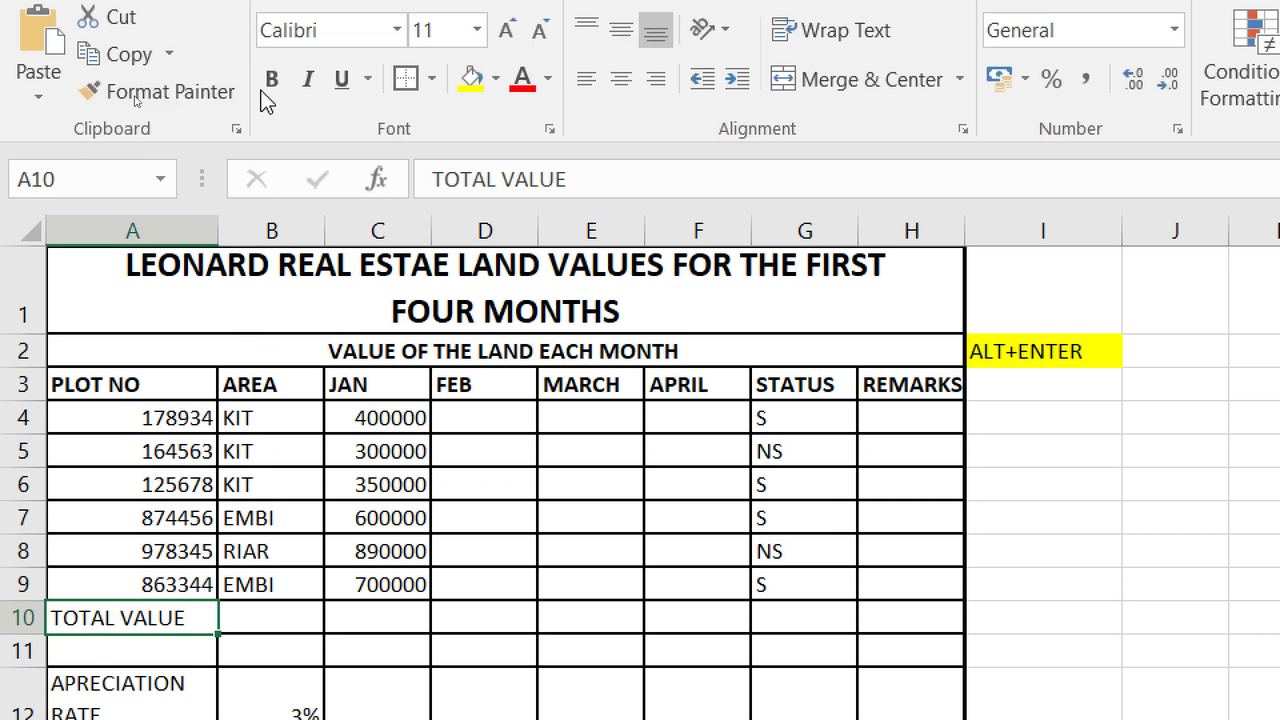
left_click(270, 81)
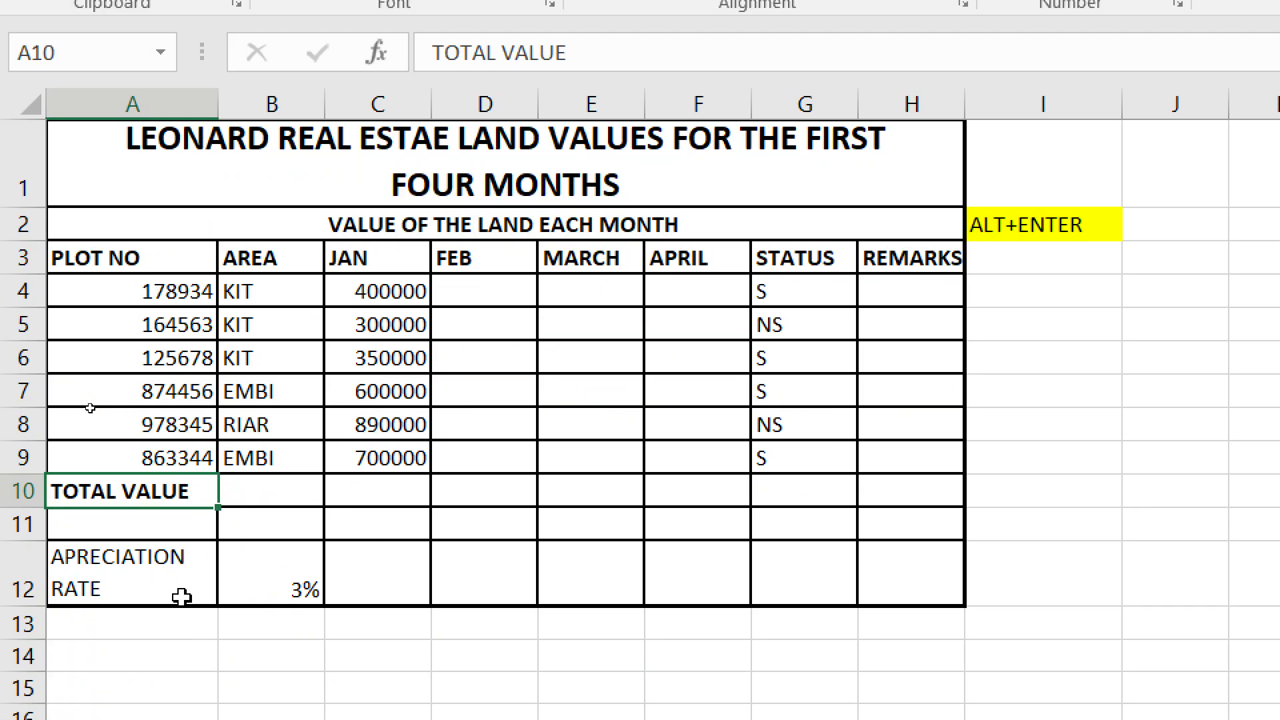
left_click(170, 691)
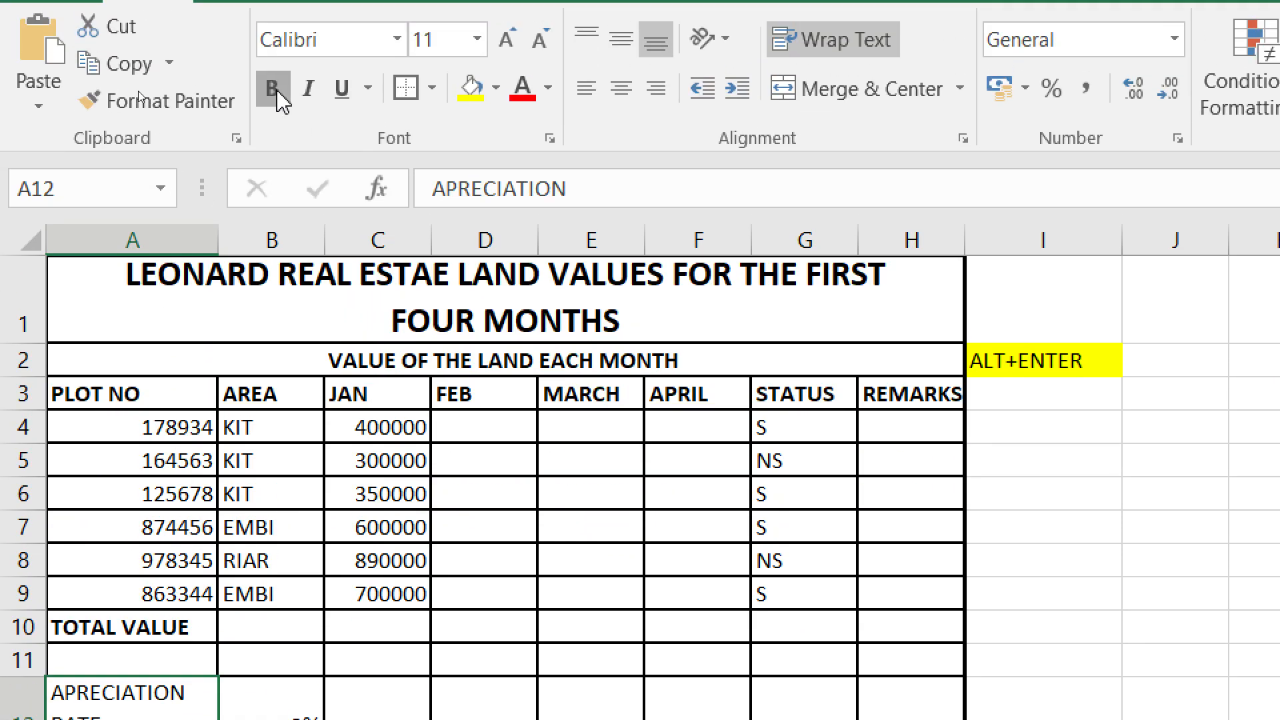
left_click(279, 94)
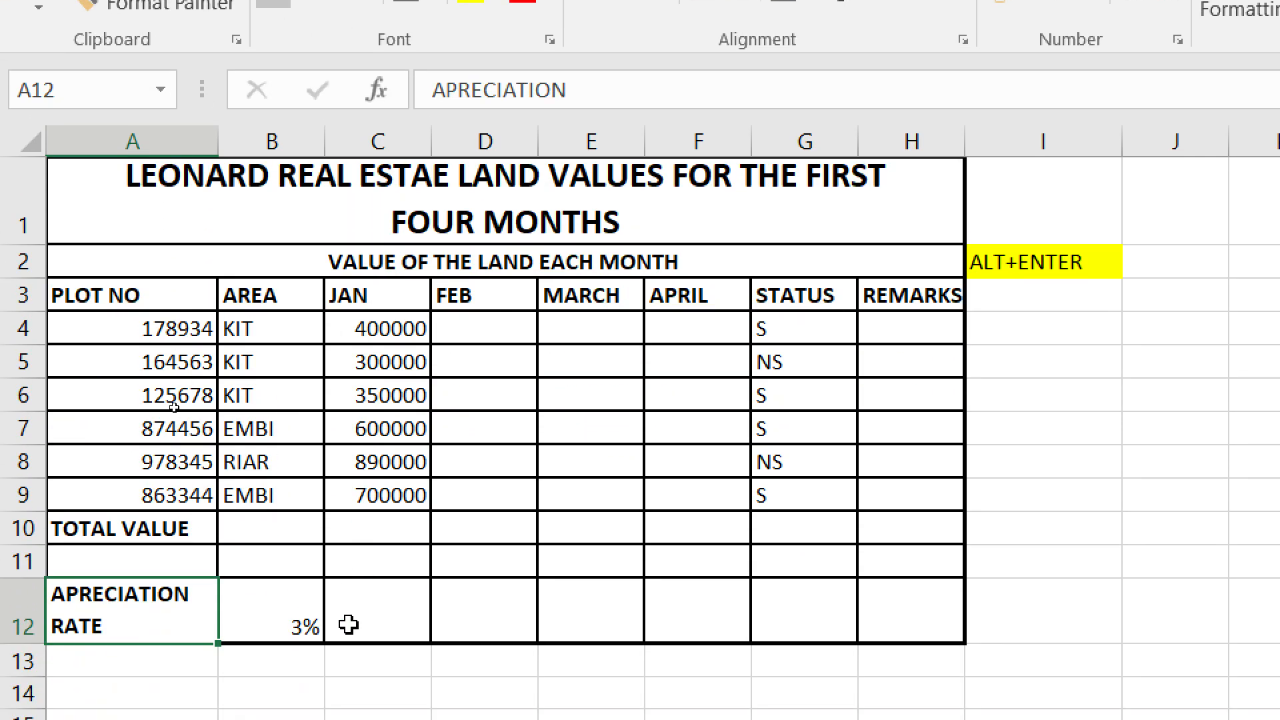
- Format the appreciation rate value in B12 as bold, left-aligned and vertically centred, with font size 14
left_click(287, 624)
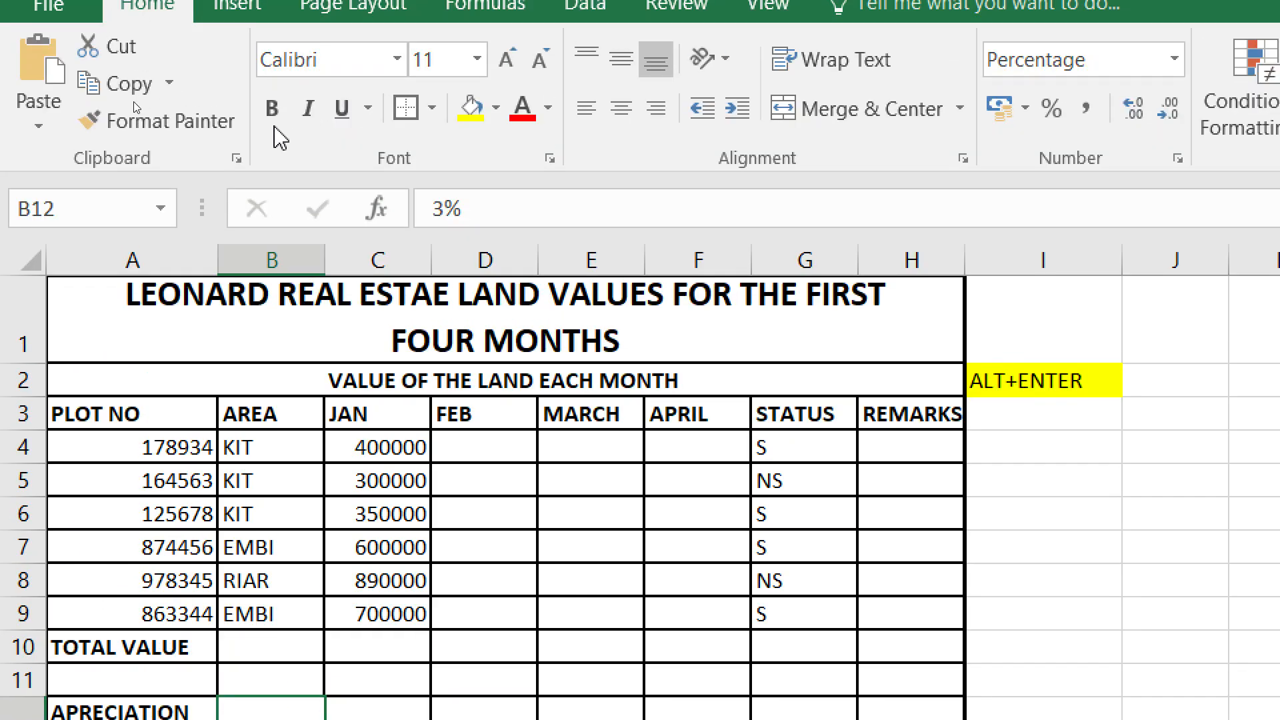
left_click(273, 124)
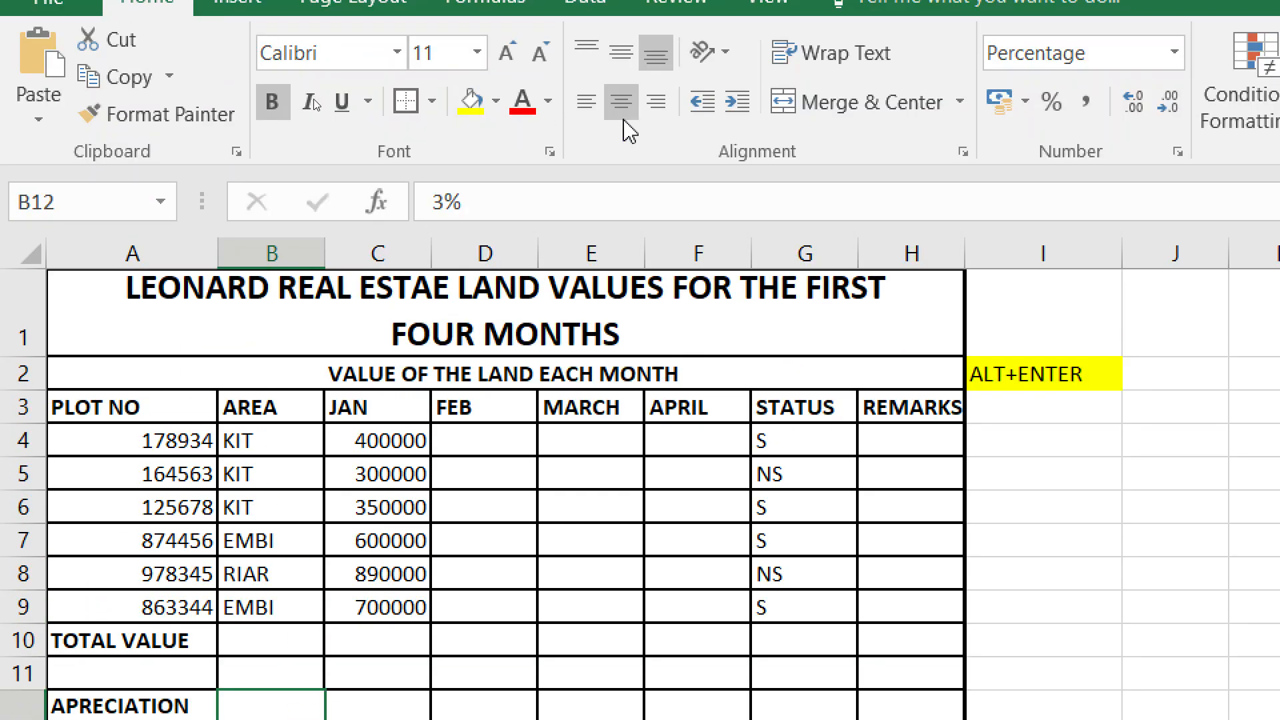
left_click(586, 101)
left_click(626, 60)
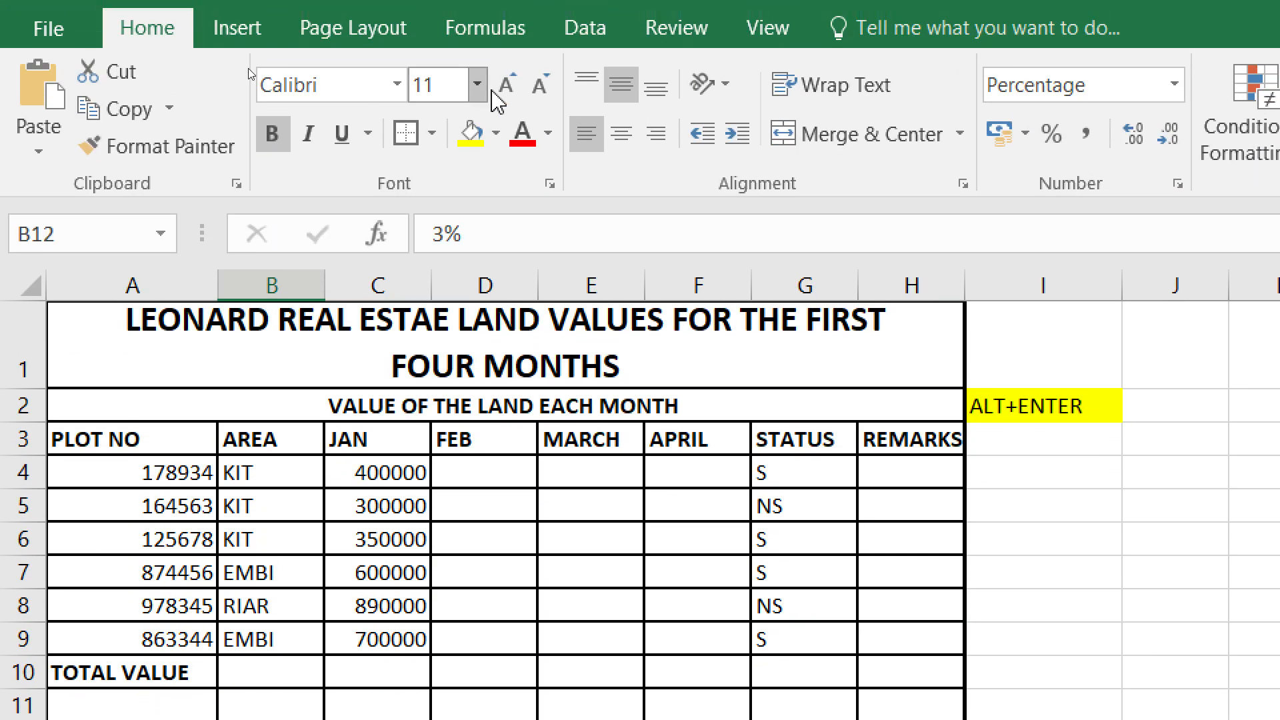
left_click(506, 87)
left_click(507, 88)
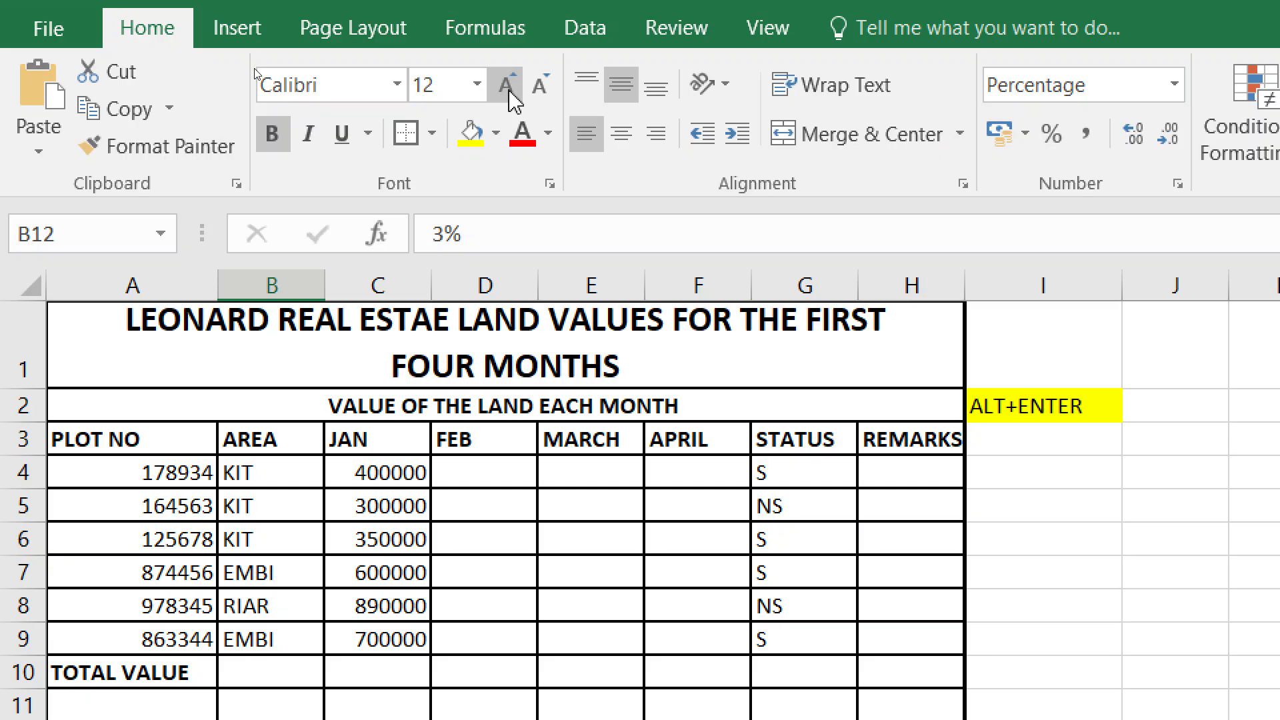
- Set the font of the appreciation rate value in B12 to Times New Roman
left_click(329, 94)
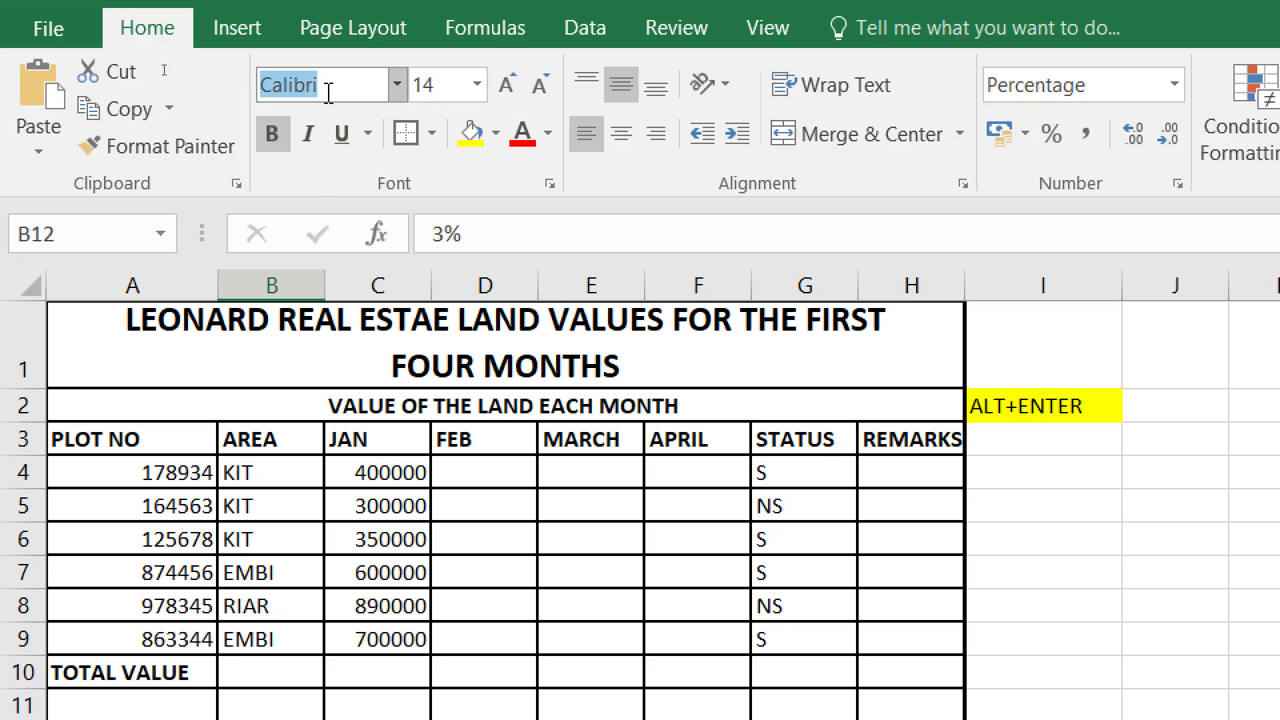
type("Times New Roman")
key("Return")
left_click(422, 565)
- Set the font of the whole table in A1:H12 to Times New Roman
left_click_drag(166, 343, 251, 719)
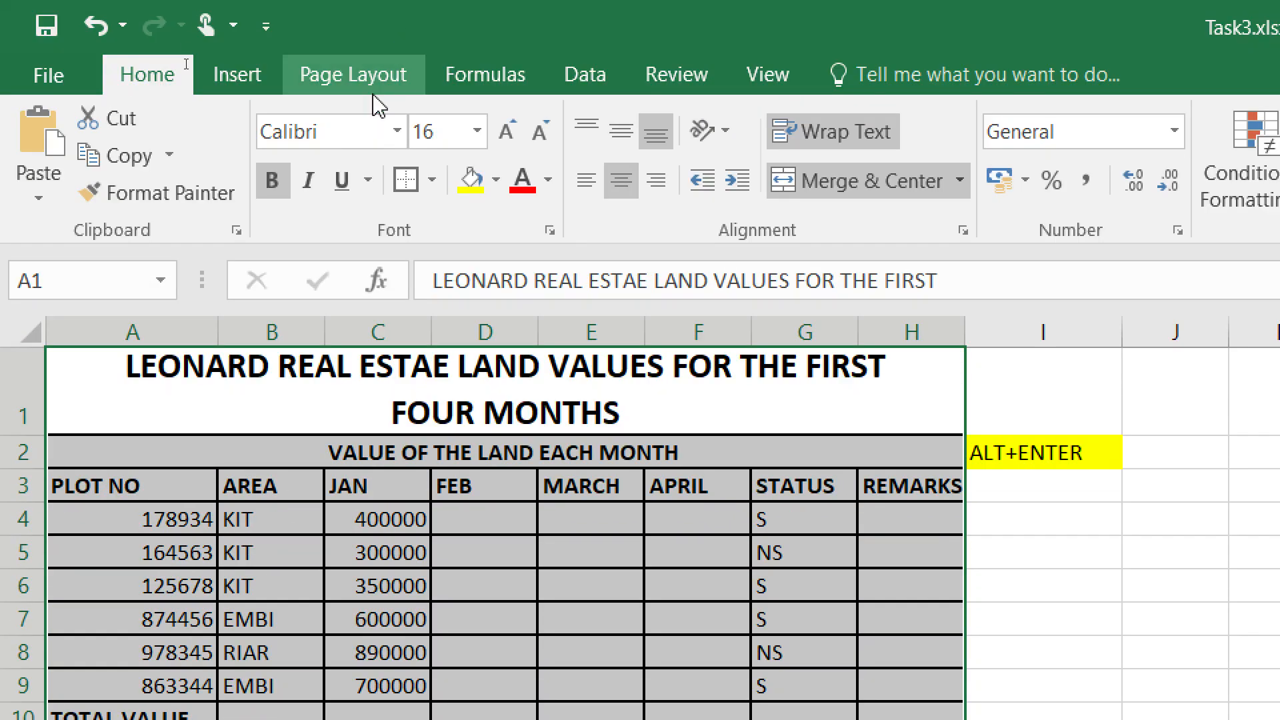
left_click(349, 132)
type("Times New Ro")
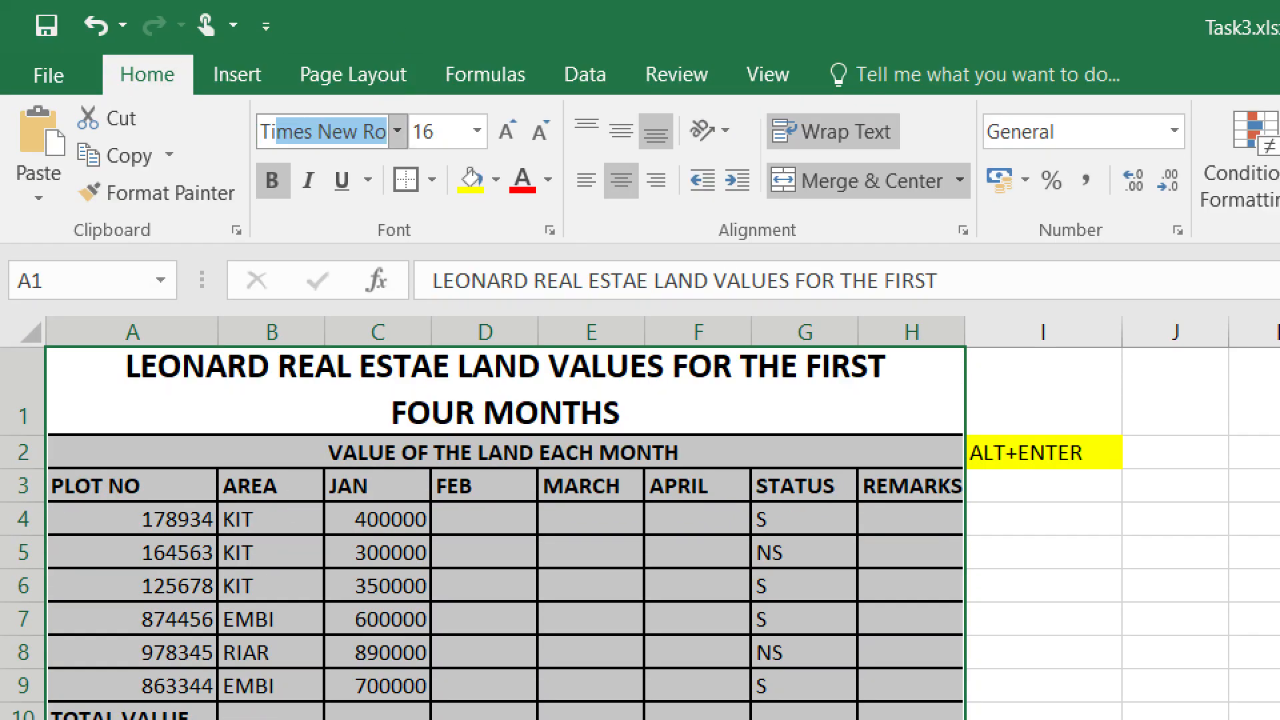
key("Return")
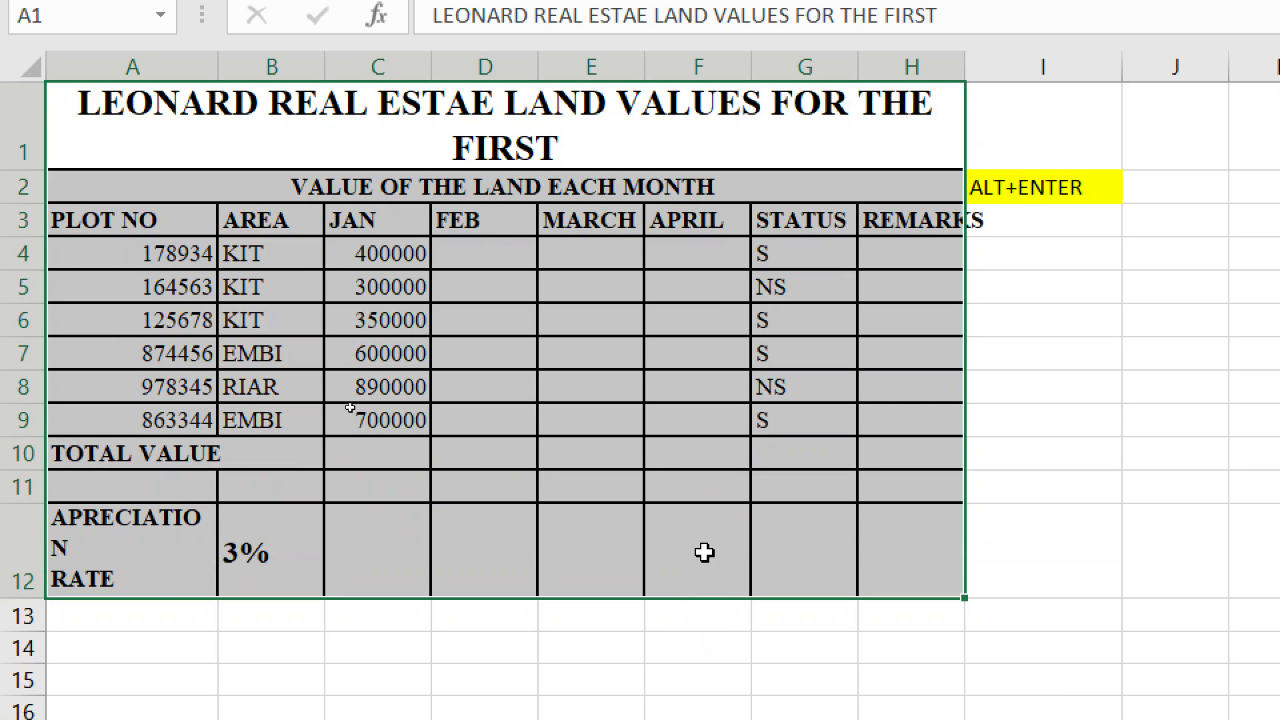
left_click(668, 510)
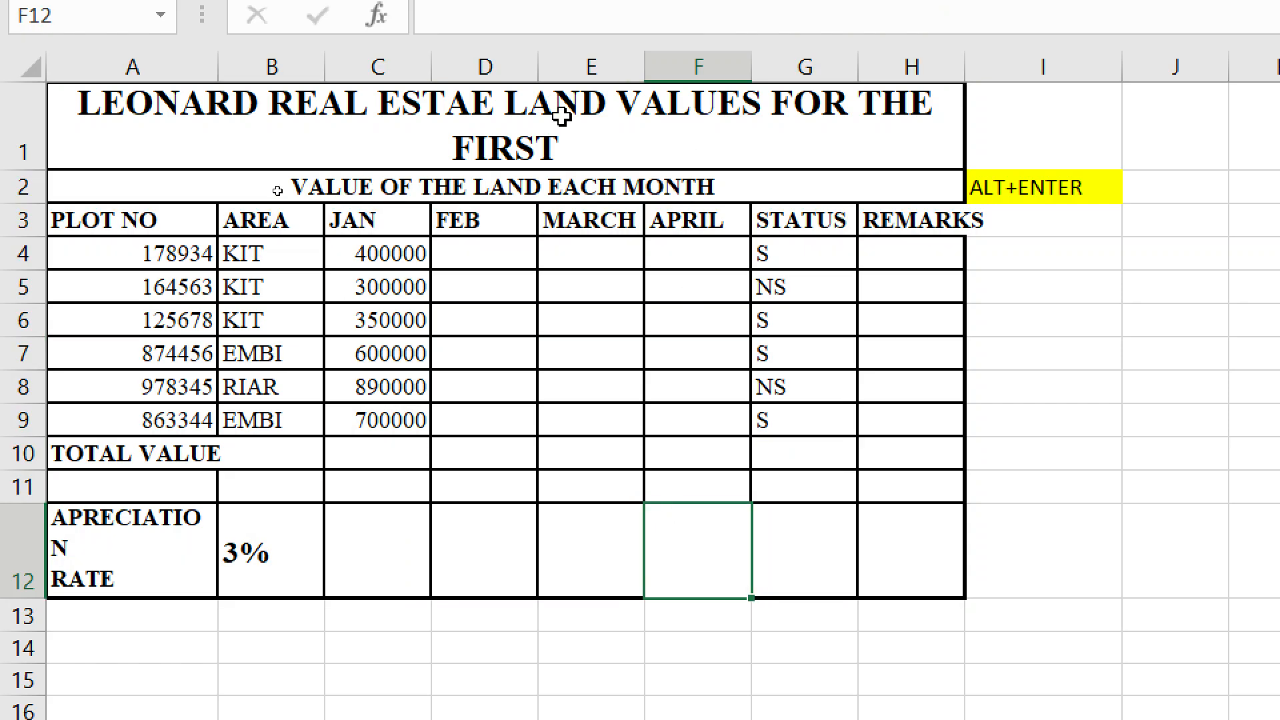
- Reduce the font size of the merged title in A1 to 14
left_click(519, 115)
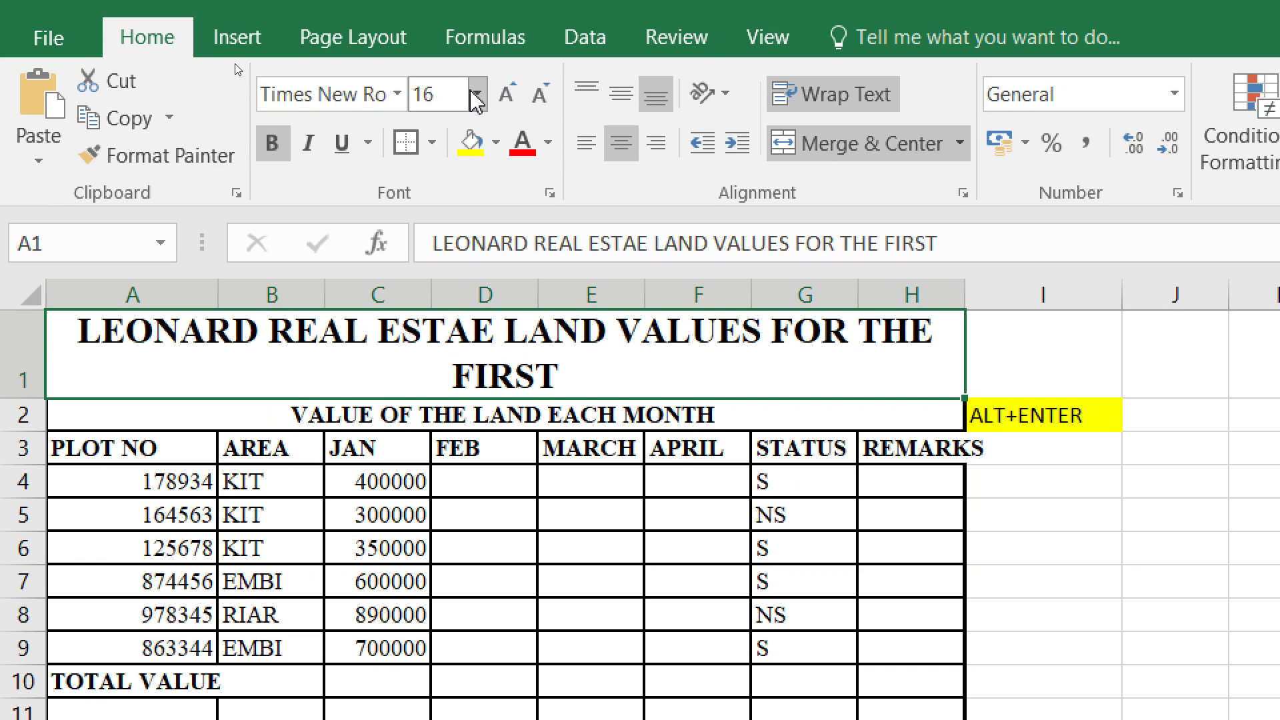
left_click(531, 104)
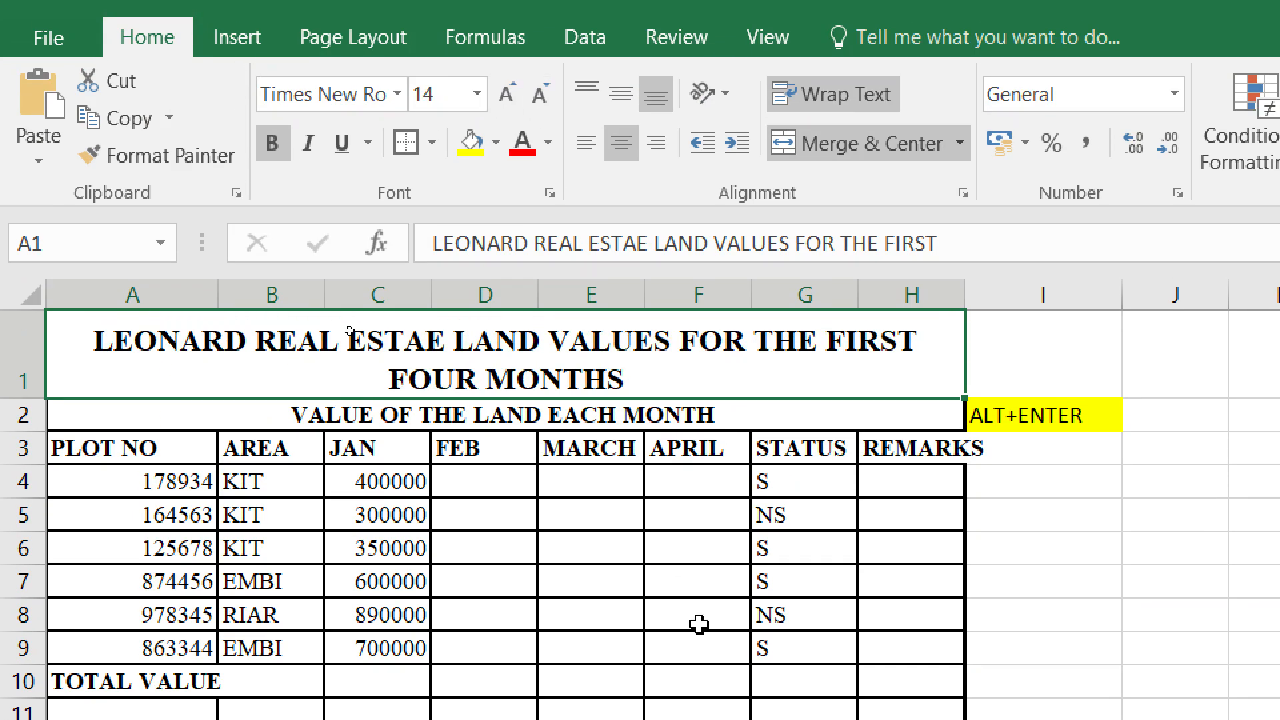
left_click(1023, 579)
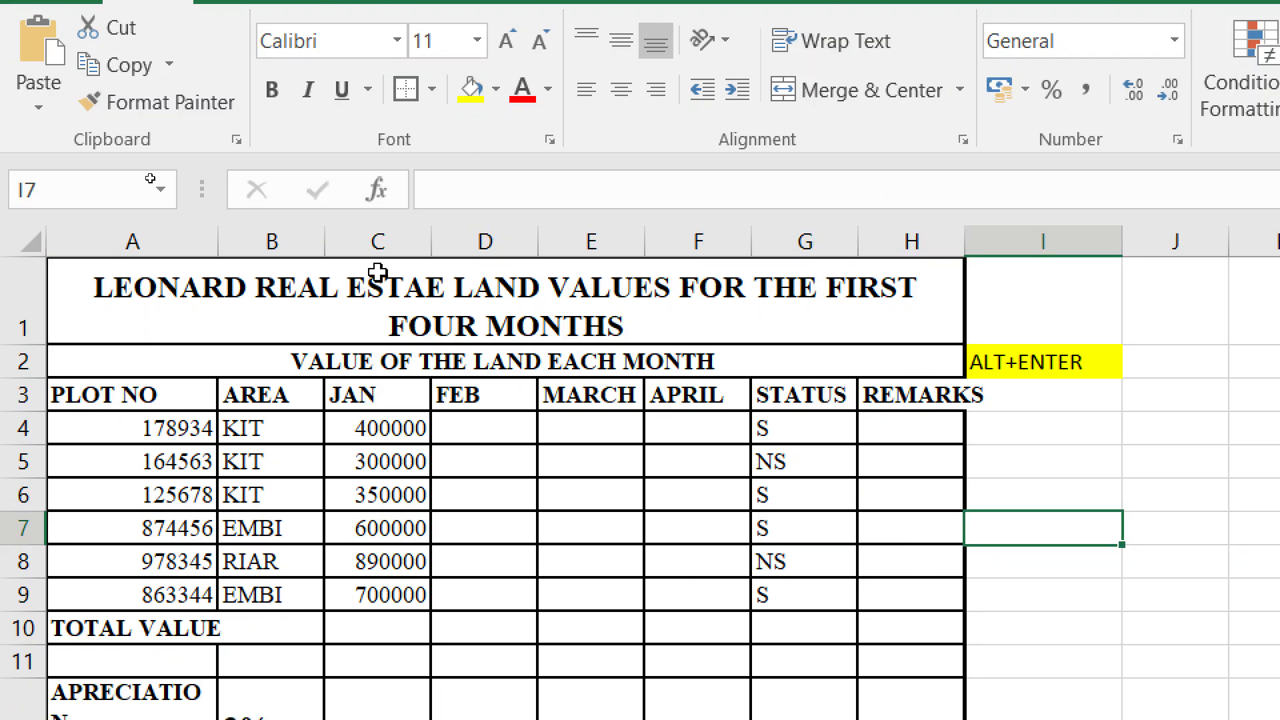
- AutoFit the widths of columns A to H to their contents and check the header cells in row 3
left_click_drag(193, 241, 937, 227)
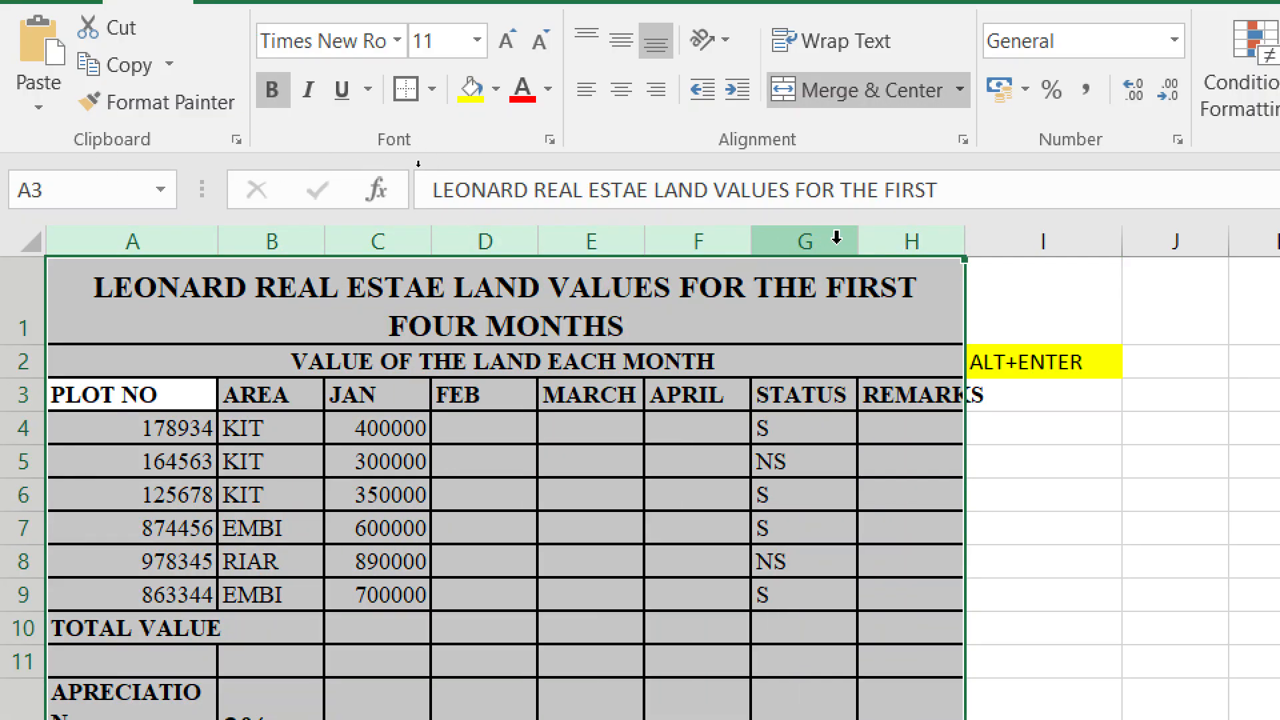
double_click(753, 244)
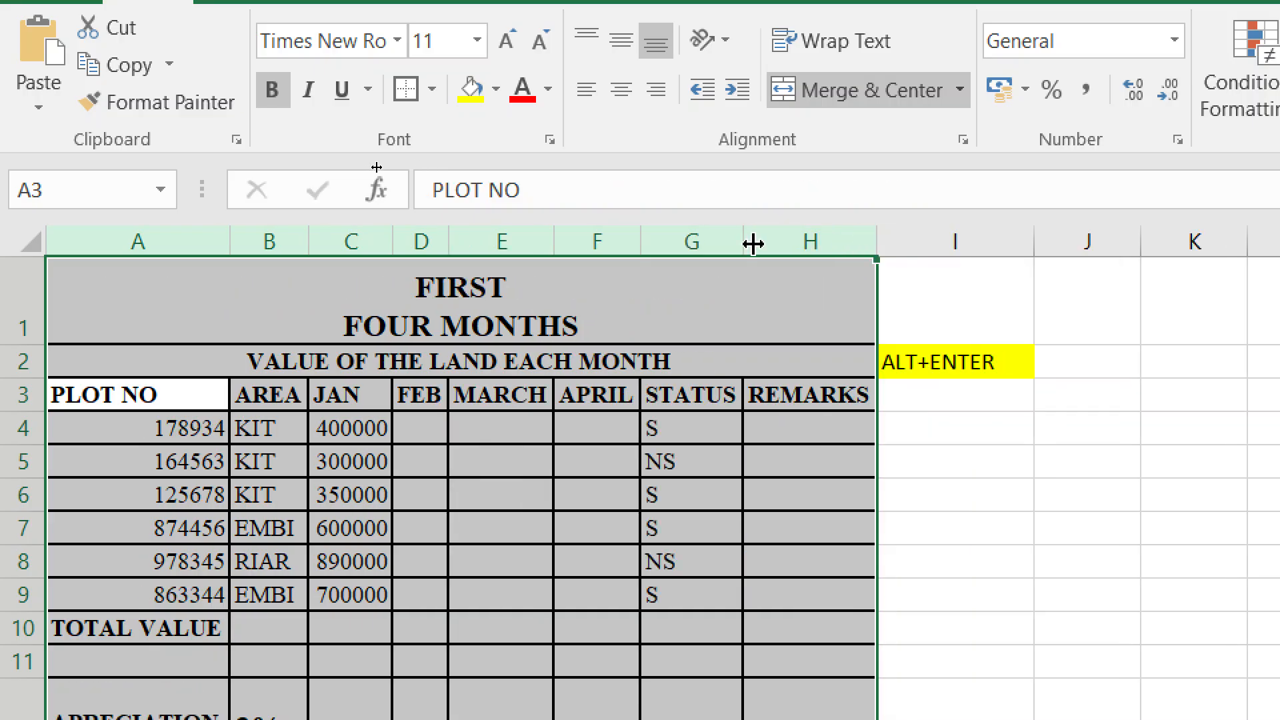
left_click(806, 399)
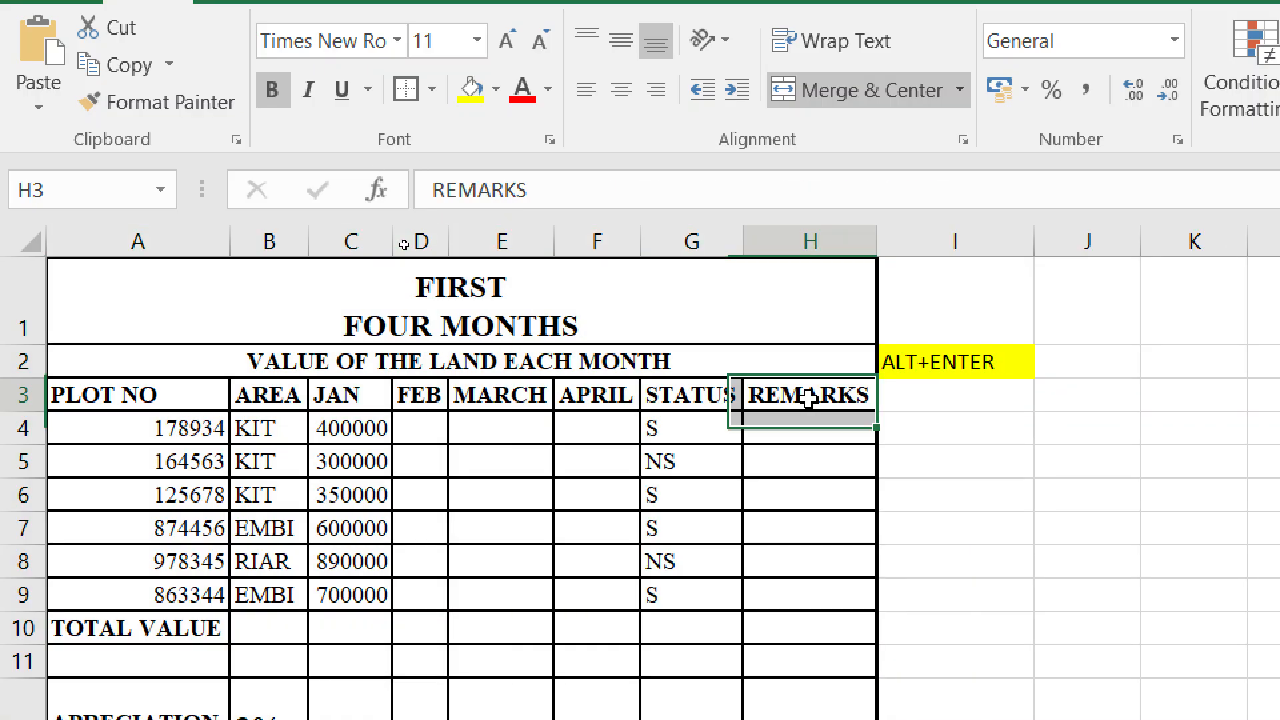
left_click(714, 398)
left_click(614, 401)
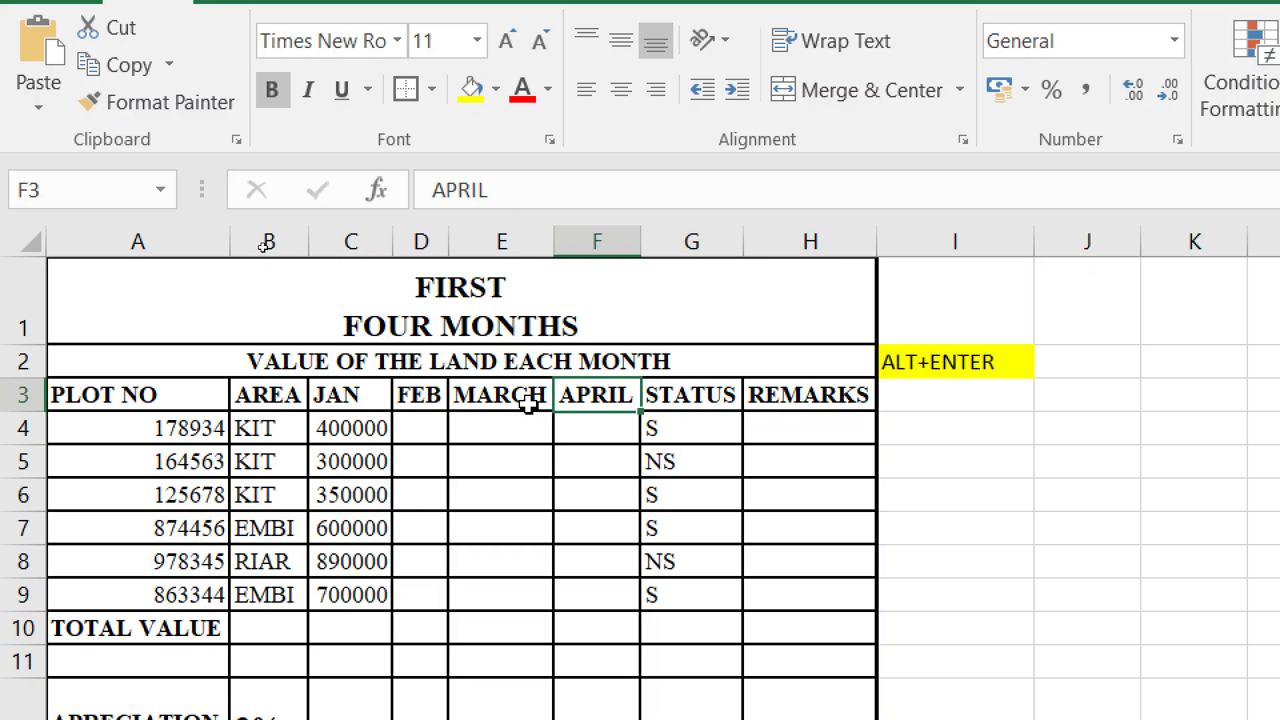
left_click(459, 400)
left_click(427, 397)
left_click(353, 397)
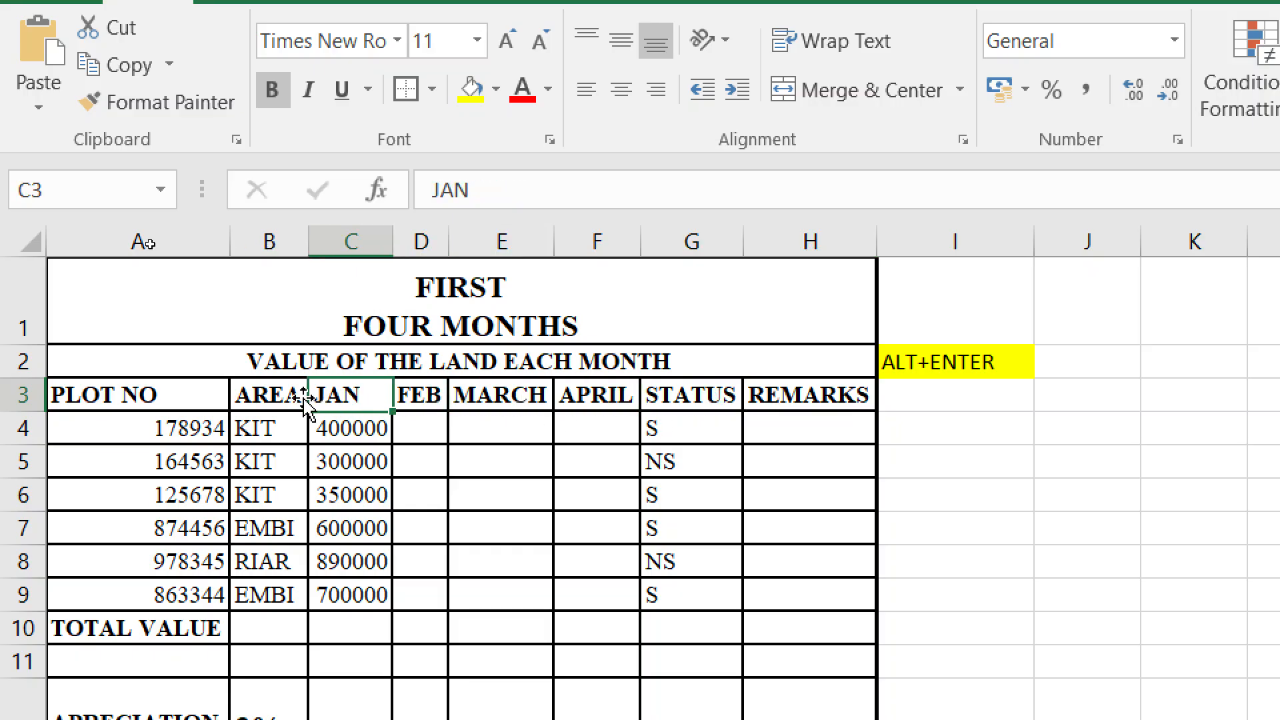
left_click(290, 398)
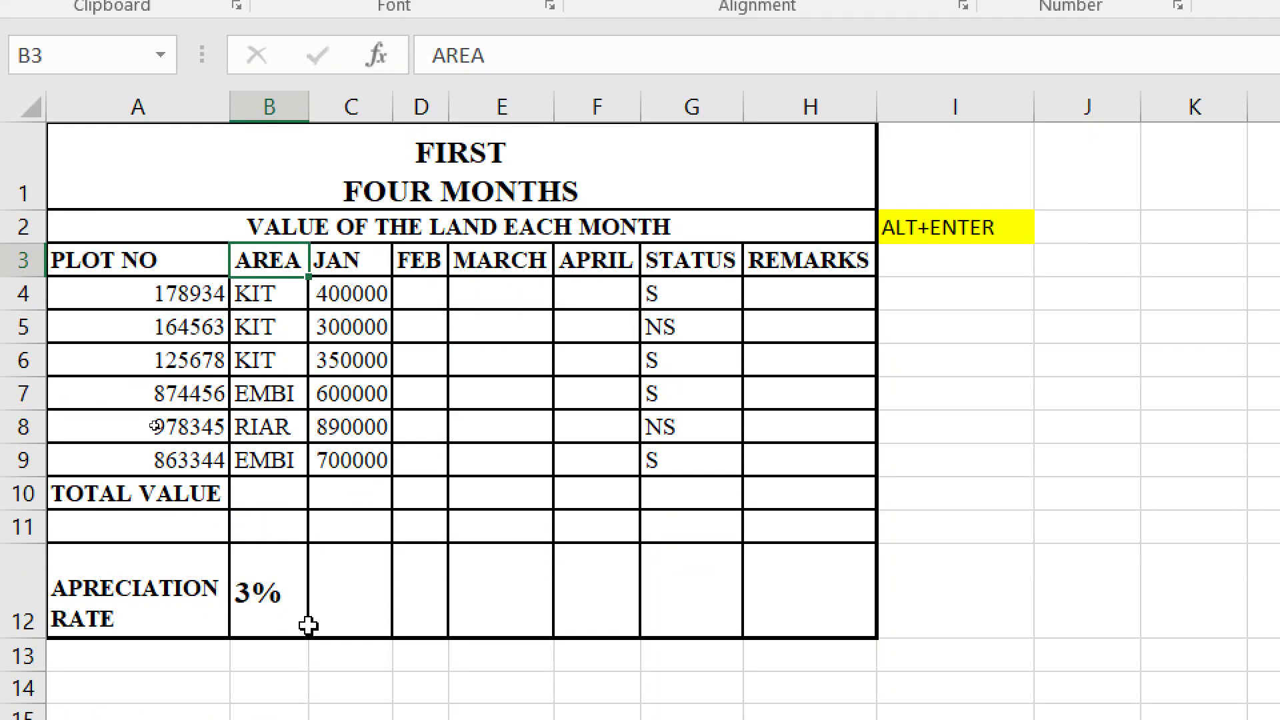
- Reduce the font size of the merged title in A1 to 12
left_click(244, 185)
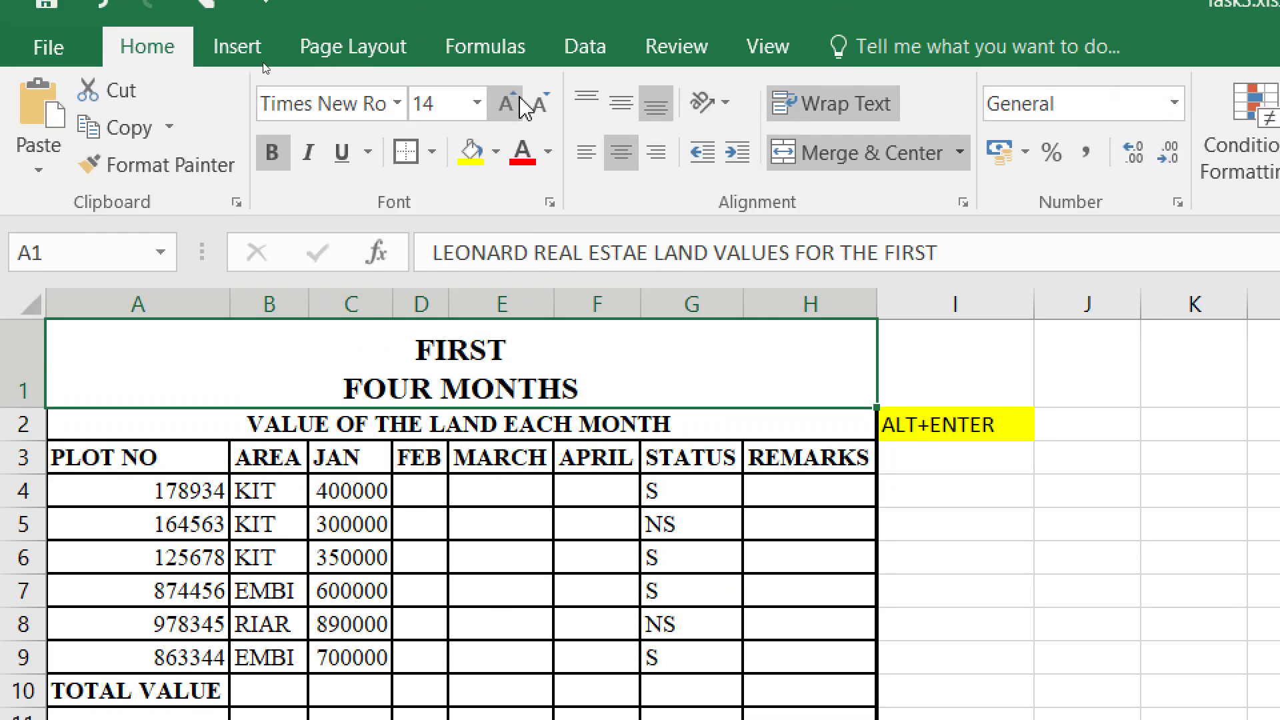
left_click(538, 107)
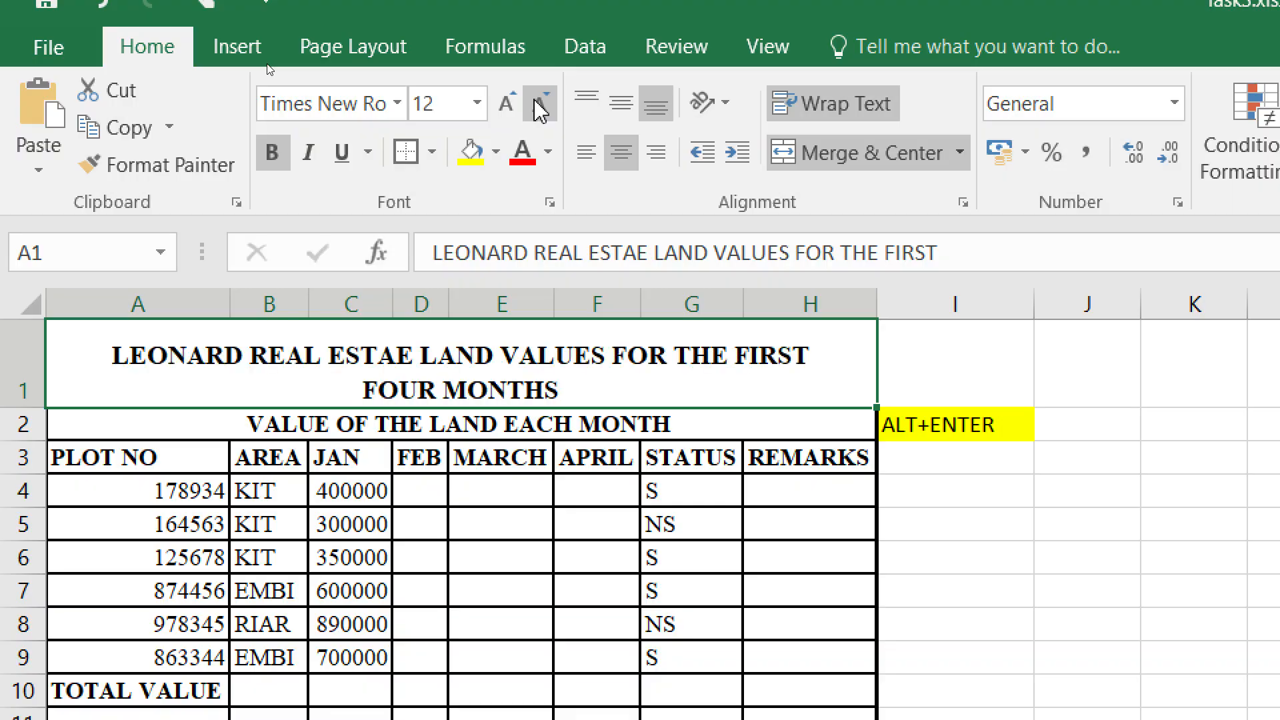
left_click(928, 518)
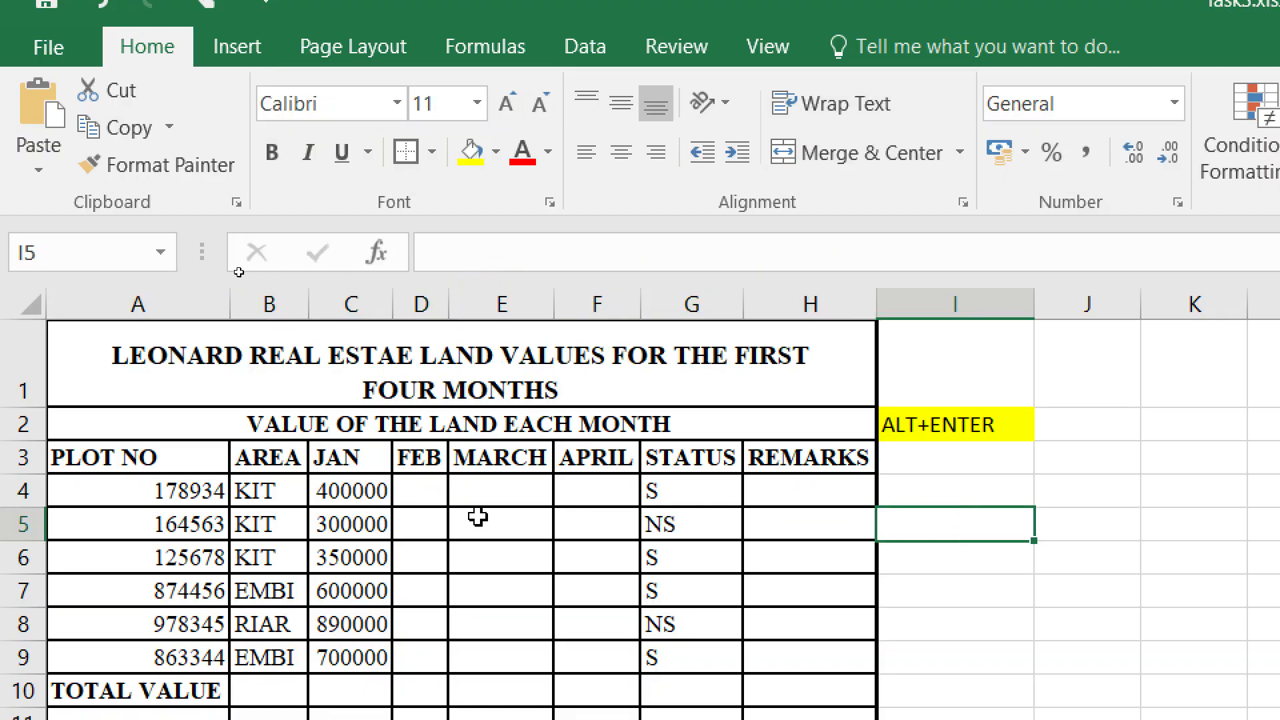
left_click(501, 374)
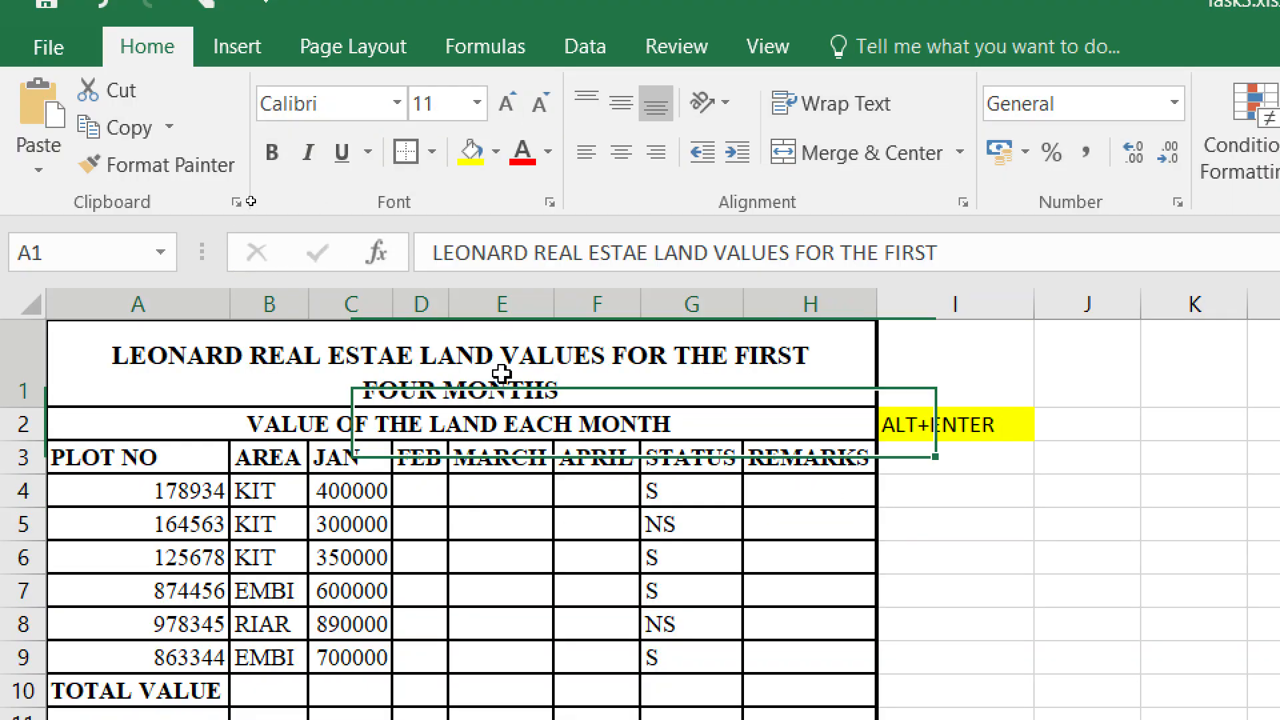
- Turn off text wrapping for the merged title in A1
left_click(677, 554)
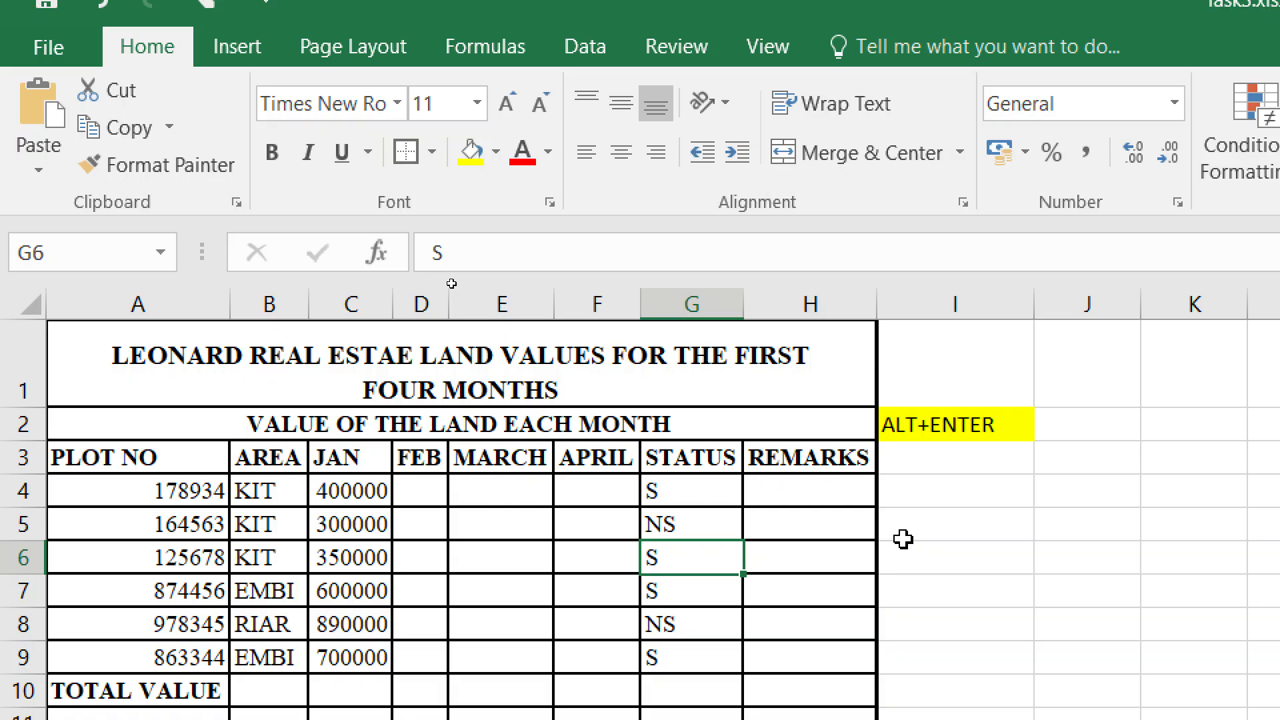
left_click(504, 391)
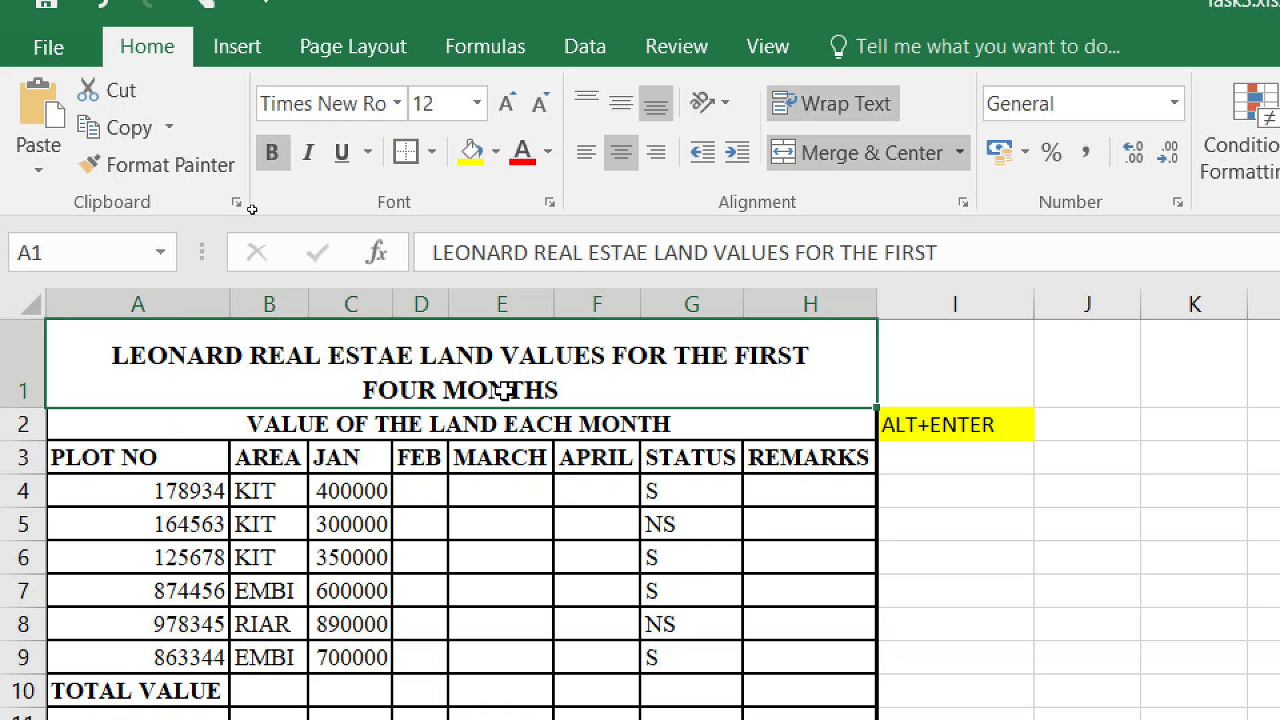
left_click(845, 115)
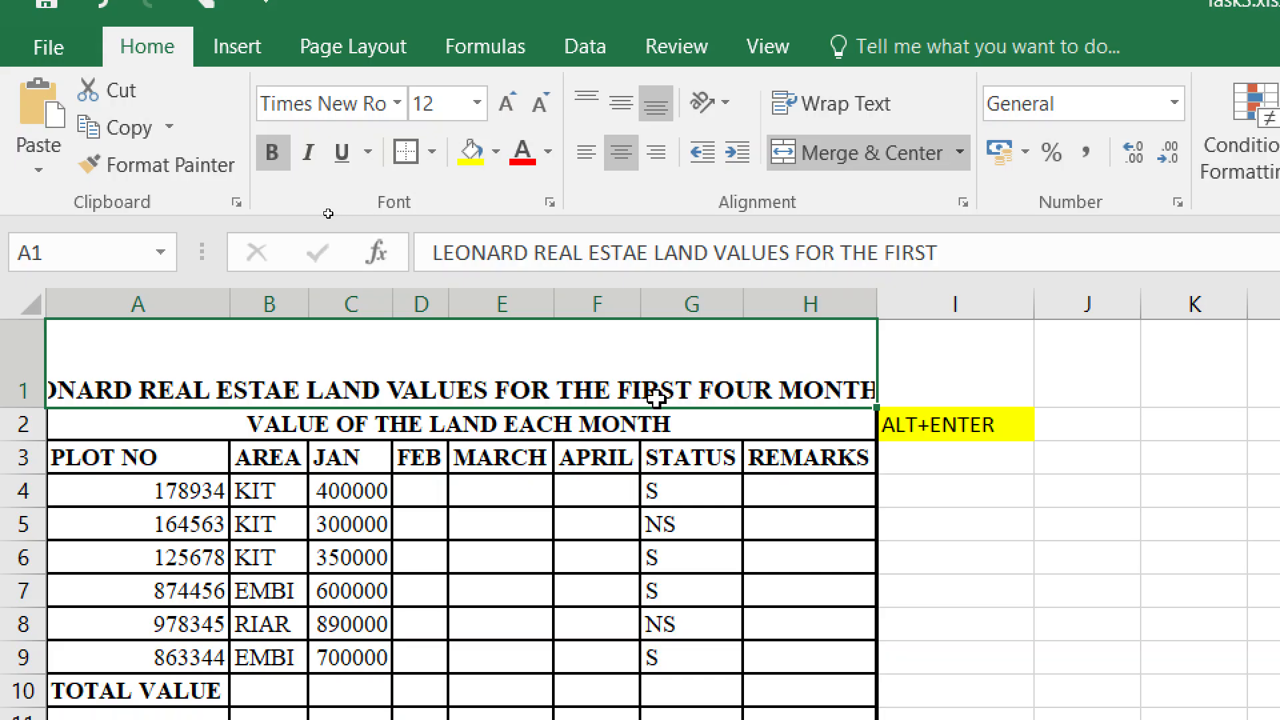
left_click(1039, 558)
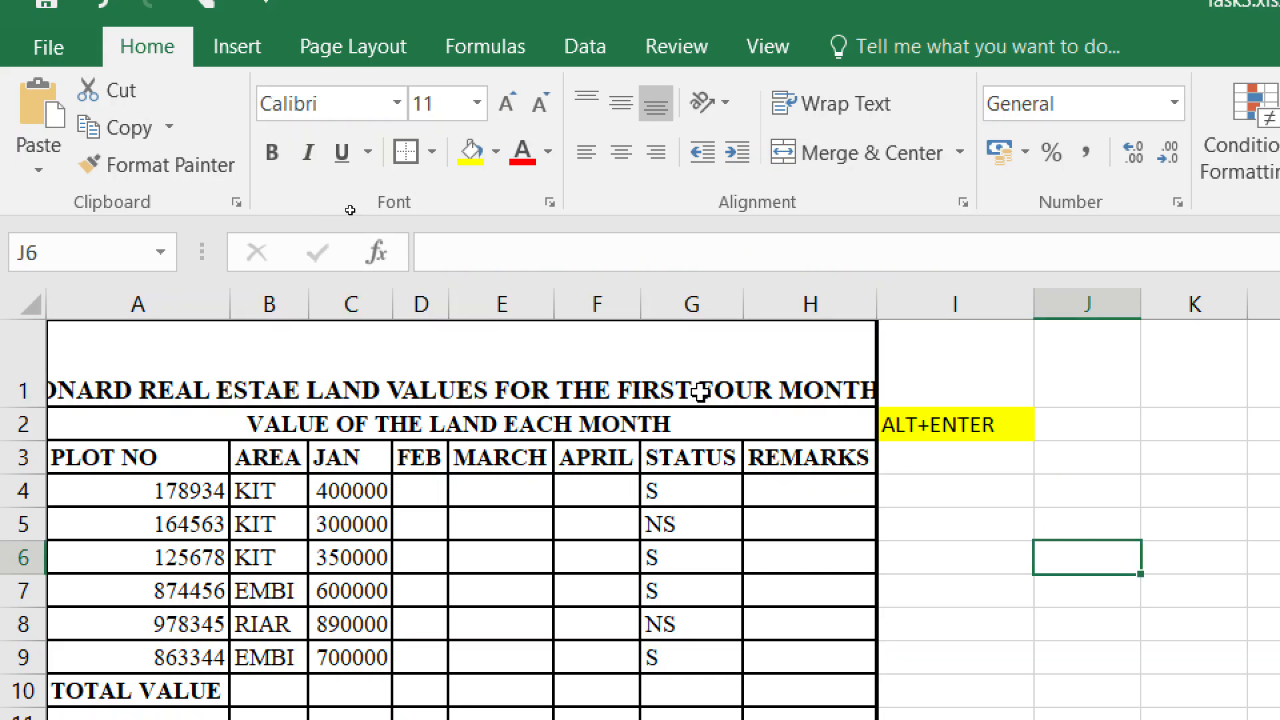
- Try an extra line break before FOUR MONTHS in the A1 title, undo it and leave cell editing
double_click(559, 388)
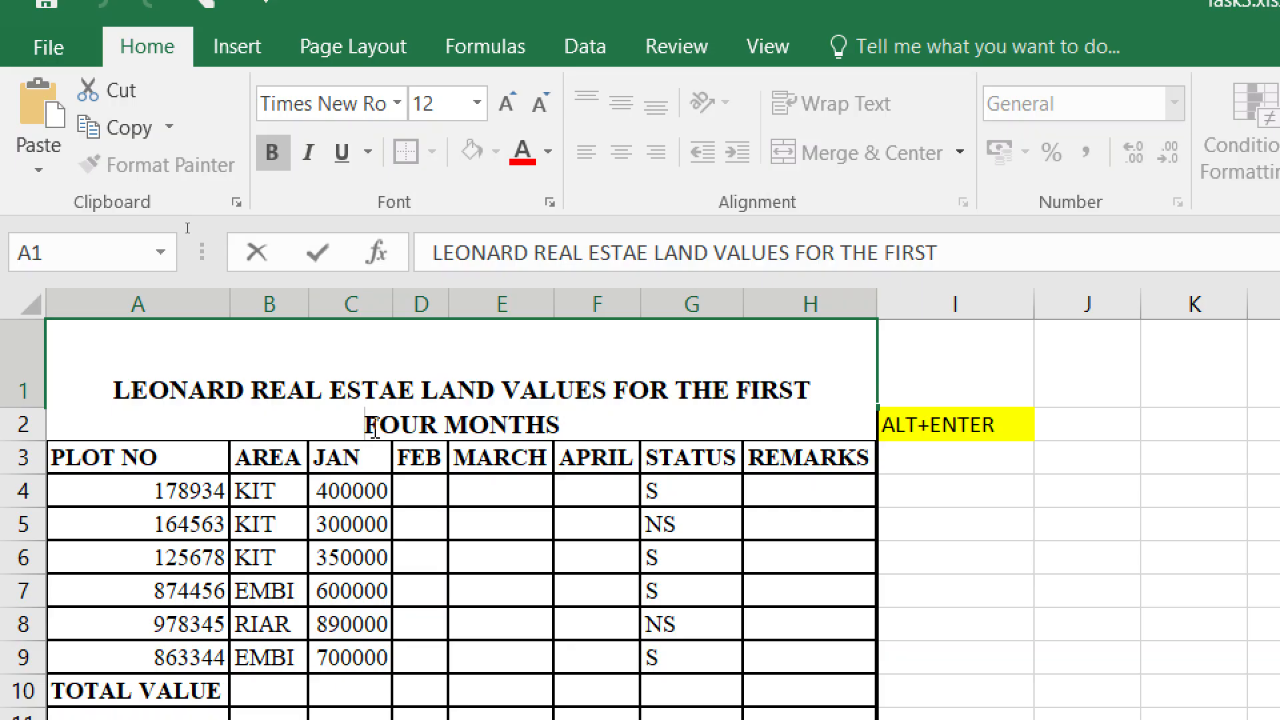
key("alt")
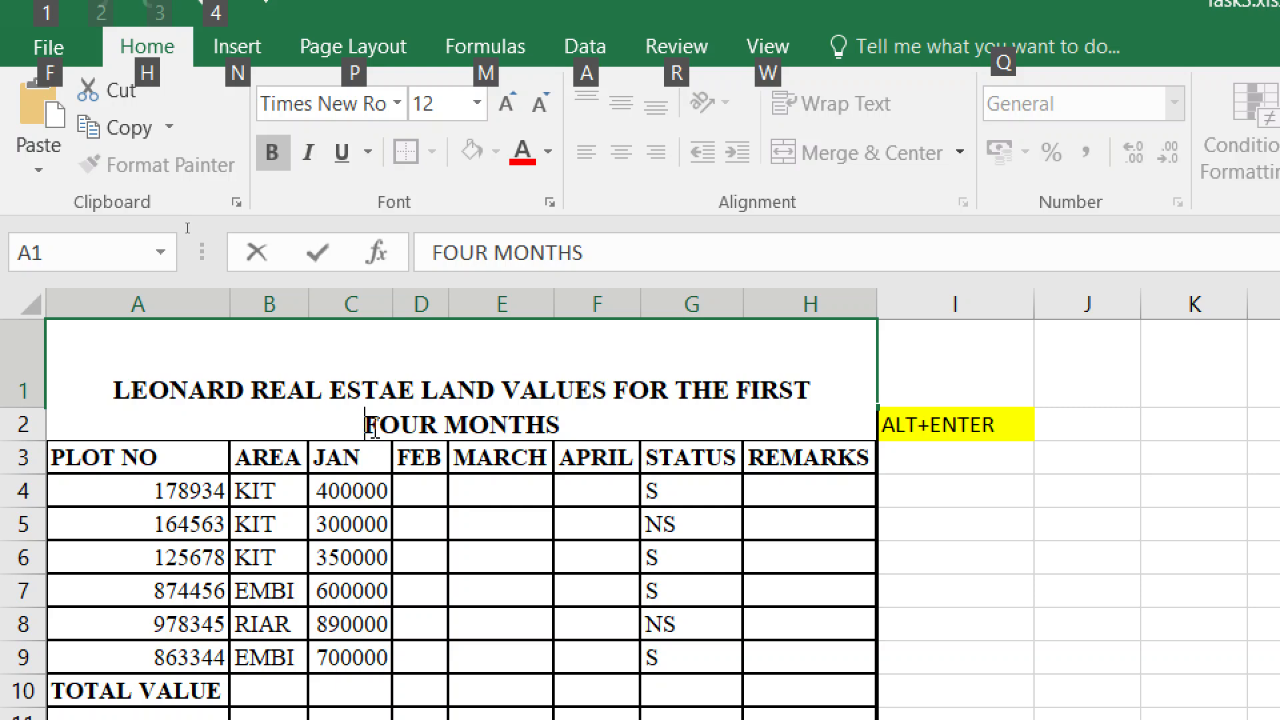
key("alt+Return")
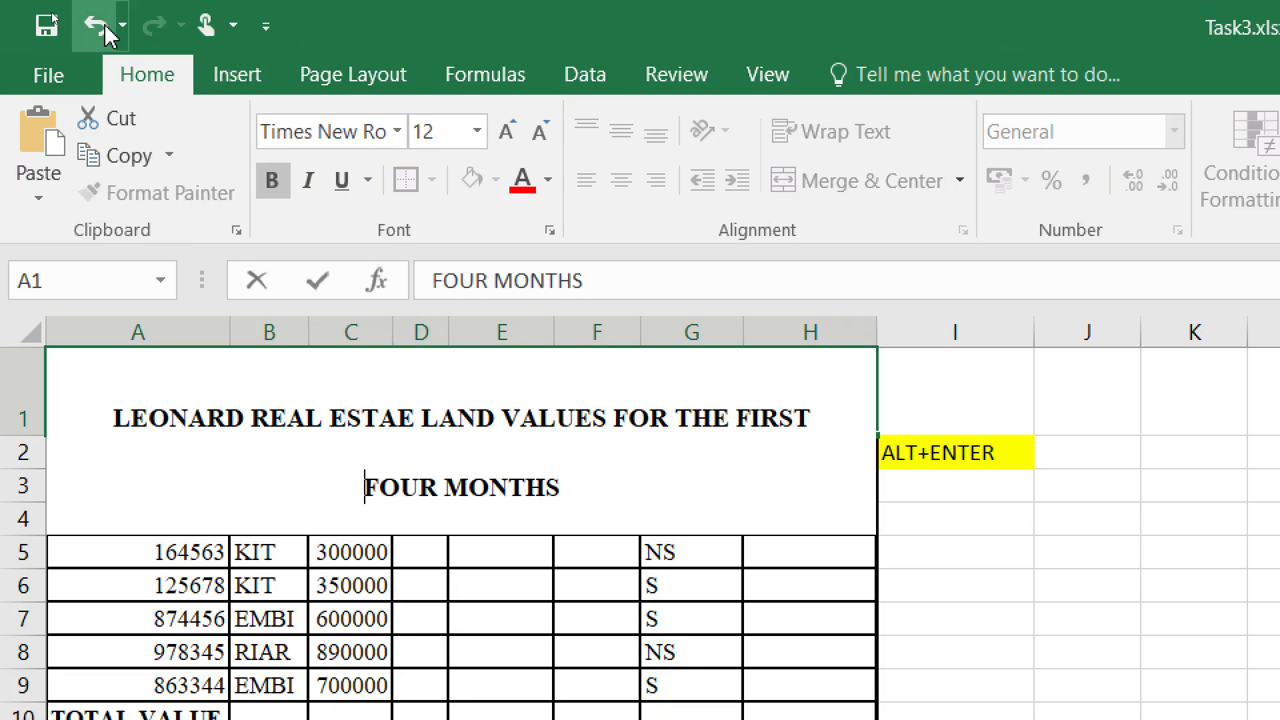
left_click(99, 26)
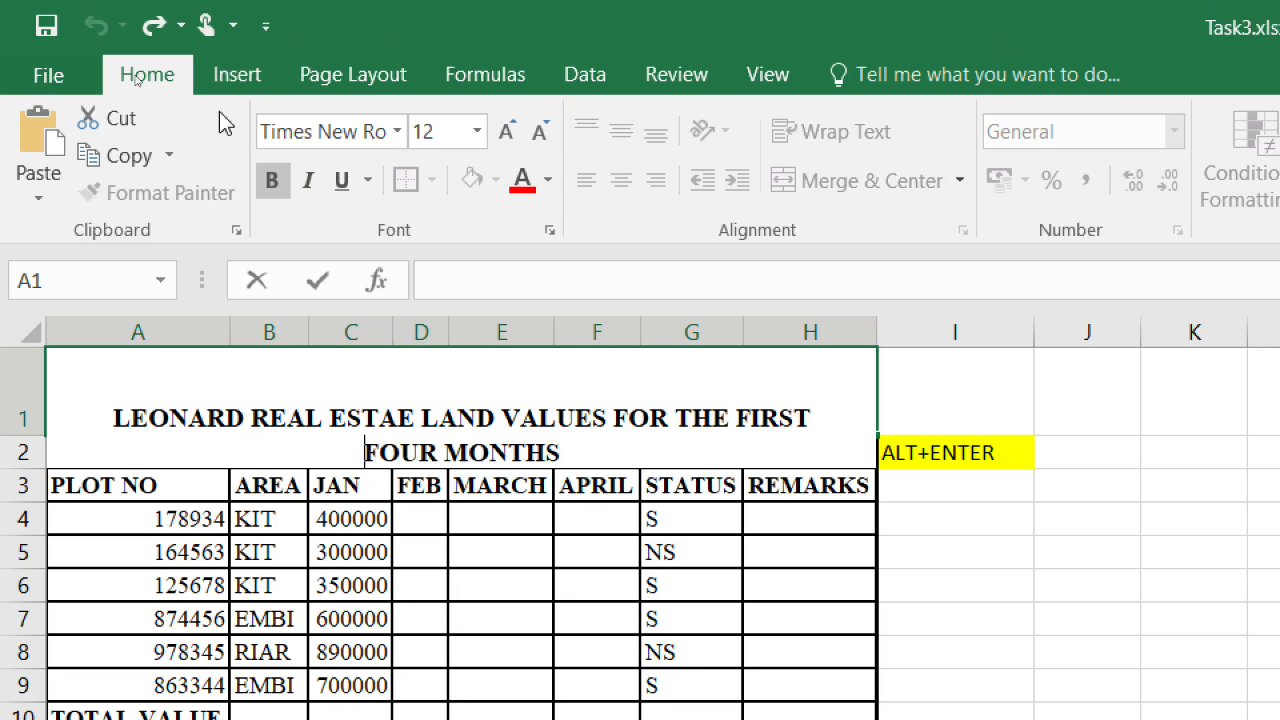
left_click(973, 548)
left_click(583, 420)
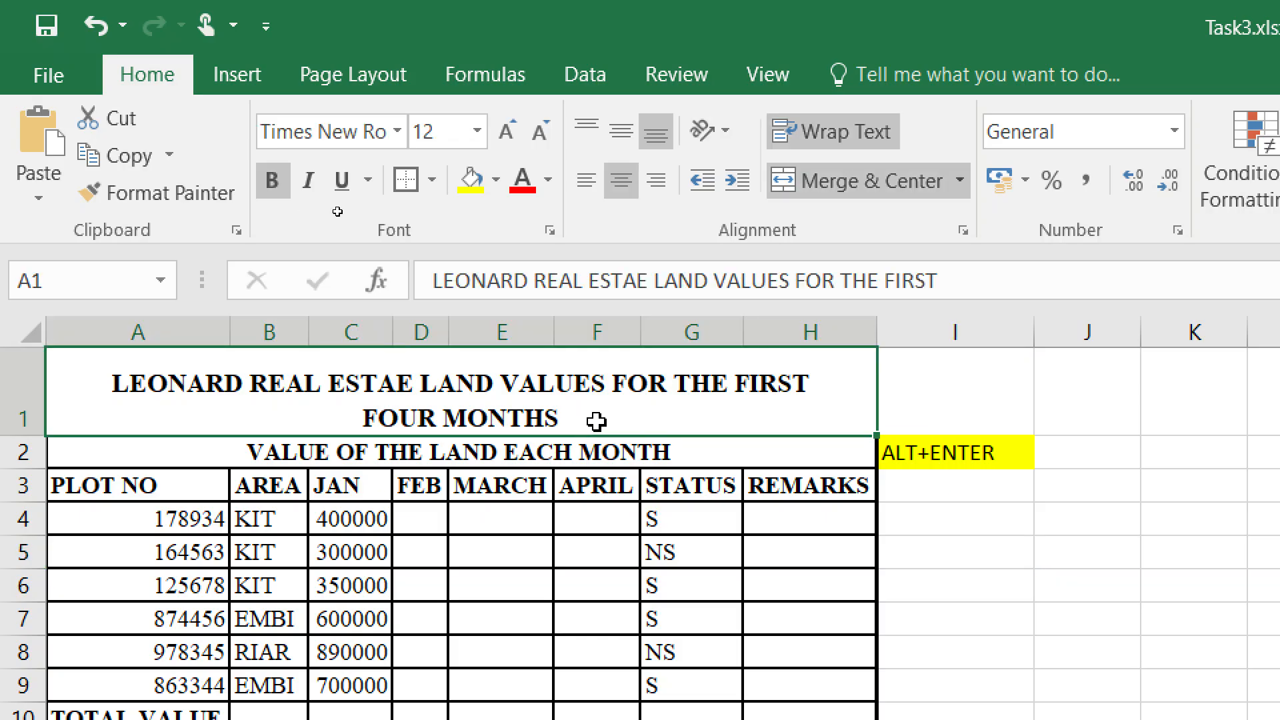
- Reduce the font size of the VALUE OF THE LAND EACH MONTH subtitle in A2 to 10
left_click(731, 448)
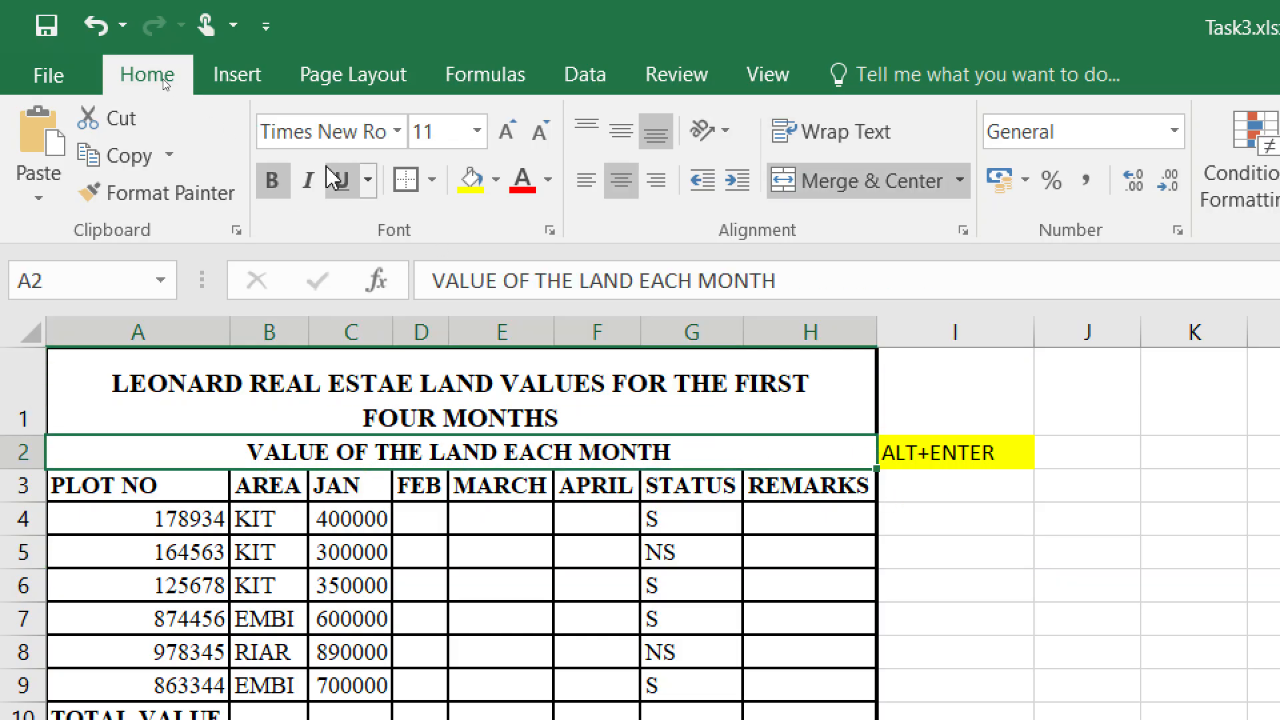
left_click(539, 132)
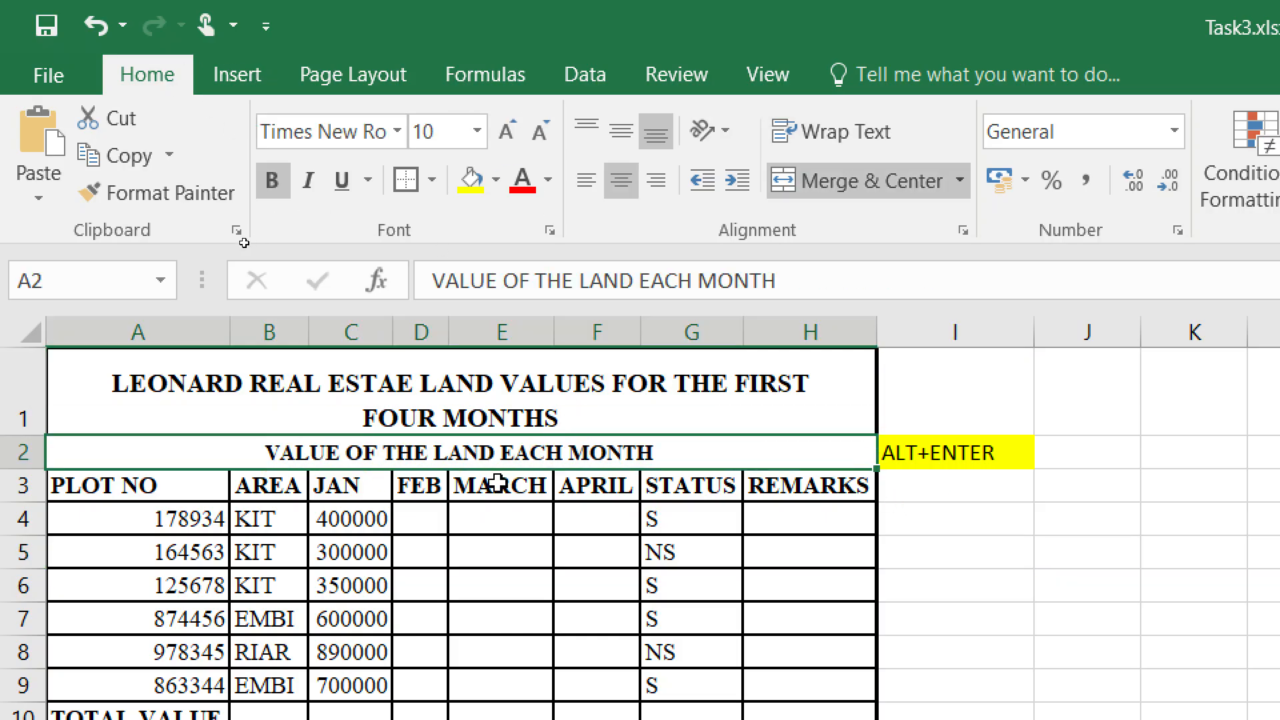
left_click(160, 487)
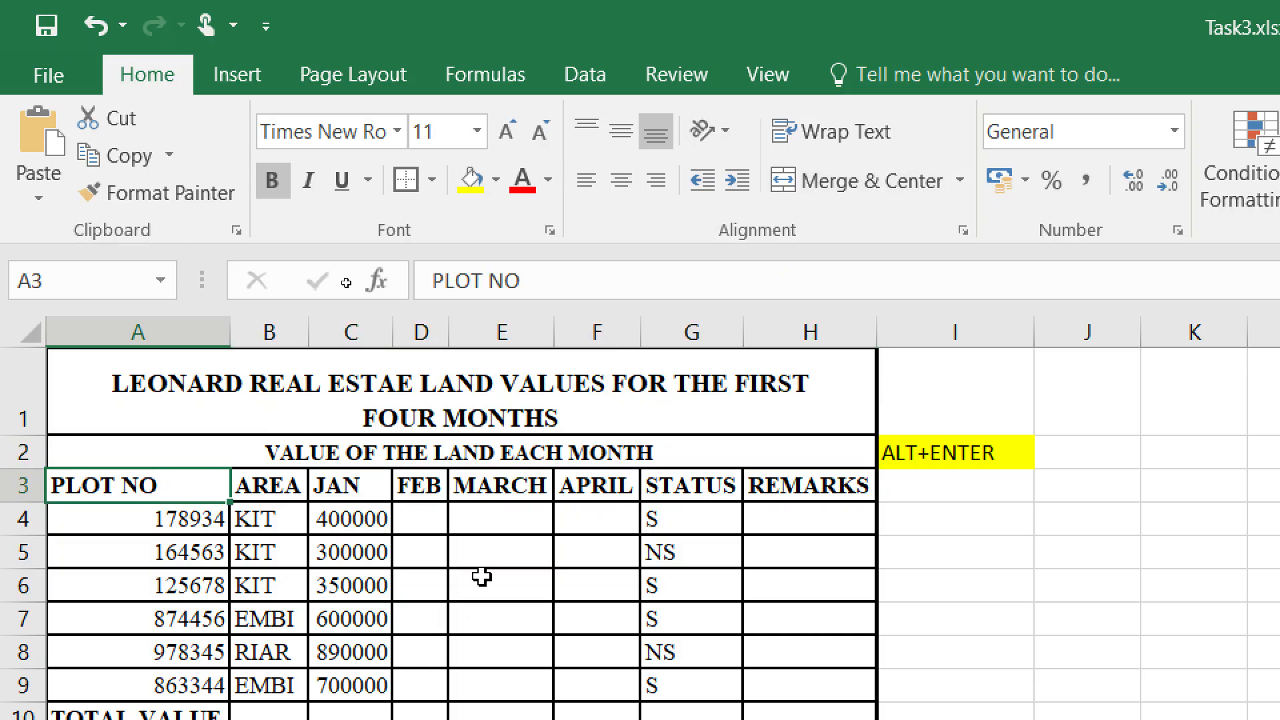
left_click(979, 575)
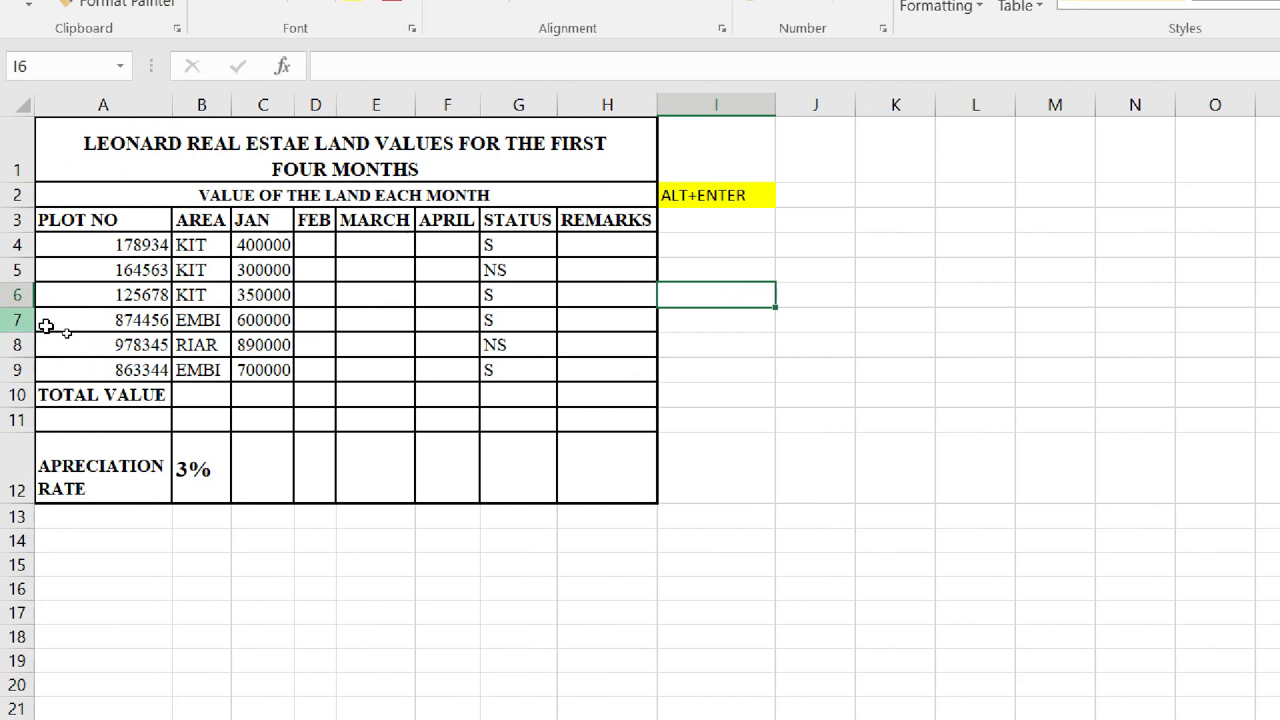
- Apply a thick outline border to the whole table in A1:H12 through the detailed border settings
left_click(306, 535)
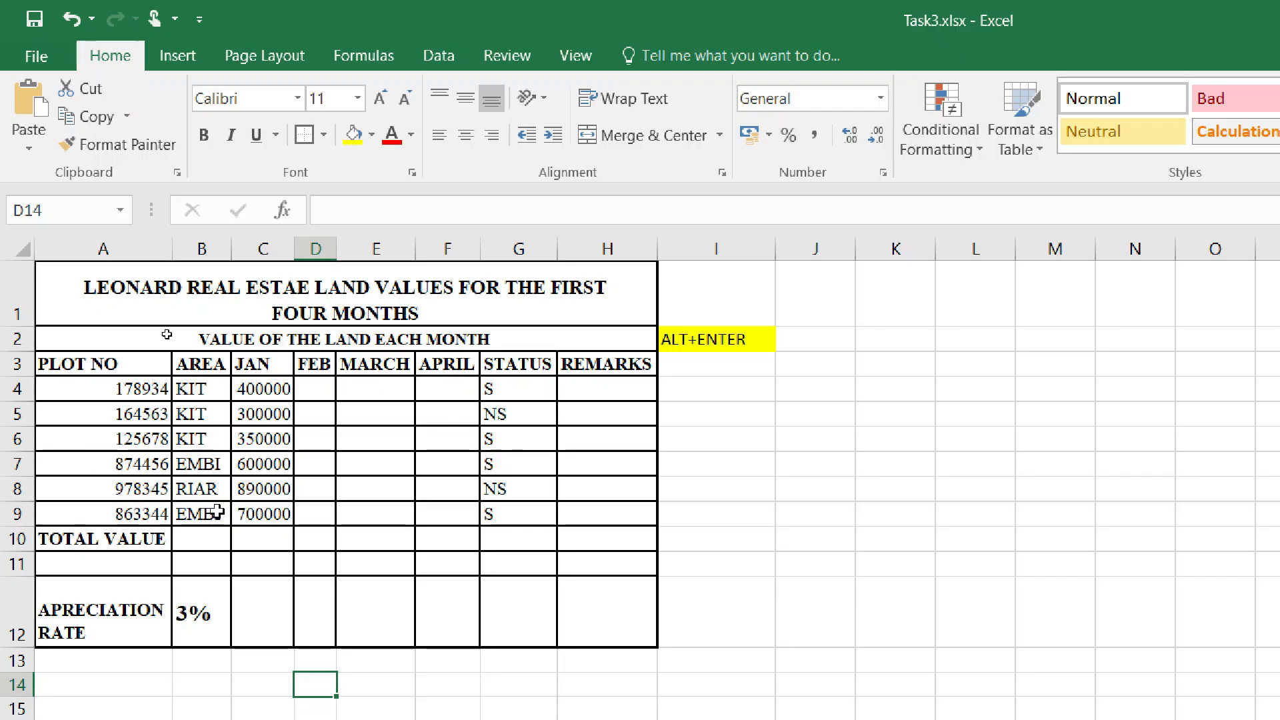
left_click(377, 515)
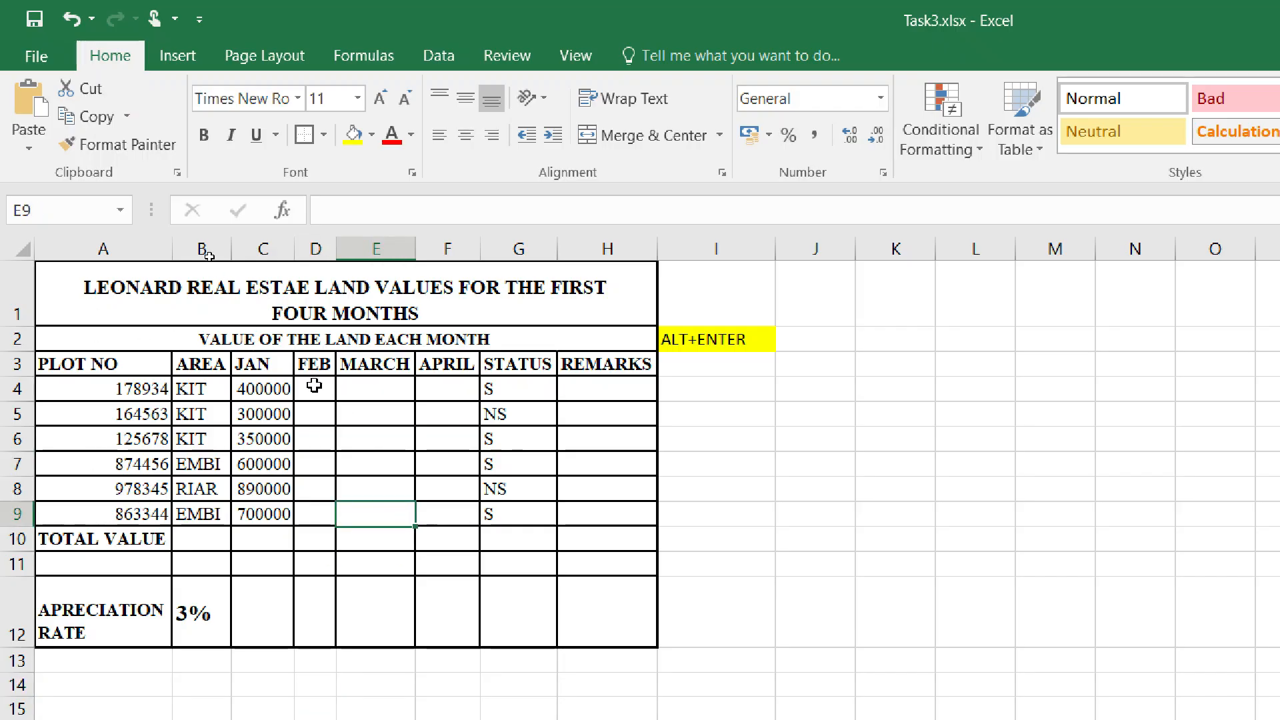
left_click(241, 288)
mouse_move(241, 288)
left_mouse_down()
mouse_move(363, 606)
mouse_move(336, 620)
left_mouse_up()
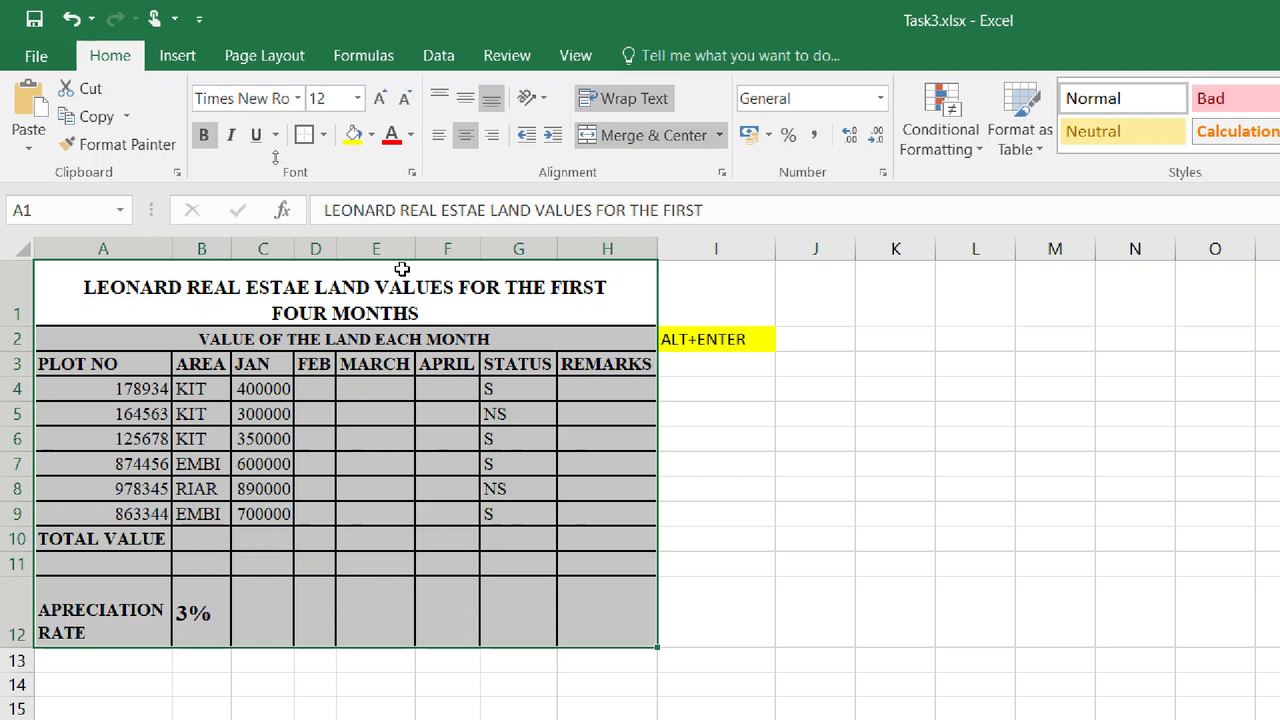
left_click(324, 135)
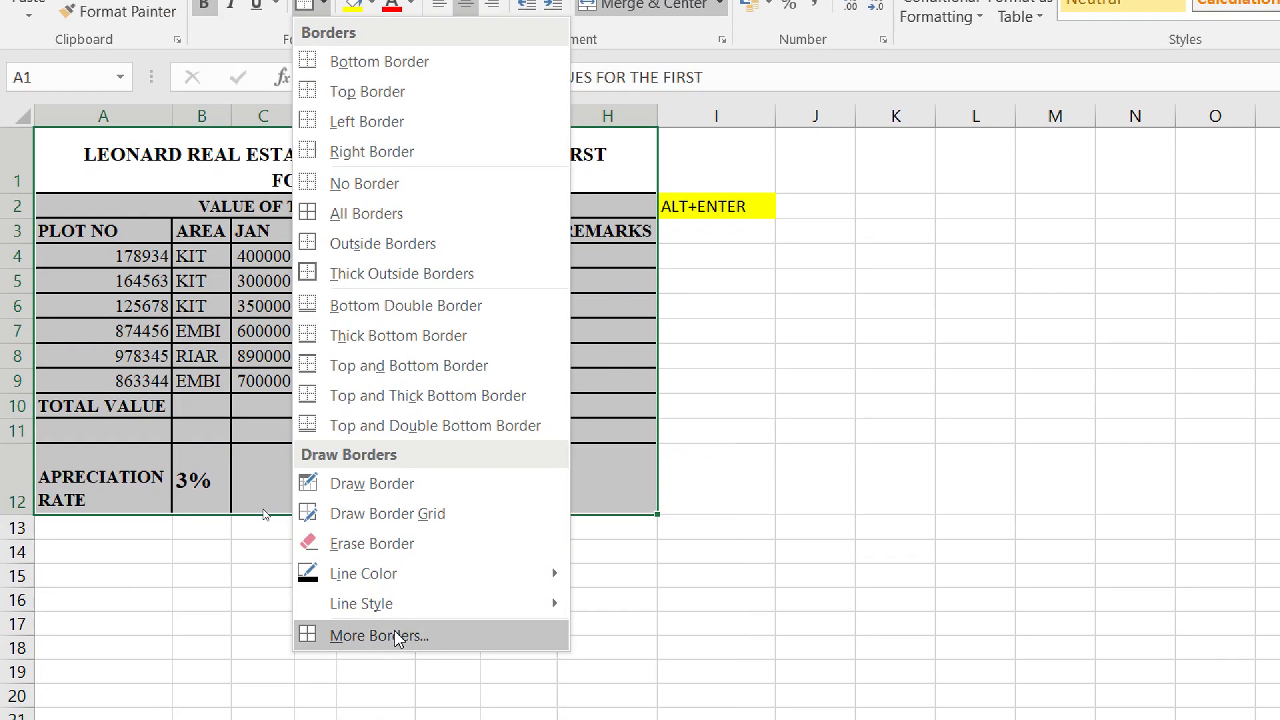
left_click(398, 637)
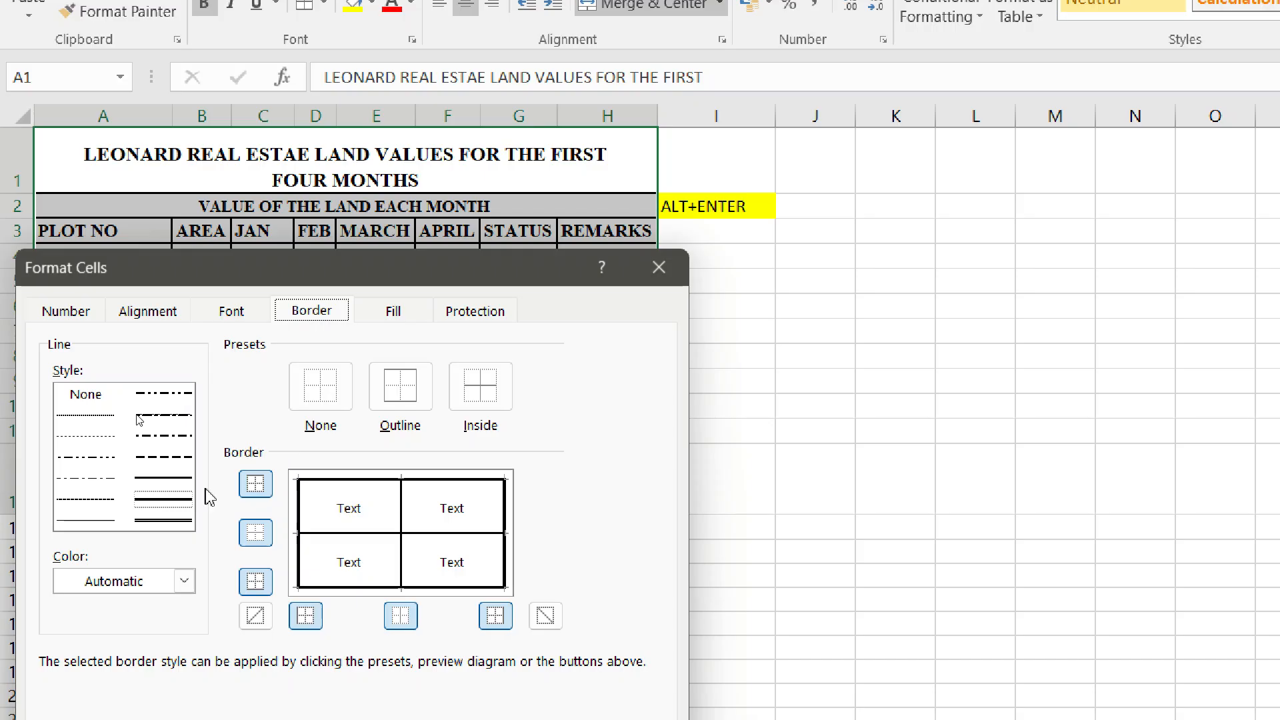
left_click(167, 479)
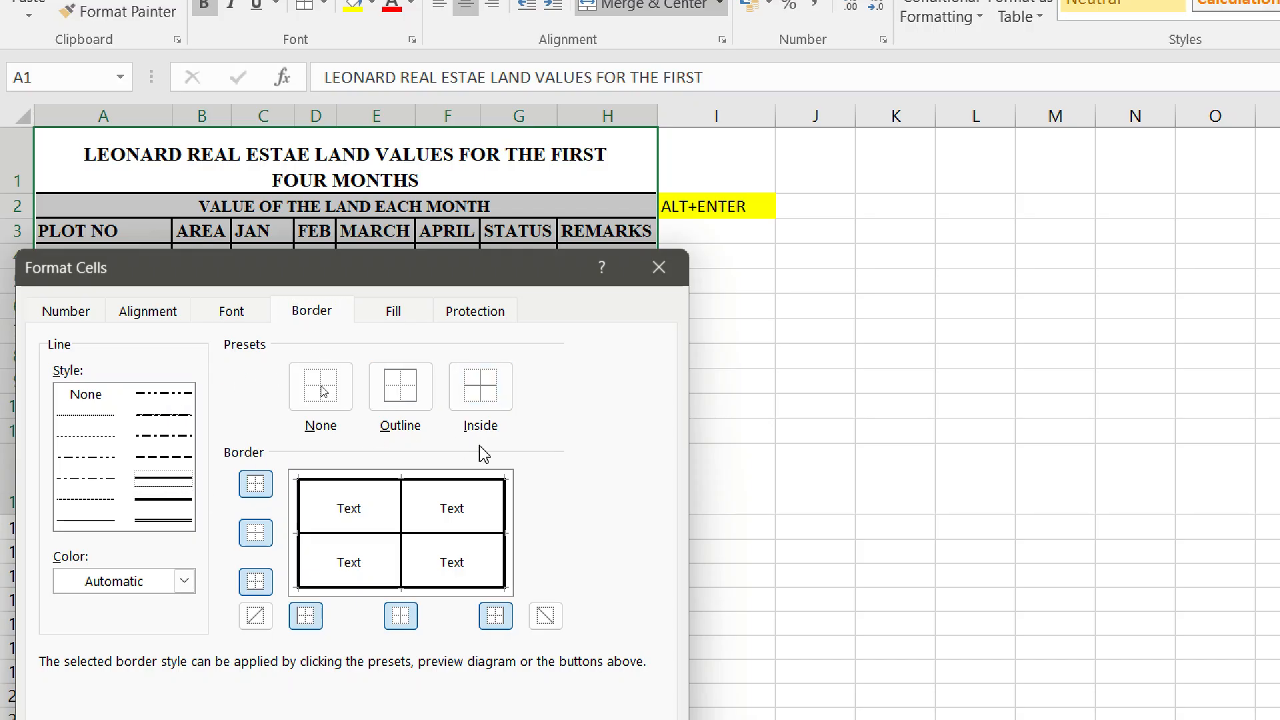
left_click(175, 499)
left_click(407, 392)
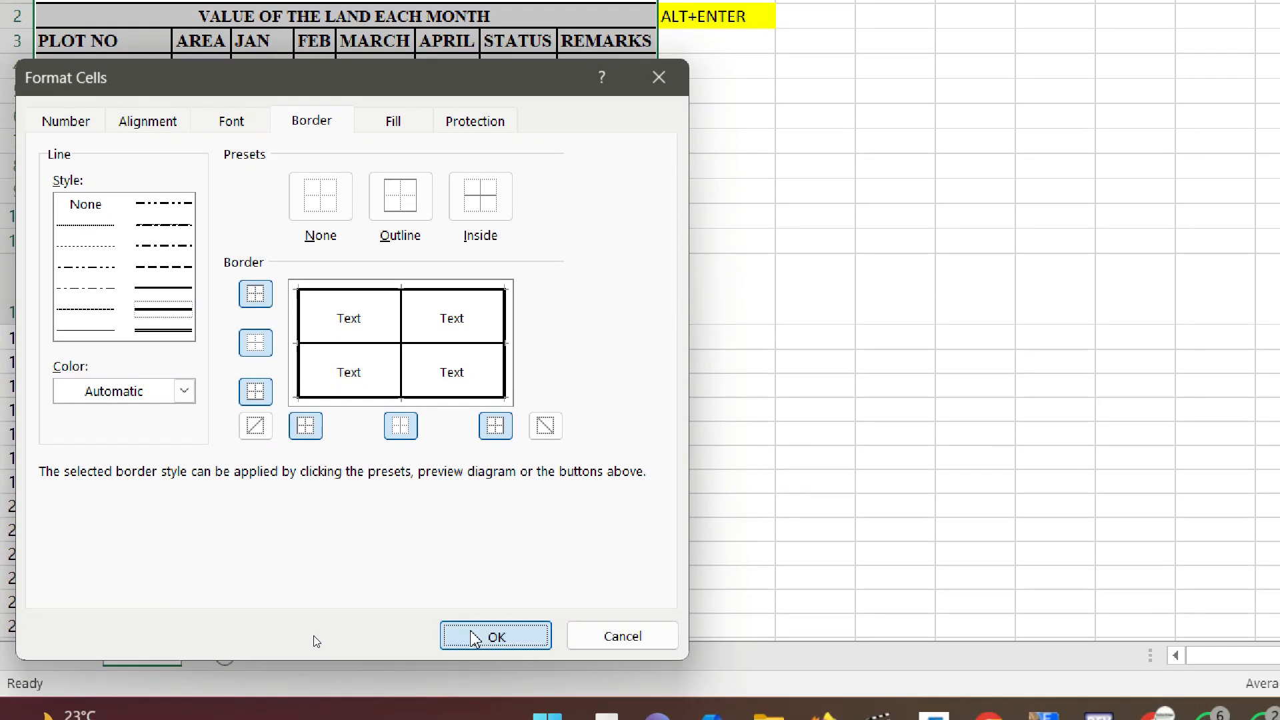
left_click(475, 637)
left_click(376, 405)
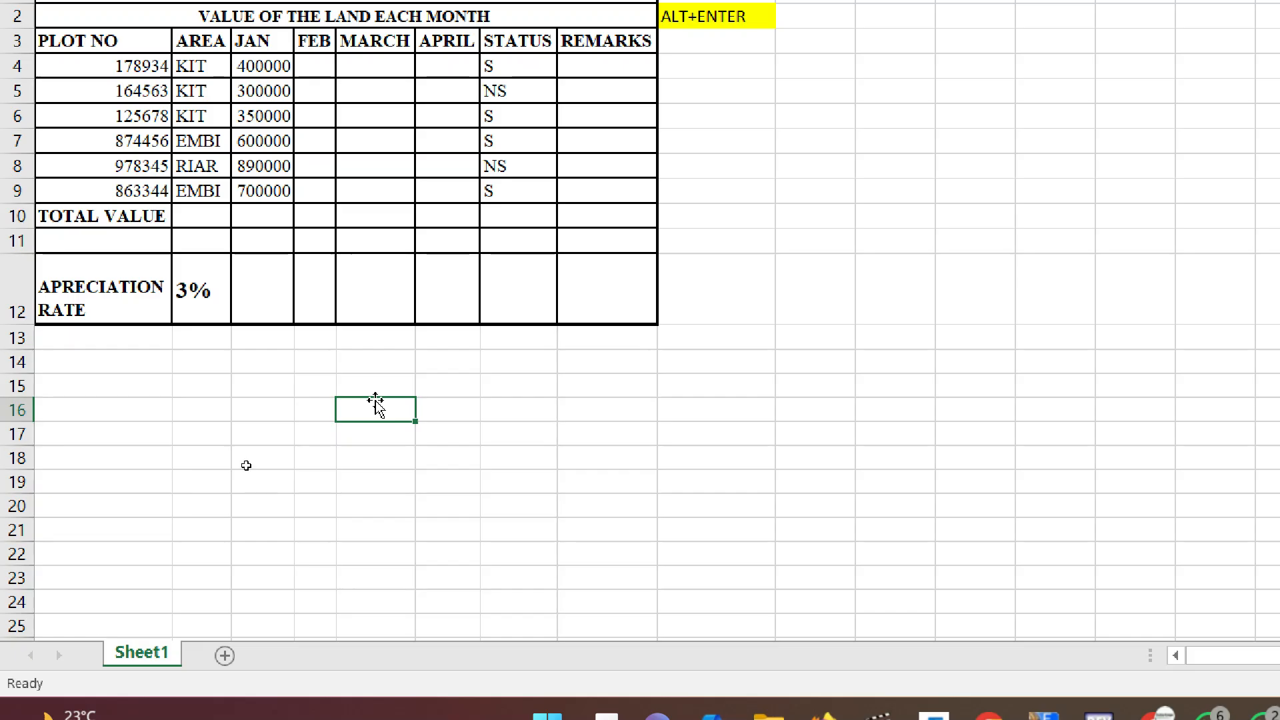
- Review the border settings of the table in A1:H12 and close them without changes
left_click_drag(243, 89, 369, 395)
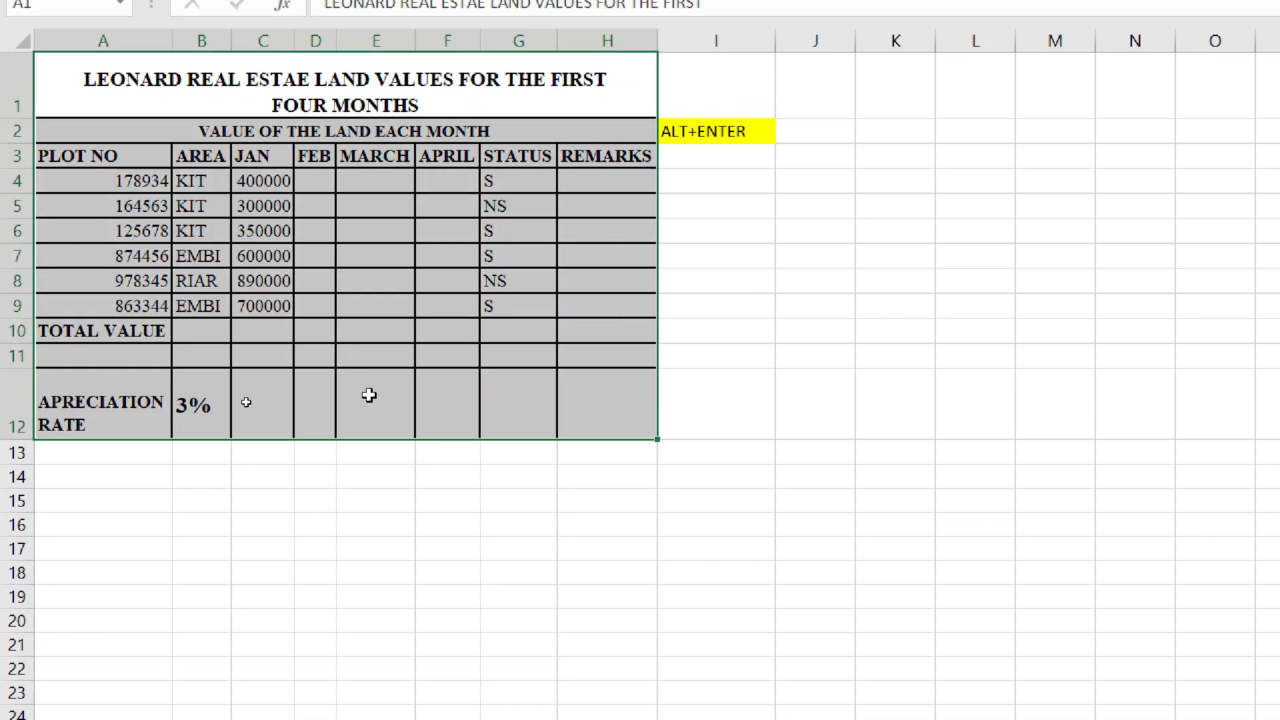
right_click(368, 395)
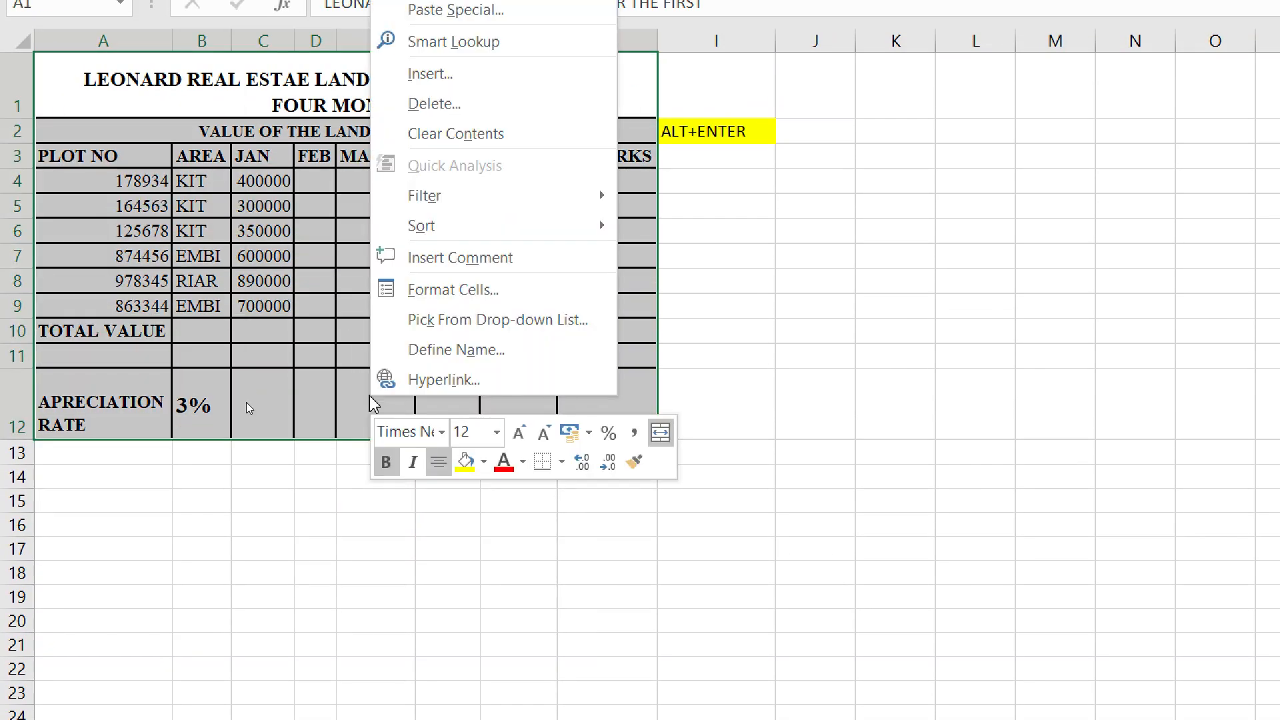
left_click(467, 294)
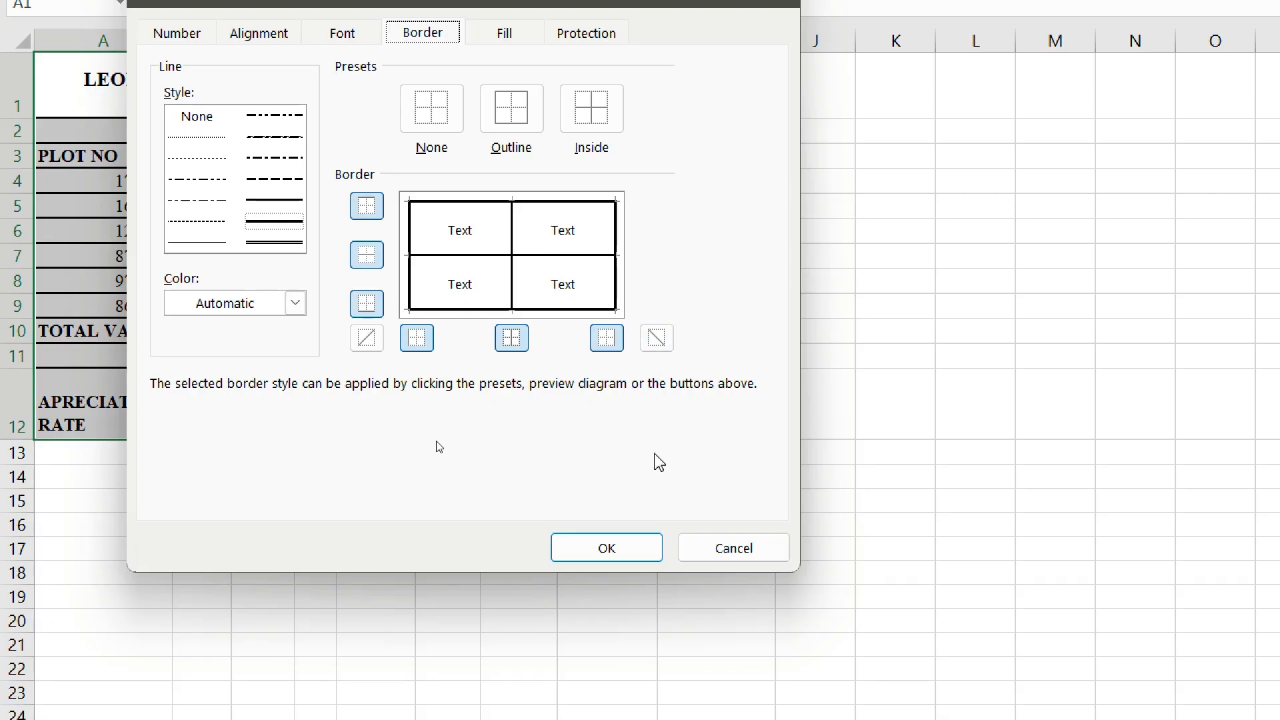
left_click(713, 550)
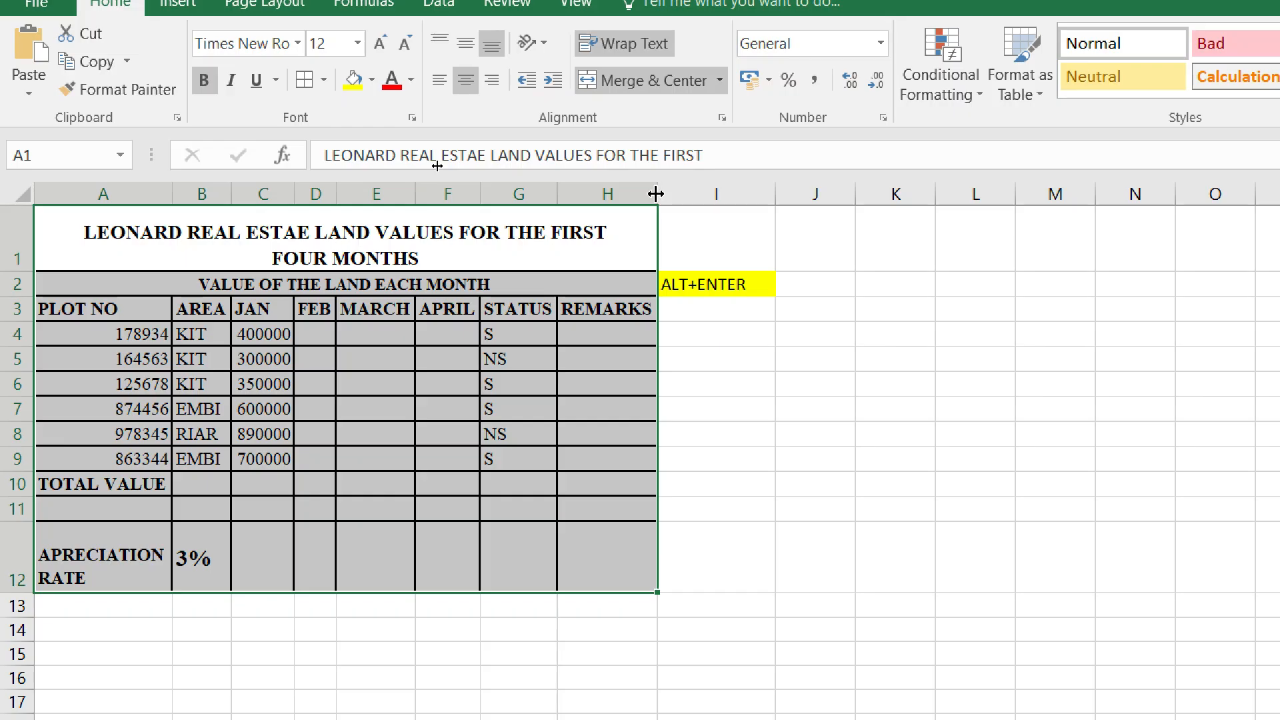
- Try widening column H and giving columns A to H one equal width, and undo the width change
left_click_drag(656, 187, 676, 190)
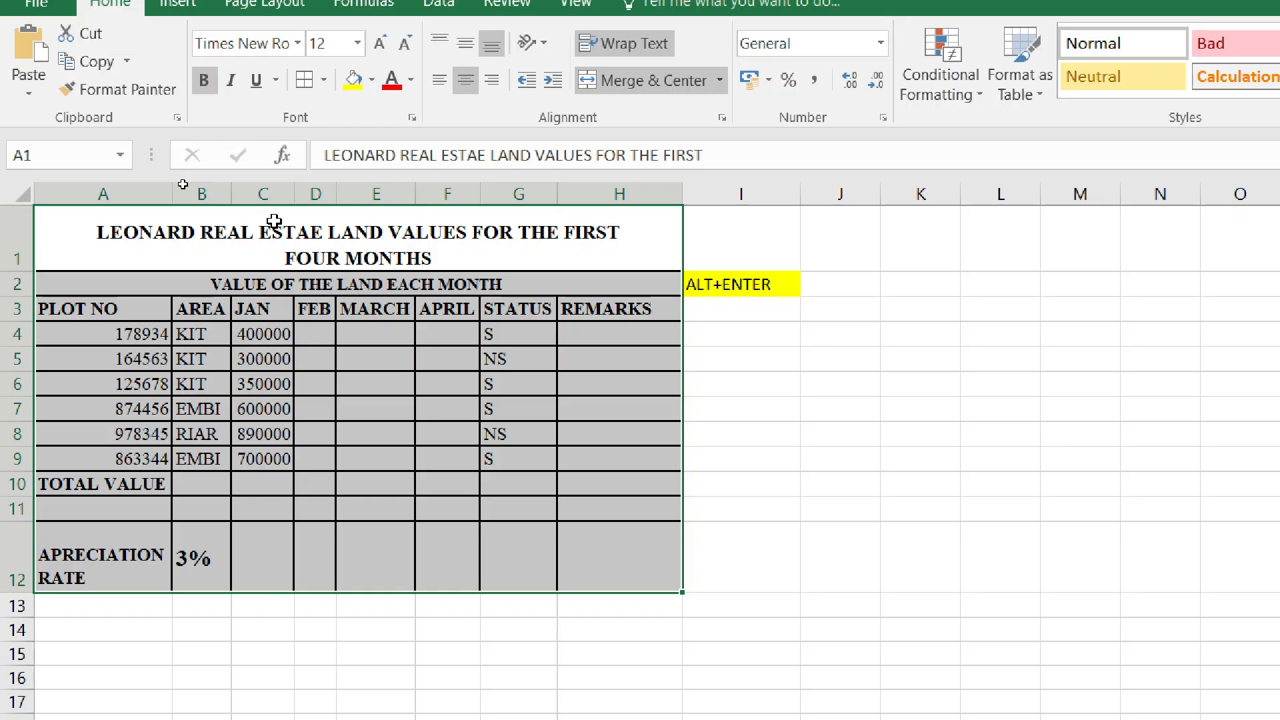
left_click_drag(136, 194, 658, 192)
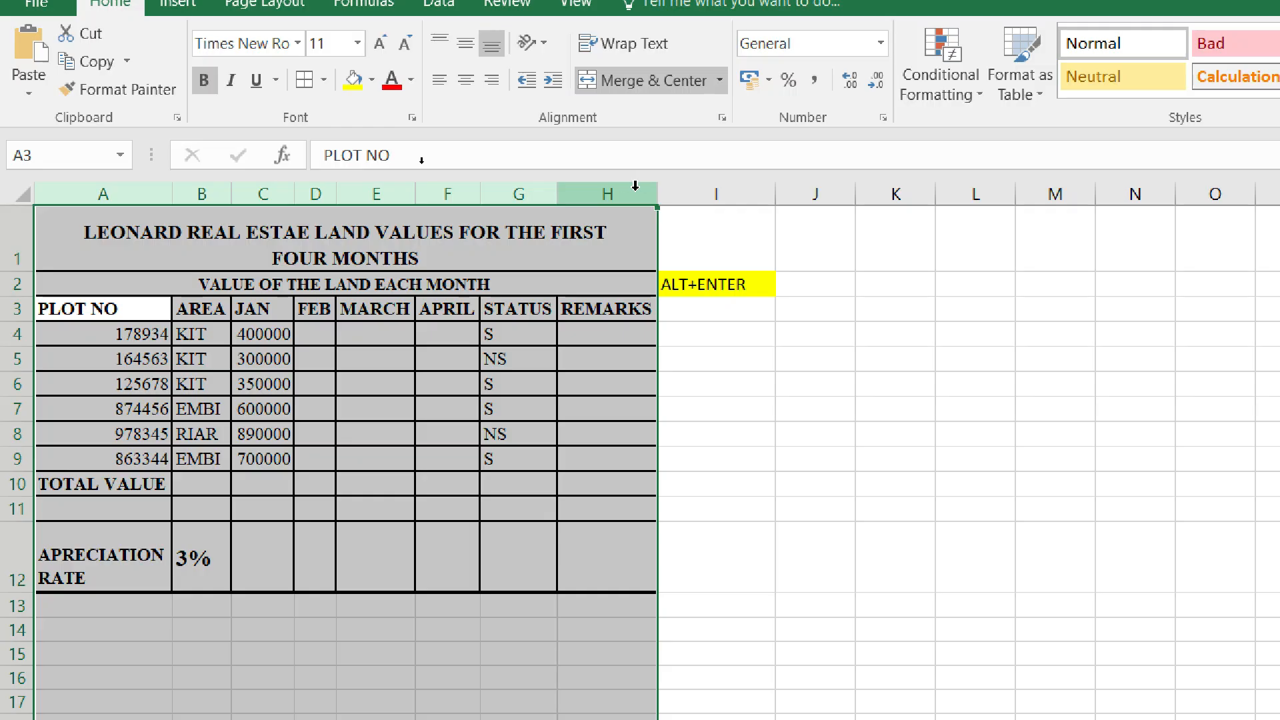
left_click_drag(558, 190, 580, 192)
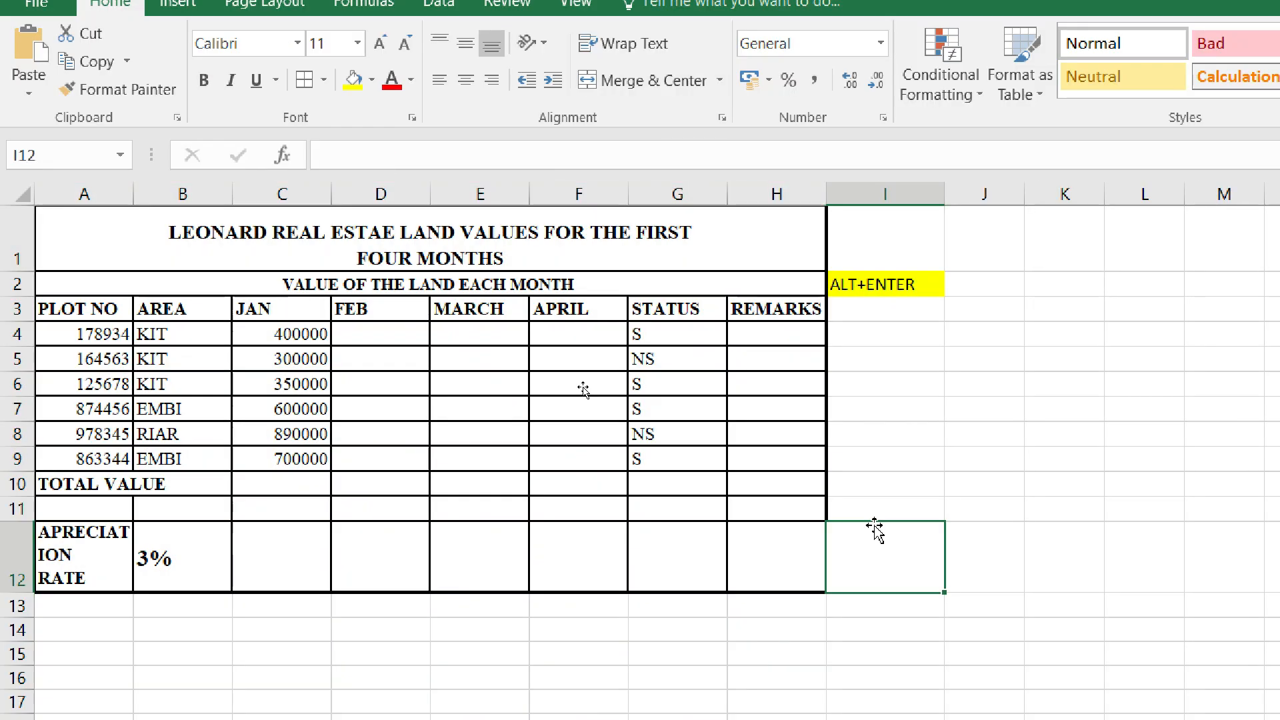
left_click(873, 528)
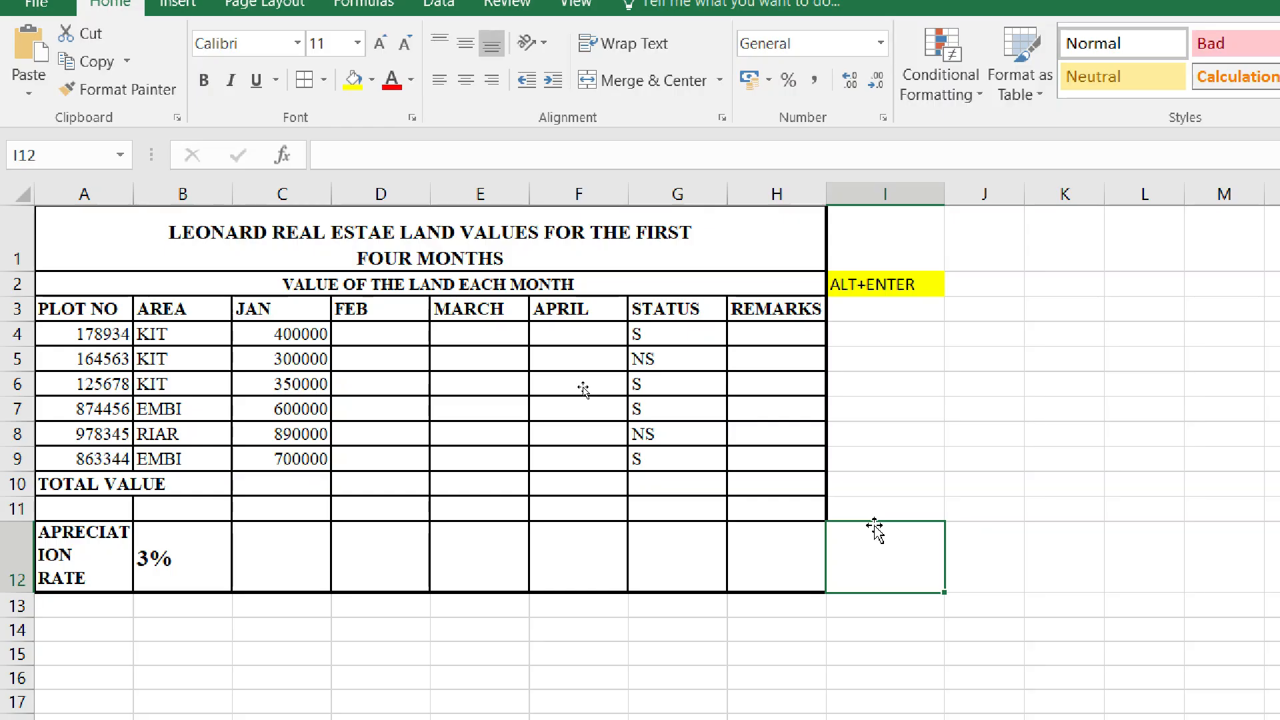
left_click(445, 461)
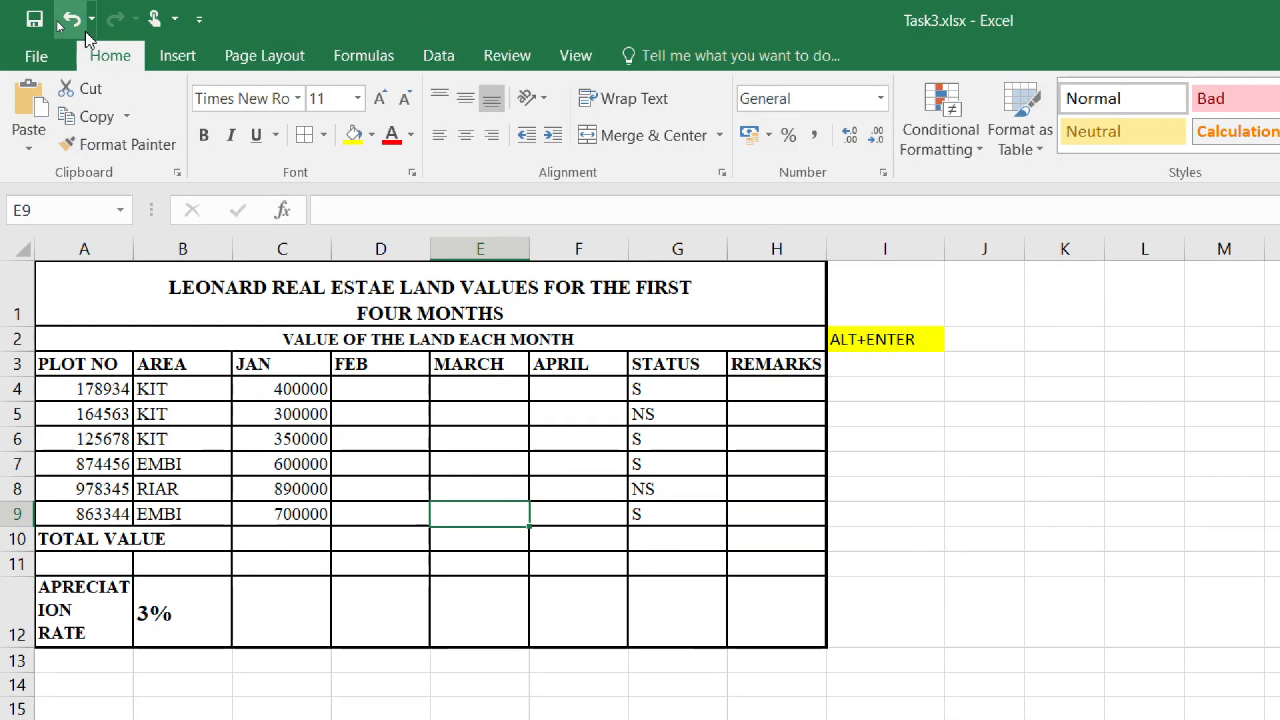
left_click(72, 19)
left_click(533, 513)
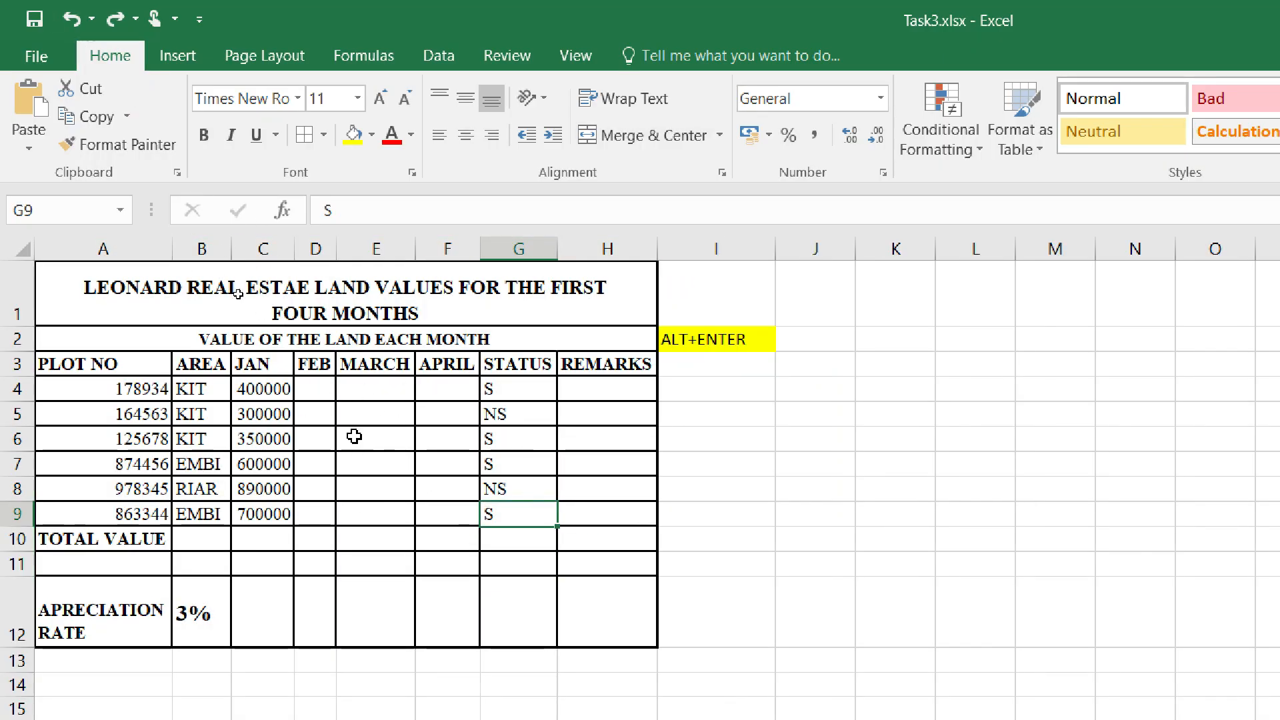
- Give columns A to H one equal width and AutoFit them back to their contents
left_click(115, 247)
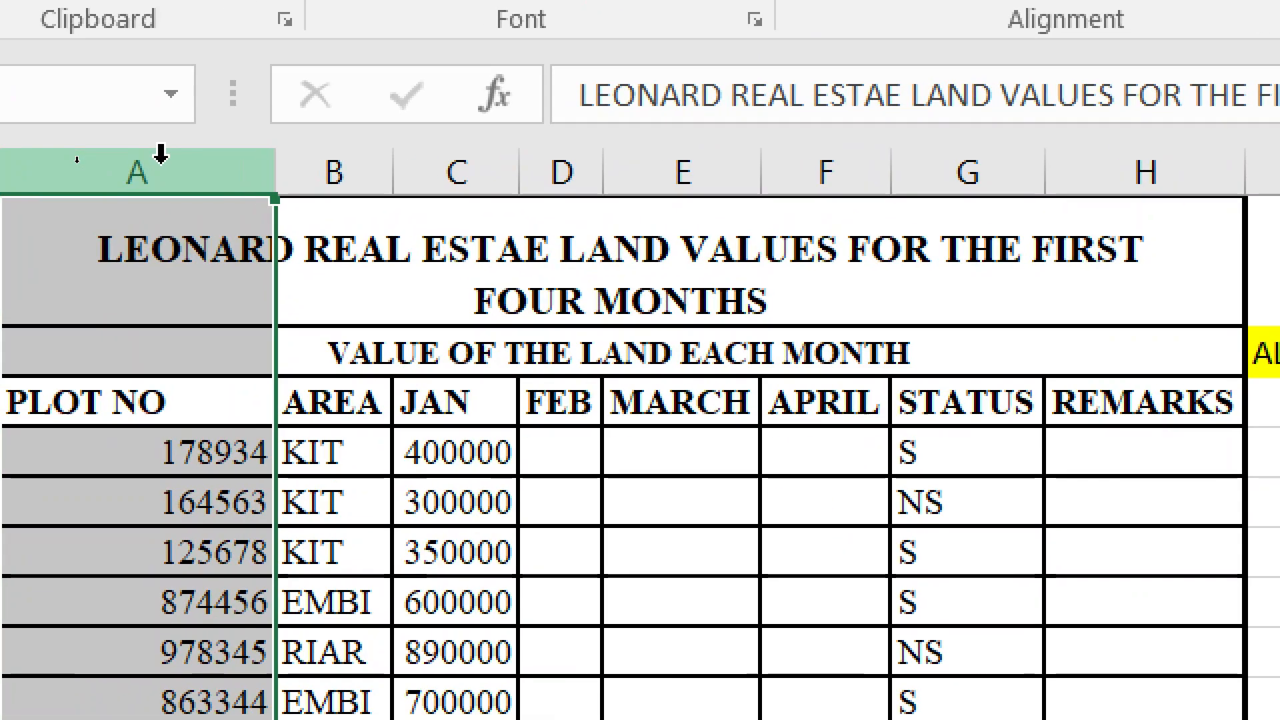
left_click_drag(140, 170, 1226, 155)
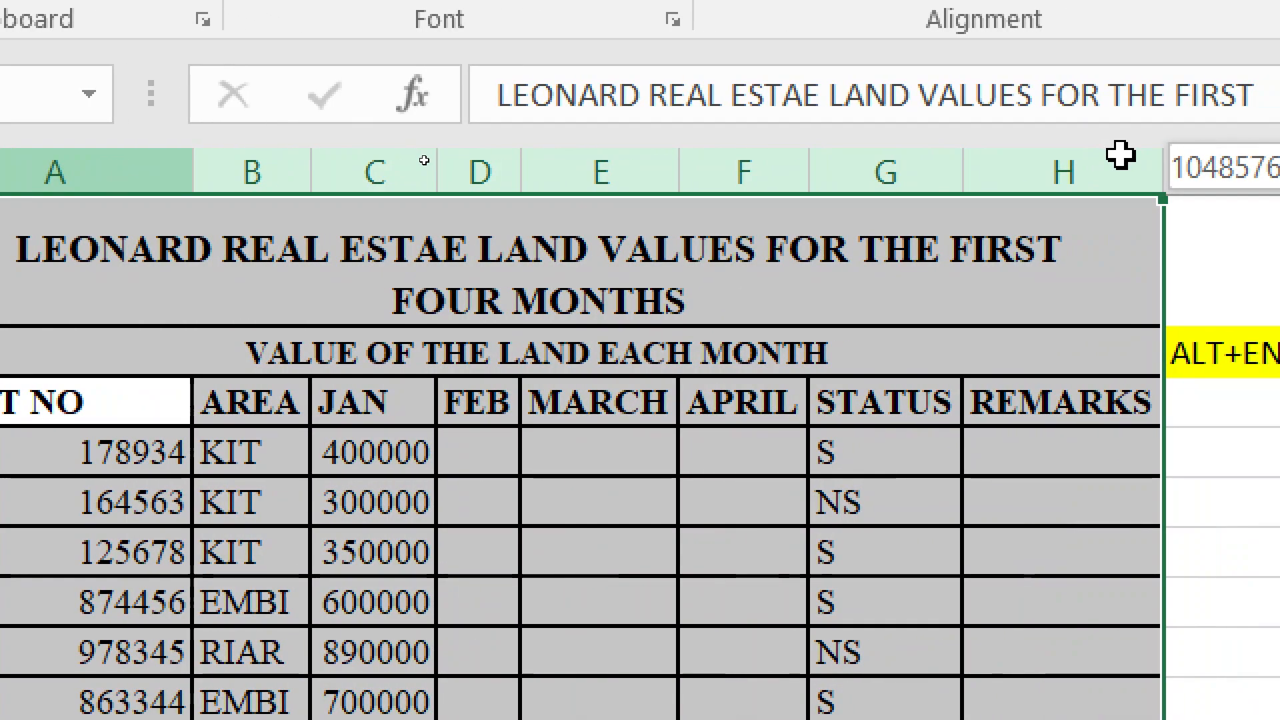
left_click_drag(1121, 155, 1093, 150)
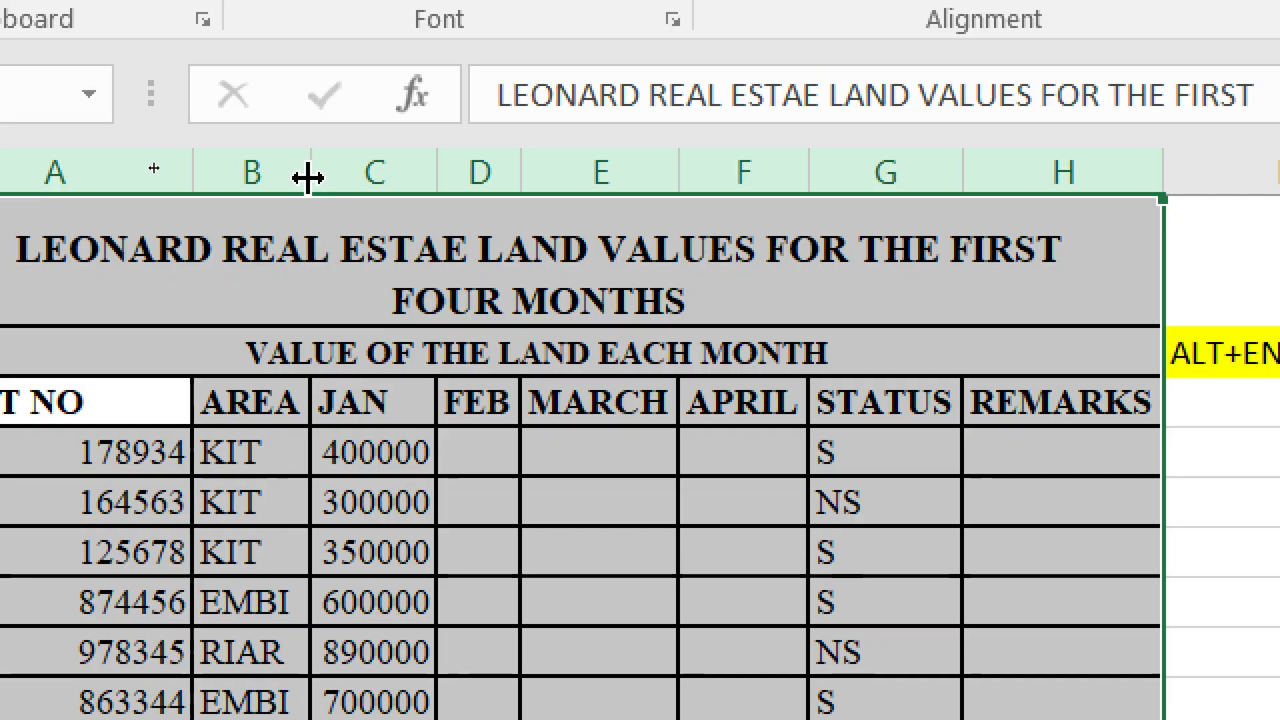
left_click_drag(313, 178, 333, 177)
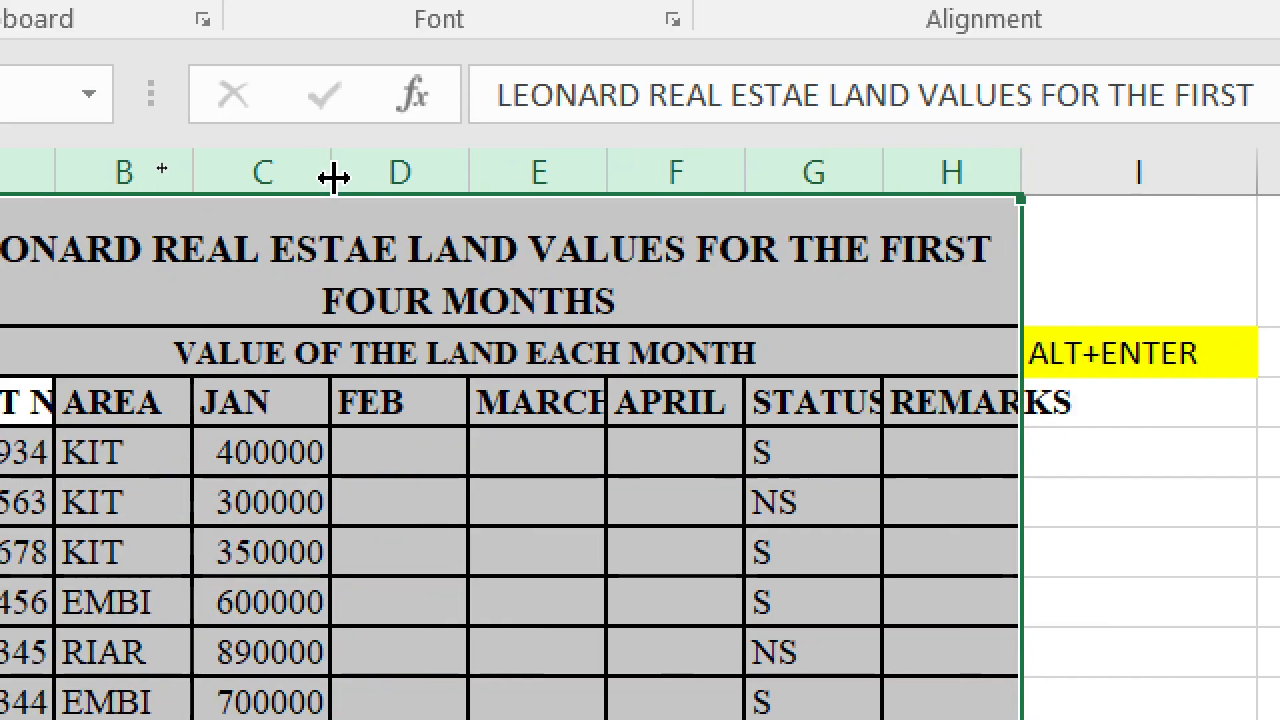
double_click(334, 178)
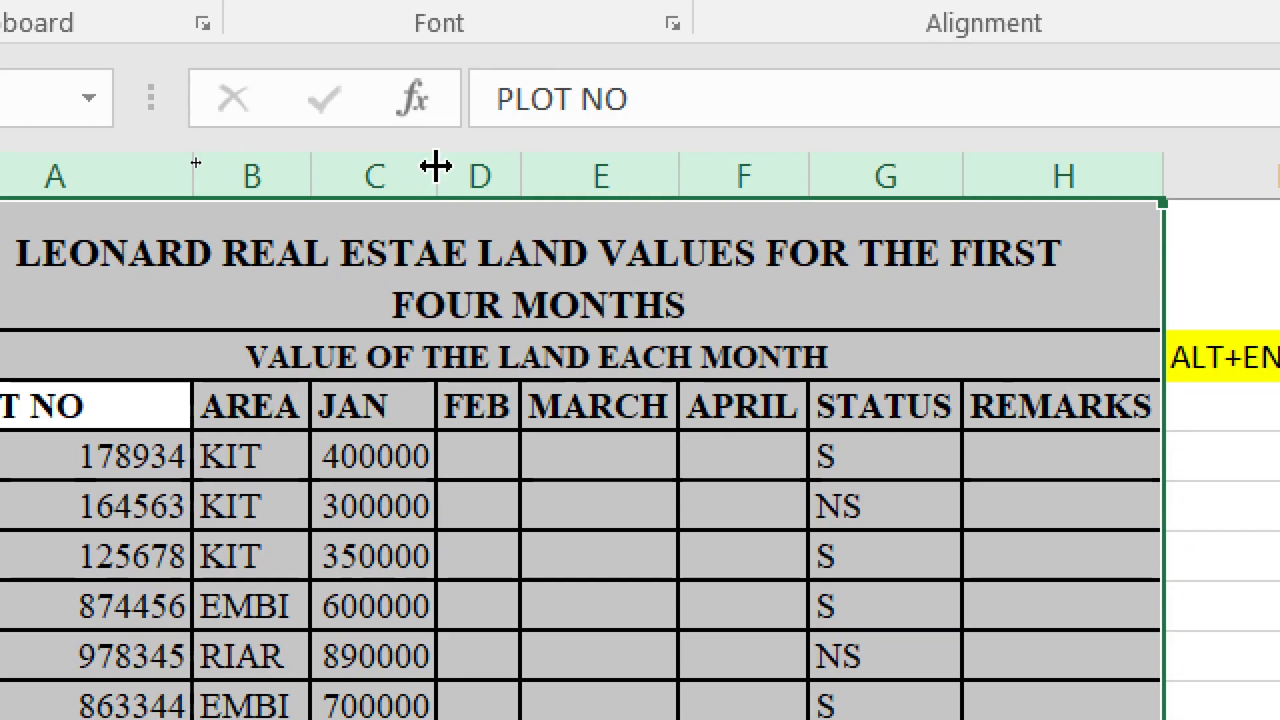
- Set columns A to H to one equal width and widen column H to fit the REMARKS heading
left_click_drag(436, 166, 457, 163)
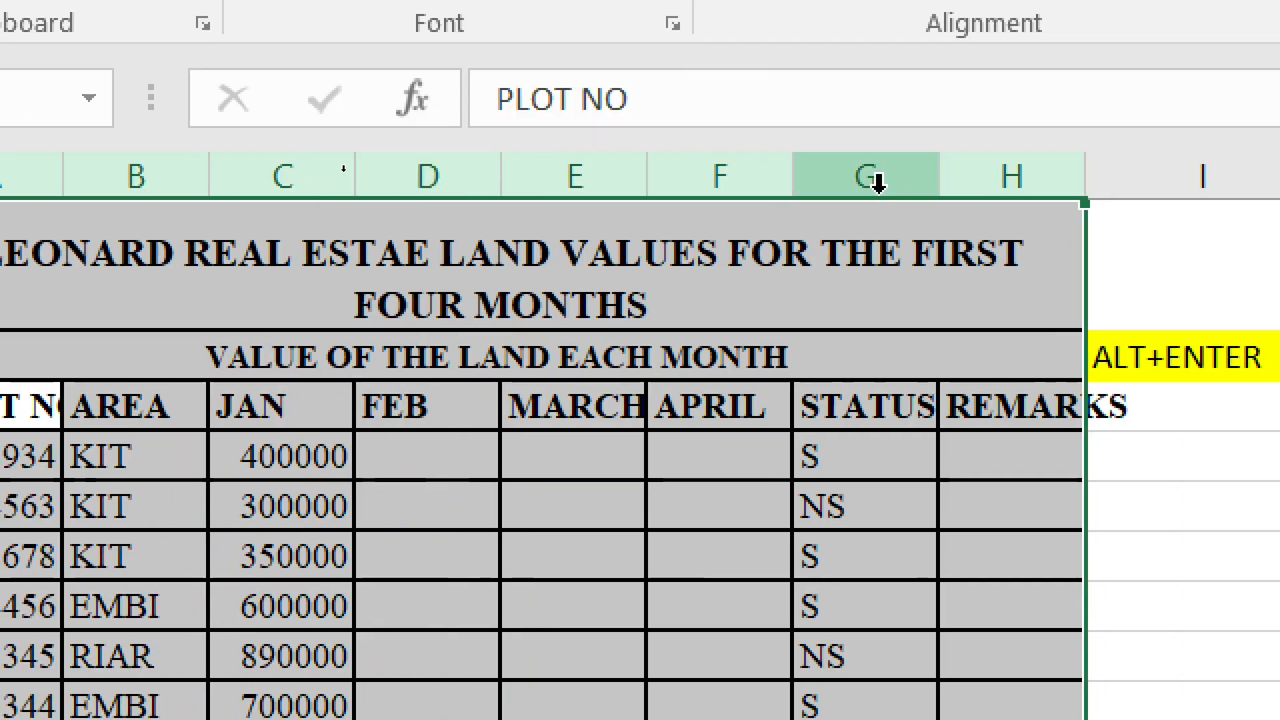
left_click_drag(935, 180, 956, 165)
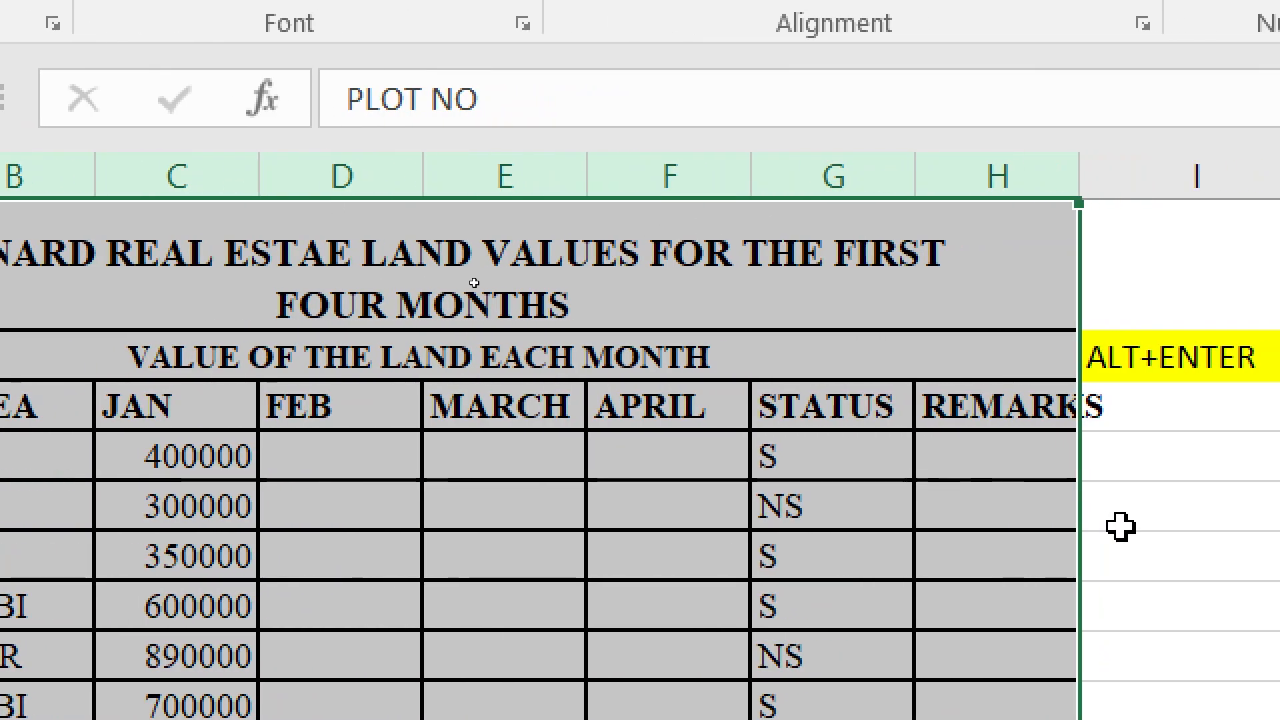
left_click(1121, 527)
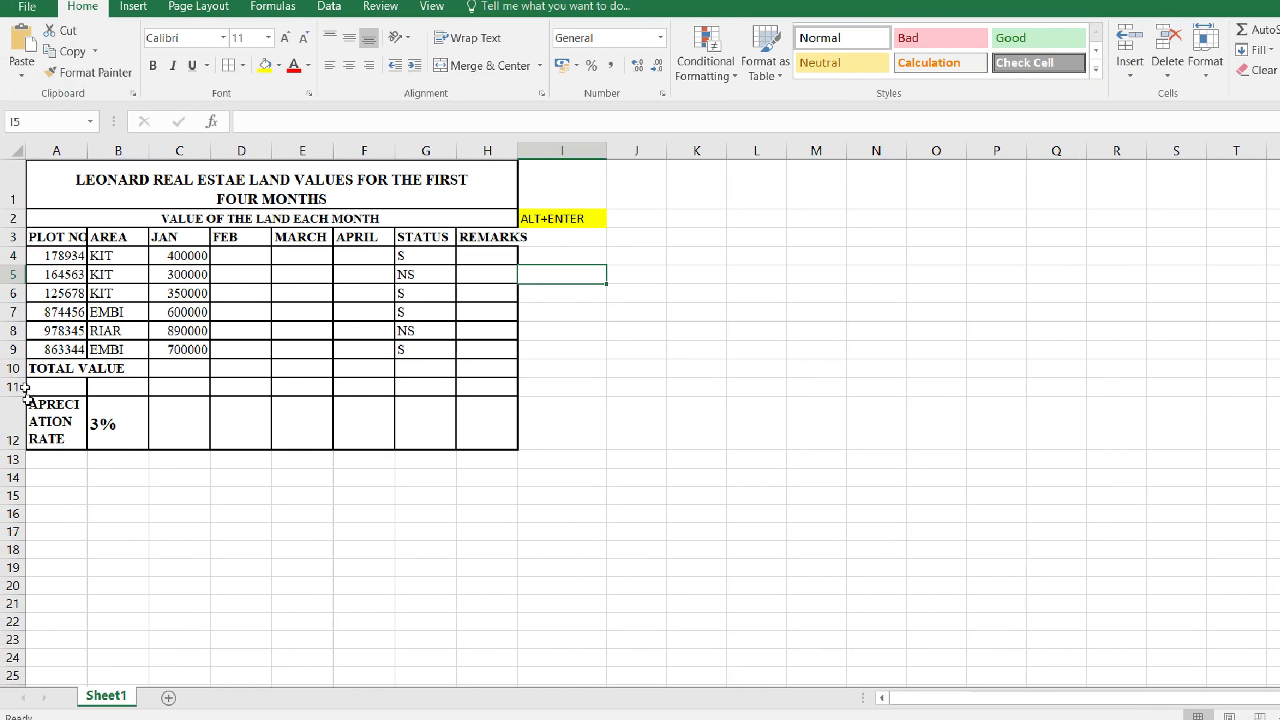
left_click(178, 494)
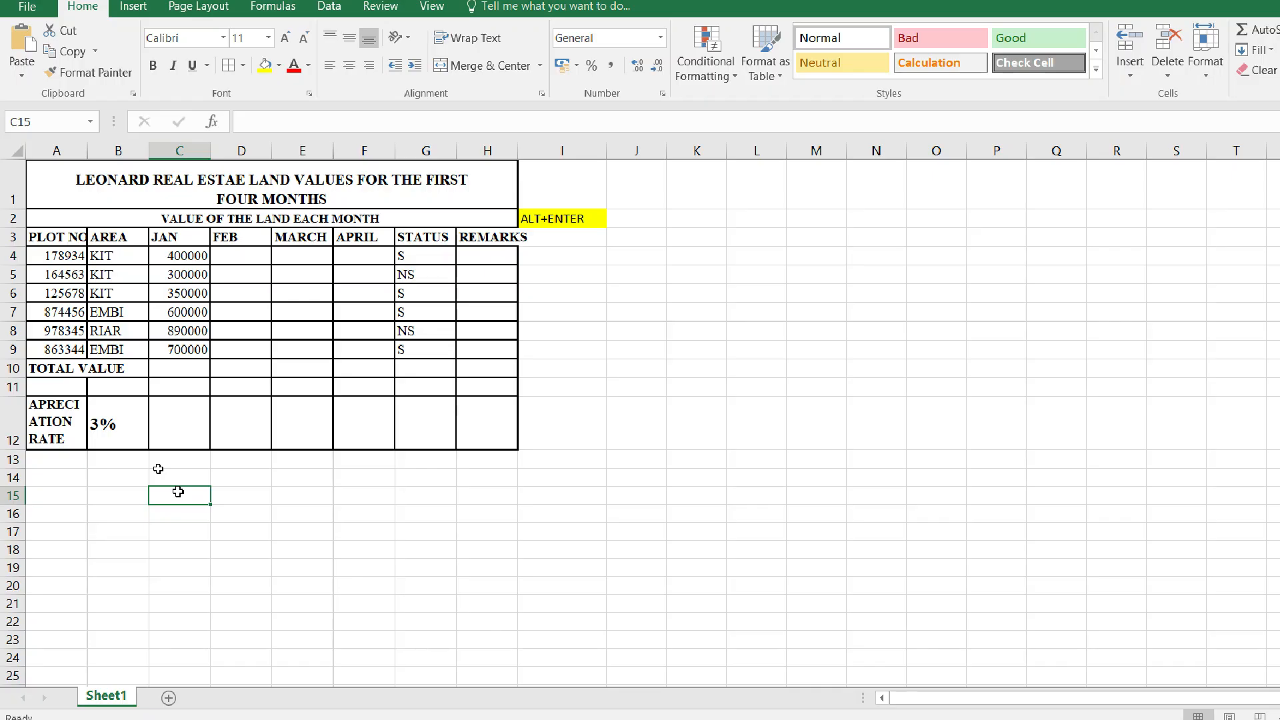
left_click_drag(518, 151, 526, 150)
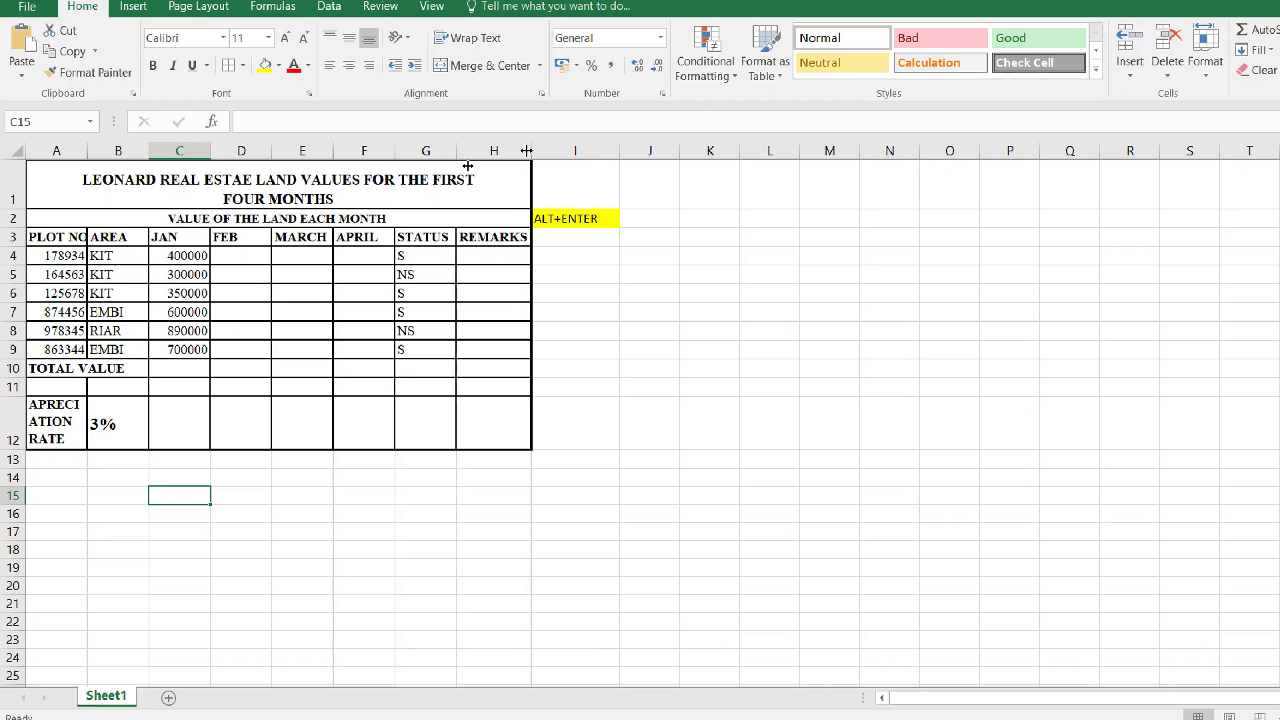
left_click(595, 412)
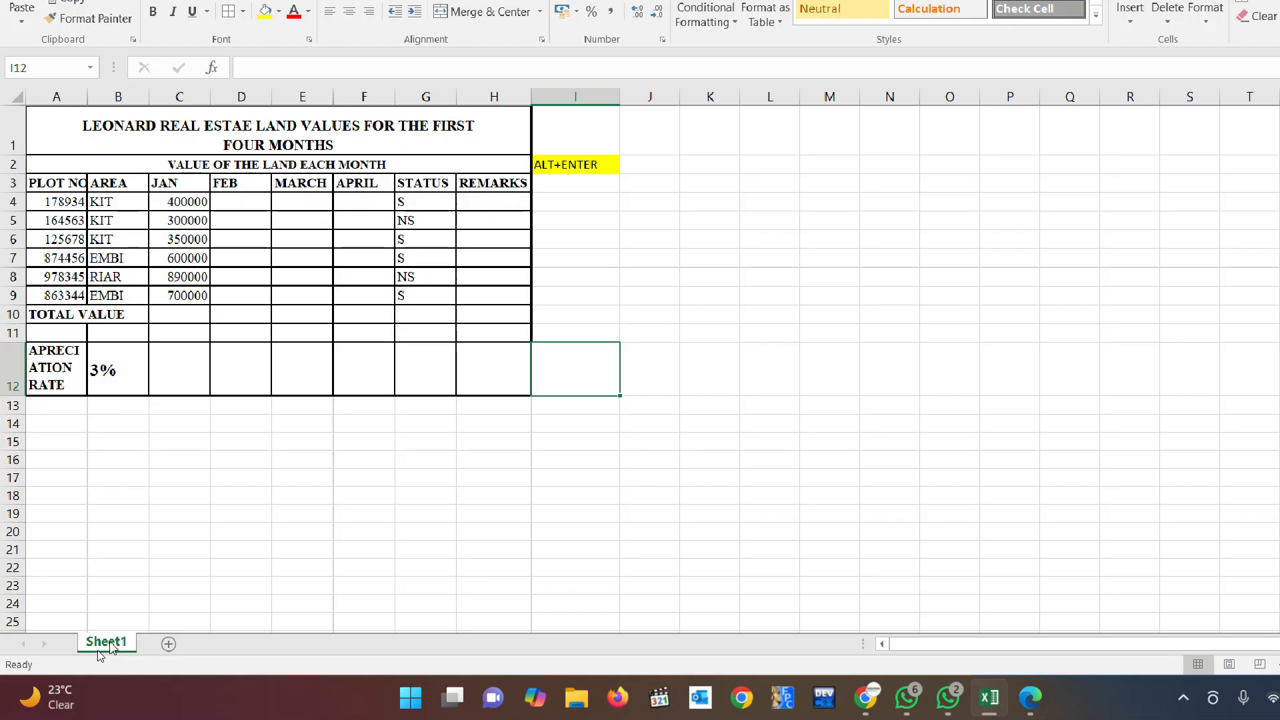
double_click(103, 645)
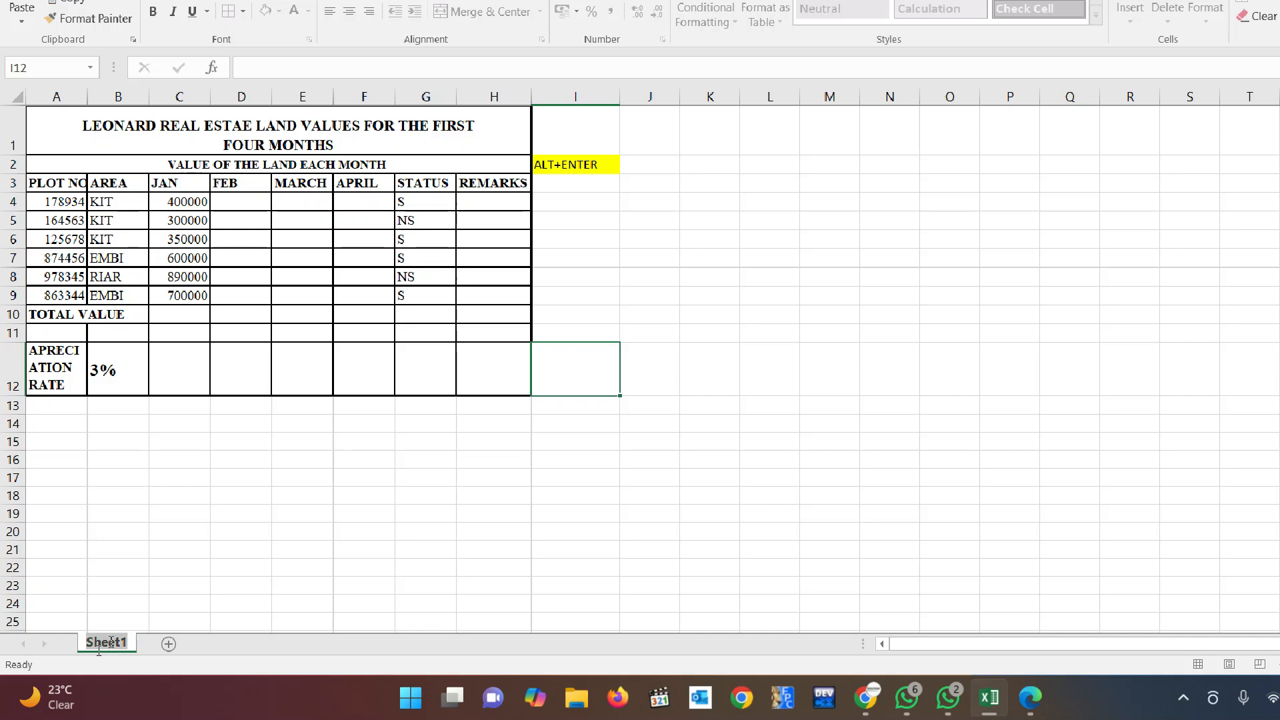
key("Return")
left_click(156, 608)
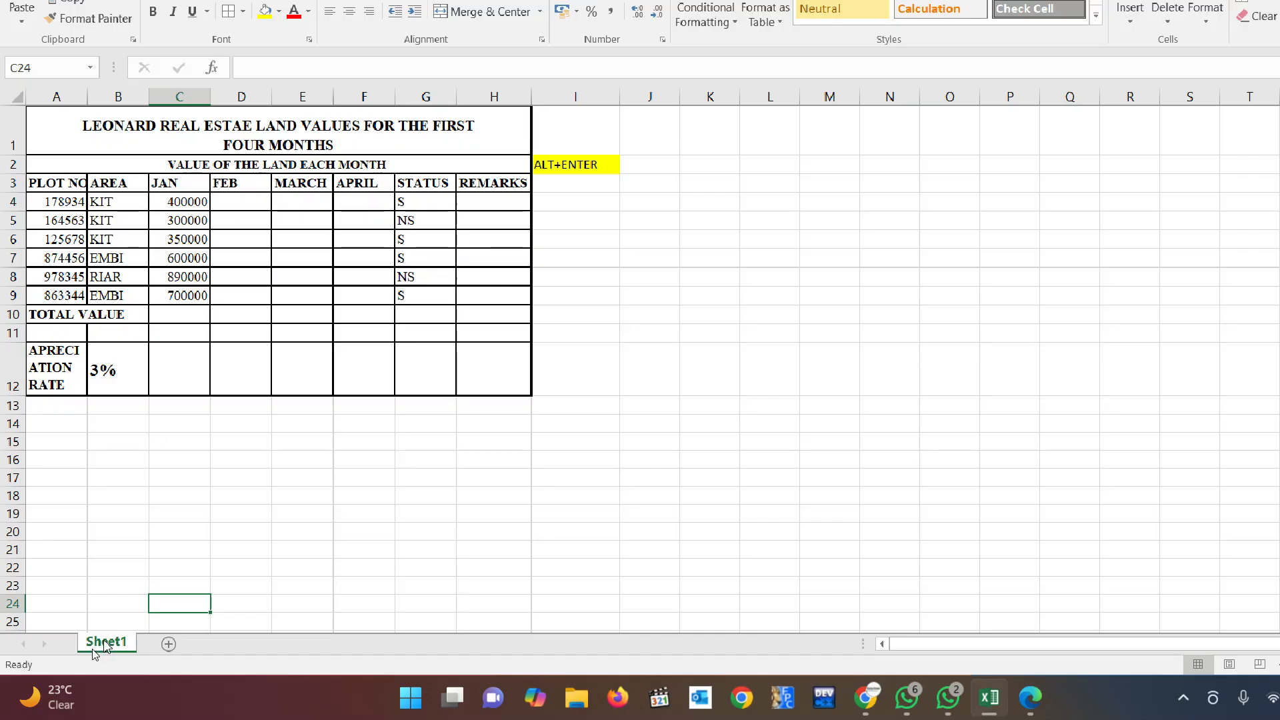
- Rename the worksheet Sheet1 as plotvalue
right_click(106, 644)
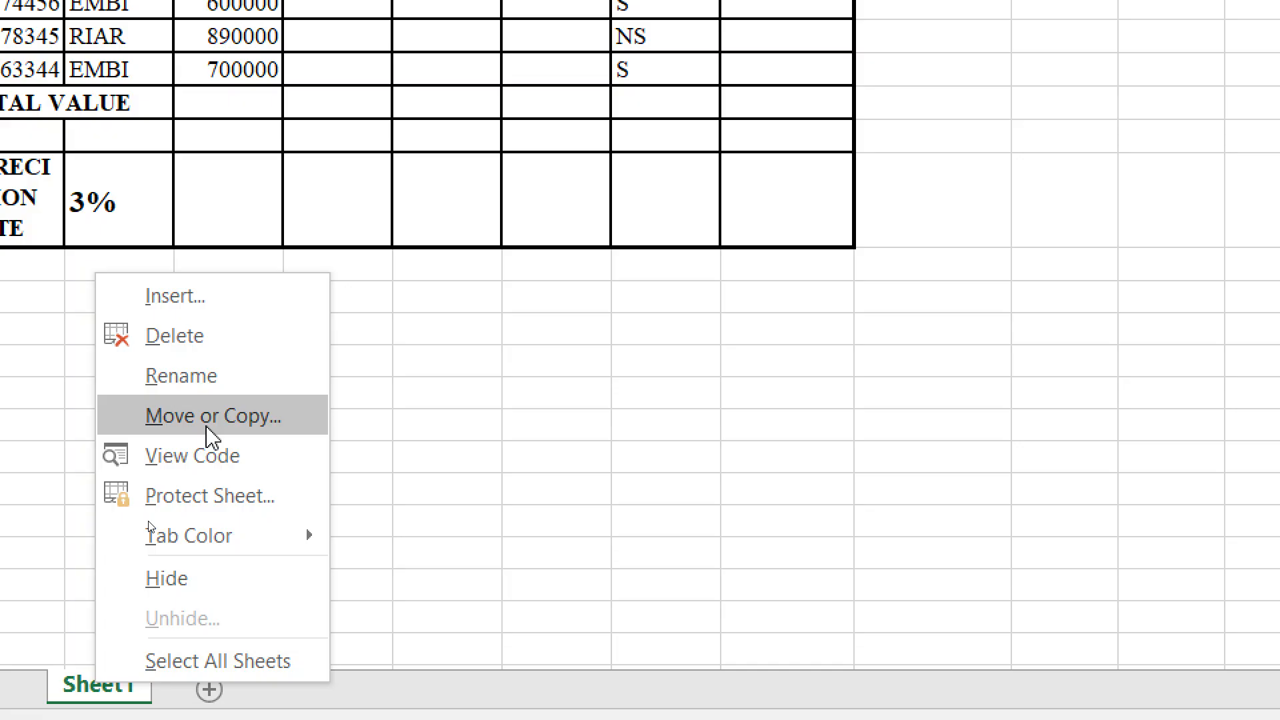
left_click(200, 389)
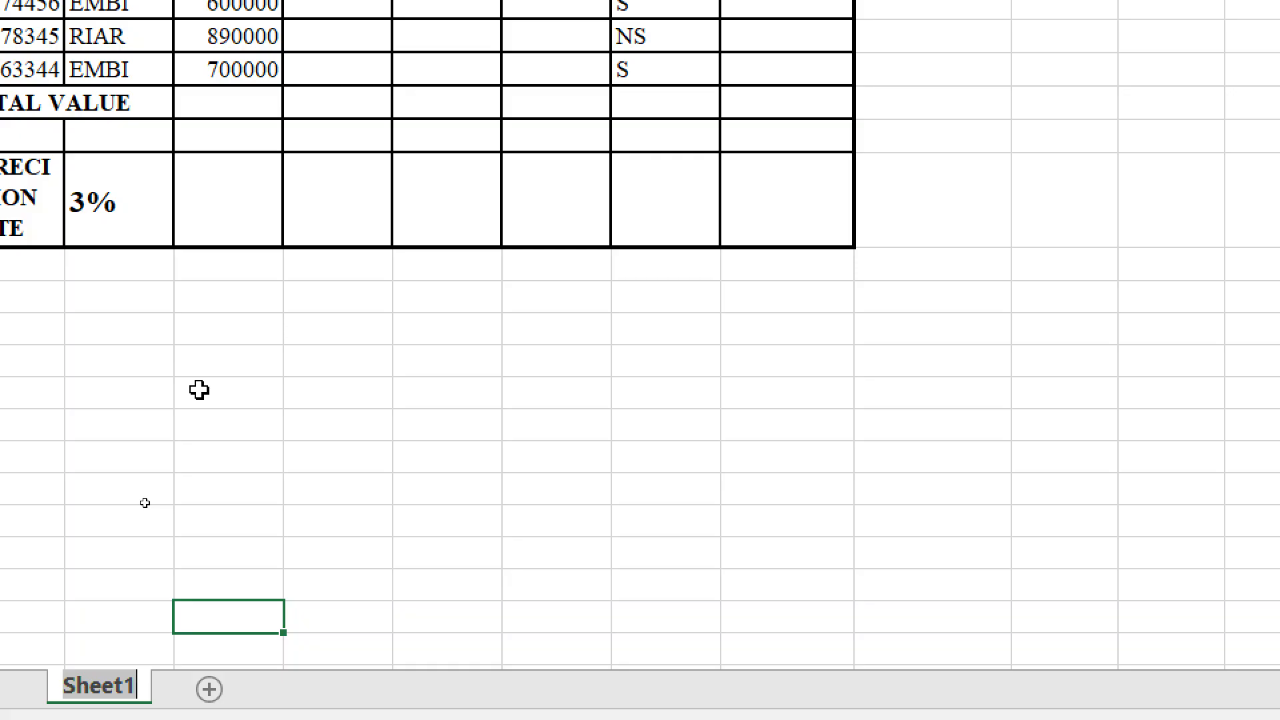
type("PLOT")
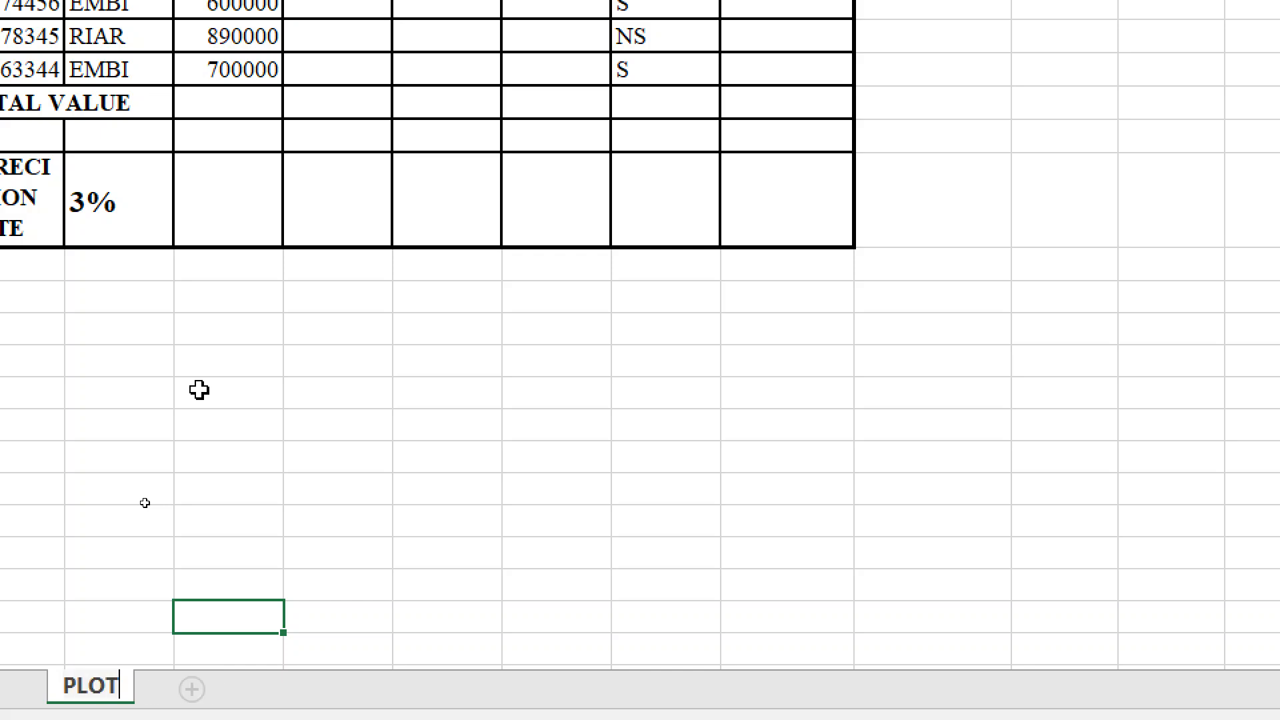
key("Left")
key("Left")
key("Left")
key("Left")
key("Delete")
key("Delete")
key("Delete")
key("Delete")
type("p")
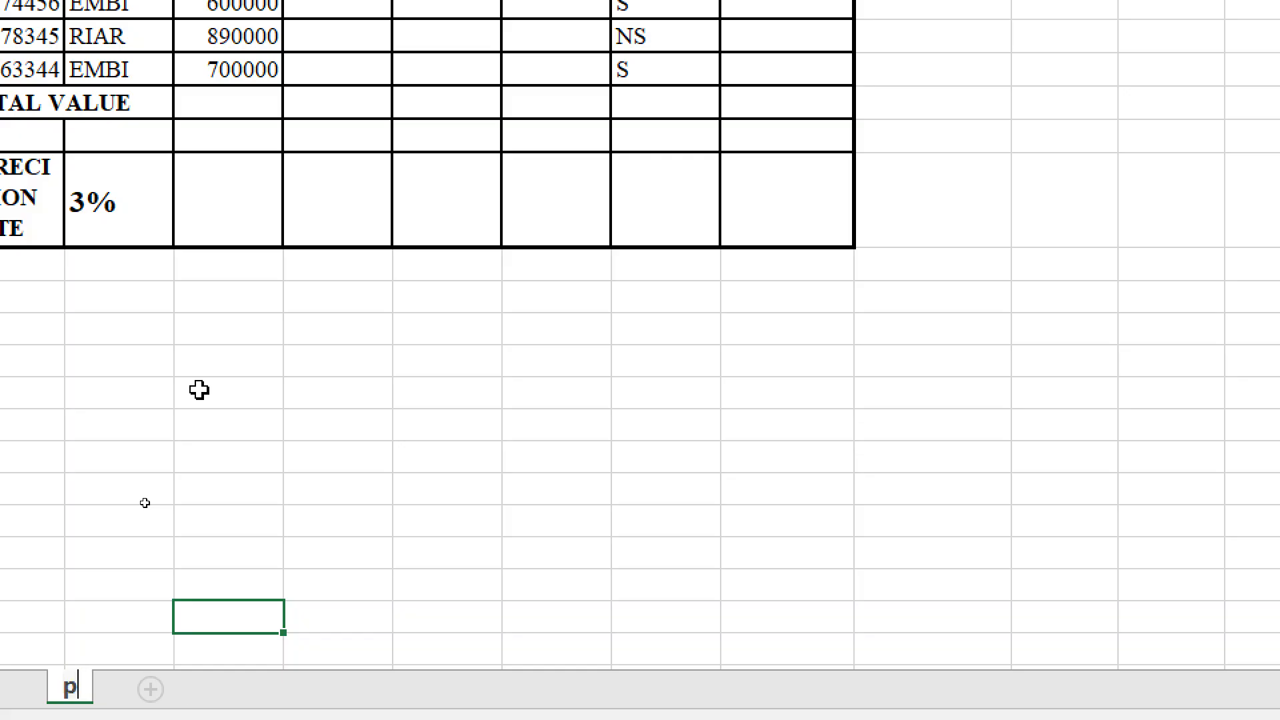
type("lotvalue")
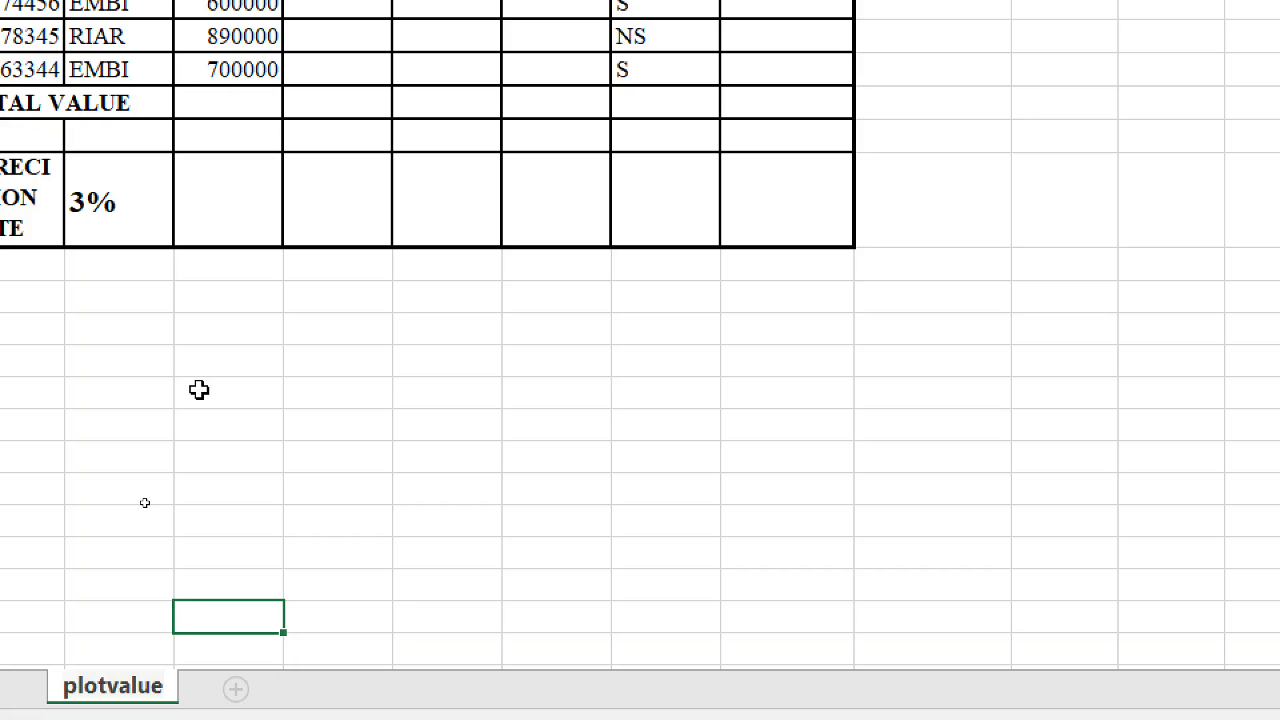
key("Return")
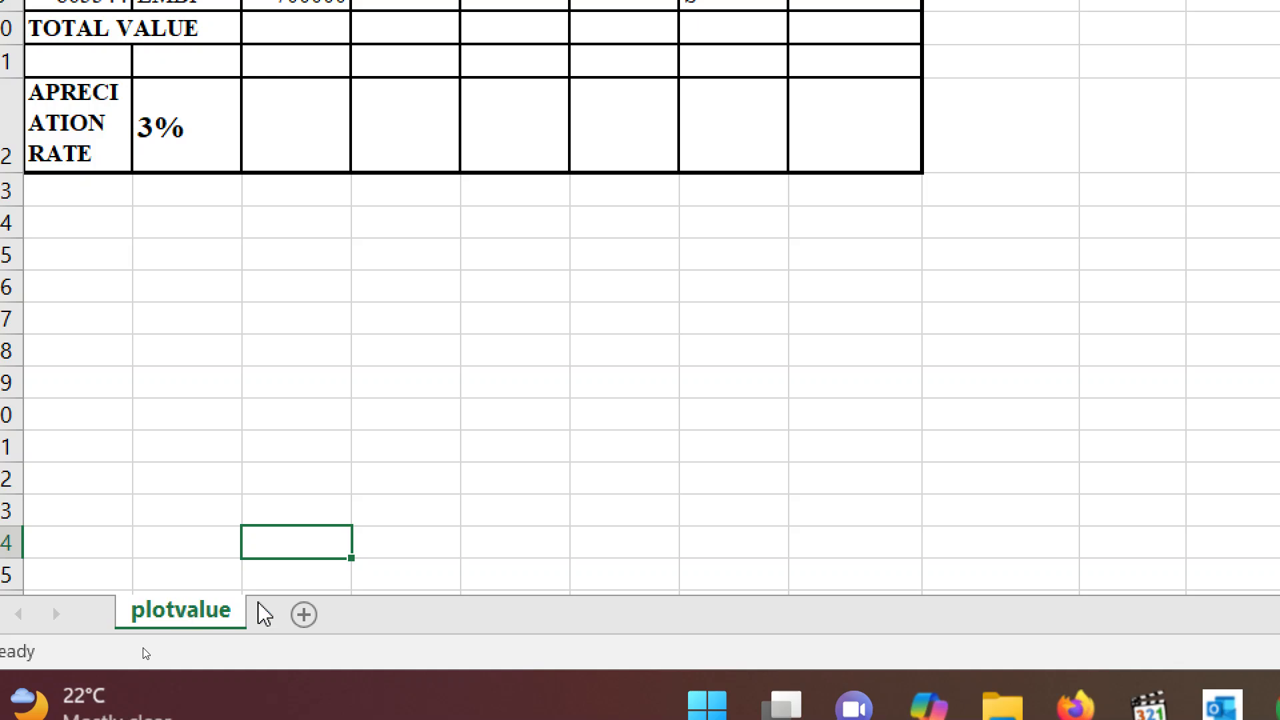
- Add a new worksheet after plotvalue and delete it again
left_click(305, 614)
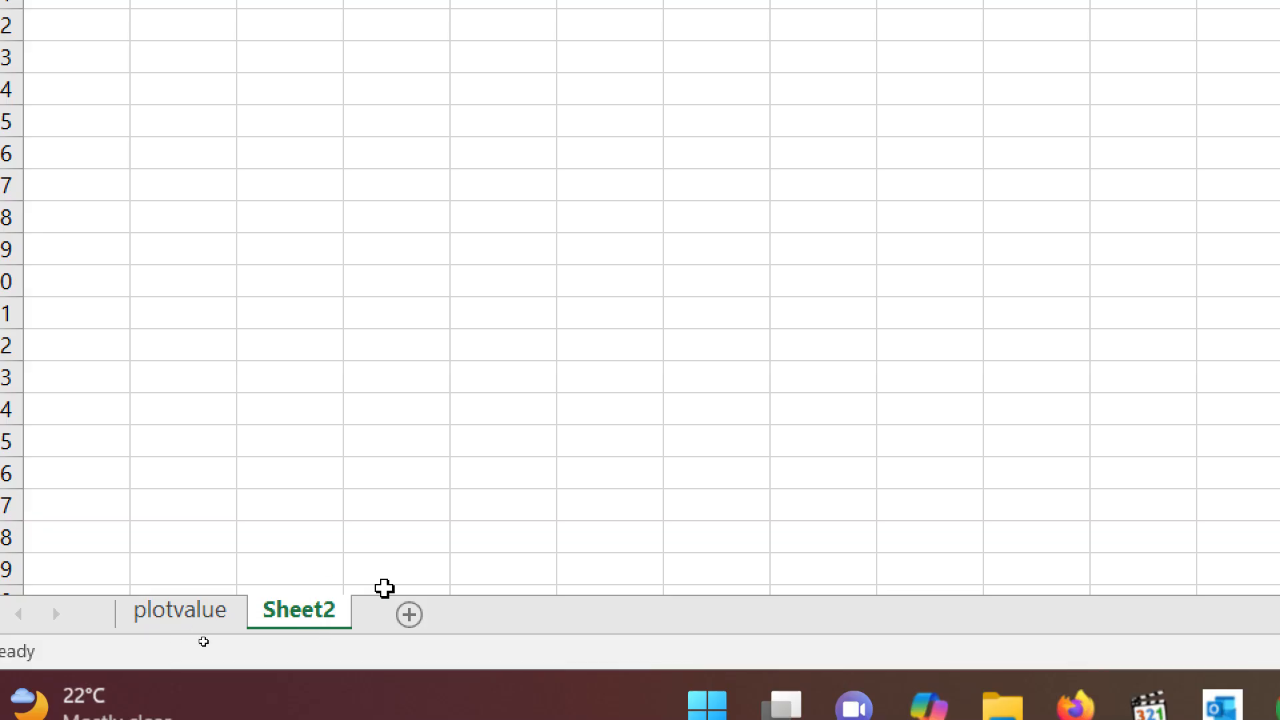
right_click(293, 617)
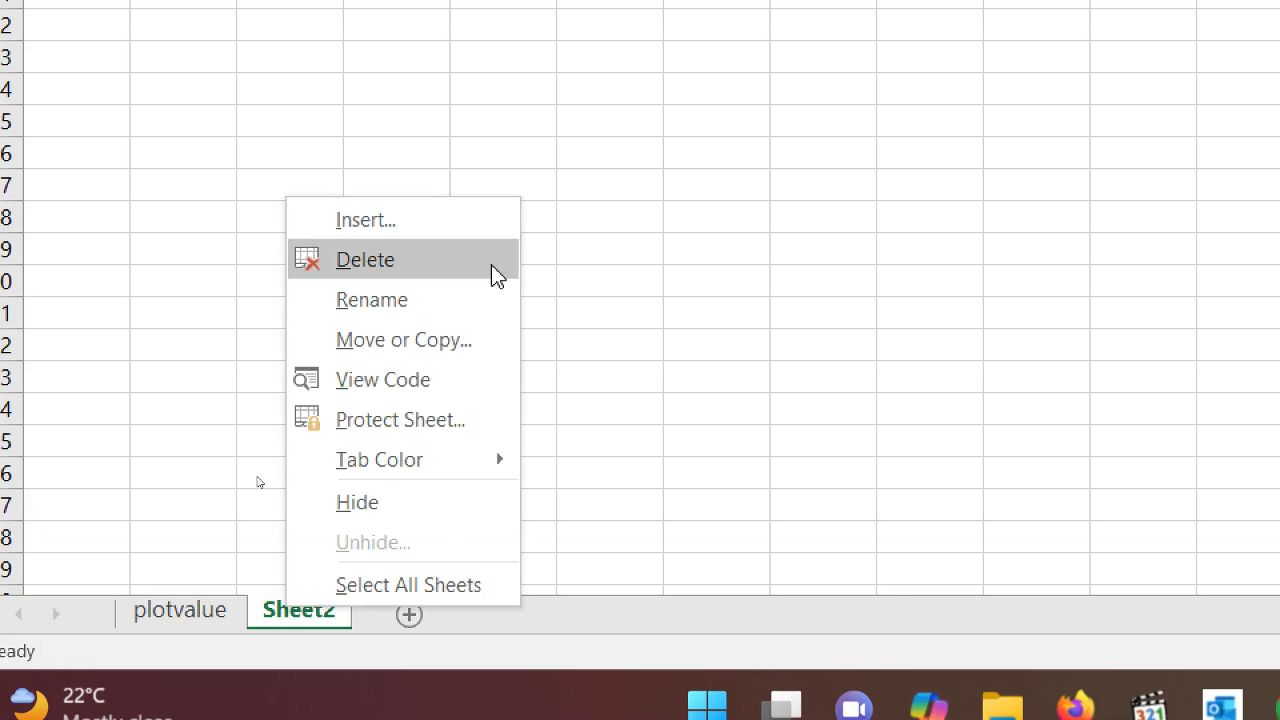
left_click(388, 267)
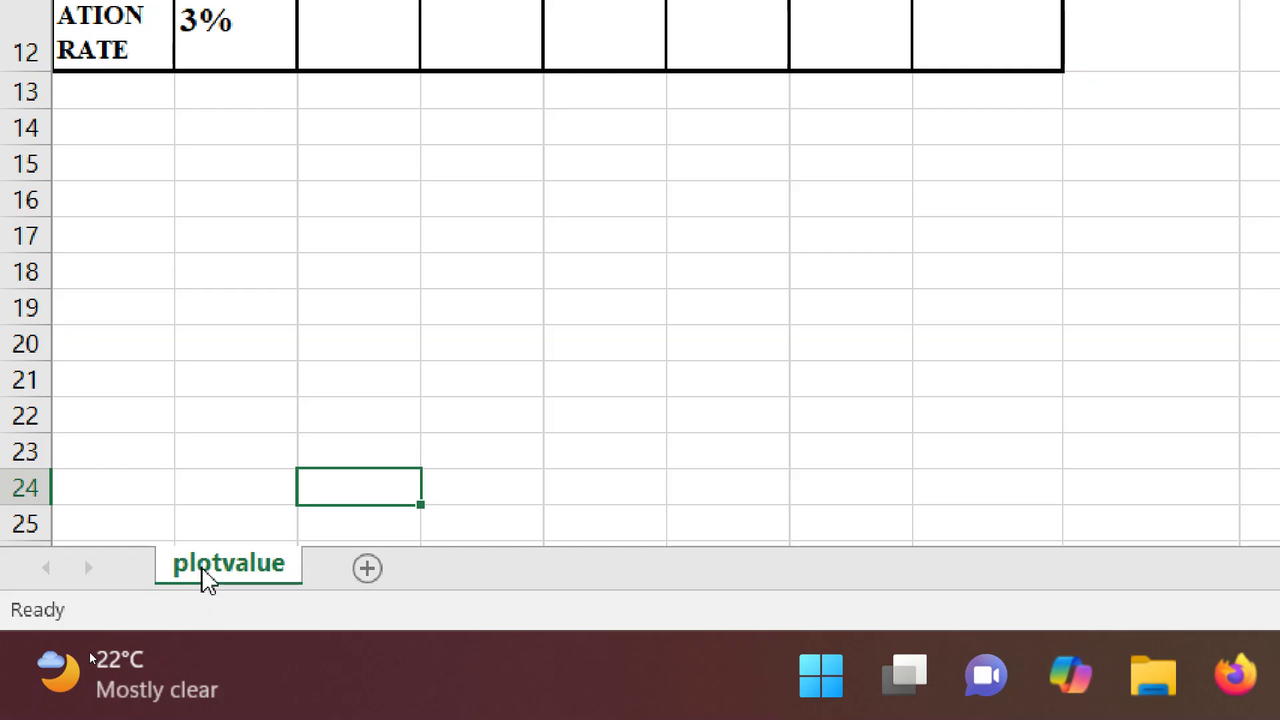
double_click(206, 575)
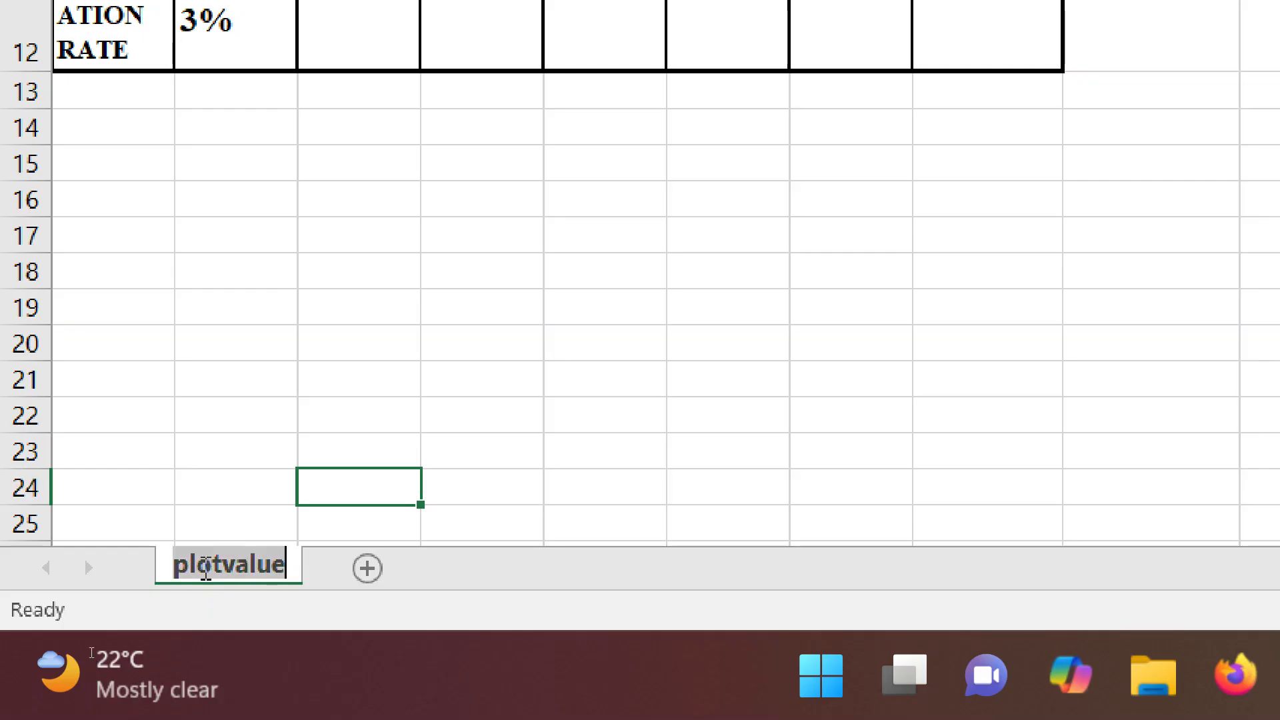
left_click(200, 567)
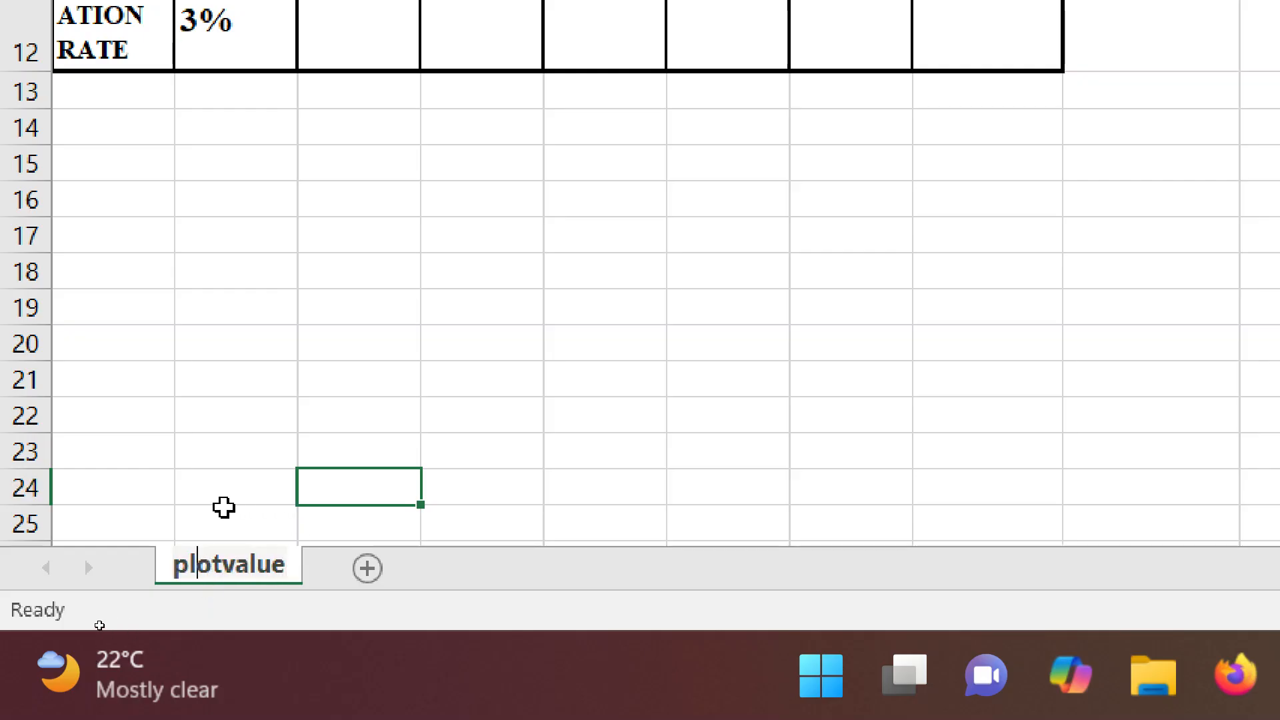
left_click(223, 509)
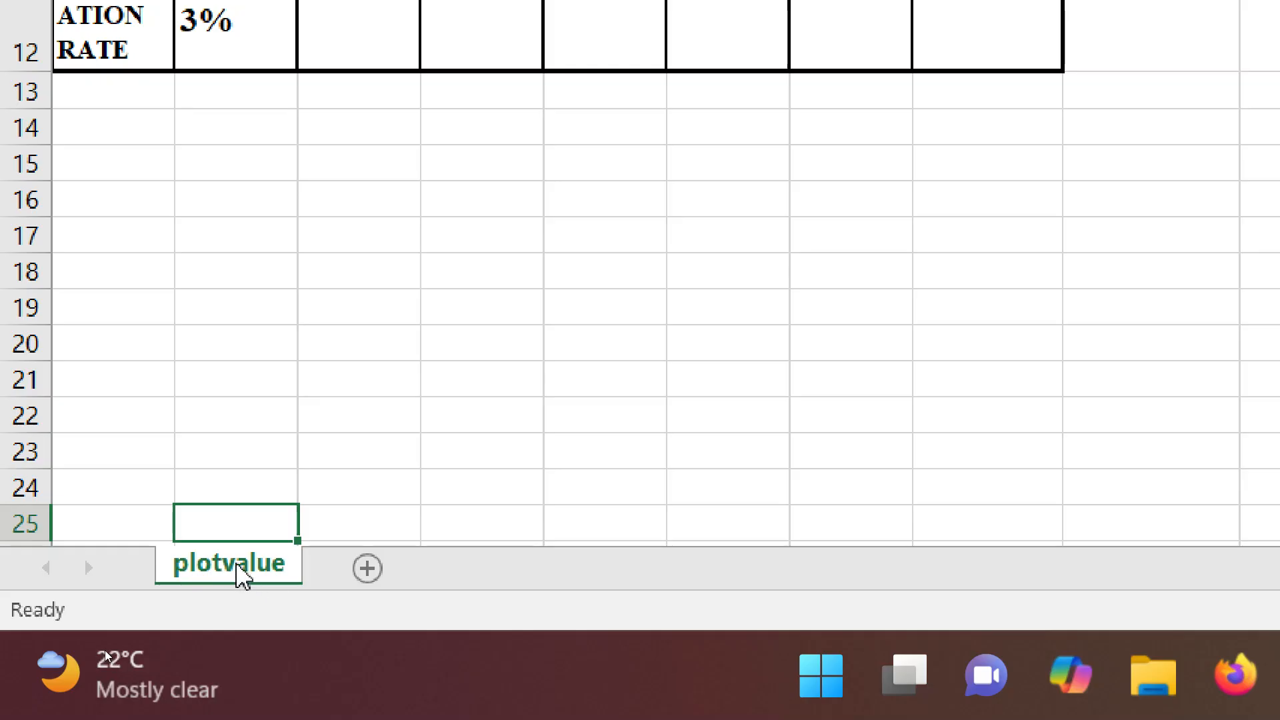
right_click(243, 575)
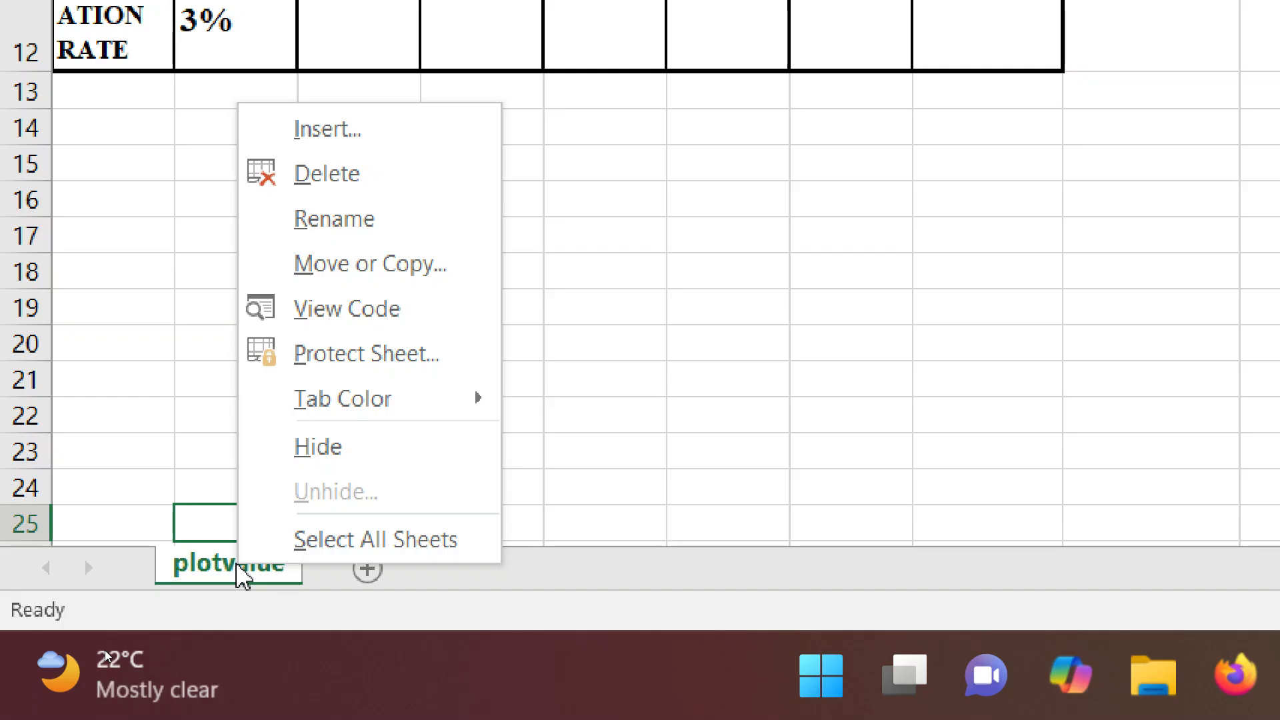
left_click(204, 564)
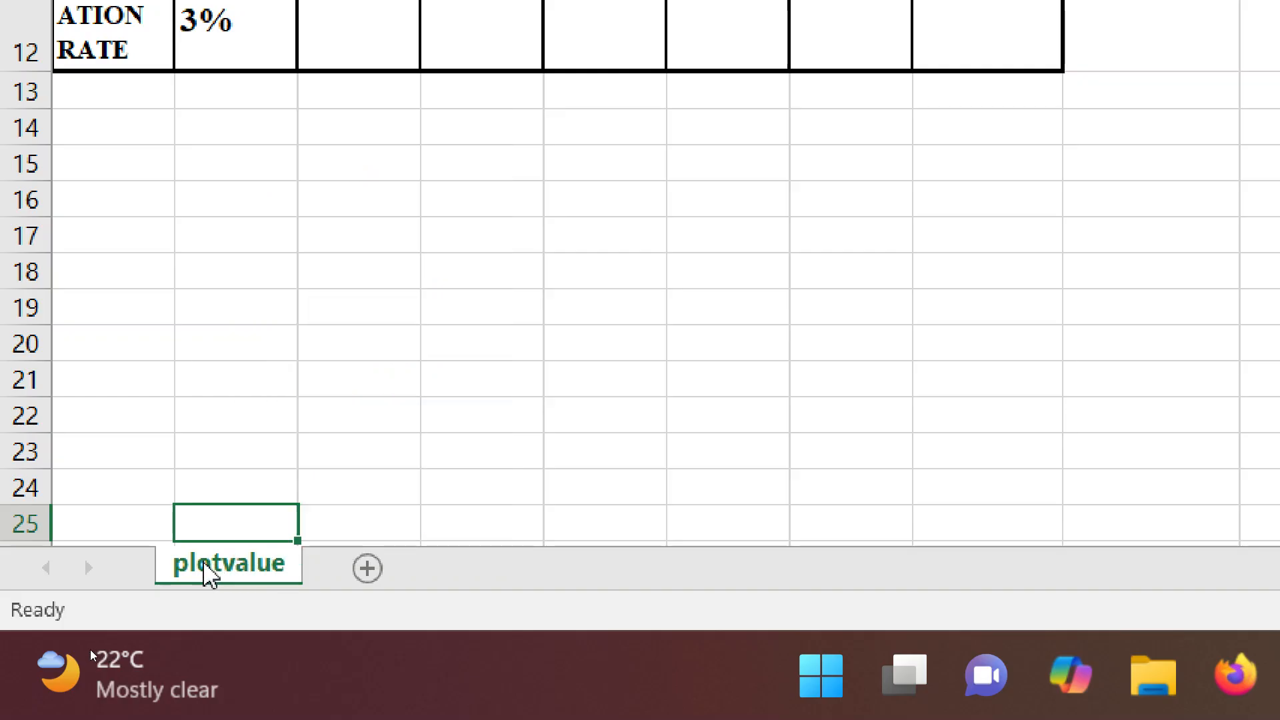
right_click(209, 573)
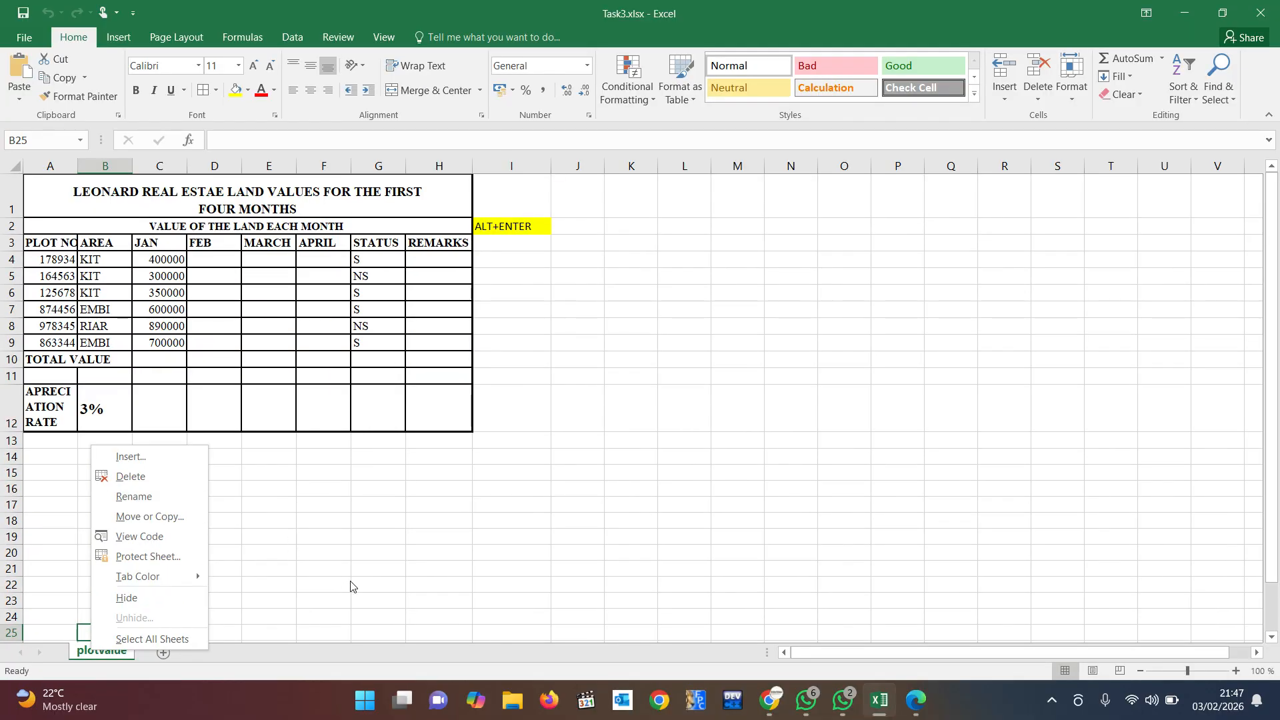
left_click(579, 416)
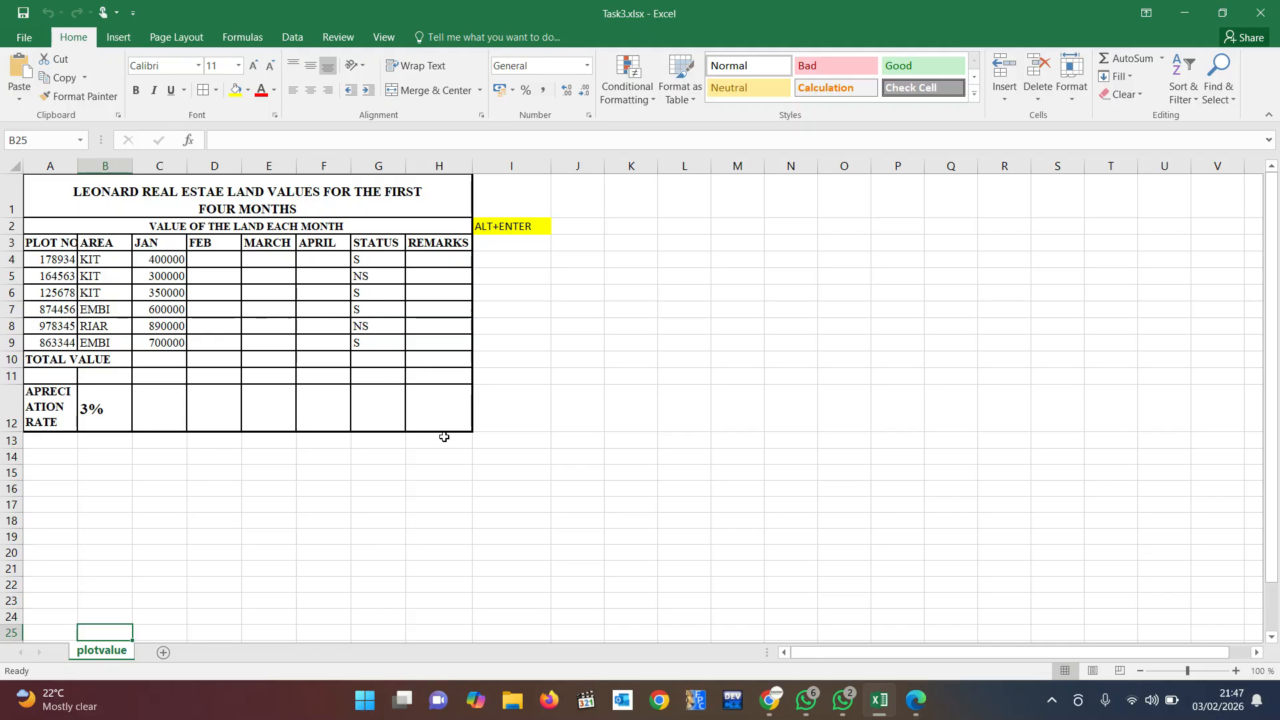
- Check part (b) of the PDF task sheet, and create a copy of the plotvalue worksheet at the end of the Task3.xlsx workbook
key("alt+Tab")
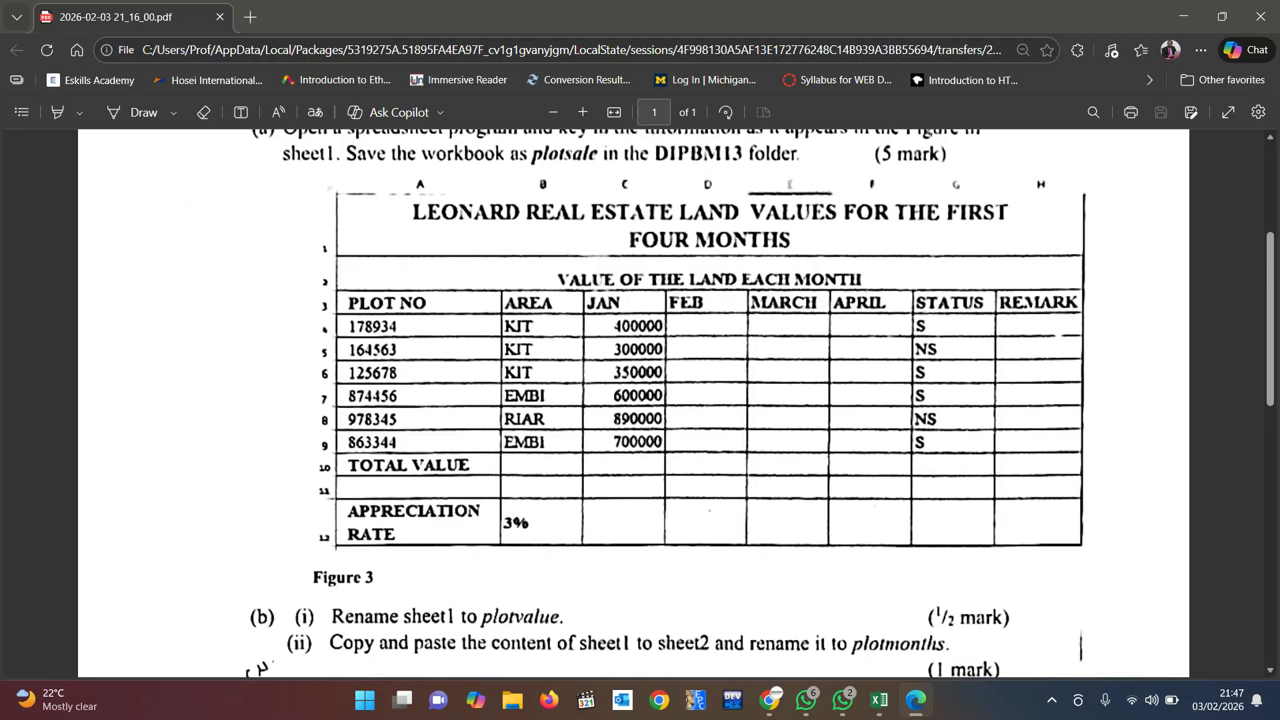
scroll(434, 420, "down", 3)
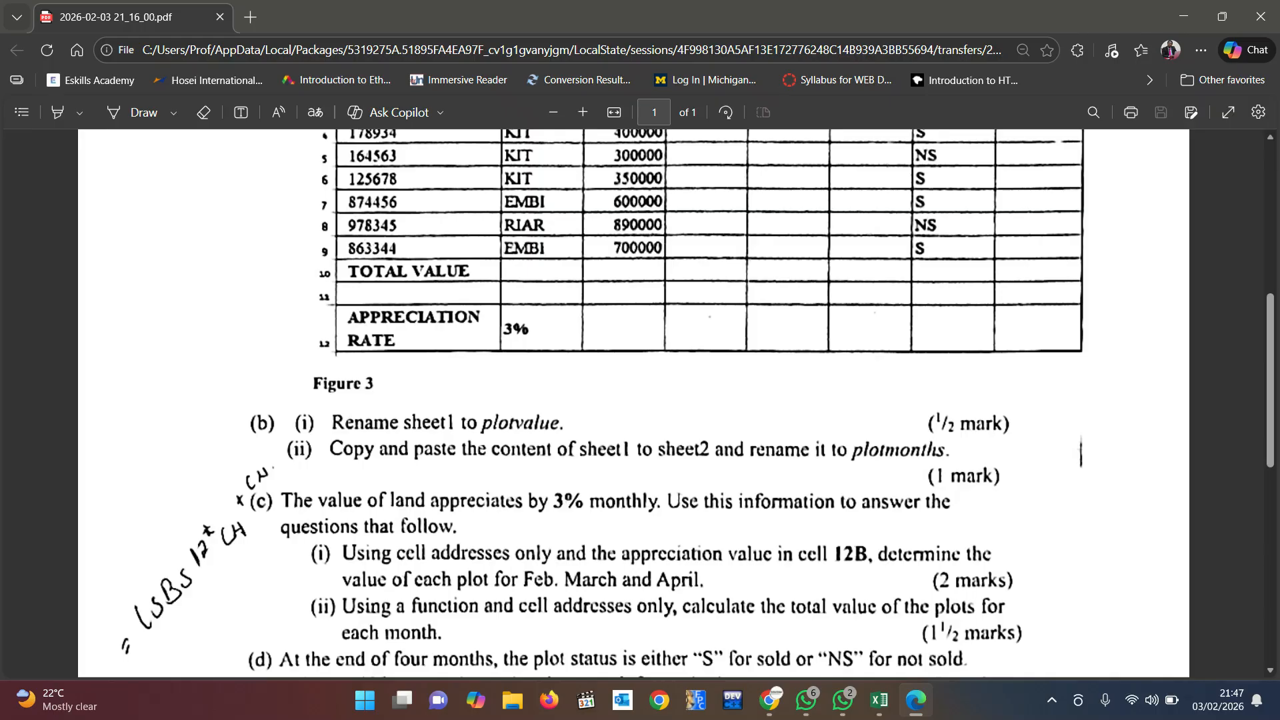
key("alt+Tab")
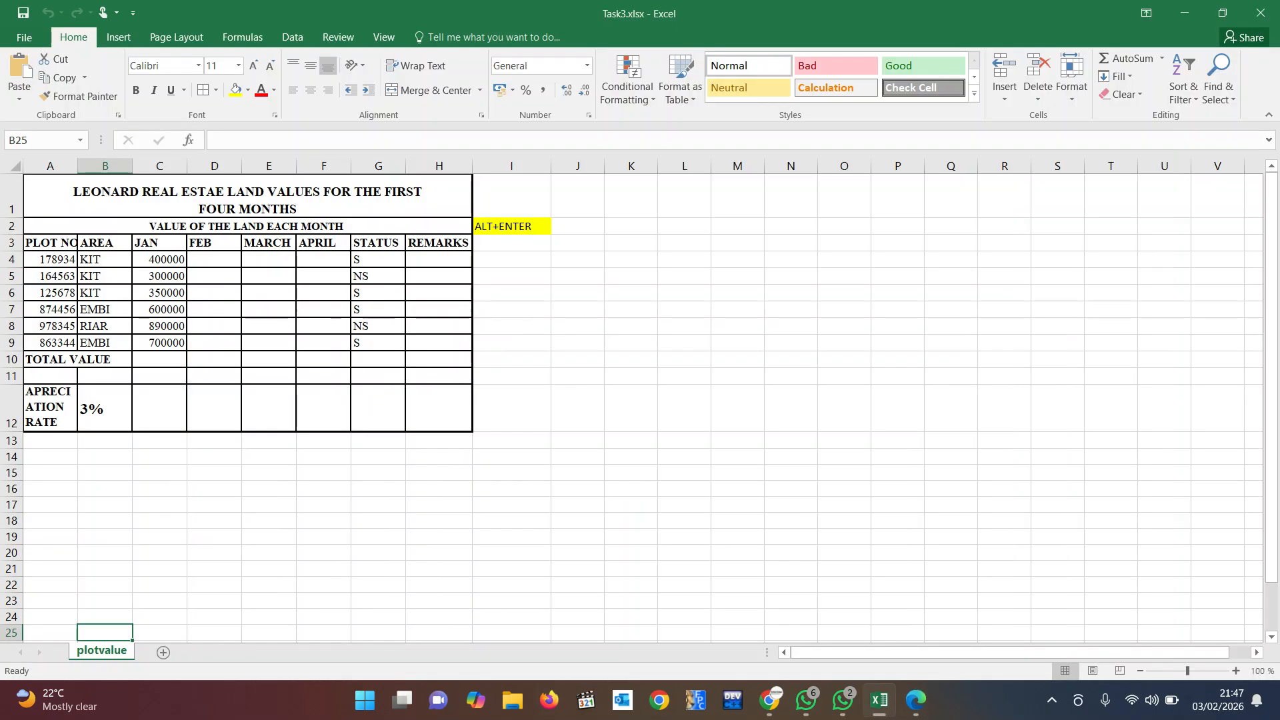
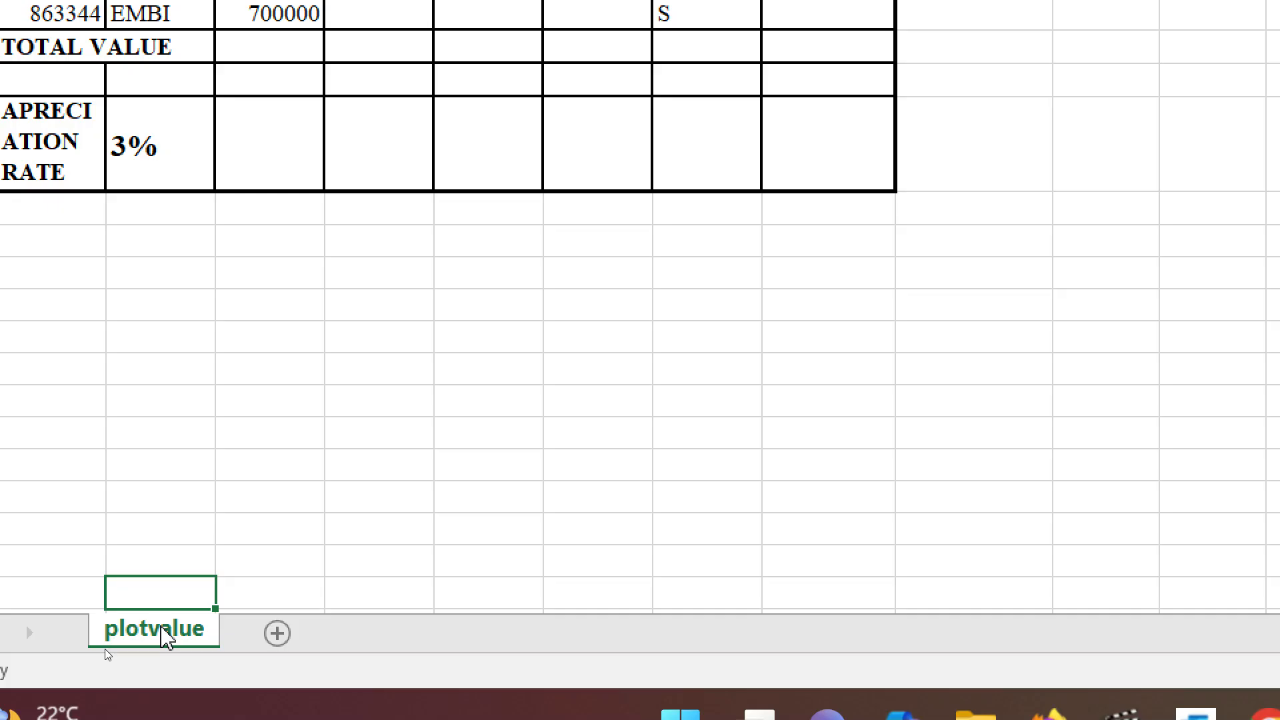
right_click(163, 632)
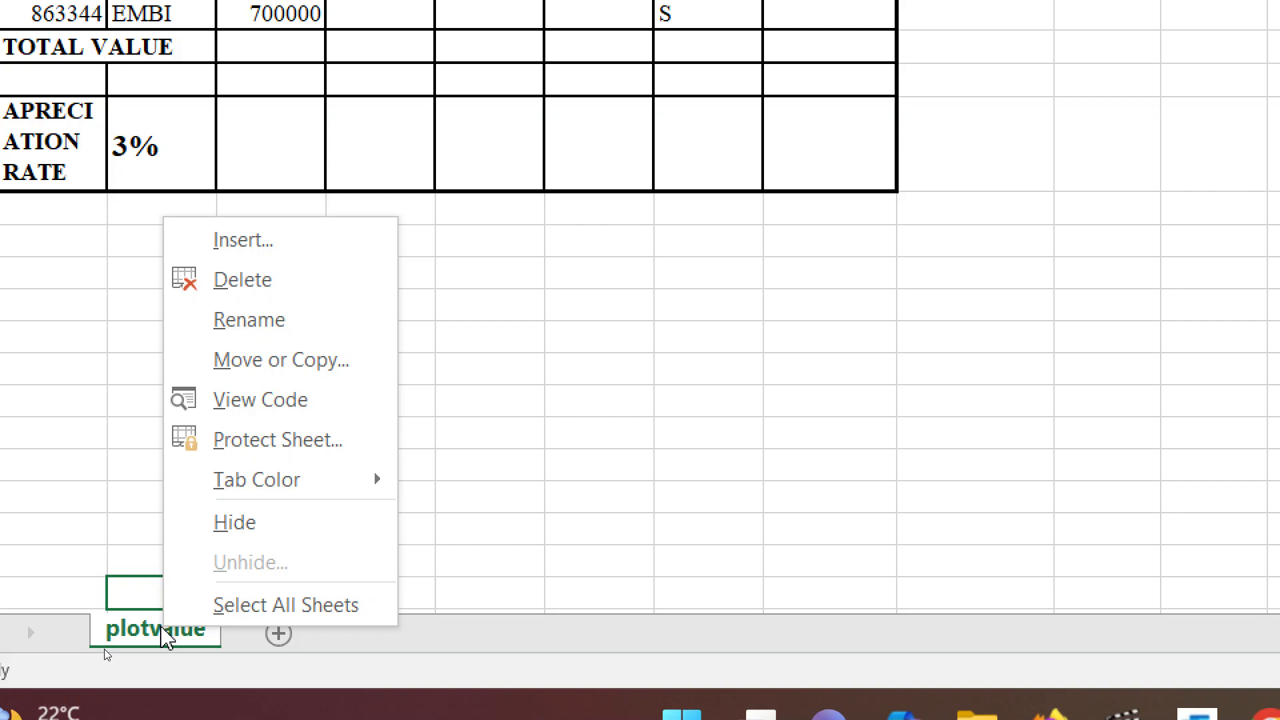
left_click(297, 360)
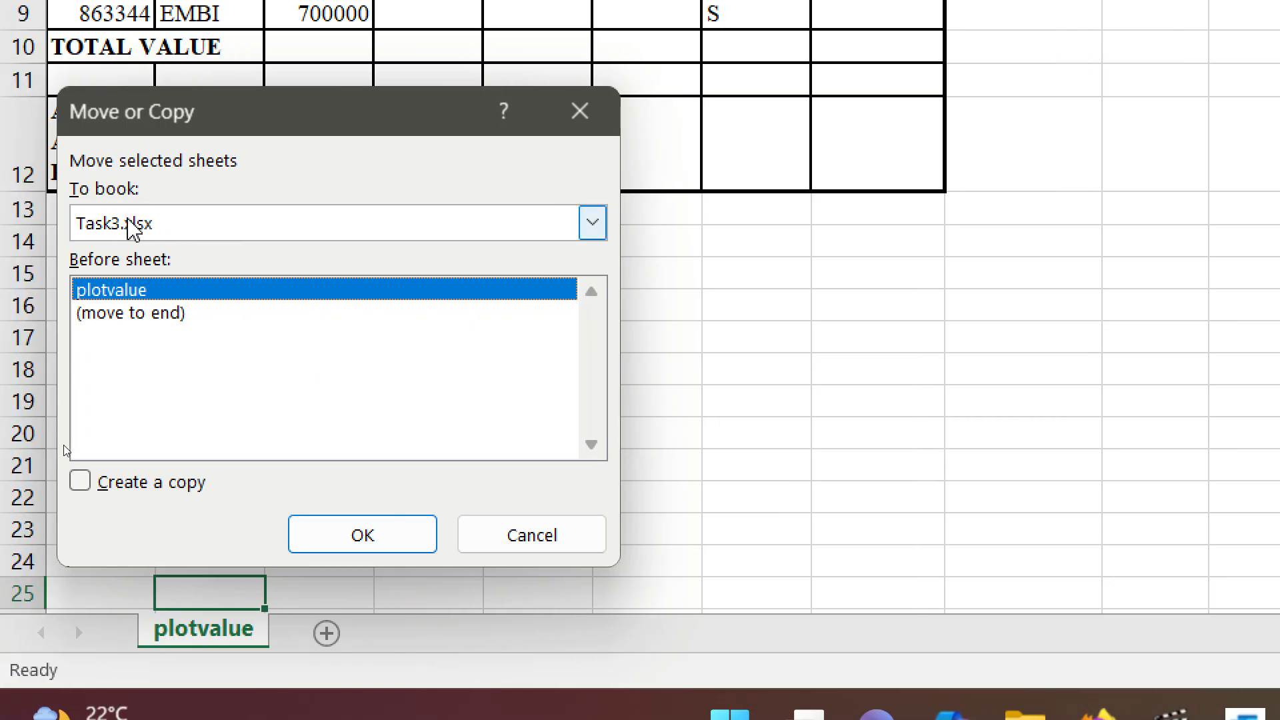
left_click(114, 324)
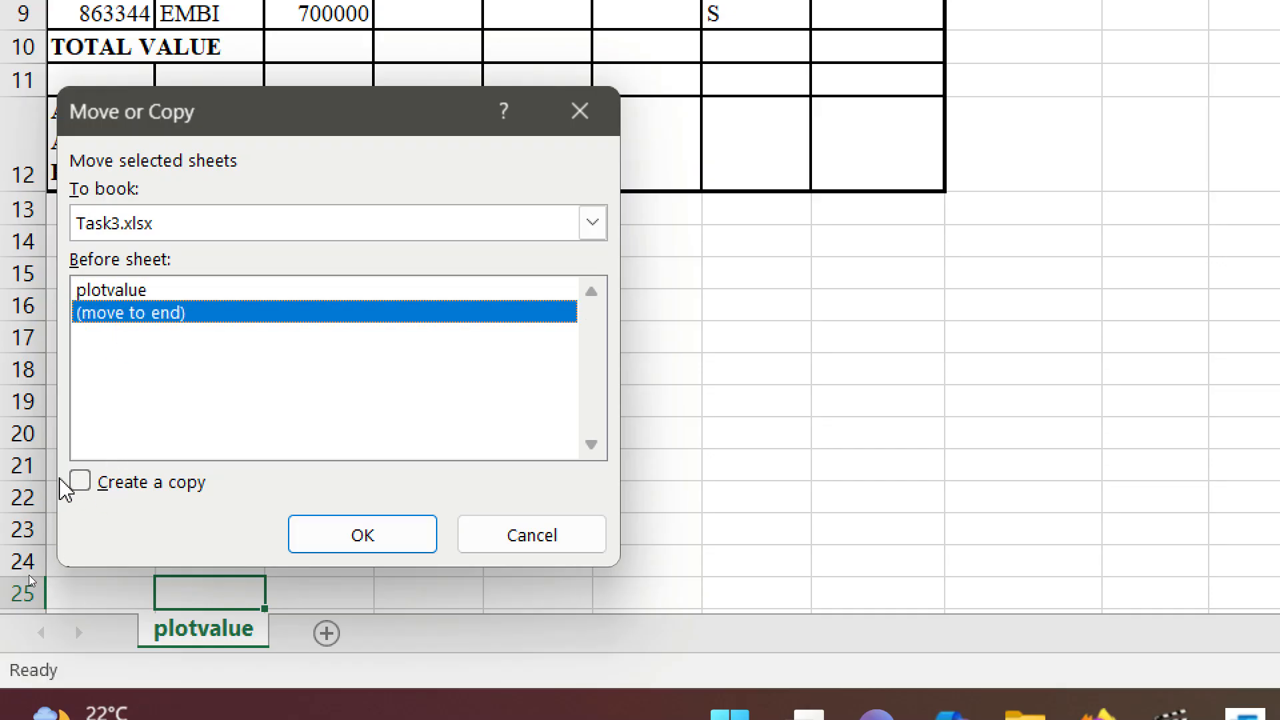
left_click(84, 484)
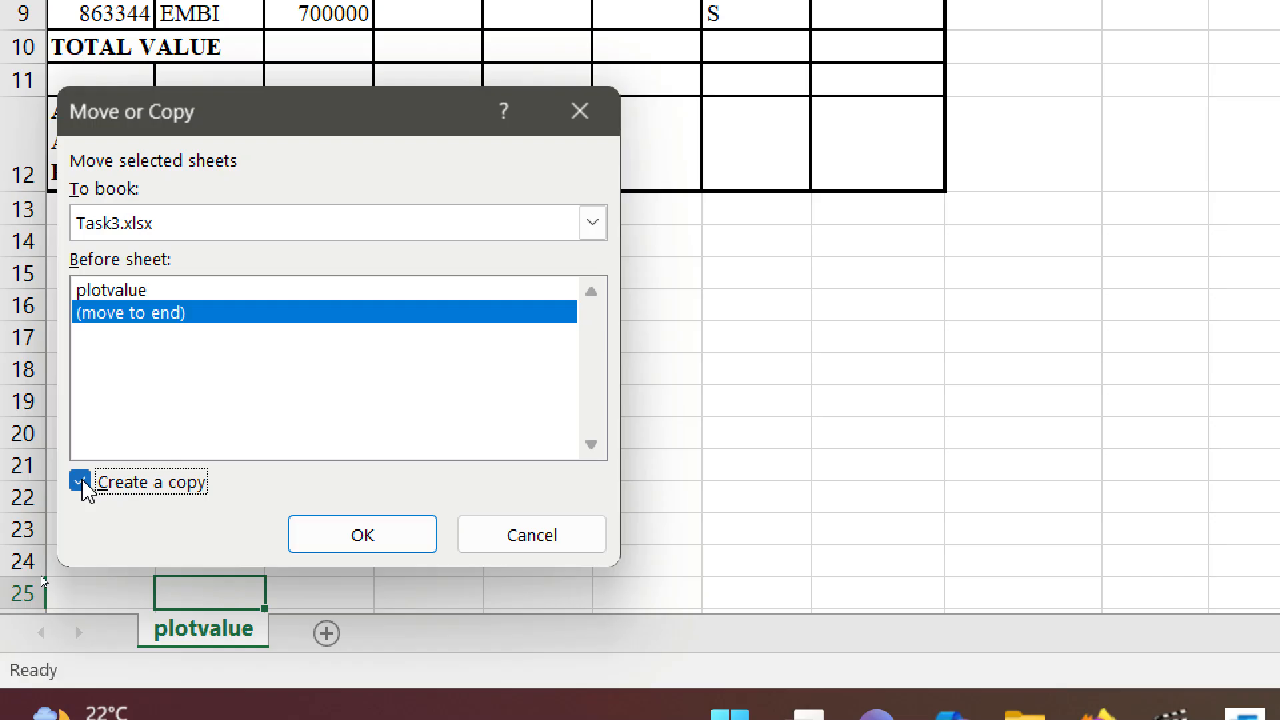
left_click(85, 482)
left_click(87, 483)
left_click(352, 538)
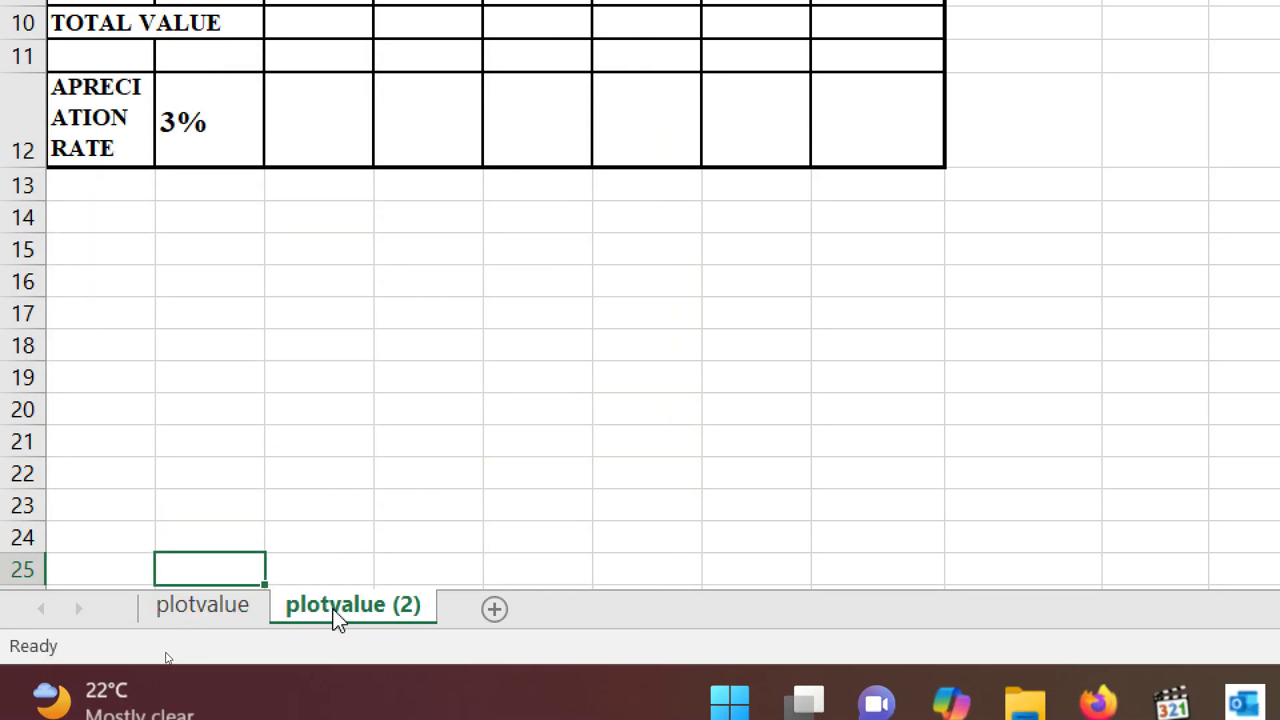
- Compare the original plotvalue worksheet with its copy
left_click(230, 608)
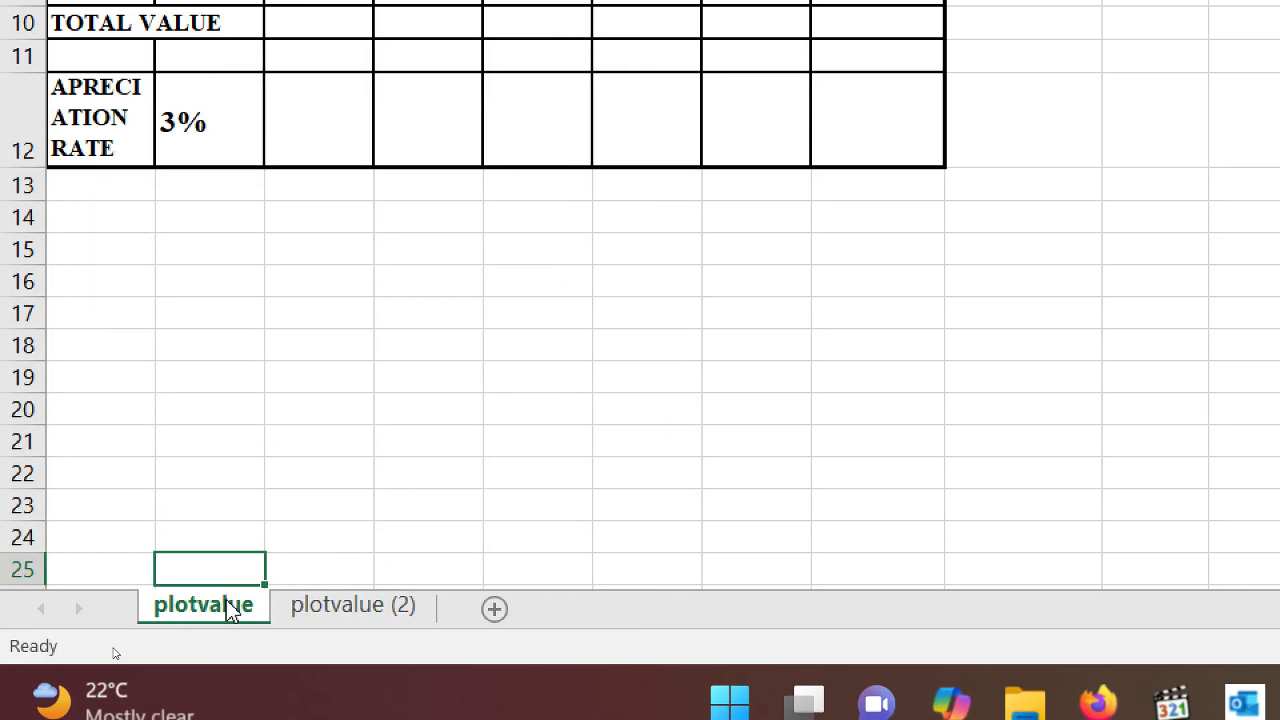
left_click(337, 541)
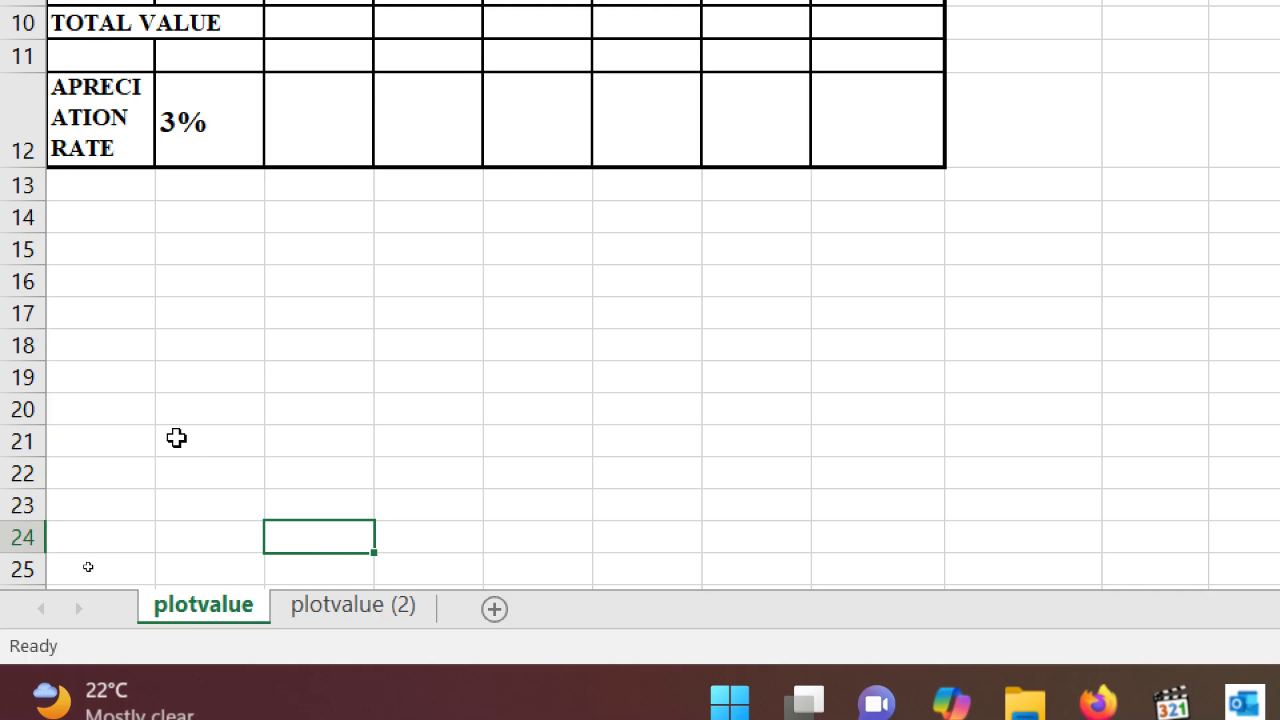
left_click(177, 438)
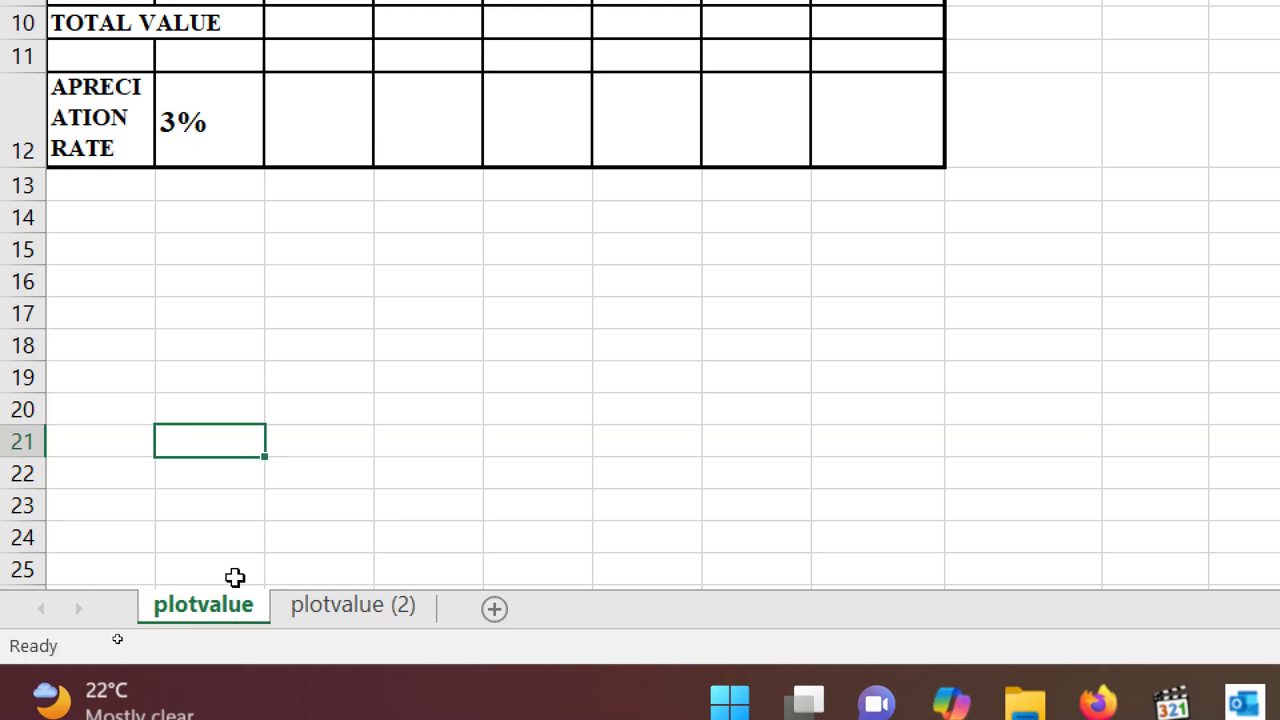
left_click(321, 616)
left_click(212, 606)
left_click(322, 615)
- Rename the copied worksheet plotvalue (2) as plotmonths
double_click(349, 617)
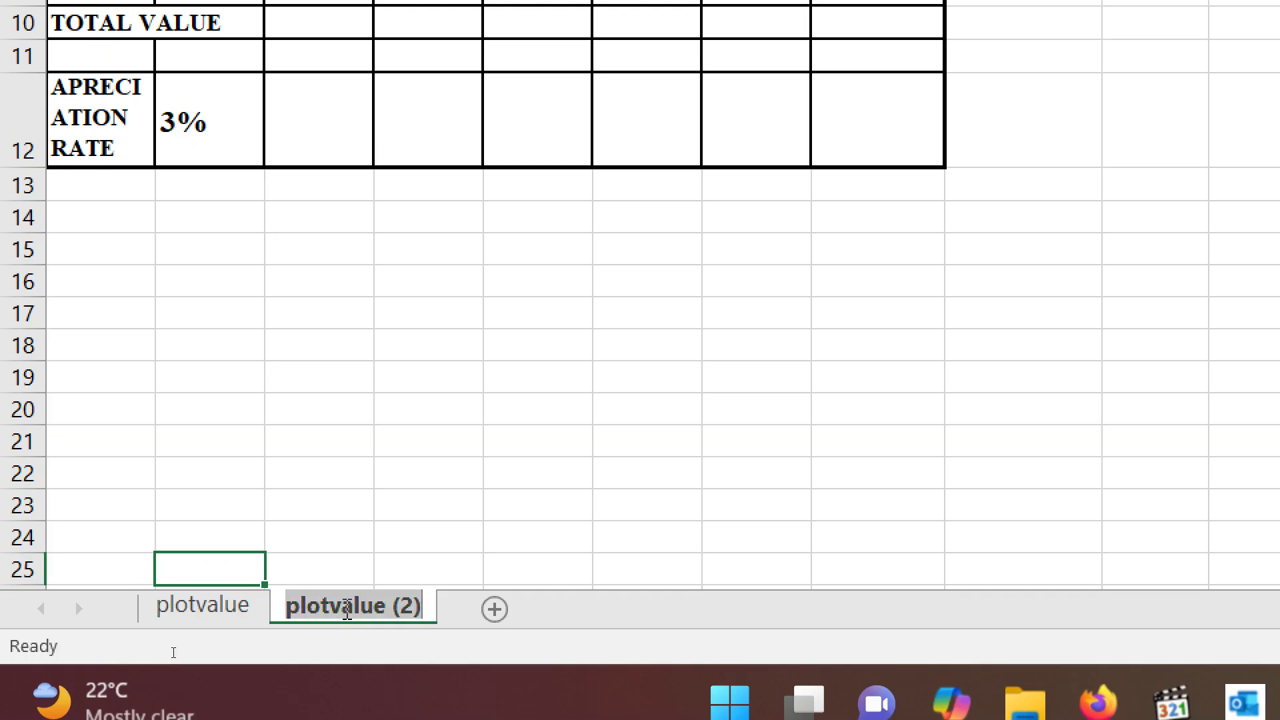
left_click(423, 497)
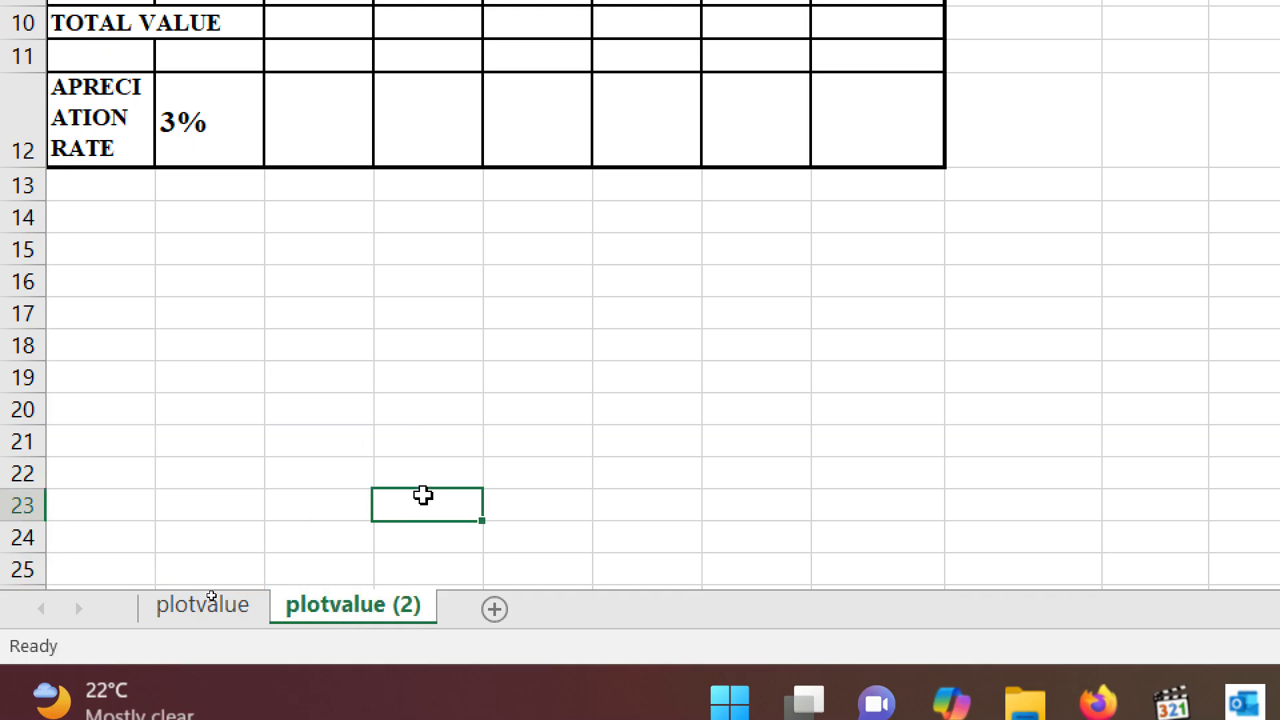
right_click(348, 617)
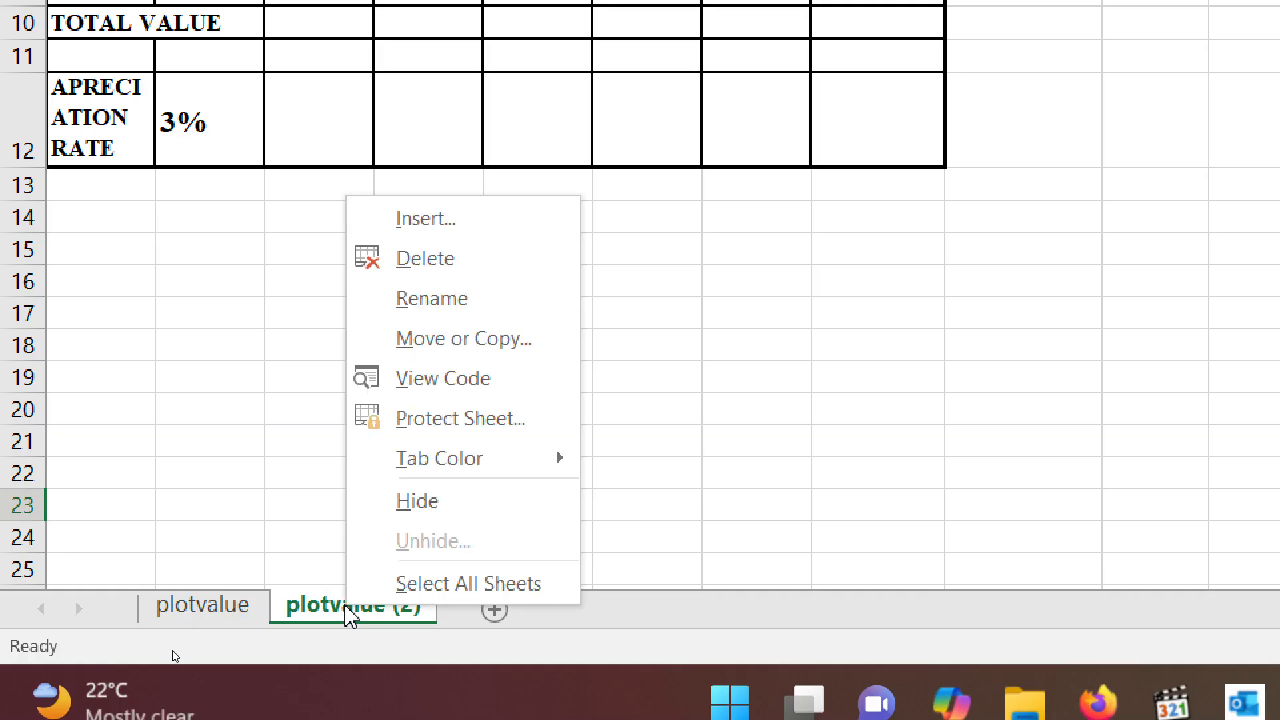
left_click(439, 308)
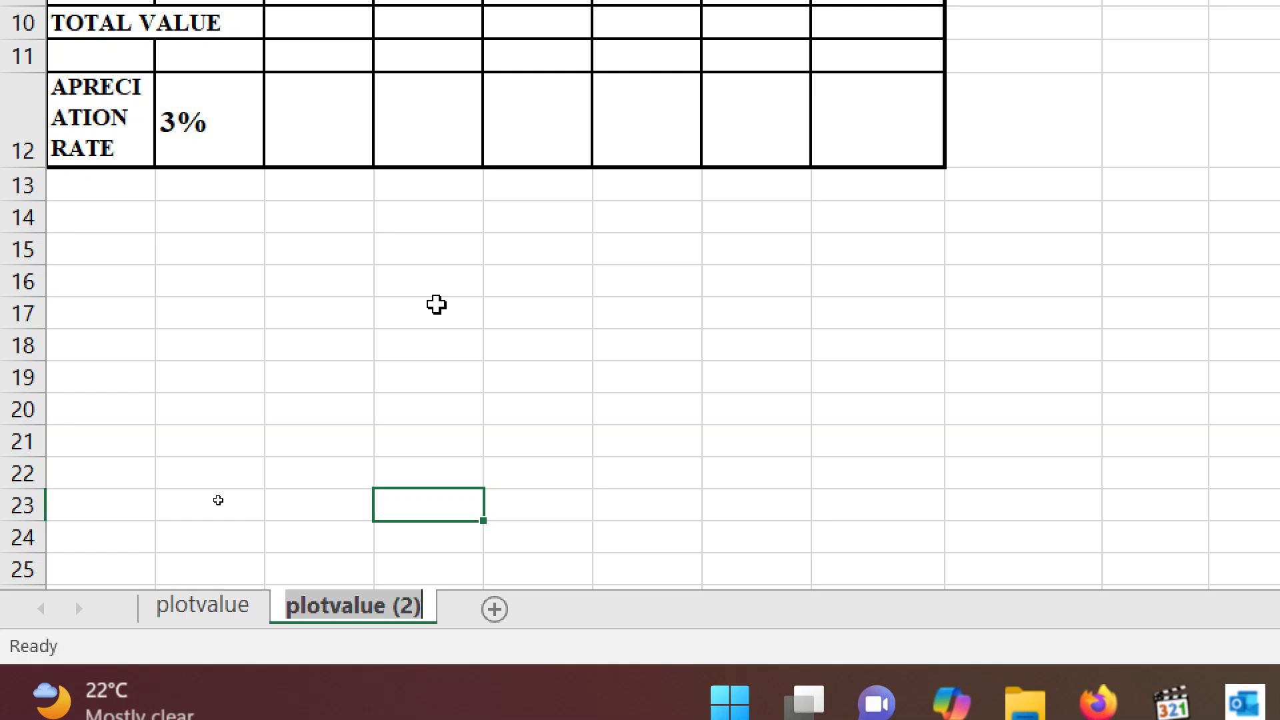
type("iplot")
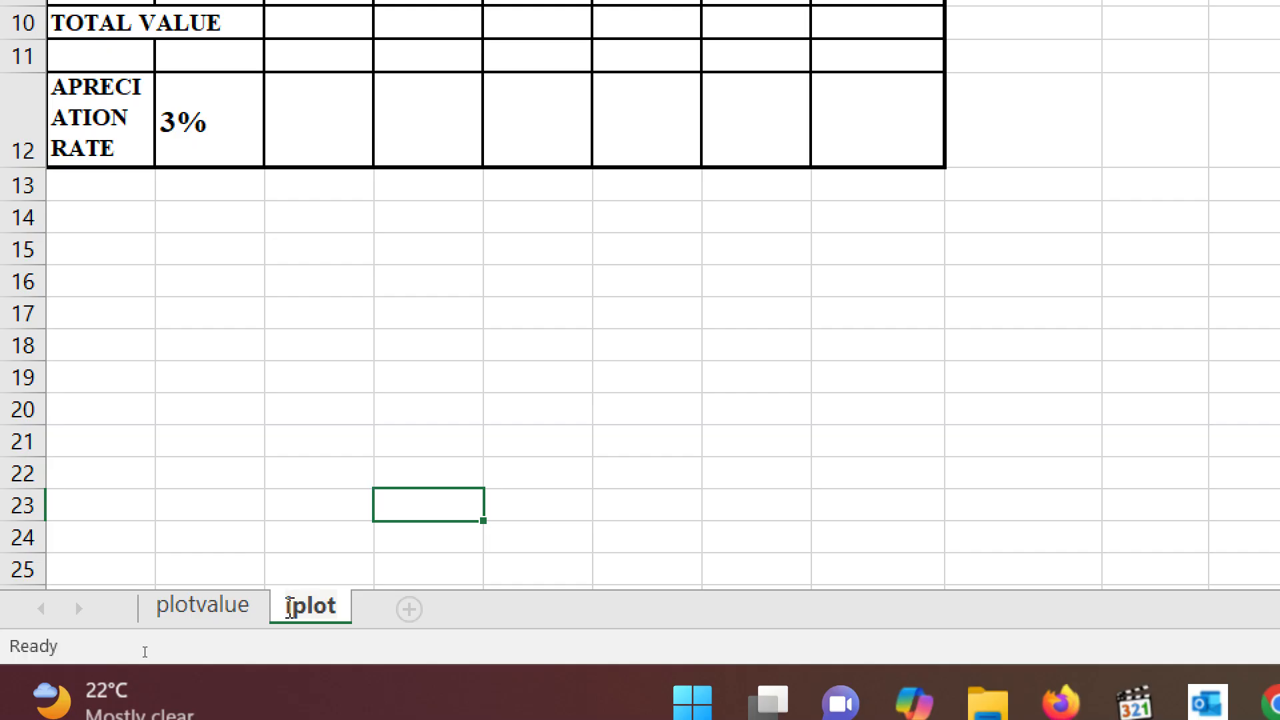
key("Delete")
key("Delete")
key("Delete")
key("Delete")
key("Delete")
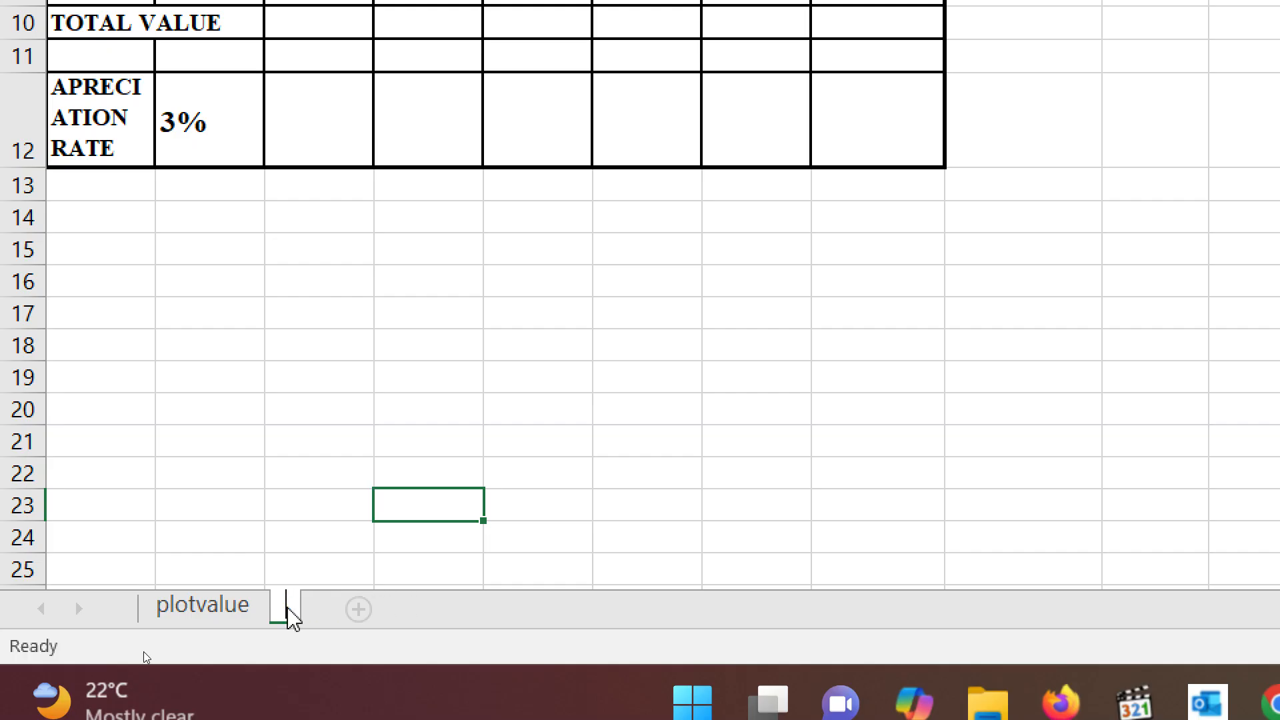
type("plotmonths")
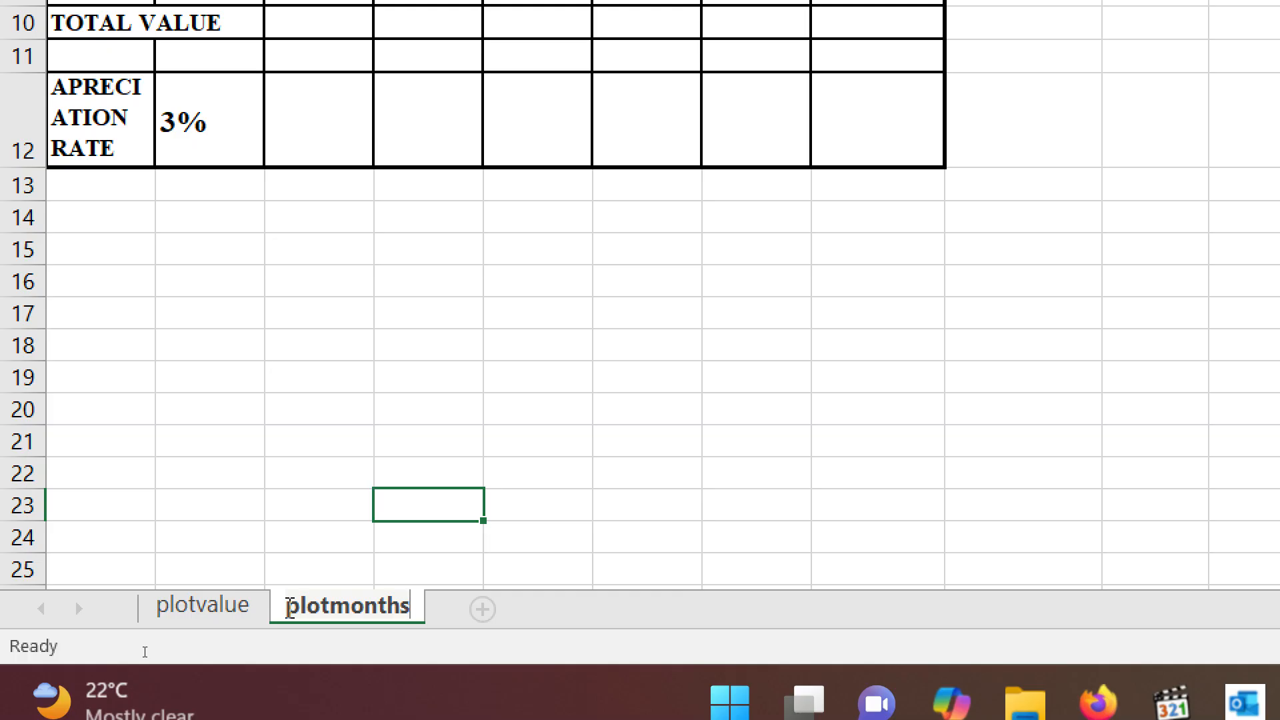
key("Return")
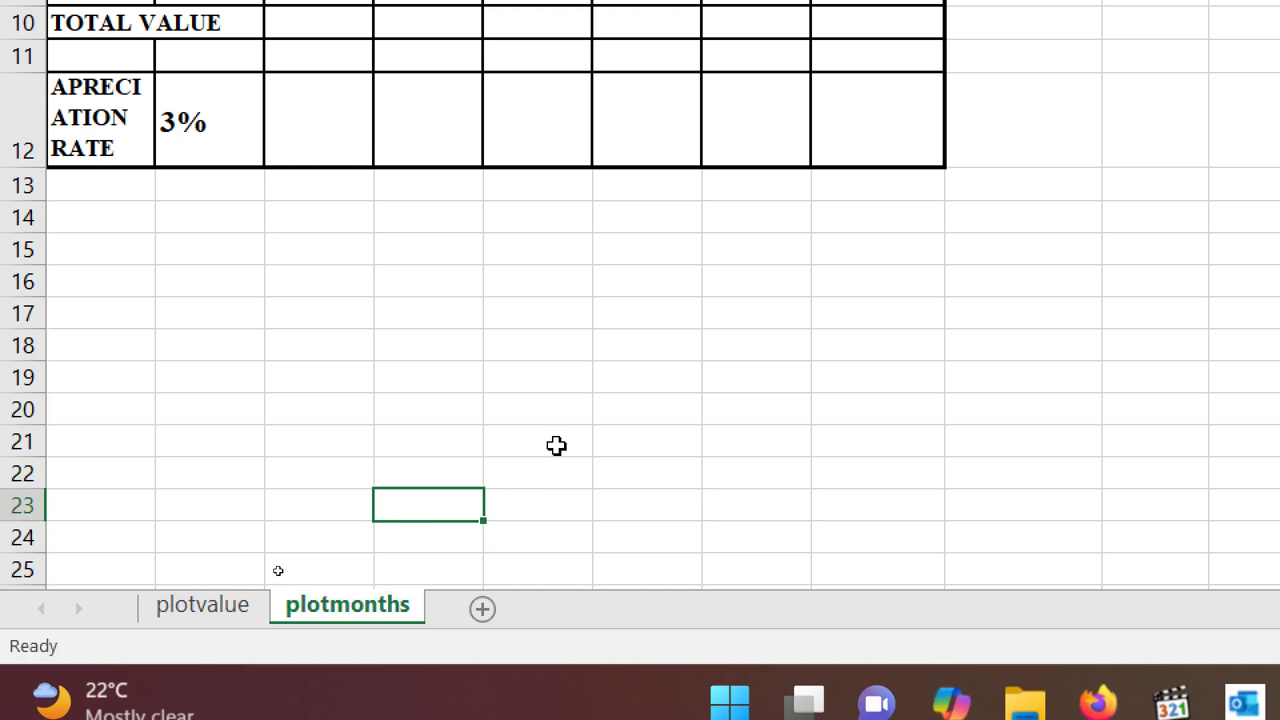
left_click(556, 445)
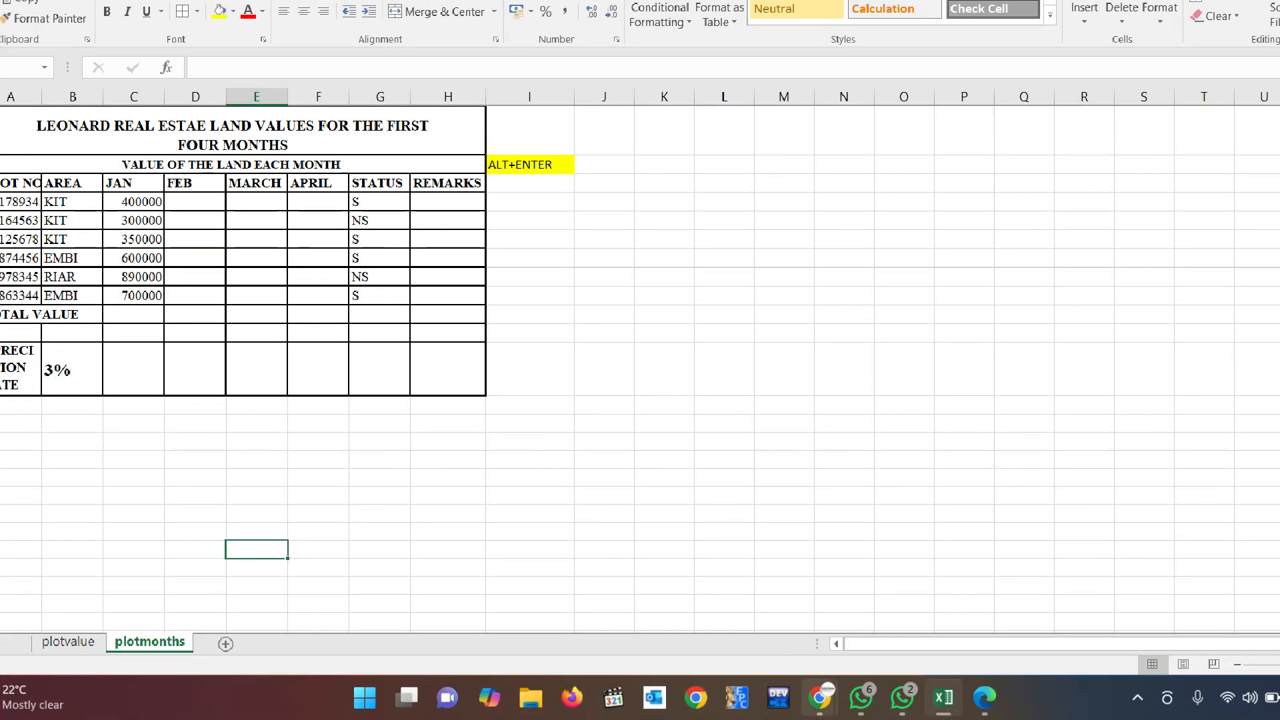
mouse_move(819, 717)
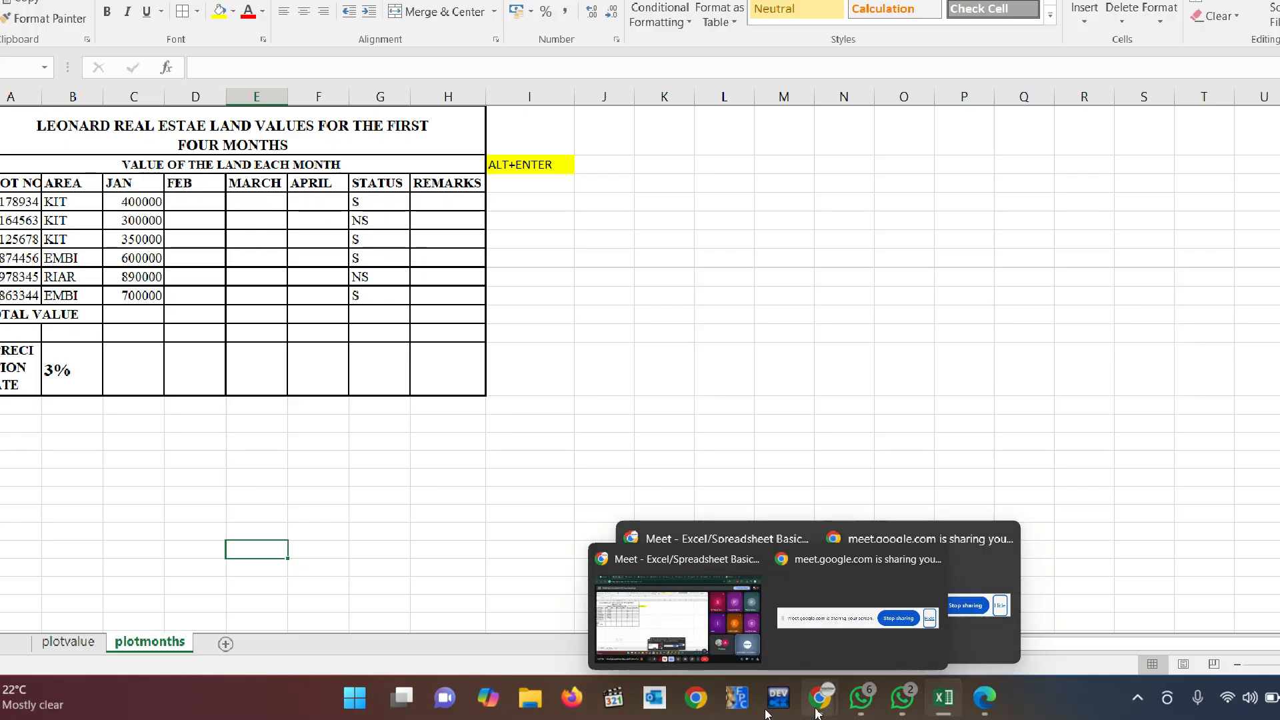
mouse_move(864, 713)
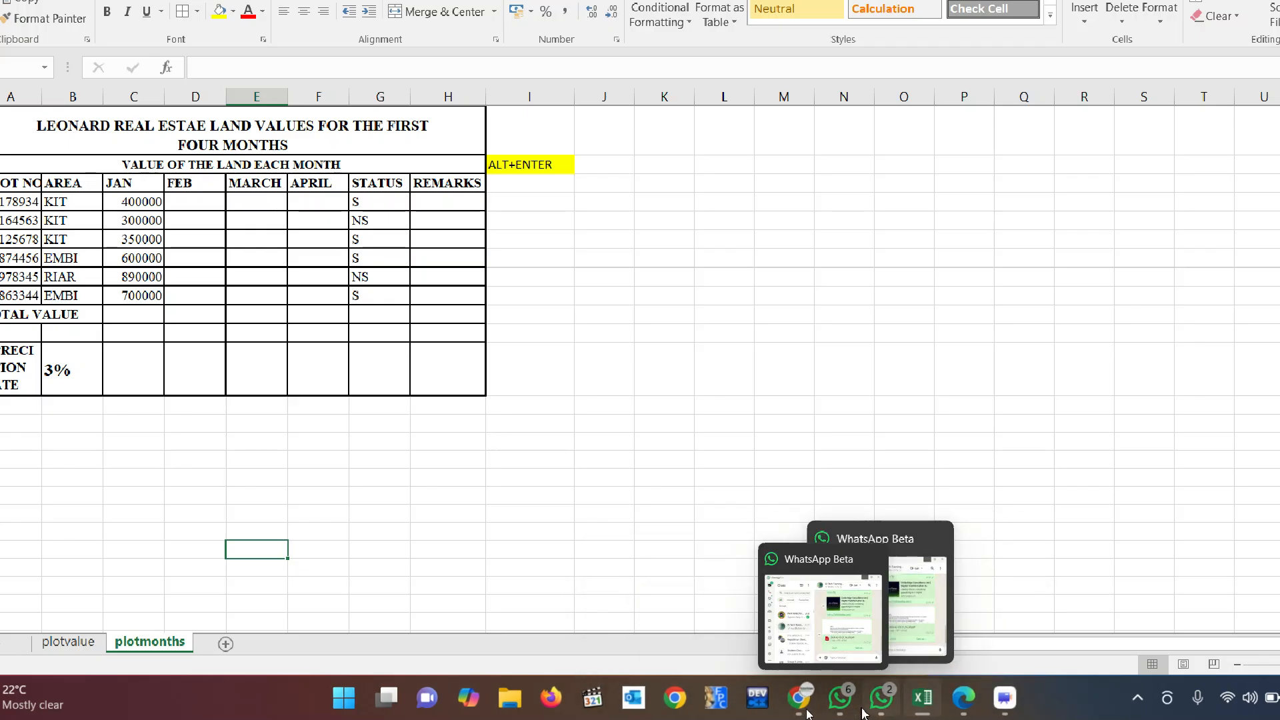
mouse_move(973, 696)
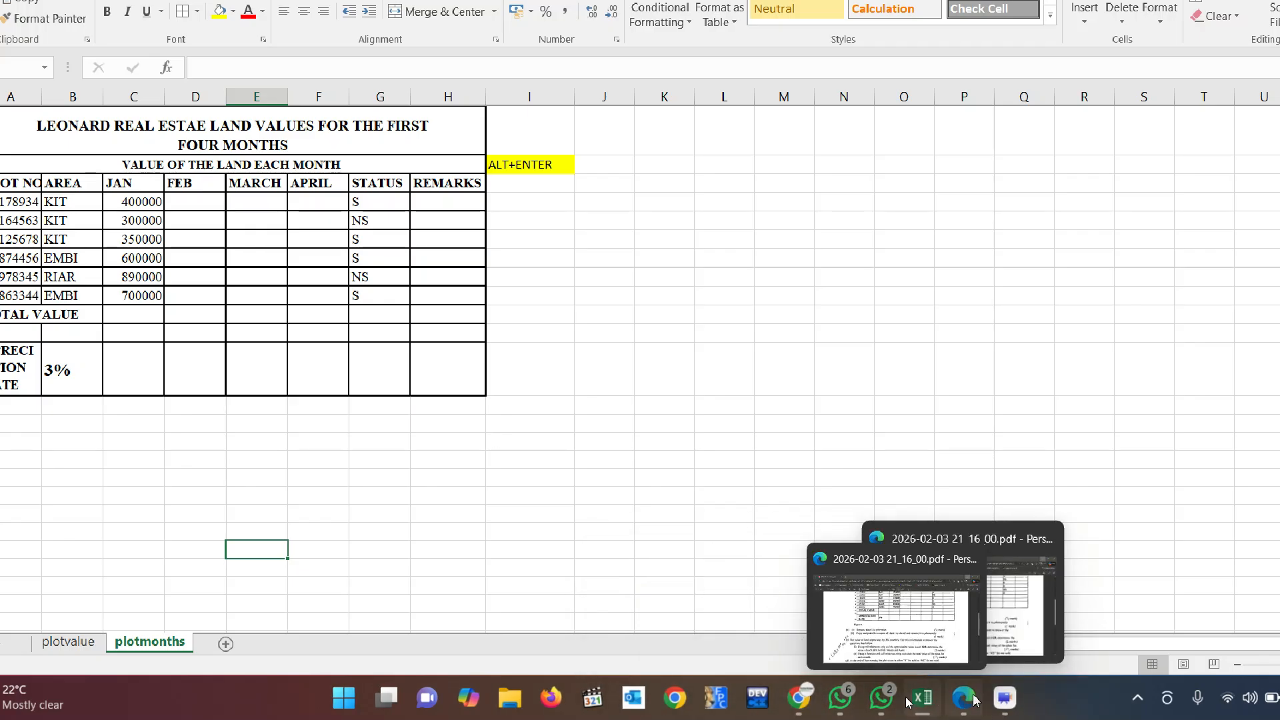
left_click(947, 640)
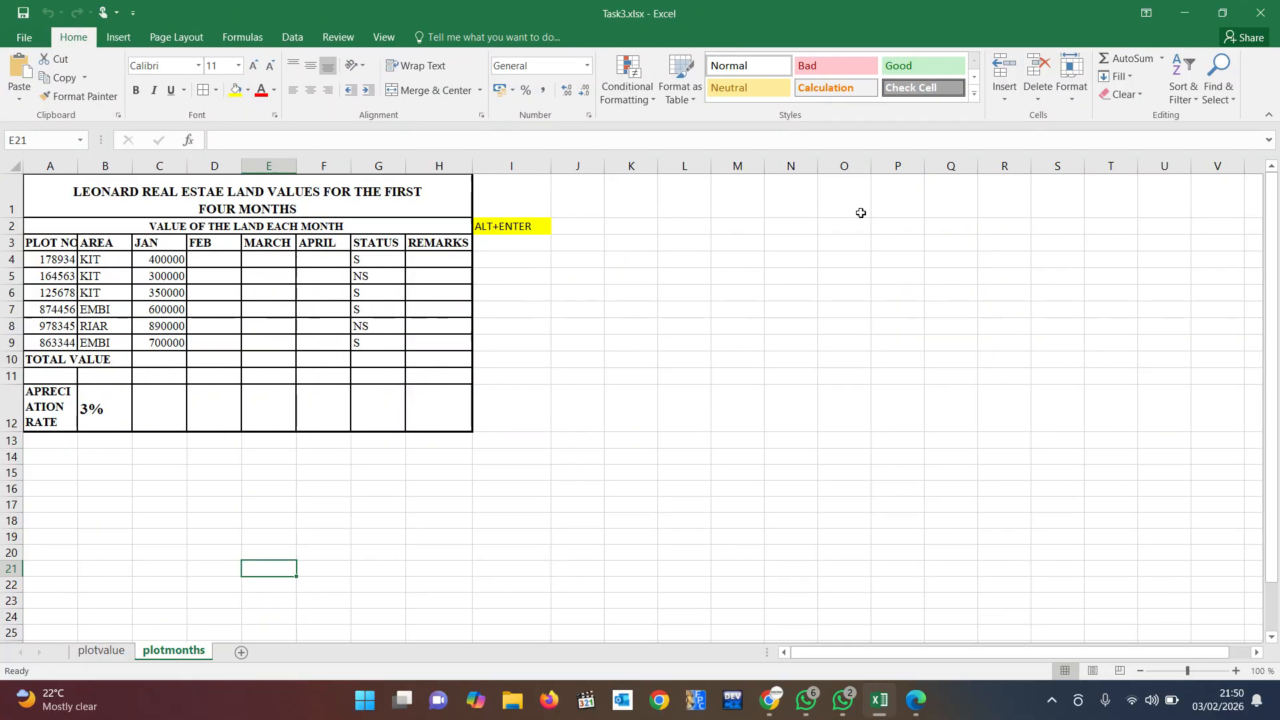
key("ctrl+Down")
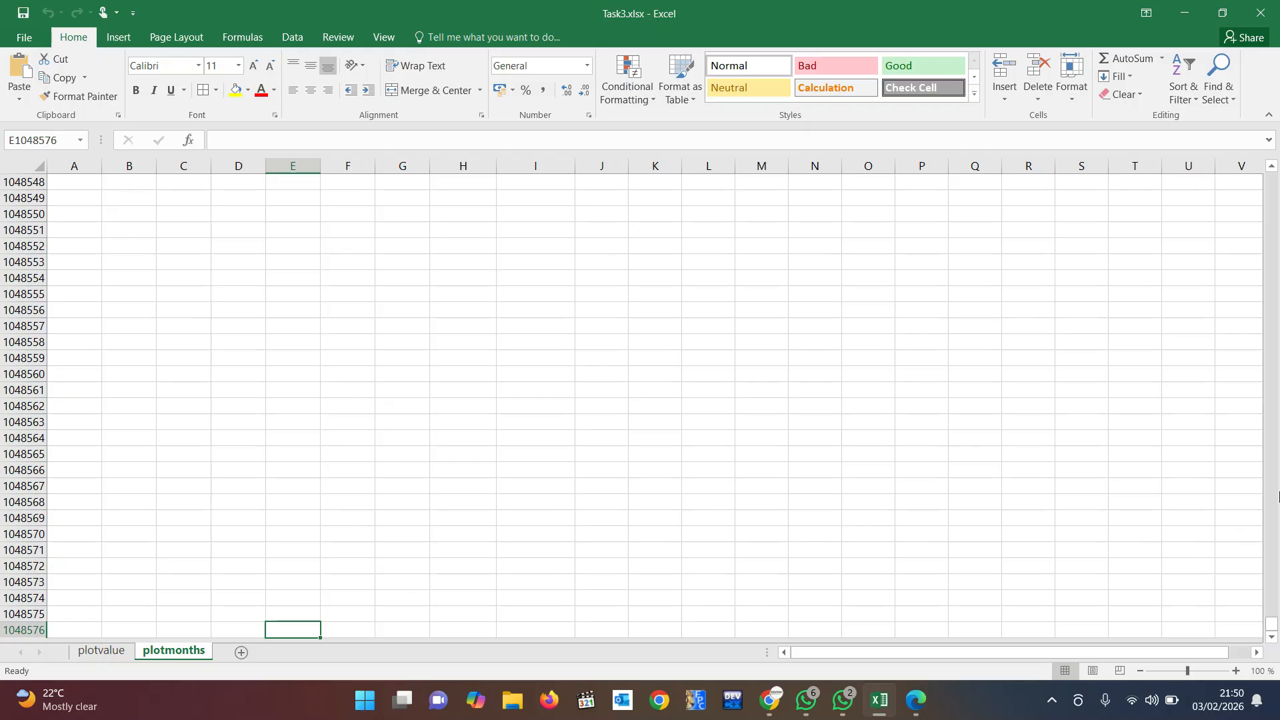
left_click(1029, 374)
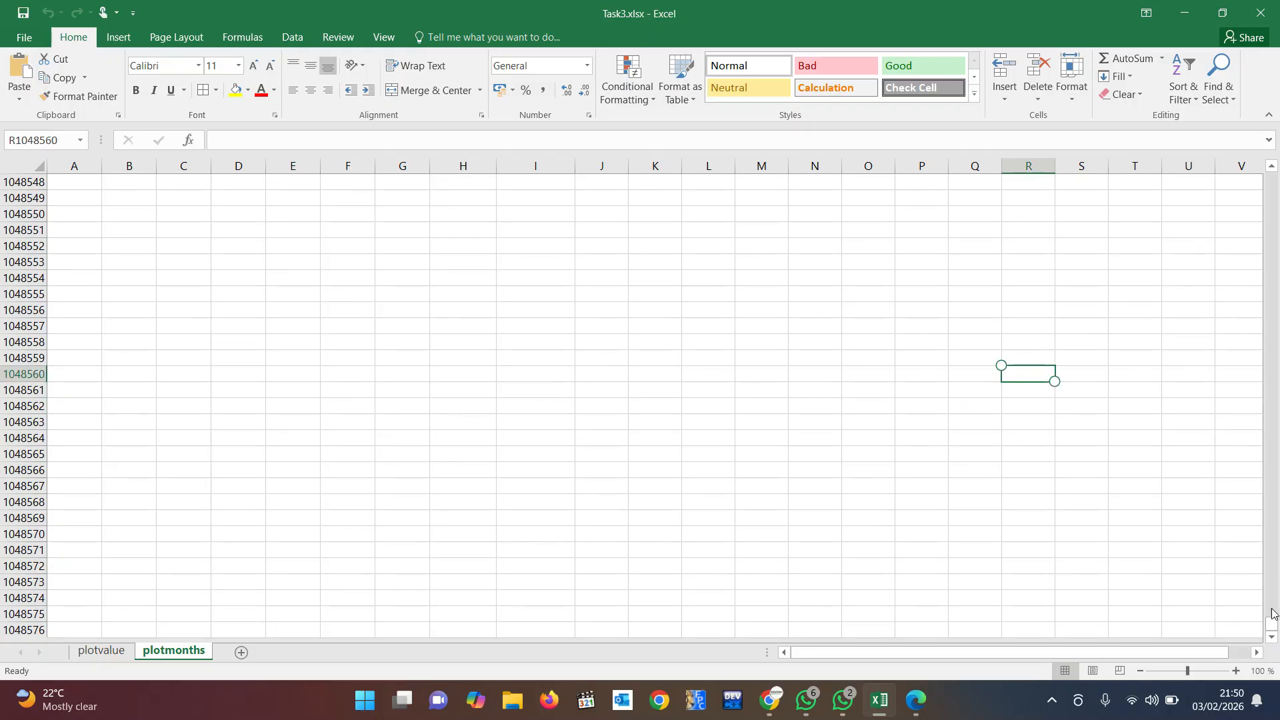
left_click_drag(1273, 624, 1274, 176)
left_click_drag(1275, 176, 1275, 172)
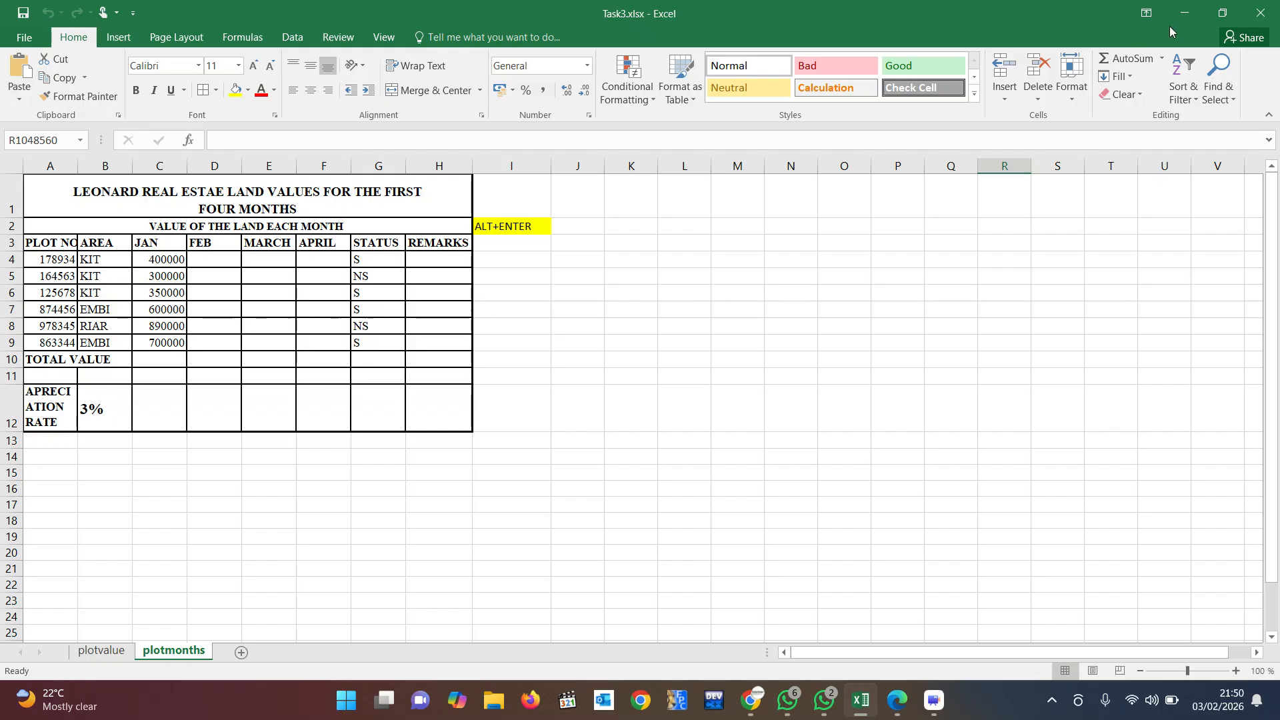
- Switch to the Google Meet call, mute the speaking participant for everyone, and return to the Excel workbook
left_click(1184, 16)
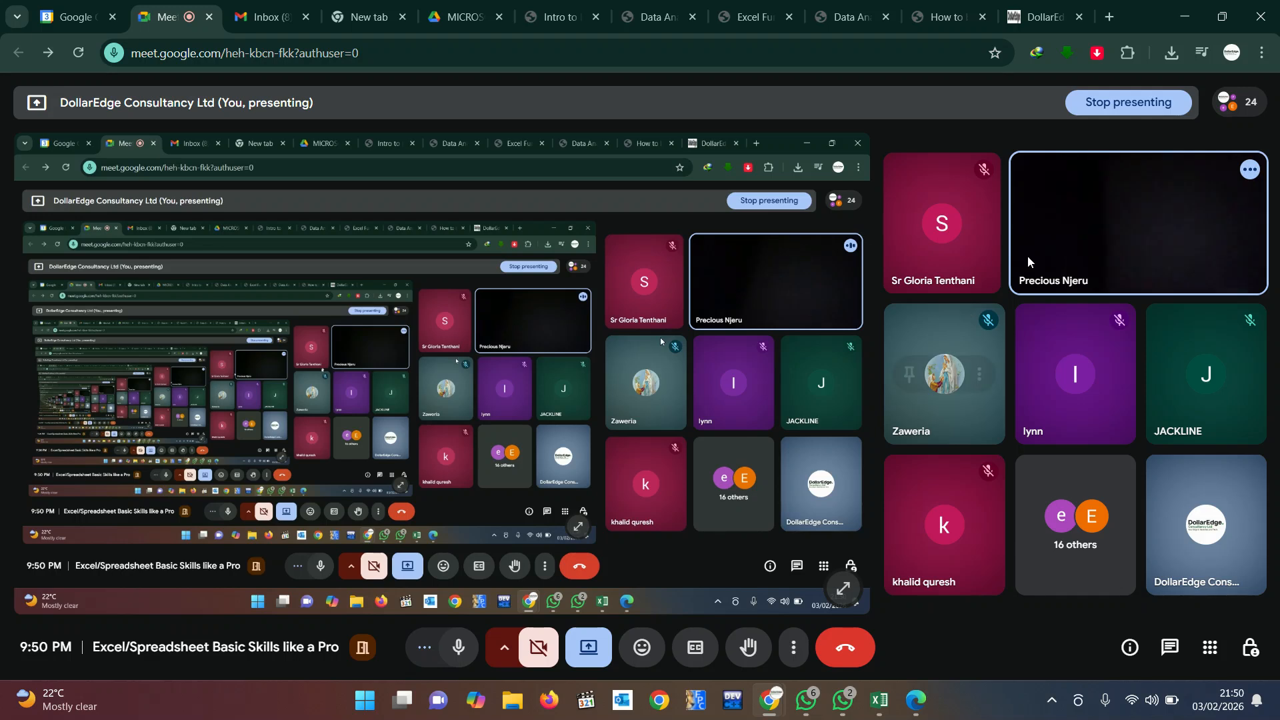
mouse_move(1205, 209)
left_click(1134, 231)
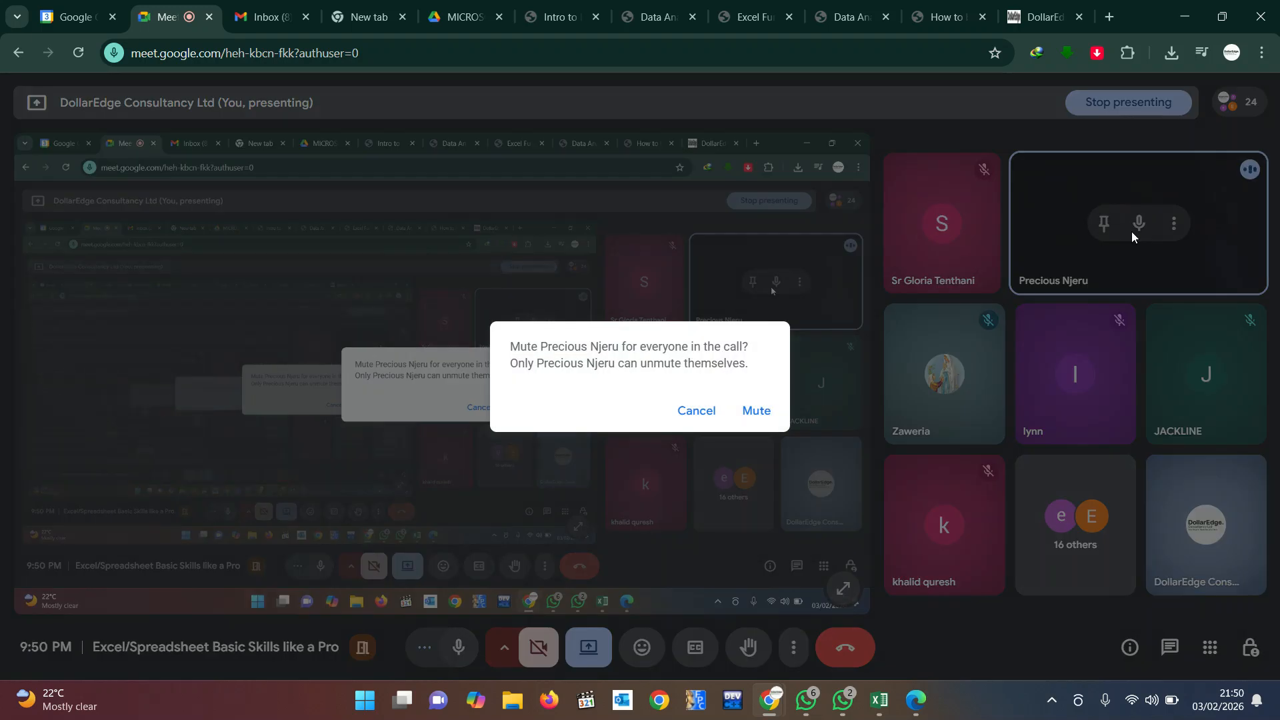
left_click(761, 410)
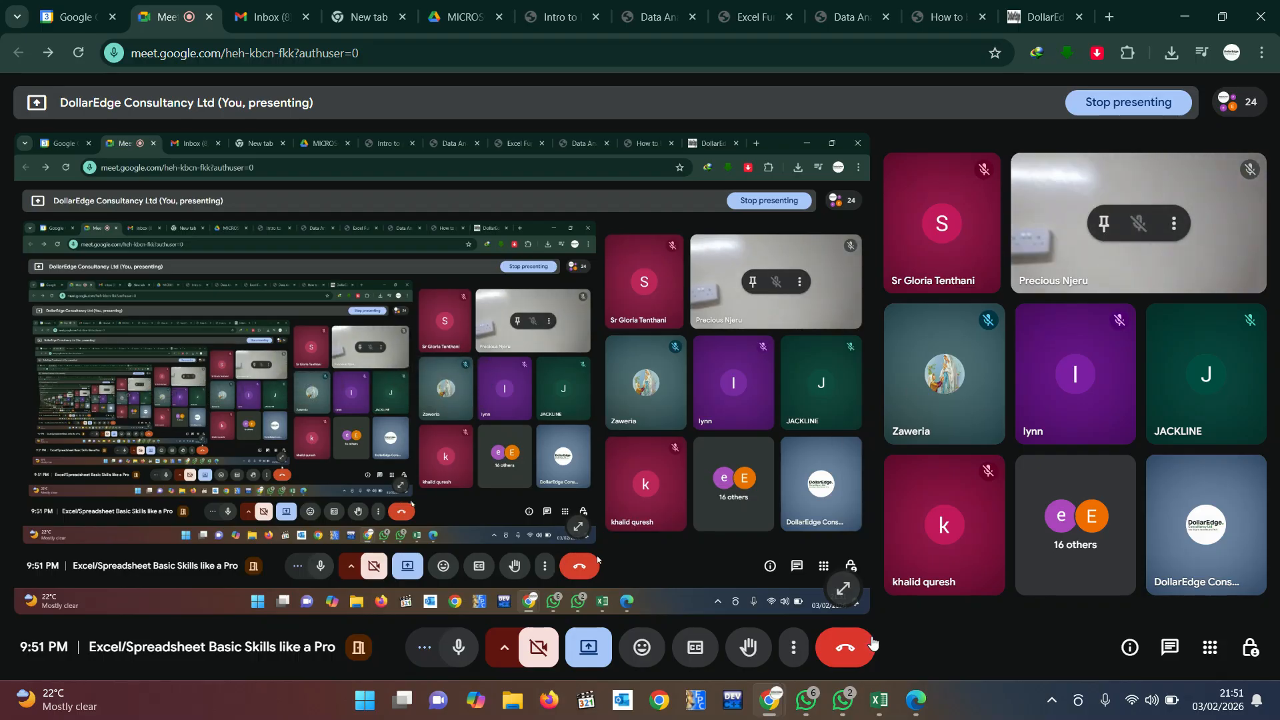
mouse_move(873, 698)
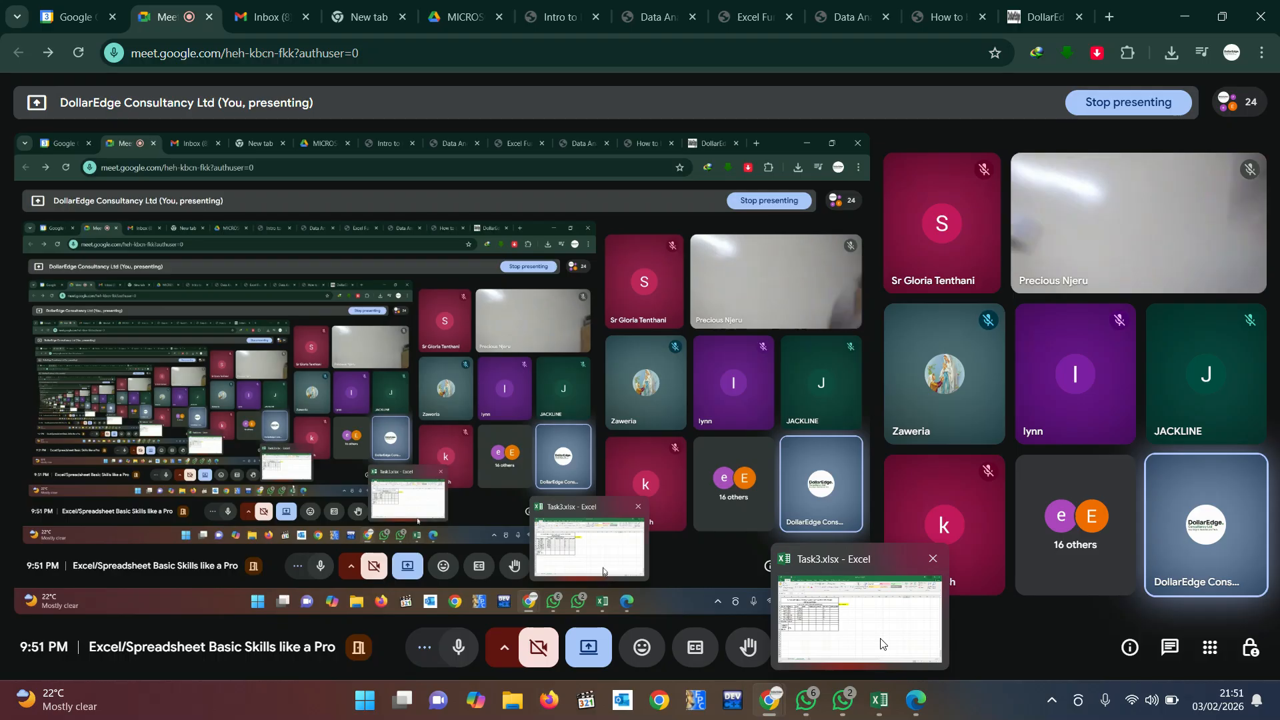
left_click(878, 701)
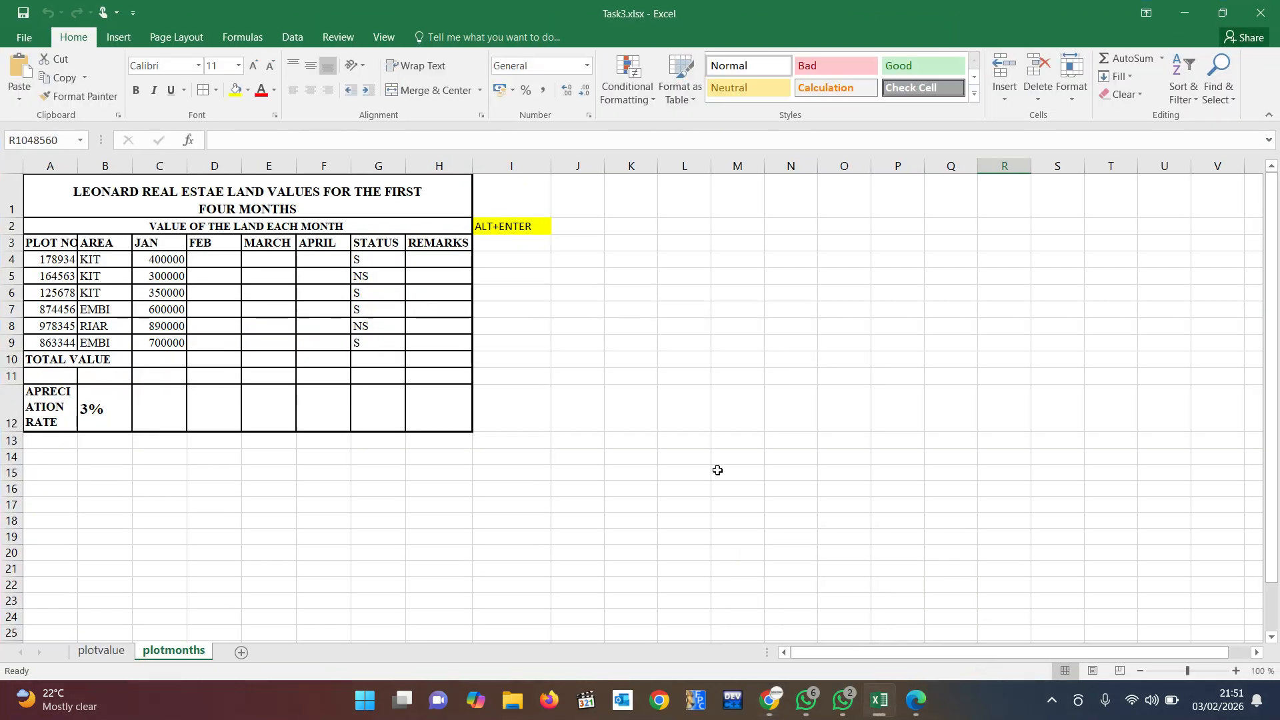
left_click(275, 358)
left_click(264, 491)
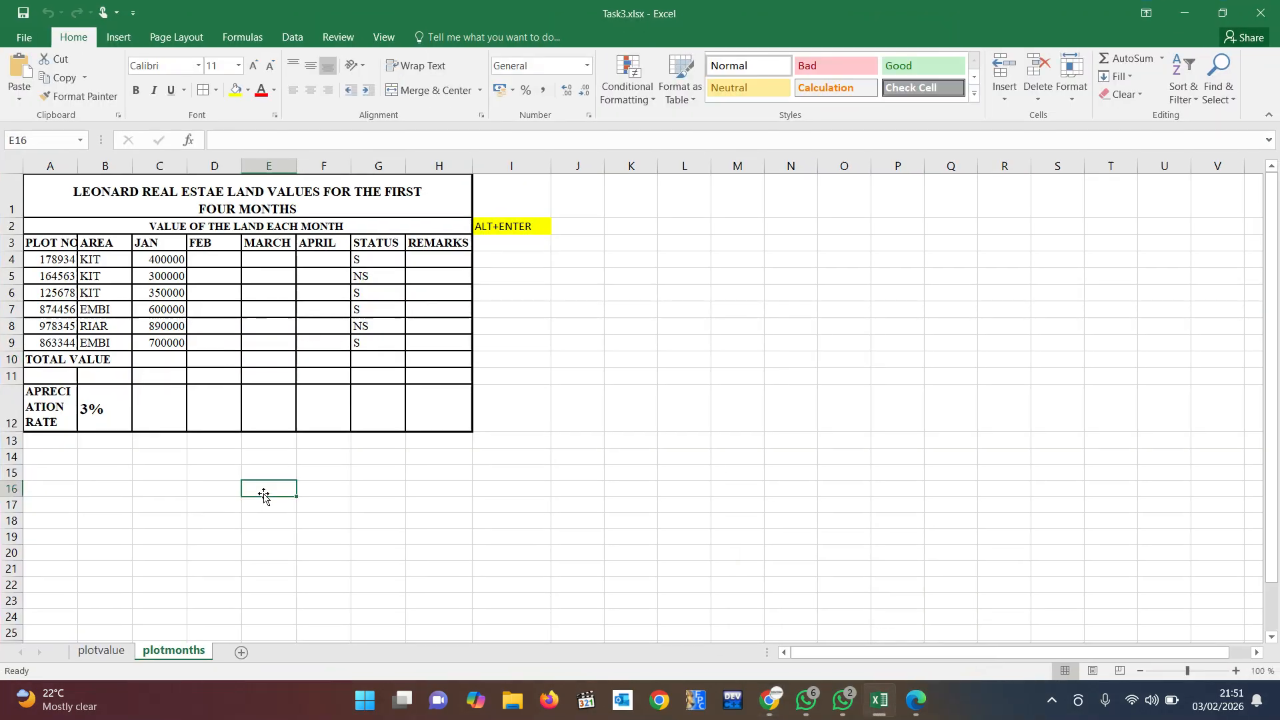
left_click(430, 421)
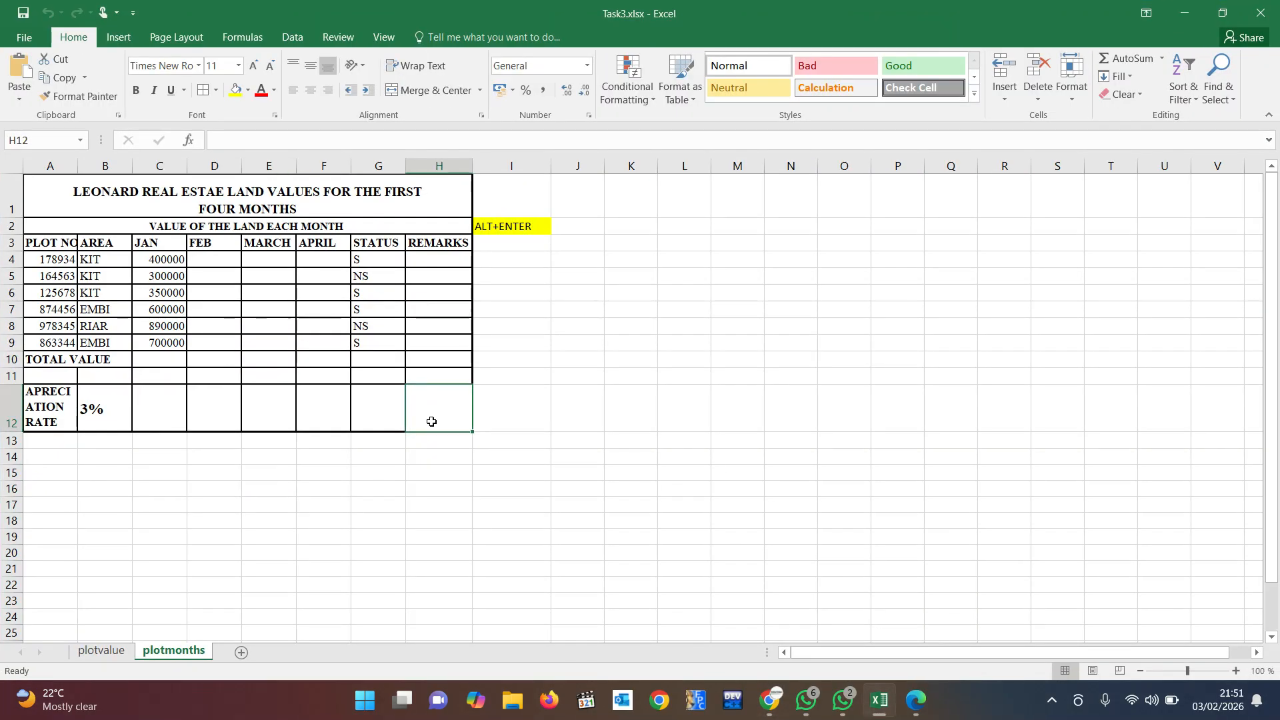
- Compare the plotvalue worksheet with its plotmonths copy
key("ctrl+Up")
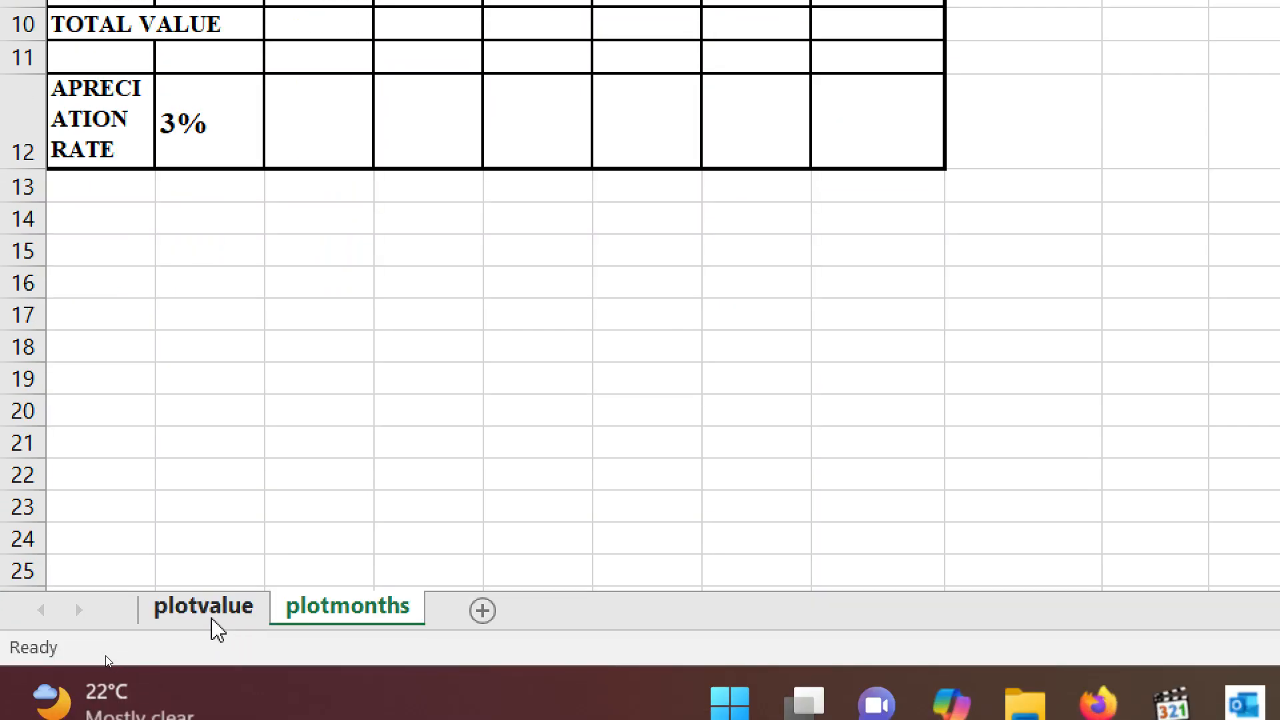
left_click(218, 623)
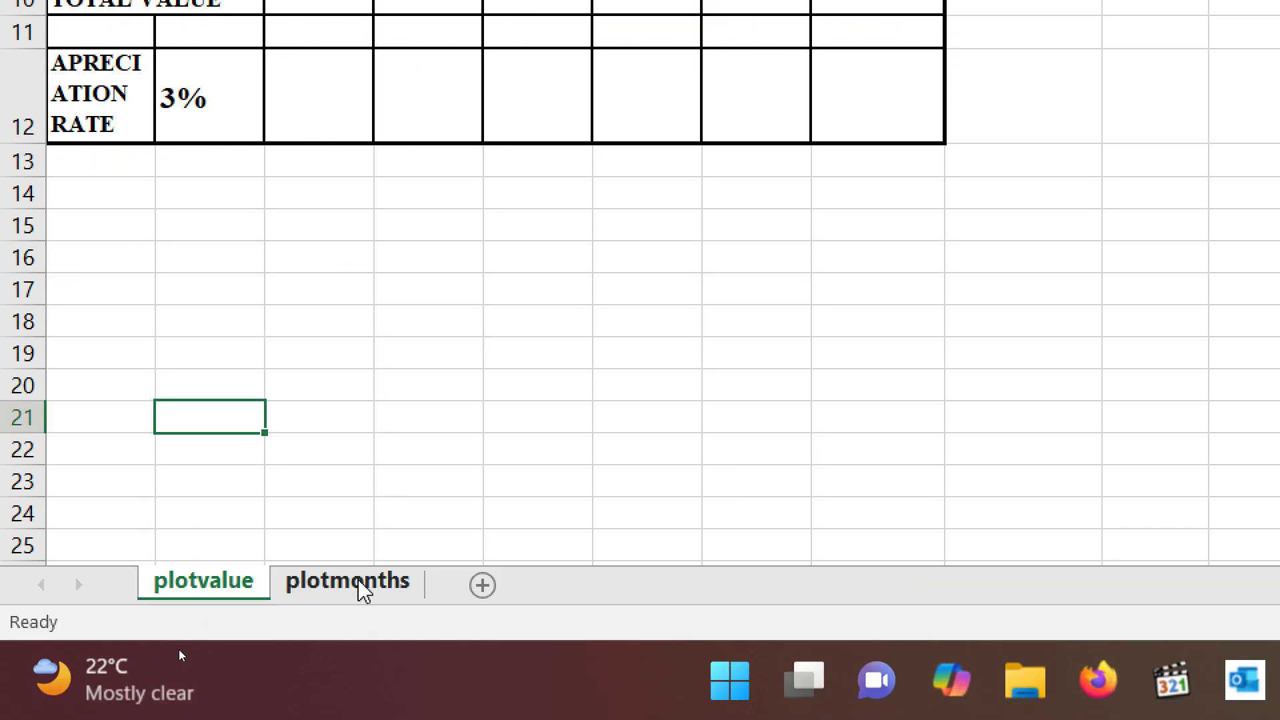
left_click(354, 586)
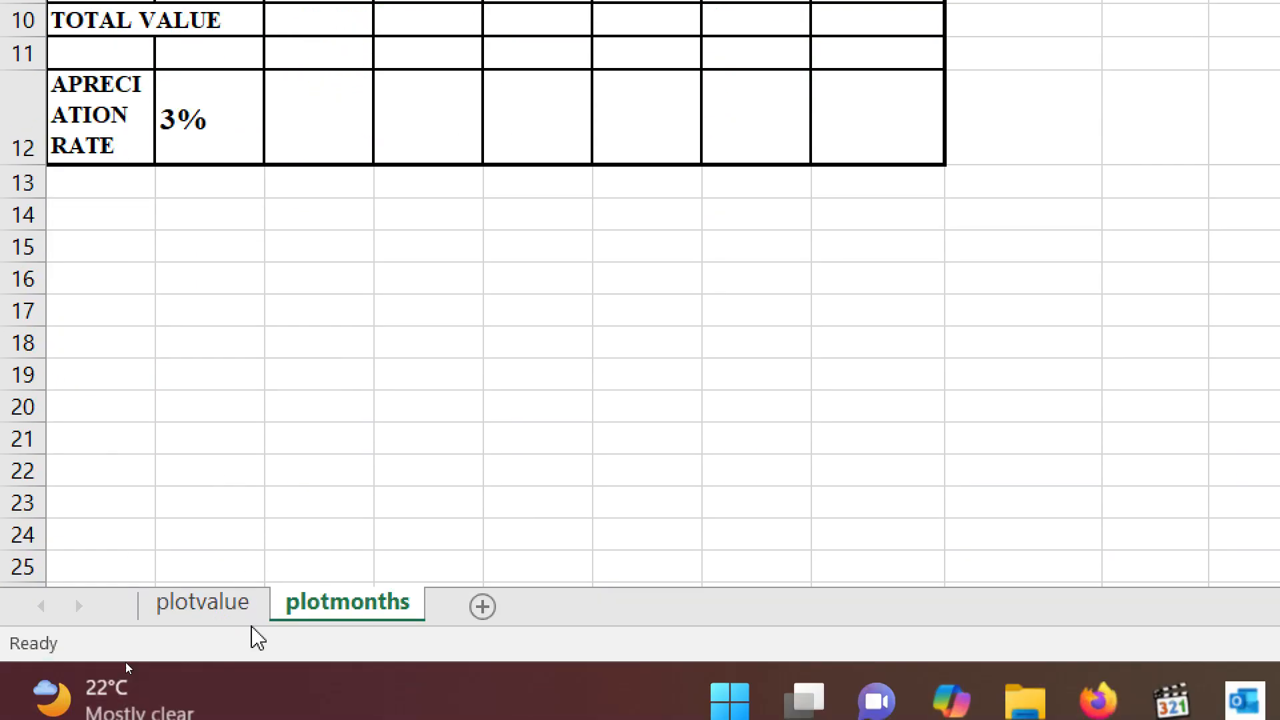
left_click(230, 609)
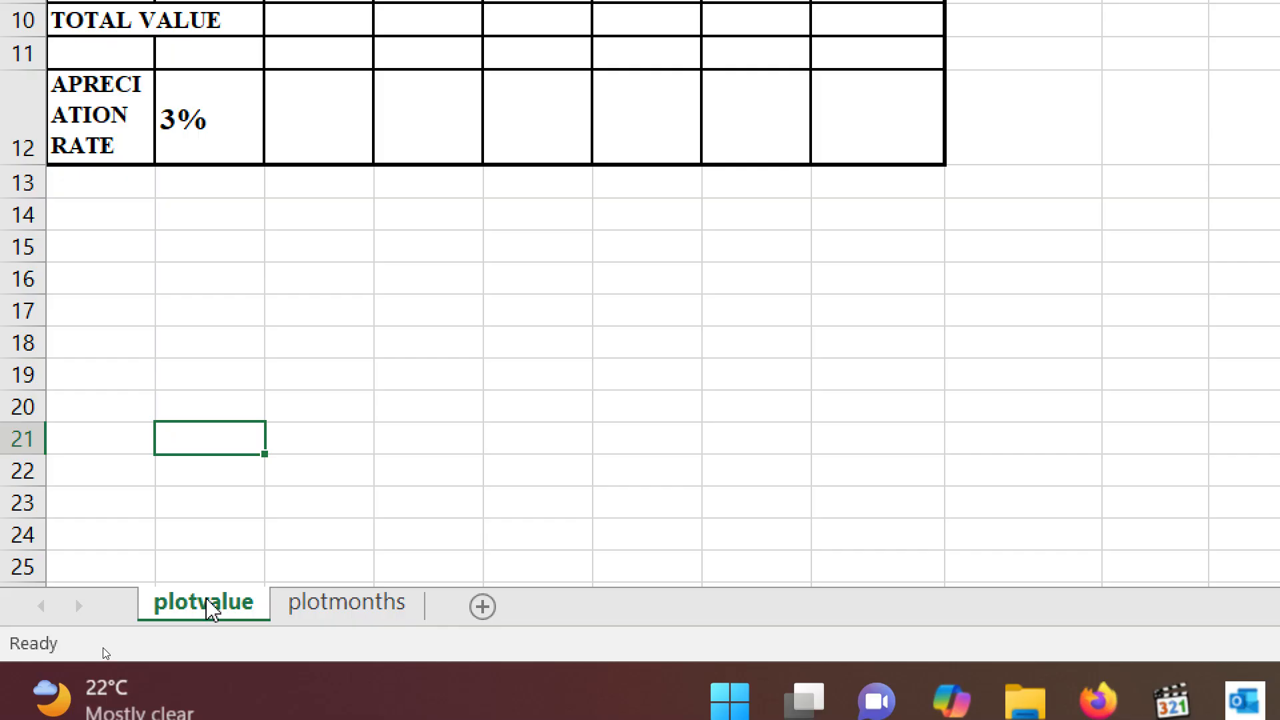
right_click(210, 608)
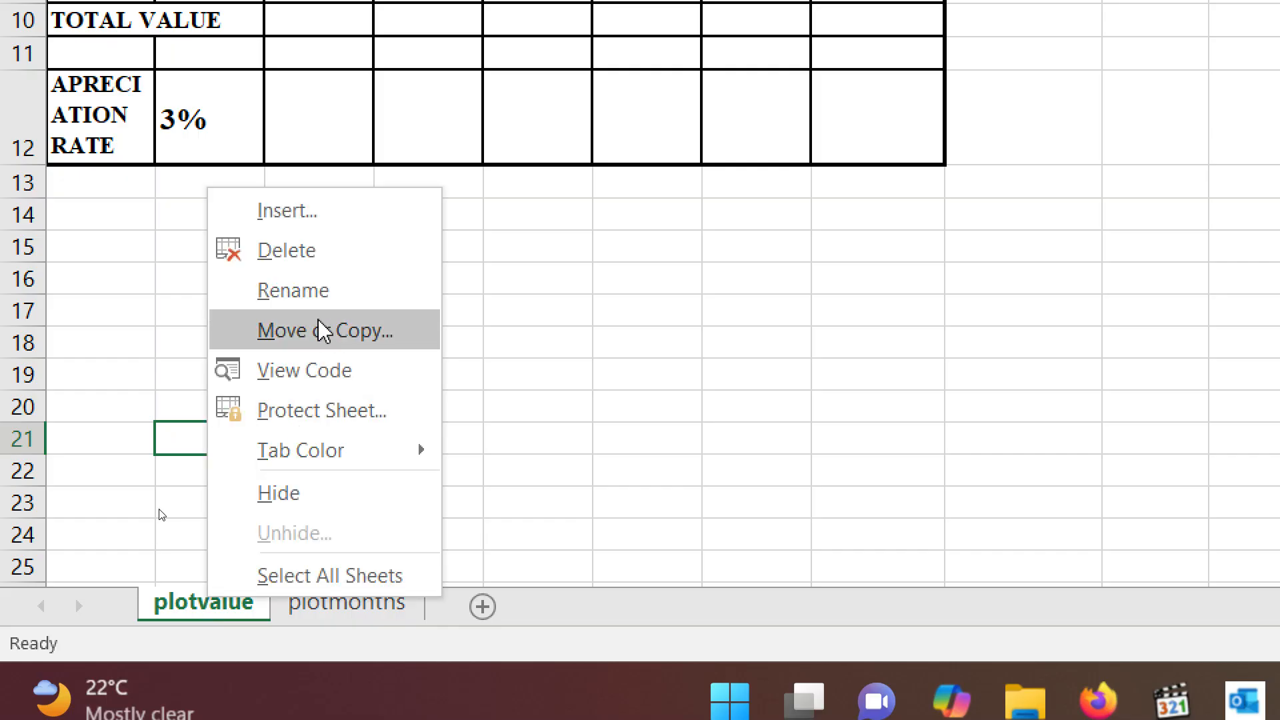
left_click(334, 333)
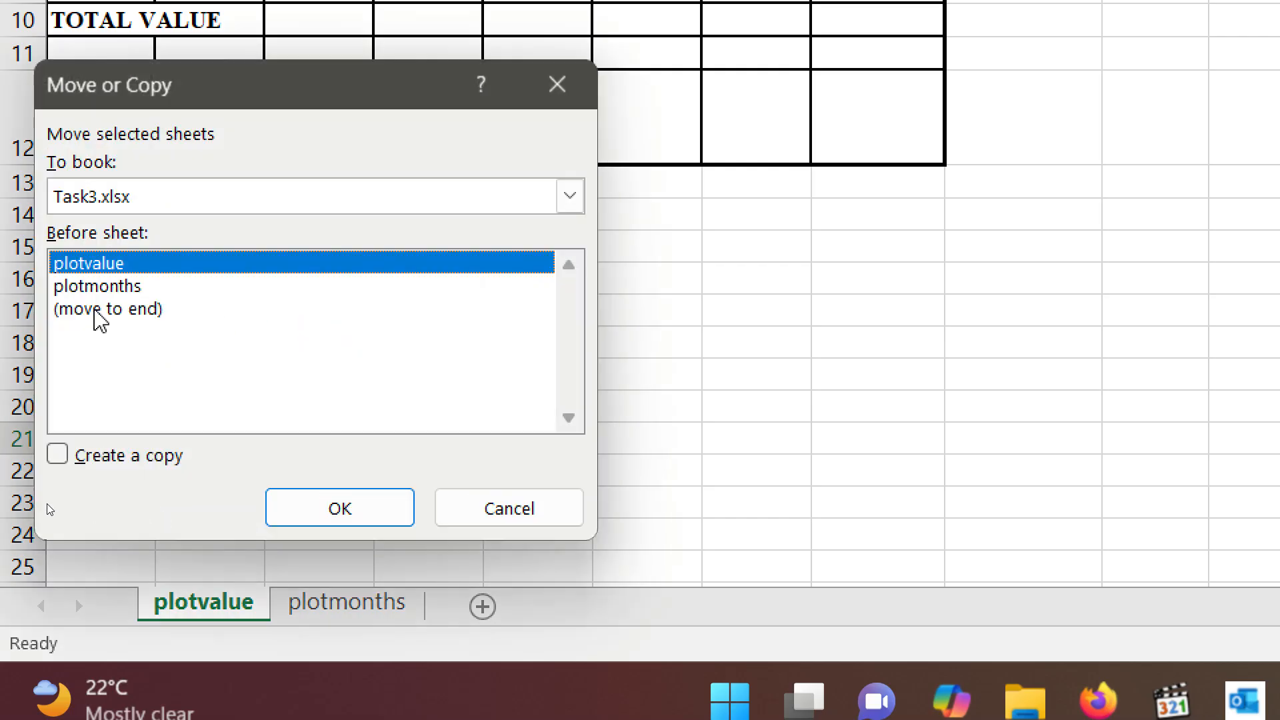
left_click(98, 311)
left_click(92, 459)
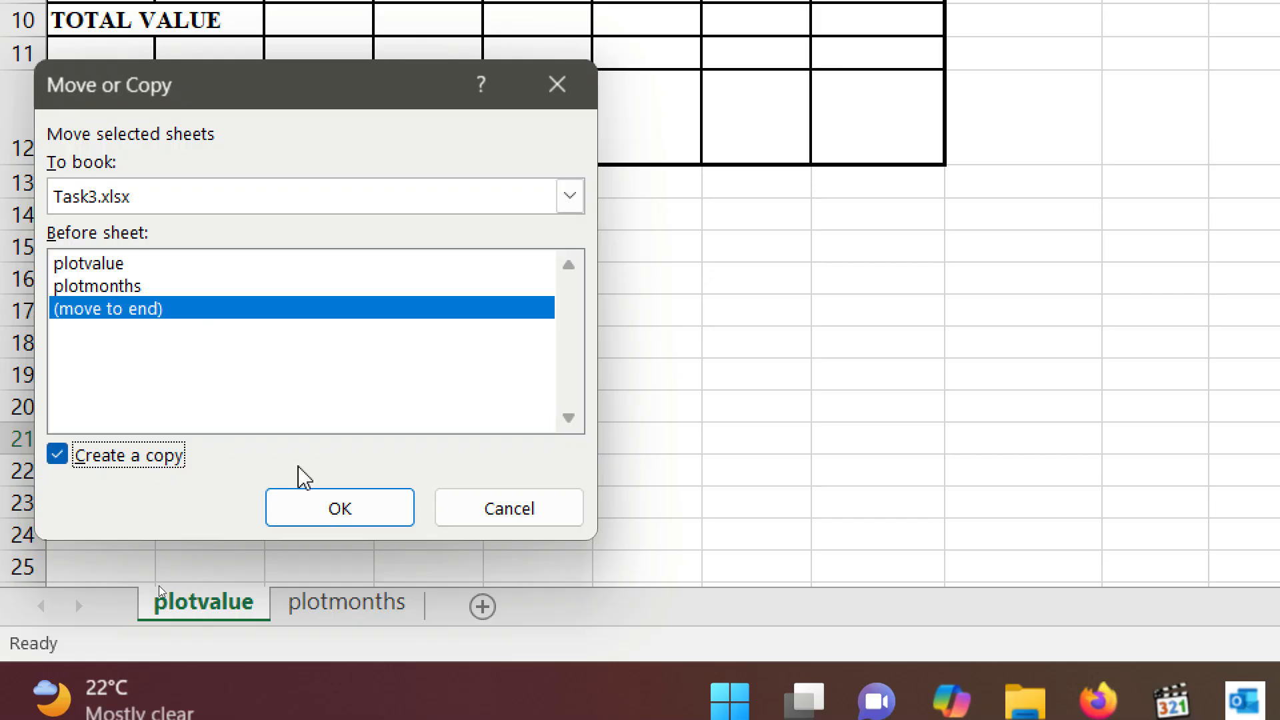
left_click(491, 507)
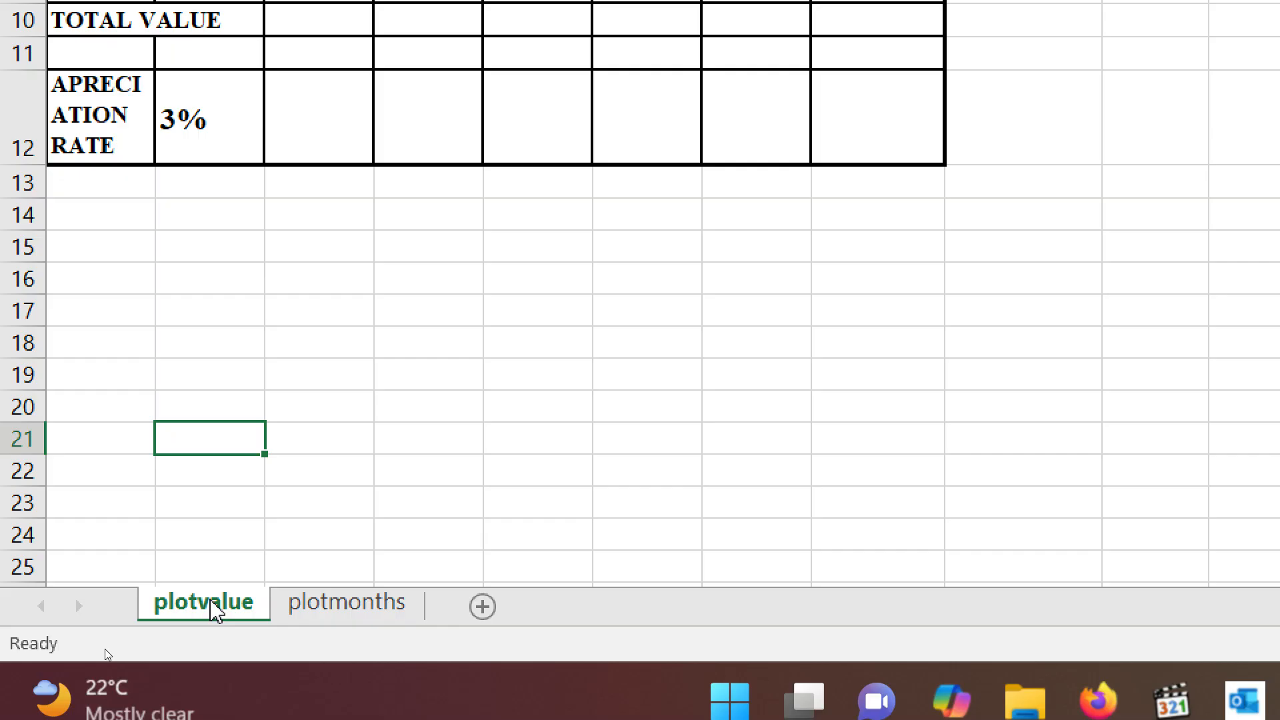
right_click(213, 608)
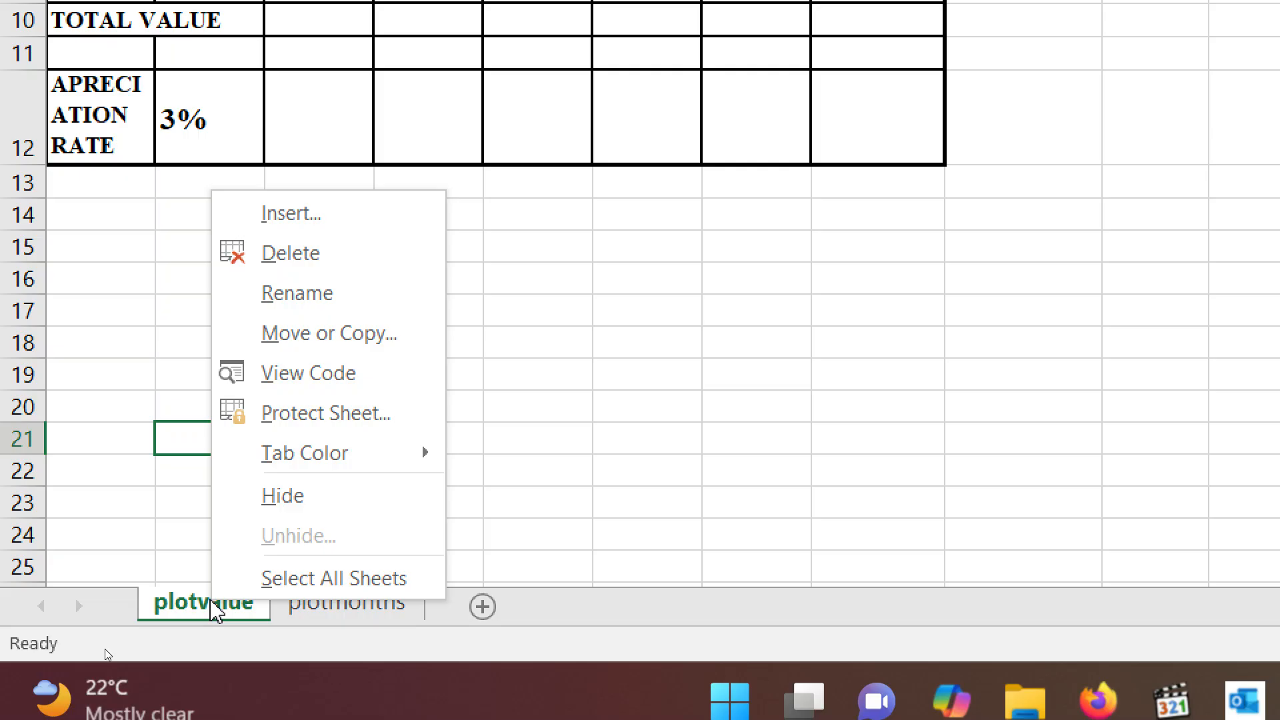
left_click(354, 343)
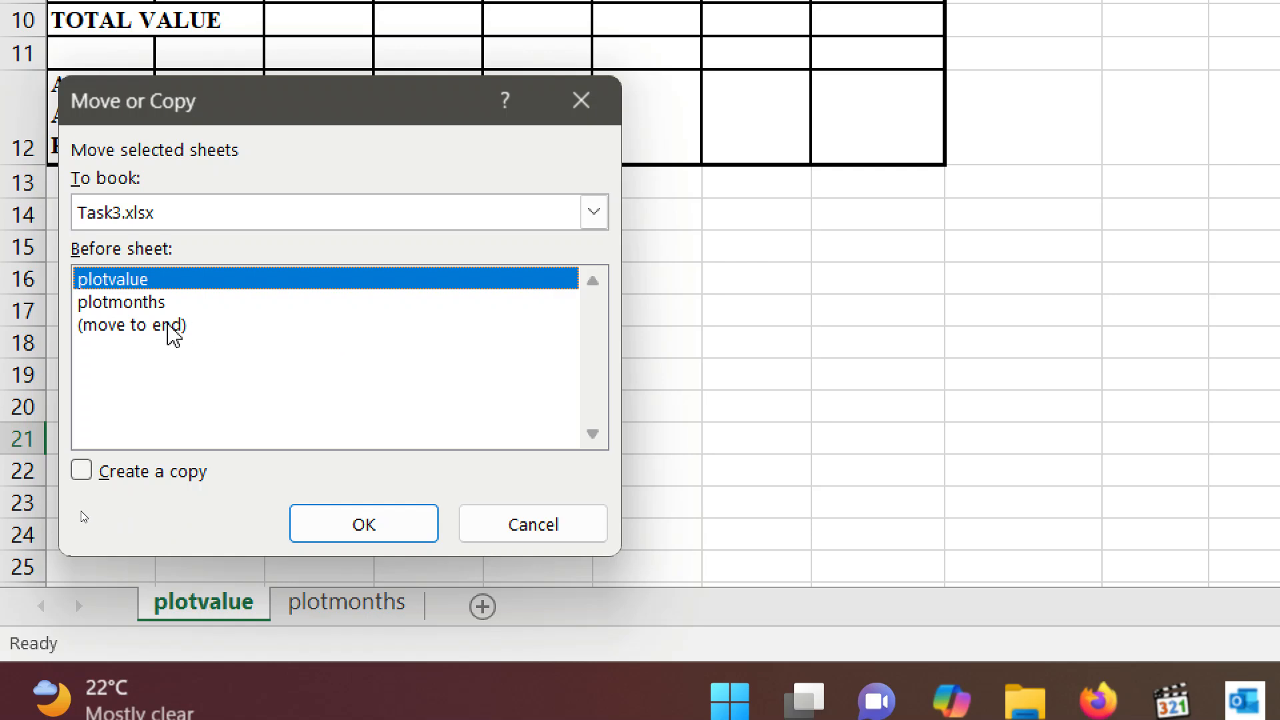
left_click(126, 326)
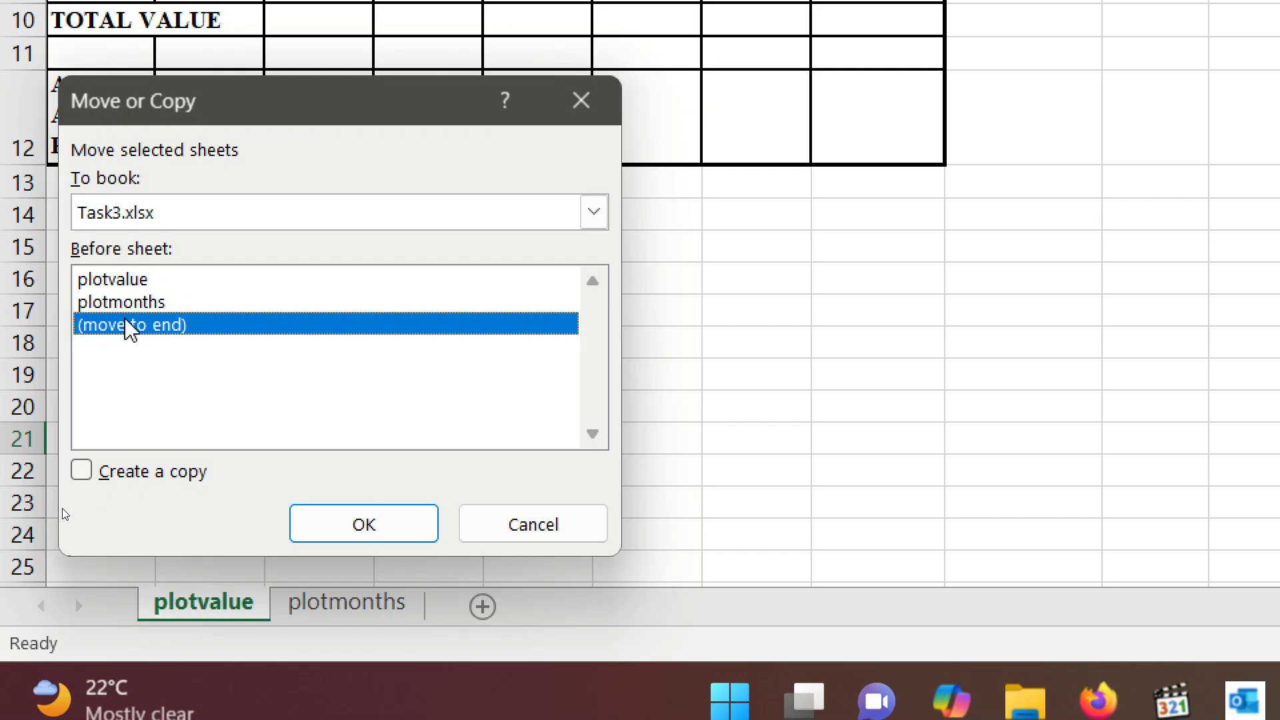
left_click(81, 471)
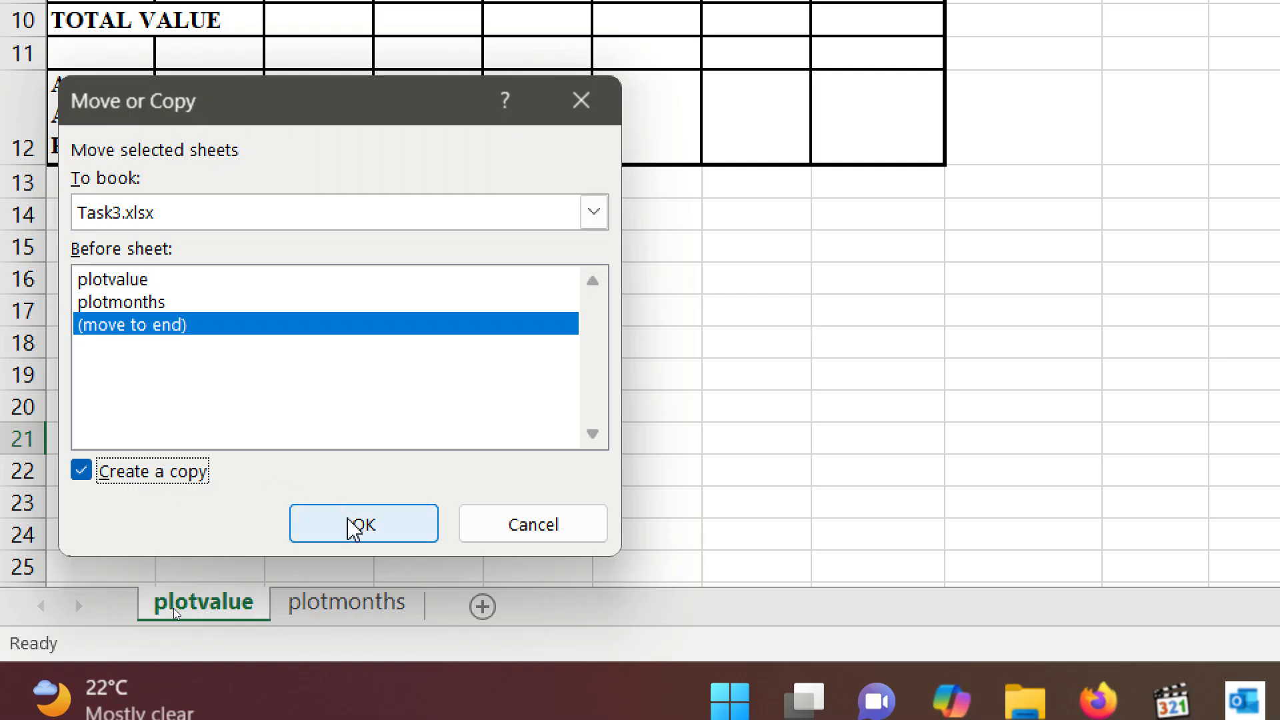
left_click(534, 527)
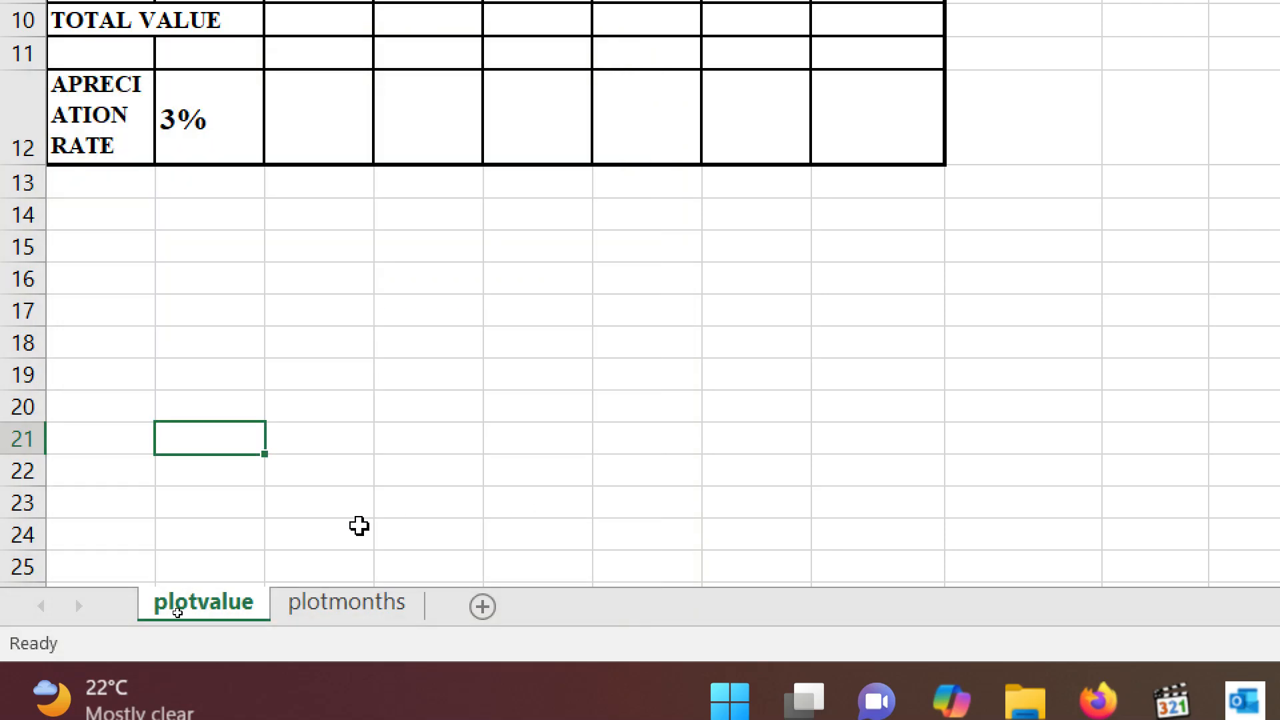
- Review the available sheet commands for plotmonths, including Delete, and compare it with the plotvalue worksheet
left_click(342, 615)
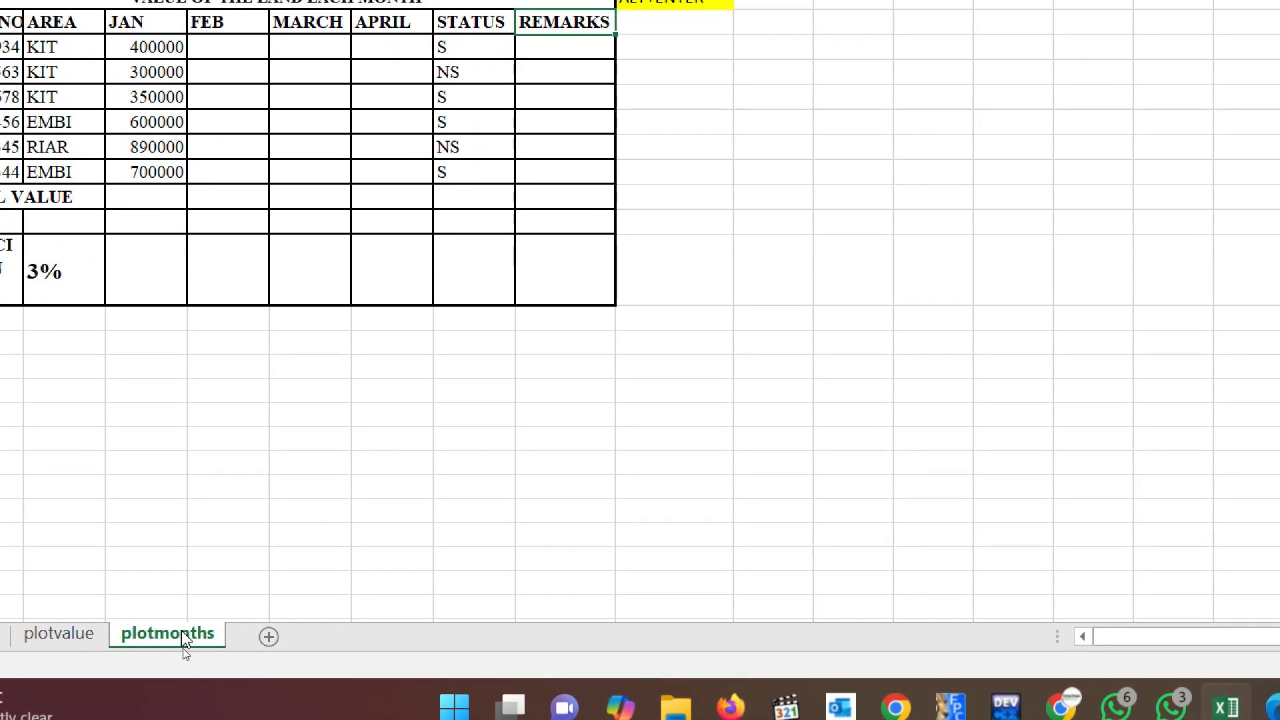
right_click(182, 631)
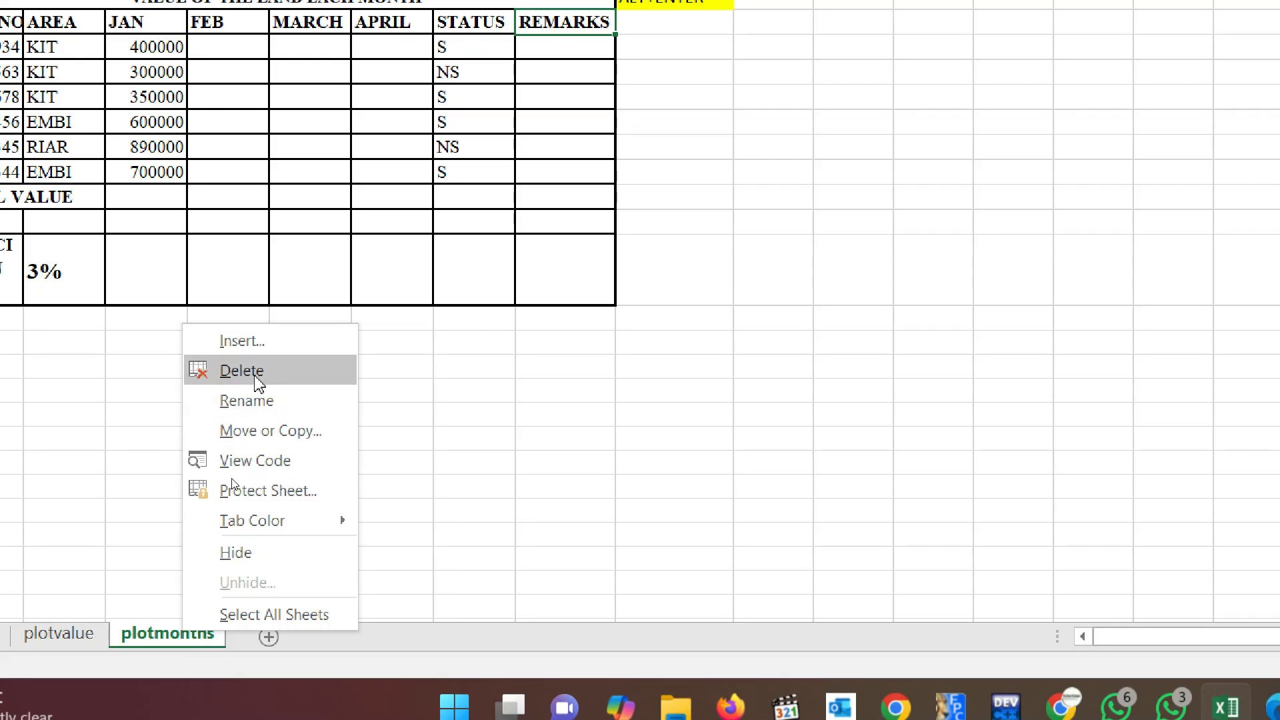
left_click(506, 407)
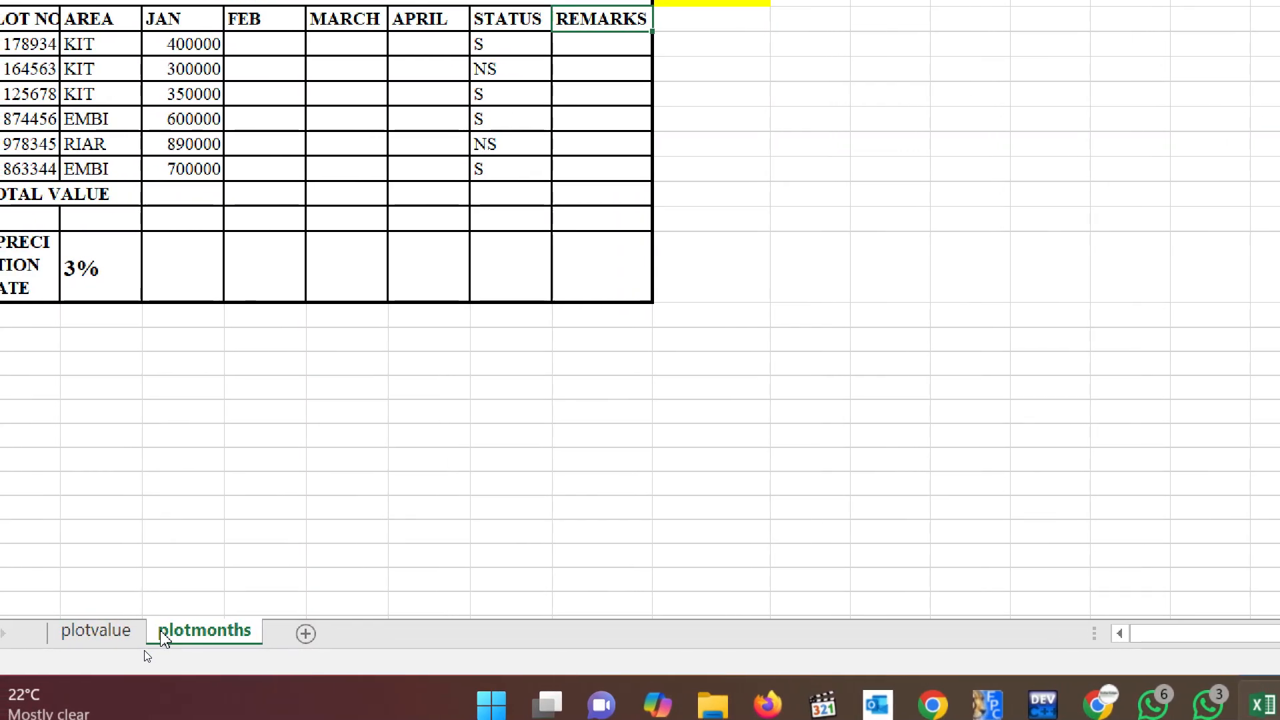
left_click(124, 635)
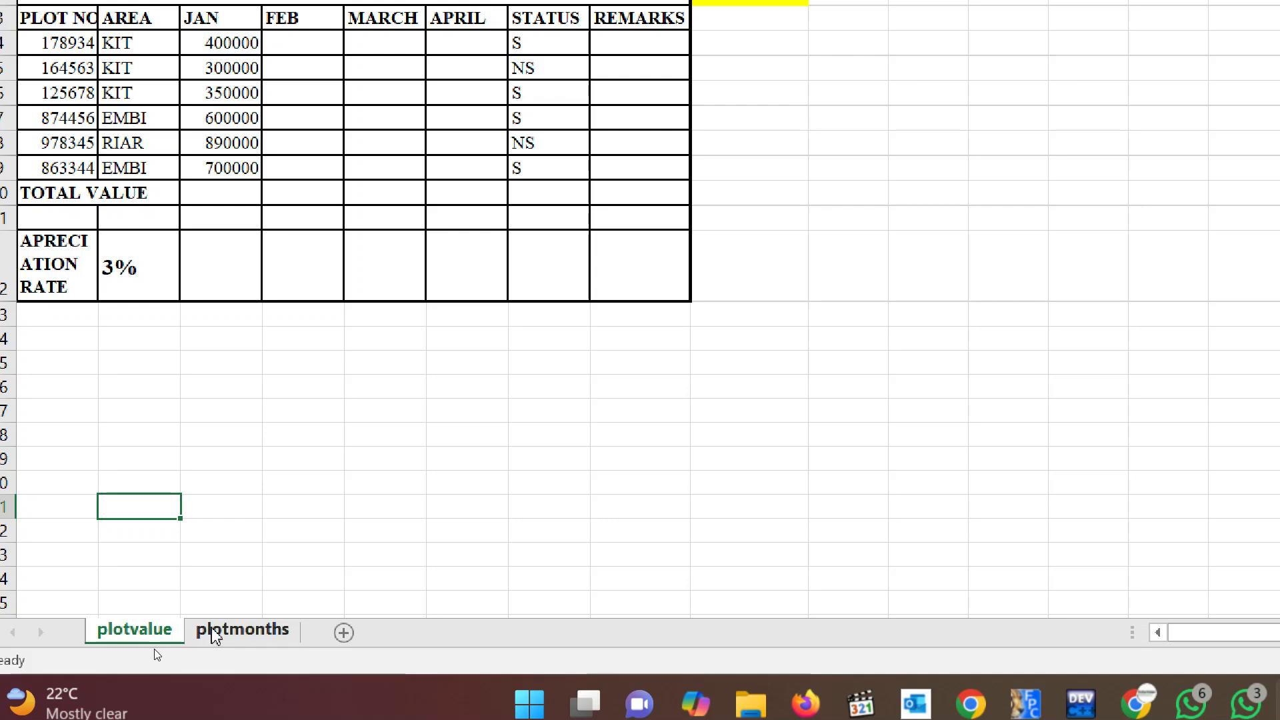
left_click(227, 634)
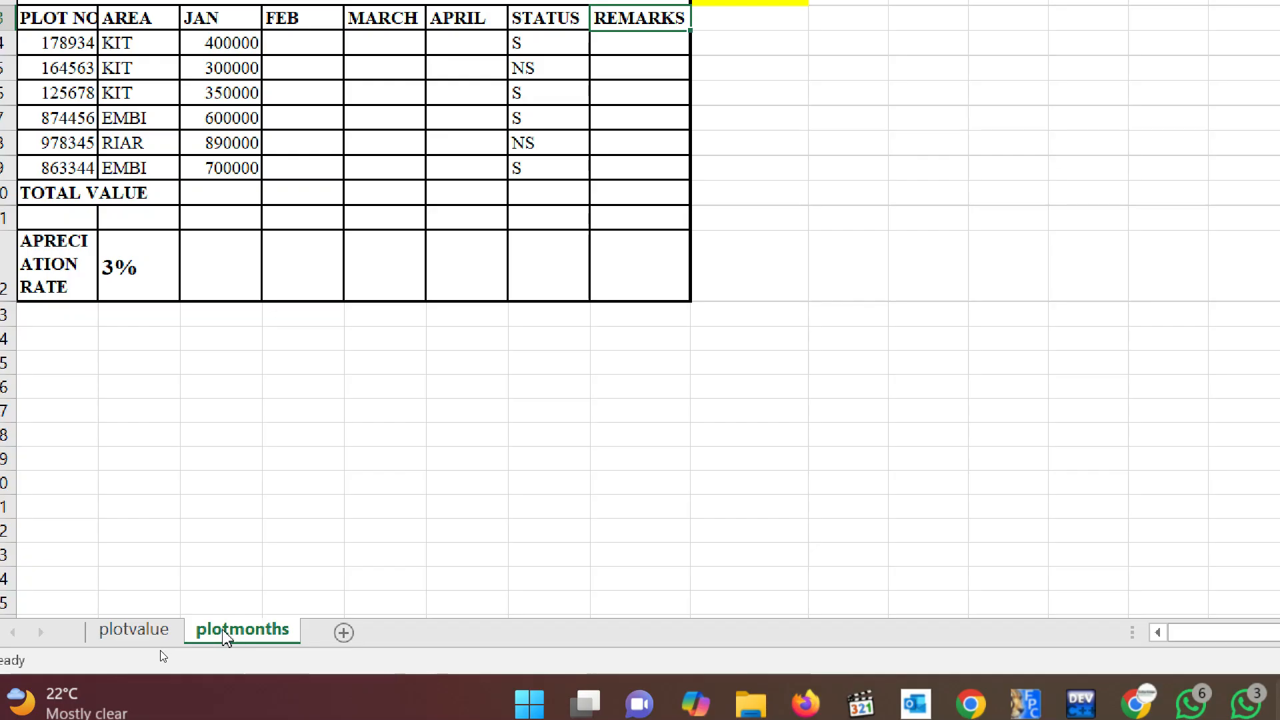
right_click(224, 632)
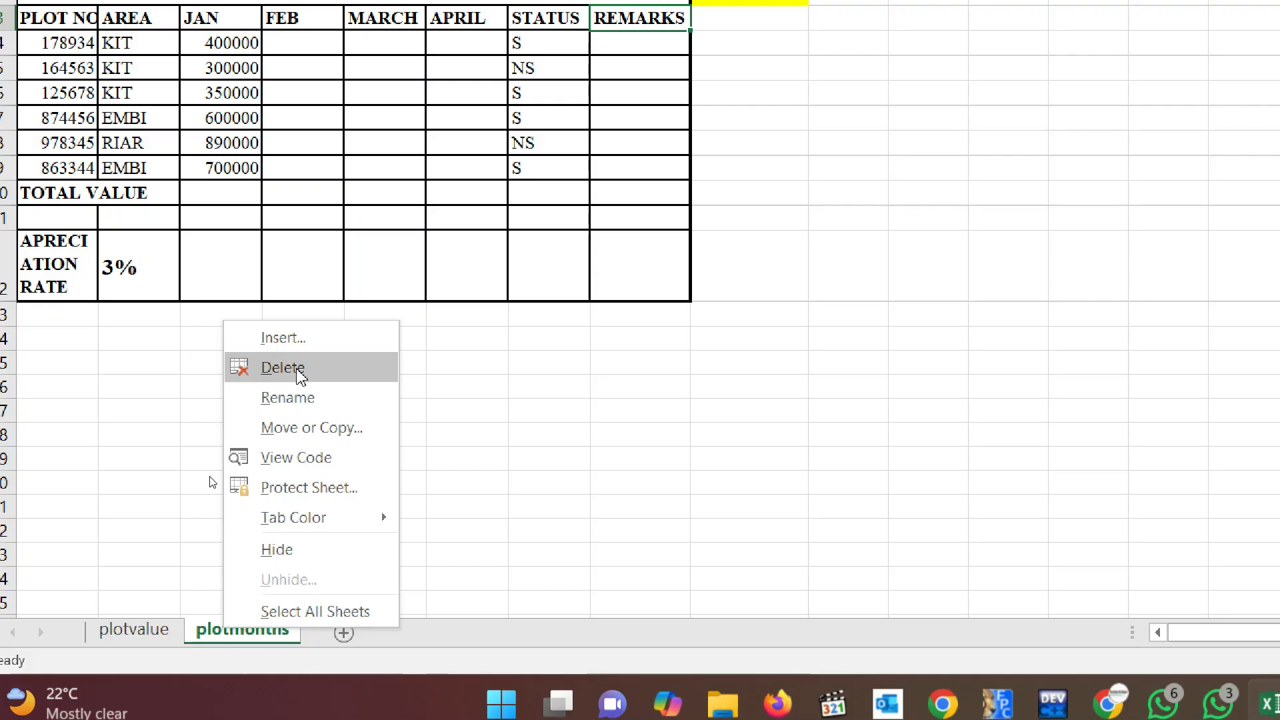
left_click(684, 392)
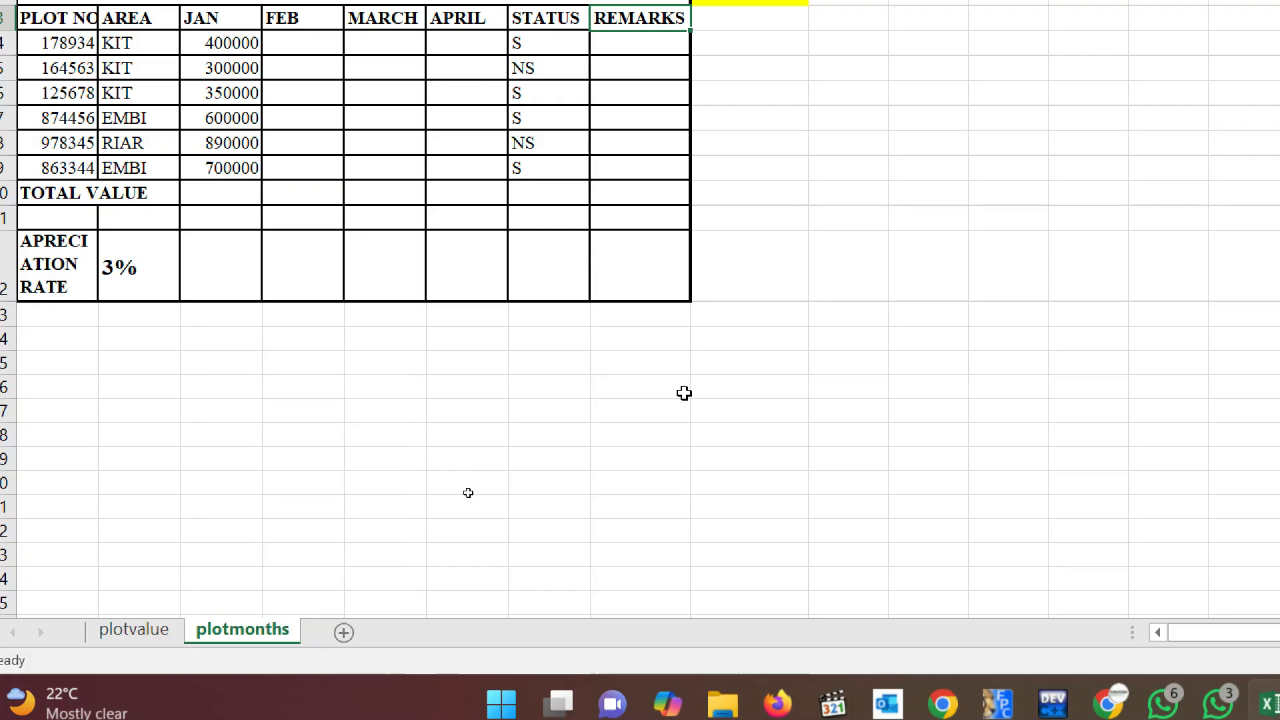
left_click(686, 395)
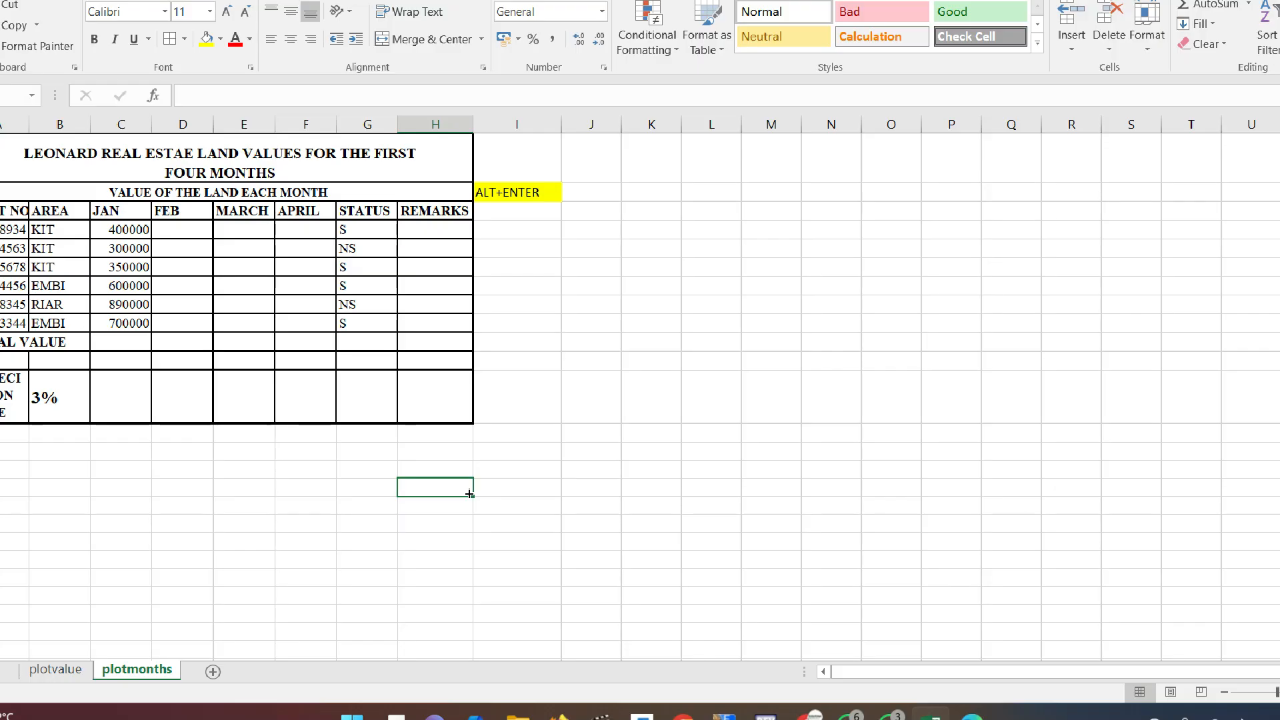
left_click(195, 537)
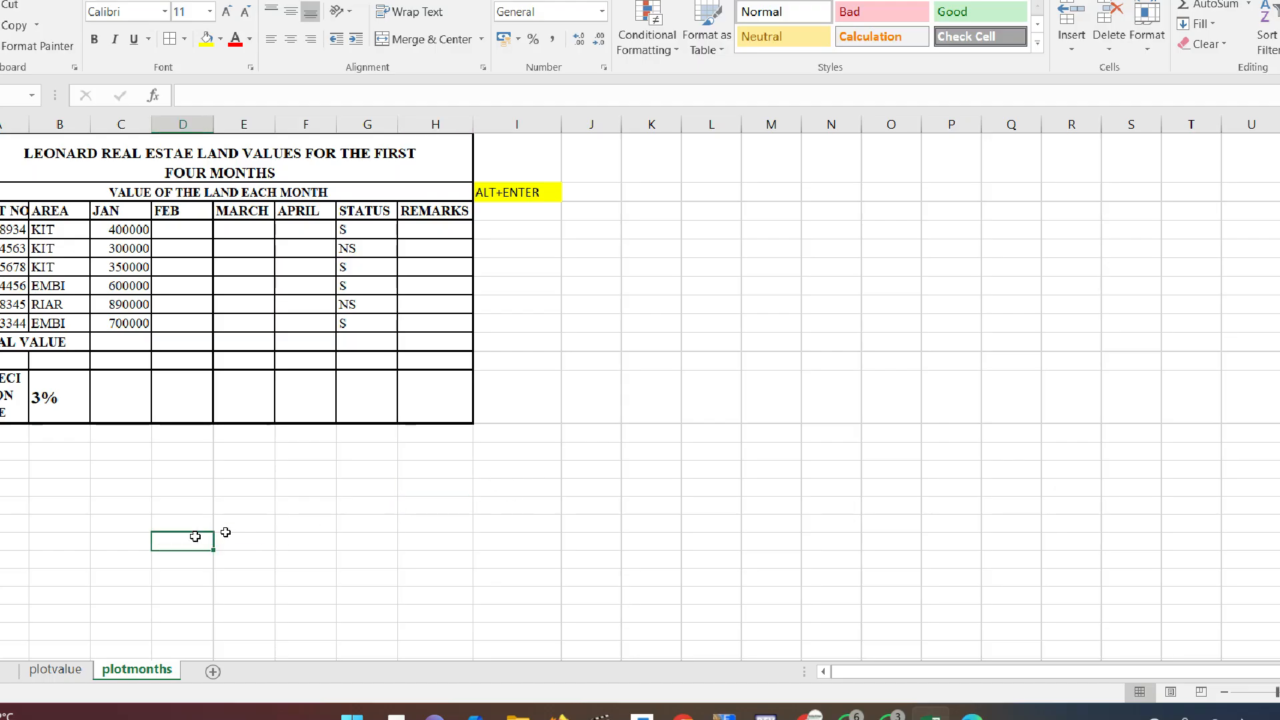
right_click(135, 522)
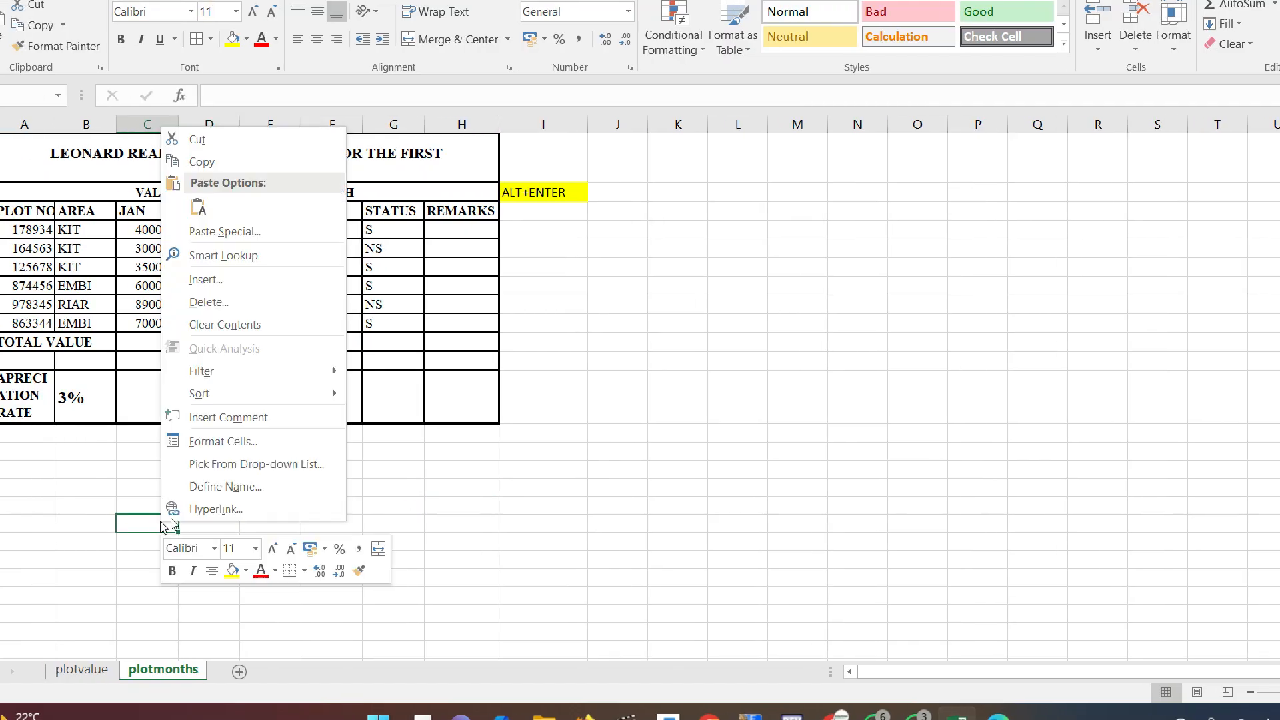
left_click(374, 526)
left_click(382, 539)
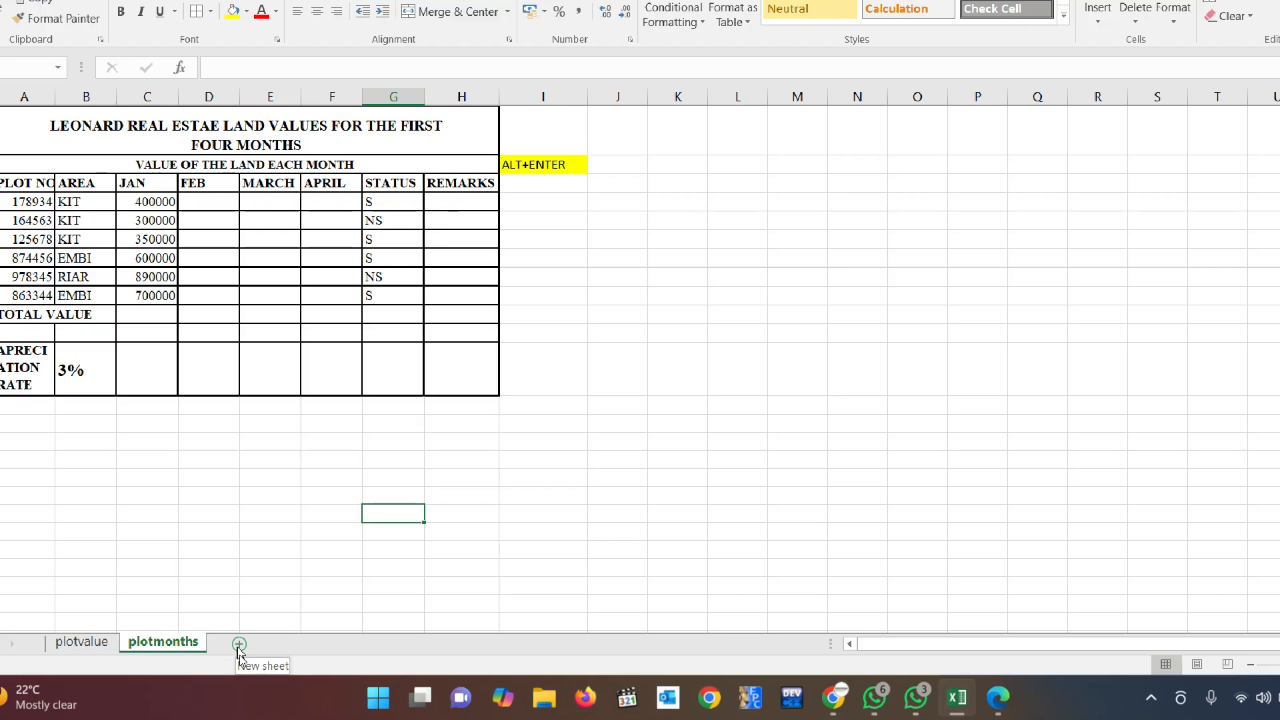
- Insert a blank worksheet, place it between plotvalue and plotmonths, and view the two neighbouring worksheets
left_click(240, 644)
mouse_move(252, 638)
left_mouse_down()
mouse_move(189, 633)
mouse_move(164, 600)
mouse_move(129, 595)
mouse_move(158, 608)
mouse_move(152, 623)
mouse_move(162, 609)
mouse_move(156, 628)
left_mouse_up()
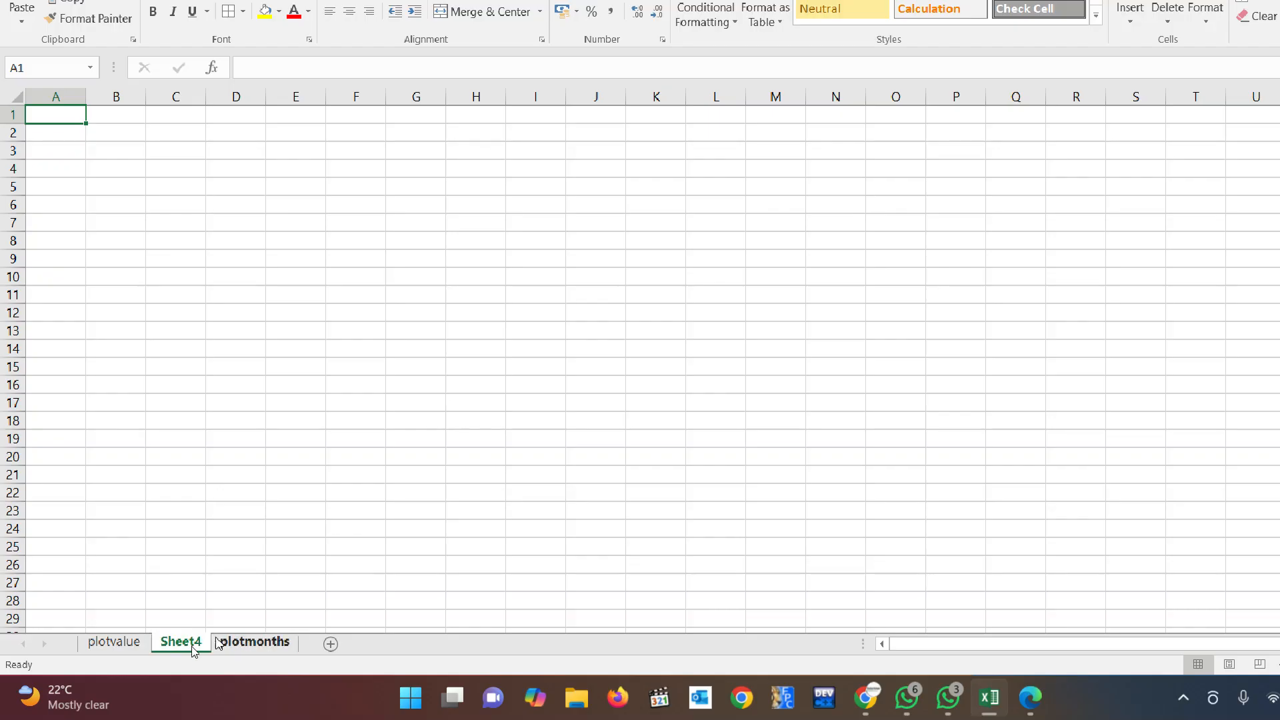
left_click(253, 642)
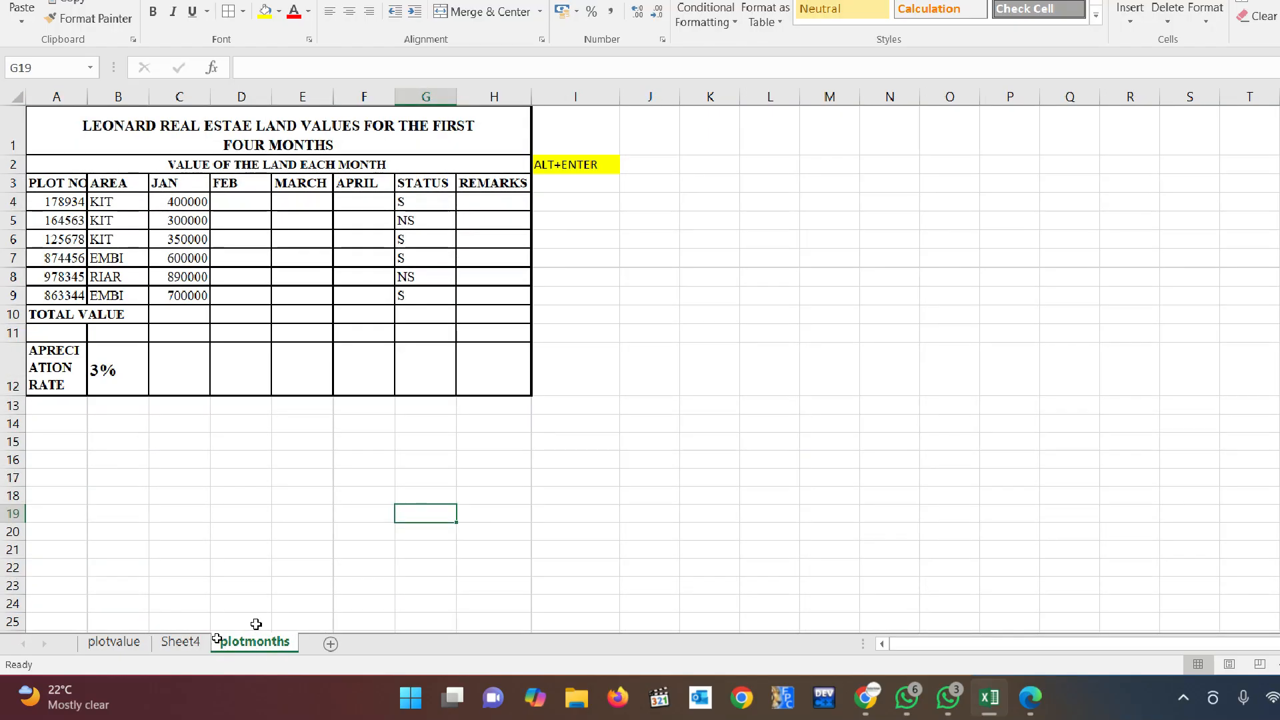
left_click(119, 644)
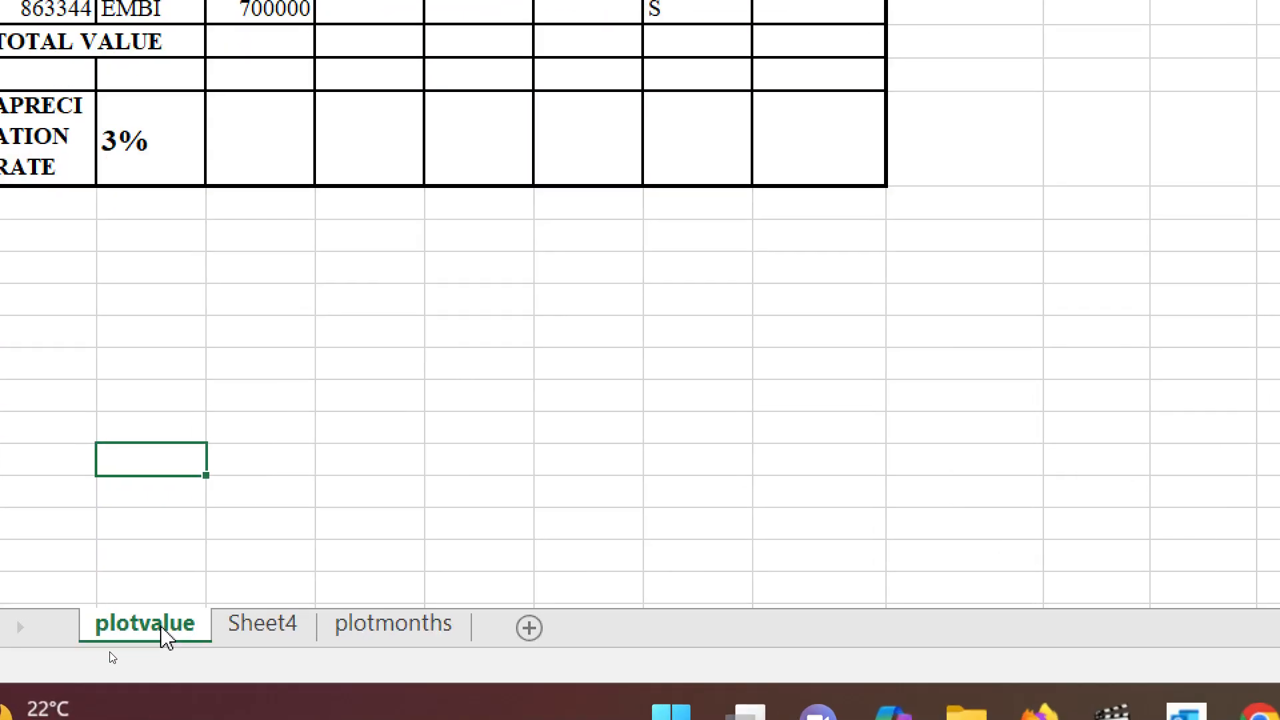
- Delete the blank worksheet Sheet4 from between plotvalue and plotmonths
left_click(262, 624)
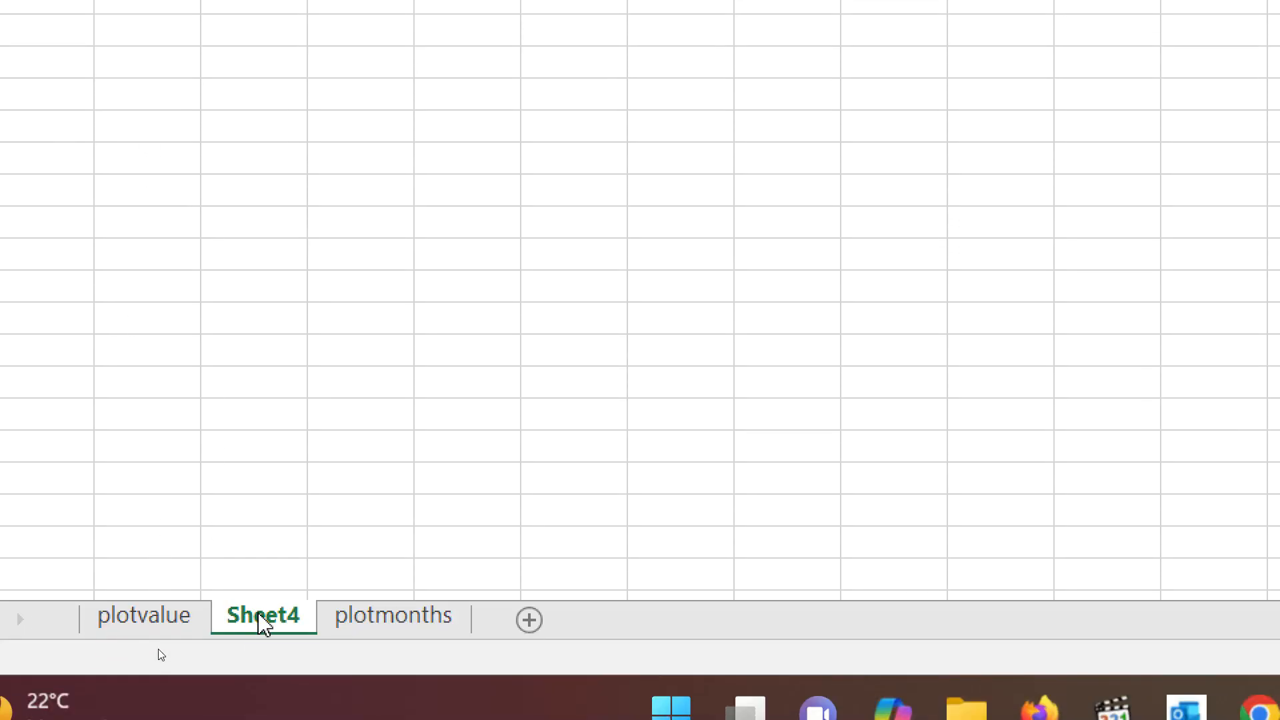
right_click(262, 623)
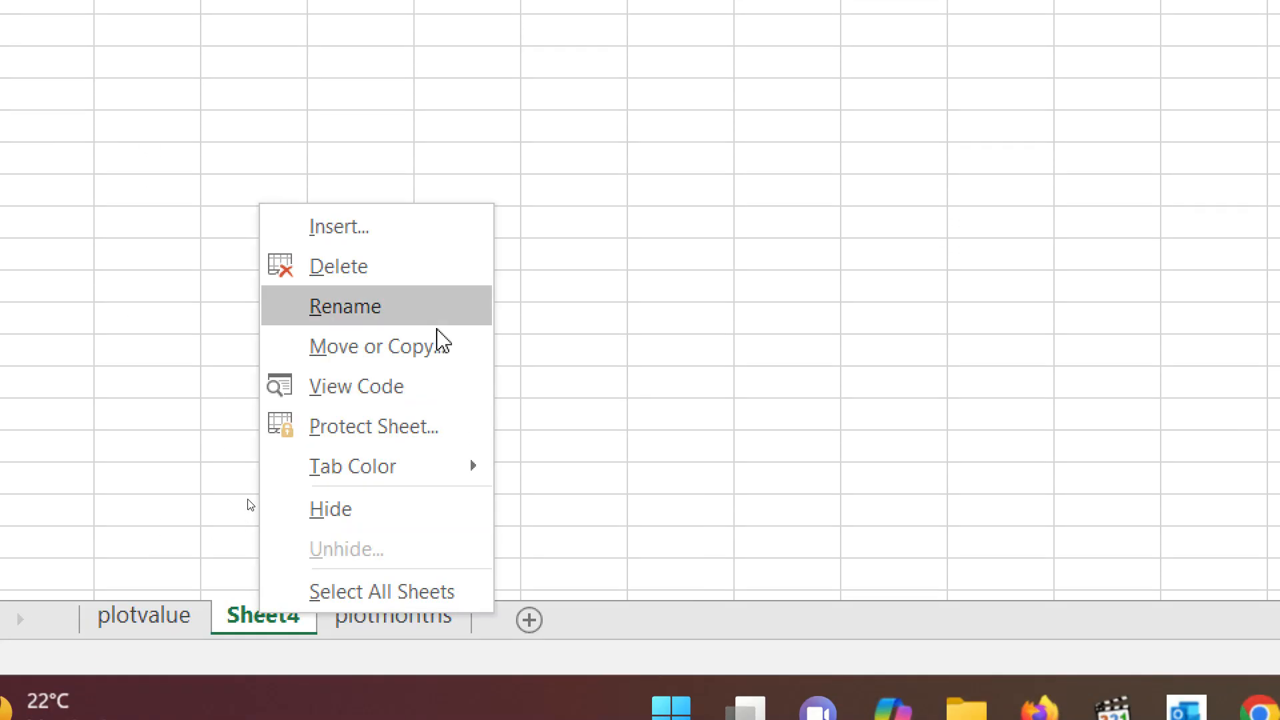
left_click(351, 267)
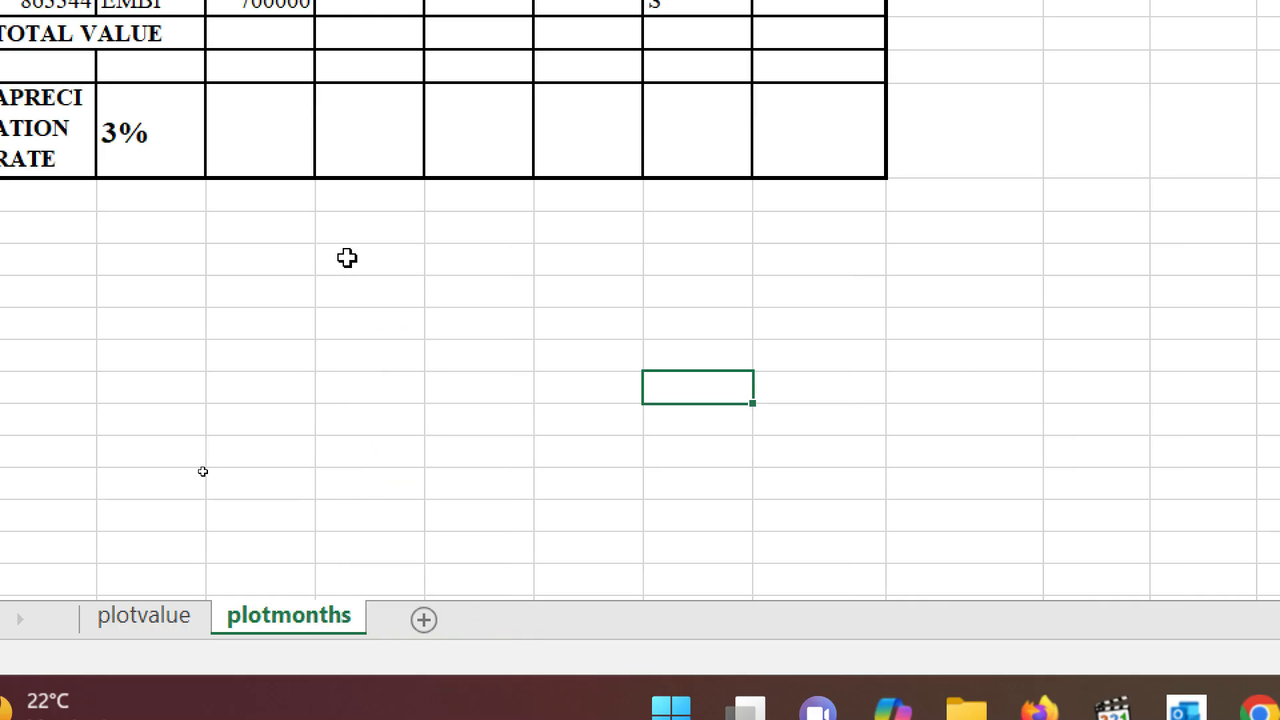
left_click(297, 464)
- Widen column A on the plotmonths worksheet so the full PLOT NO heading fits
left_click(491, 430)
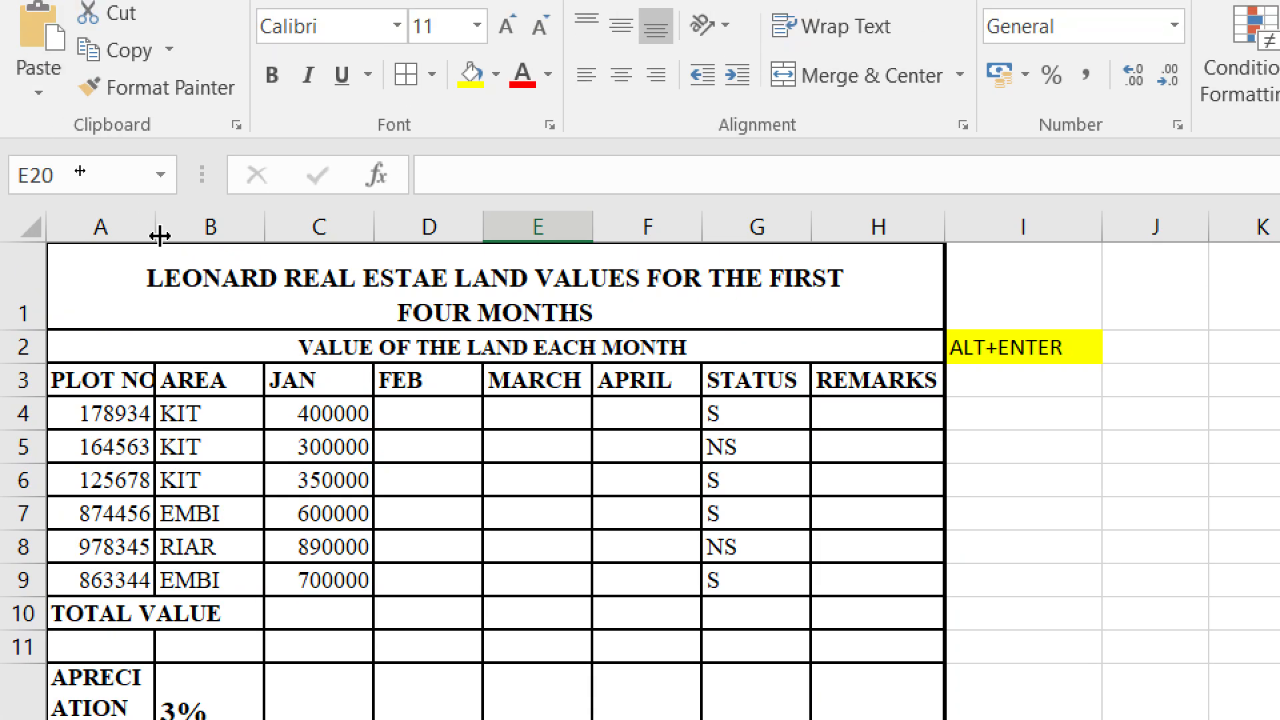
left_click_drag(157, 27, 223, 25)
left_click_drag(223, 232, 274, 229)
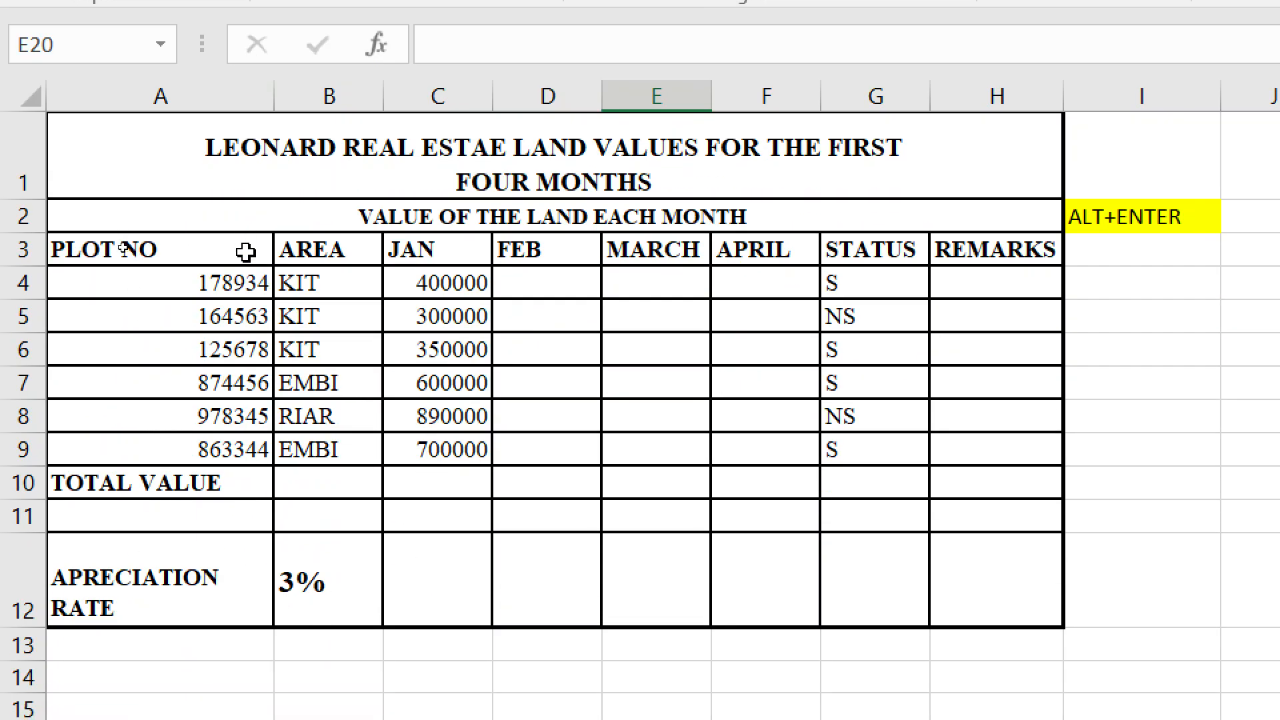
- Left-align the plot numbers in A4:A9 and narrow column A slightly on the plotmonths worksheet
left_click_drag(213, 278, 263, 437)
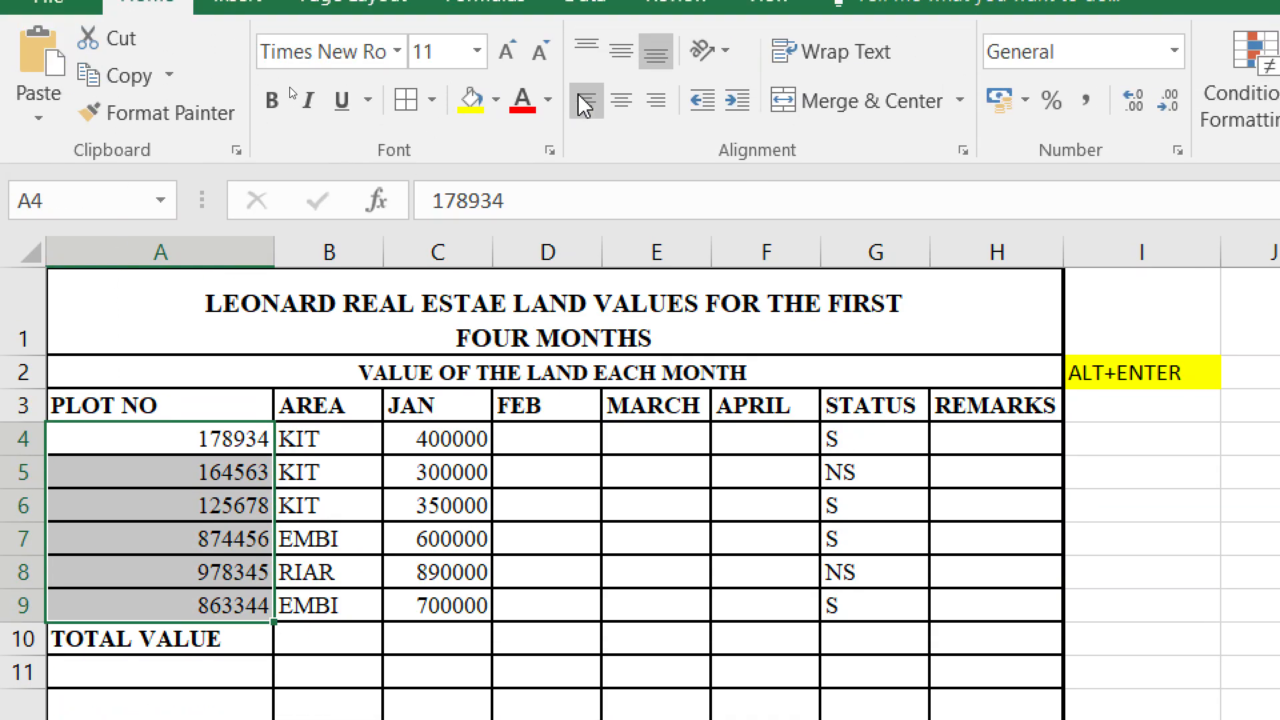
left_click(585, 12)
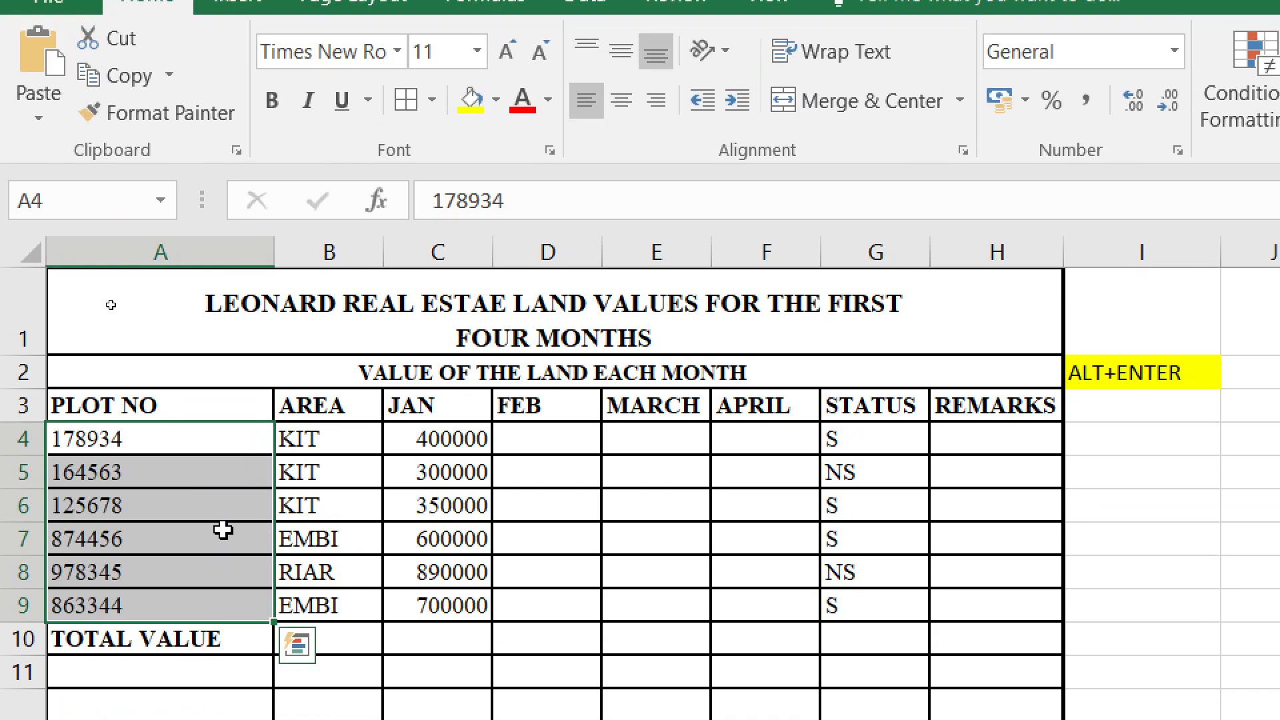
left_click_drag(274, 250, 245, 249)
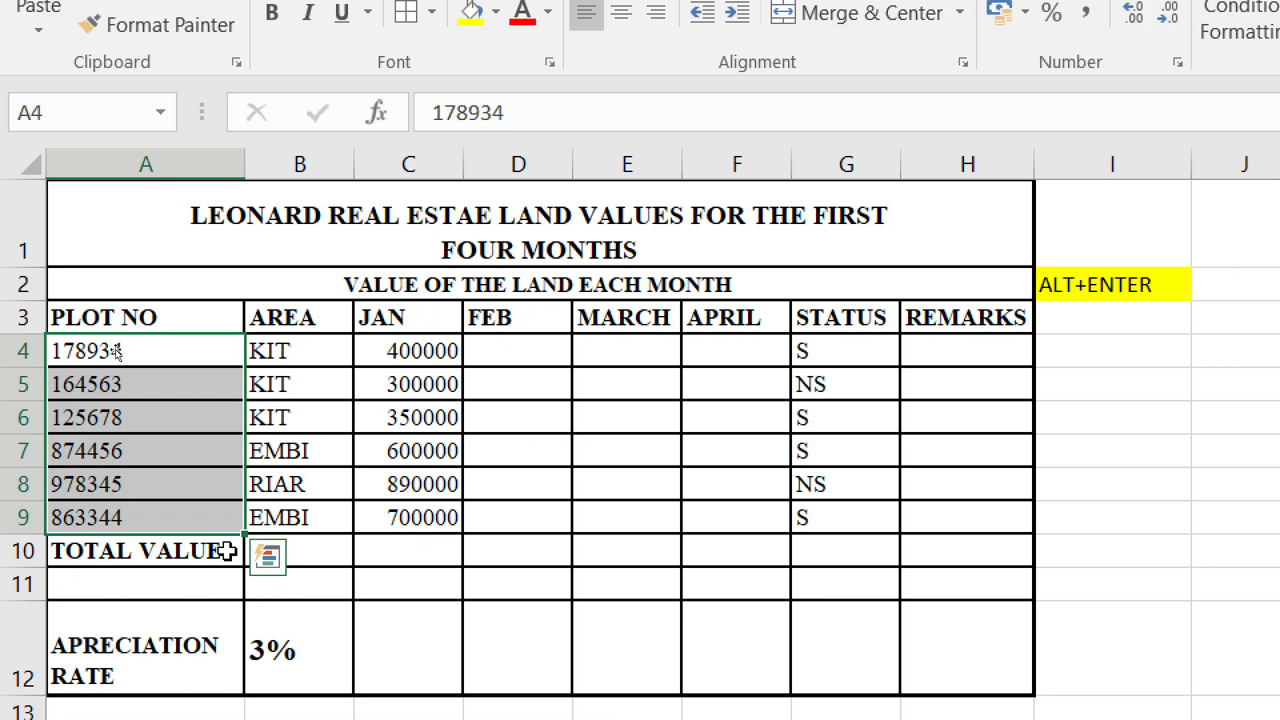
- Narrow column A slightly more on the plotmonths worksheet, keeping the TOTAL VALUE label fully readable
left_click_drag(246, 167, 239, 166)
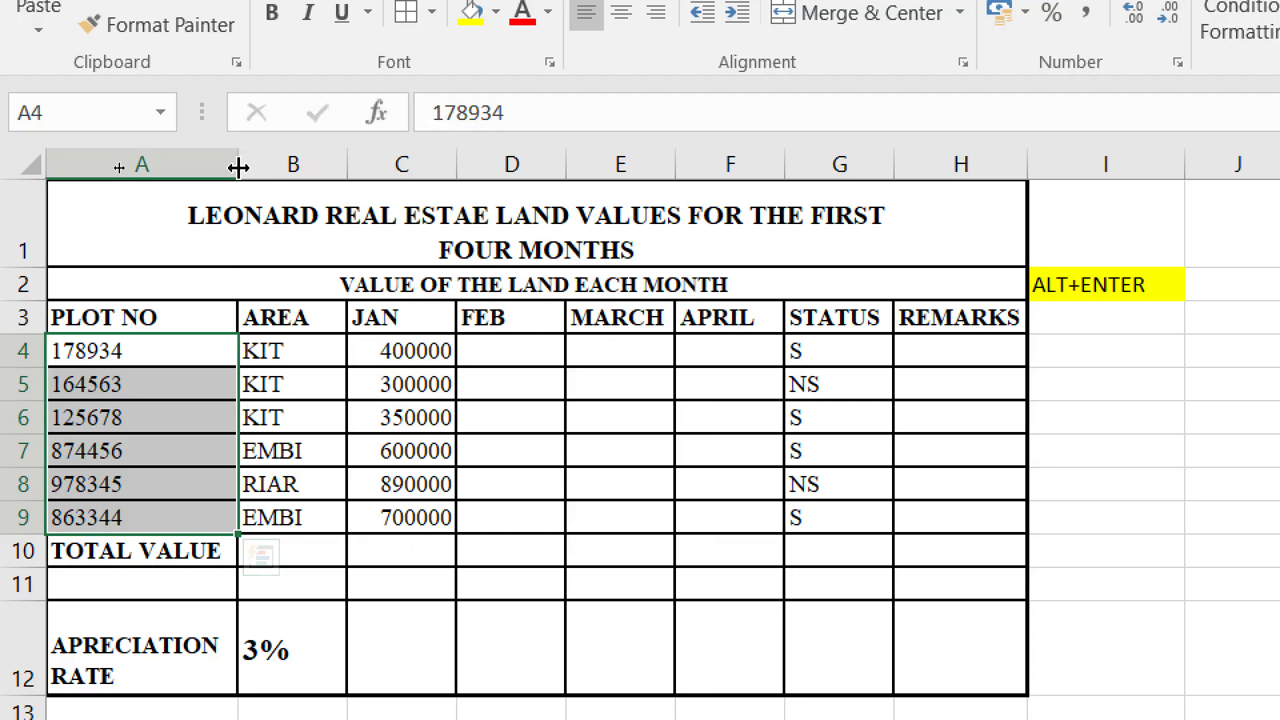
left_click(588, 617)
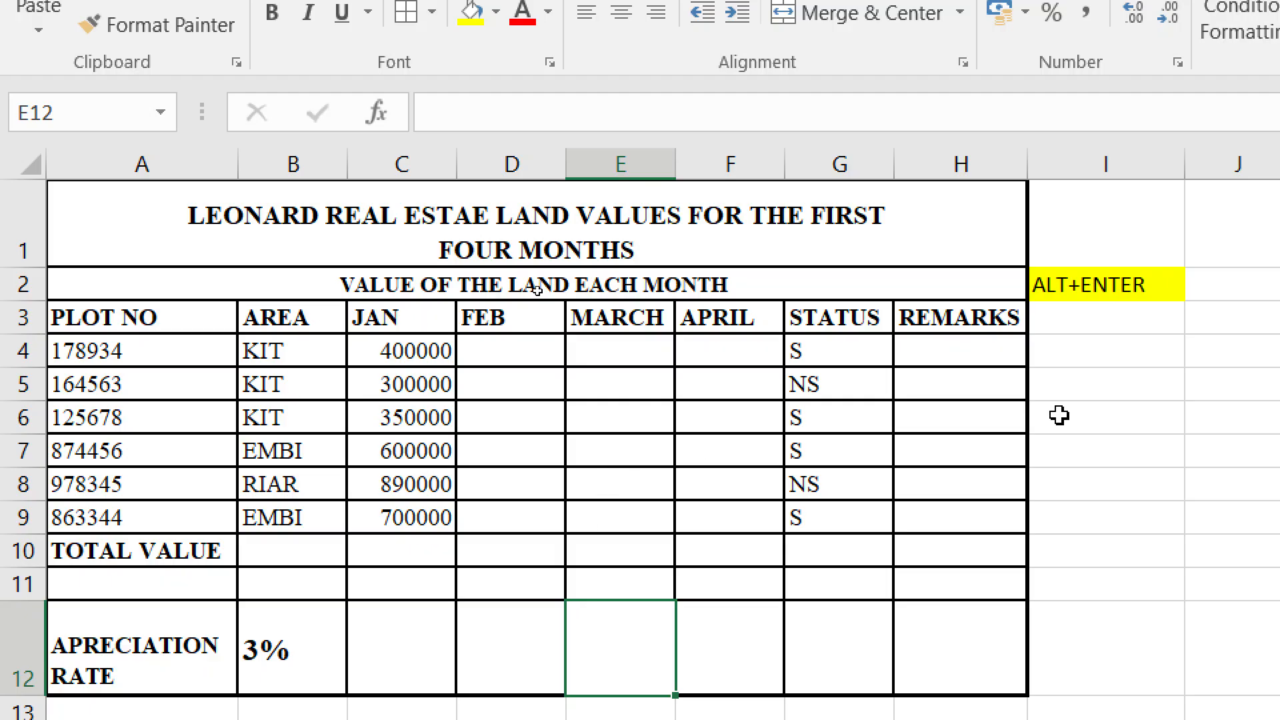
- Enter the sample percentages 100% in I4 and 103% in J4 beside the land values table
left_click(1106, 351)
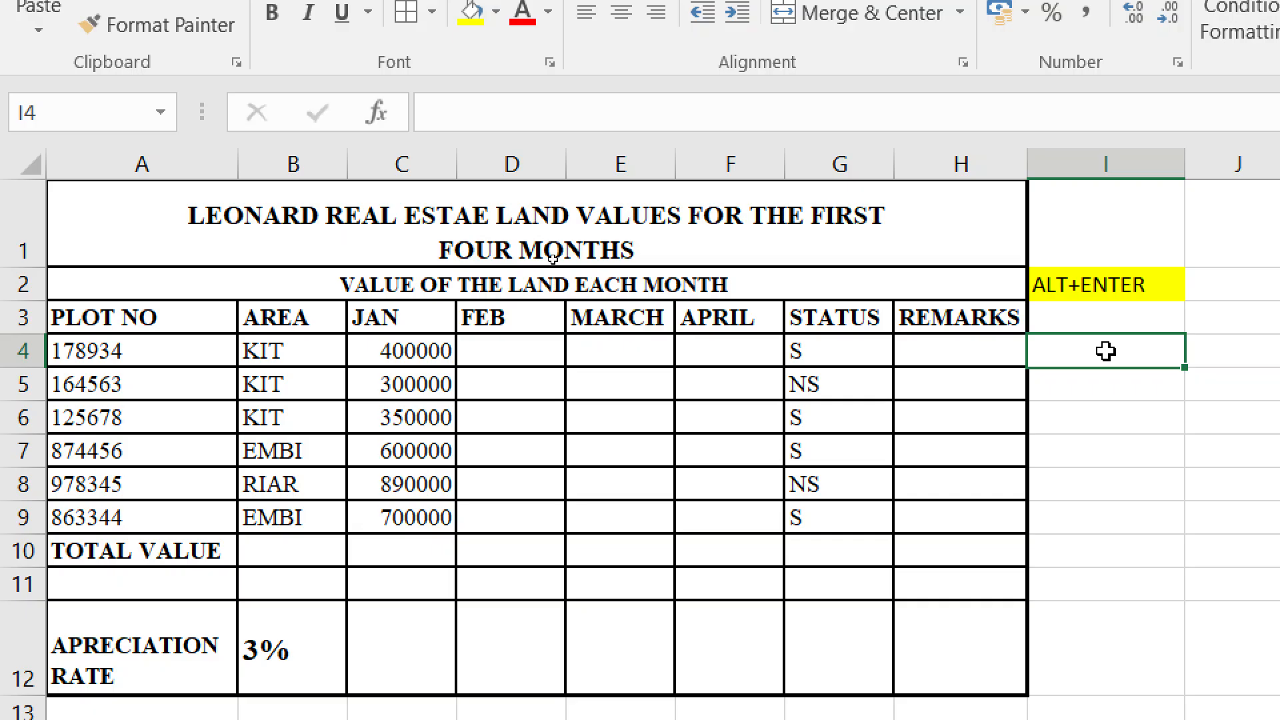
type("100")
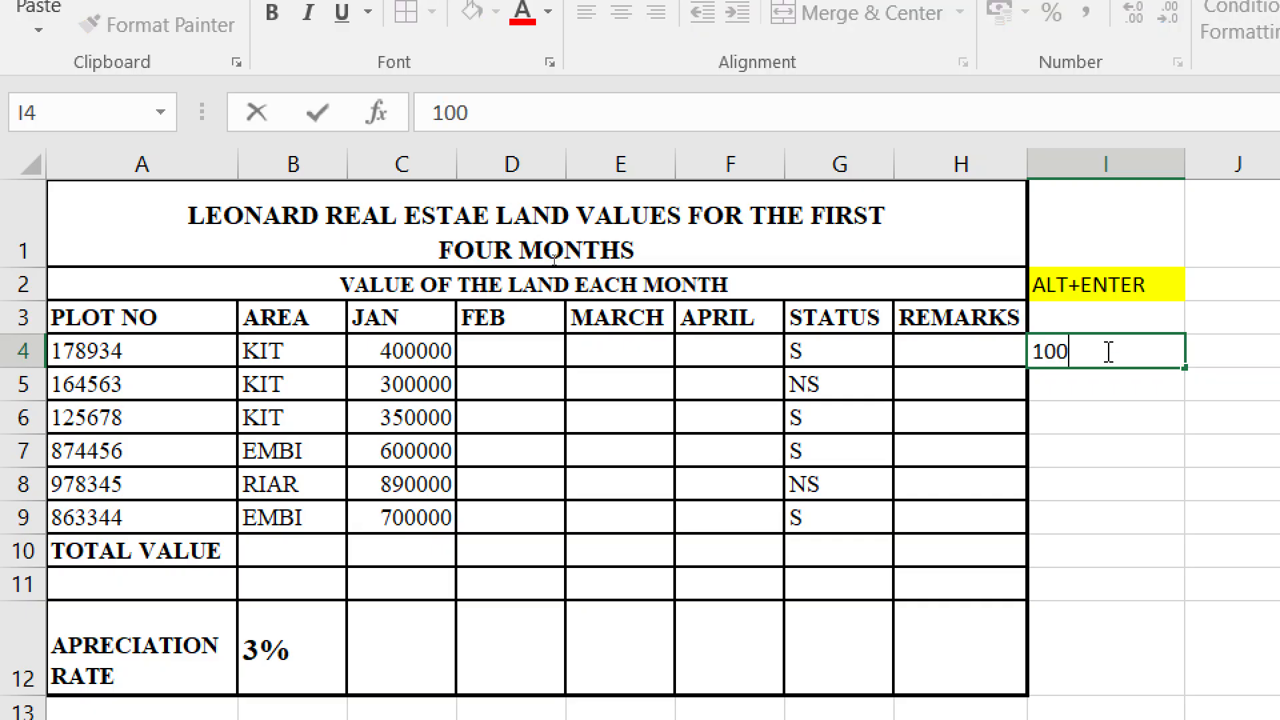
type("%")
key("Tab")
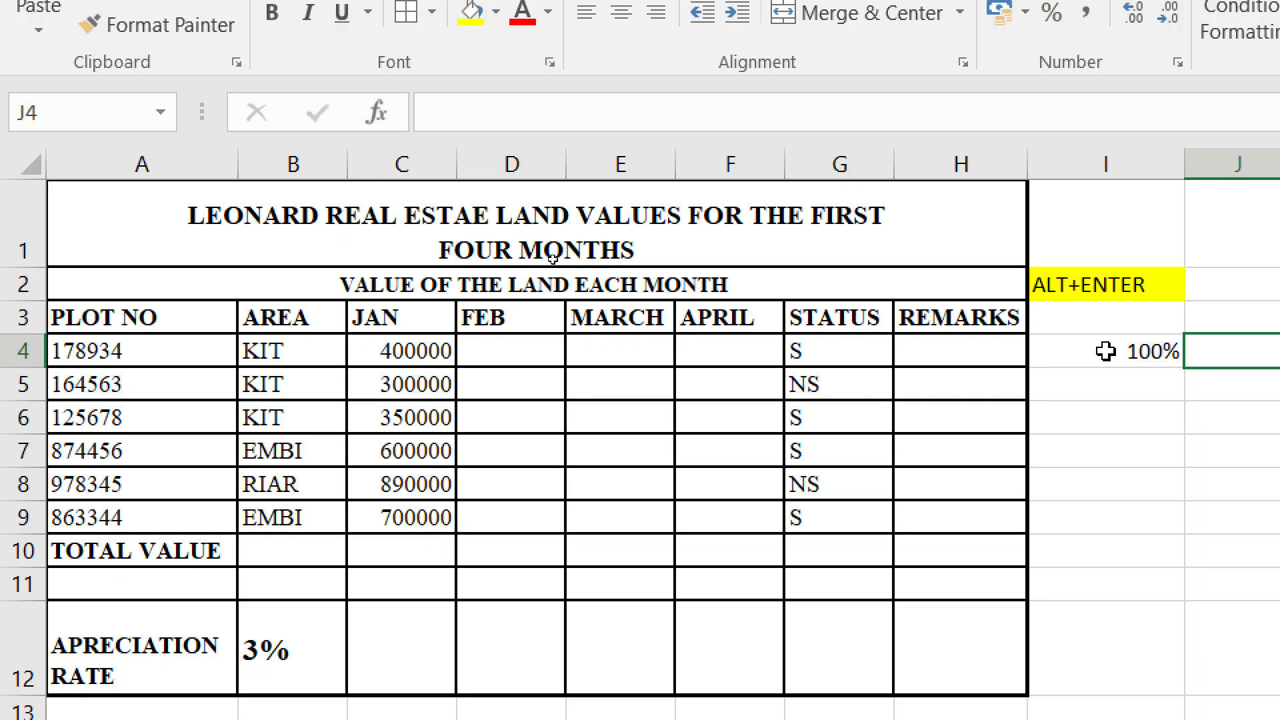
type("103")
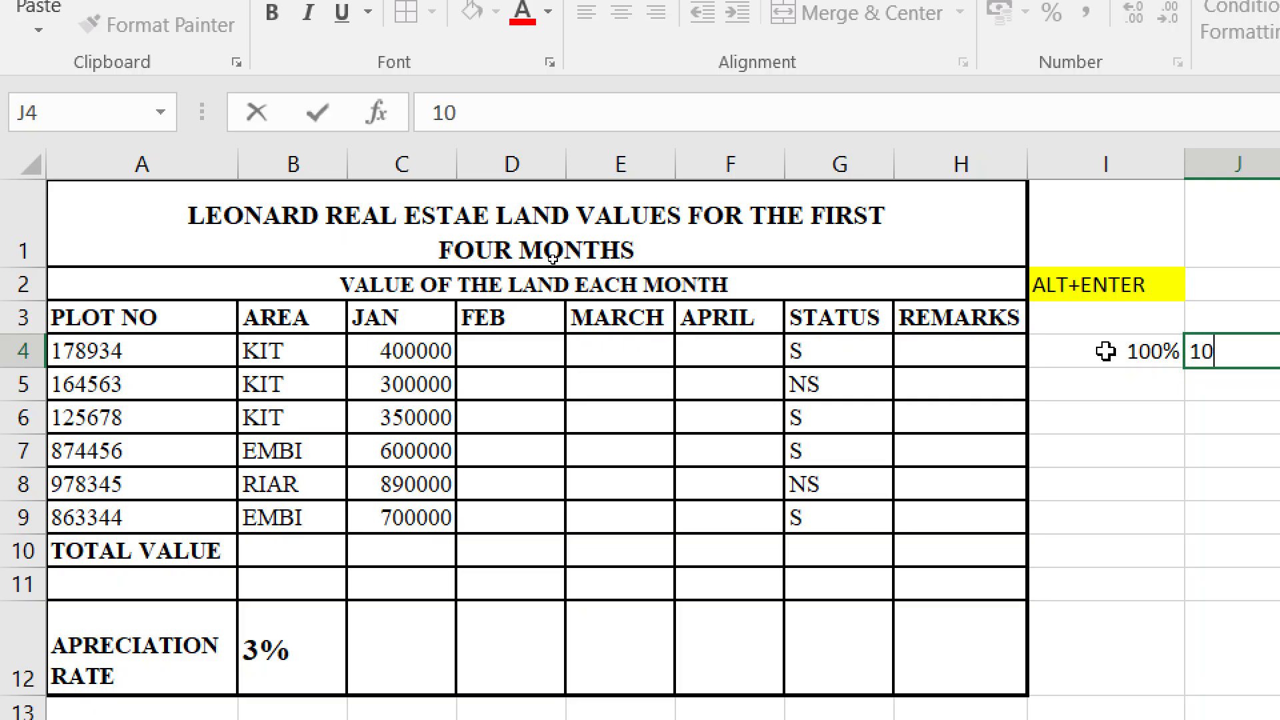
type("%")
key("Return")
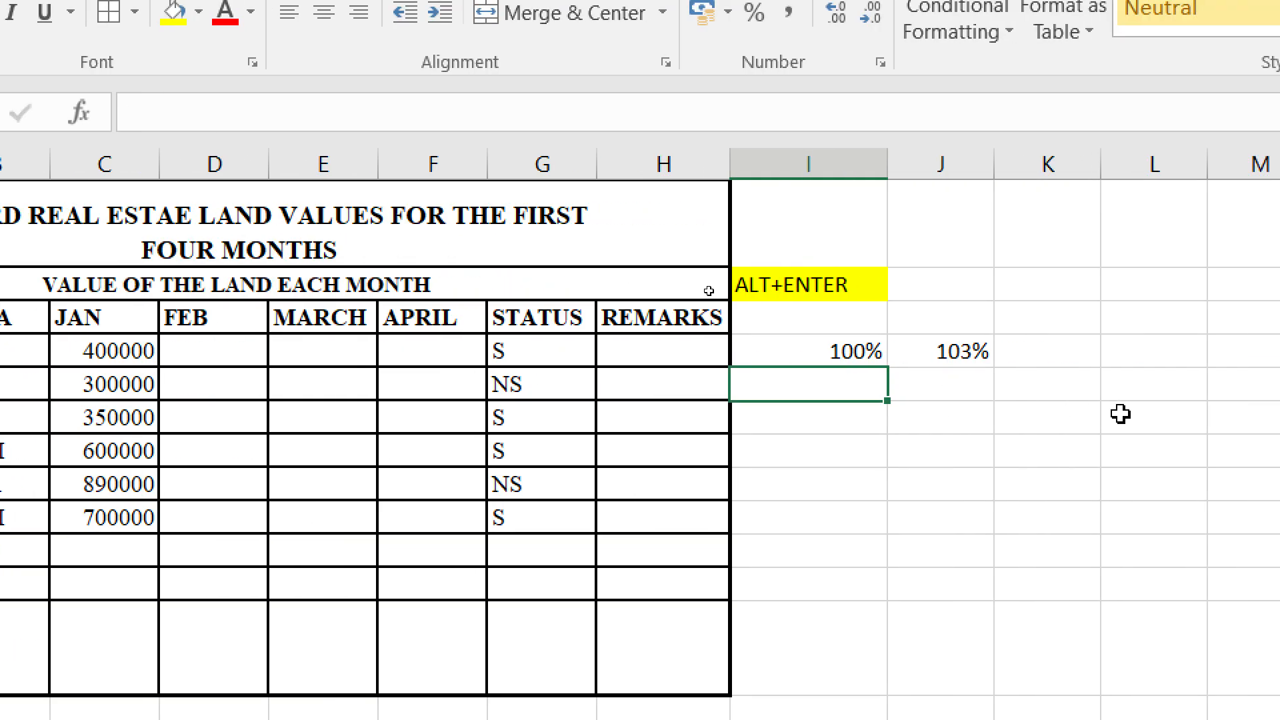
- Write the explanatory note "(3%of the original value)+Original Value" in J5, below the 103% sample
left_click(1033, 362)
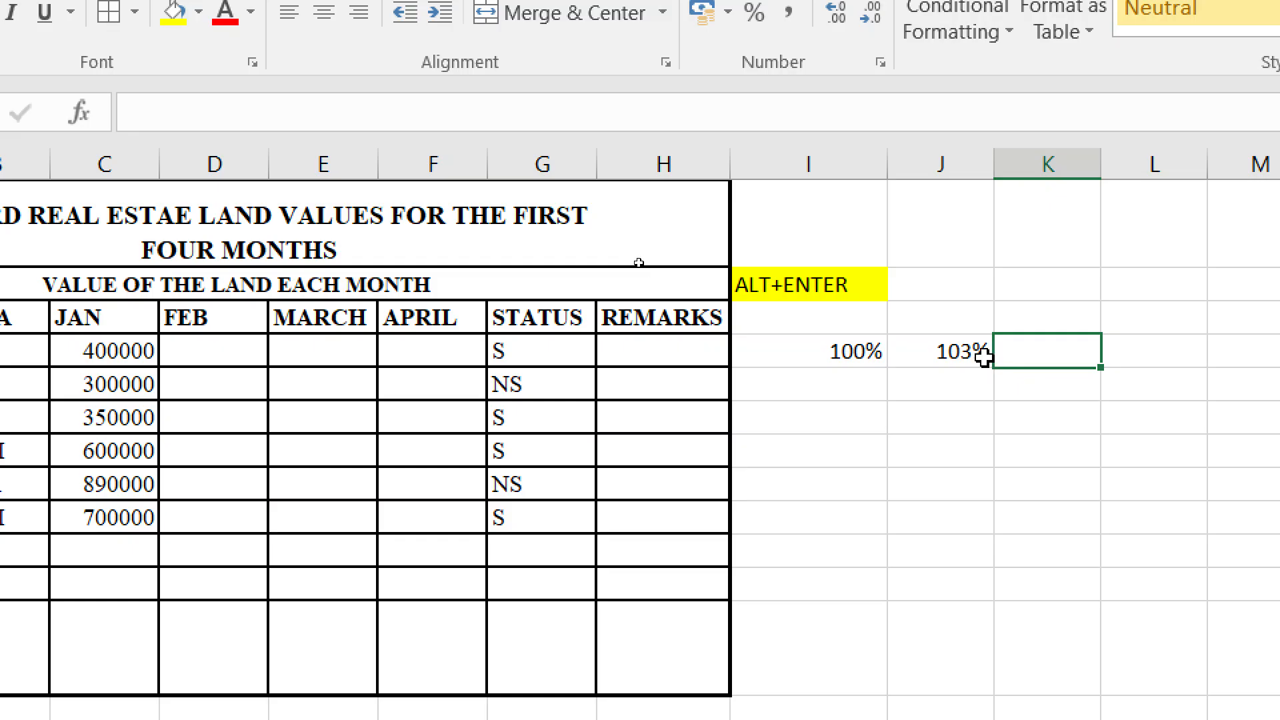
left_click(960, 352)
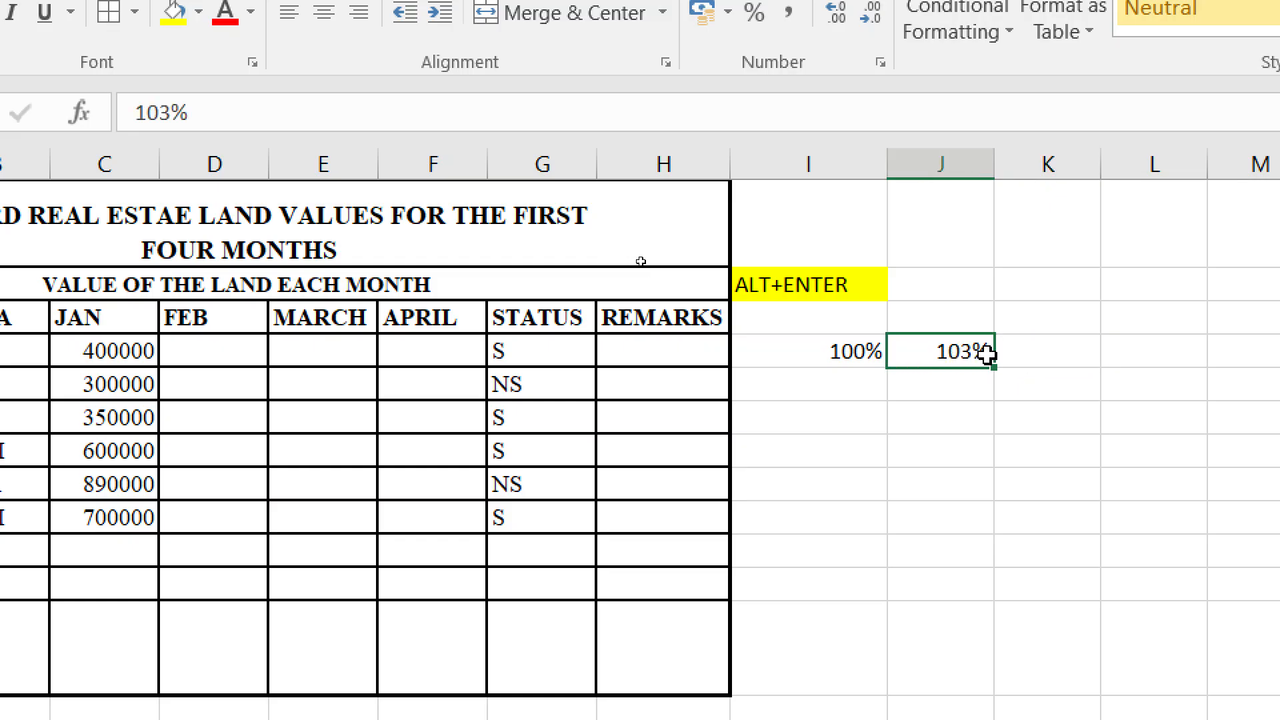
left_click(925, 392)
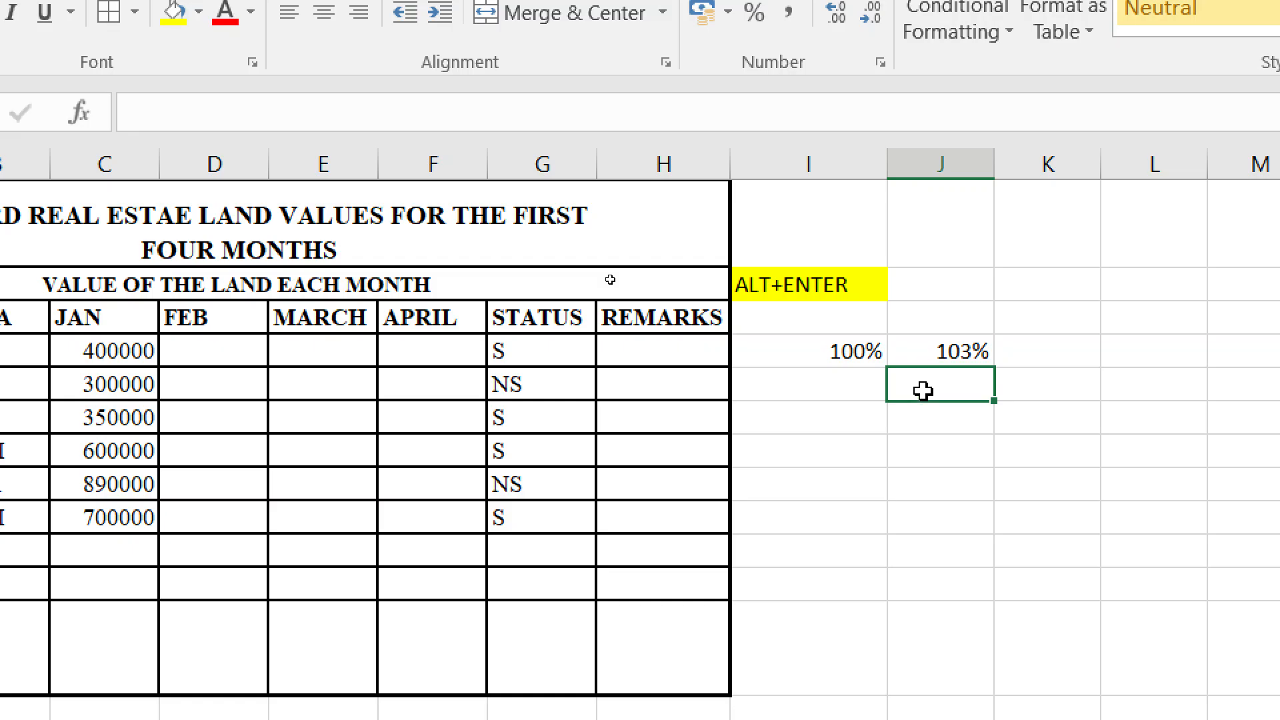
type("(3")
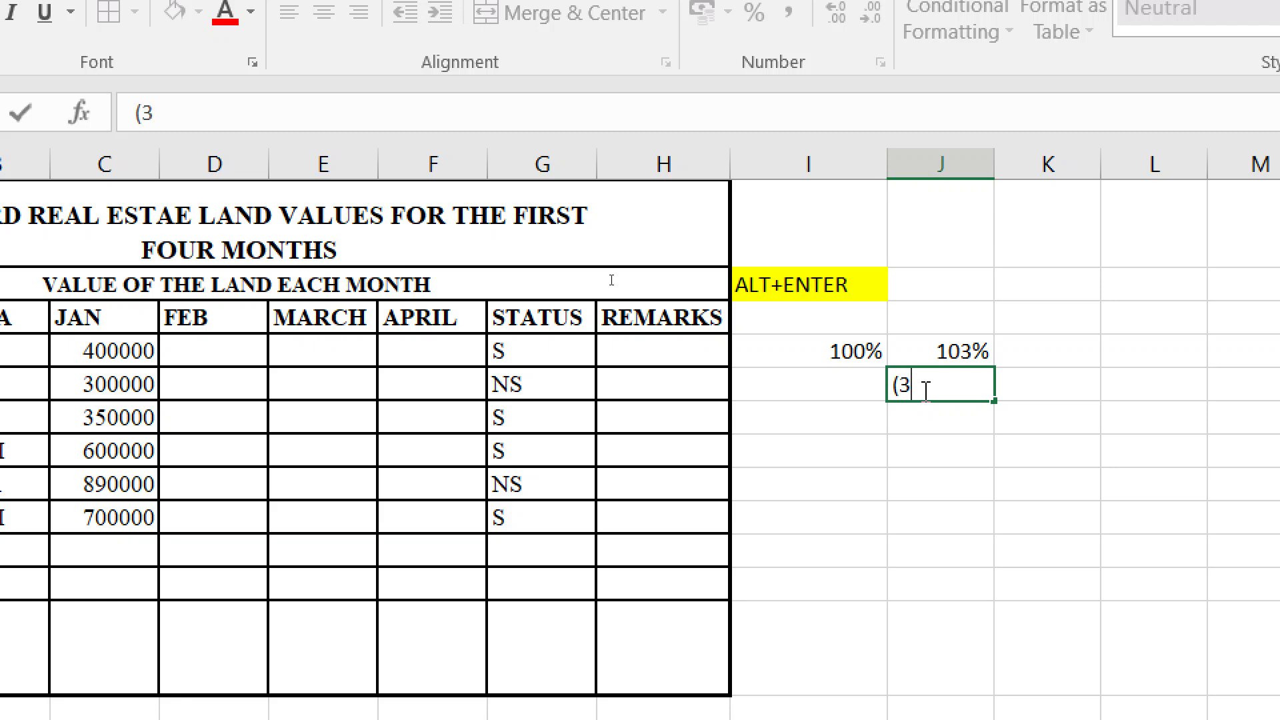
type("% of the")
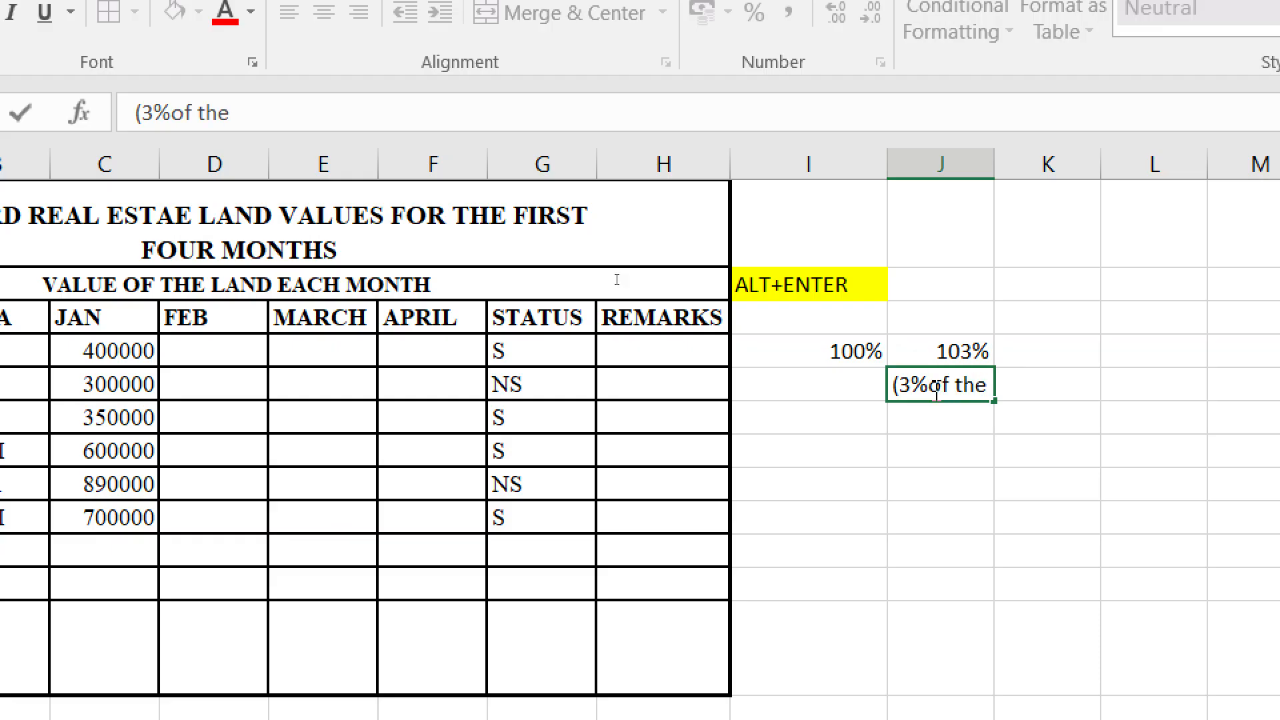
type(" original")
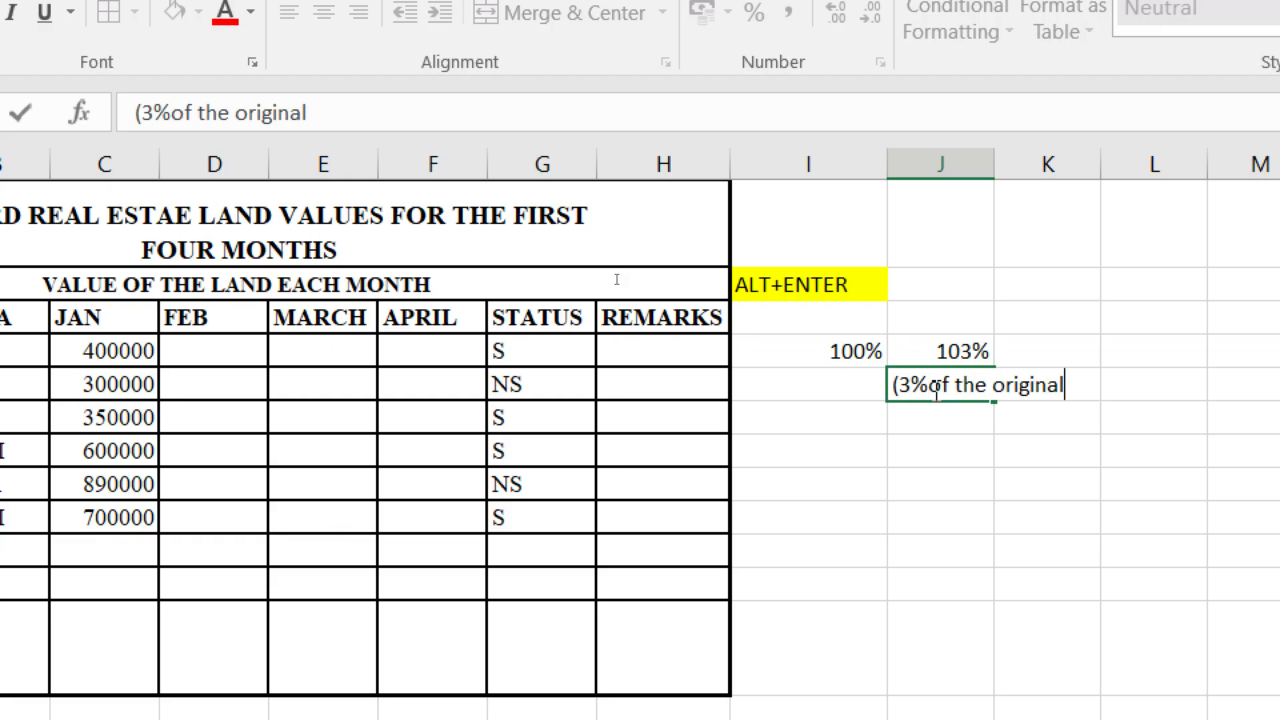
type(" value")
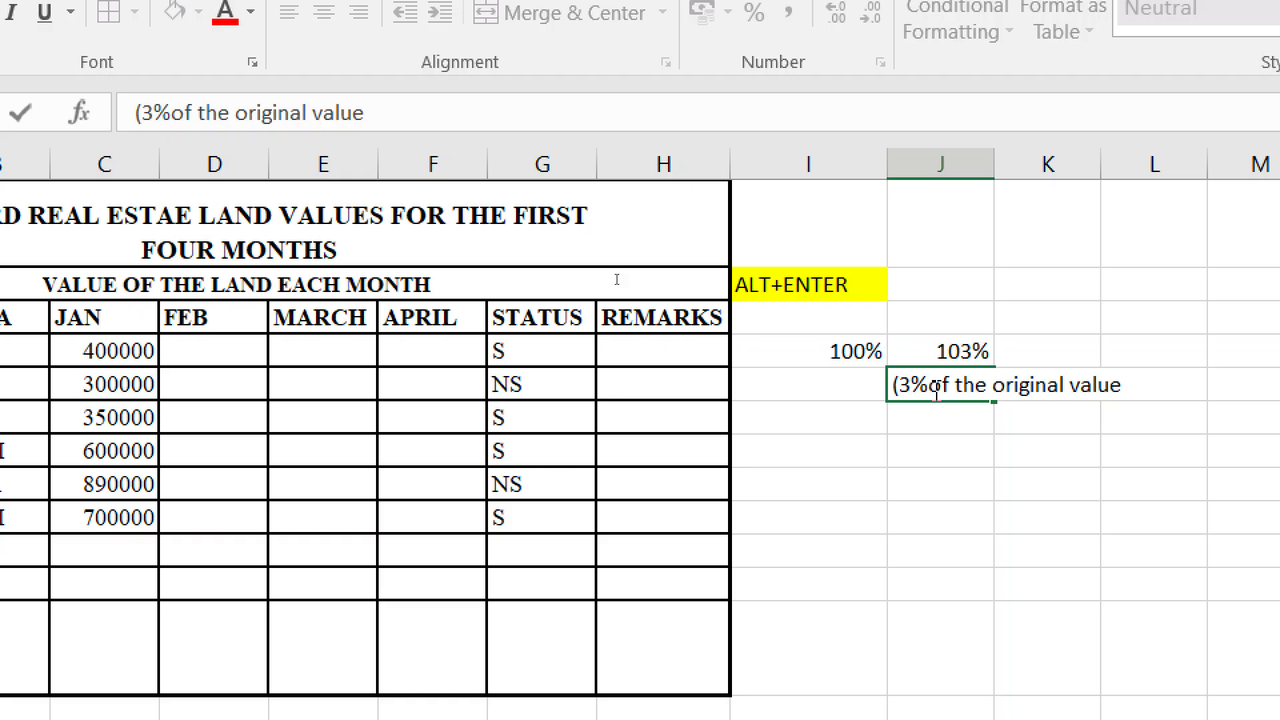
type(")")
type("+")
type("Ori")
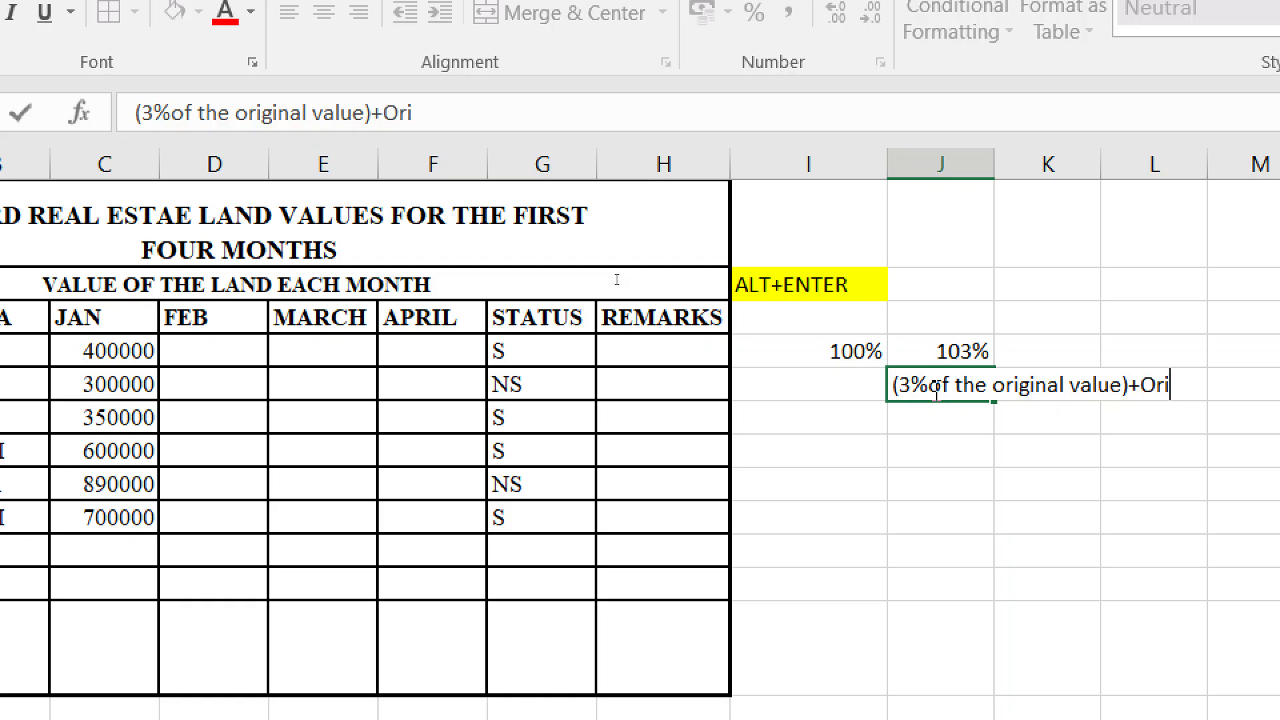
type("ginal ")
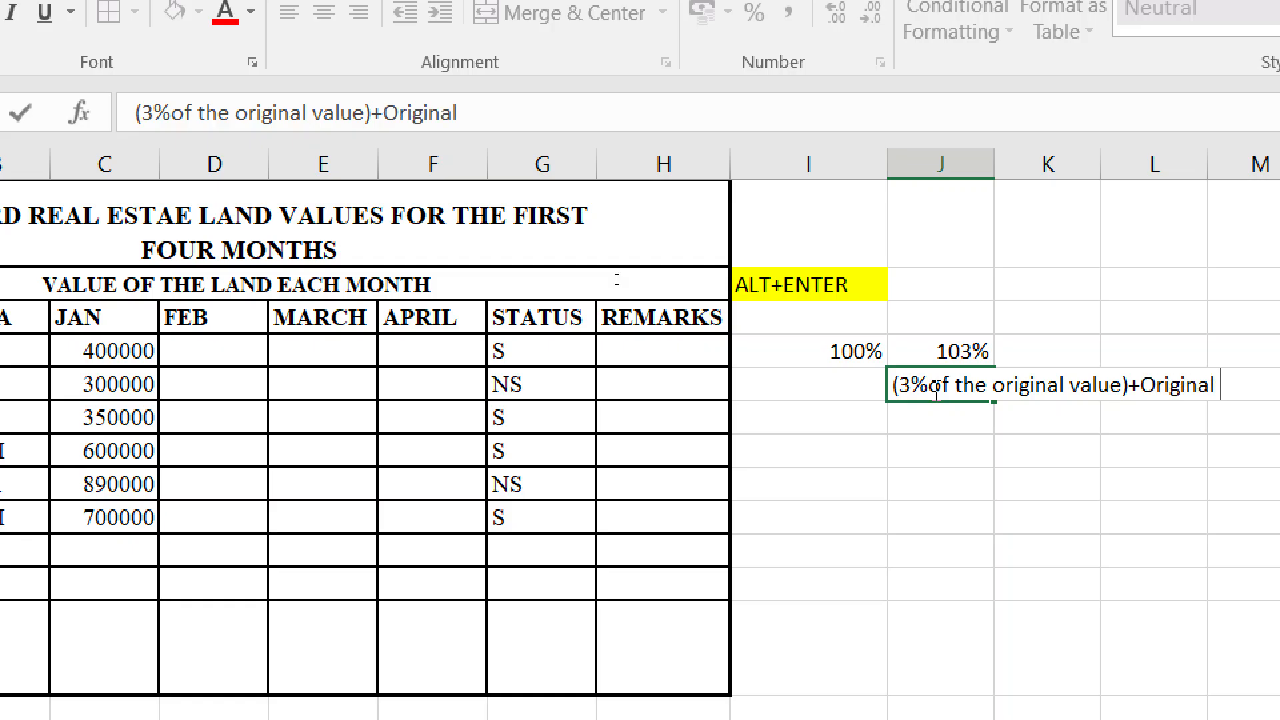
type("Value")
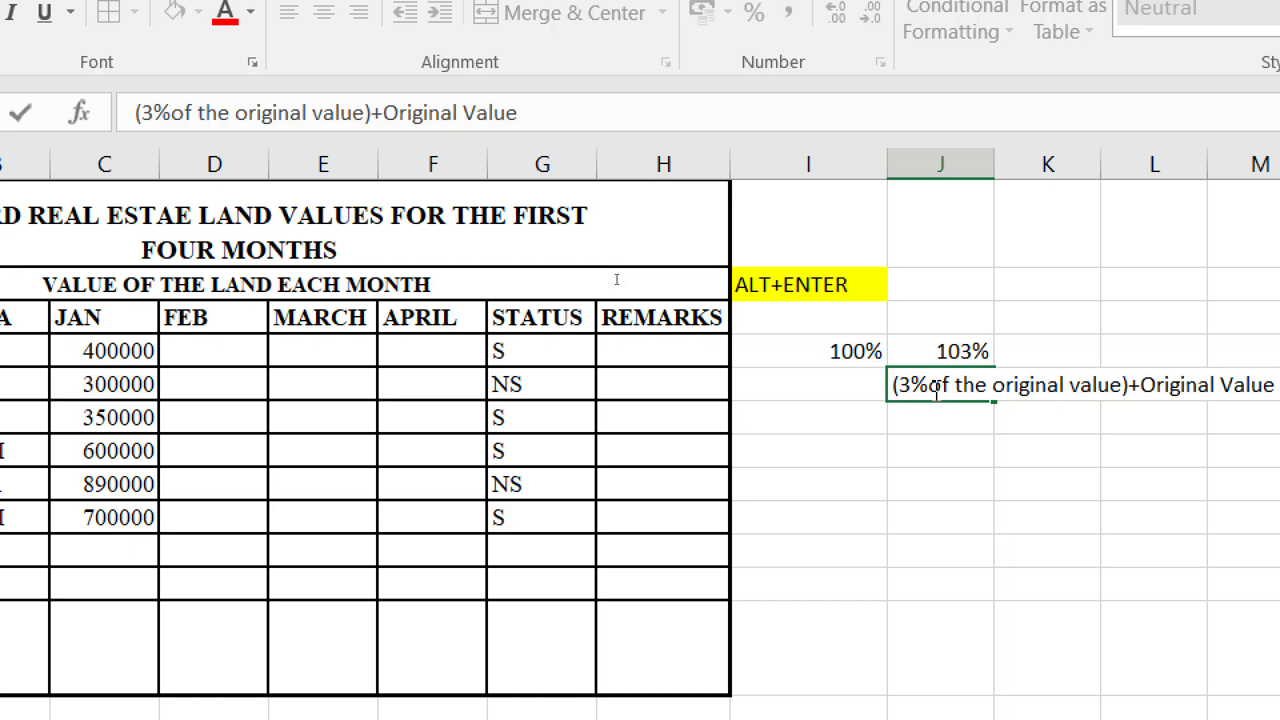
key("Return")
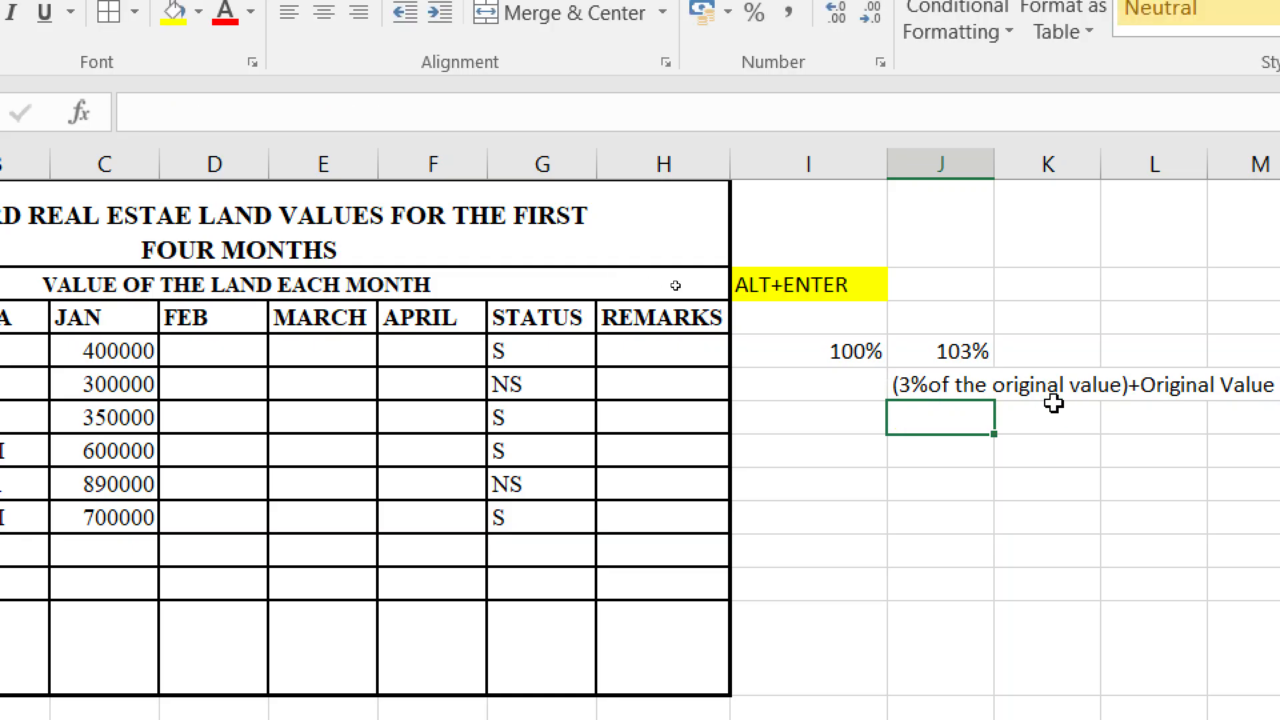
left_click(956, 389)
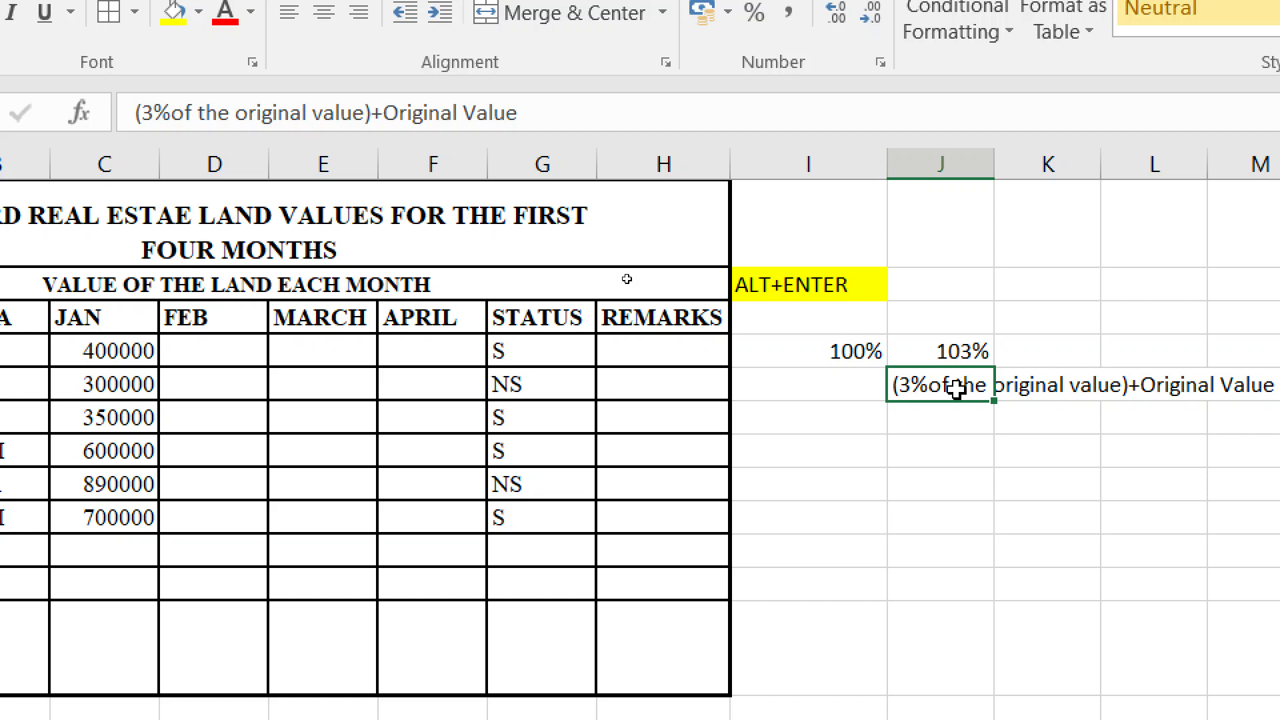
left_click(954, 354)
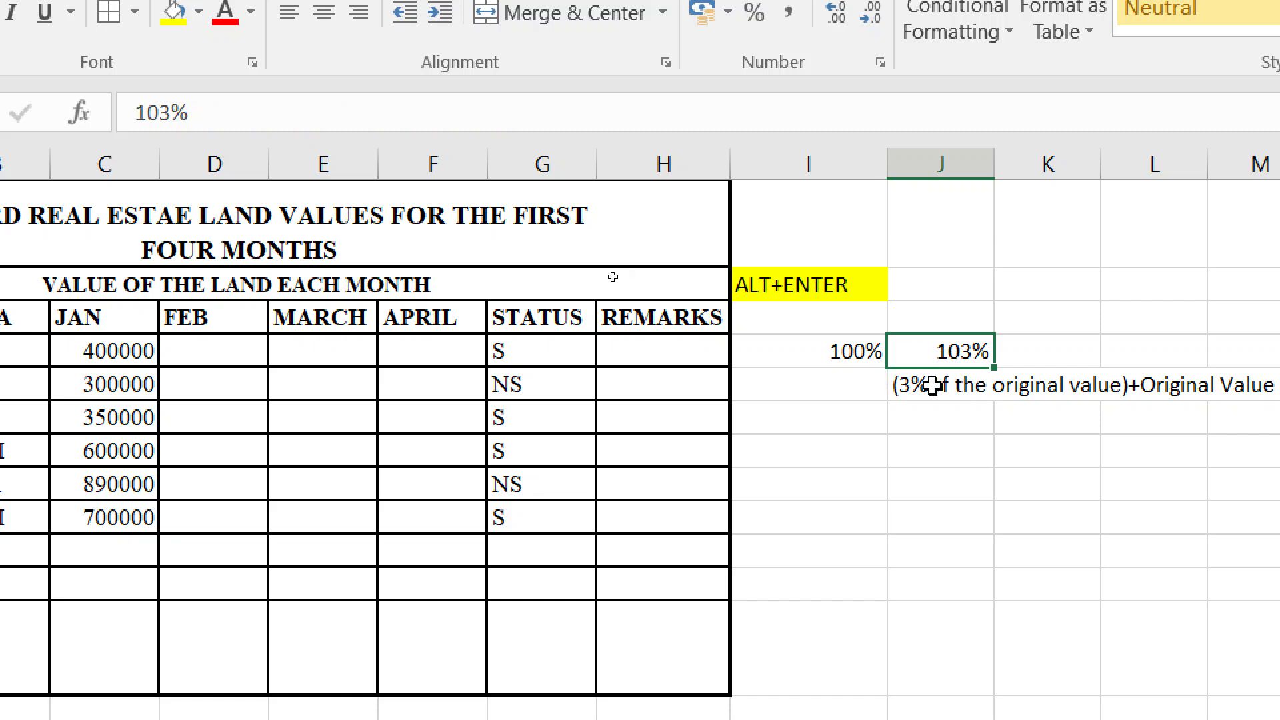
left_click(909, 393)
left_click(821, 348)
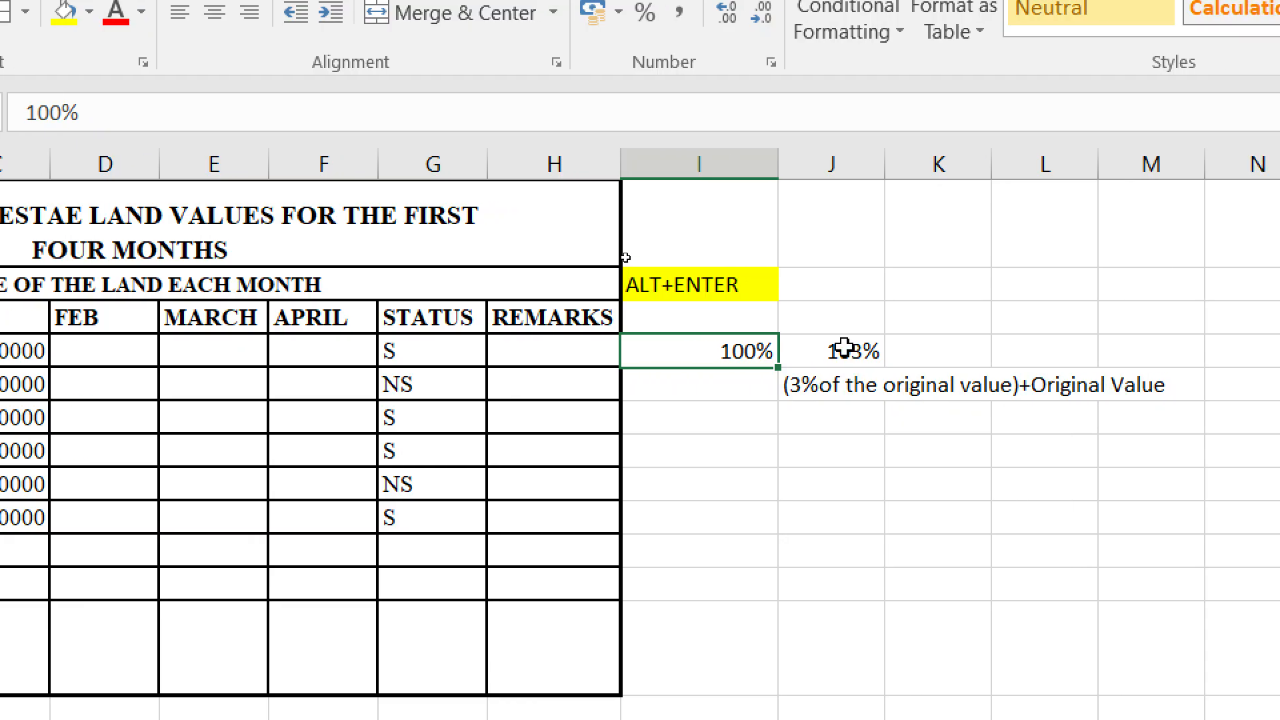
- Enter the sample numbers 200 in I6 and 50 in J6 below the appreciation note
left_click(704, 425)
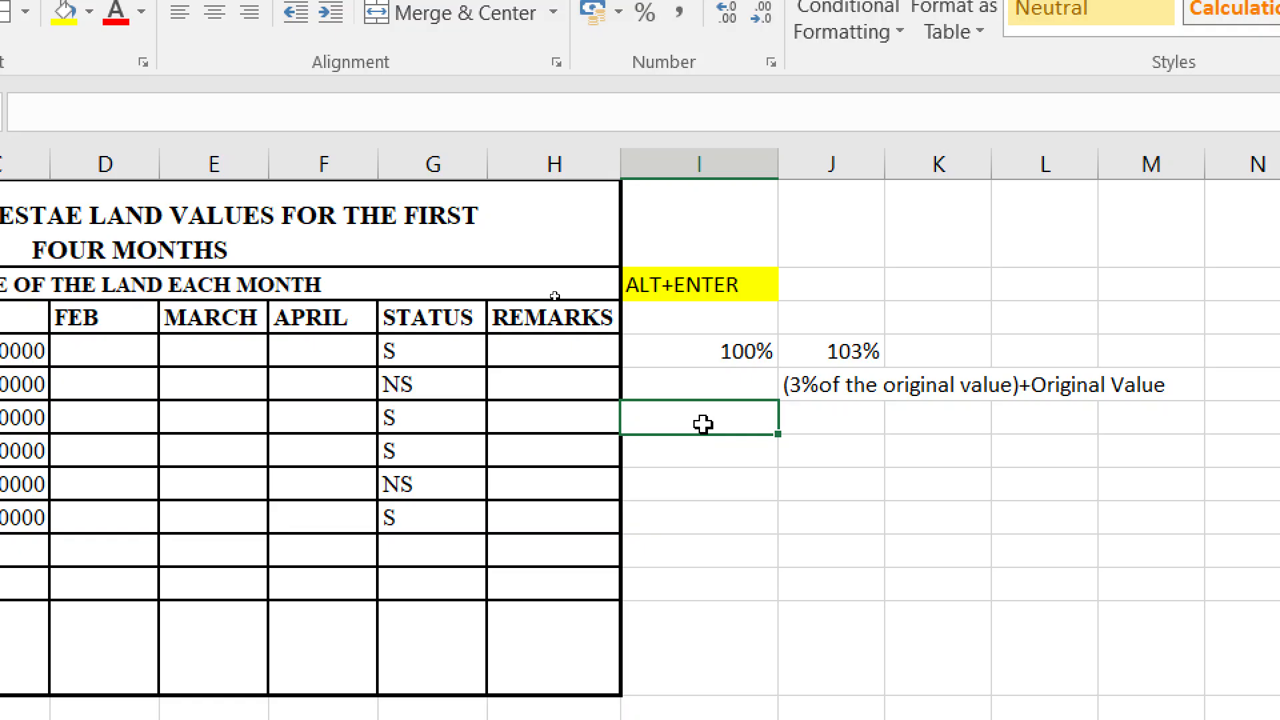
type("200")
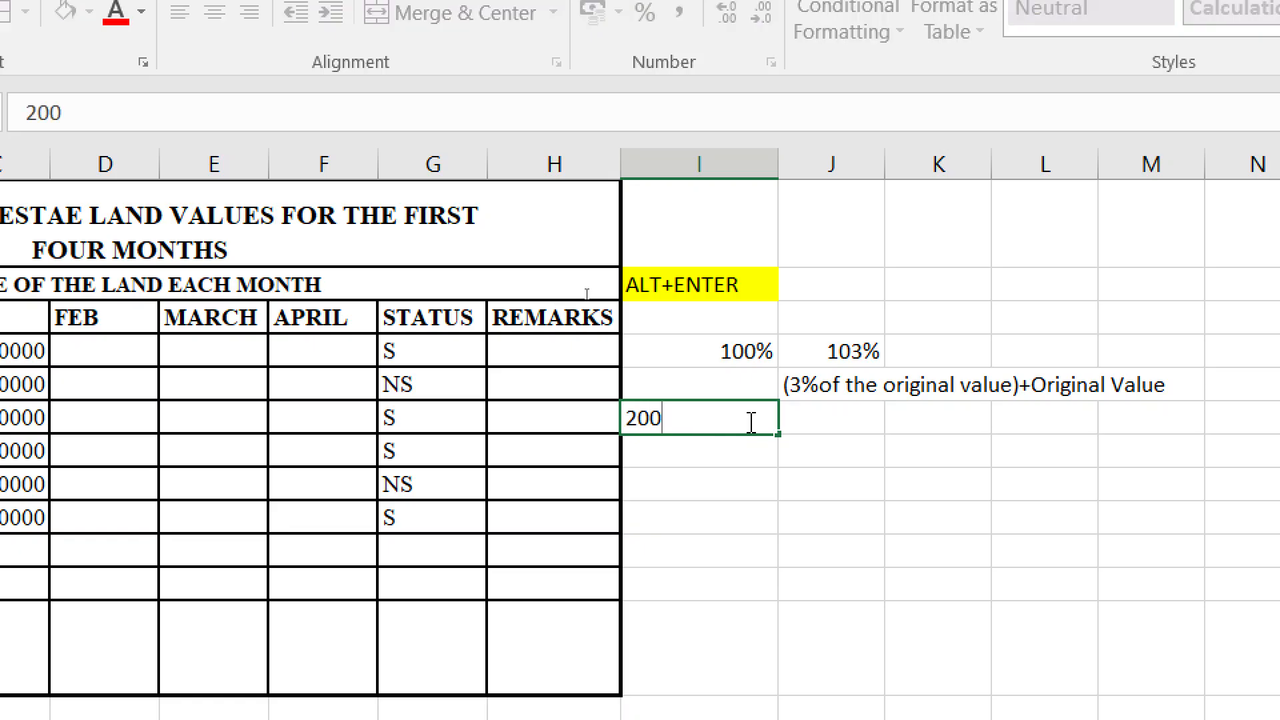
left_click(846, 429)
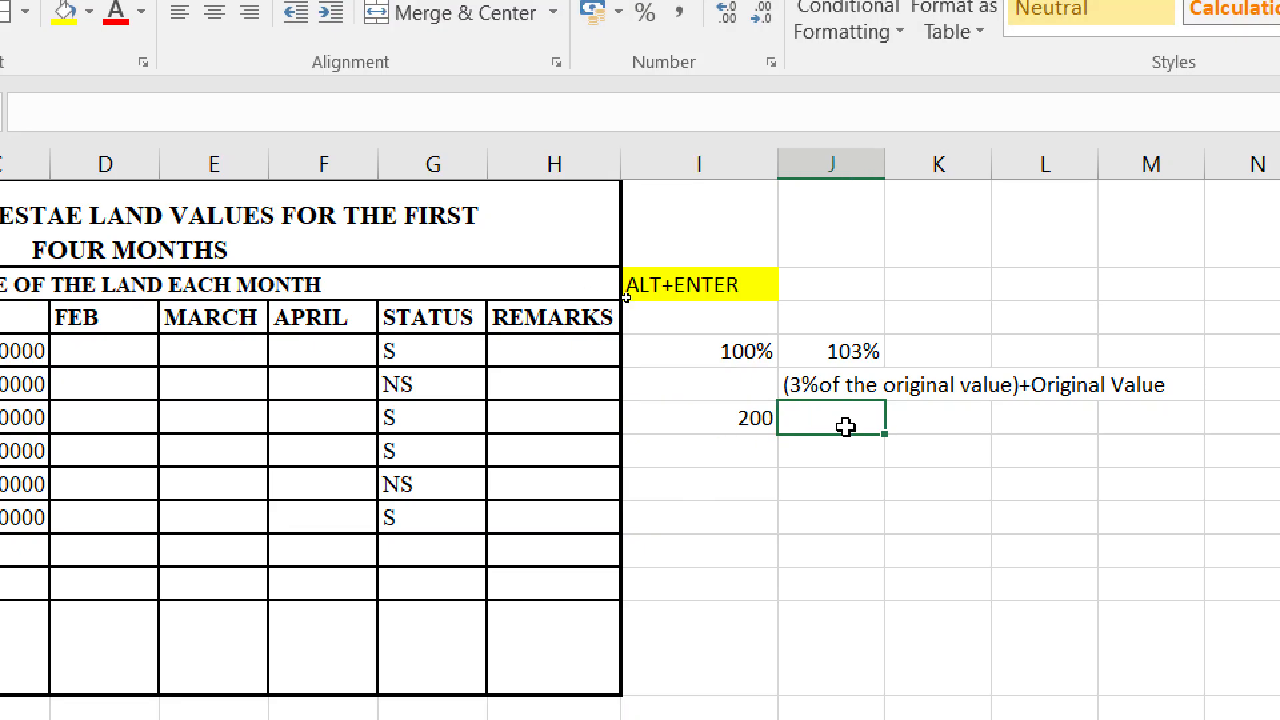
type("50")
key("Return")
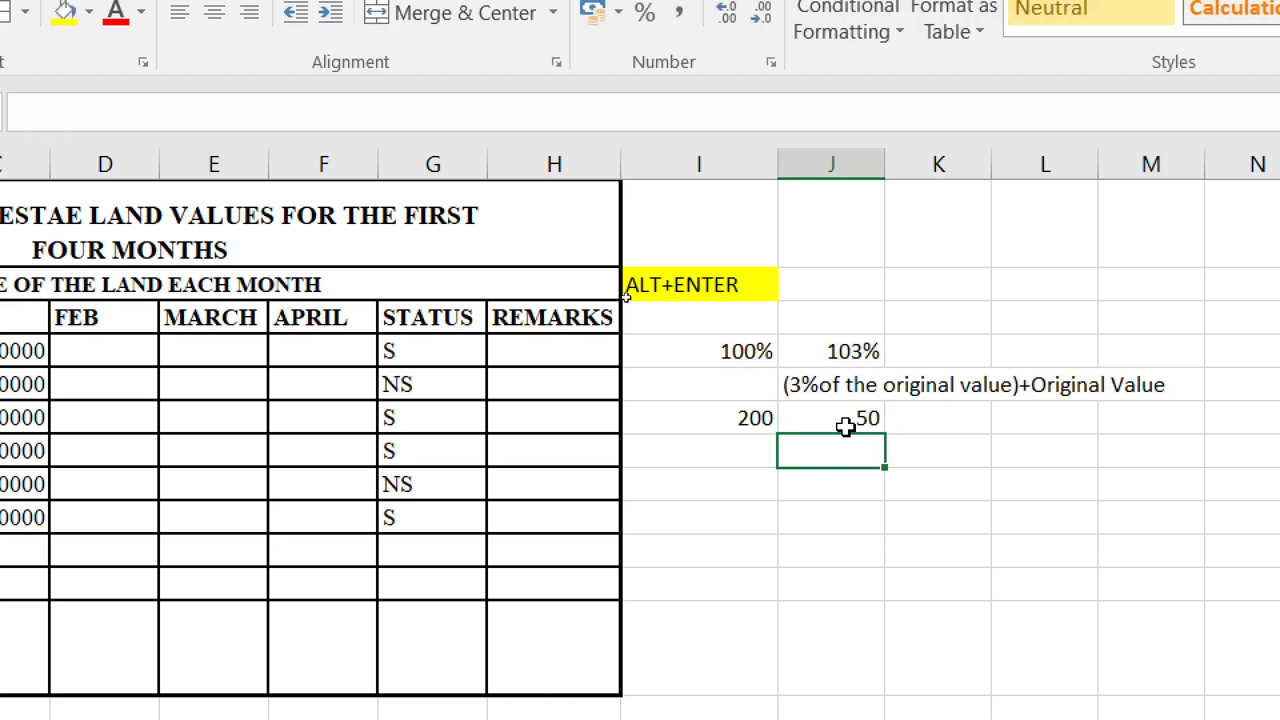
- Add the two sample numbers in K6 with the formula =I6+J6
left_click(926, 422)
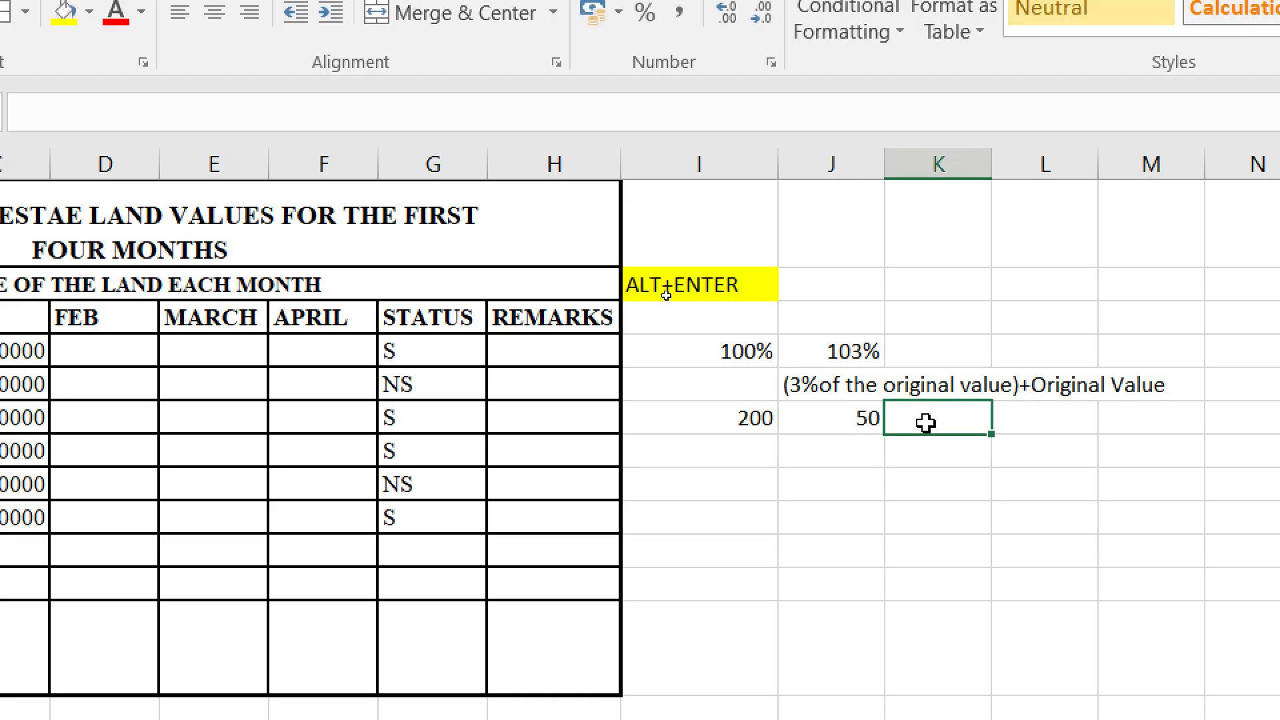
type("+")
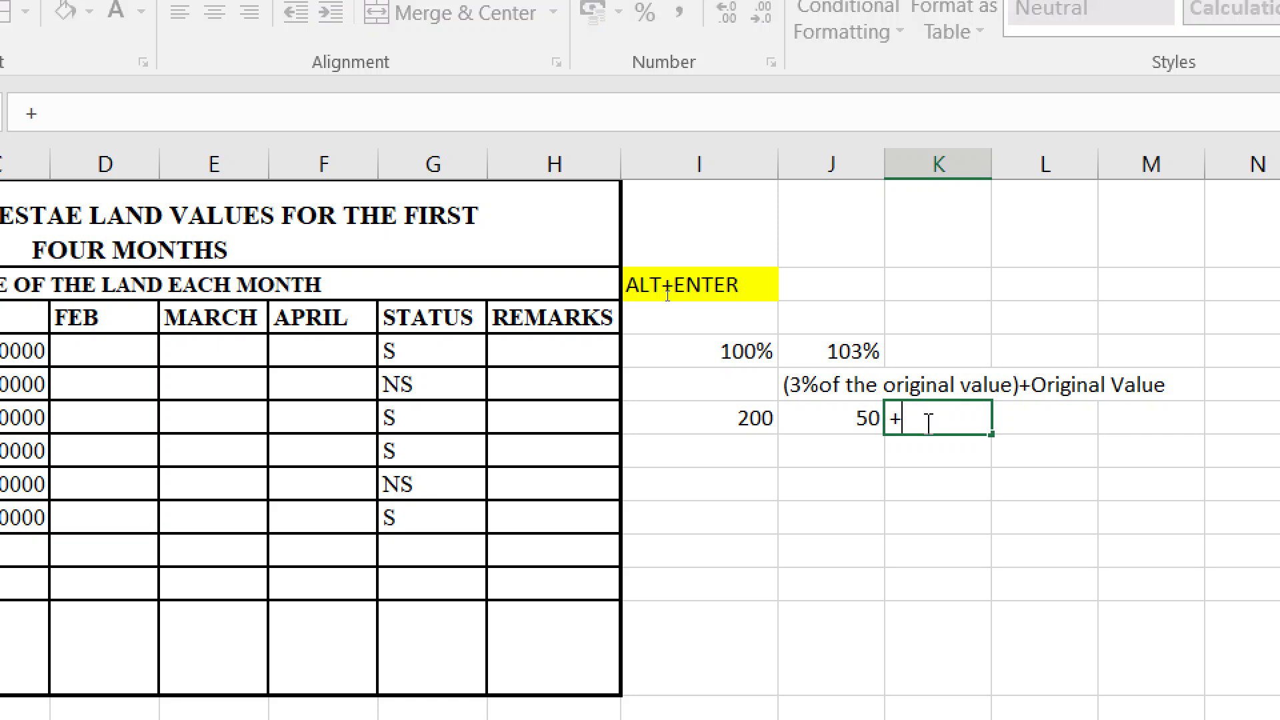
left_click(894, 426)
key("Delete")
type("=")
left_click(757, 417)
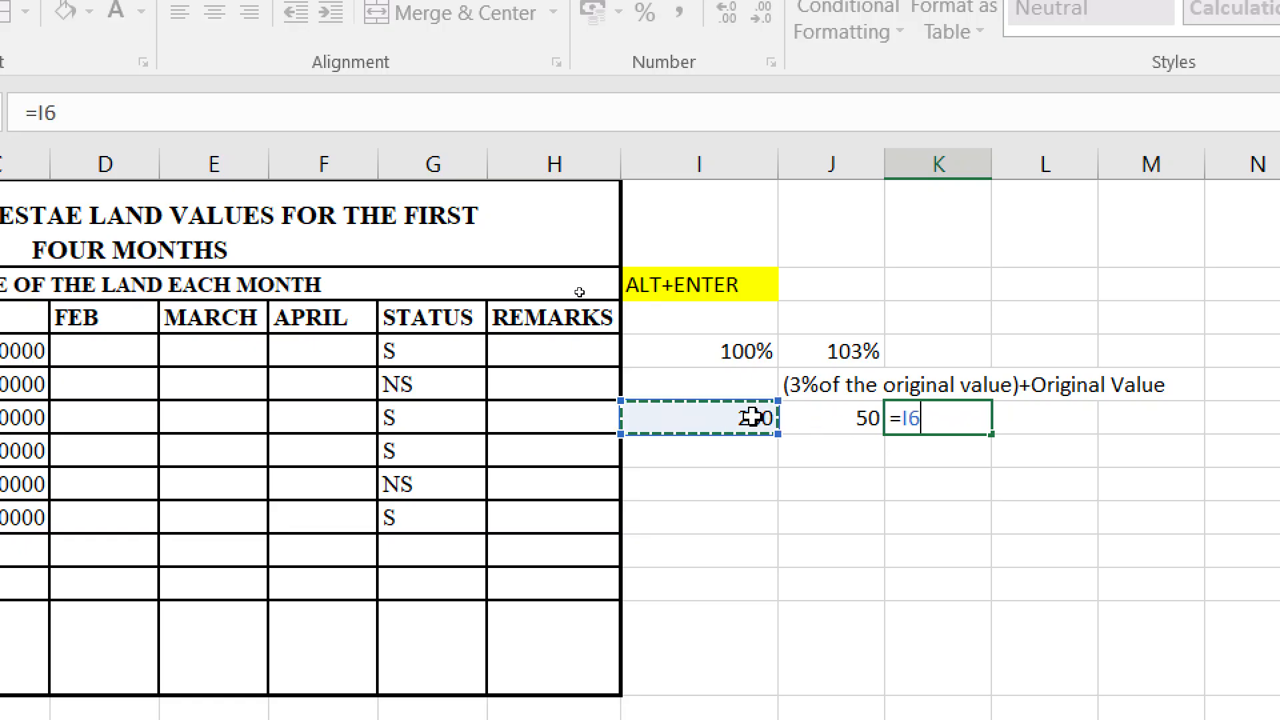
type("+")
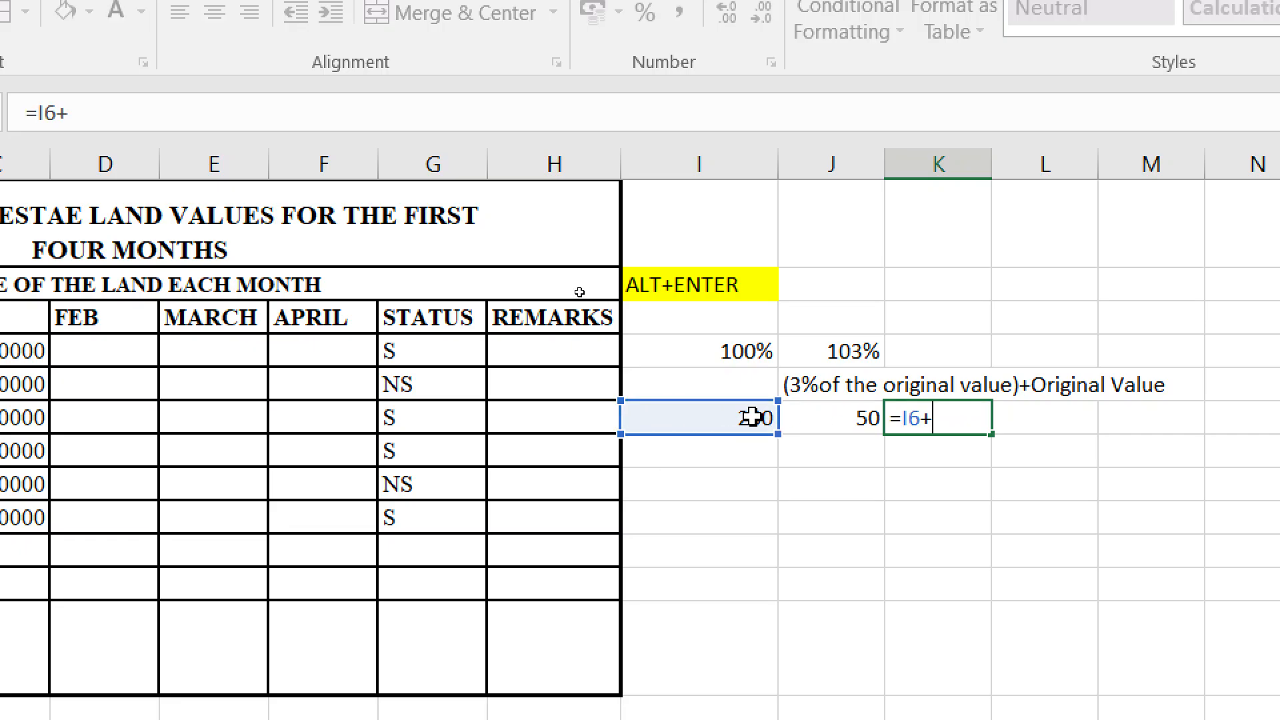
left_click(836, 414)
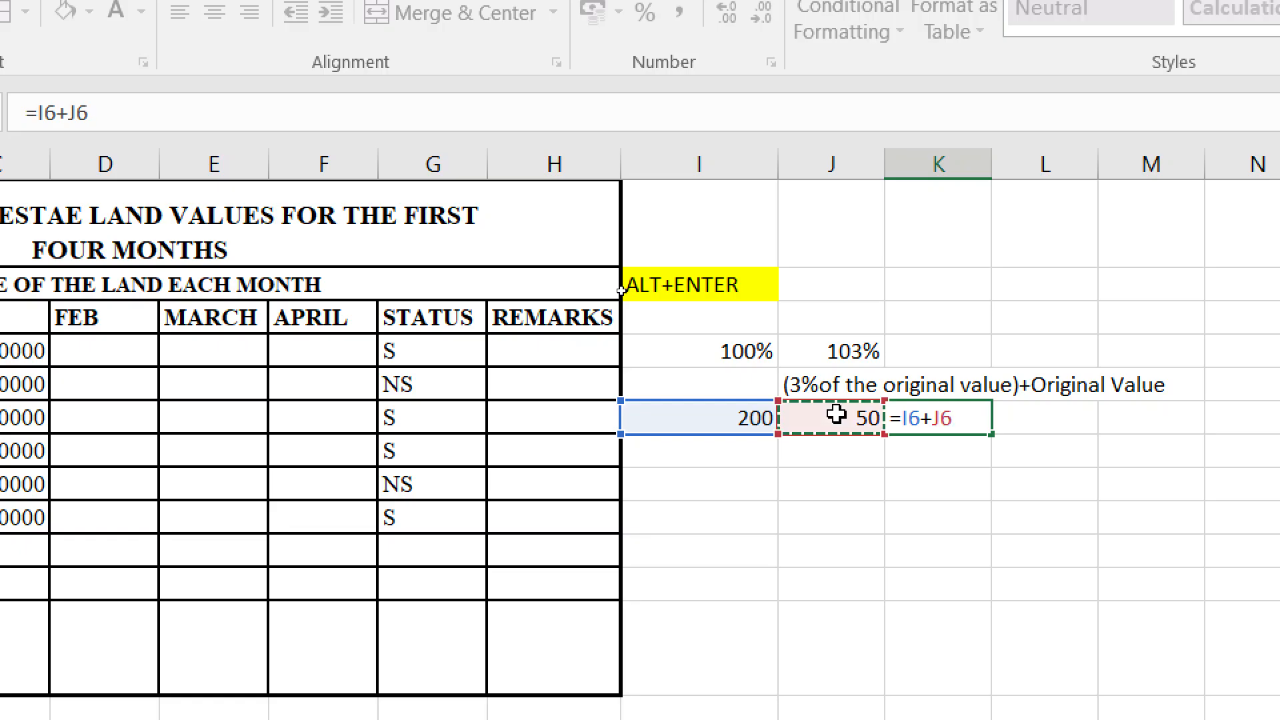
key("Return")
left_click(950, 408)
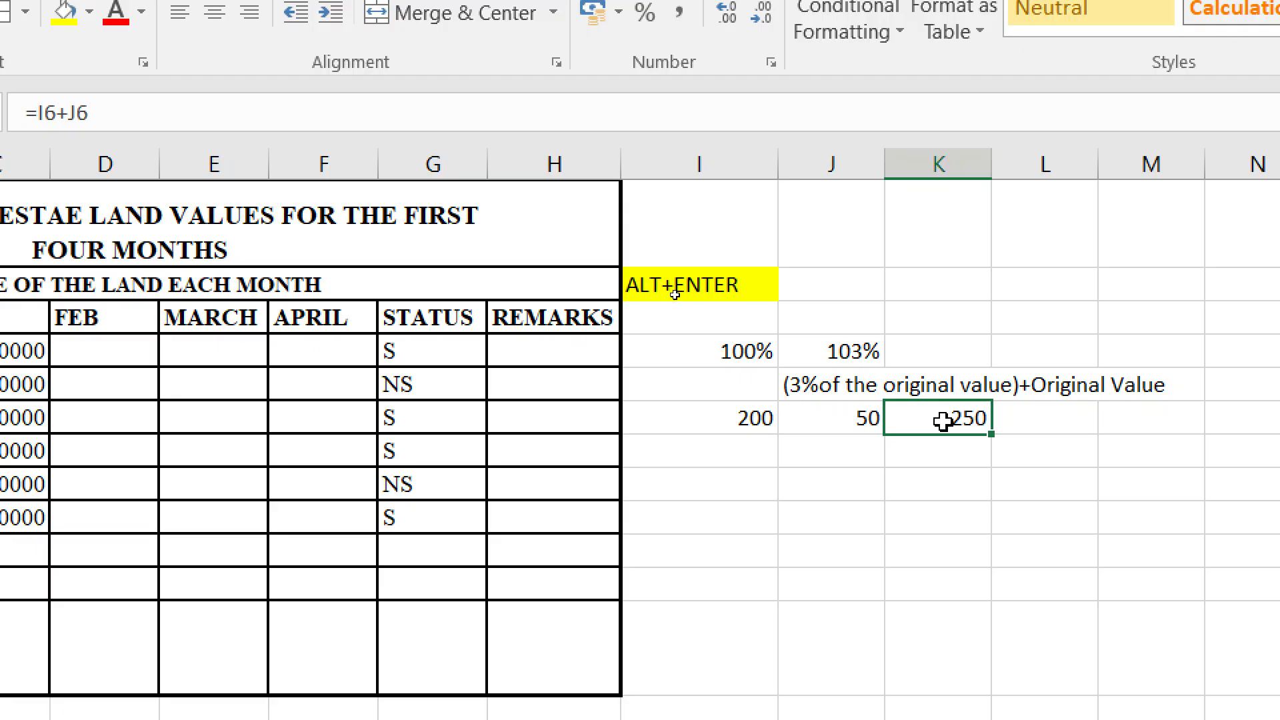
left_click(850, 416)
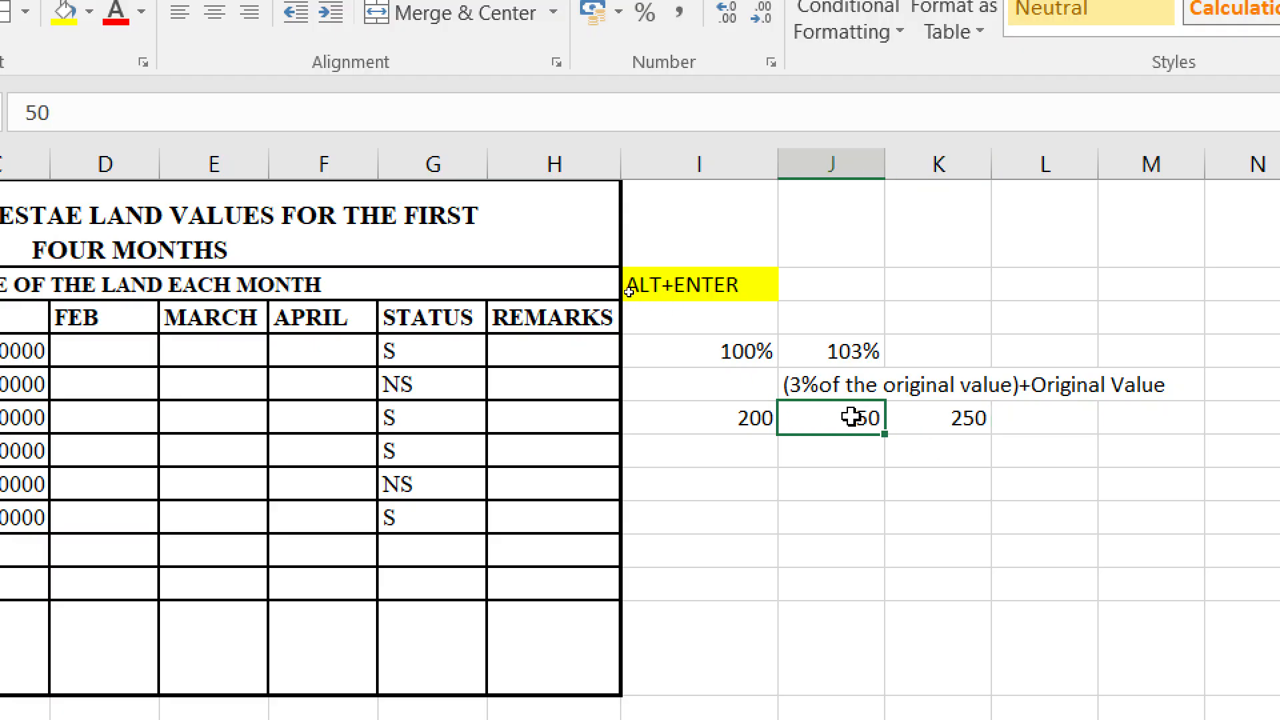
left_click(746, 406)
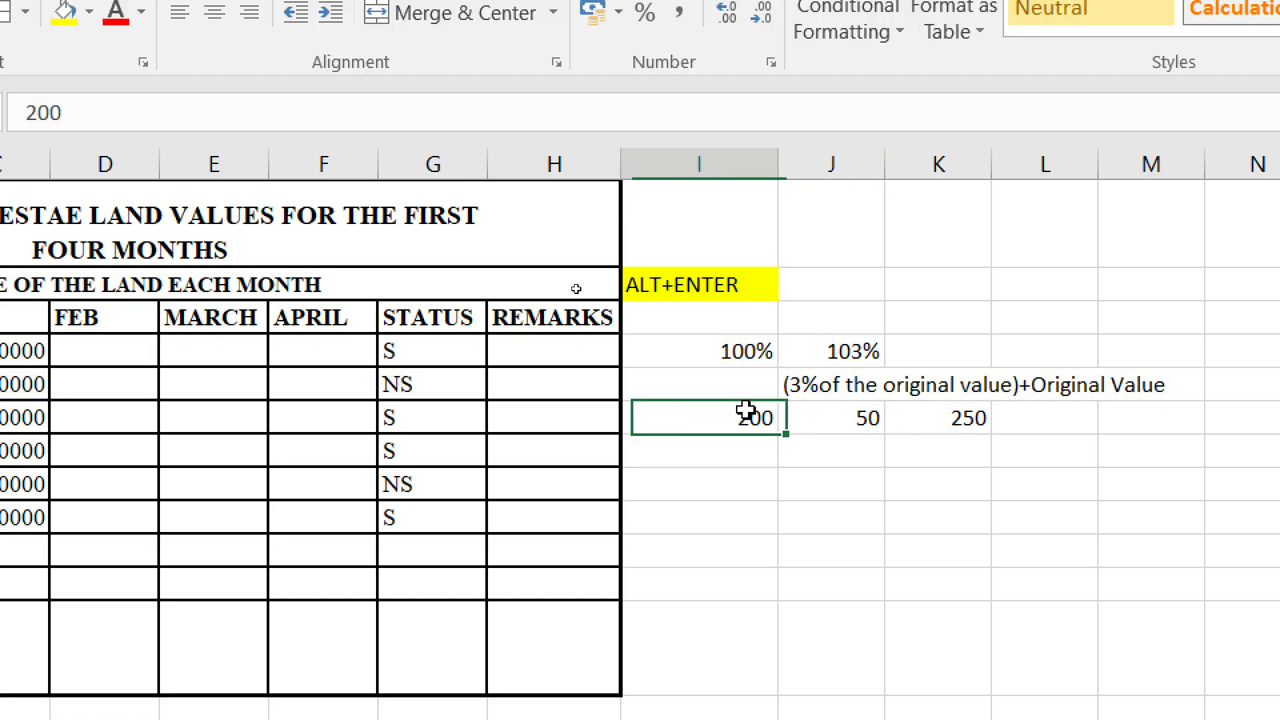
- Calculate the second sample number as a percentage of the first in J7 with the formula =(J6/I6)*100
left_click(840, 451)
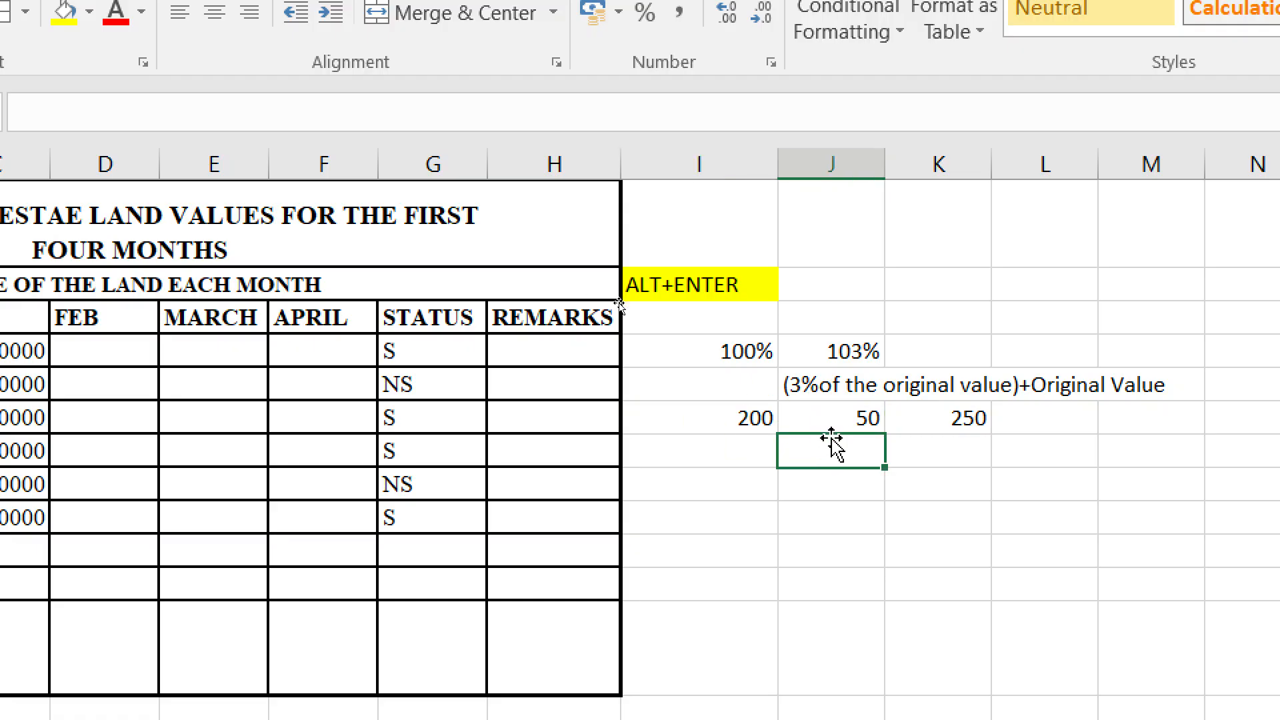
type("=")
left_click(865, 419)
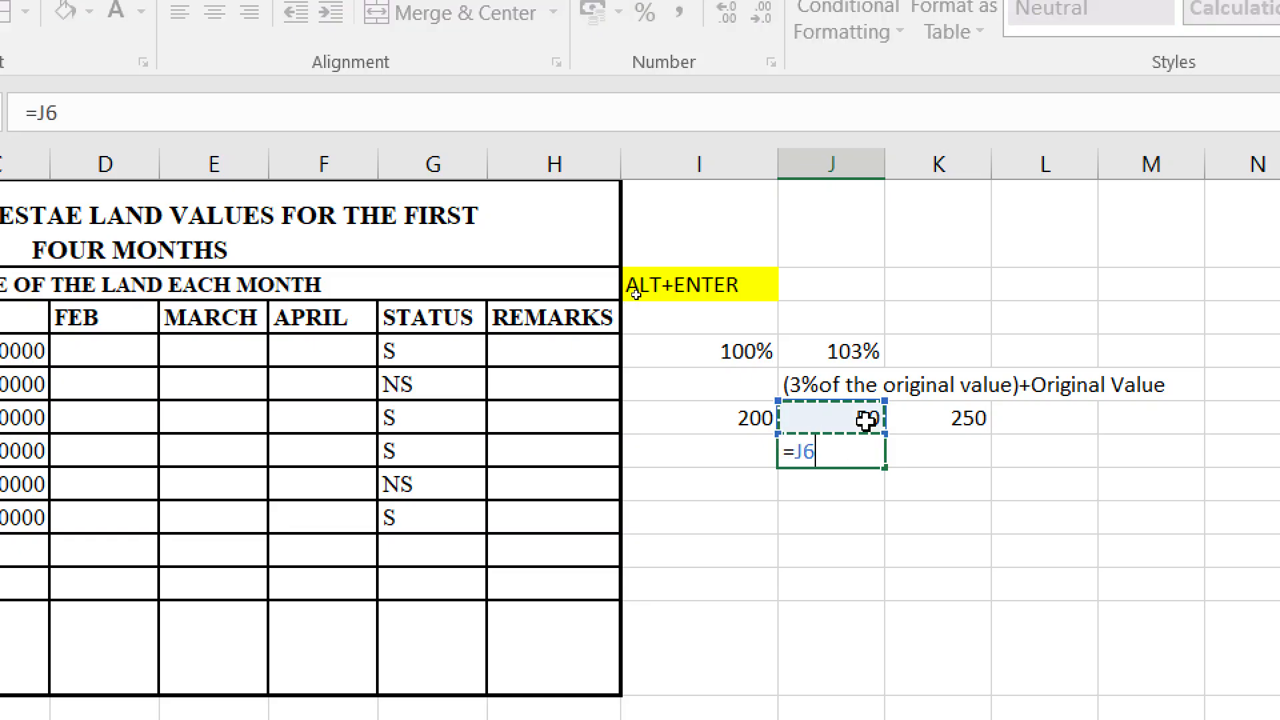
type("/")
left_click(746, 419)
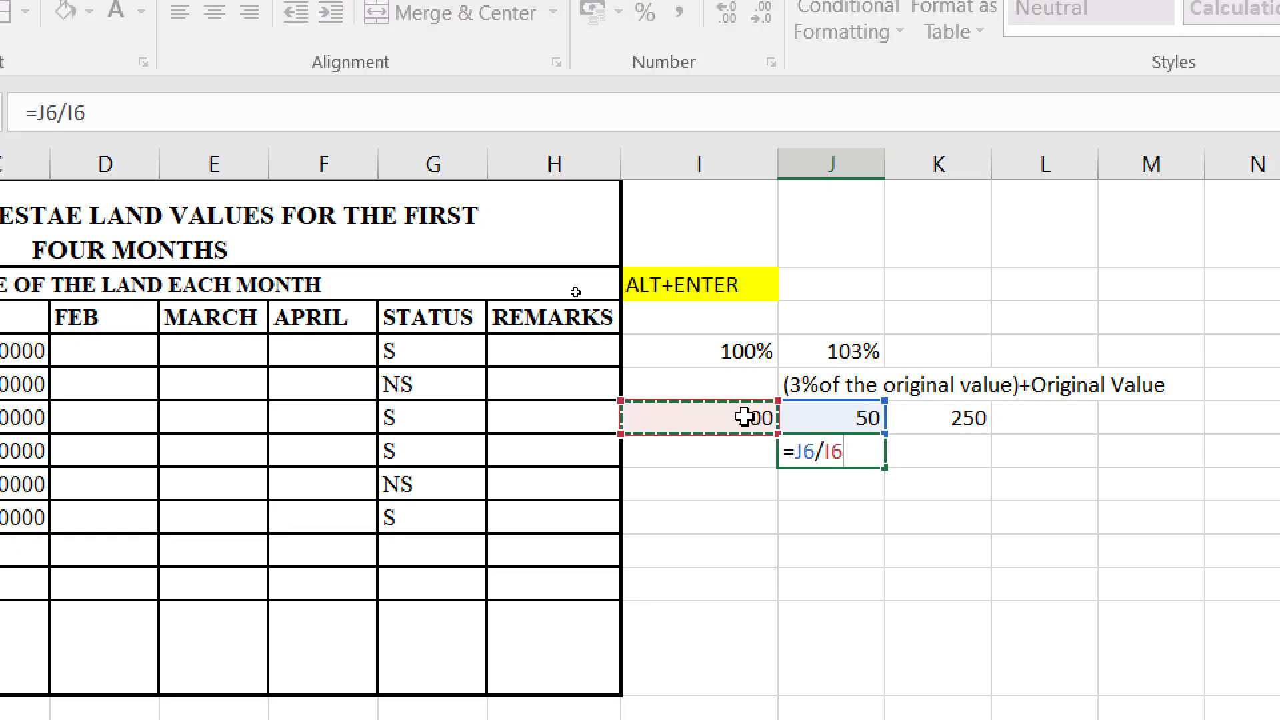
type(")")
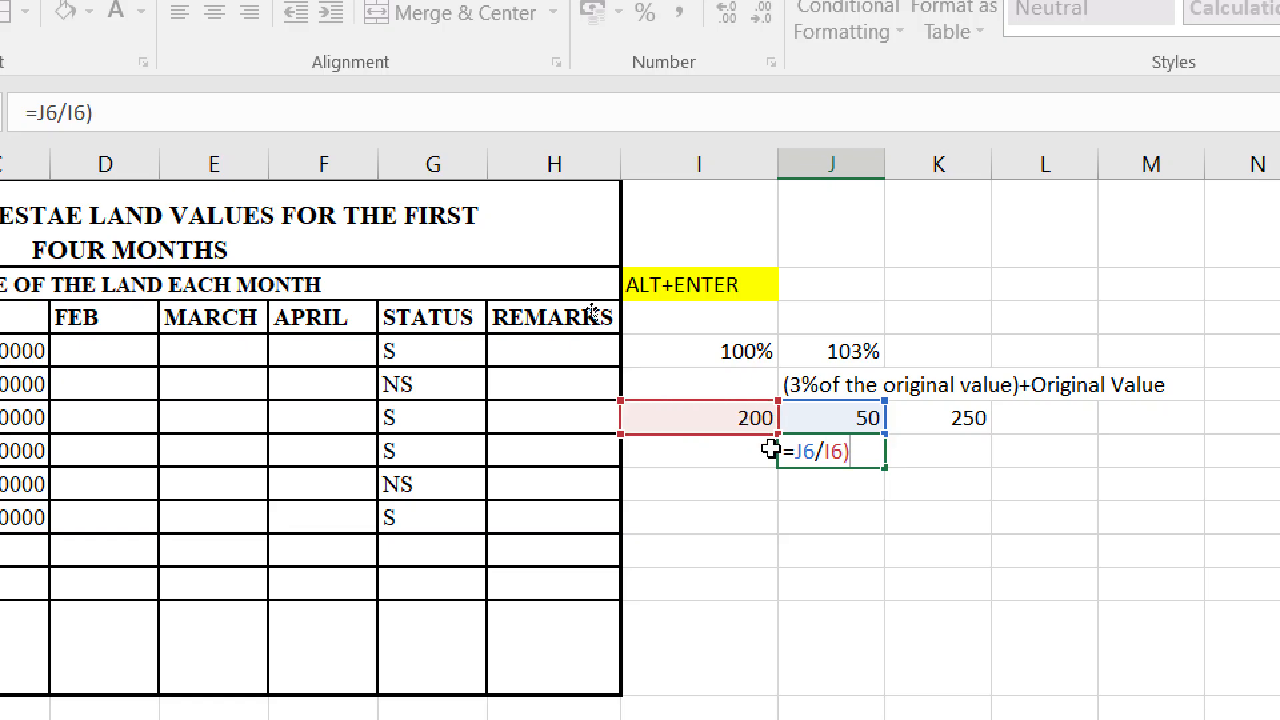
left_click(796, 453)
type("(")
left_click(867, 455)
type("*100")
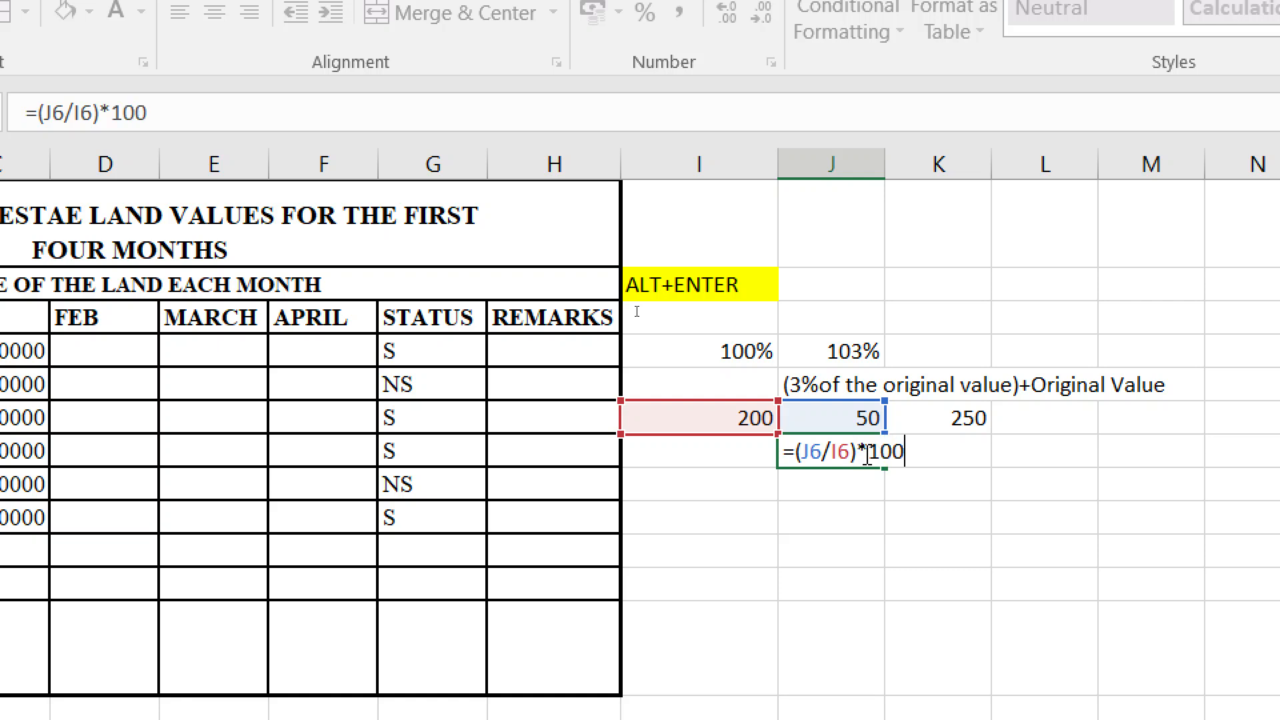
key("Return")
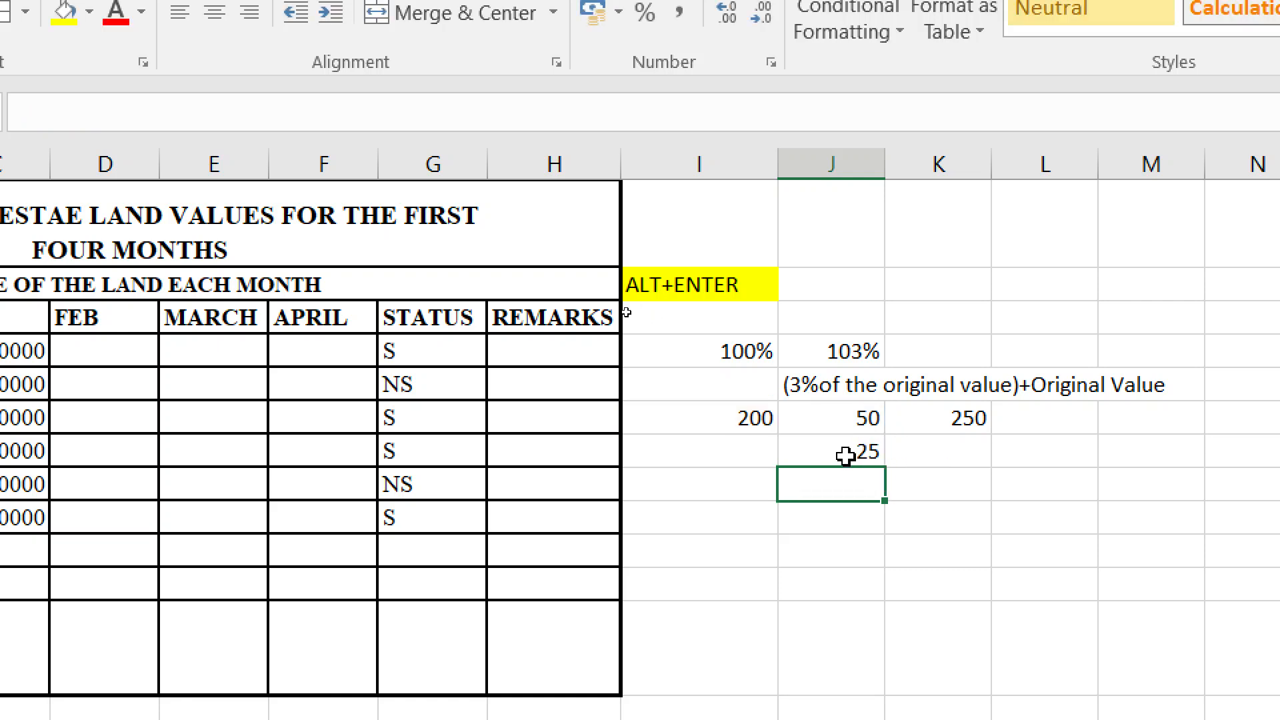
- Clear the percentage formula from J7 and set the sample value in J6 to 25%
left_click(845, 455)
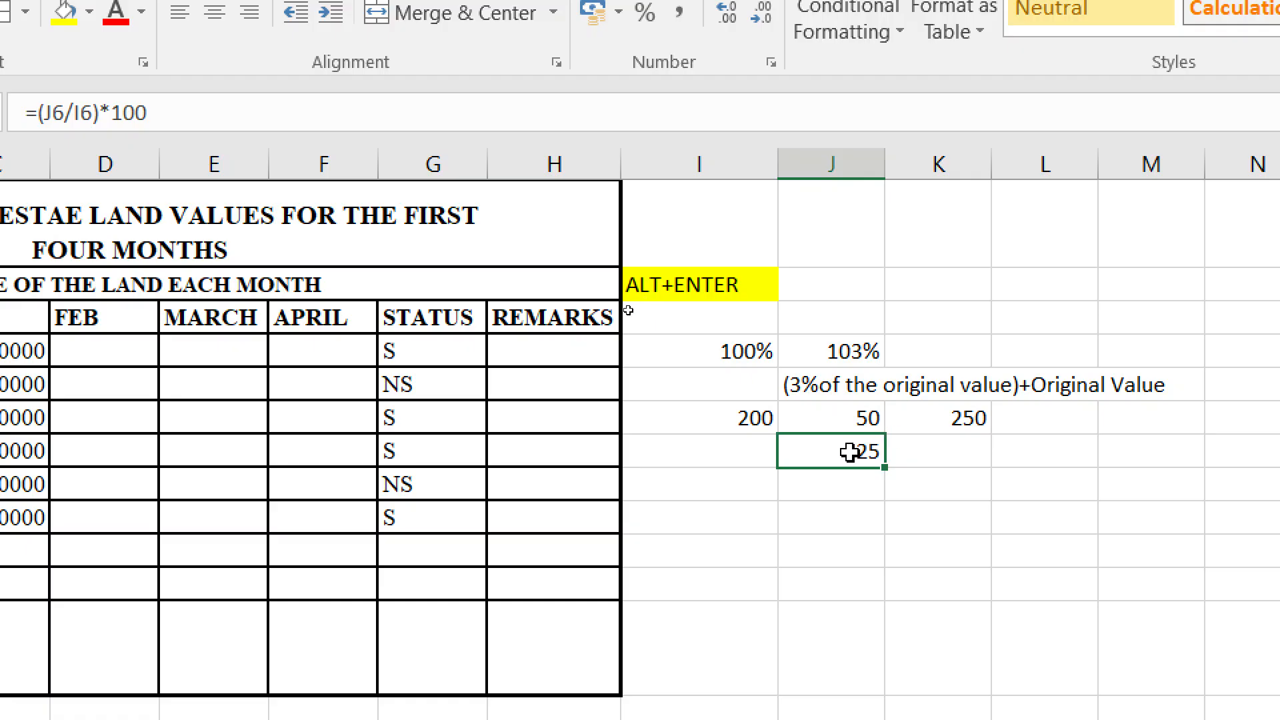
left_click(967, 426)
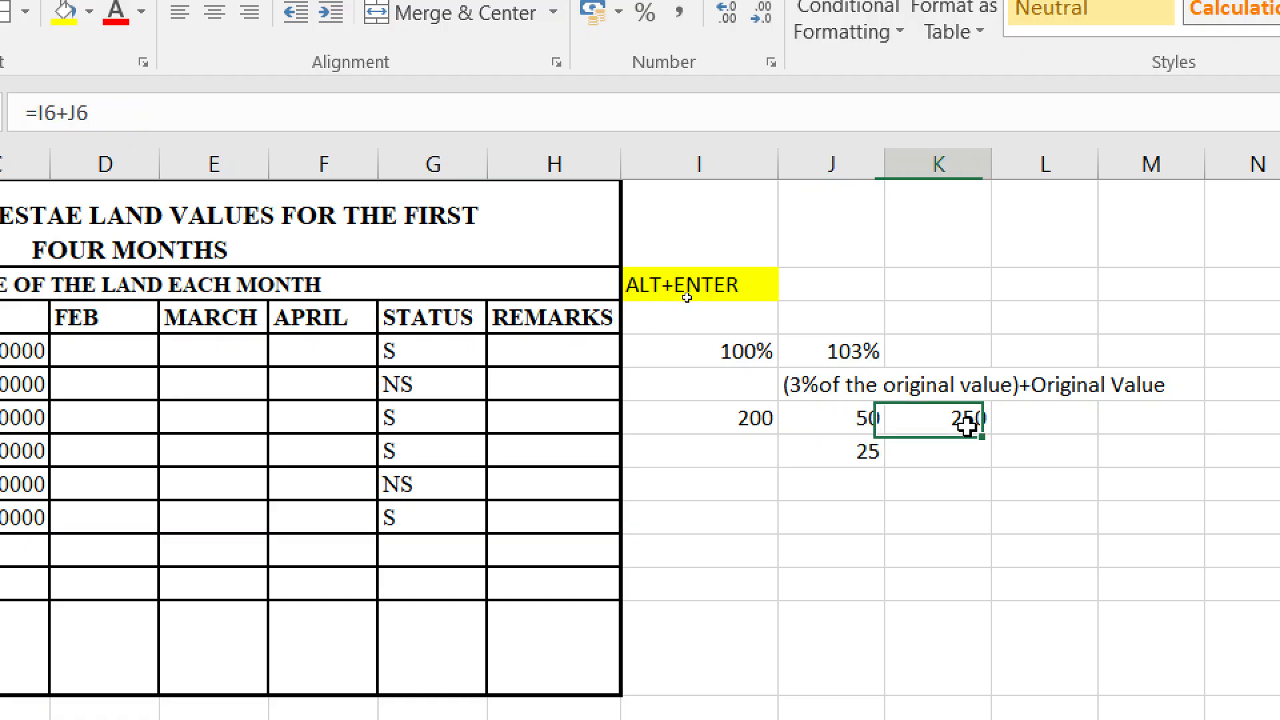
left_click(863, 451)
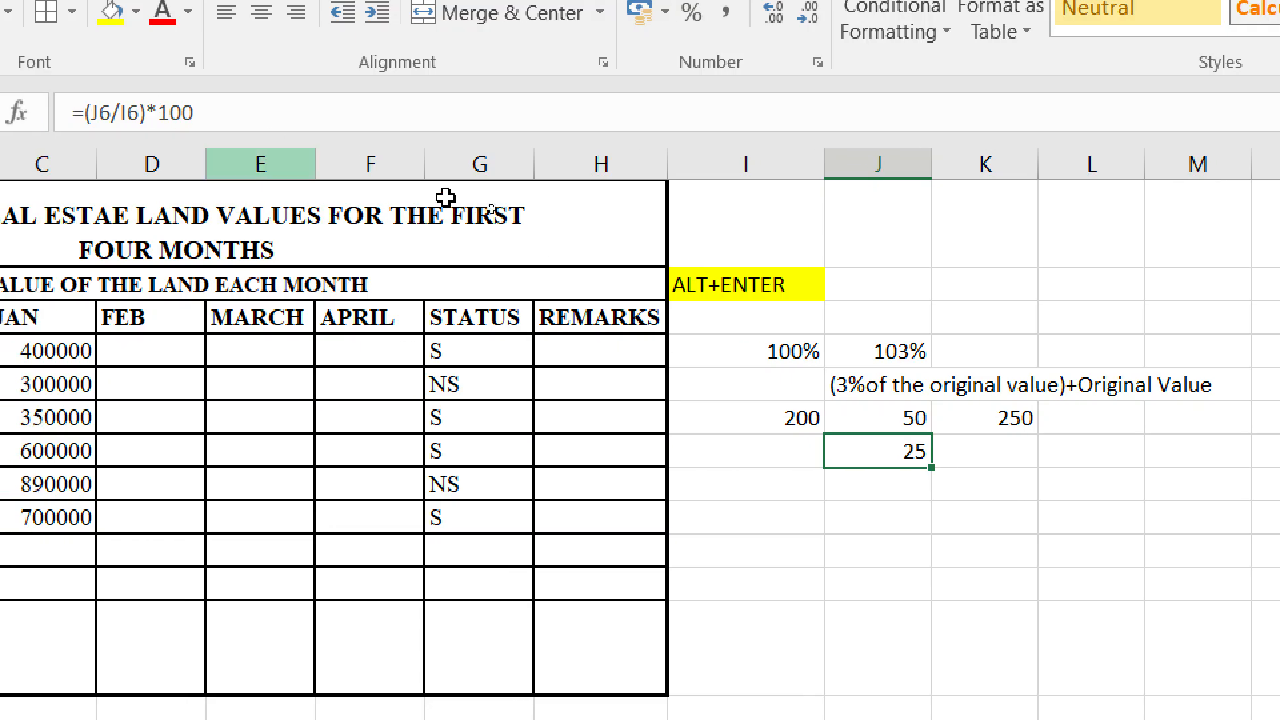
left_click(897, 420)
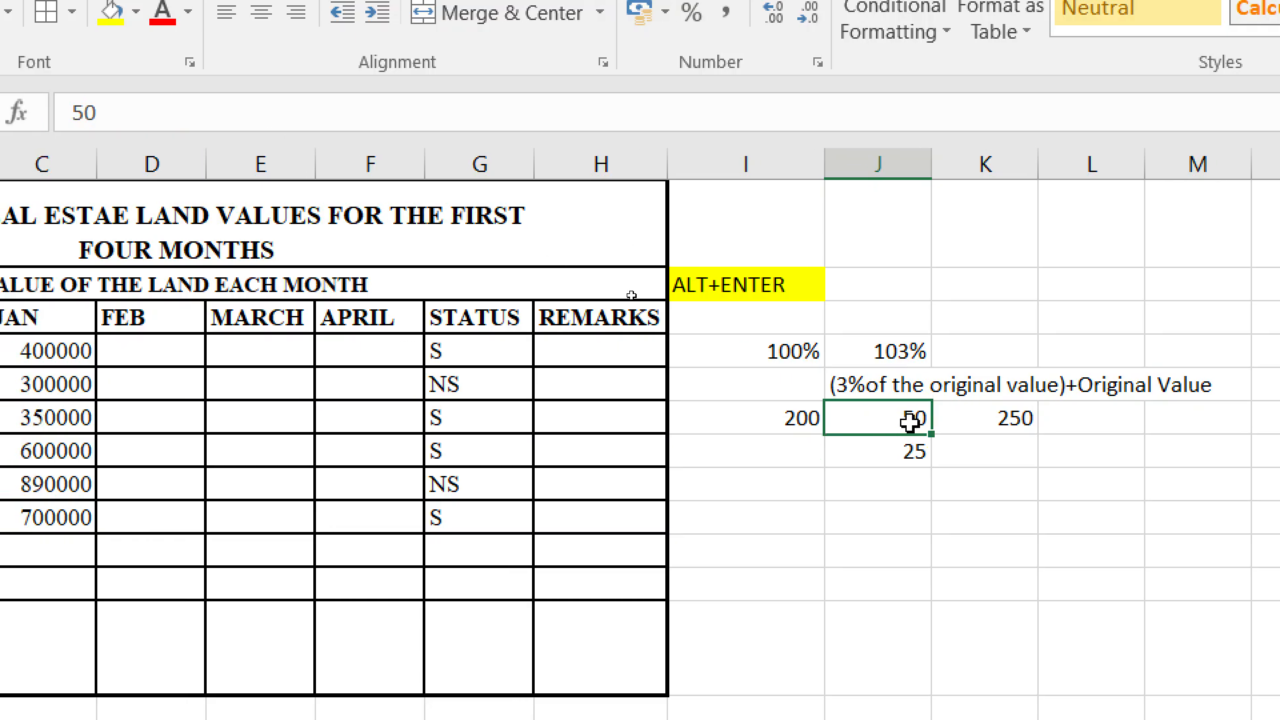
left_click(792, 418)
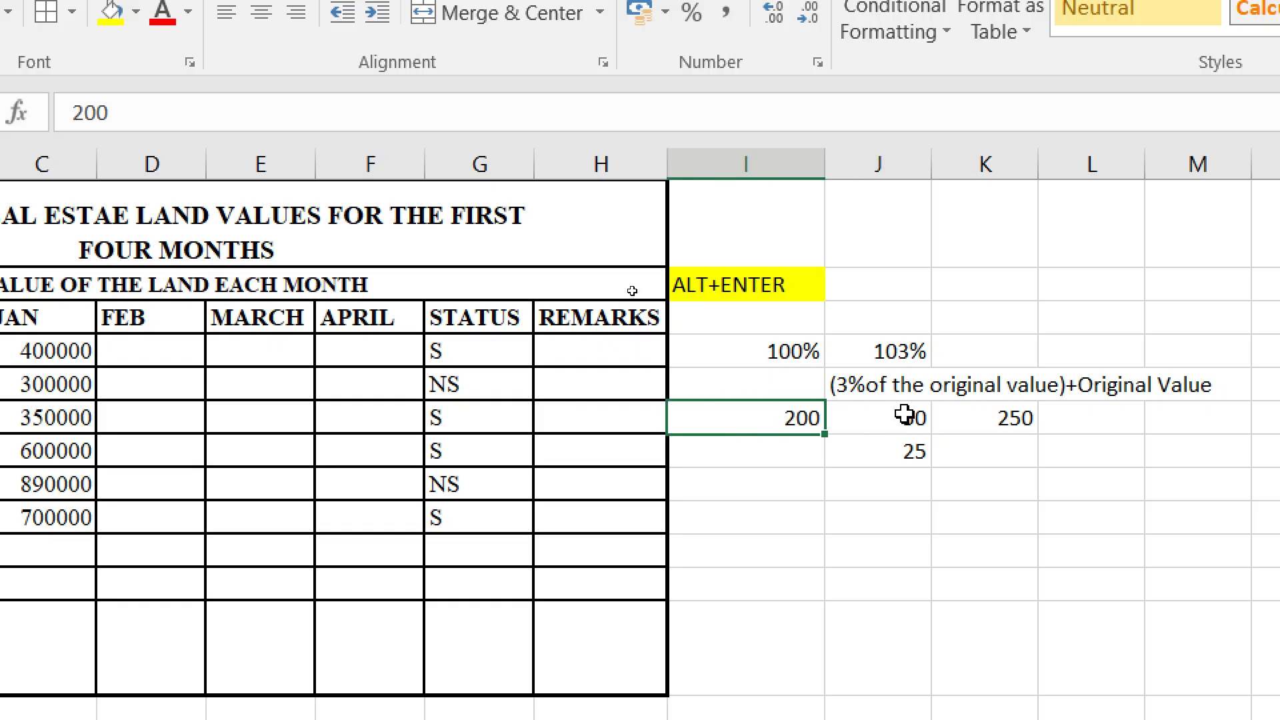
left_click(910, 450)
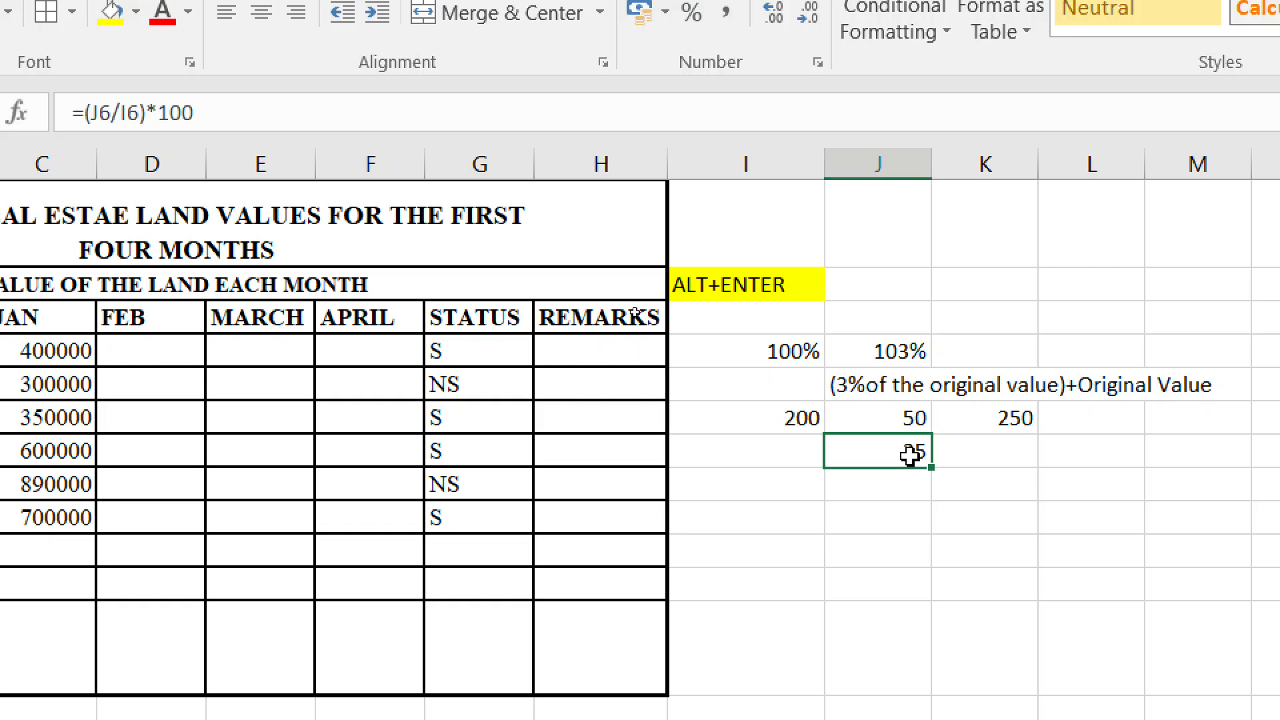
left_click(893, 415)
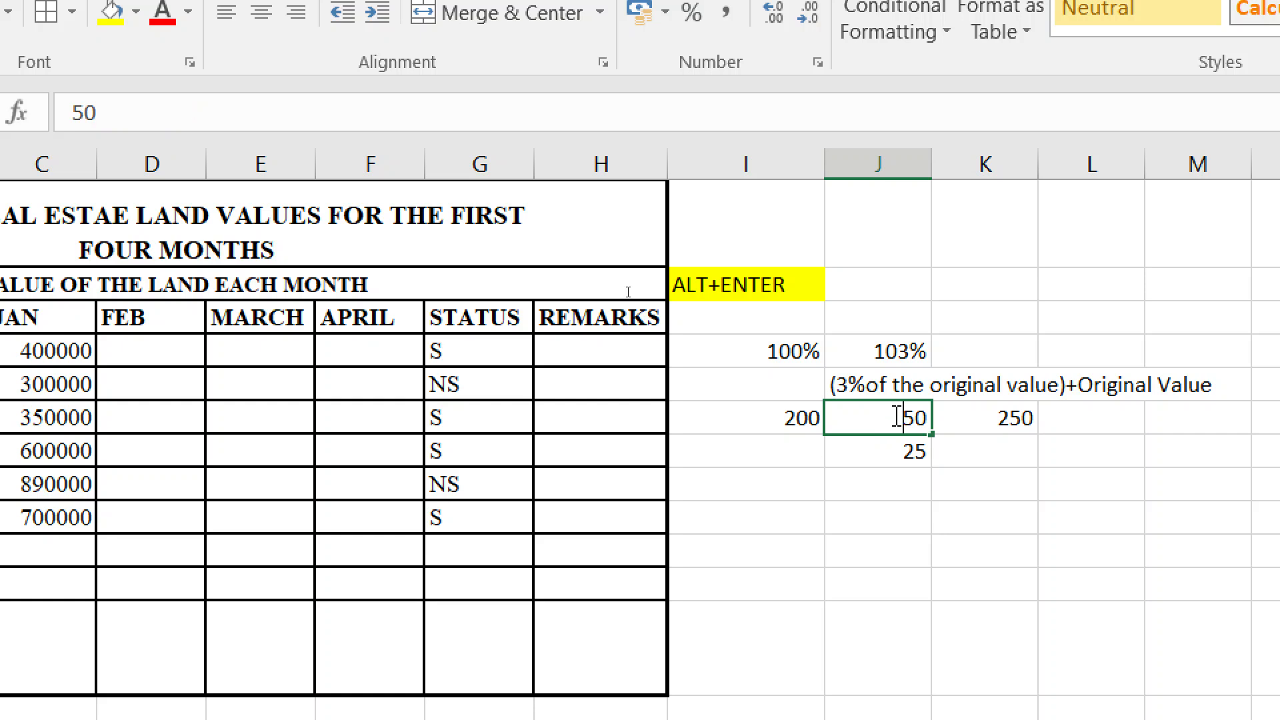
type("25%")
key("Return")
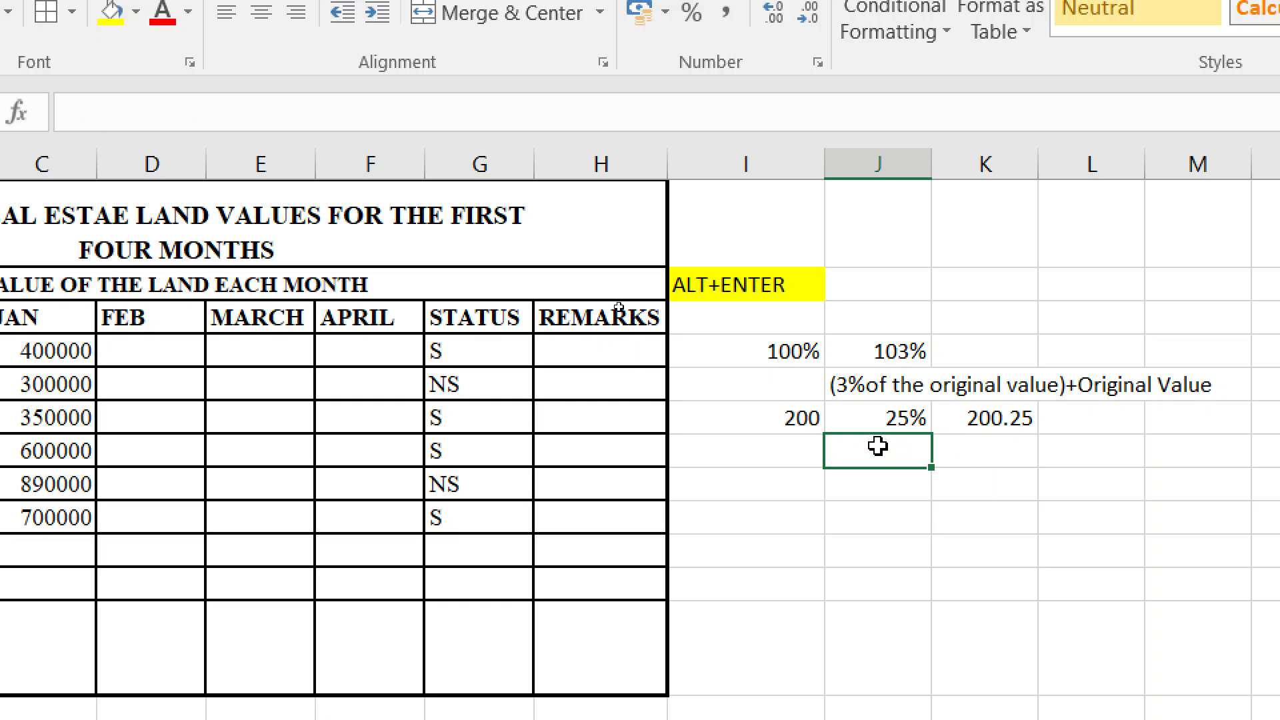
- Replace the sum formula in K6 with =125%*I6
left_click(983, 420)
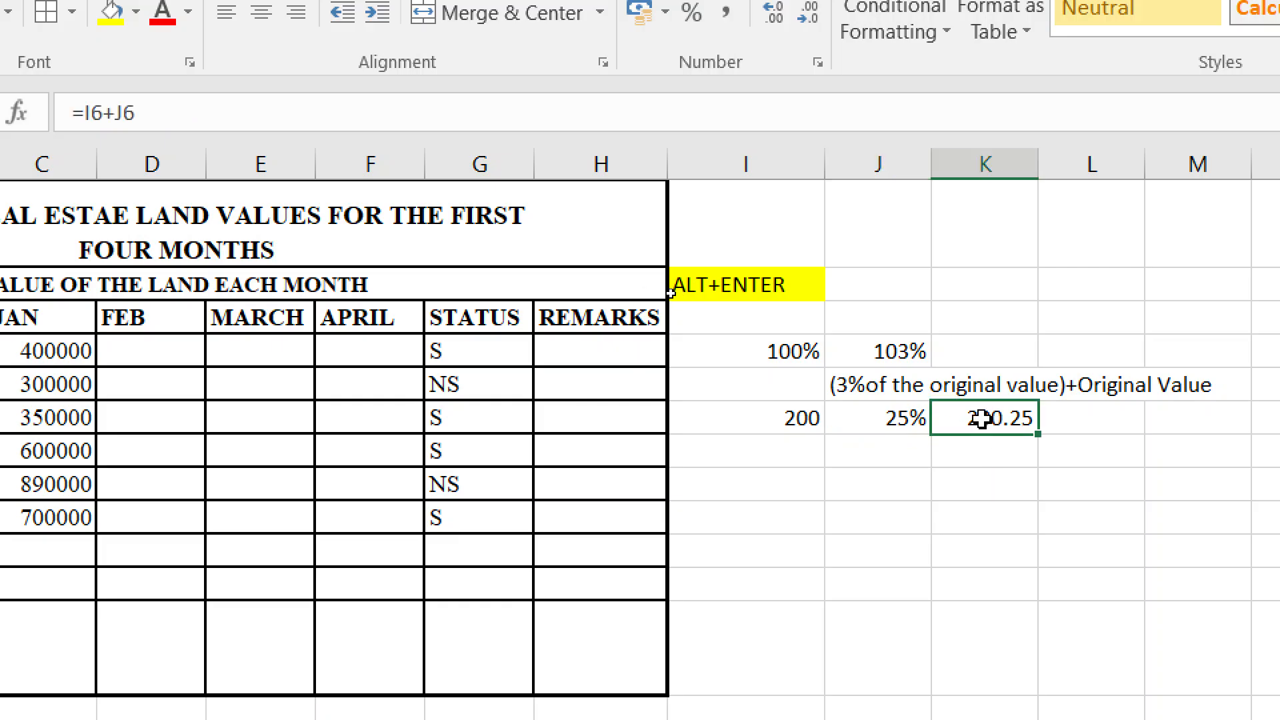
key("Delete")
left_click(1007, 485)
left_click(985, 420)
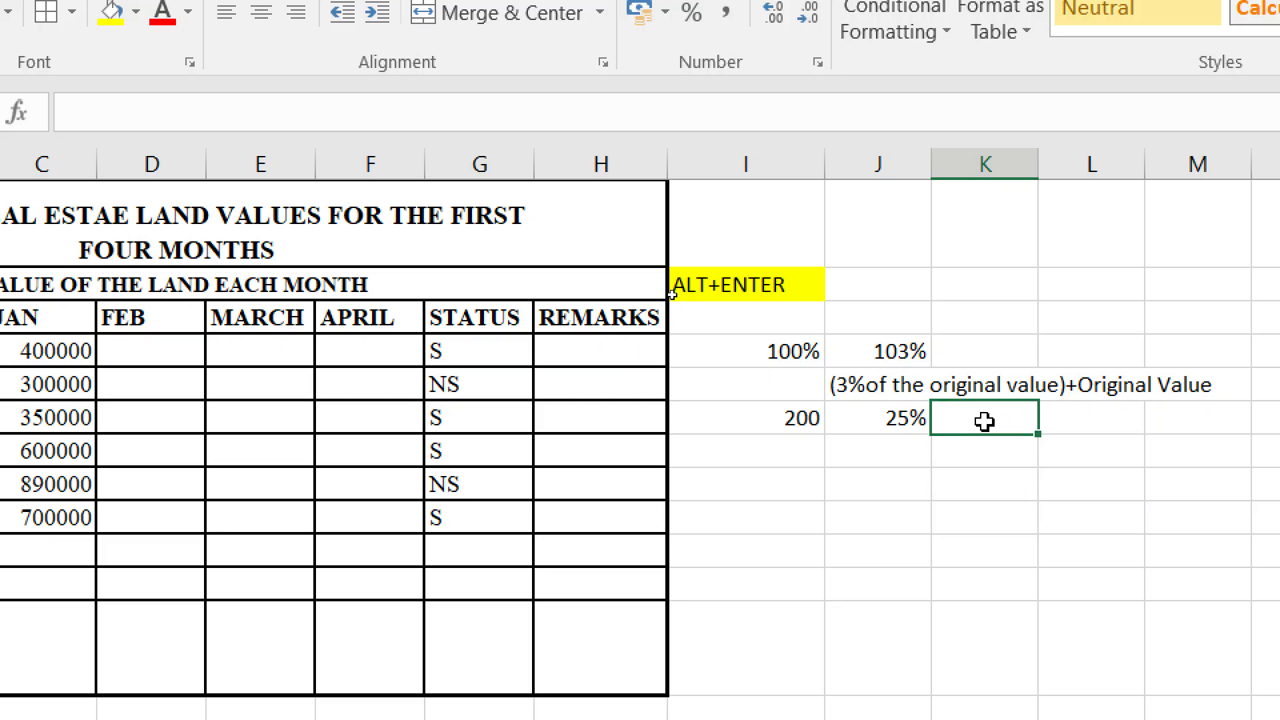
type("=125")
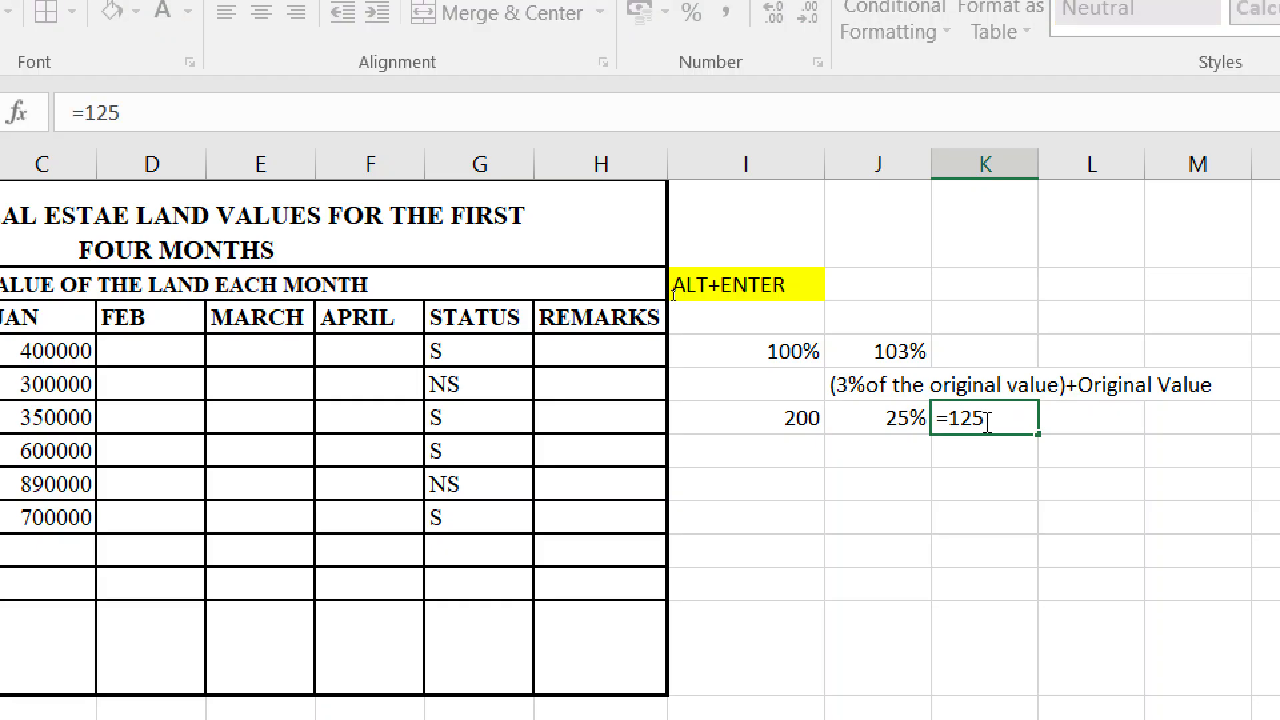
type("%*")
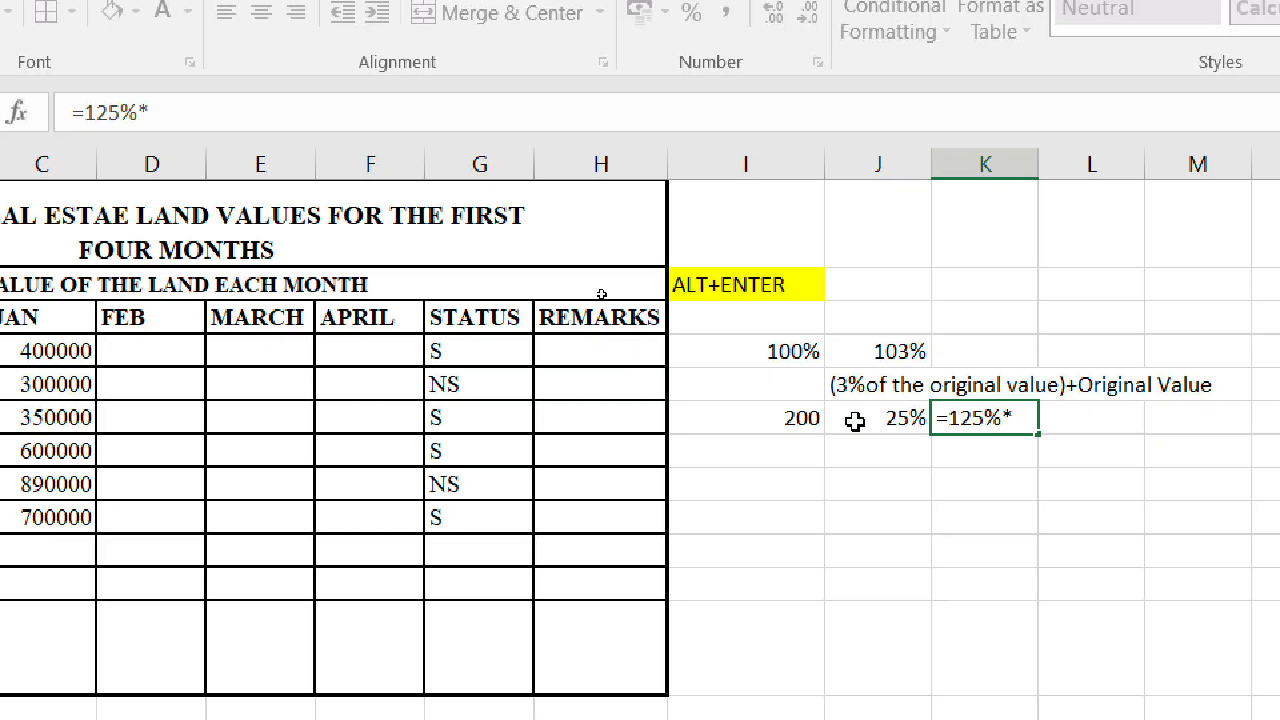
left_click(793, 418)
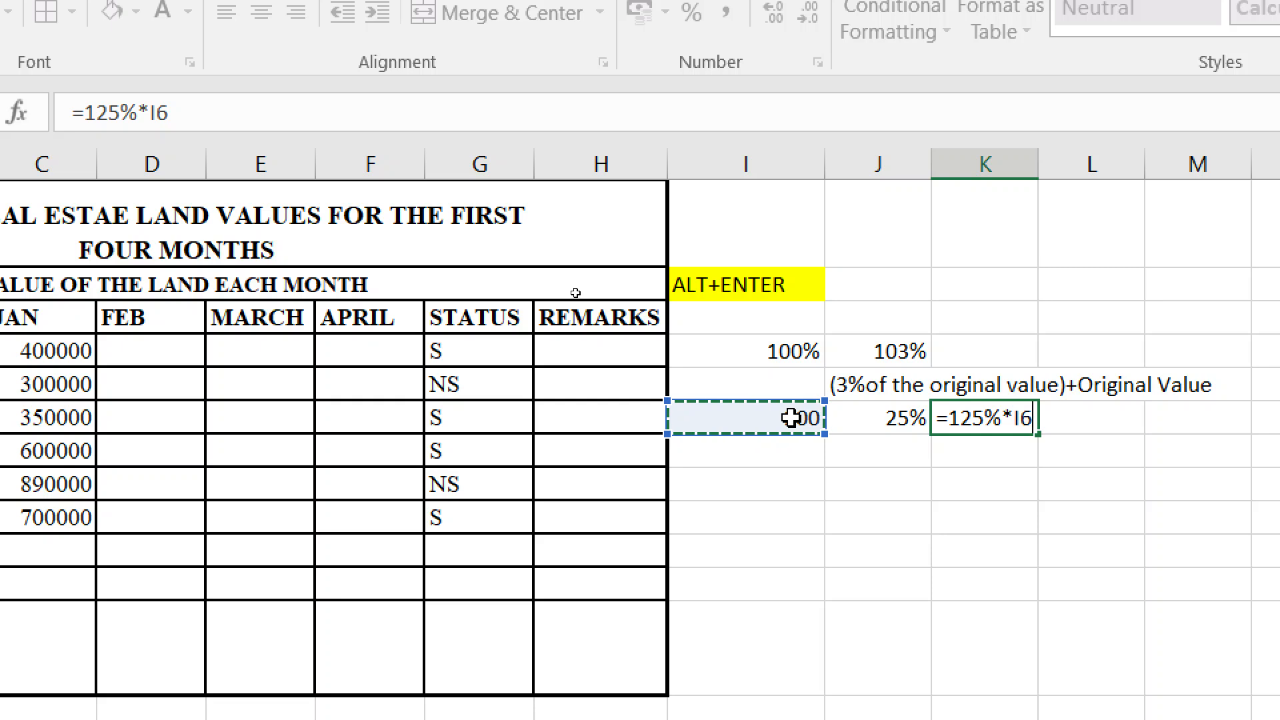
key("Return")
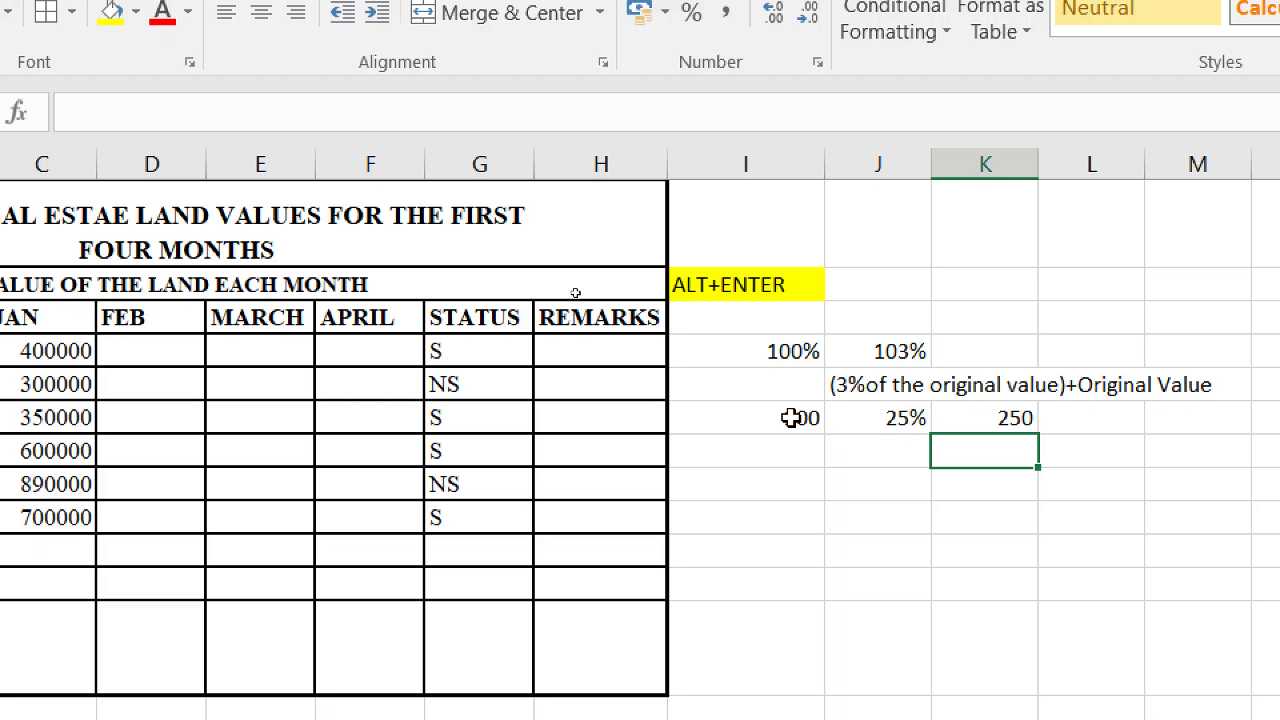
- Rewrite the formula in K6 as =(25%*I6)+I6, adding 25% of the original value to the original
double_click(997, 418)
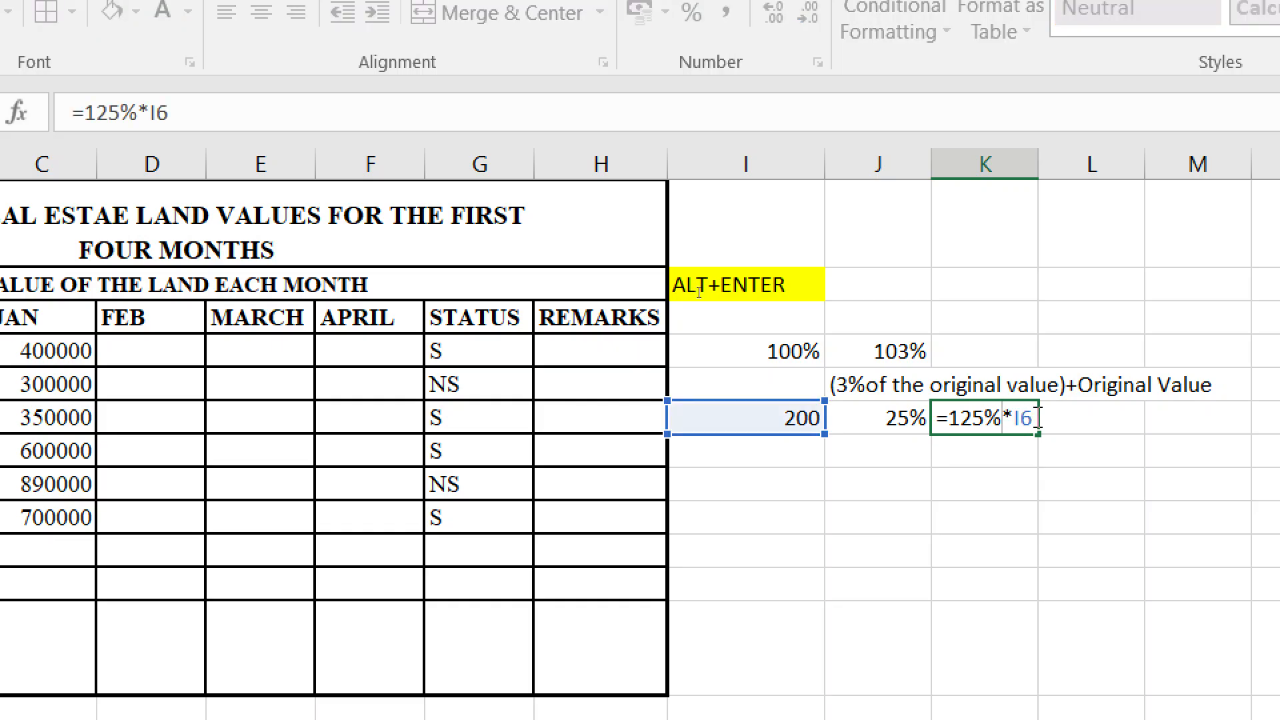
left_click_drag(984, 418, 952, 418)
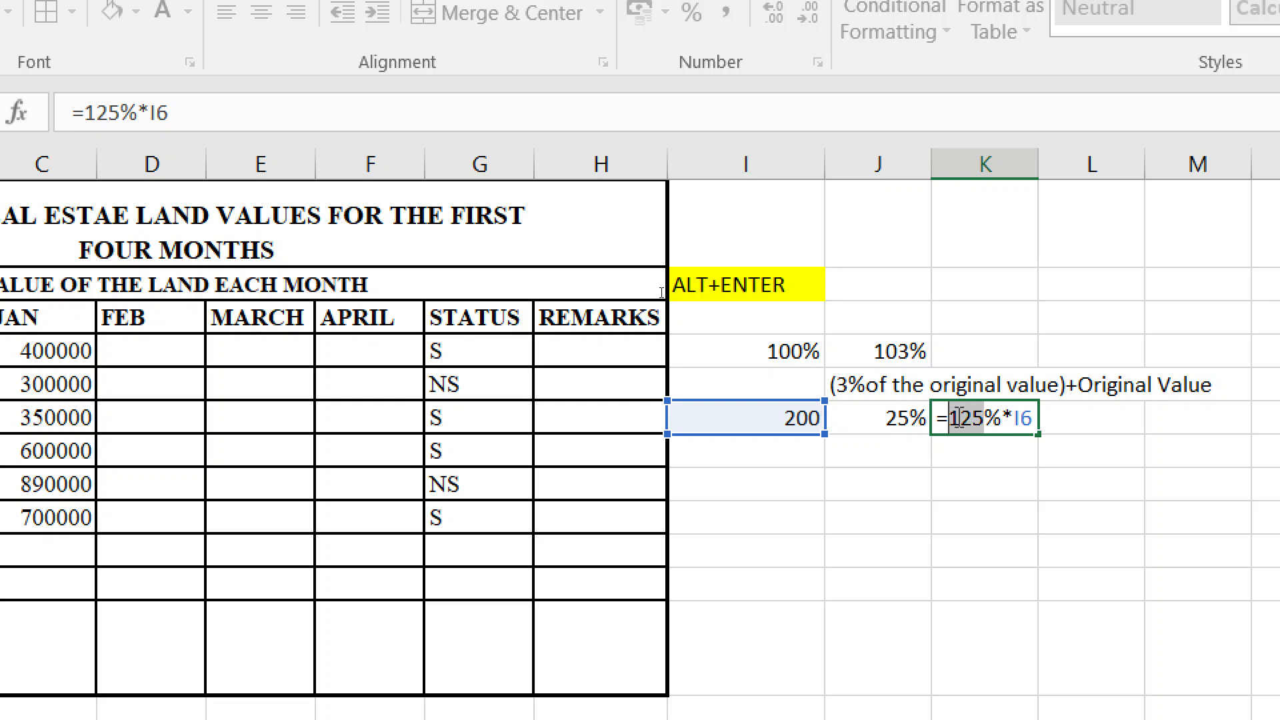
left_click(968, 418)
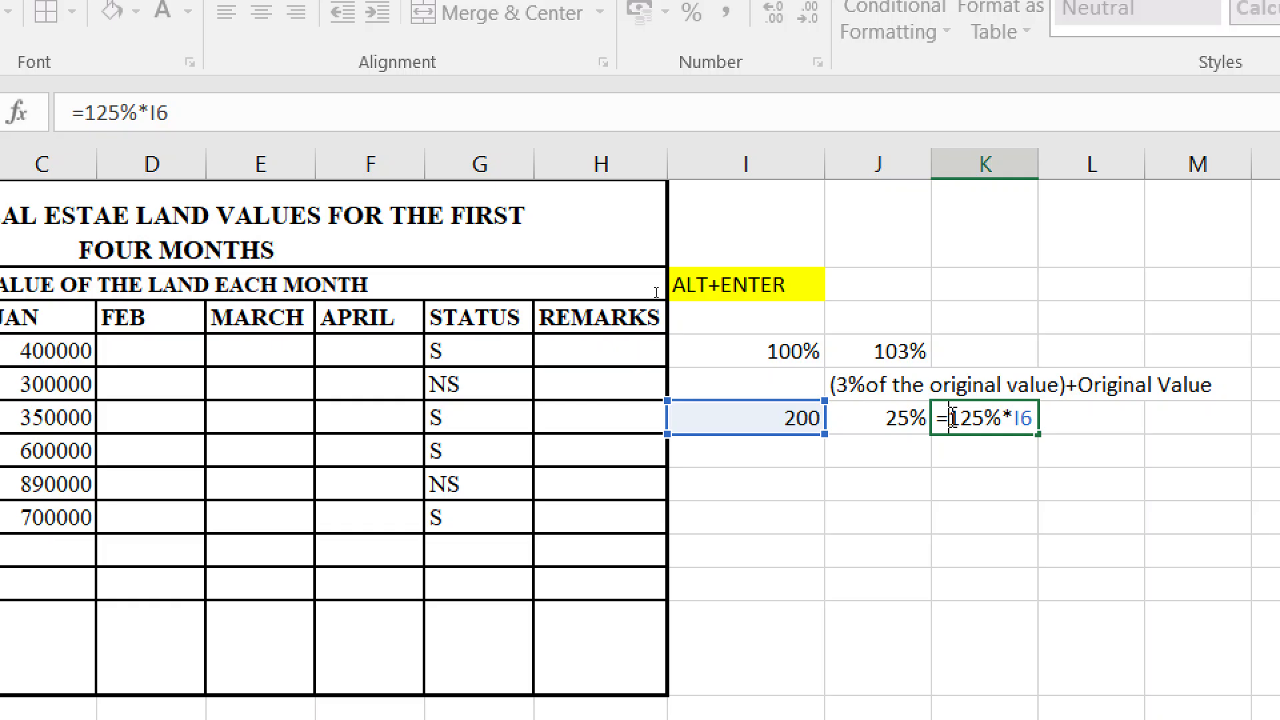
key("BackSpace")
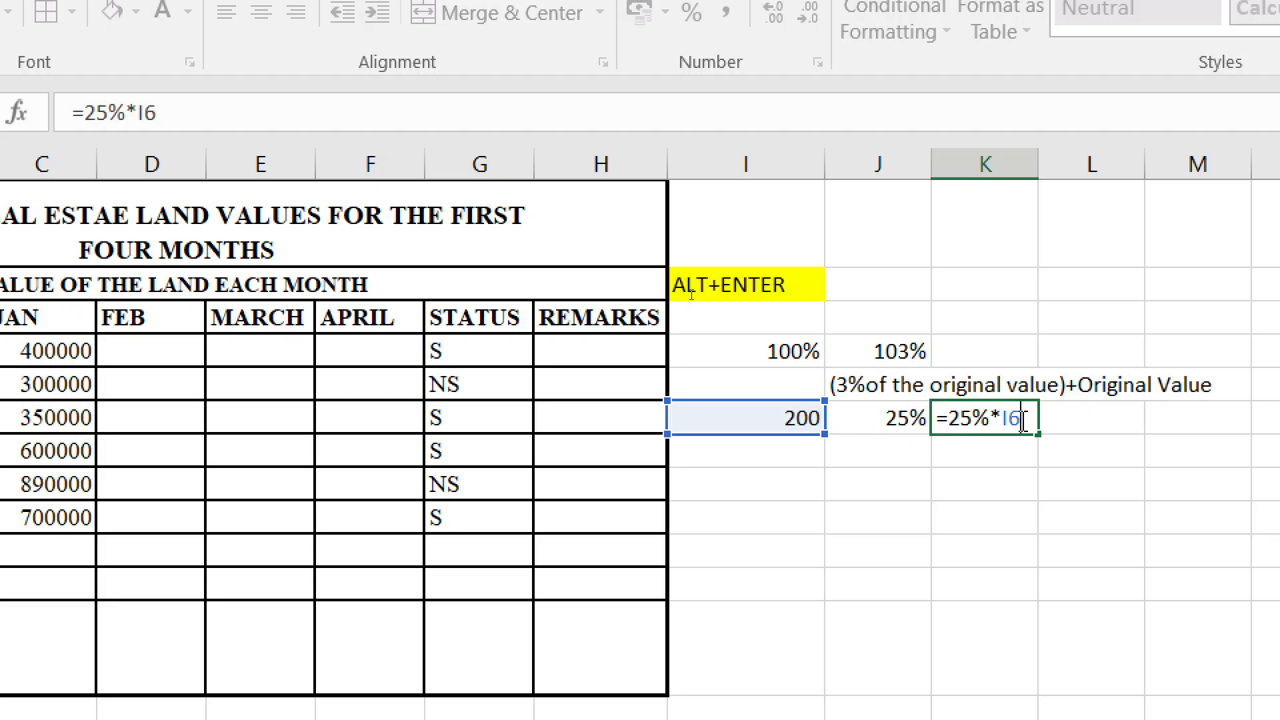
type(")")
left_click(951, 420)
type("(")
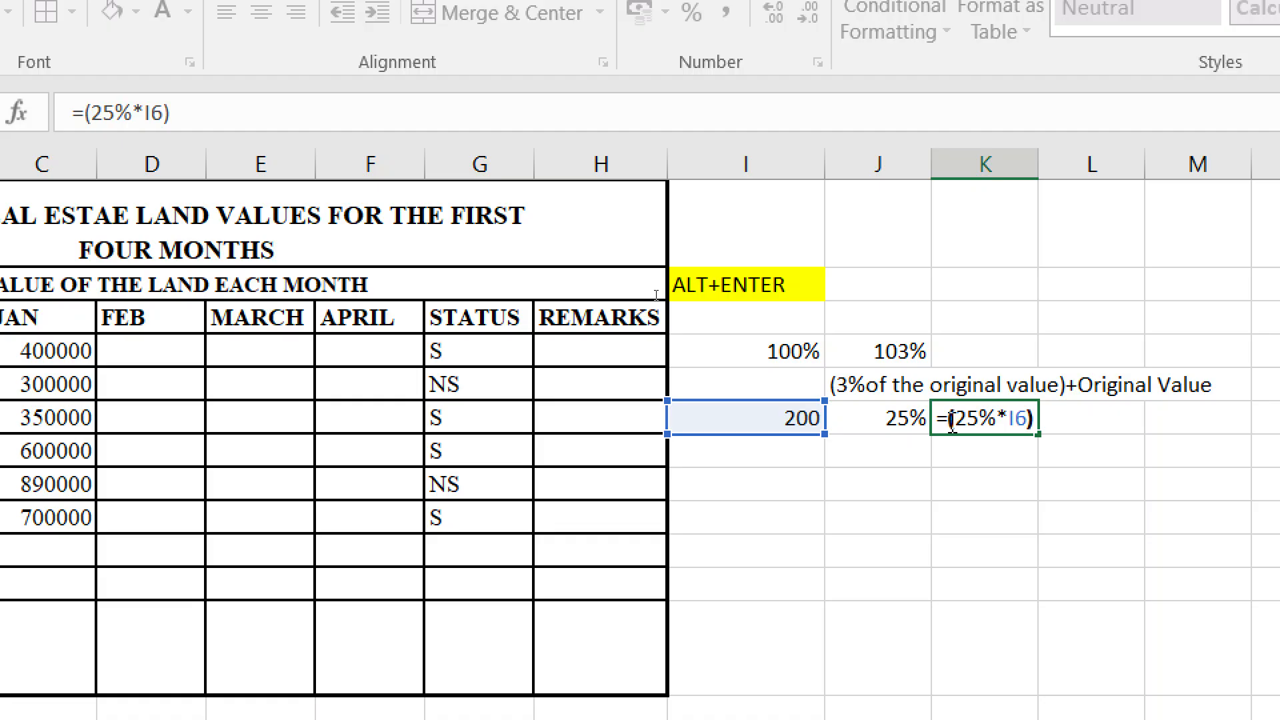
left_click(1034, 419)
type("+")
left_click(789, 427)
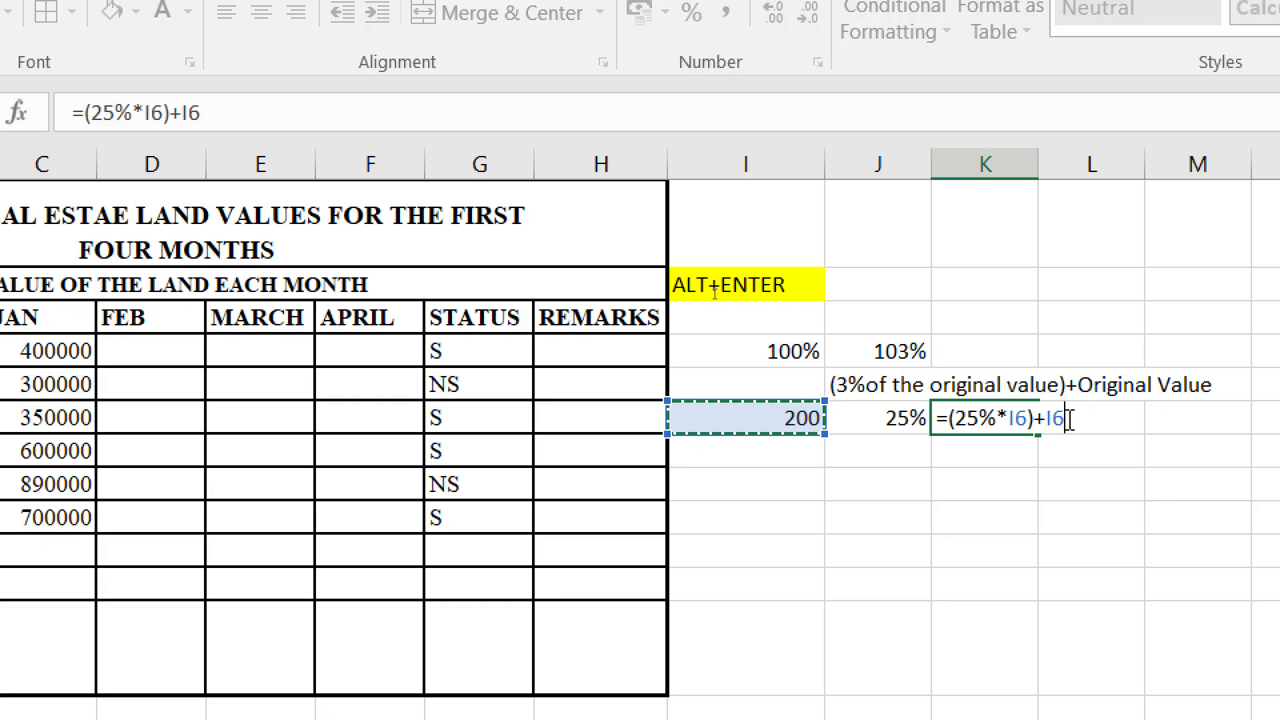
key("Return")
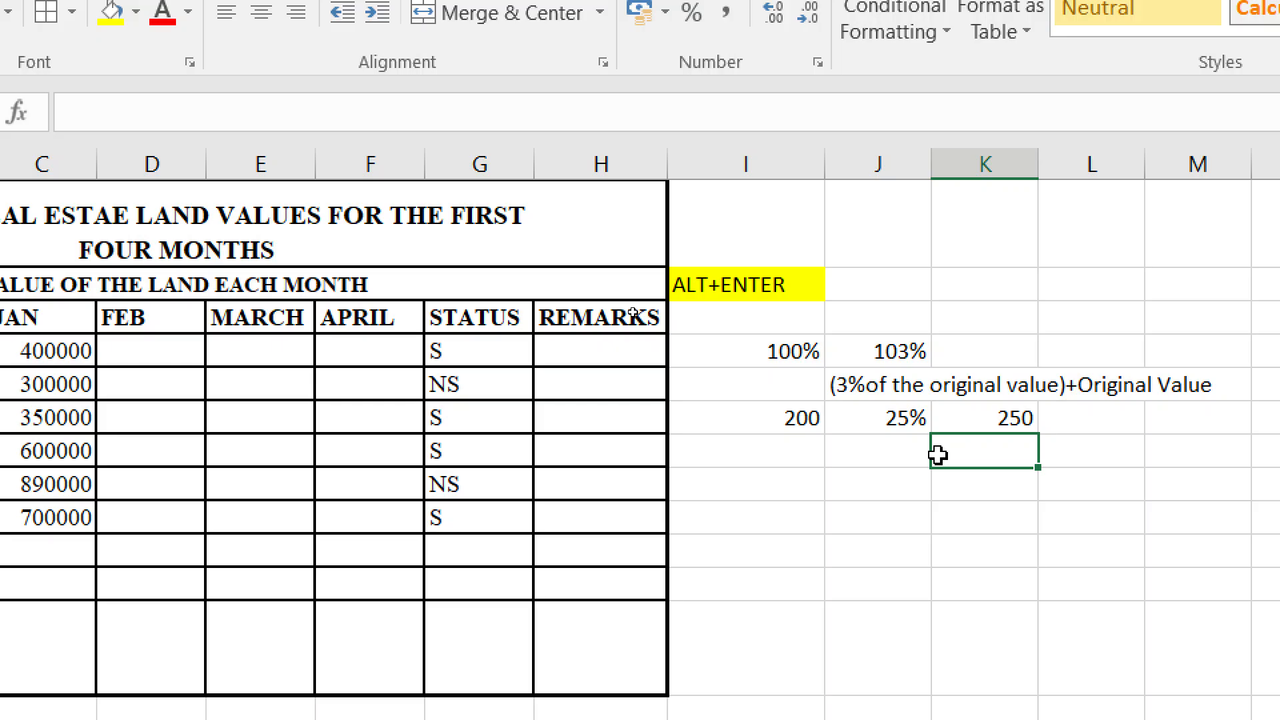
- Enter the sample percentage 125% in J7, below the 25% sample
left_click(871, 452)
type("125%")
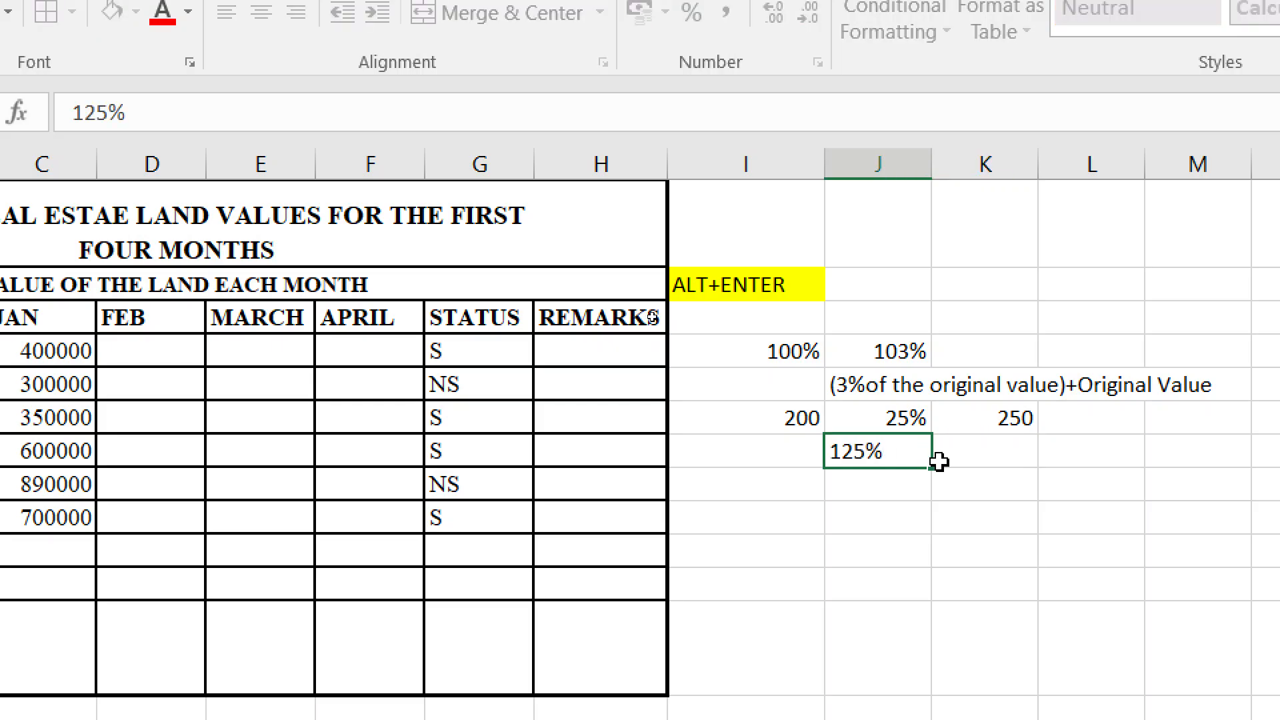
left_click(1034, 439)
left_click(998, 489)
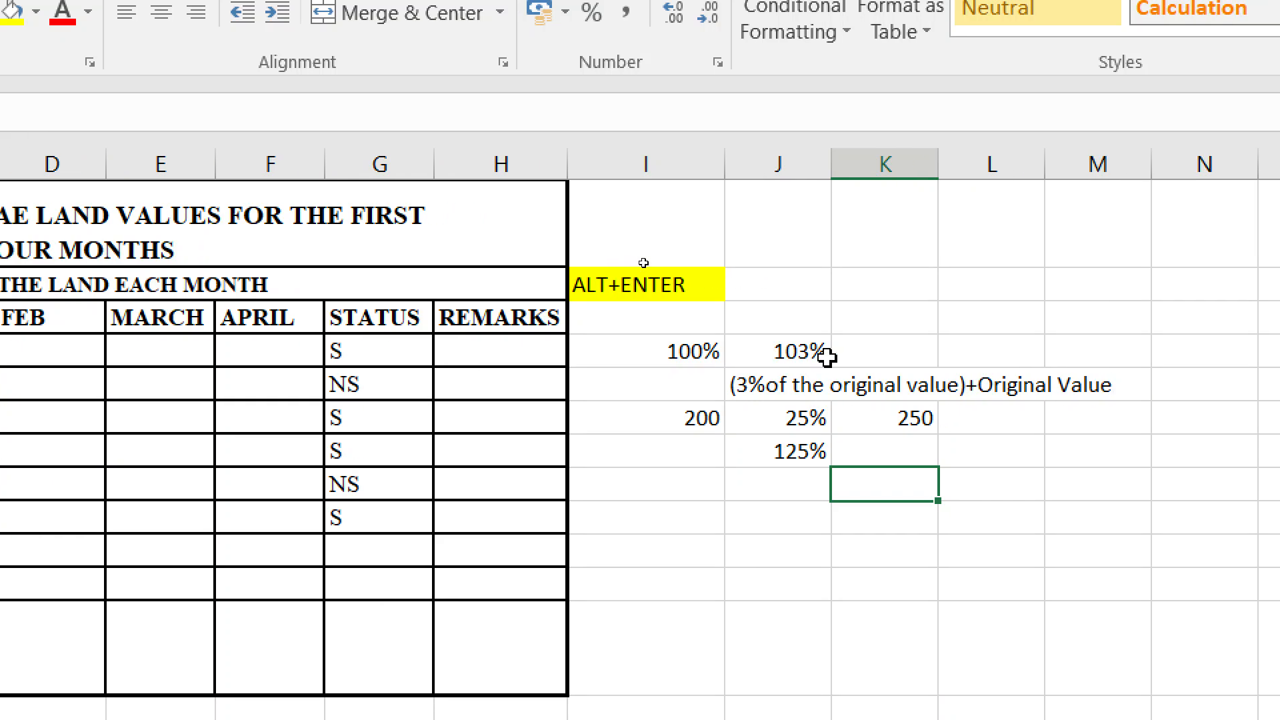
- Write the equivalent formula =125%*I6 in K7, below the existing 25% increase formula
left_click(896, 427)
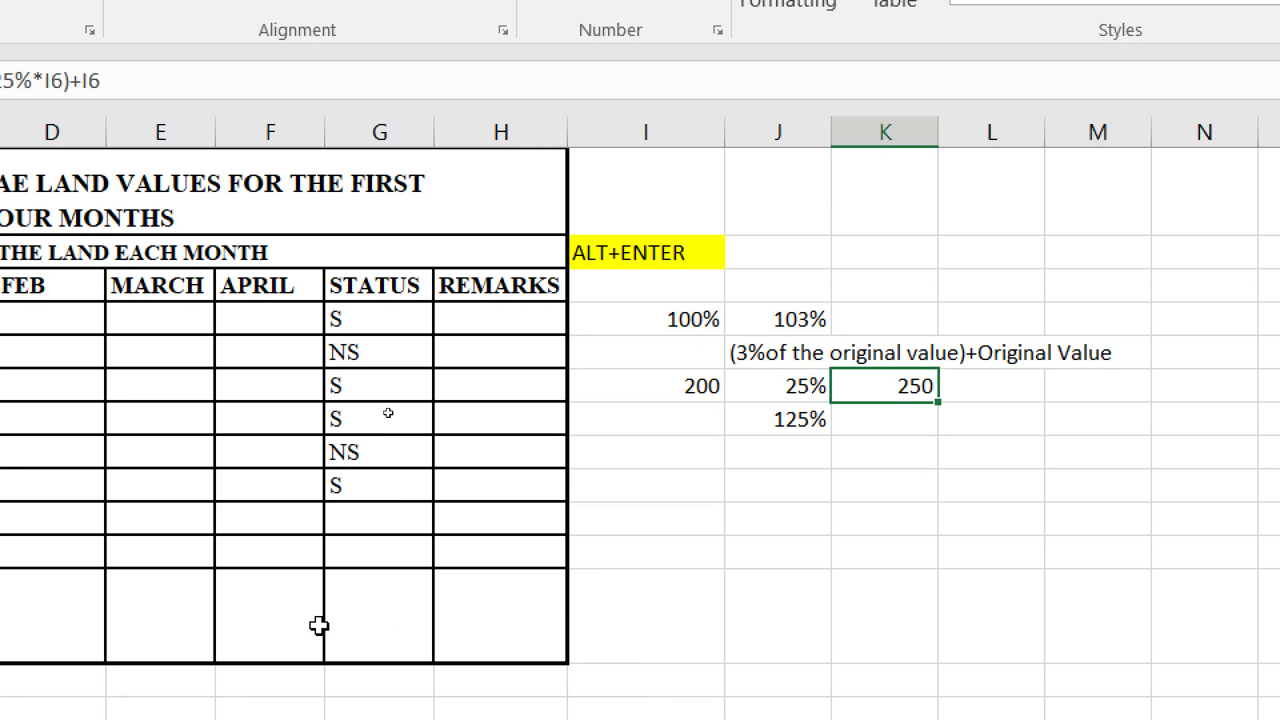
left_click(193, 624)
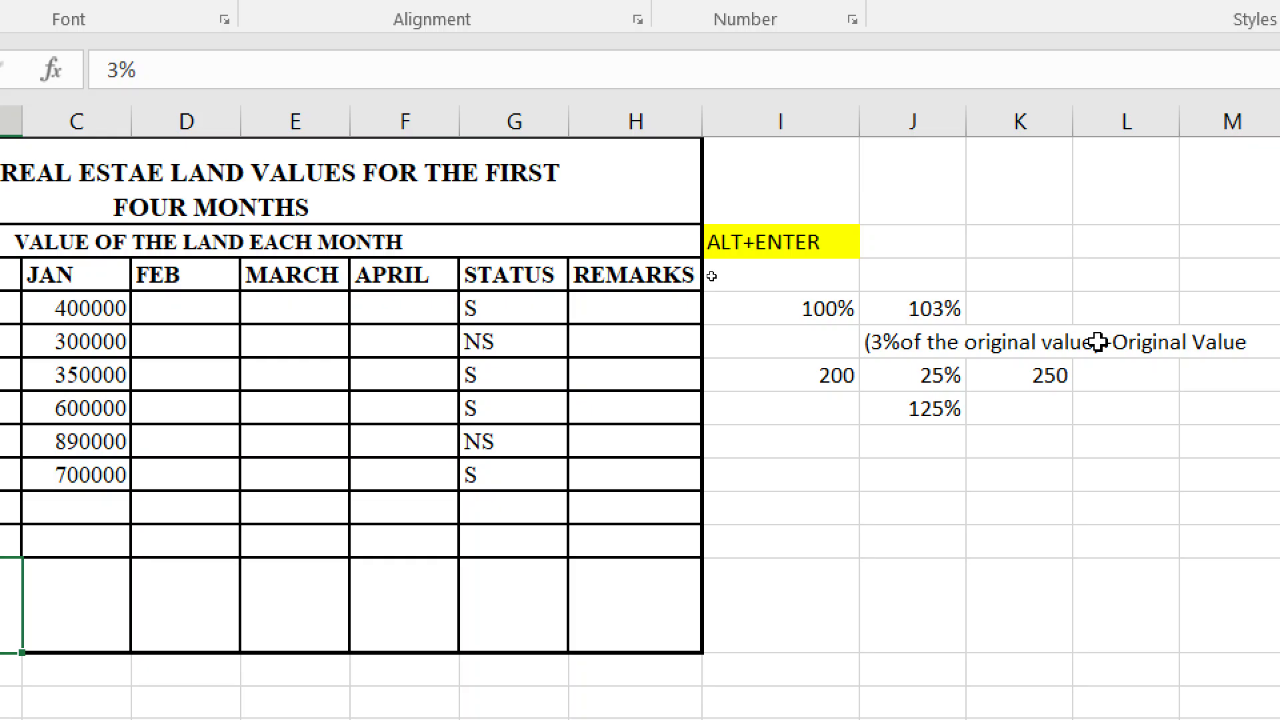
double_click(1041, 373)
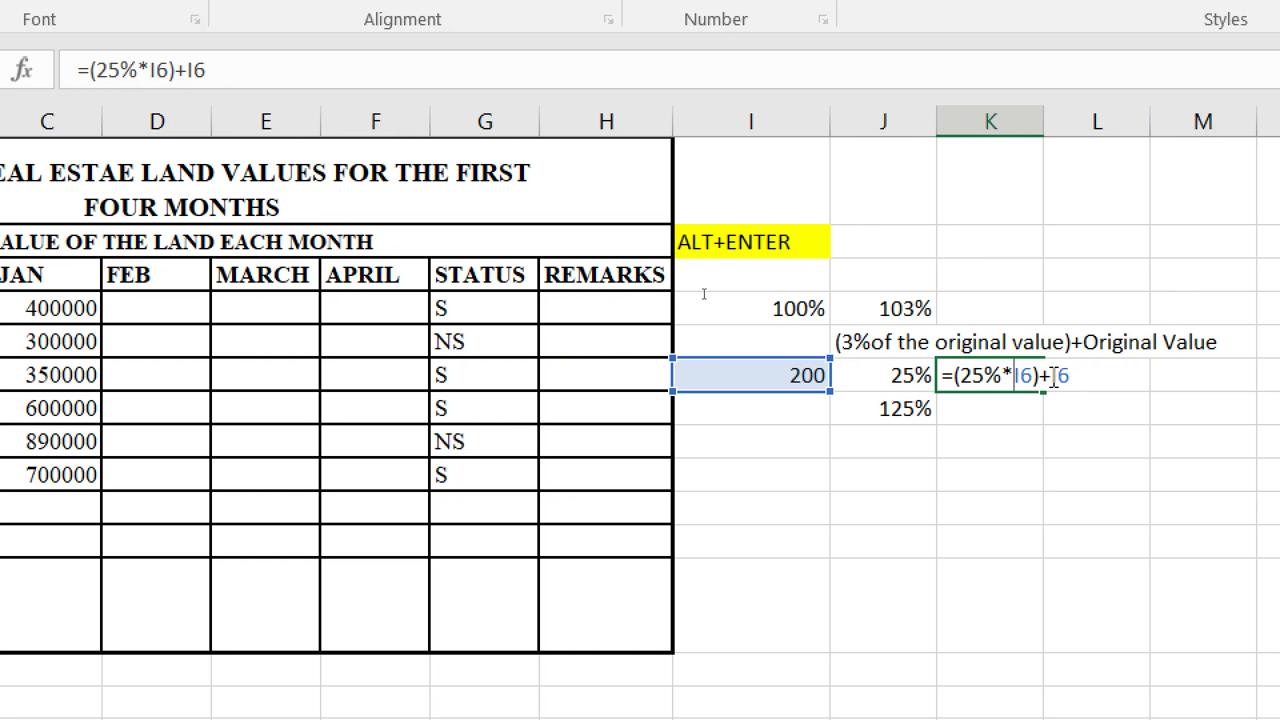
key("Return")
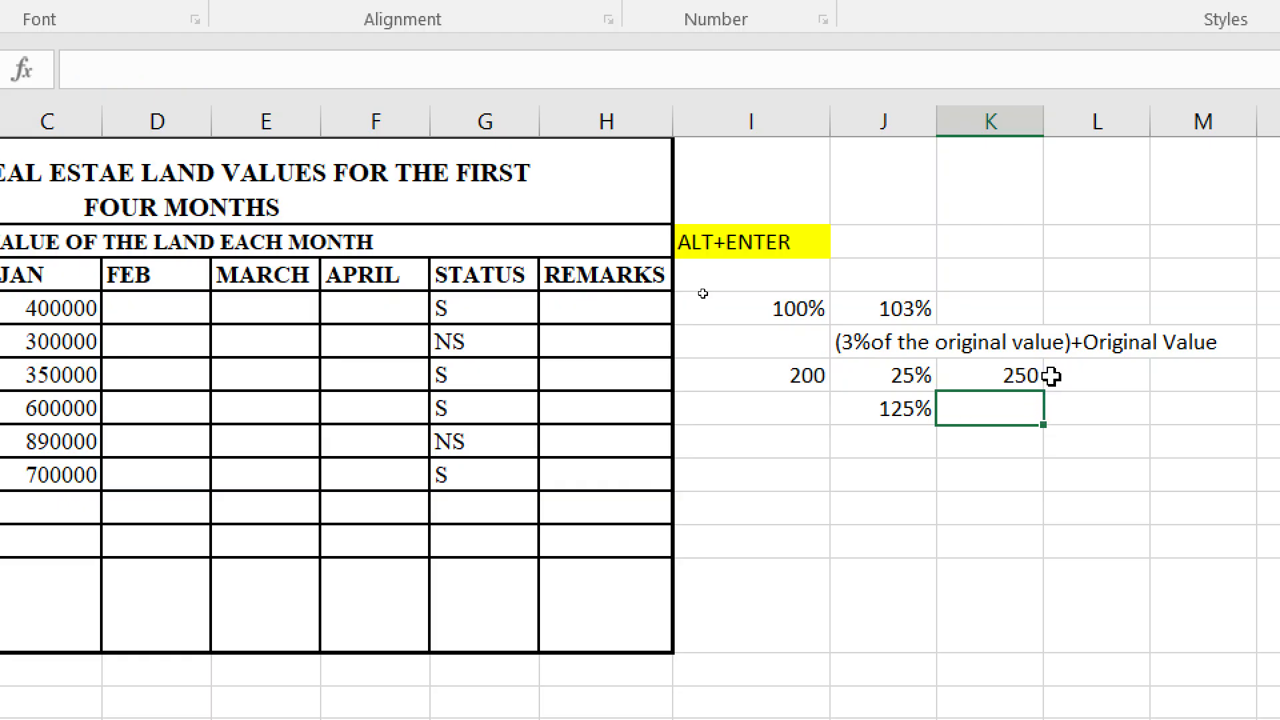
left_click(1015, 376)
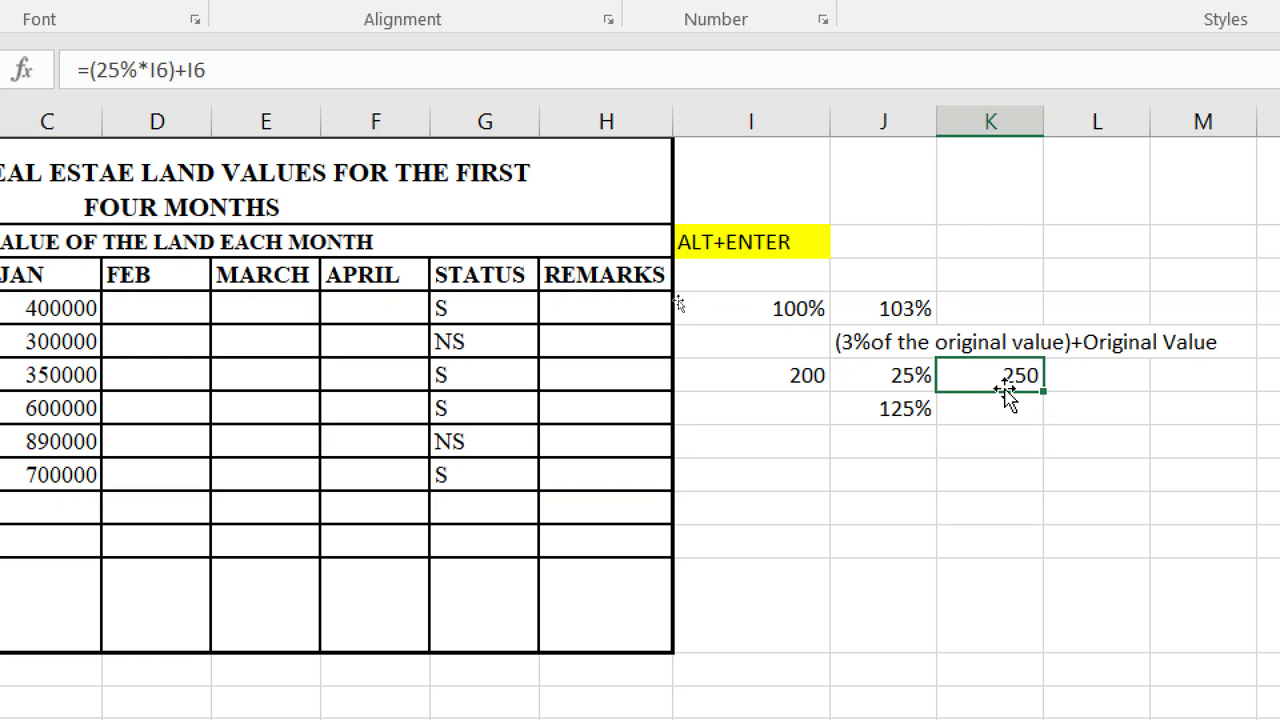
left_click(974, 409)
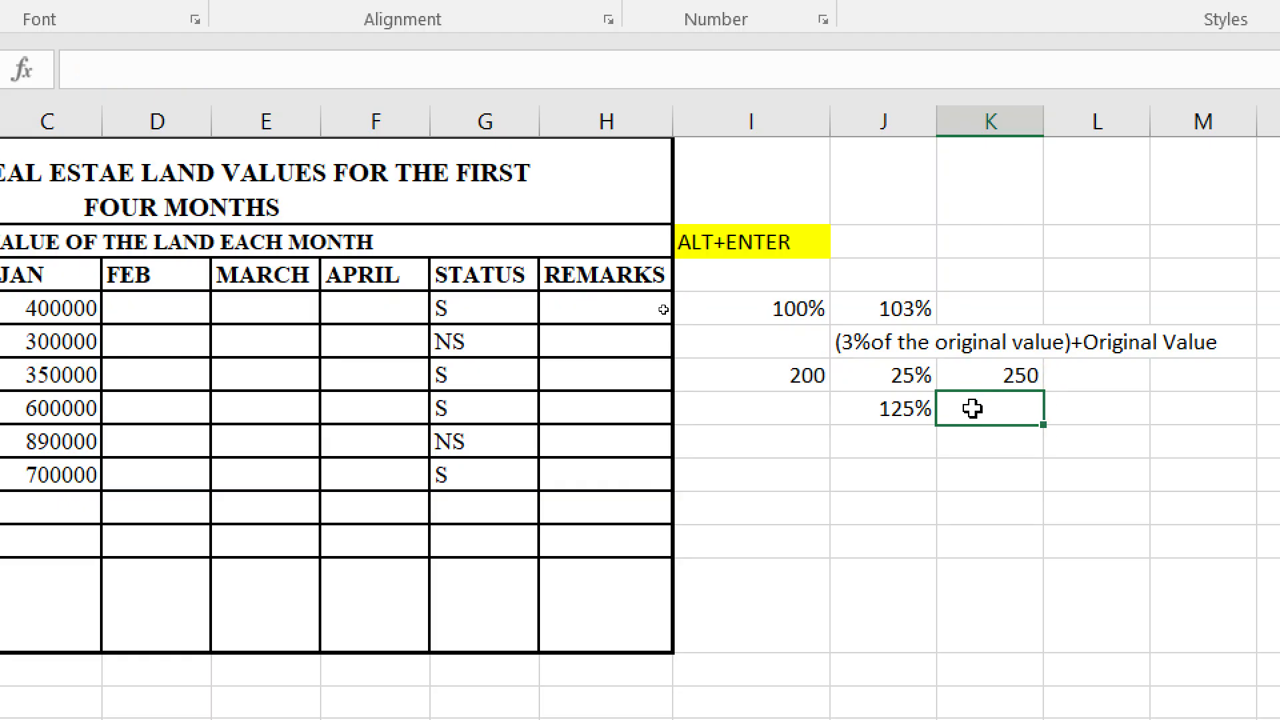
type("=125%")
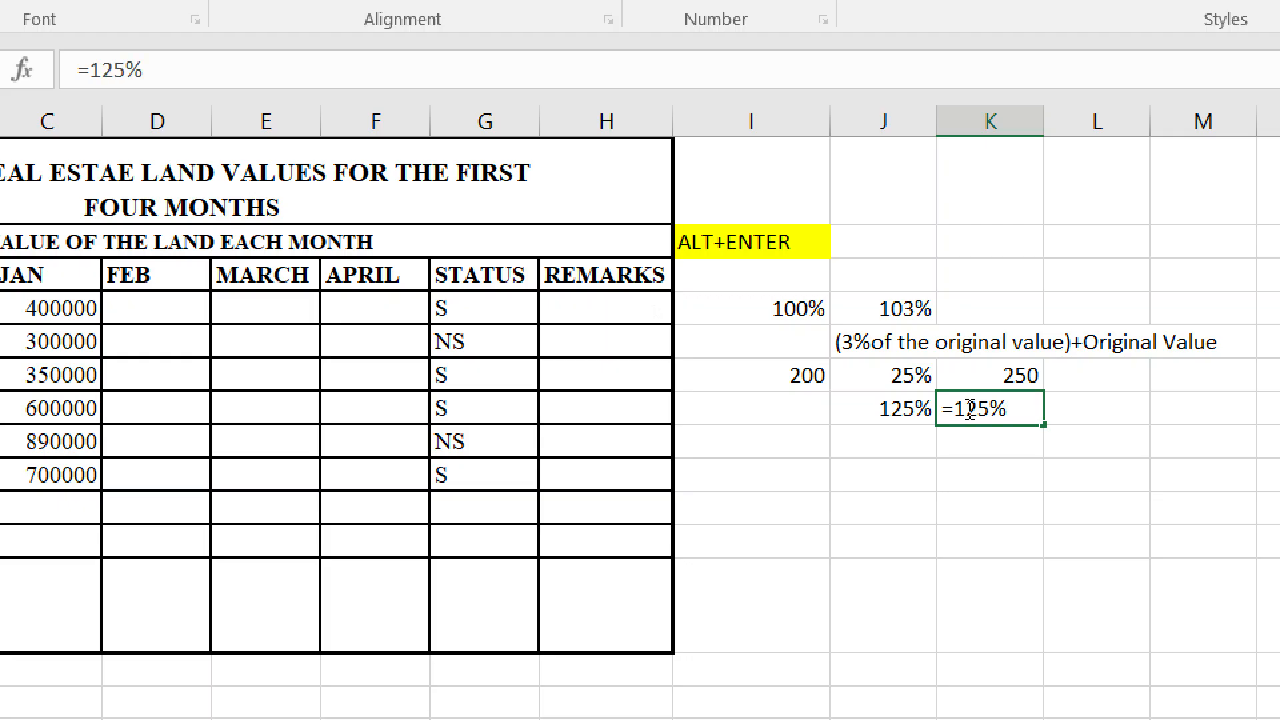
type("*")
left_click(789, 377)
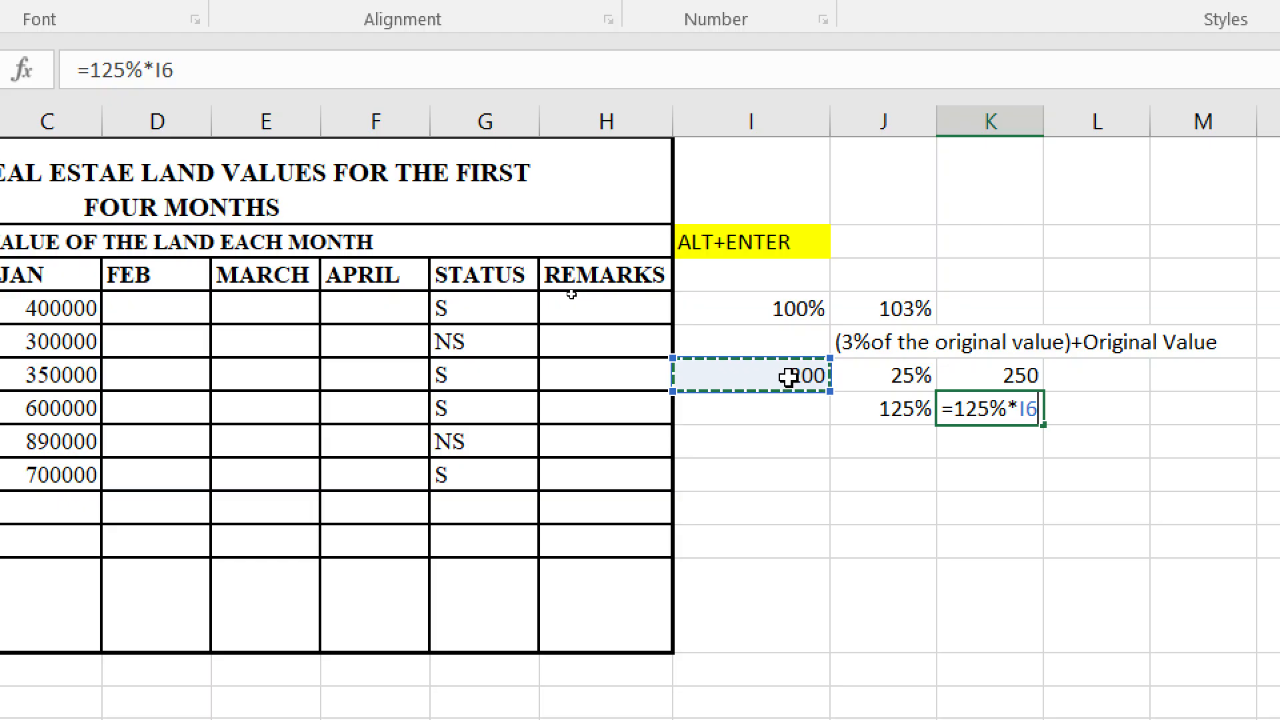
- Replace the cell reference in K7's formula with the fixed number 200, giving =125%*200
left_click(1024, 411)
key("Delete")
key("Delete")
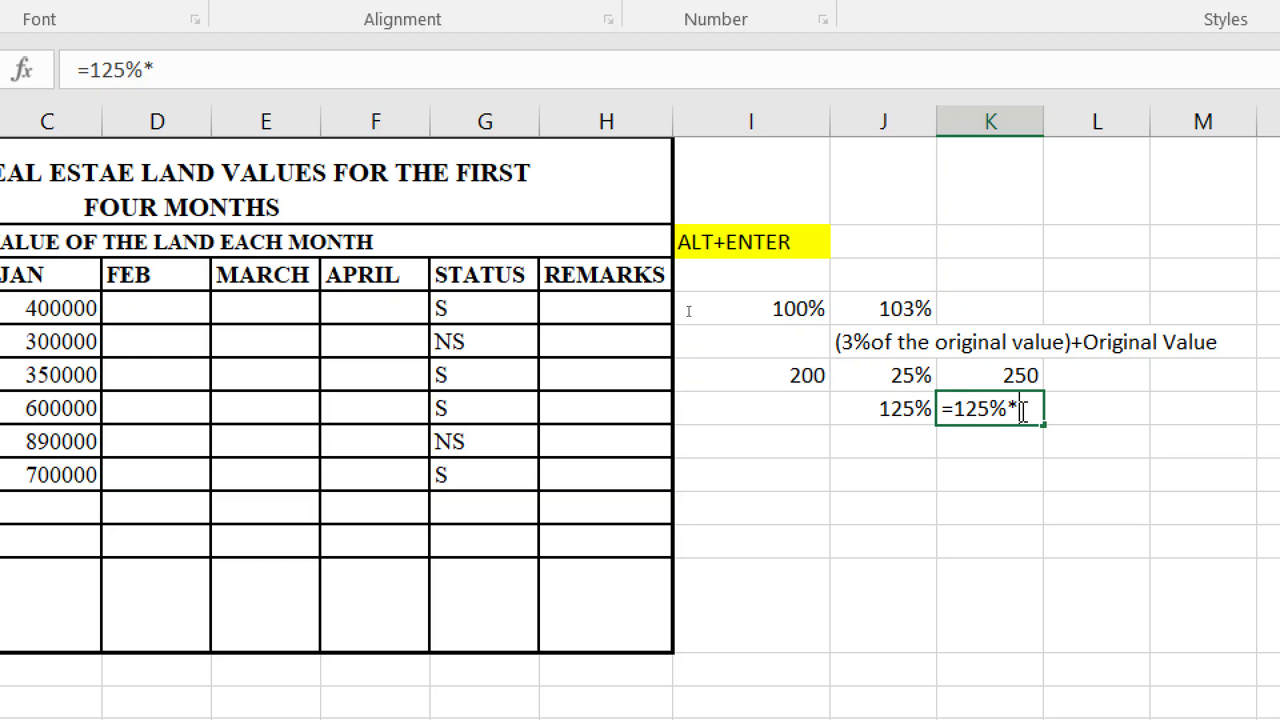
type("200")
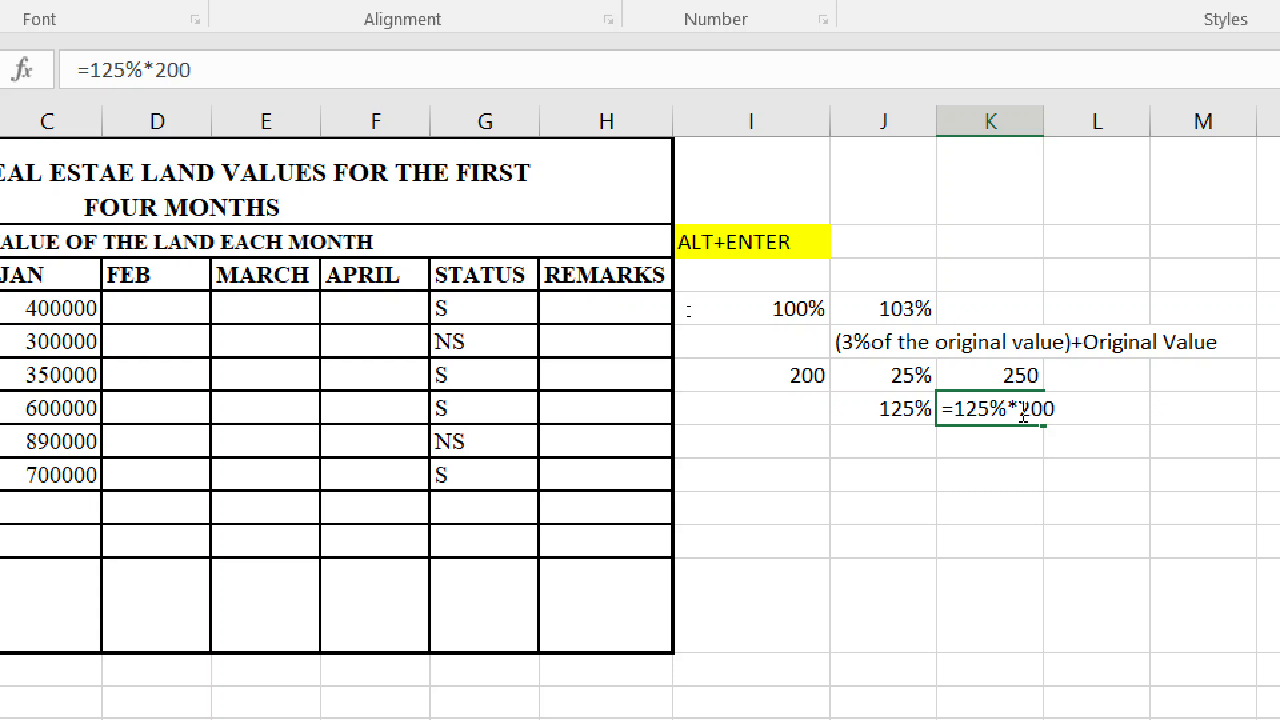
key("Return")
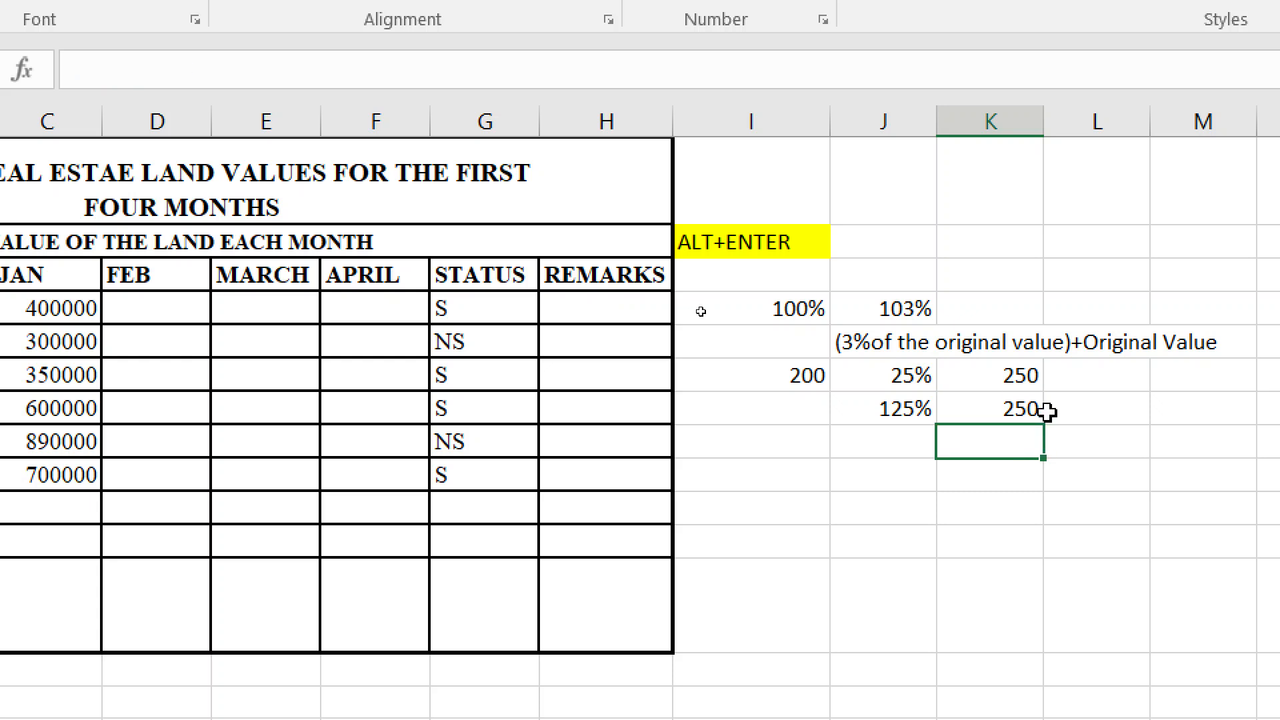
left_click(1013, 413)
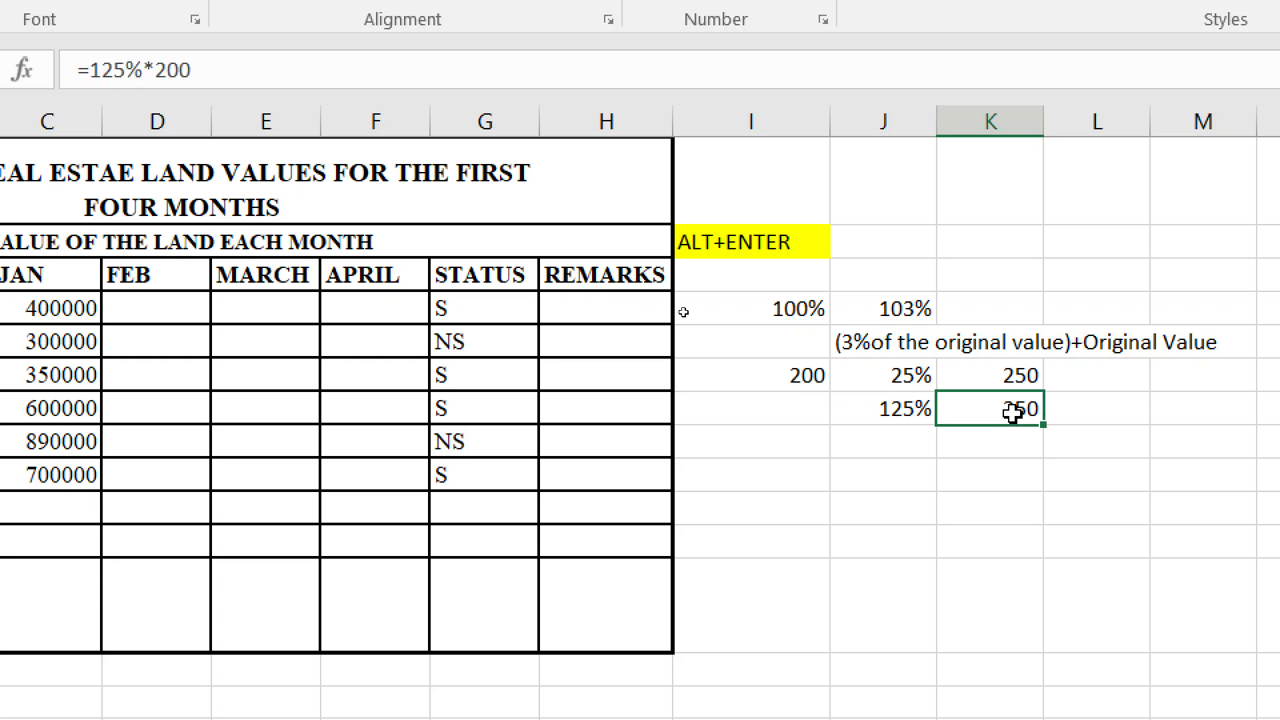
- Replace both cell references in K6's formula with the fixed number 200, giving =(25%*200)+200
left_click(1005, 375)
double_click(1005, 375)
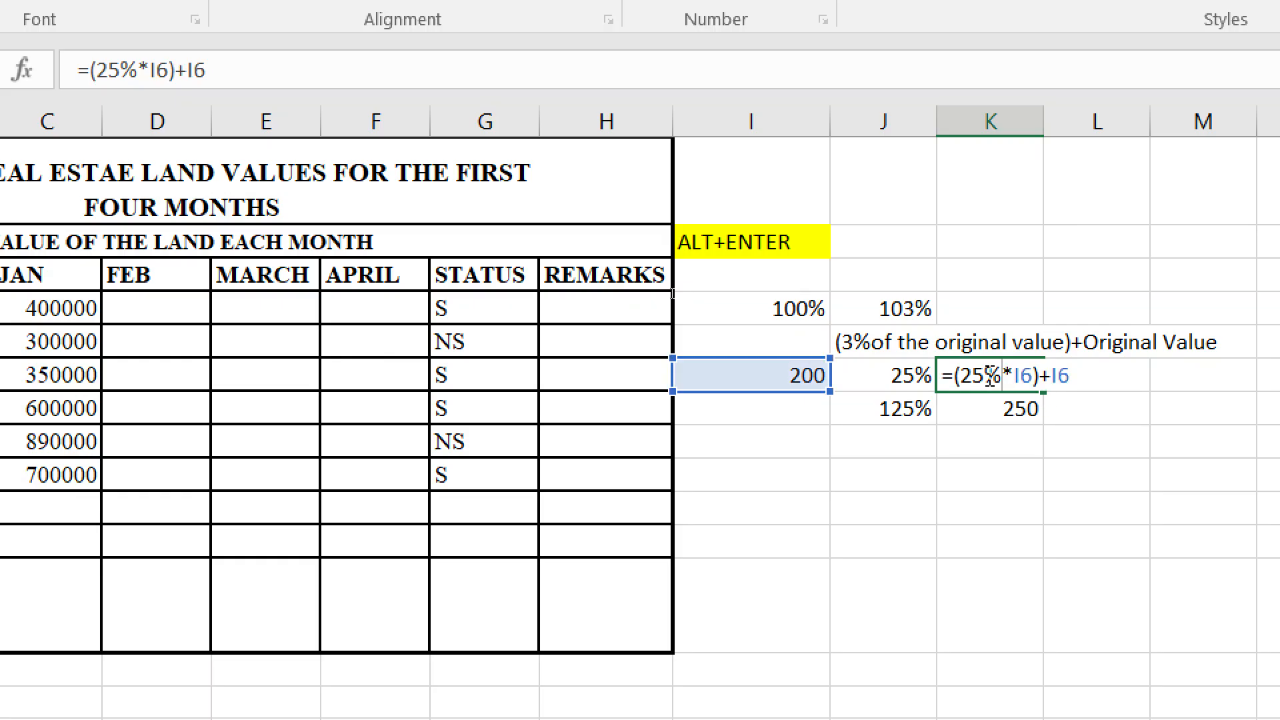
left_click(1015, 376)
key("BackSpace")
key("Delete")
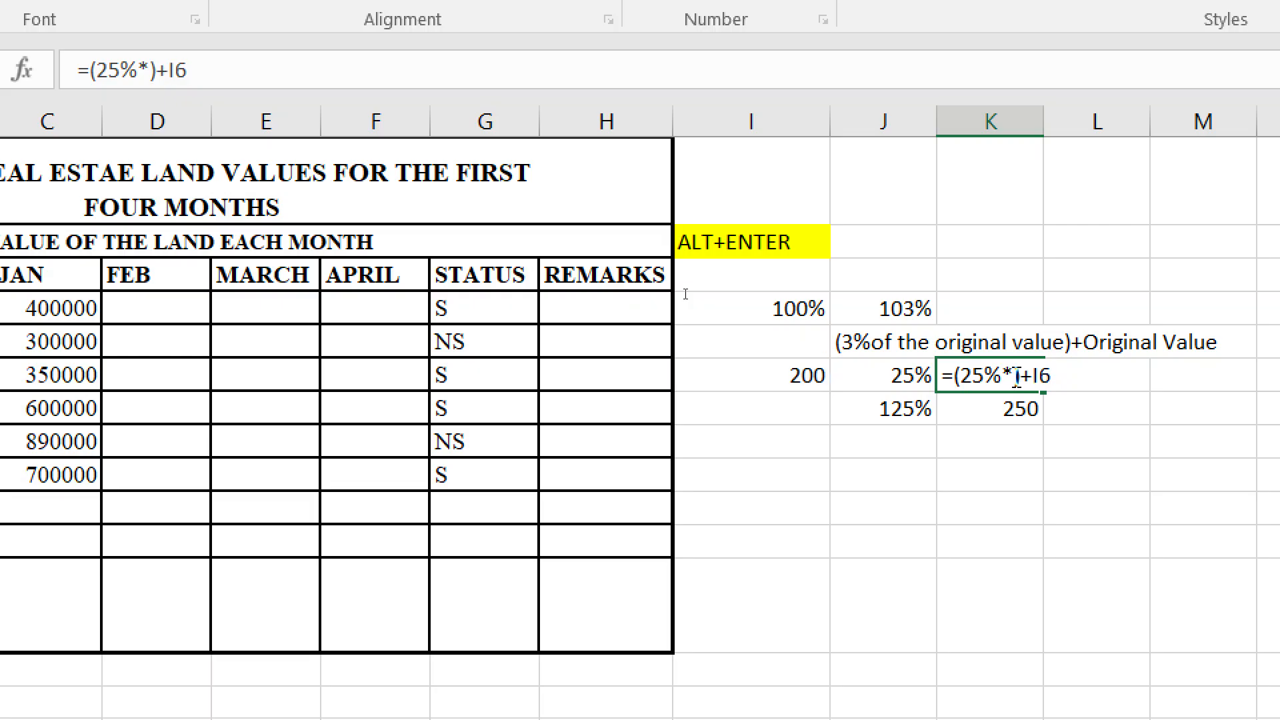
type("200")
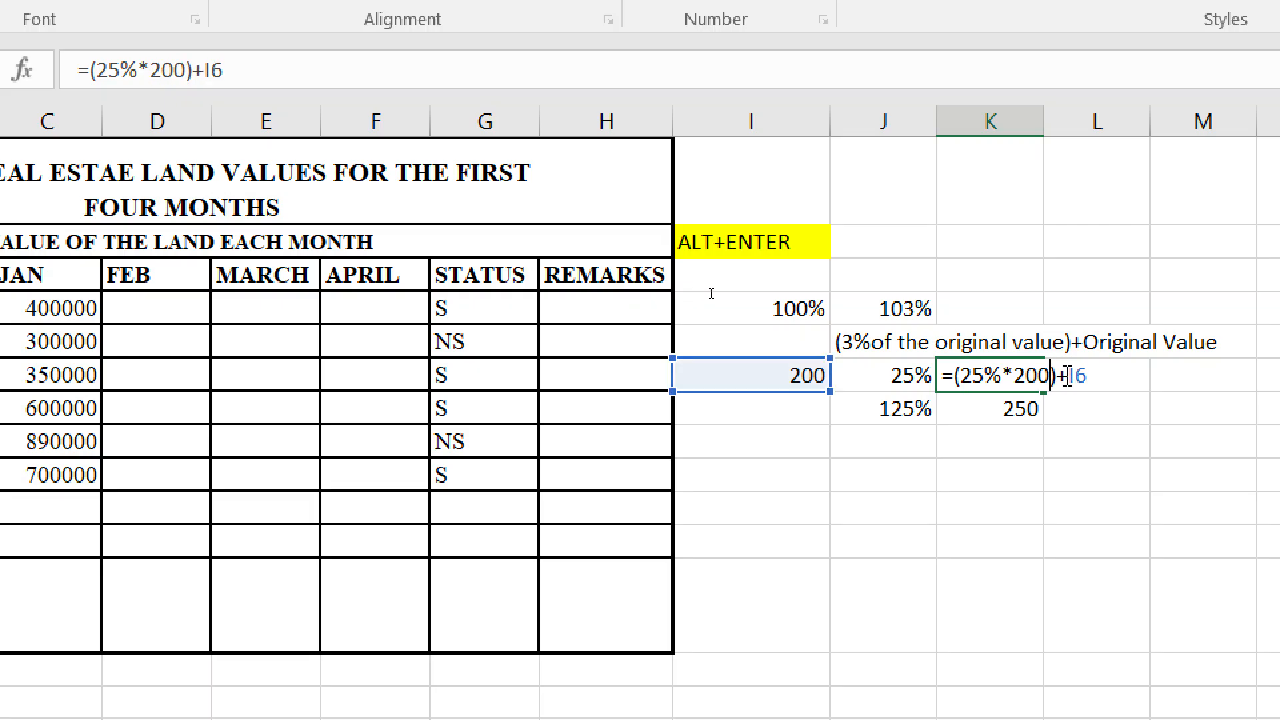
left_click(1071, 376)
key("Delete")
key("Delete")
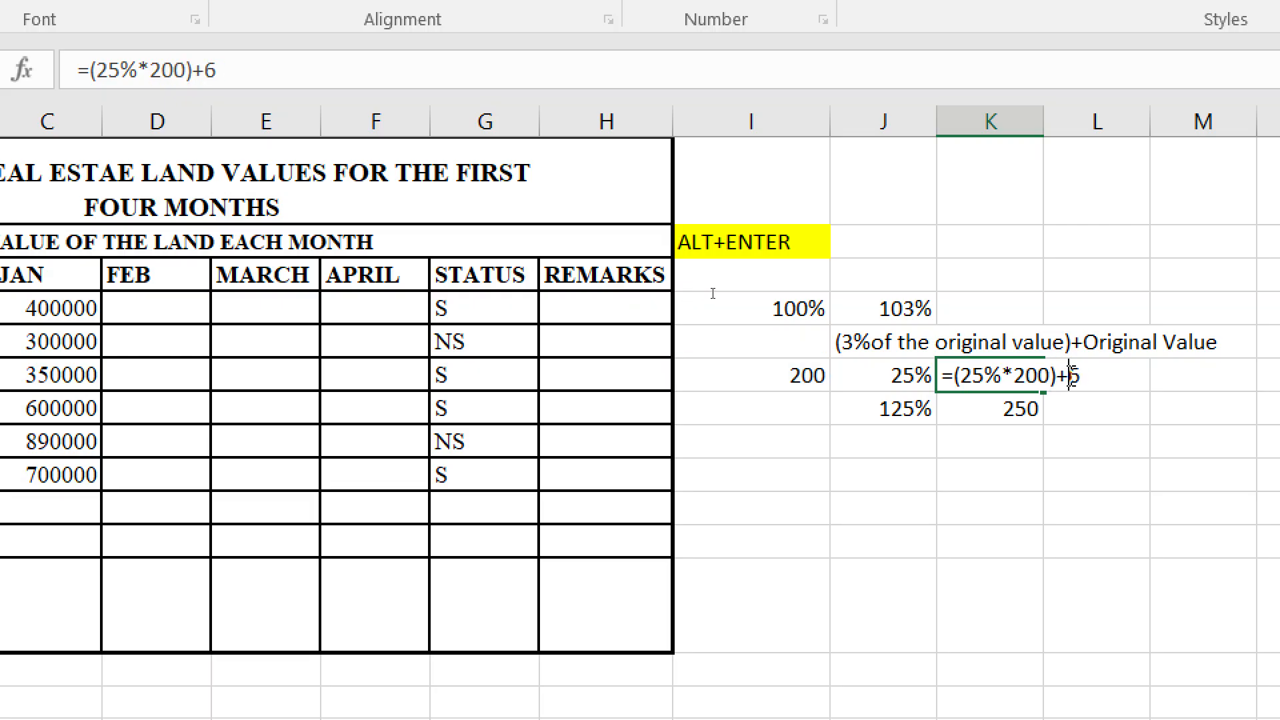
type("200")
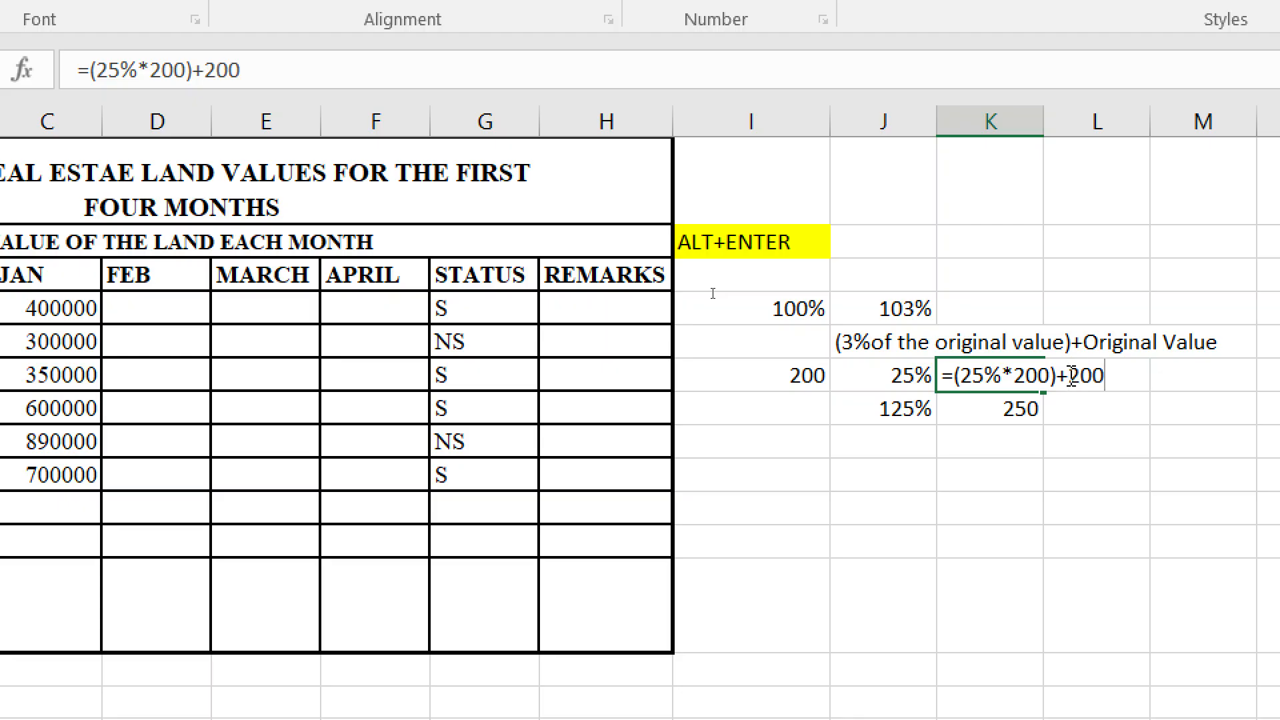
key("Return")
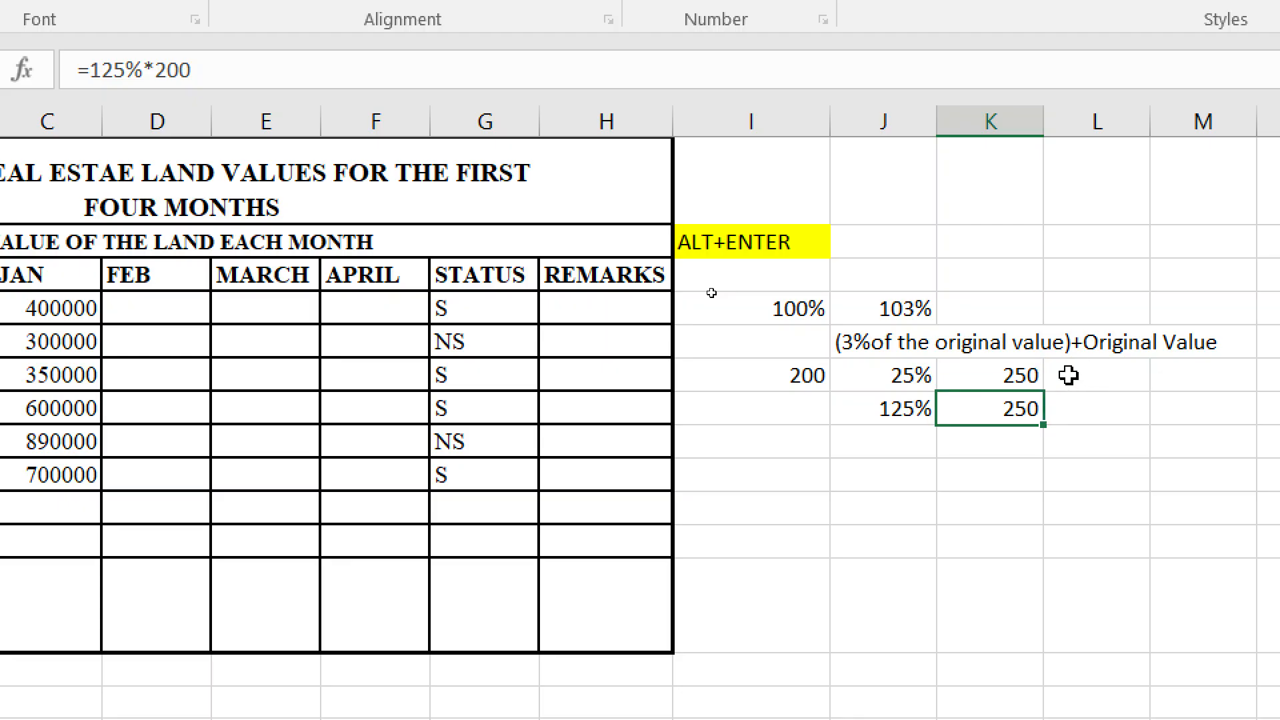
- Replace both fixed 200s in K6's formula with references to I6, giving =(25%*I6)+I6, and review the formula
left_click(1027, 376)
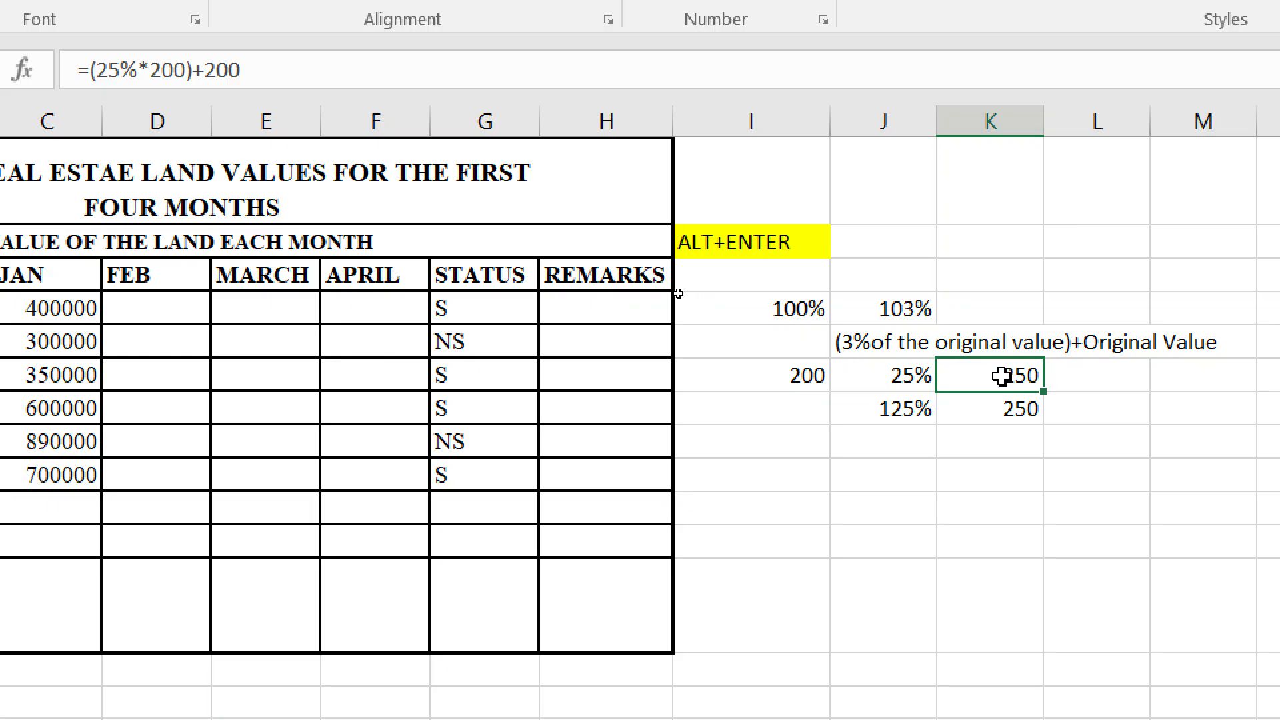
double_click(1002, 376)
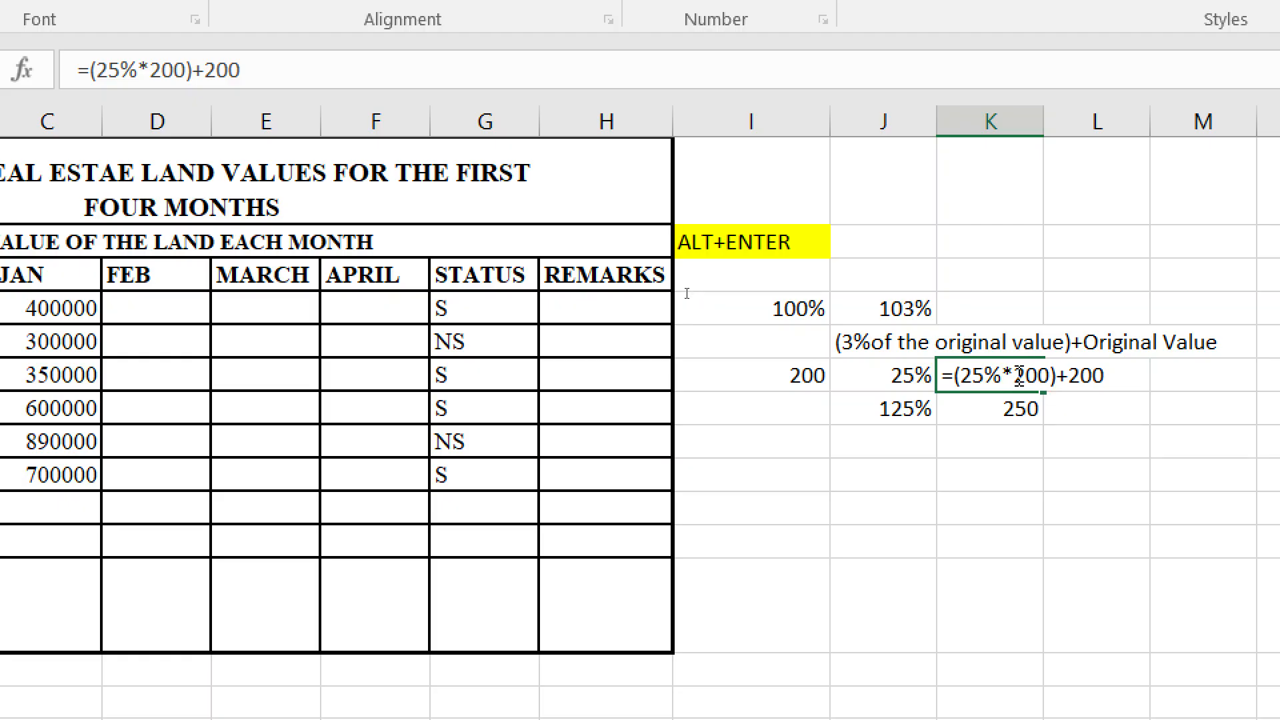
key("Delete")
key("Delete")
key("Delete")
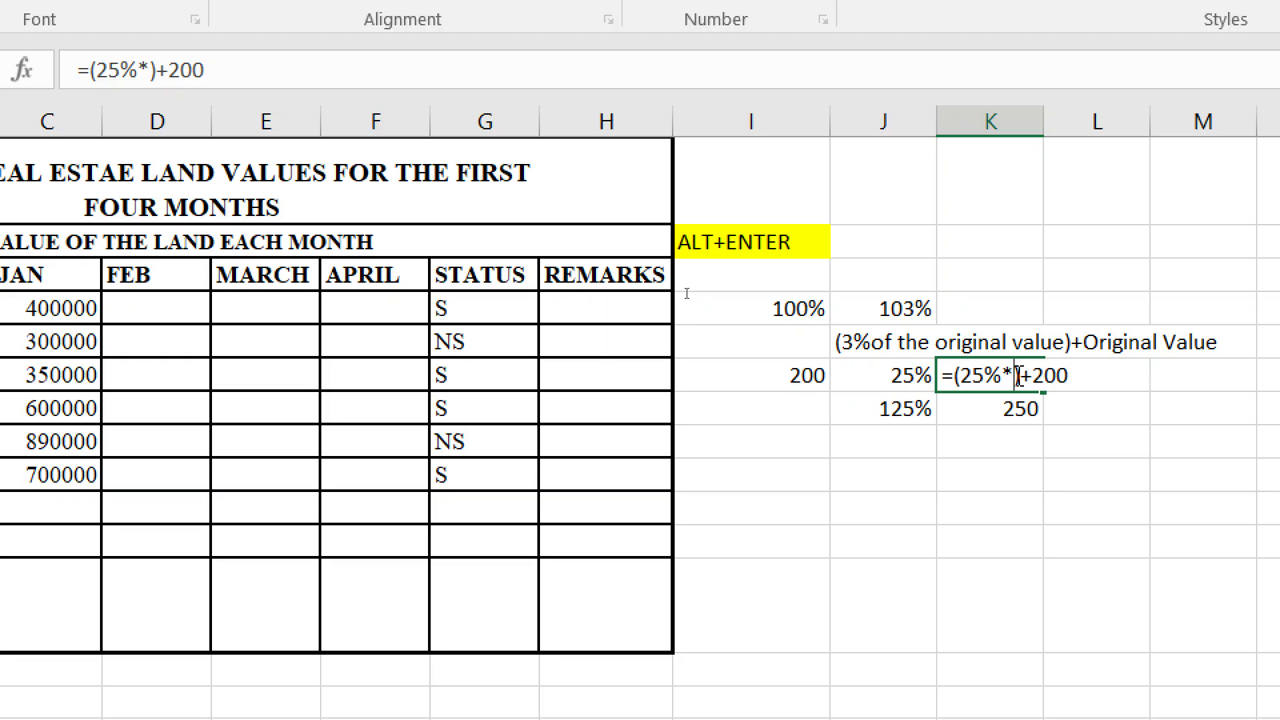
left_click(787, 381)
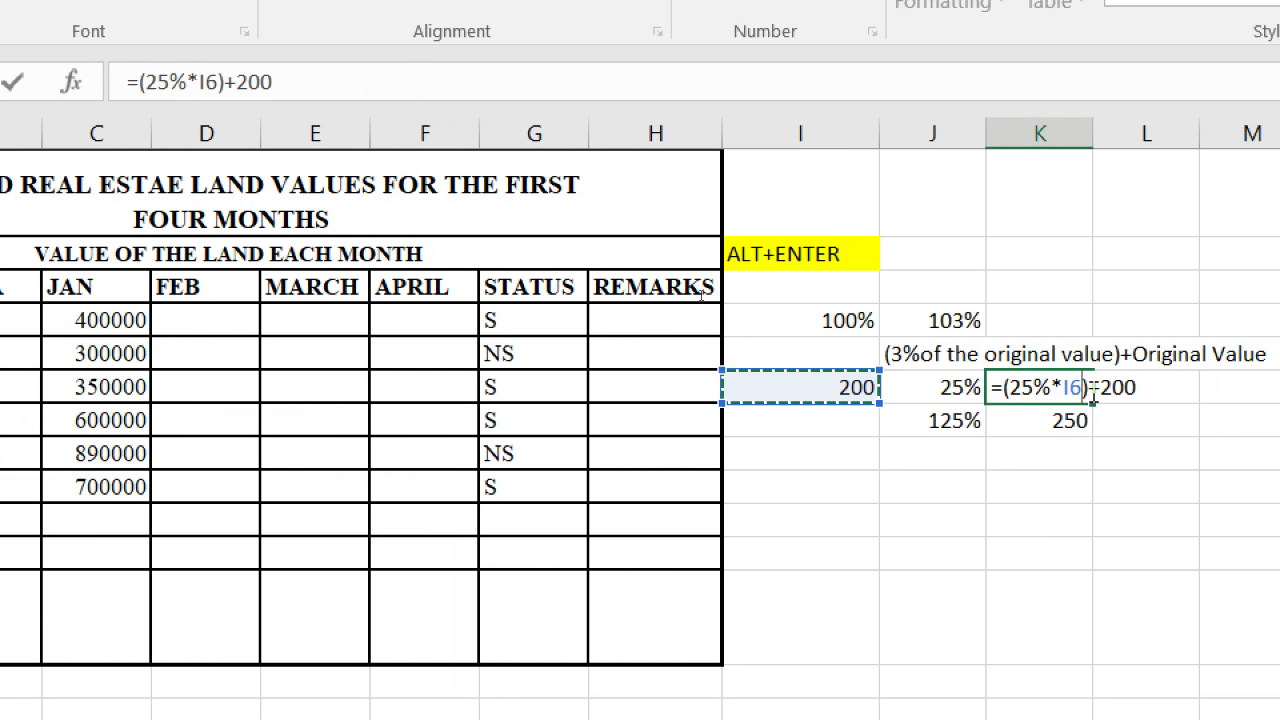
left_click_drag(1098, 393, 1141, 392)
key("BackSpace")
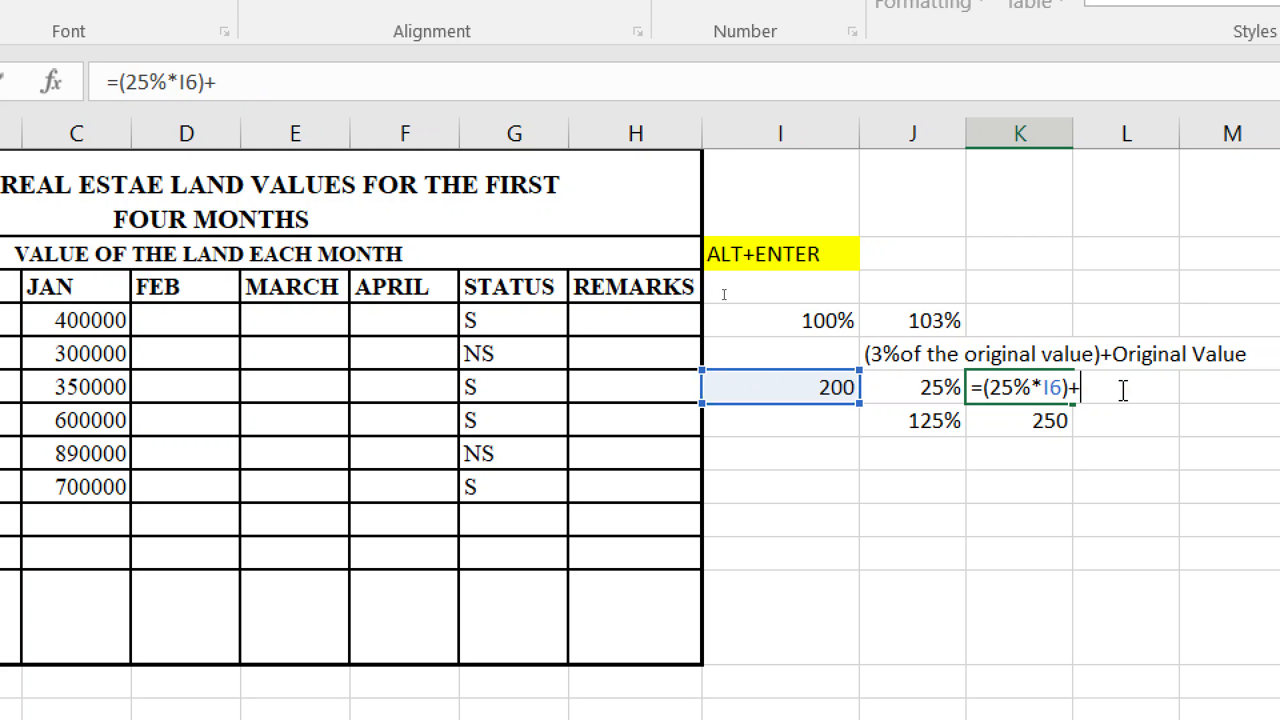
left_click(827, 388)
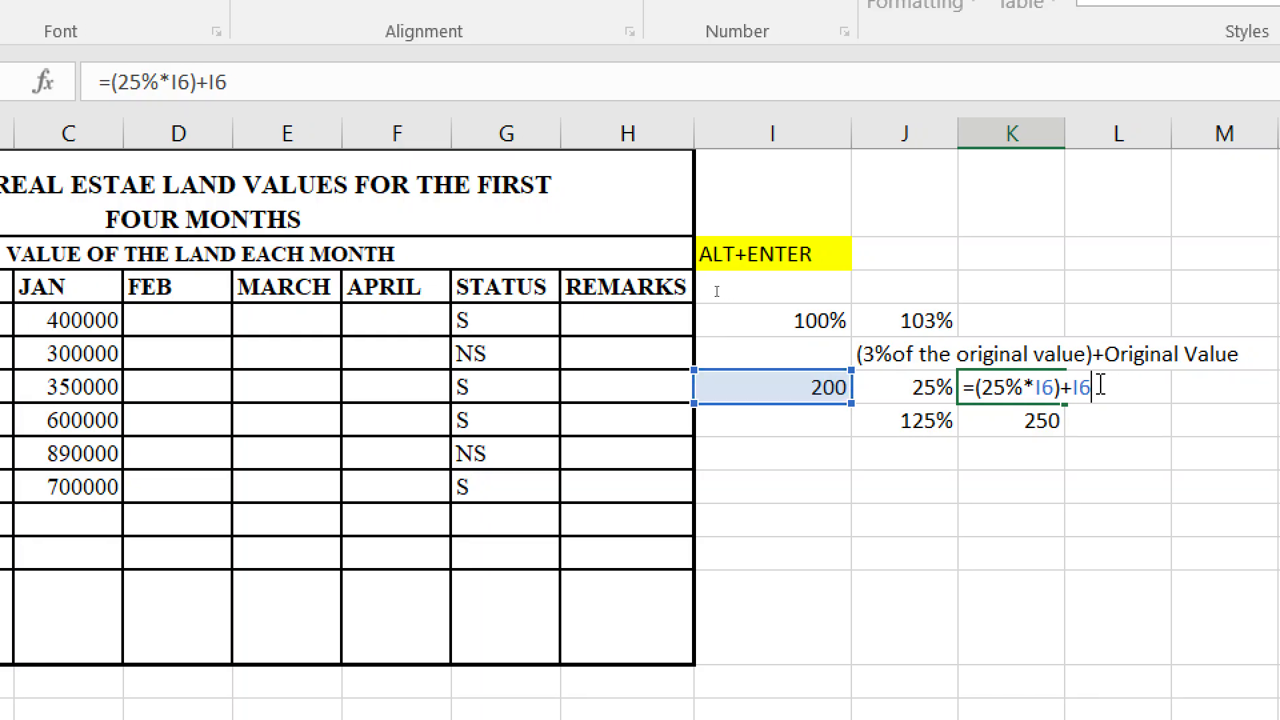
key("Return")
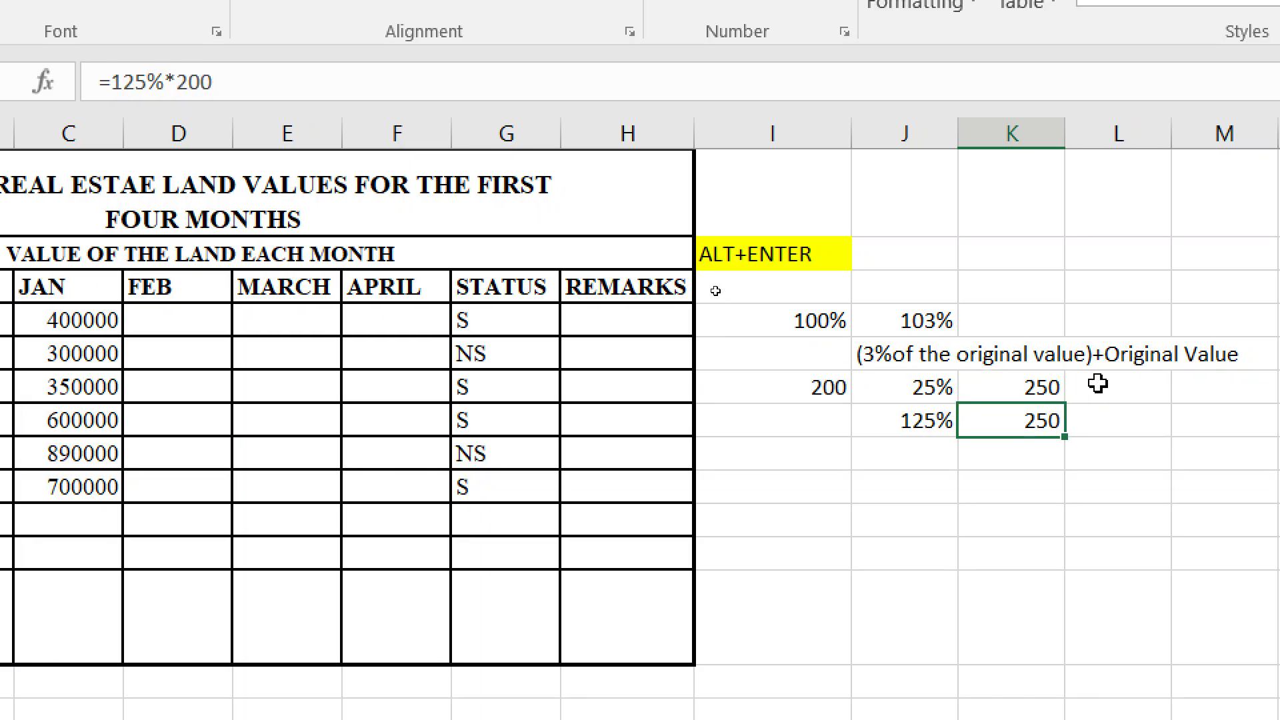
left_click(1024, 387)
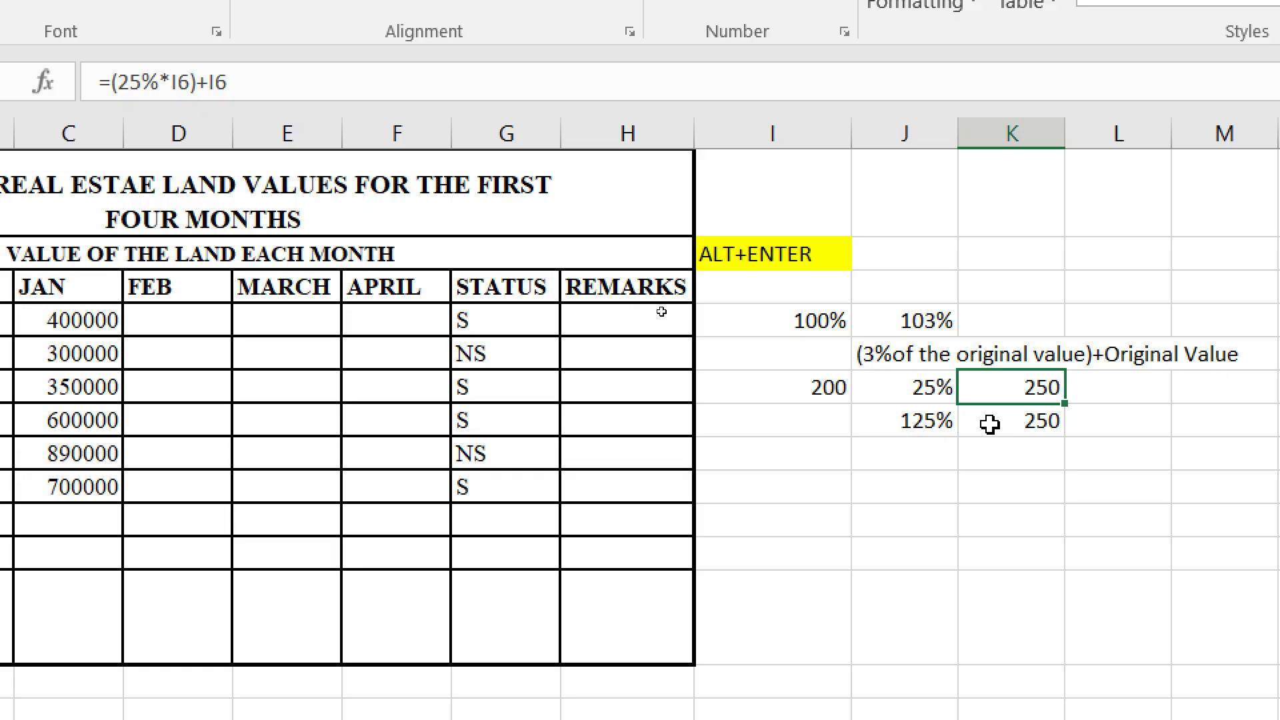
double_click(1008, 388)
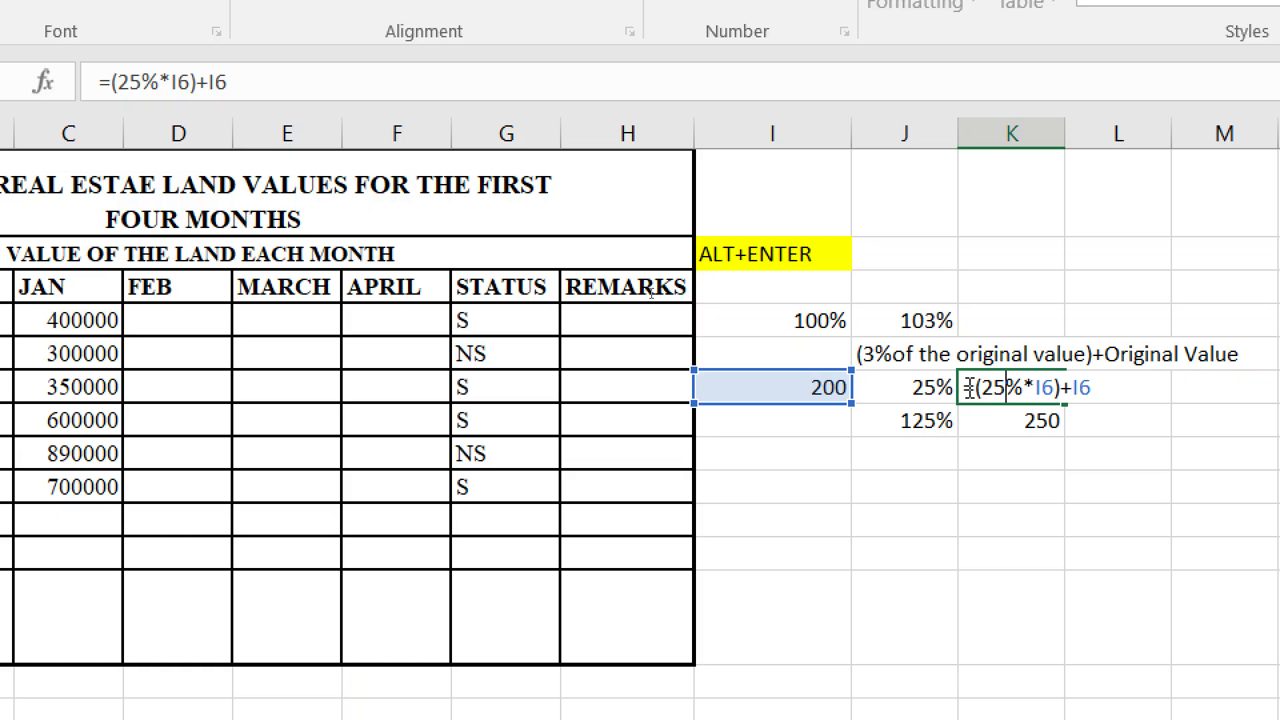
key("Return")
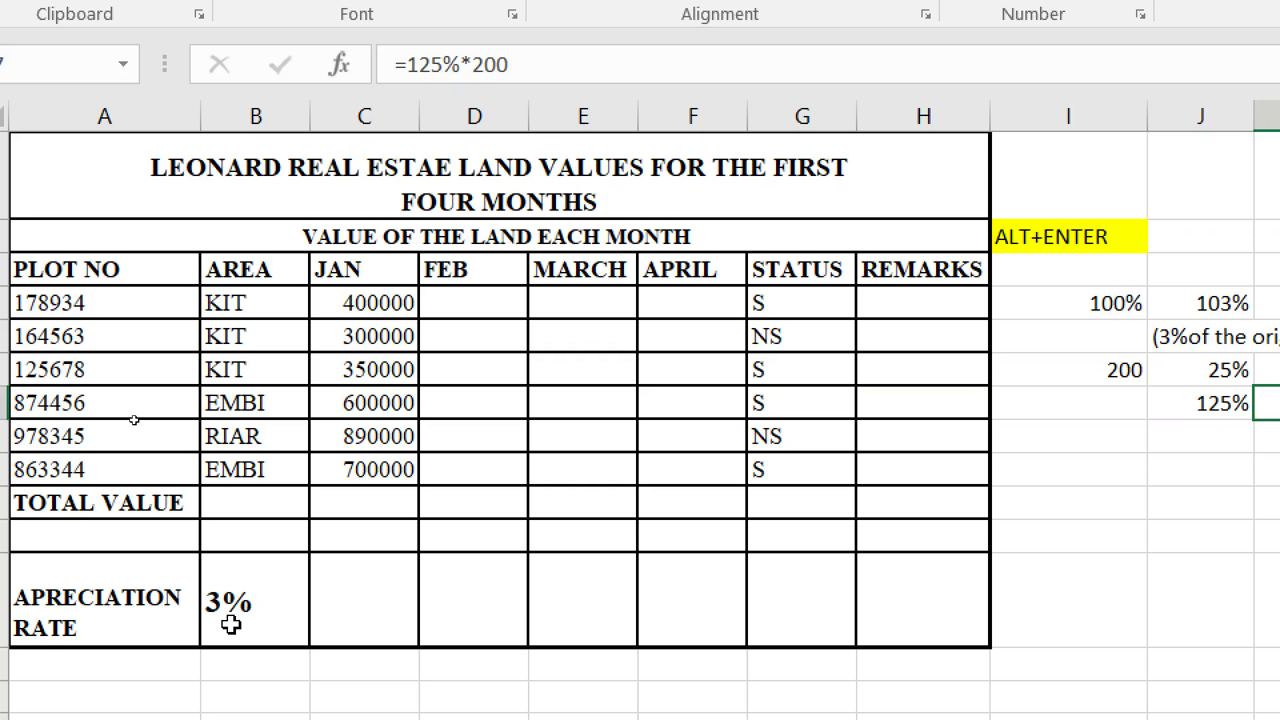
- Calculate the first plot's February value in D4 with the formula =103%*C4
left_click(465, 307)
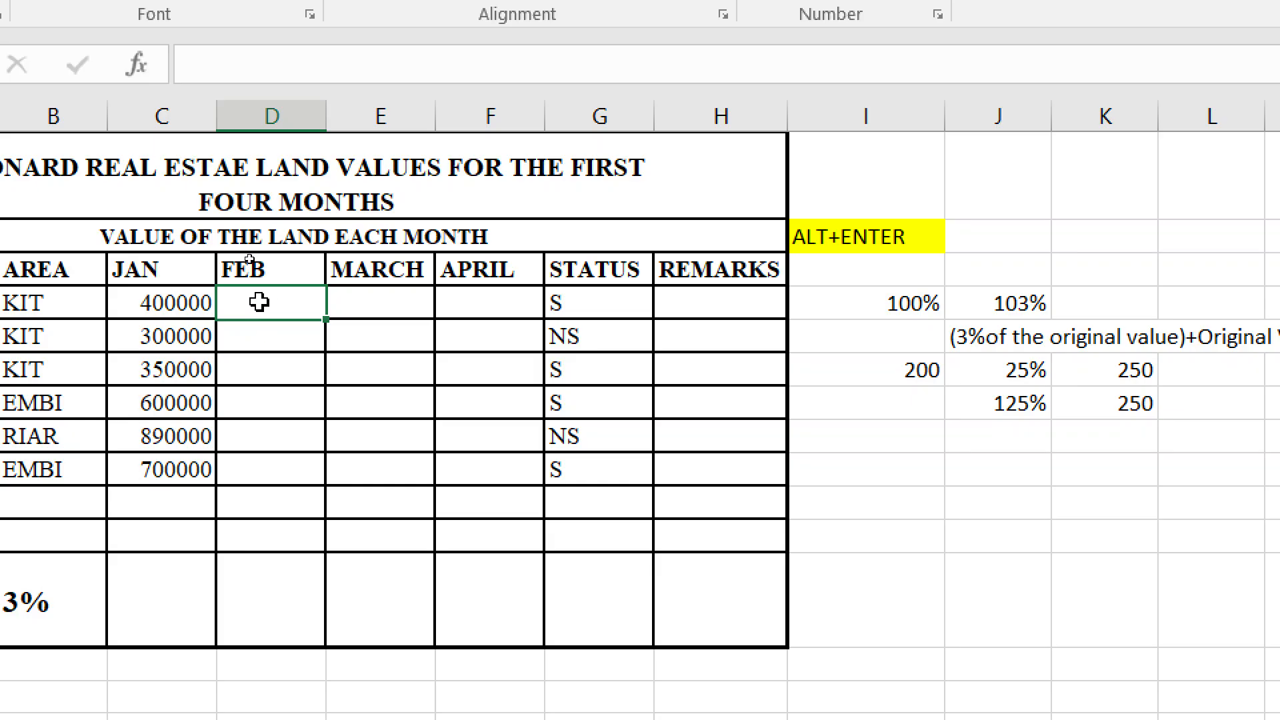
type("=103")
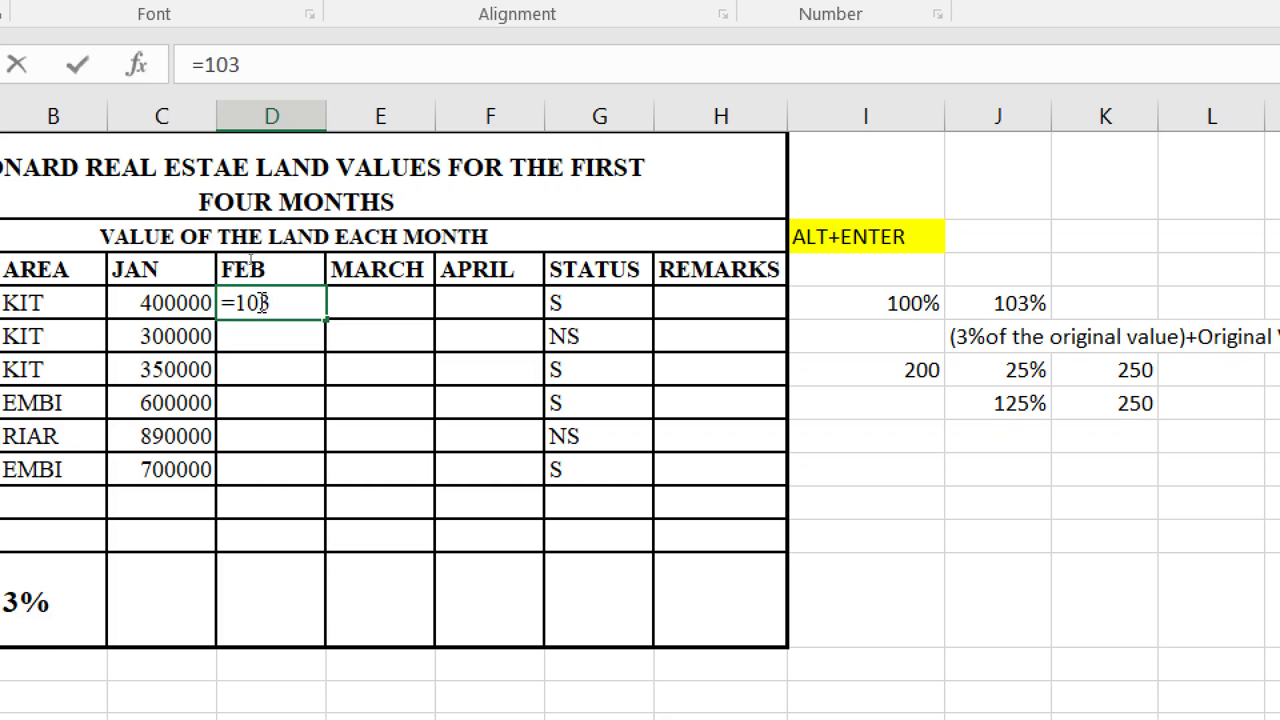
type("%*")
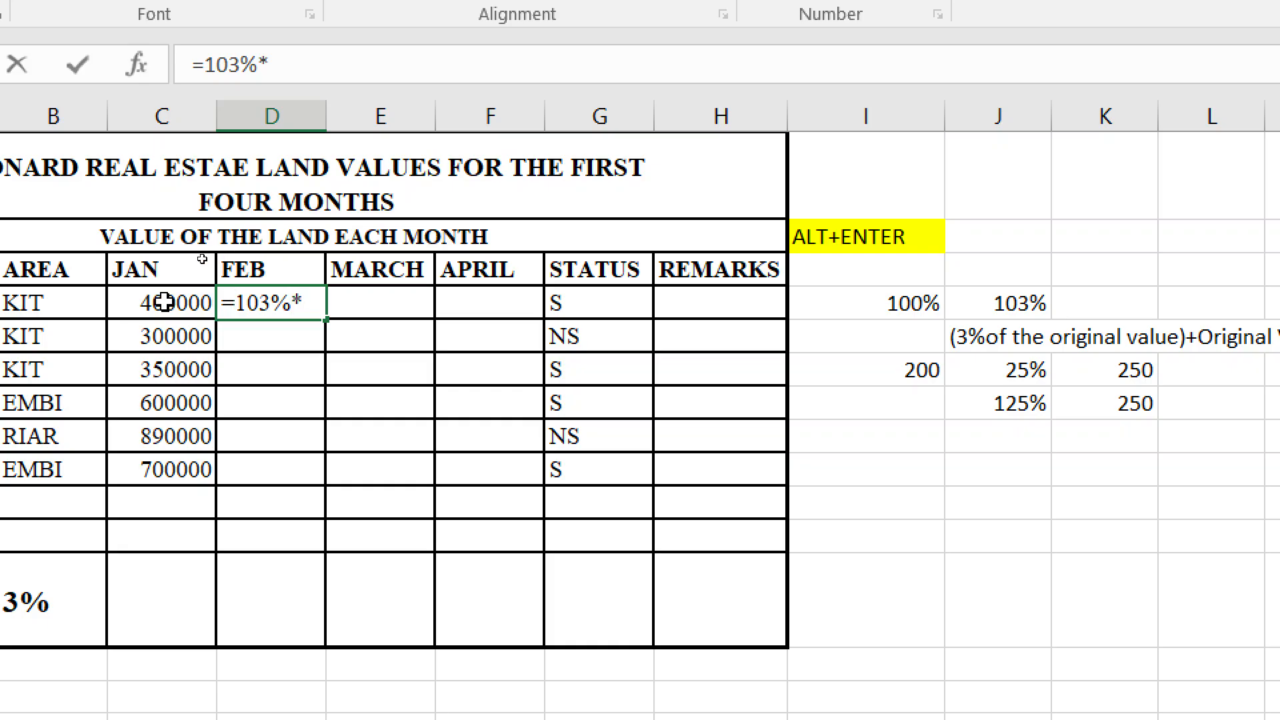
left_click(167, 302)
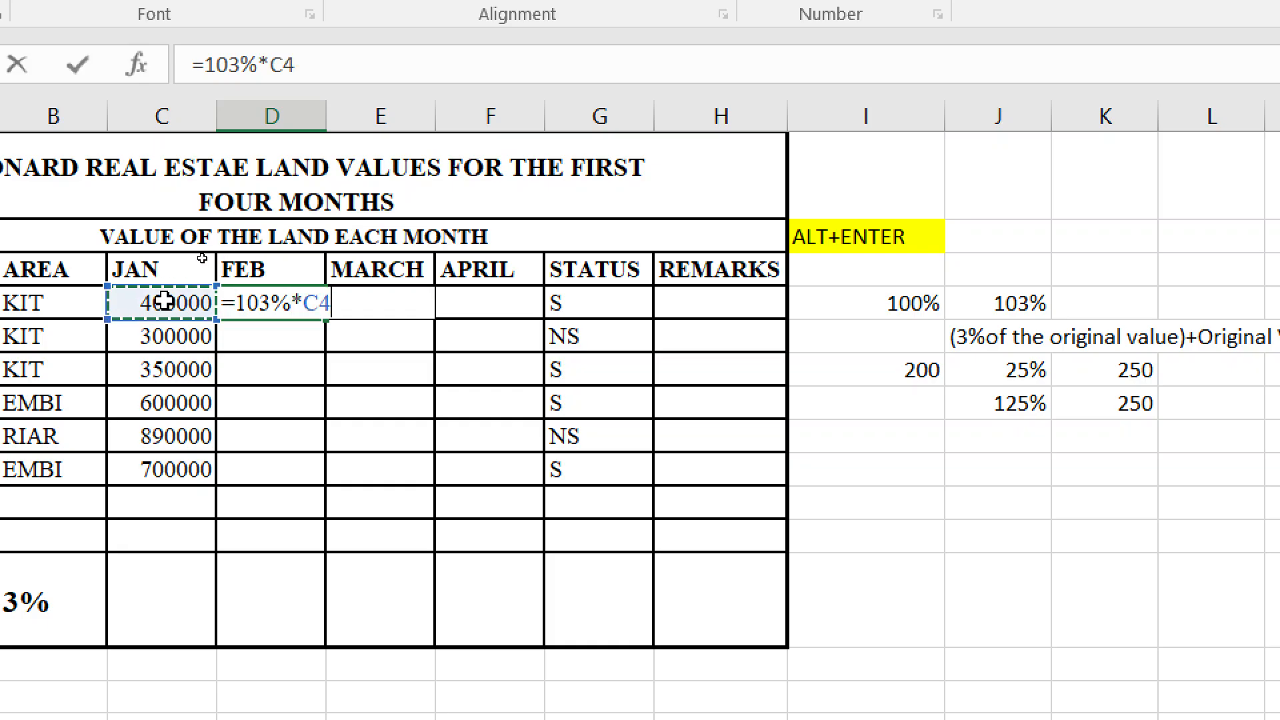
key("Return")
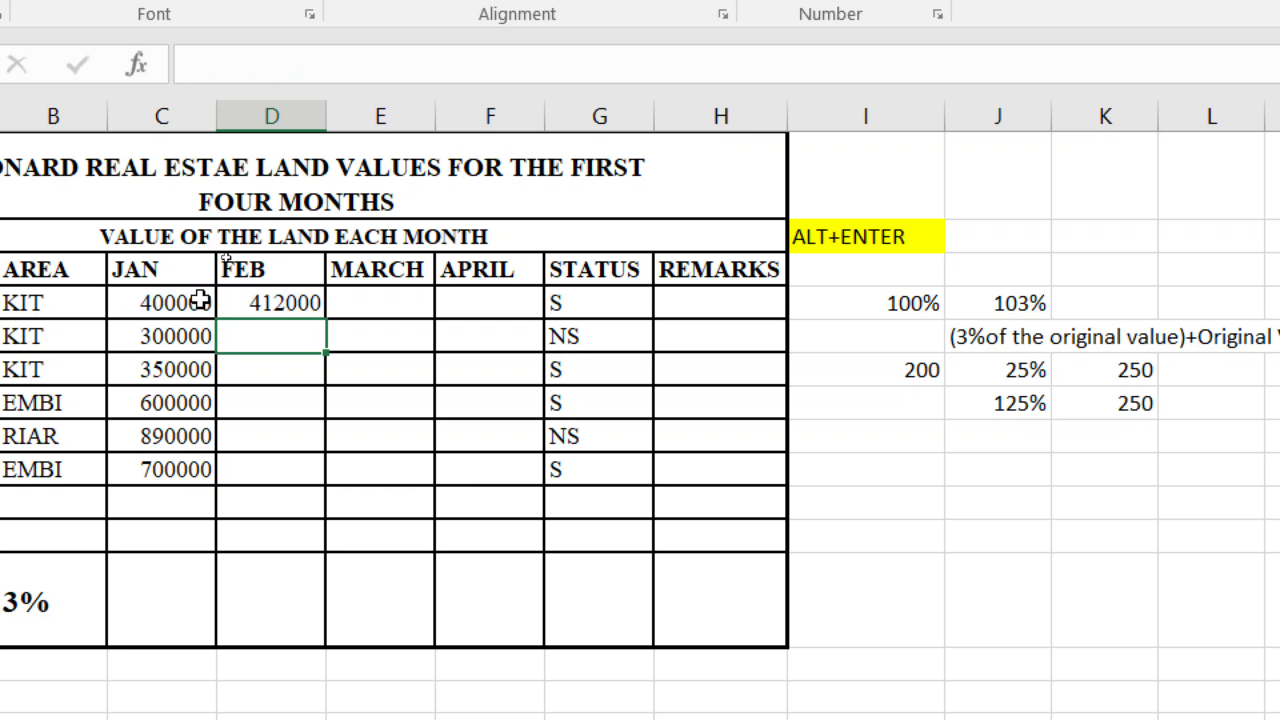
- Replace D4's 103% formula with the appreciation rate in B12 multiplied by the January value in C4
left_click(285, 307)
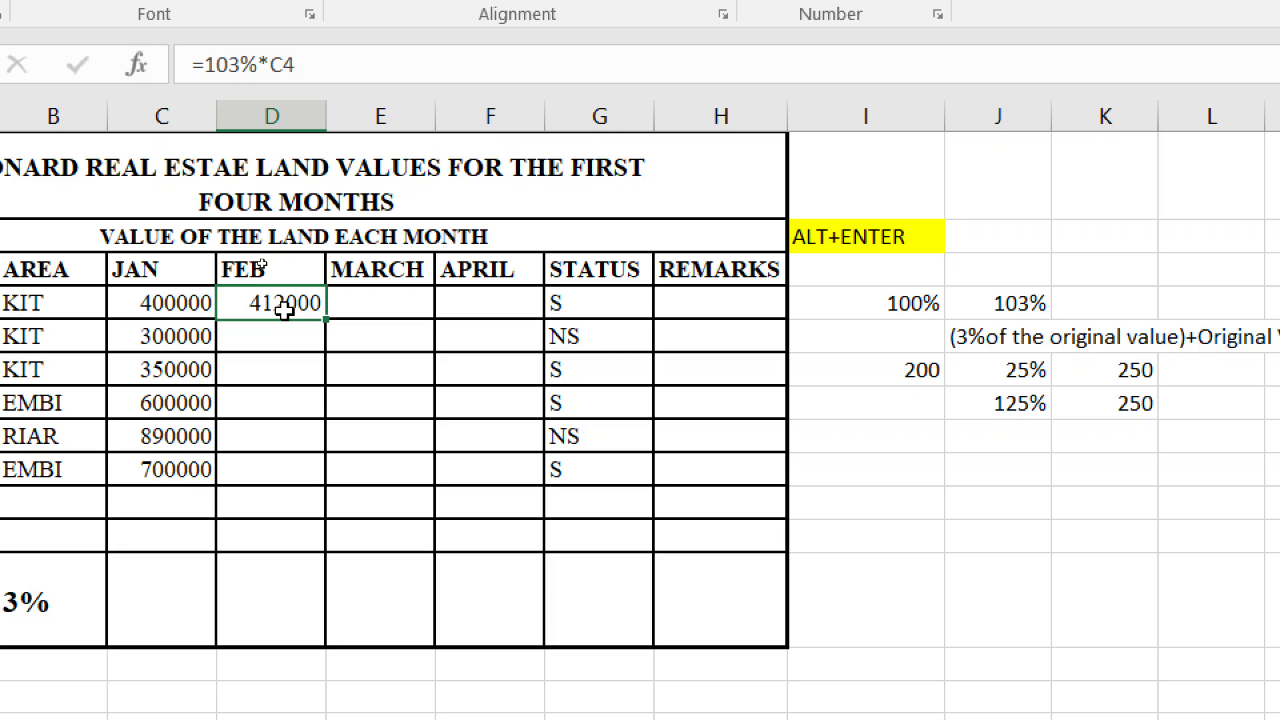
double_click(284, 307)
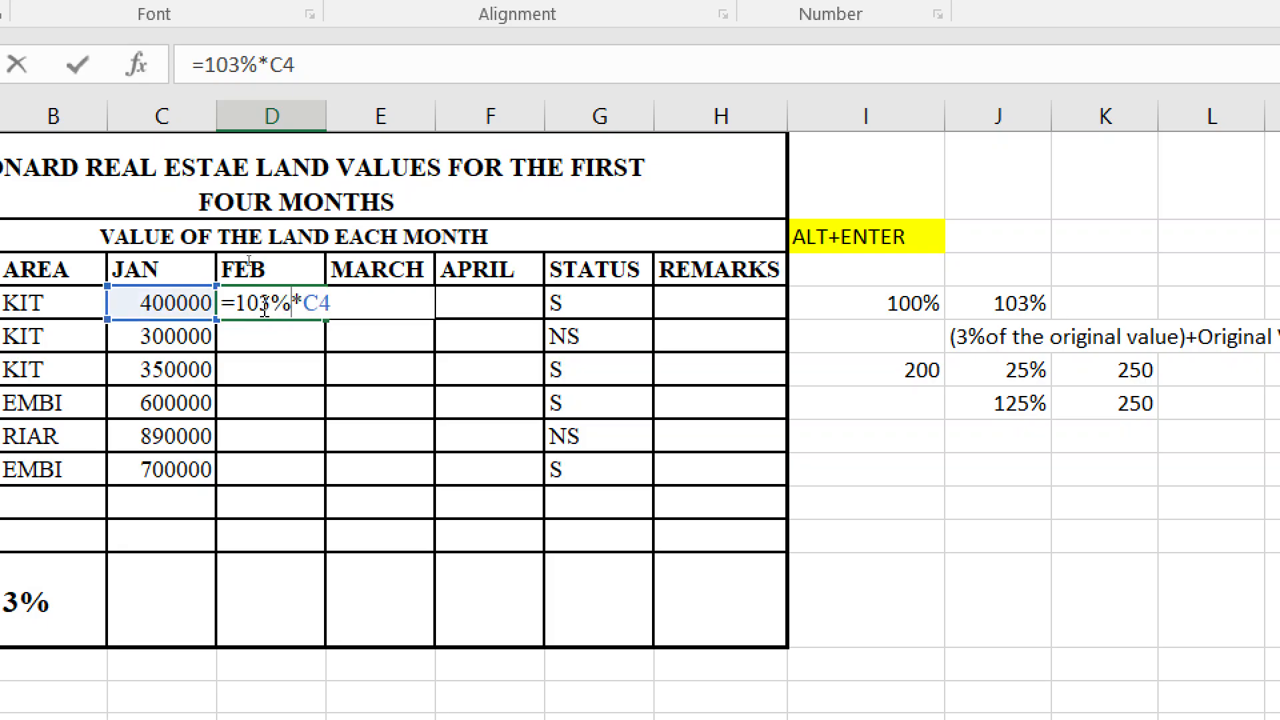
left_click_drag(235, 304, 294, 294)
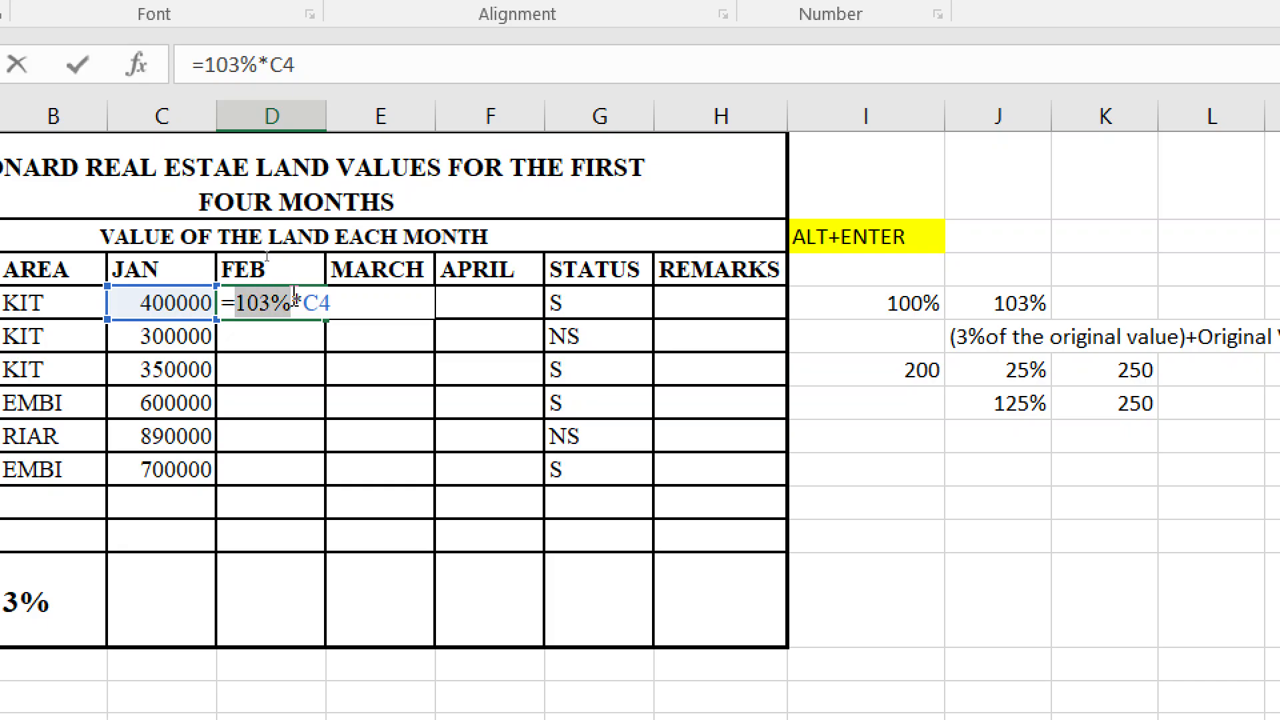
left_click_drag(305, 302, 341, 300)
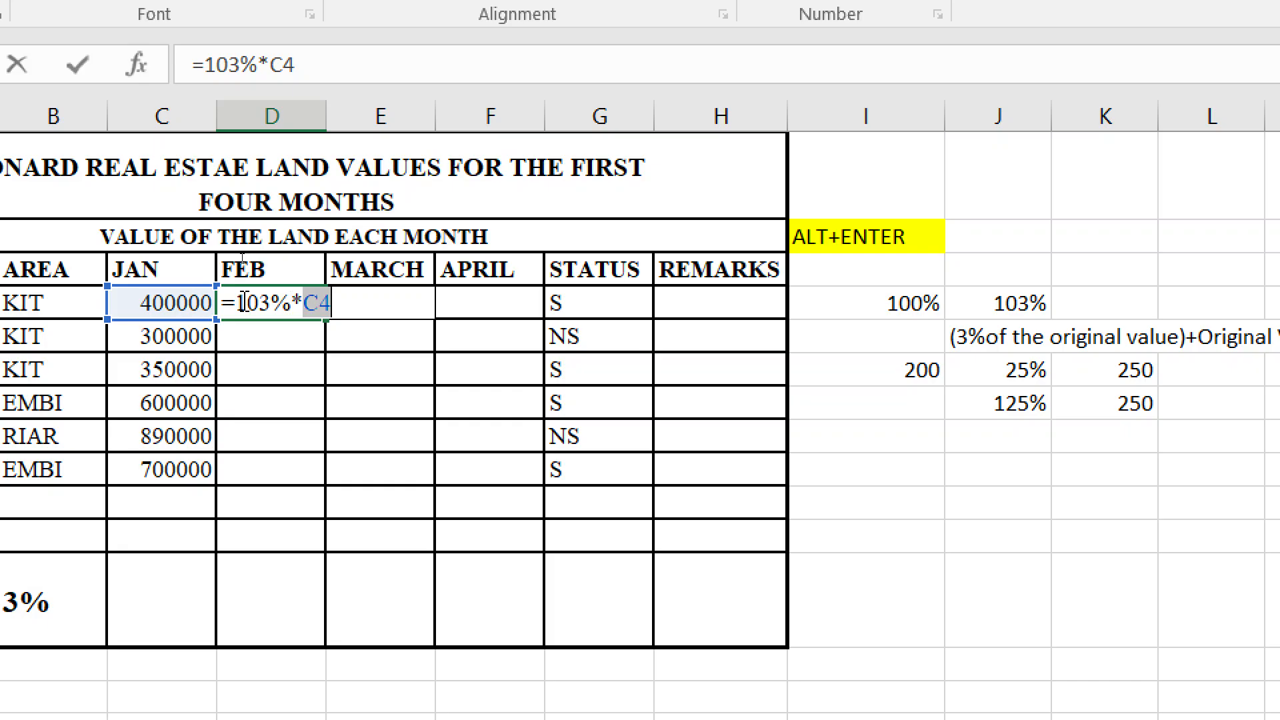
left_click_drag(236, 301, 273, 301)
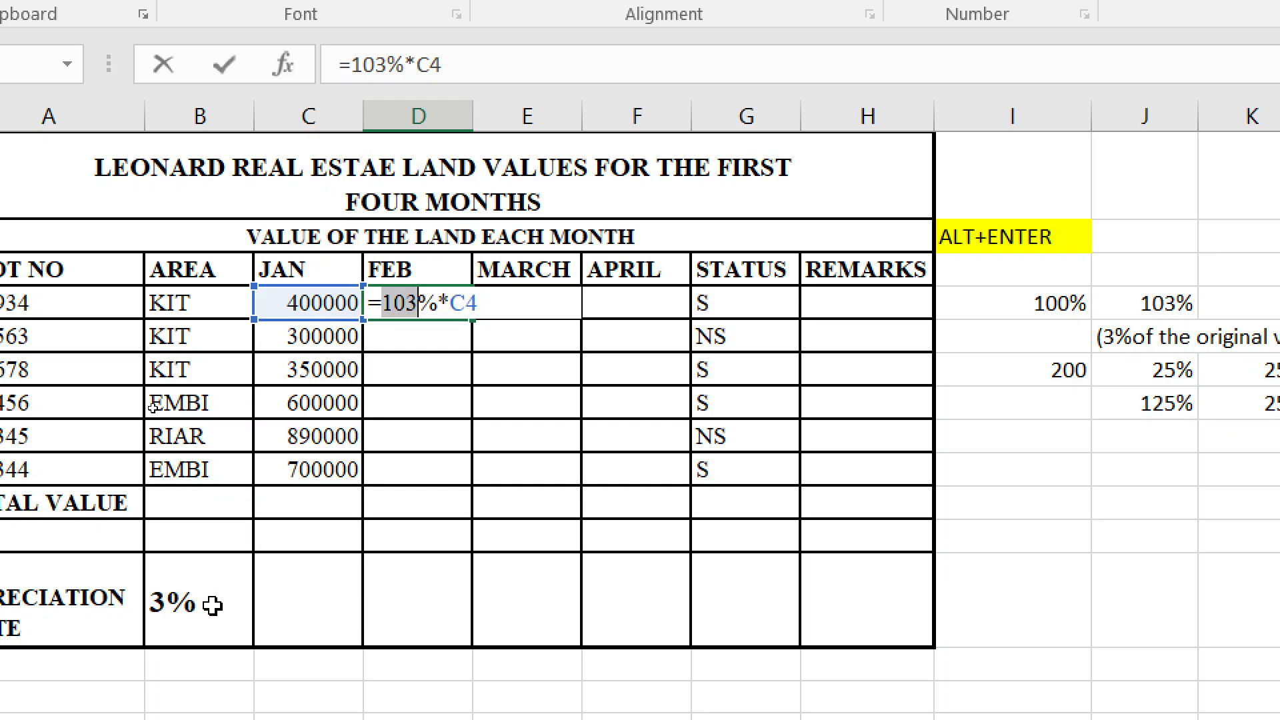
left_click_drag(478, 301, 385, 298)
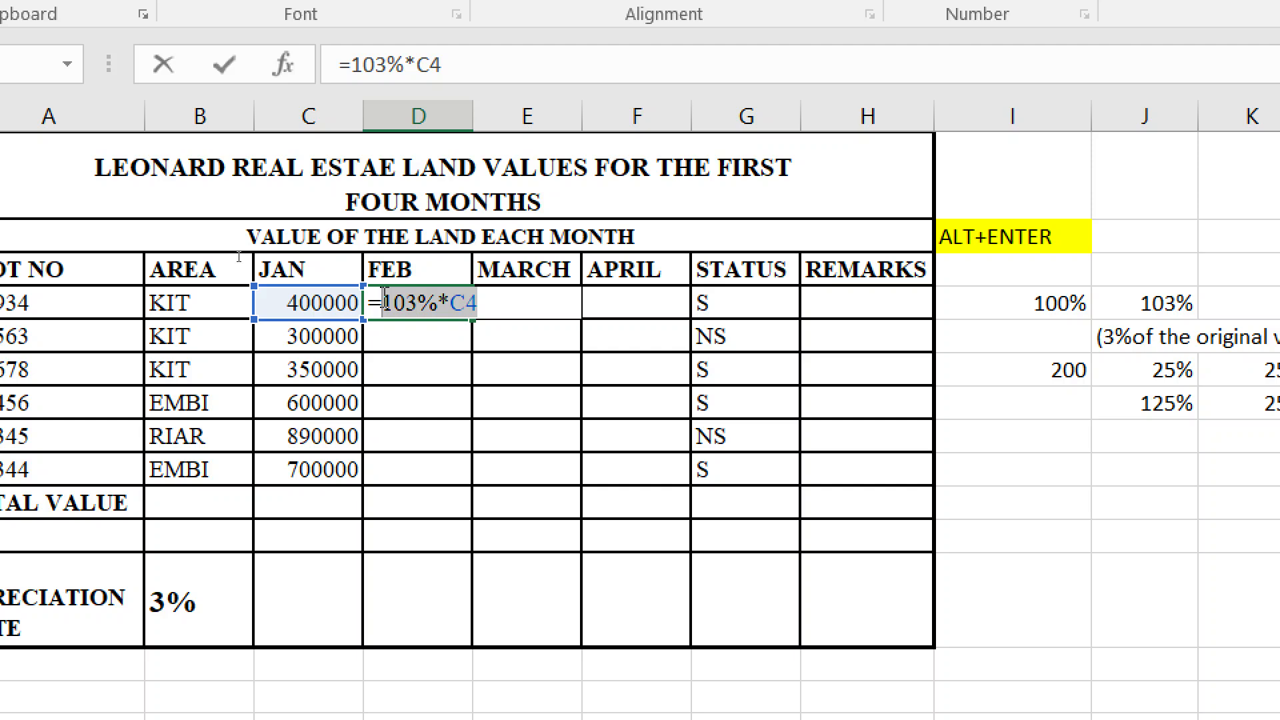
key("BackSpace")
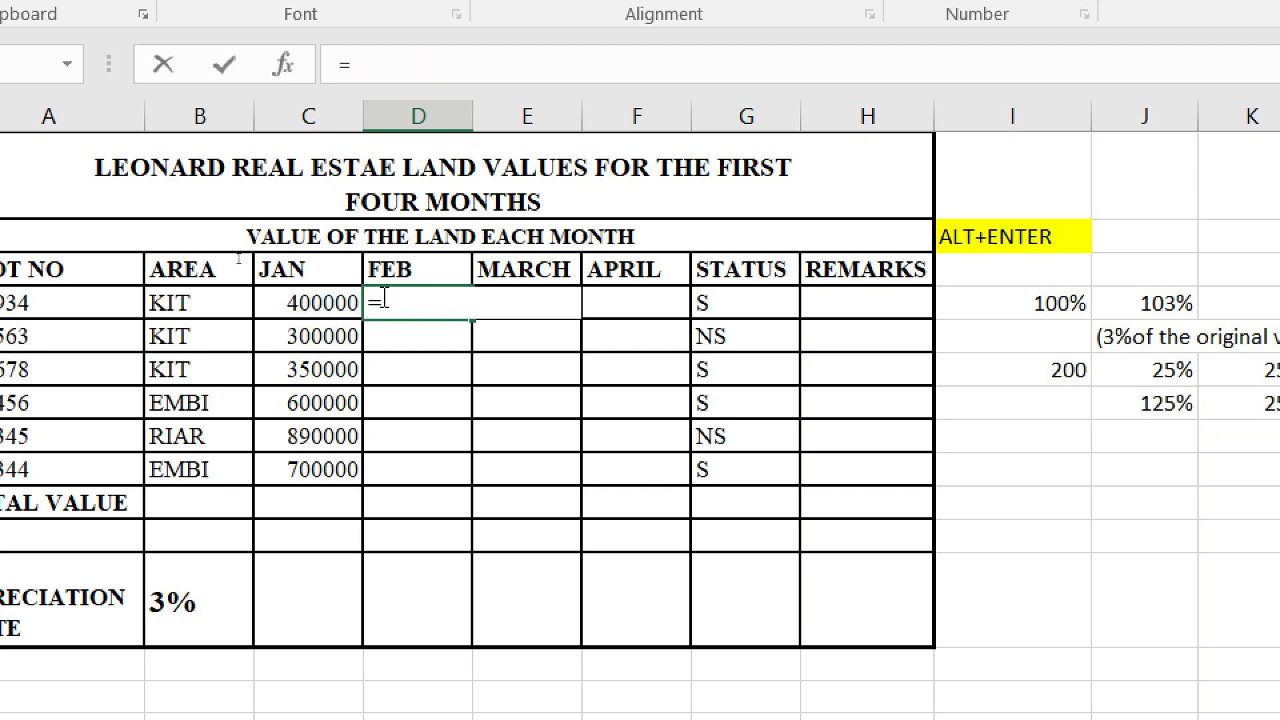
left_click(192, 604)
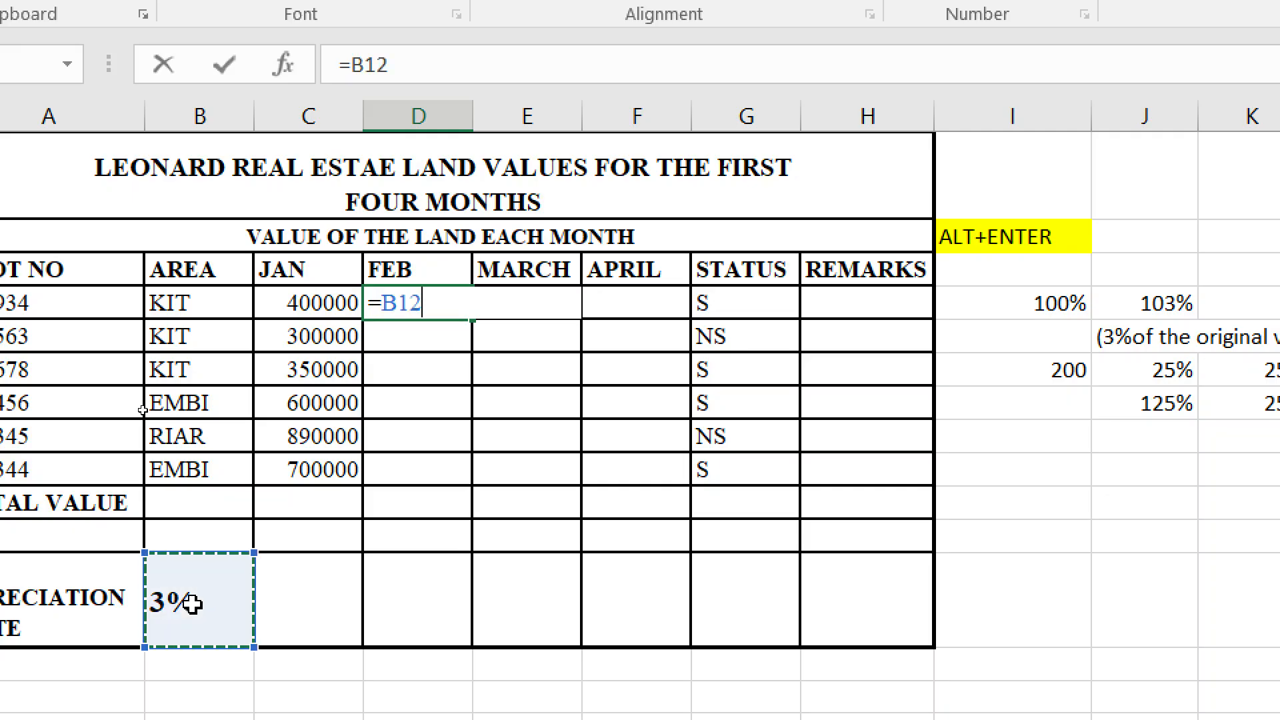
type("*")
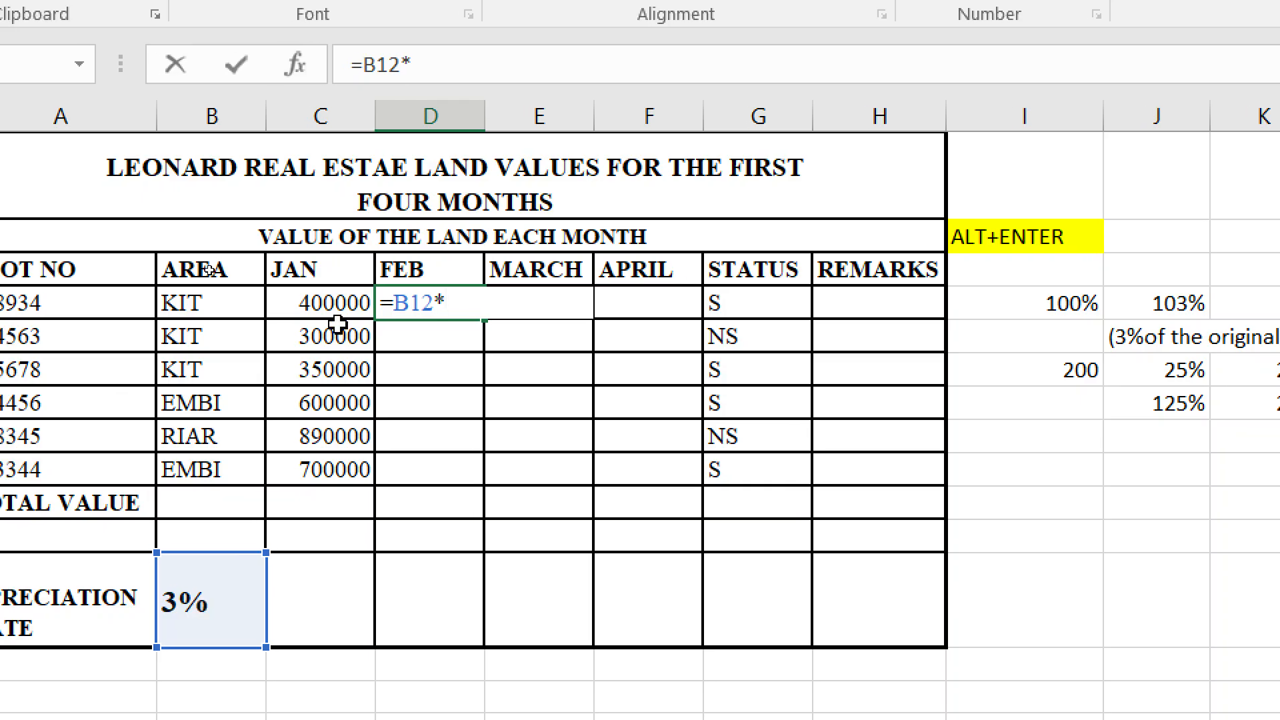
left_click(335, 304)
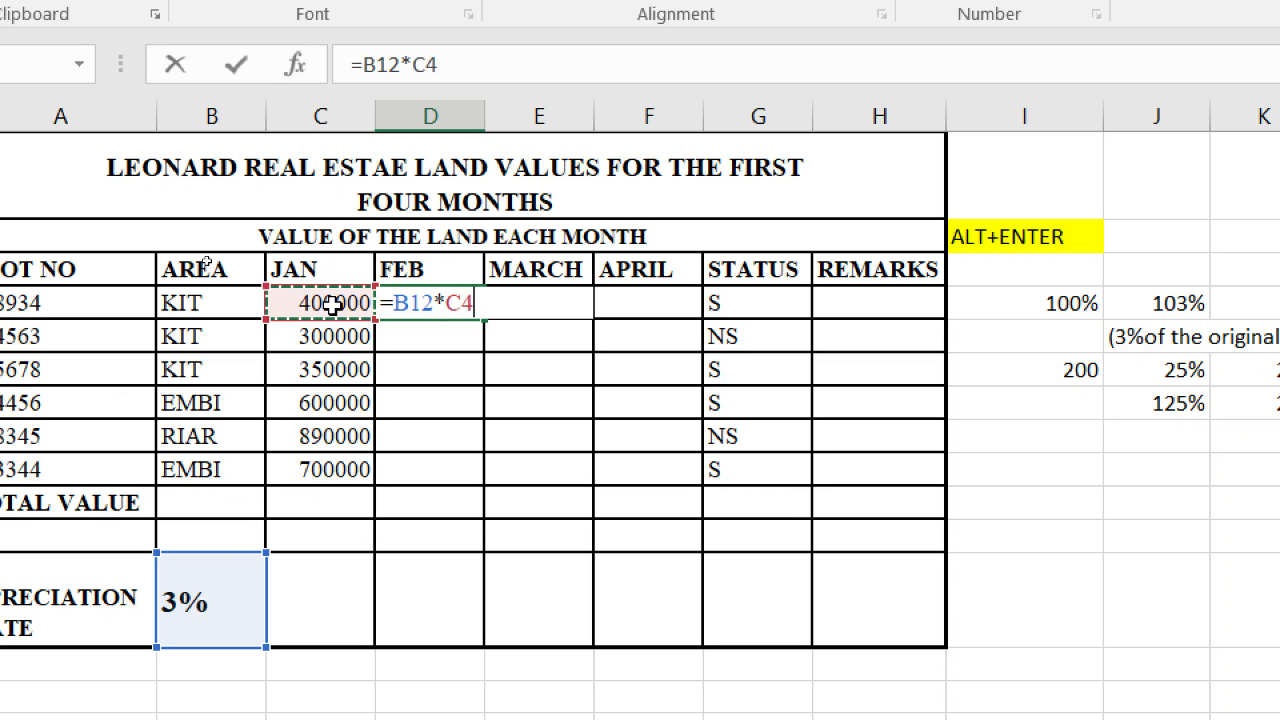
- Enclose D4's product in parentheses and add the January value, giving =(B12*C4)+C4
type(")")
left_click(394, 304)
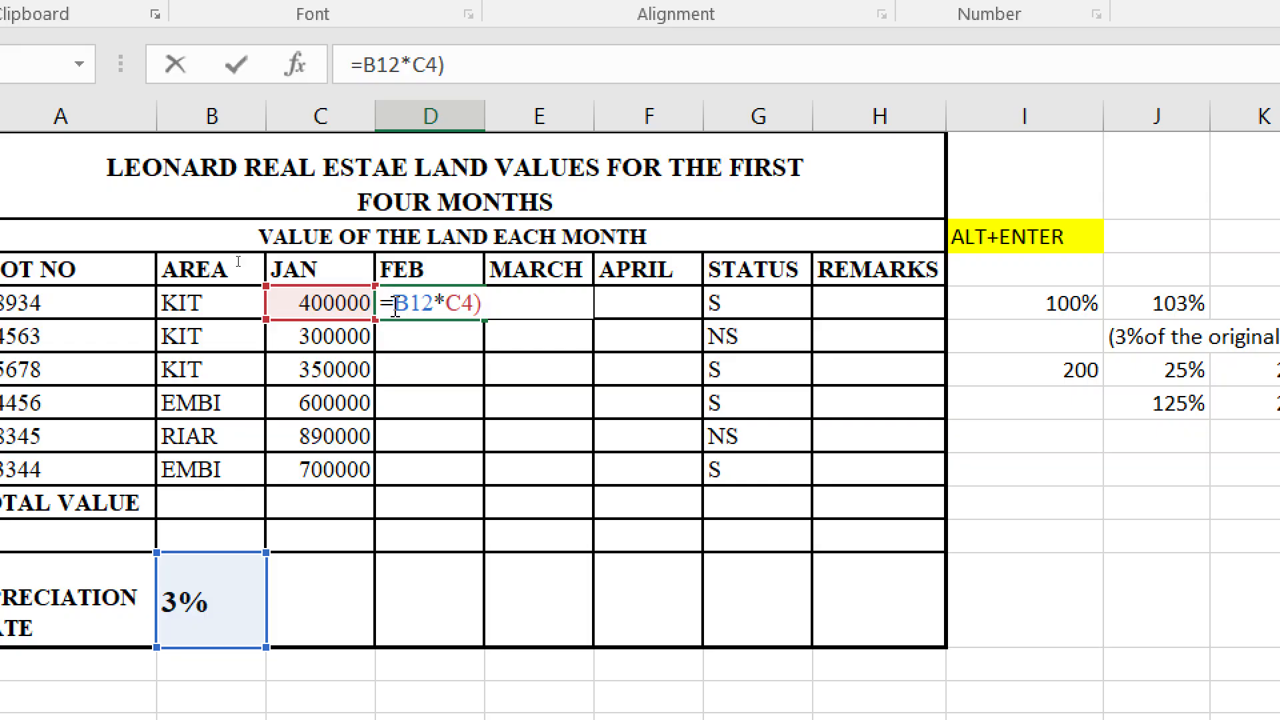
type("(")
left_click(510, 305)
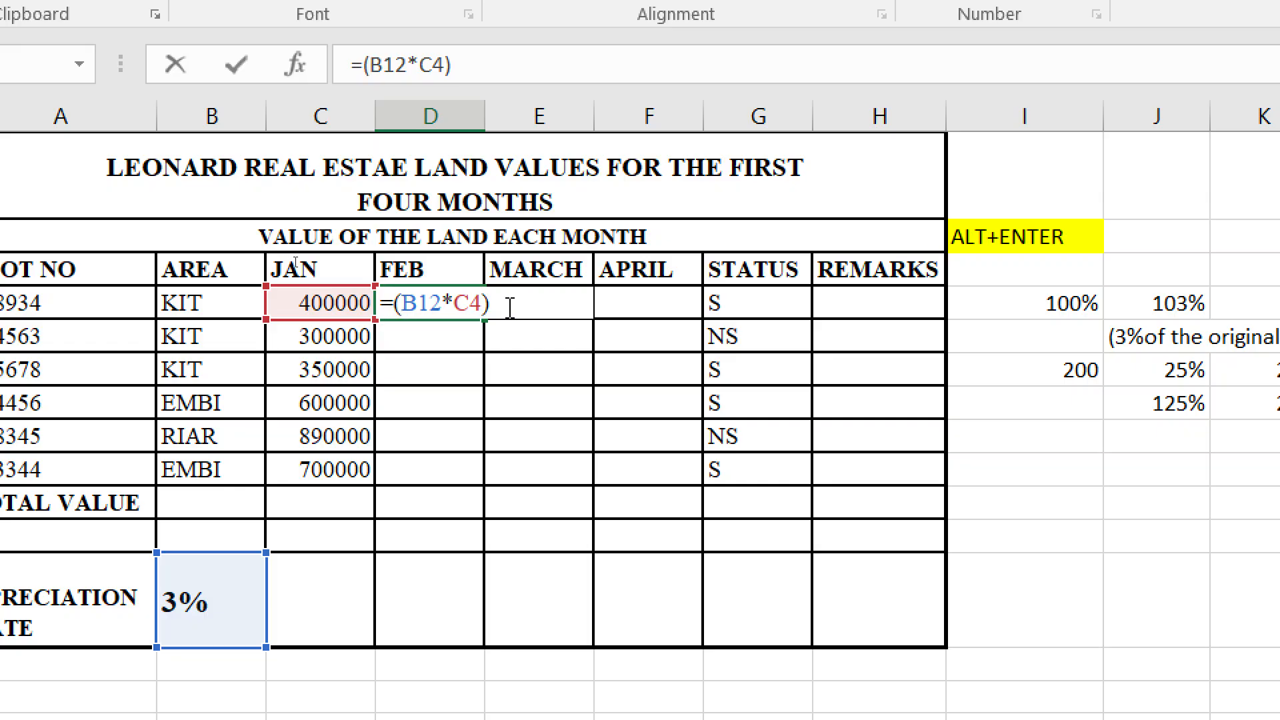
type("+")
left_click(338, 305)
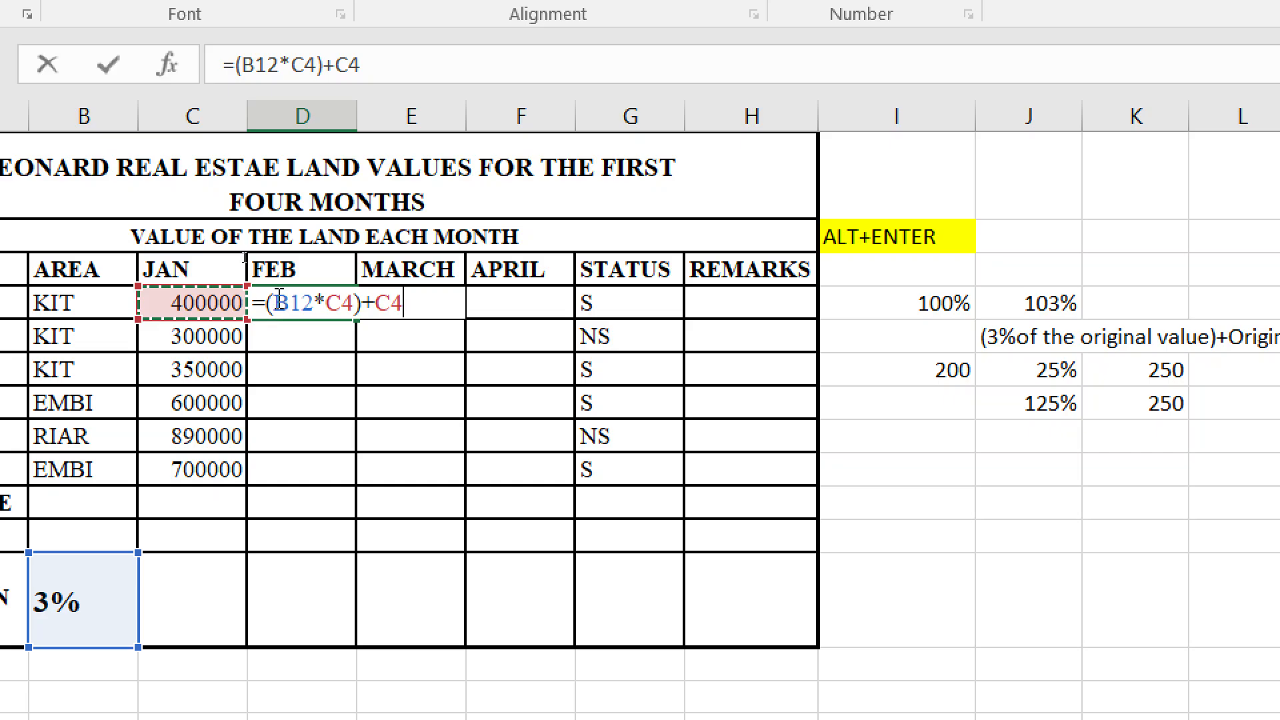
- Make the B12 reference in D4 absolute and enter the formula as =($B$12*C4)+C4
left_click_drag(274, 301, 312, 301)
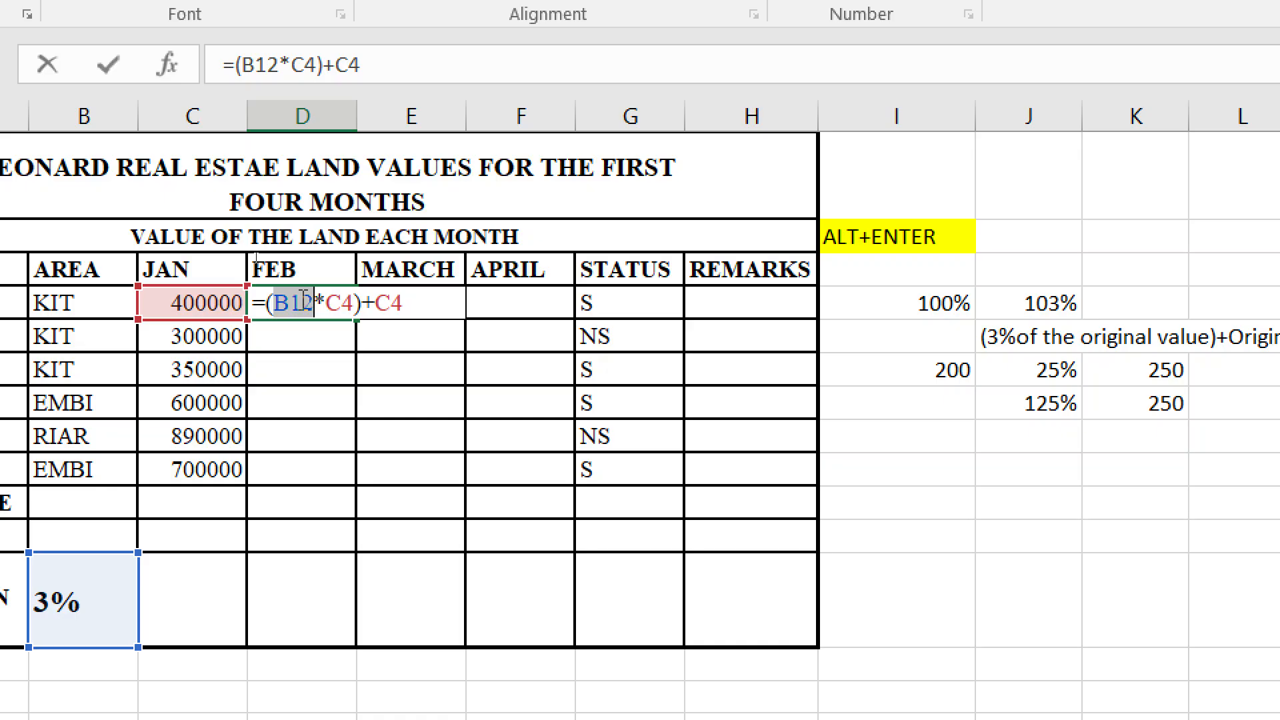
key("F4")
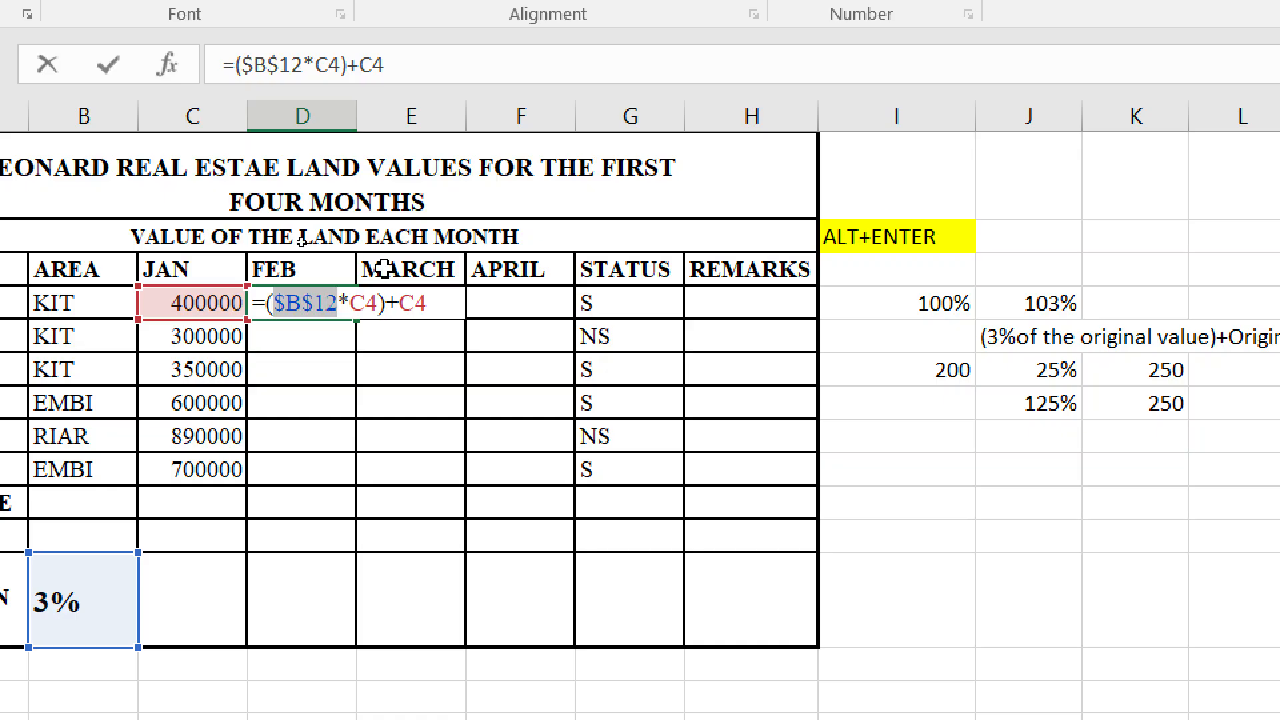
left_click(340, 304)
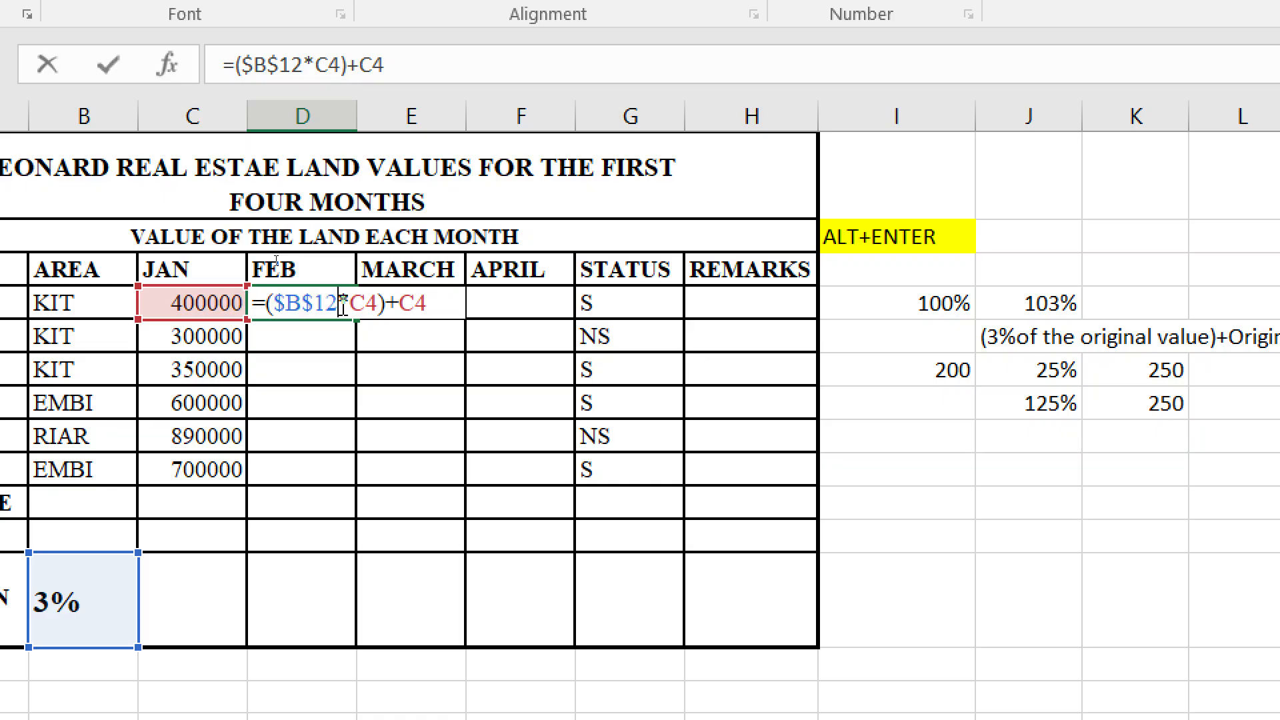
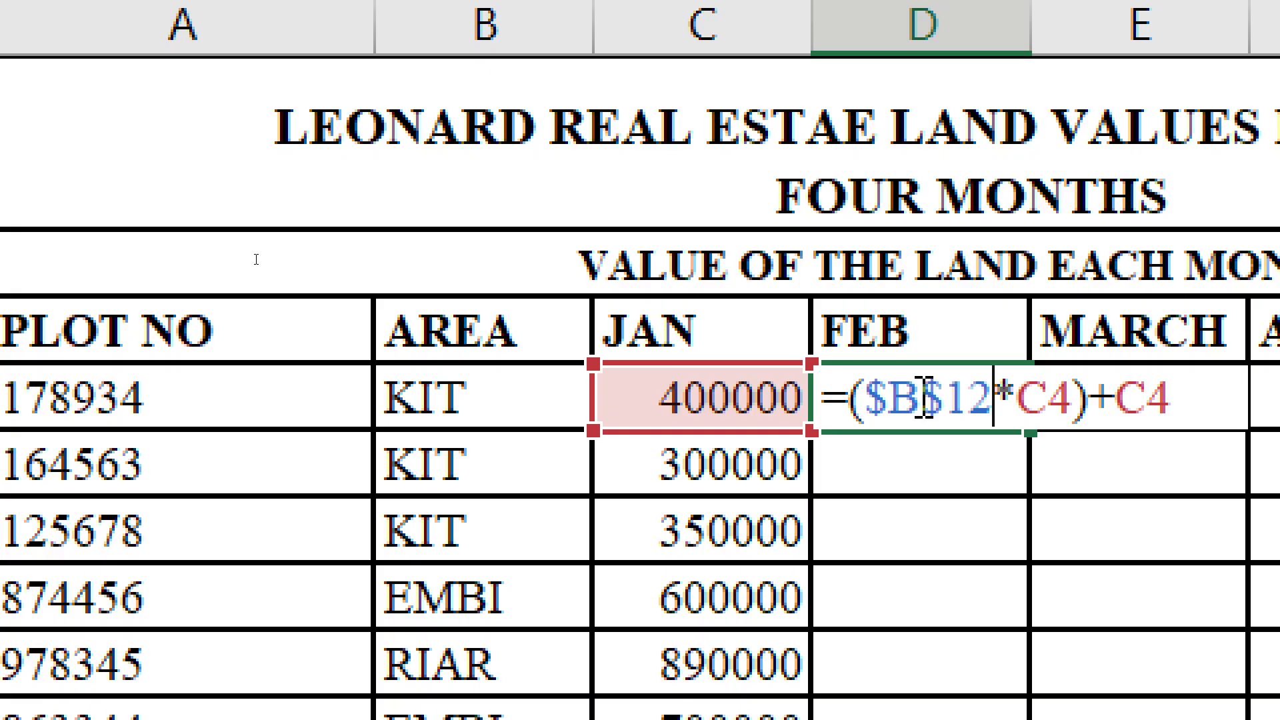
key("Return")
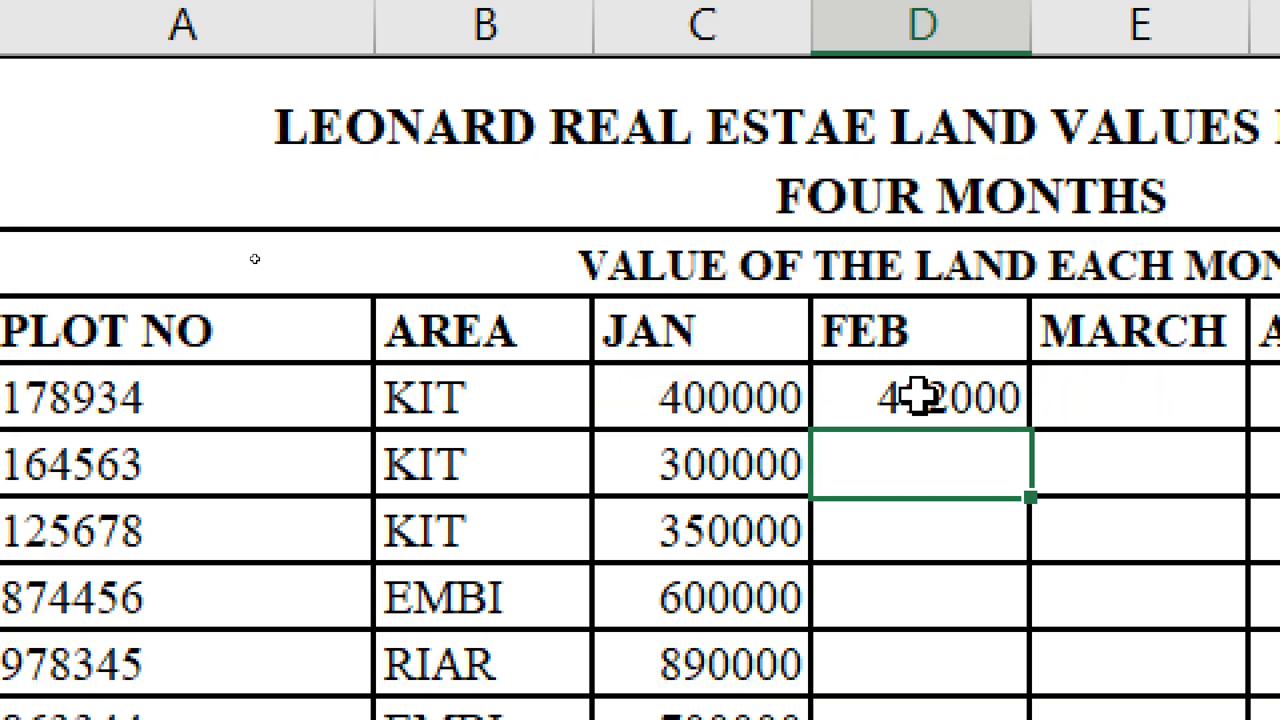
left_click(920, 414)
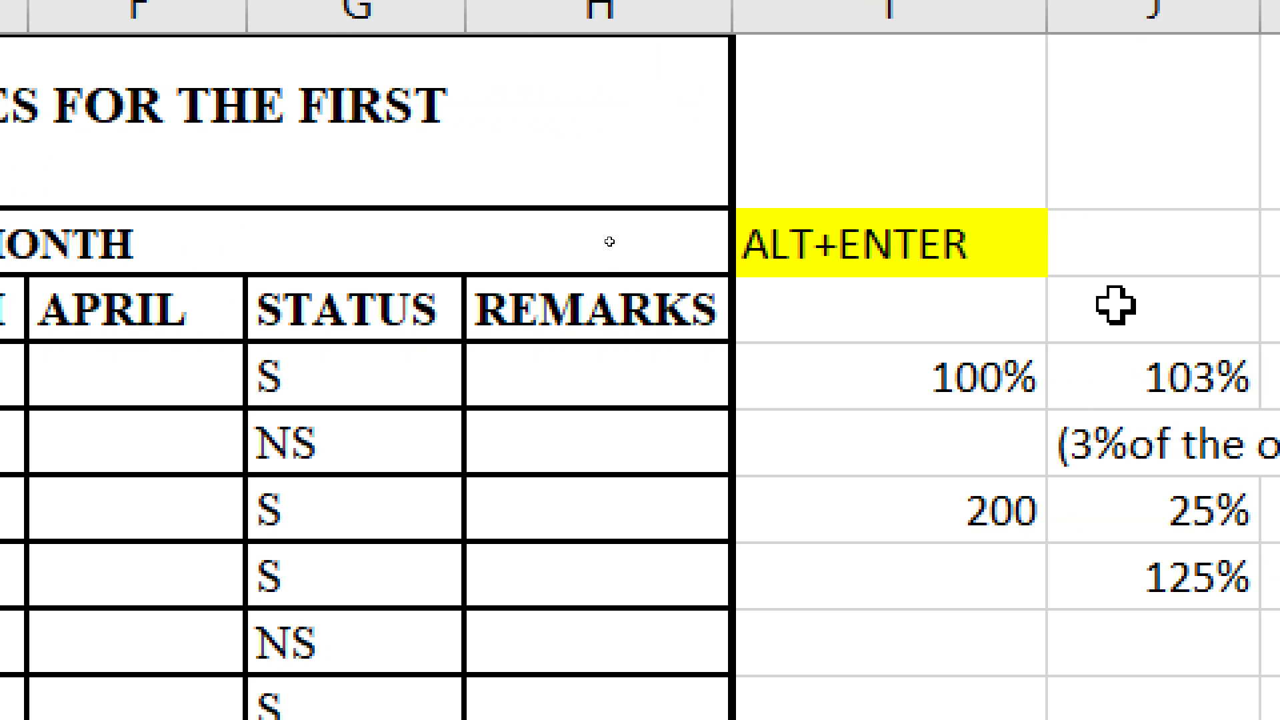
- Enter the note F4 in cell I3, below the ALT+ENTER note
left_click(770, 305)
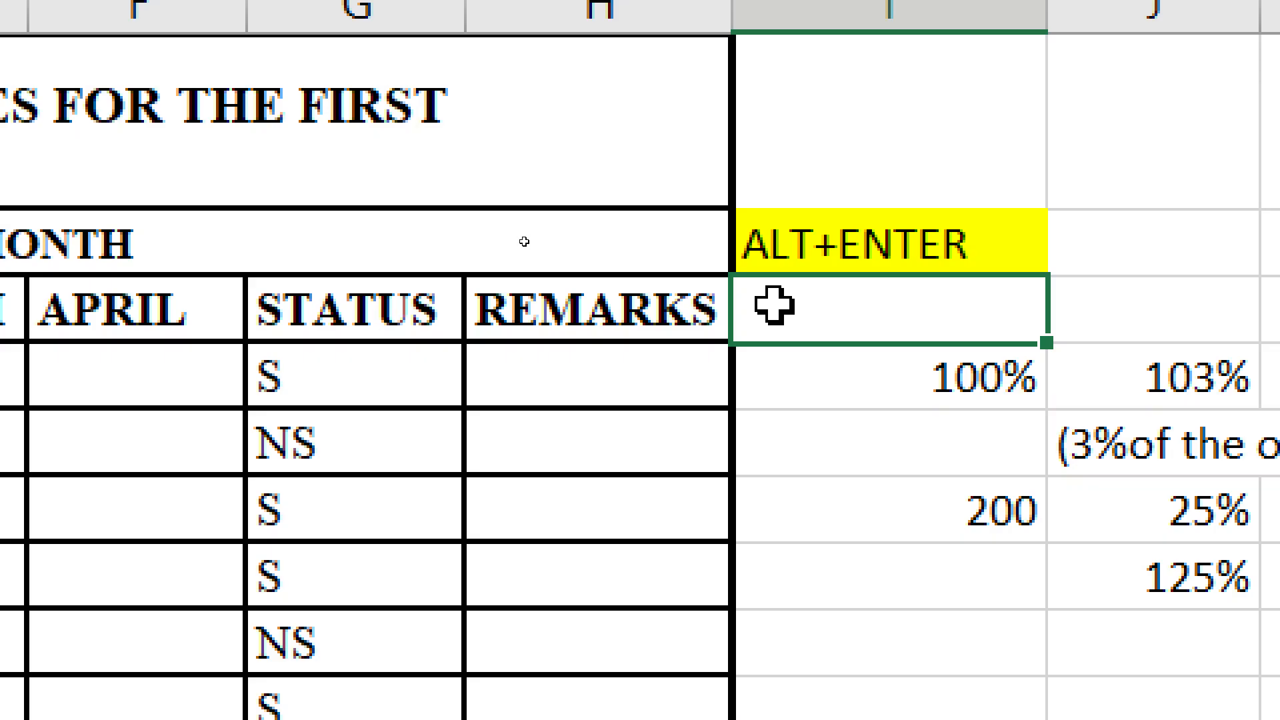
left_click(738, 214)
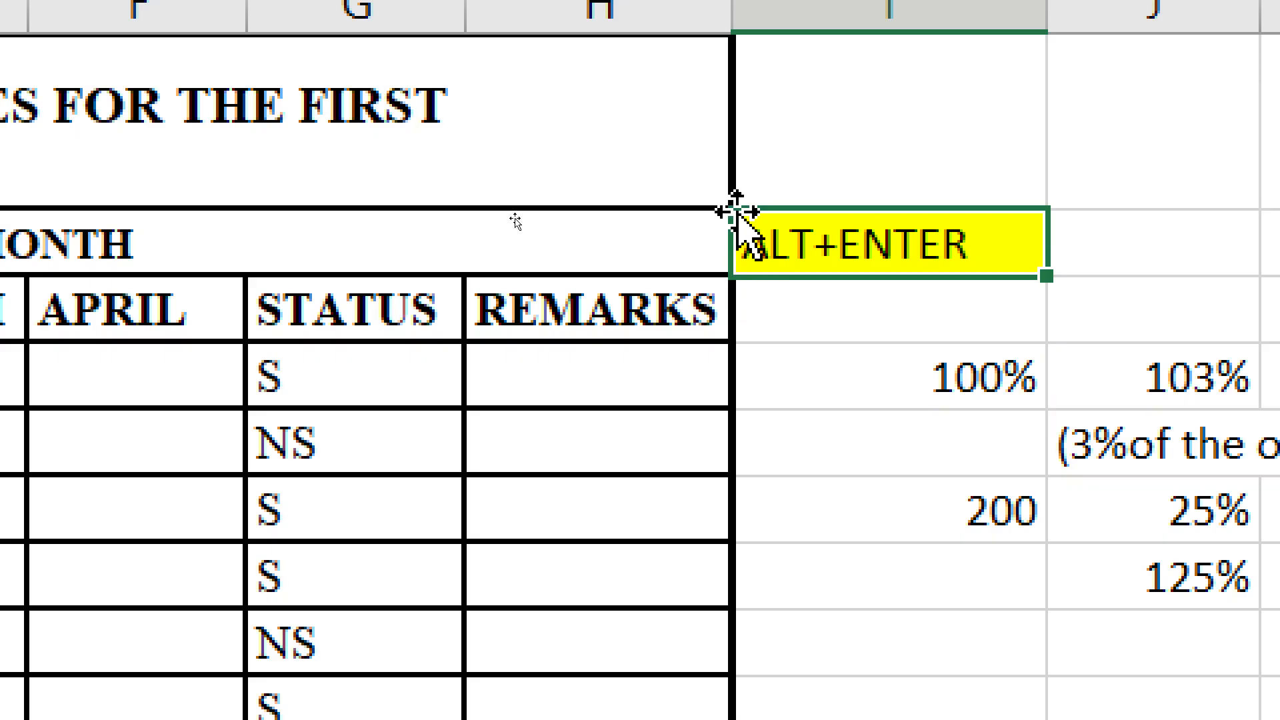
double_click(793, 315)
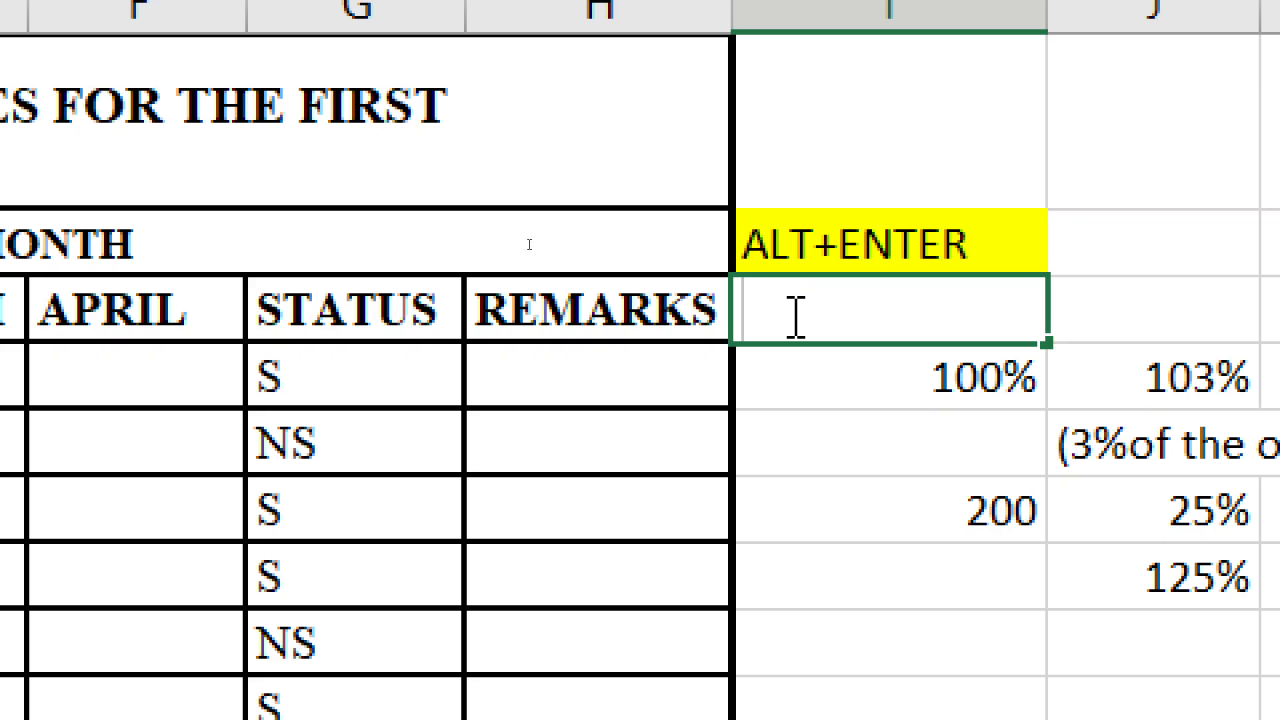
type("F4")
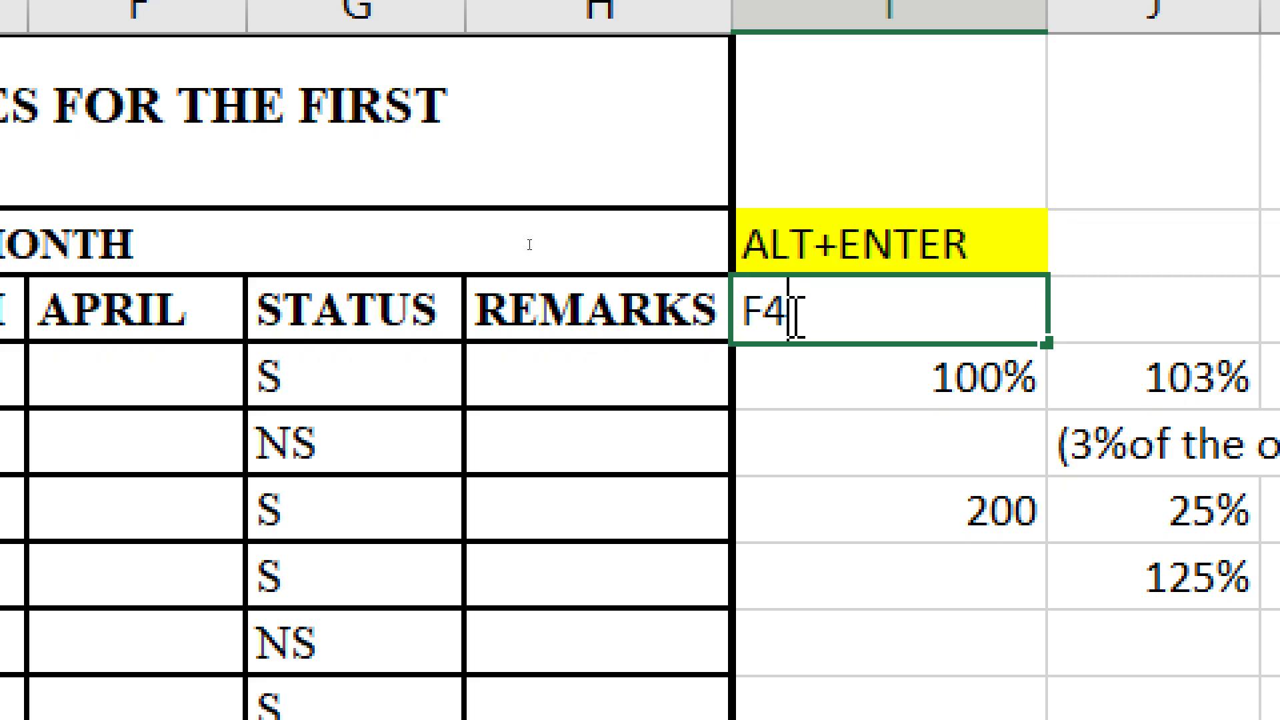
key("Return")
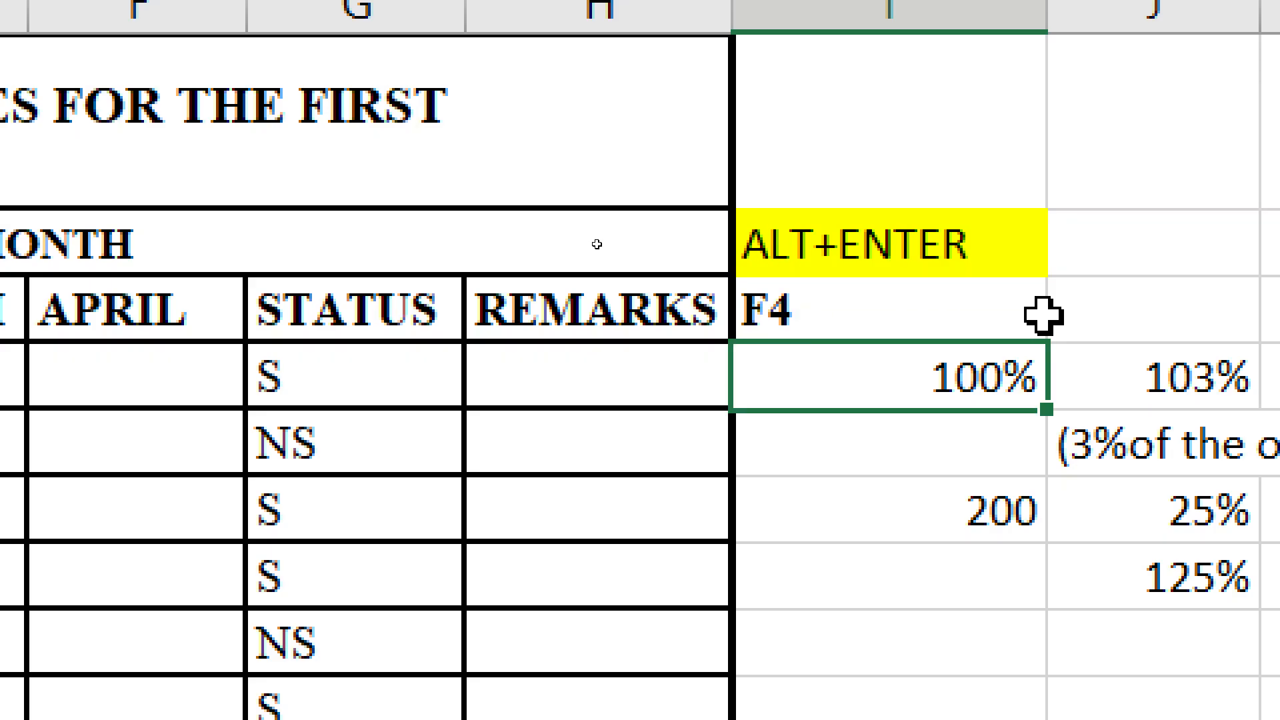
left_click(819, 310)
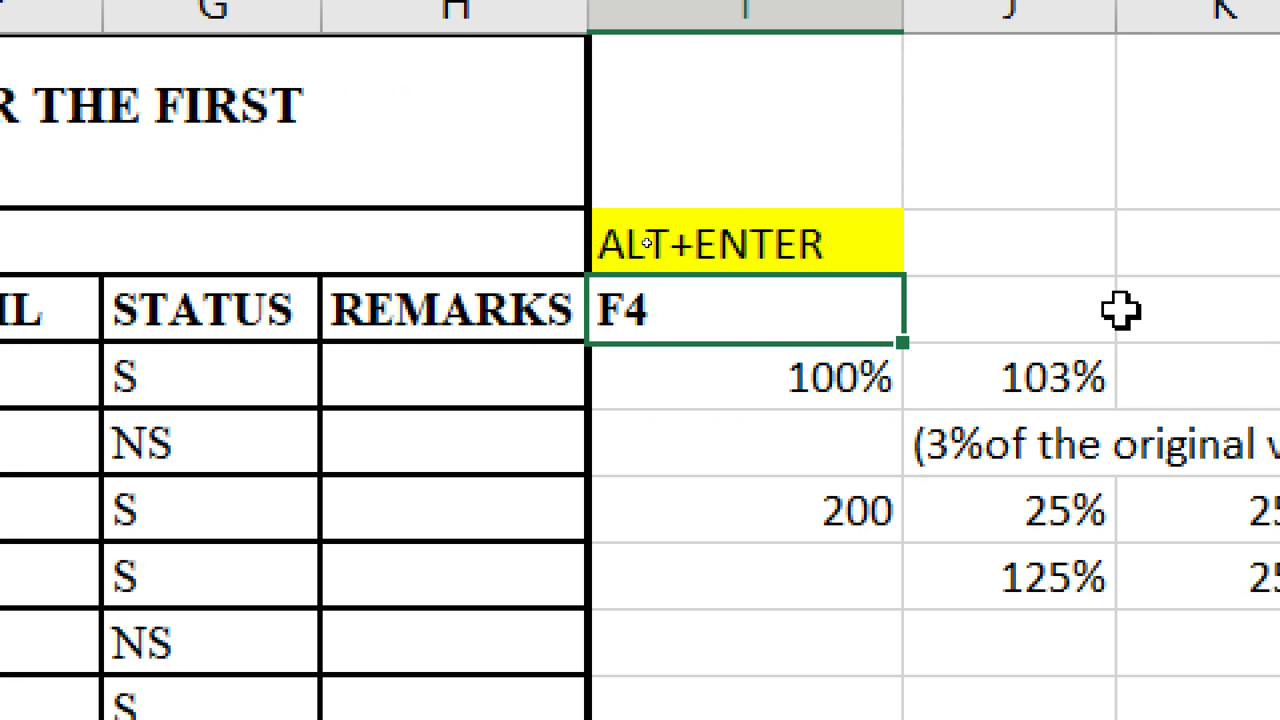
- Enter the note fn+f4 in cell J3, beside the F4 note
left_click(1113, 309)
double_click(970, 308)
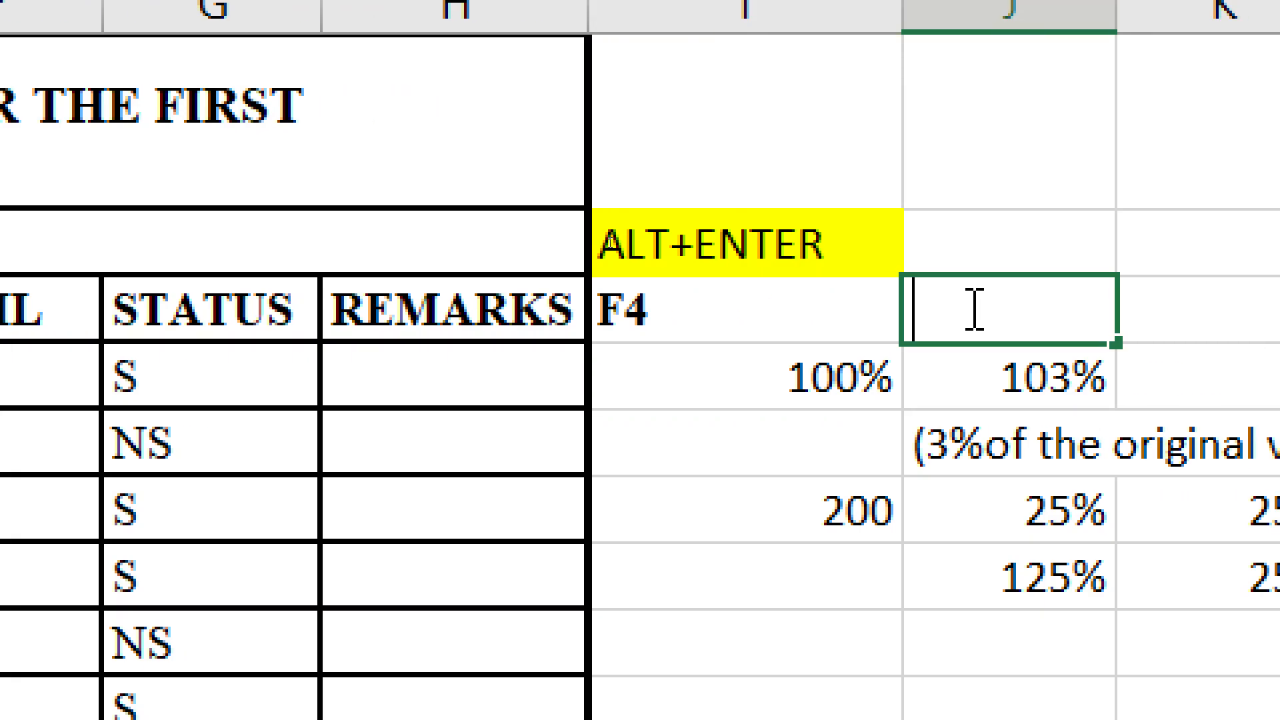
type("fn+")
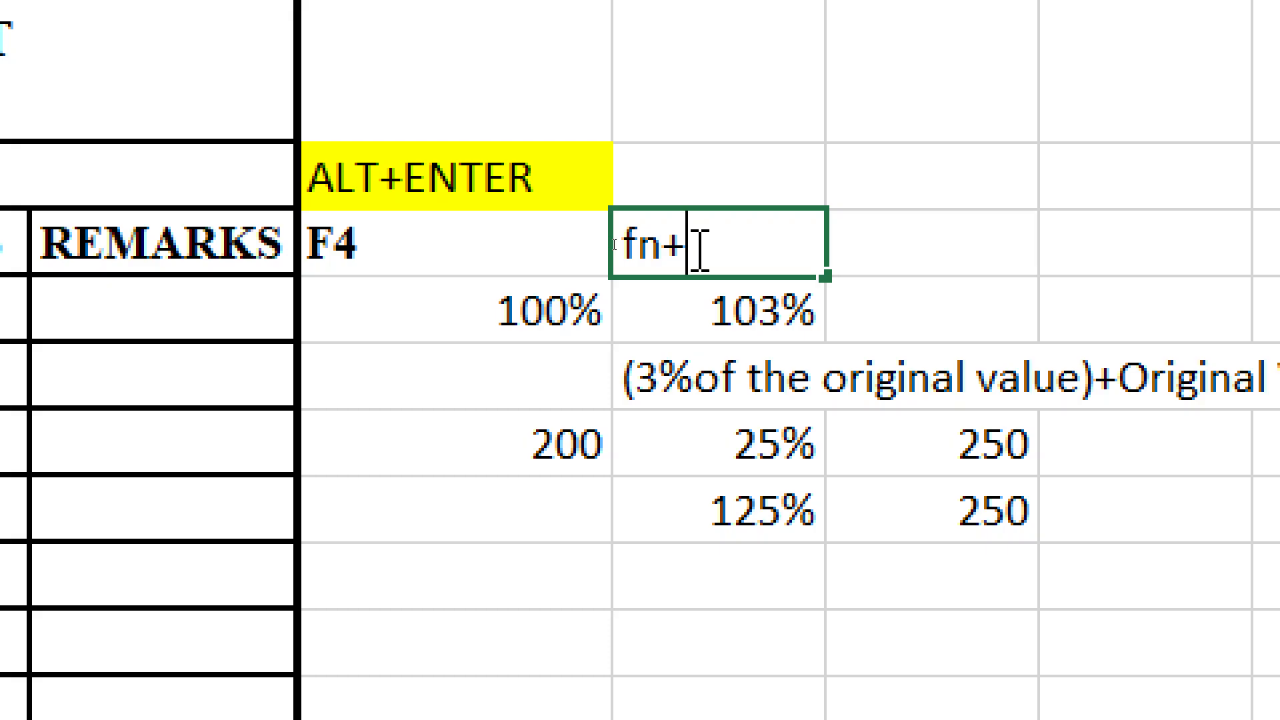
type("f4")
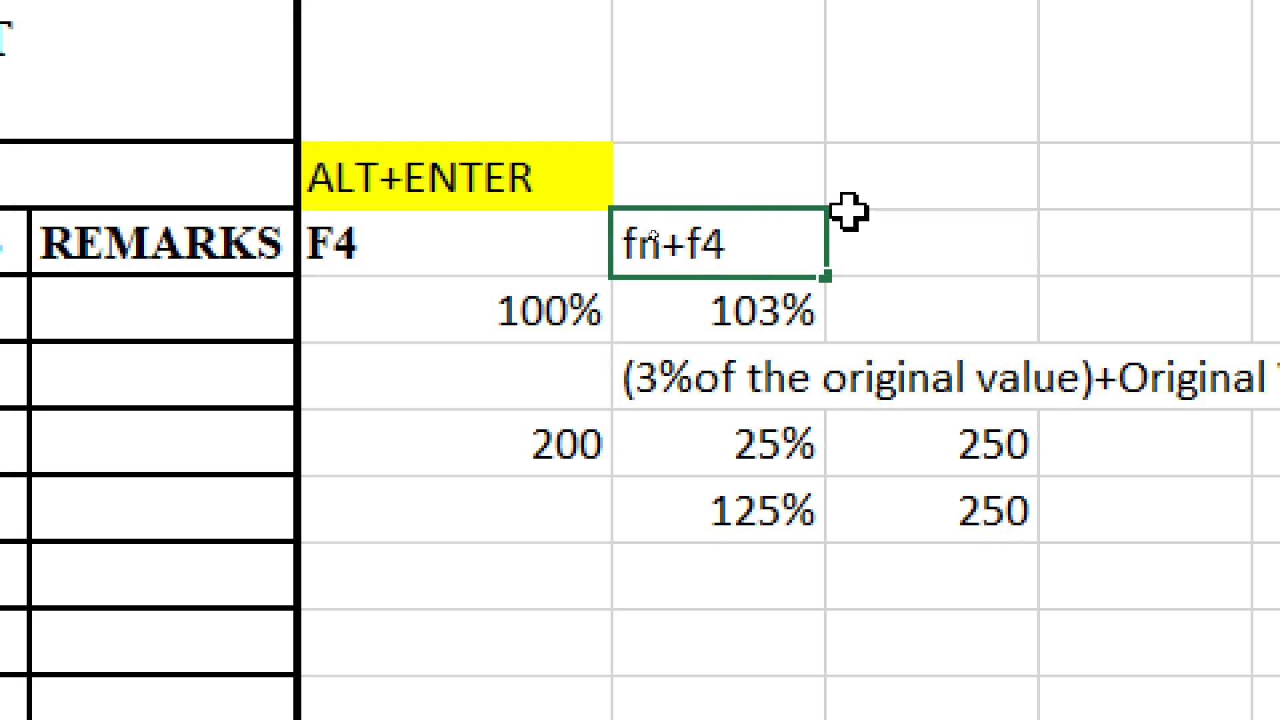
left_click(903, 263)
left_click(674, 250)
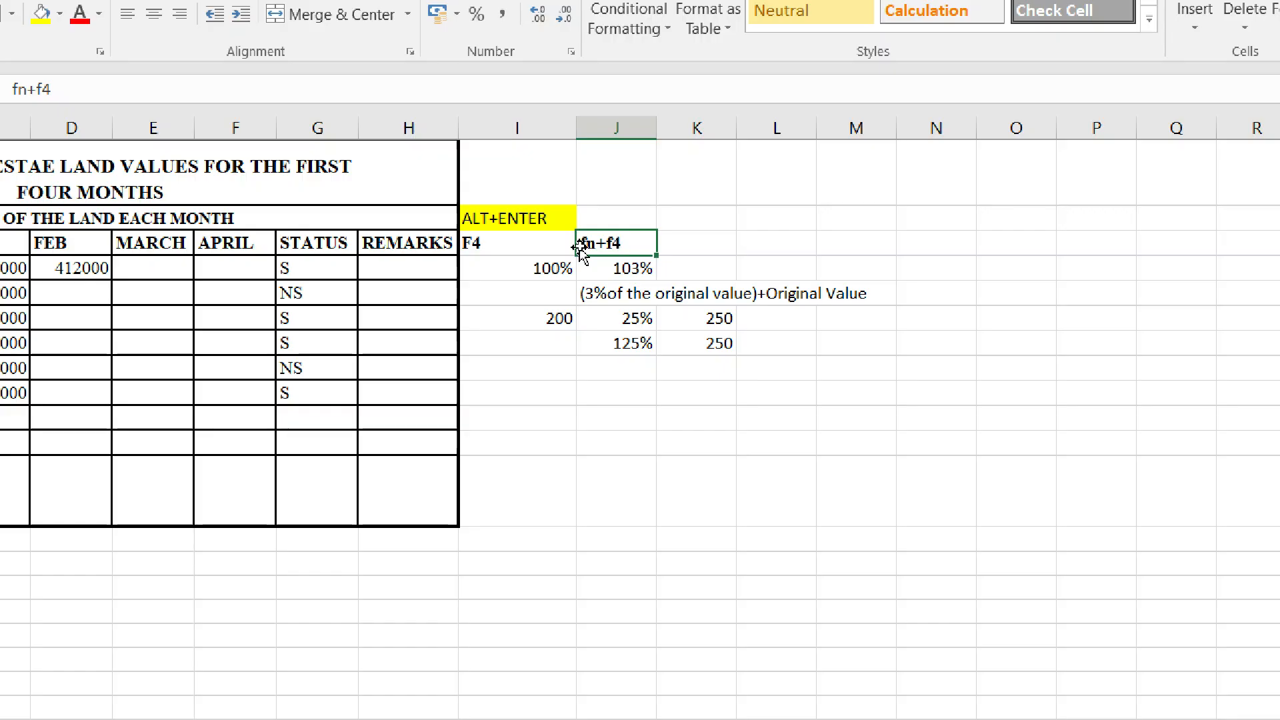
left_click(485, 246)
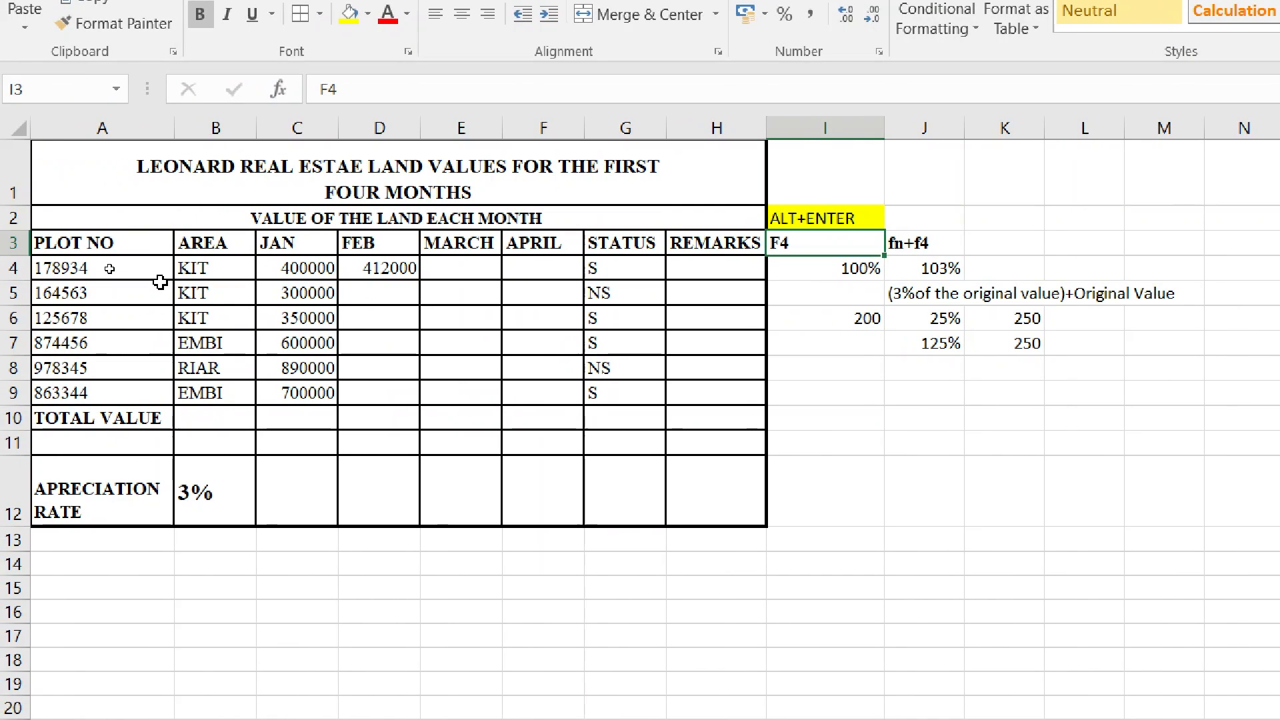
- Open D4's formula for editing and examine its absolute reference to the appreciation rate
double_click(375, 269)
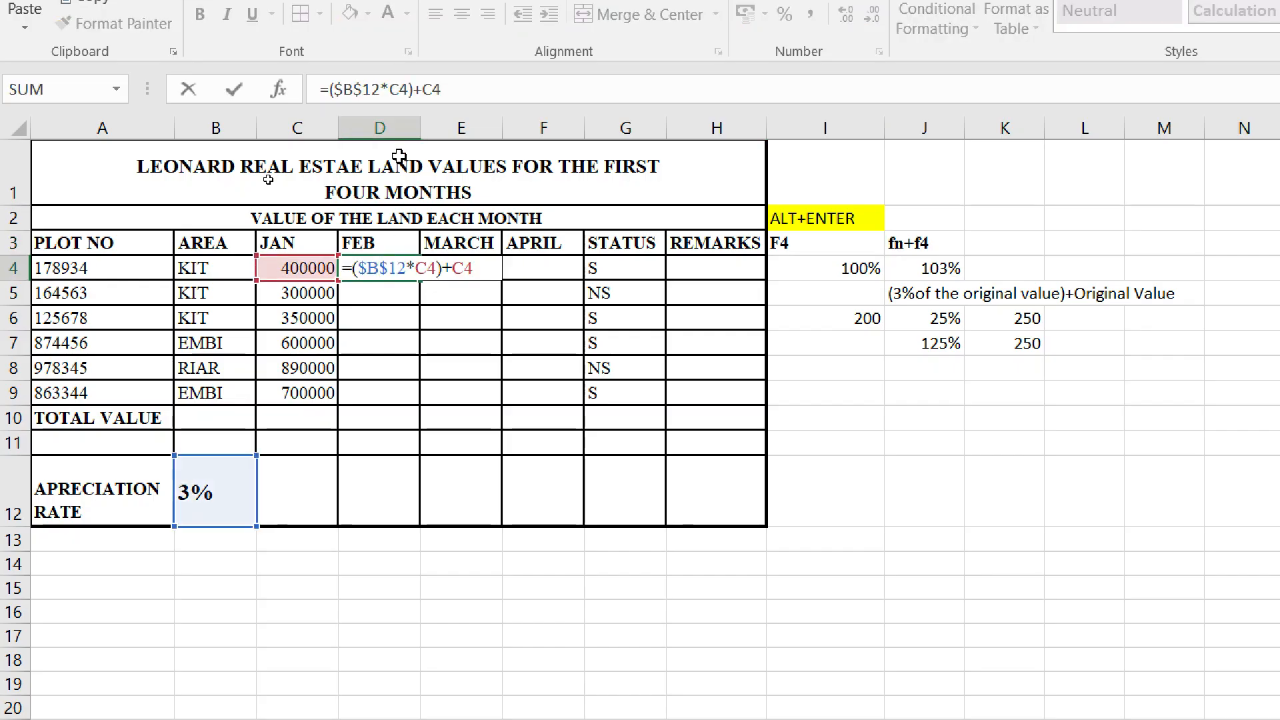
left_click(339, 91)
left_click_drag(339, 91, 383, 91)
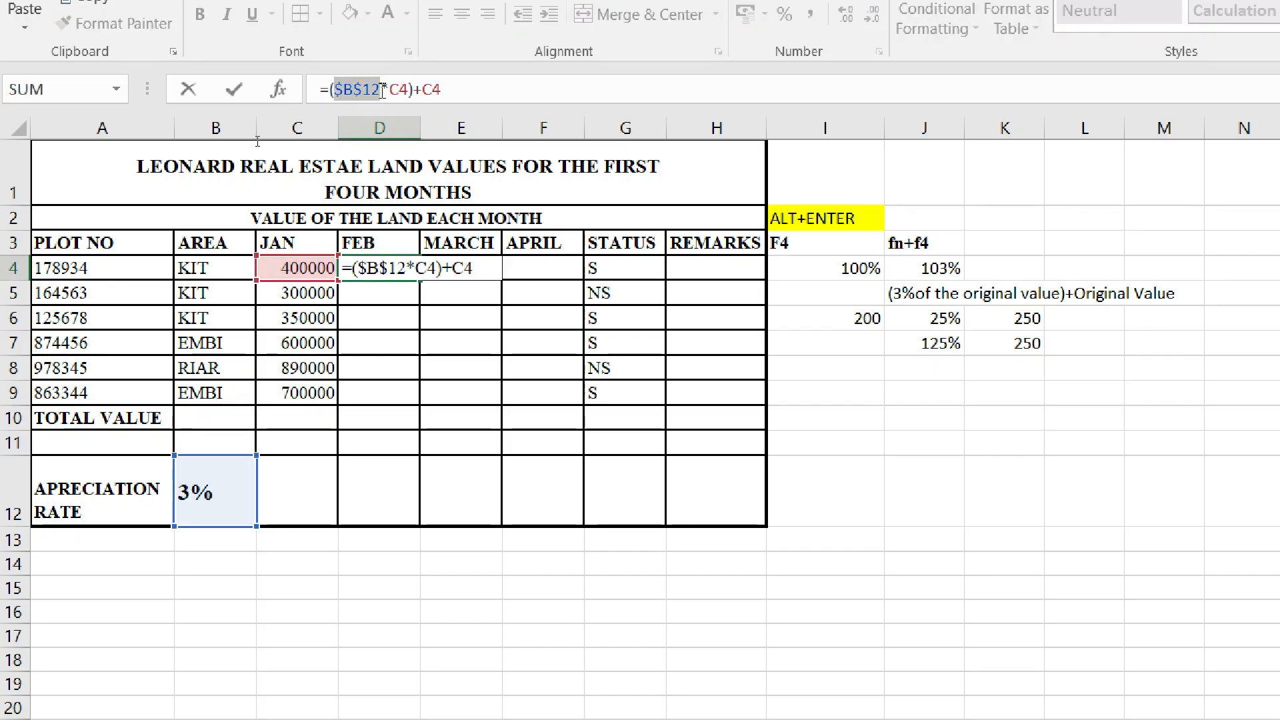
left_click(447, 91)
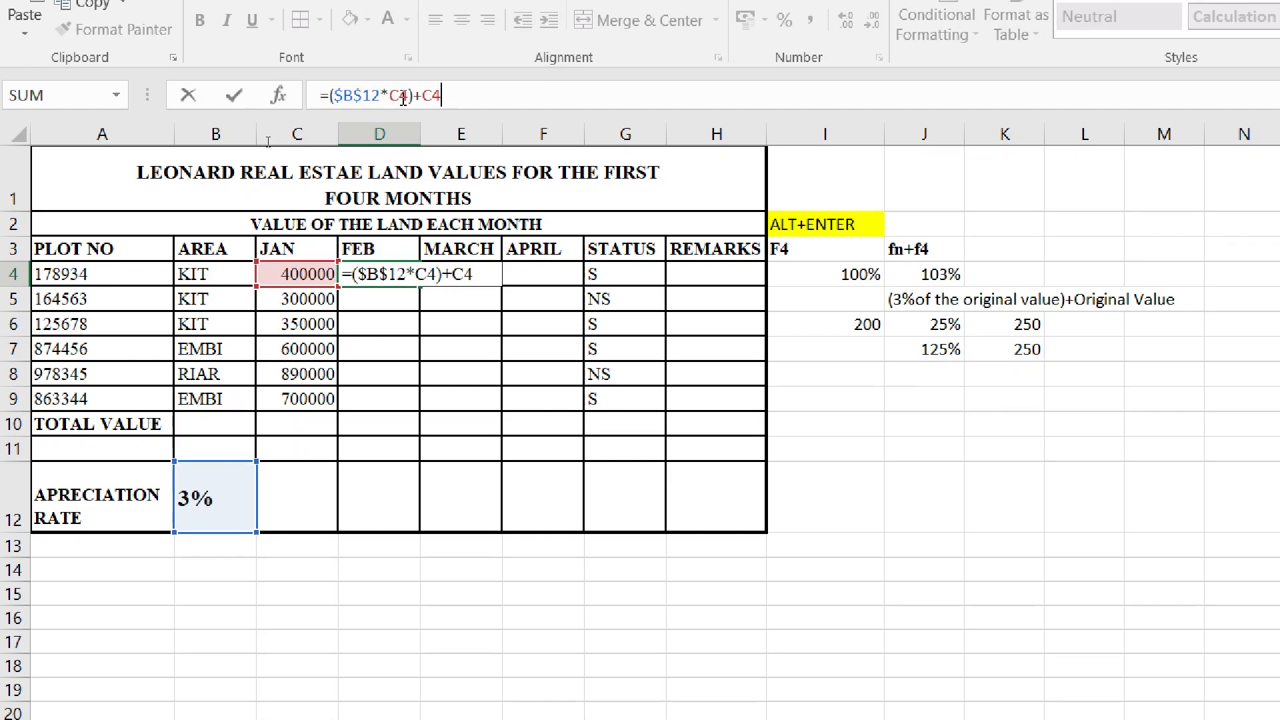
left_click_drag(383, 96, 335, 99)
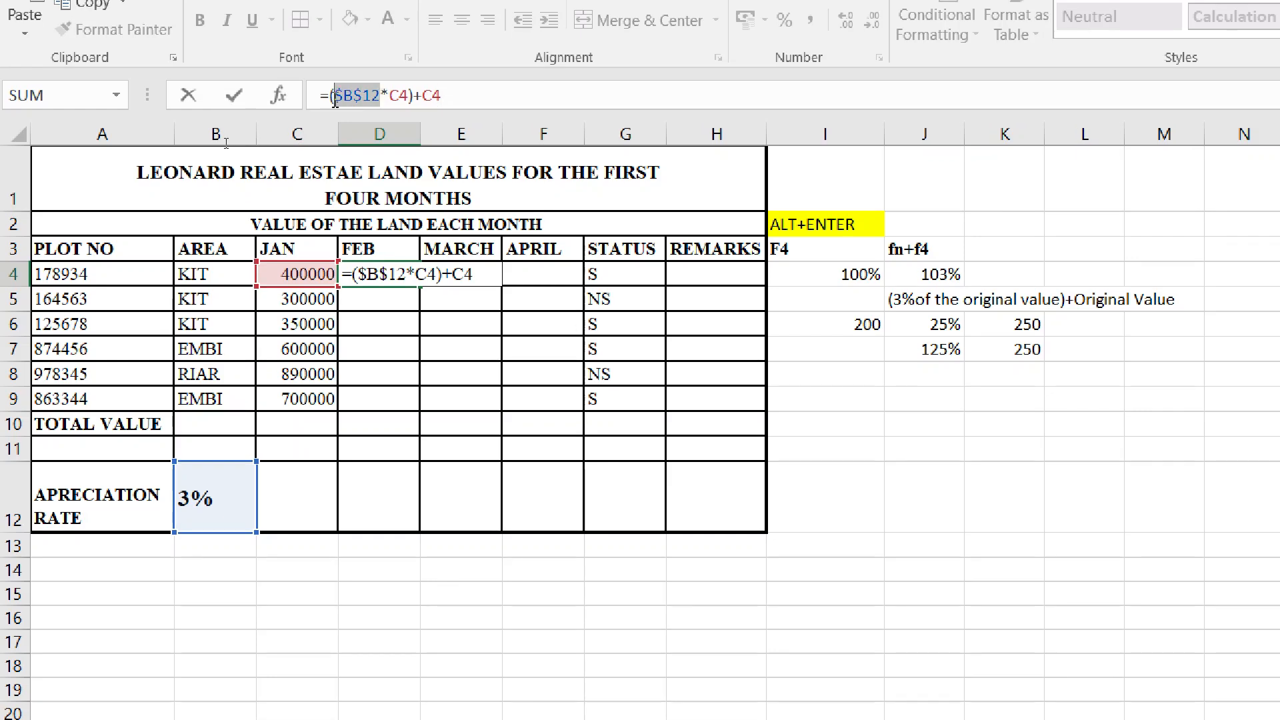
left_click(447, 97)
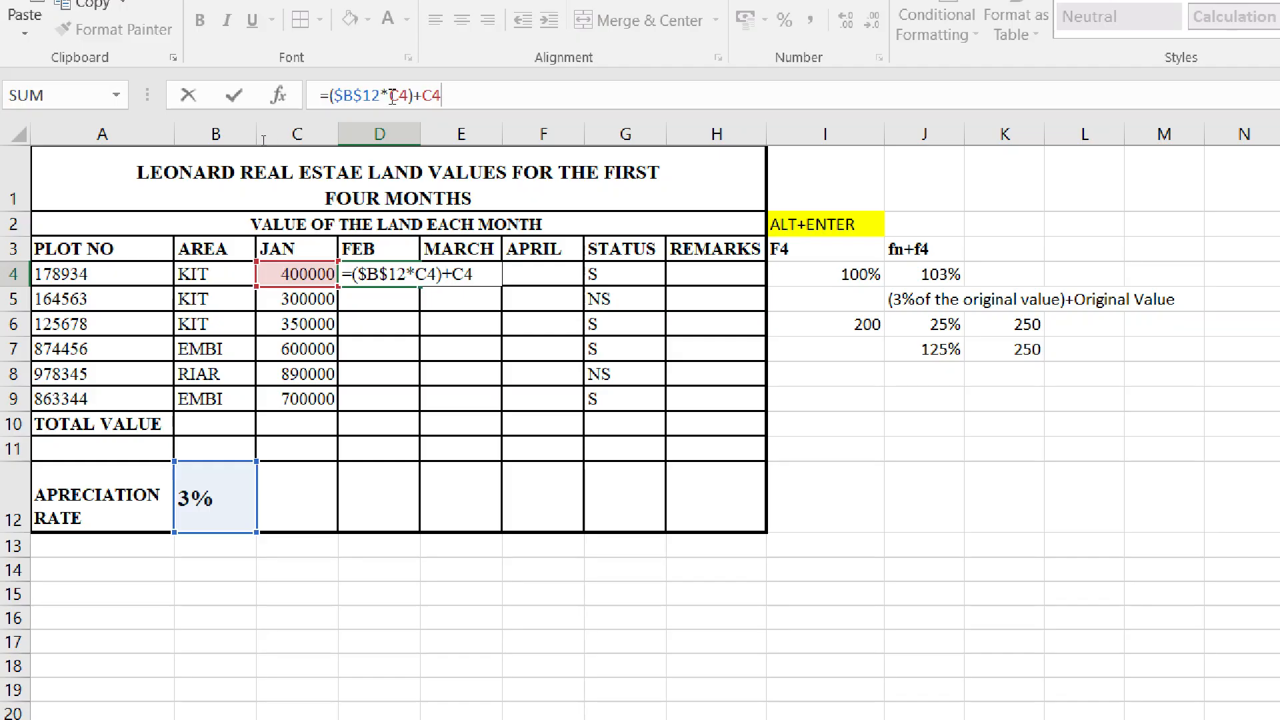
- Examine the relative C4 reference in D4's formula, reopen the formula for review, and leave it without editing
left_click_drag(389, 93, 409, 94)
key("Return")
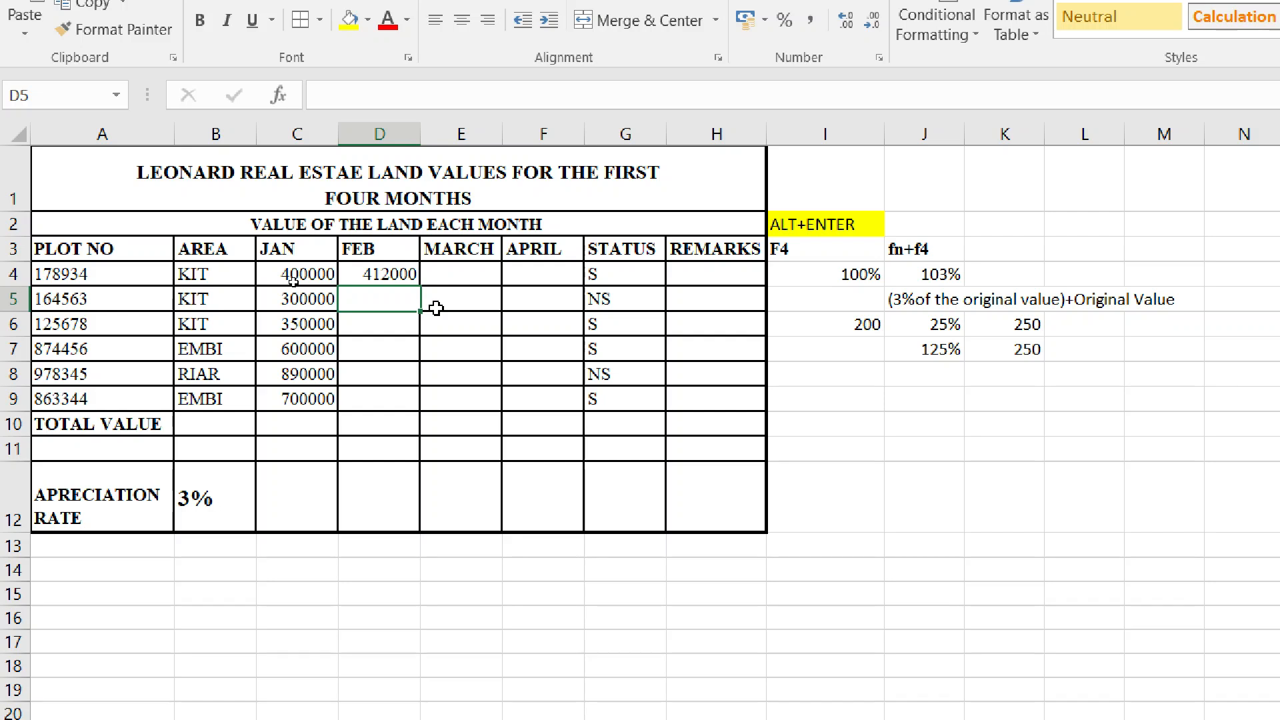
left_click(388, 274)
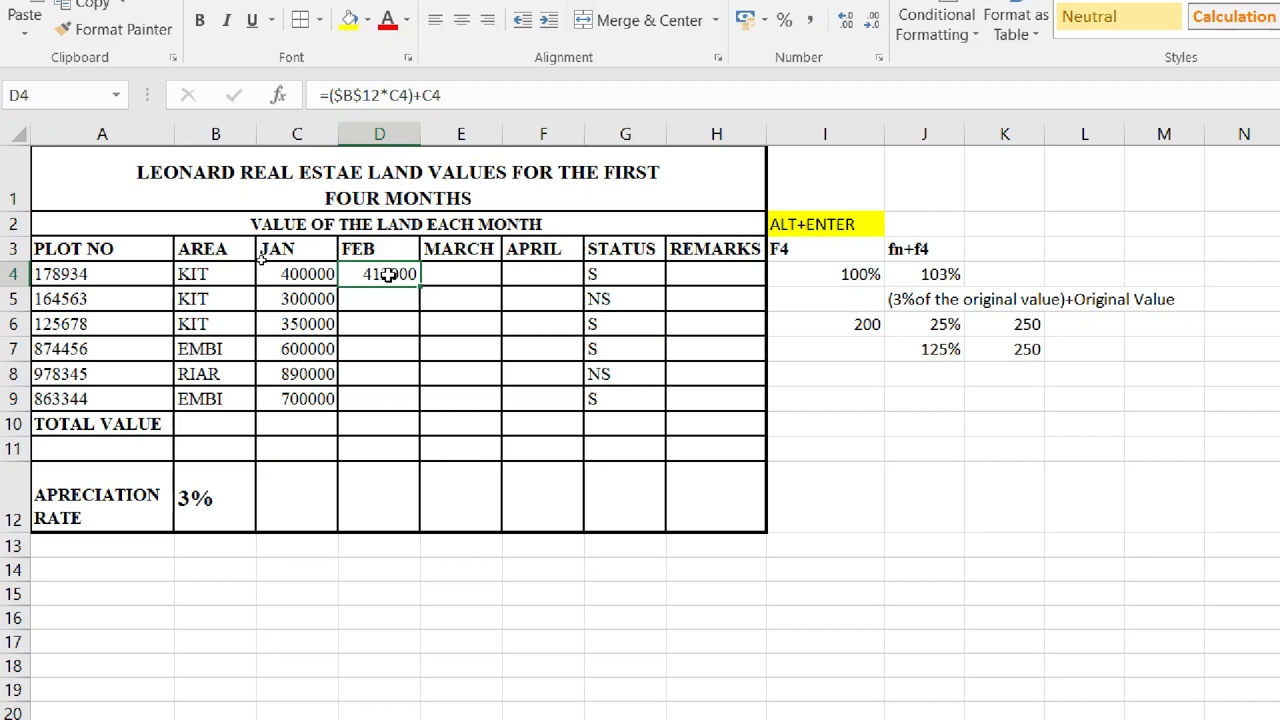
double_click(388, 274)
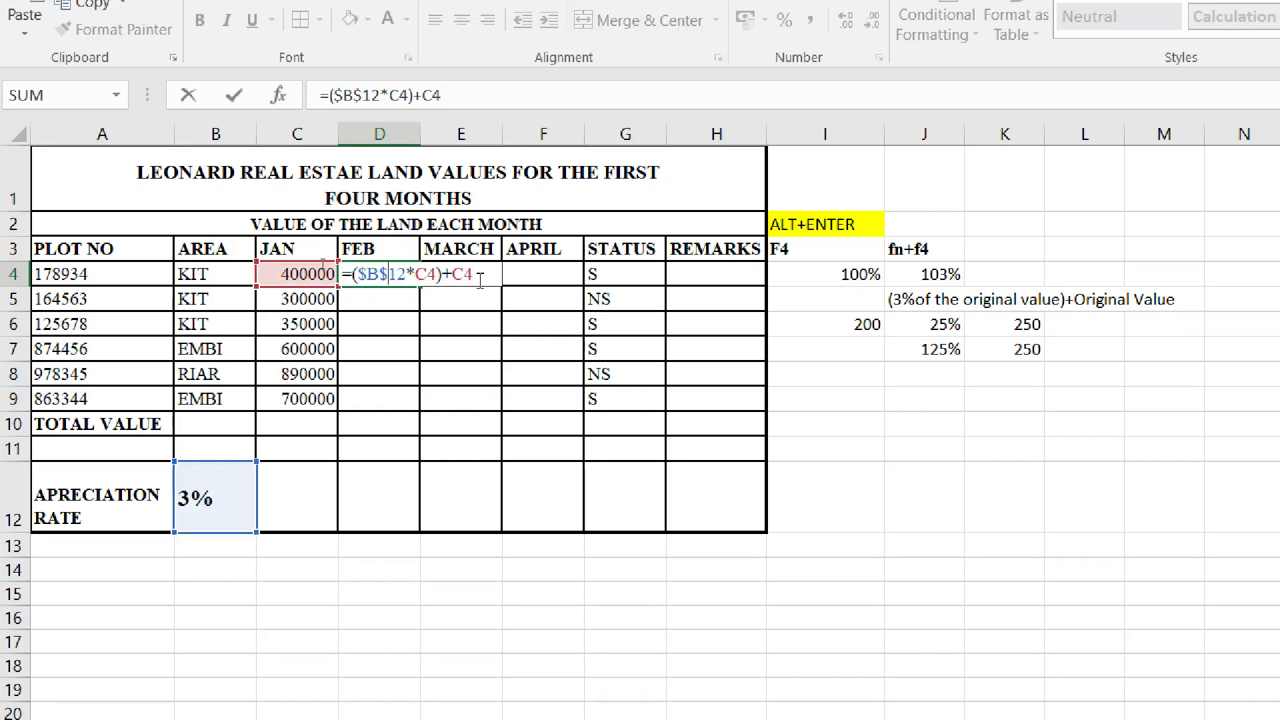
key("Return")
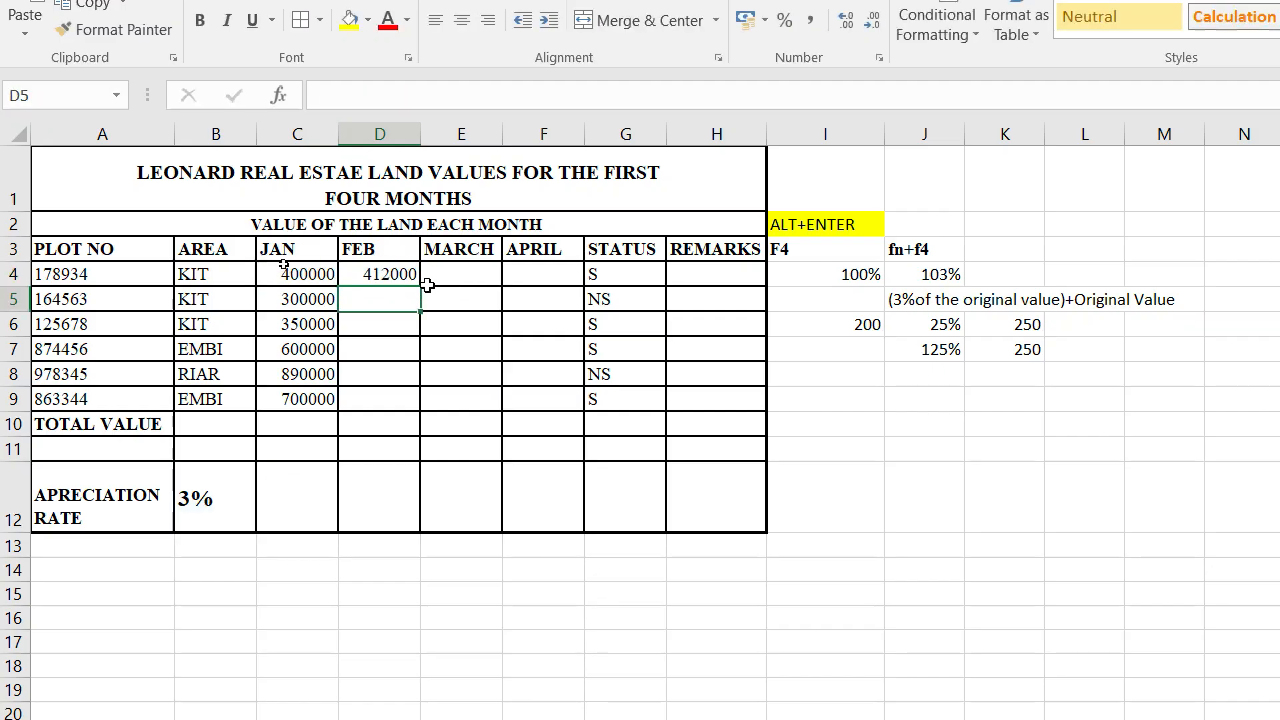
- Clear the February formula from cell D4
left_click(396, 273)
key("Delete")
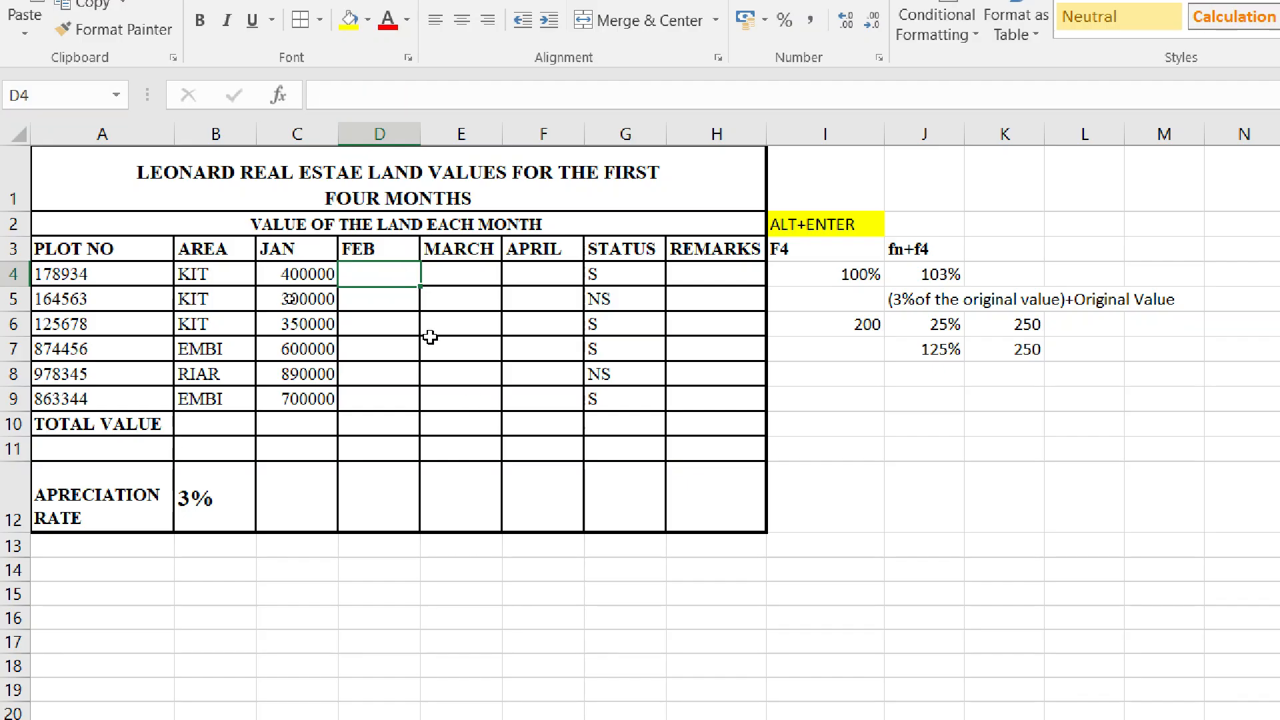
left_click(438, 304)
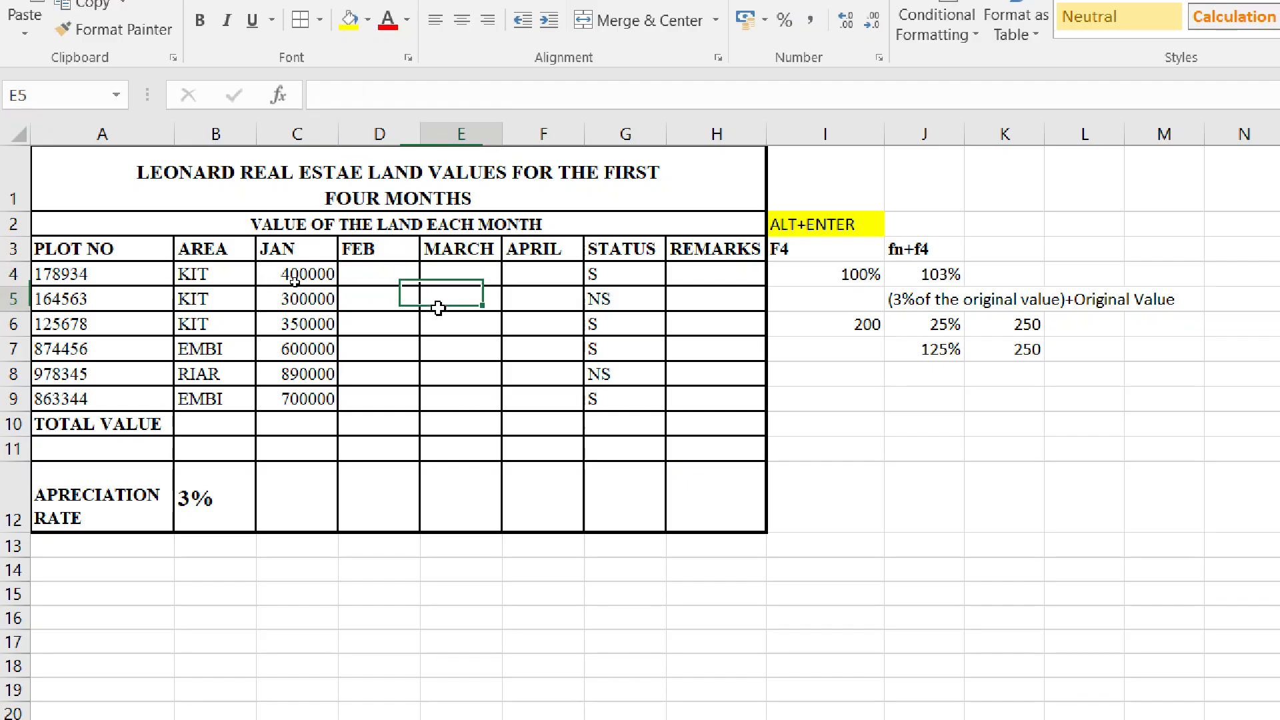
- Enlarge the font of D4 to size 18 and make the cell bold
left_click(399, 279)
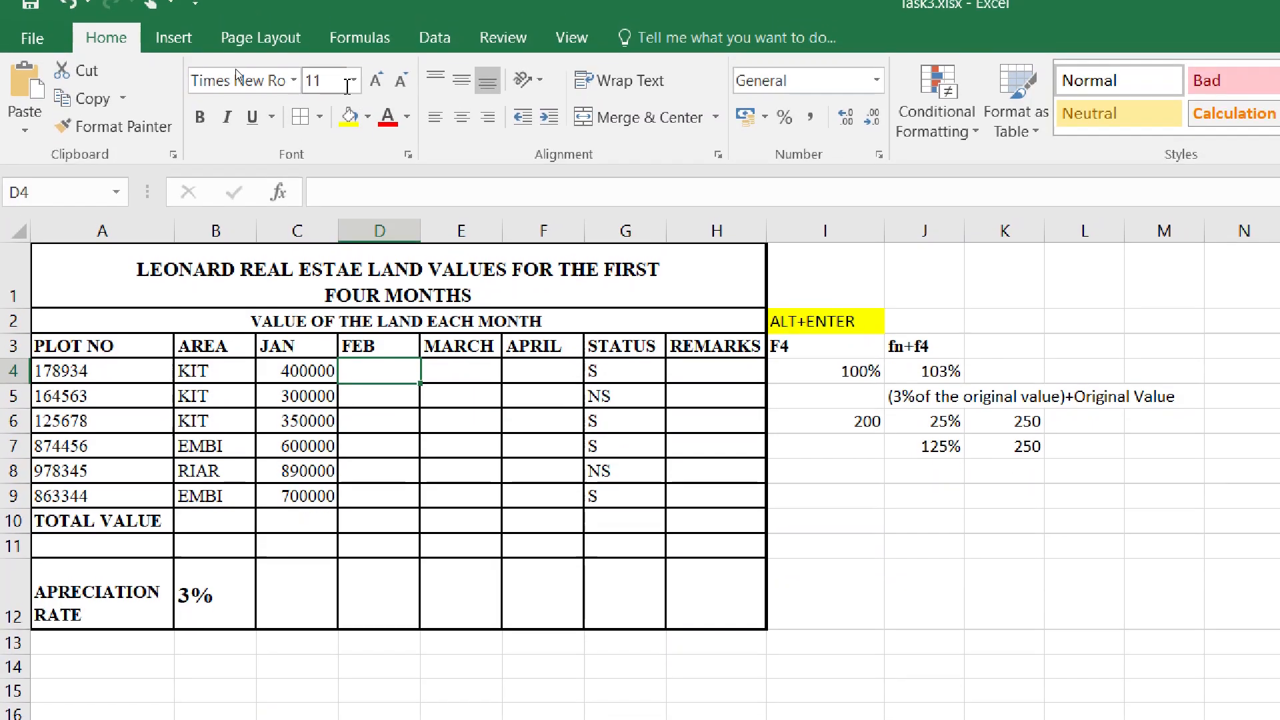
left_click(376, 90)
left_click(376, 90)
left_click(376, 90)
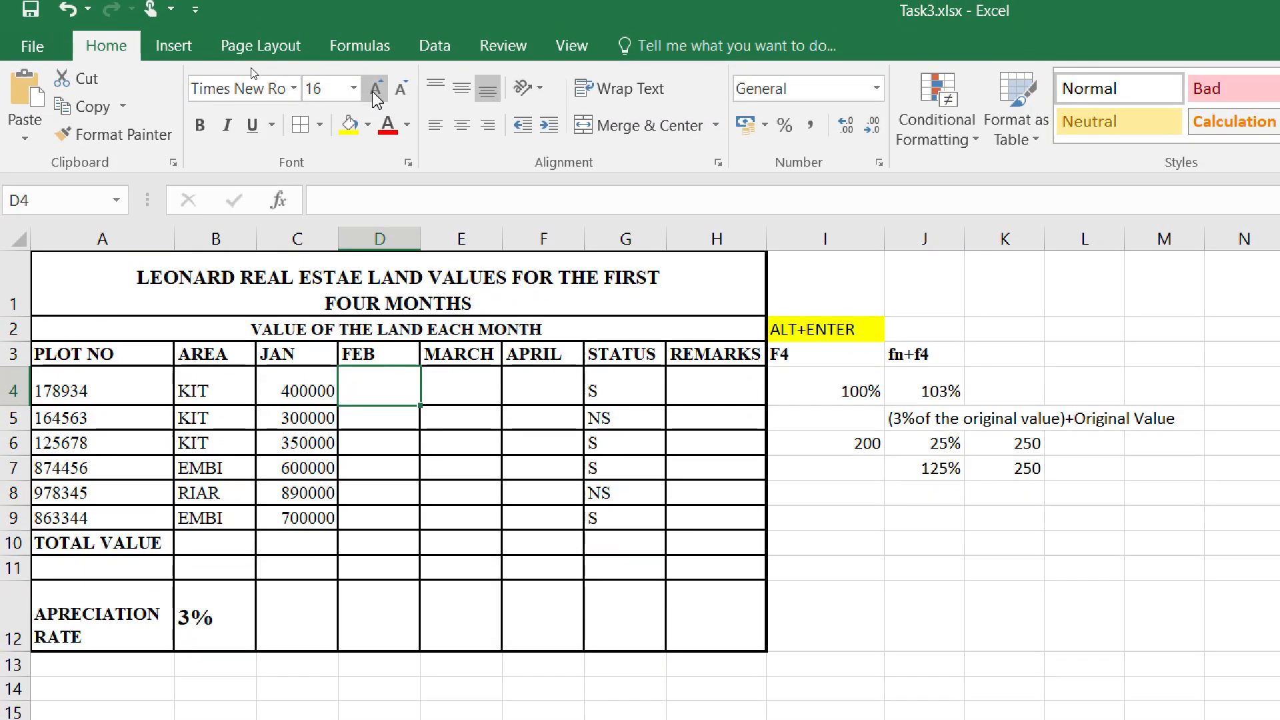
left_click(200, 125)
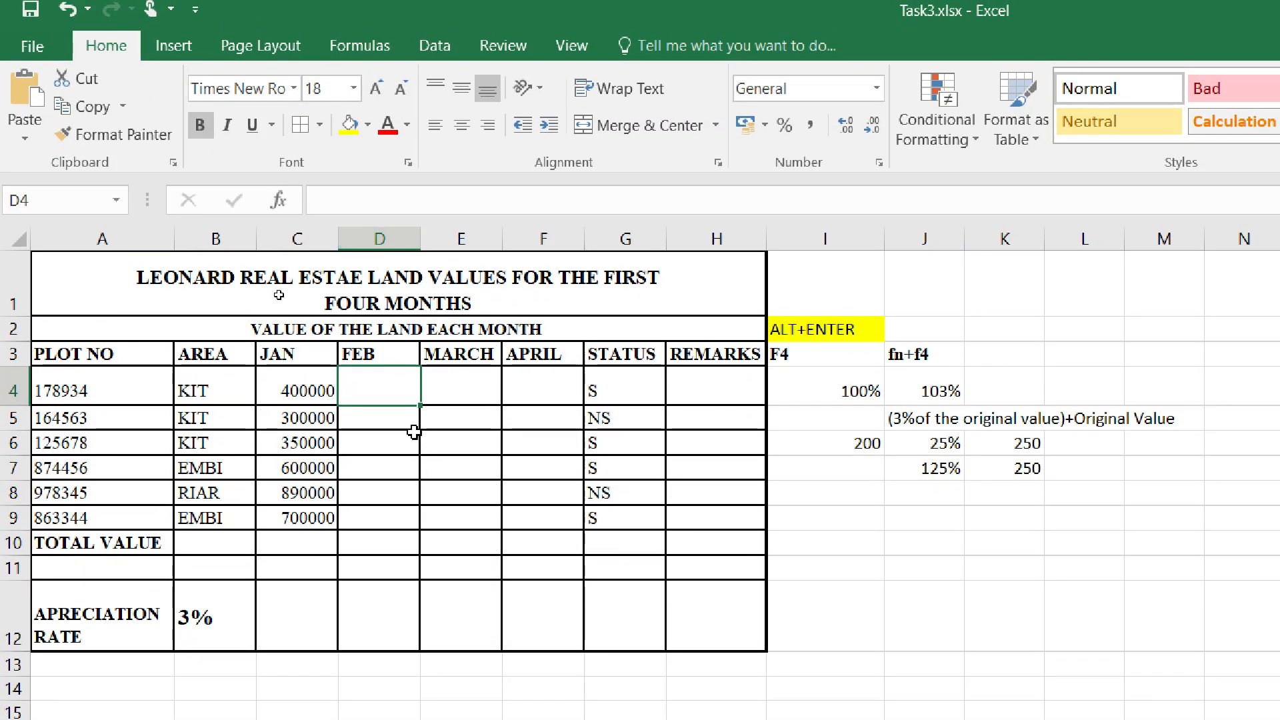
- Start D4 with an equals sign and enlarge the cell's bold font to size 22
double_click(400, 389)
type("=")
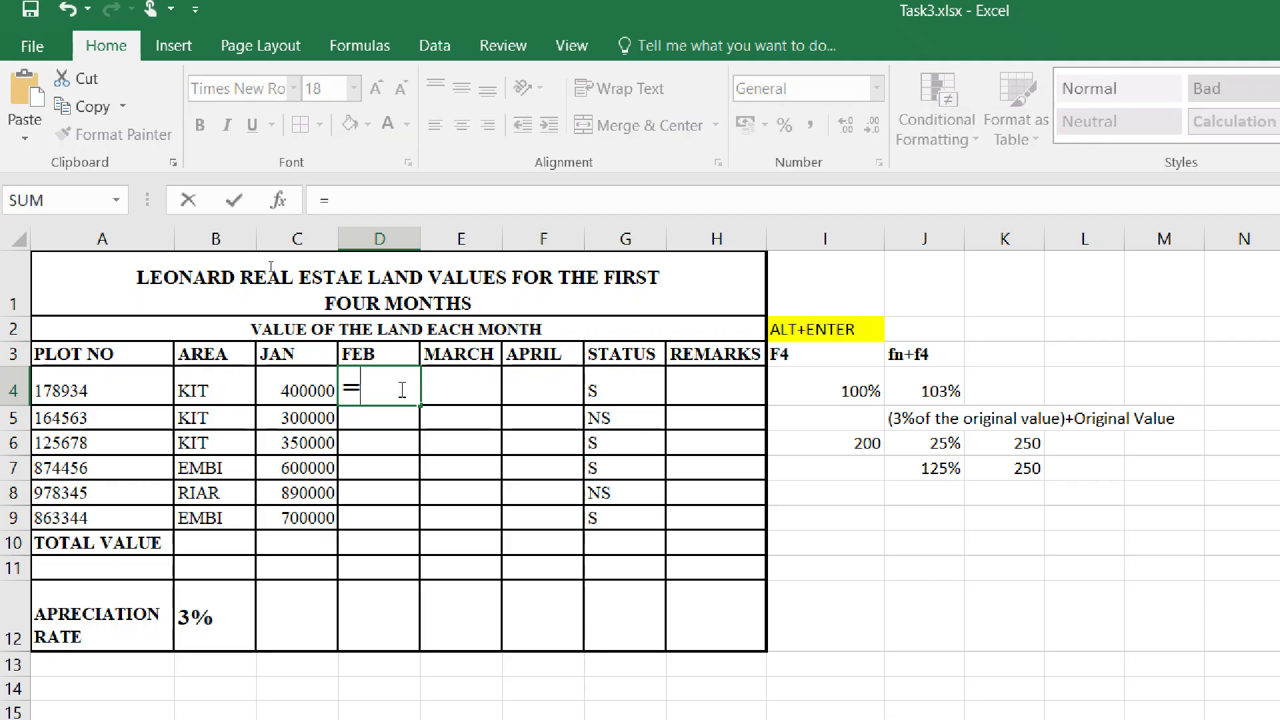
key("Return")
left_click(393, 393)
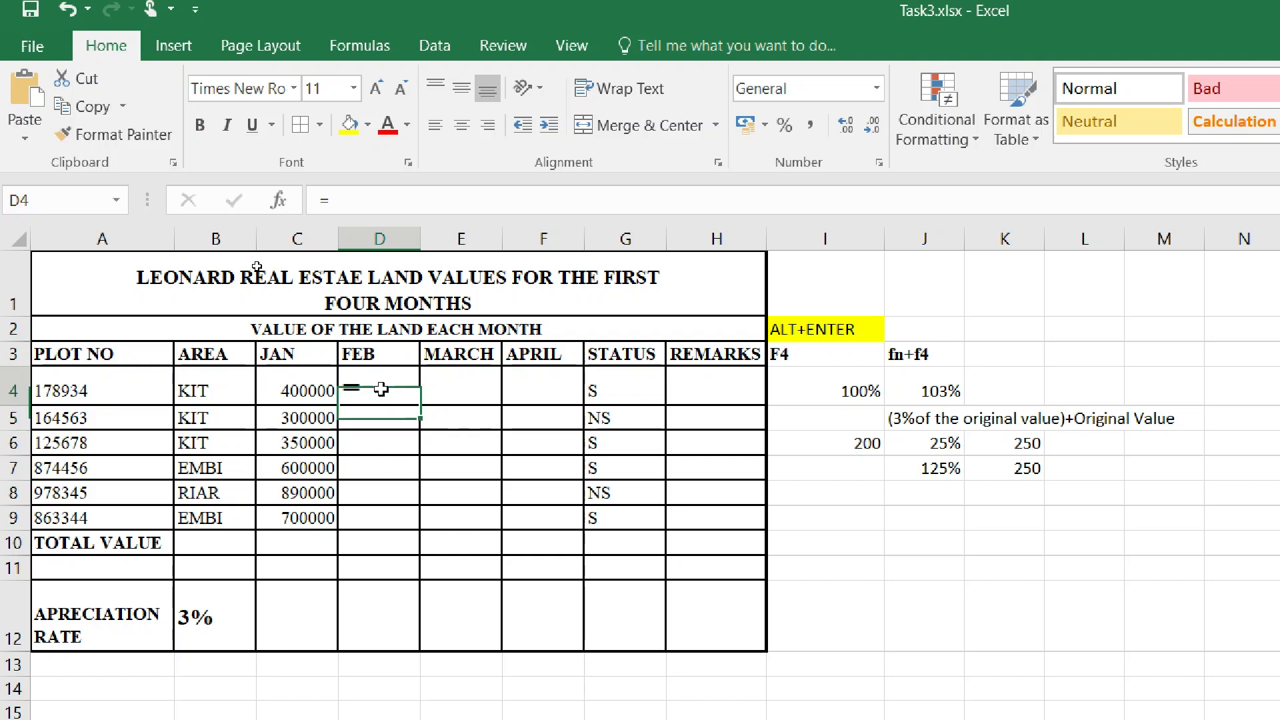
left_click(201, 125)
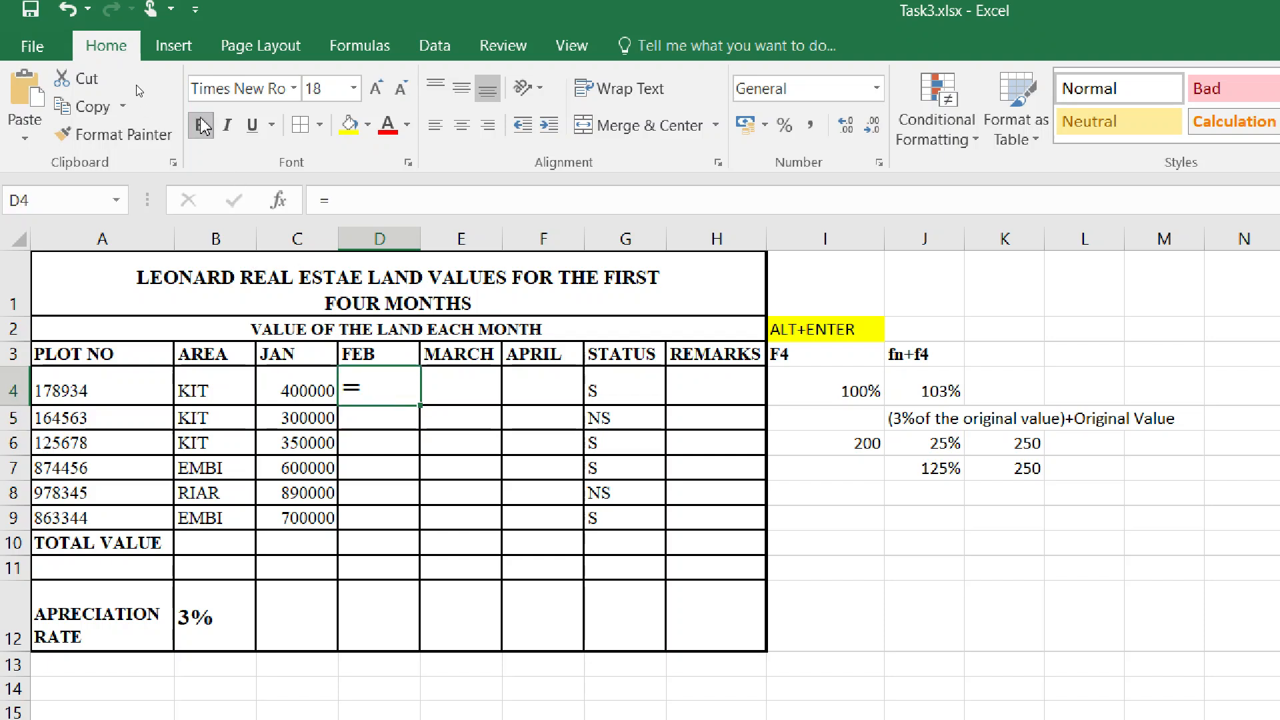
left_click(376, 89)
left_click(376, 88)
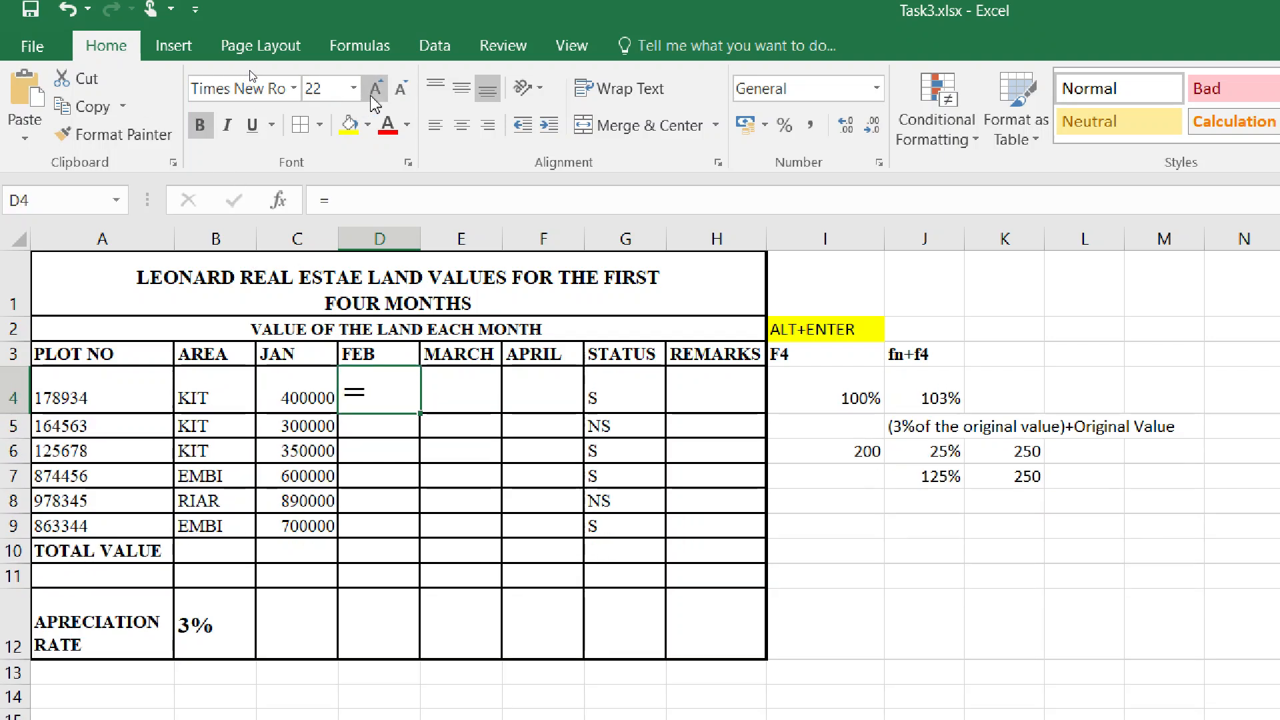
- Extend D4's formula to =($B$12 by referencing the appreciation rate cell as an absolute reference
double_click(384, 388)
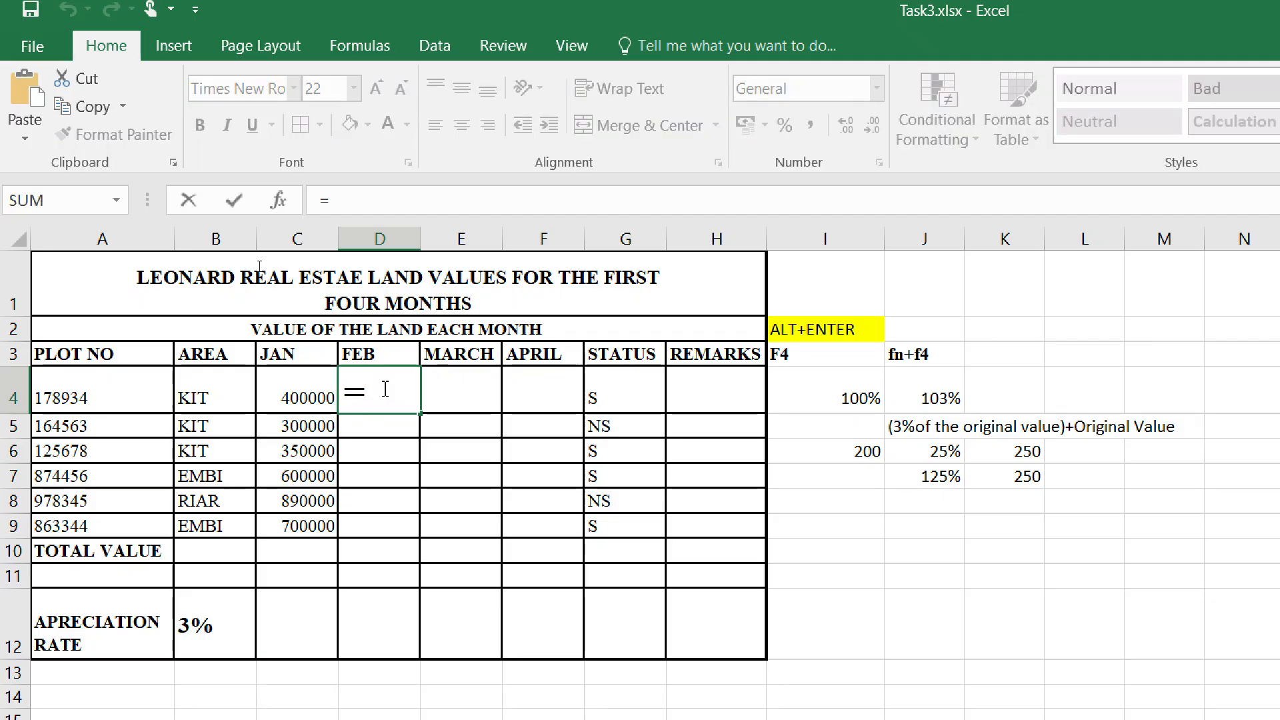
type("(")
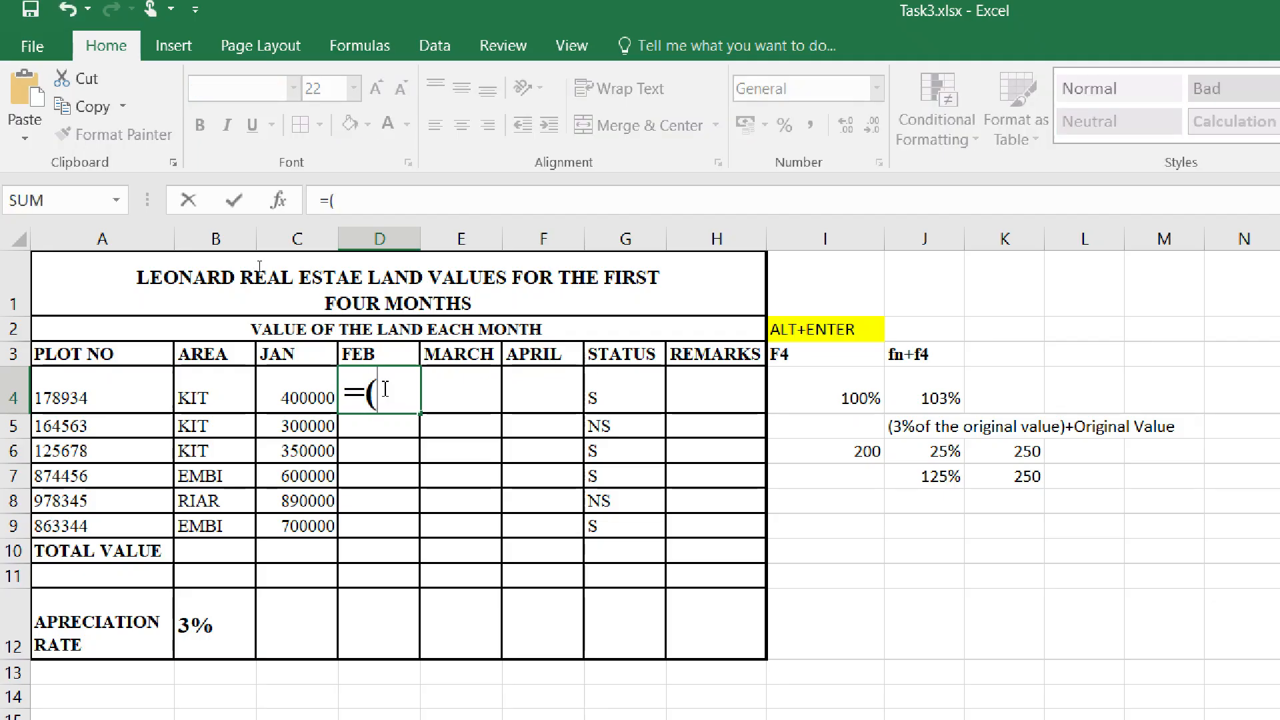
left_click(198, 624)
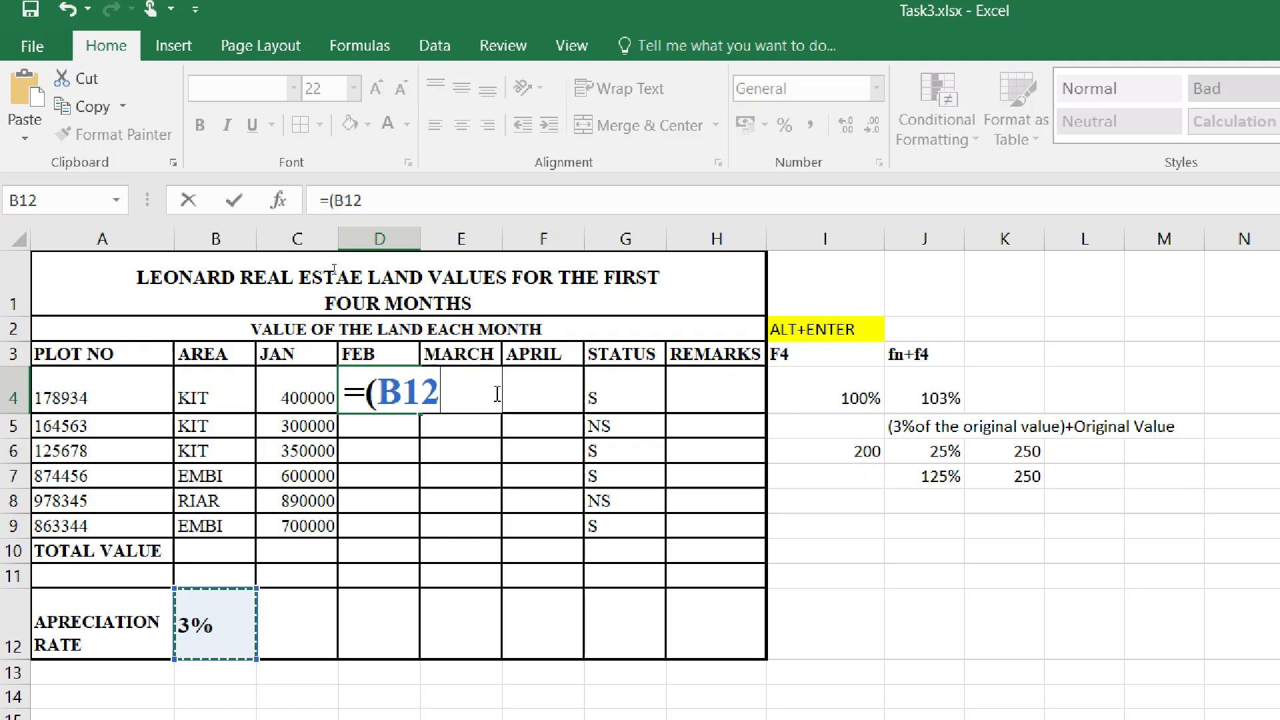
key("F4")
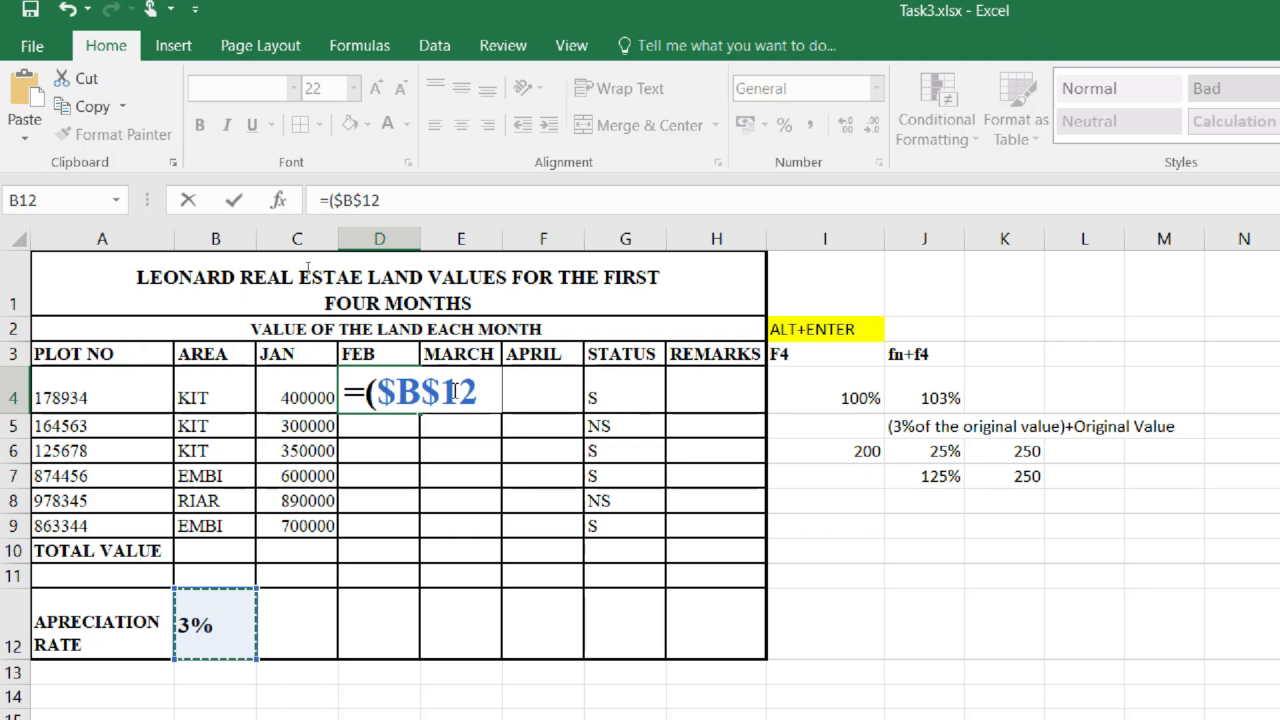
- Highlight the $B$12 reference in D4, and remove it together with the opening parenthesis
left_click_drag(378, 394, 473, 398)
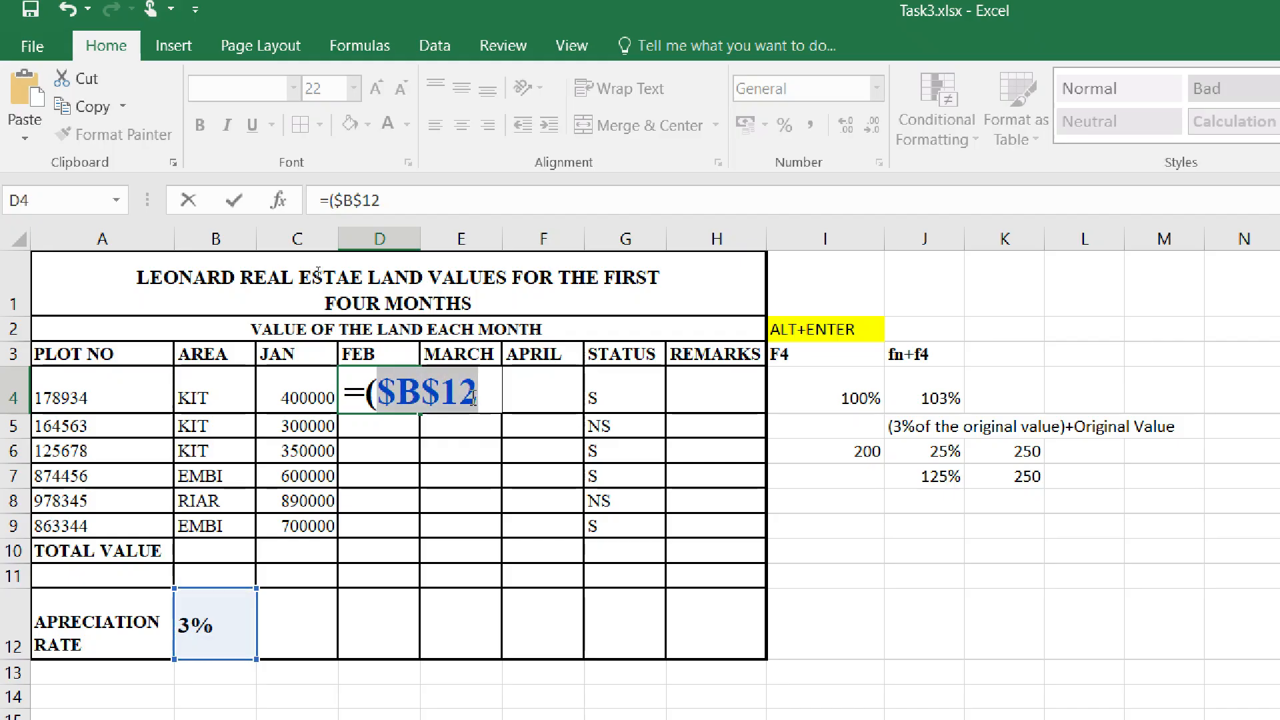
left_click(474, 399)
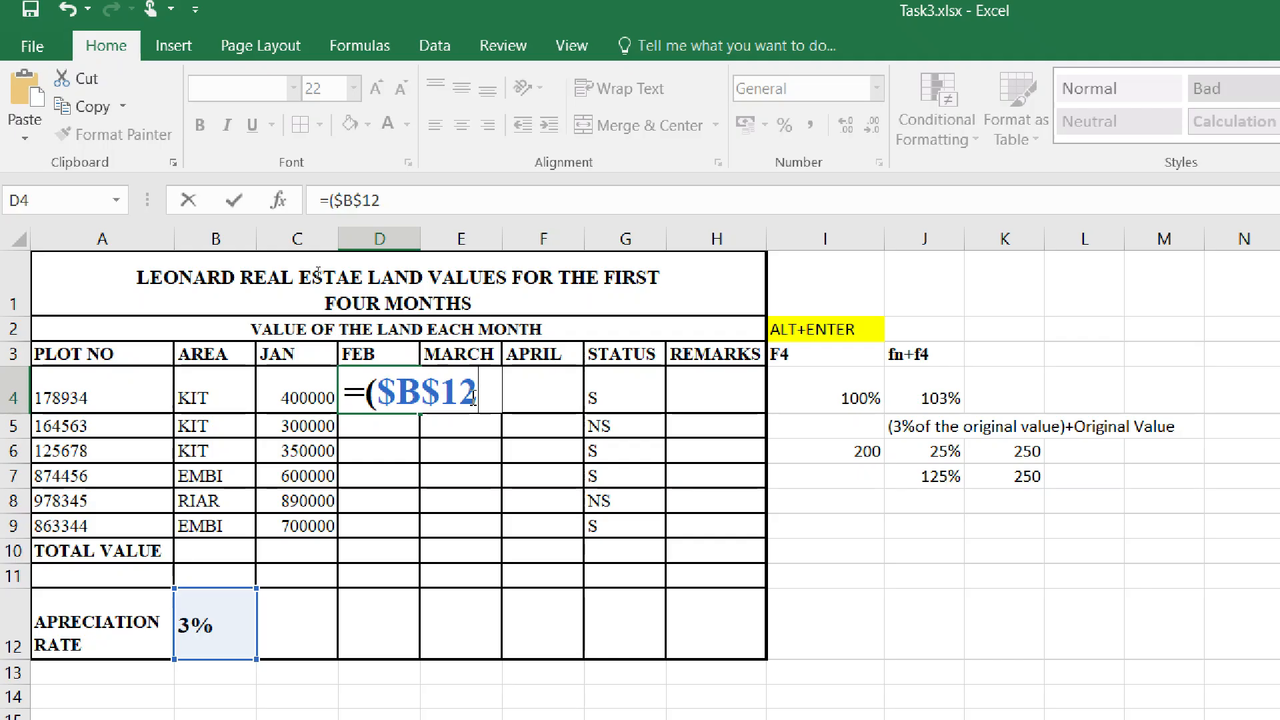
left_click_drag(475, 395, 382, 398)
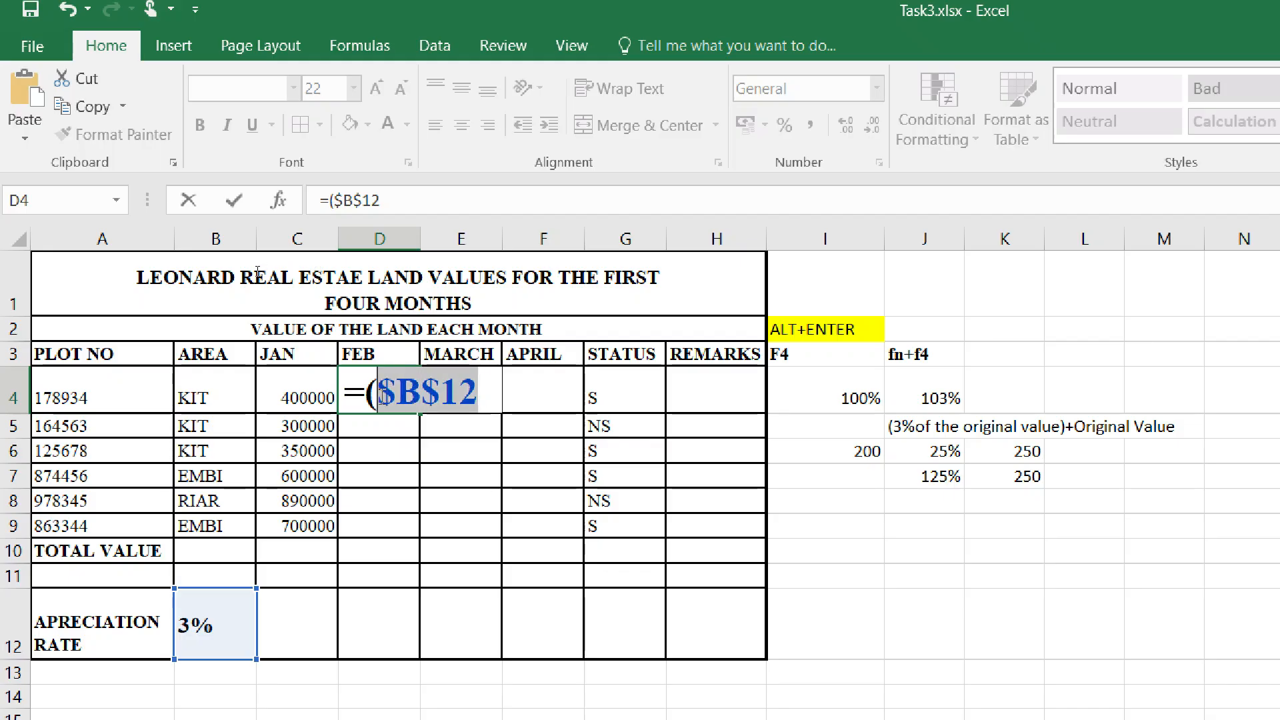
key("BackSpace")
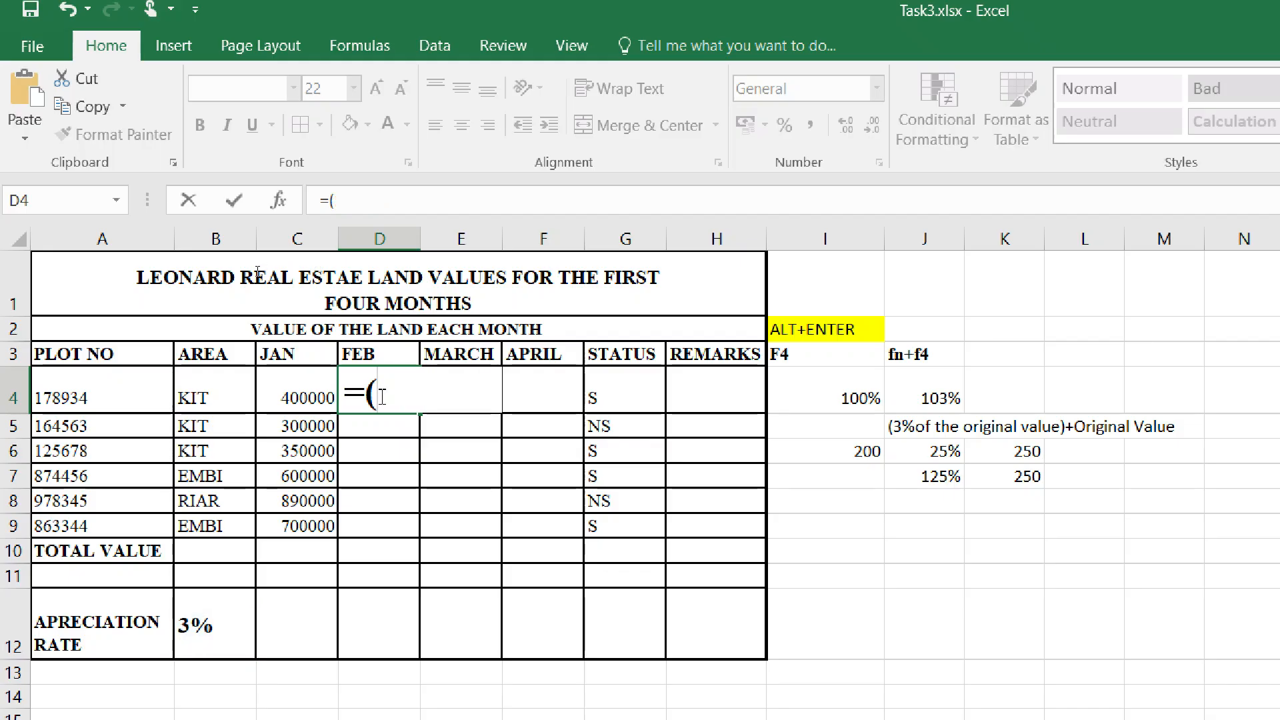
key("super")
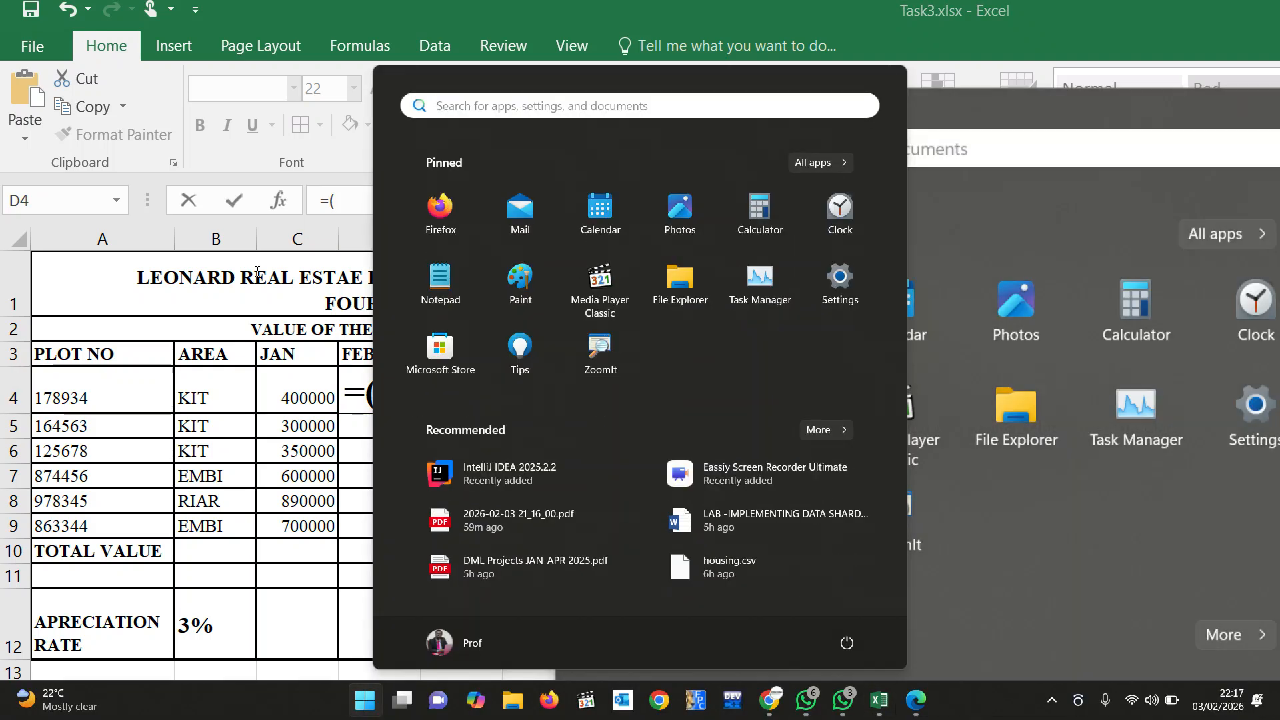
type("onc")
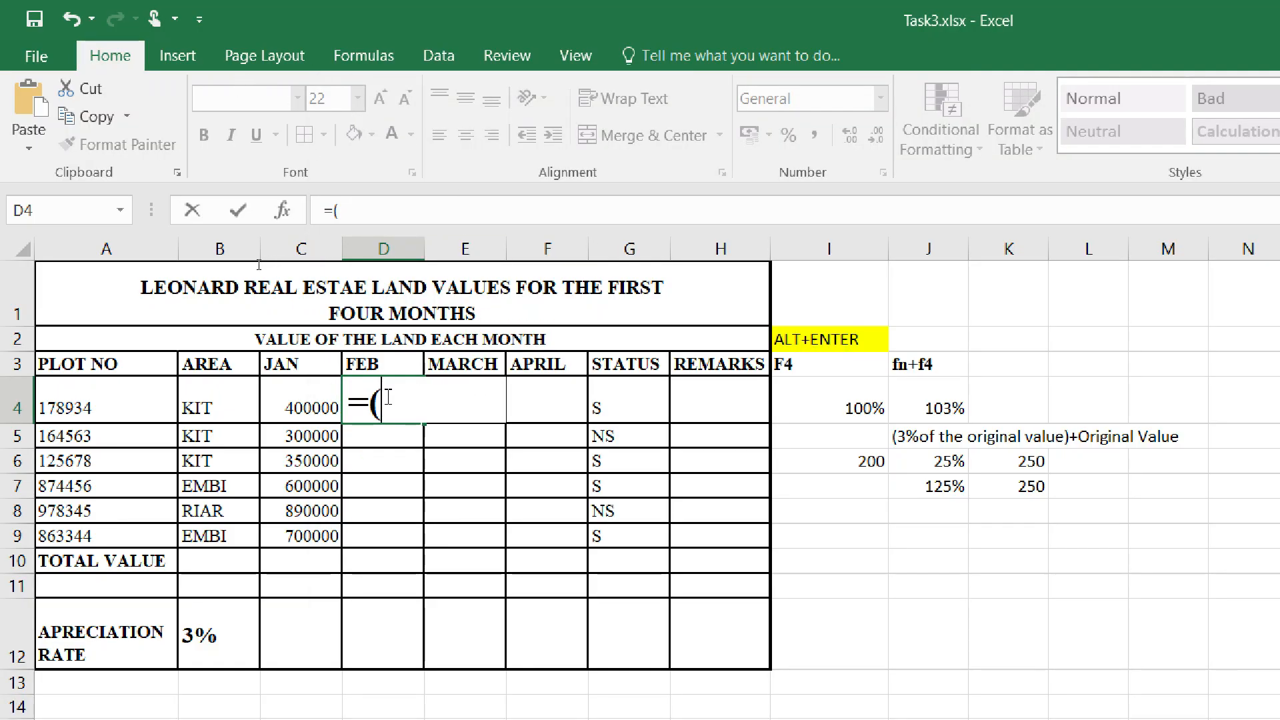
key("BackSpace")
- Search the system for key, open the On-Screen Keyboard and close it again
key("super")
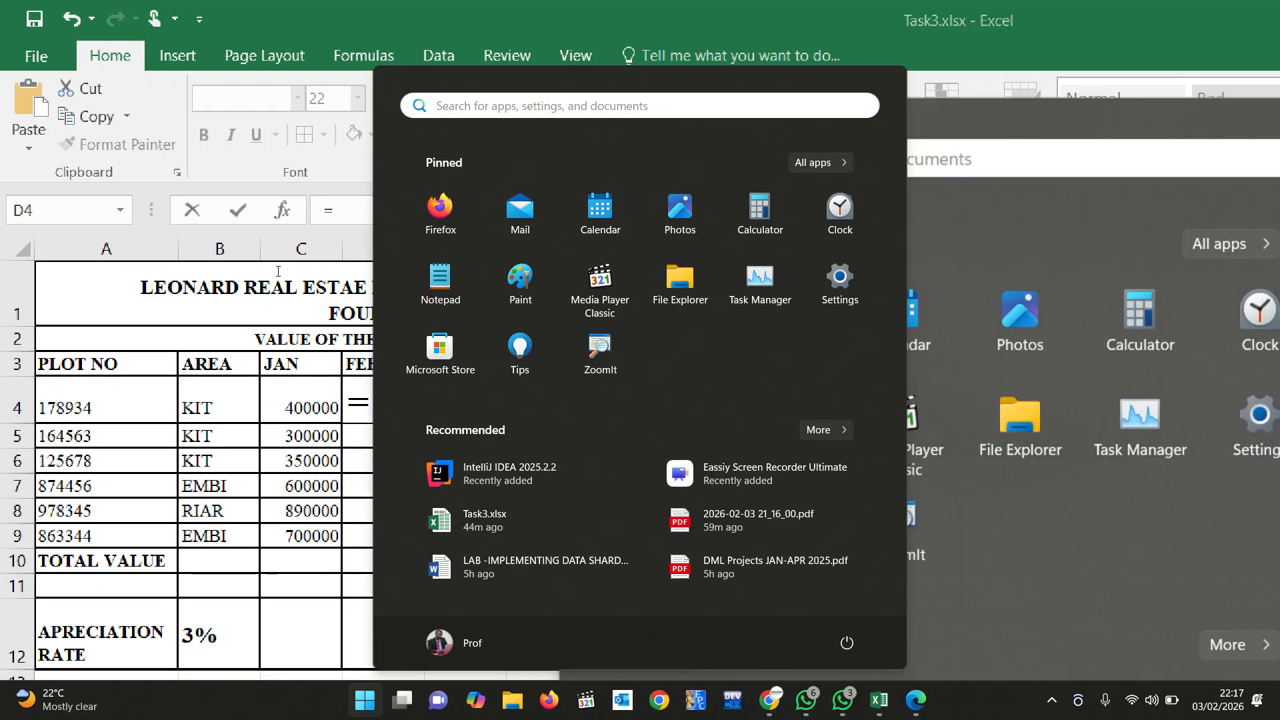
type("key")
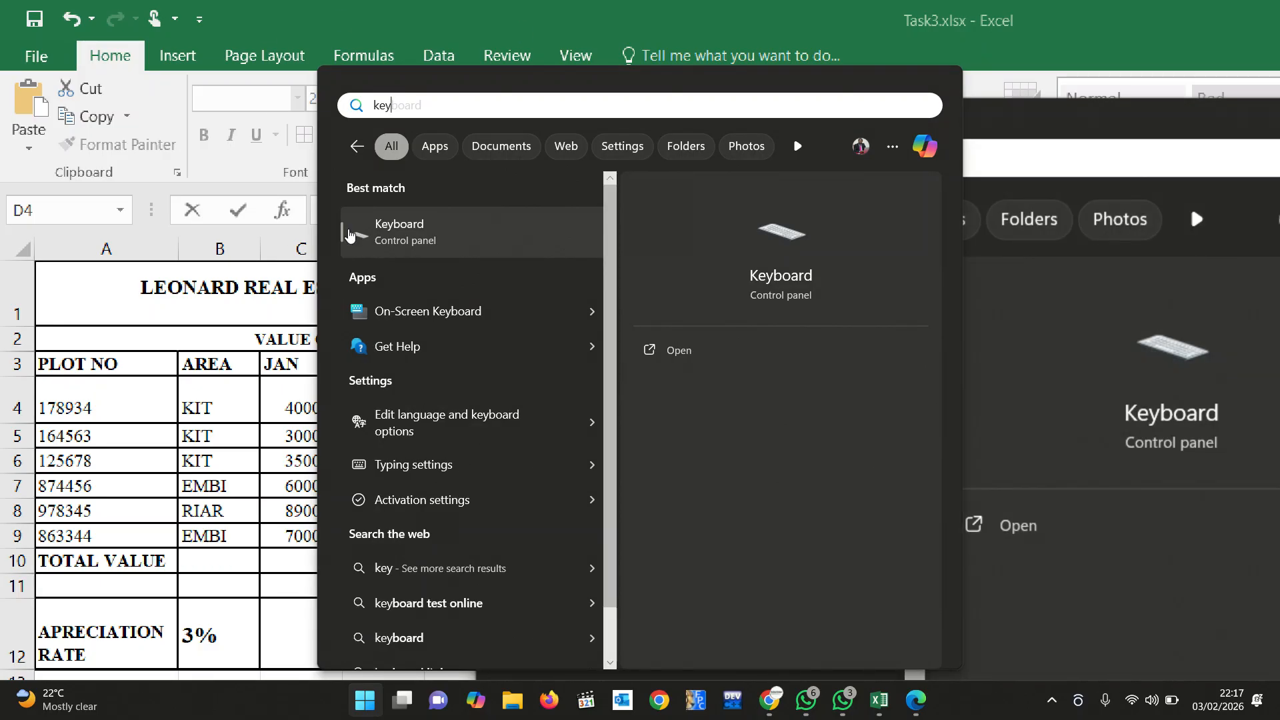
key("Escape")
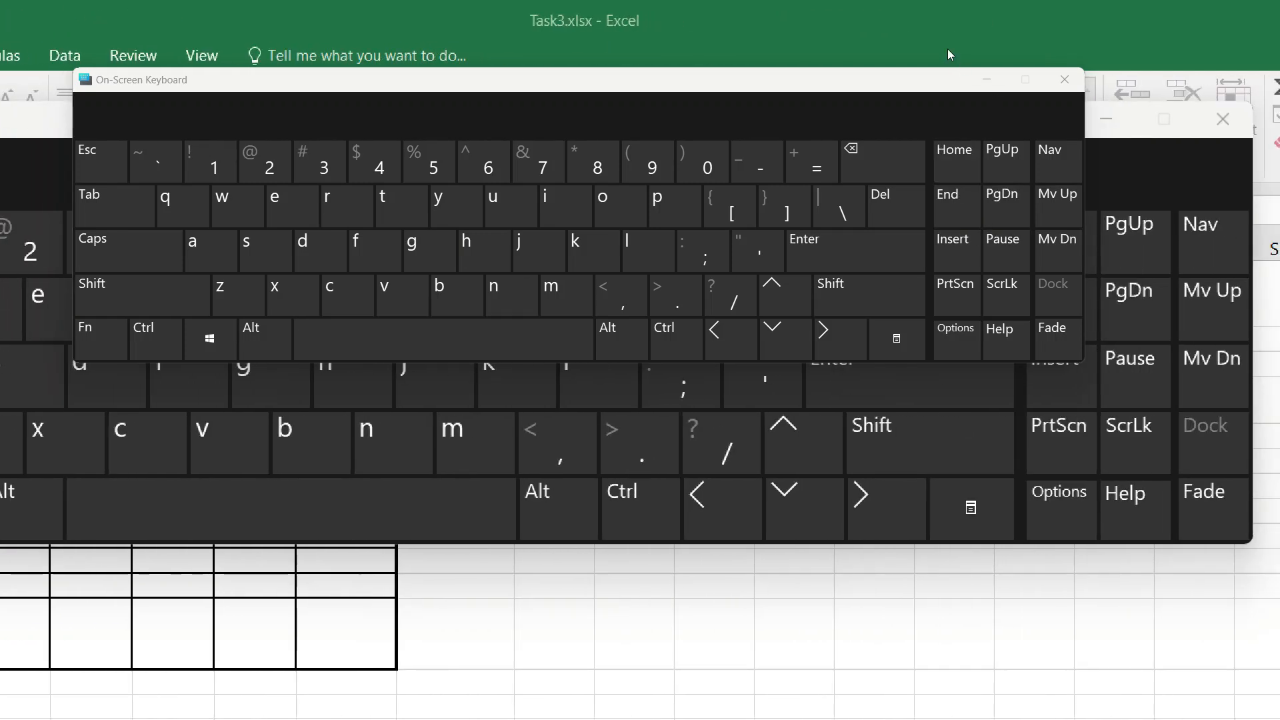
left_click(1065, 79)
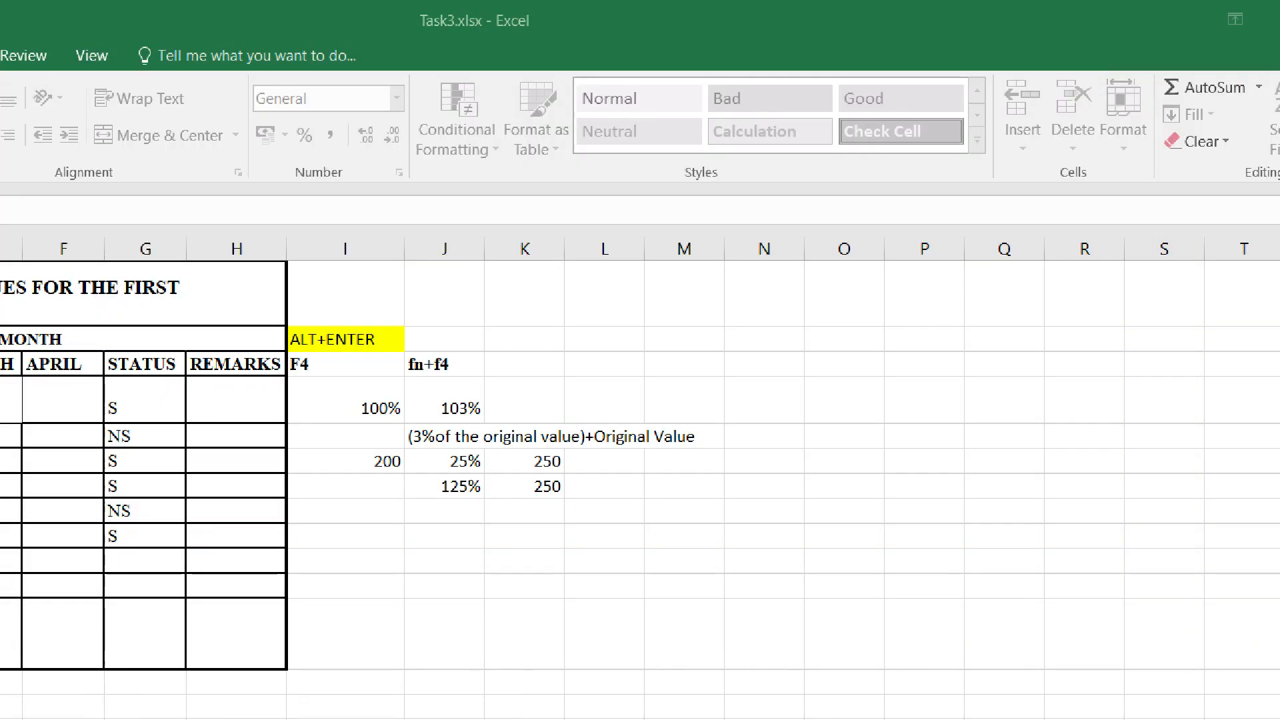
- Search the system for key and launch the On-Screen Keyboard app
key("super")
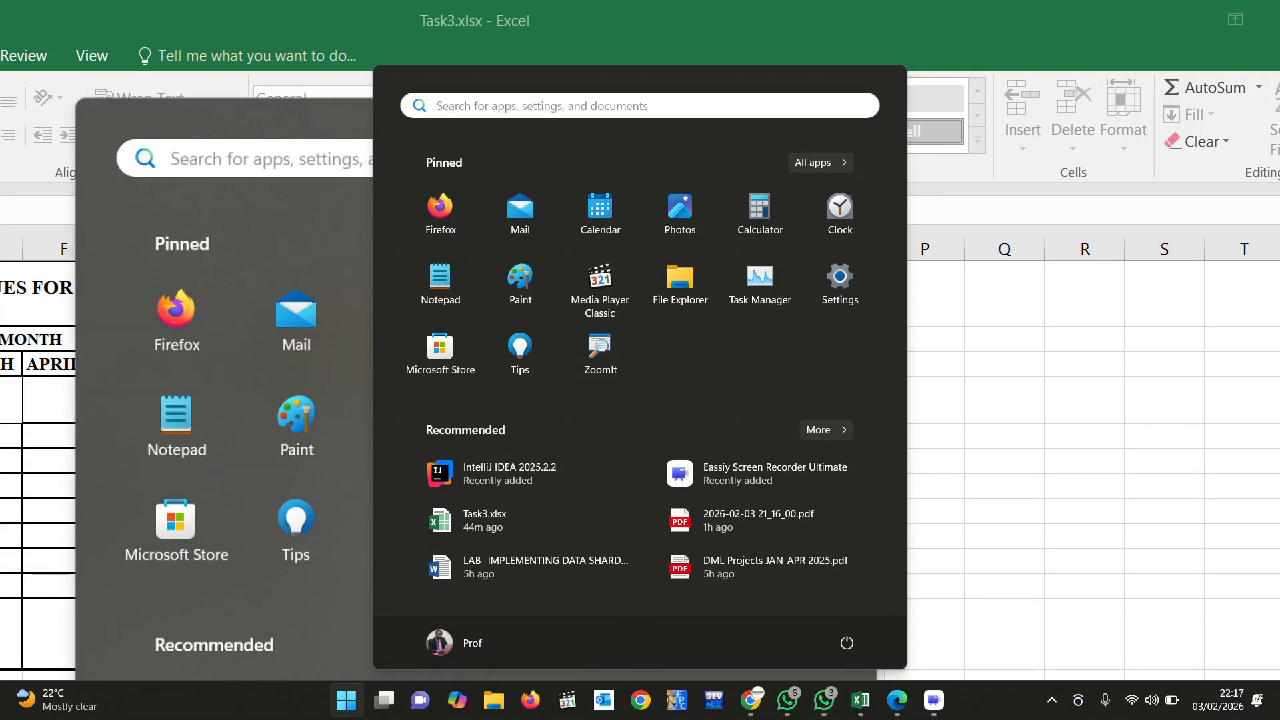
type("skey")
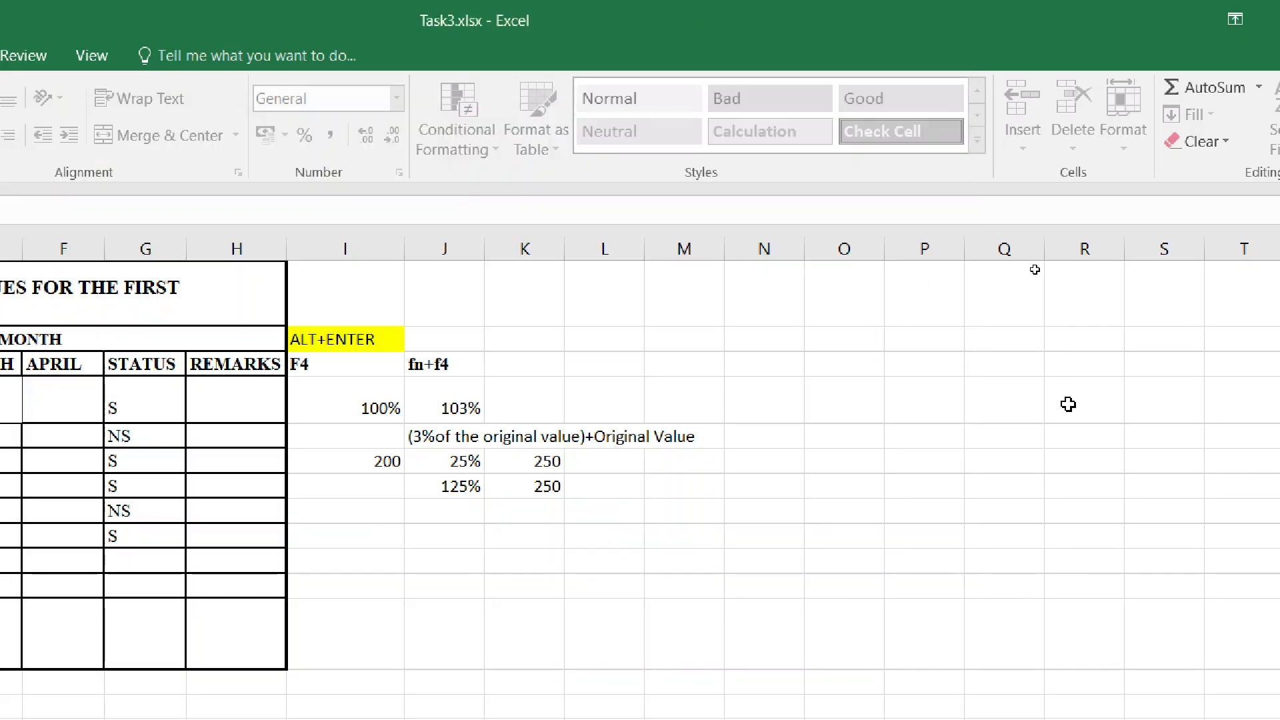
key("super")
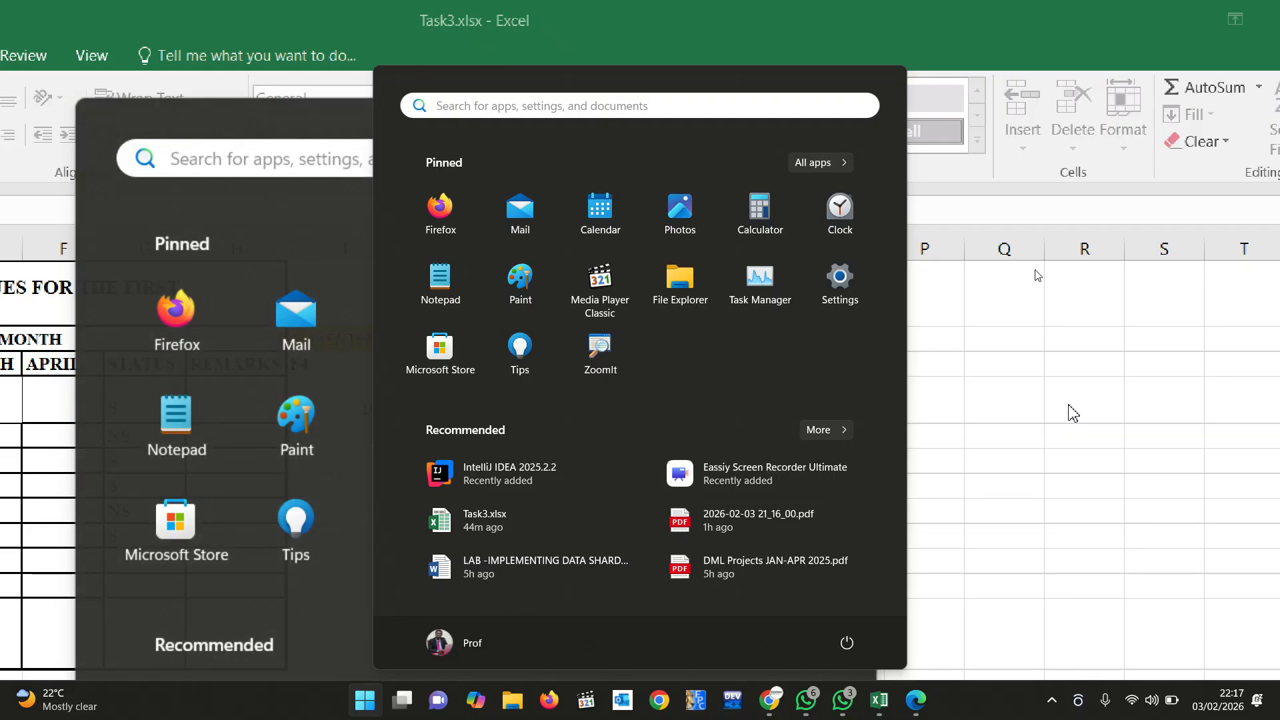
type("key")
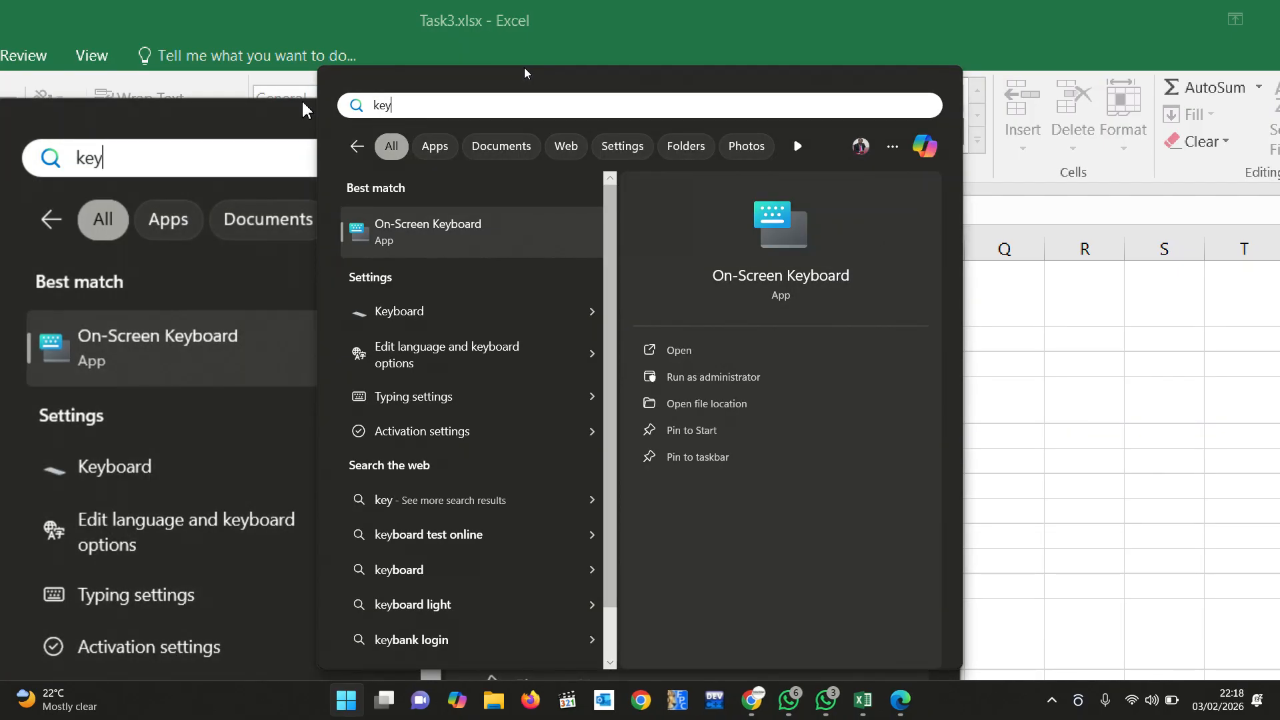
key("Return")
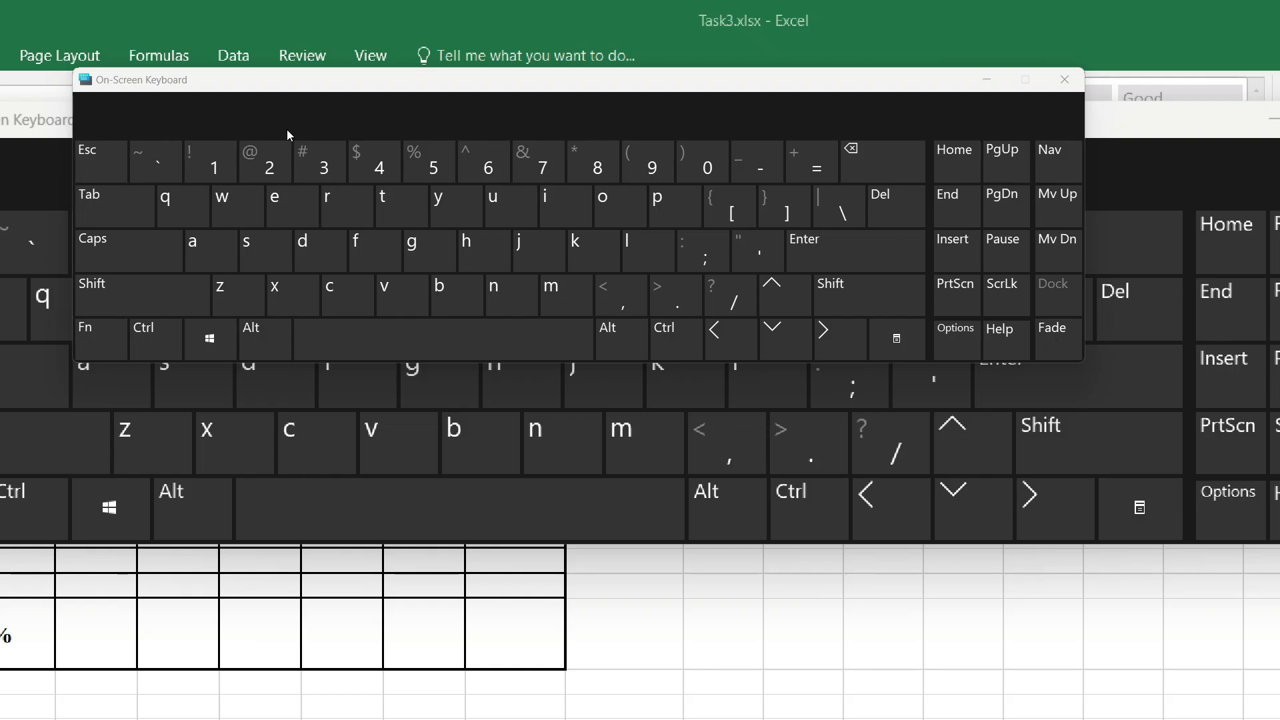
- Move the On-Screen Keyboard down clear of the formula bar and switch its number row to the function keys
key("ctrl+Down")
key("ctrl+Down")
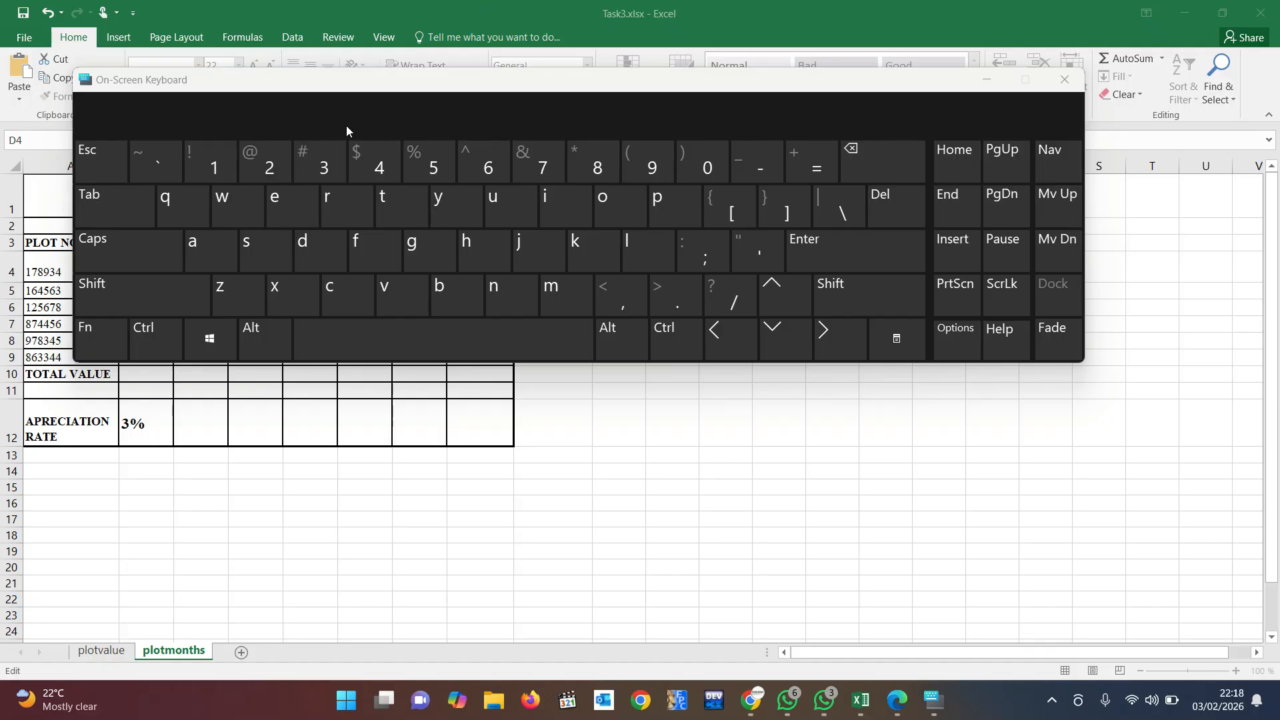
left_click_drag(342, 83, 344, 217)
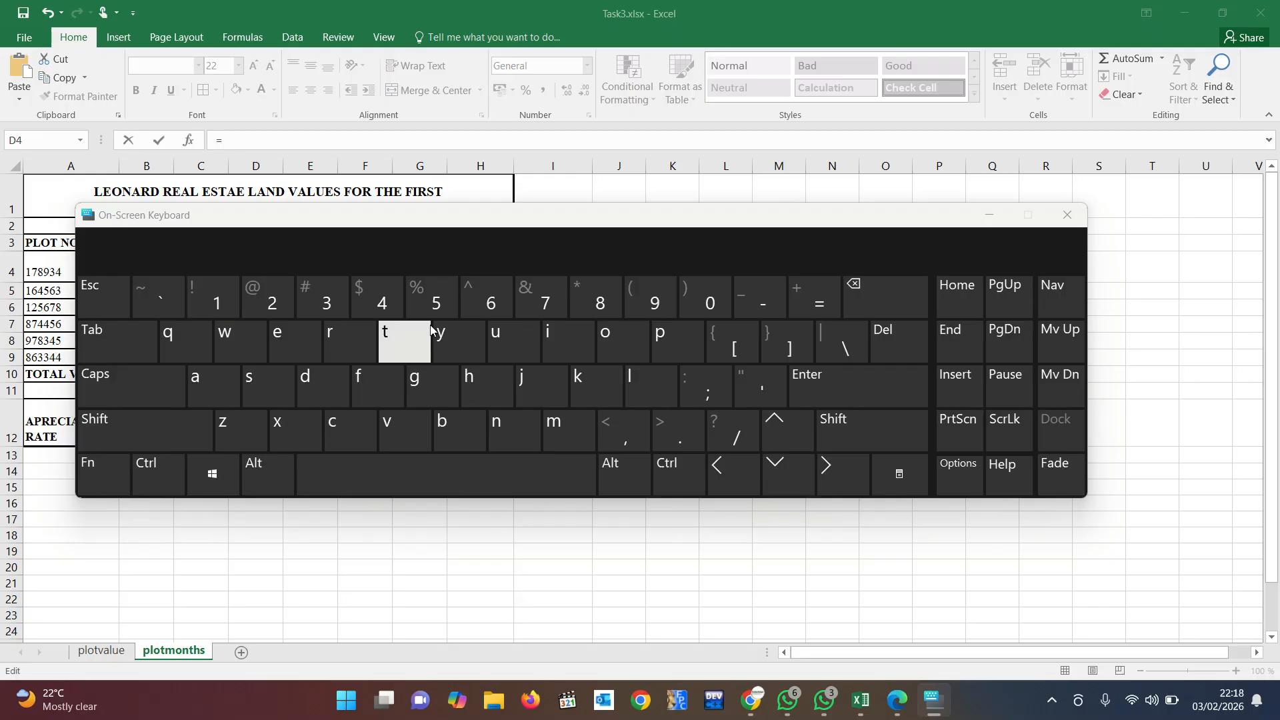
left_click(109, 464)
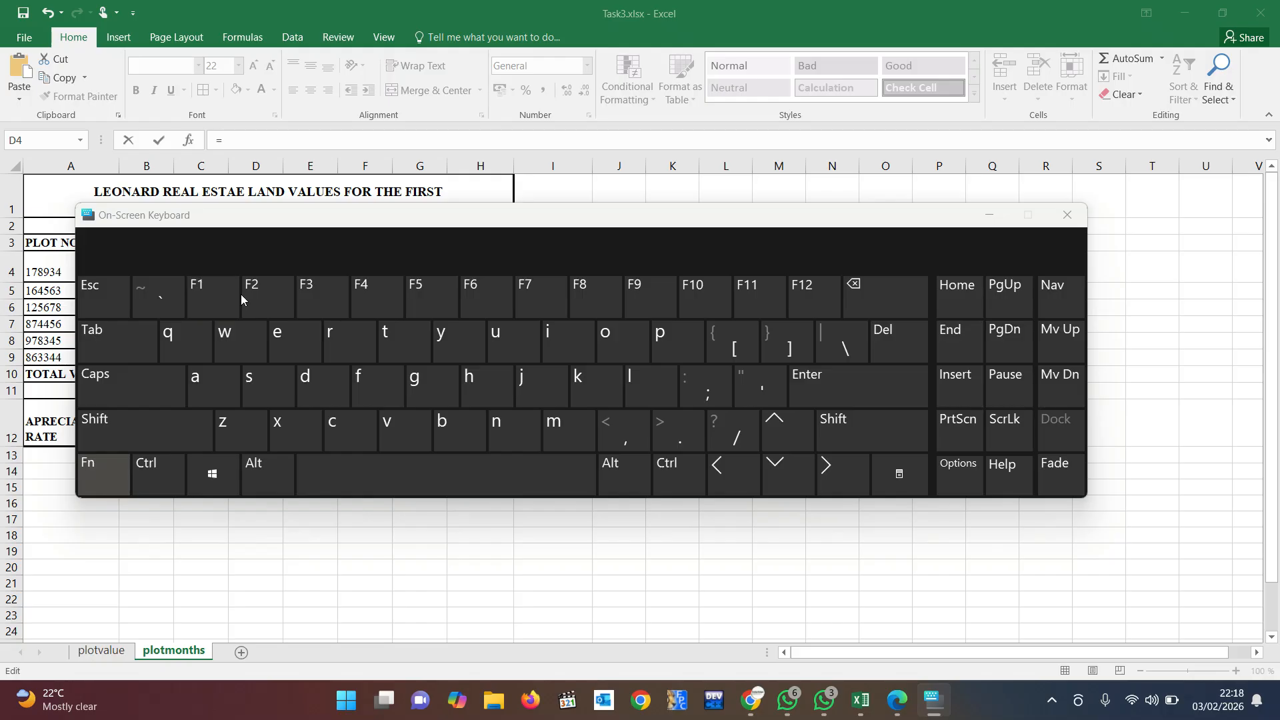
- Toggle the On-Screen Keyboard's Fn layer off and on repeatedly to compare the number row with F4
left_click(104, 470)
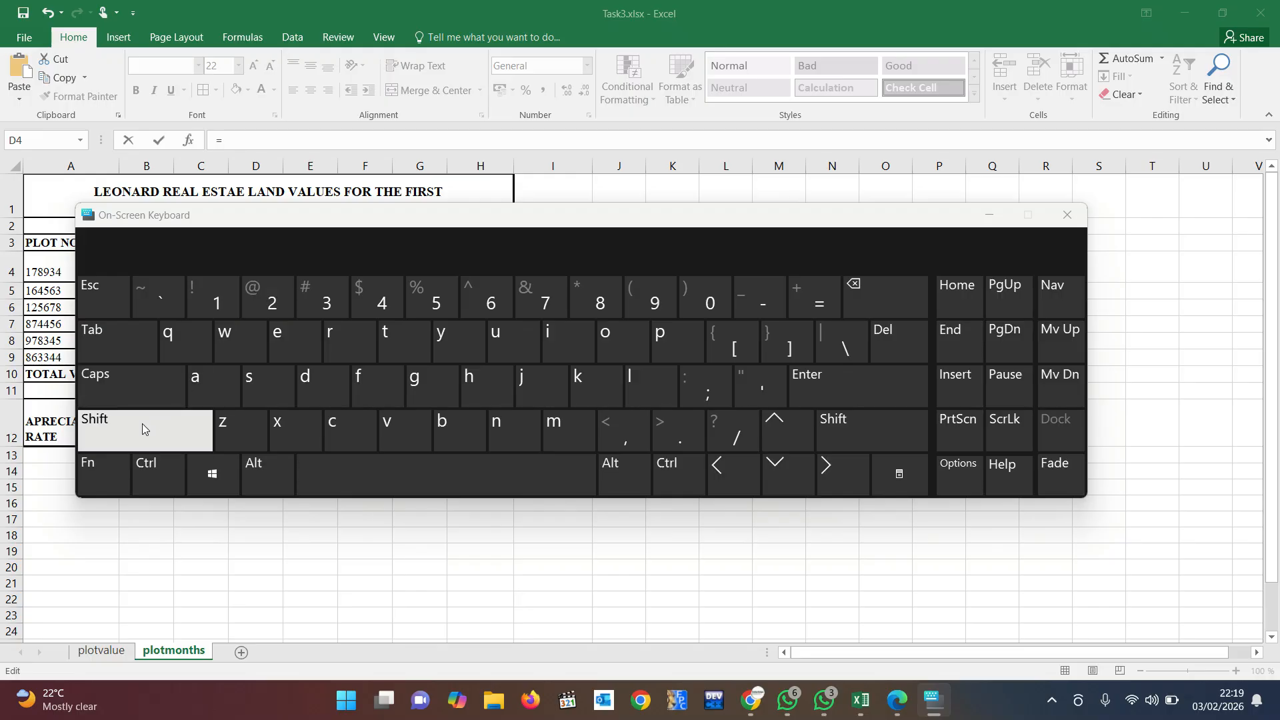
left_click(93, 476)
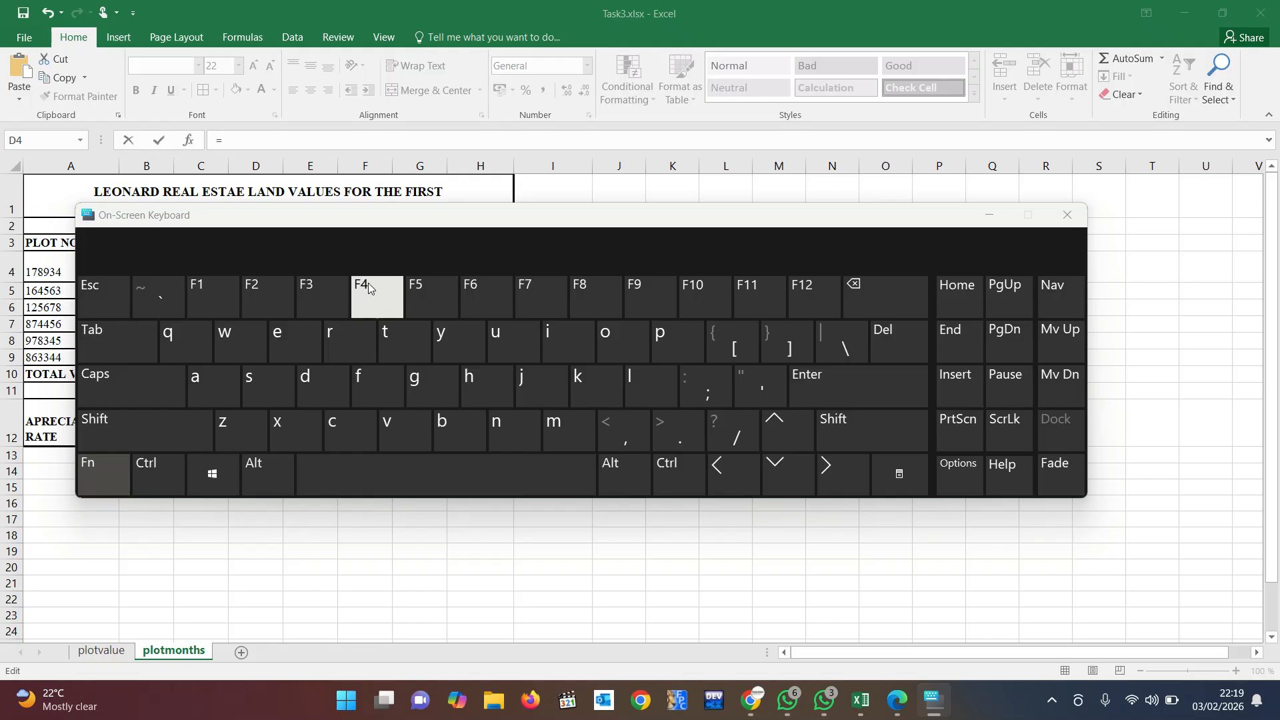
left_click(104, 471)
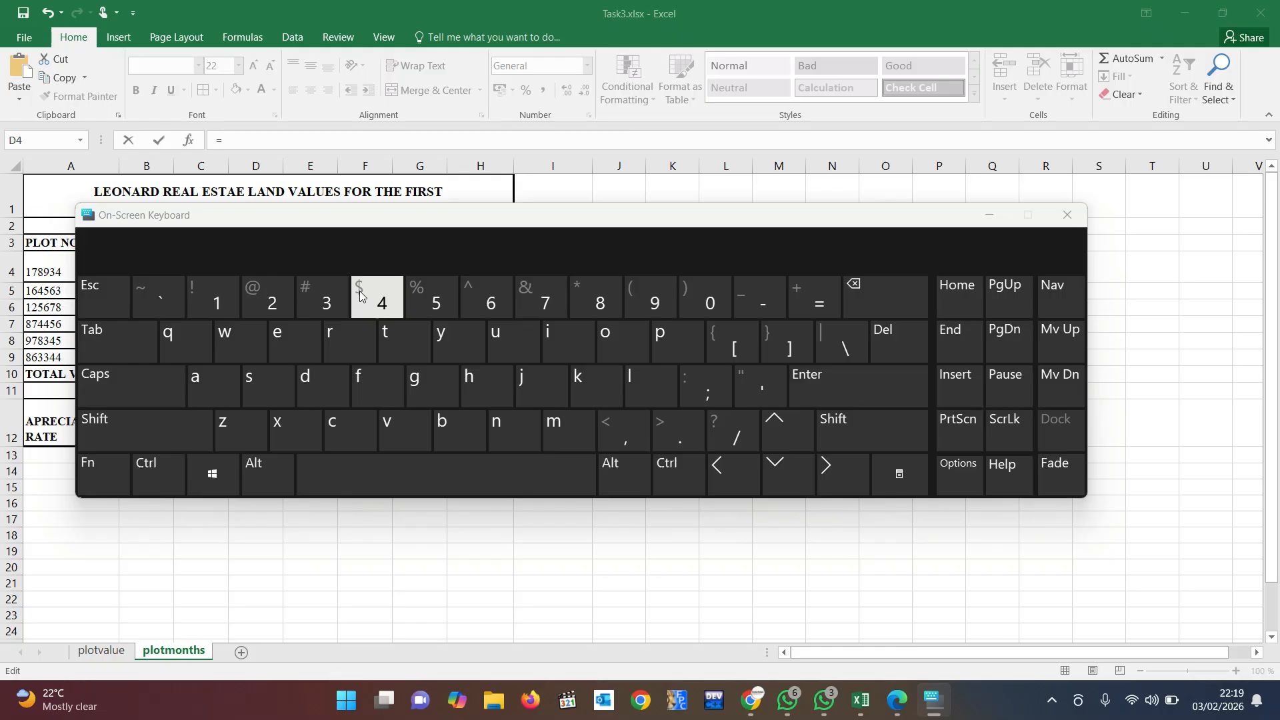
left_click(92, 470)
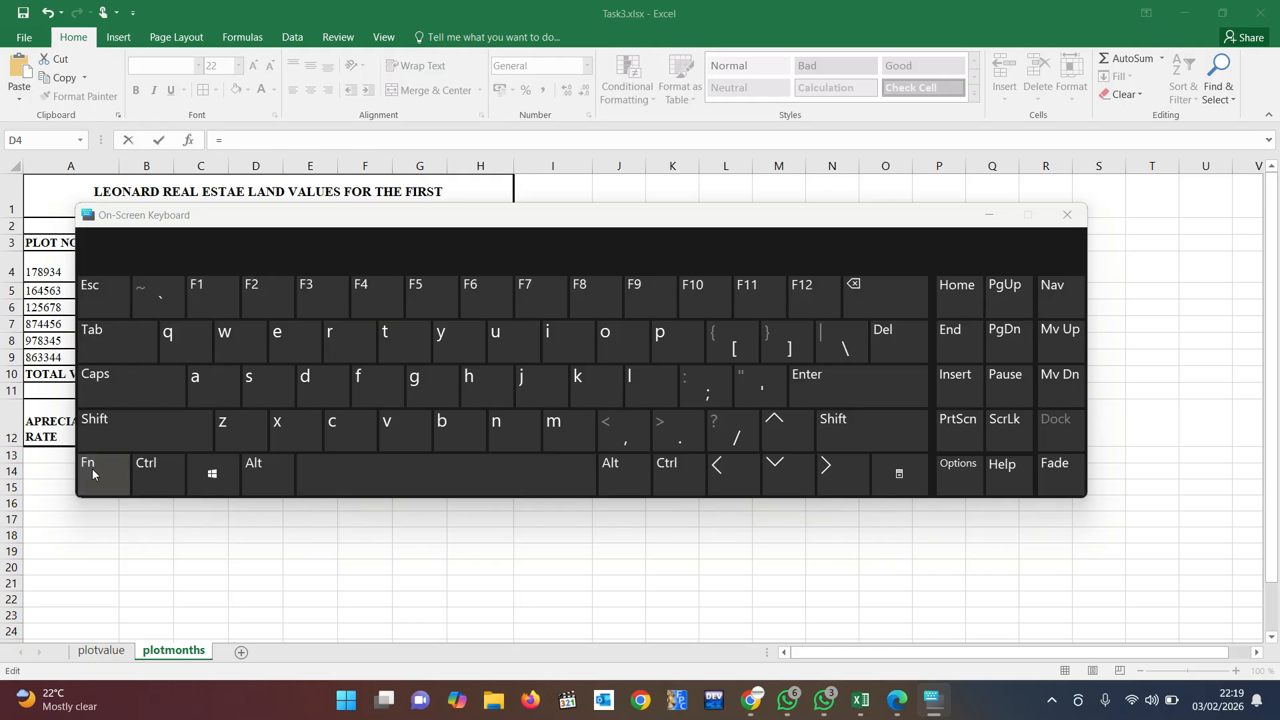
left_click(360, 300)
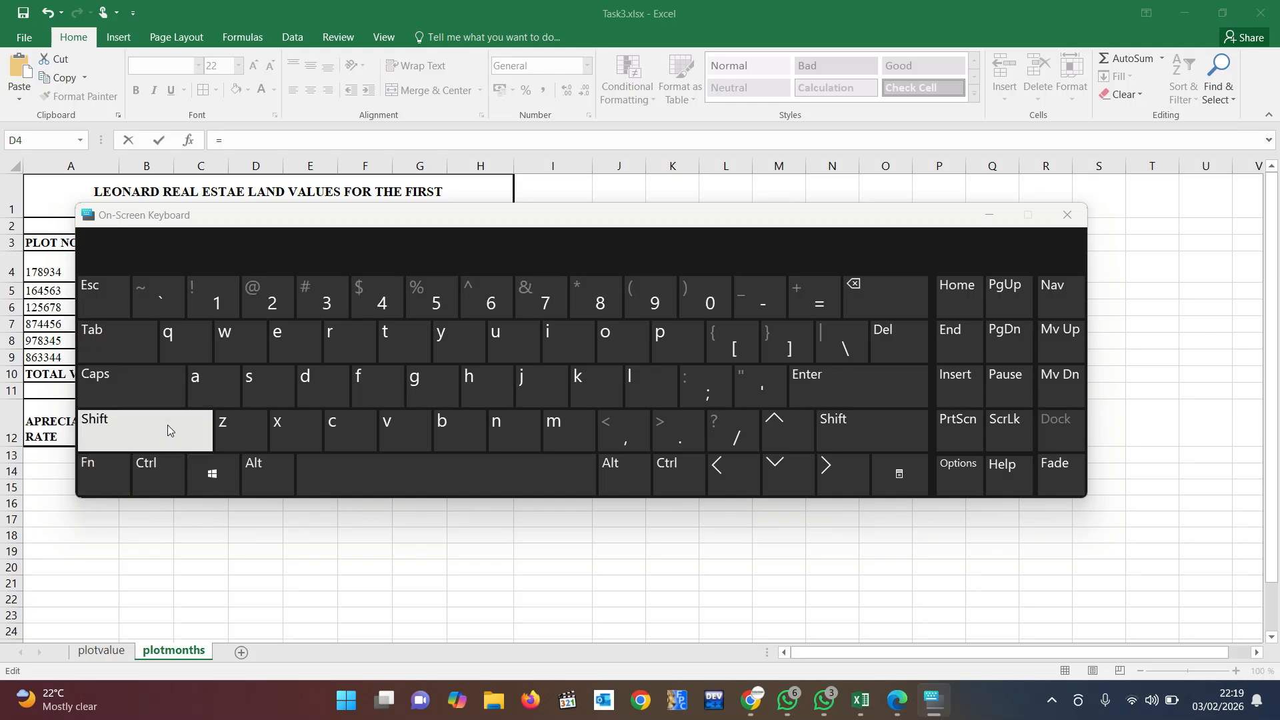
left_click(107, 471)
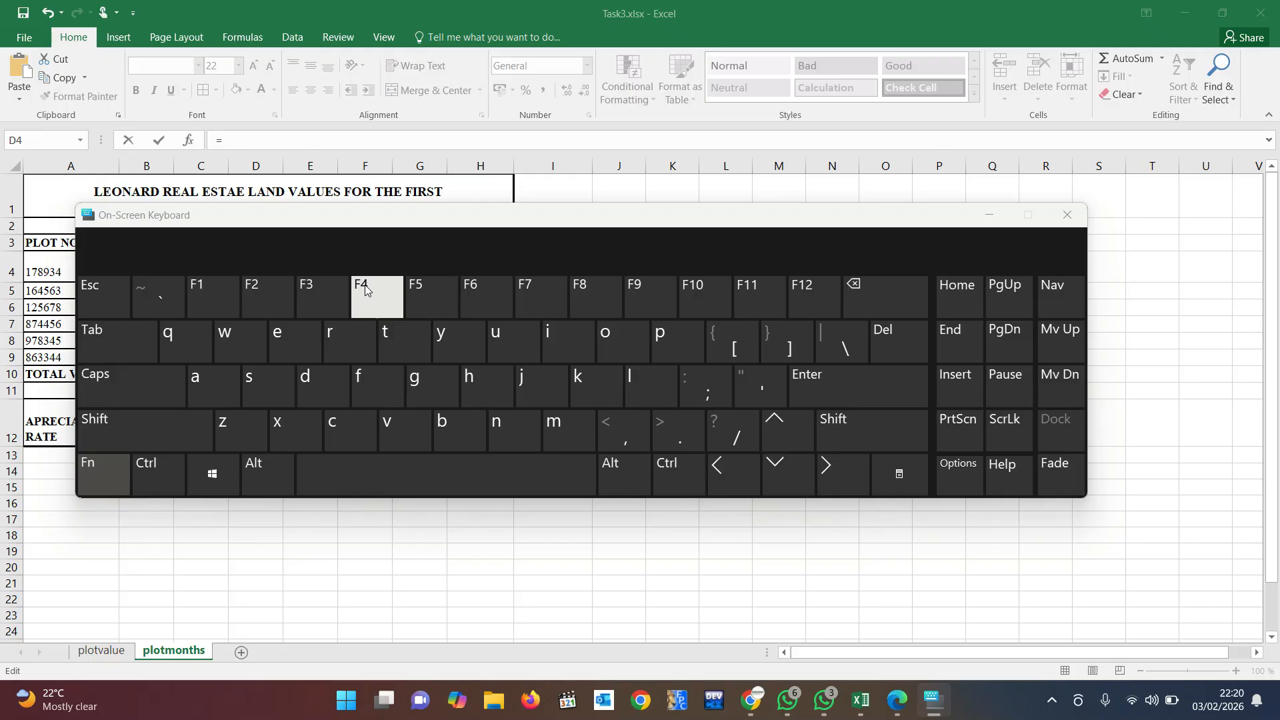
- Move the On-Screen Keyboard clear of the land value table and the appreciation rate, and start the D4 formula with =(
left_click_drag(944, 217, 1011, 386)
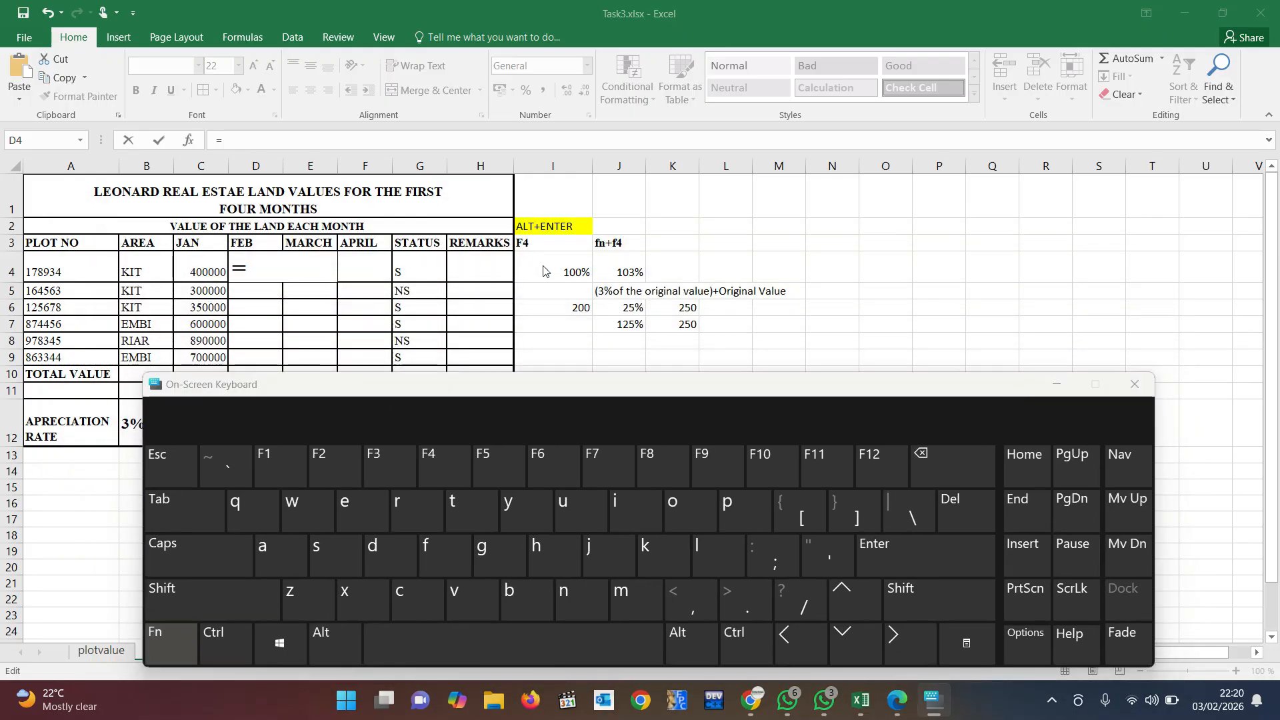
left_click(254, 270)
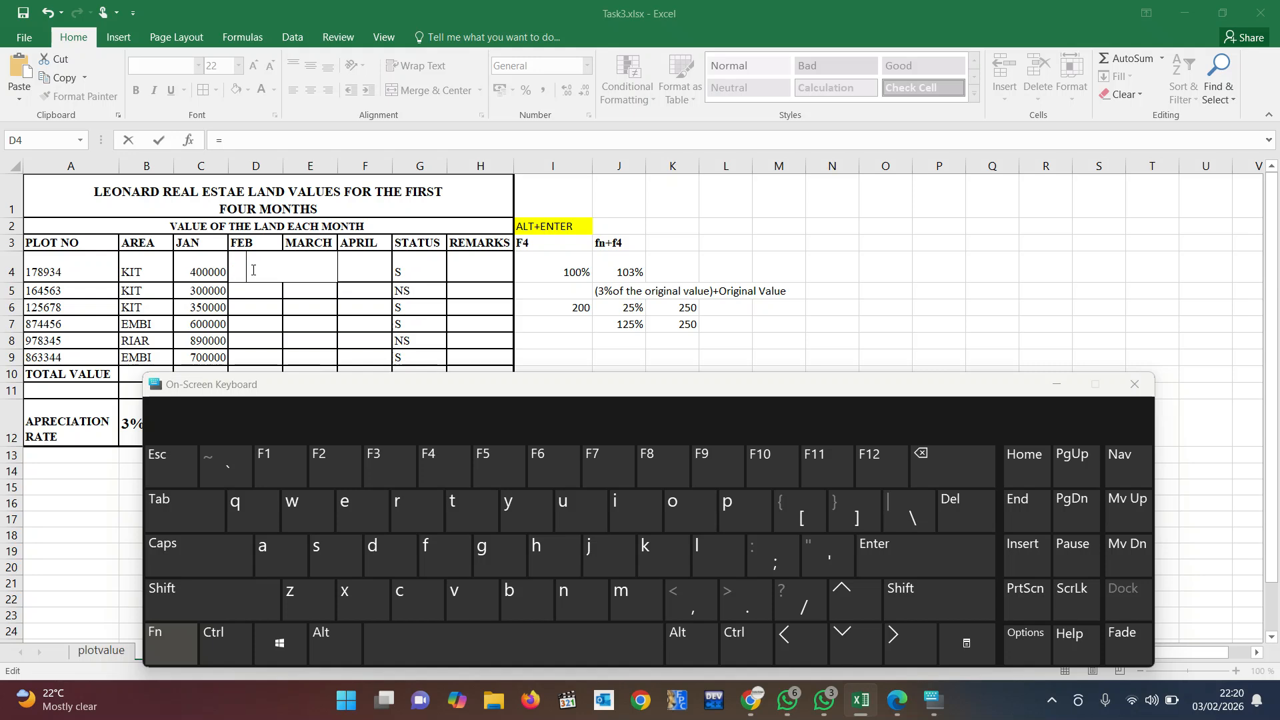
type("=")
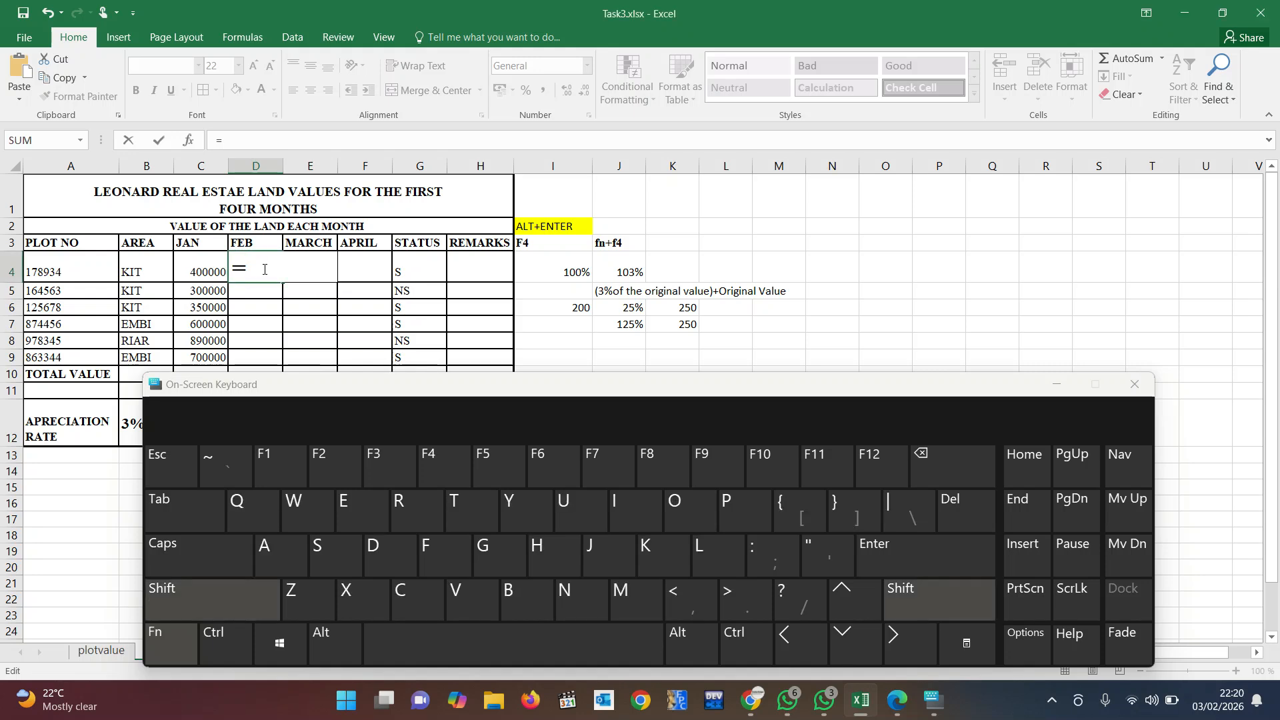
type("(")
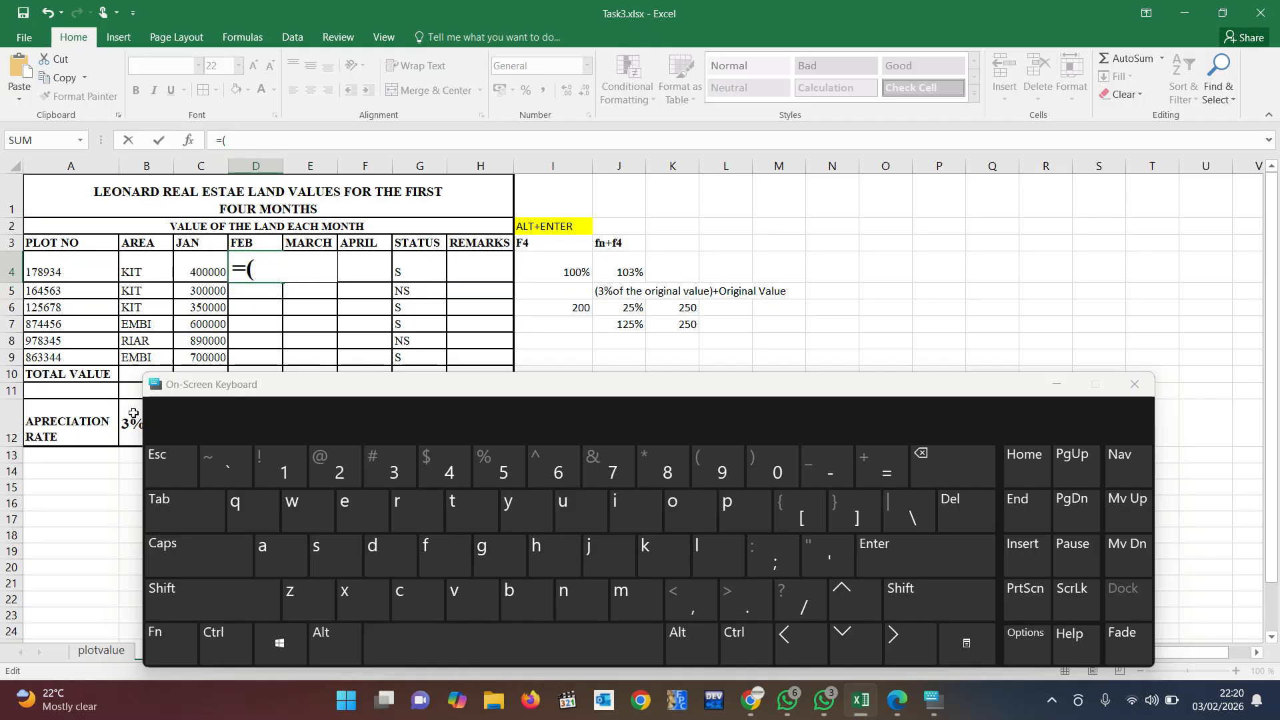
left_click_drag(215, 388, 326, 379)
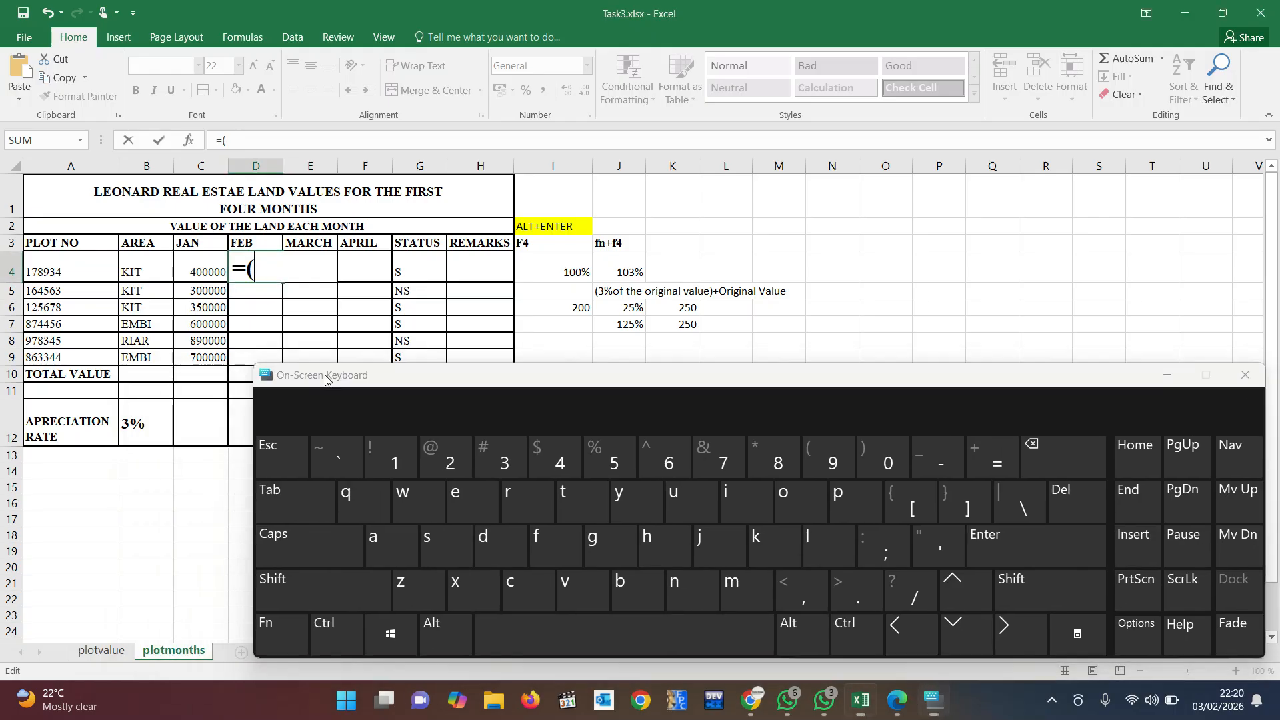
- Reference the appreciation rate cell B12 in the D4 formula and make it absolute as $B$12
left_click(132, 423)
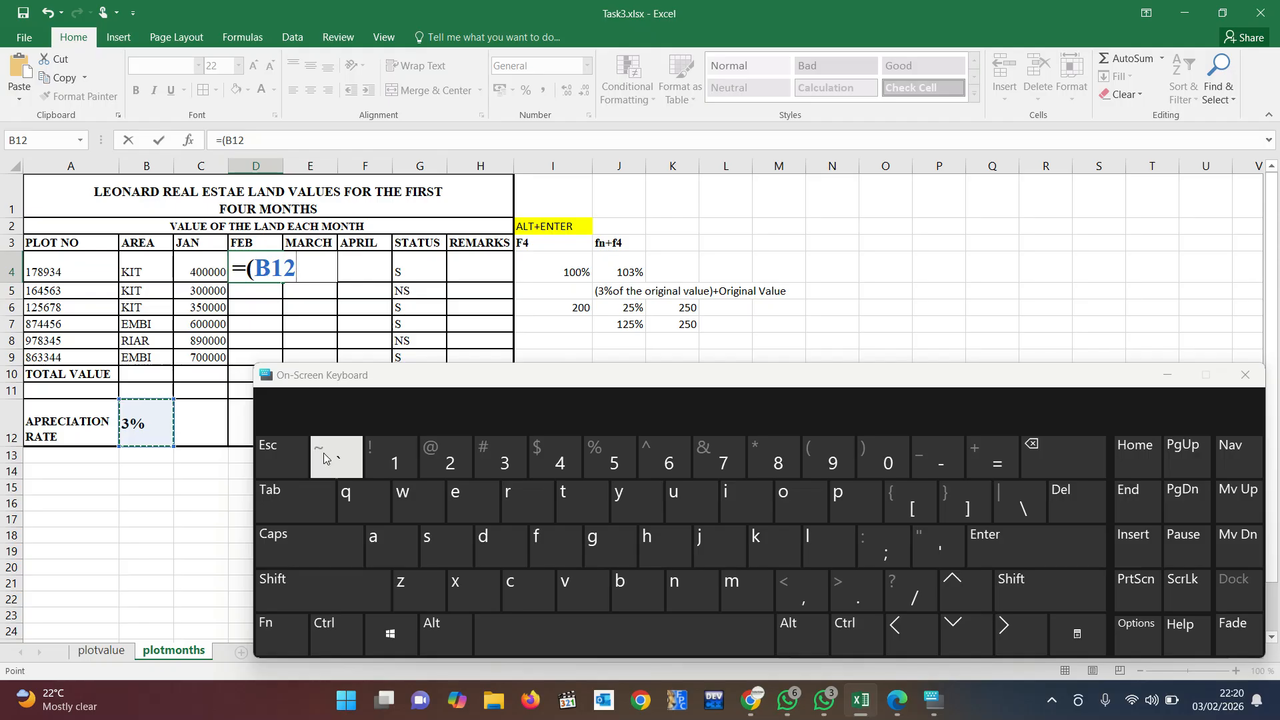
left_click(279, 630)
left_click(559, 461)
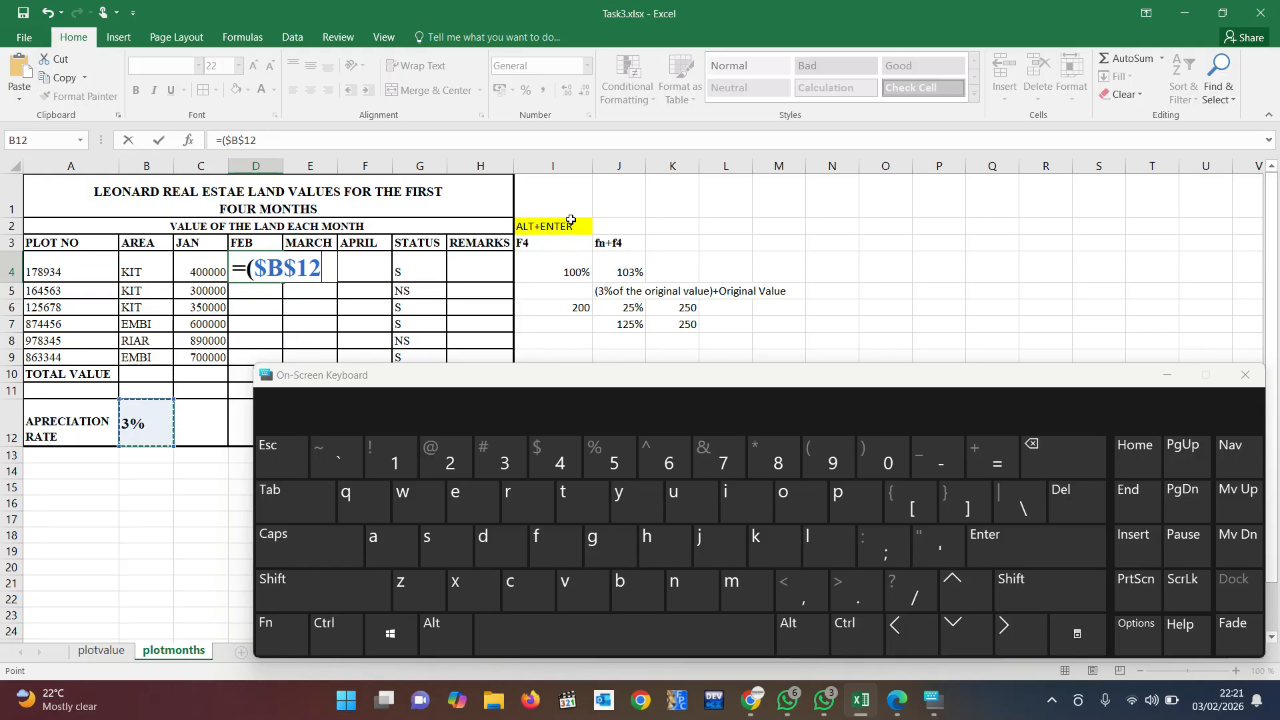
- Point the D4 formula at the F4 note in I3, and delete that reference again
left_click(541, 242)
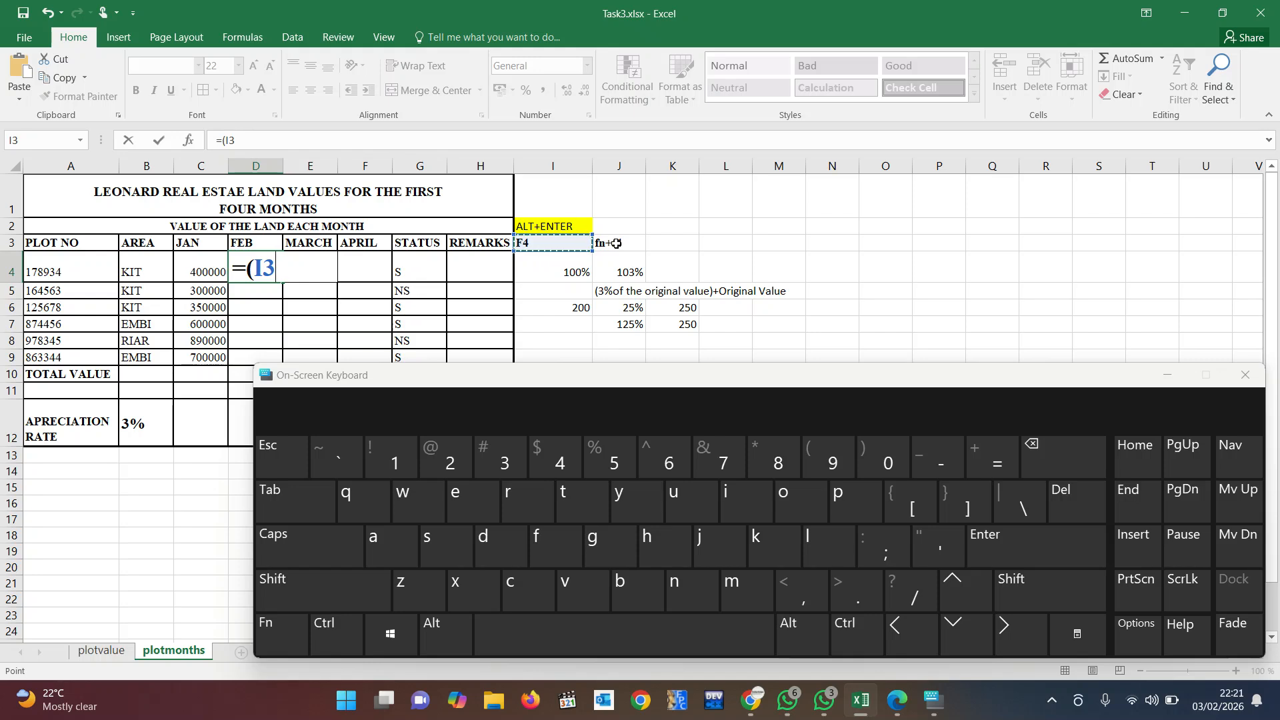
left_click(257, 268)
key("Delete")
key("Delete")
- Insert the appreciation rate cell B12 after the opening parenthesis in D4 and convert it to $B$12
left_click(136, 428)
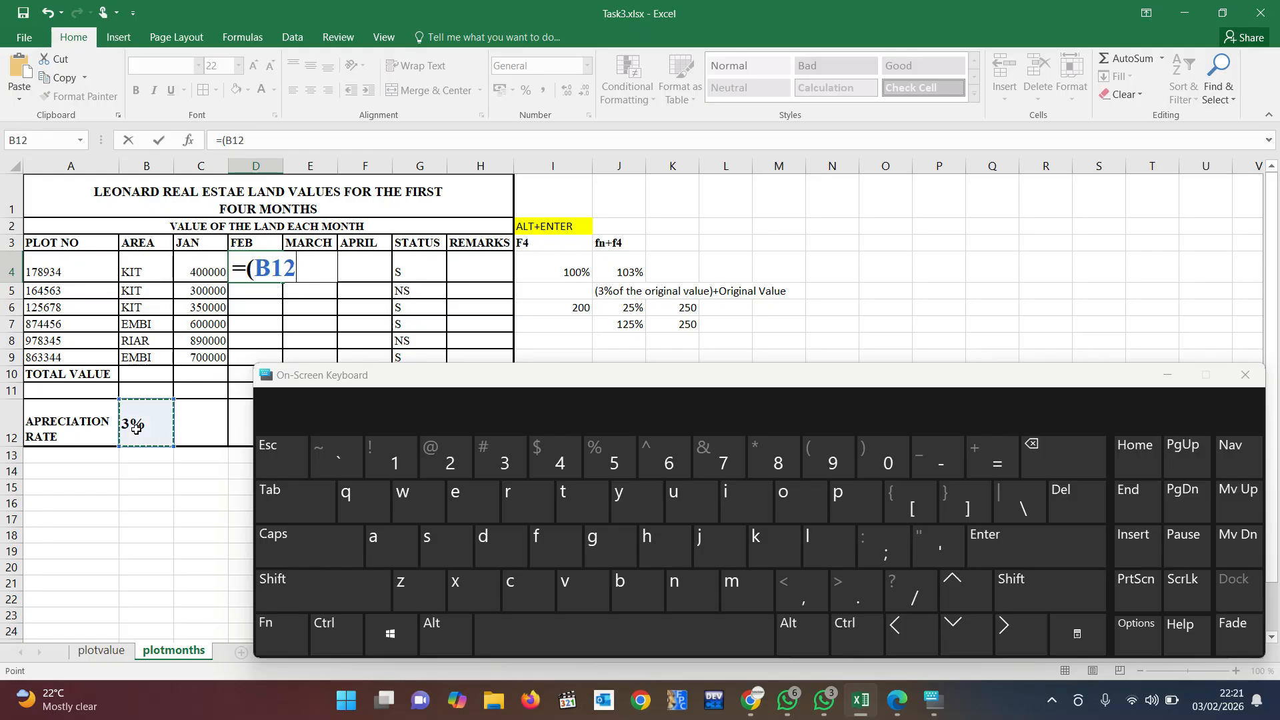
left_click(280, 634)
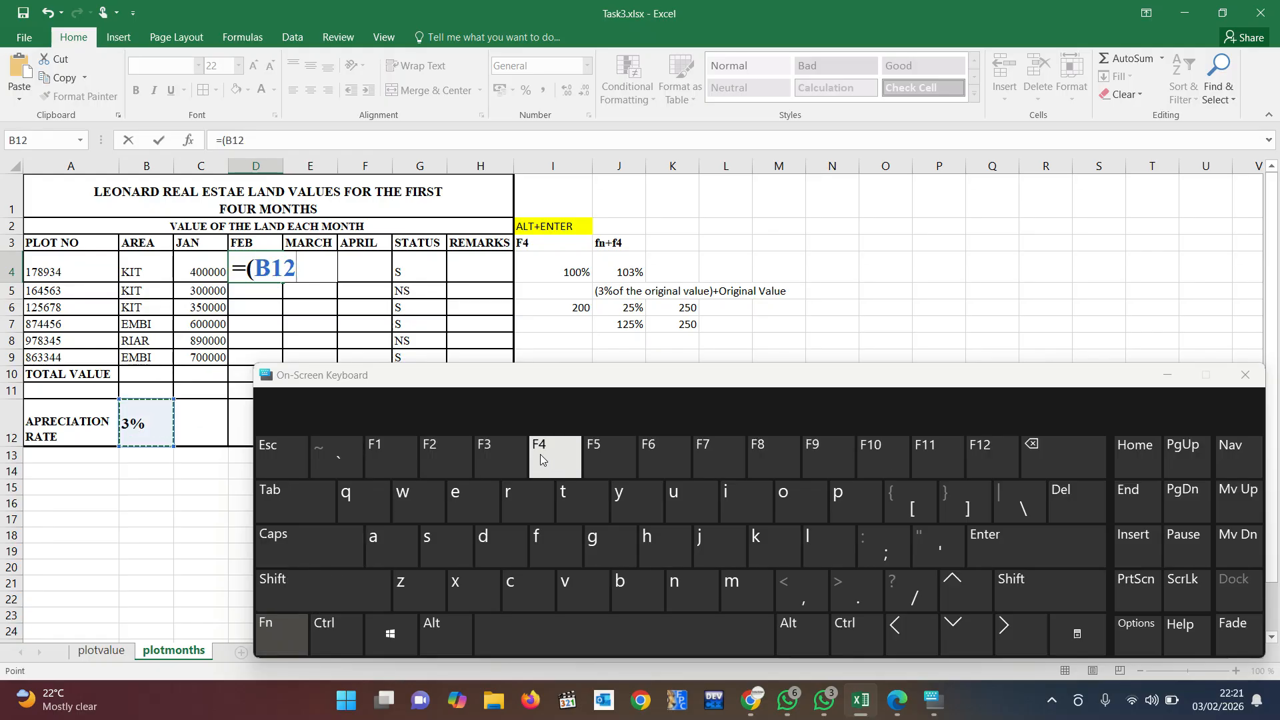
left_click(554, 459)
left_click(328, 275)
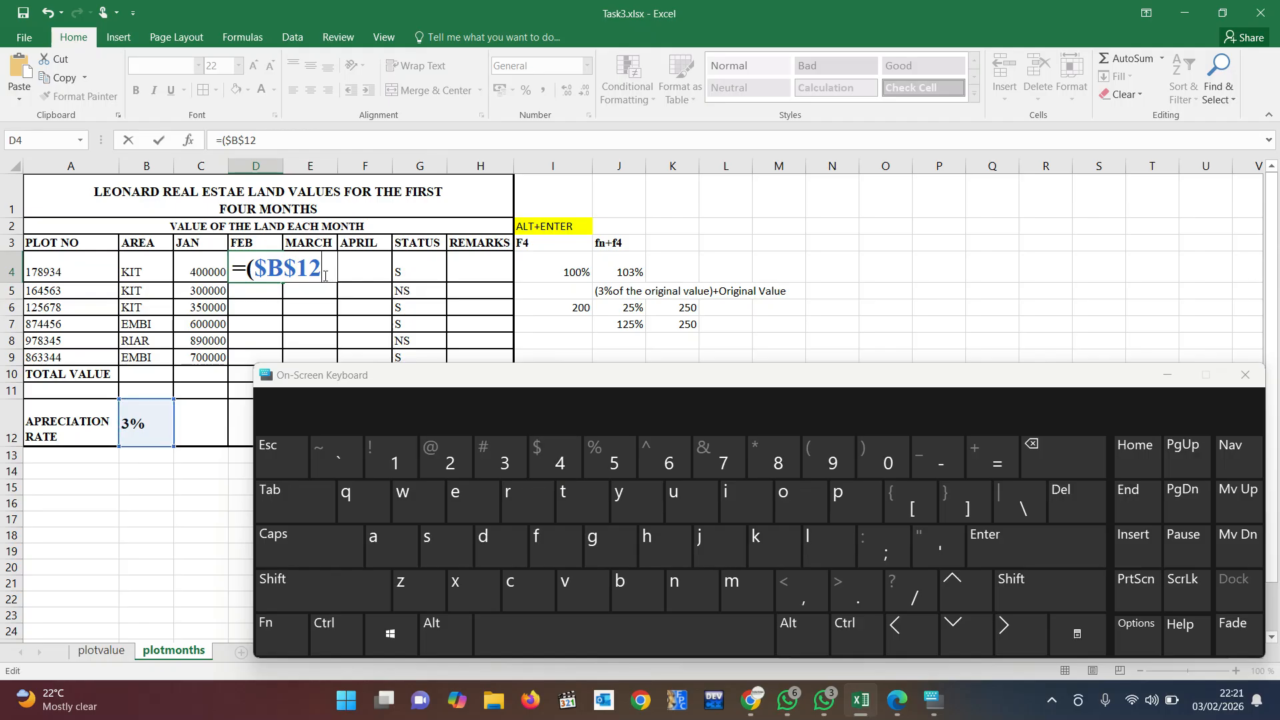
- Multiply $B$12 by the January value in C4 and close the parenthesis in the D4 formula
left_click(1011, 587)
left_click(770, 460)
left_click(204, 271)
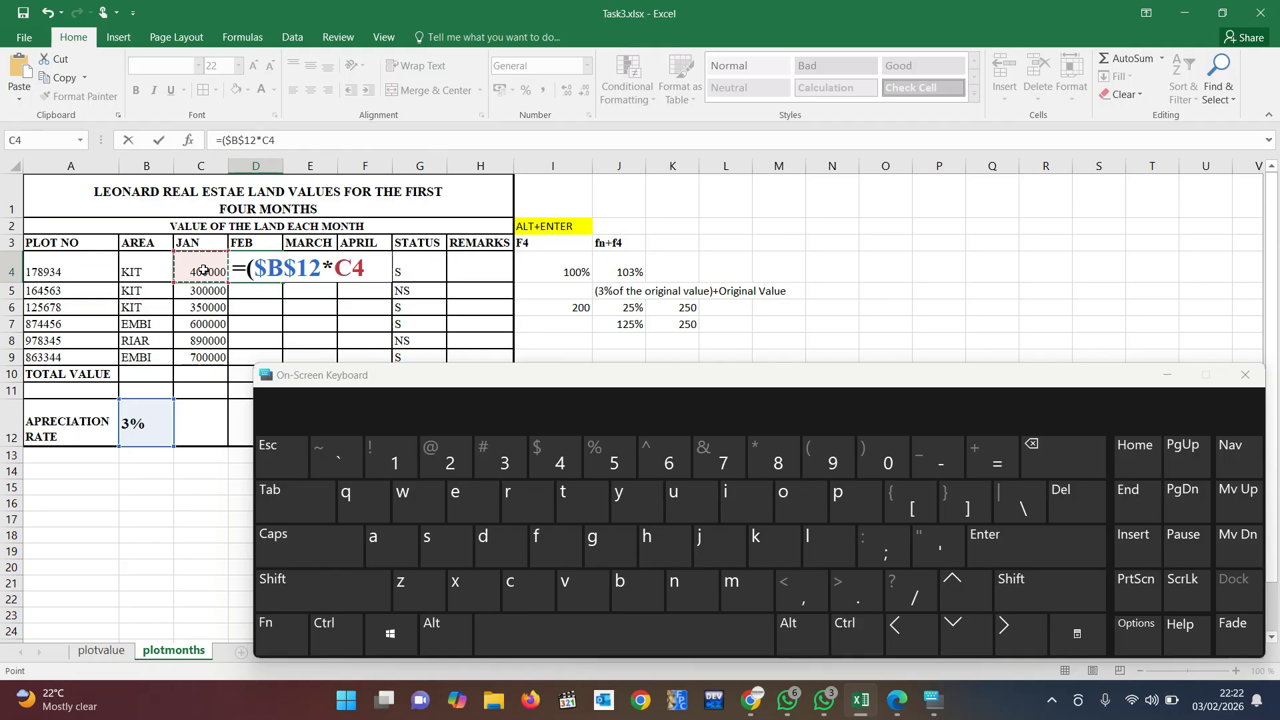
key("shift")
type(")")
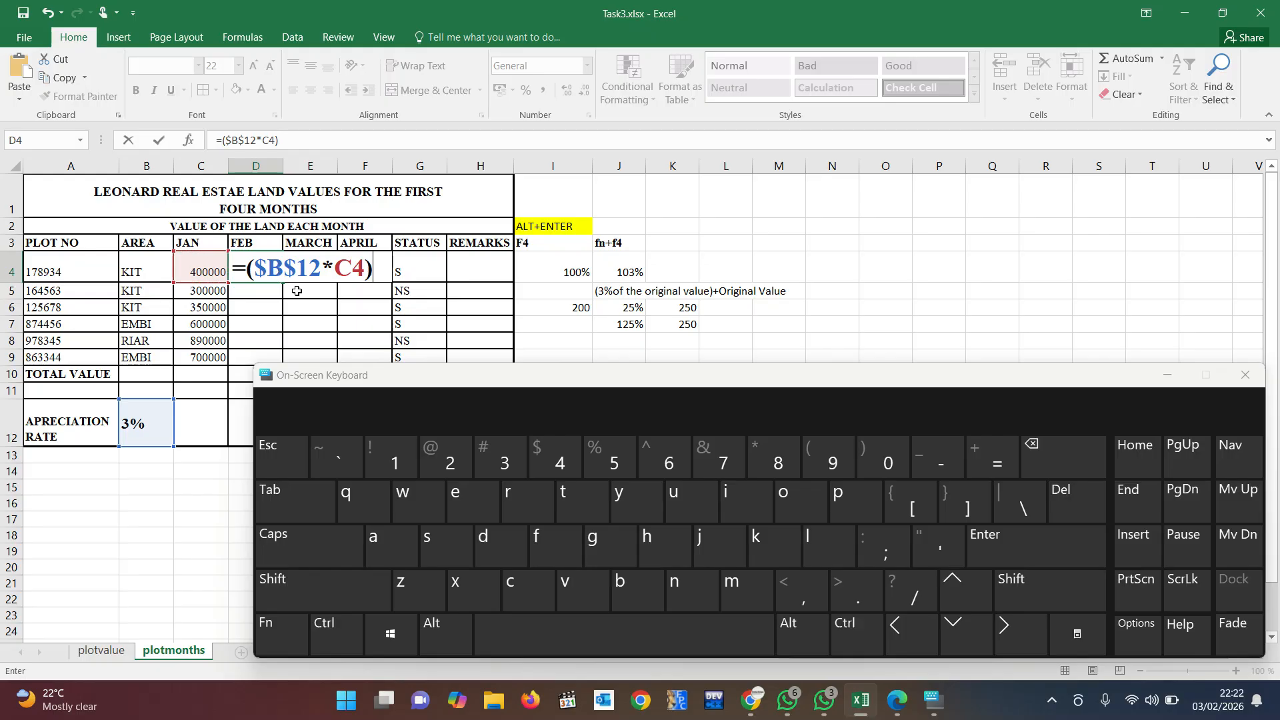
- Add the original value with +C4, minimize the On-Screen Keyboard and enter the formula =($B$12*C4)+C4 in D4
left_click(983, 461)
left_click(1042, 459)
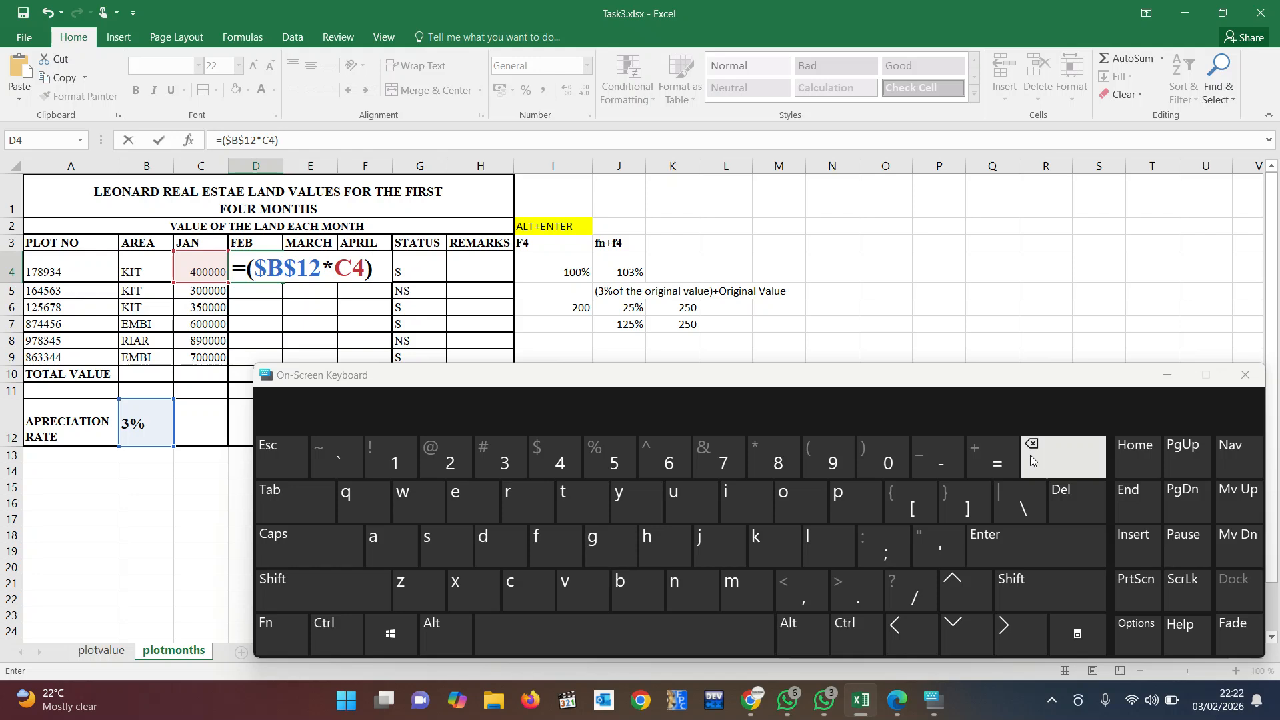
left_click(1031, 594)
left_click(983, 459)
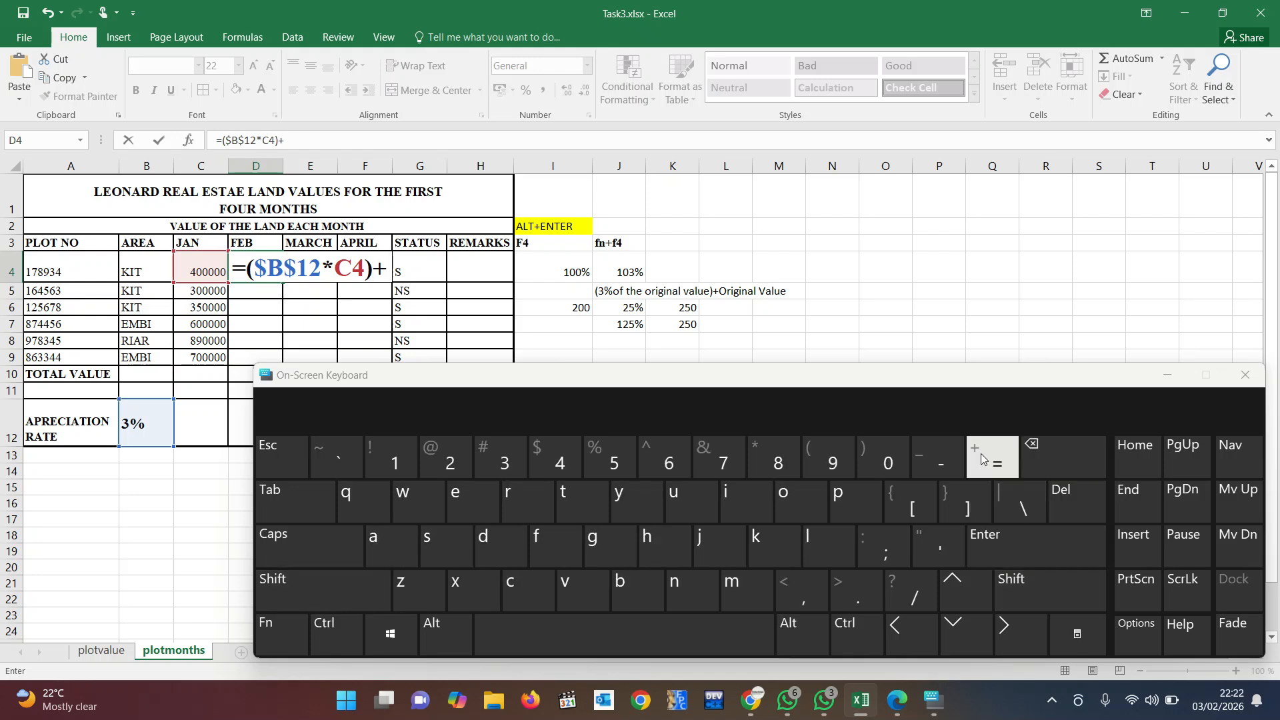
left_click(210, 271)
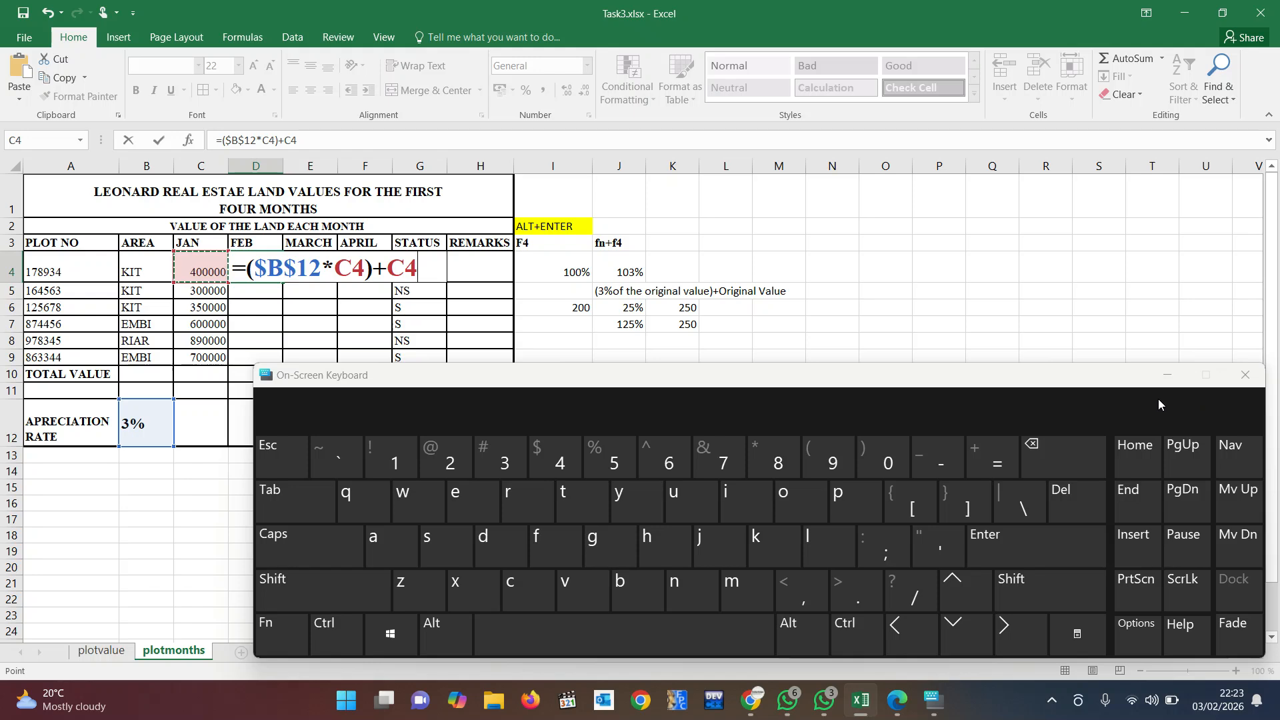
left_click(1167, 376)
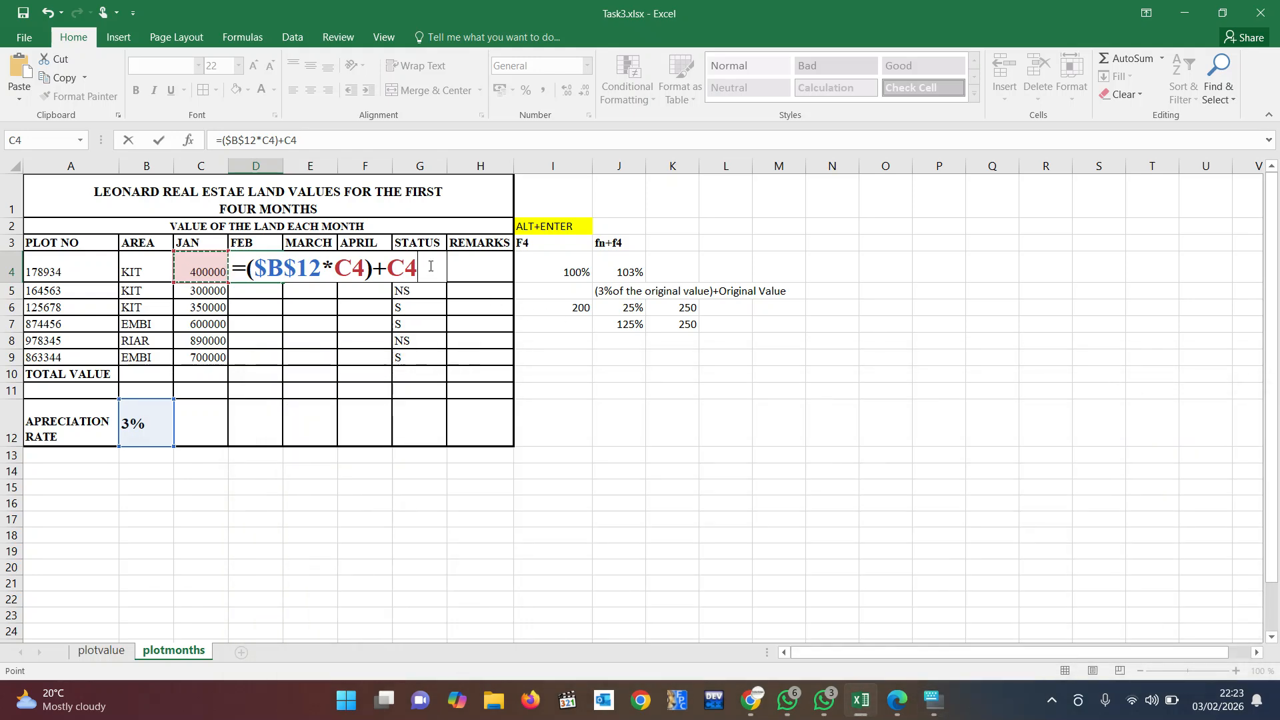
key("Return")
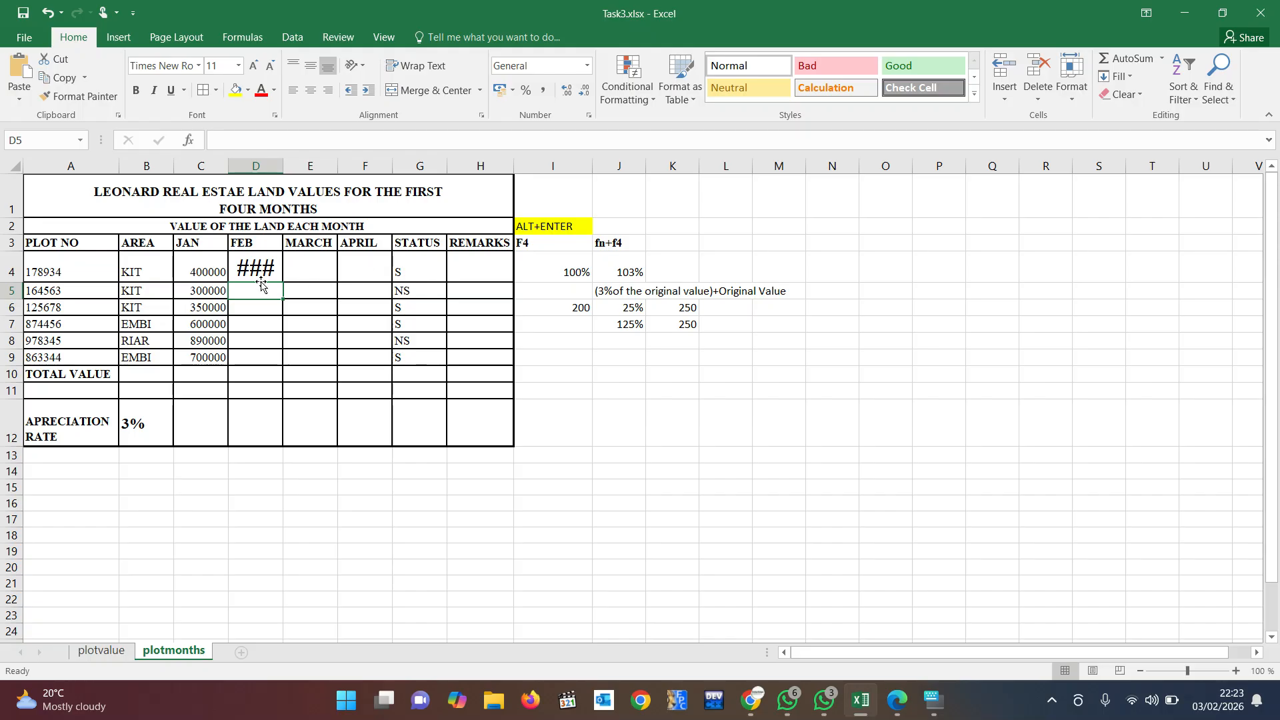
- Widen the FEB column and autofit it to the calculated value in D4
left_click(261, 265)
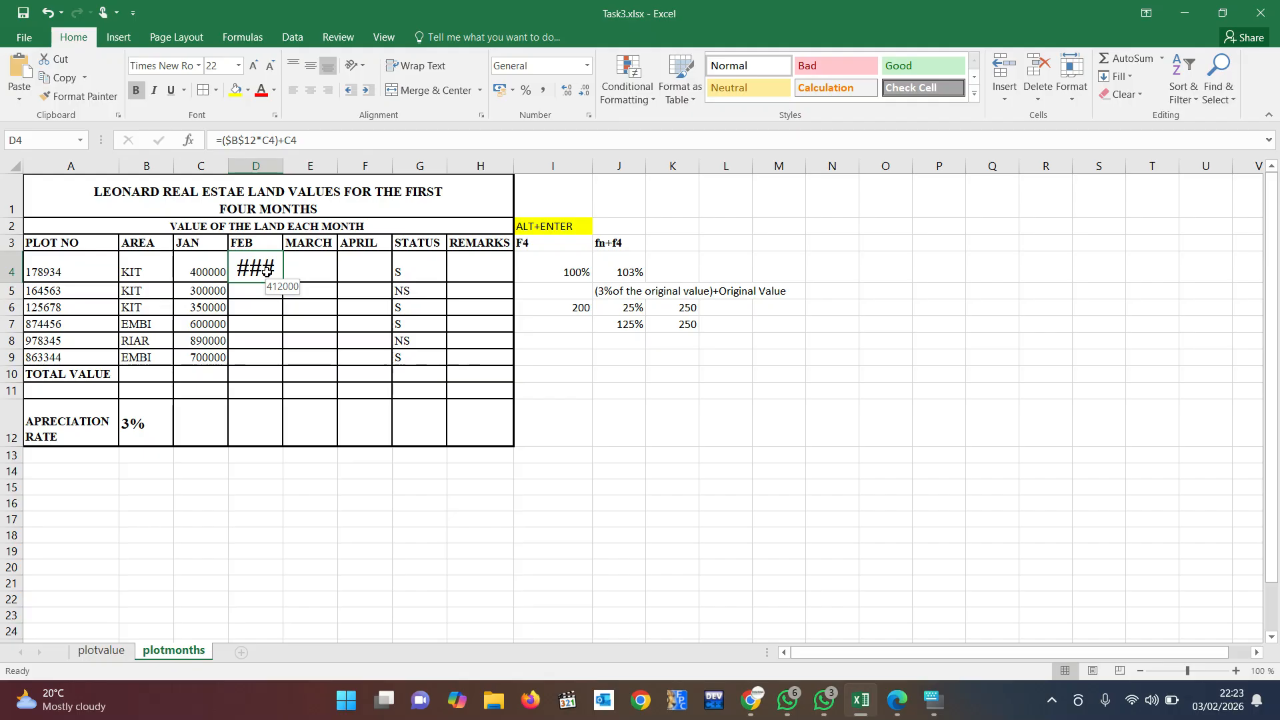
double_click(283, 167)
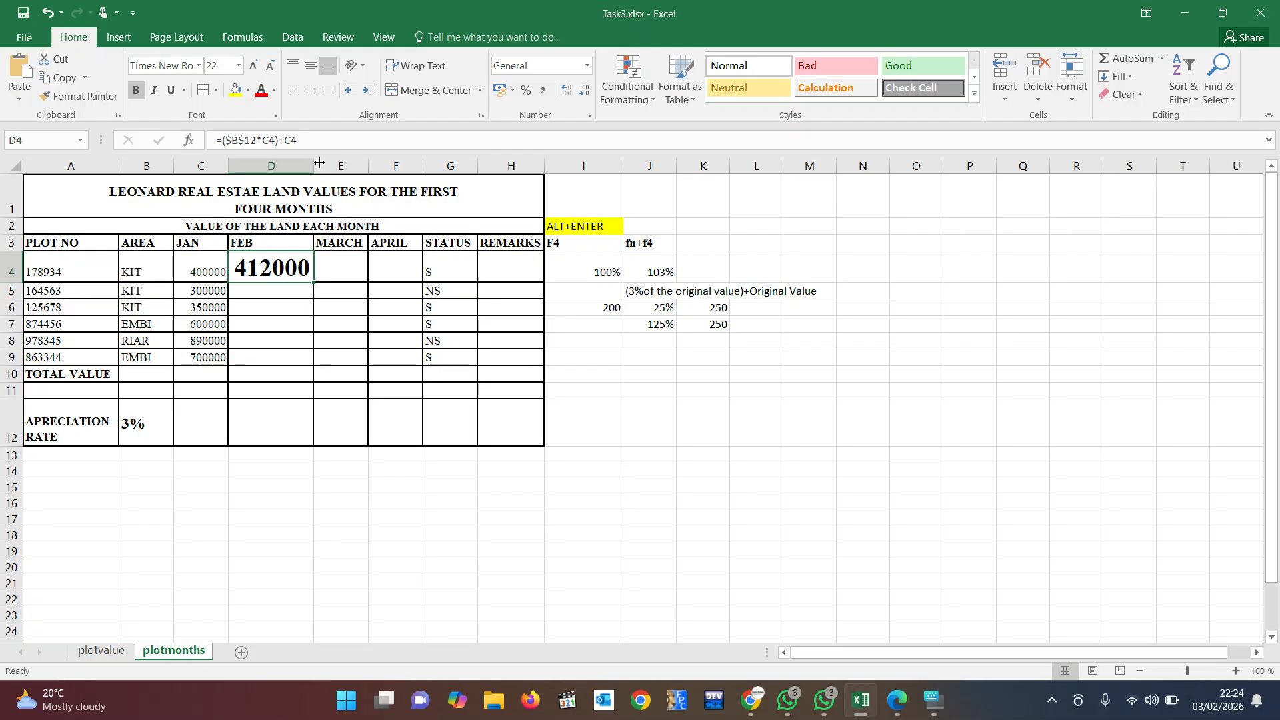
mouse_move(313, 162)
left_mouse_down()
mouse_move(291, 163)
mouse_move(334, 163)
left_mouse_up()
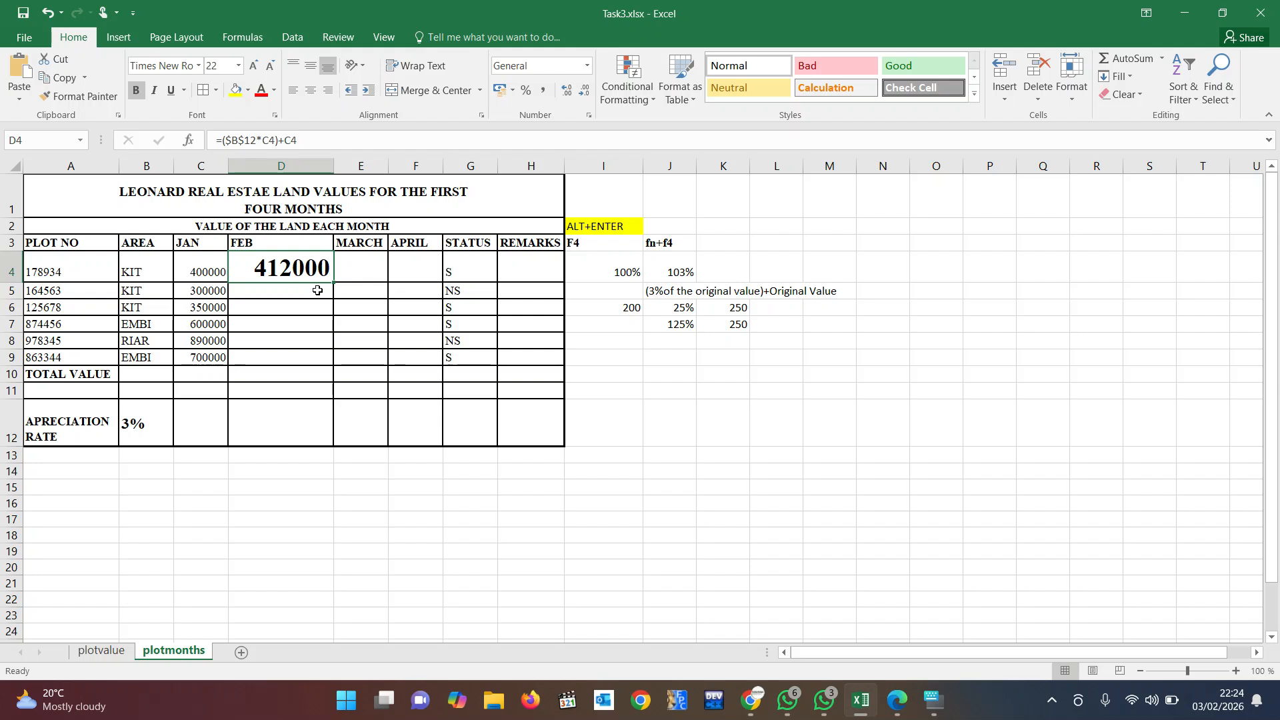
double_click(333, 165)
left_click(319, 309)
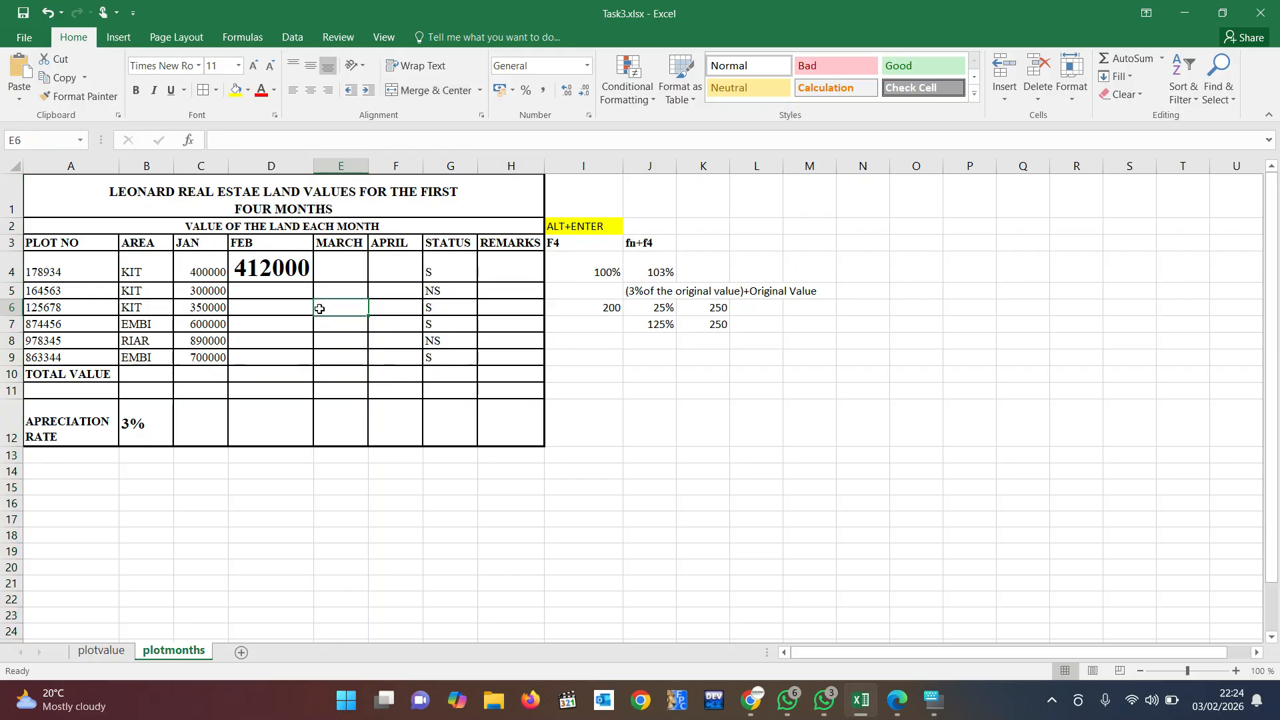
- Reopen the D4 formula and highlight its C4 and $B$12 references to compare relative and absolute addressing
left_click(273, 274)
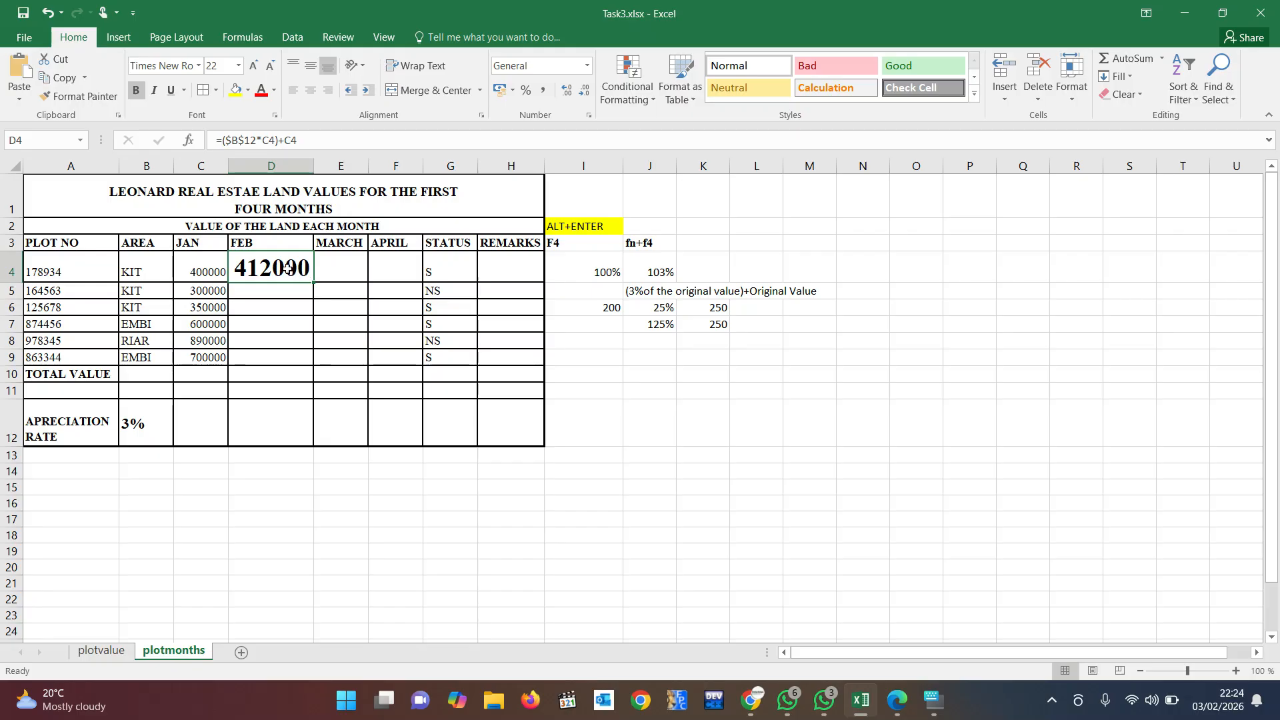
double_click(287, 268)
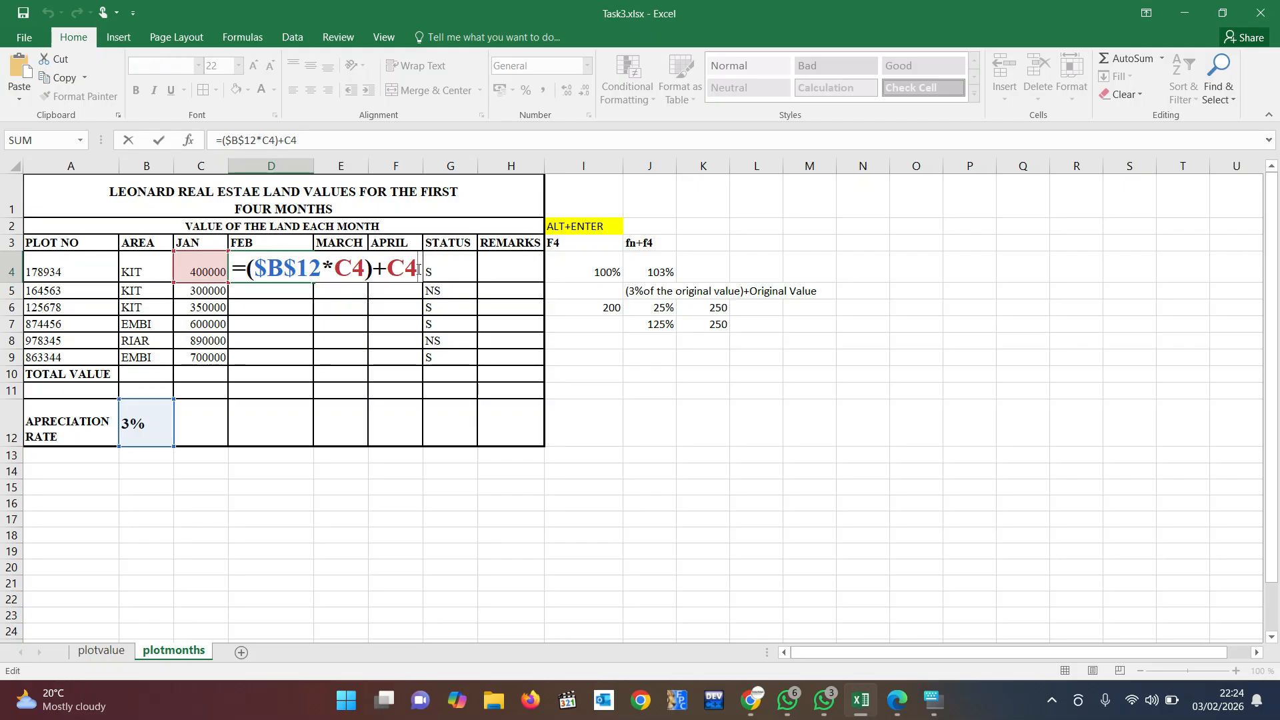
key("Return")
left_click(295, 268)
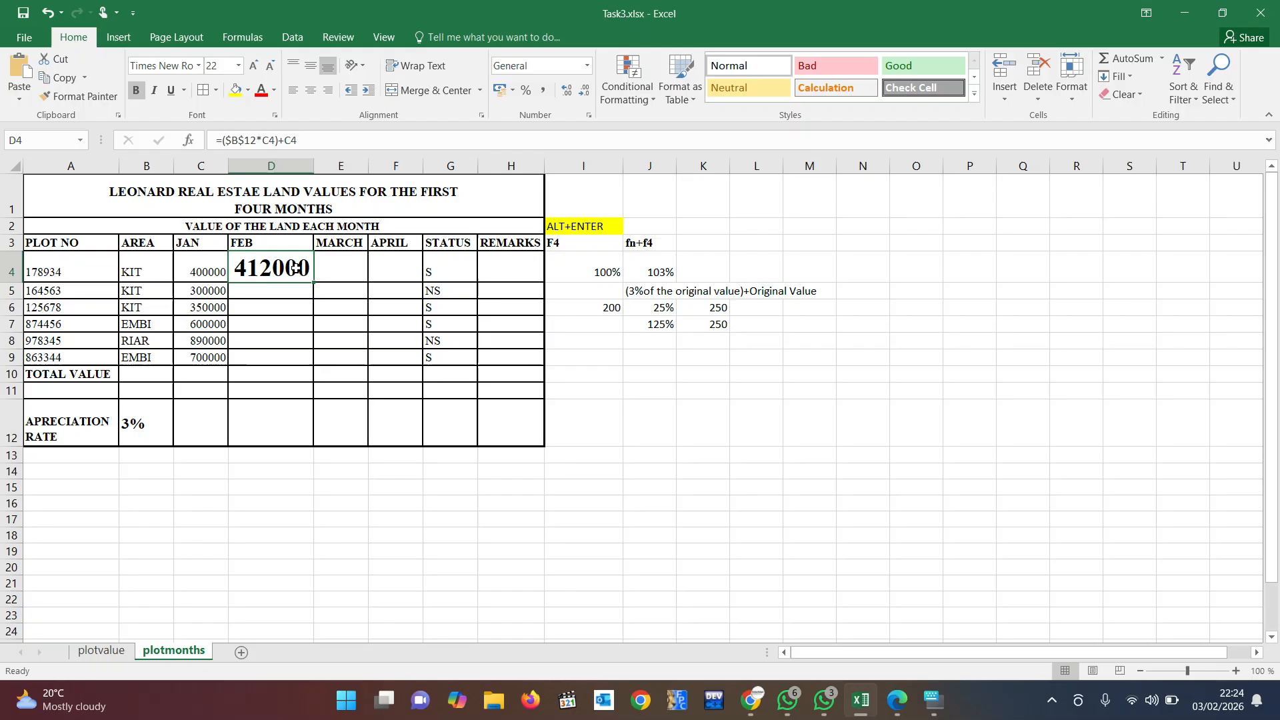
double_click(297, 268)
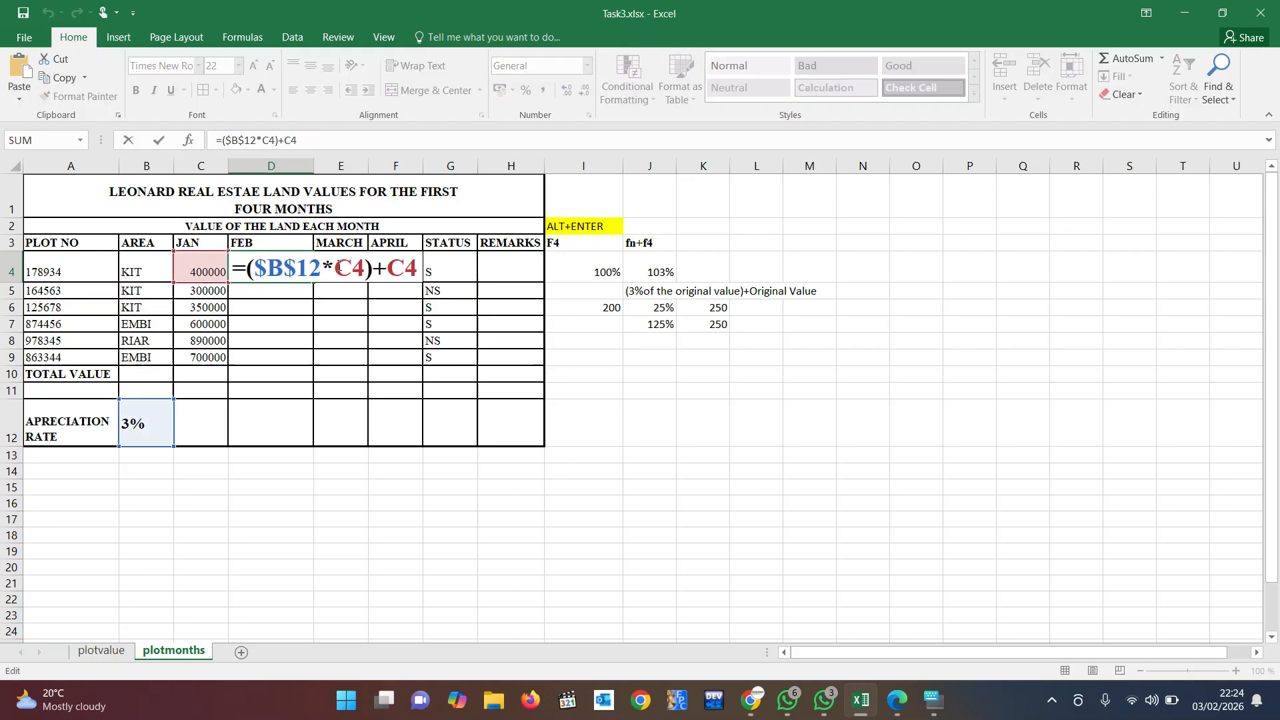
left_click_drag(337, 269, 365, 267)
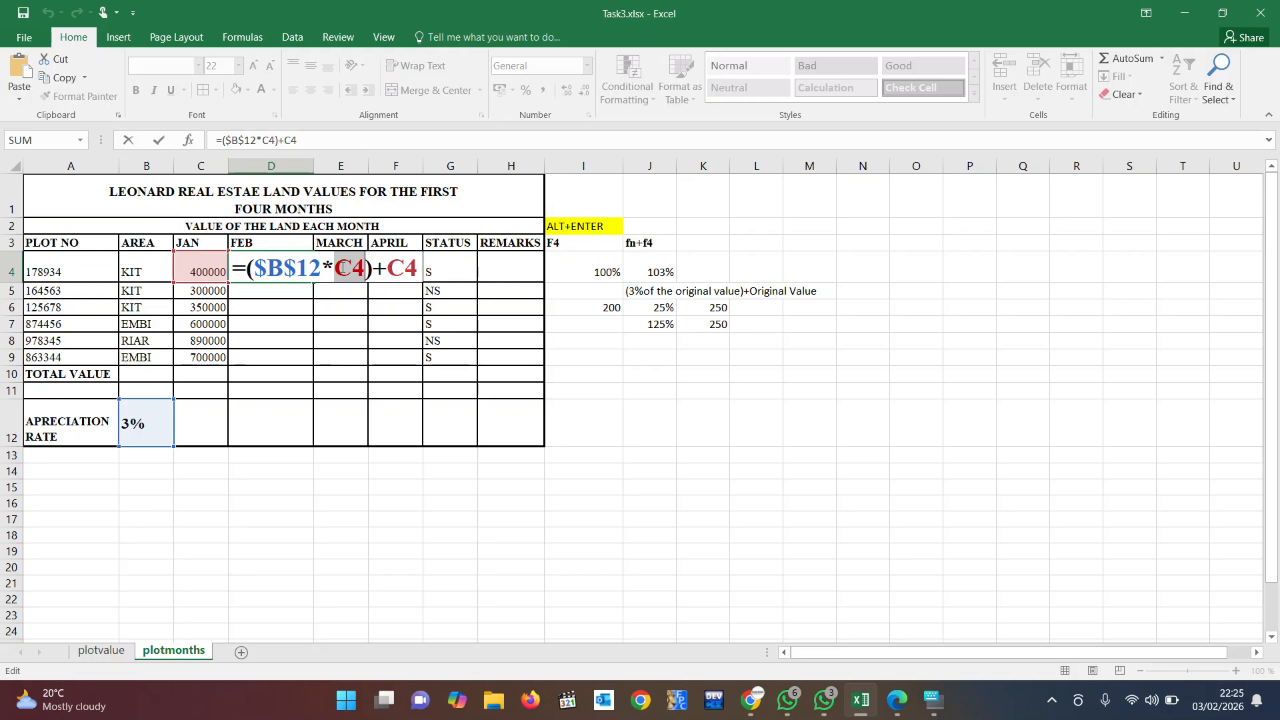
left_click(392, 272)
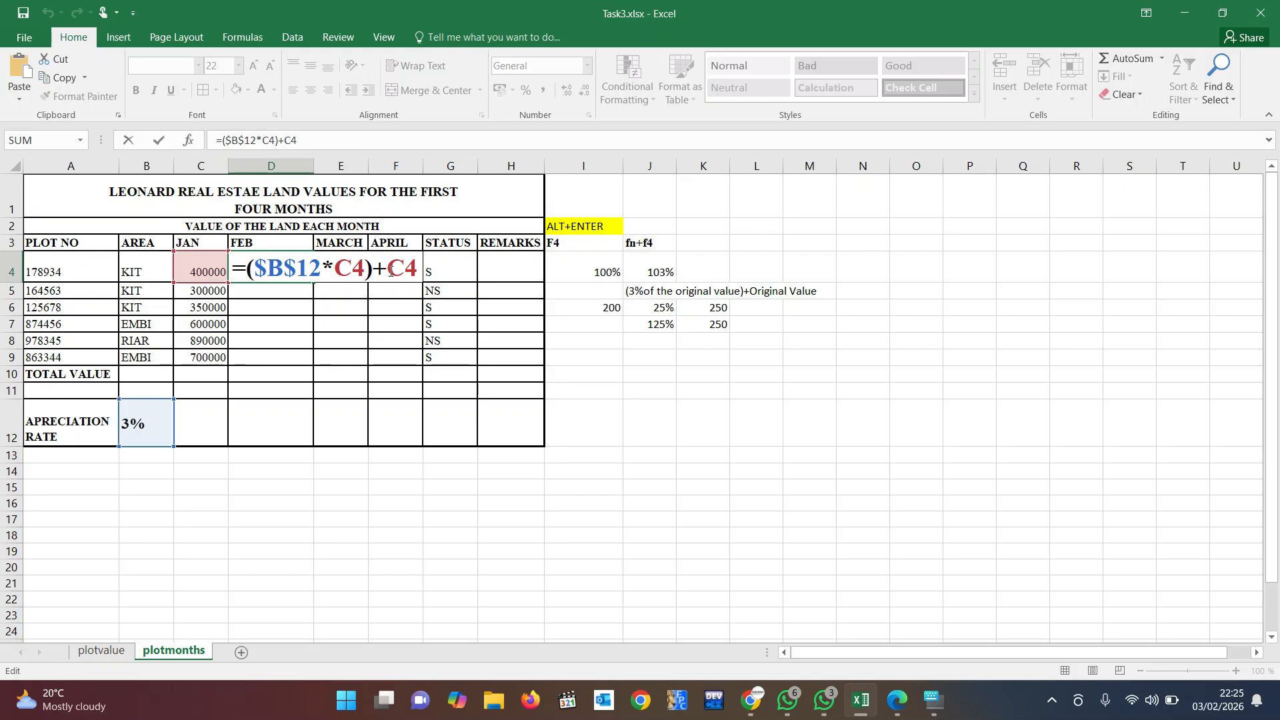
left_click_drag(321, 265, 255, 267)
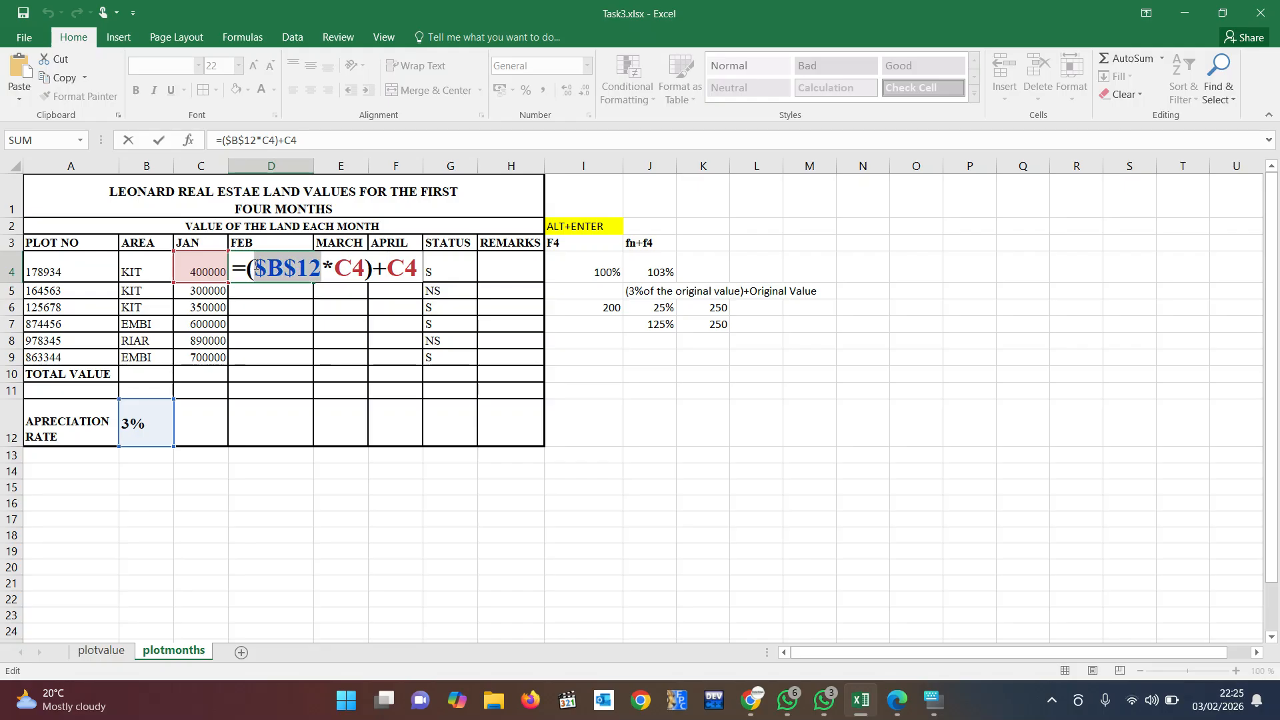
- Confirm the D4 formula, fill it across to APRIL and down to row 9, and autofit the MARCH and APRIL columns
left_click(419, 270)
key("ctrl+Return")
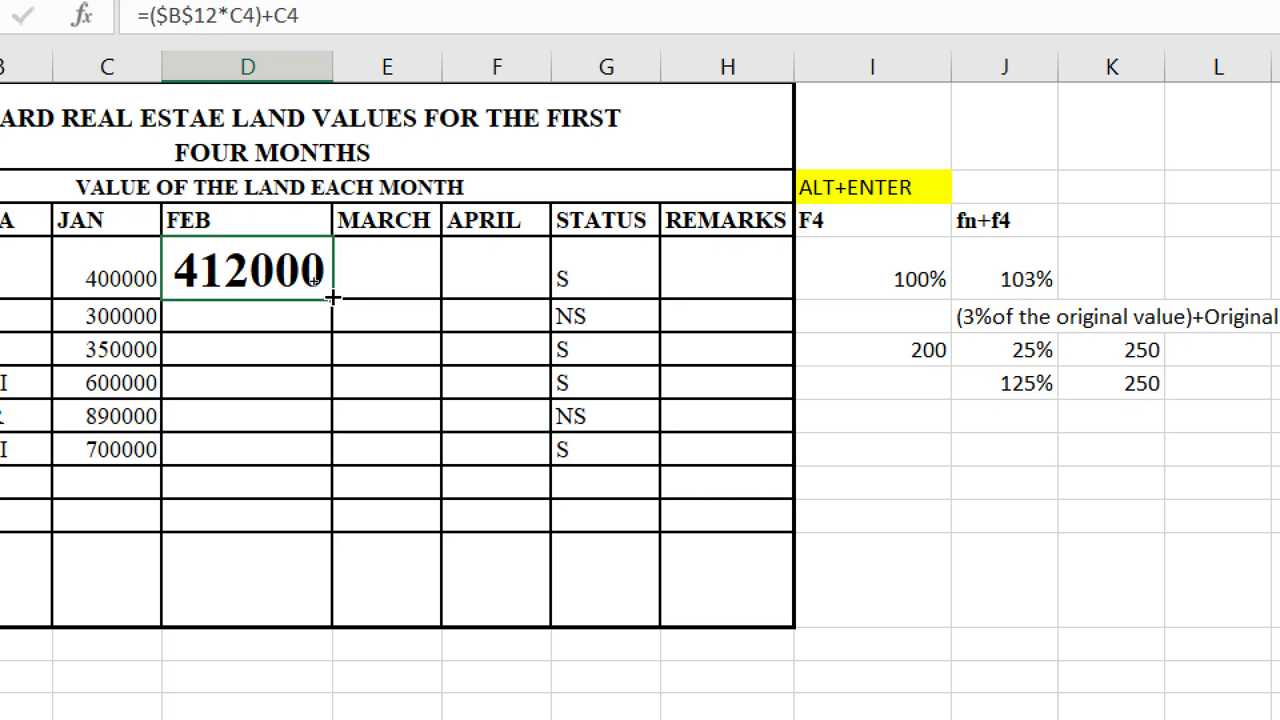
left_click_drag(333, 298, 524, 287)
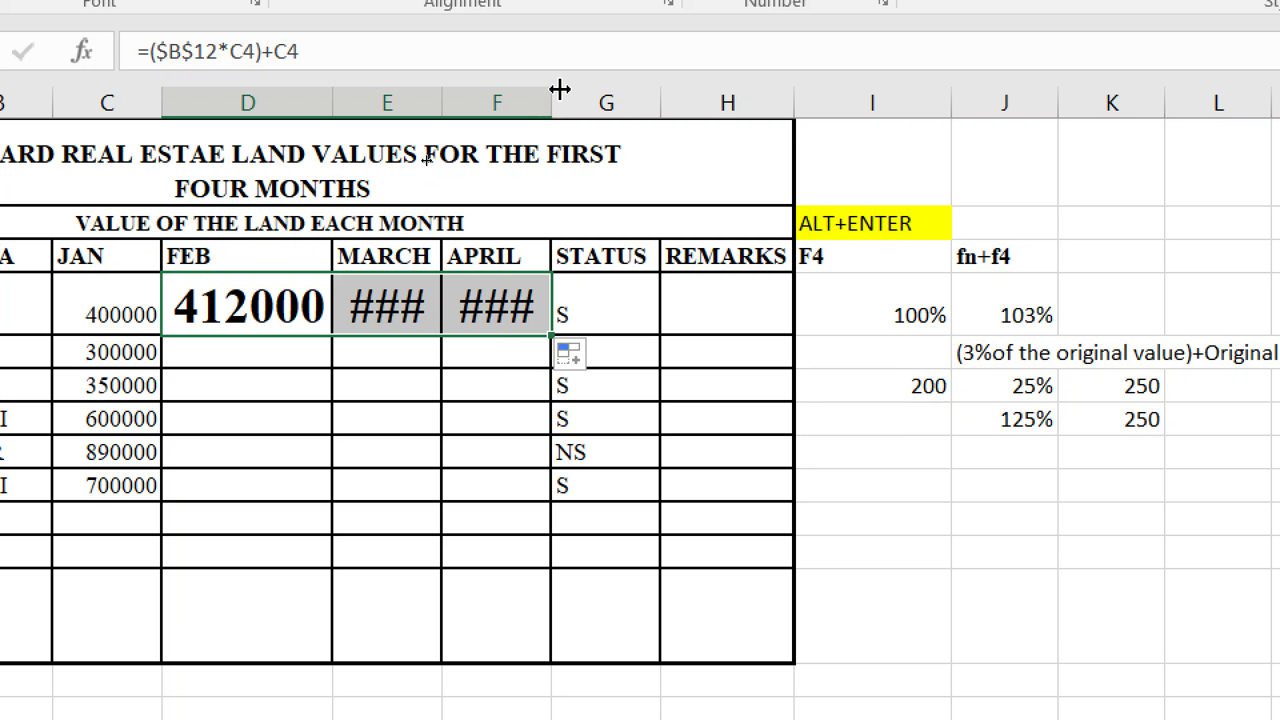
double_click(553, 90)
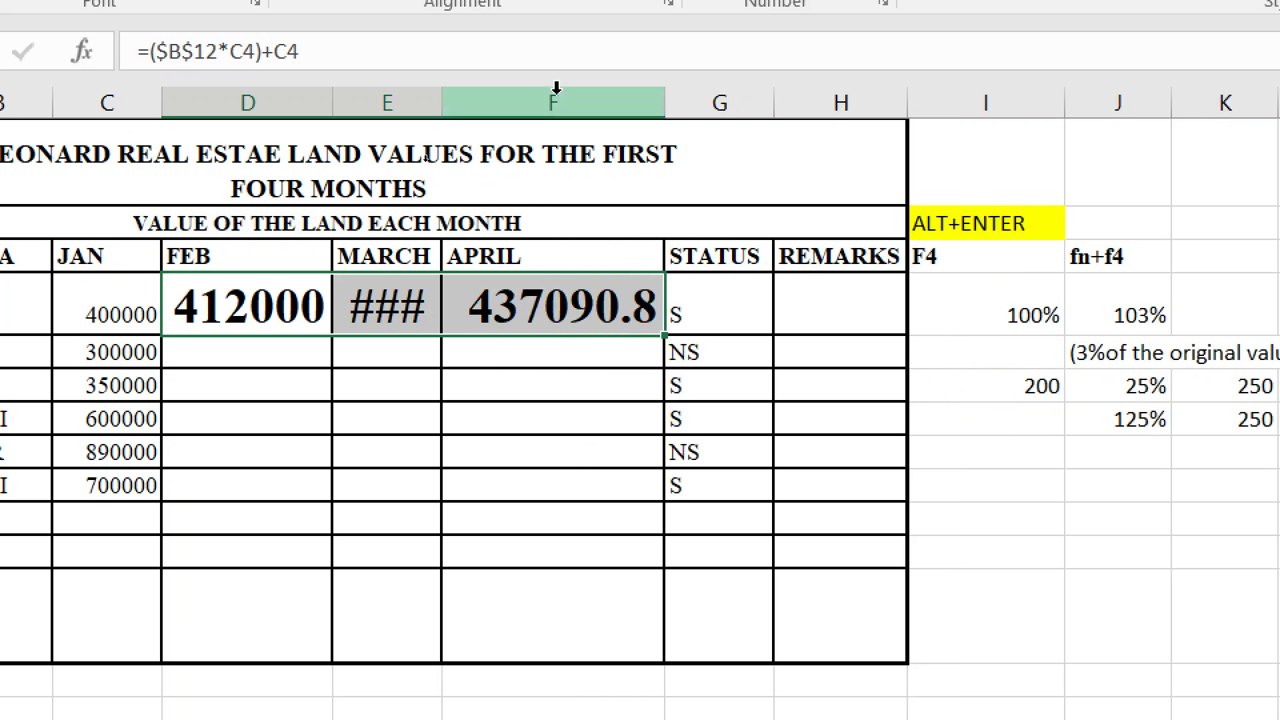
double_click(438, 103)
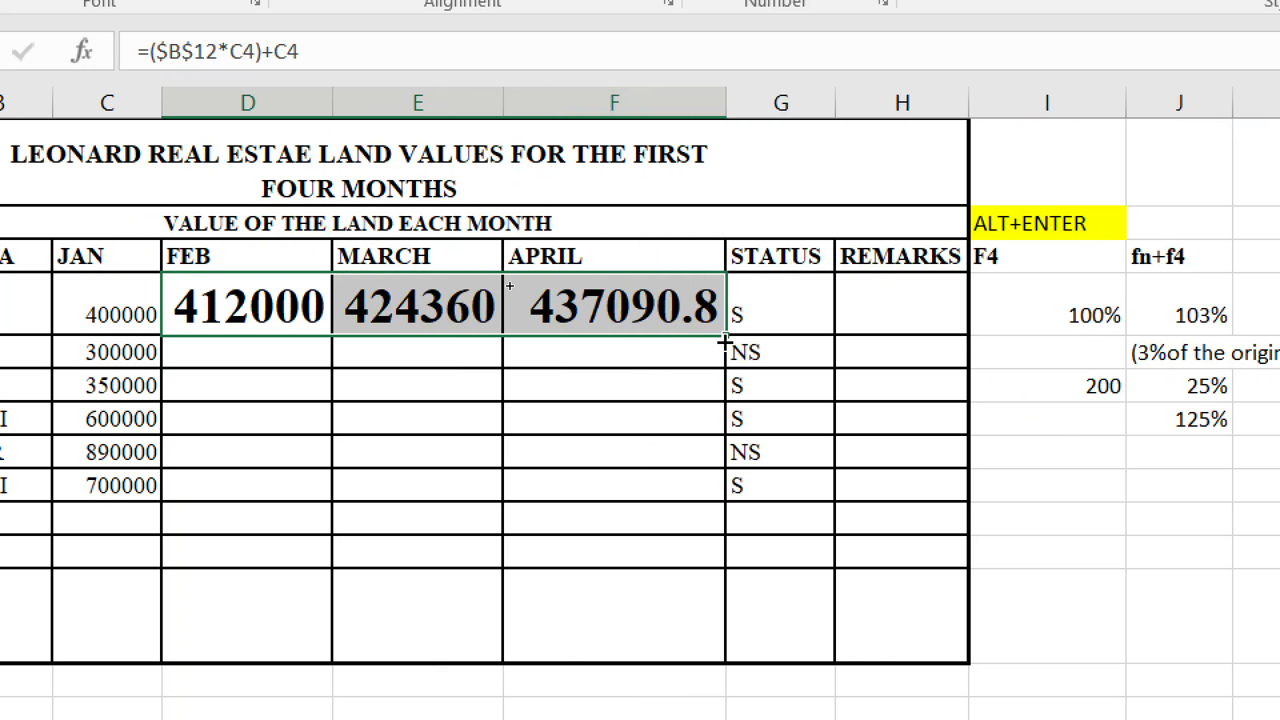
left_click_drag(725, 337, 720, 486)
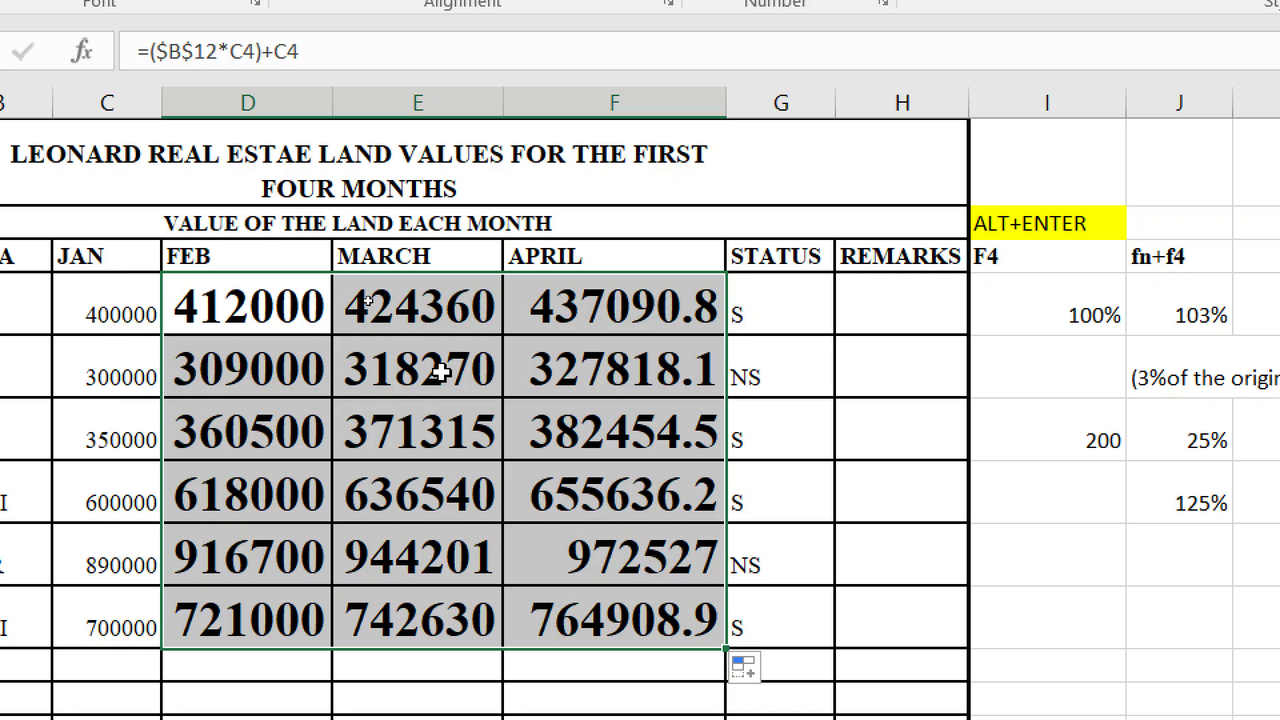
- Open the formula in E5 and highlight its $B$12 and D5 references to check how they were copied
double_click(440, 367)
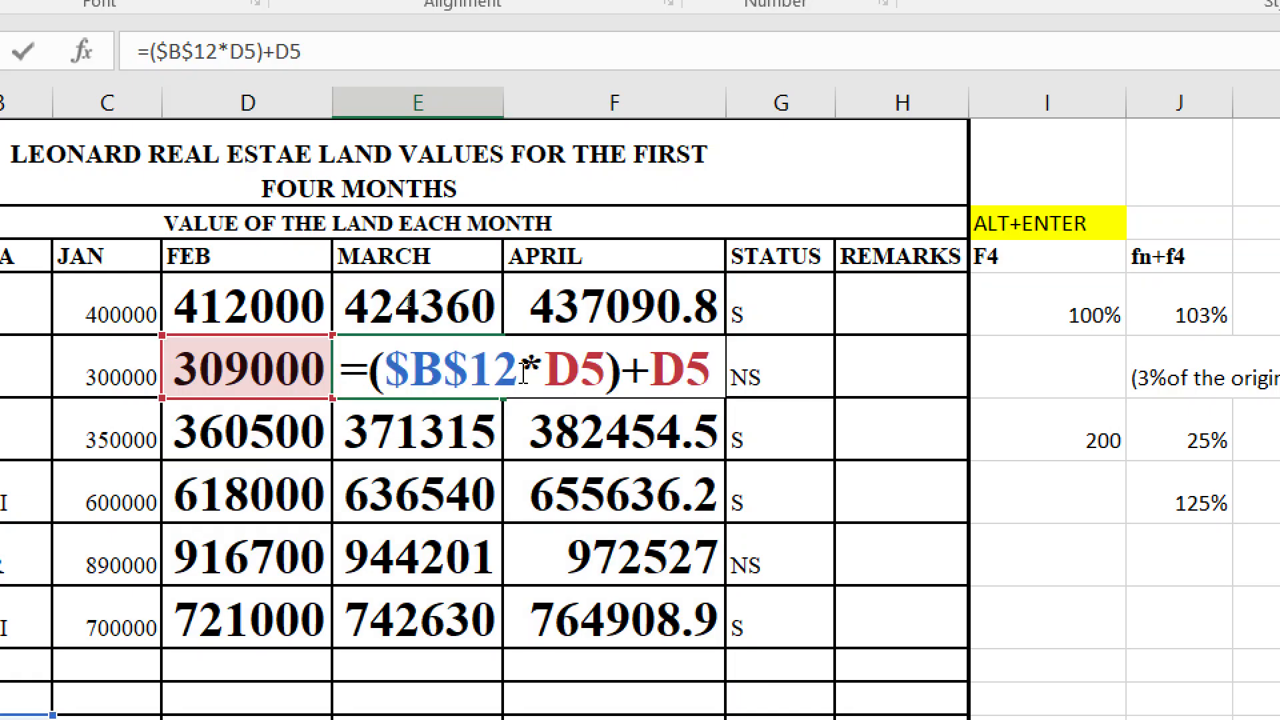
left_click_drag(525, 371, 384, 371)
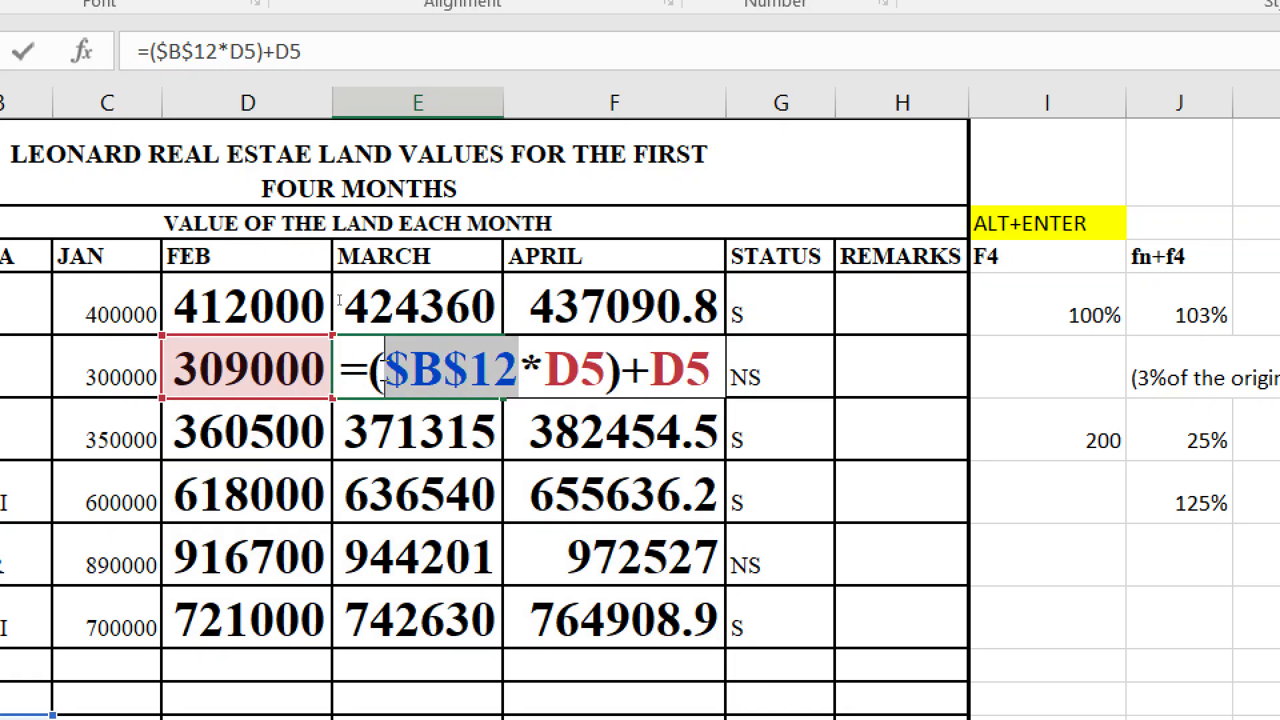
left_click_drag(545, 370, 707, 371)
left_click(711, 371)
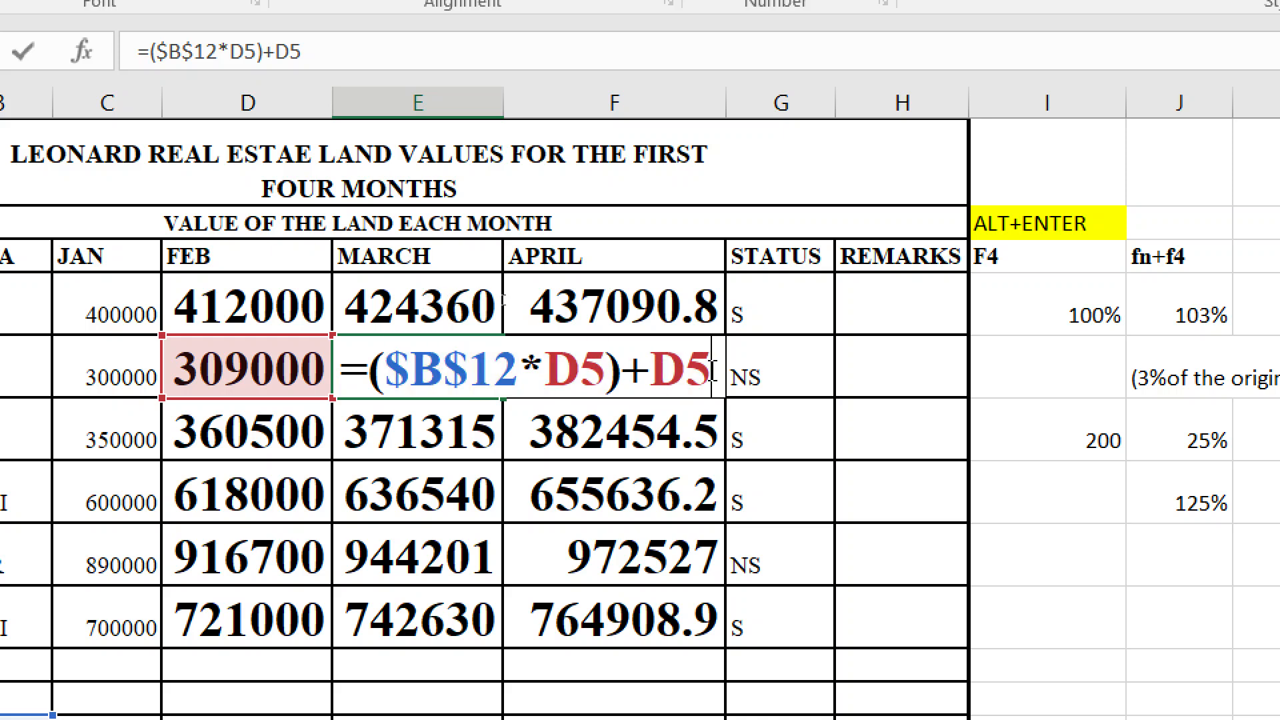
key("Return")
left_click(432, 368)
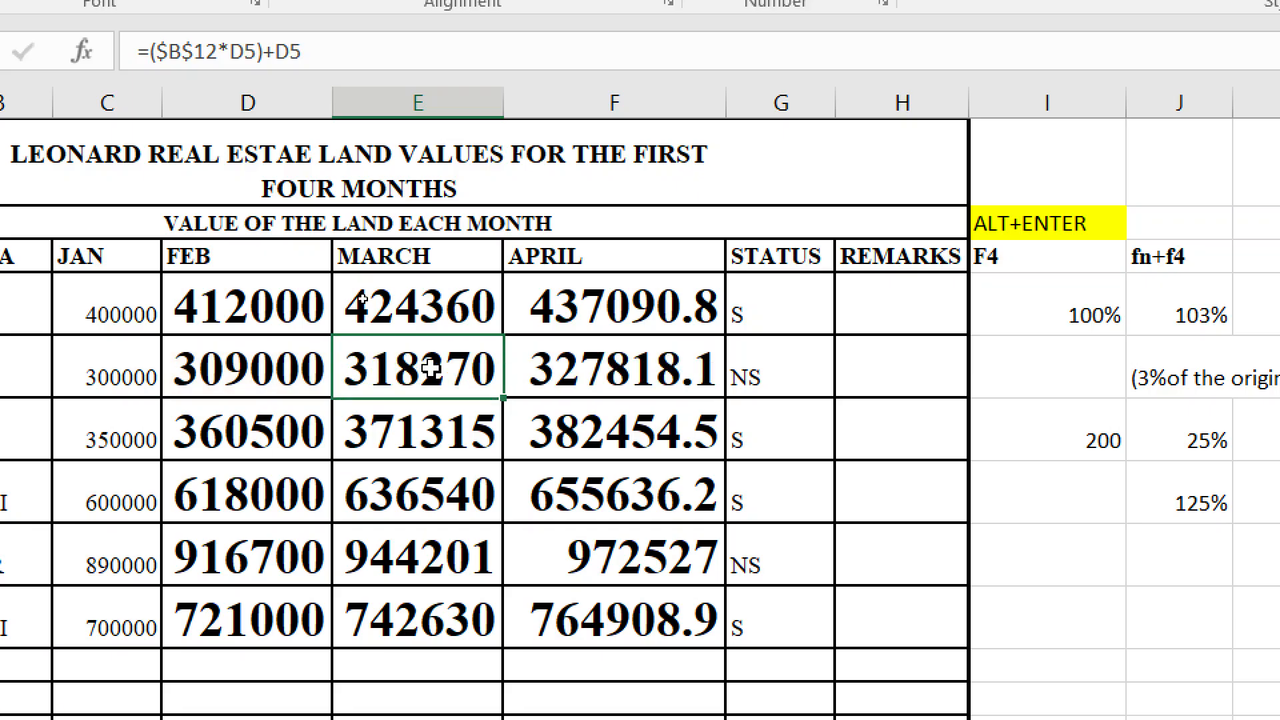
- Open the formula in D5 to check its references against the JAN value, and close it without changes
double_click(258, 374)
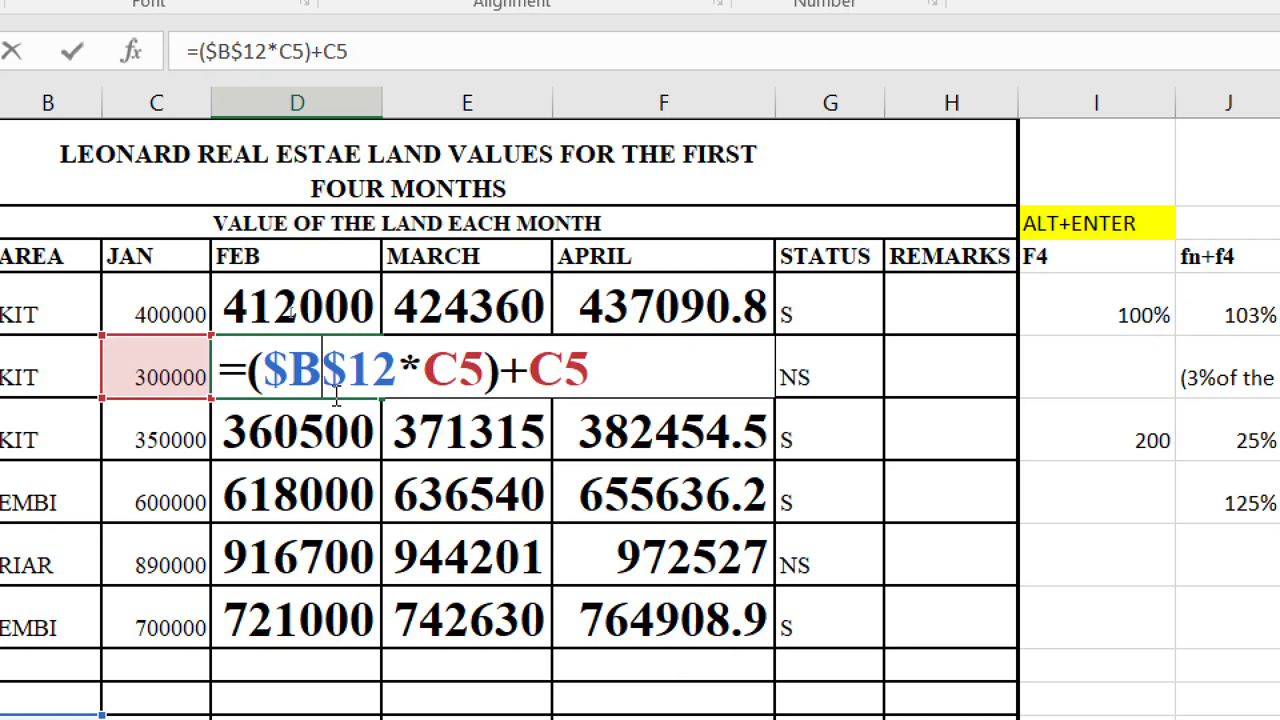
left_click(611, 387)
key("Return")
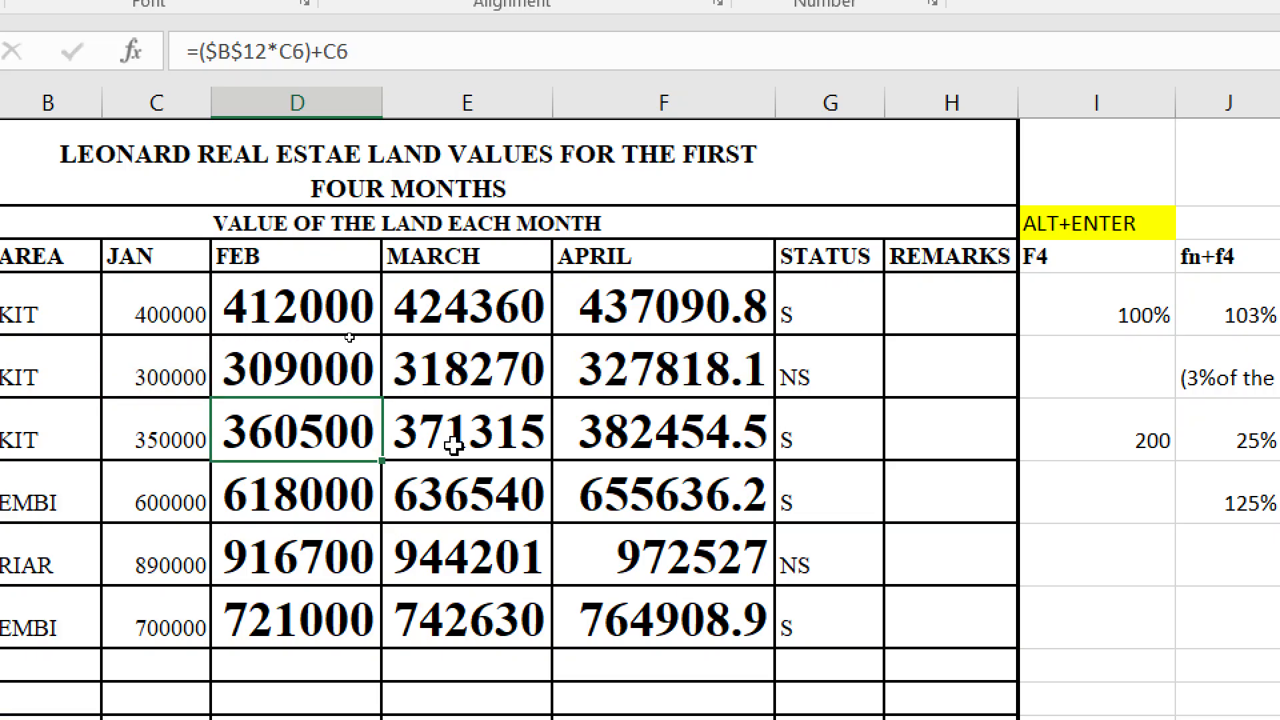
- Reduce the font size of the calculated values in D4:F9 to 12
left_click_drag(339, 306, 692, 640)
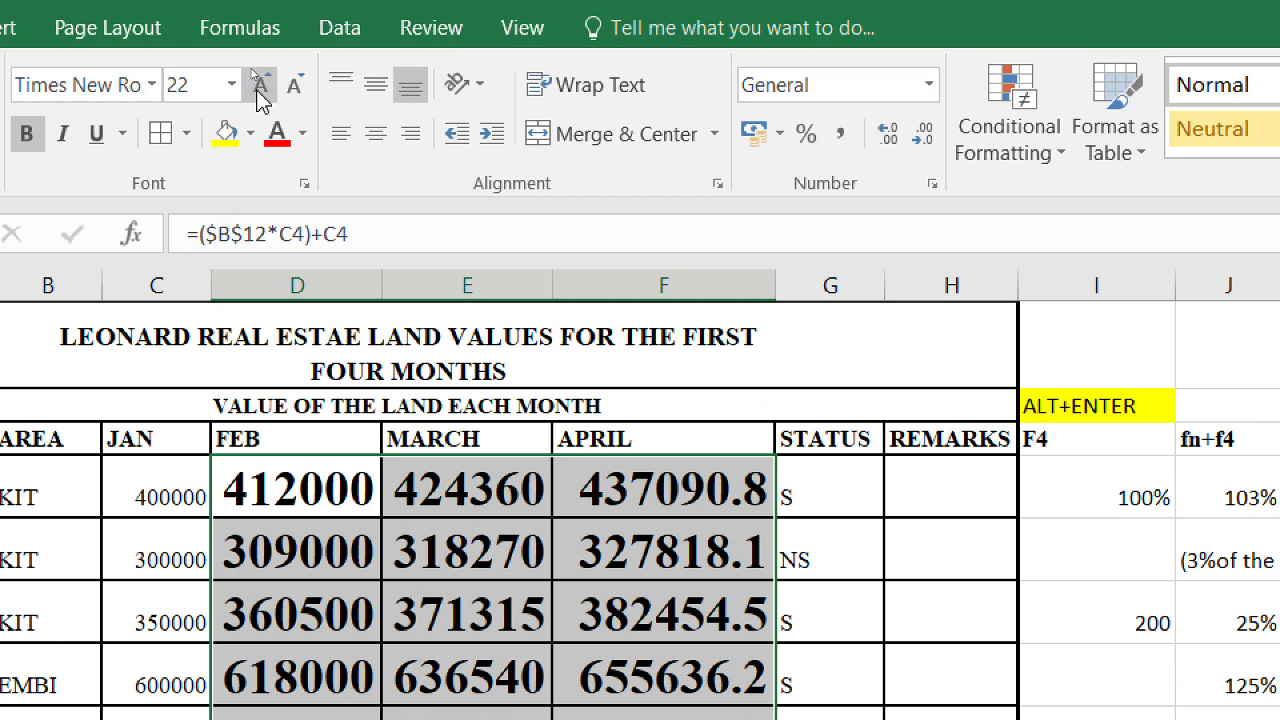
left_click(298, 93)
left_click(299, 94)
left_click(298, 93)
left_click(298, 94)
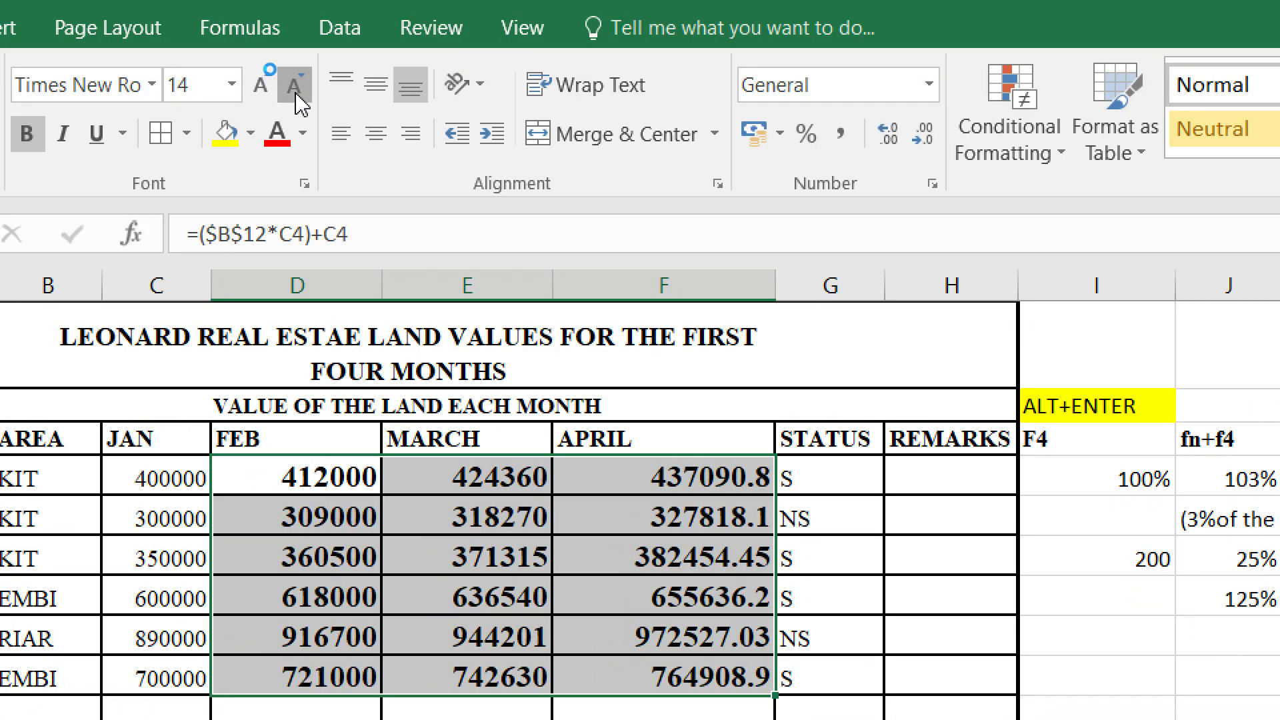
left_click(298, 94)
left_click(298, 93)
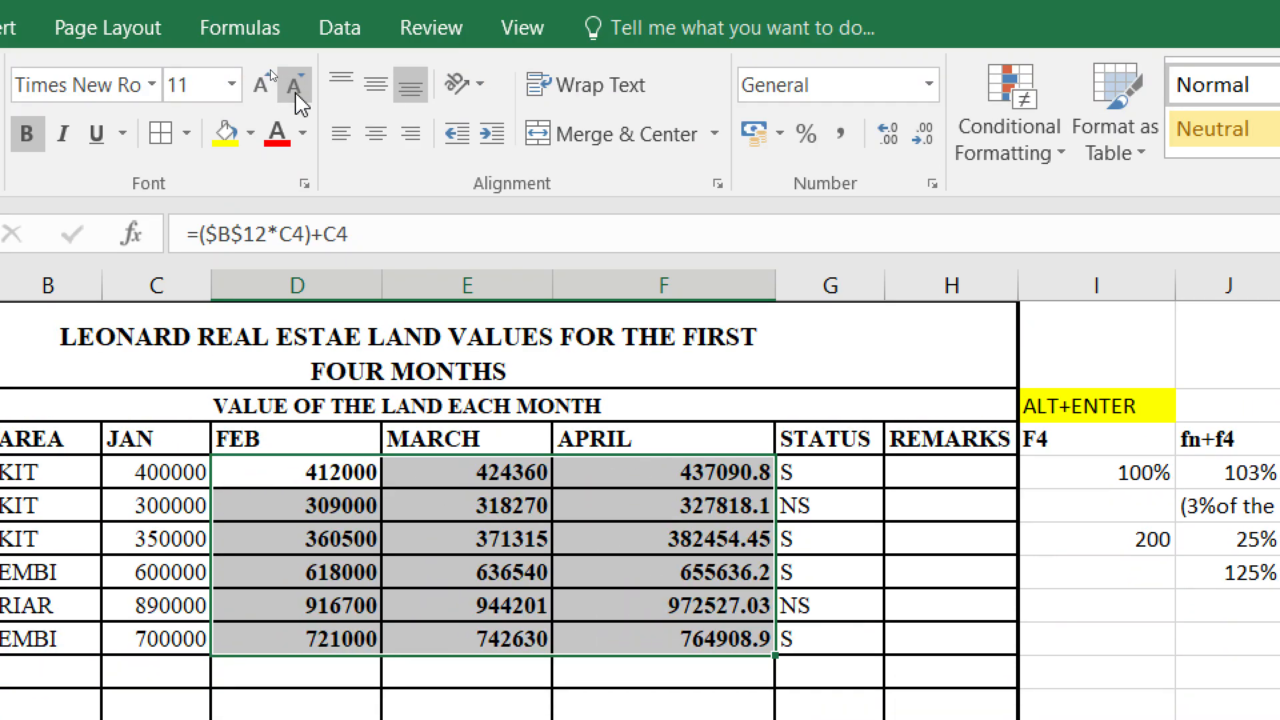
left_click(261, 85)
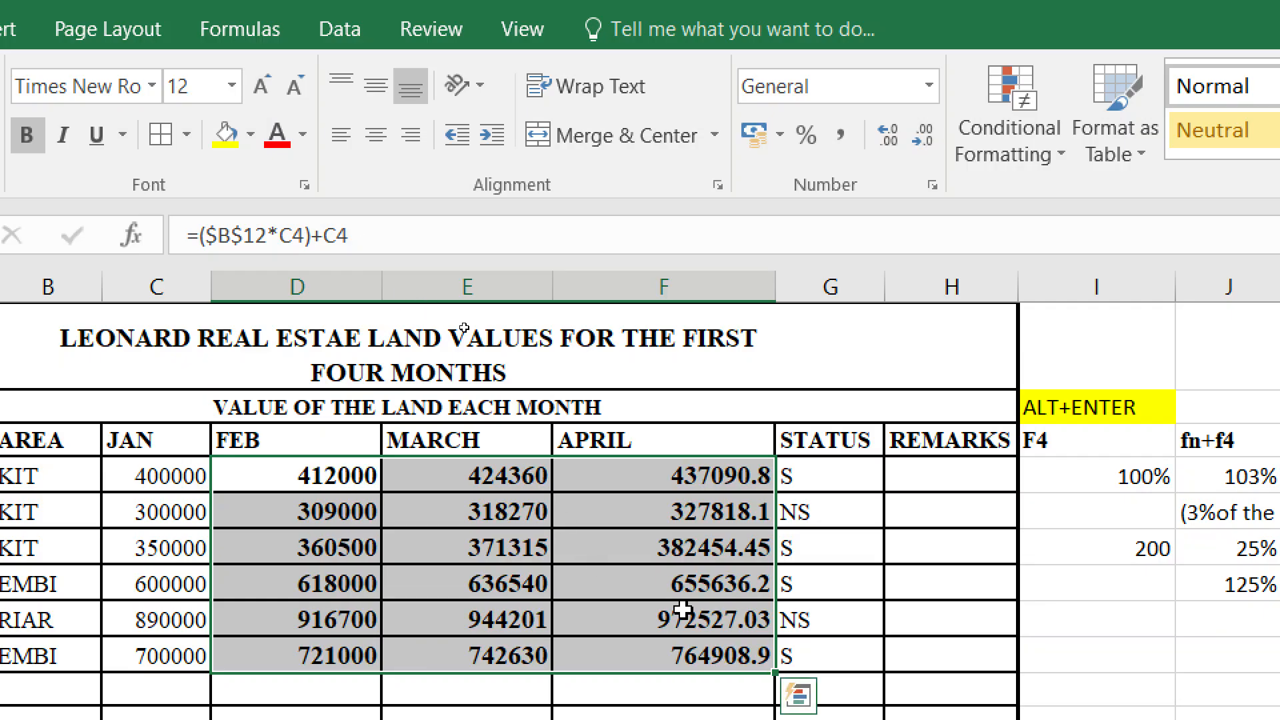
- Inspect the copied formulas in the APRIL values and in cell E4
left_click(700, 583)
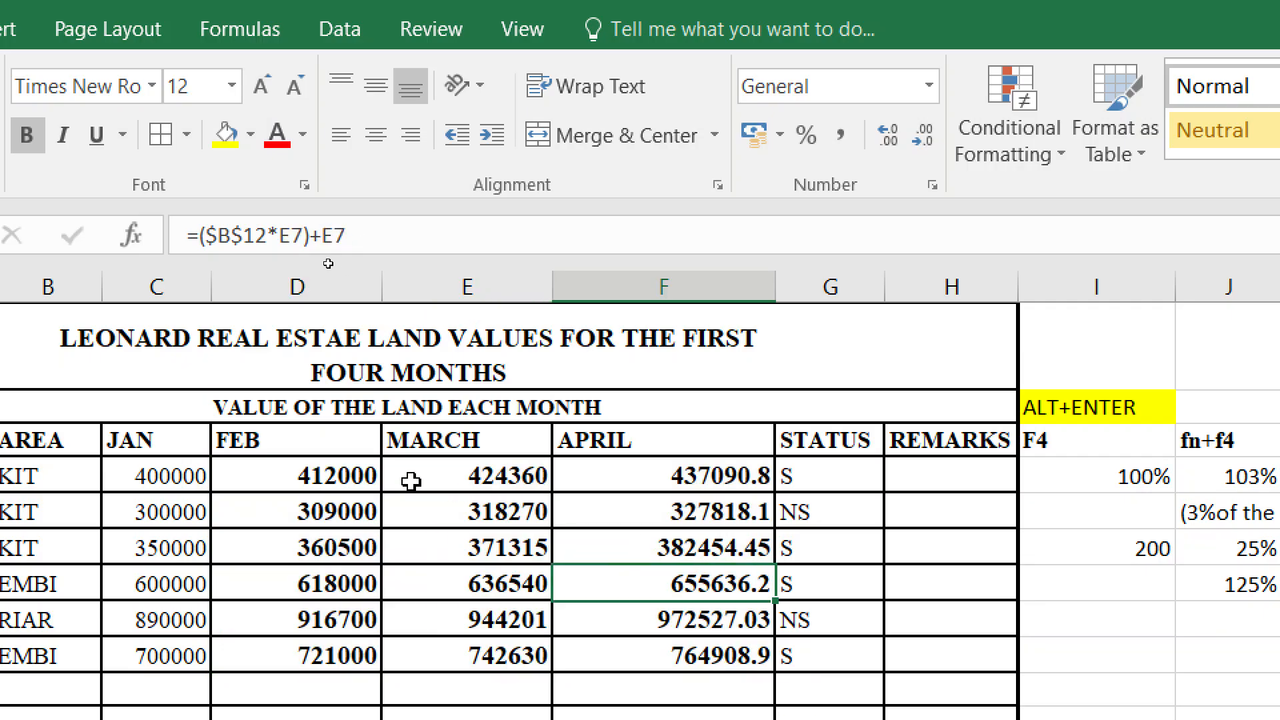
left_click_drag(640, 477, 755, 628)
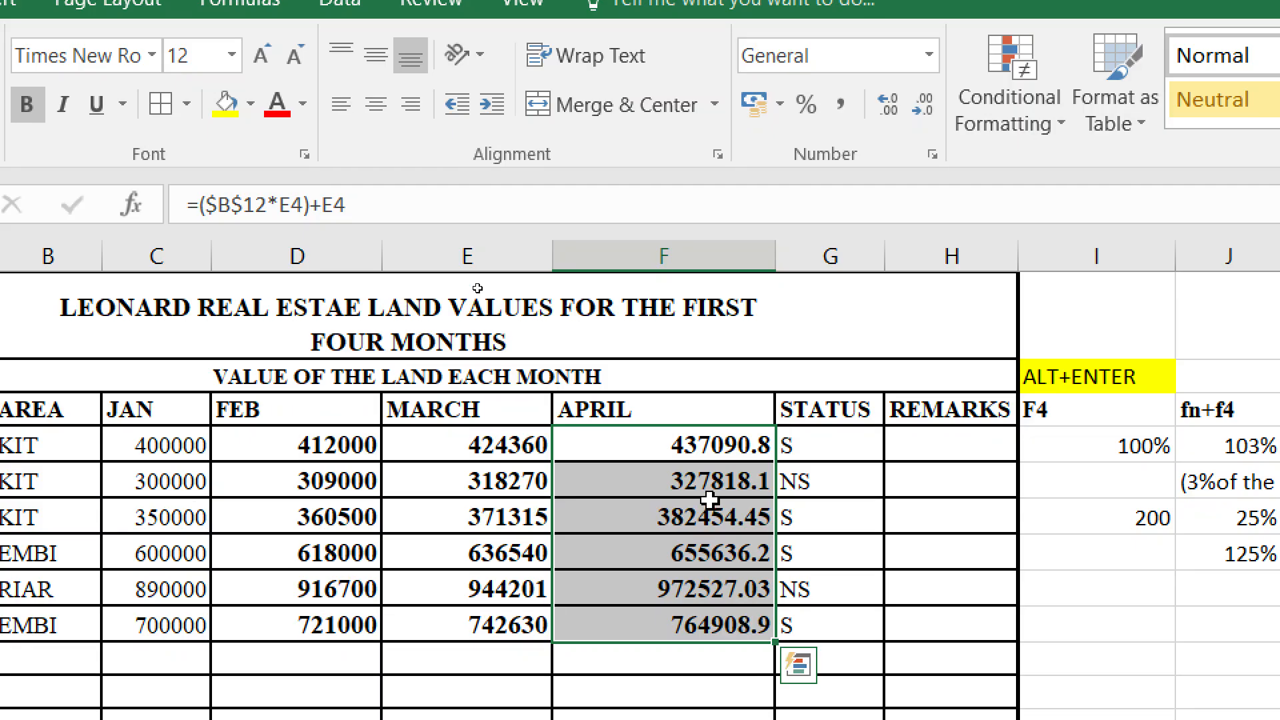
left_click(524, 447)
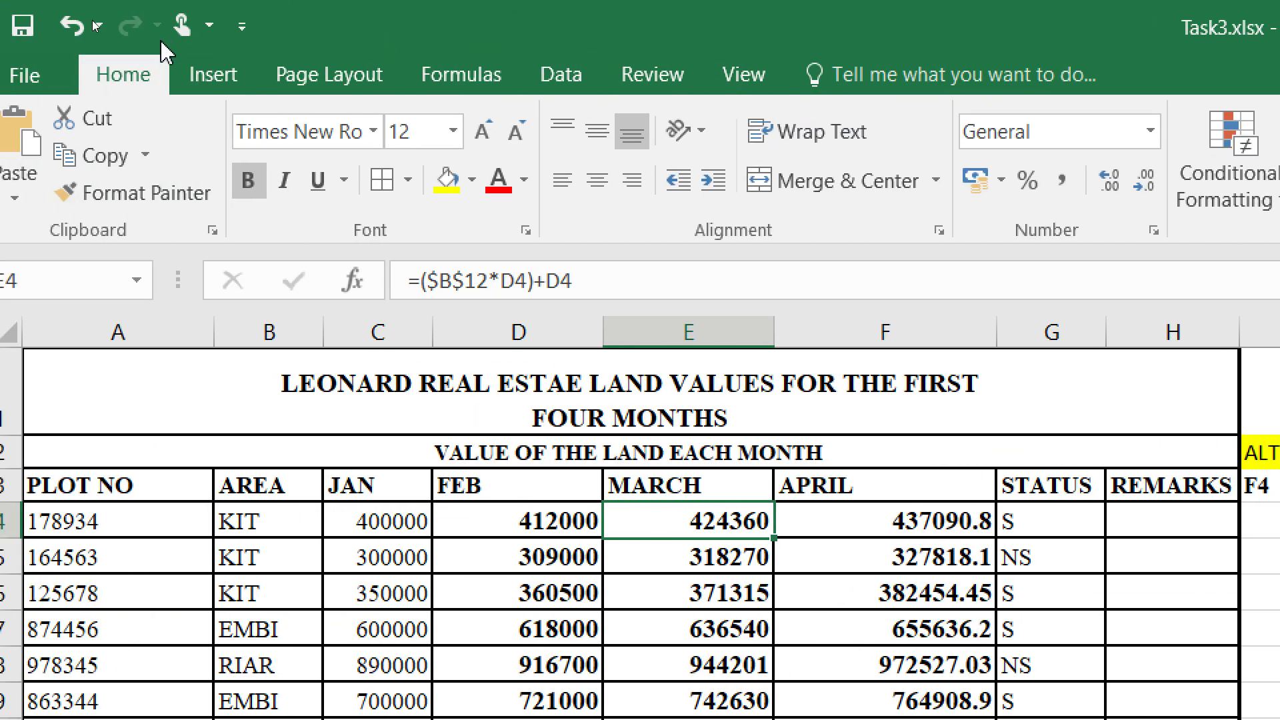
- Undo the font size changes, column autofits and fills until only the FEB value in D4 remains
left_click(72, 25)
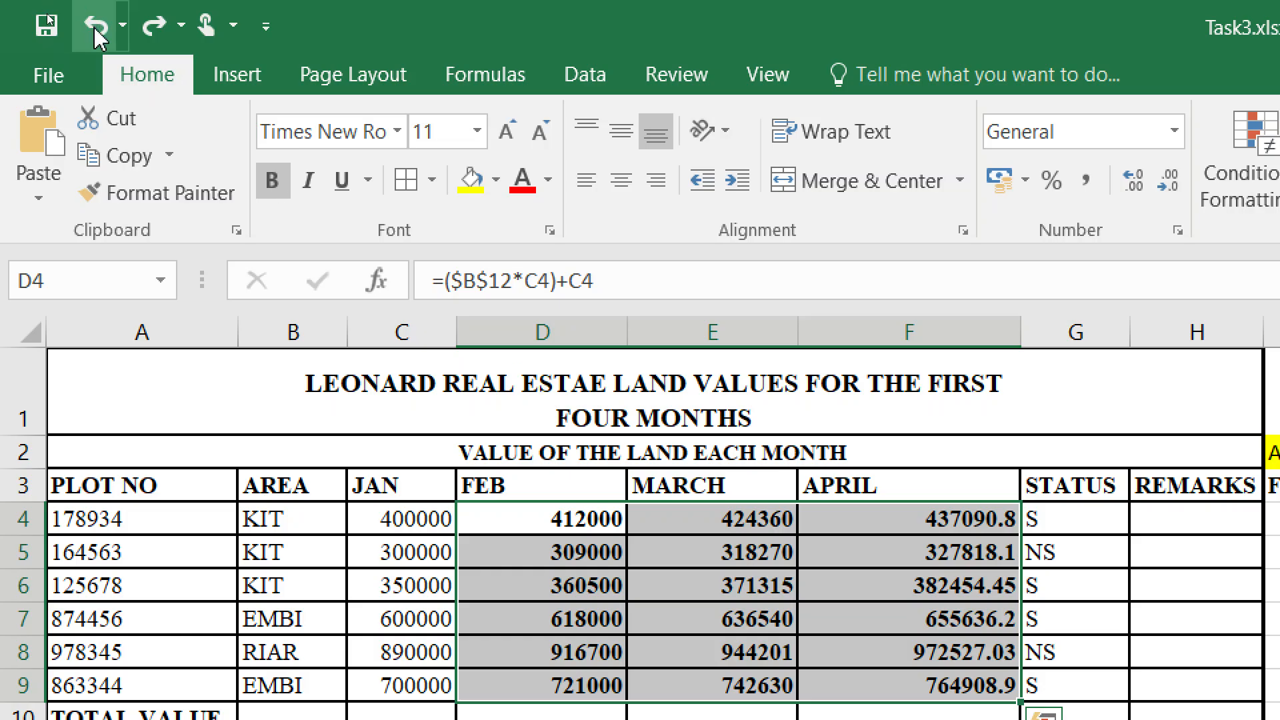
left_click(98, 27)
left_click(98, 28)
left_click(97, 28)
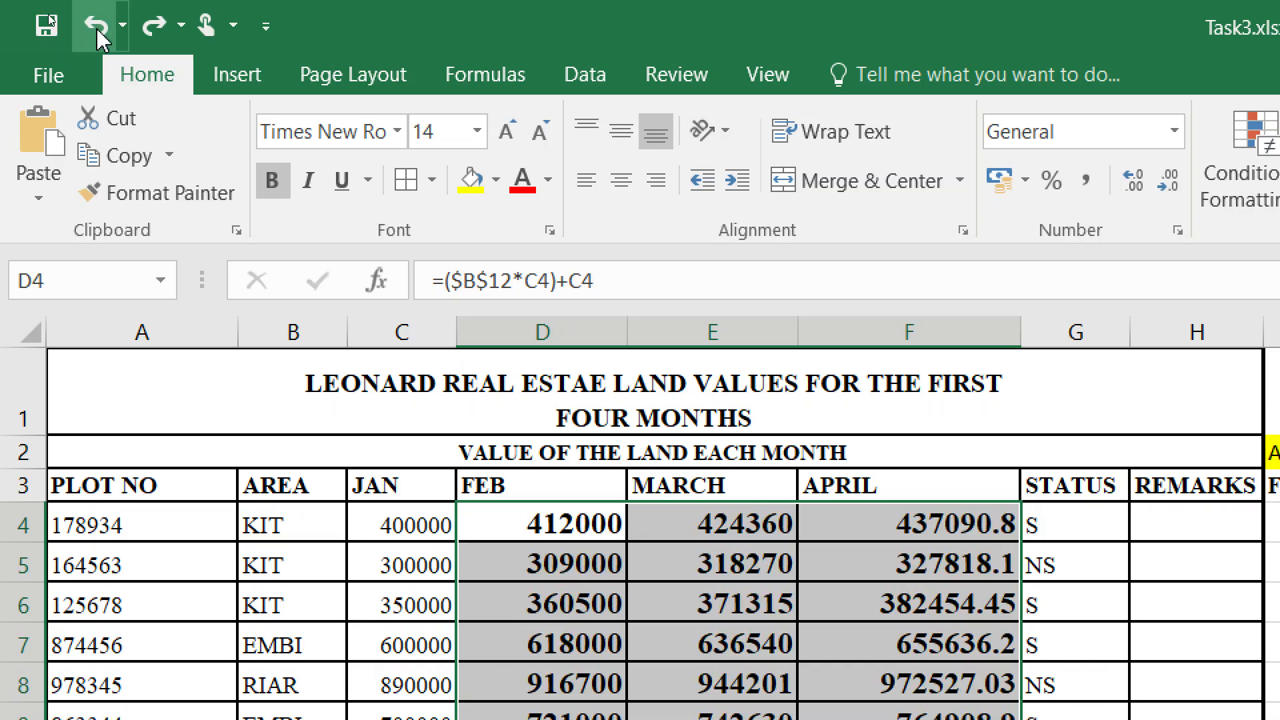
left_click(98, 28)
left_click(97, 28)
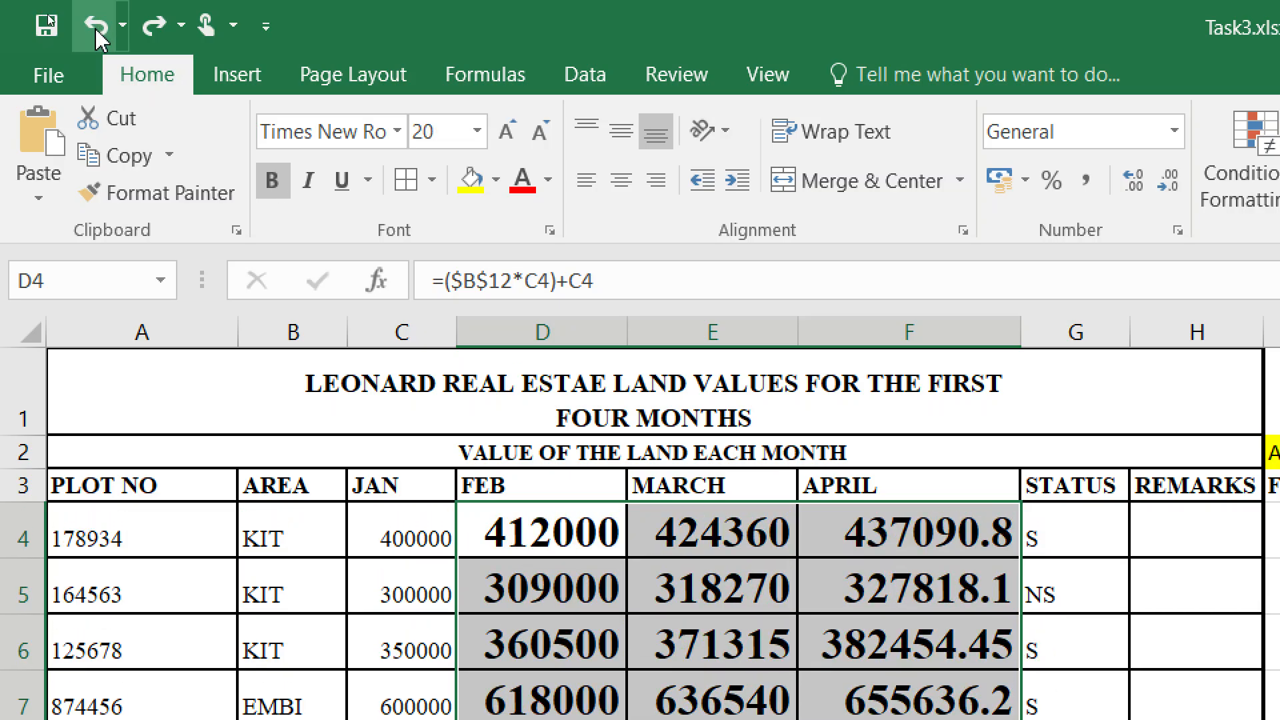
left_click(97, 28)
left_click(97, 28)
left_click(97, 28)
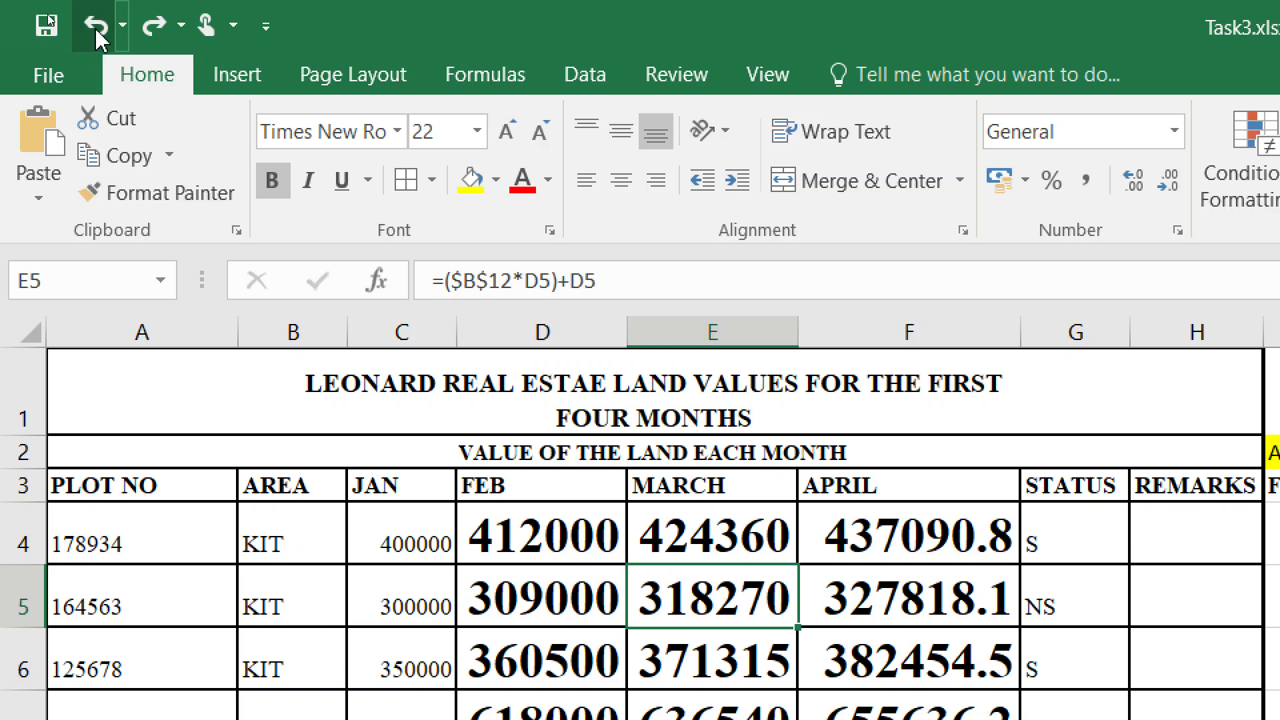
left_click(97, 28)
left_click(98, 28)
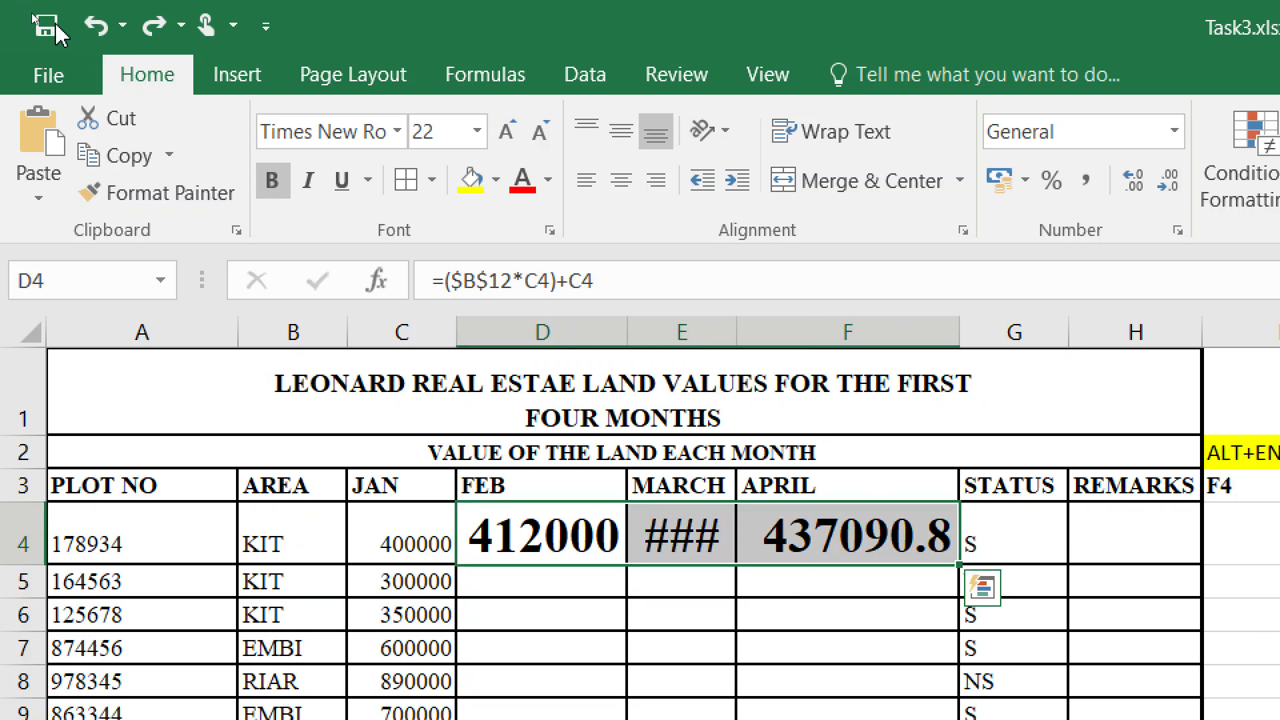
left_click(95, 30)
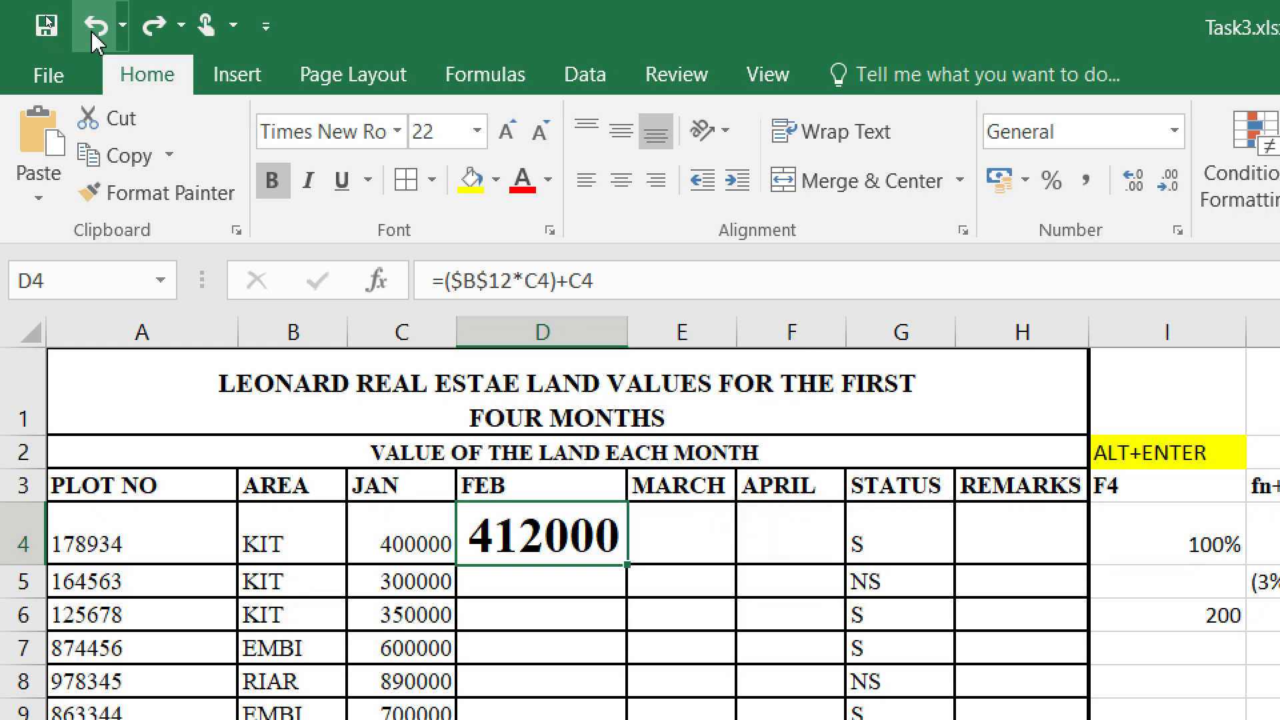
- Auto-fill the D4 formula down the whole FEB column and clear the unwanted result in D10
left_click(668, 607)
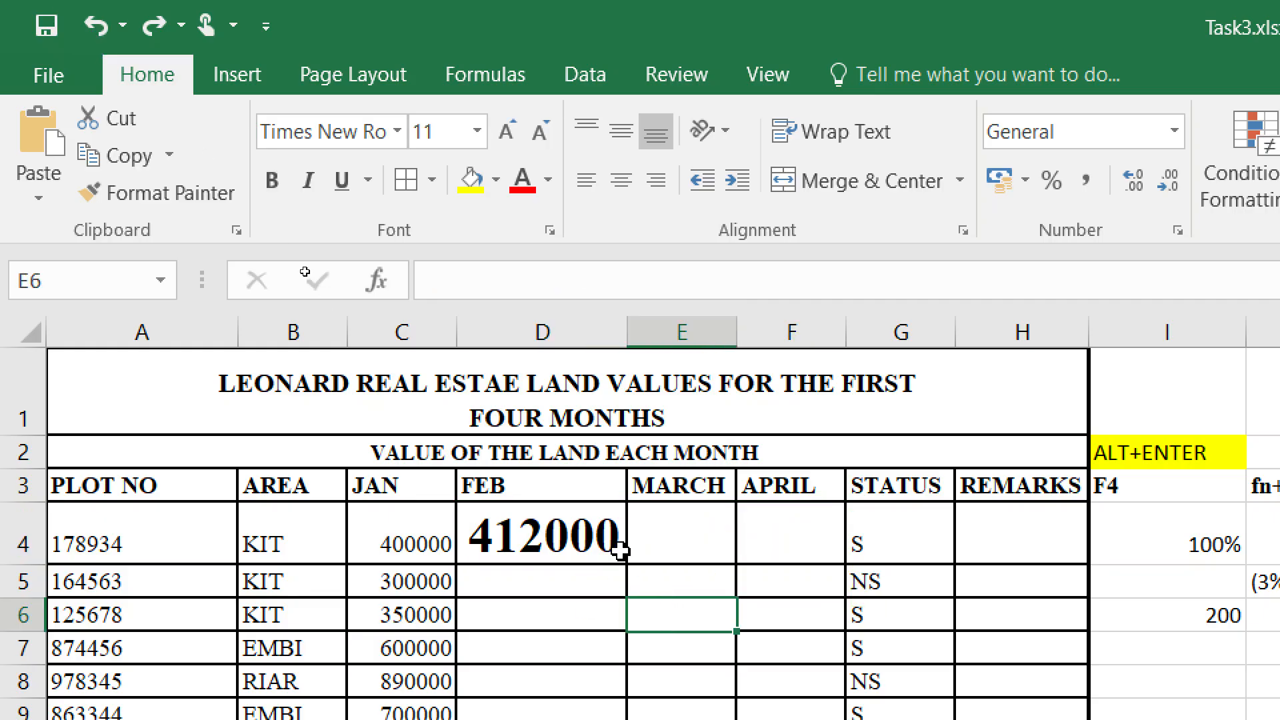
left_click(564, 536)
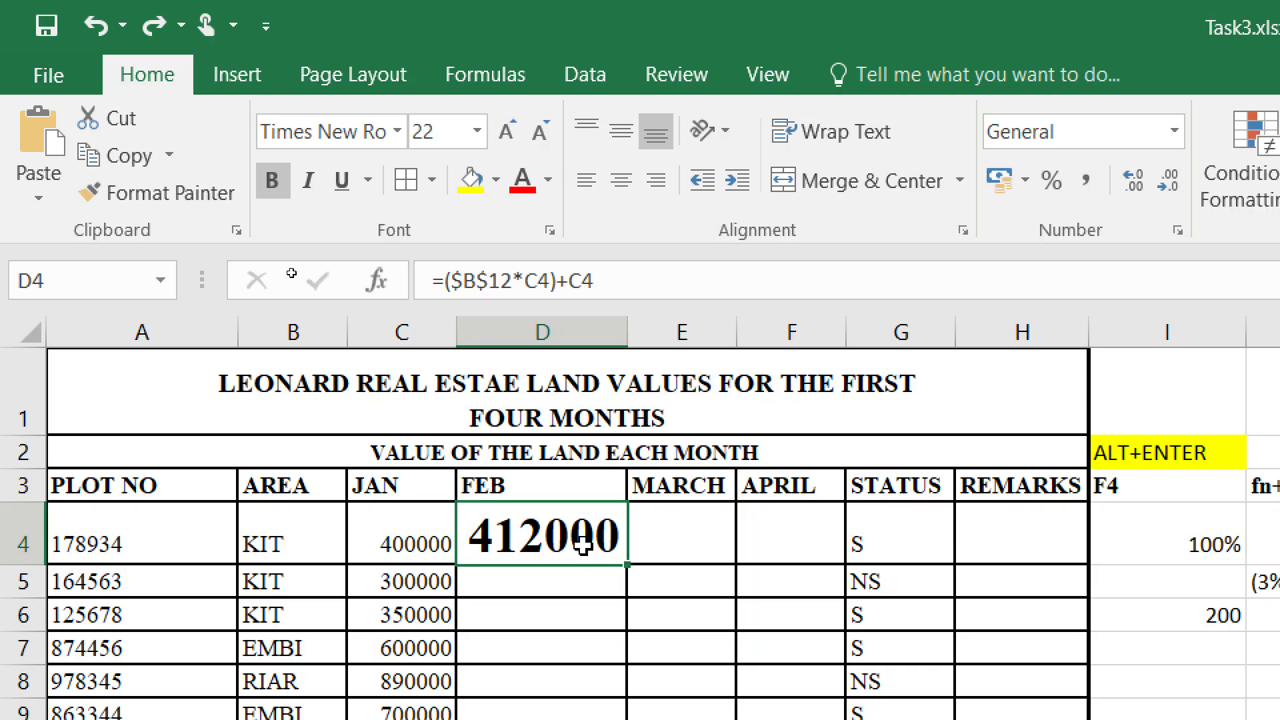
left_click(717, 520)
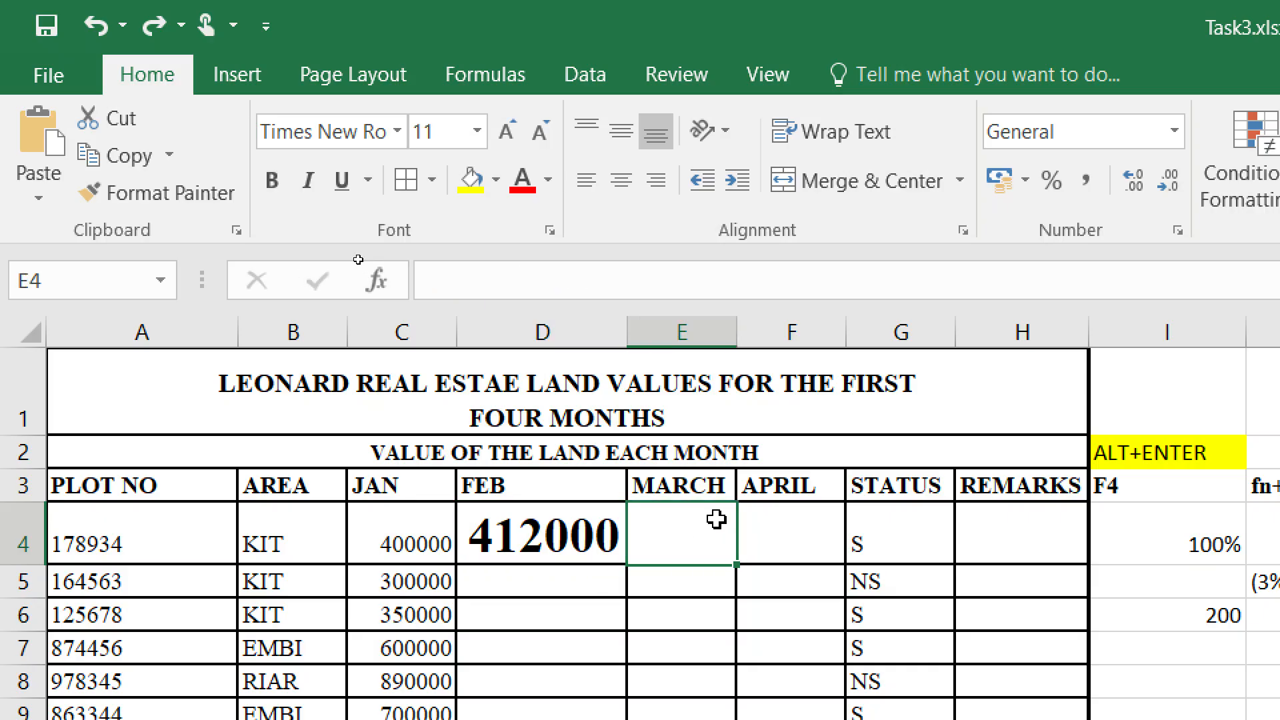
left_click(550, 534)
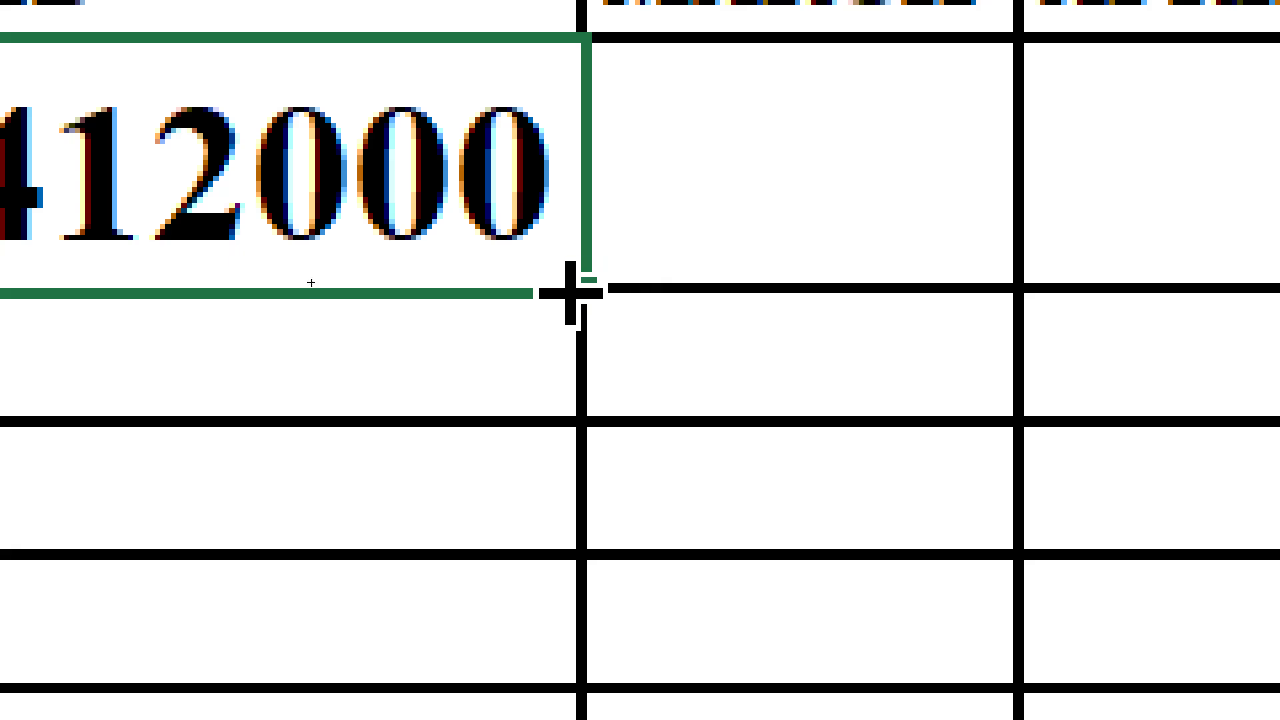
double_click(581, 293)
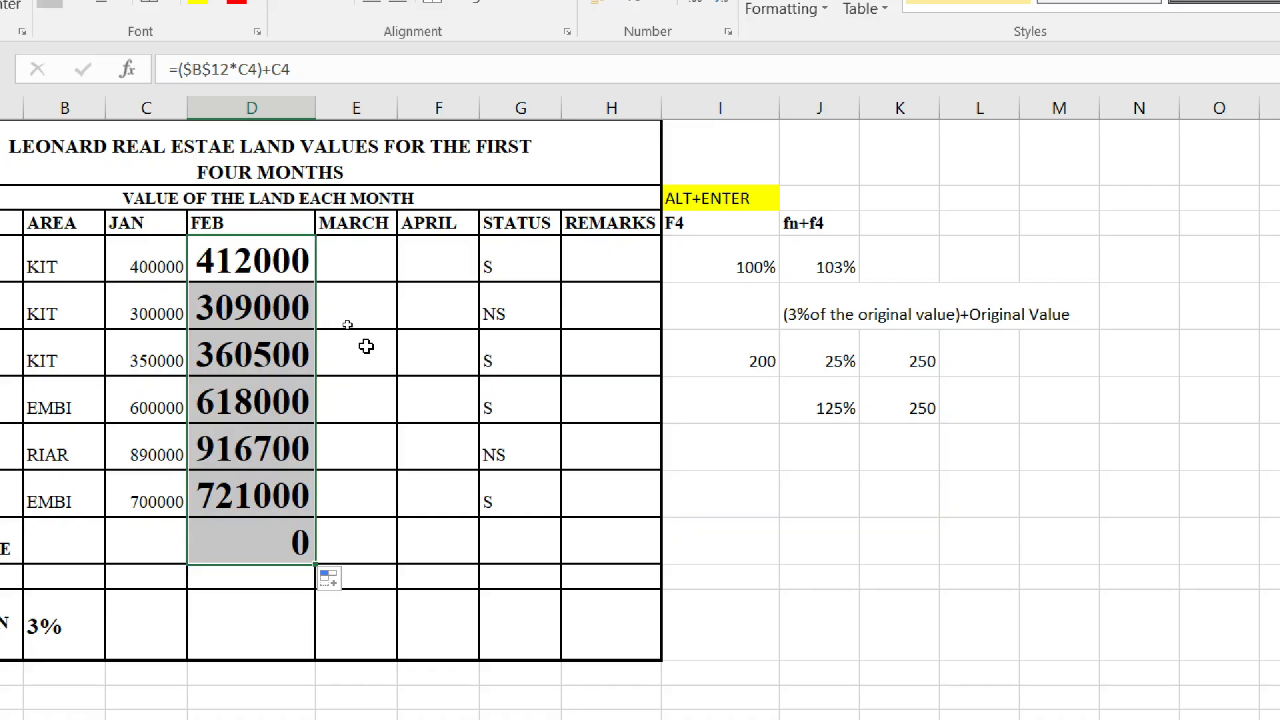
left_click(290, 547)
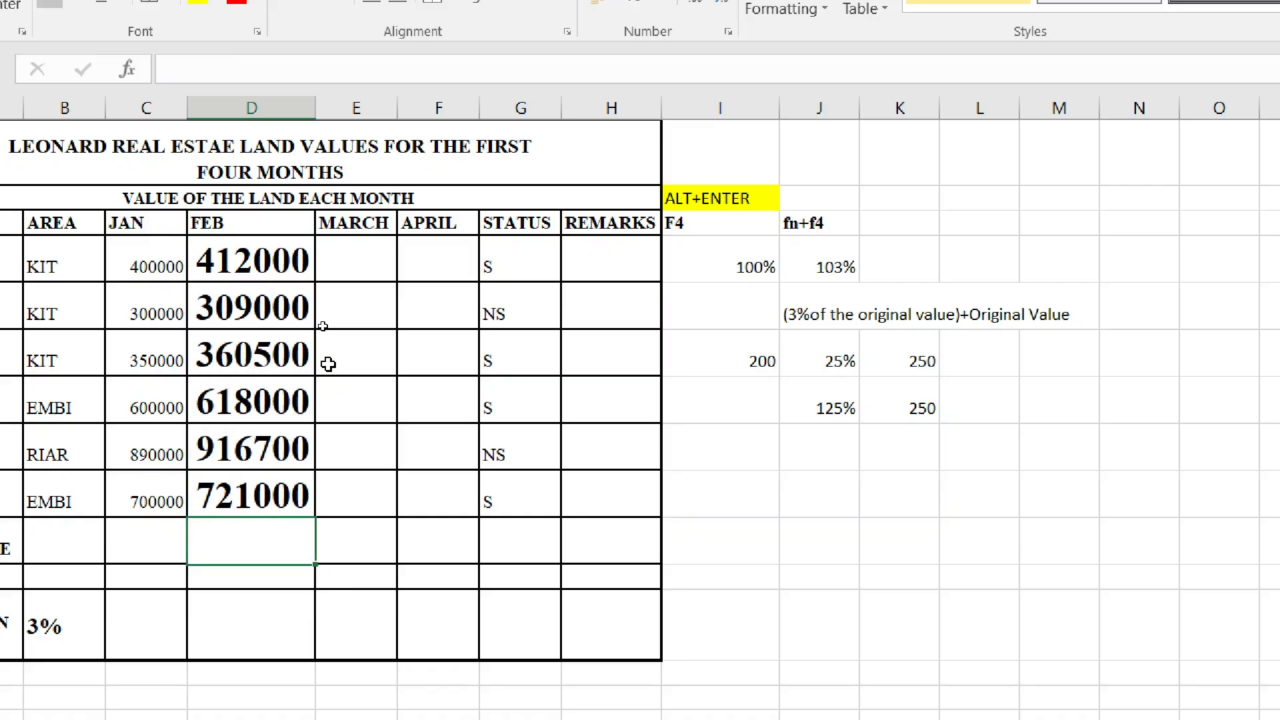
- Fill the D4 formula through F9 for MARCH and APRIL, and autofit columns D to F together
left_click(287, 265)
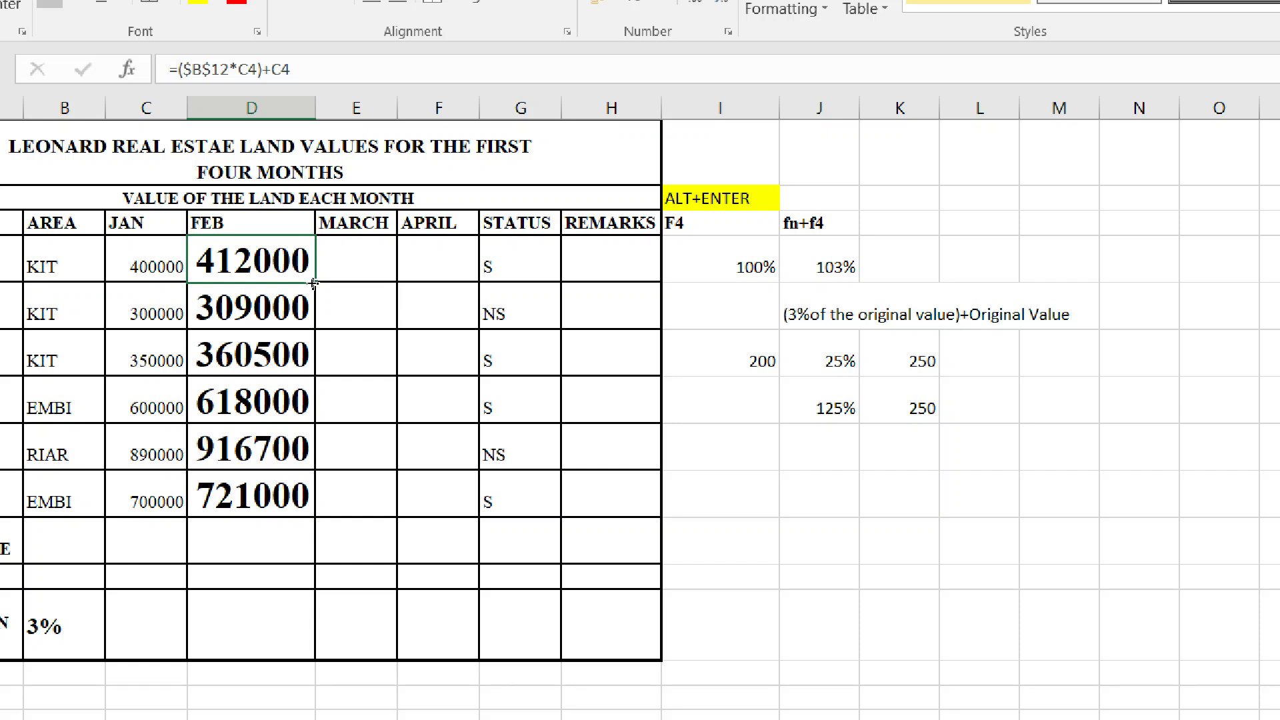
left_click_drag(314, 284, 478, 505)
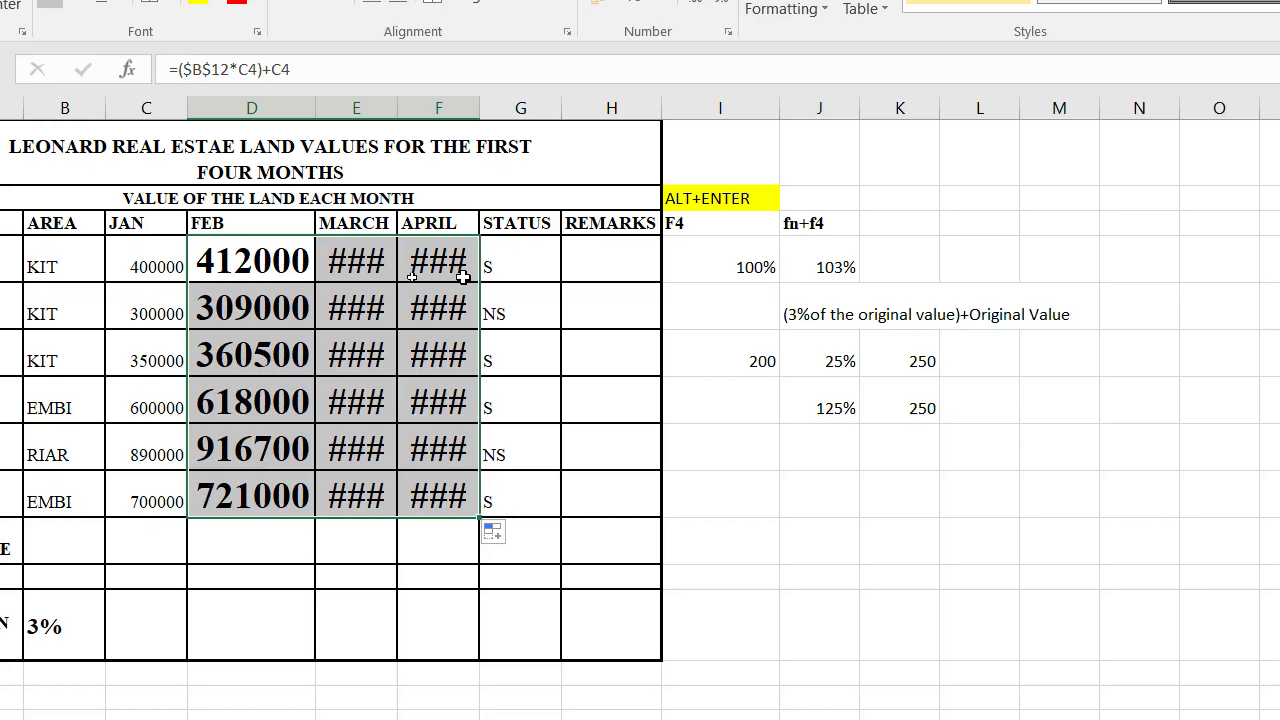
left_click_drag(279, 104, 437, 98)
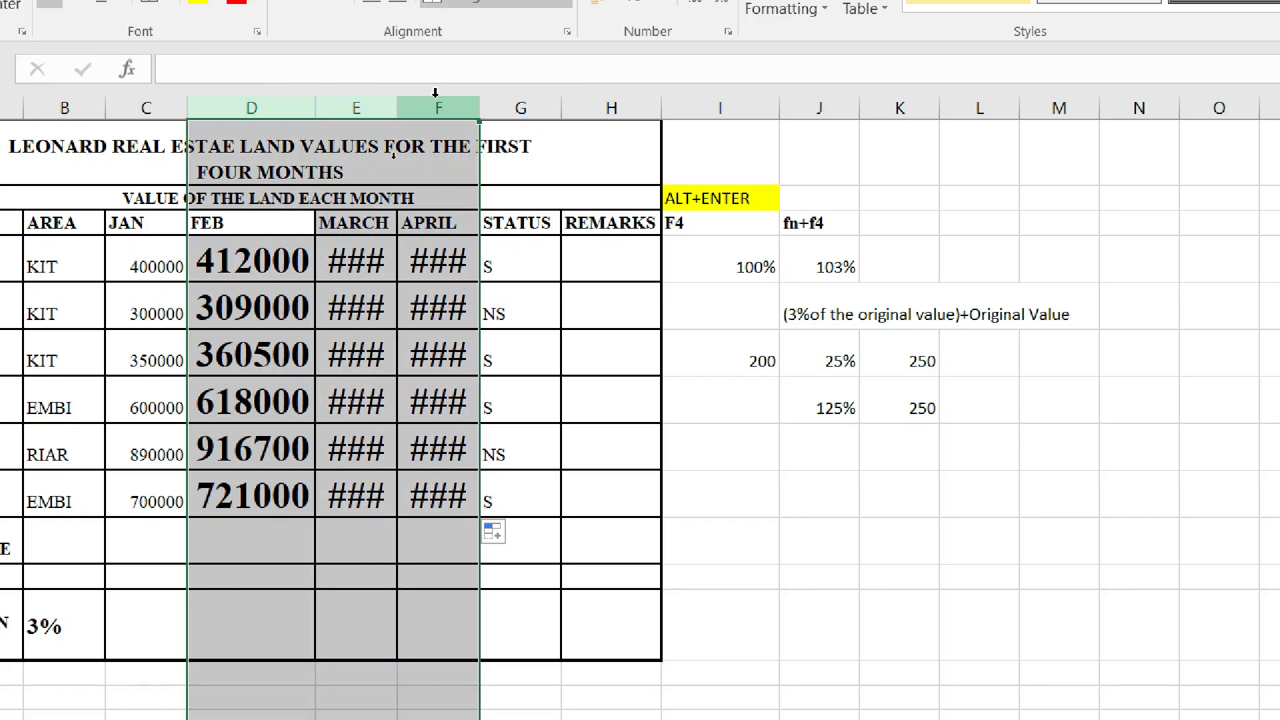
double_click(470, 101)
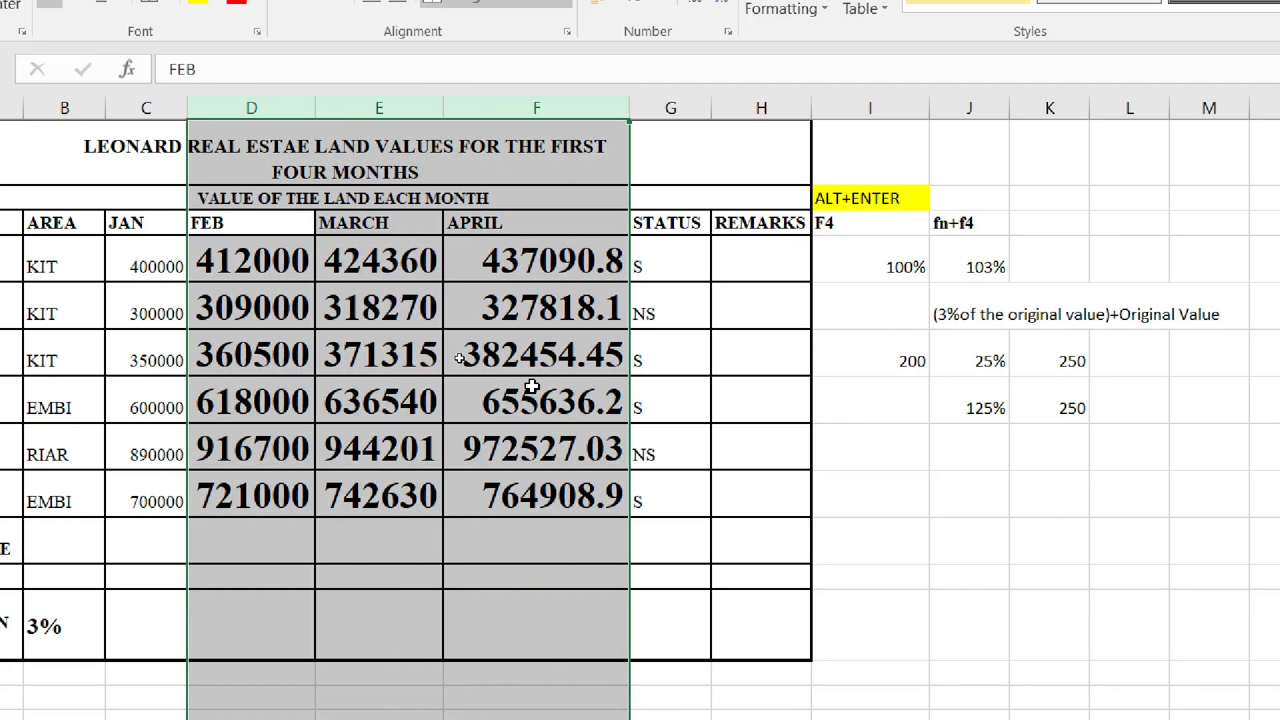
left_click(544, 467)
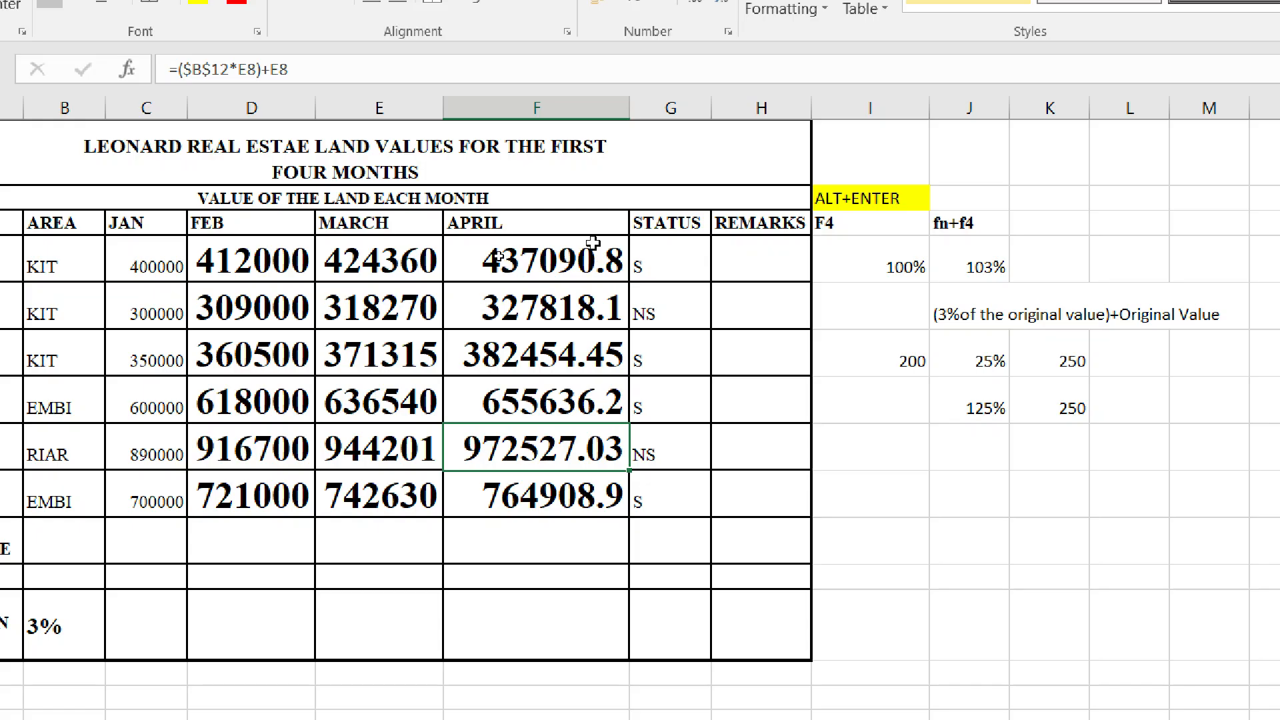
- Try to enter a ROUNDUP formula in cell F14 below the table for rounding the APRIL values
left_click(554, 270)
left_click_drag(555, 288, 560, 492)
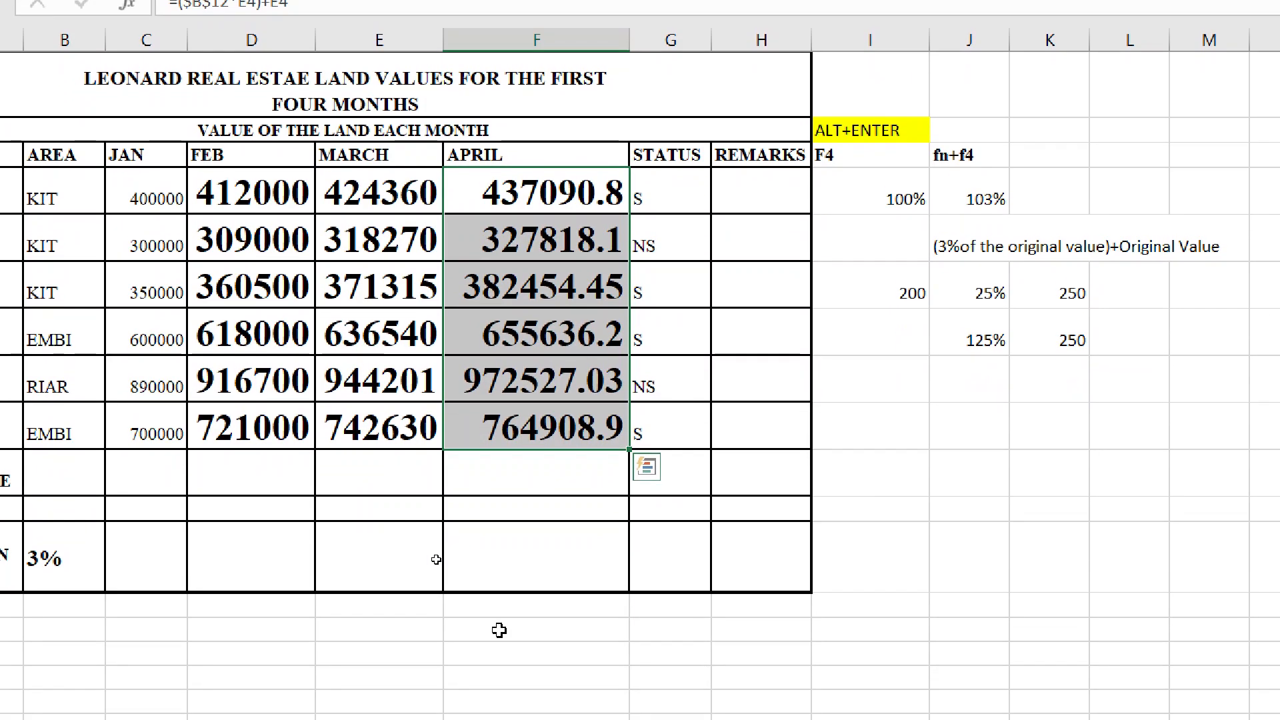
left_click(500, 630)
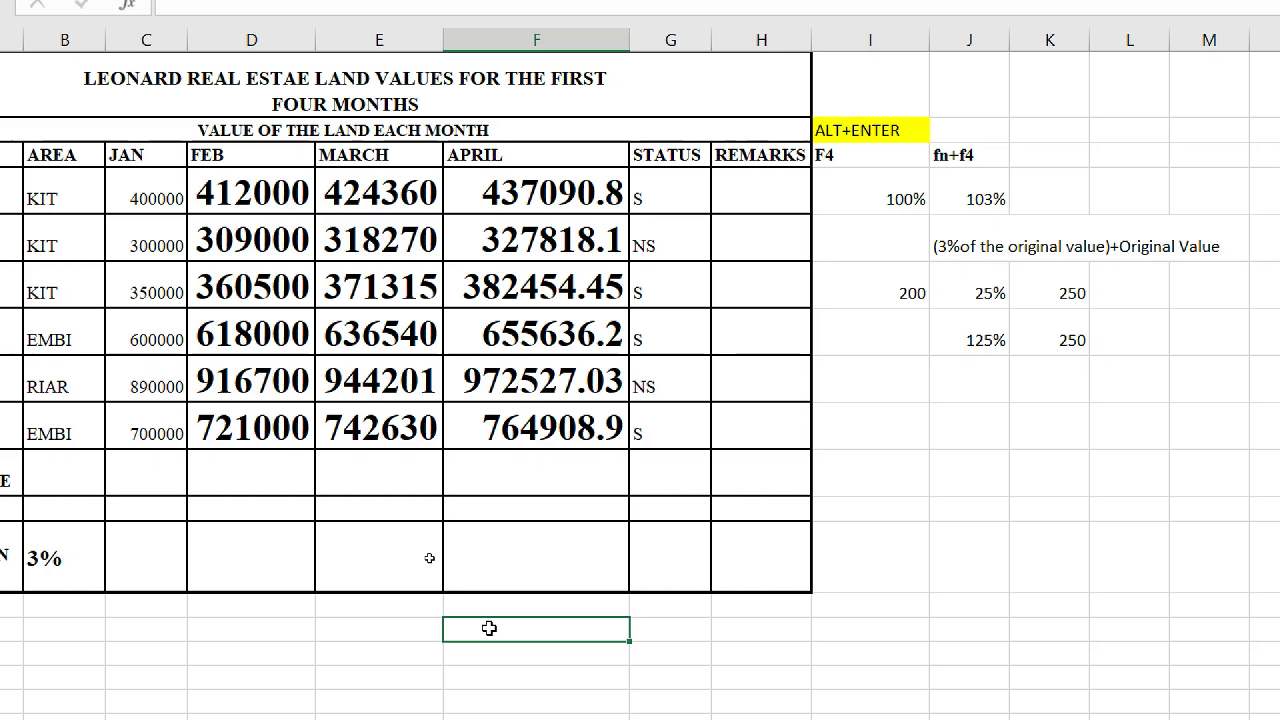
type("=ROUND")
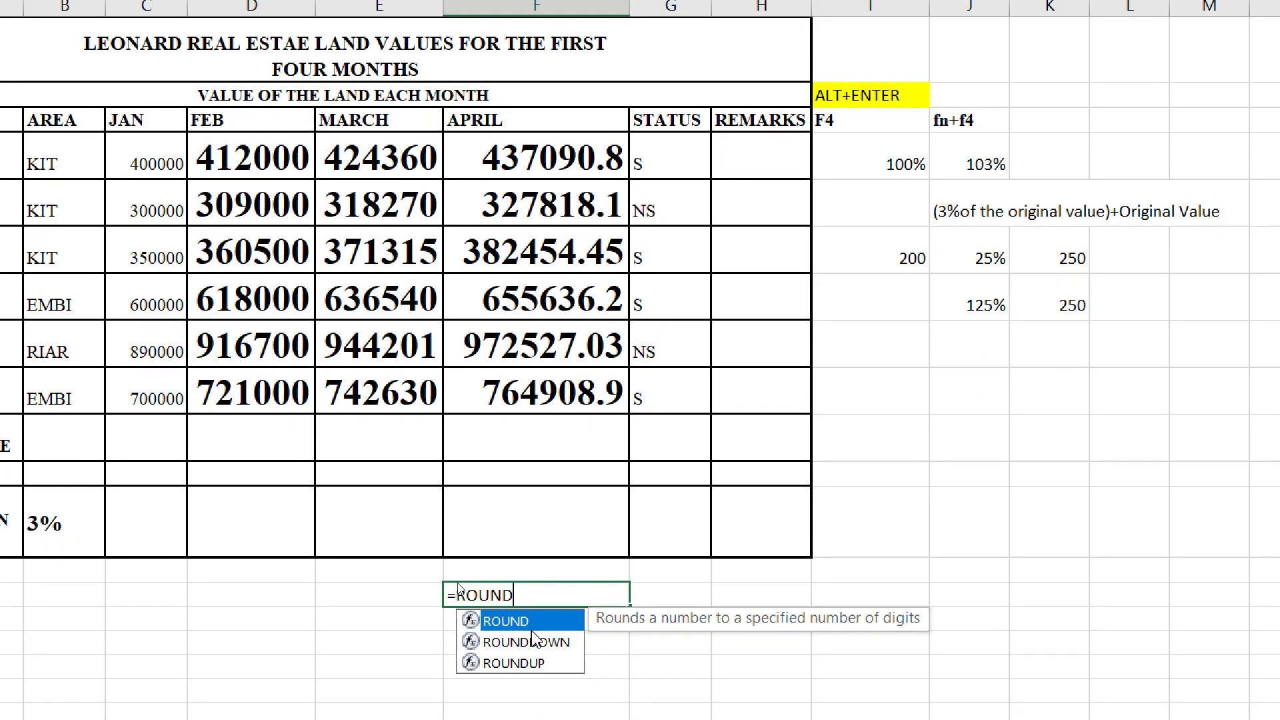
key("Down")
key("Down")
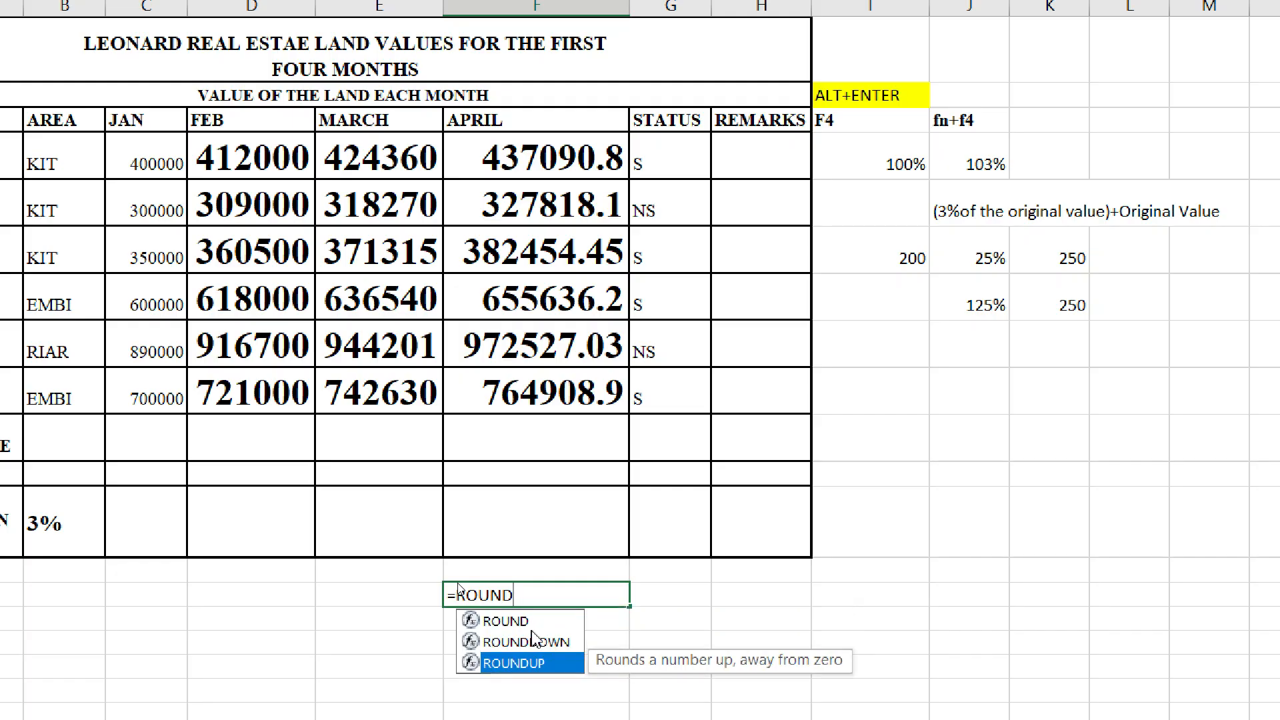
key("Return")
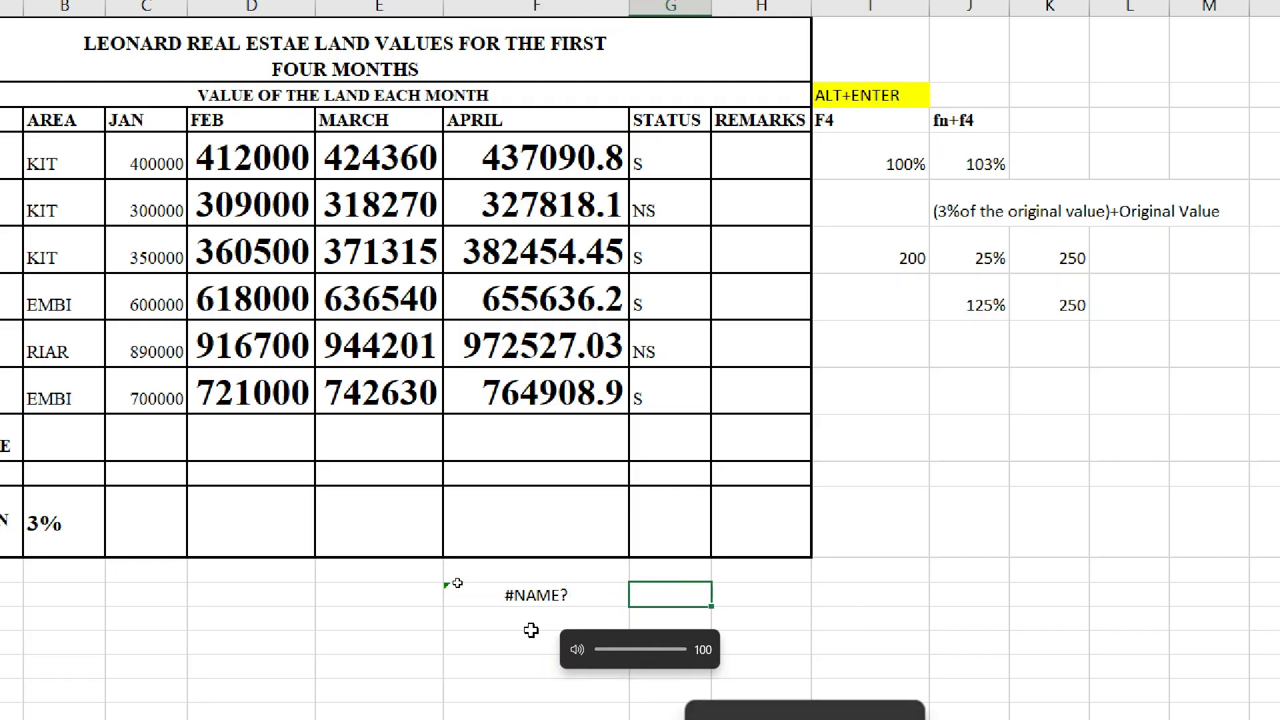
- Correct the formula in F14 to =ROUNDUP(F4,0)
double_click(559, 595)
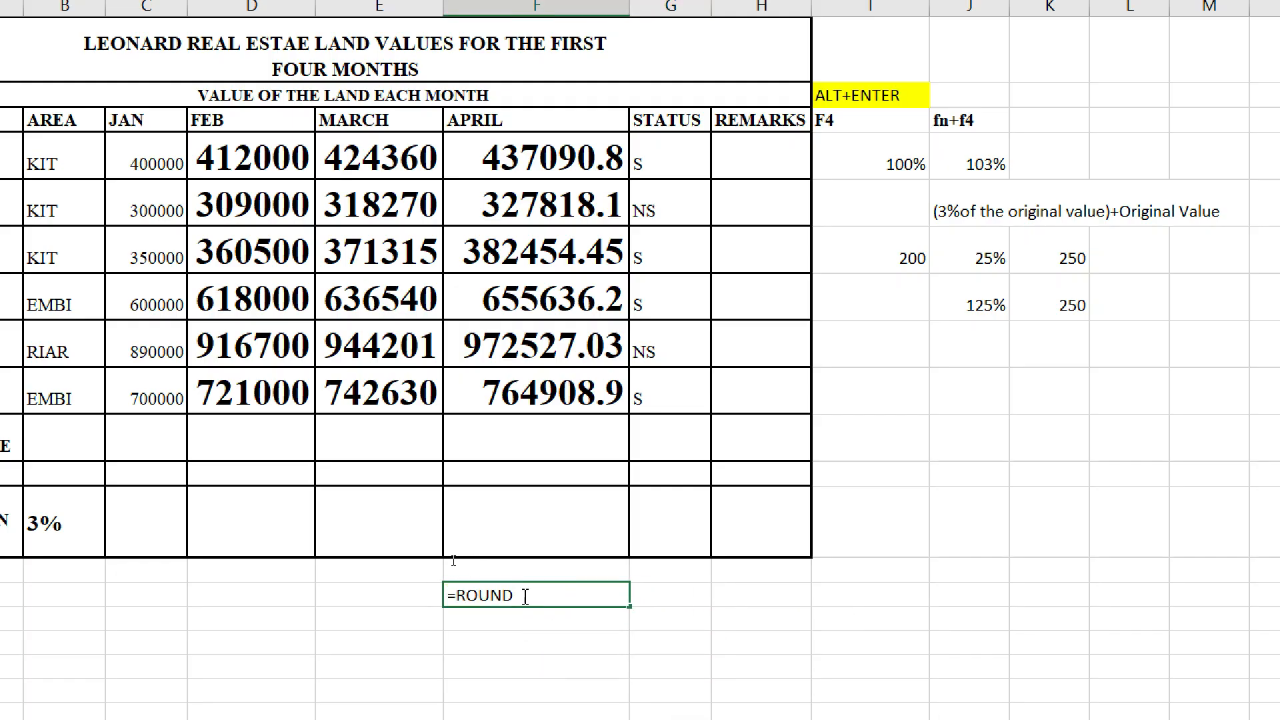
type("UPO")
type("(")
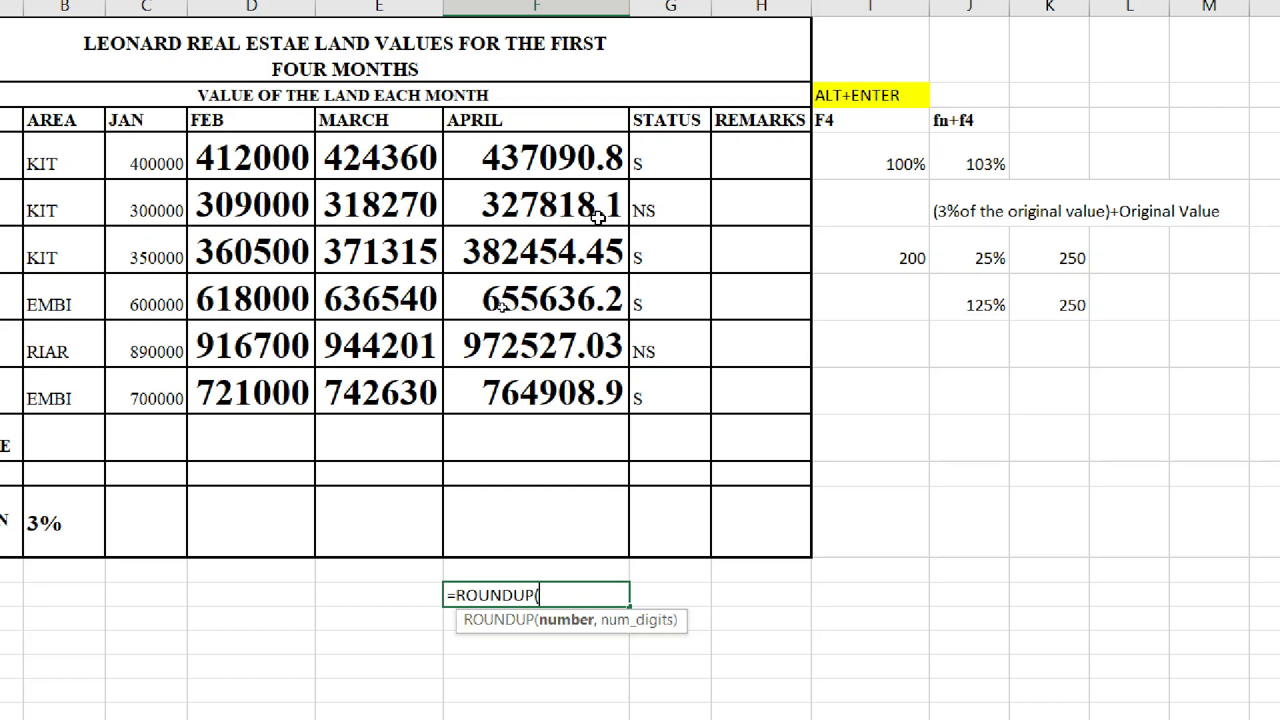
left_click(548, 158)
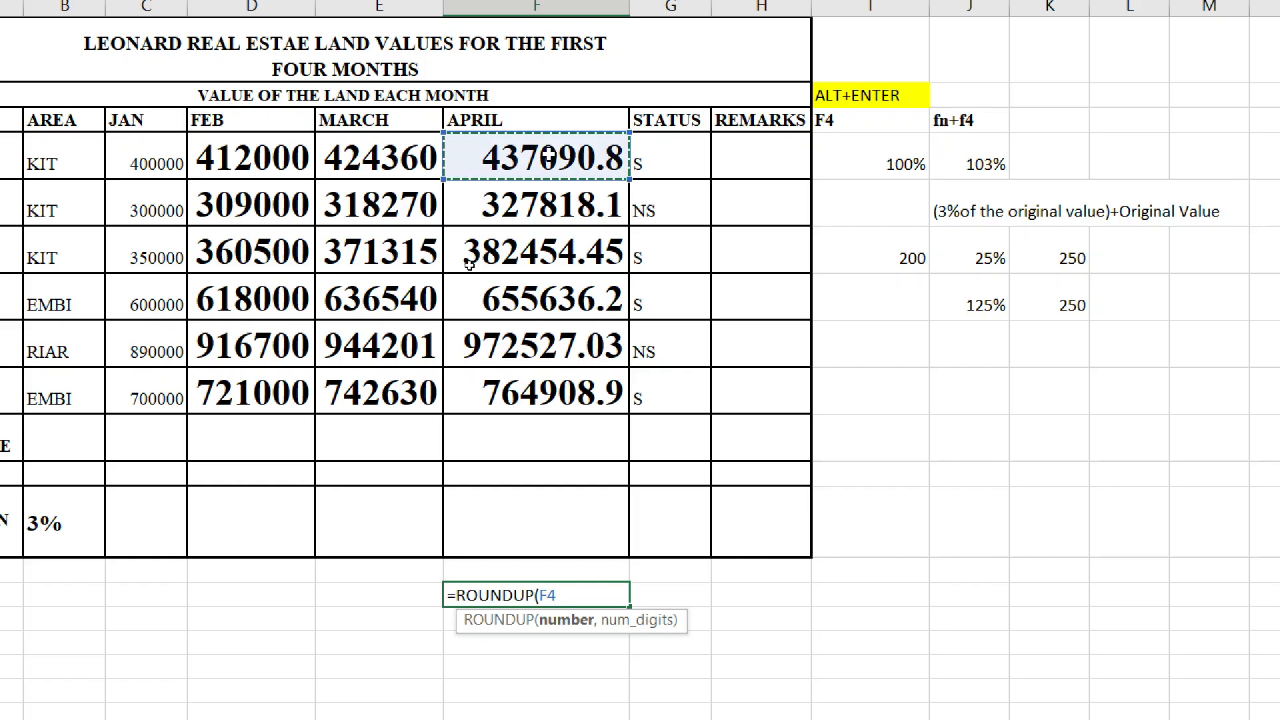
type(",")
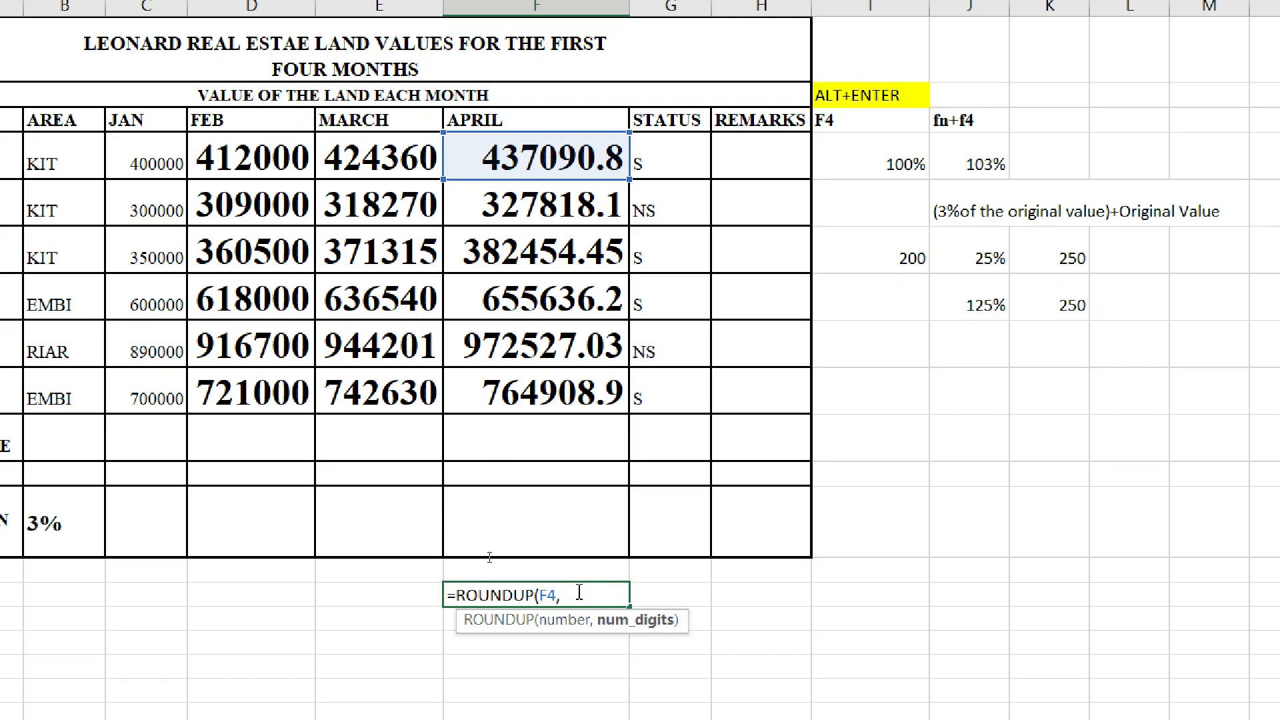
type("0)")
key("Return")
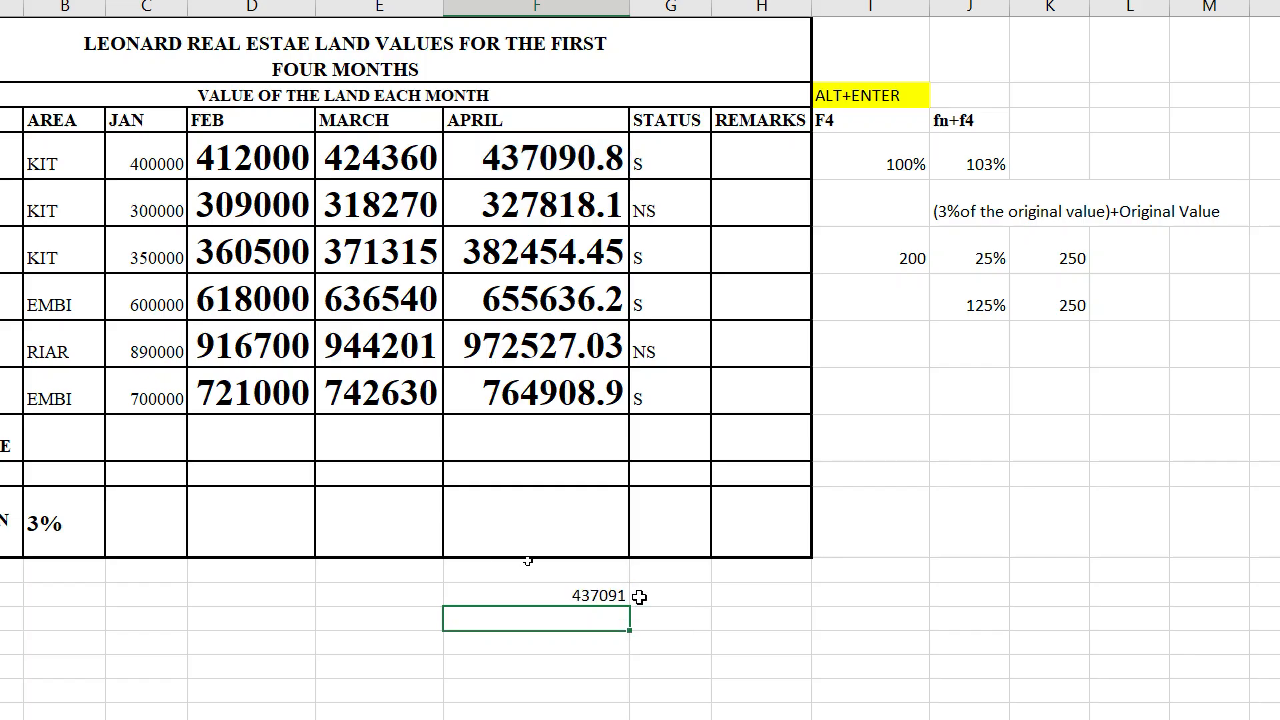
- Fill the ROUNDUP formula down from F14 for all APRIL values and clear the surplus zero results below F19
left_click(599, 595)
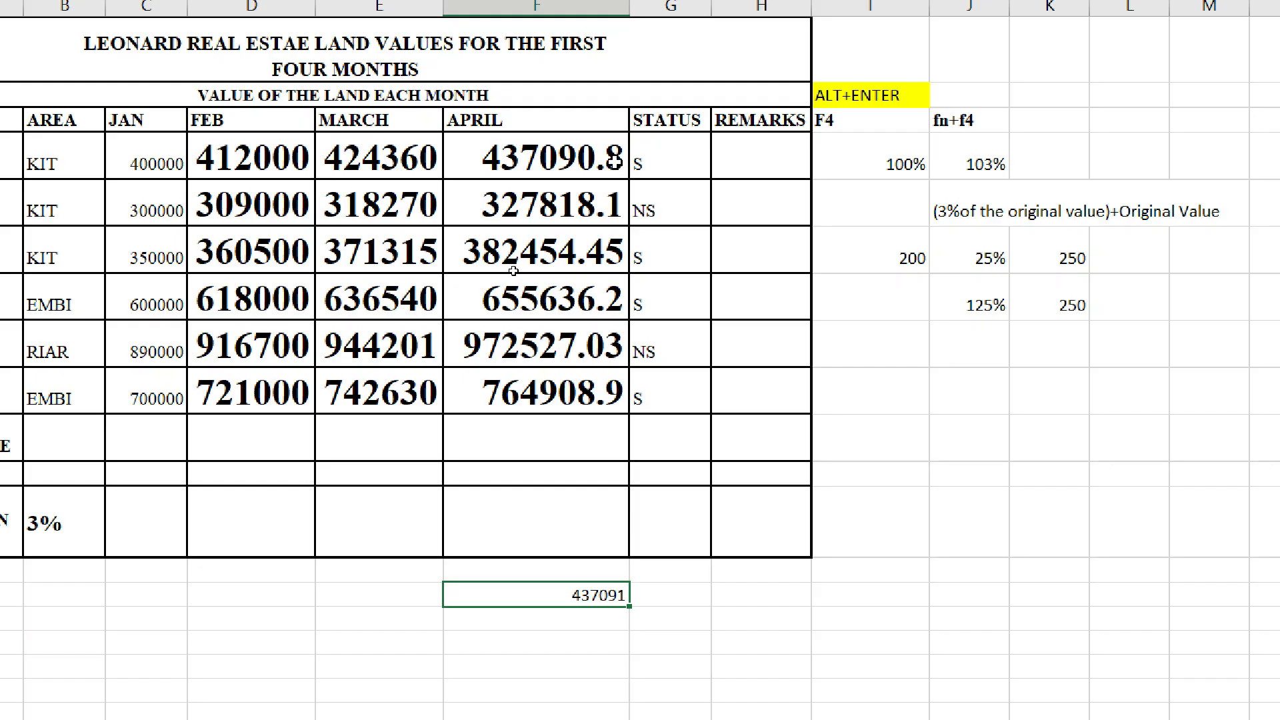
left_click(586, 159)
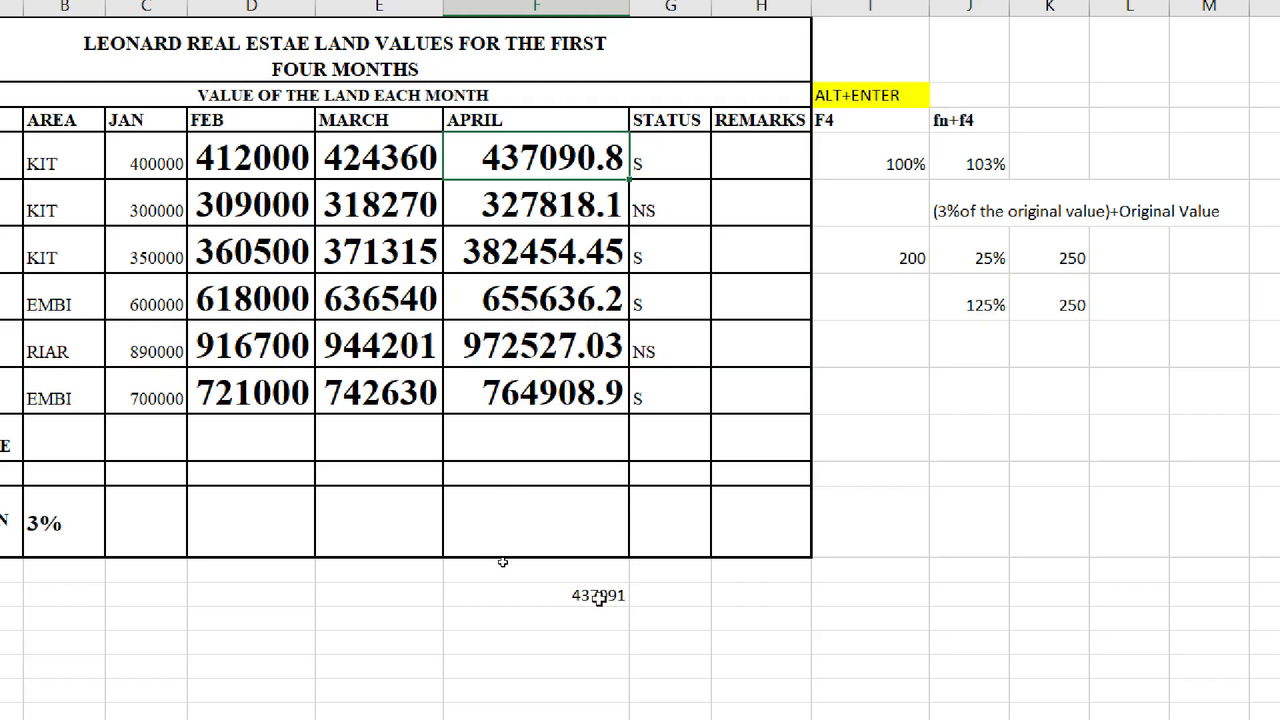
left_click(621, 598)
left_click_drag(627, 606, 621, 434)
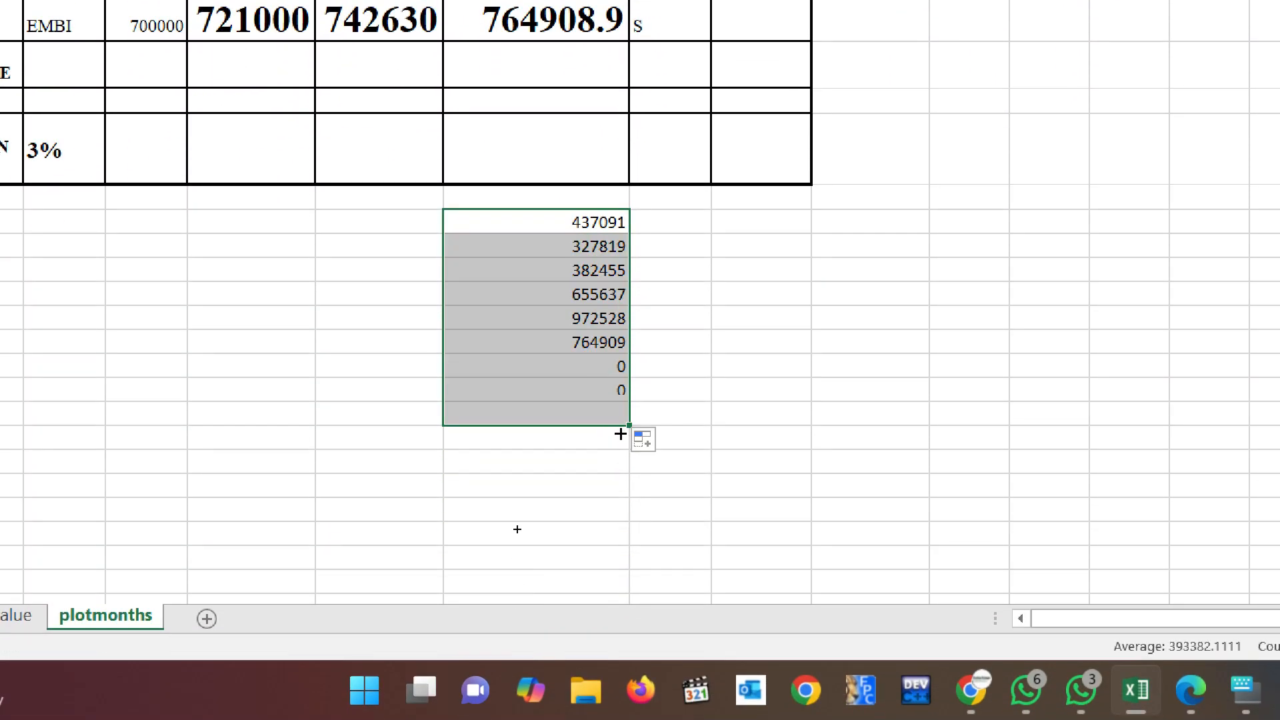
left_click_drag(592, 366, 598, 427)
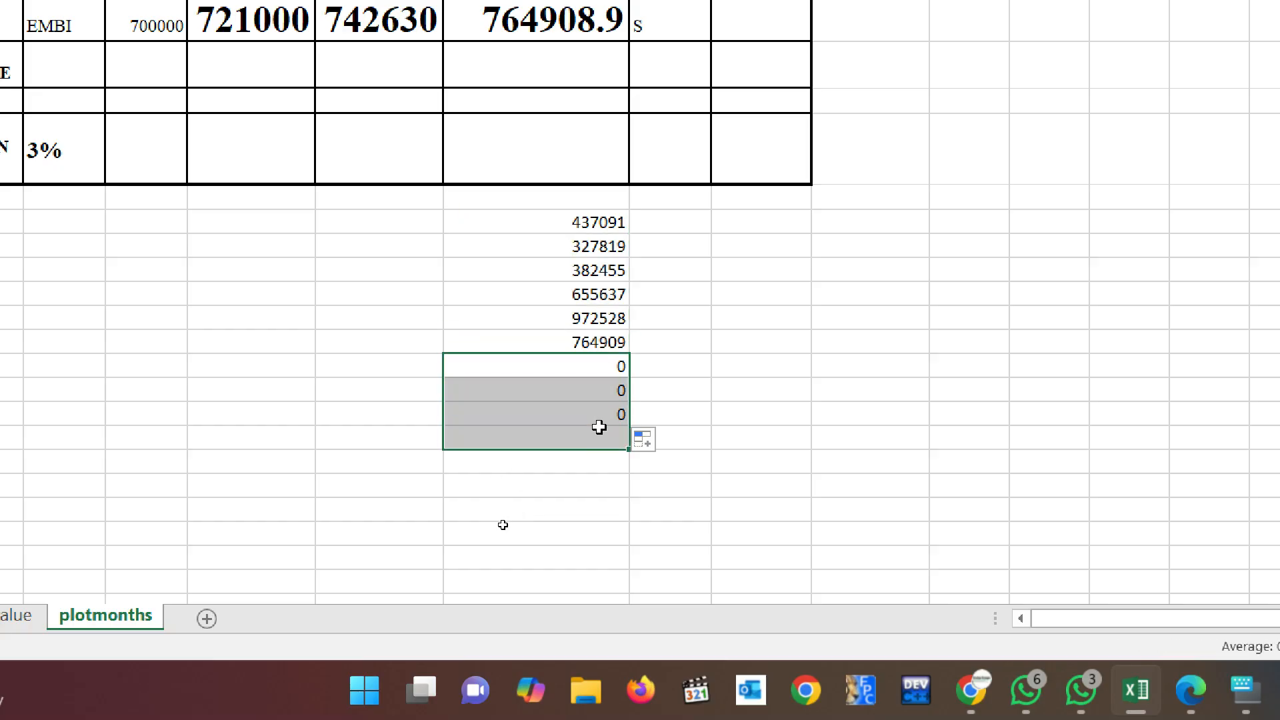
left_click(598, 420, "shift")
key("Delete")
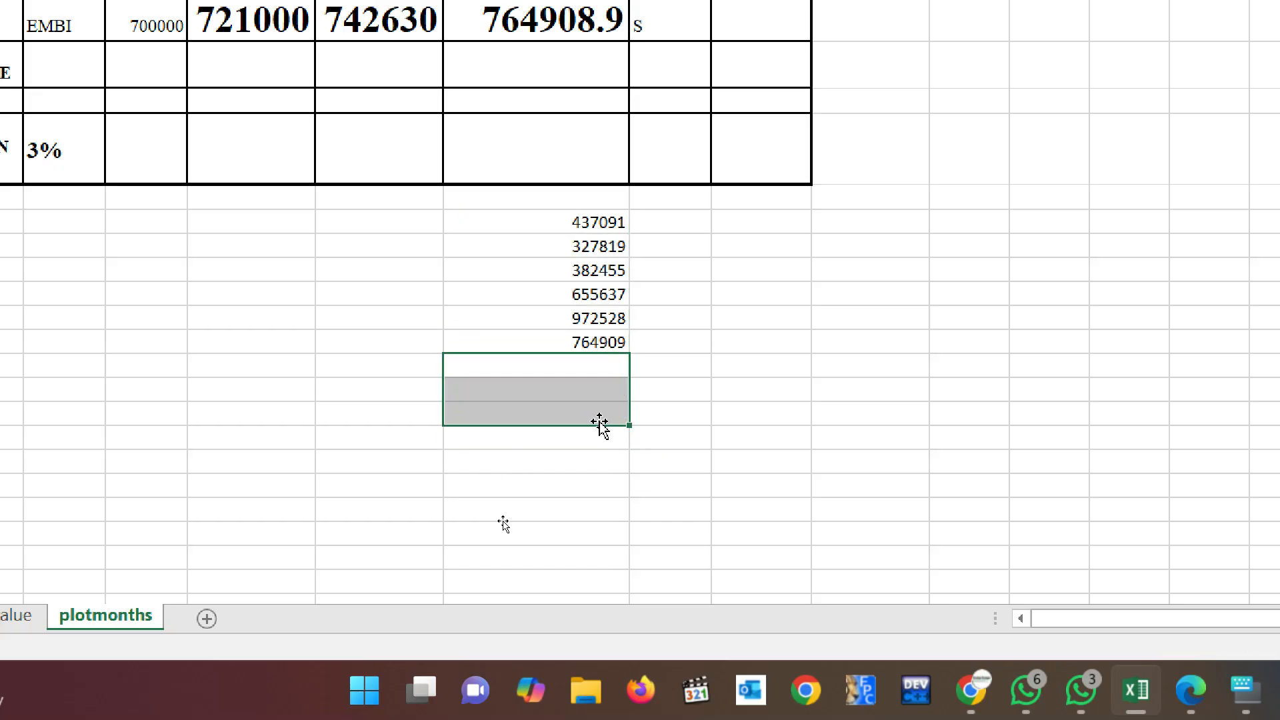
- Change the F14 formula to =ROUNDDOWN(F4,0) and fill it down to F19
left_click(594, 293)
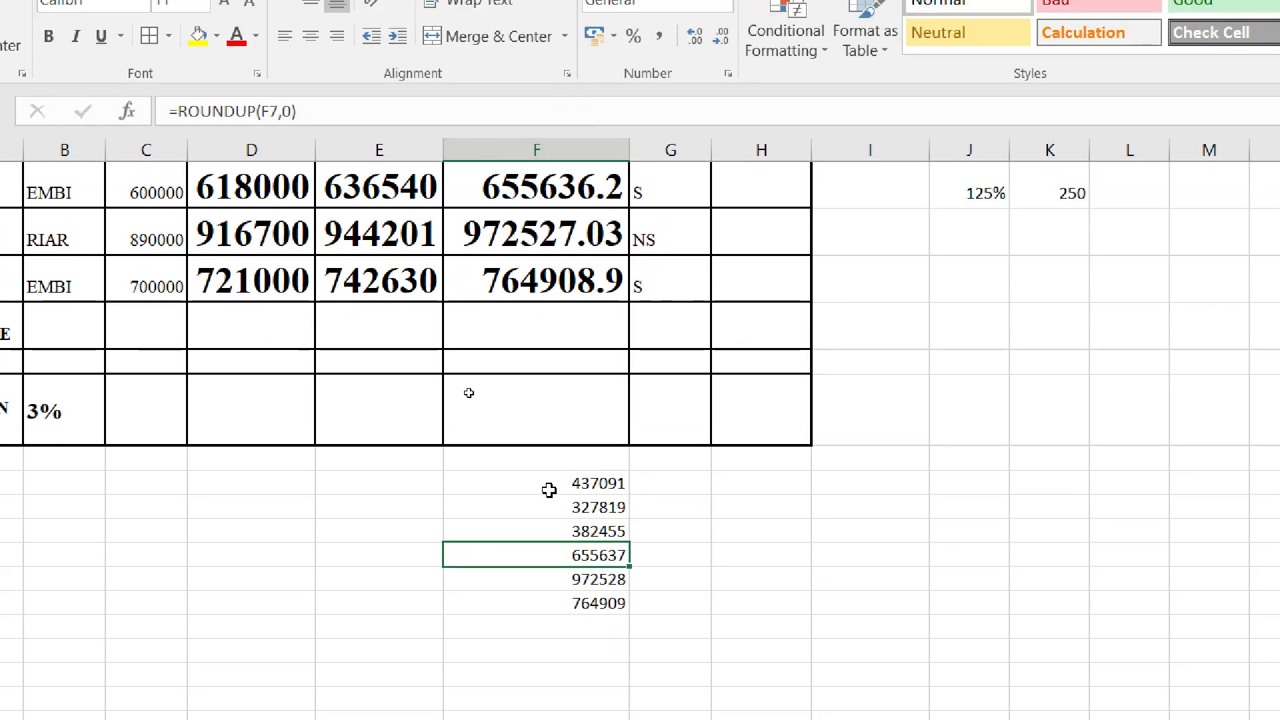
double_click(549, 490)
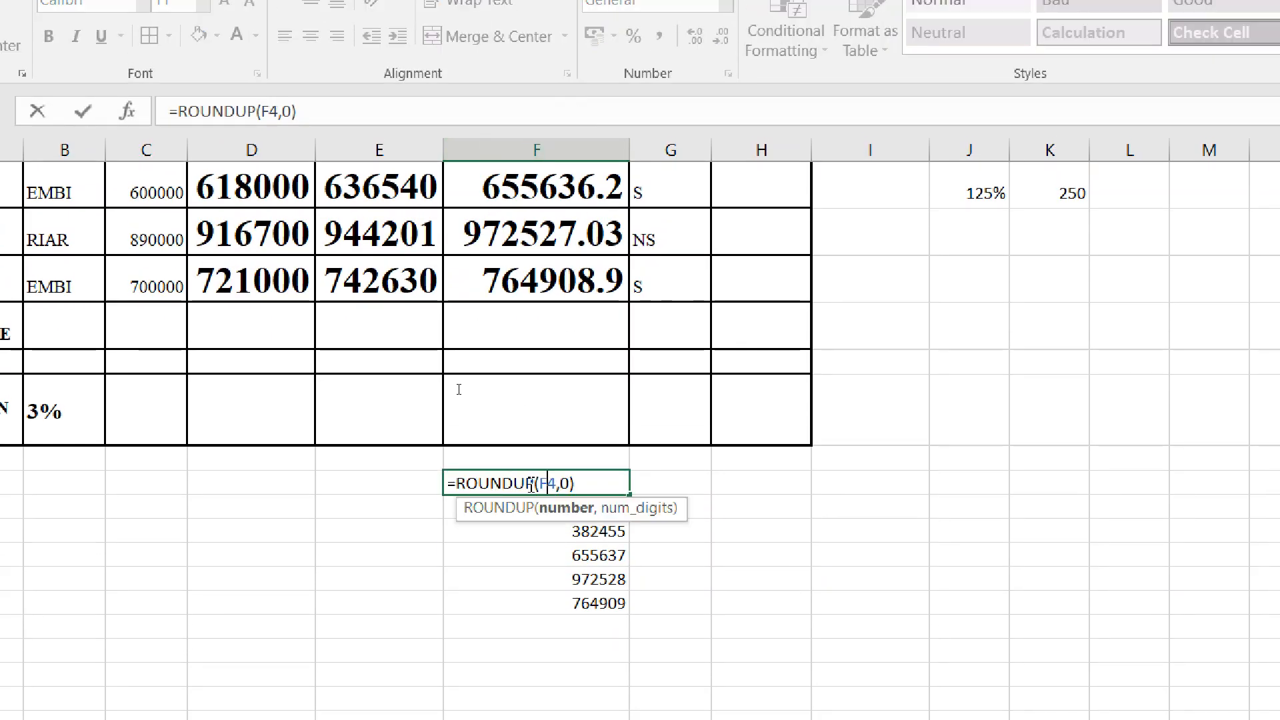
left_click_drag(535, 484, 518, 483)
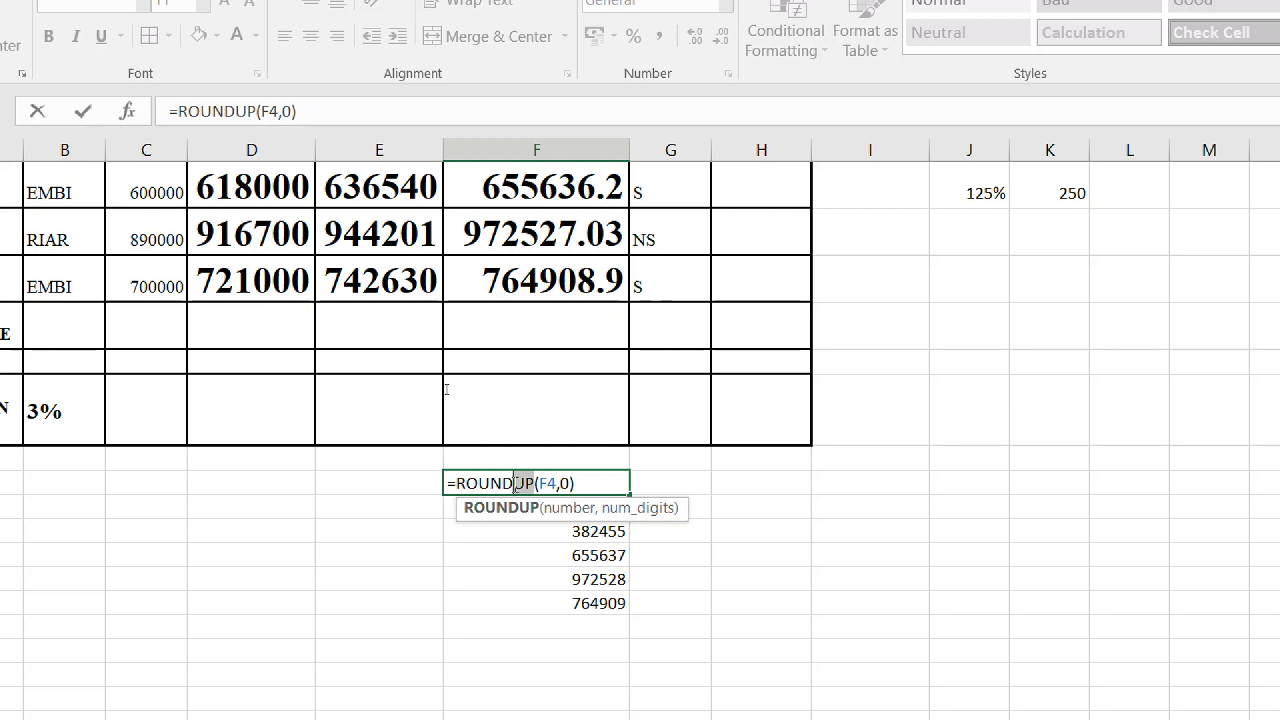
type("DOWN")
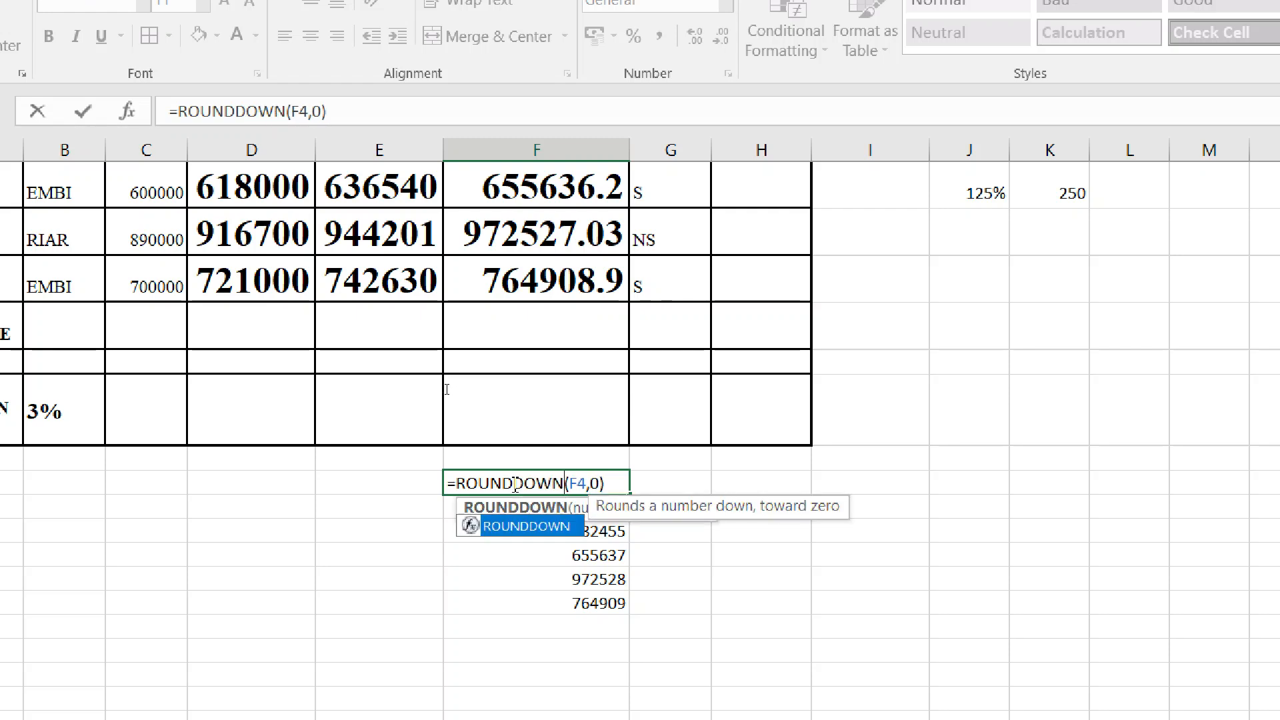
left_click(601, 483)
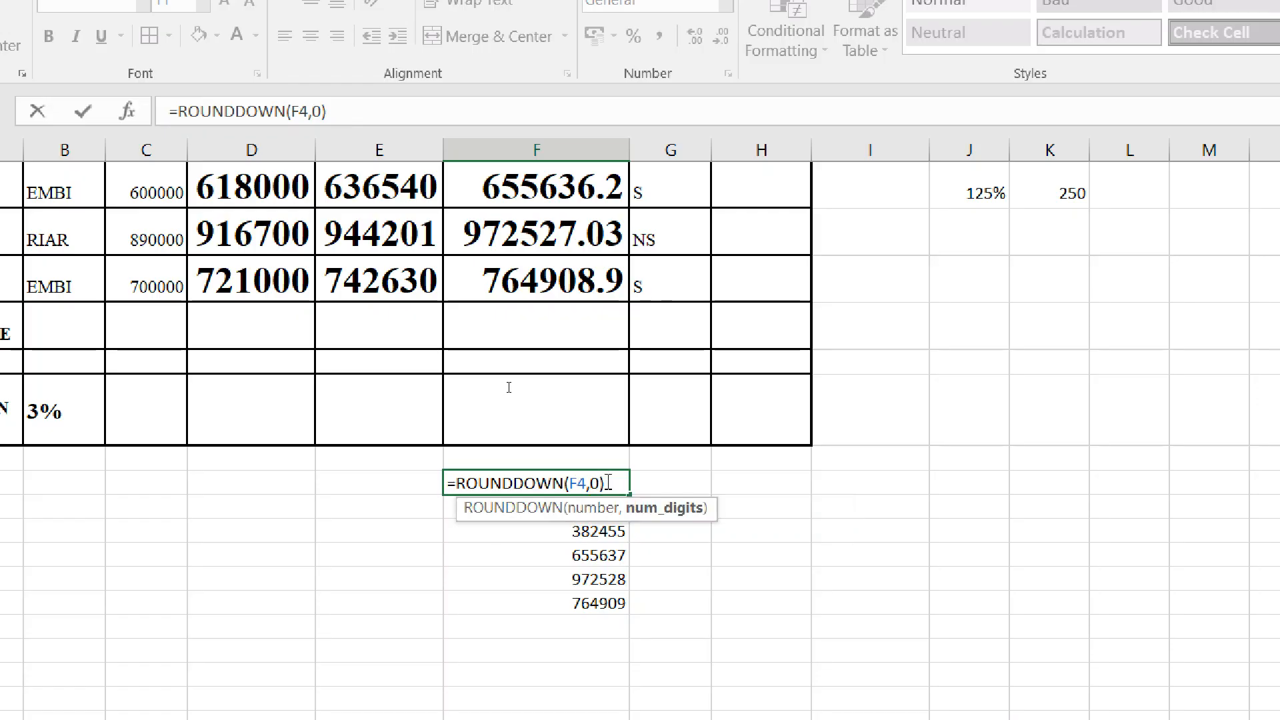
left_click(608, 482)
key("Return")
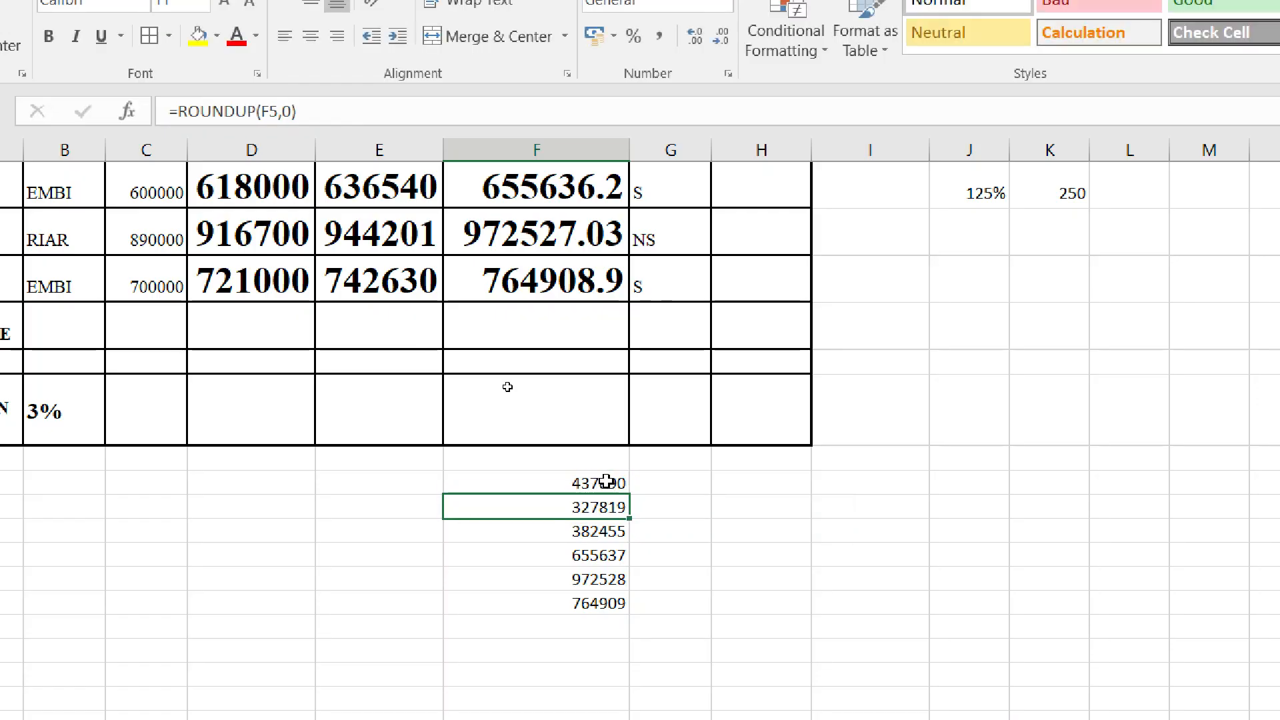
left_click(602, 481)
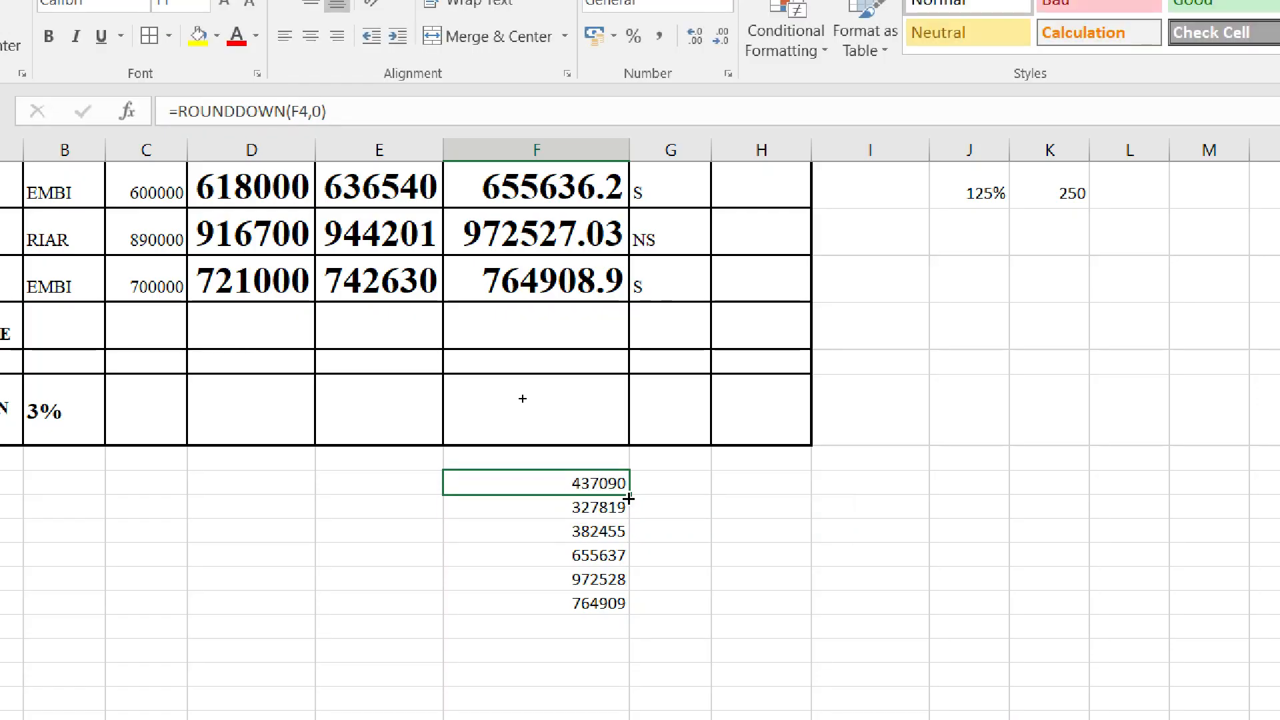
left_click_drag(629, 499, 630, 607)
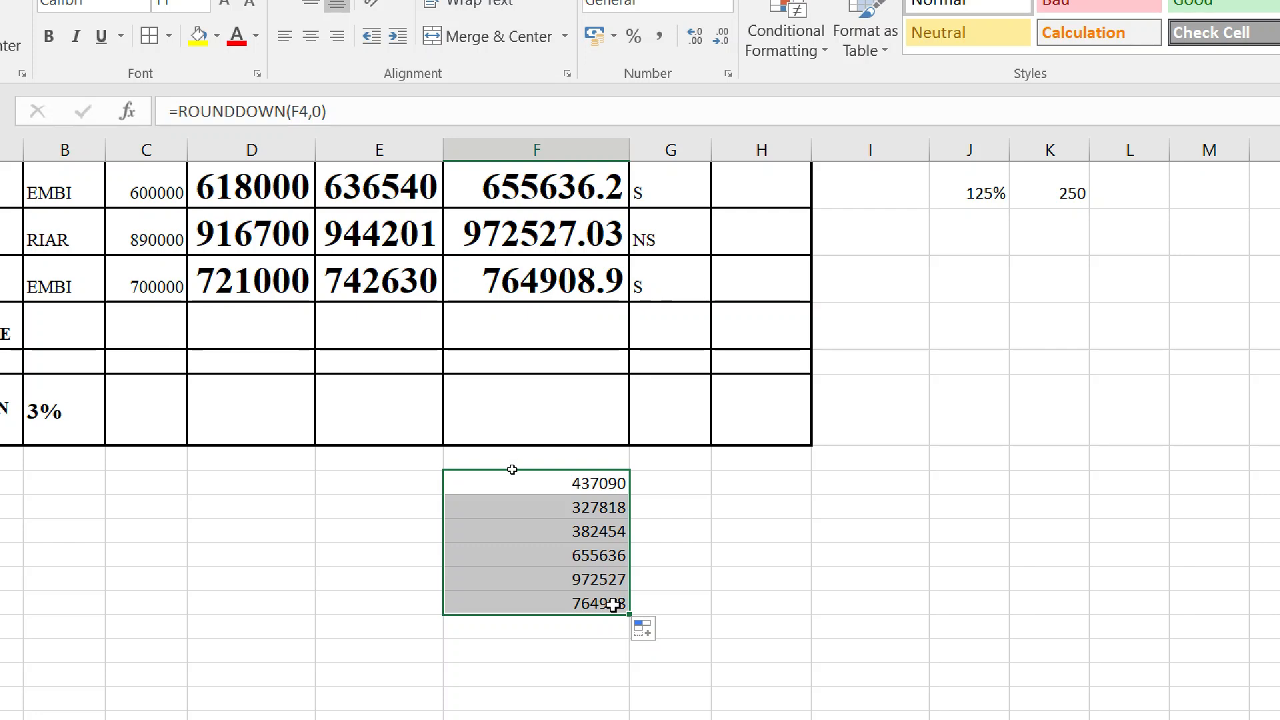
- Change the F14 formula to =ROUND(F4,0) and fill it down to F19
left_click(576, 484)
double_click(576, 485)
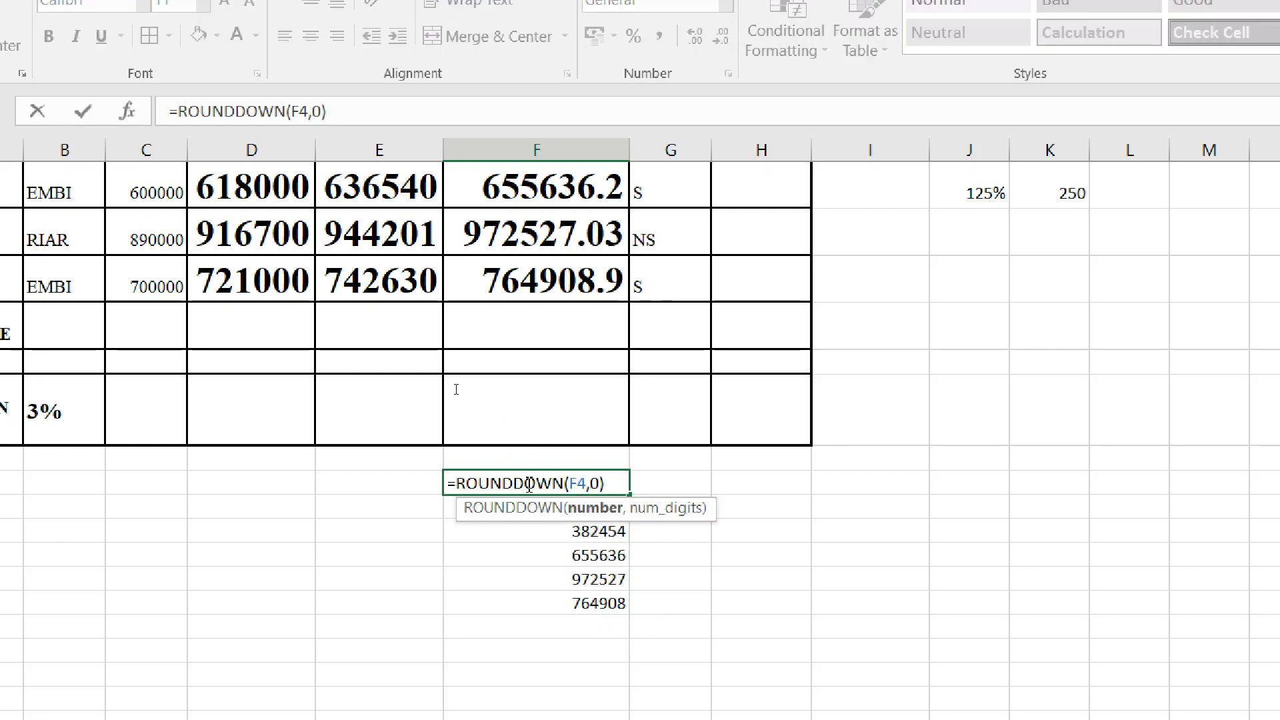
key("Delete")
key("Delete")
key("Delete")
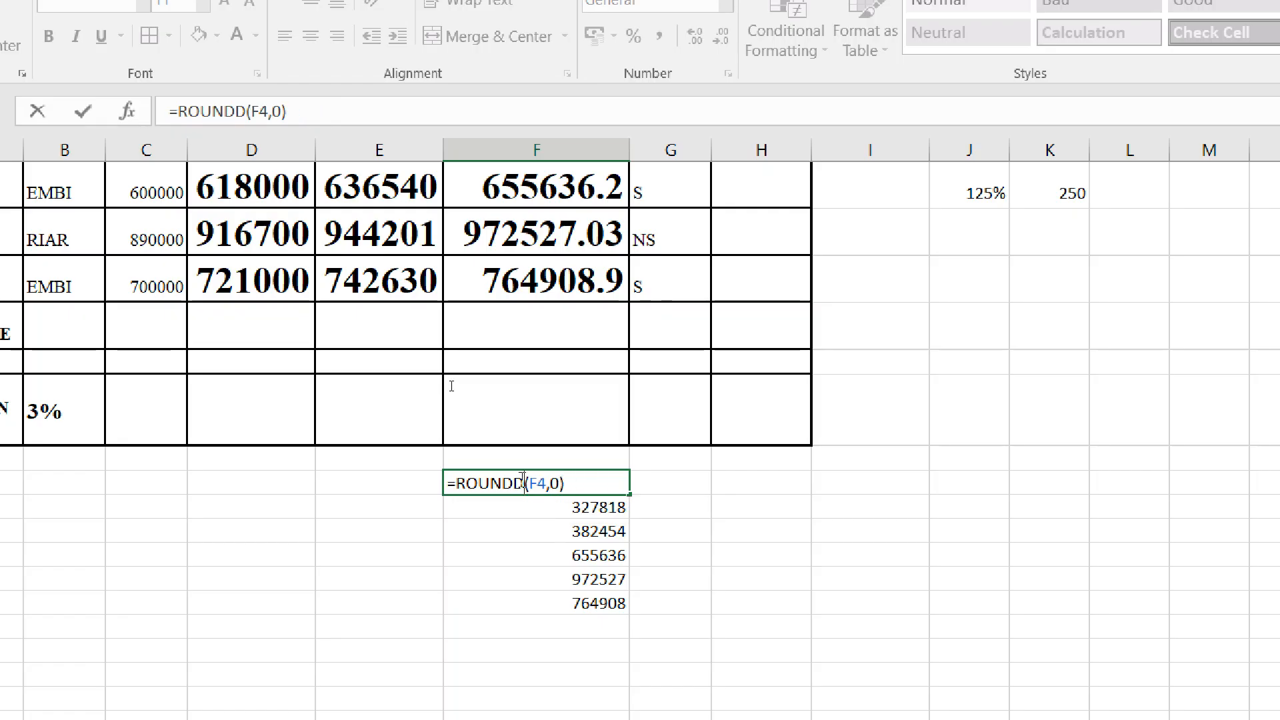
key("Left")
key("Delete")
left_click(566, 480)
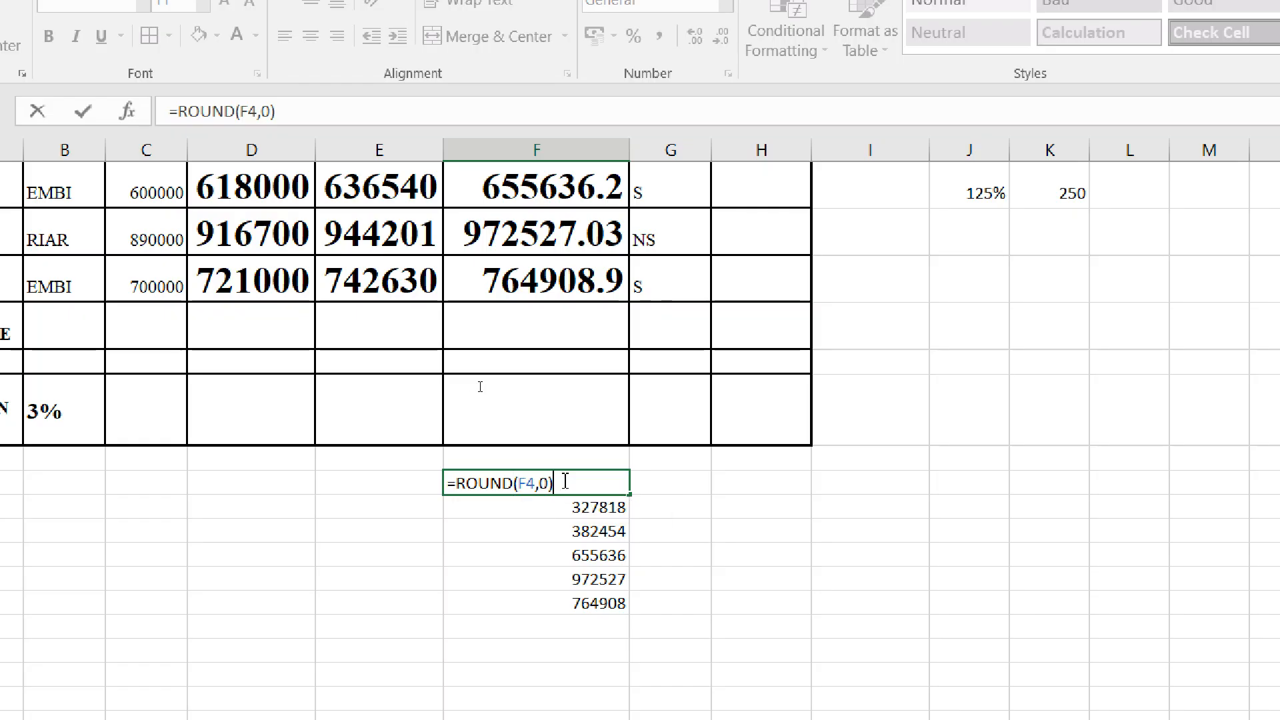
key("Return")
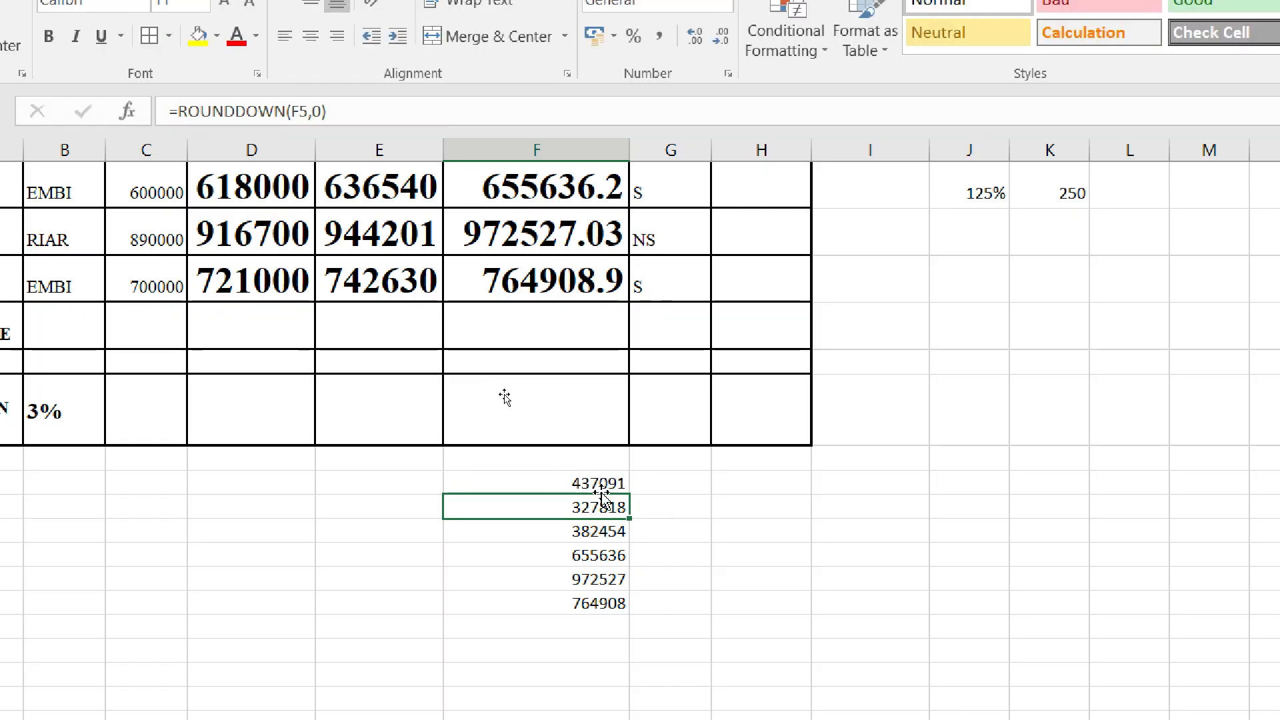
left_click(599, 483)
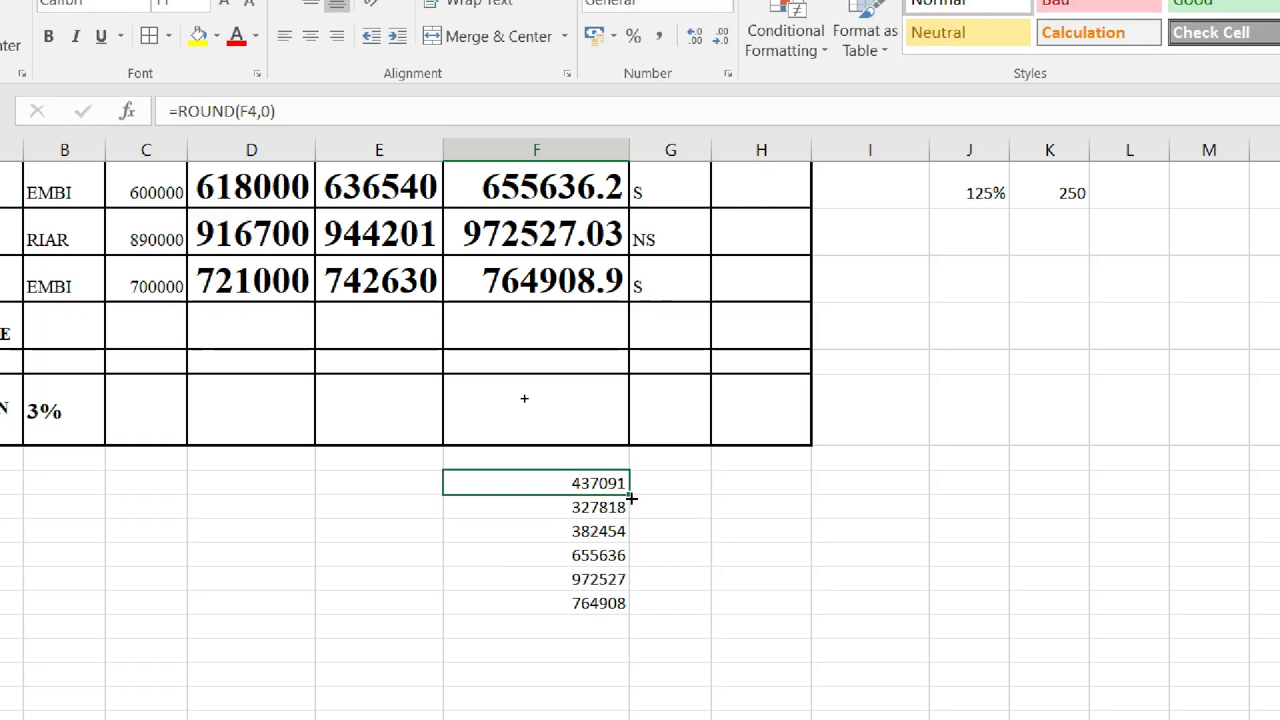
left_click_drag(631, 494, 628, 608)
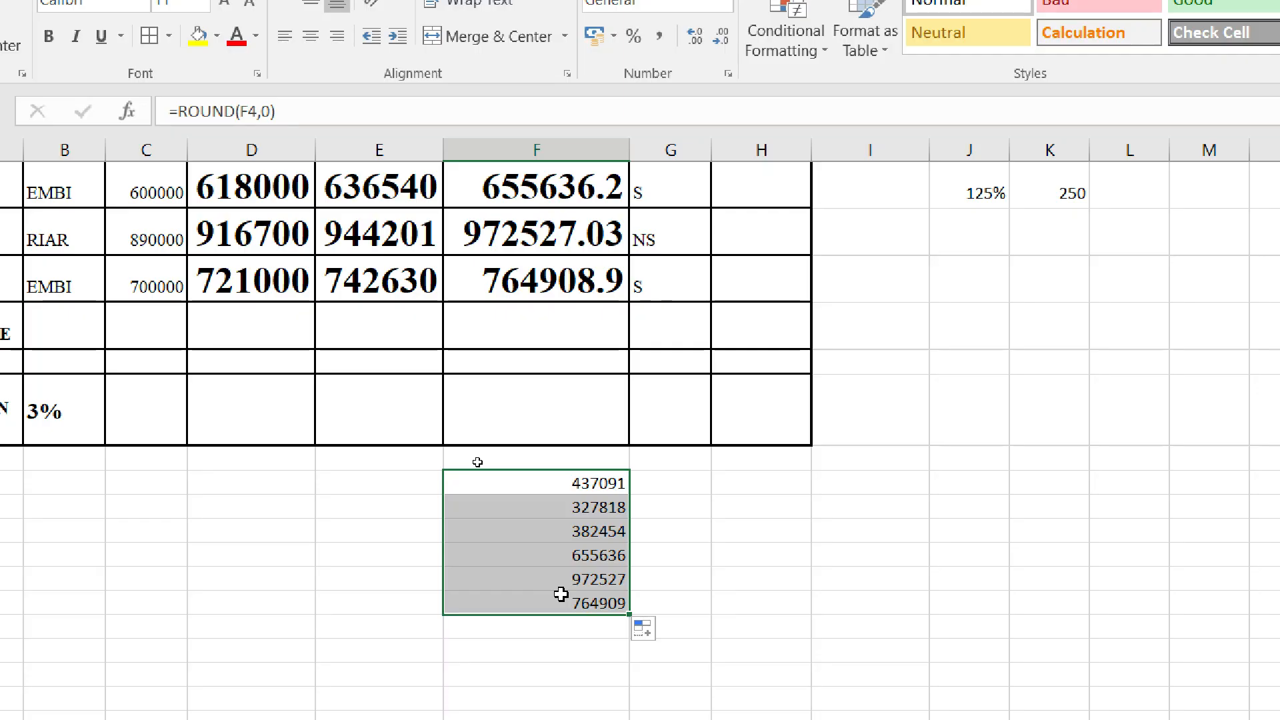
- Clear the trial rounding results from F14:F19 below the table
key("Delete")
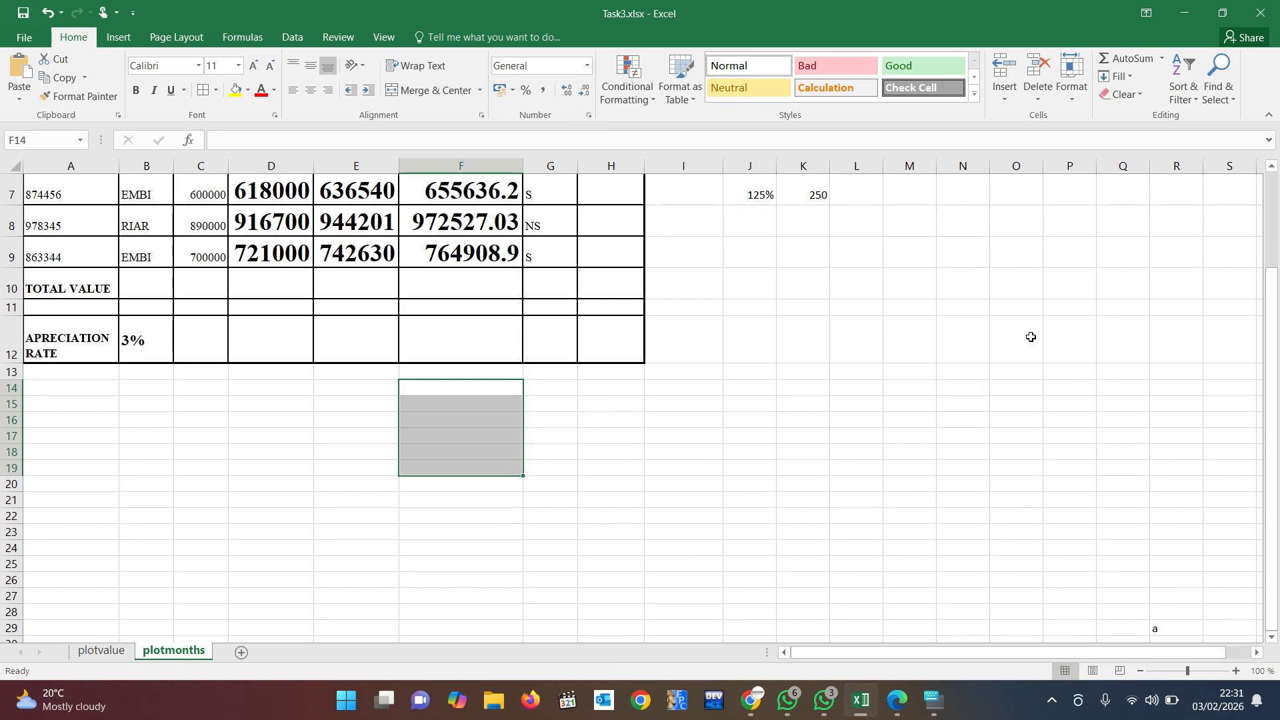
left_click(1016, 419)
scroll(640, 400, "up", 2)
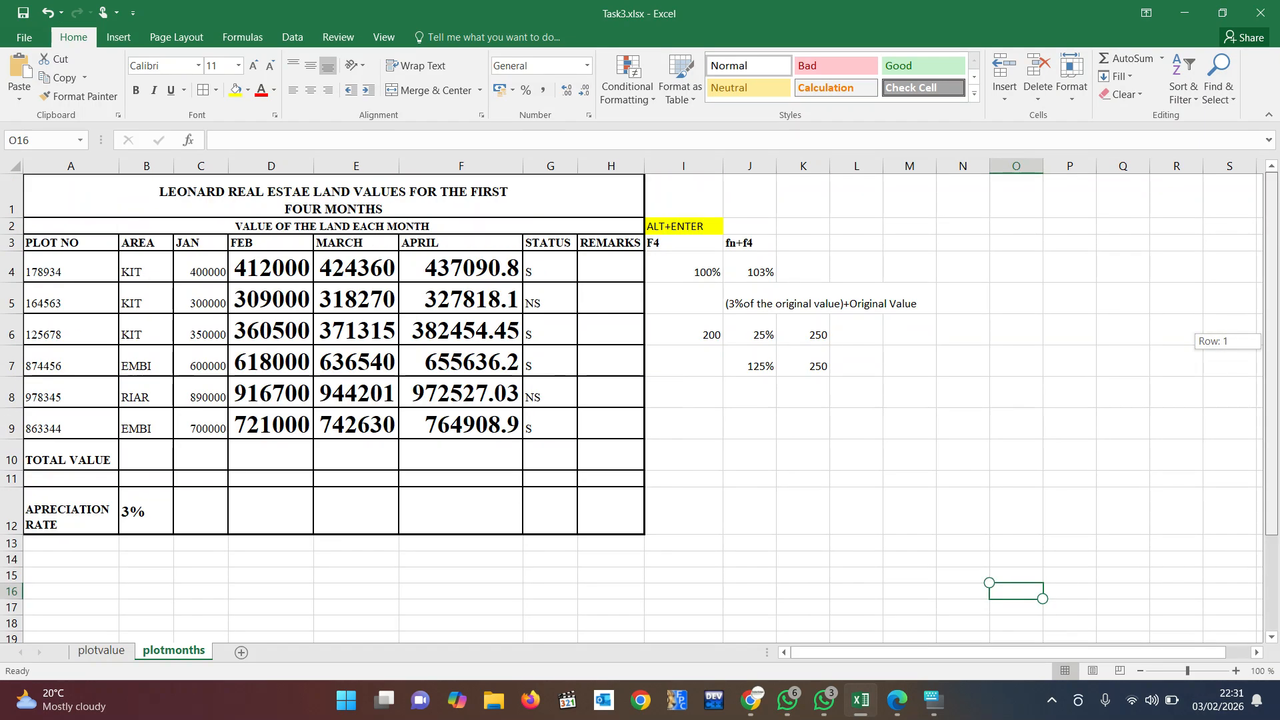
- Decrease the decimals of the APRIL values in F4:F9 so they display as whole numbers
left_click_drag(471, 267, 471, 419)
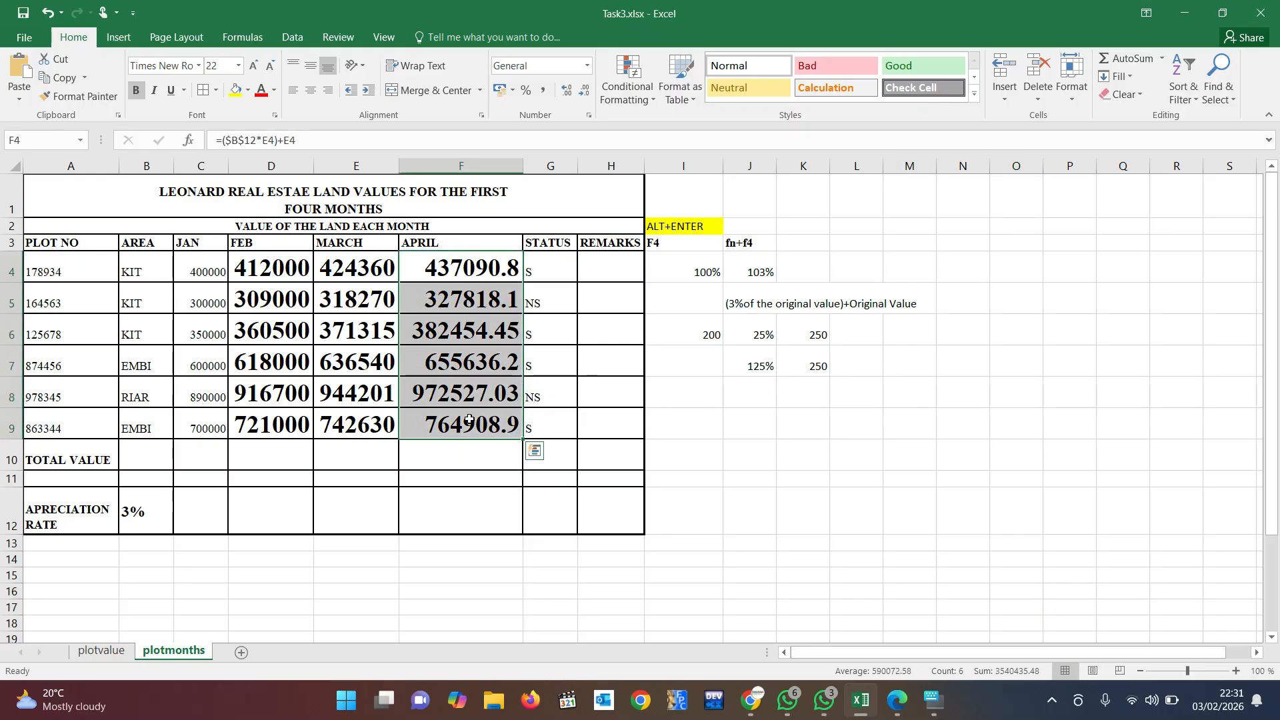
left_click(586, 100)
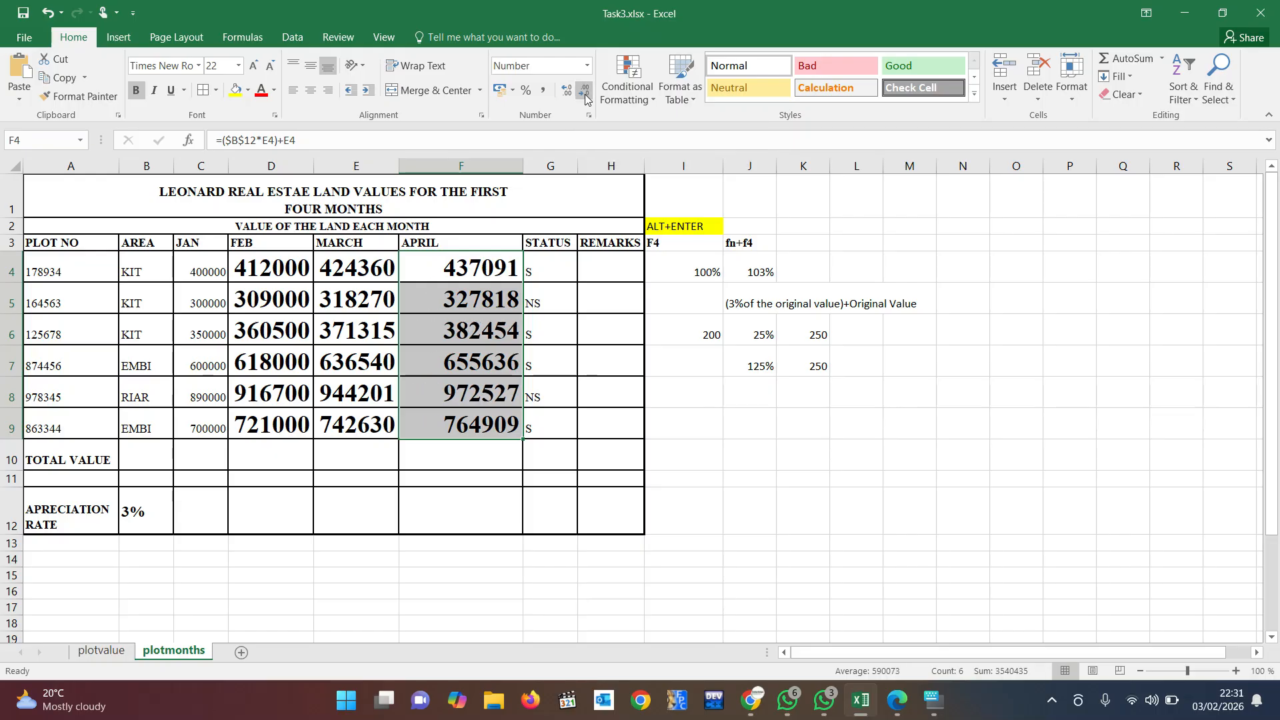
left_click(468, 273)
left_click_drag(467, 272, 472, 421)
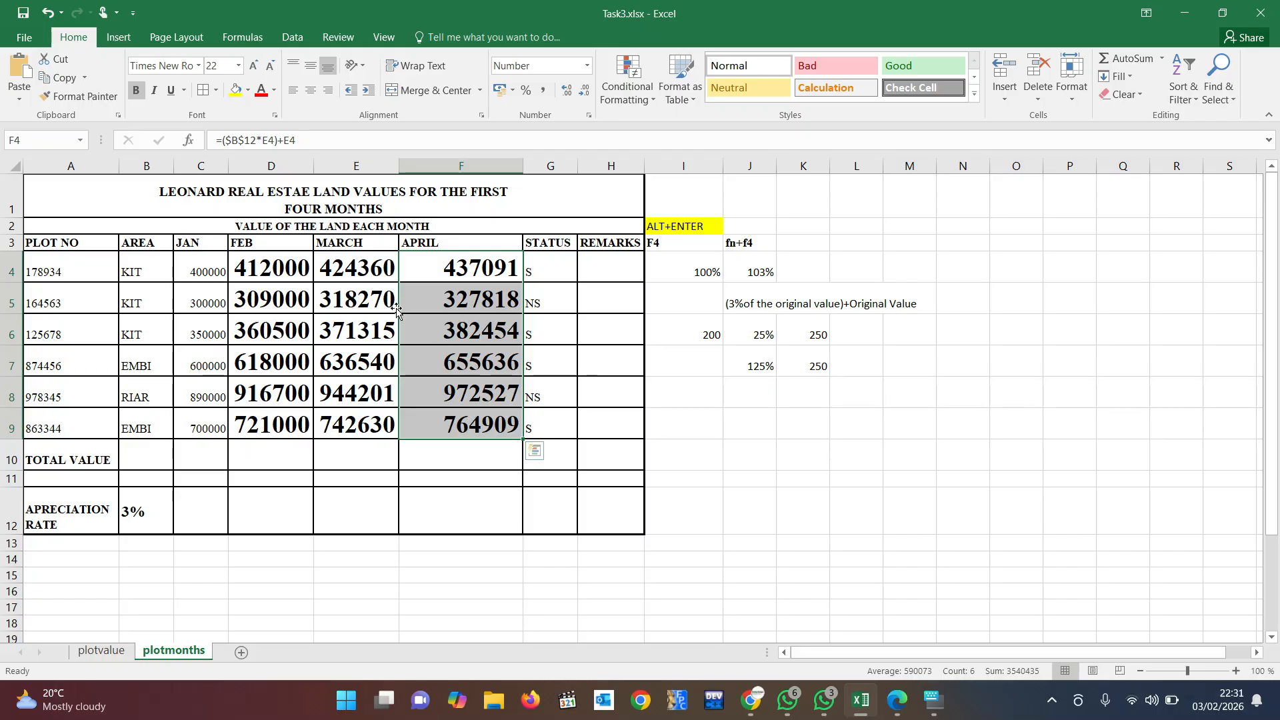
left_click(339, 274)
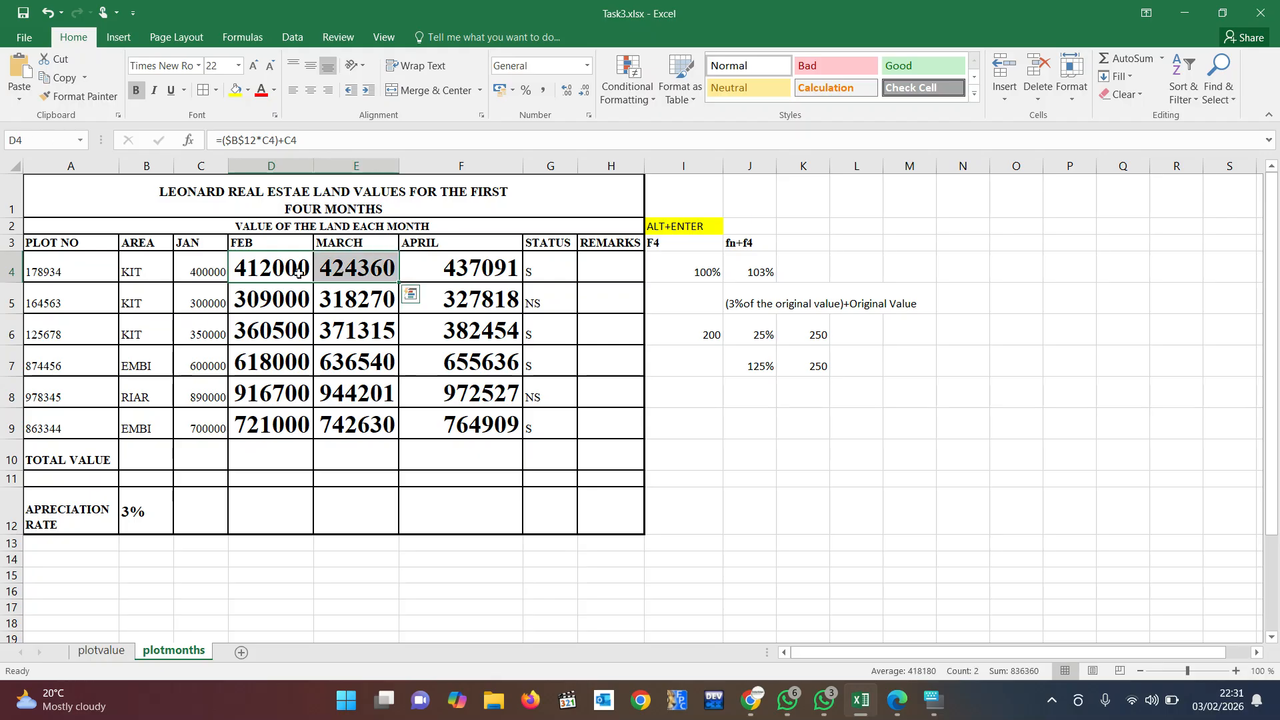
- Apply the comma number style to the monthly values in C4:F9 and remove their decimal places
left_click(207, 272)
left_click_drag(247, 270, 472, 423)
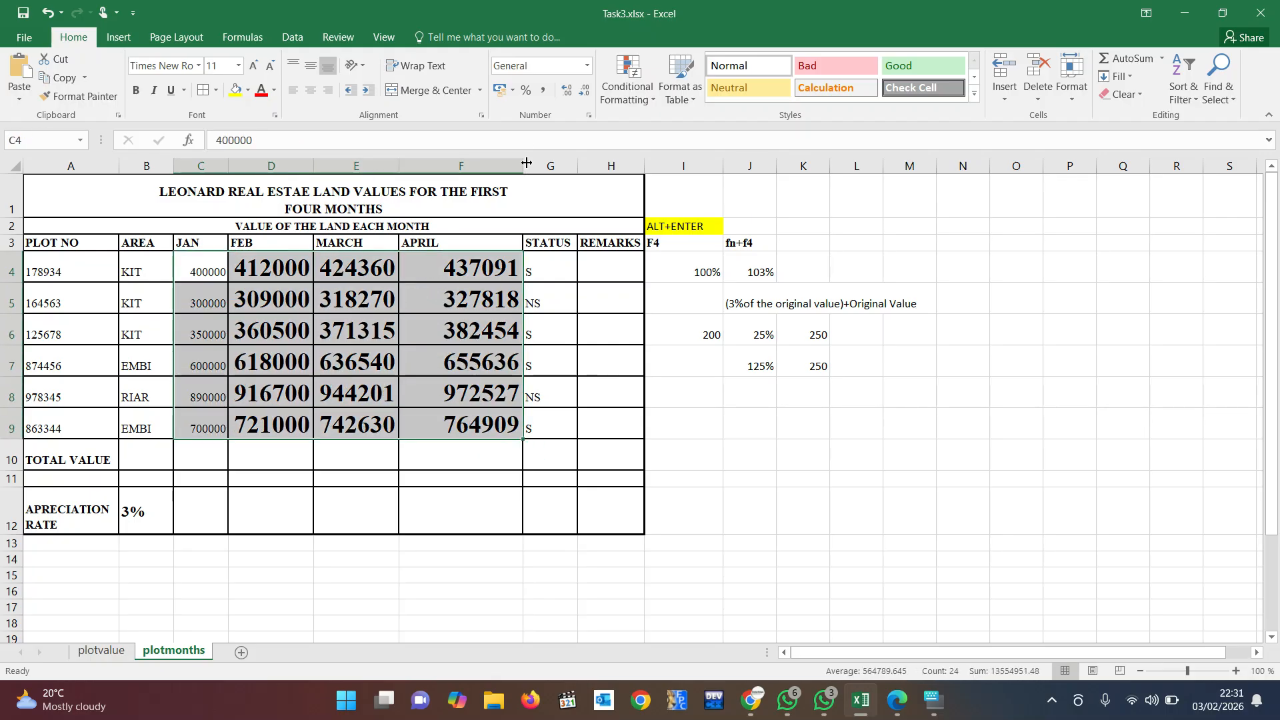
left_click(542, 99)
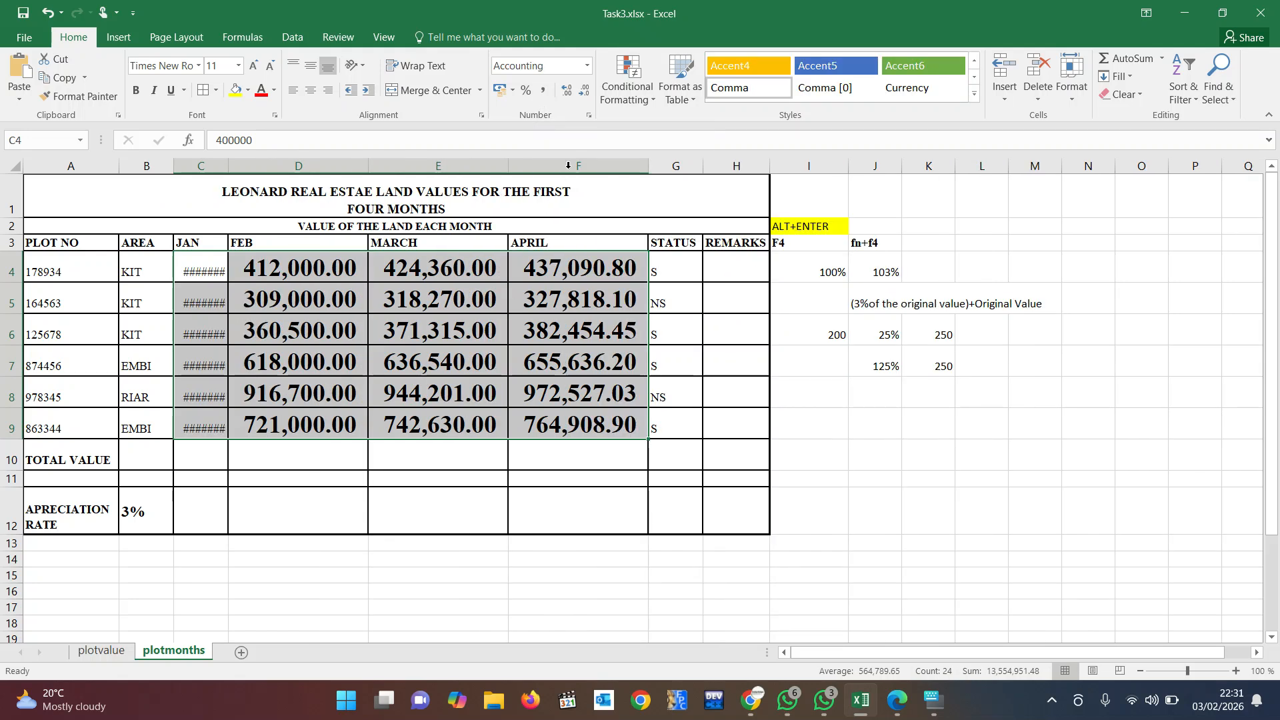
left_click(584, 93)
left_click(584, 93)
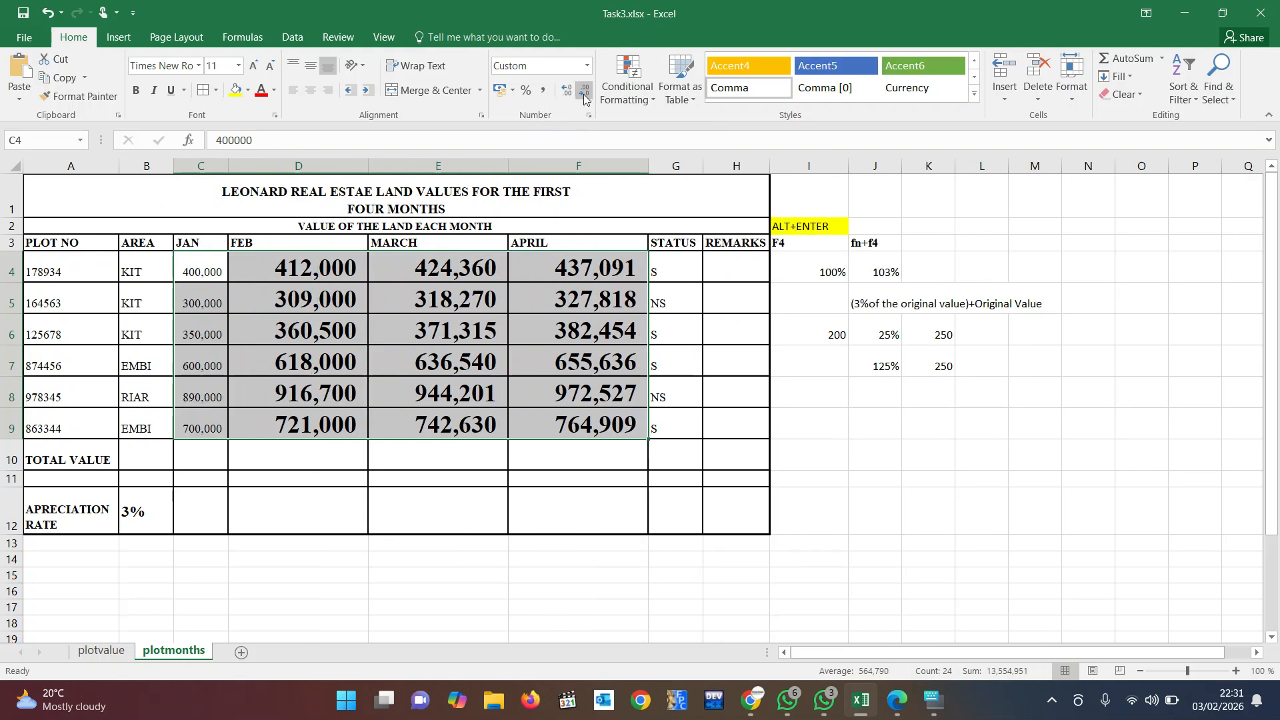
- Format cell F10 as Number with the 1000 separator and 0 decimal places
left_click(538, 458)
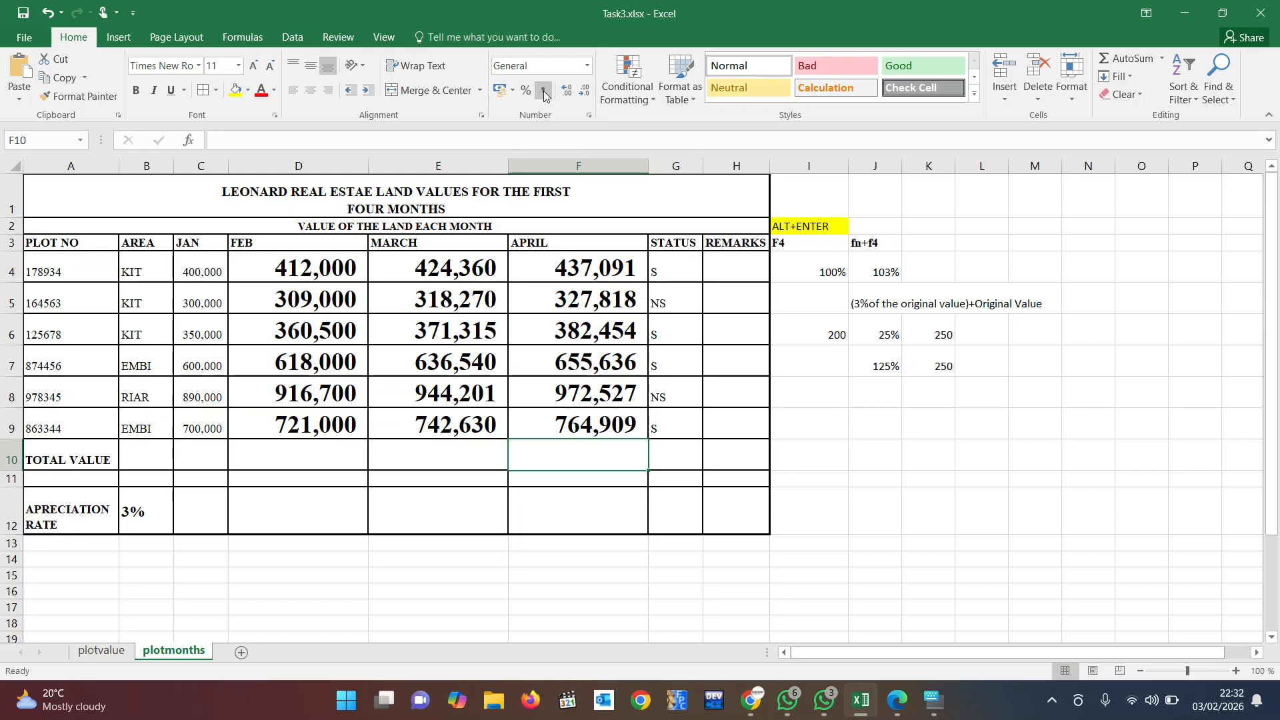
left_click(589, 115)
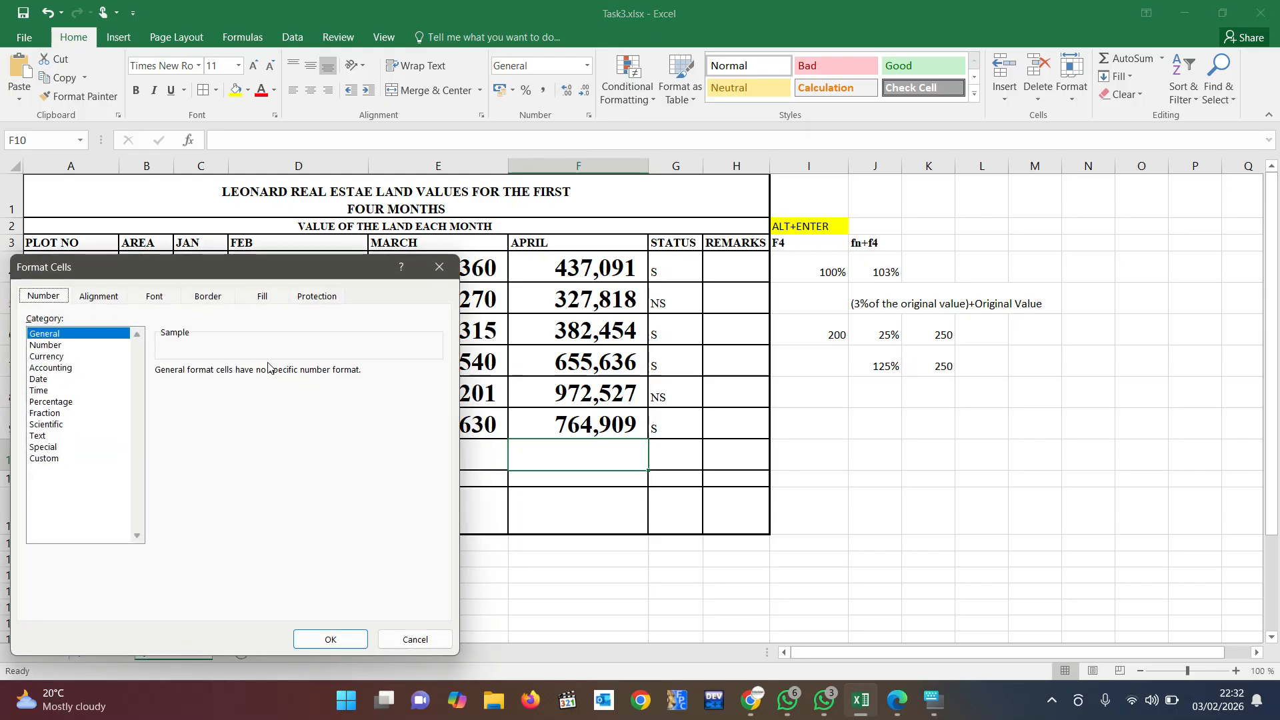
left_click(47, 346)
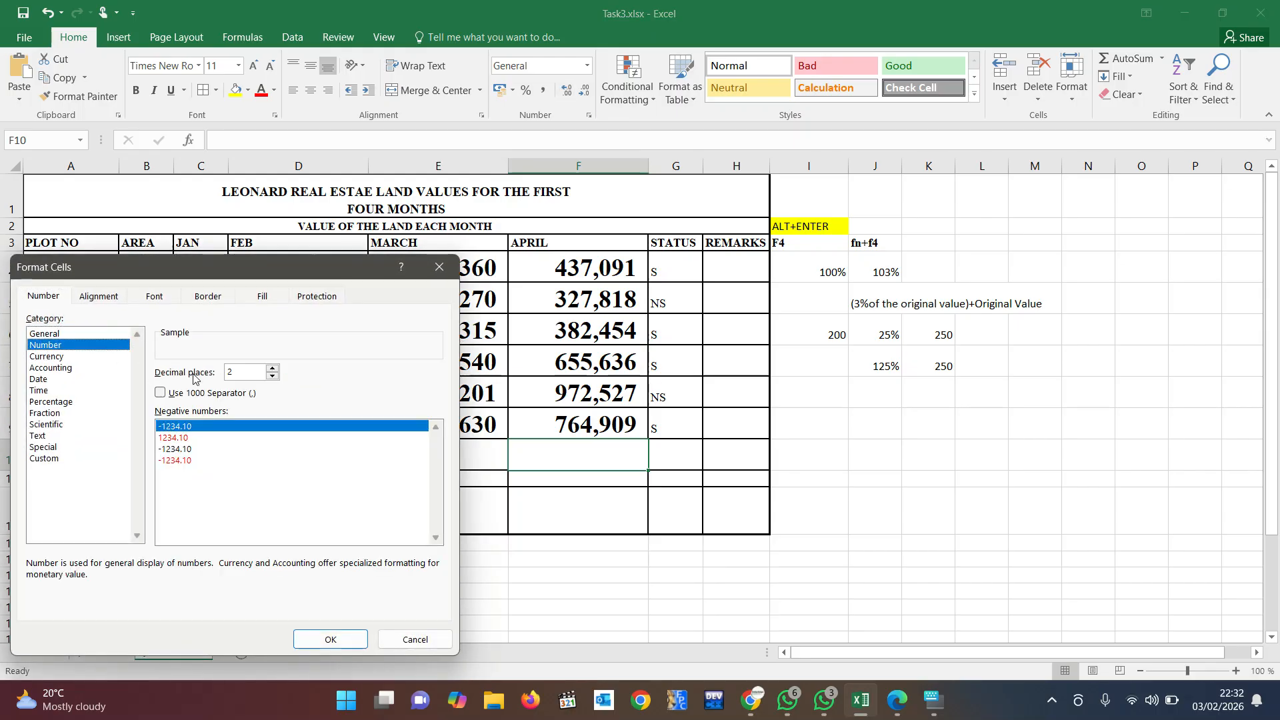
left_click(161, 393)
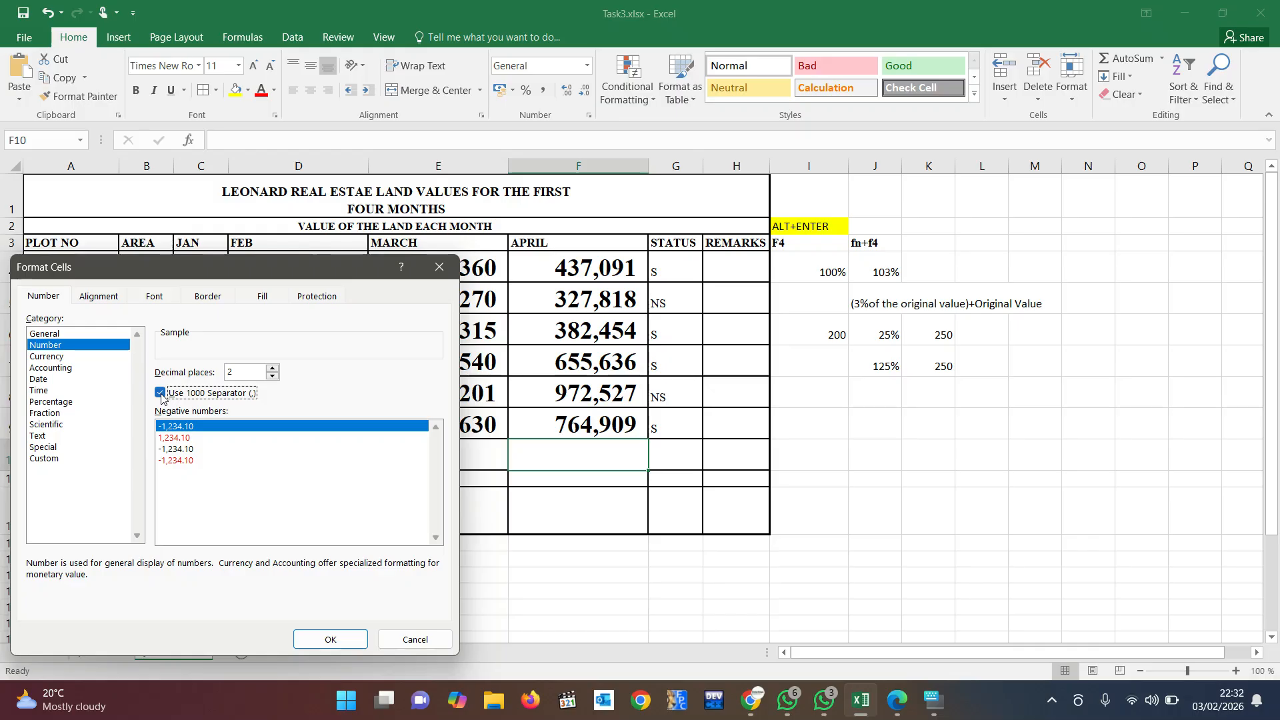
left_click(272, 378)
left_click(273, 377)
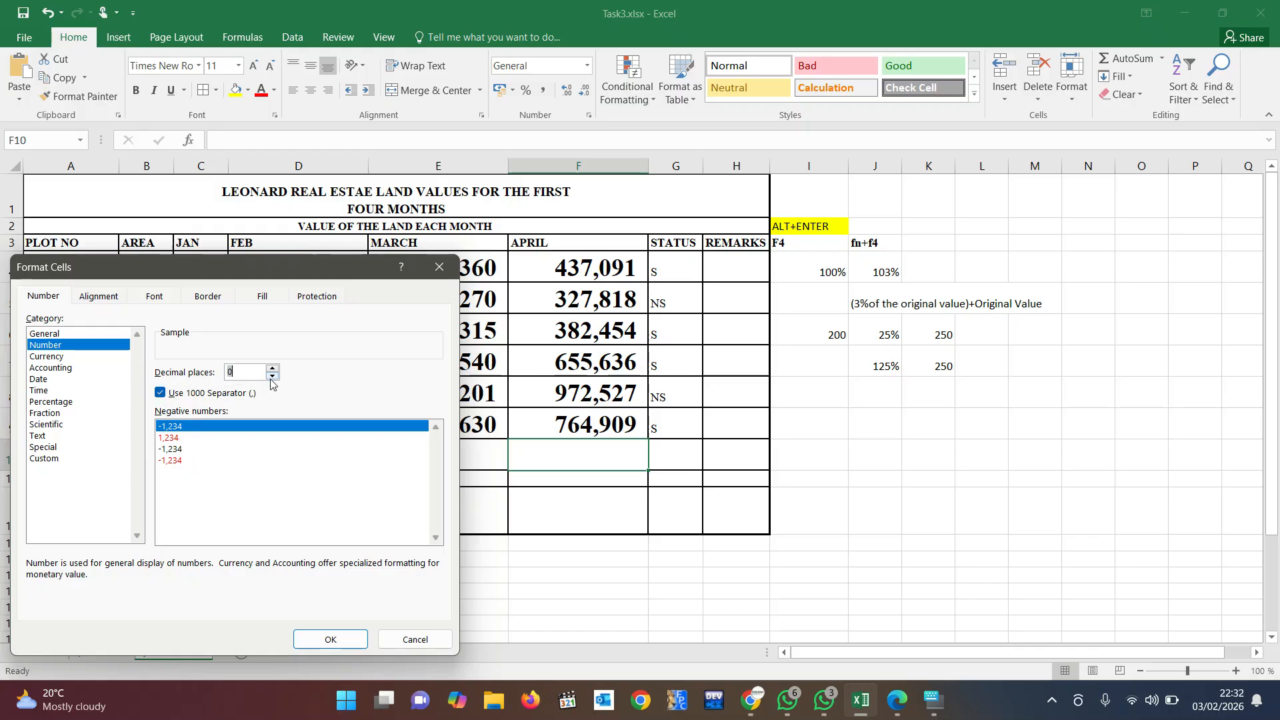
left_click(331, 639)
- Set the font size of the JAN to APRIL values in C4:F9 to 11
left_click(446, 305)
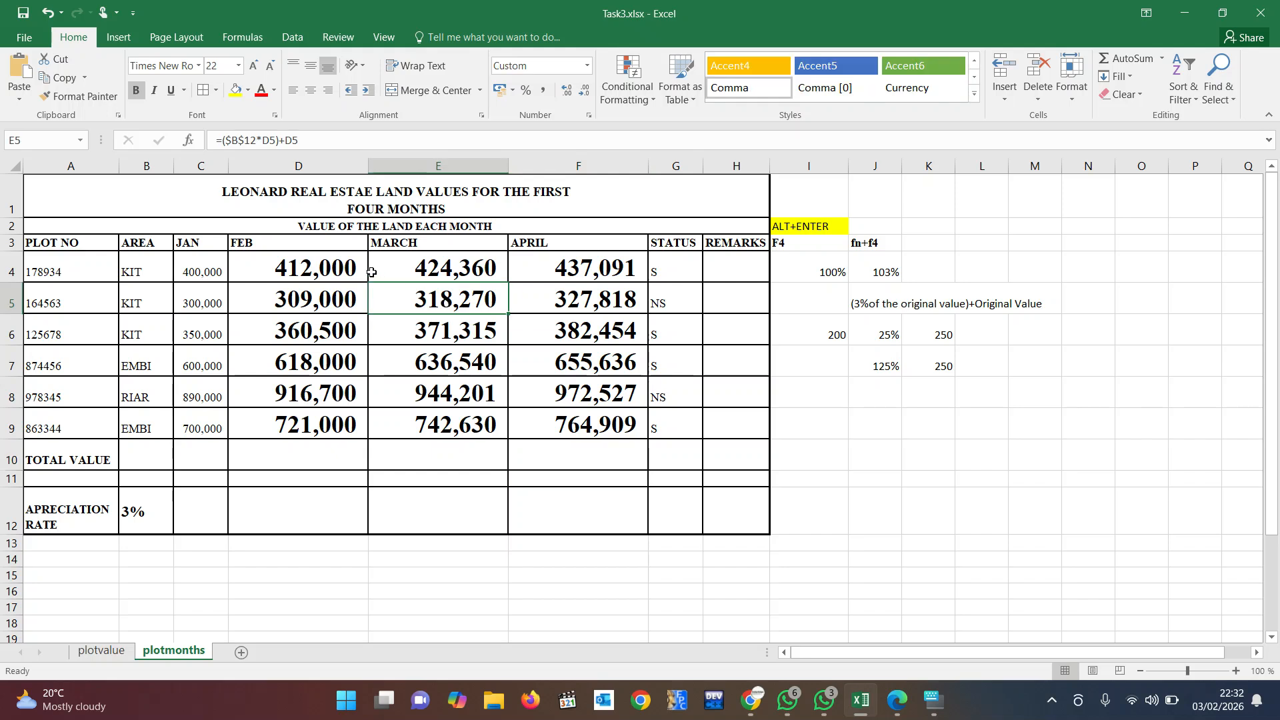
left_click(336, 271)
mouse_move(202, 274)
left_mouse_down()
mouse_move(320, 274)
mouse_move(453, 307)
mouse_move(560, 399)
mouse_move(558, 424)
left_mouse_up()
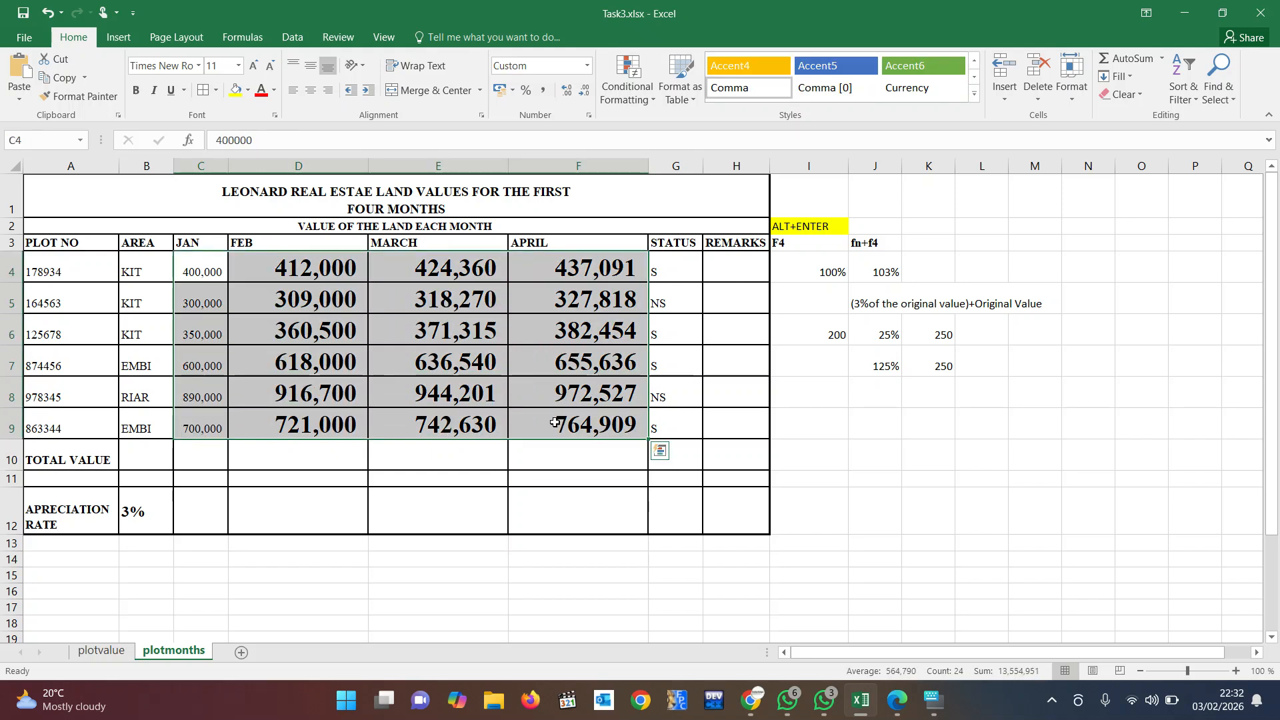
left_click(225, 66)
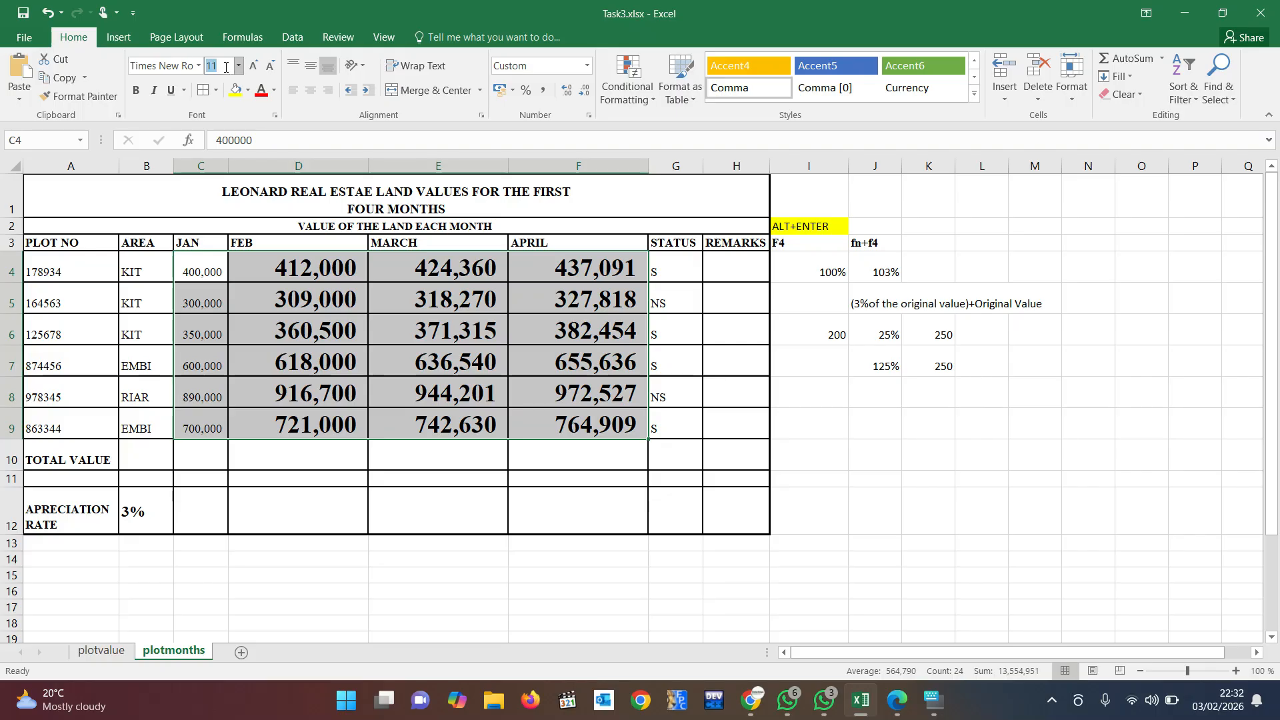
type("12")
left_click(270, 66)
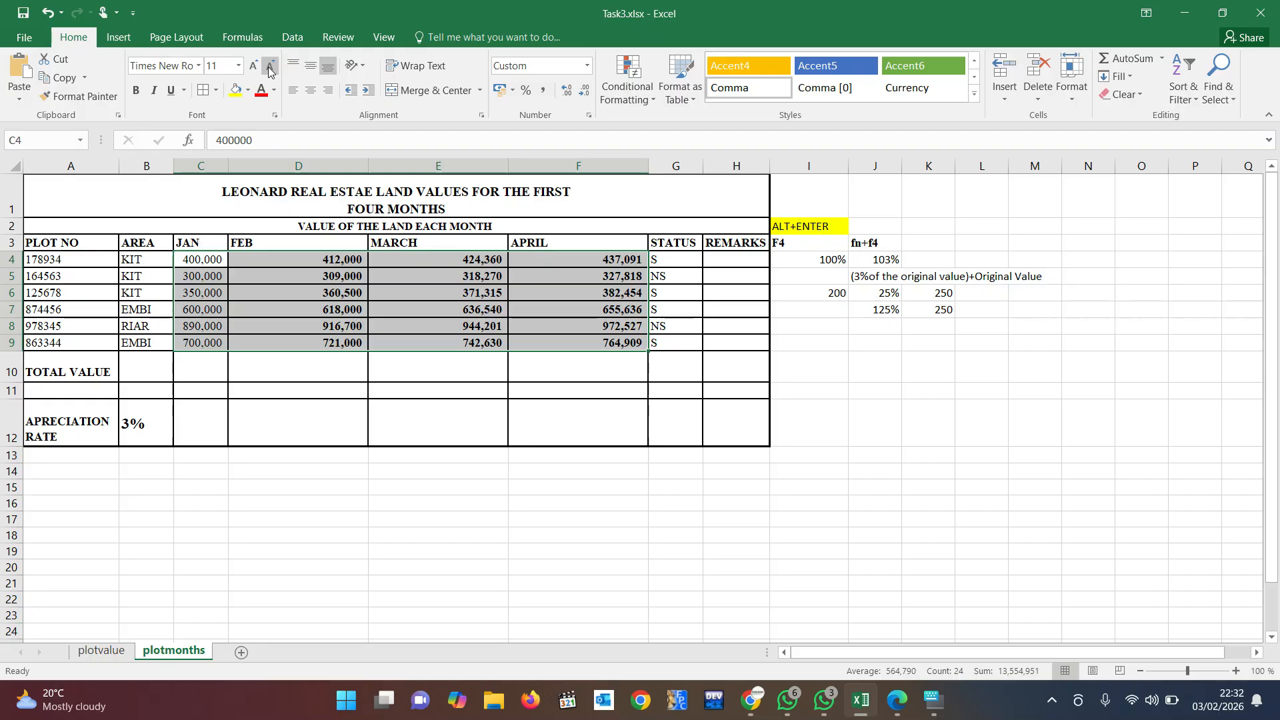
- Make all the JAN to APRIL values in C4:F9 bold
left_click(138, 90)
left_click(137, 90)
left_click(137, 90)
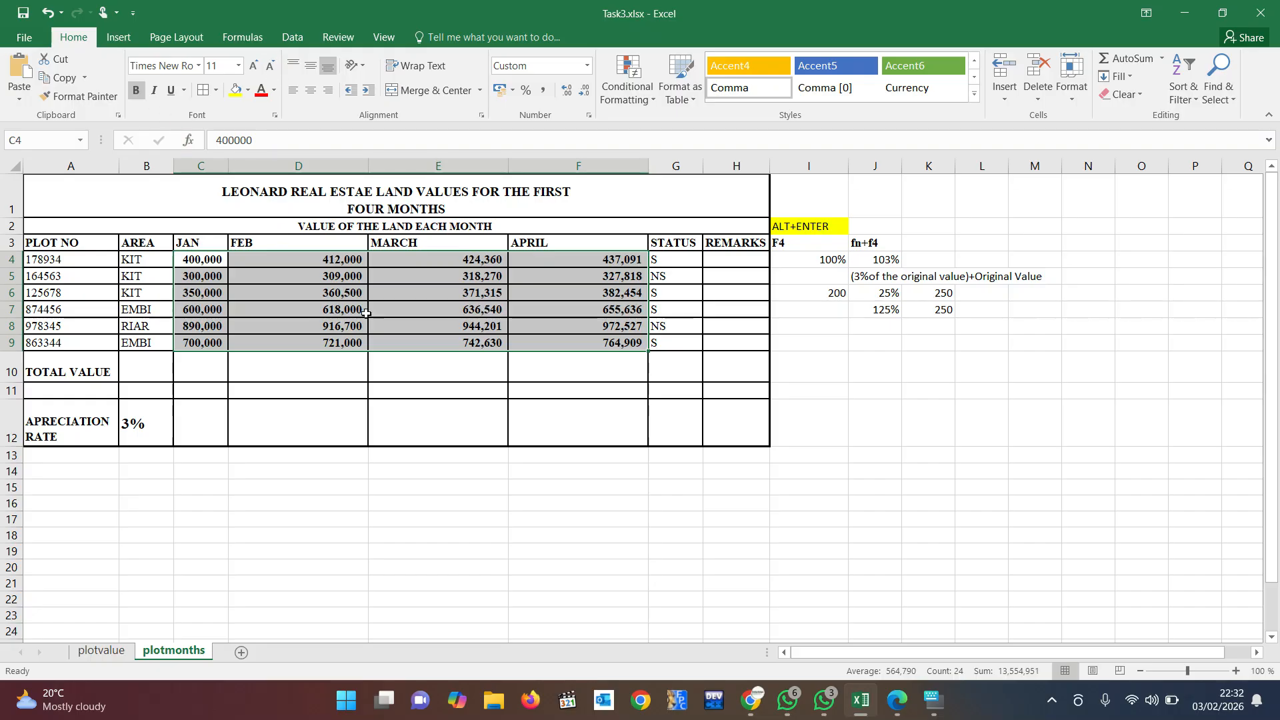
left_click(477, 314)
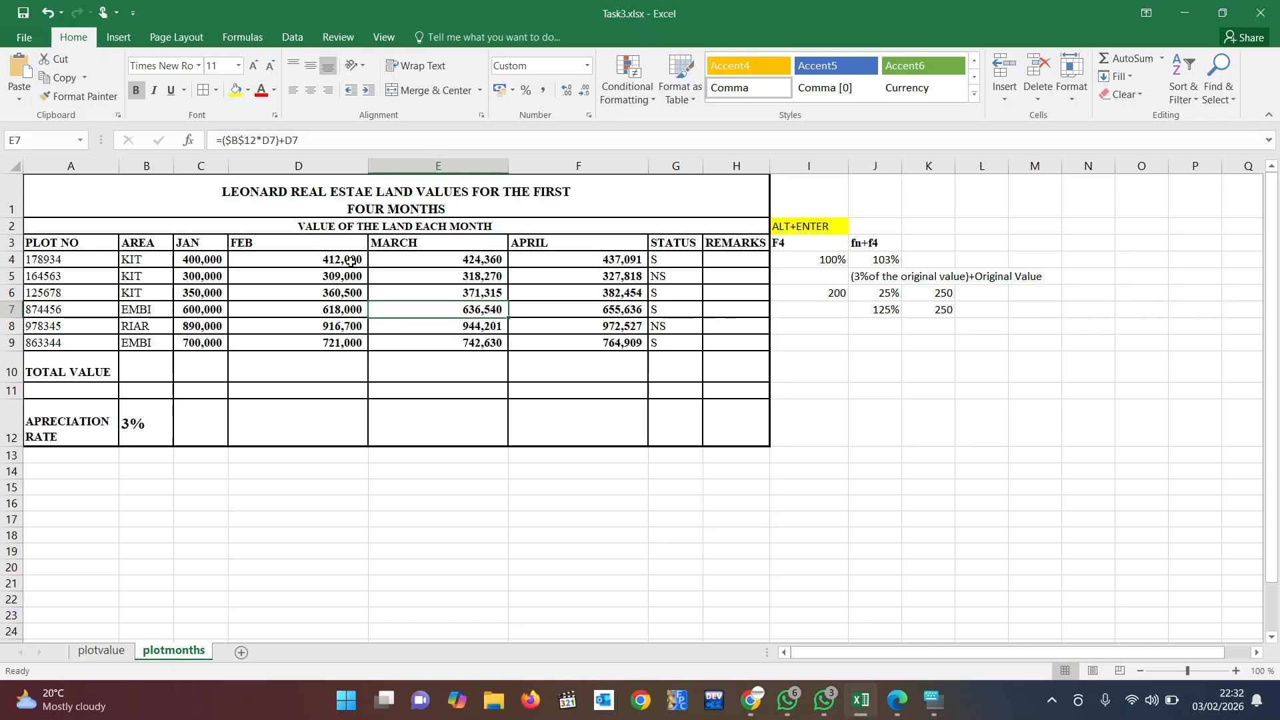
left_click(327, 262)
left_click_drag(328, 261, 578, 346)
left_click(440, 294)
left_click(338, 265)
key("ctrl+Down")
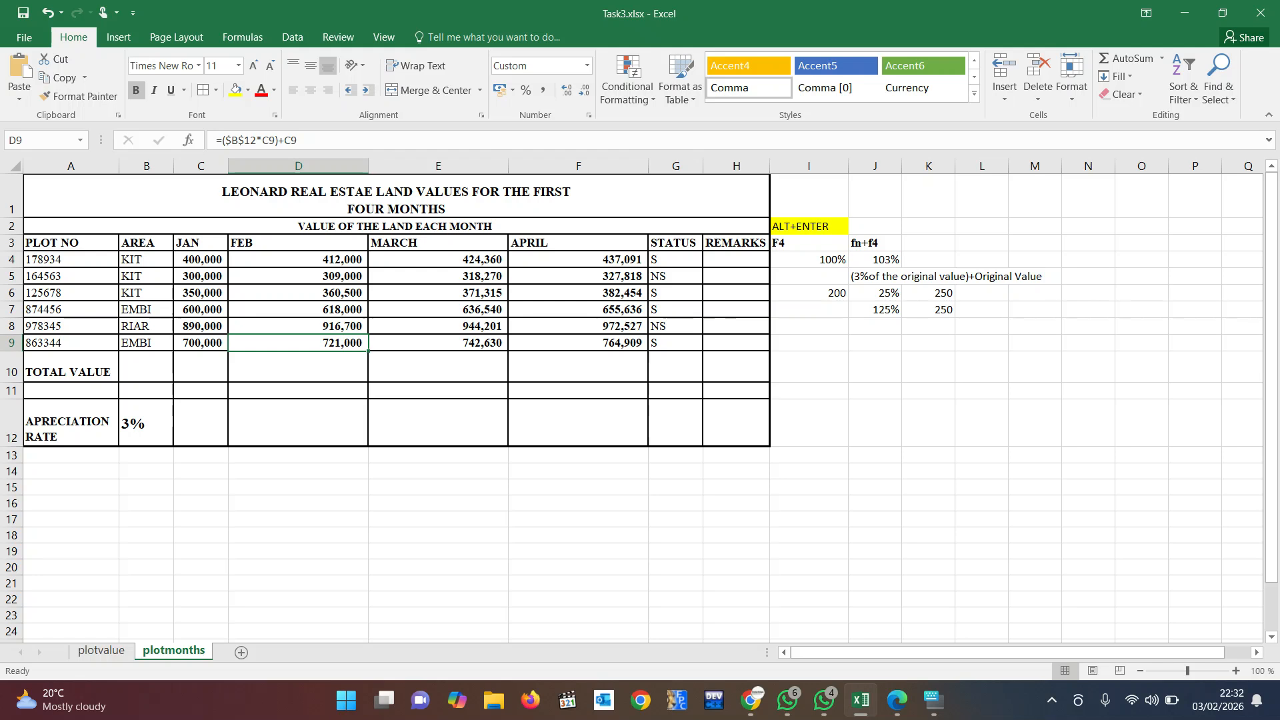
left_click(497, 455)
left_click(475, 515)
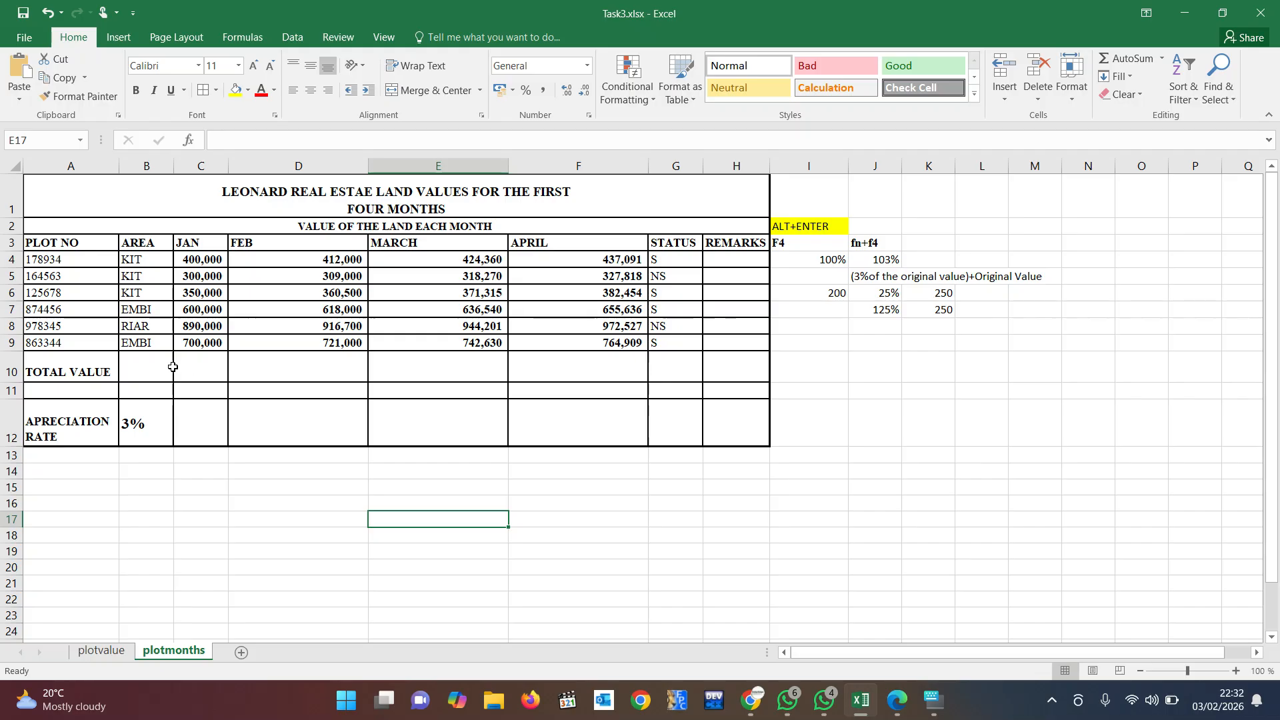
- Total the JAN values in C10 with =SUM(C4:C9) and autofit column C to its contents
left_click(64, 373)
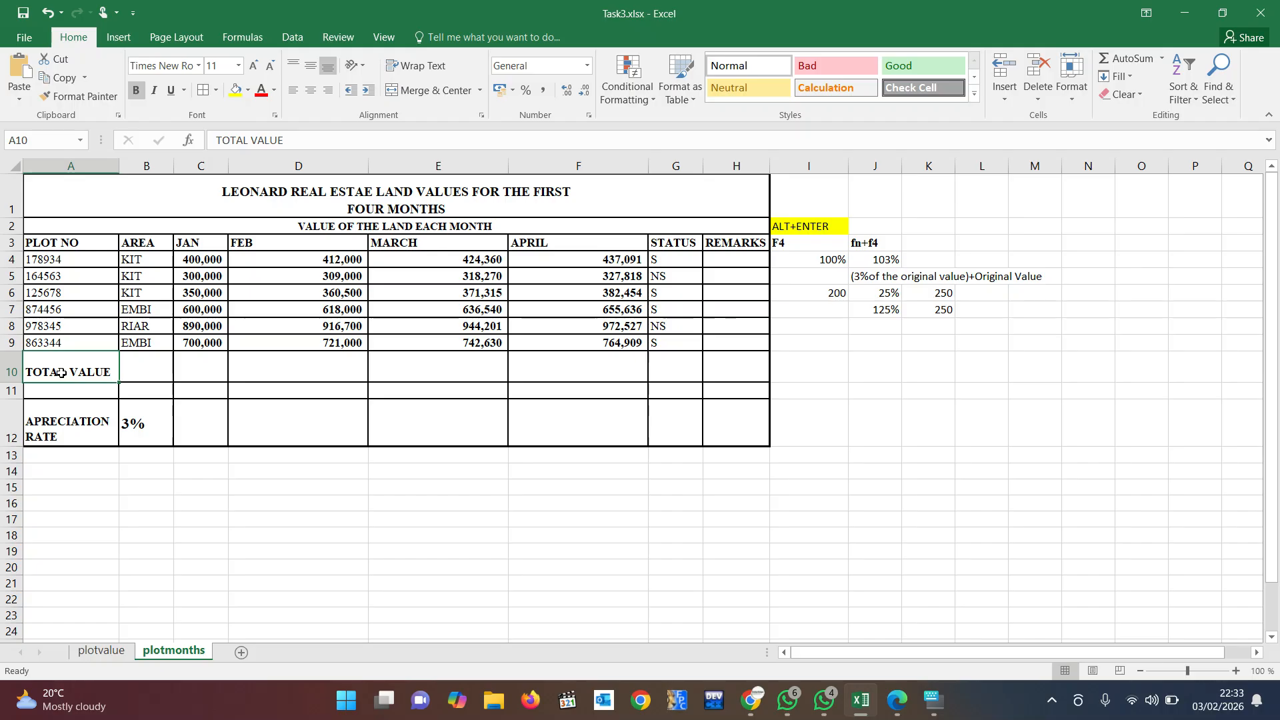
left_click(200, 366)
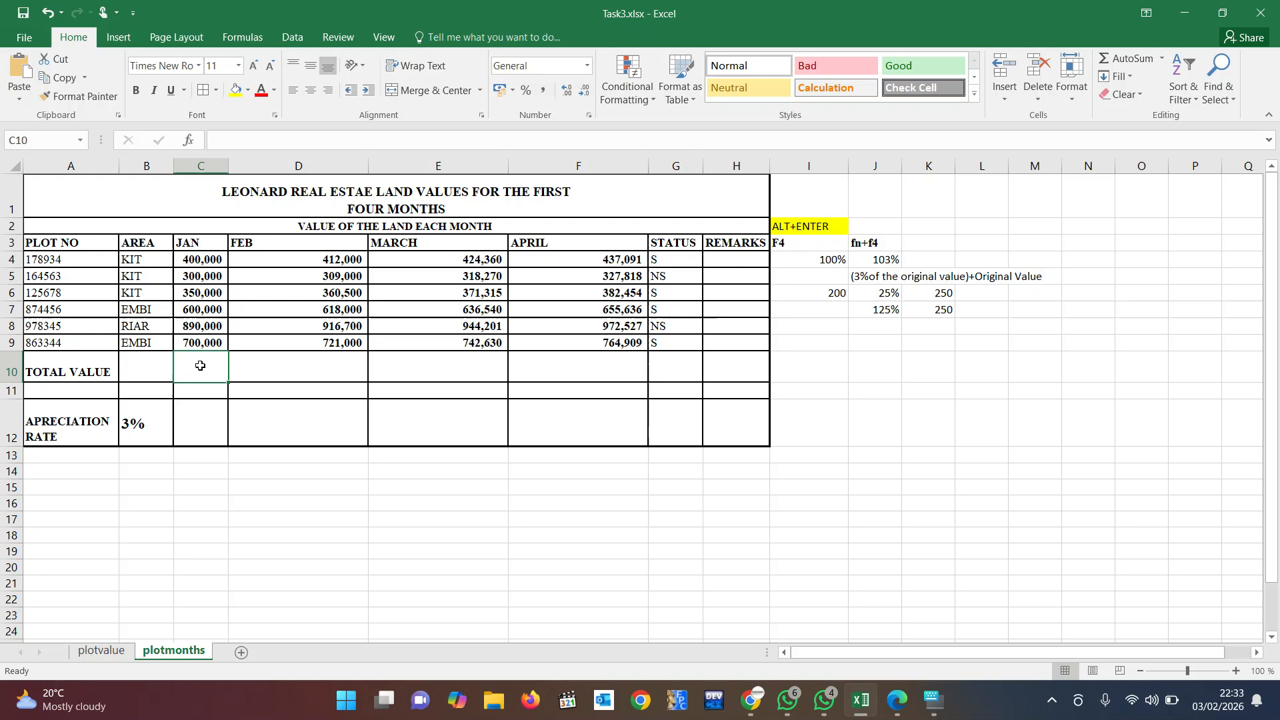
key("Up")
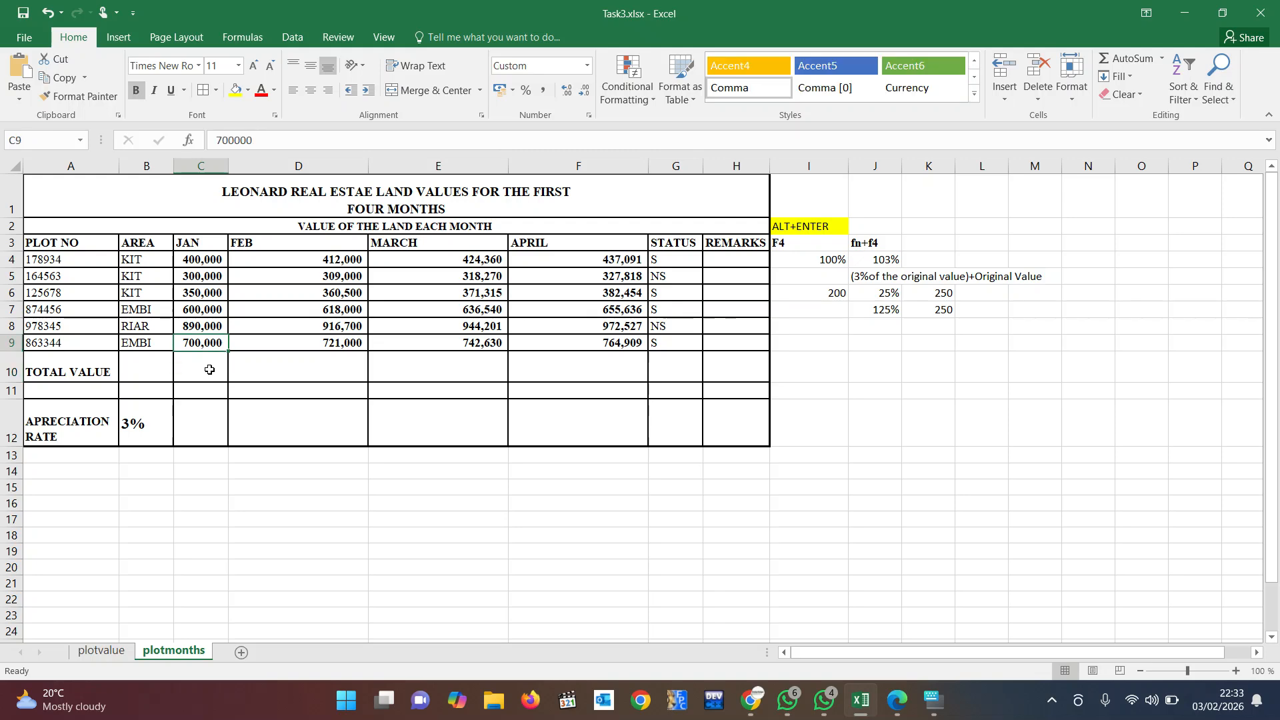
left_click(207, 371)
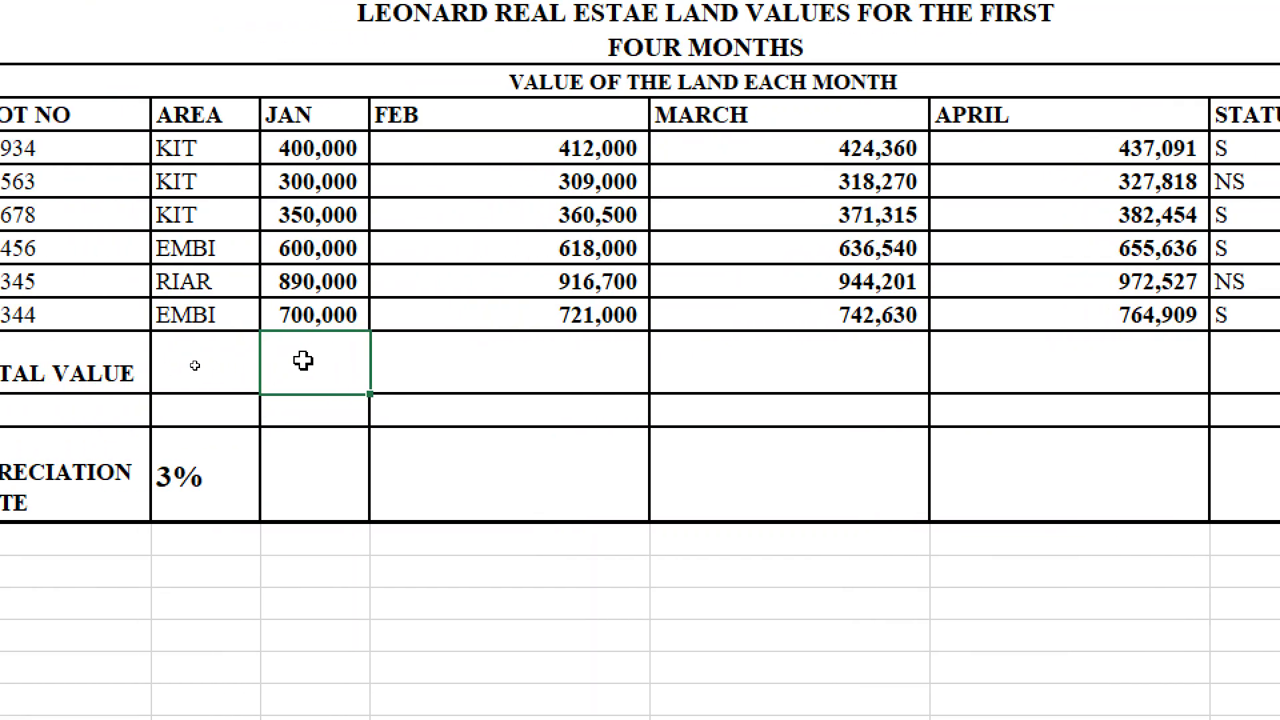
type("=S")
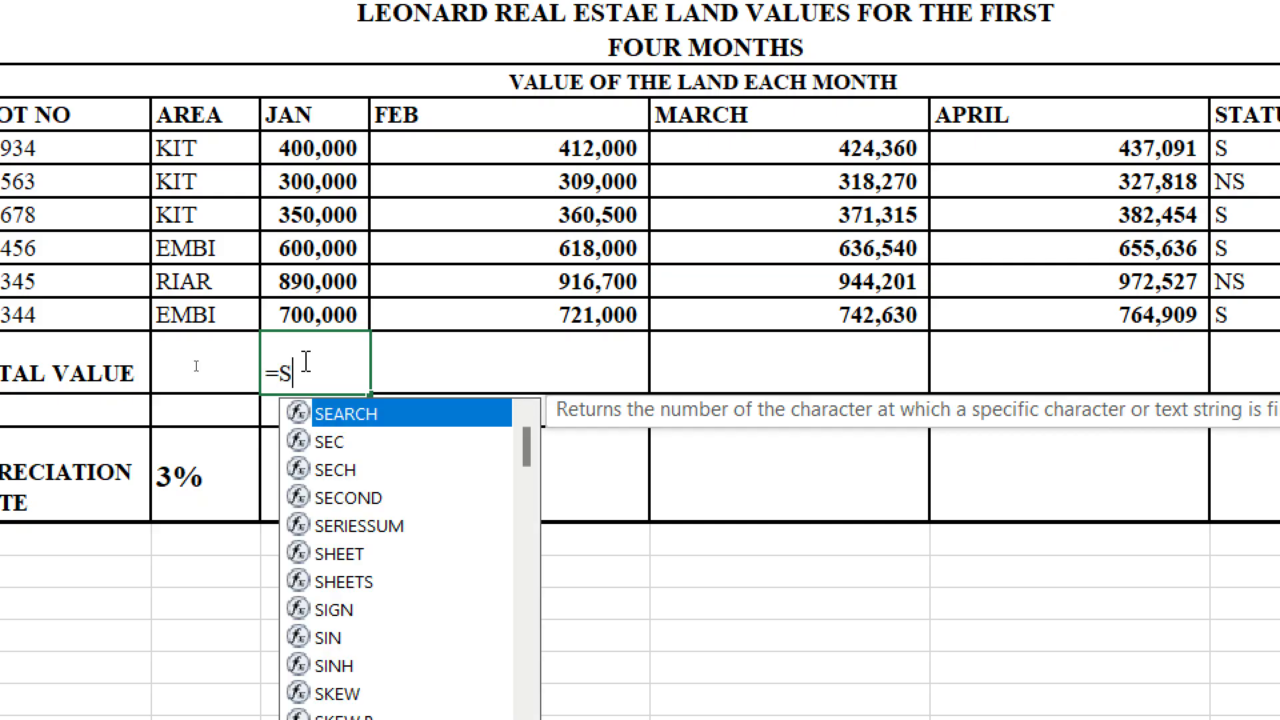
type("UM(")
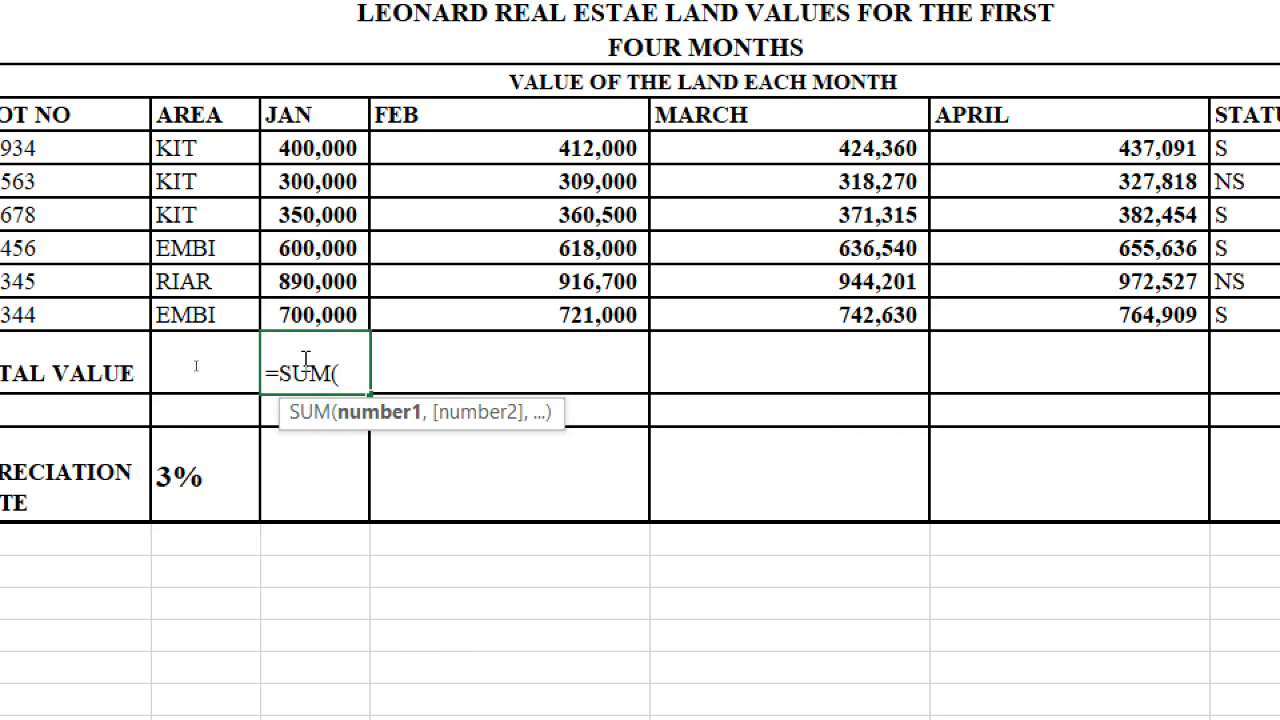
left_click_drag(316, 148, 331, 315)
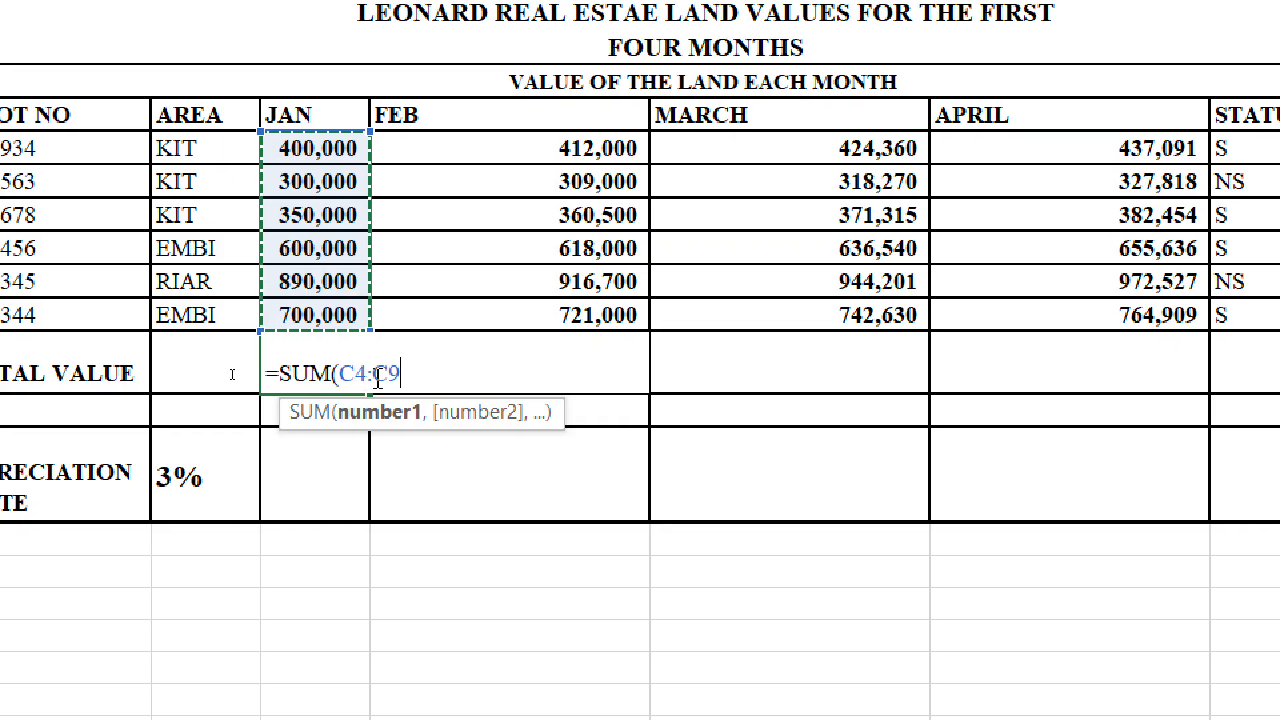
type(")")
key("Return")
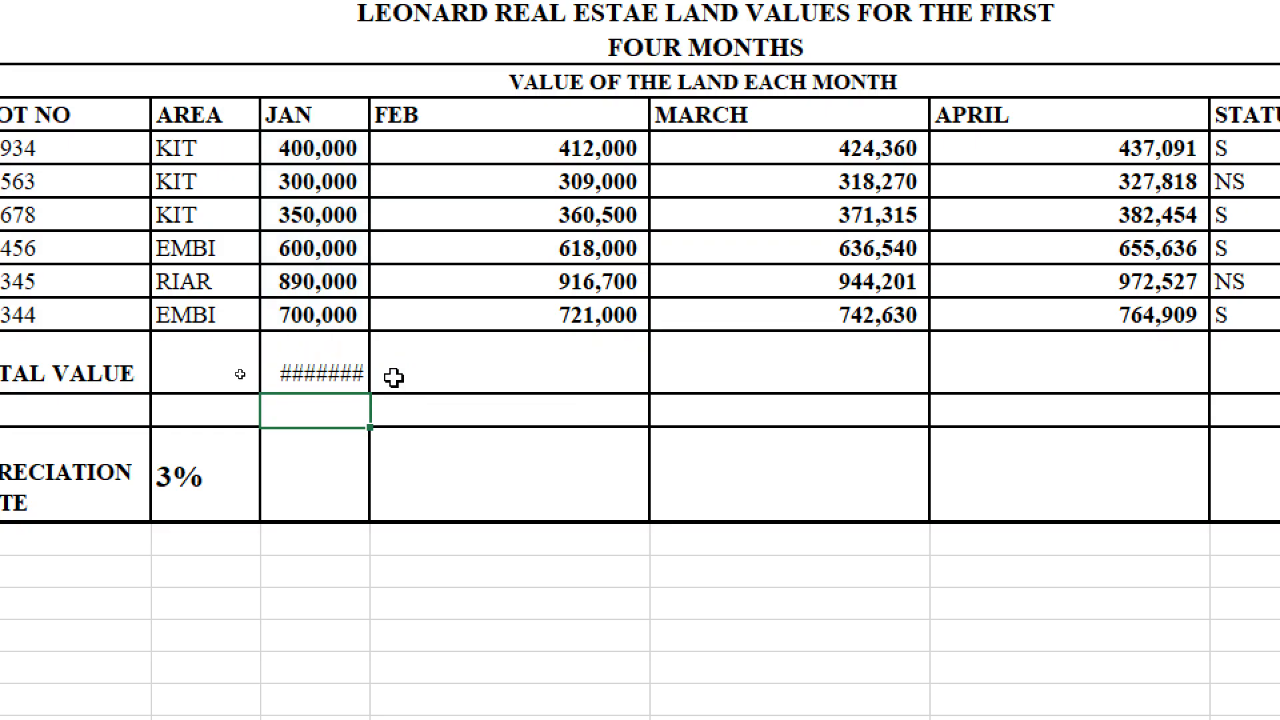
left_click(337, 367)
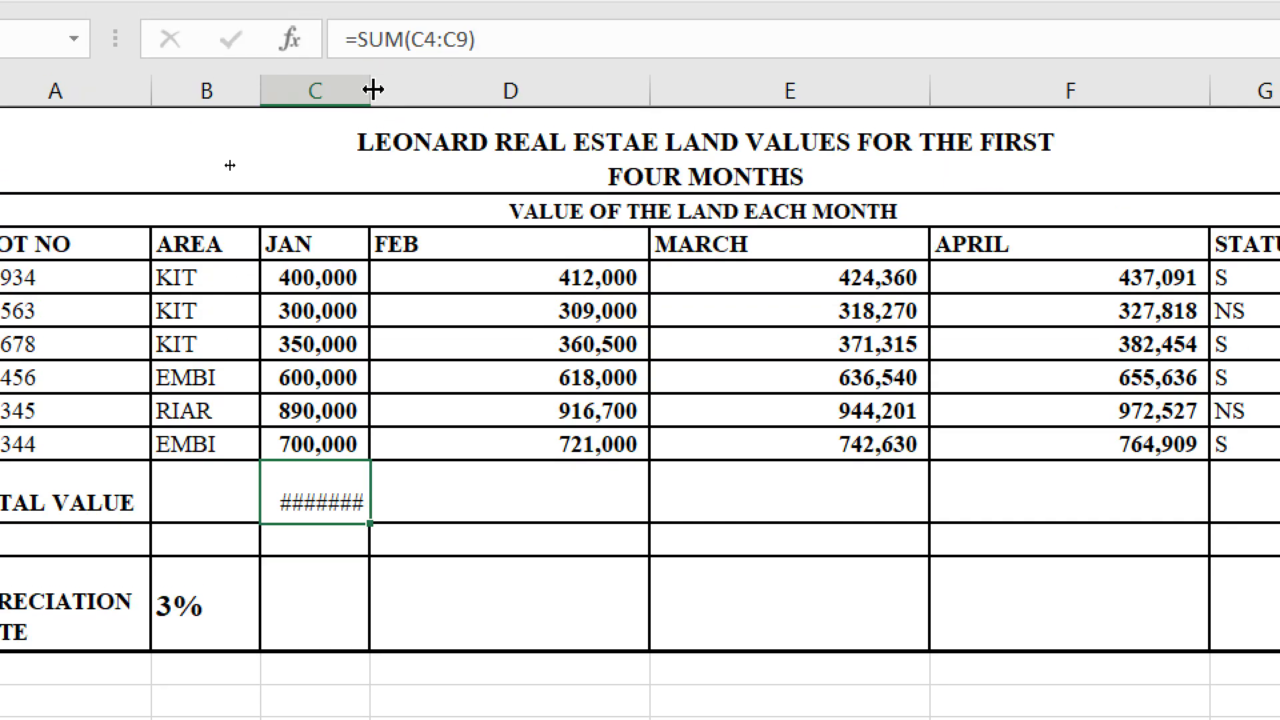
double_click(374, 90)
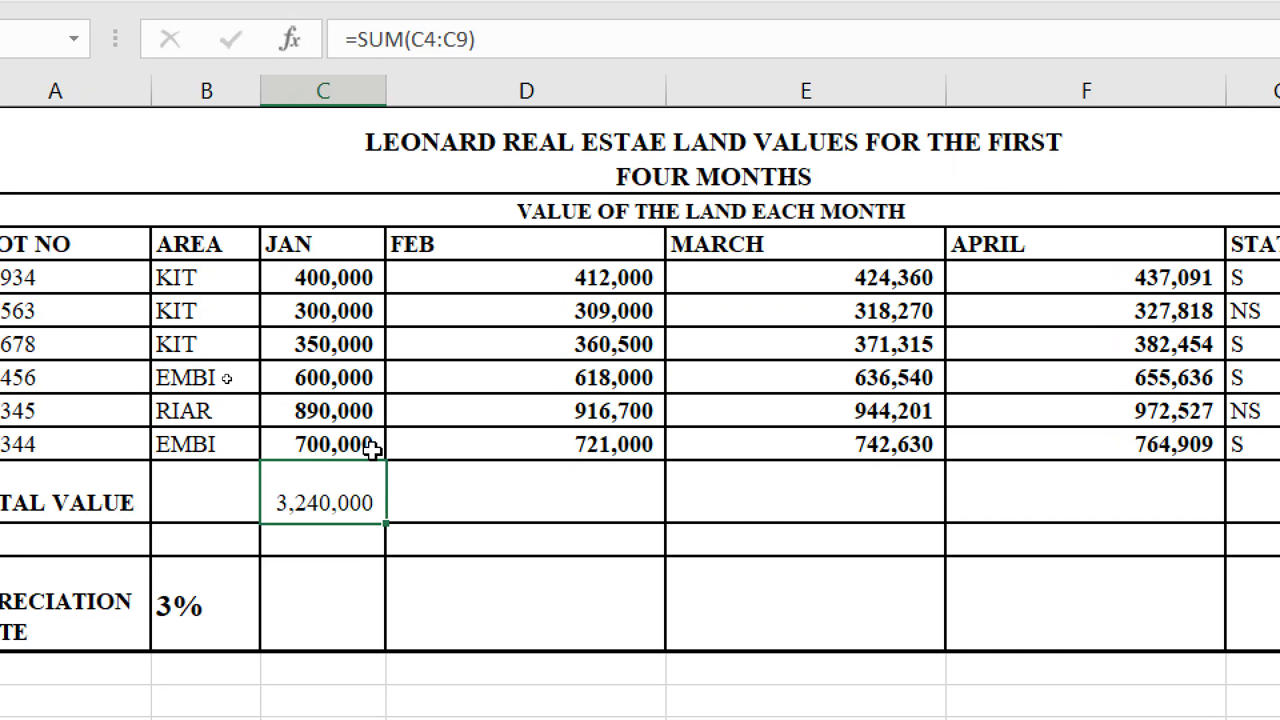
- Clear the SUM formula from the JAN total cell C10
double_click(318, 469)
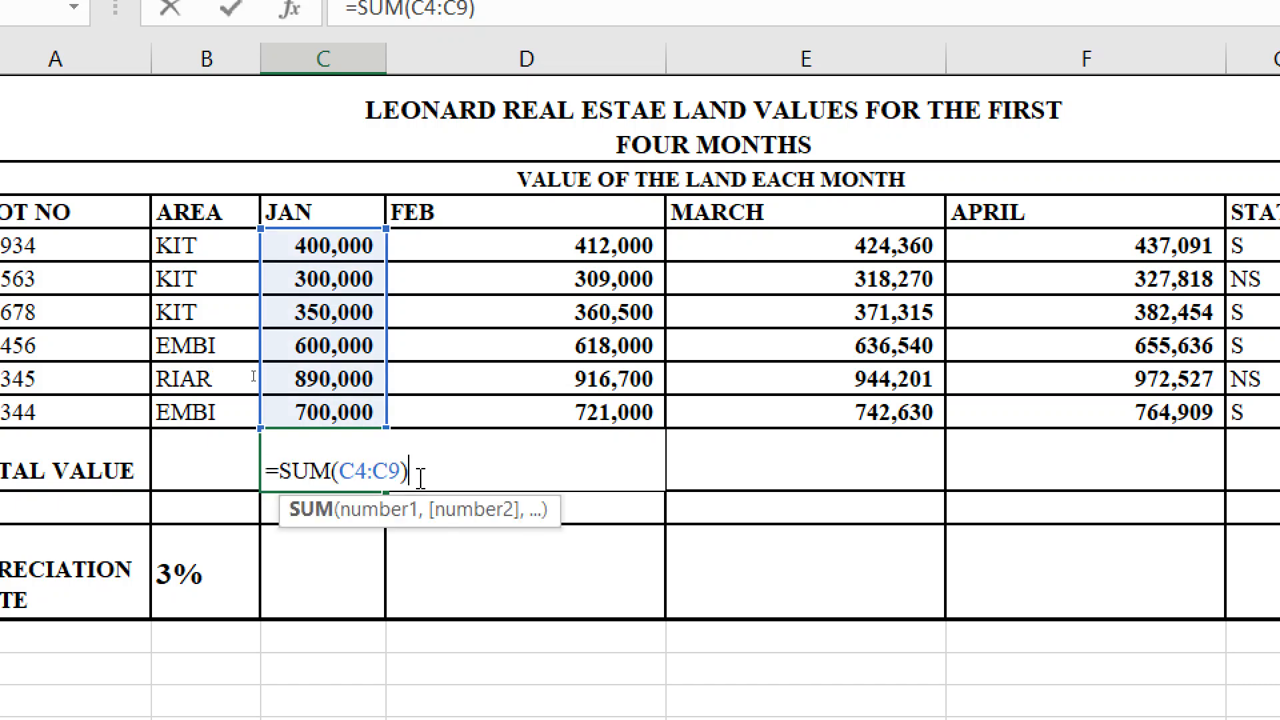
left_click_drag(421, 474, 272, 462)
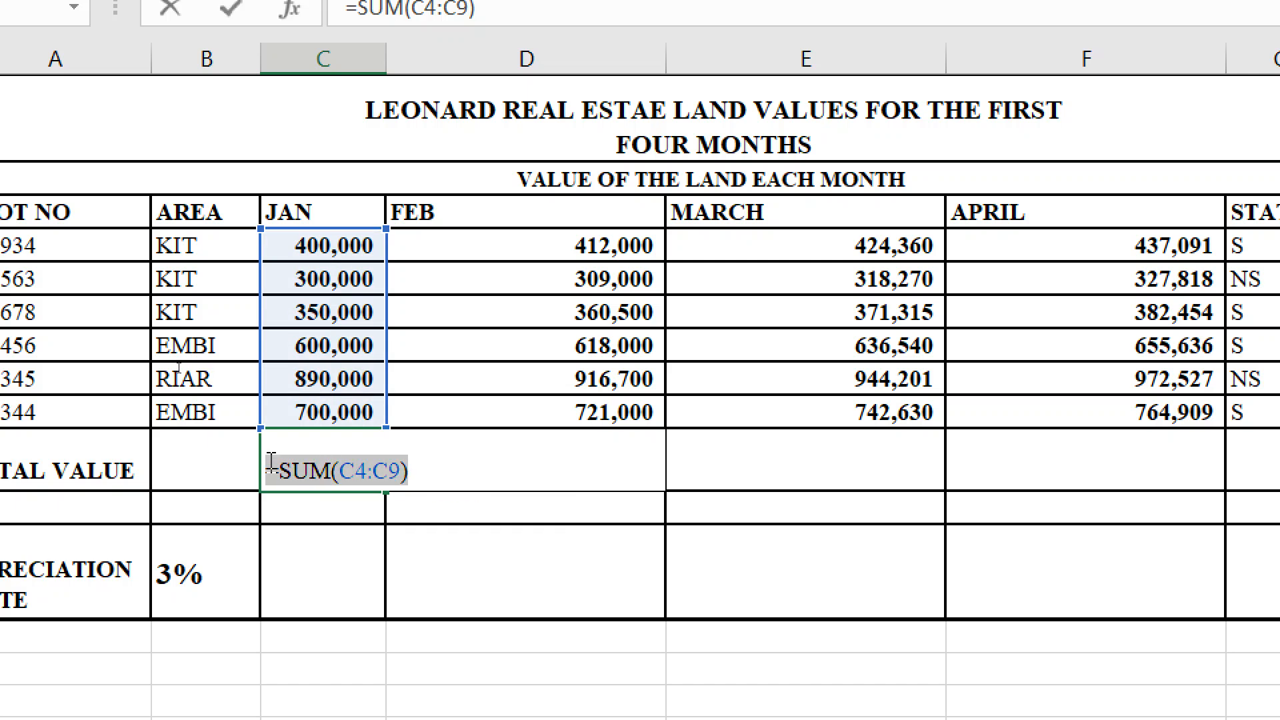
key("BackSpace")
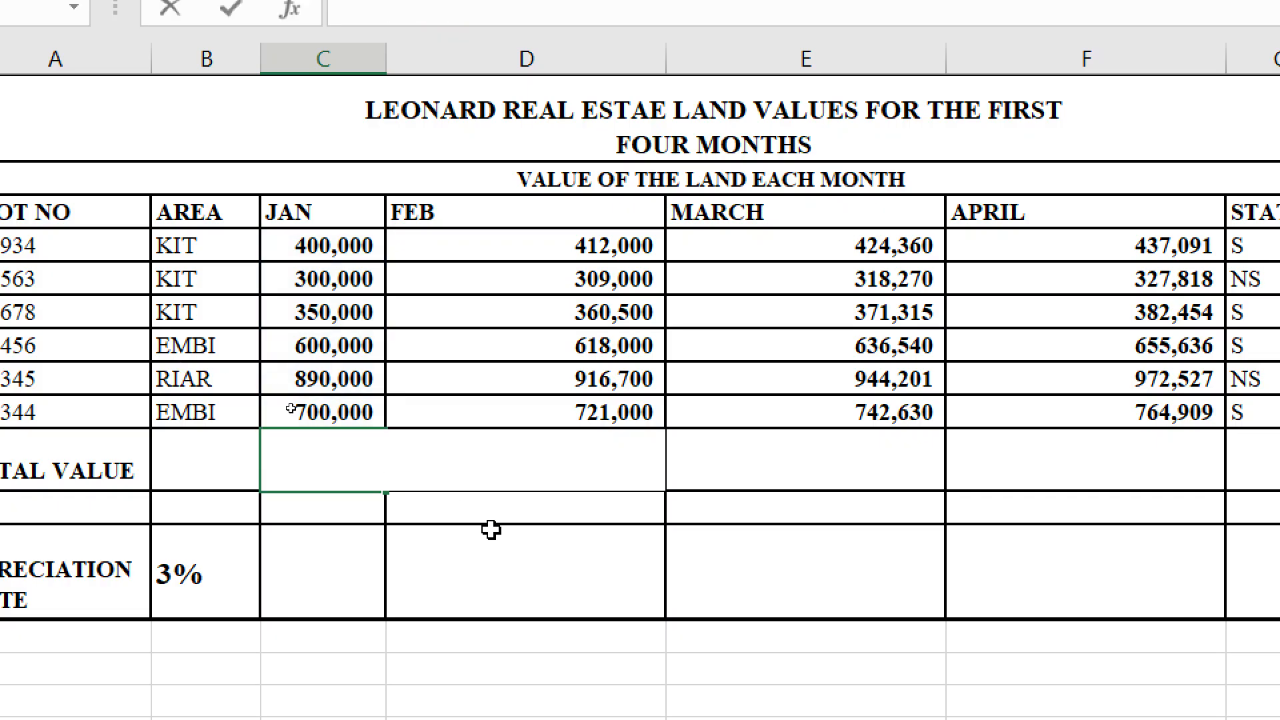
left_click(500, 595)
left_click(341, 468)
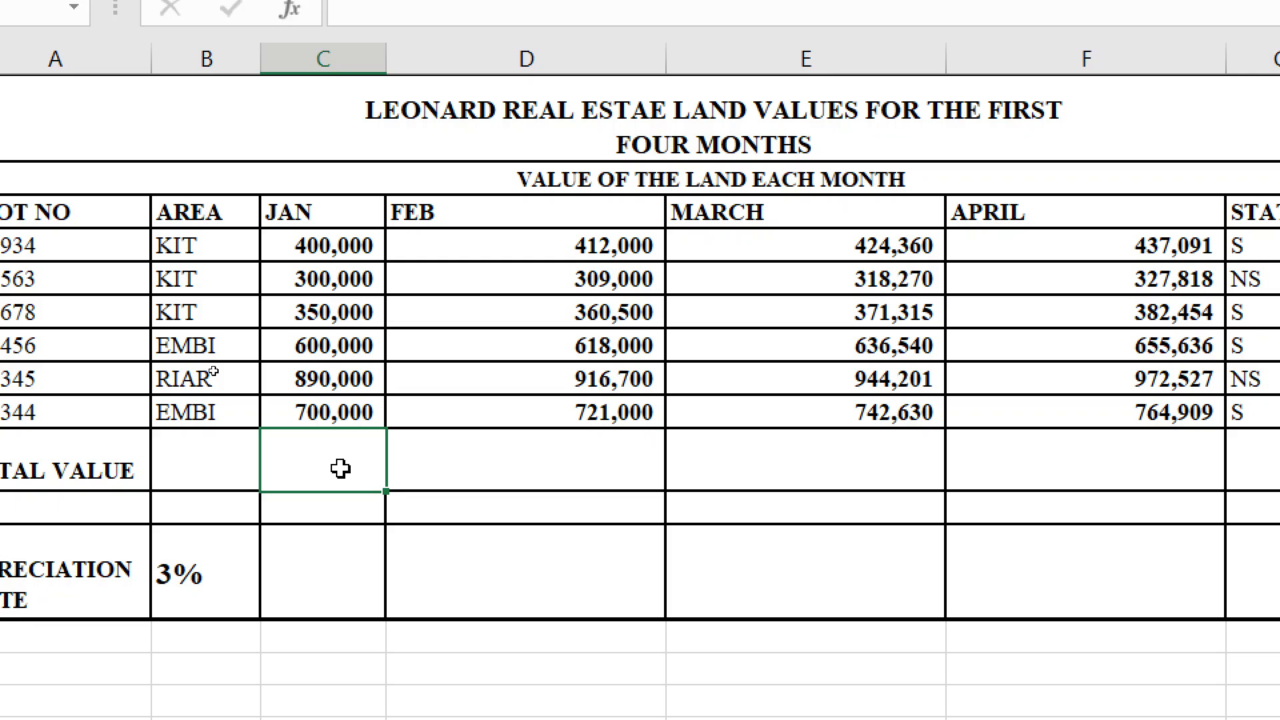
- Enter the shortcut note ALT+(+=) in the FEB total cell D10
left_click(445, 467)
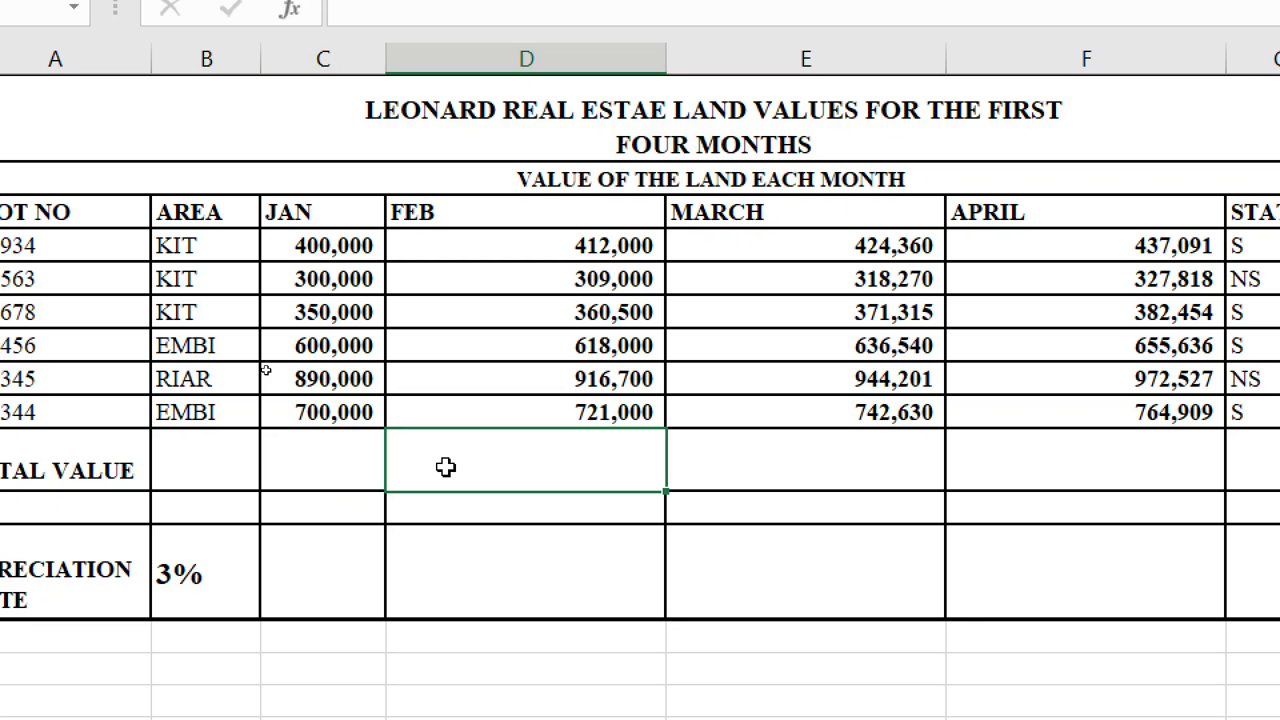
type("ALT")
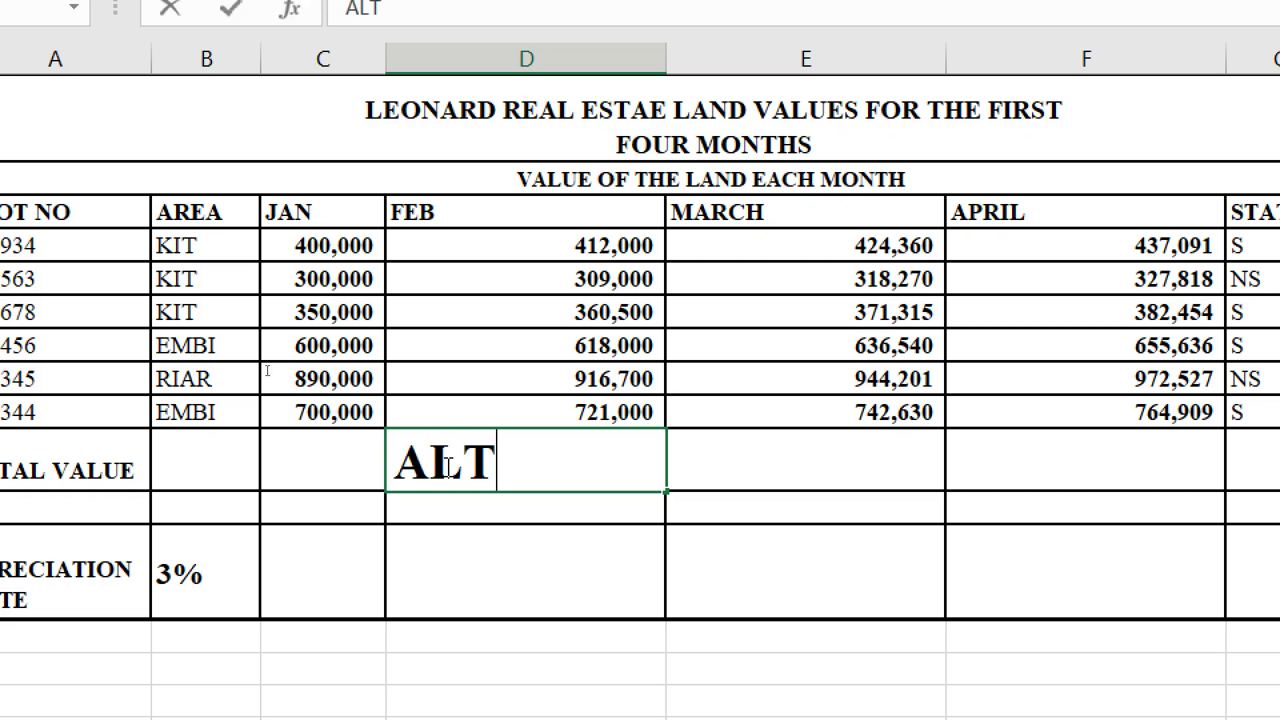
type("+")
type("(+")
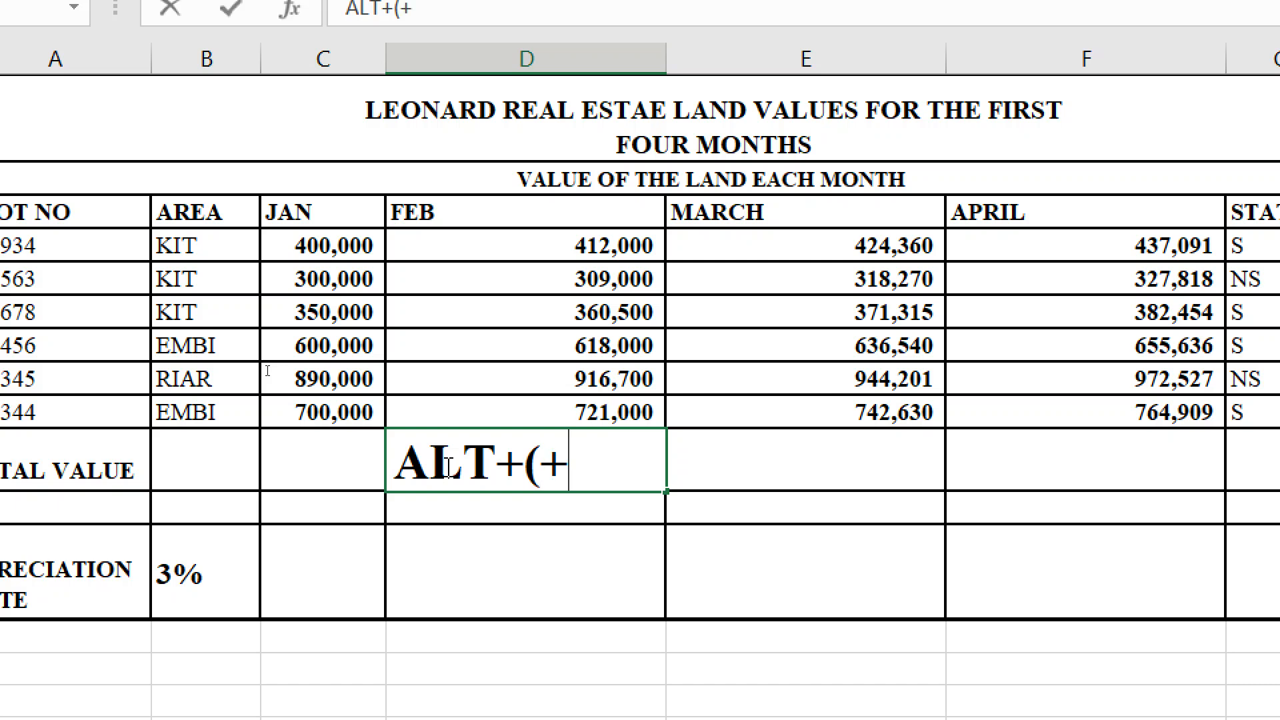
type("=)")
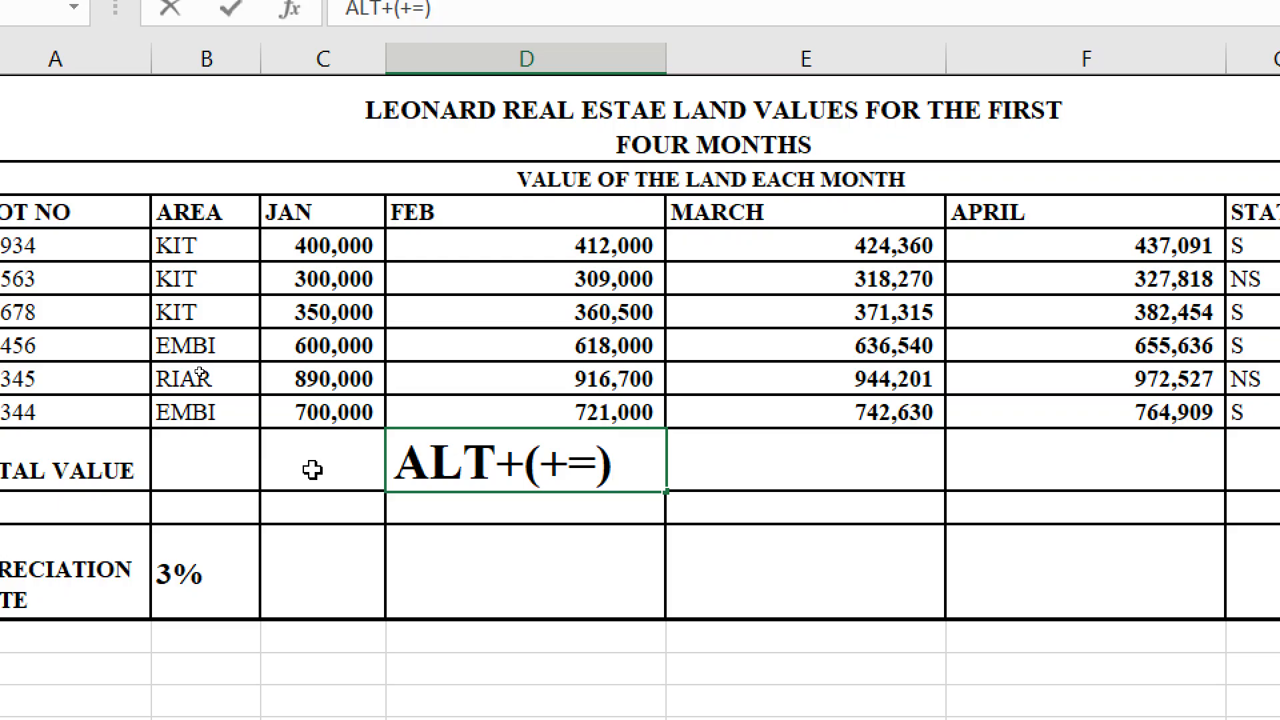
- Try the red and Automatic font colours on the note in D10 and erase the note
left_click_drag(625, 474, 425, 465)
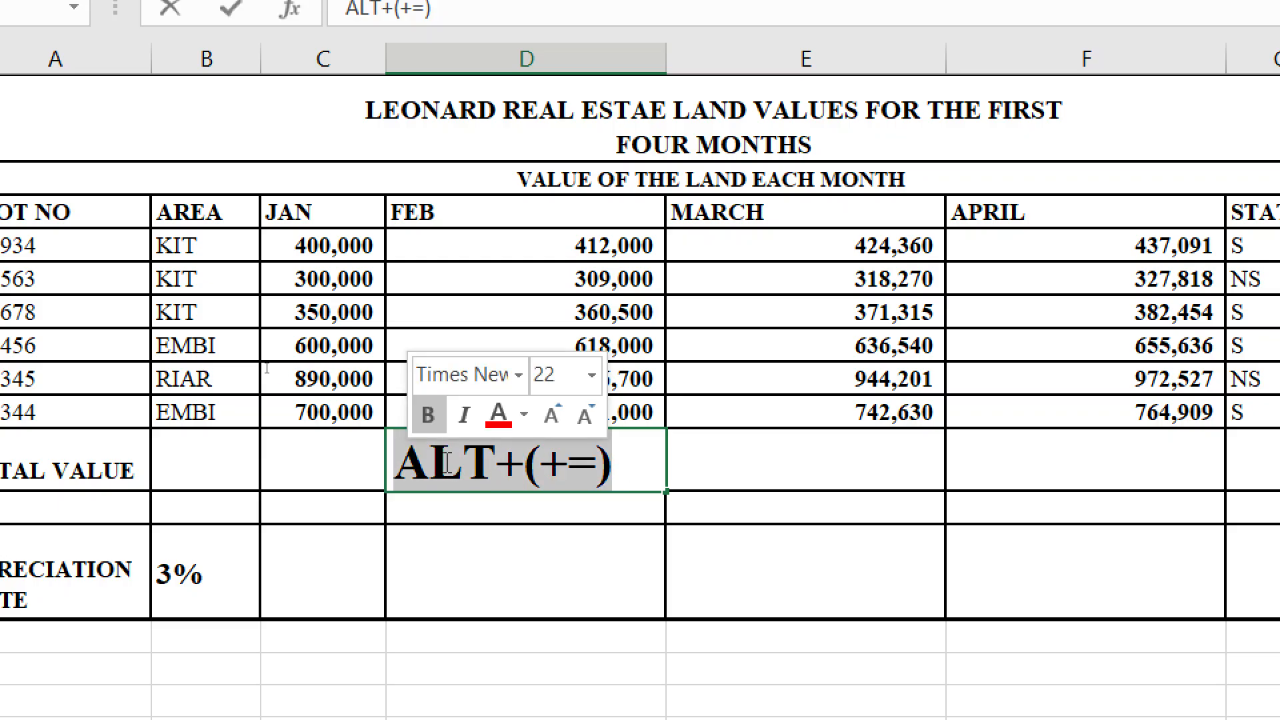
left_click(496, 420)
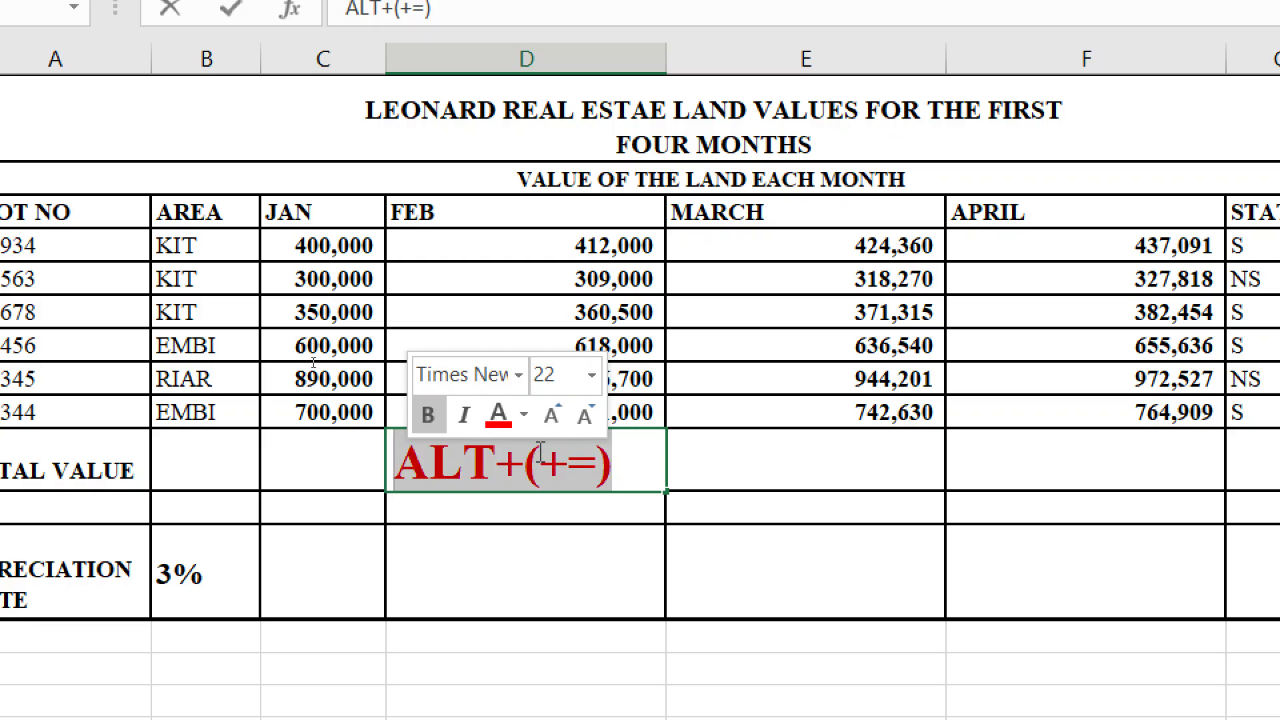
left_click(523, 416)
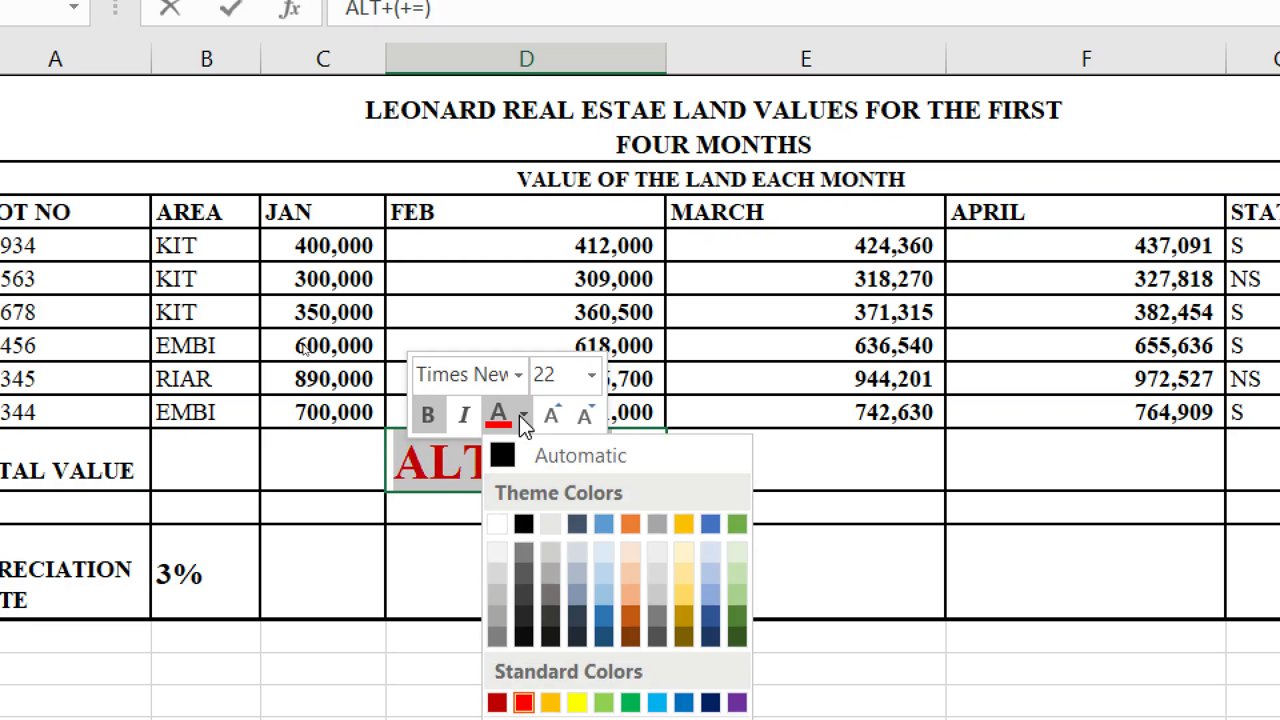
left_click(534, 460)
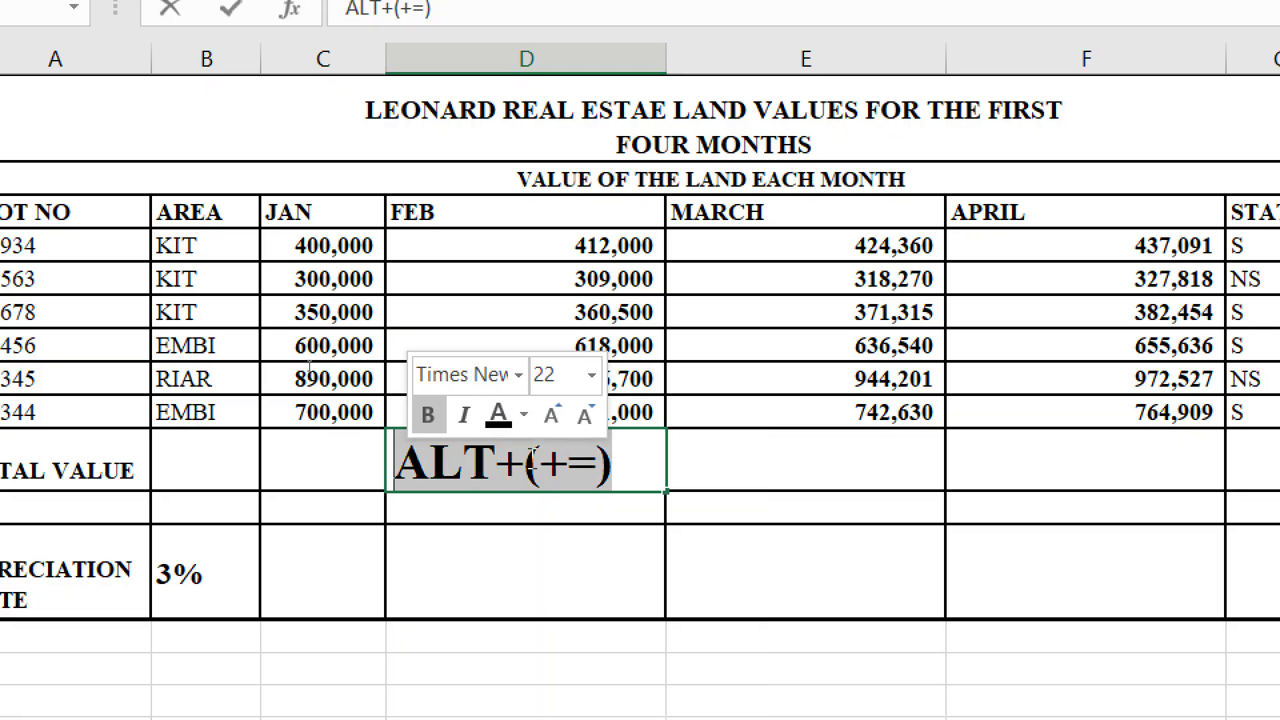
left_click(633, 464)
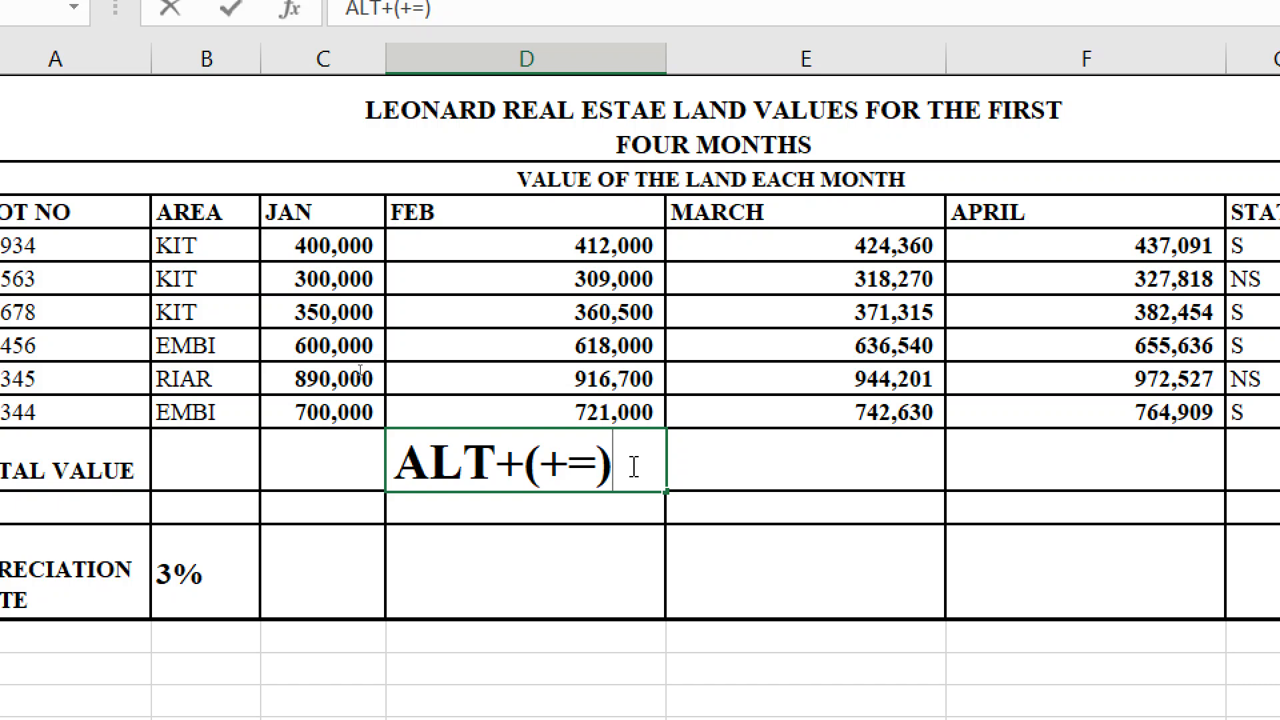
left_click_drag(633, 466, 326, 464)
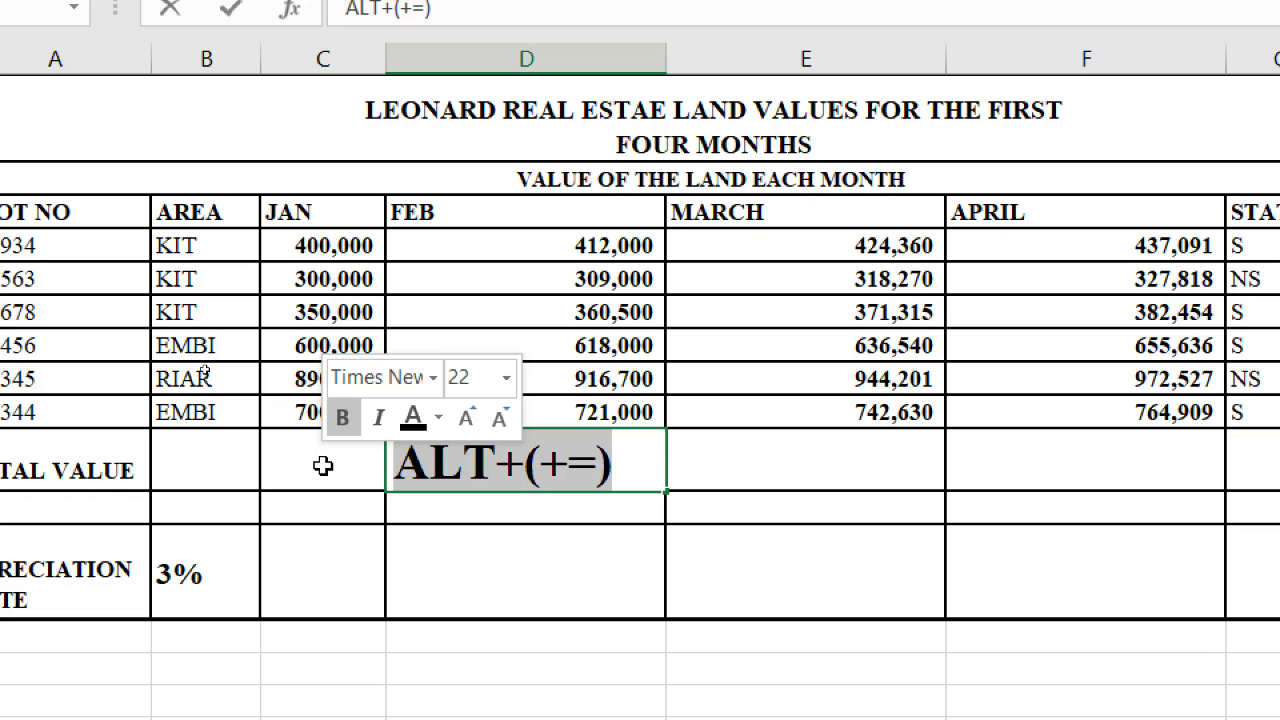
key("BackSpace")
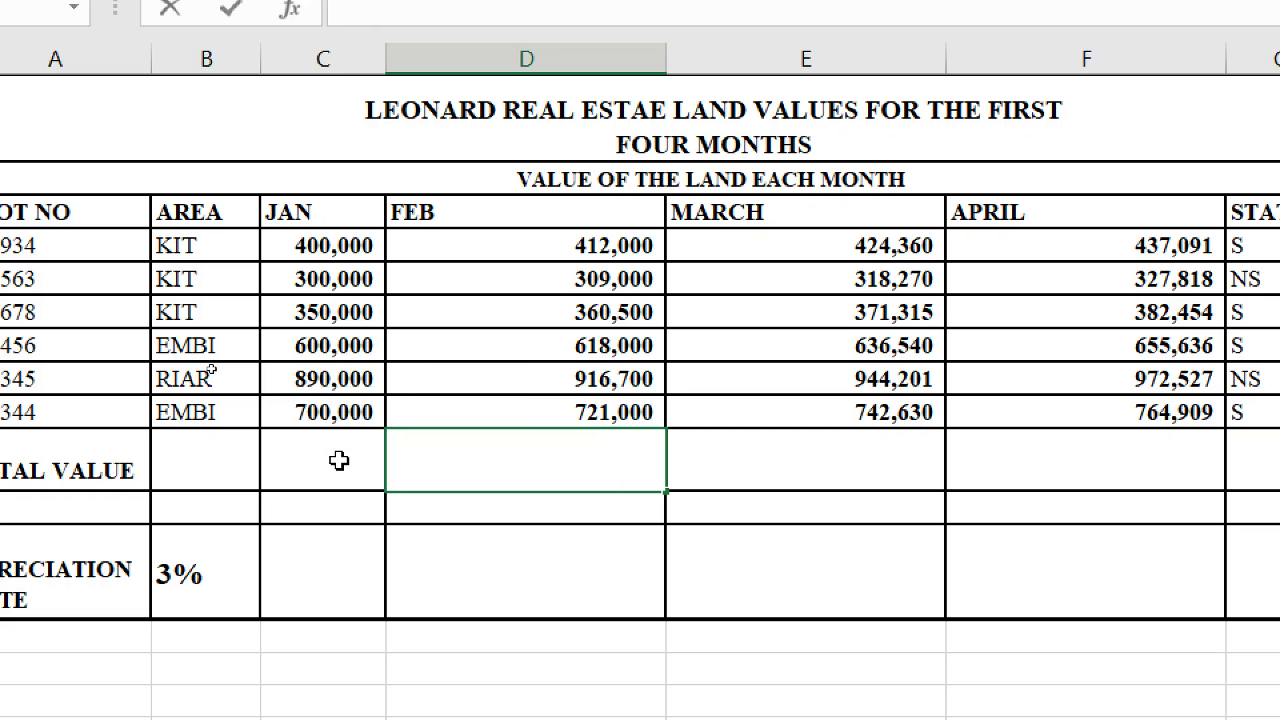
- Total the JAN values in C10 with =SUM(C4:C9) and clear that total again
left_click(324, 466)
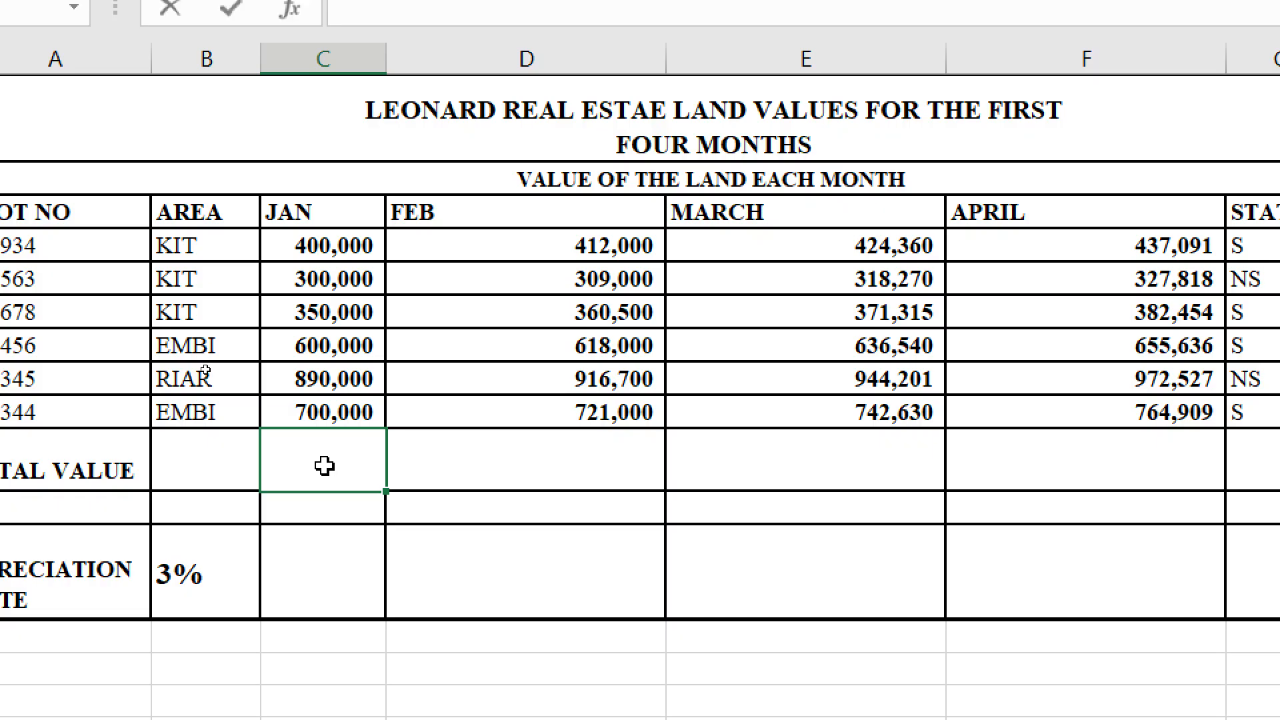
key("alt+equal")
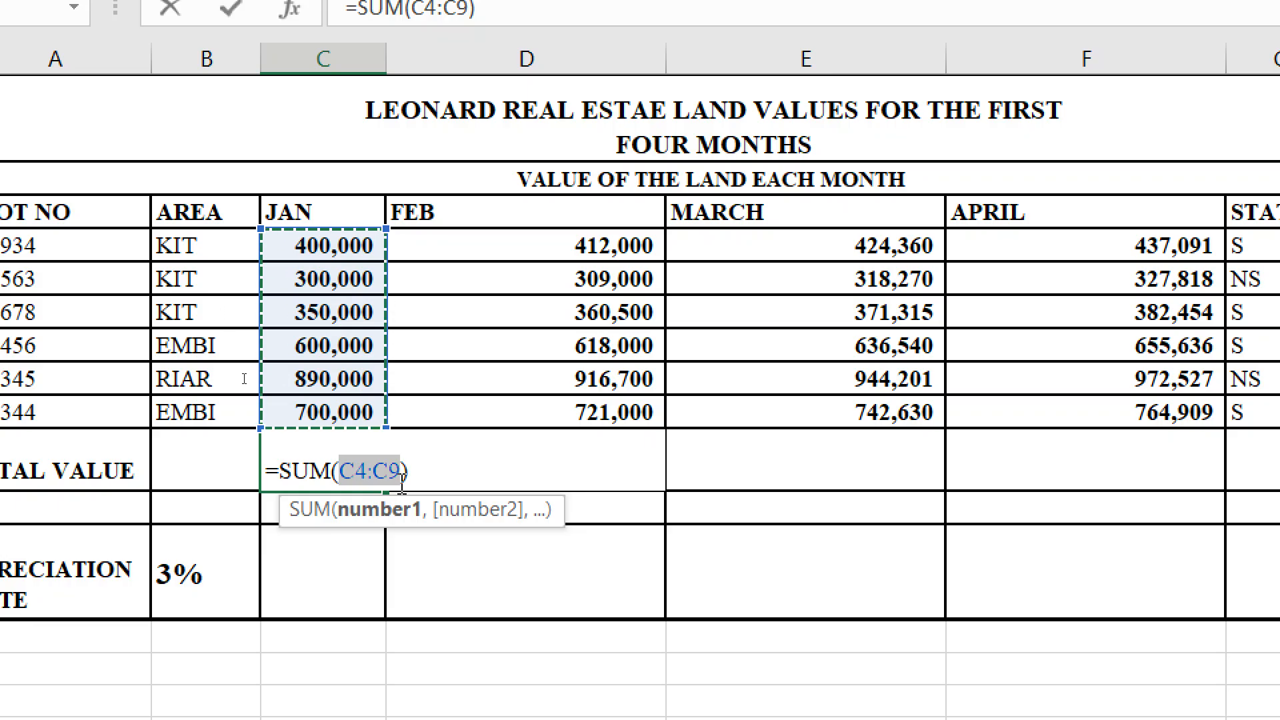
key("Return")
left_click(338, 474)
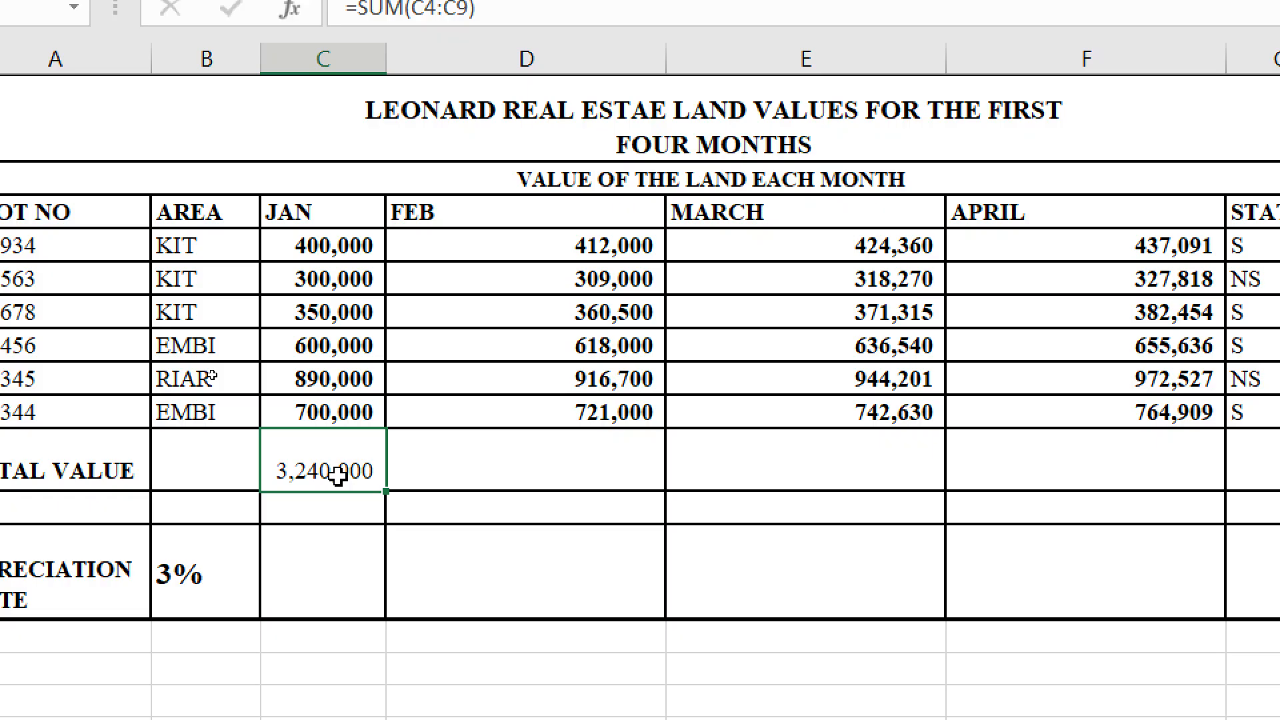
key("Delete")
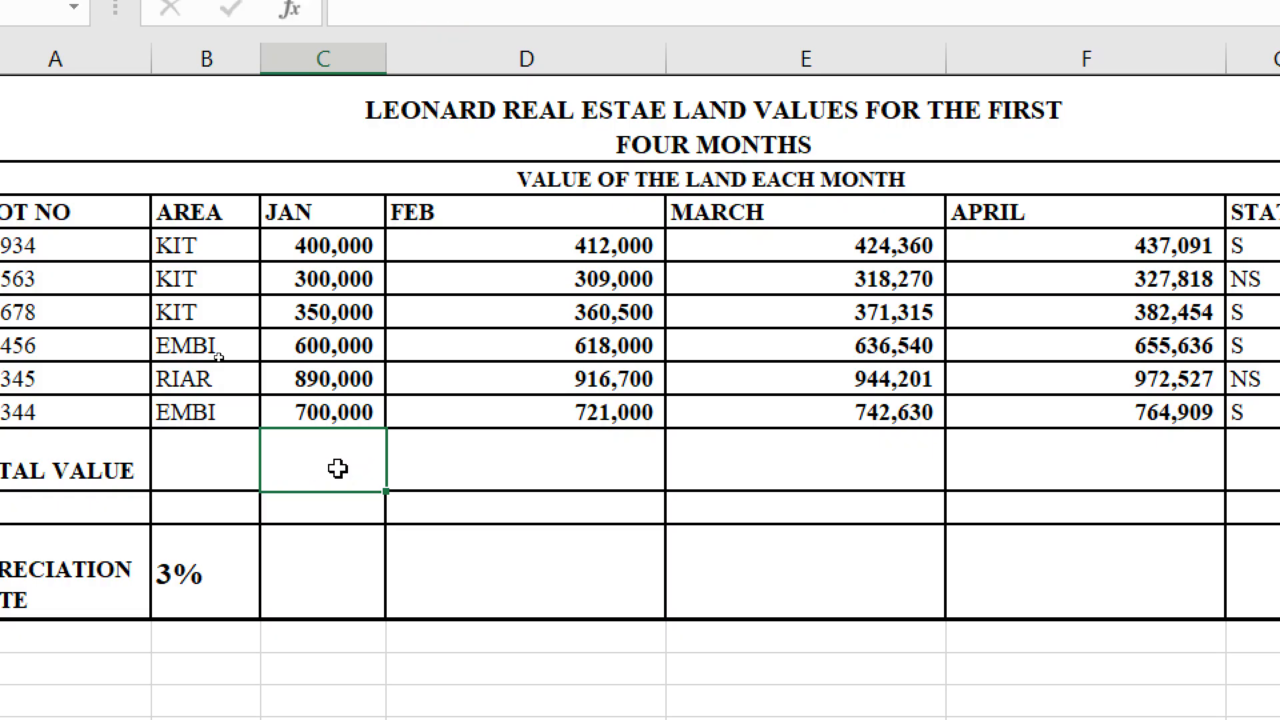
left_click(423, 500)
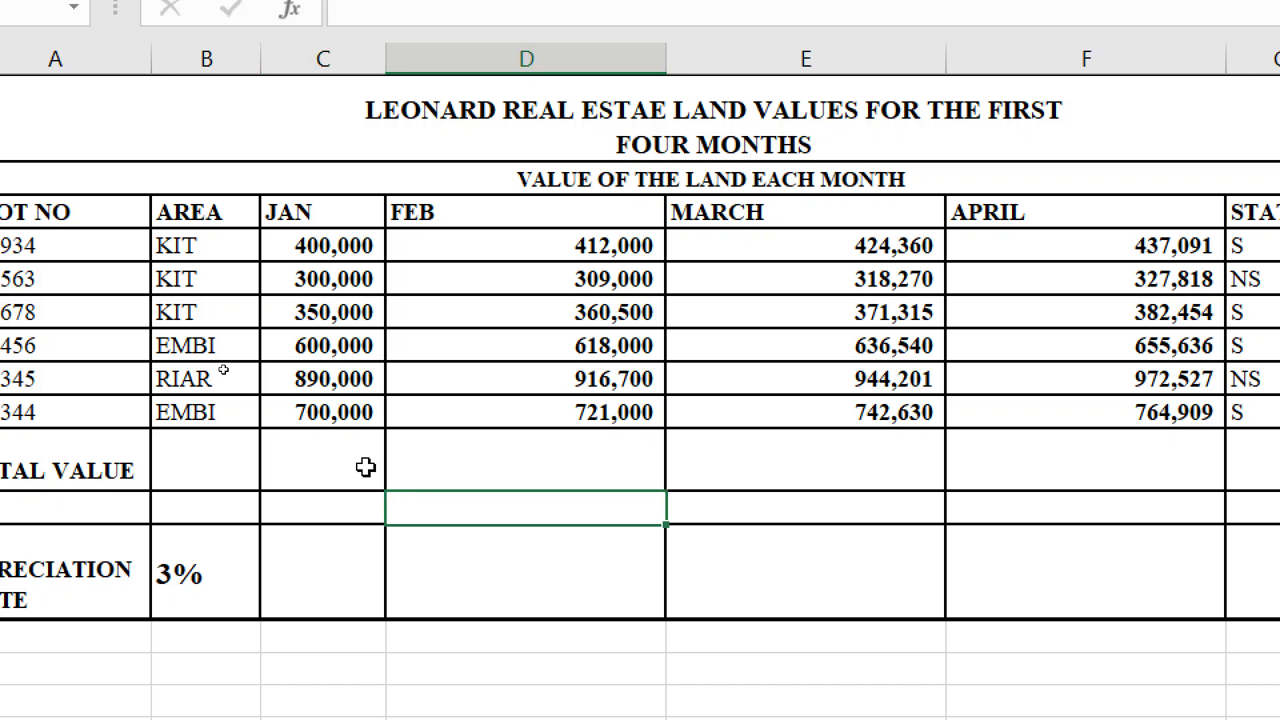
- Insert an AutoSum in C10, reduce its range to C4 only, and clear the result
left_click(334, 465)
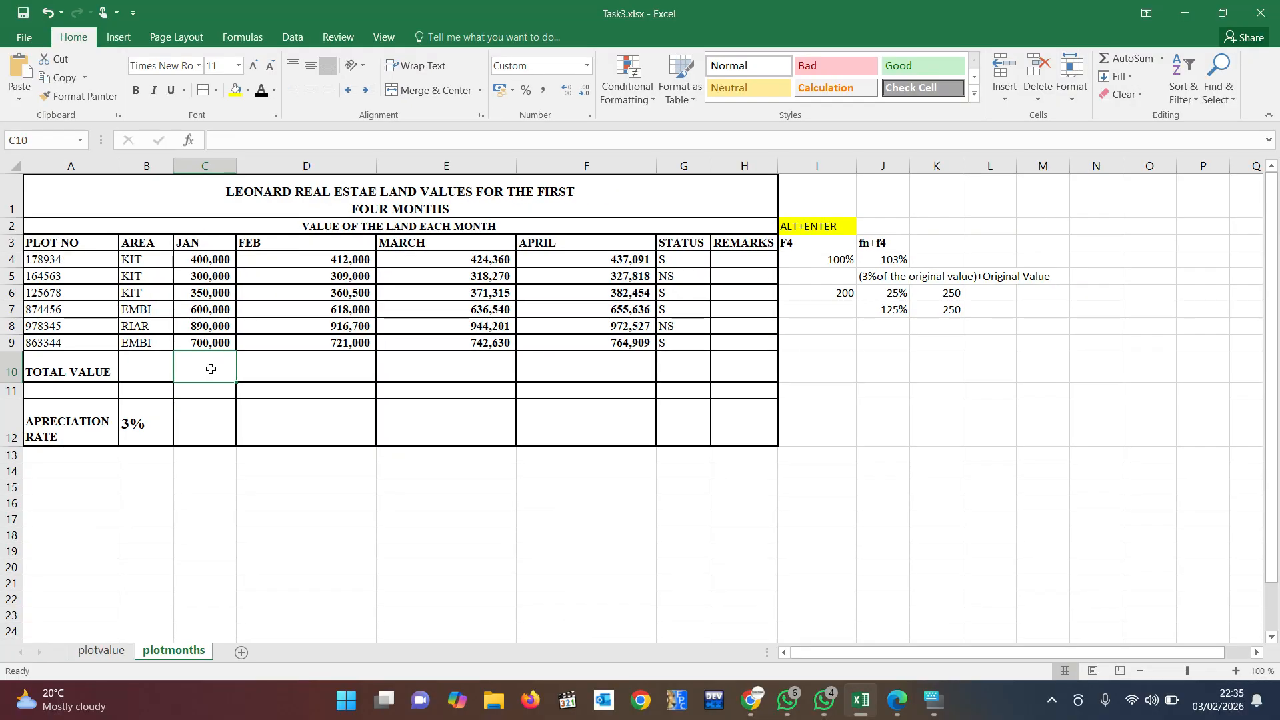
left_click(1163, 60)
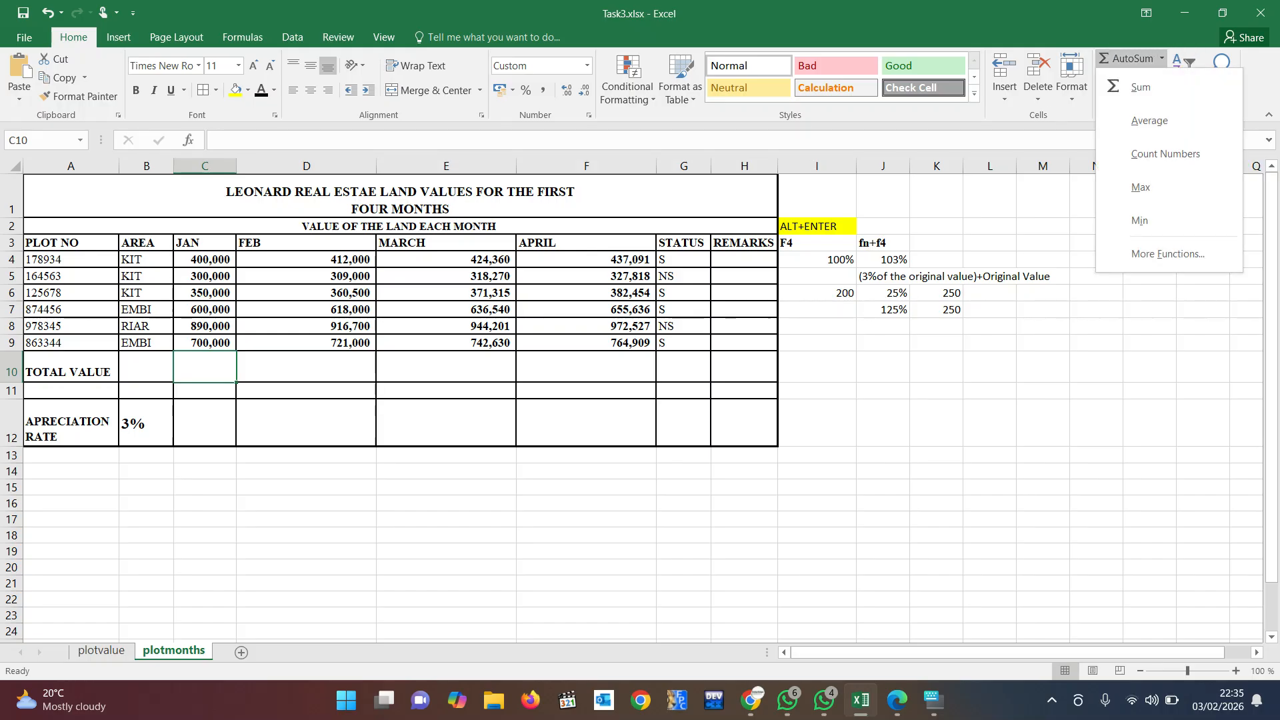
left_click(1141, 88)
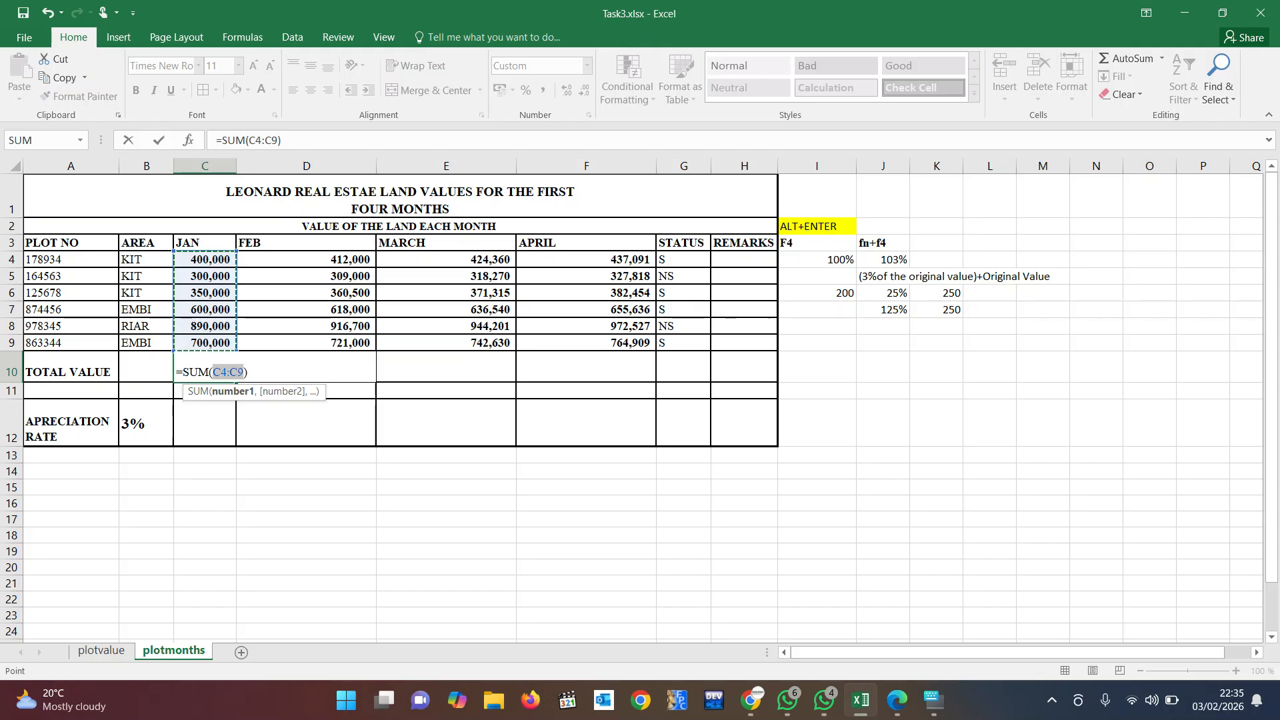
key("Up")
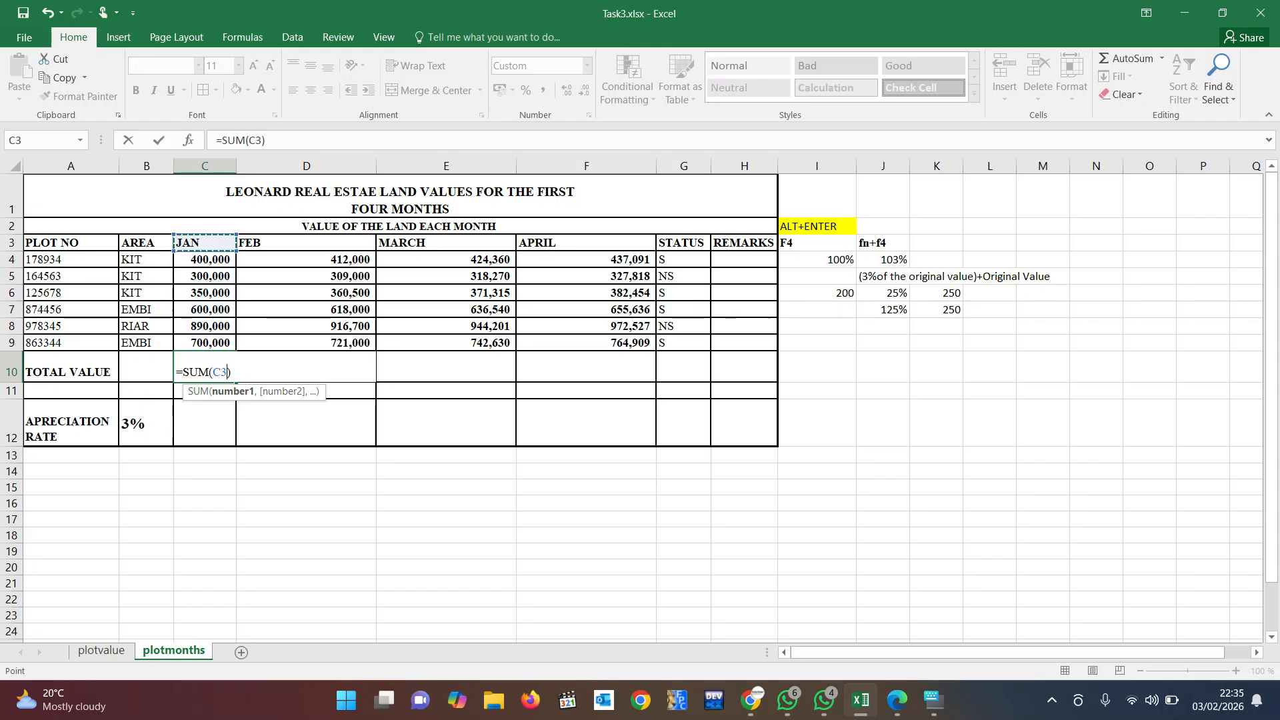
key("Down")
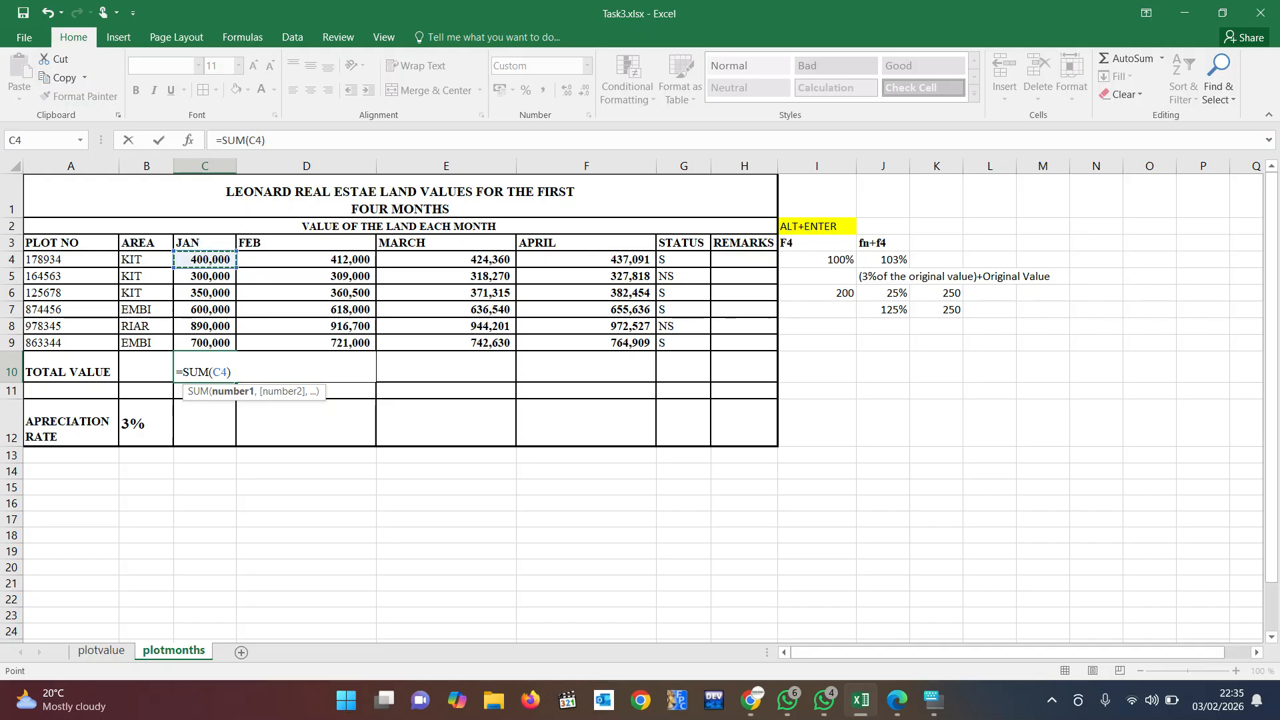
key("BackSpace")
key("Return")
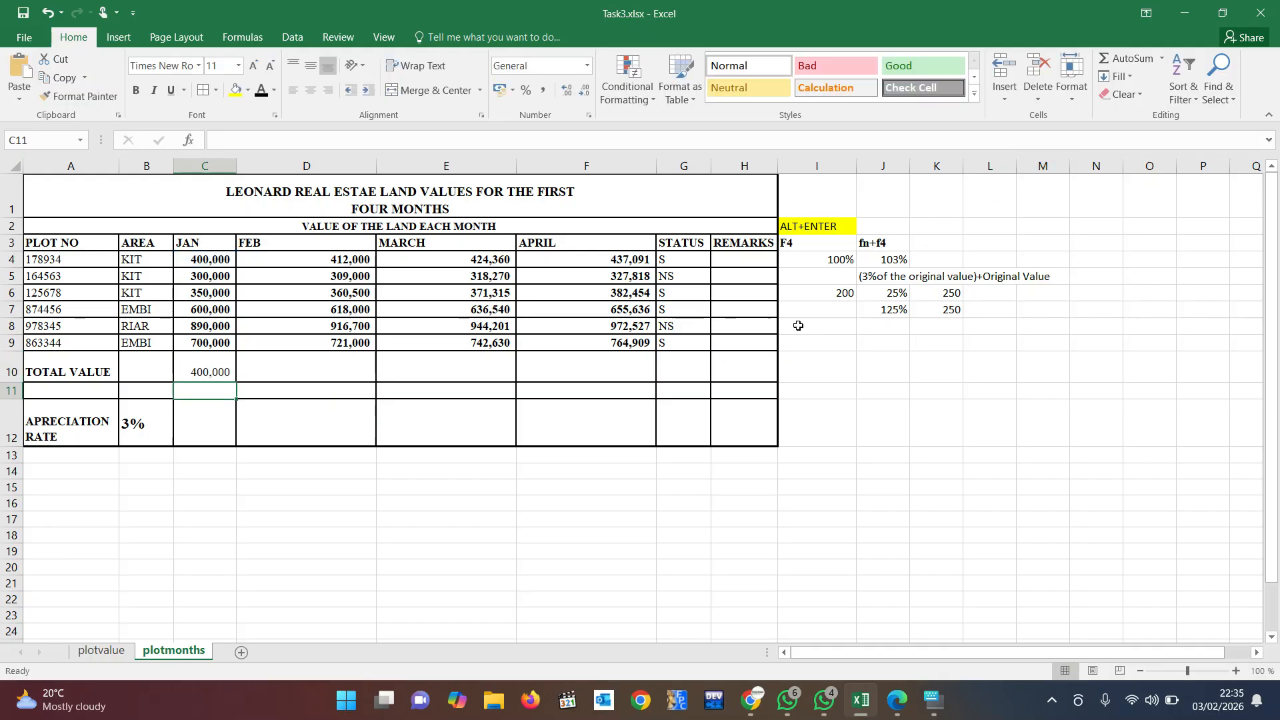
key("Delete")
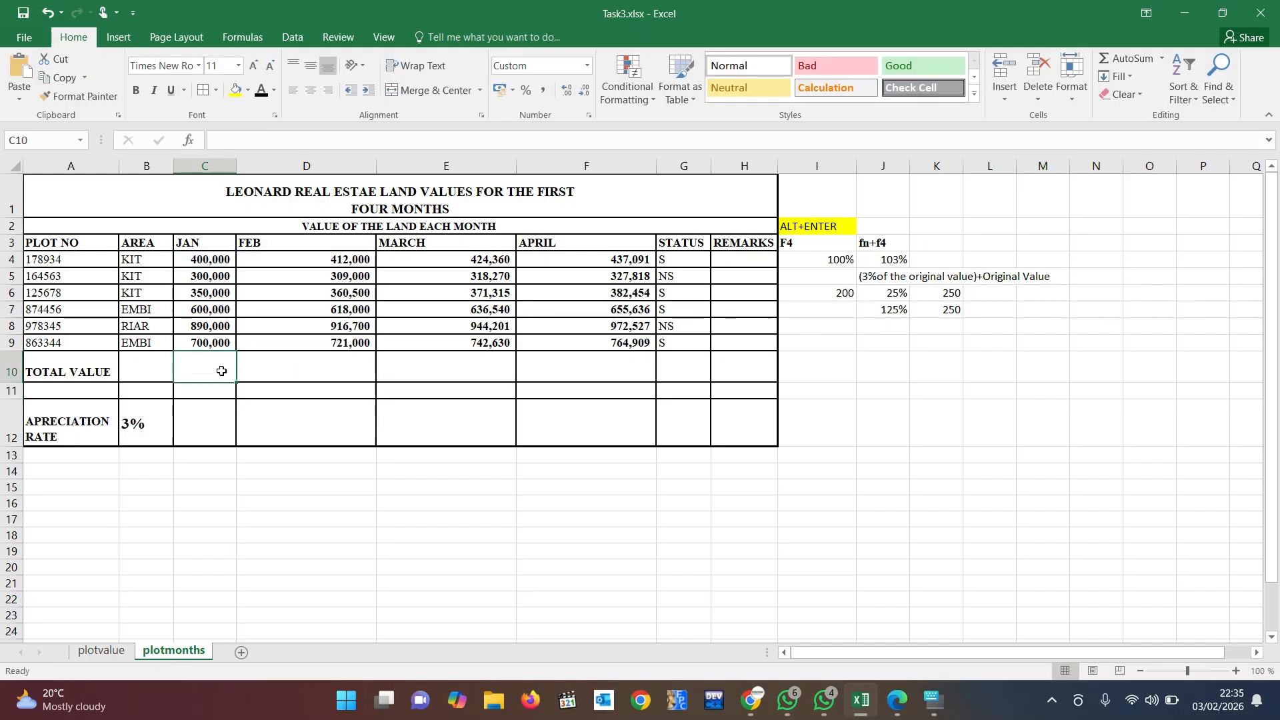
left_click(333, 464)
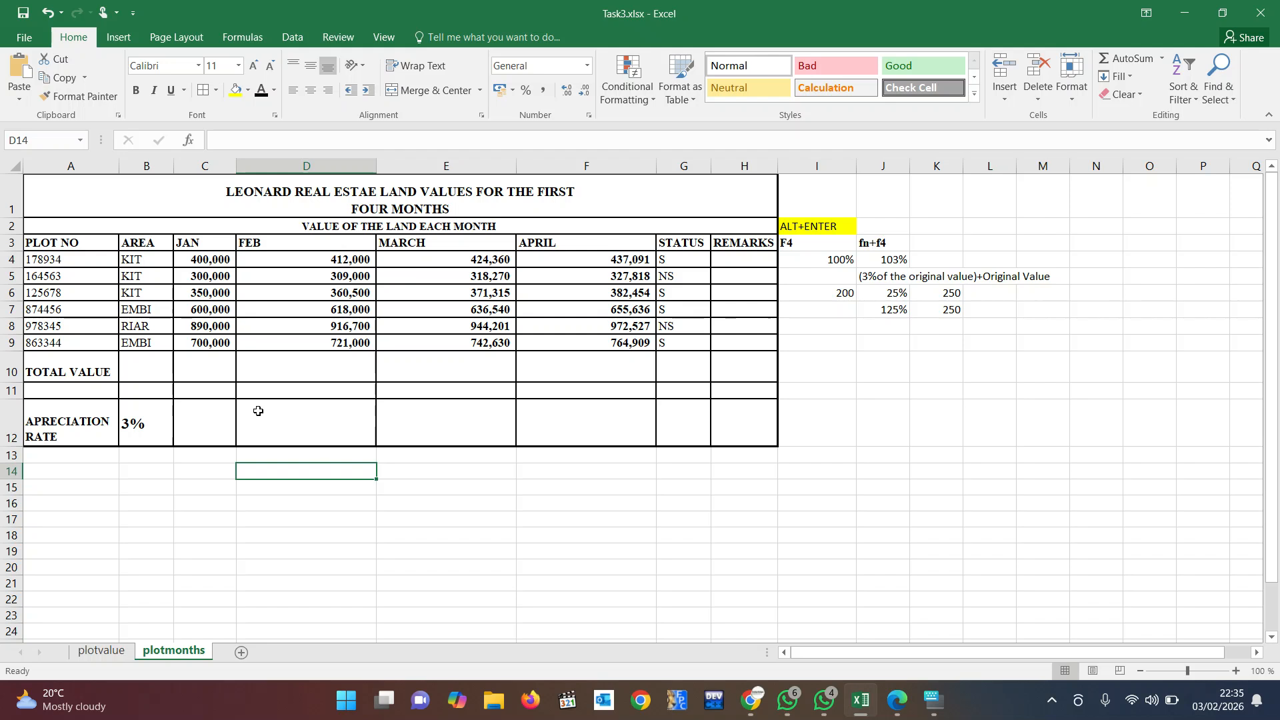
- Total the JAN values C4:C9 in the TOTAL VALUE cell C10 using the AutoSum Sum function
left_click(208, 372)
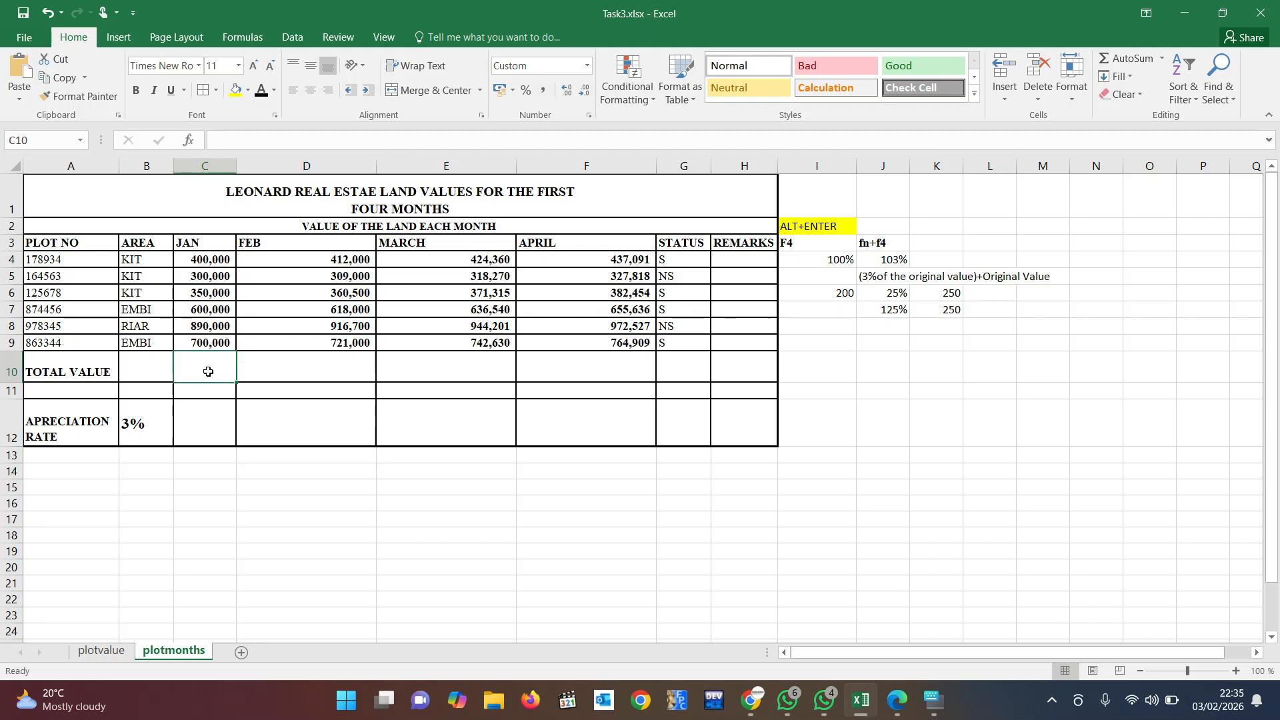
left_click(1162, 59)
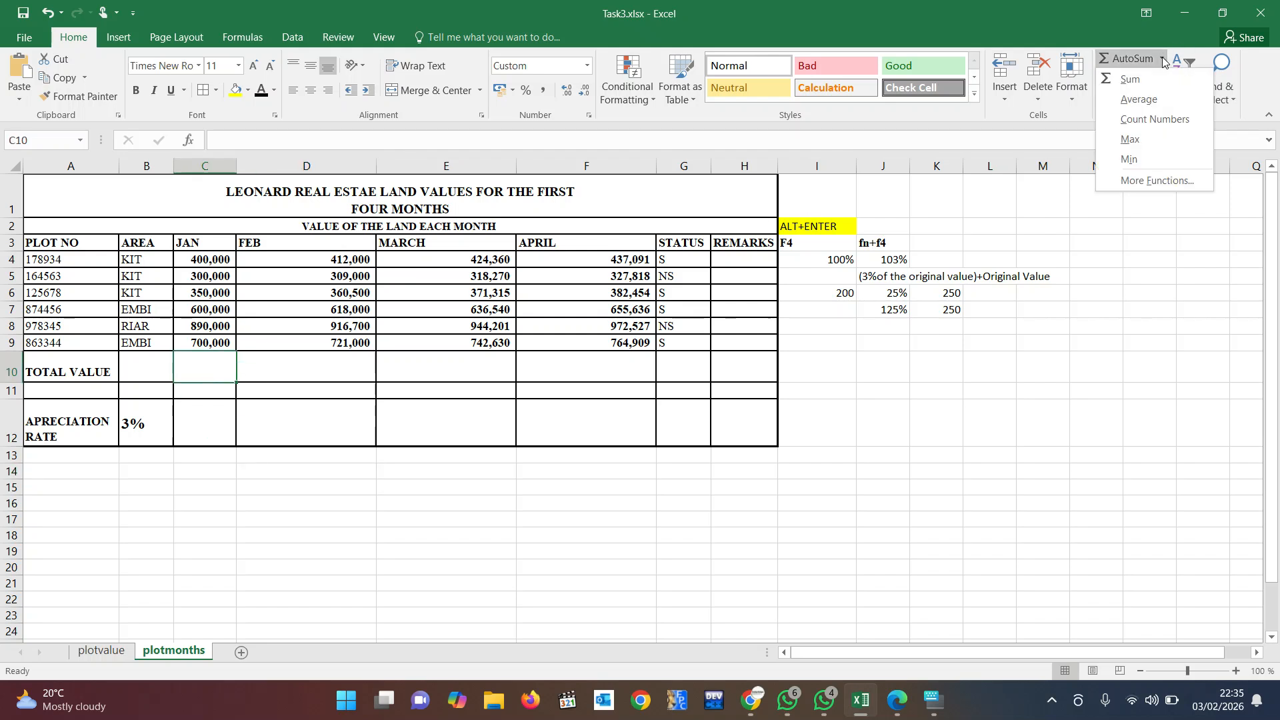
left_click(1132, 79)
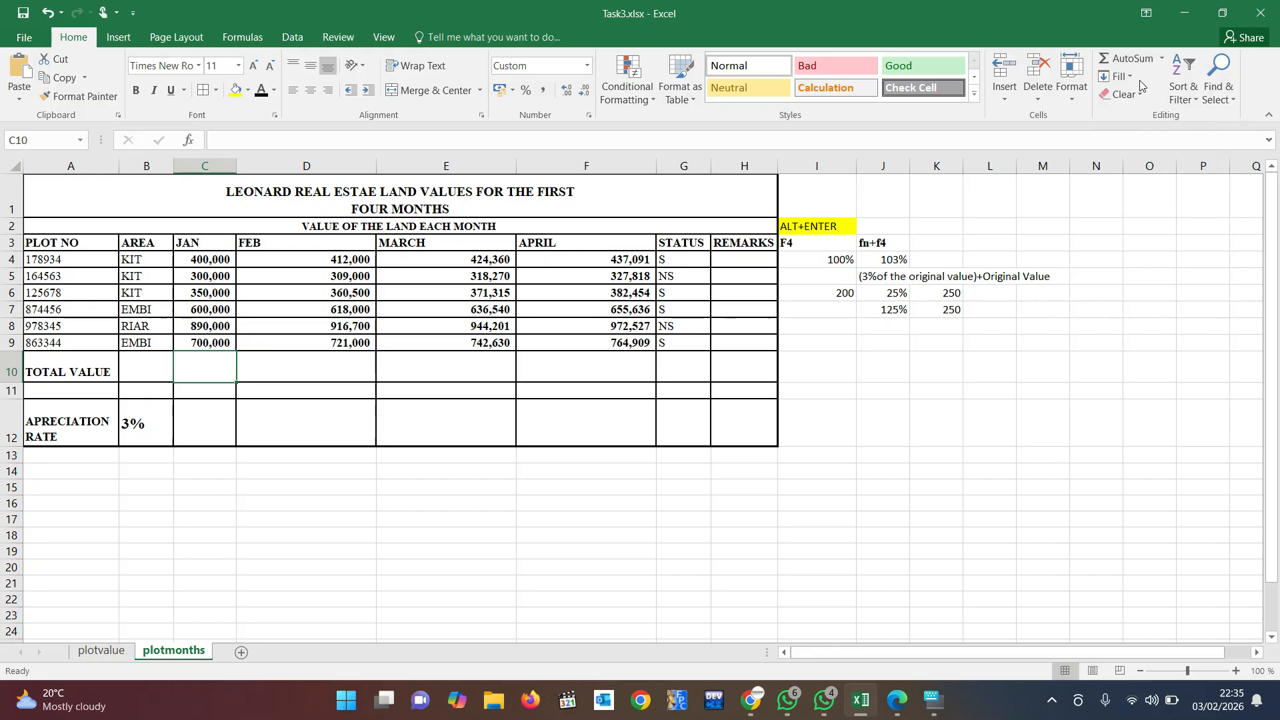
left_click(261, 374)
key("Return")
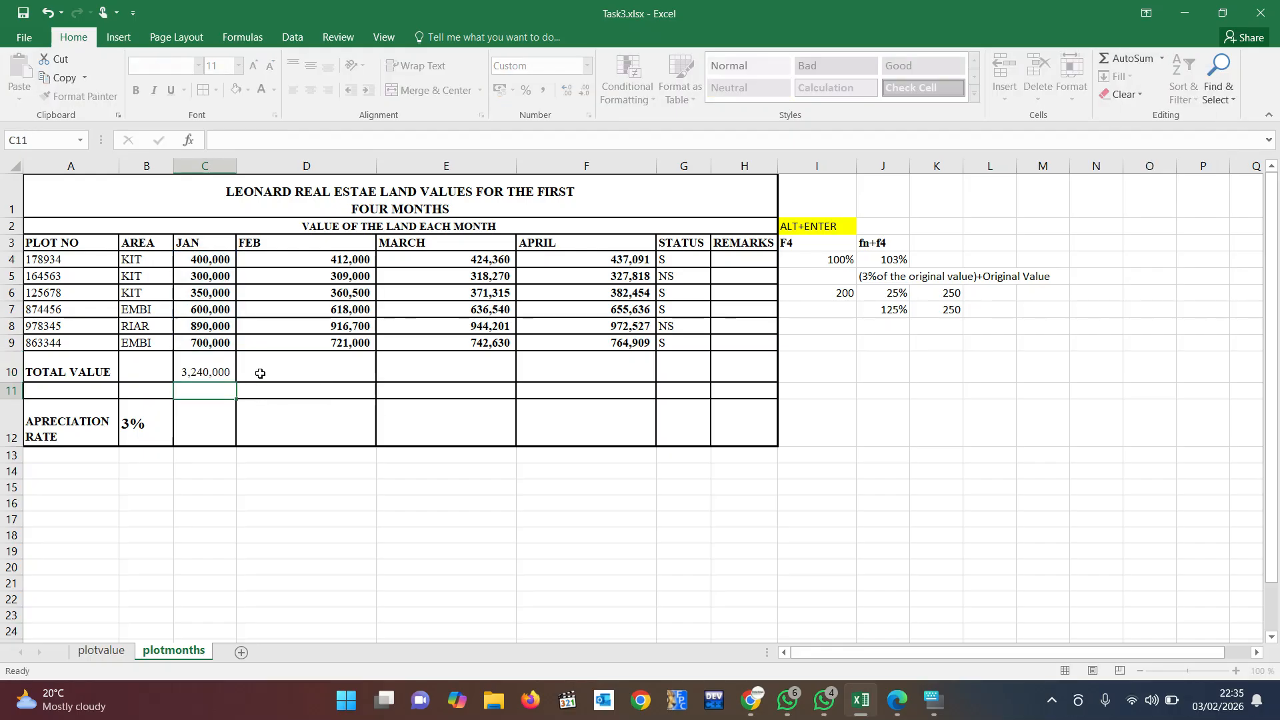
- Fill the JAN total formula from C10 across to the FEB, MARCH and APRIL totals in D10:F10
left_click(222, 372)
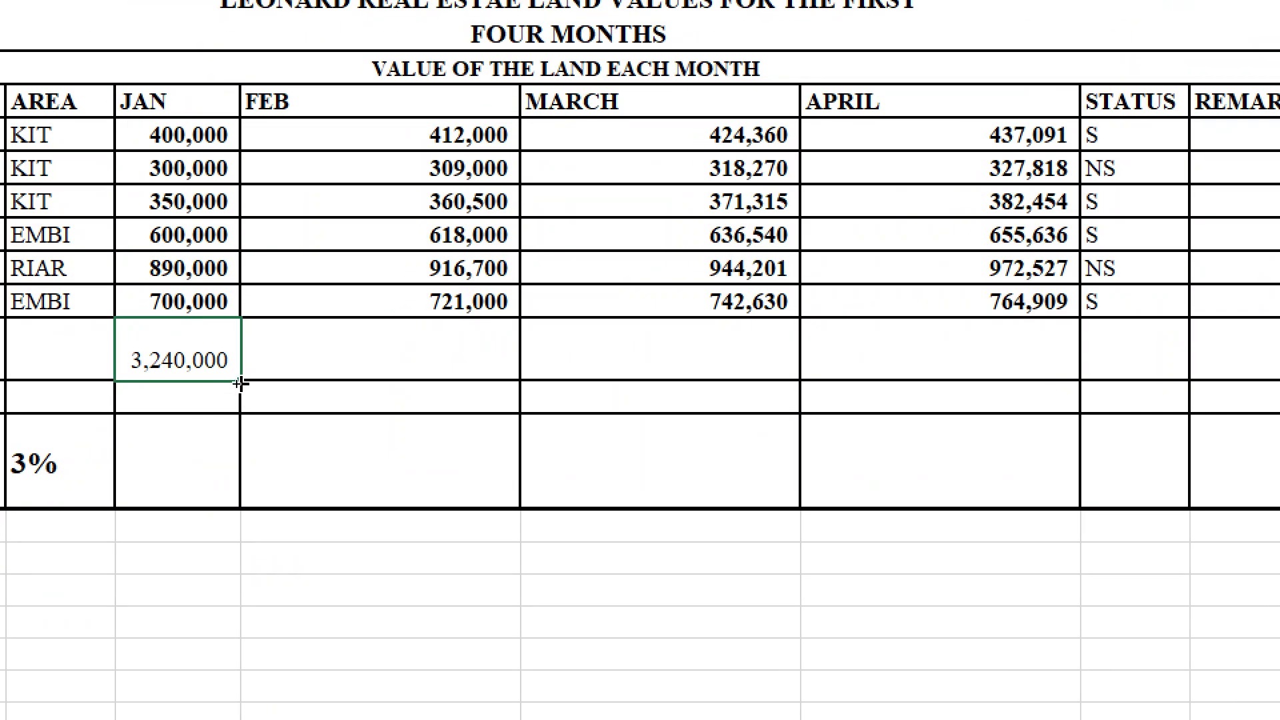
left_click_drag(240, 383, 987, 360)
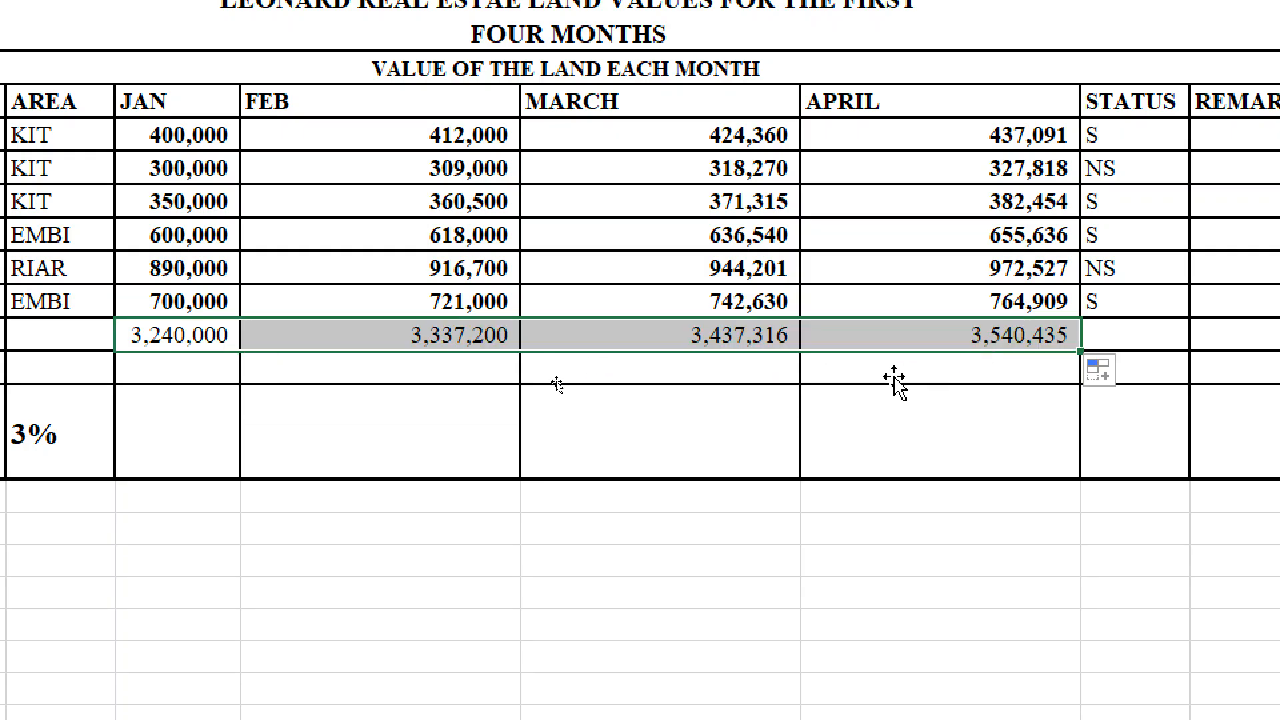
left_click(635, 402)
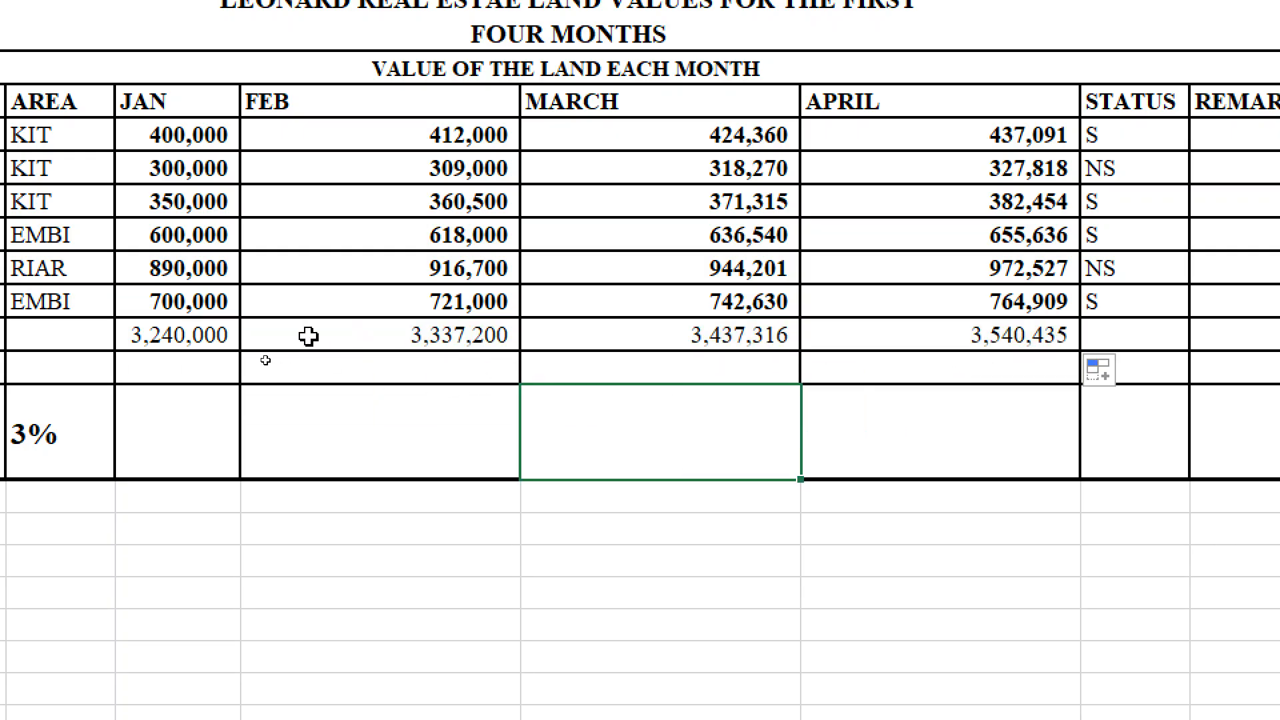
- Make the monthly totals in C10:F10 bold and increase their font size by two increments
left_click_drag(183, 333, 932, 335)
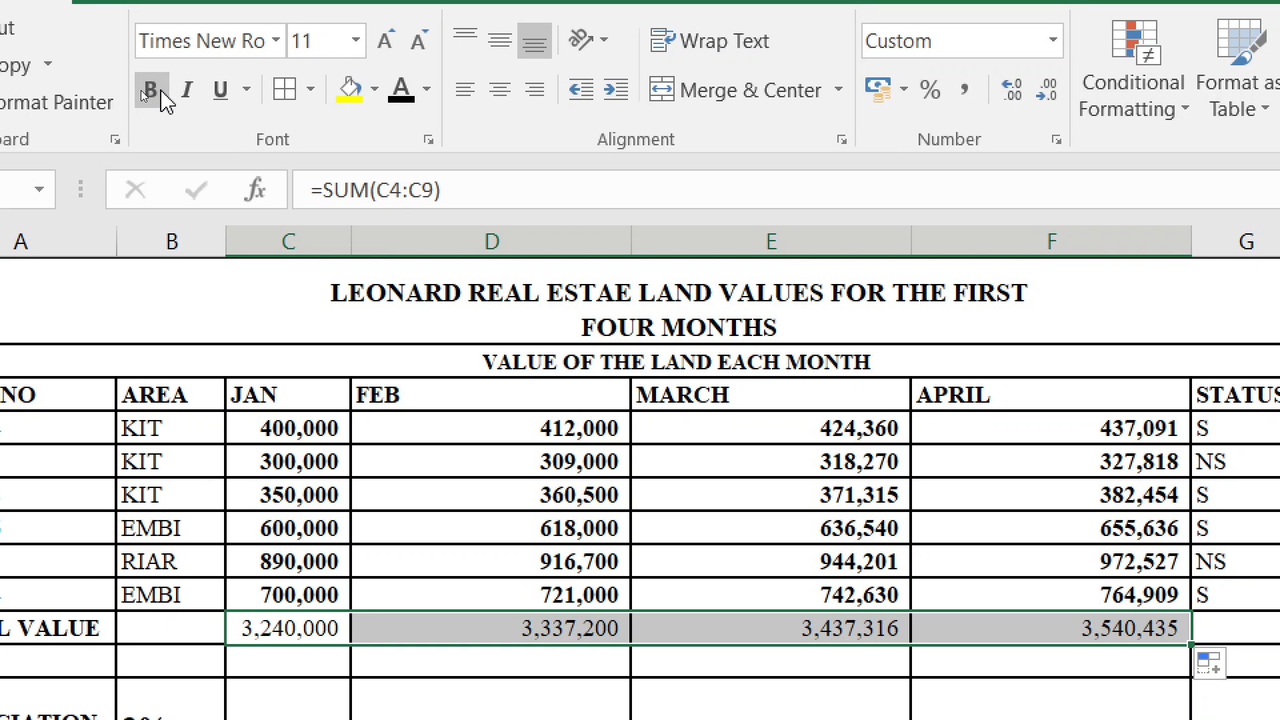
left_click(164, 100)
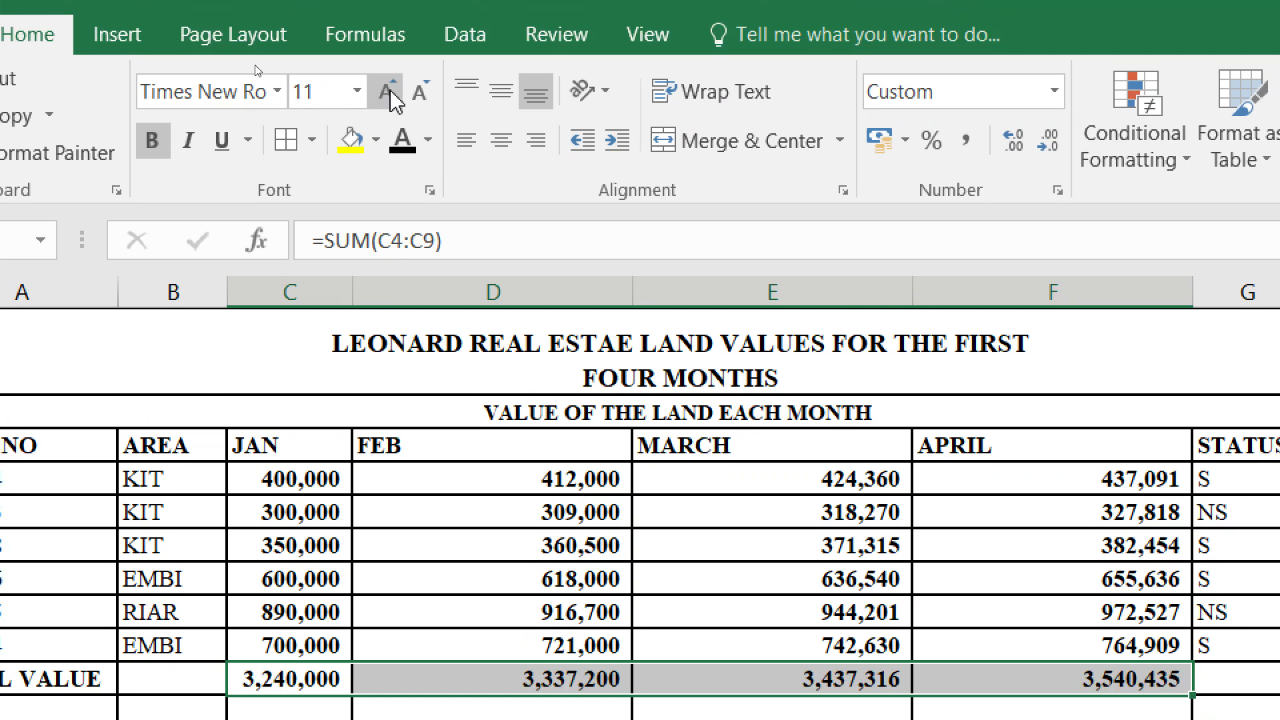
left_click(389, 42)
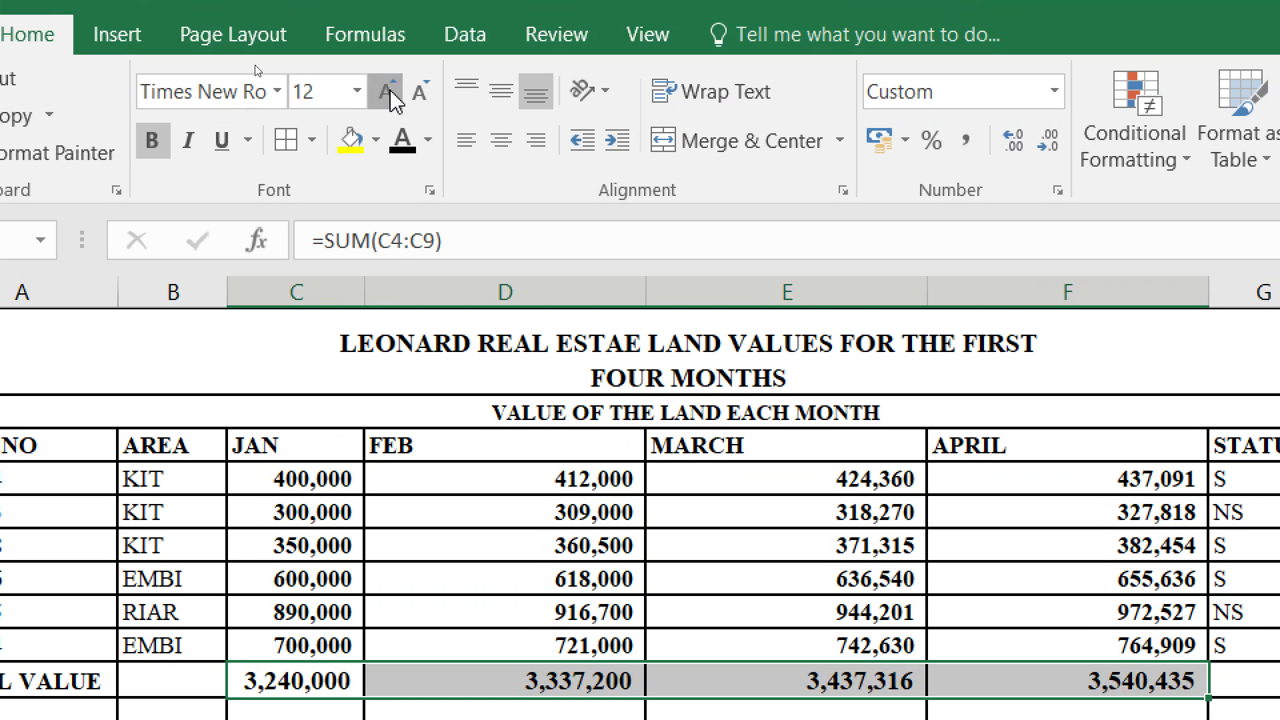
left_click(393, 93)
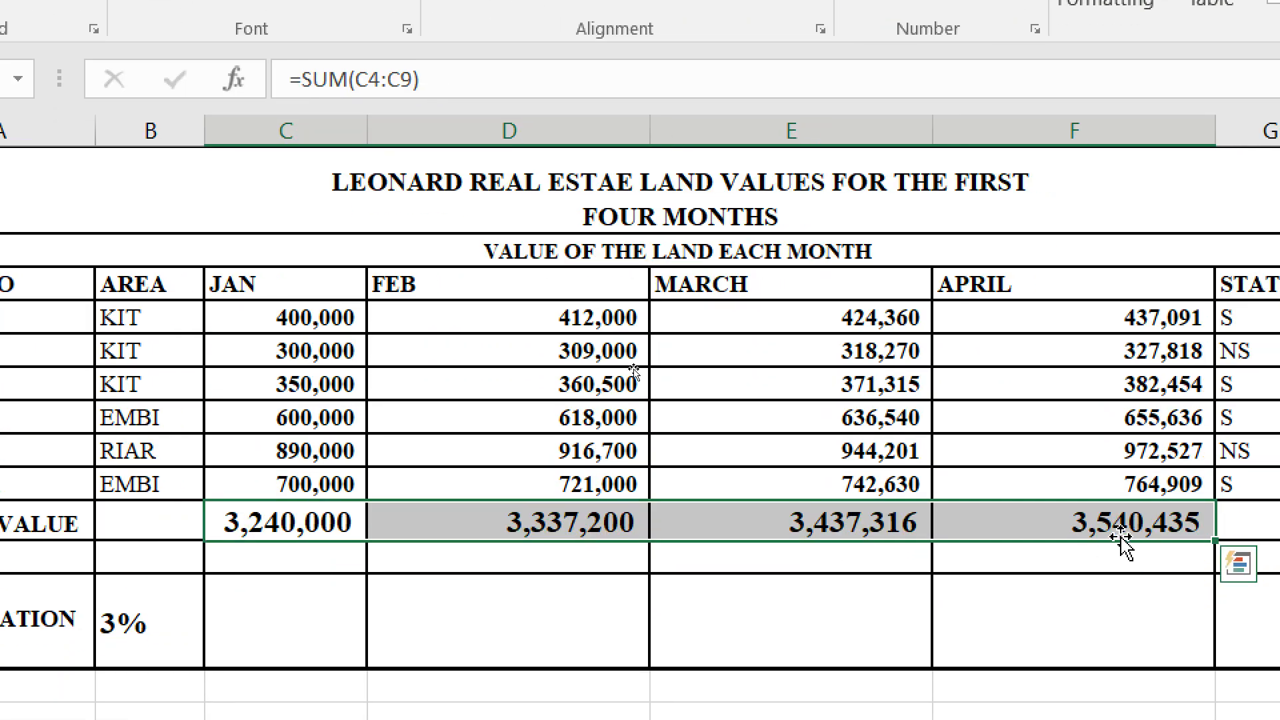
- Enter the remarks Sold, Not Sold and Sold as plain text in H4:H6 of the REMARKS column
left_click(1130, 594)
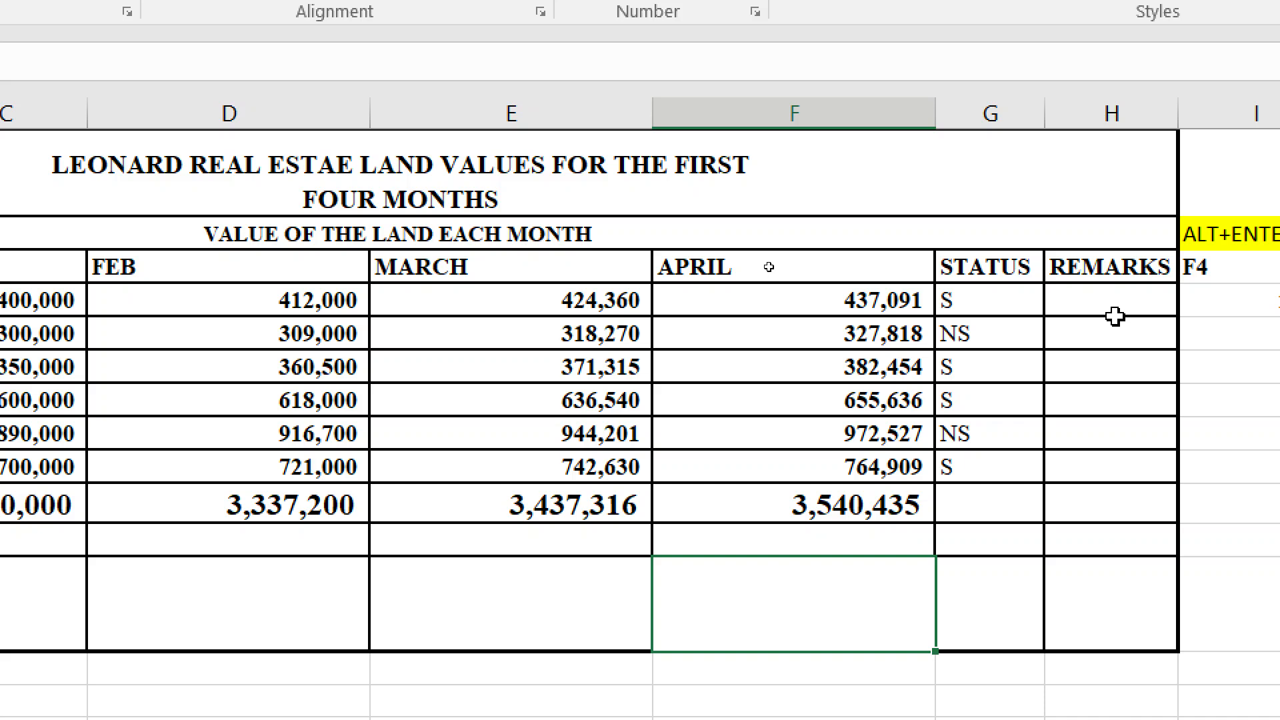
left_click(1119, 301)
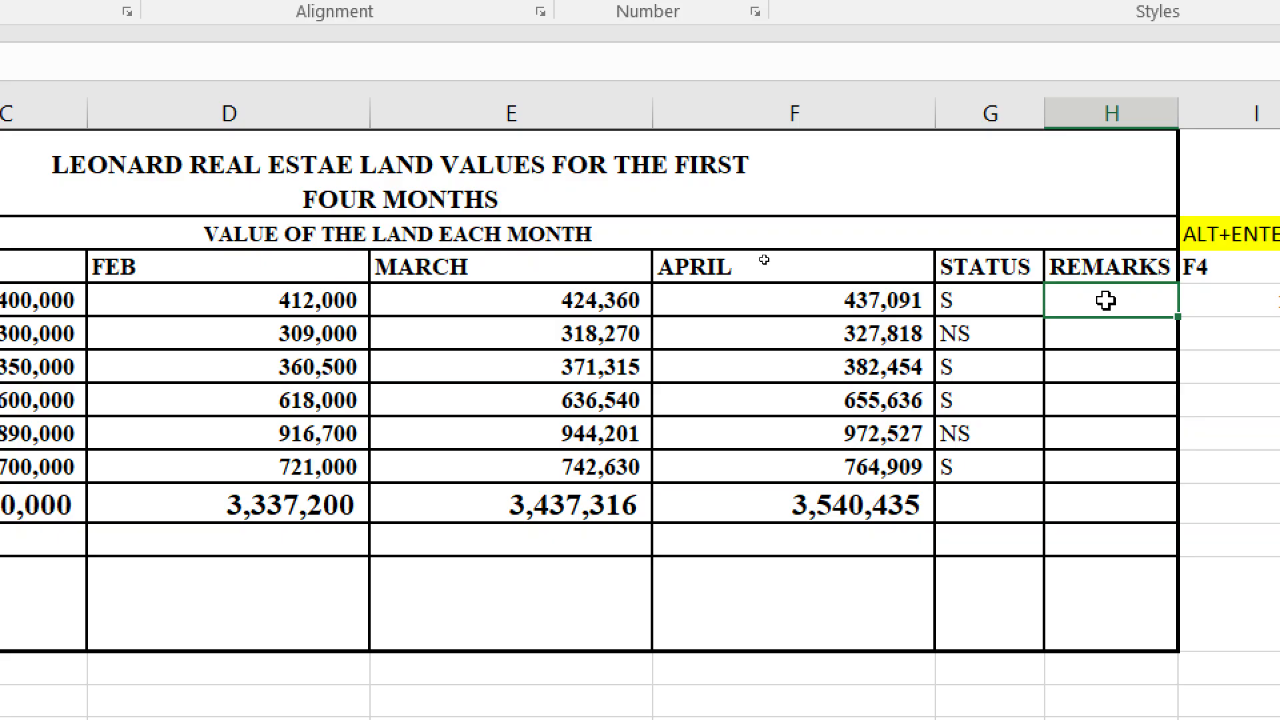
type("Sold")
key("Return")
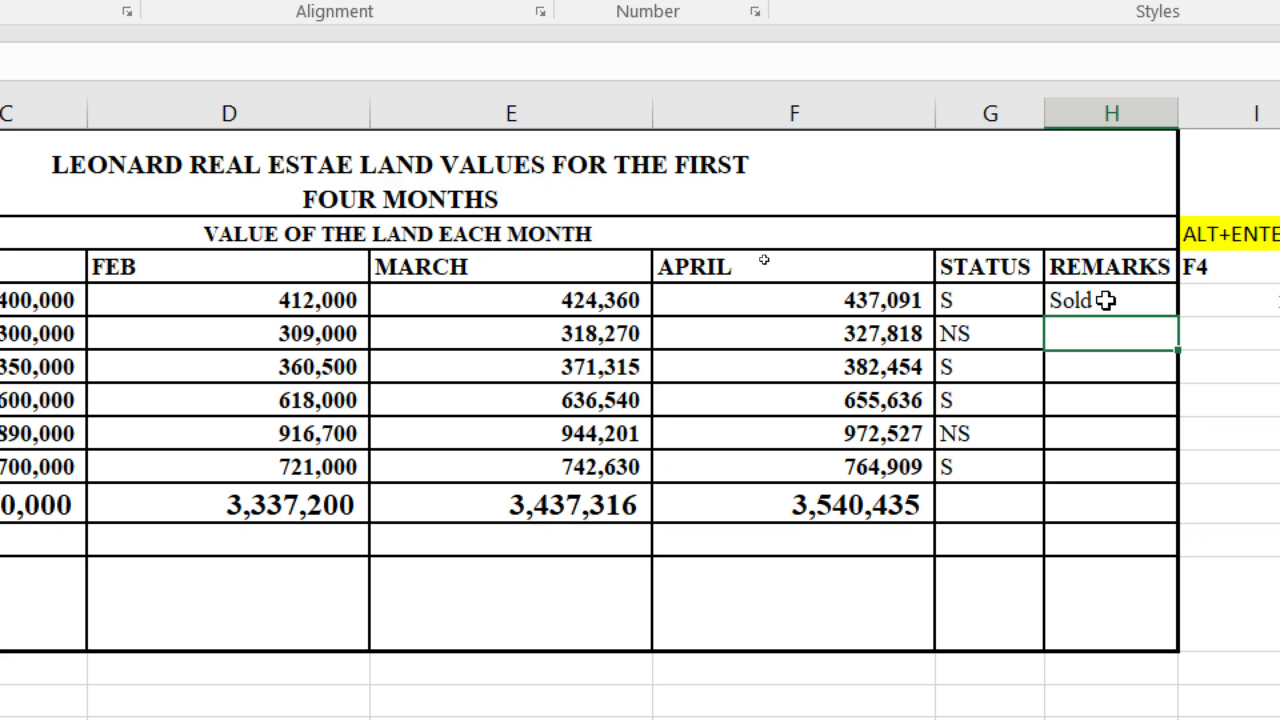
type("Not Sold")
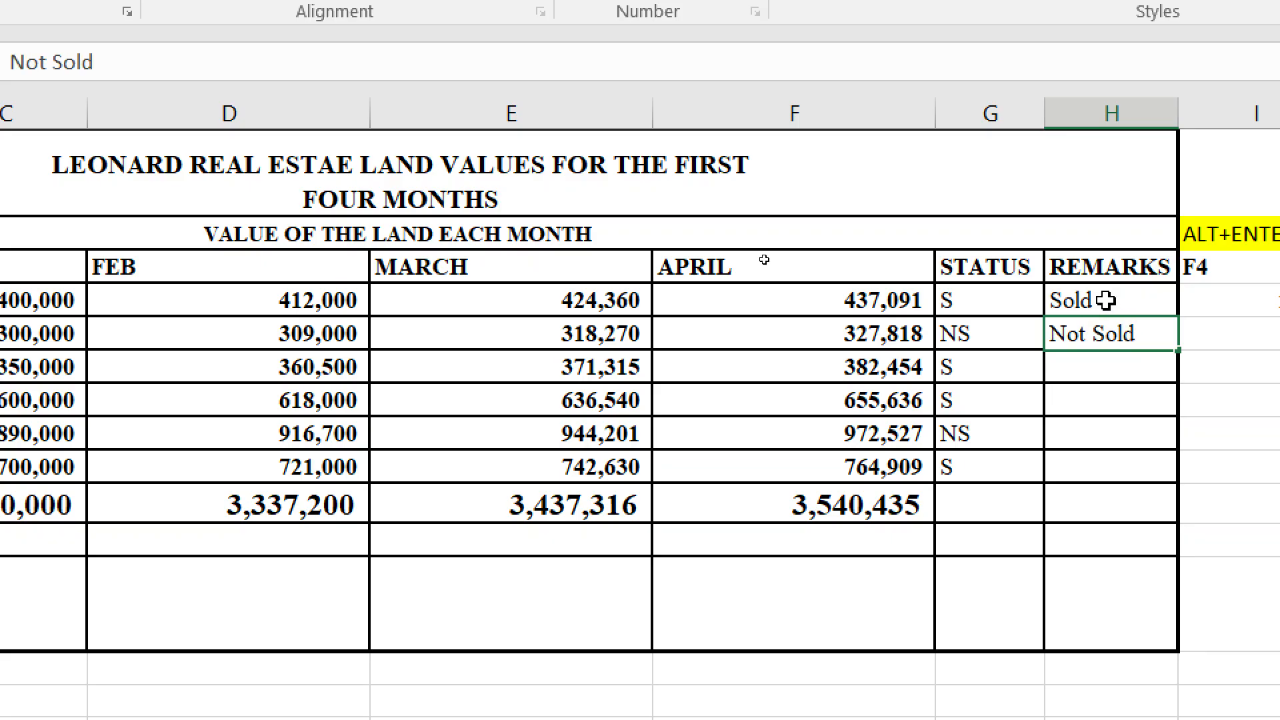
key("Return")
type("Sold")
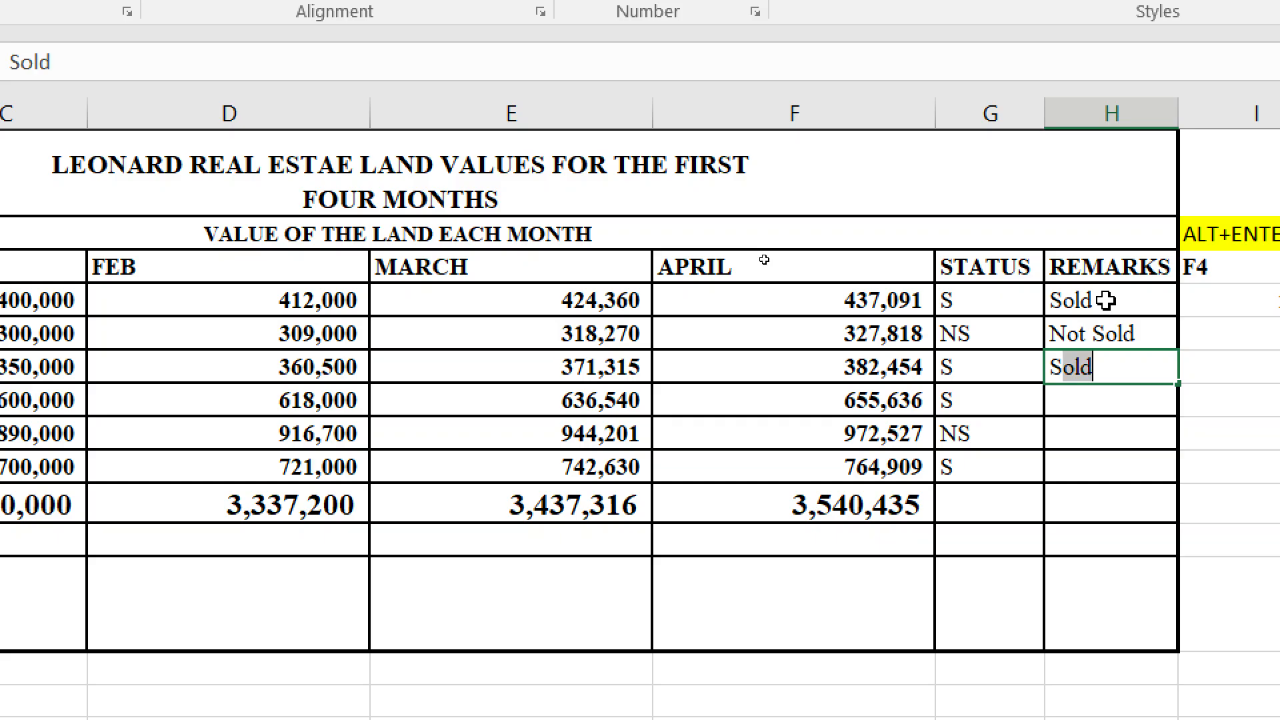
key("Return")
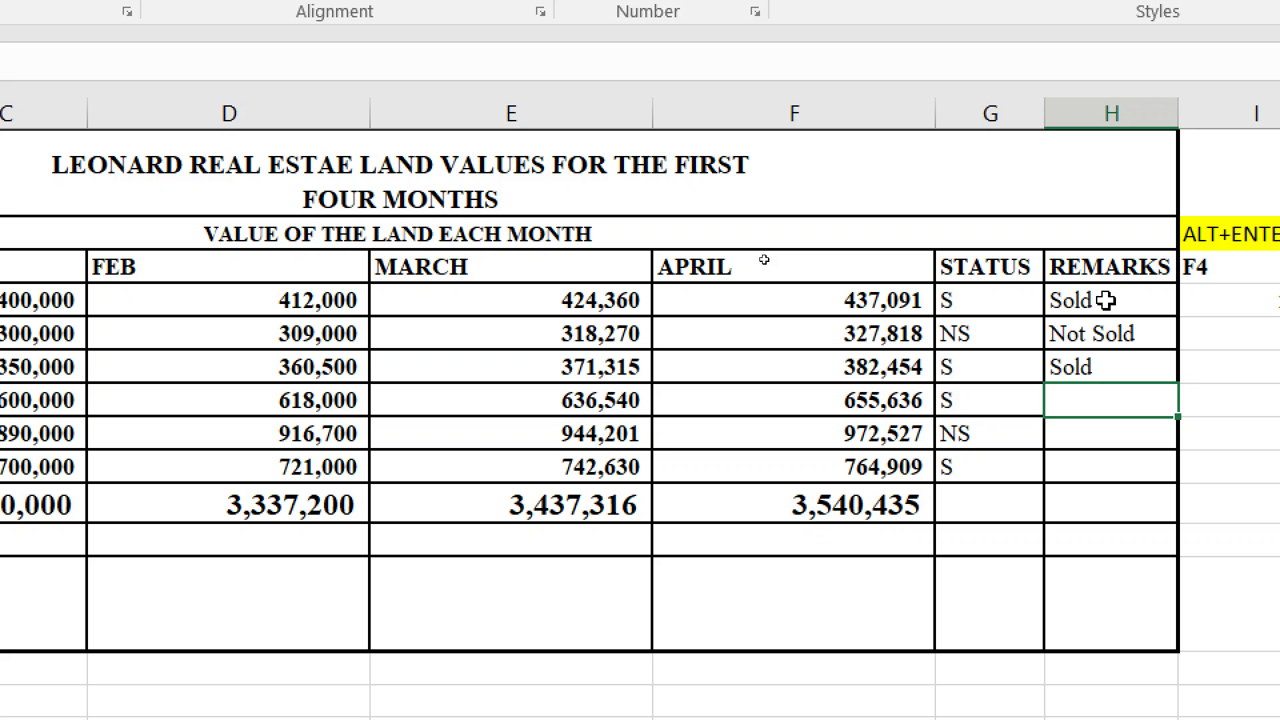
- Clear the manually entered remarks from H4:H6
left_click_drag(1091, 298, 1087, 374)
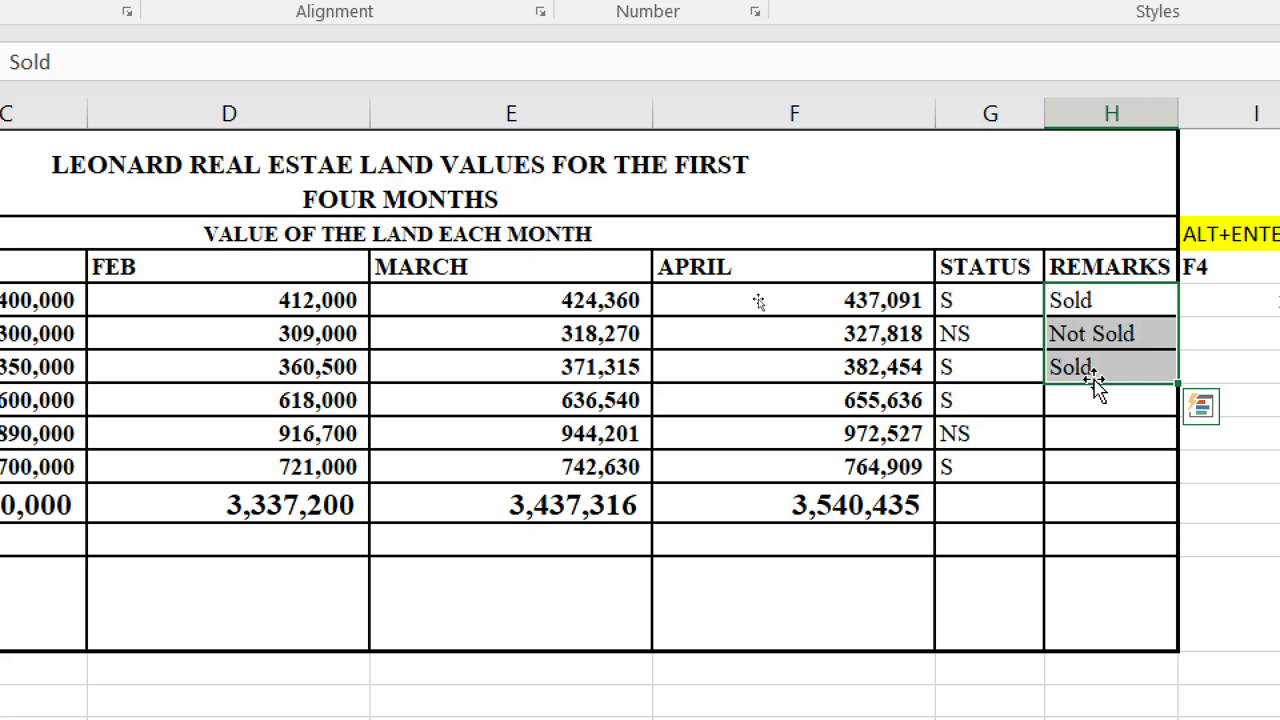
key("Delete")
left_click(1097, 464)
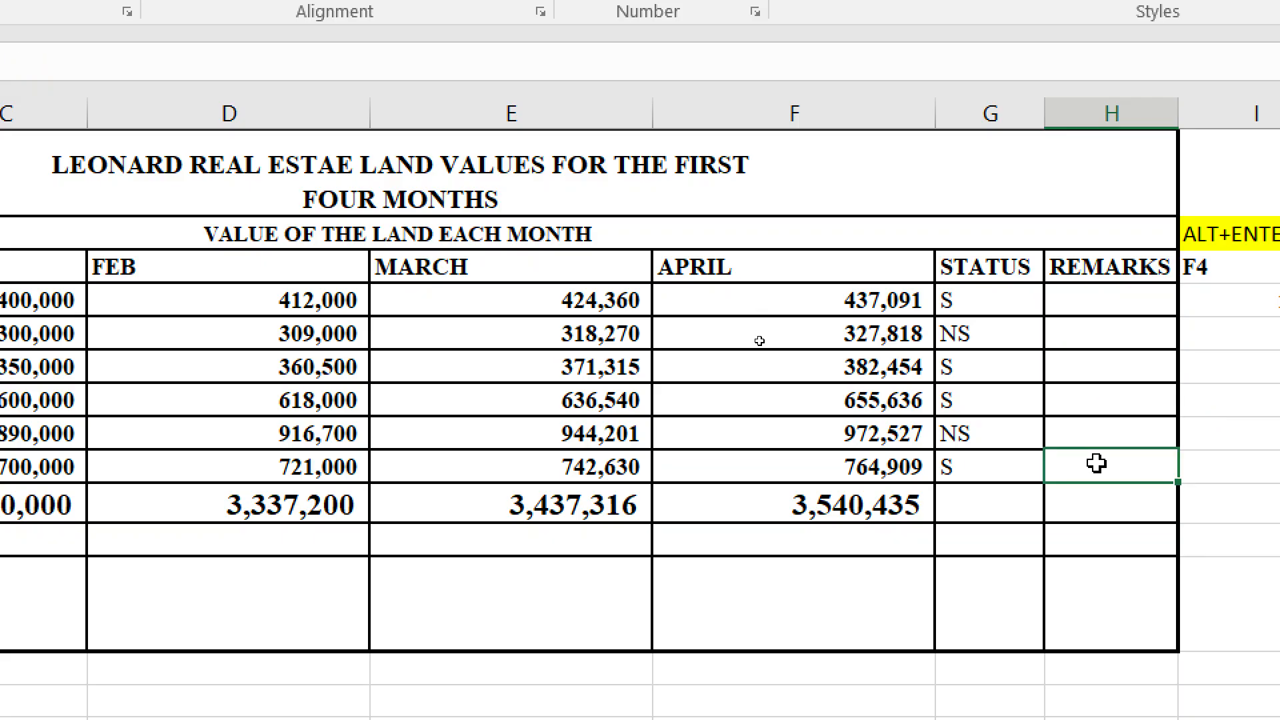
left_click(1086, 307)
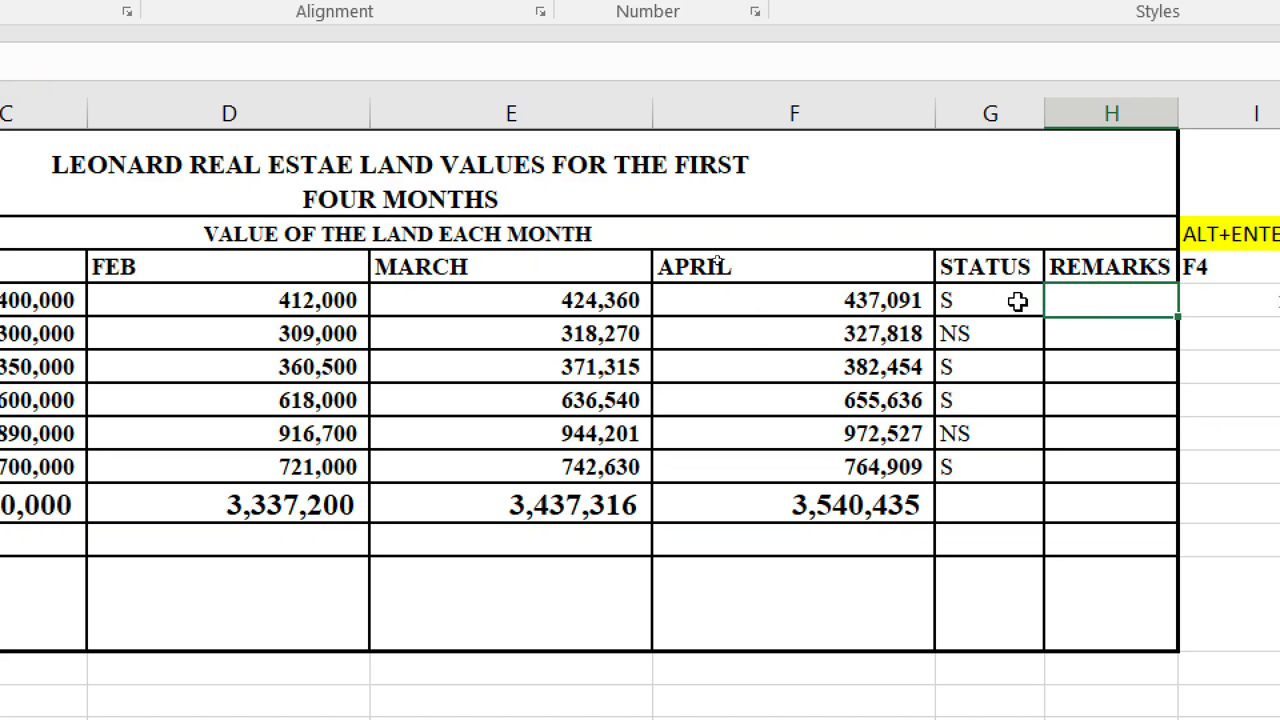
left_click(972, 301)
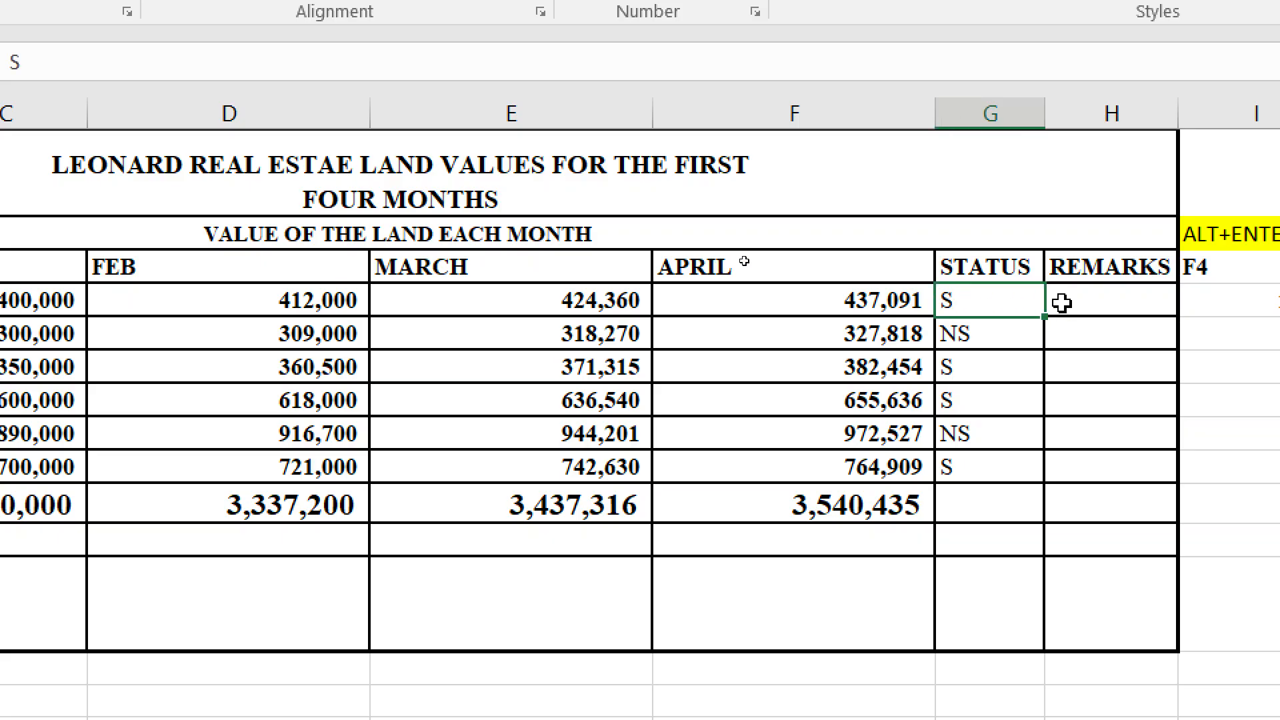
left_click(1086, 303)
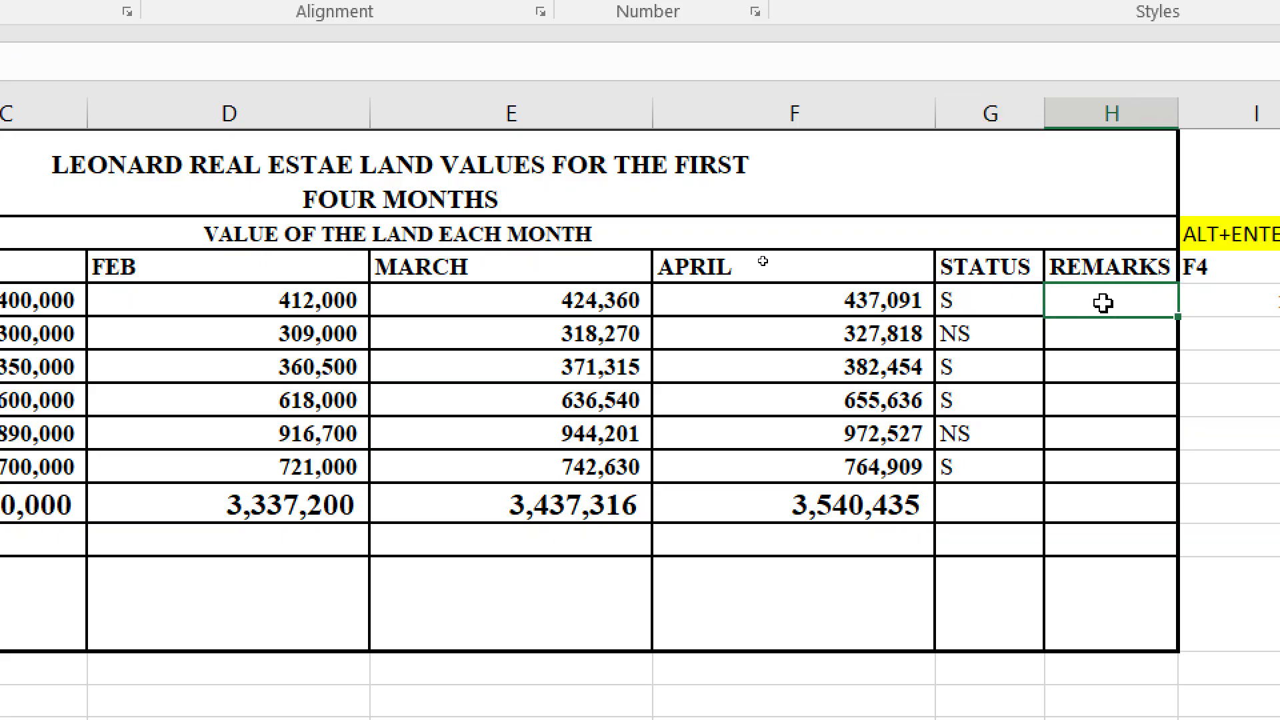
left_click(982, 337)
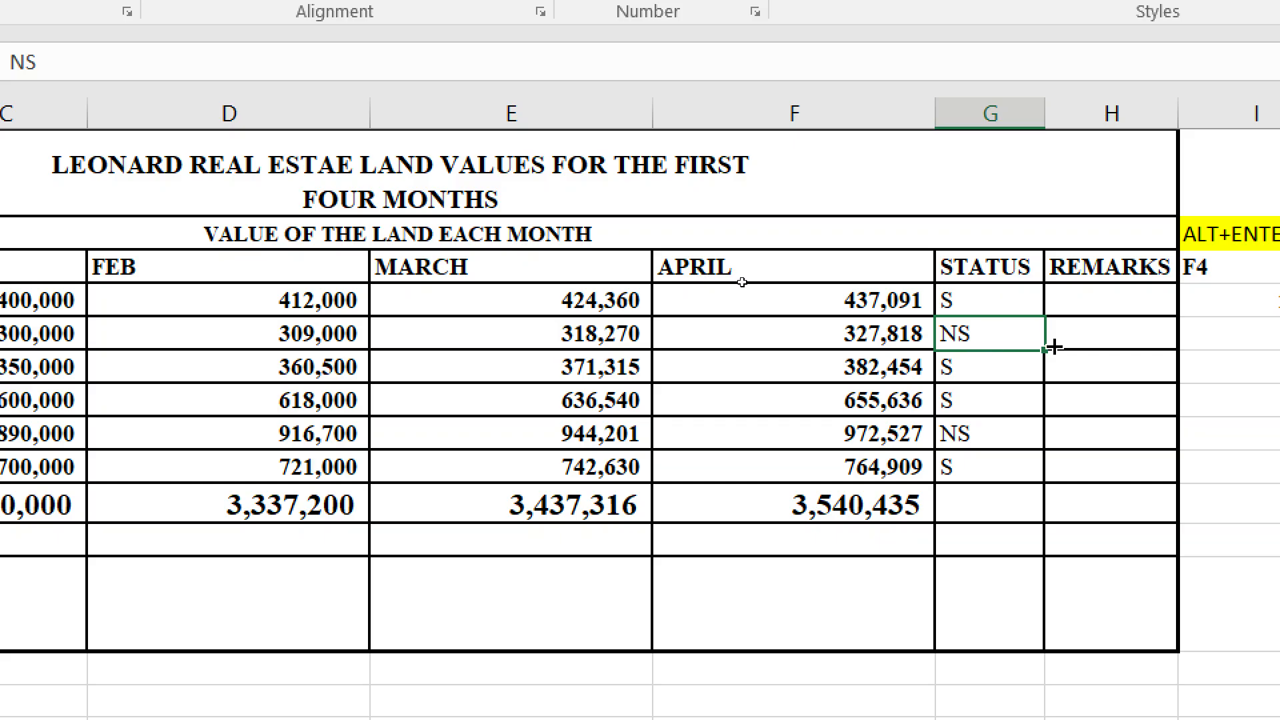
left_click(1101, 342)
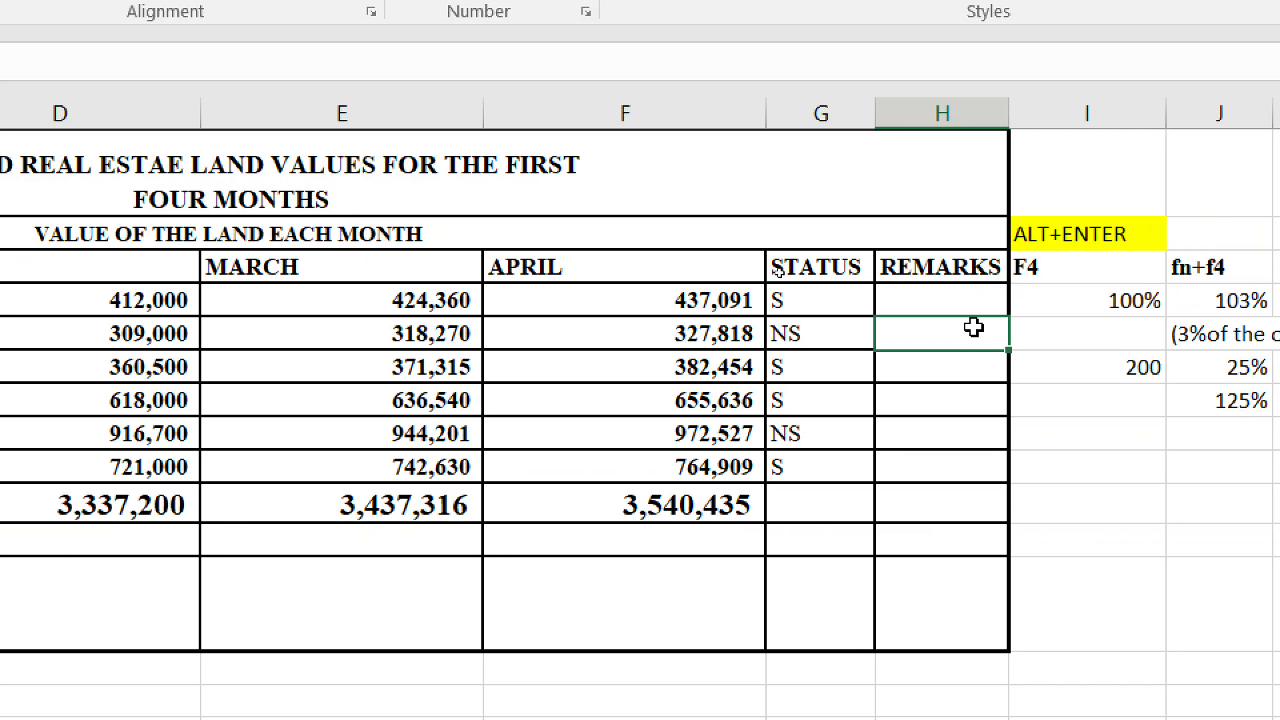
- Make the first REMARKS cell H4 bold and increase its font size by three increments
left_click(916, 302)
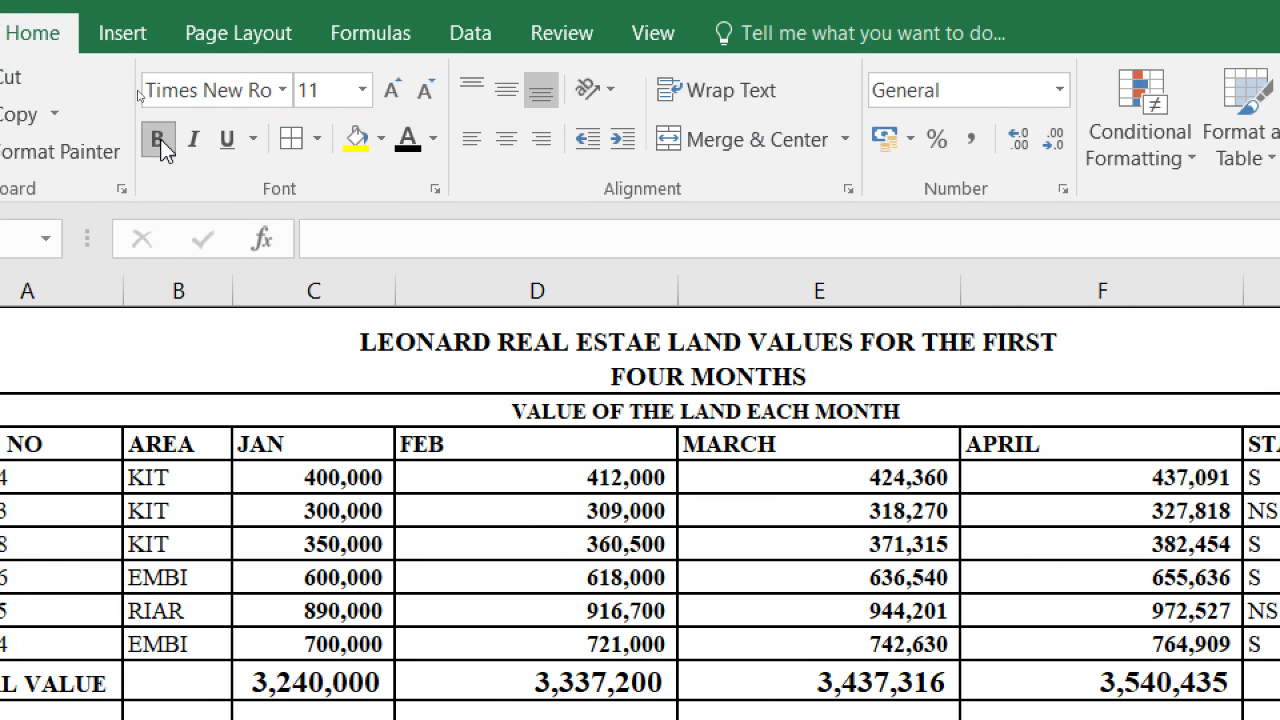
left_click(395, 97)
left_click(395, 96)
left_click(394, 97)
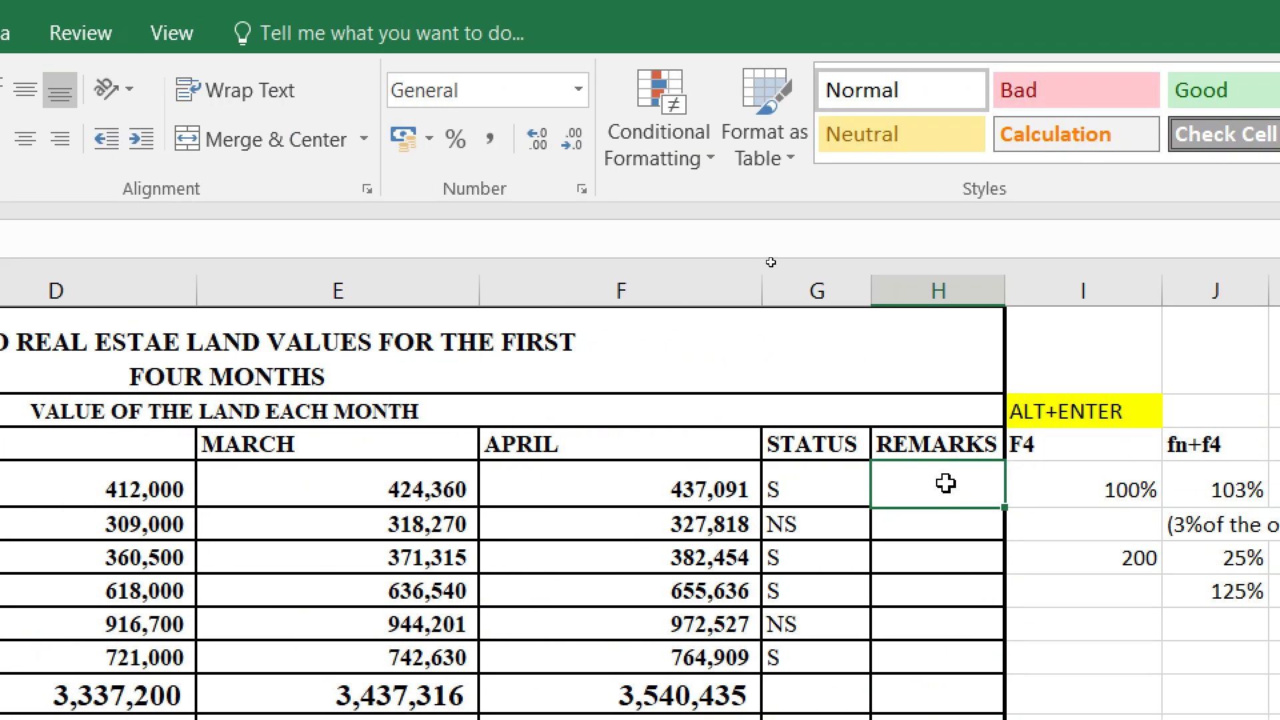
- Start an IF formula in H4 whose logical test checks whether the status in G4 equals "S"
type("=")
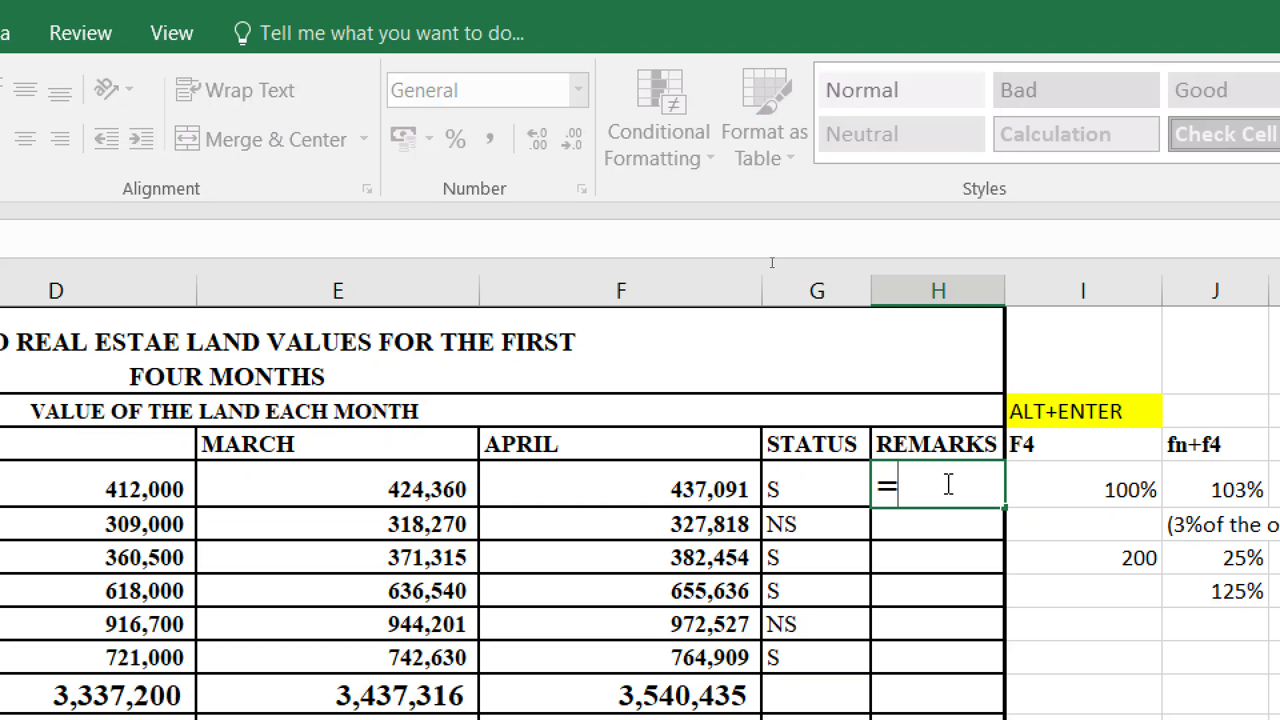
type("IF")
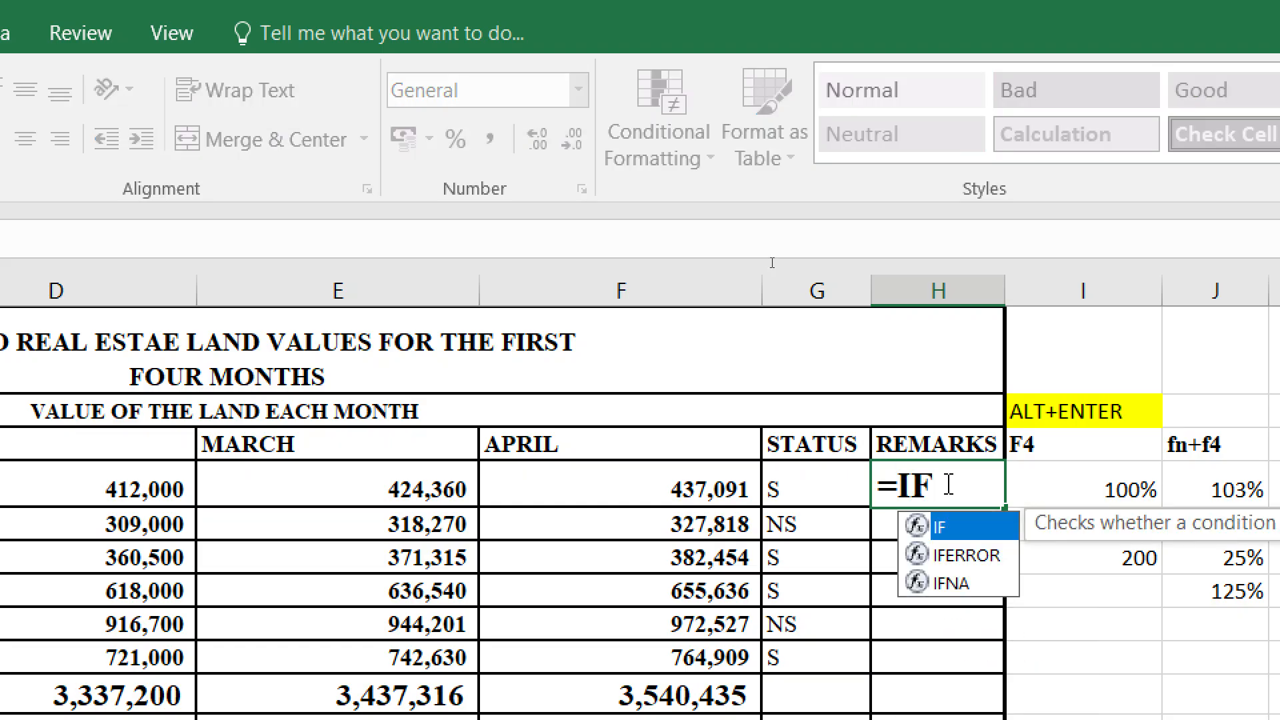
type("(")
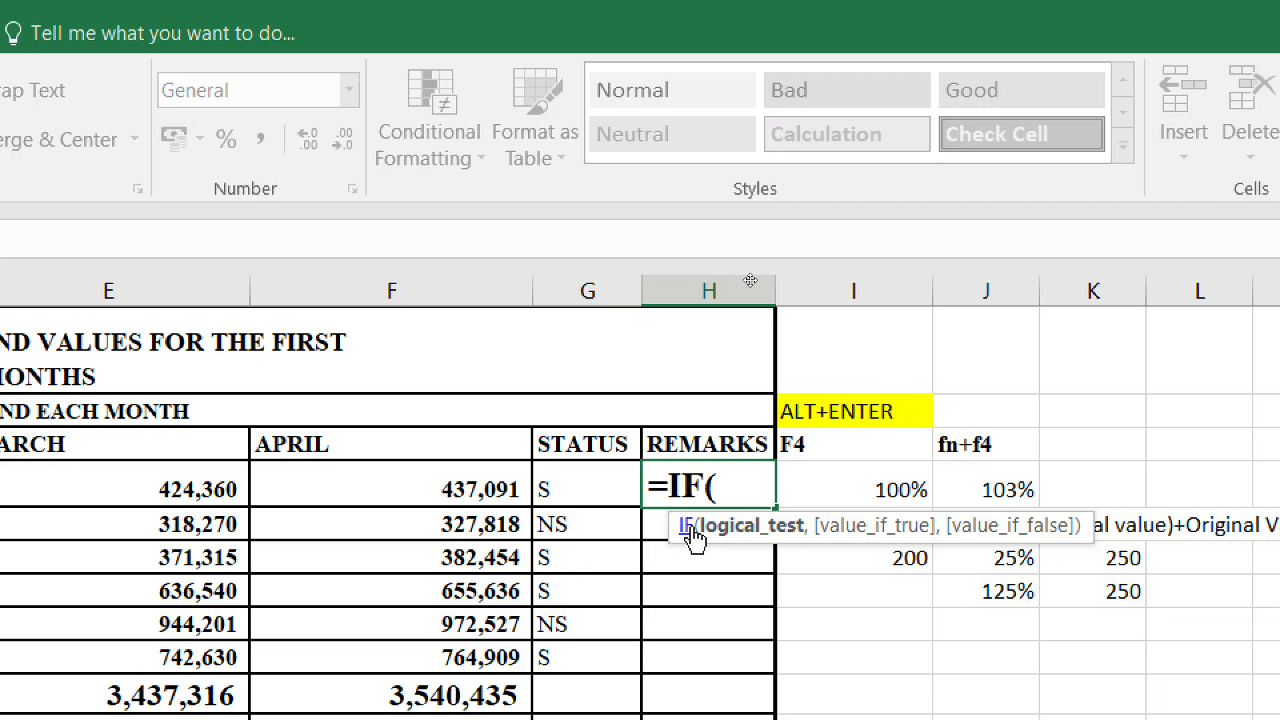
left_click(572, 491)
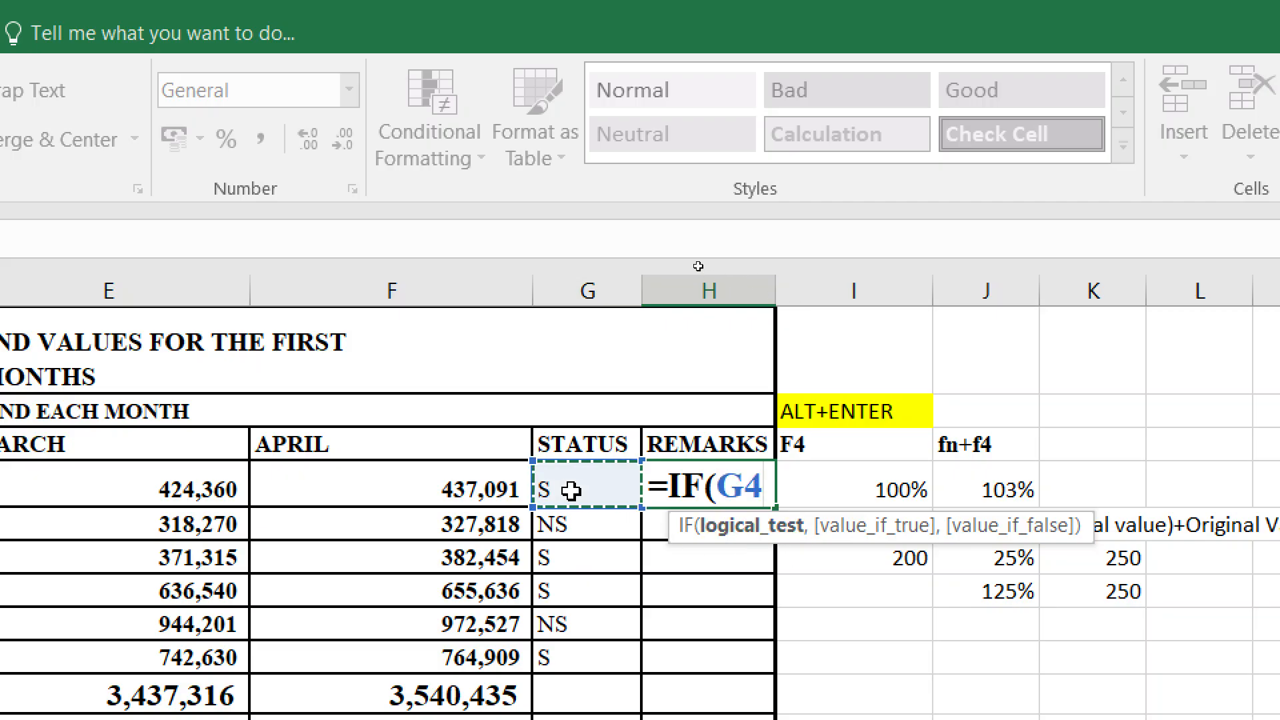
type("=")
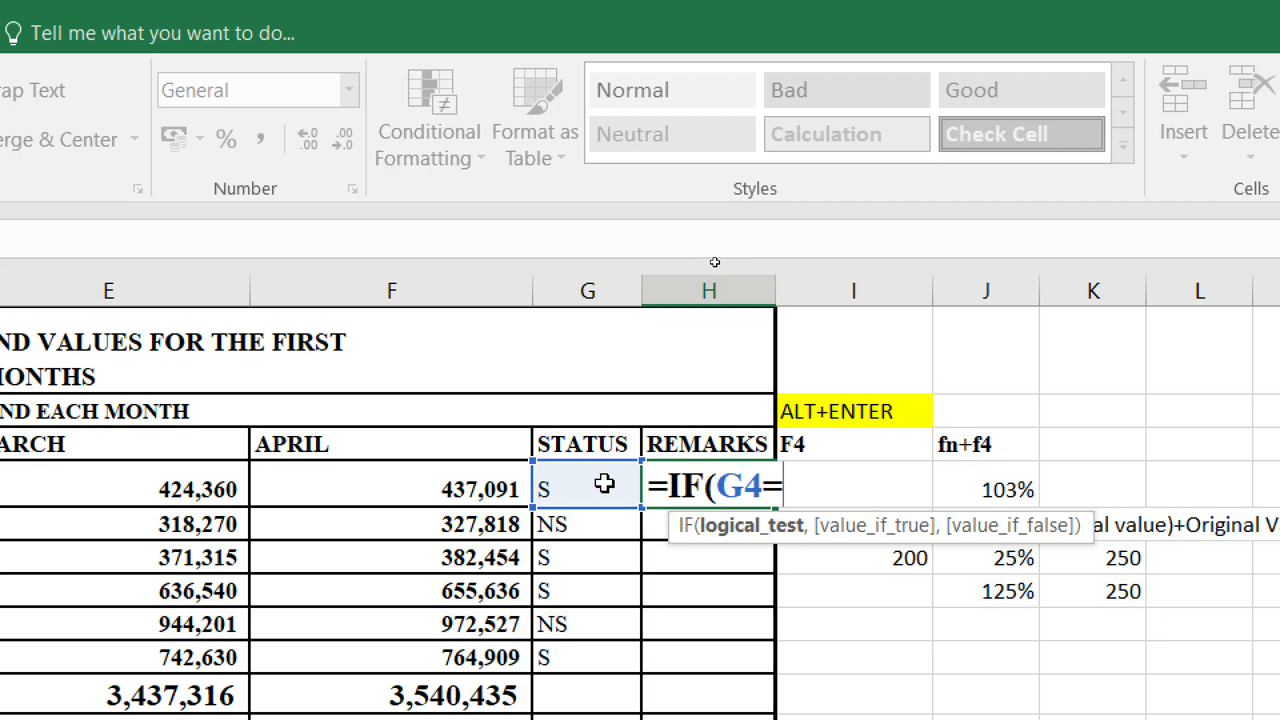
type("\"S\",")
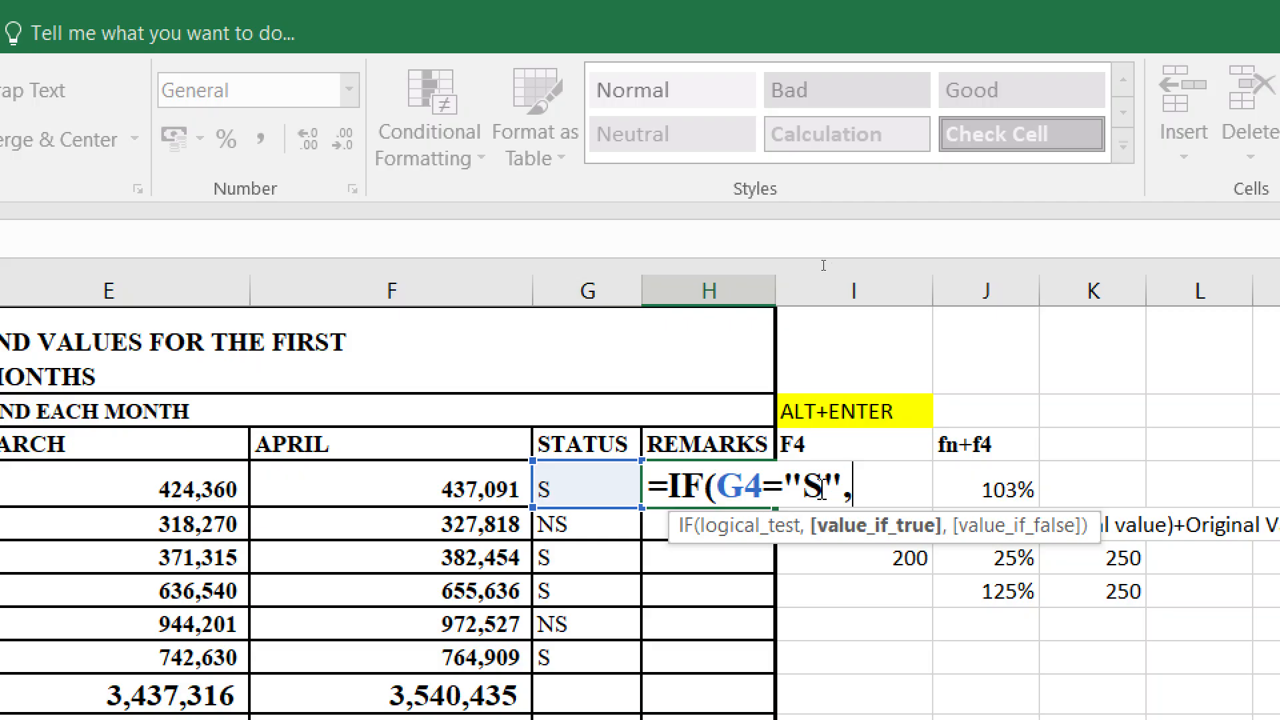
- Complete the H4 IF formula with "Sold" as the true value and "Not Sold" as the false value
type("\"Sold\"")
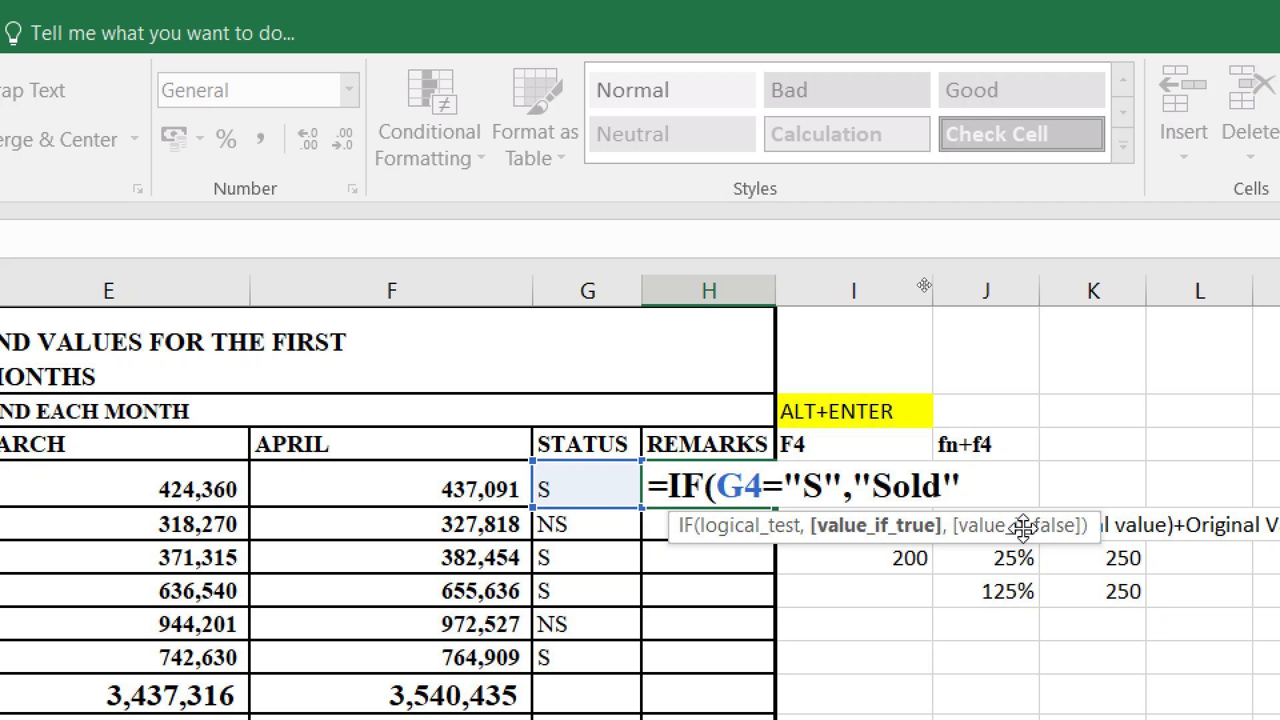
type(",")
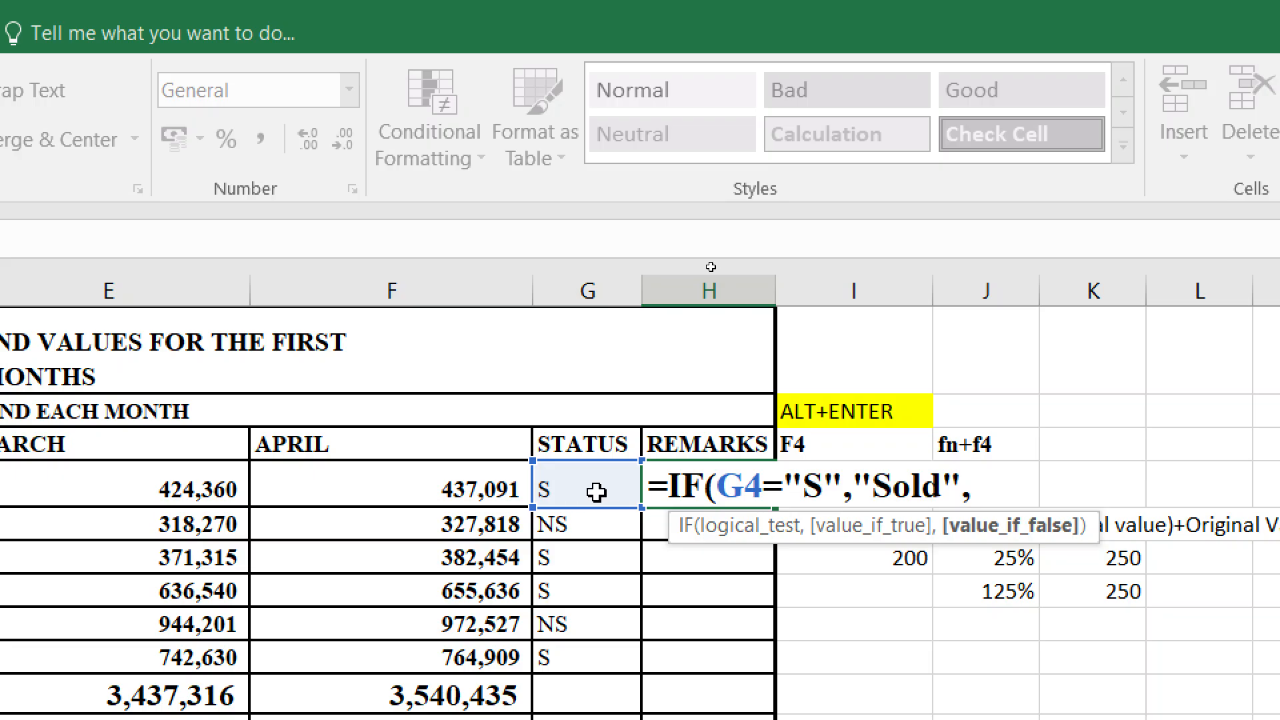
type("\"Not Sold")
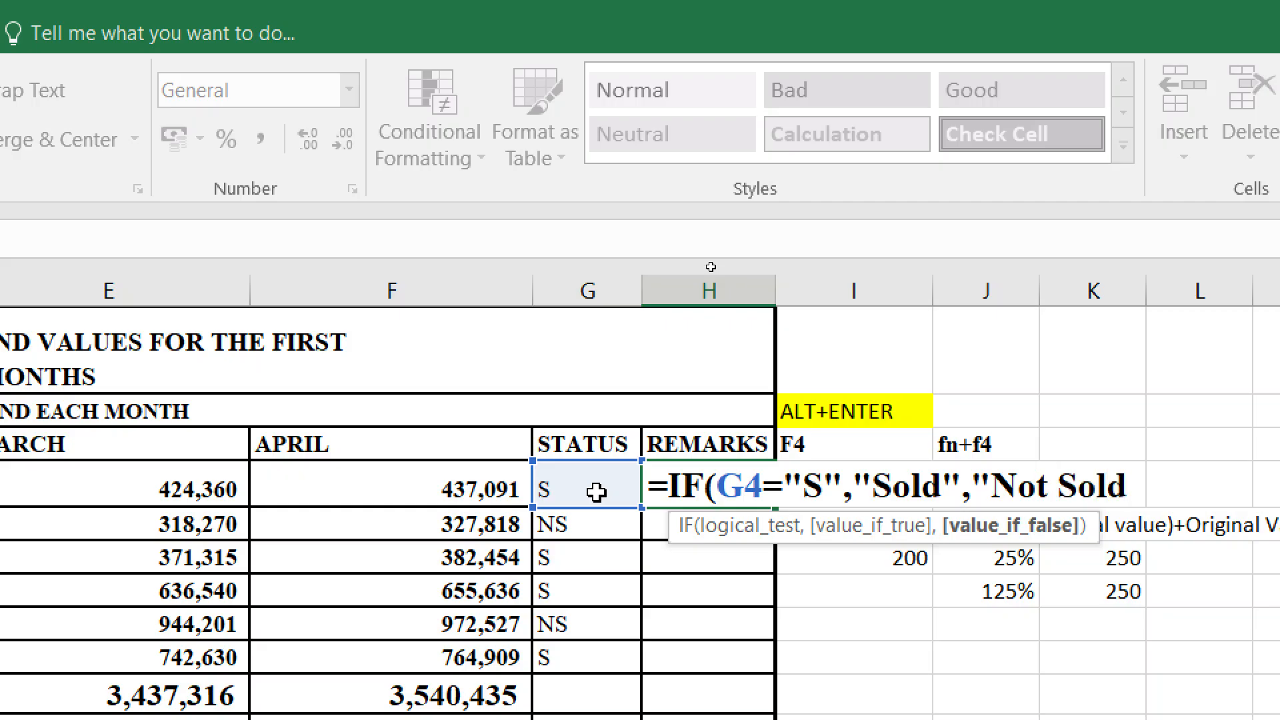
type("\")")
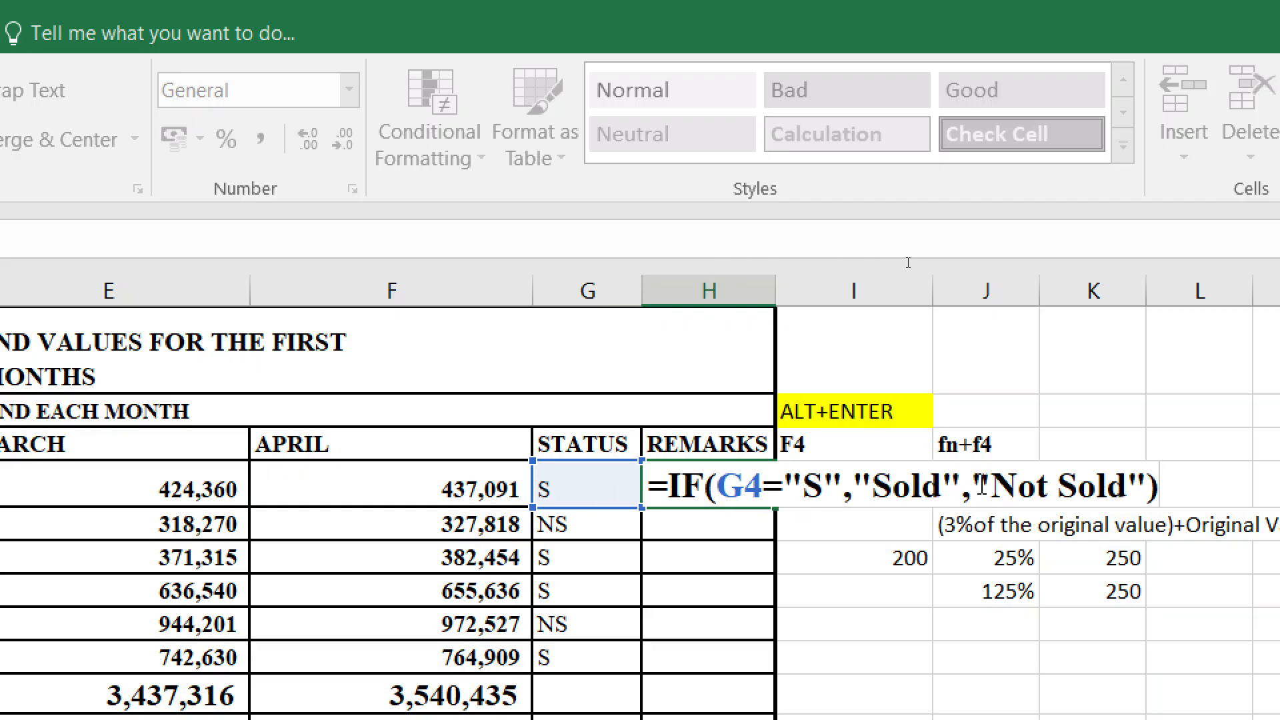
left_click_drag(1169, 485, 618, 490)
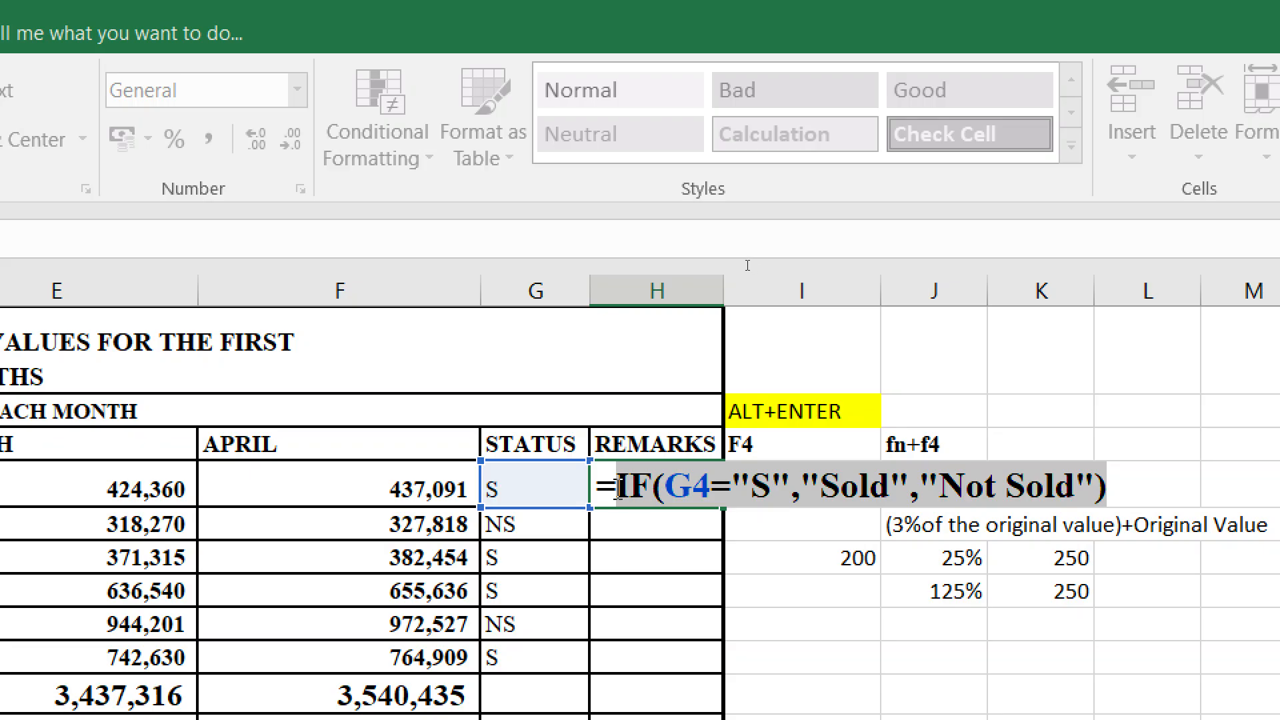
left_click(617, 493)
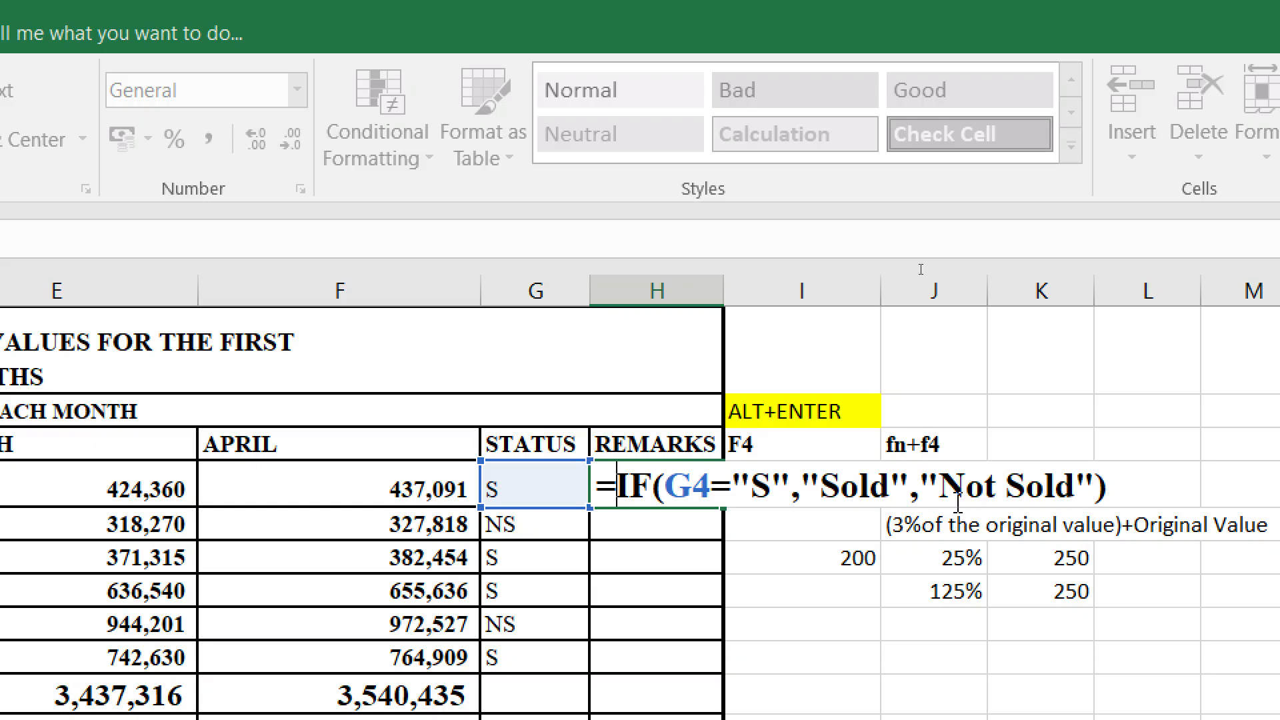
left_click(1114, 493)
key("Return")
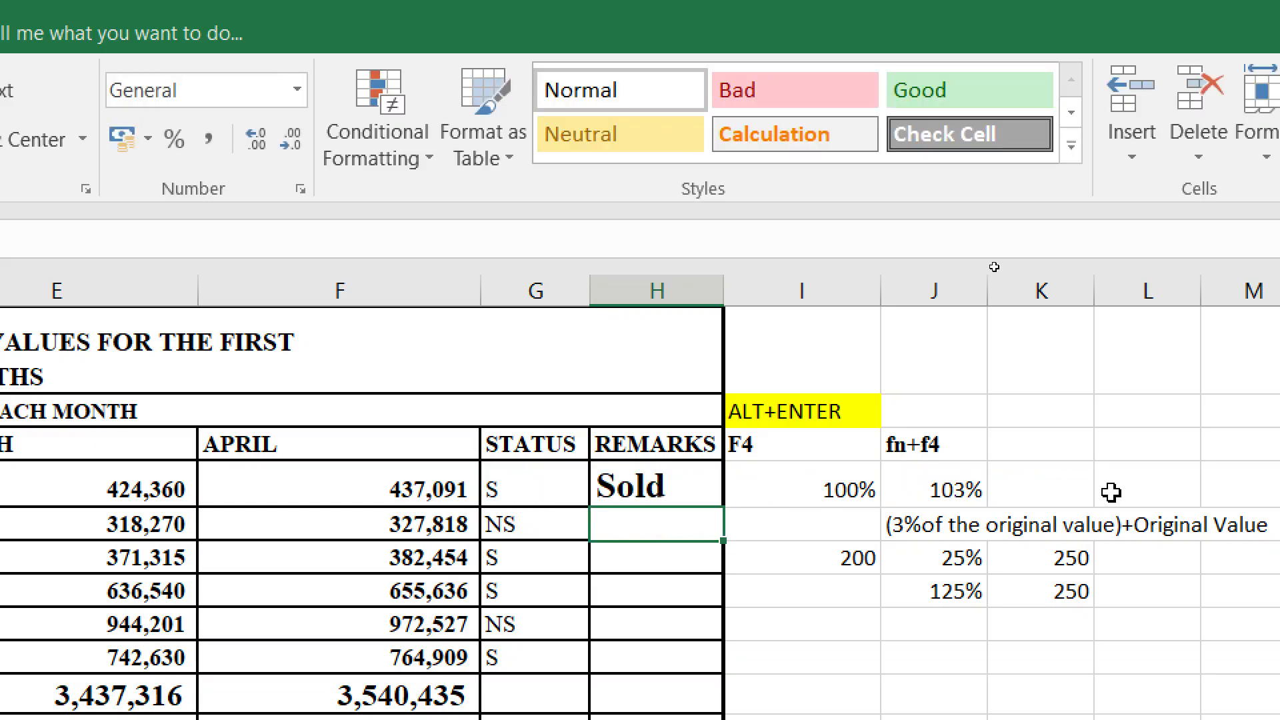
- Fill the IF formula from H4 down to H9 and autofit the width of column H
left_click(657, 487)
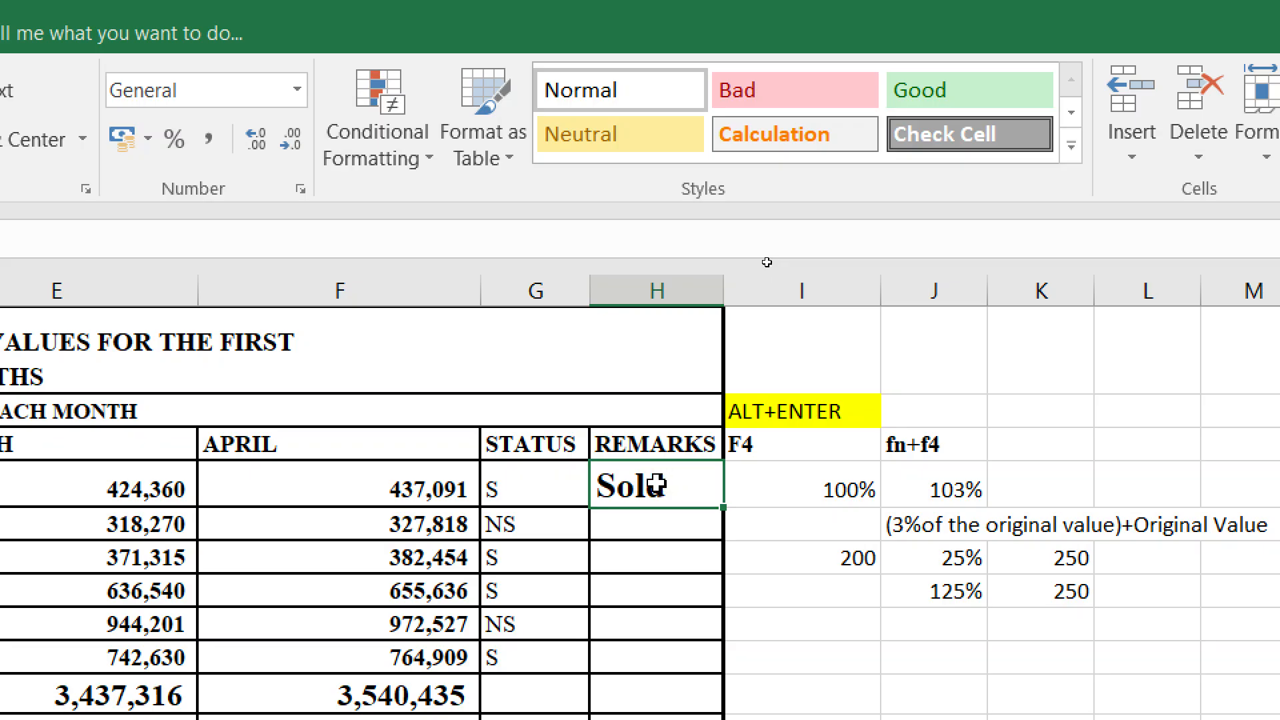
left_click_drag(724, 511, 720, 628)
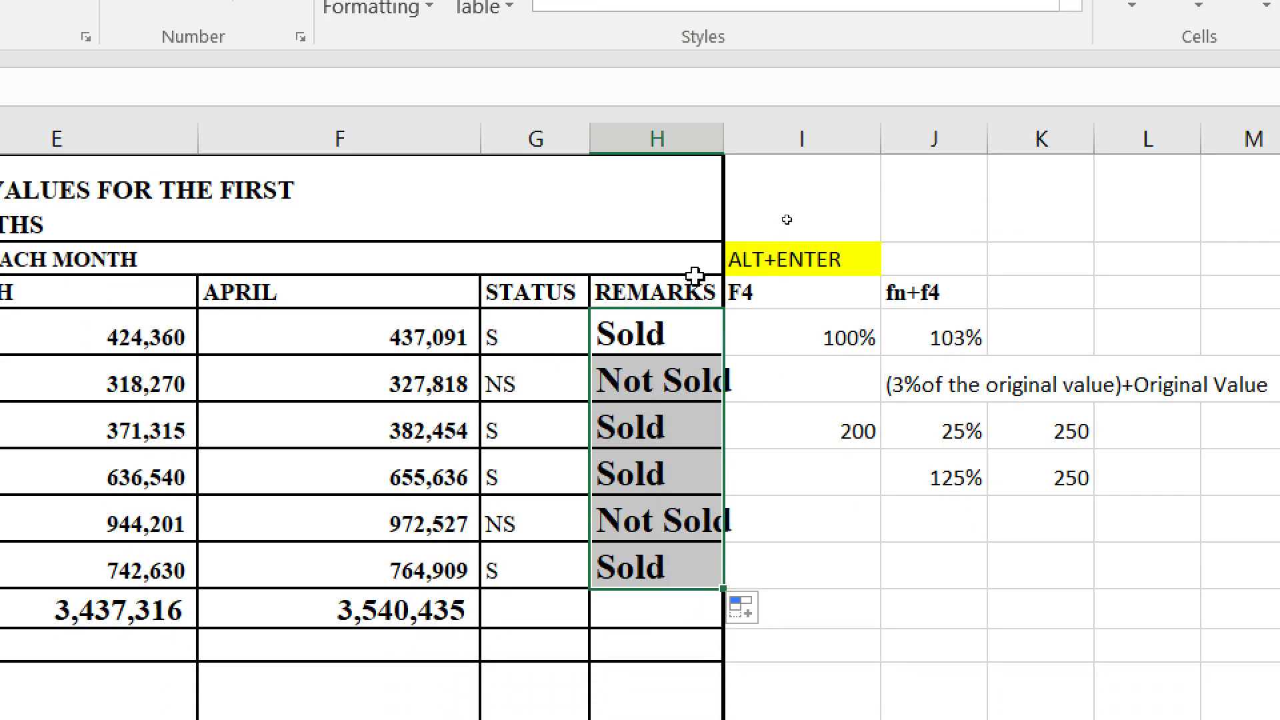
double_click(724, 138)
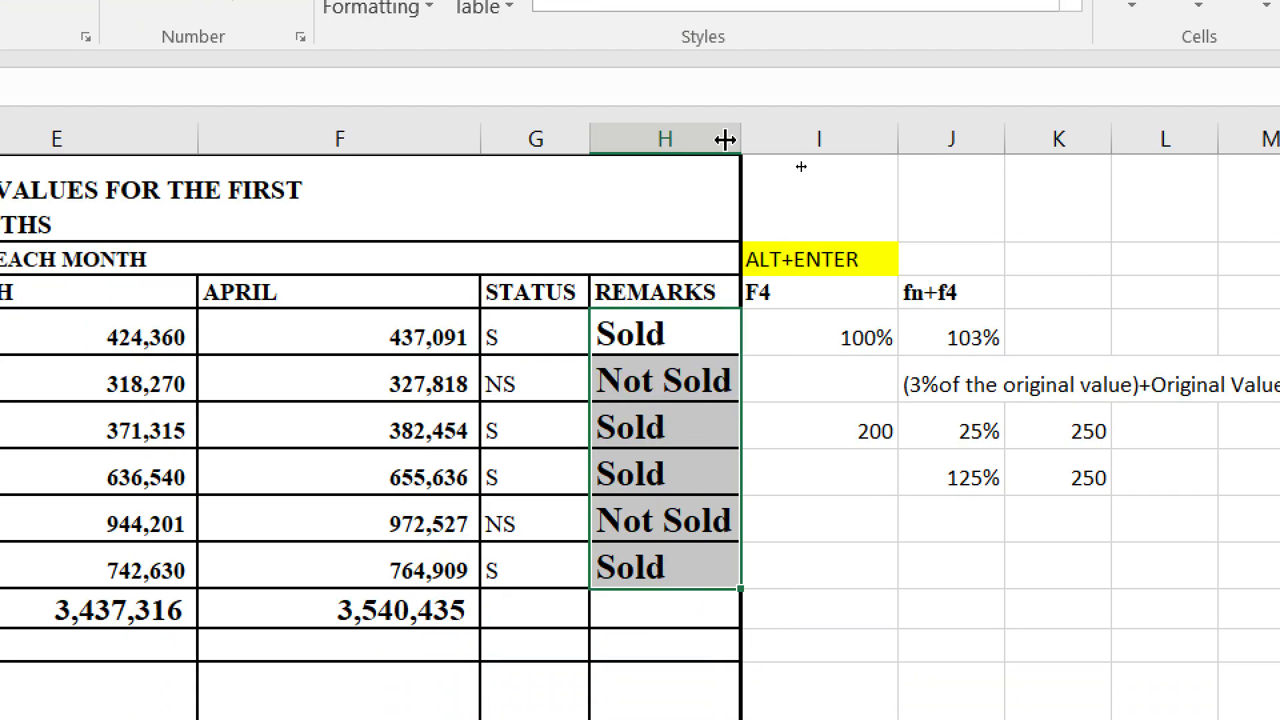
- Review the parts of the IF formula in the REMARKS cell H4 without changing it
double_click(667, 341)
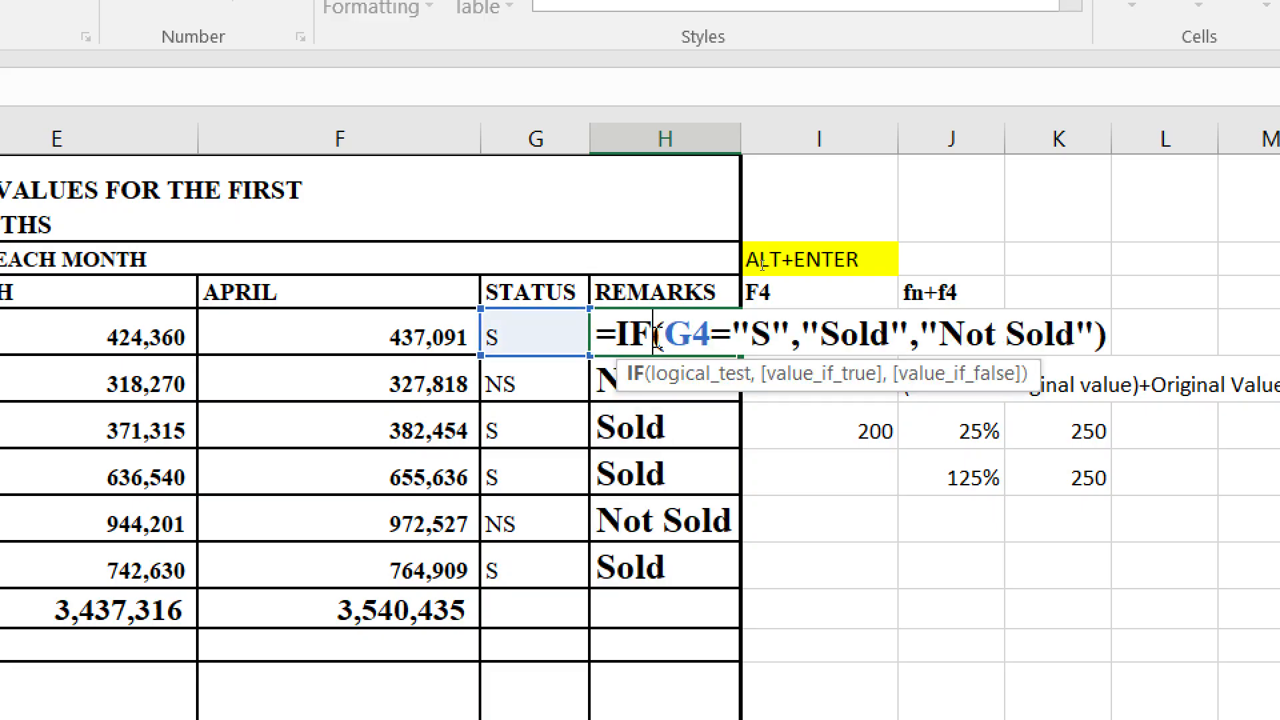
left_click(621, 334)
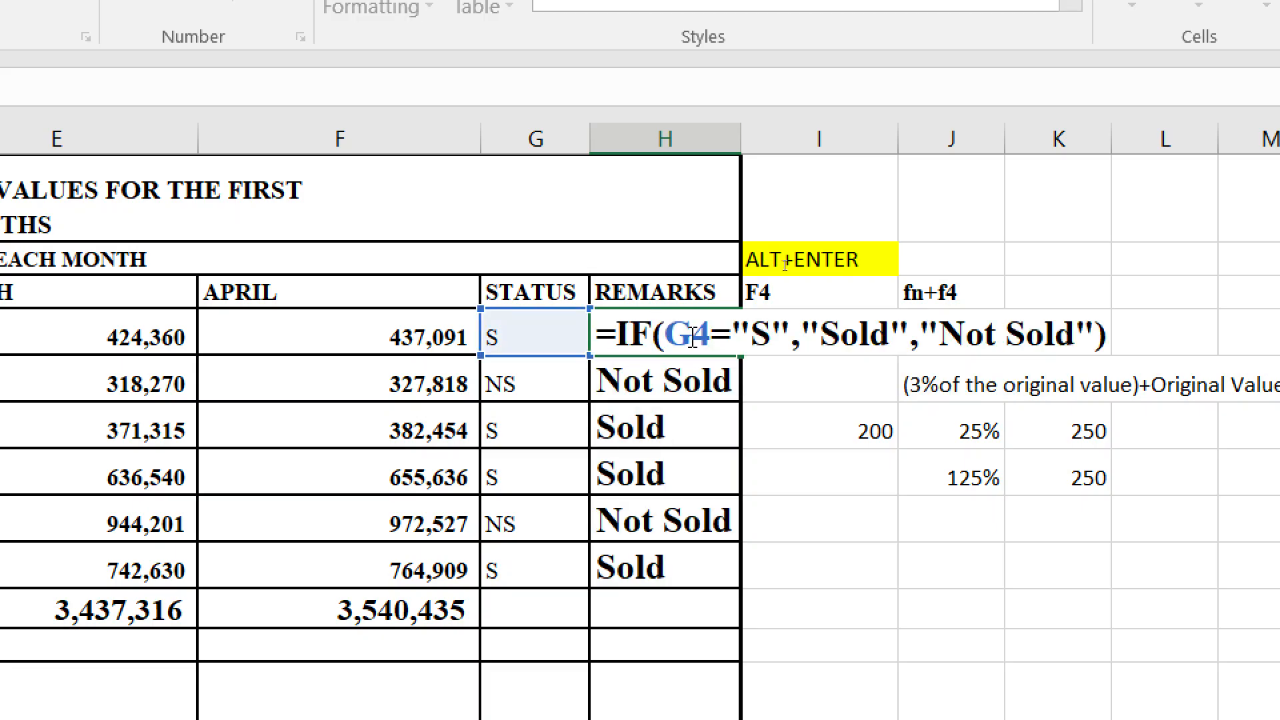
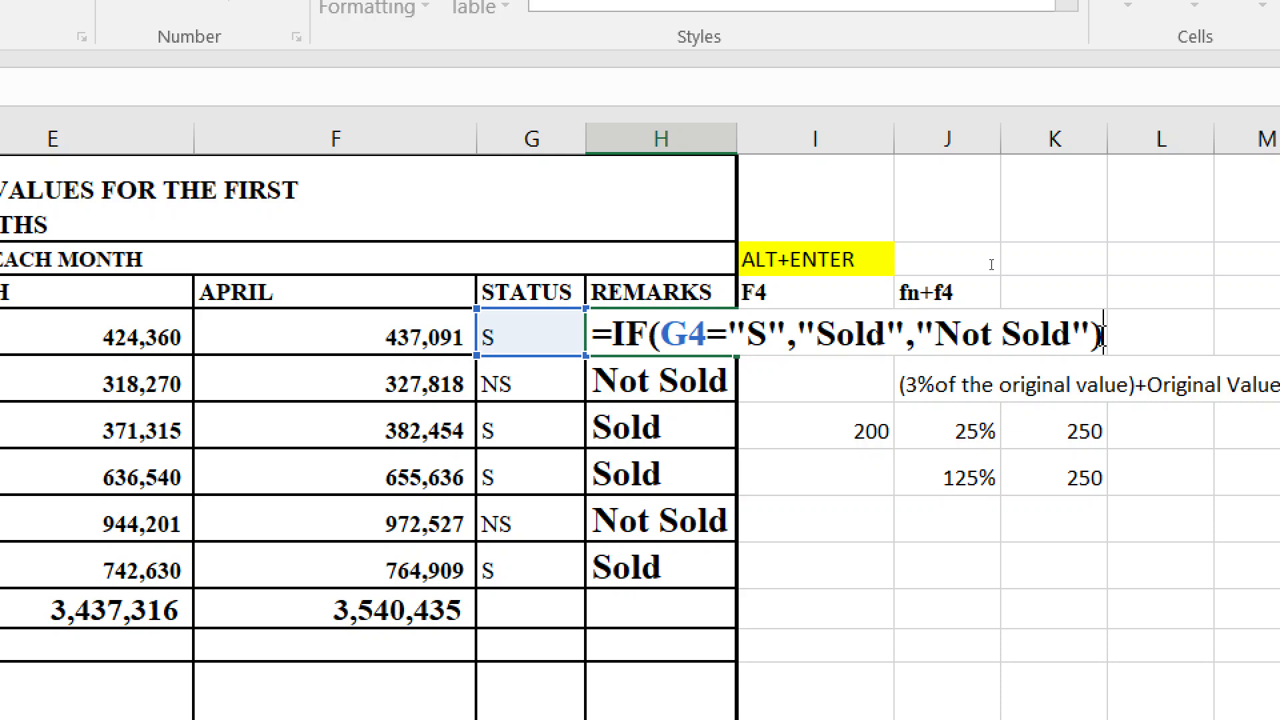
key("Return")
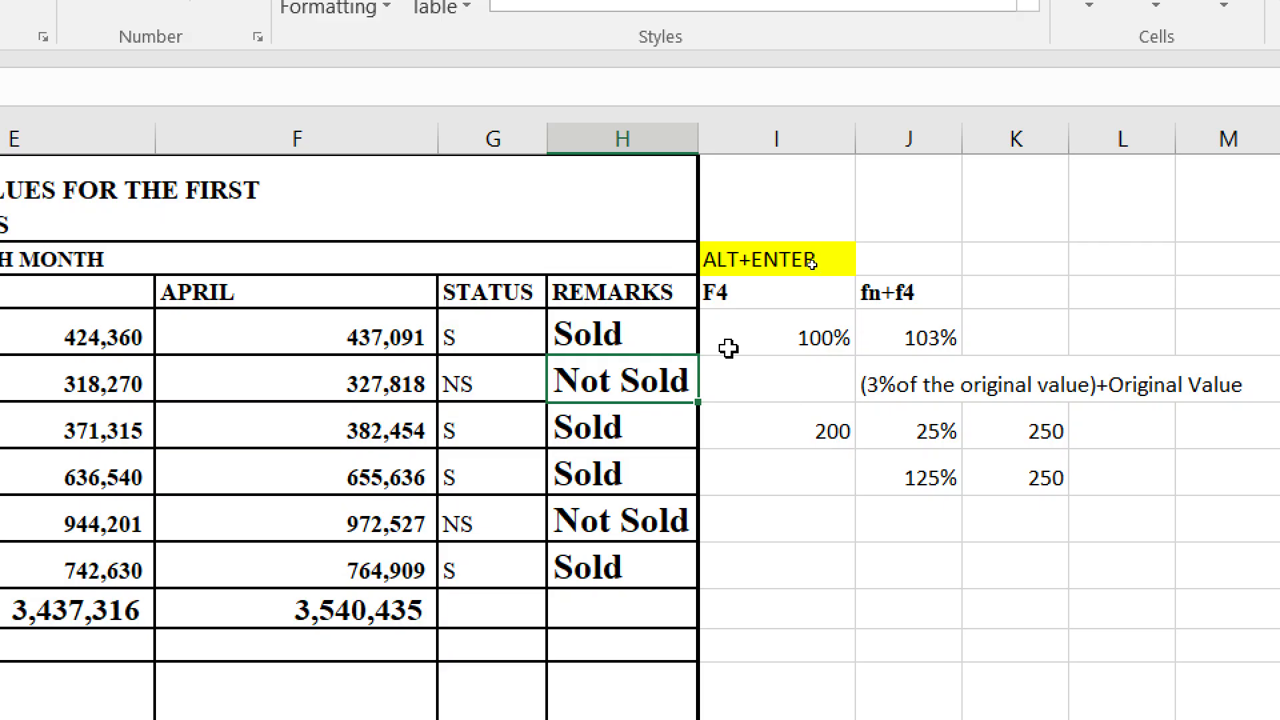
- Reduce the font size of the REMARKS entries in H4:H9 by three size steps
left_click_drag(655, 328, 631, 551)
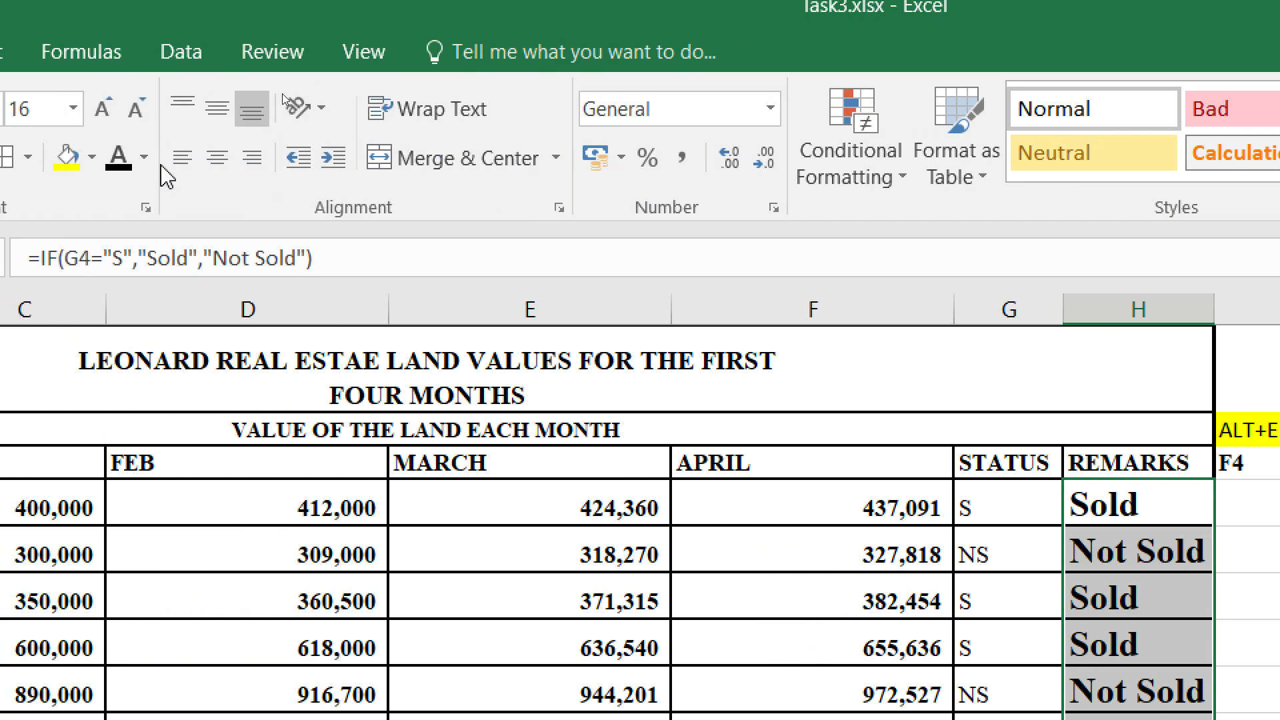
left_click(281, 115)
left_click(281, 114)
left_click(281, 115)
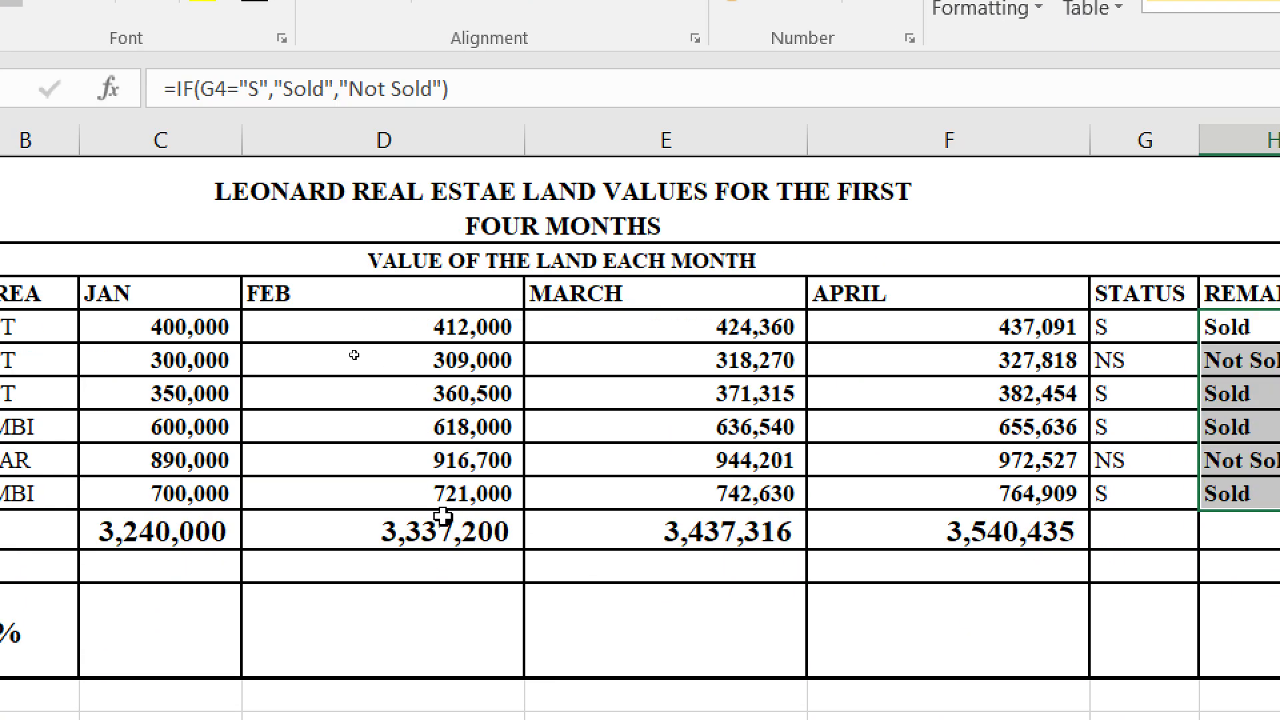
- Review the monthly total formulas in row 10 and the February appreciation formula in D9
left_click(386, 532)
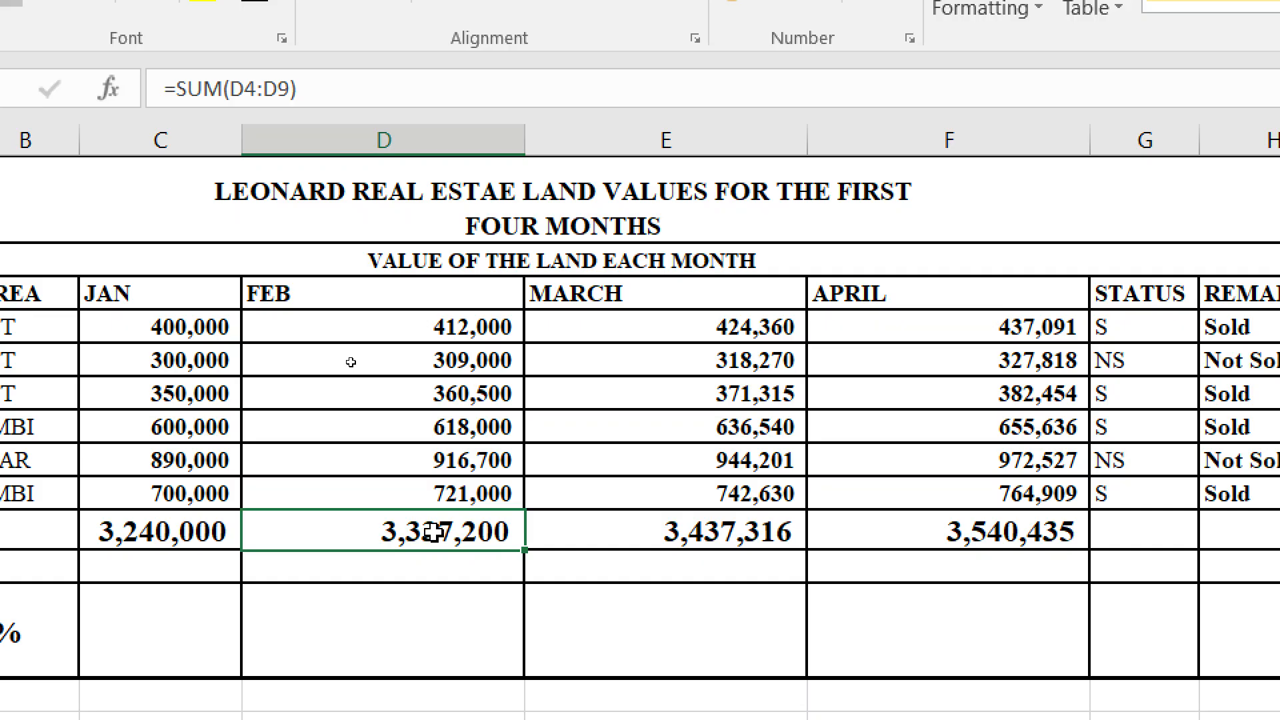
left_click(181, 534)
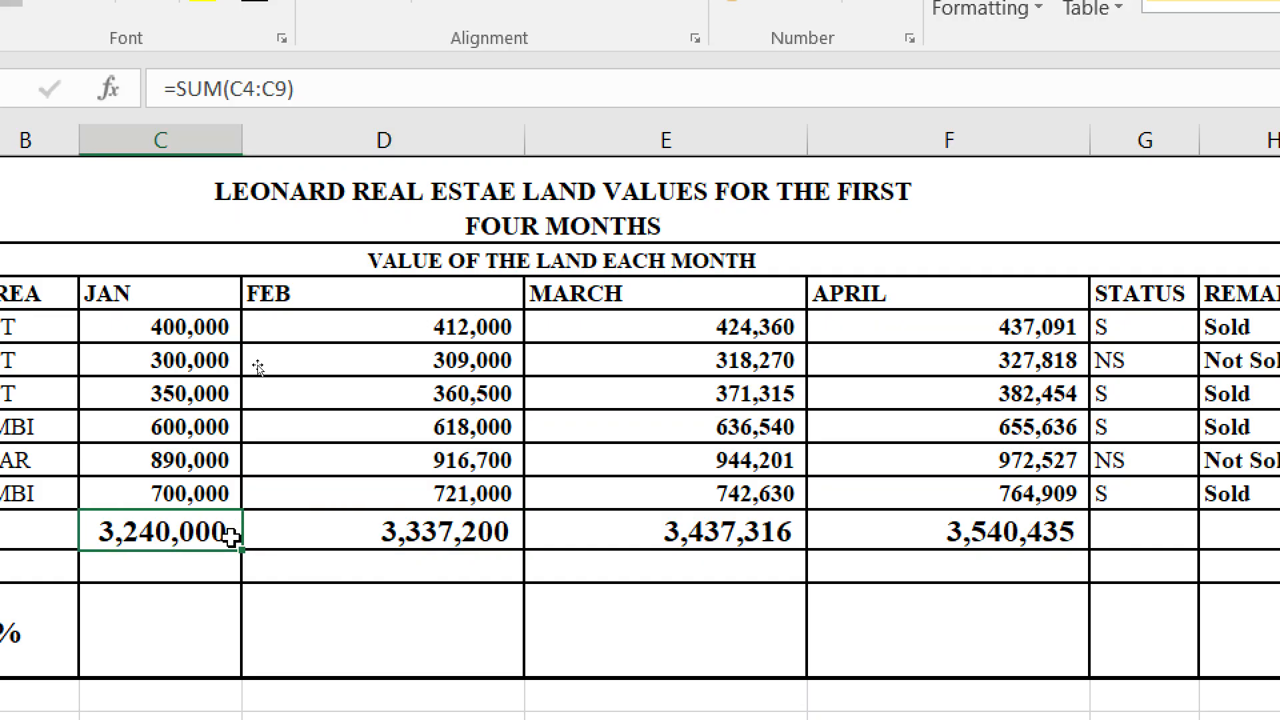
left_click(378, 534)
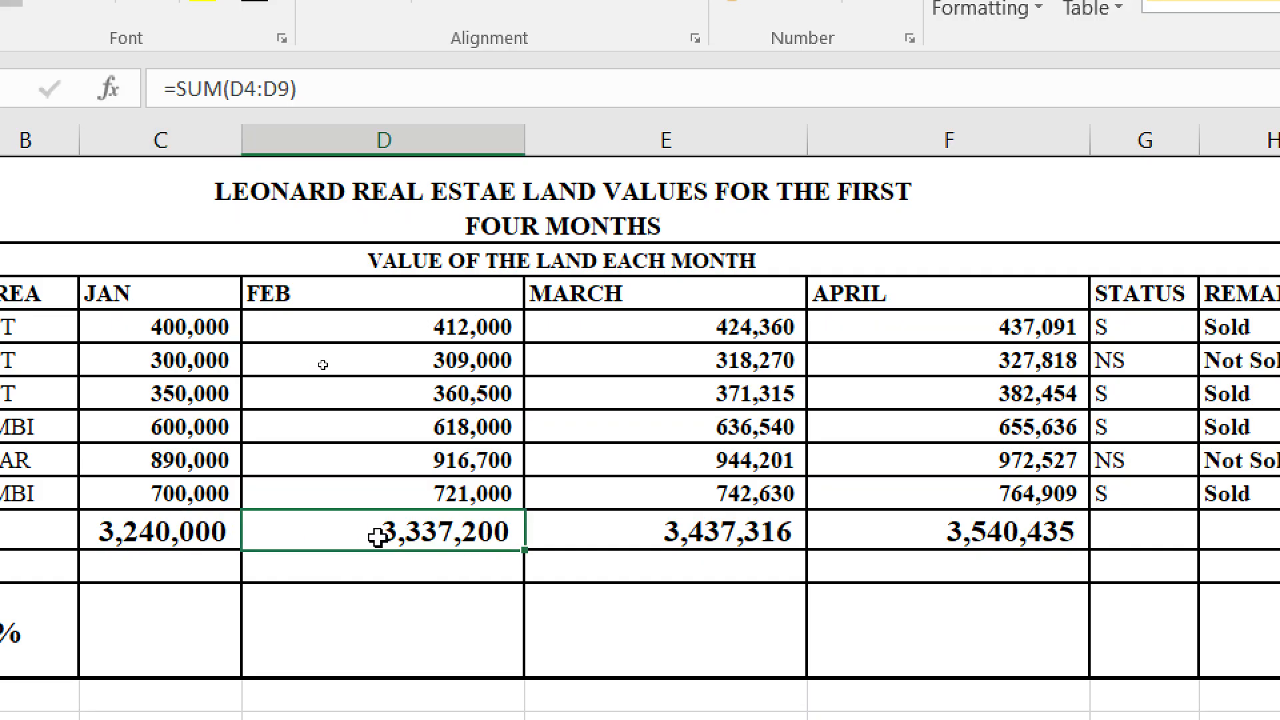
left_click(612, 534)
left_click(387, 492)
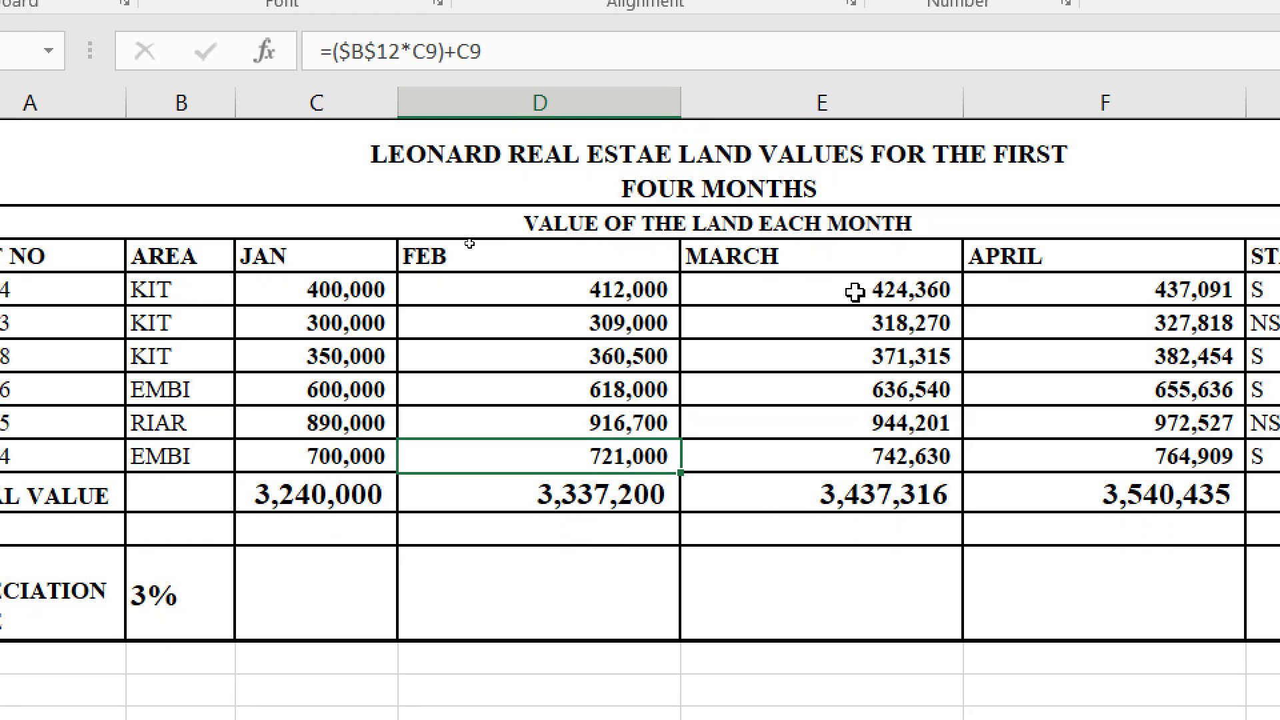
left_click(679, 177)
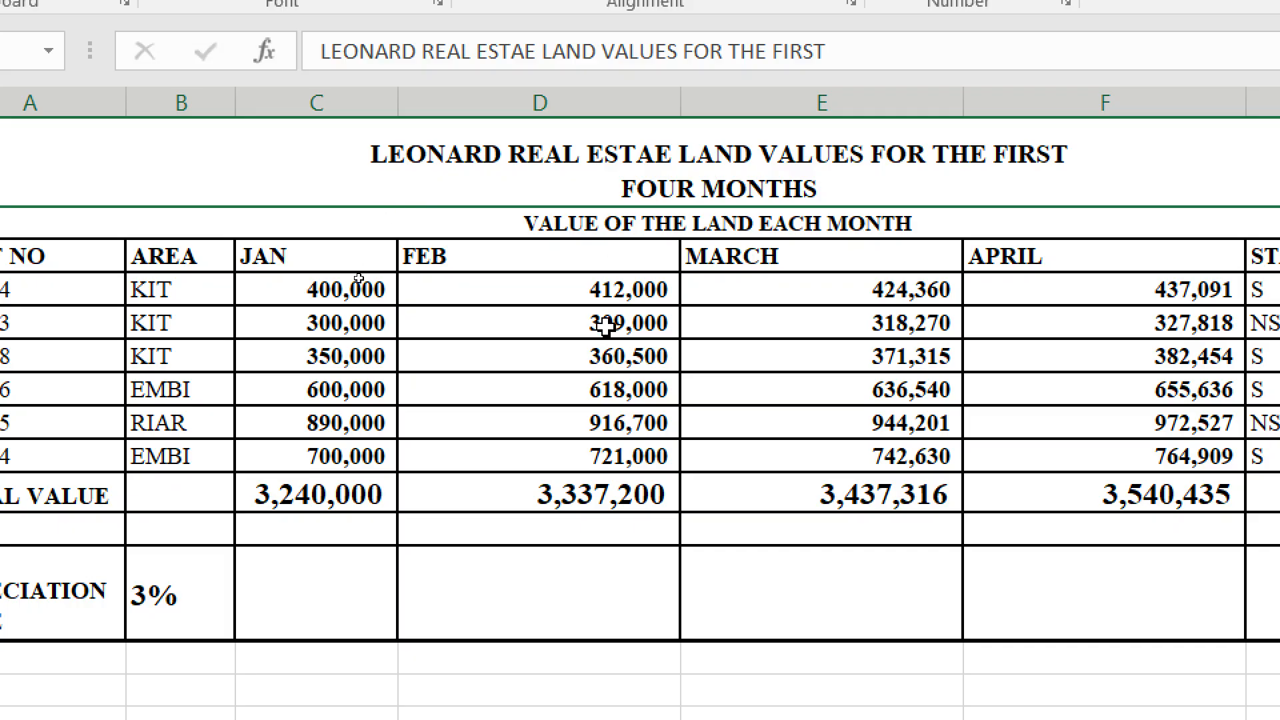
left_click(654, 626)
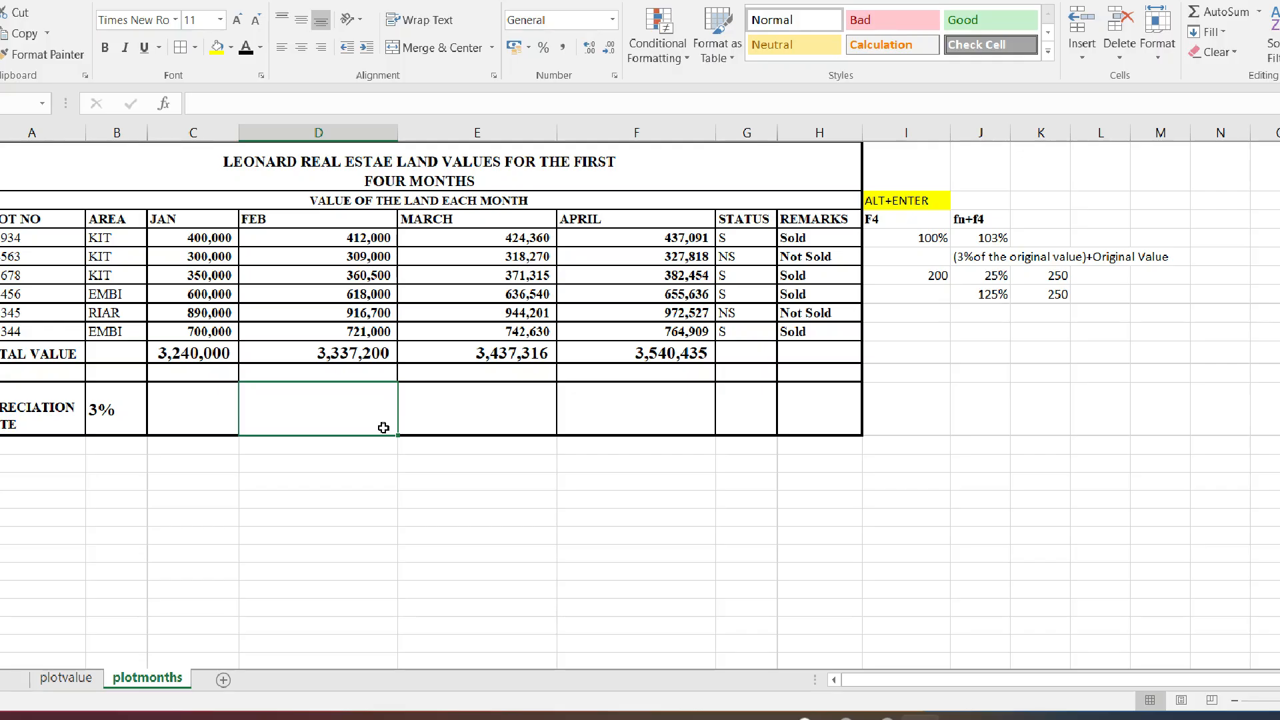
left_click(477, 498)
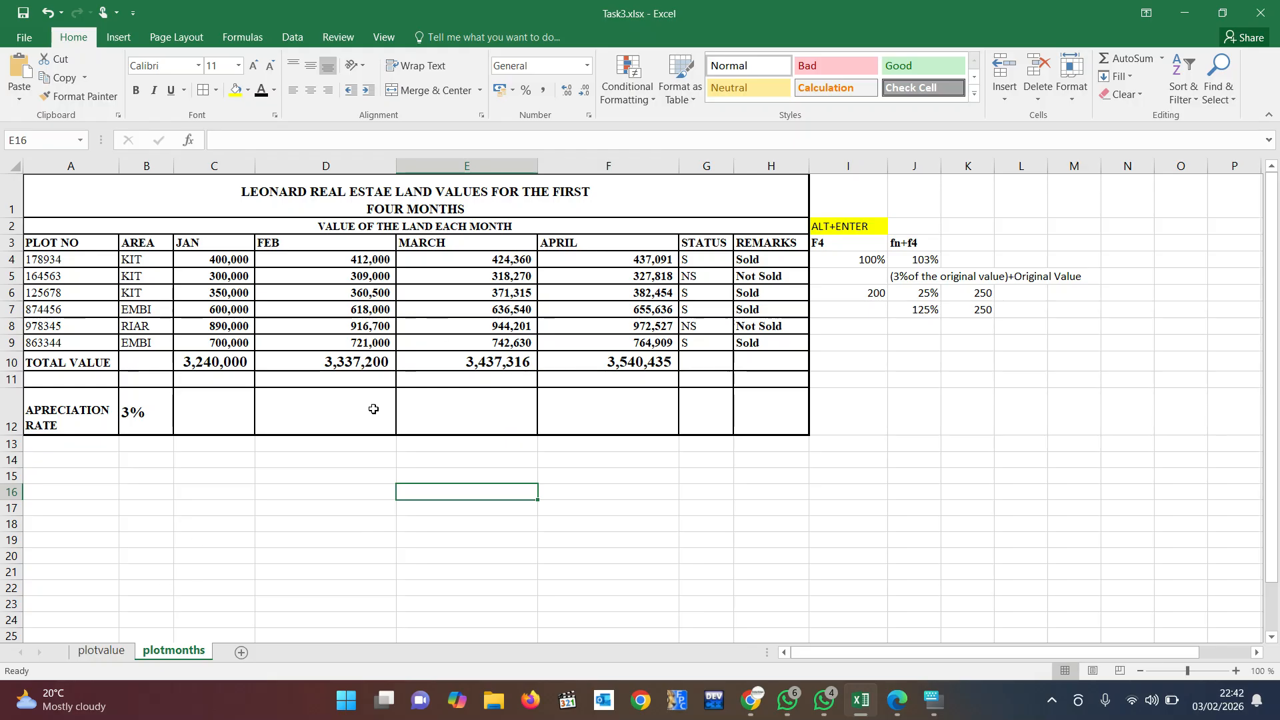
left_click(634, 506)
left_click(1021, 411)
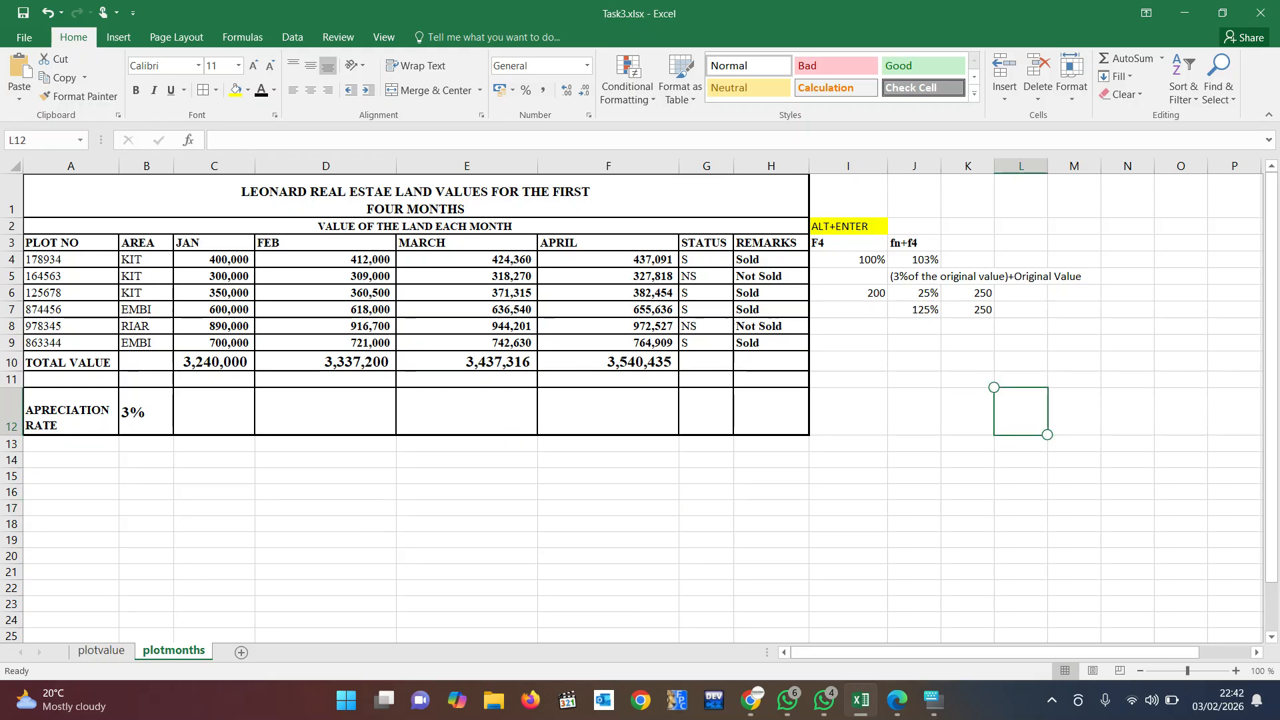
left_click(511, 523)
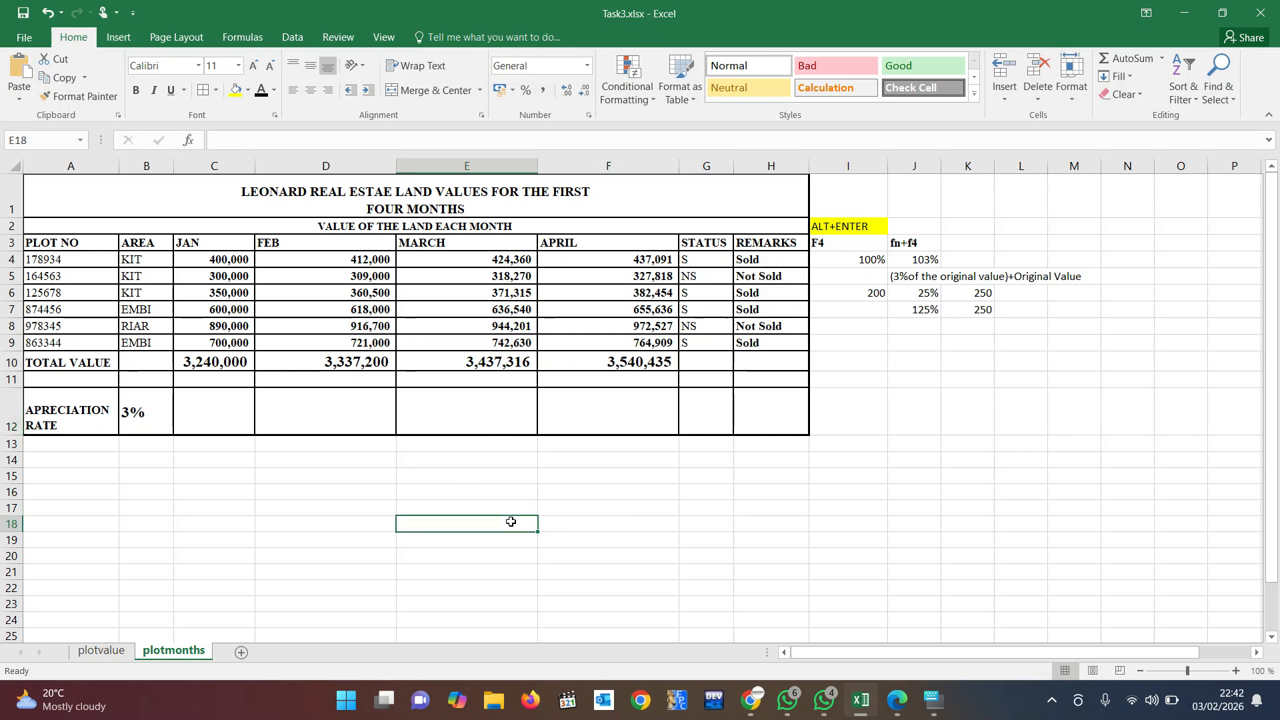